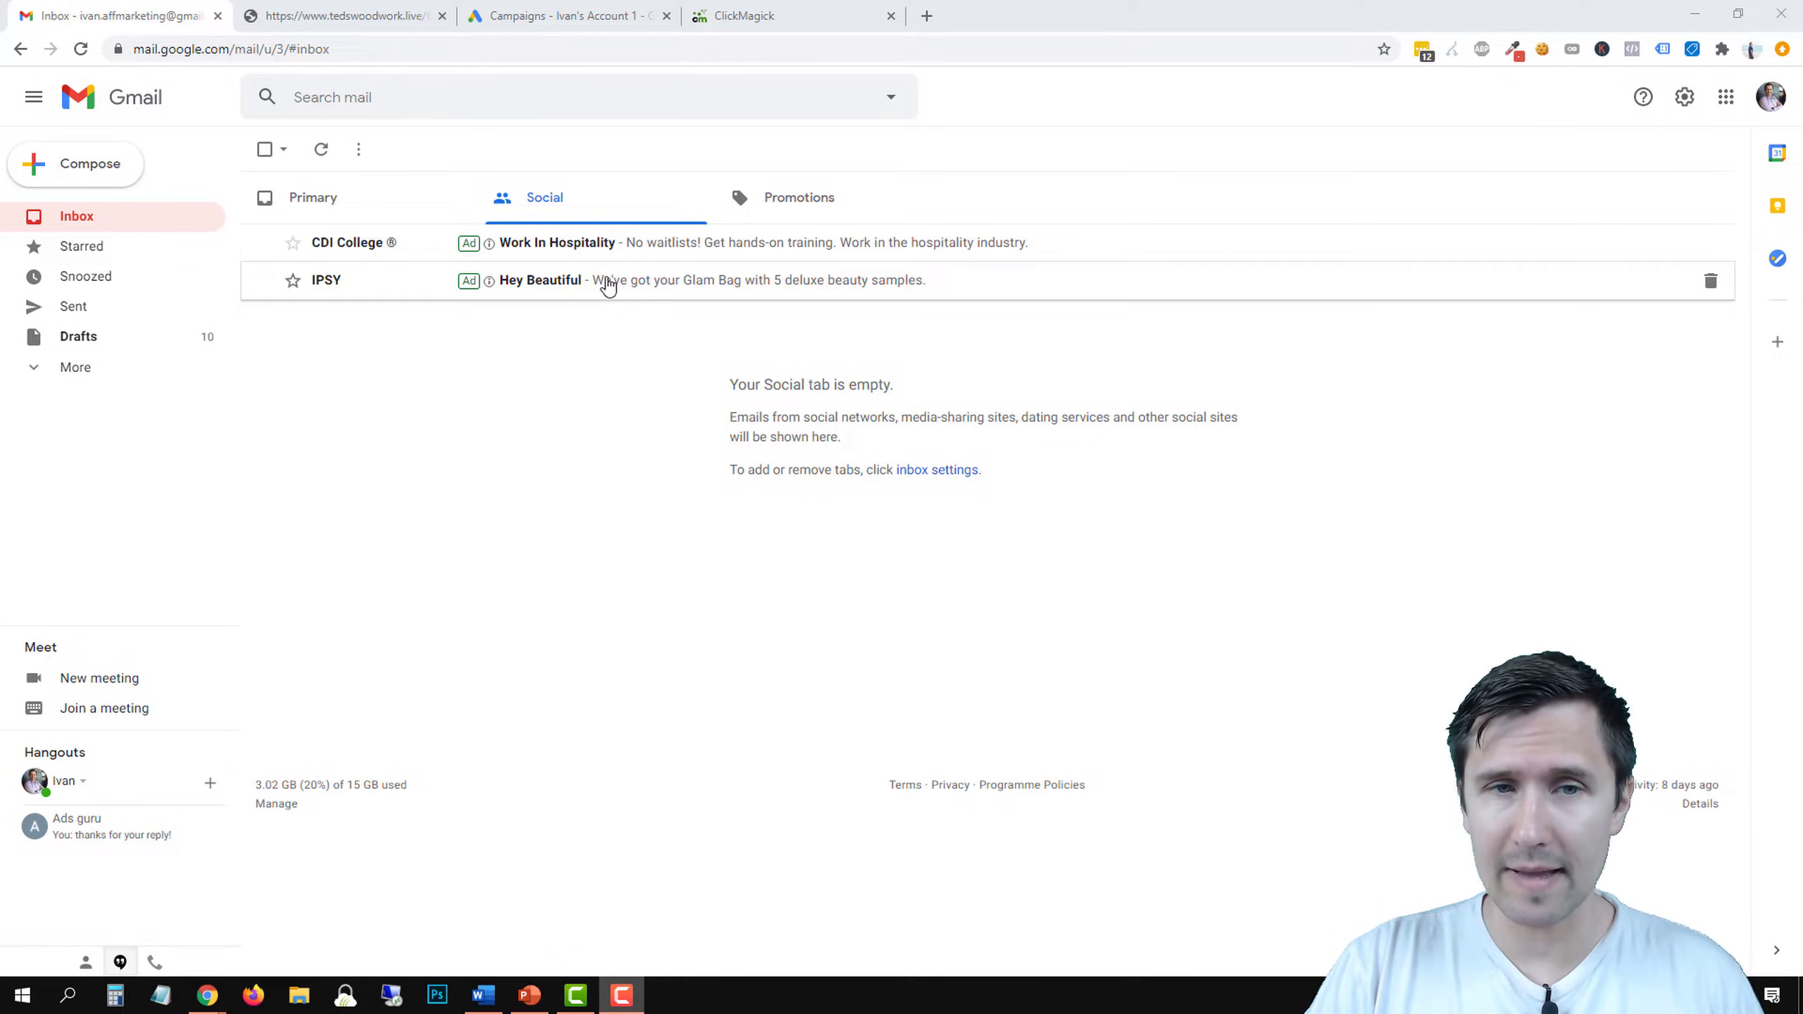
Open the IPSY ad in the Social inbox as an example, and look over the Woodworking Extreme landing page.
{"action": "left_click", "coordinate": [650, 288]}
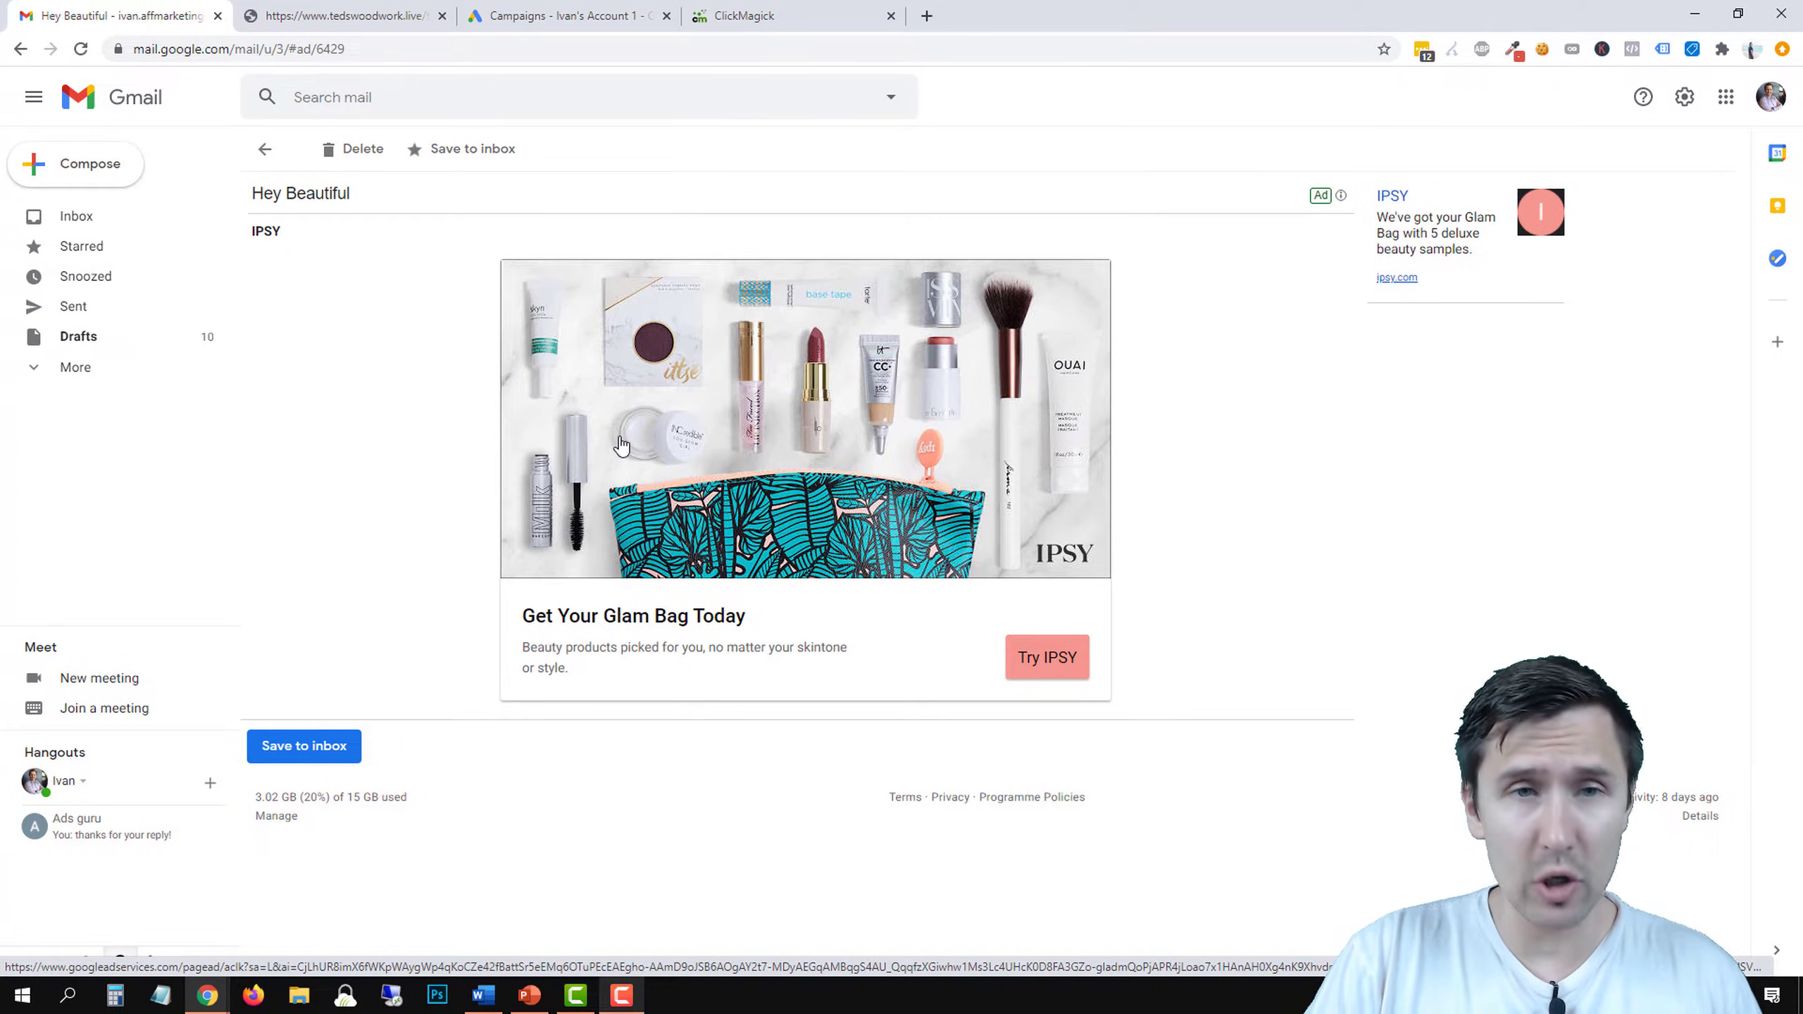
{"action": "left_click", "coordinate": [353, 15]}
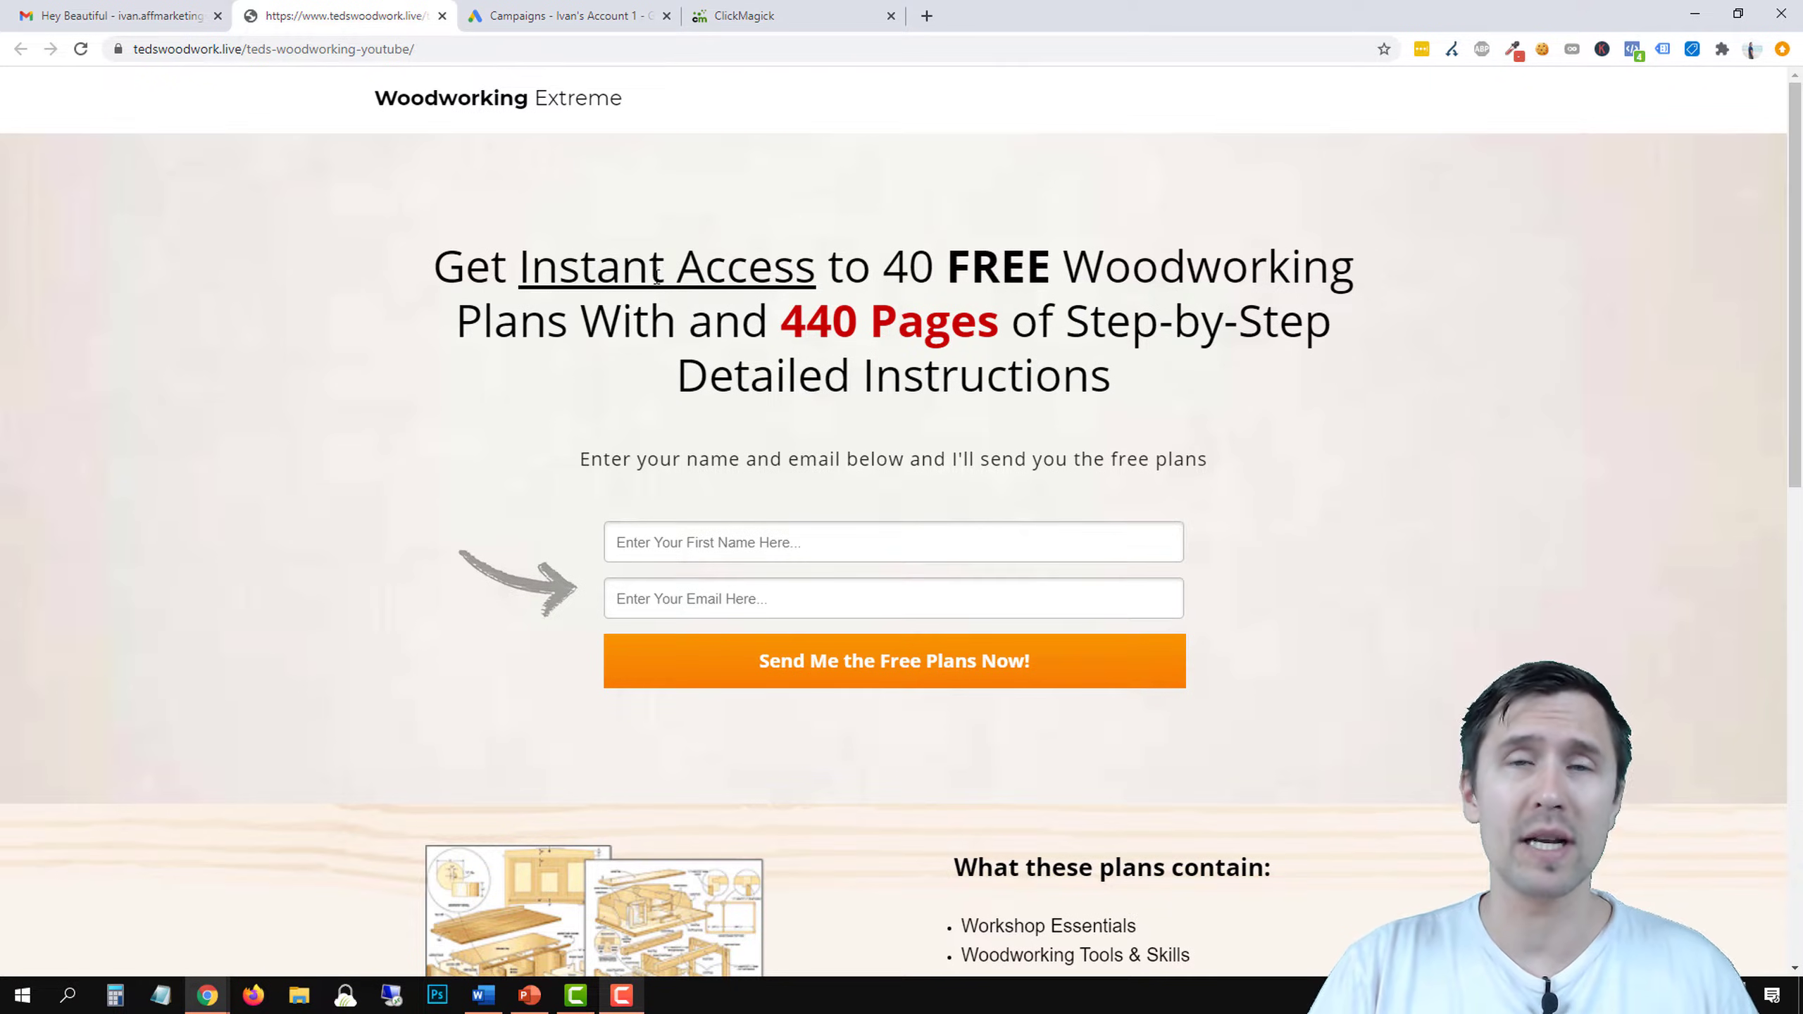
{"action": "scroll", "coordinate": [659, 285], "scroll_direction": "down", "scroll_amount": 12}
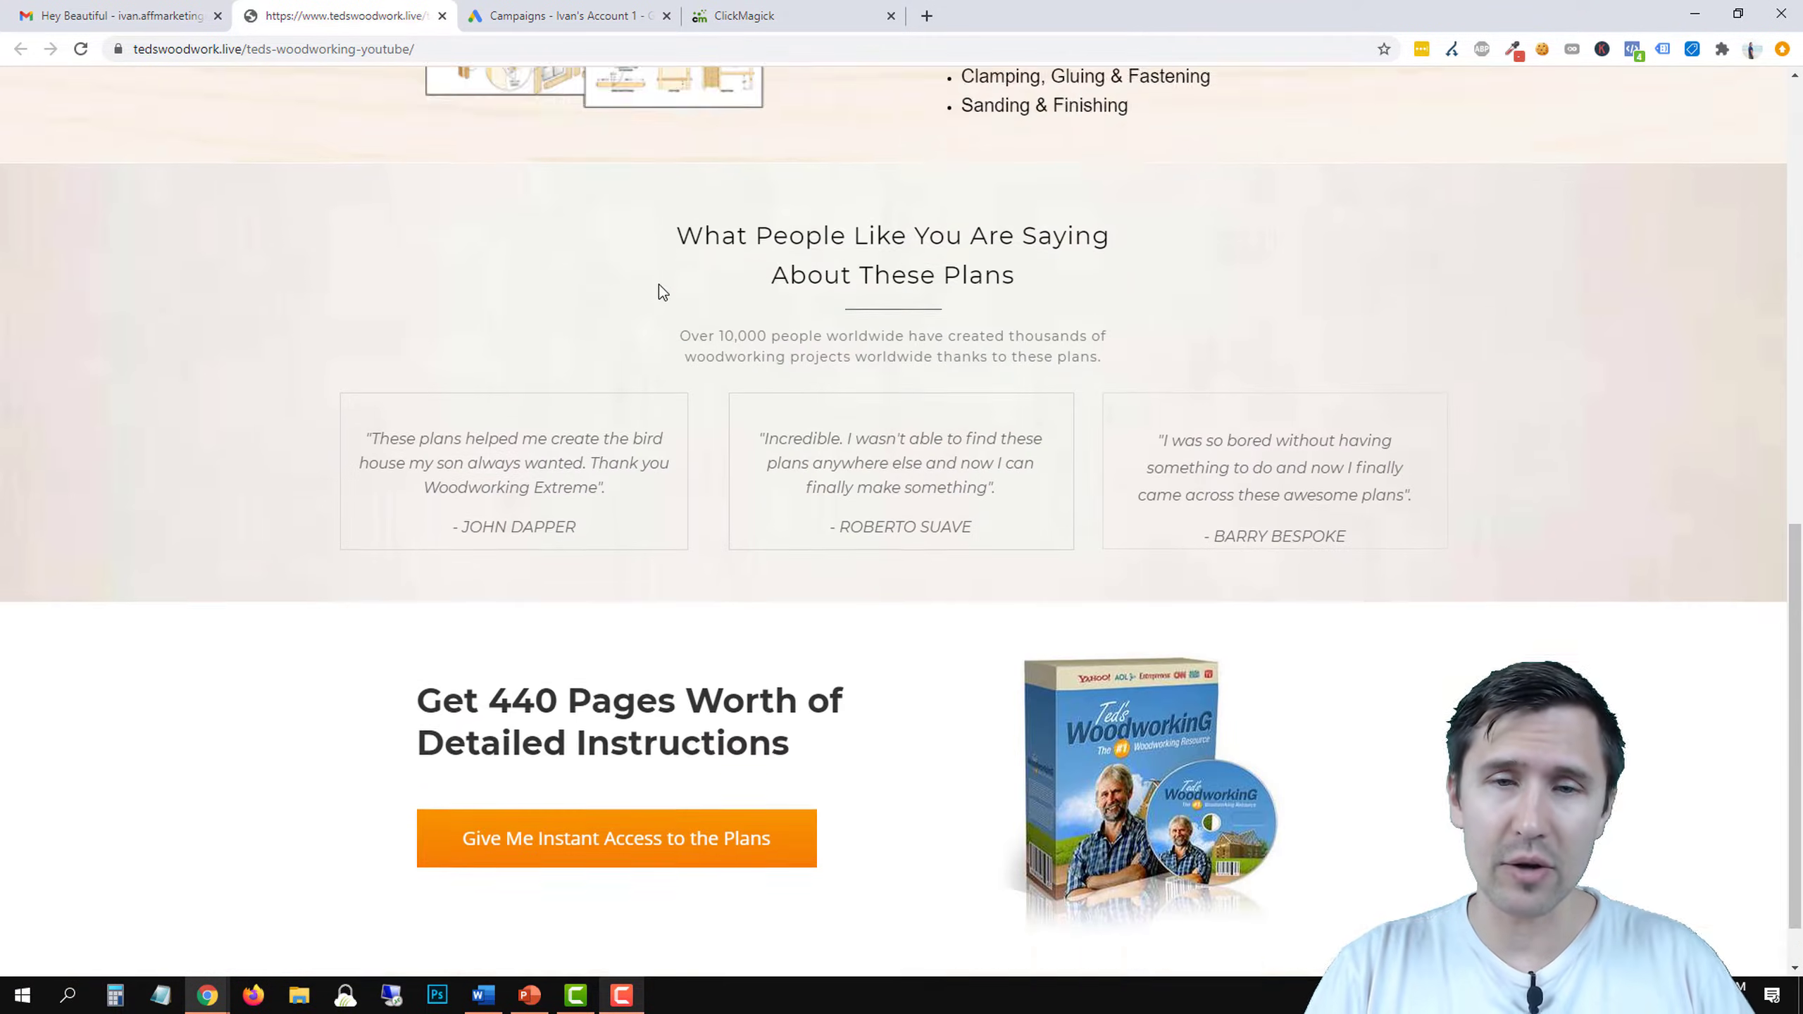
{"action": "scroll", "coordinate": [678, 492], "scroll_direction": "up", "scroll_amount": 8}
{"action": "scroll", "coordinate": [682, 493], "scroll_direction": "up", "scroll_amount": 5}
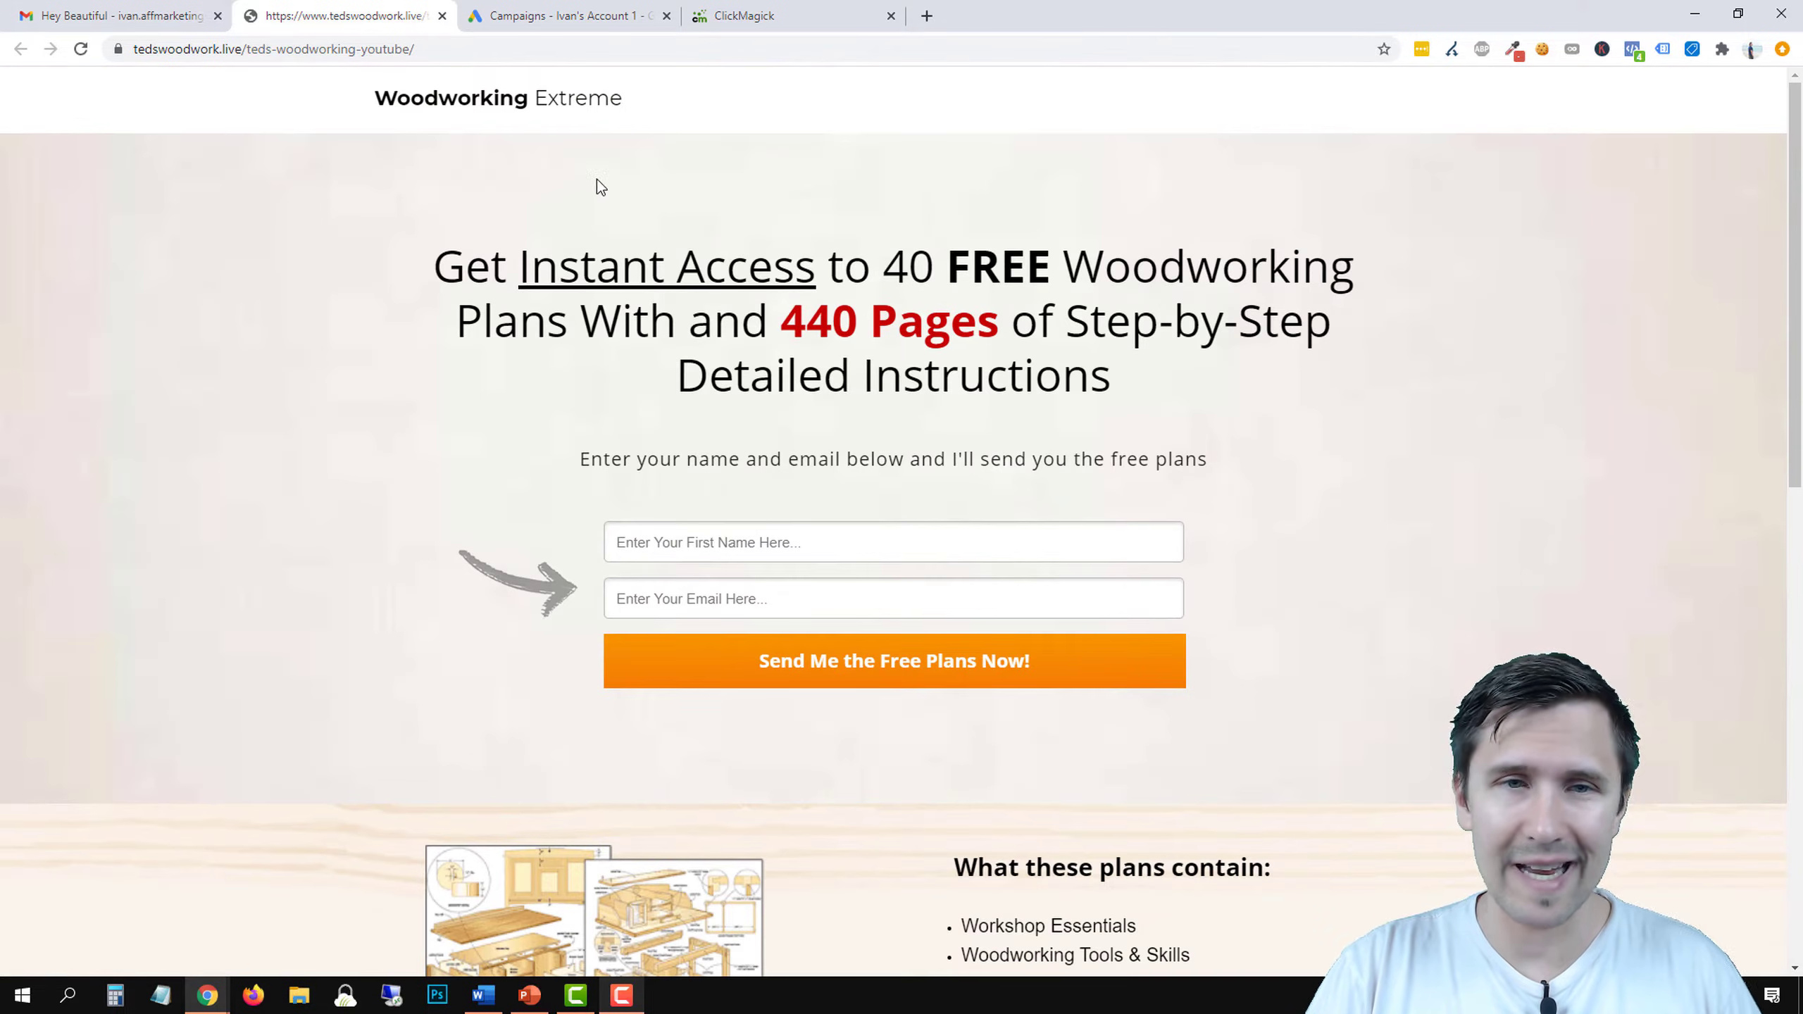
Switch to Google Ads and start a new Website traffic campaign of type Display with the Gmail campaign subtype.
{"action": "left_click", "coordinate": [540, 16]}
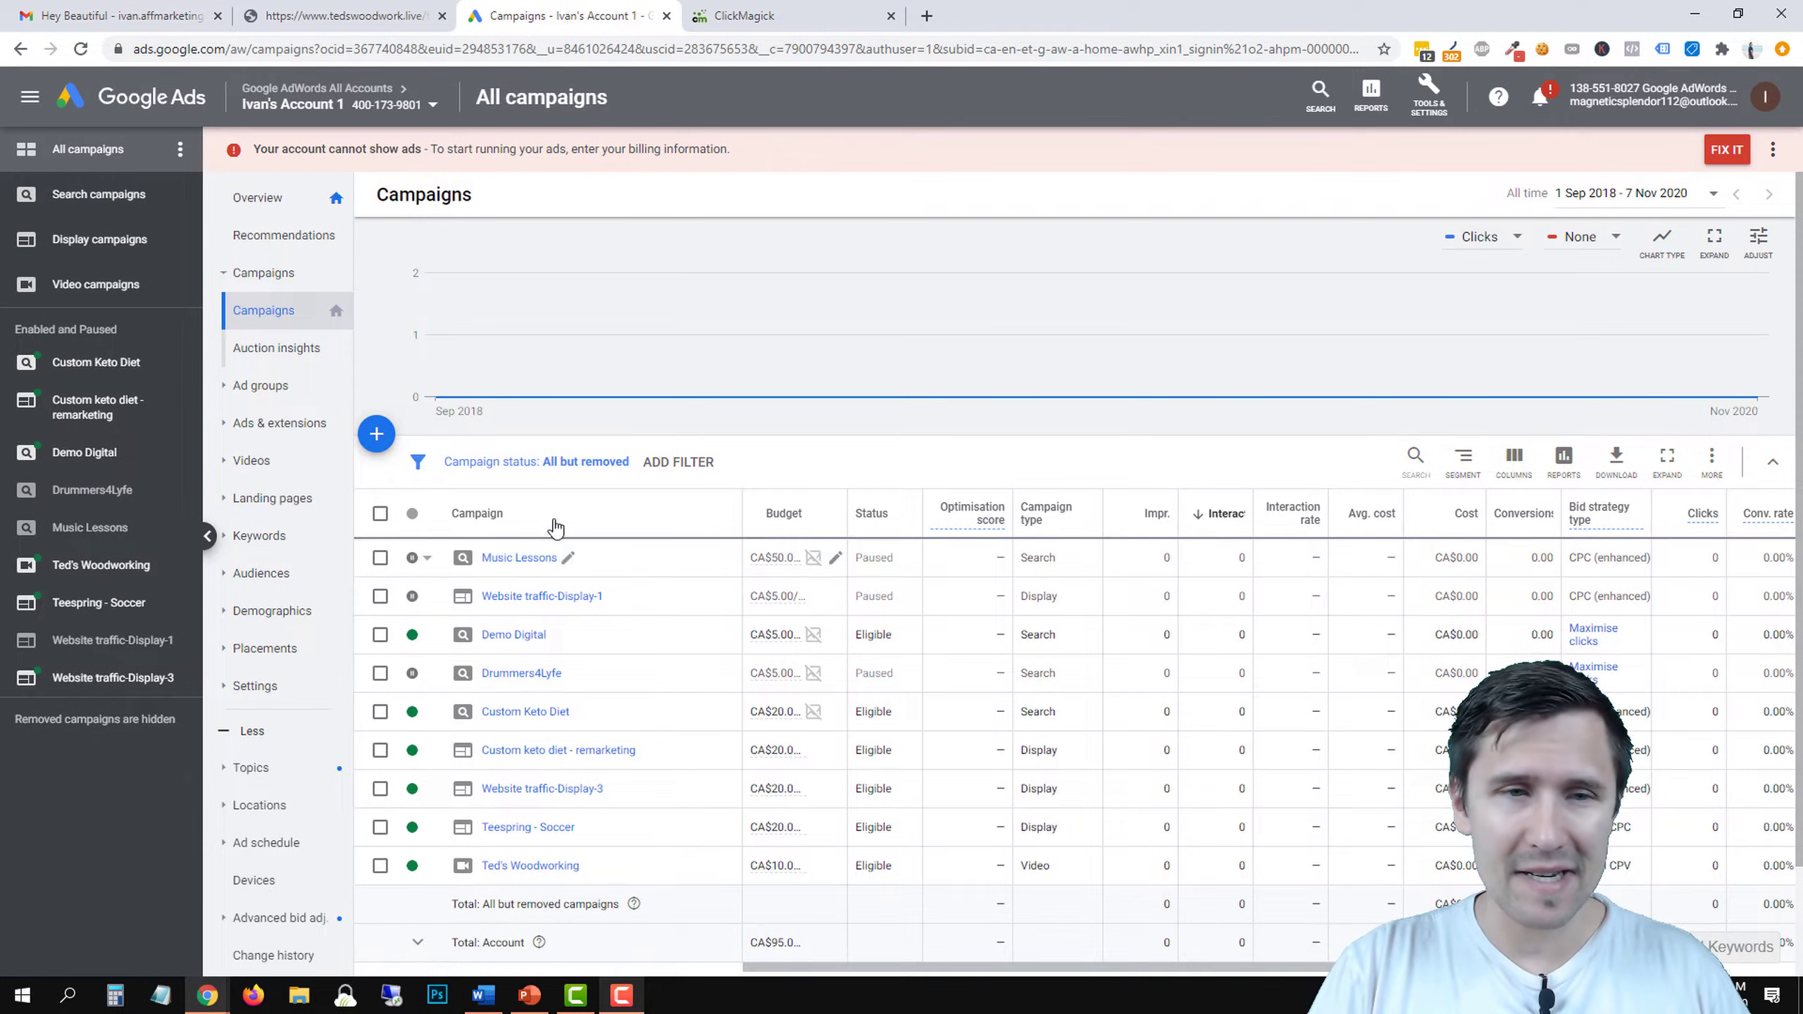
{"action": "left_click", "coordinate": [376, 435]}
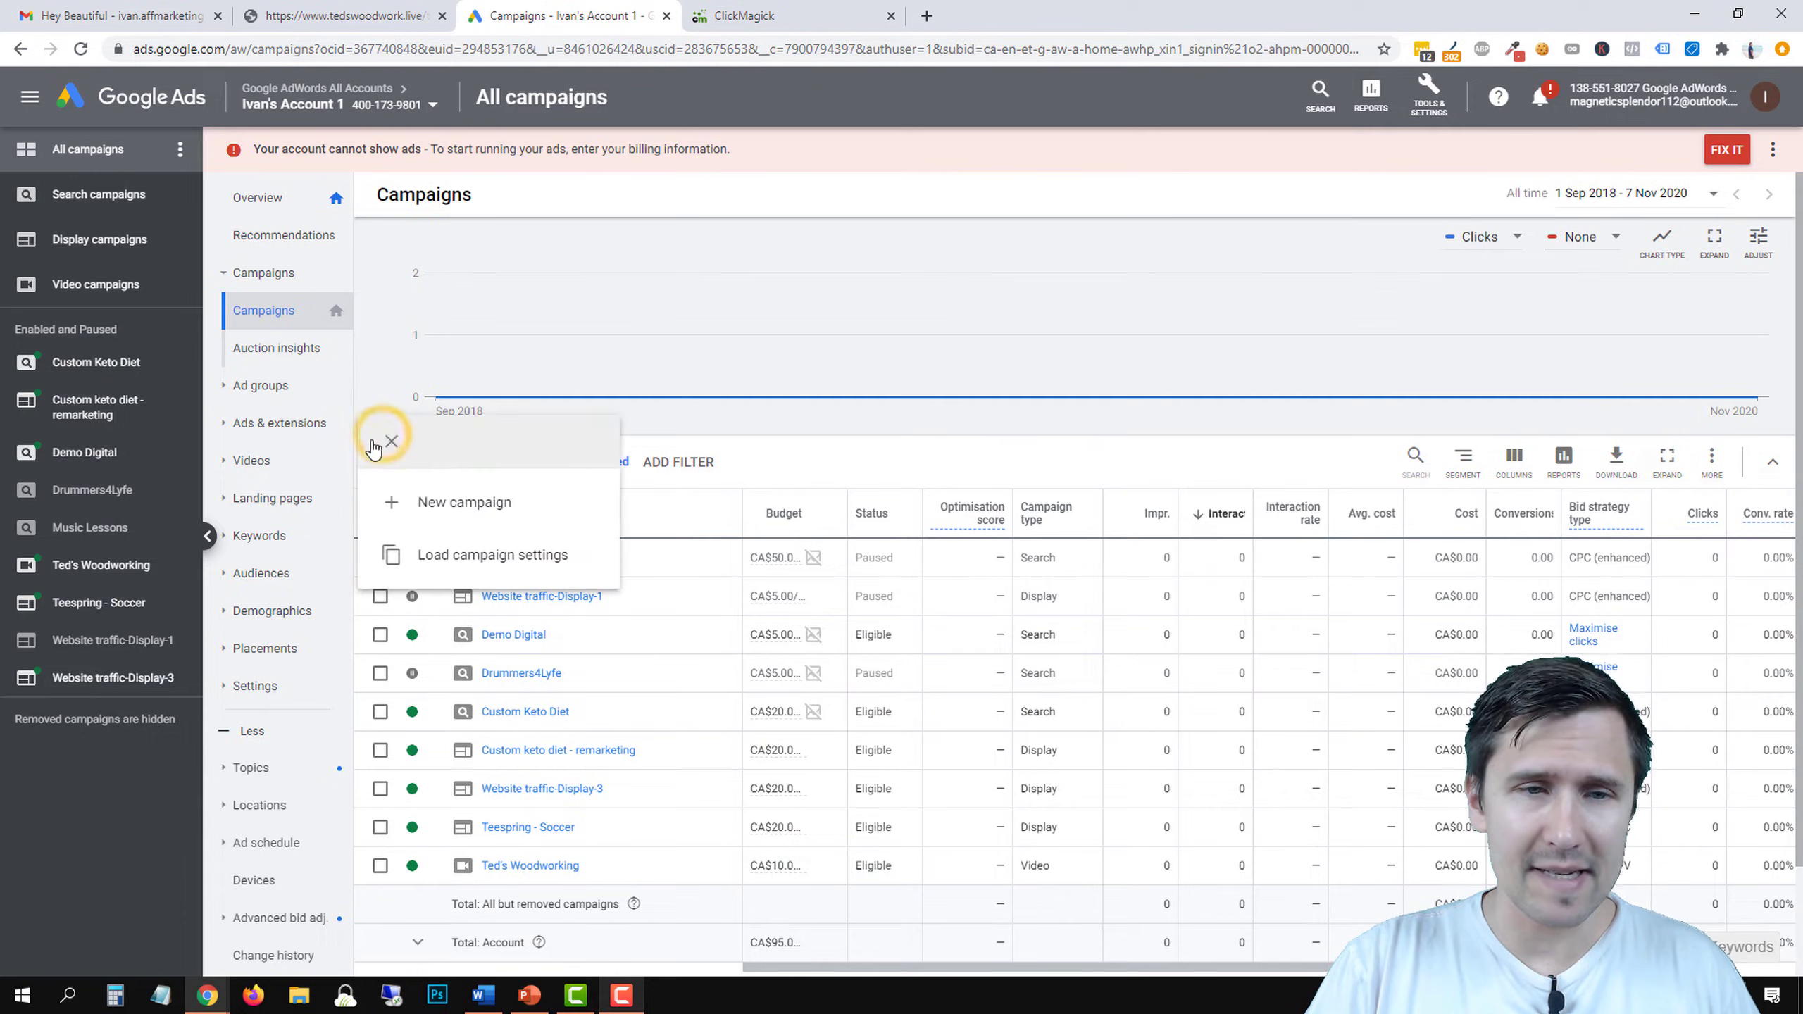
{"action": "left_click", "coordinate": [451, 515]}
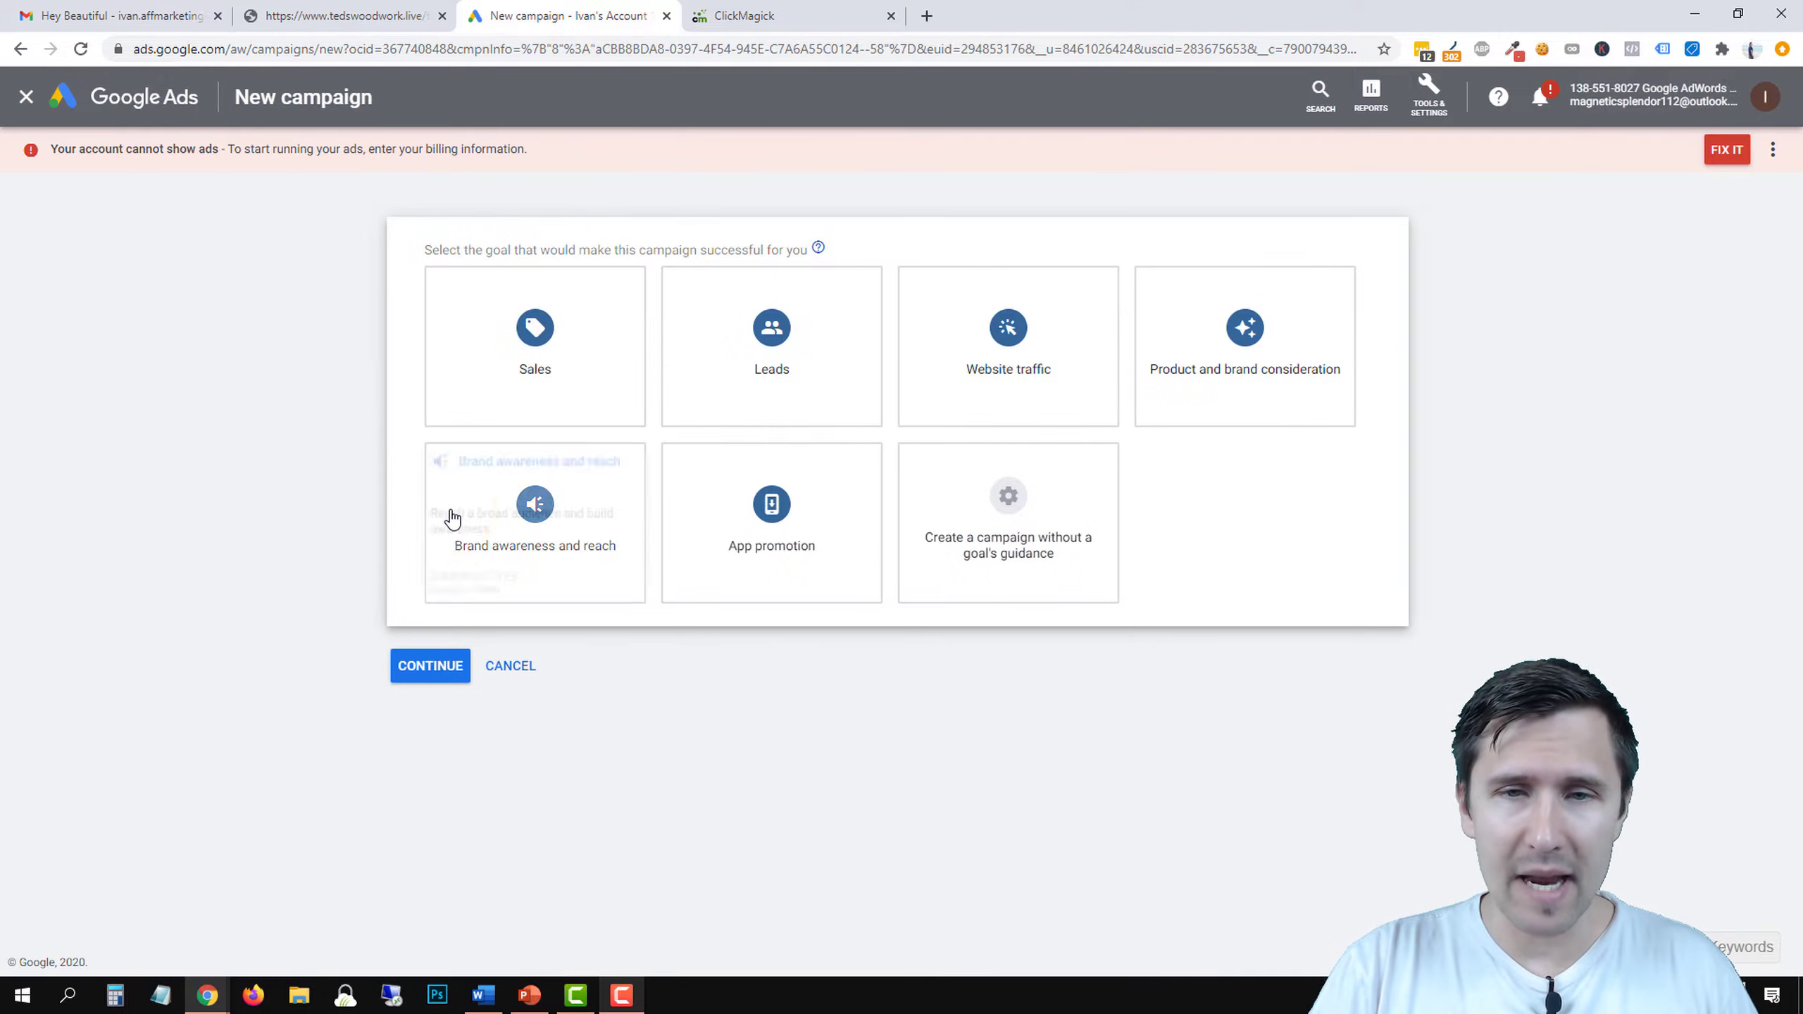
{"action": "left_click", "coordinate": [1015, 369]}
{"action": "scroll", "coordinate": [1014, 369], "scroll_direction": "down", "scroll_amount": 3}
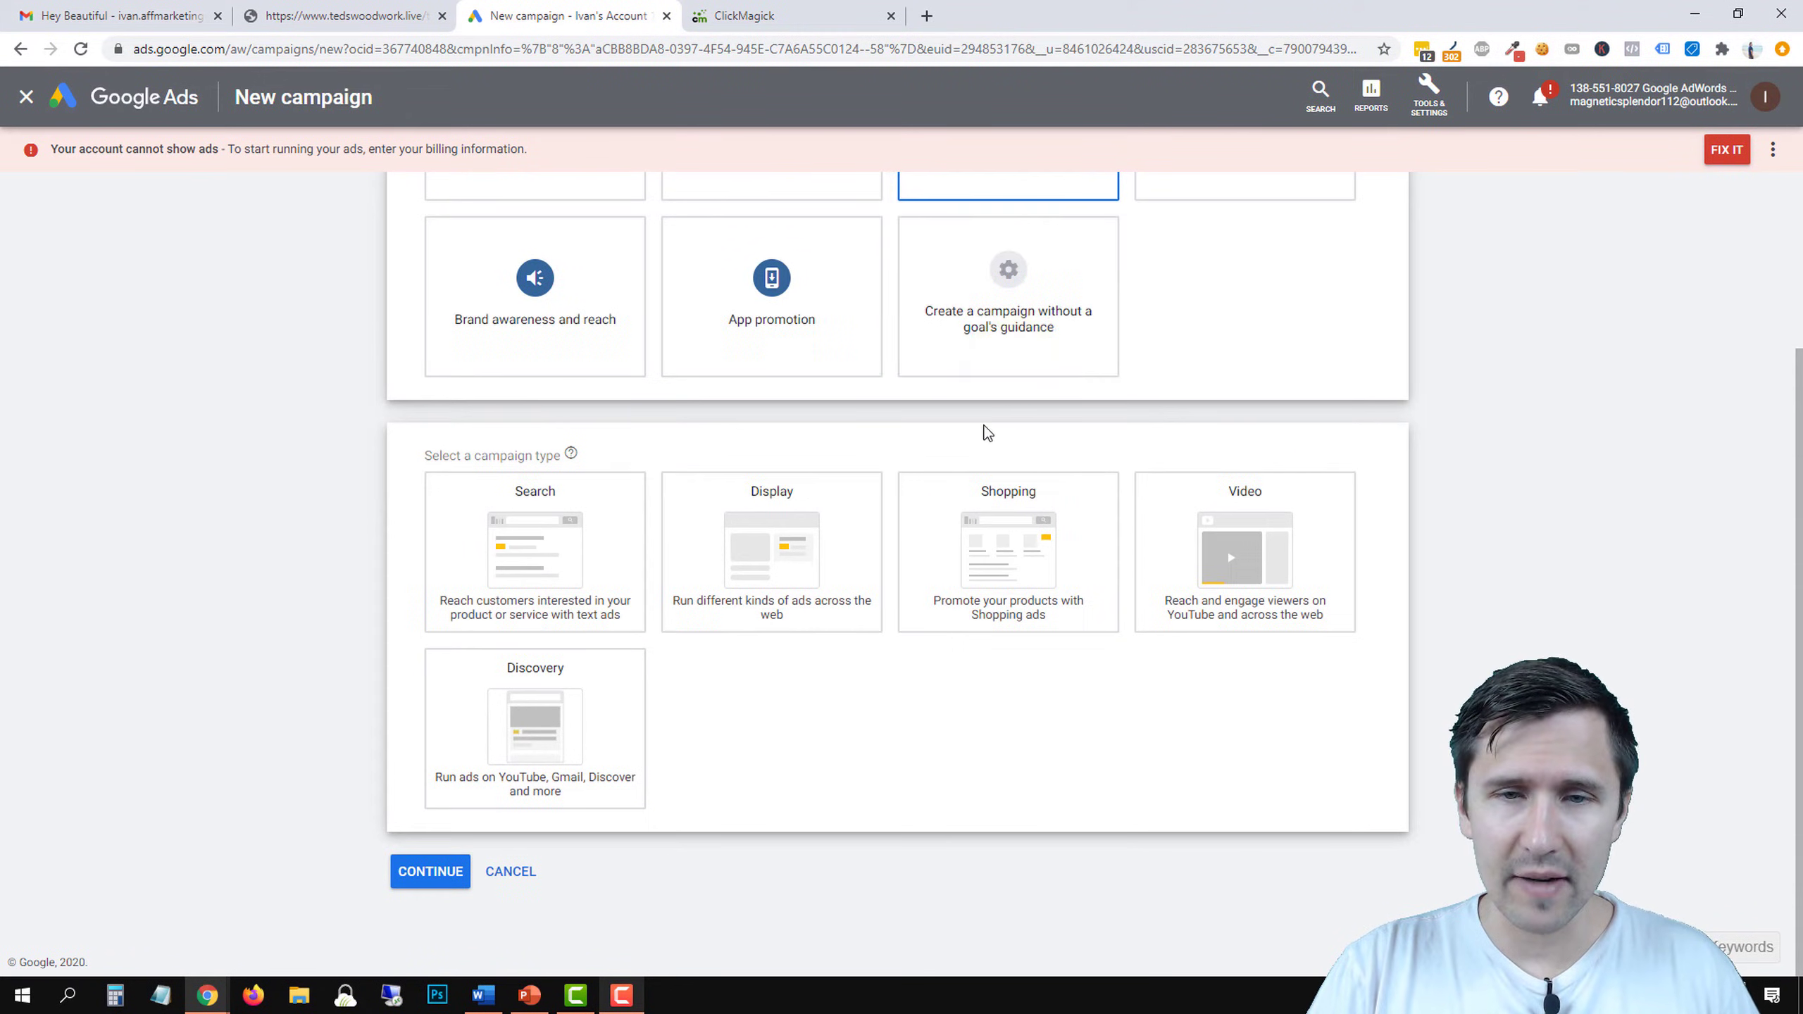
{"action": "left_click", "coordinate": [753, 578]}
{"action": "scroll", "coordinate": [753, 581], "scroll_direction": "down", "scroll_amount": 5}
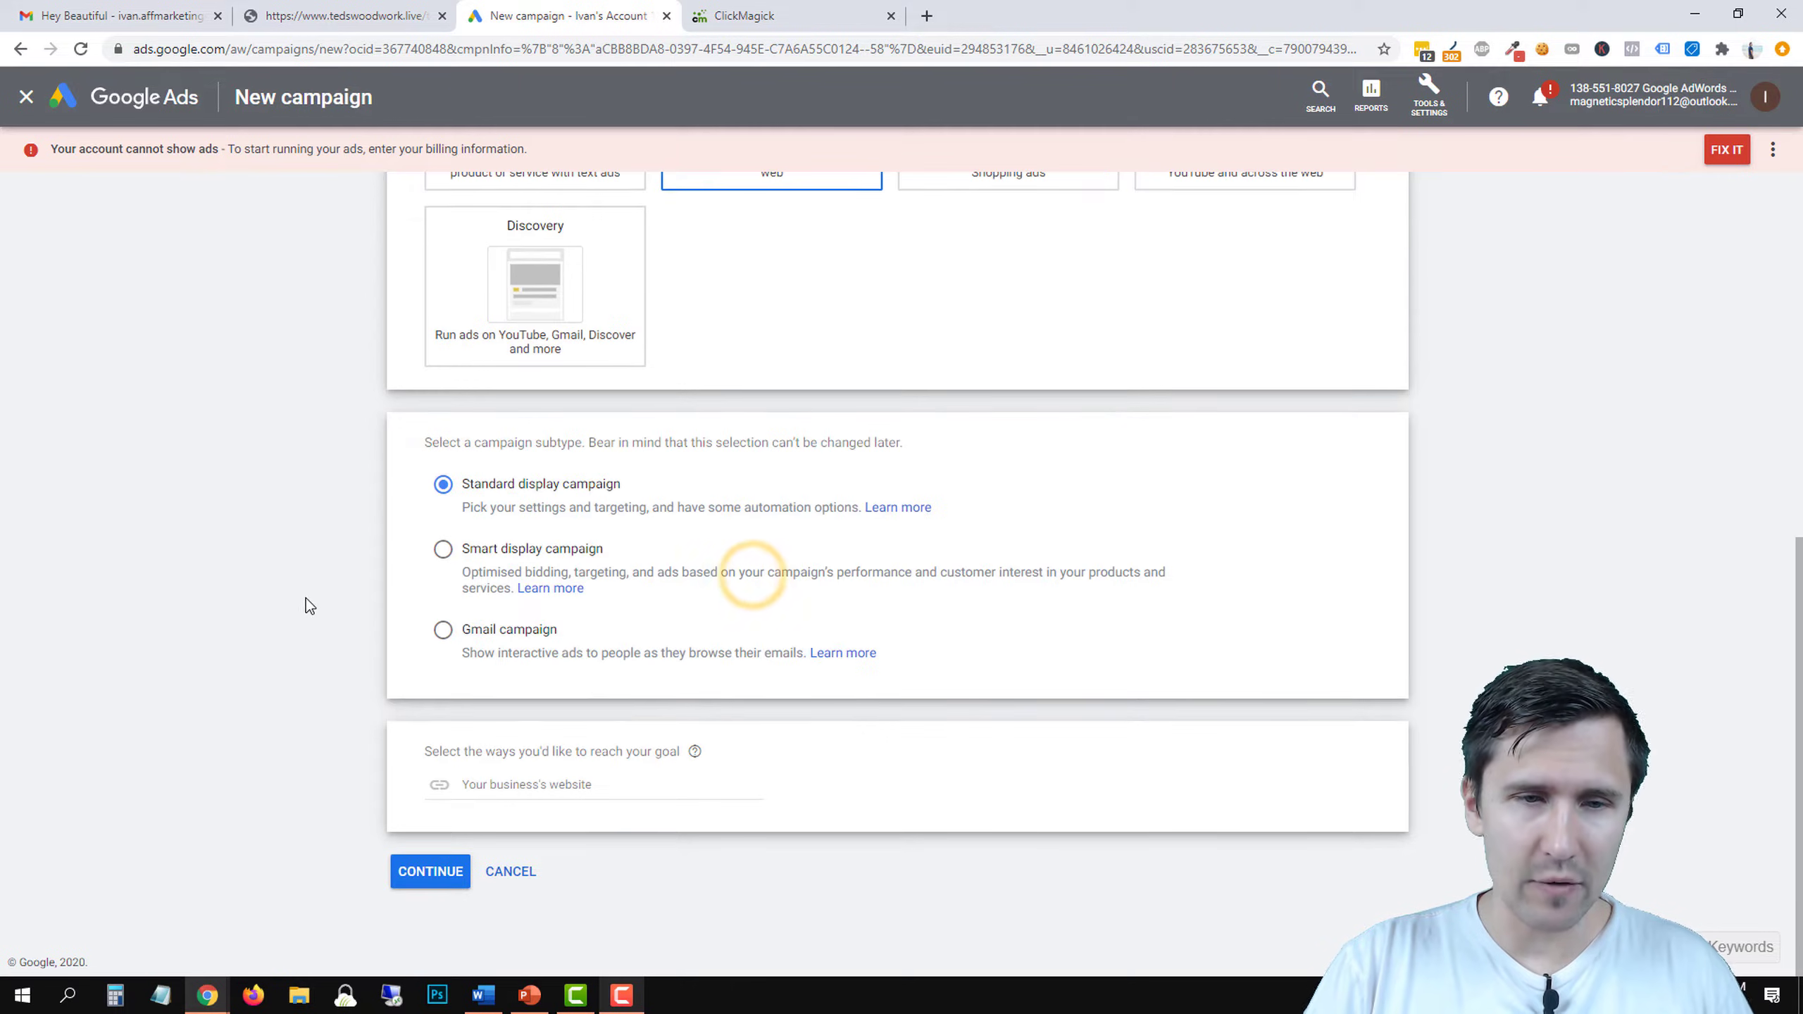
{"action": "left_click", "coordinate": [482, 634]}
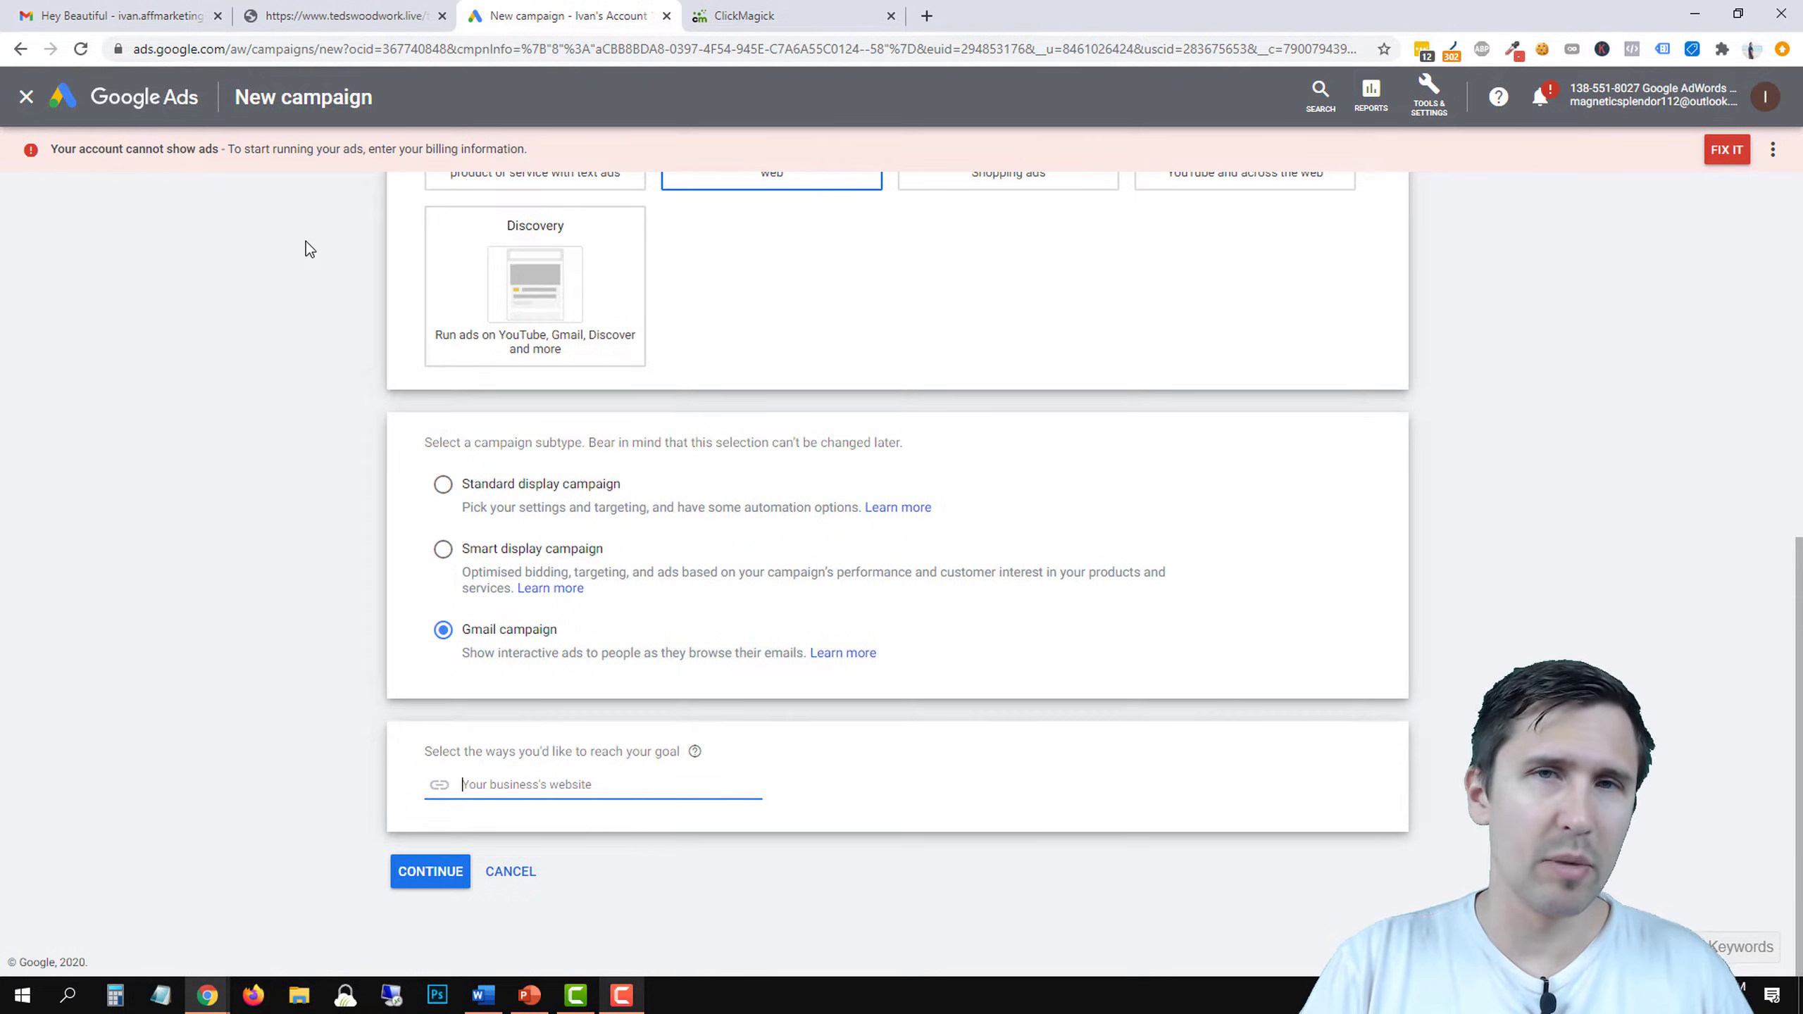
Copy the web address of the Woodworking Extreme landing page.
{"action": "left_click", "coordinate": [326, 9]}
{"action": "left_click", "coordinate": [350, 49]}
{"action": "right_click", "coordinate": [349, 48]}
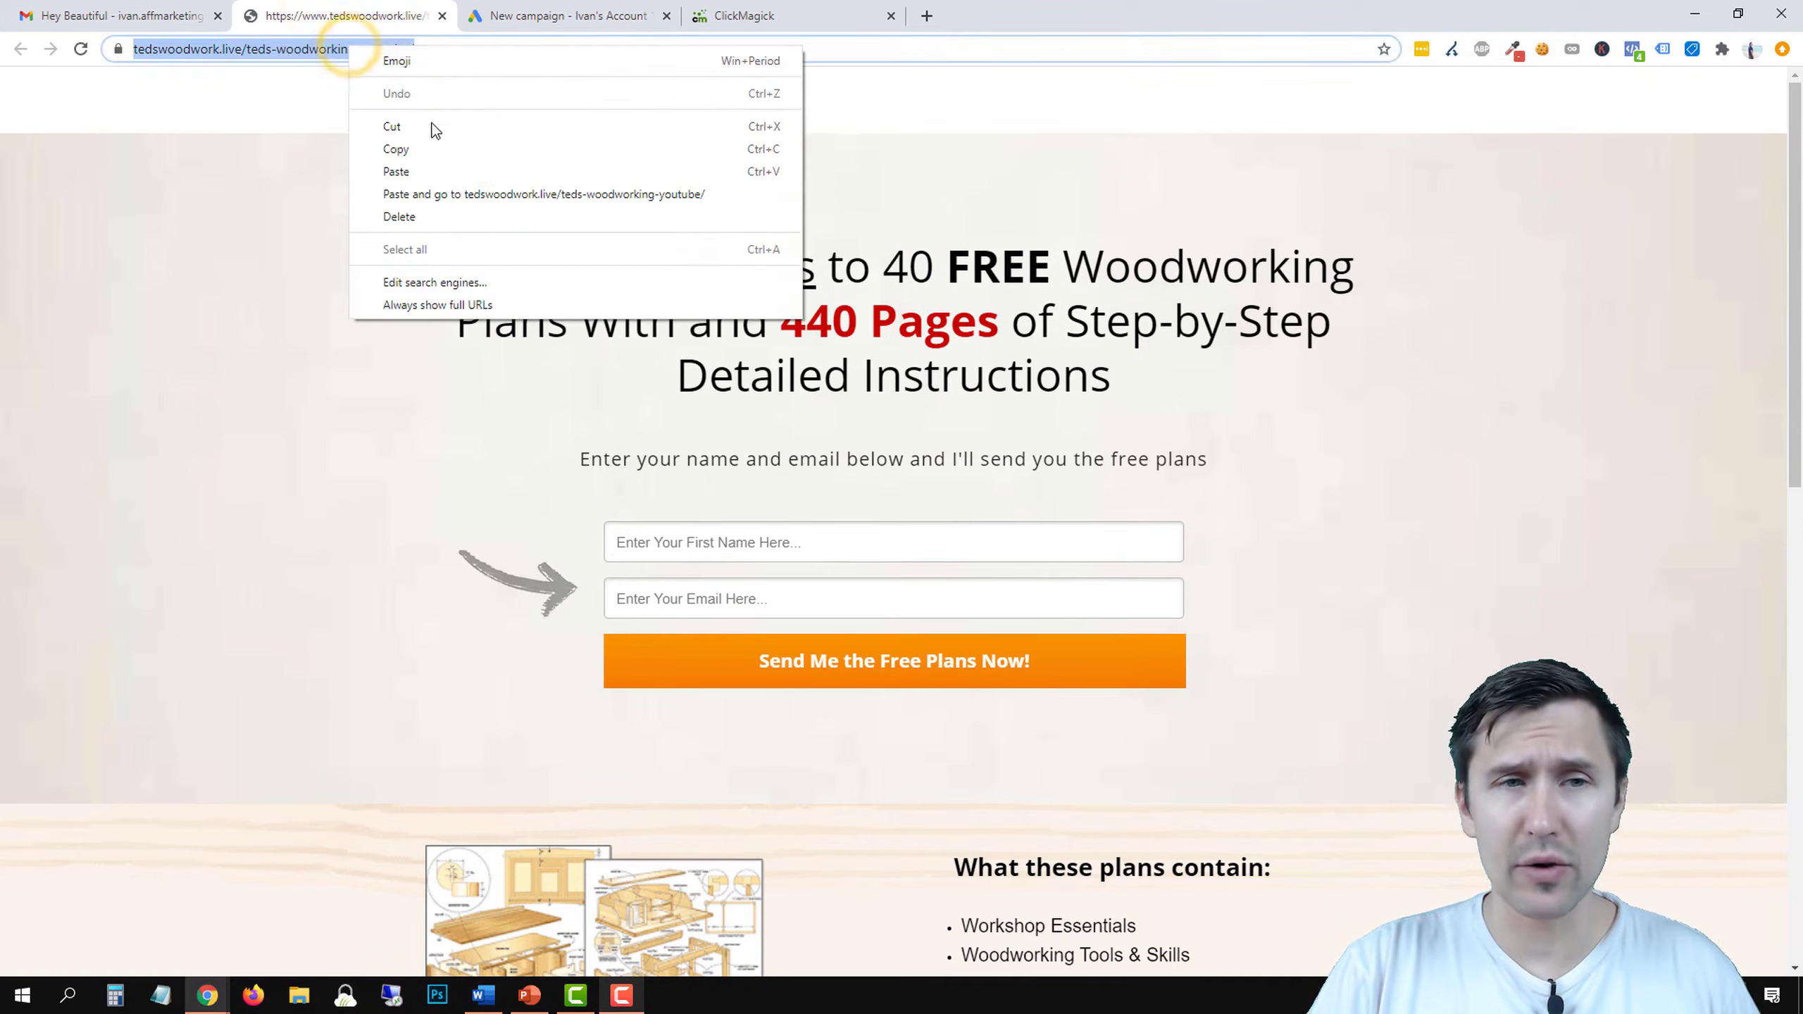
{"action": "left_click", "coordinate": [429, 152]}
Switch to ClickMagick, open the campaign URL Builder and paste the copied landing page address as the URL to promote.
{"action": "left_click", "coordinate": [775, 16]}
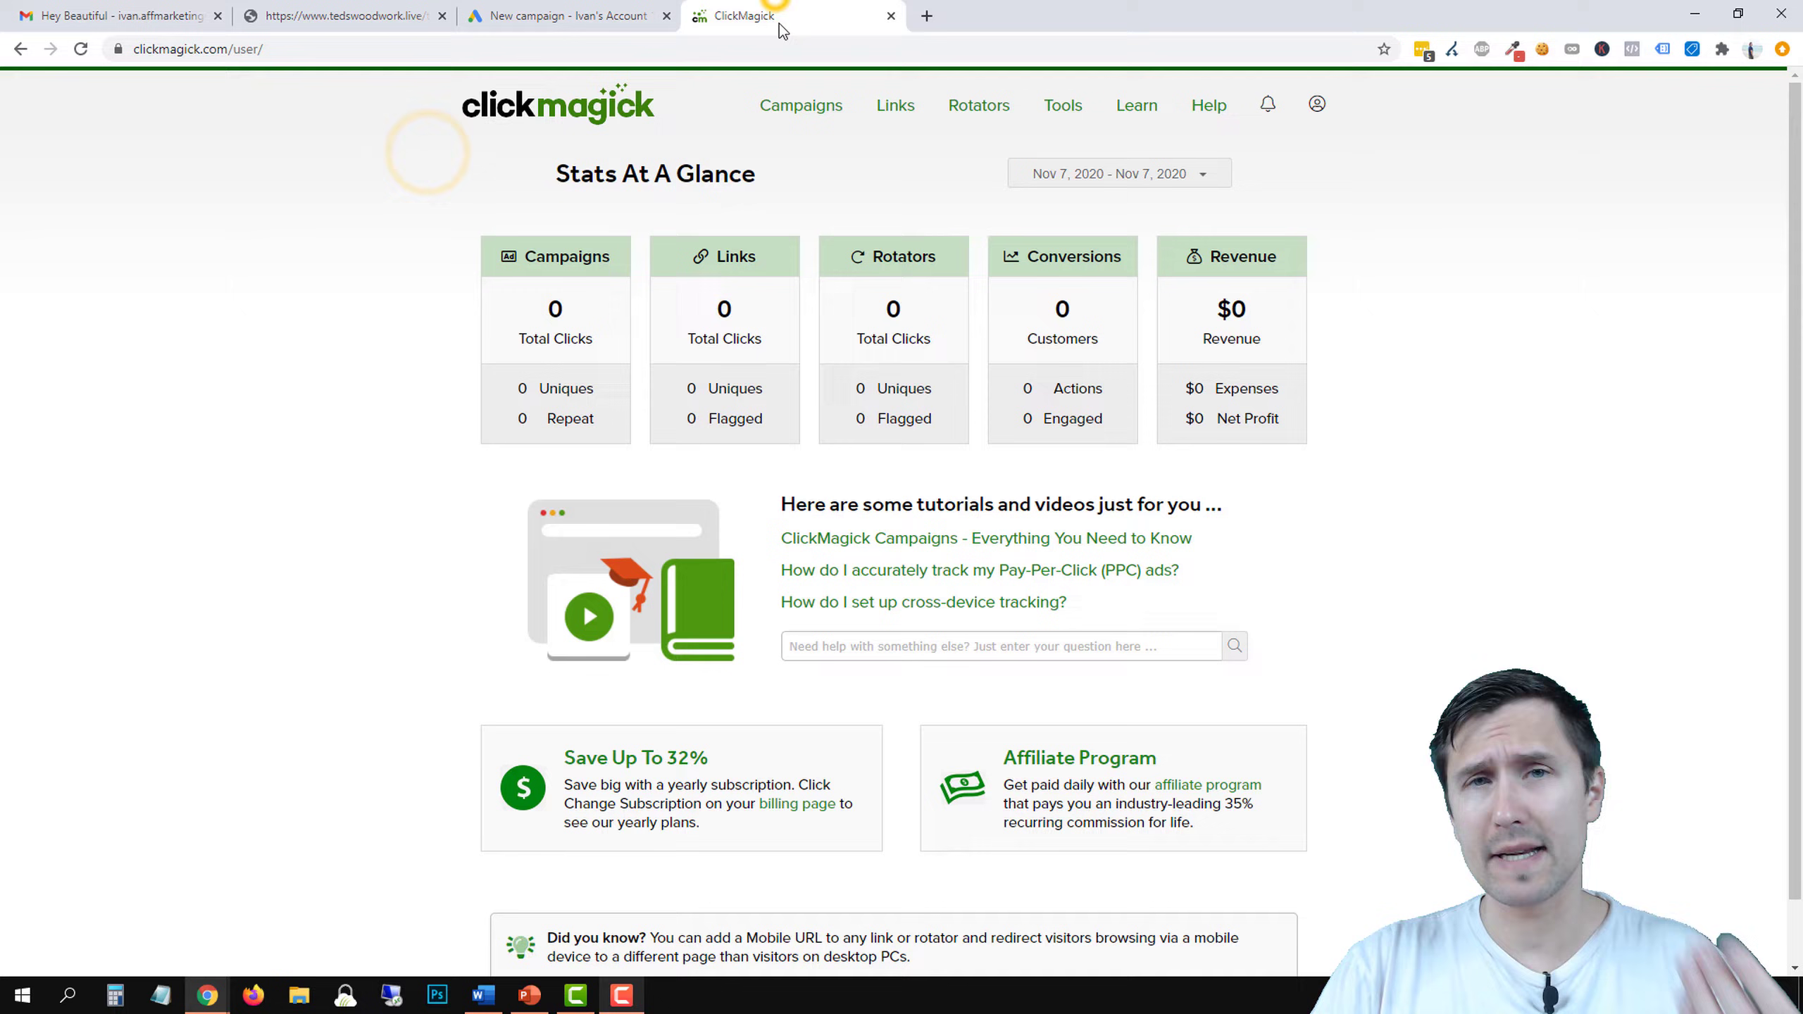
{"action": "left_click", "coordinate": [811, 114]}
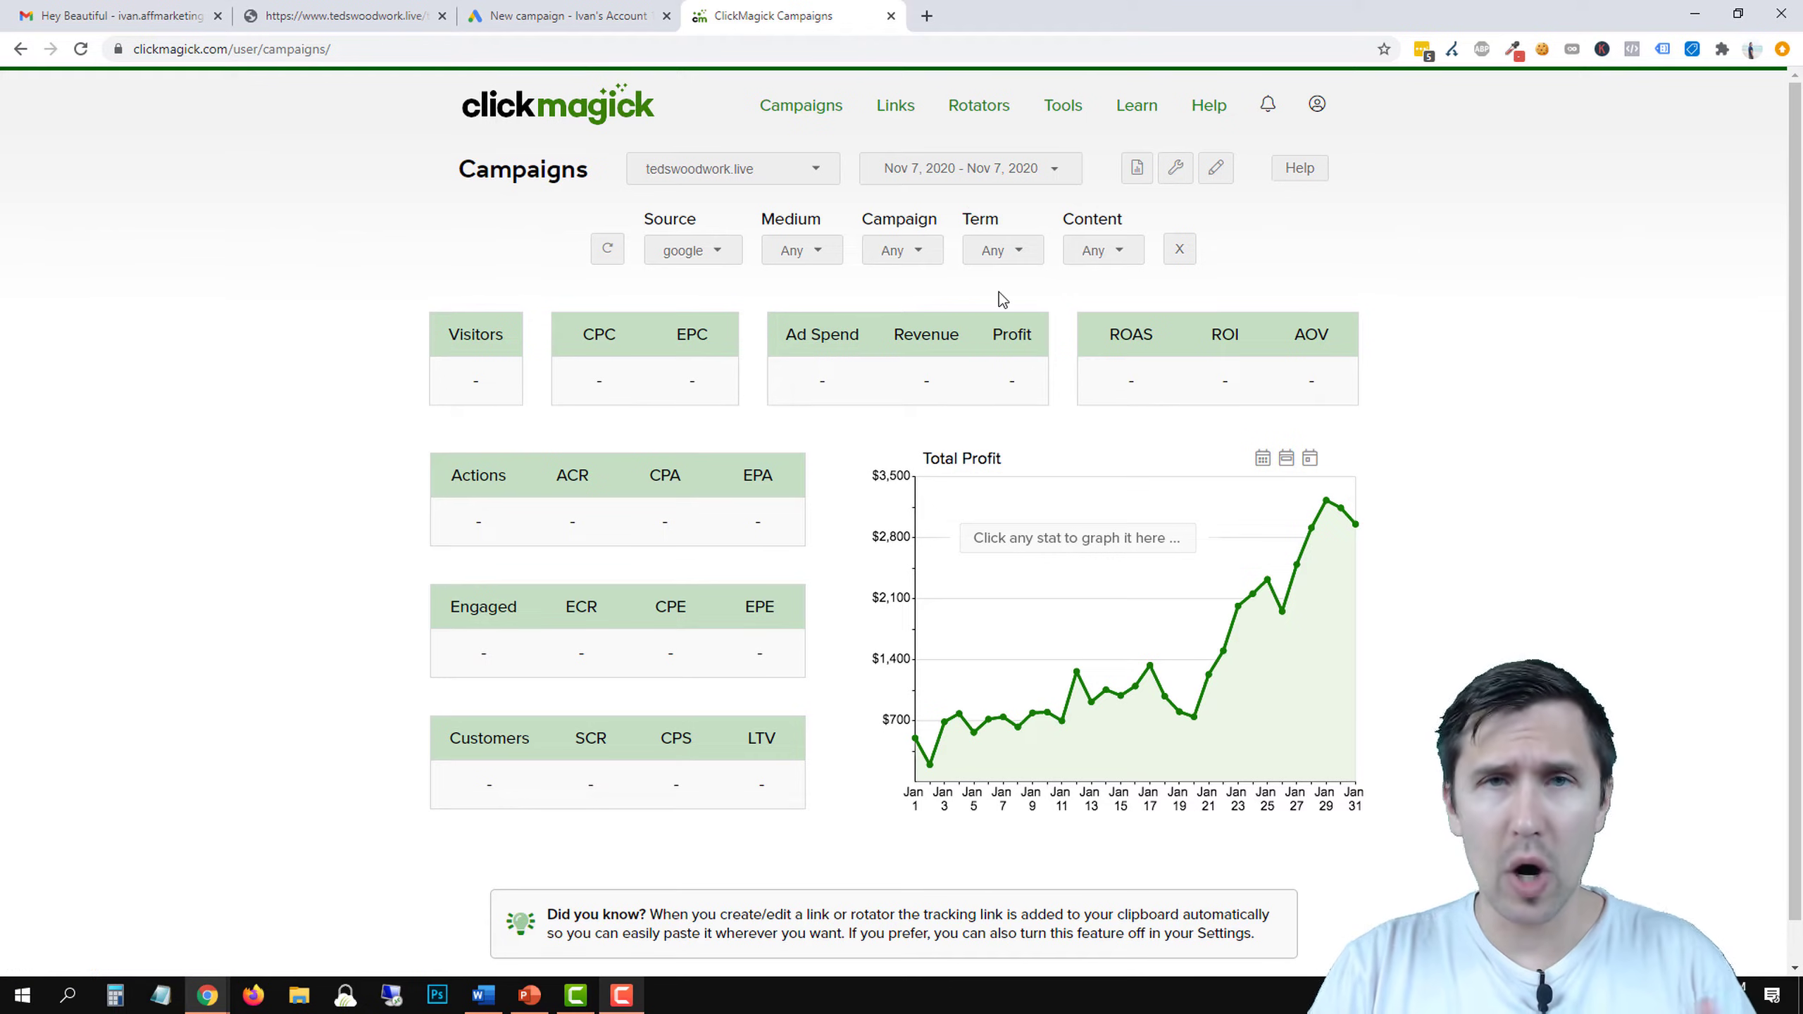
{"action": "left_click", "coordinate": [1172, 170]}
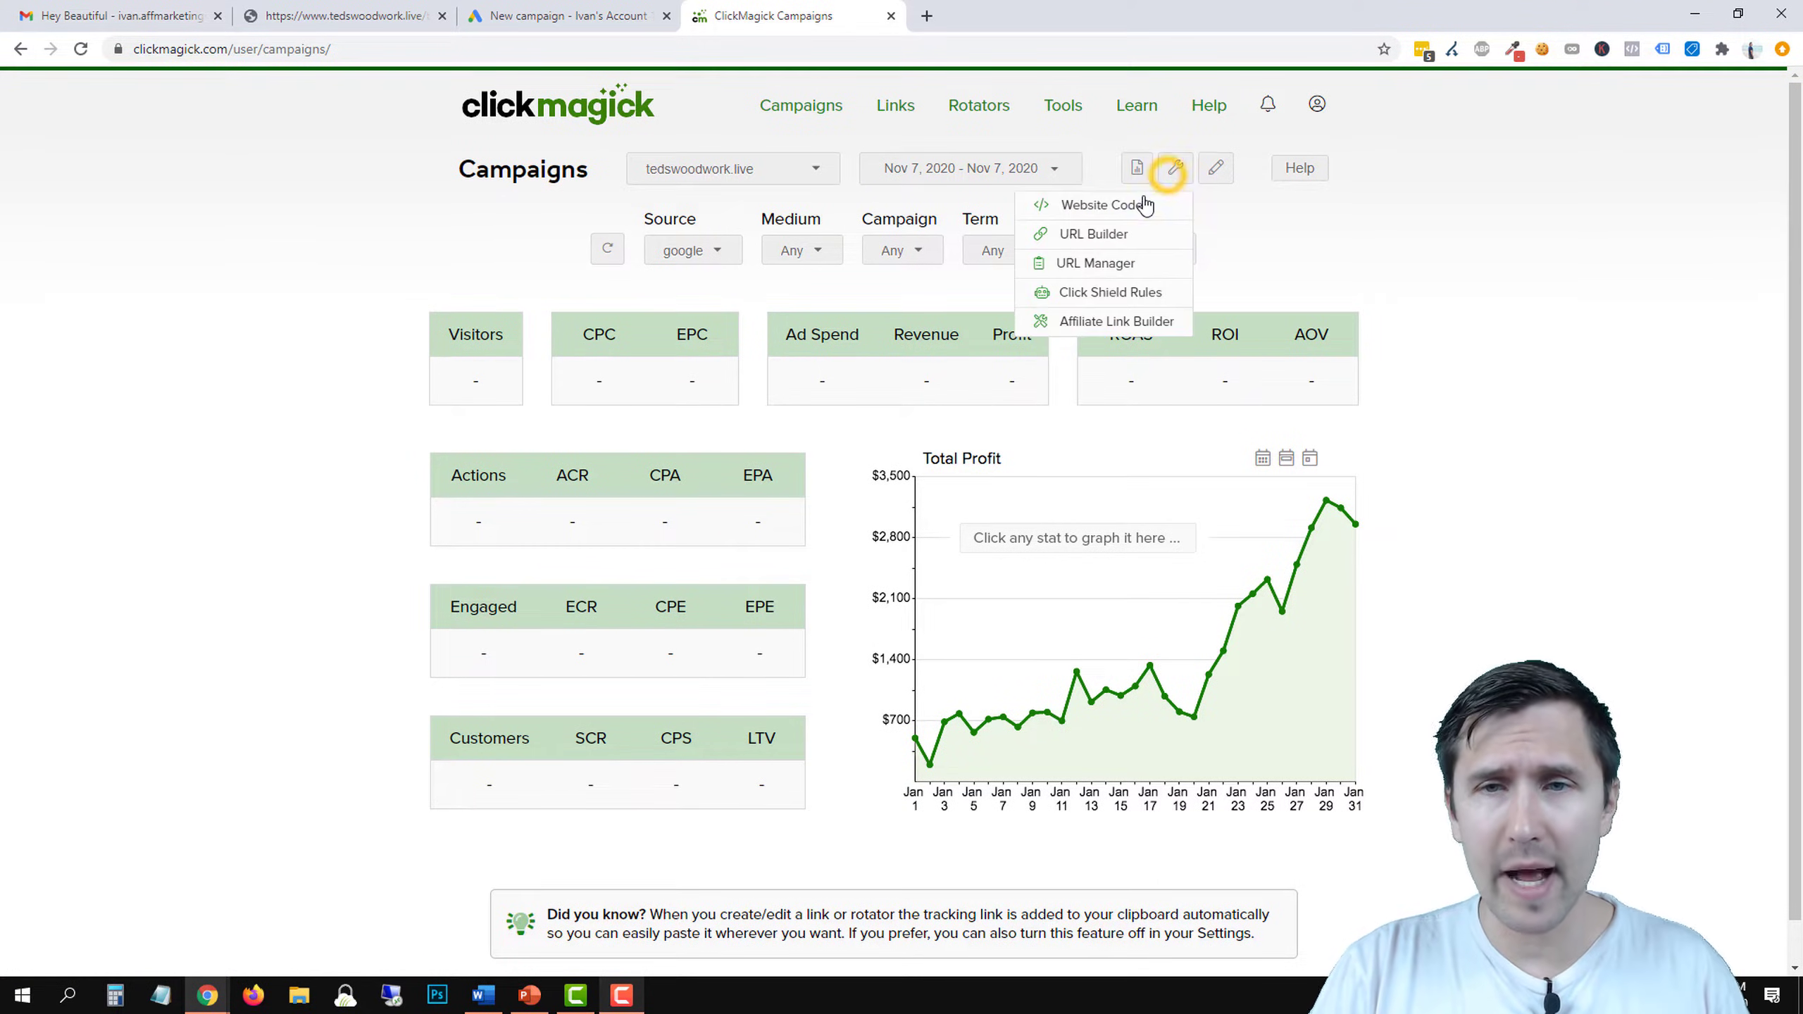
{"action": "left_click", "coordinate": [1089, 229]}
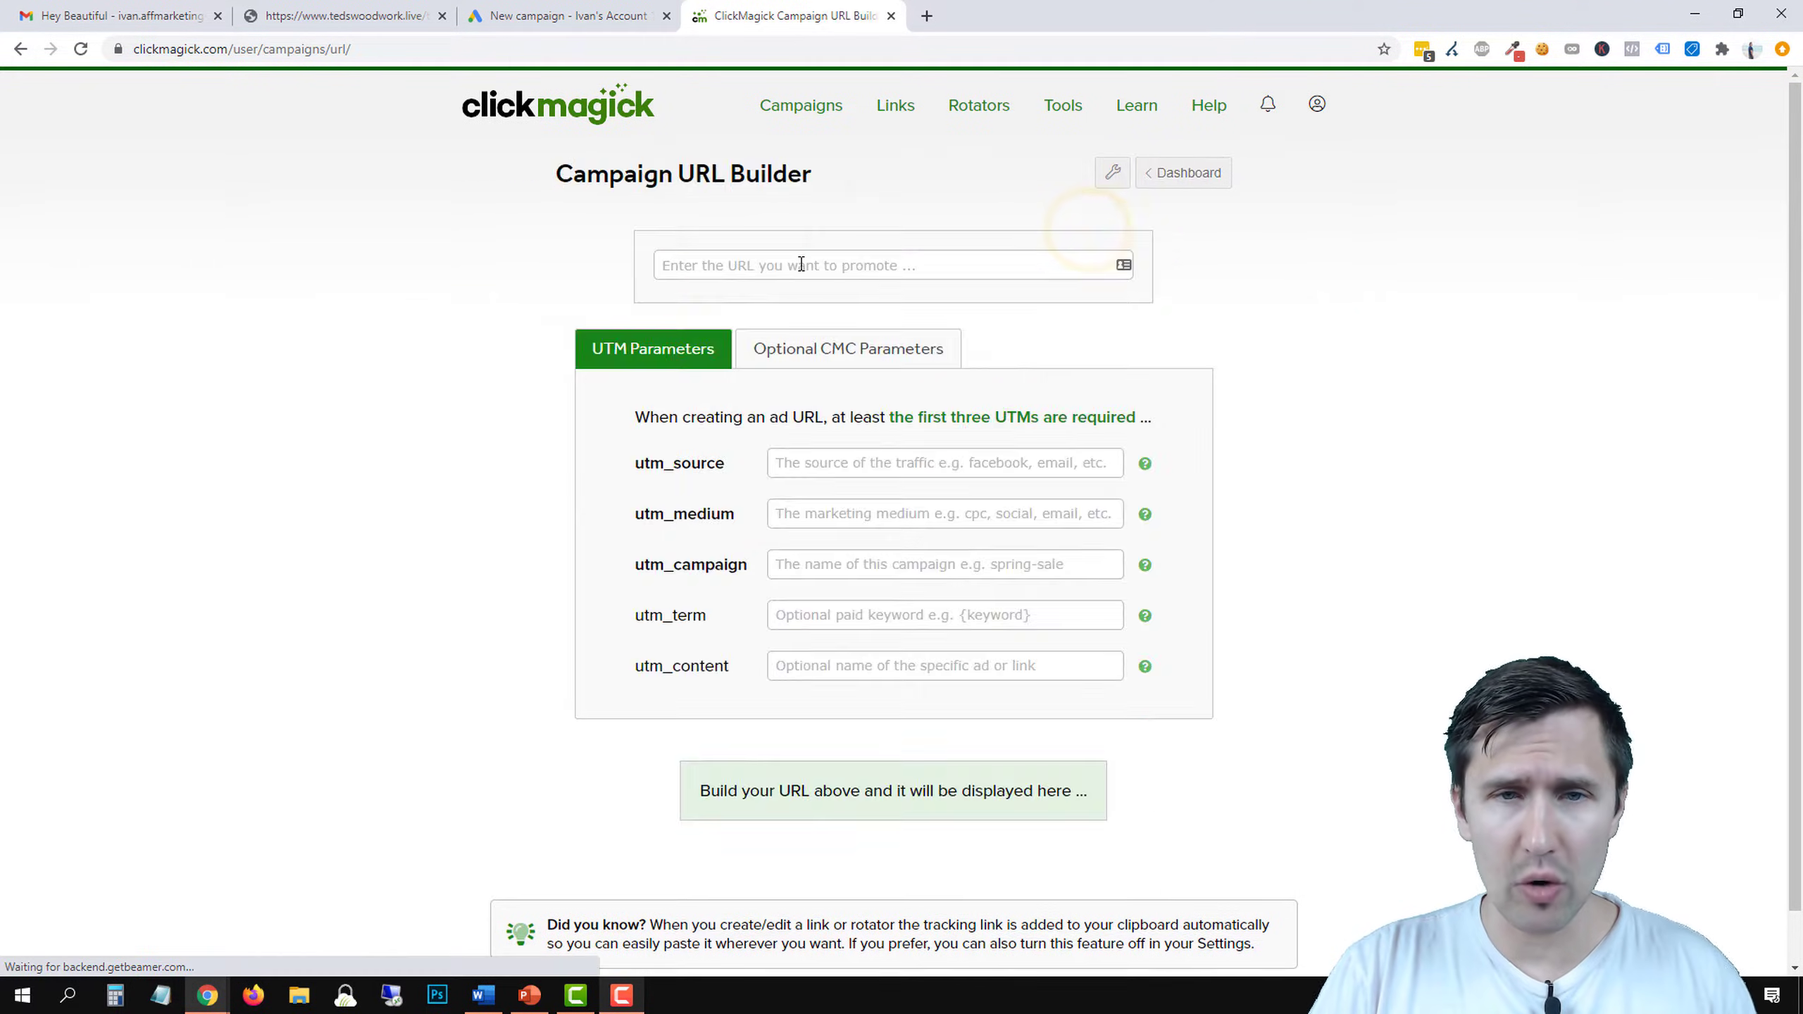
{"action": "left_click", "coordinate": [795, 263]}
{"action": "right_click", "coordinate": [795, 263]}
{"action": "left_click", "coordinate": [847, 405]}
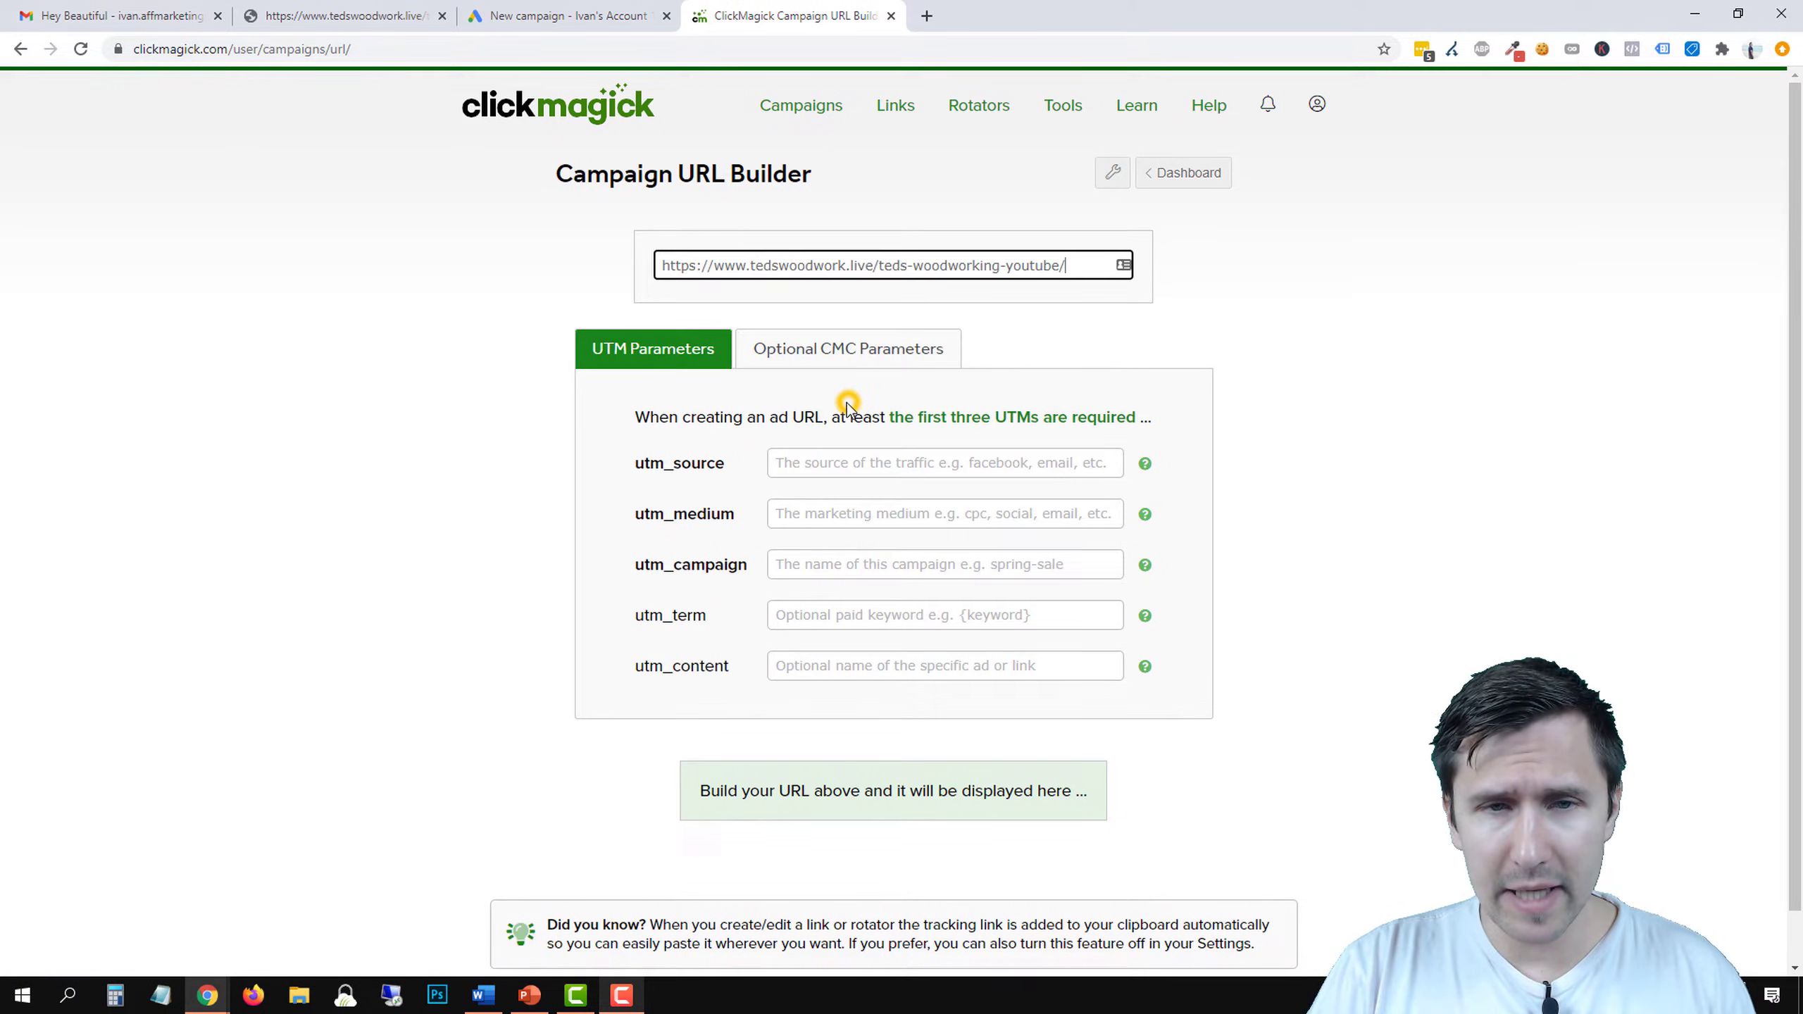
{"action": "left_click", "coordinate": [481, 474]}
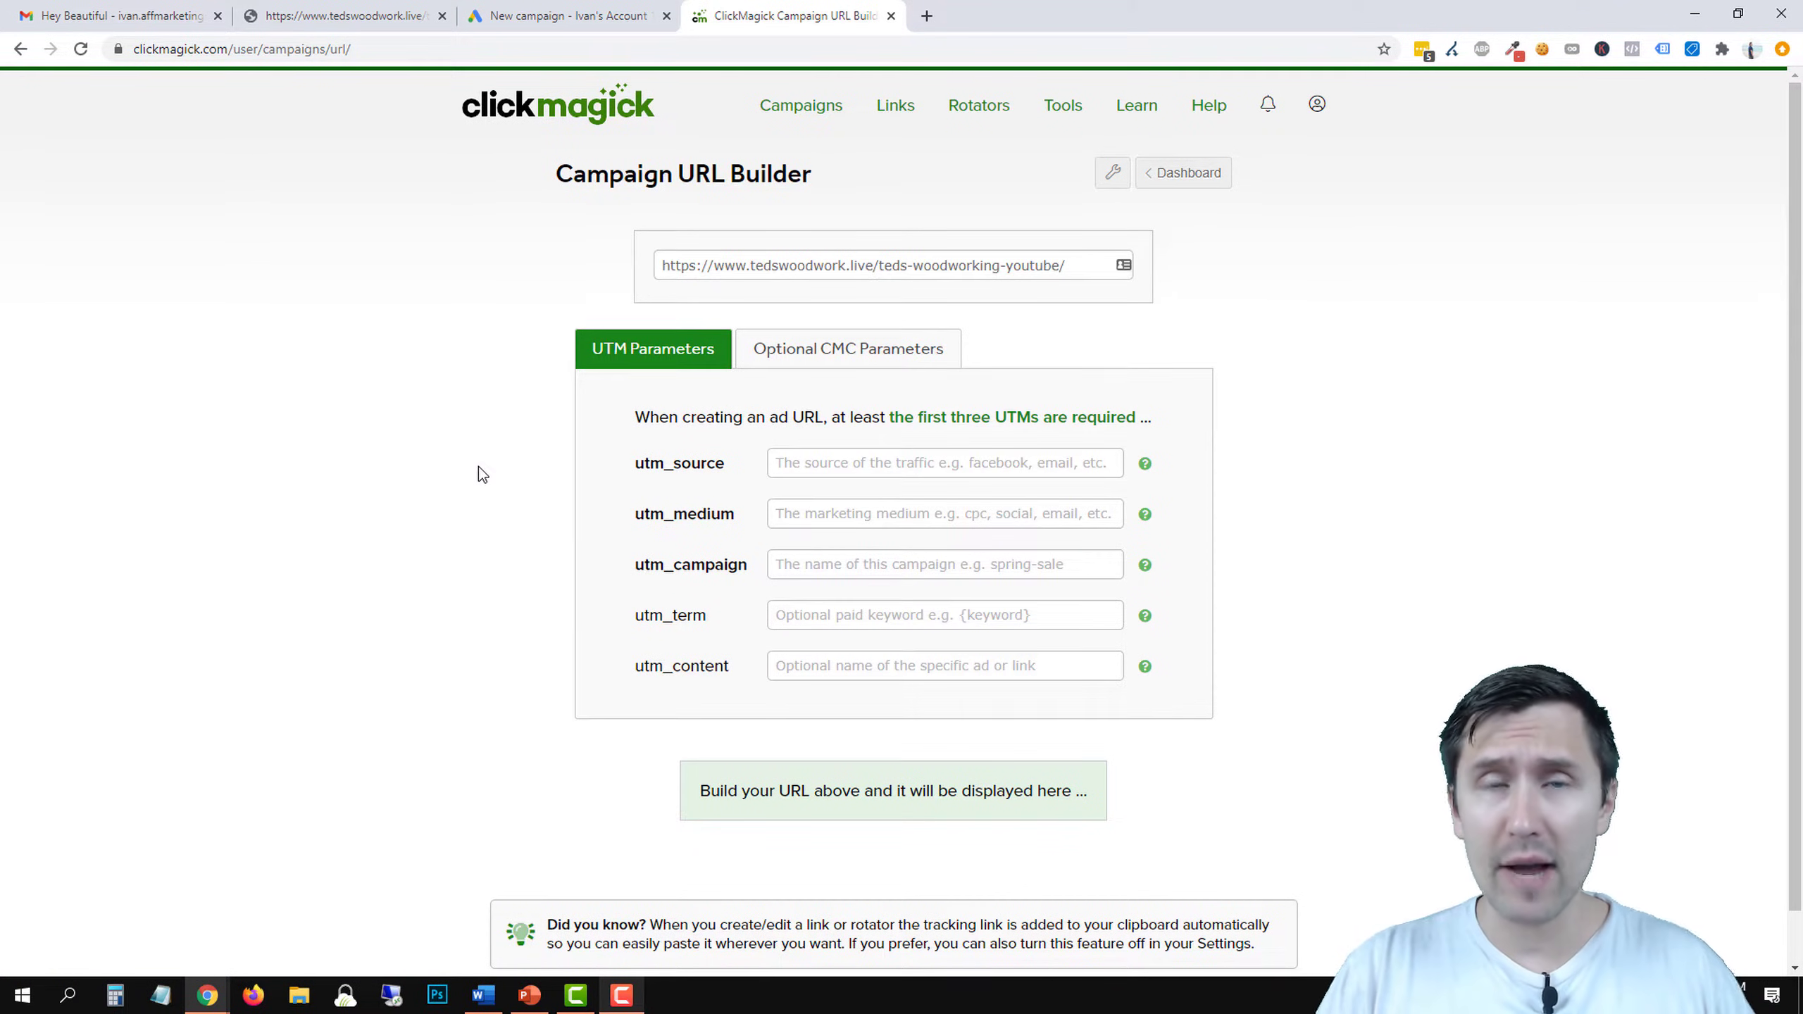
Set utm_source to google in lowercase.
{"action": "left_click", "coordinate": [877, 476]}
{"action": "type", "text": "GOOGLE"}
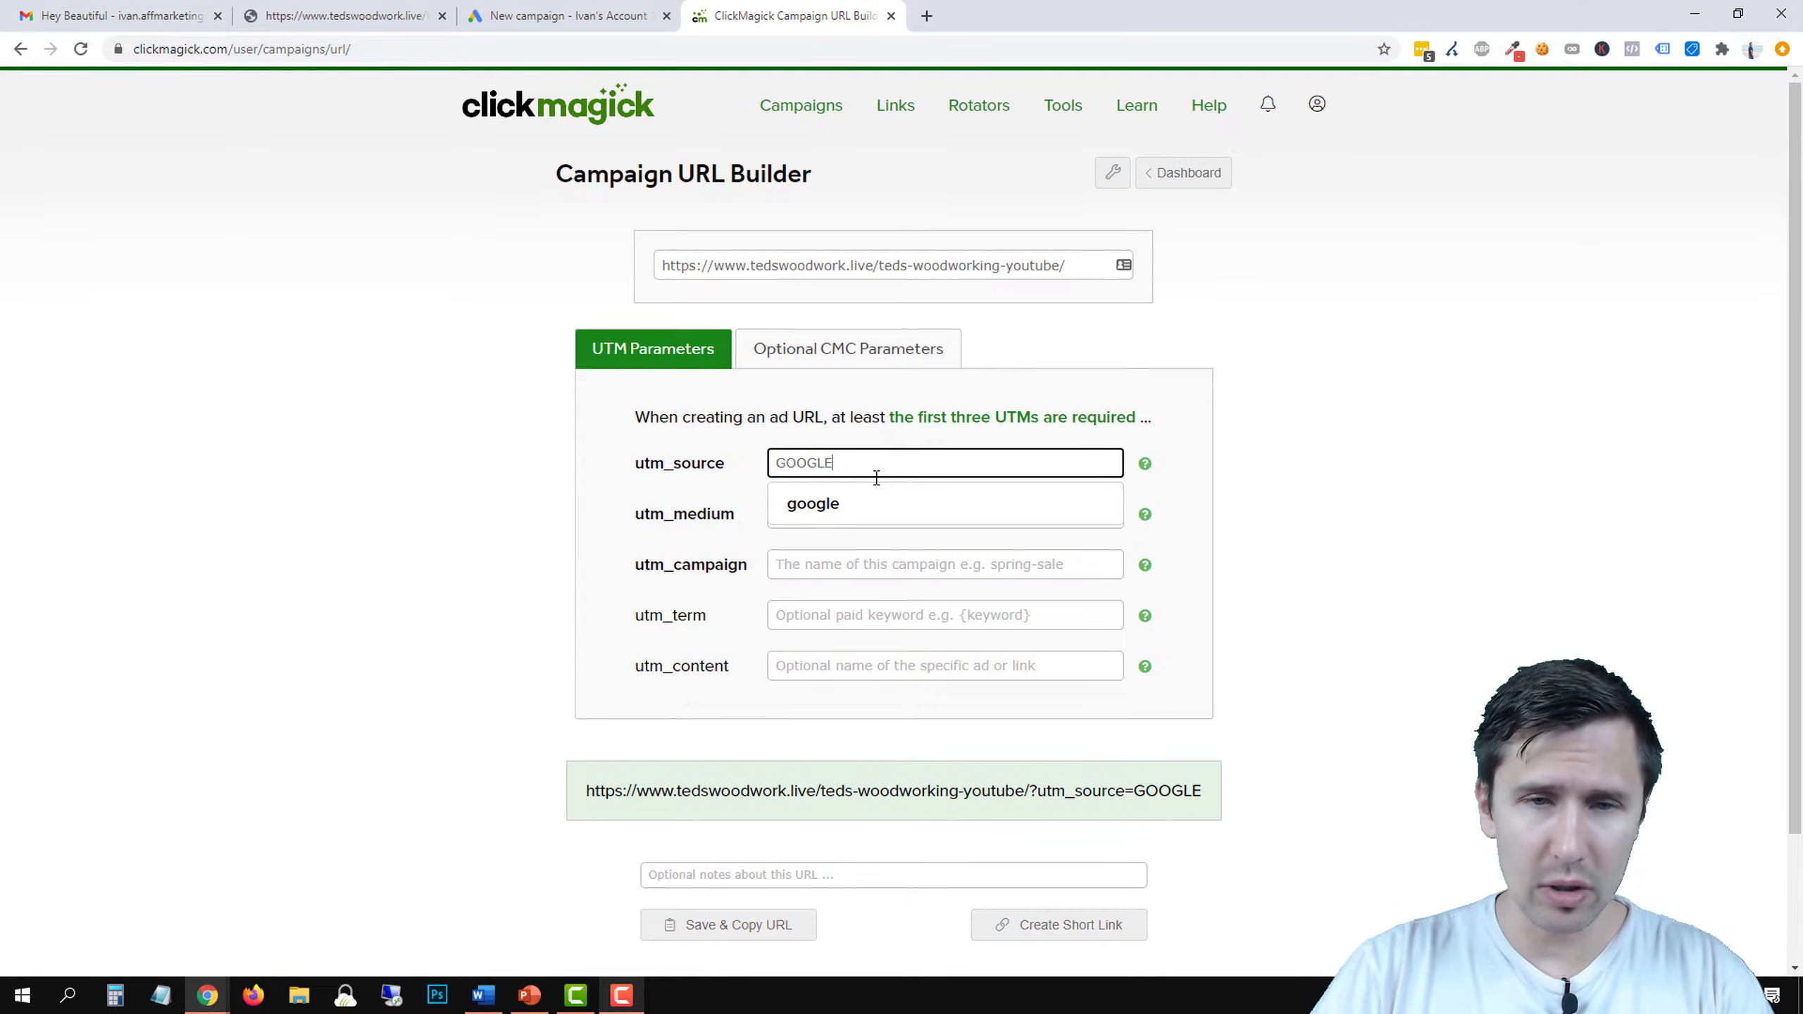
{"action": "double_click", "coordinate": [877, 476]}
{"action": "type", "text": "google"}
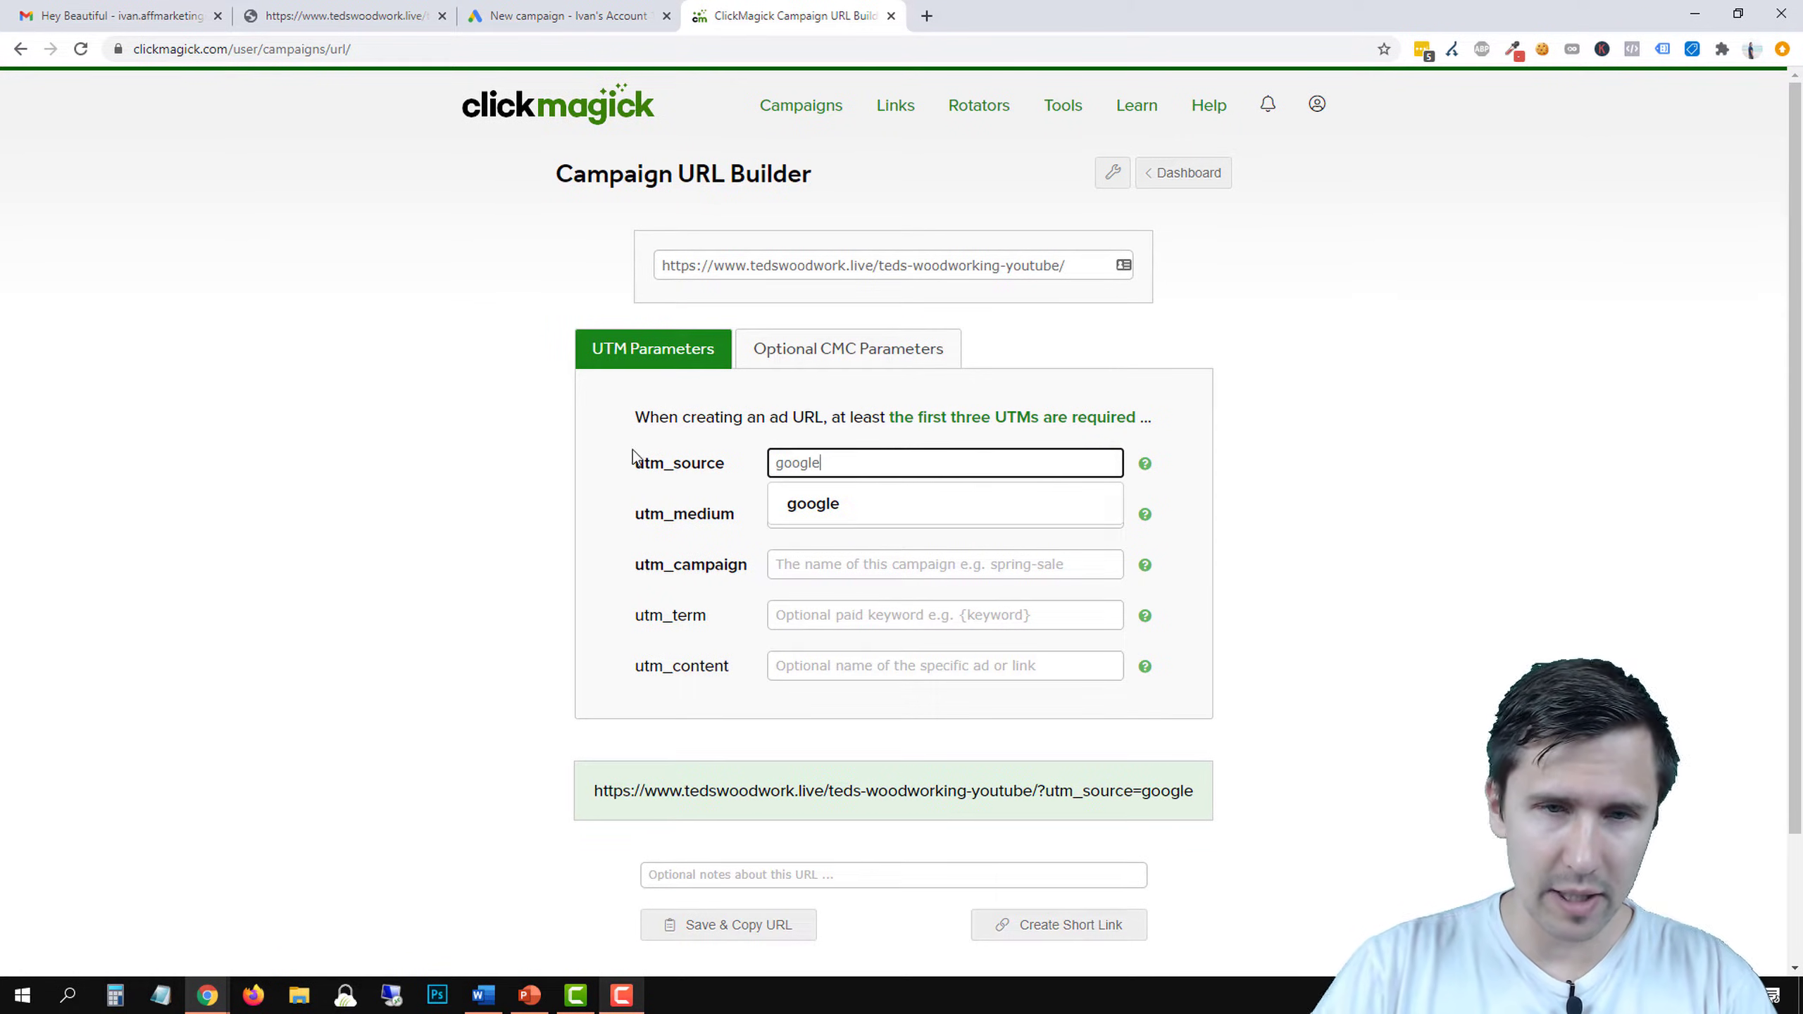
{"action": "left_click", "coordinate": [447, 431]}
Set utm_medium to gmail and utm_campaign to teds-woodworking.
{"action": "left_click", "coordinate": [848, 516]}
{"action": "type", "text": "gmail"}
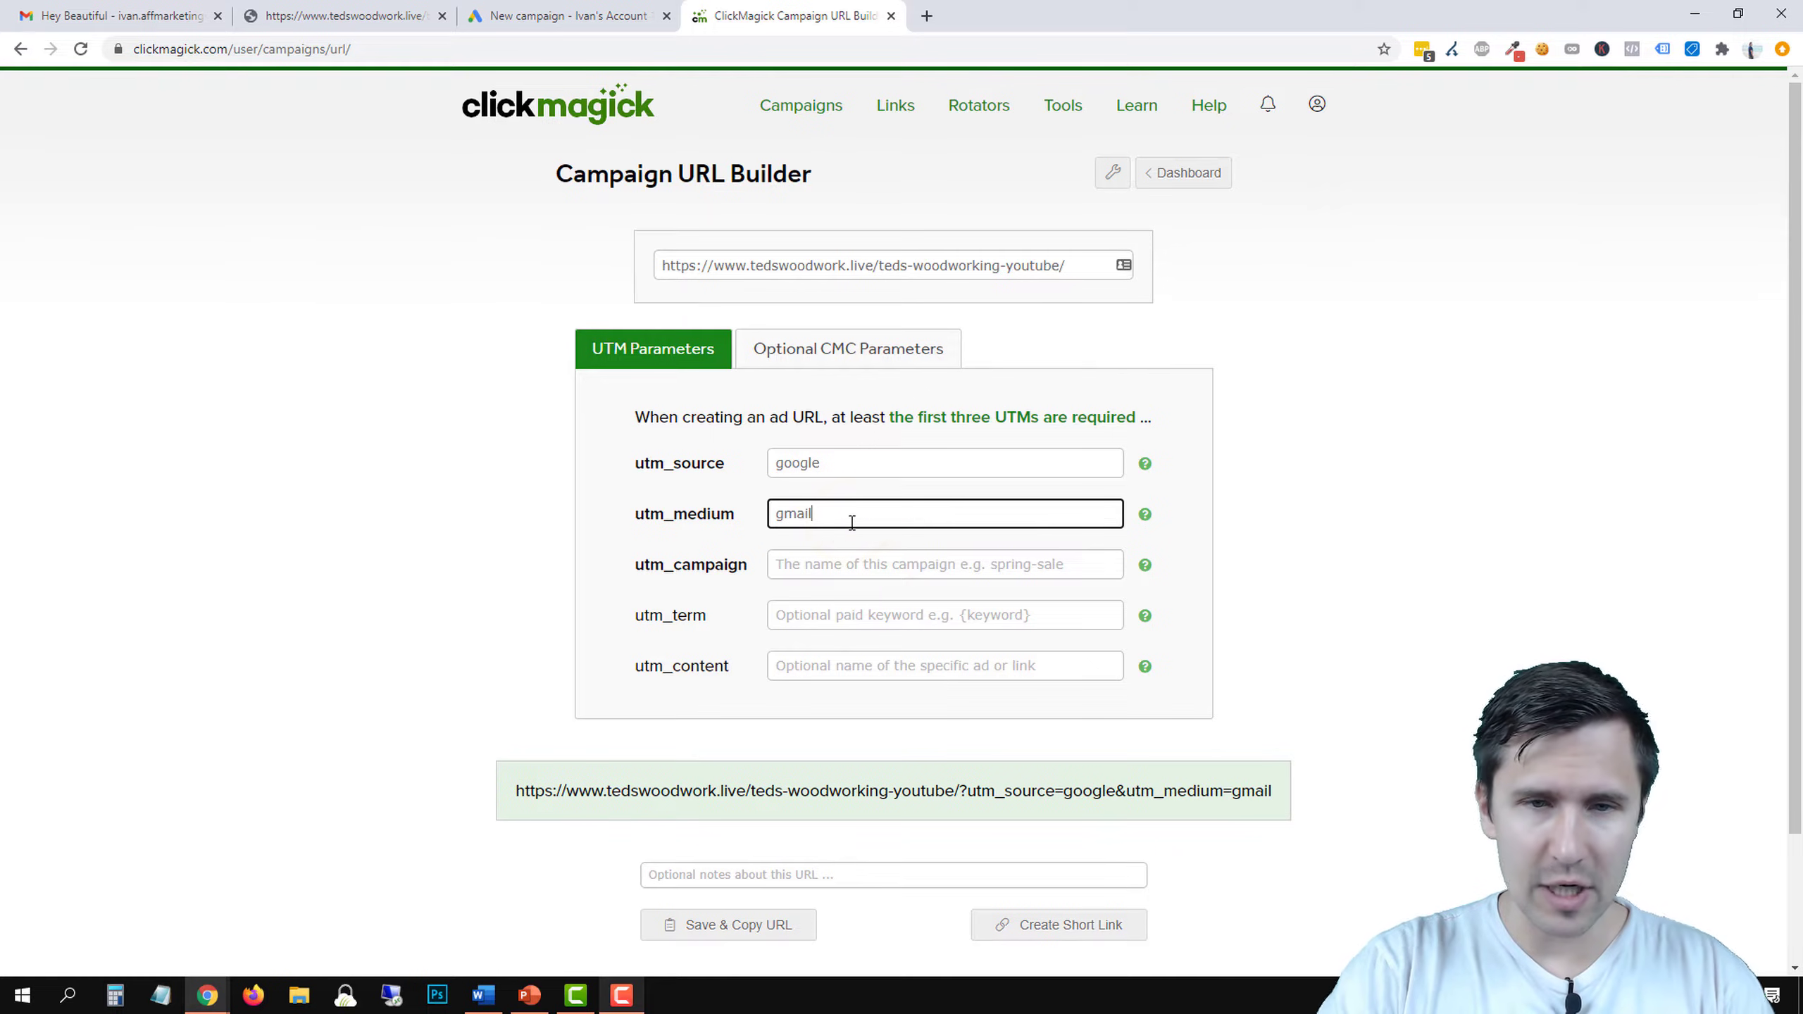
{"action": "left_click", "coordinate": [825, 572]}
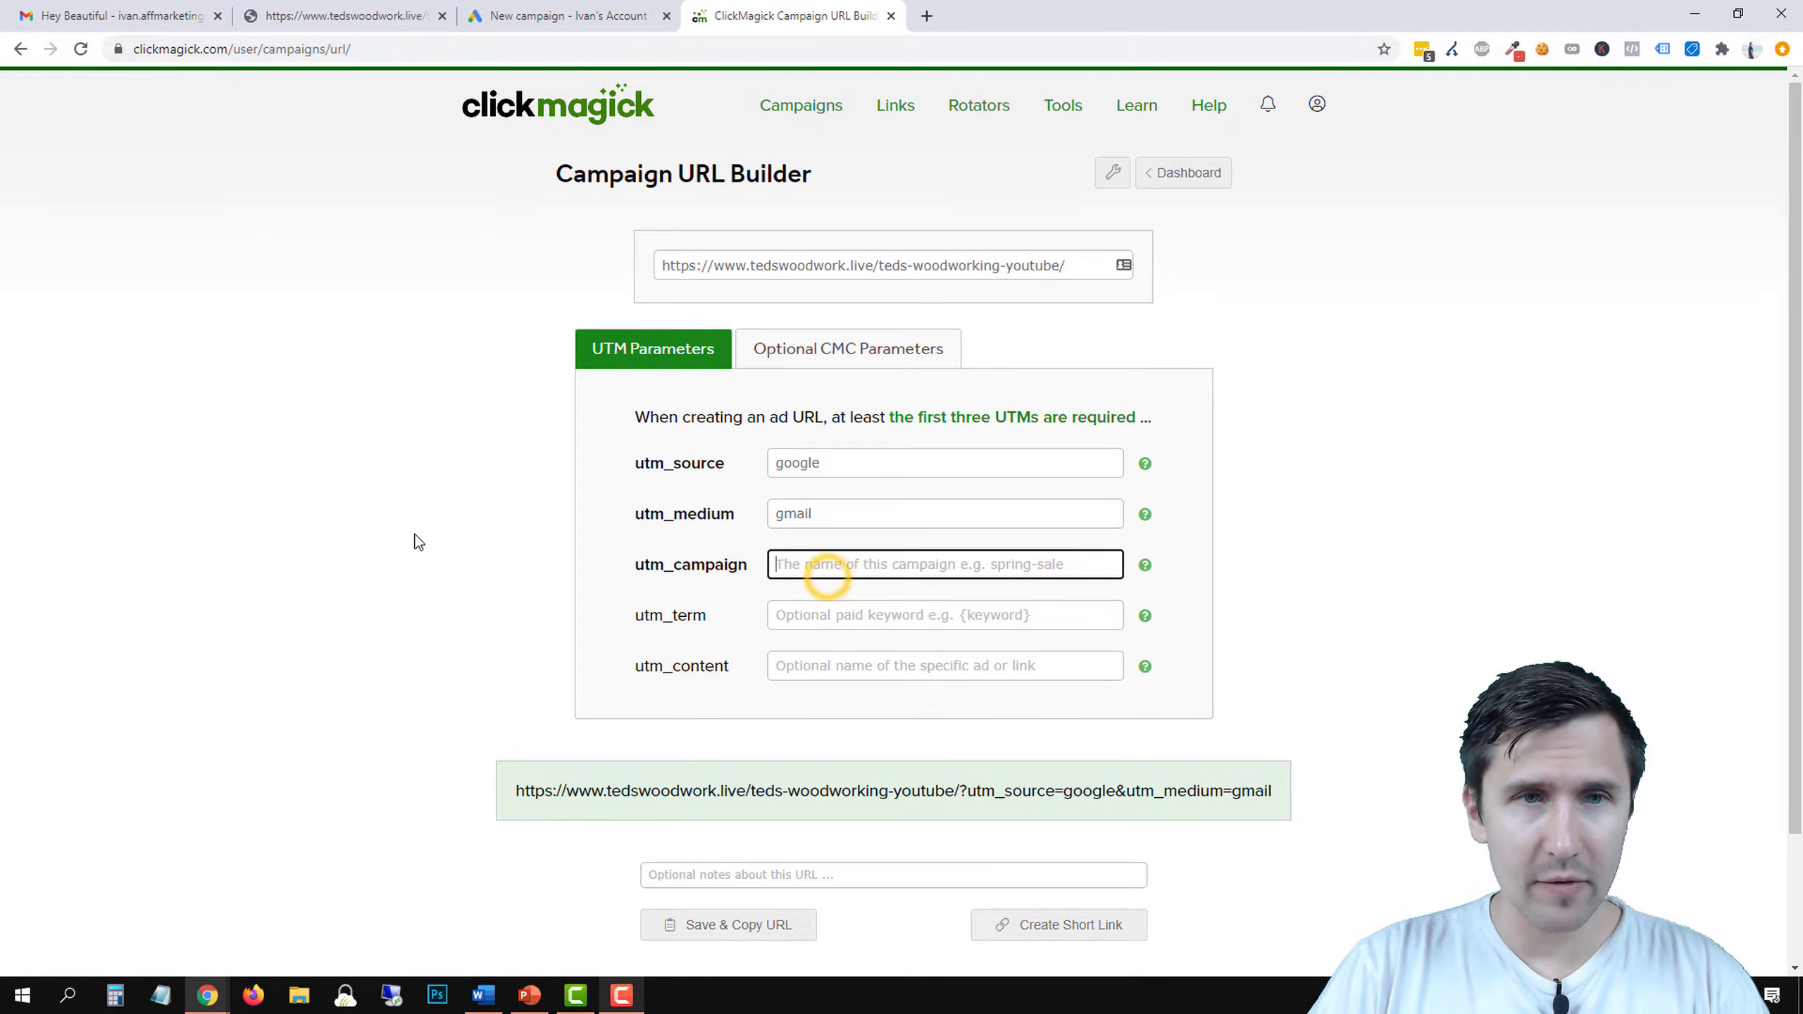
{"action": "type", "text": "teds-woo"}
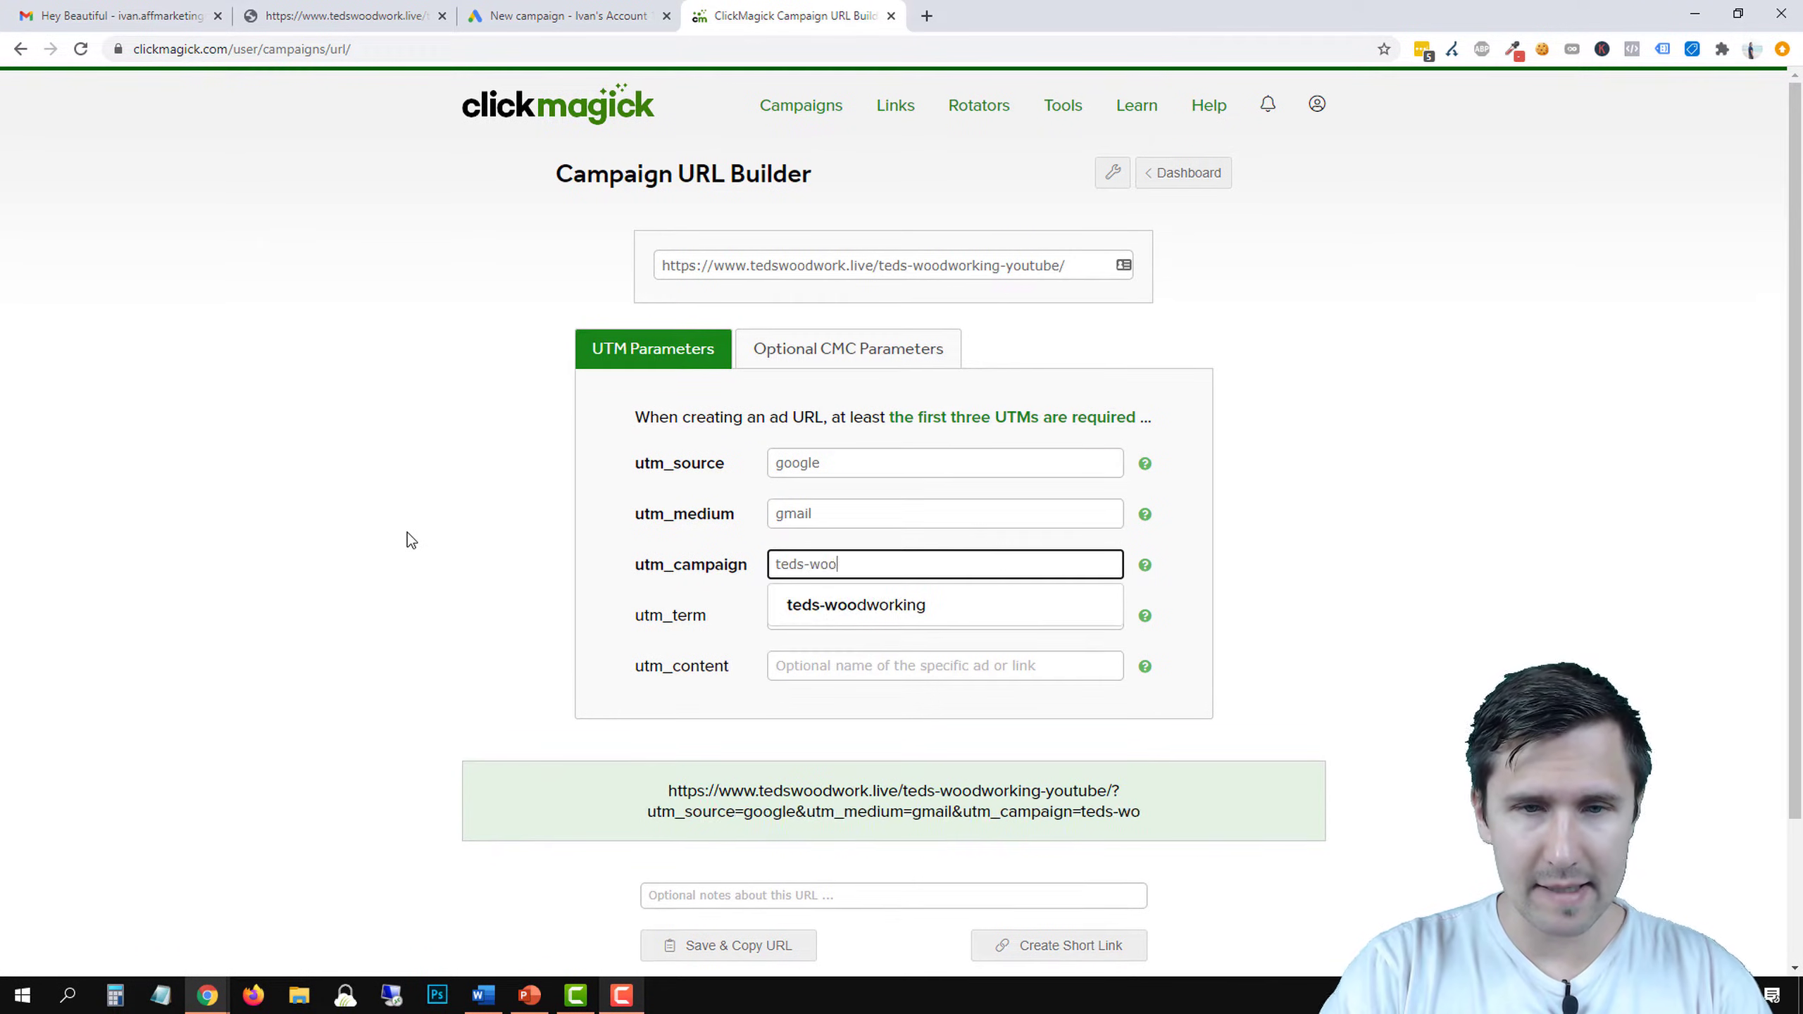
{"action": "type", "text": "dworking"}
{"action": "left_click", "coordinate": [407, 532]}
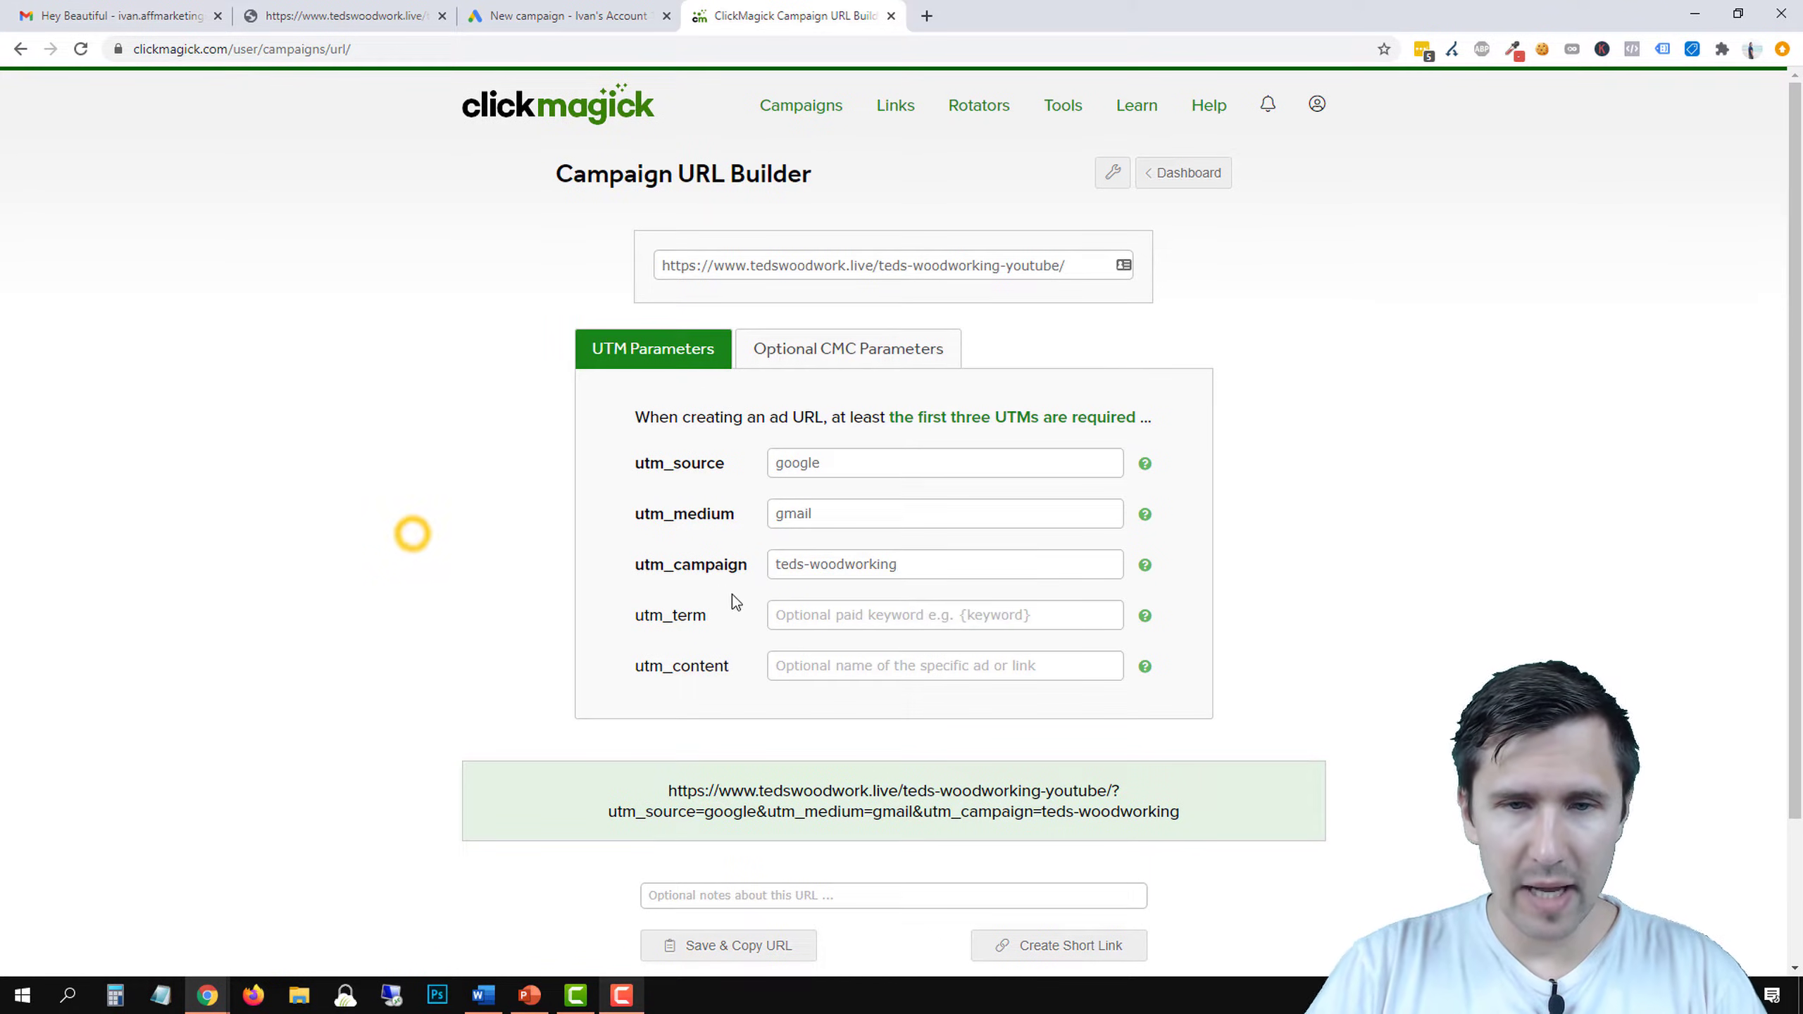
Set utm_content to ad1, leaving utm_term empty, and save and copy the built tracking URL.
{"action": "left_click", "coordinate": [823, 620]}
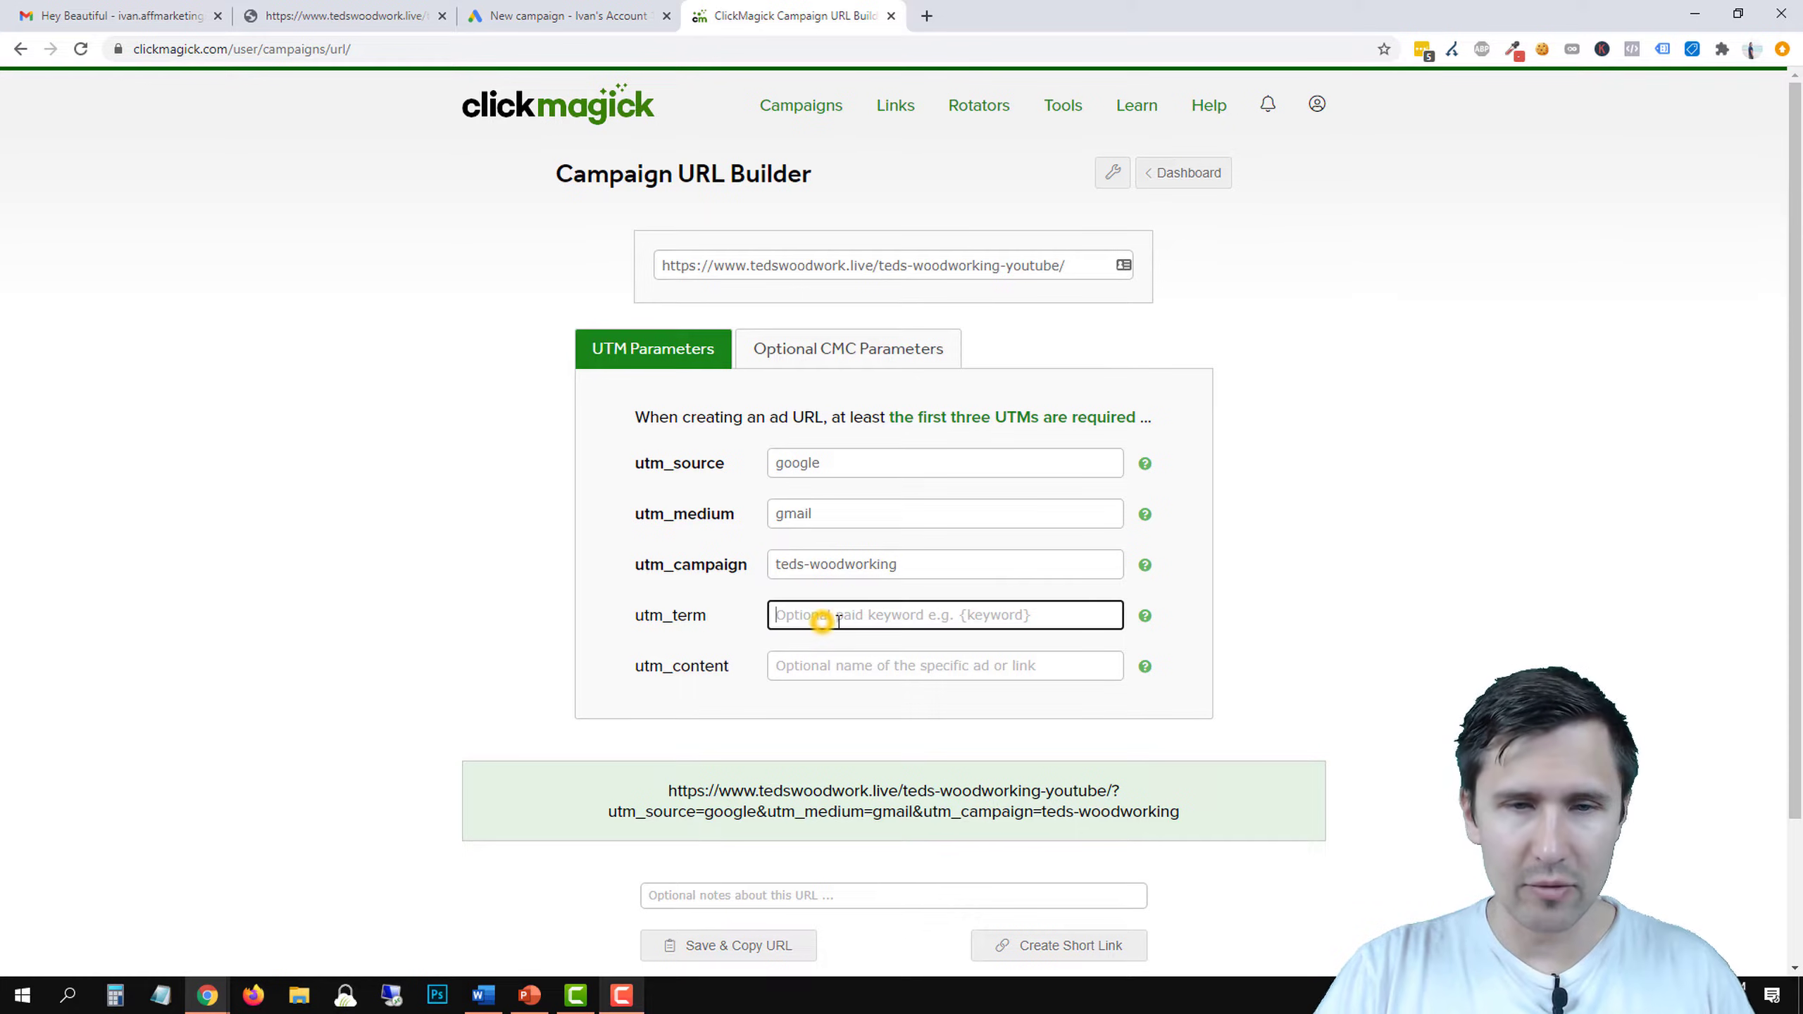
{"action": "left_click", "coordinate": [803, 670]}
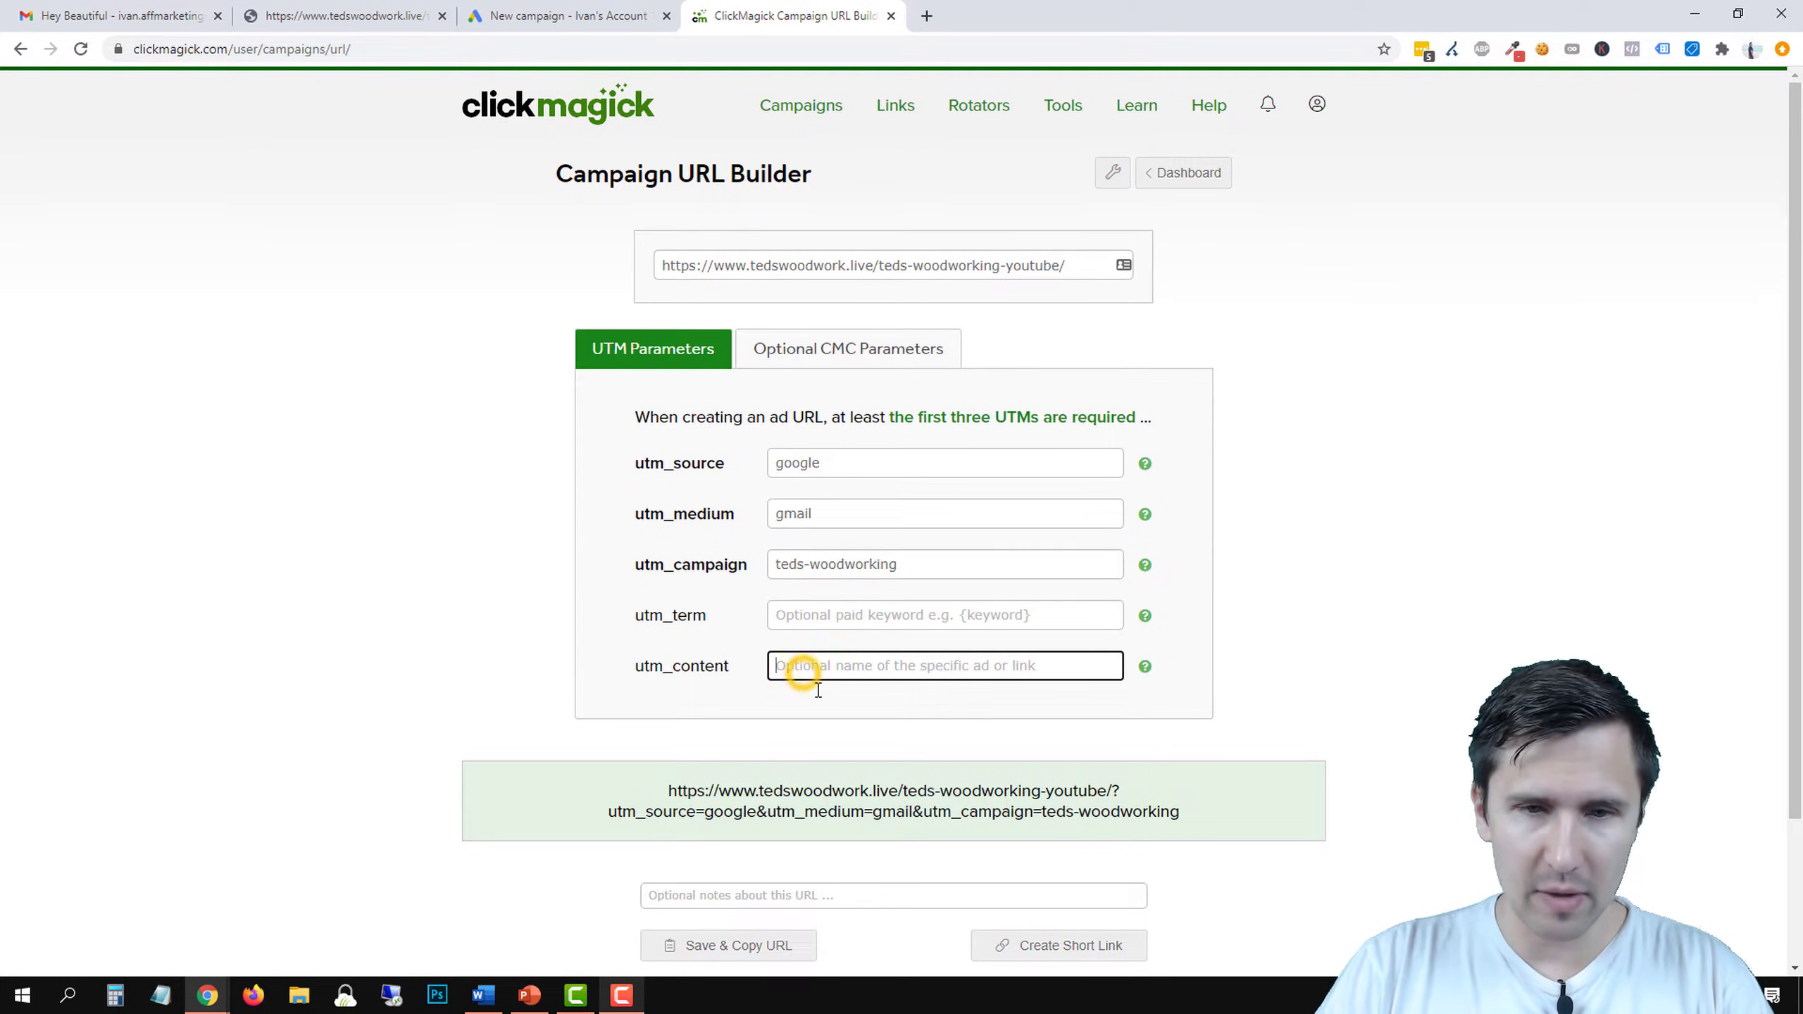
{"action": "type", "text": "ad1"}
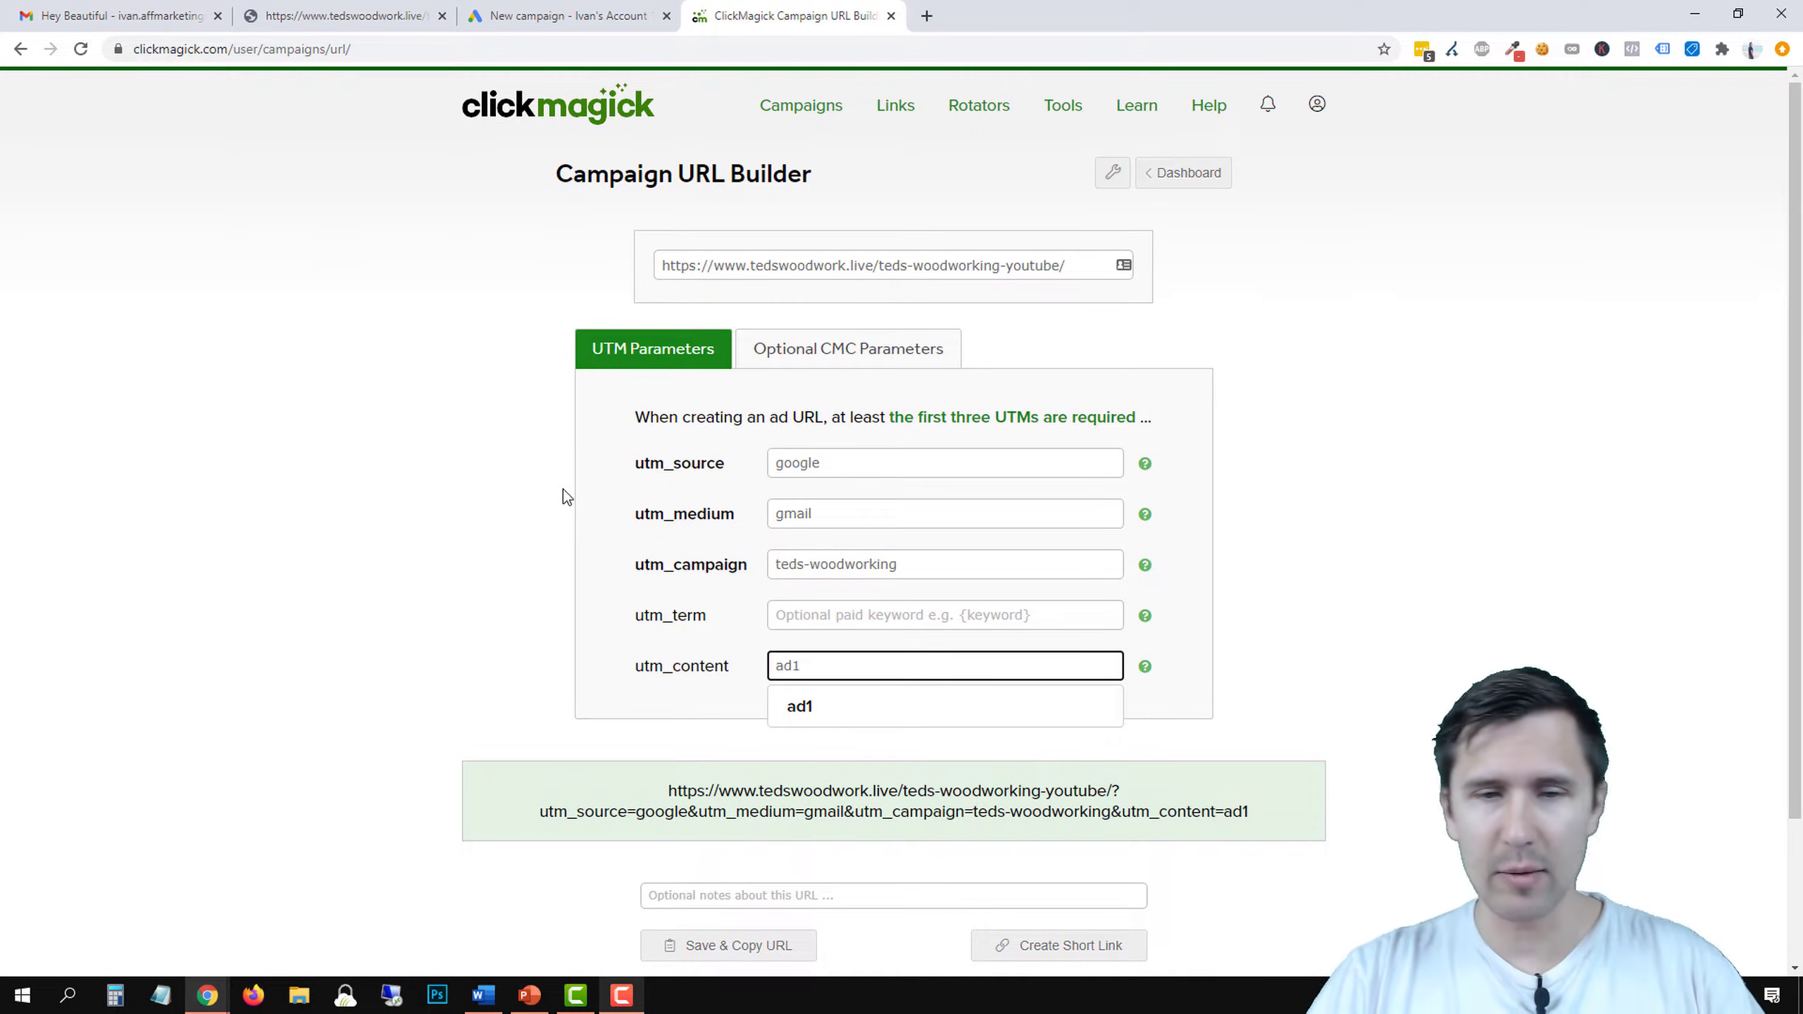
{"action": "left_click", "coordinate": [564, 490]}
{"action": "left_click", "coordinate": [756, 944]}
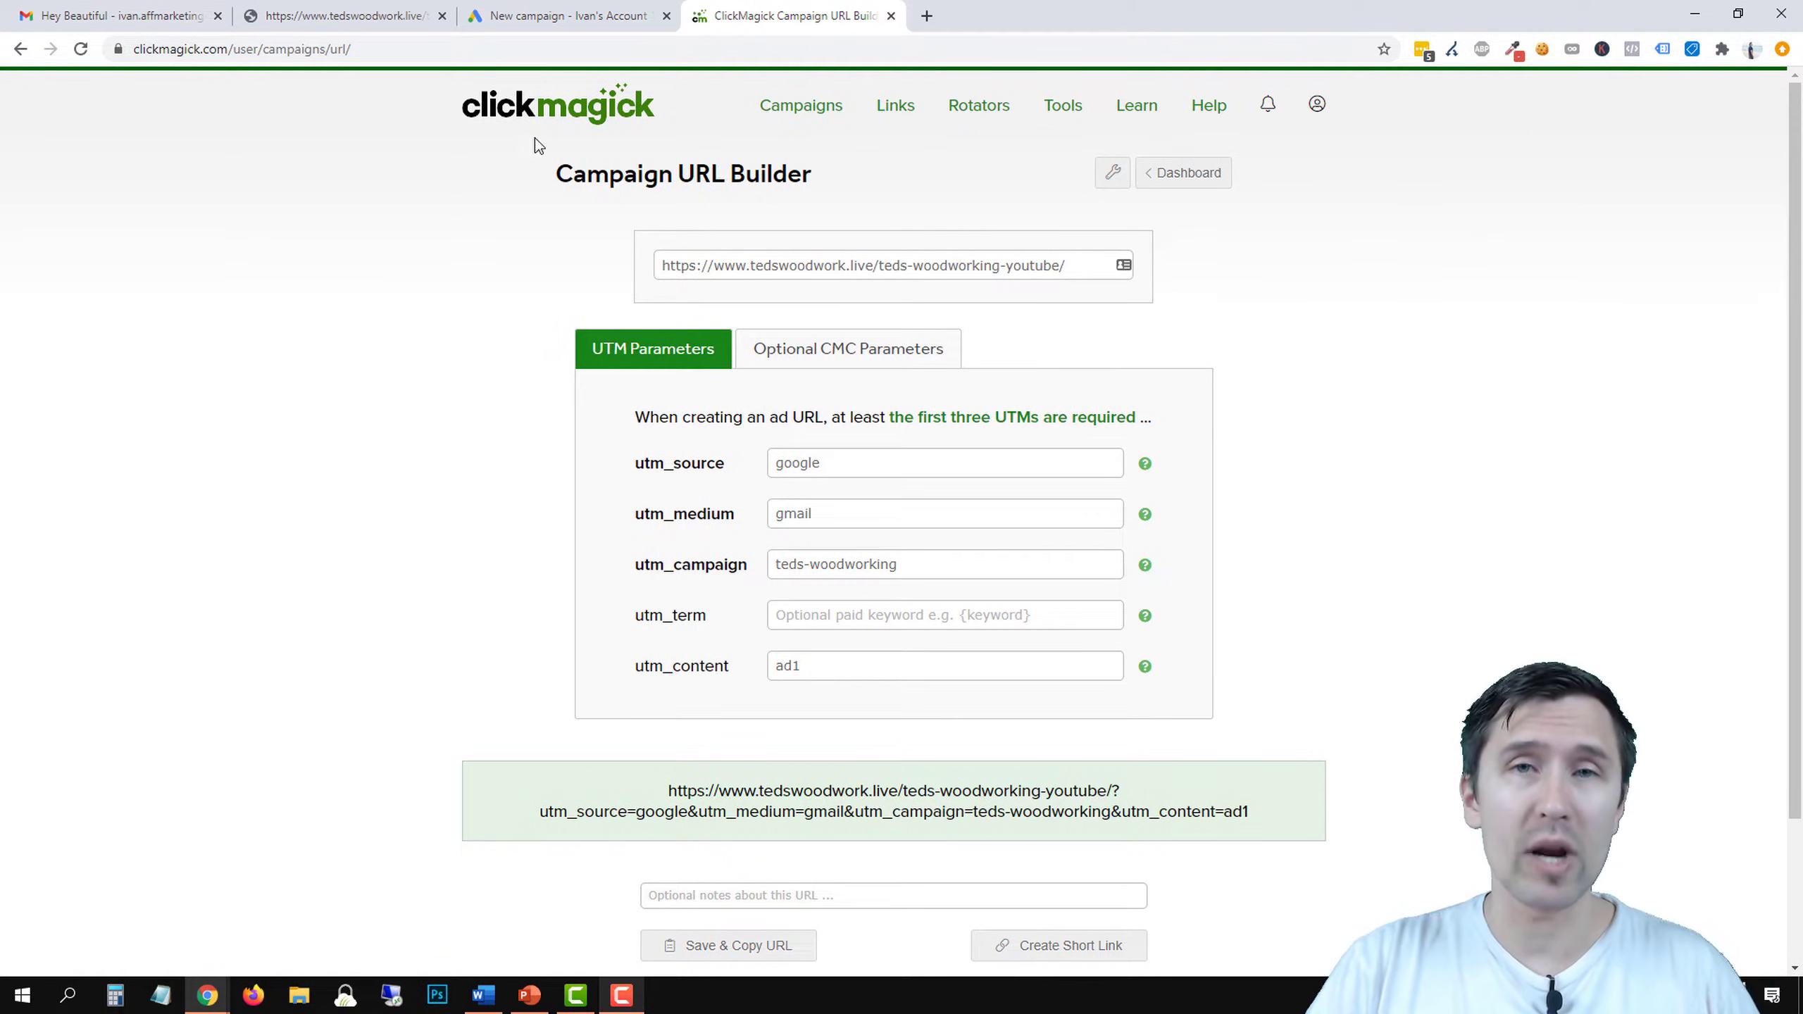
Back in Google Ads, paste the tracking URL as the business's website and continue to the campaign settings.
{"action": "left_click", "coordinate": [561, 15]}
{"action": "right_click", "coordinate": [526, 784]}
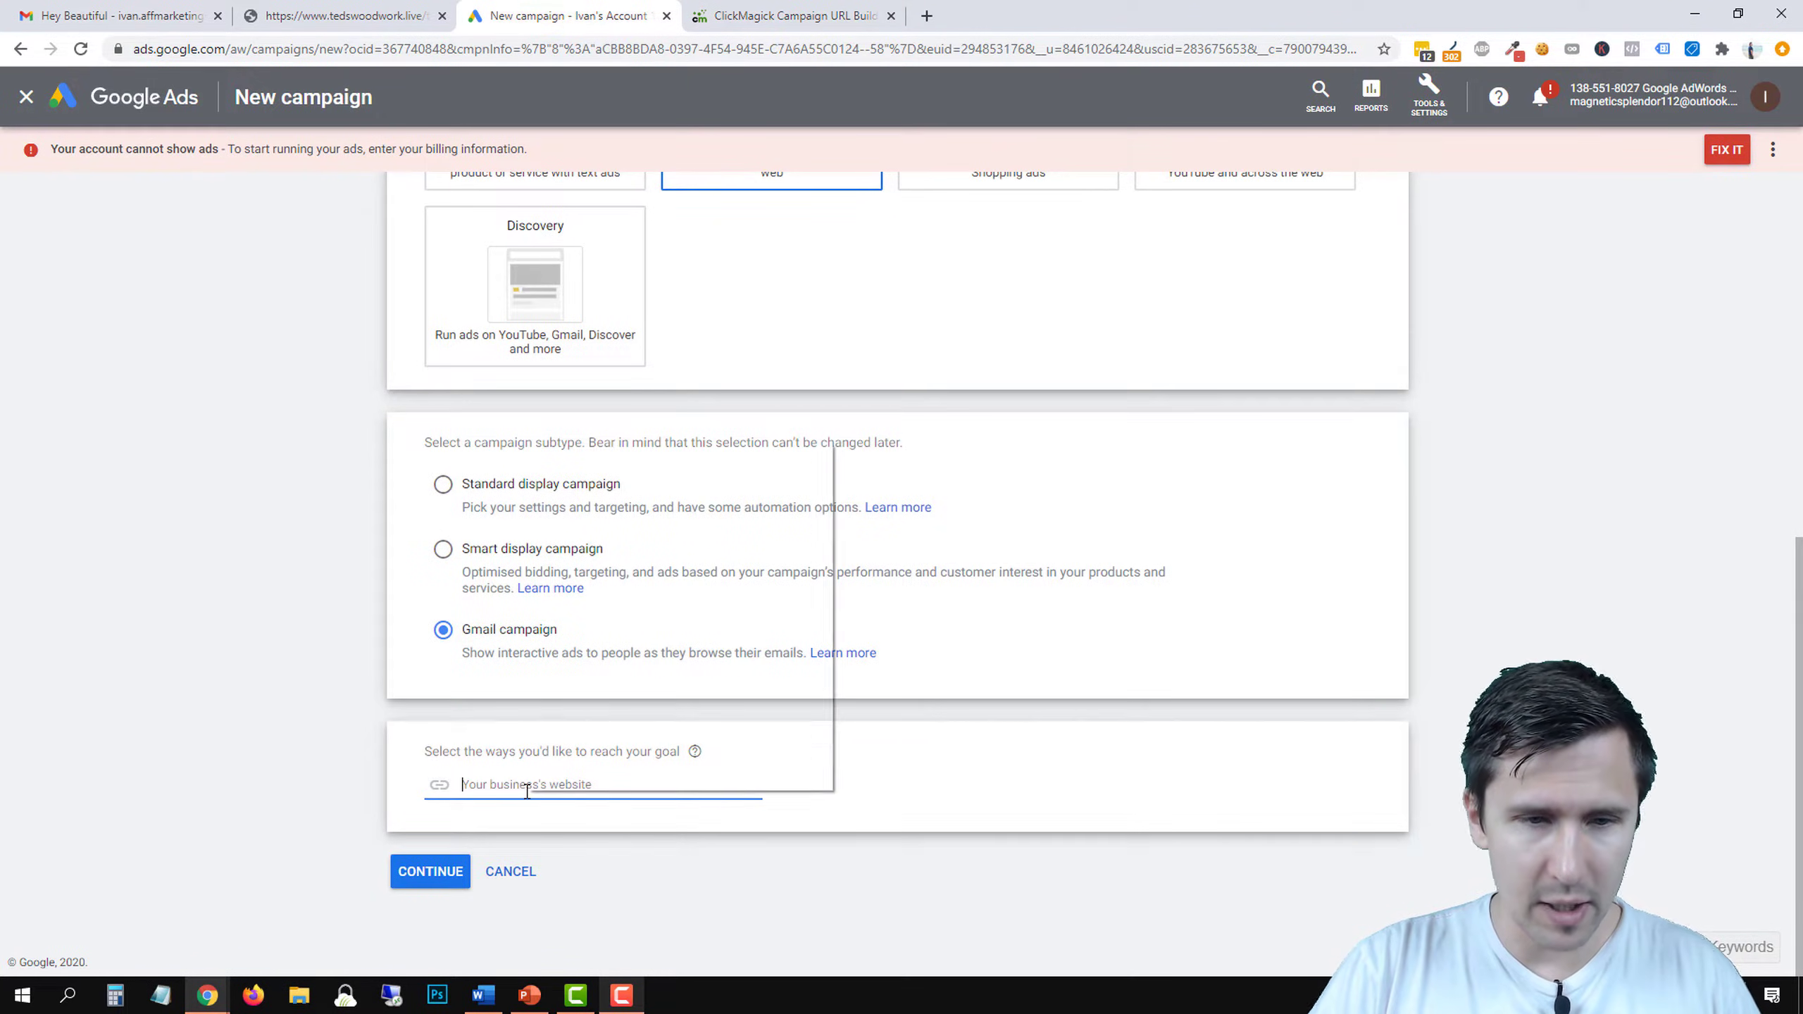
{"action": "left_click", "coordinate": [583, 586]}
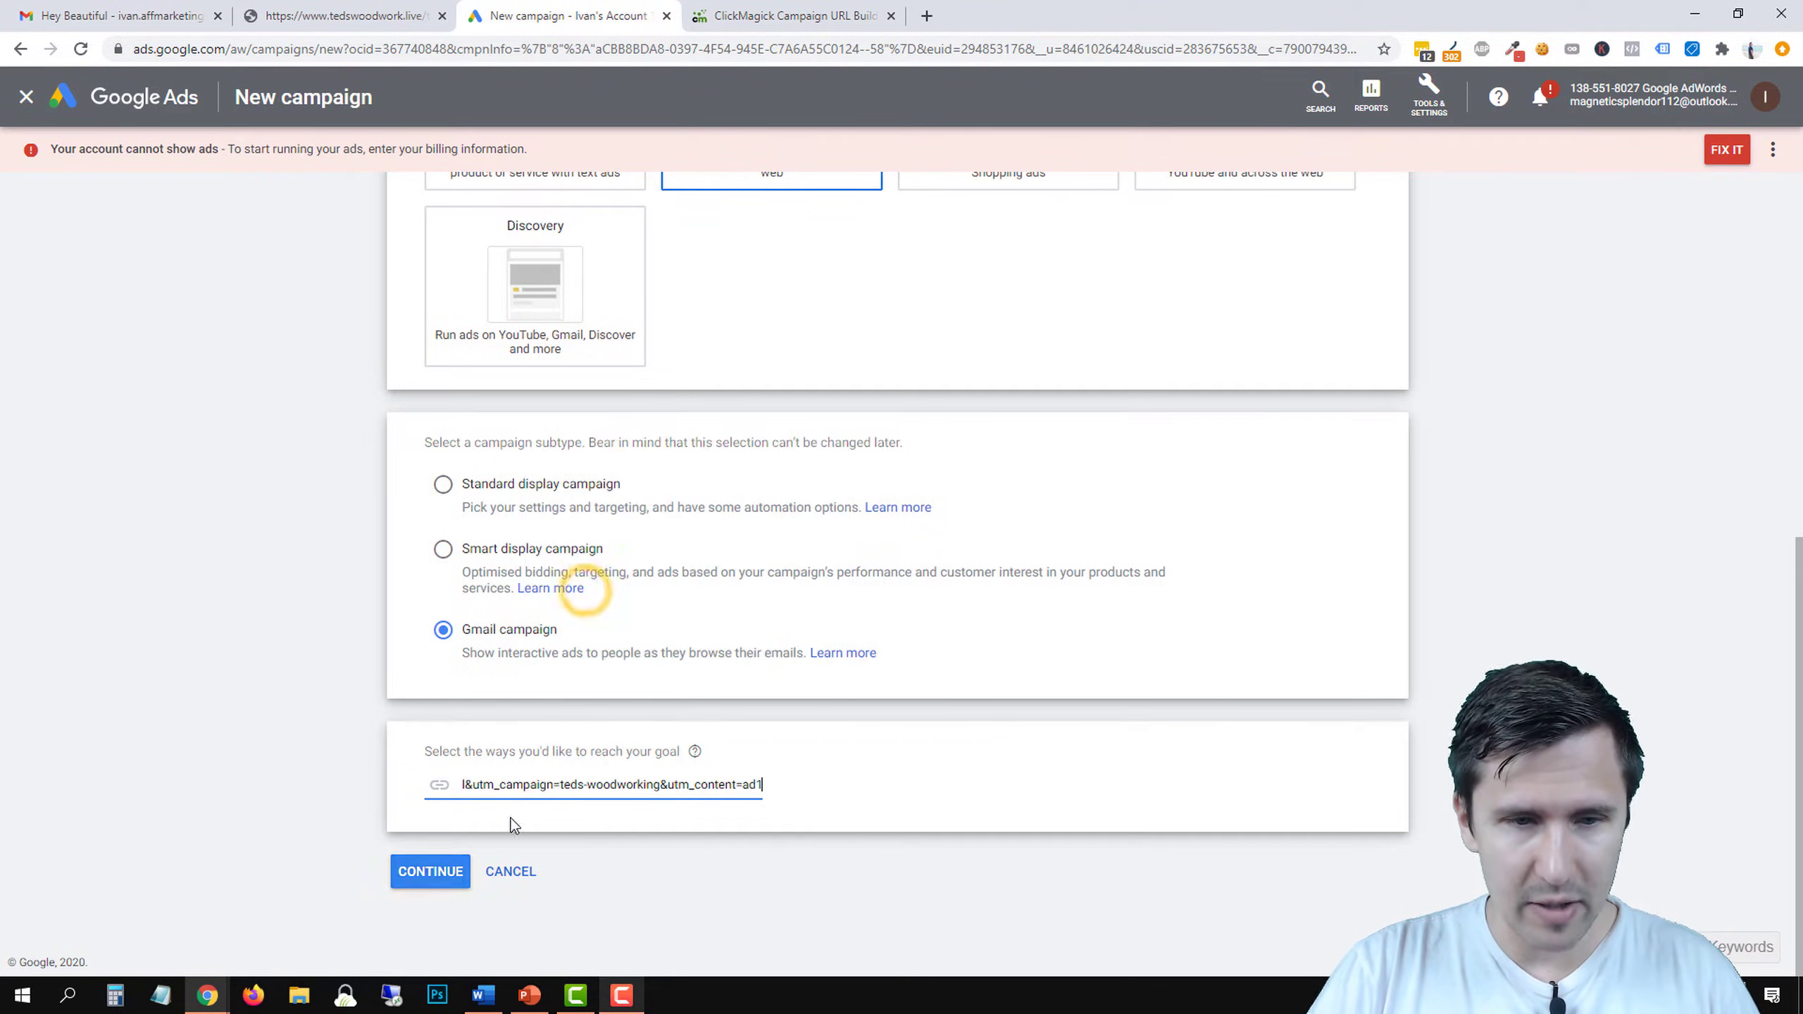
{"action": "left_click", "coordinate": [419, 870]}
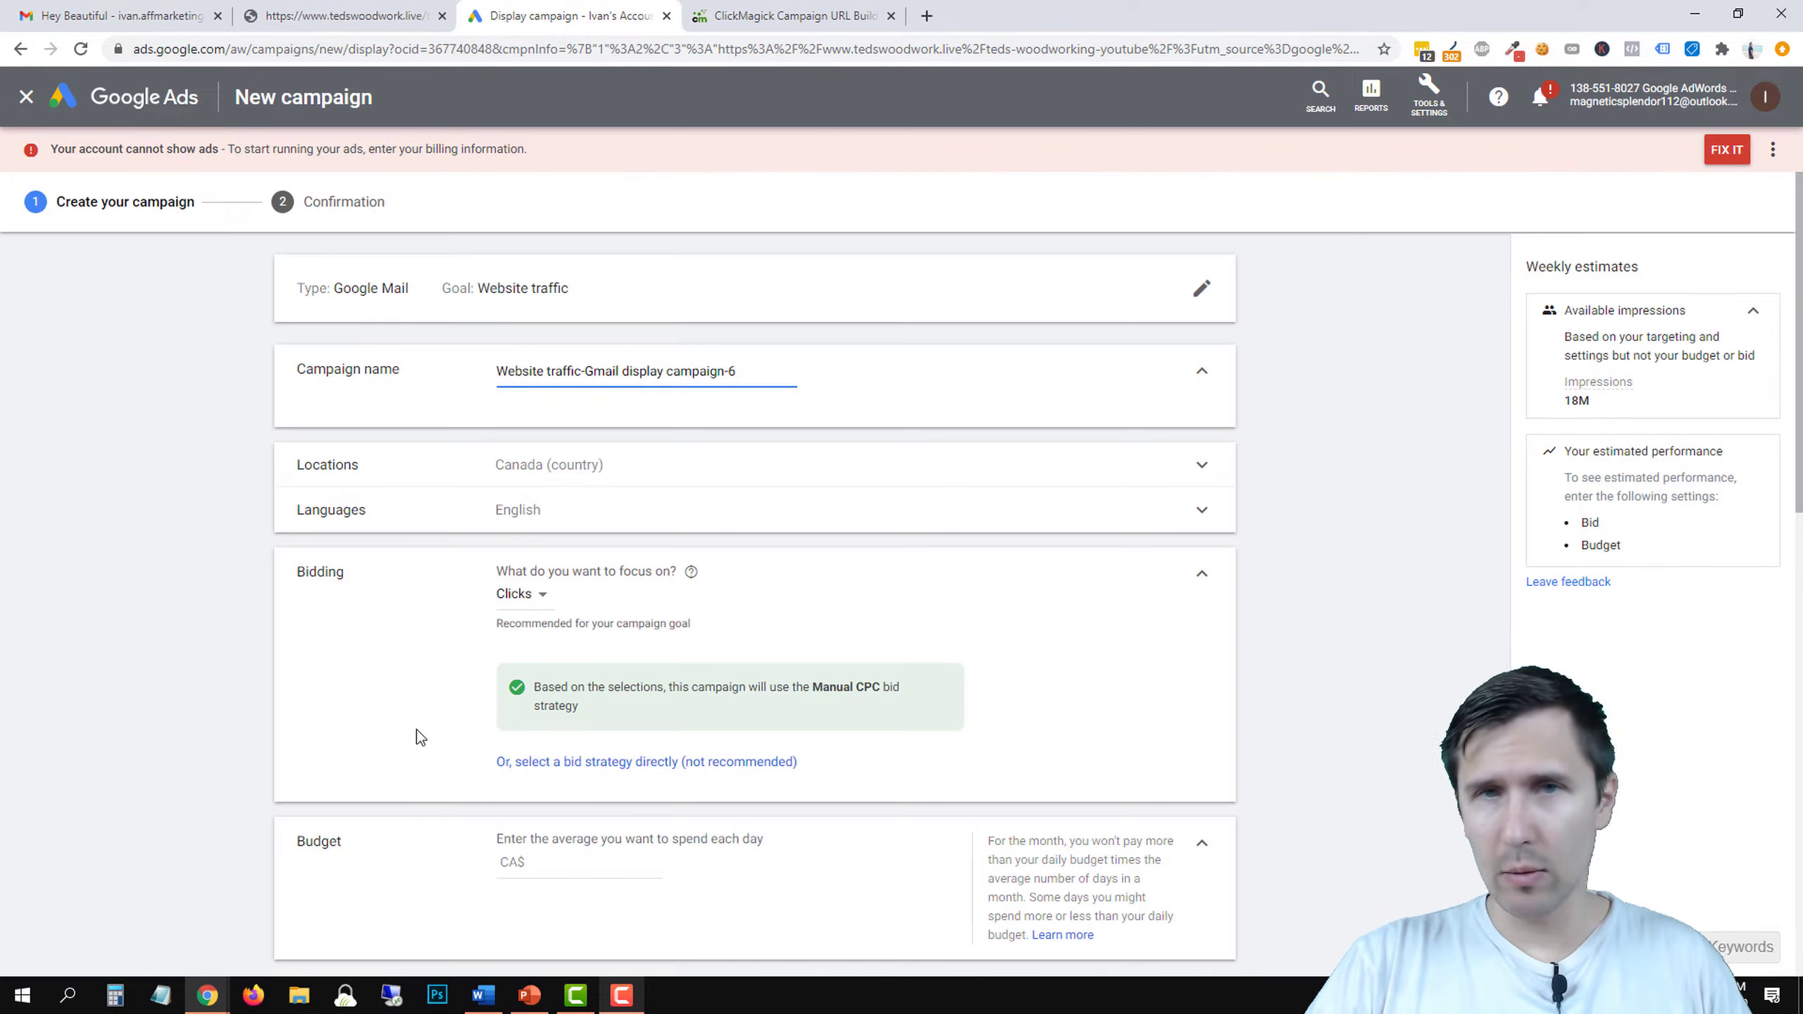
Name the campaign Ted's Woodworking and limit its location targeting to people in or regularly in the targeted locations.
{"action": "triple_click", "coordinate": [636, 365]}
{"action": "type", "text": "Ted's Woodworking"}
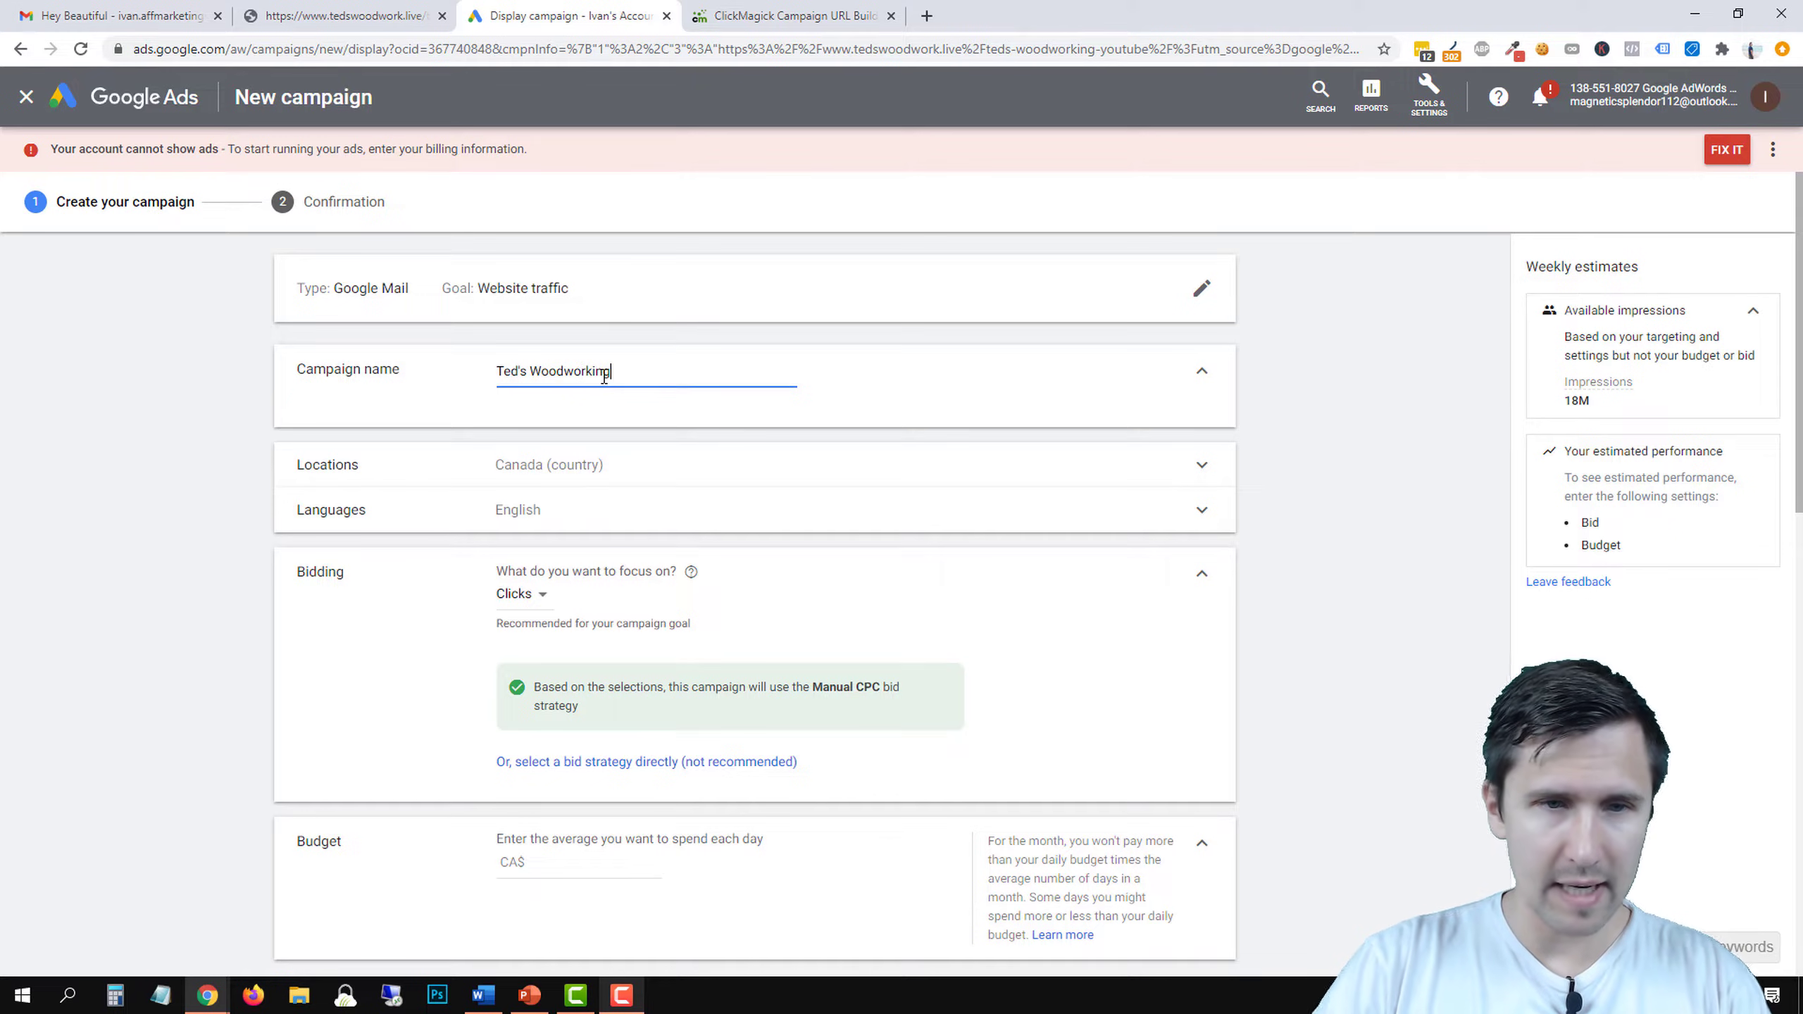
{"action": "left_click", "coordinate": [556, 465]}
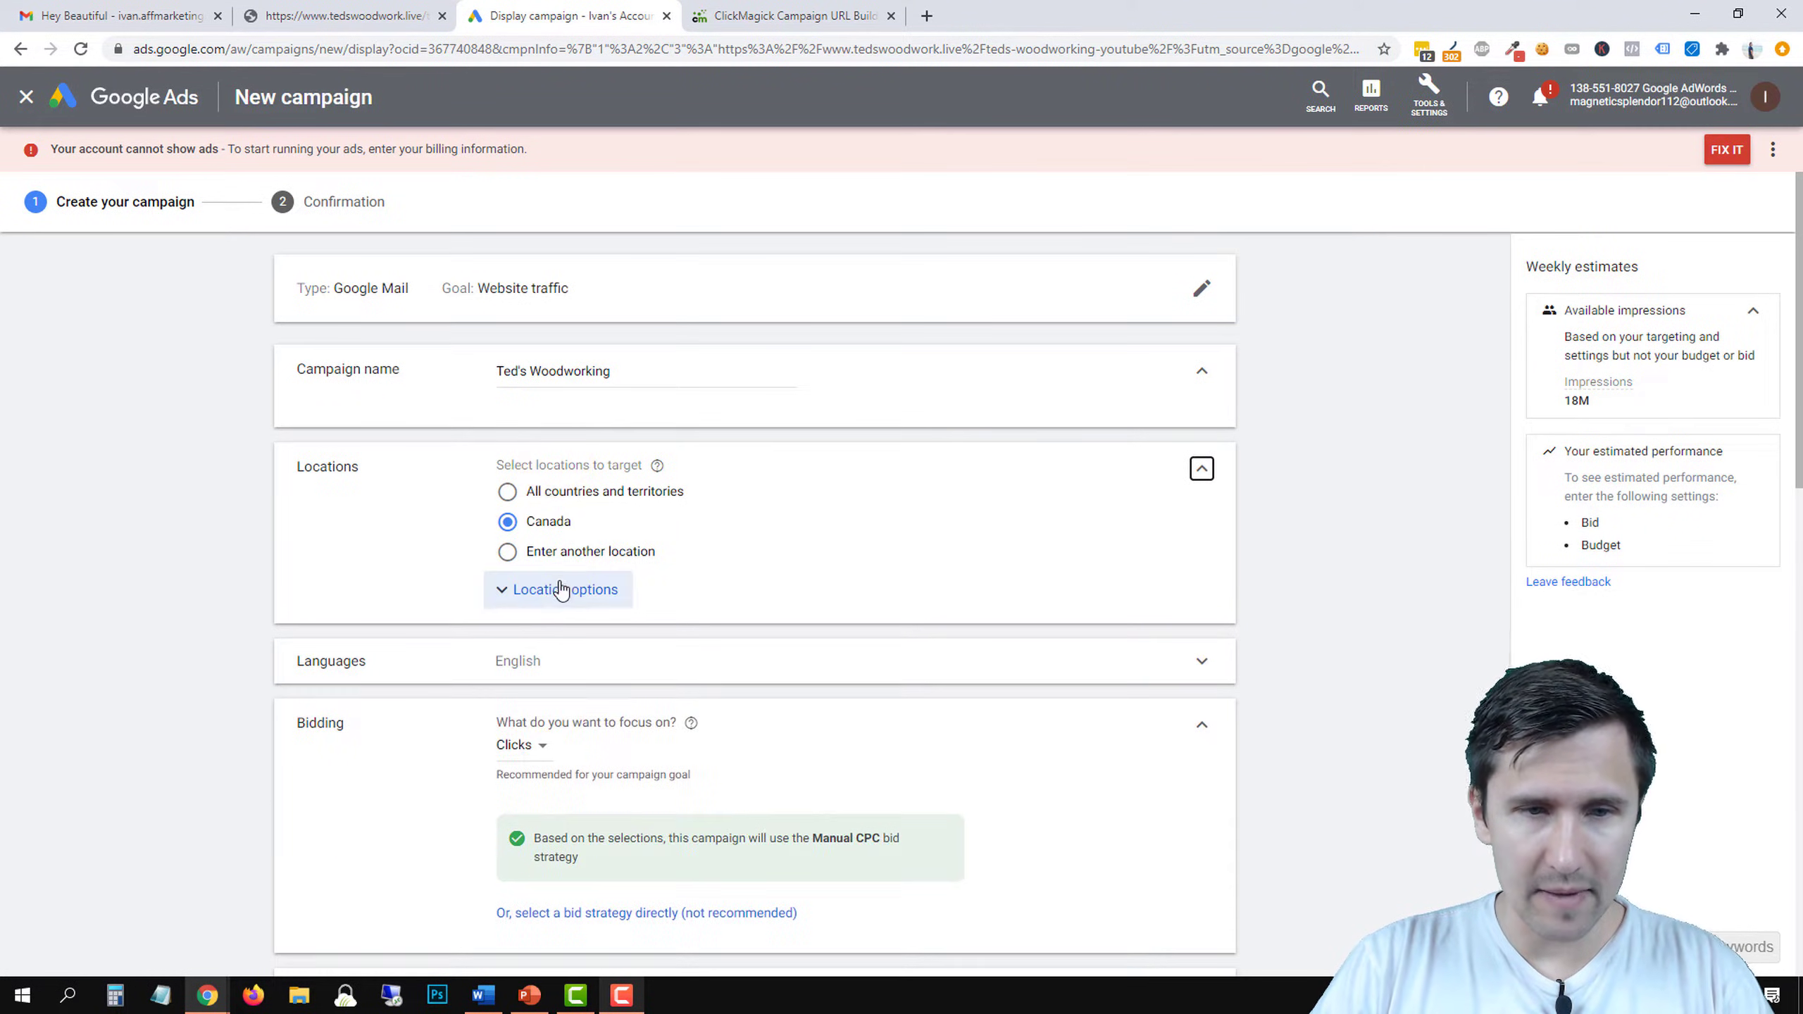
{"action": "left_click", "coordinate": [559, 589]}
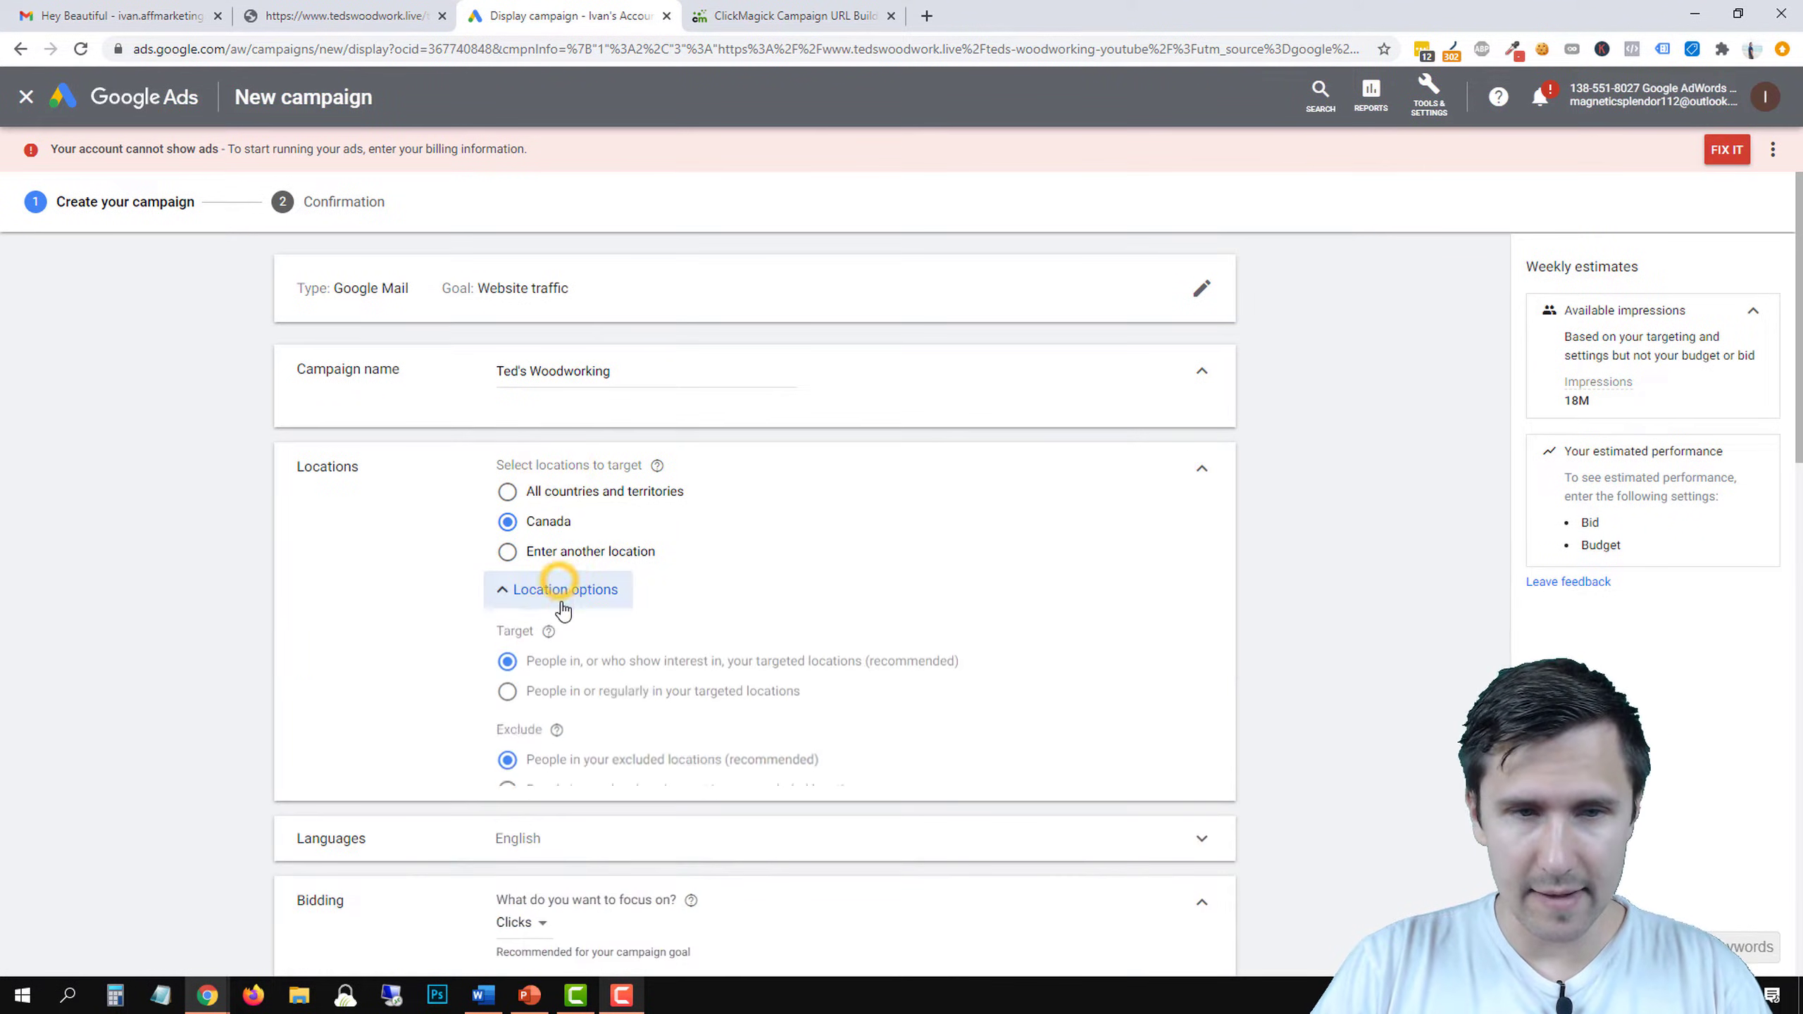
{"action": "left_click", "coordinate": [618, 692]}
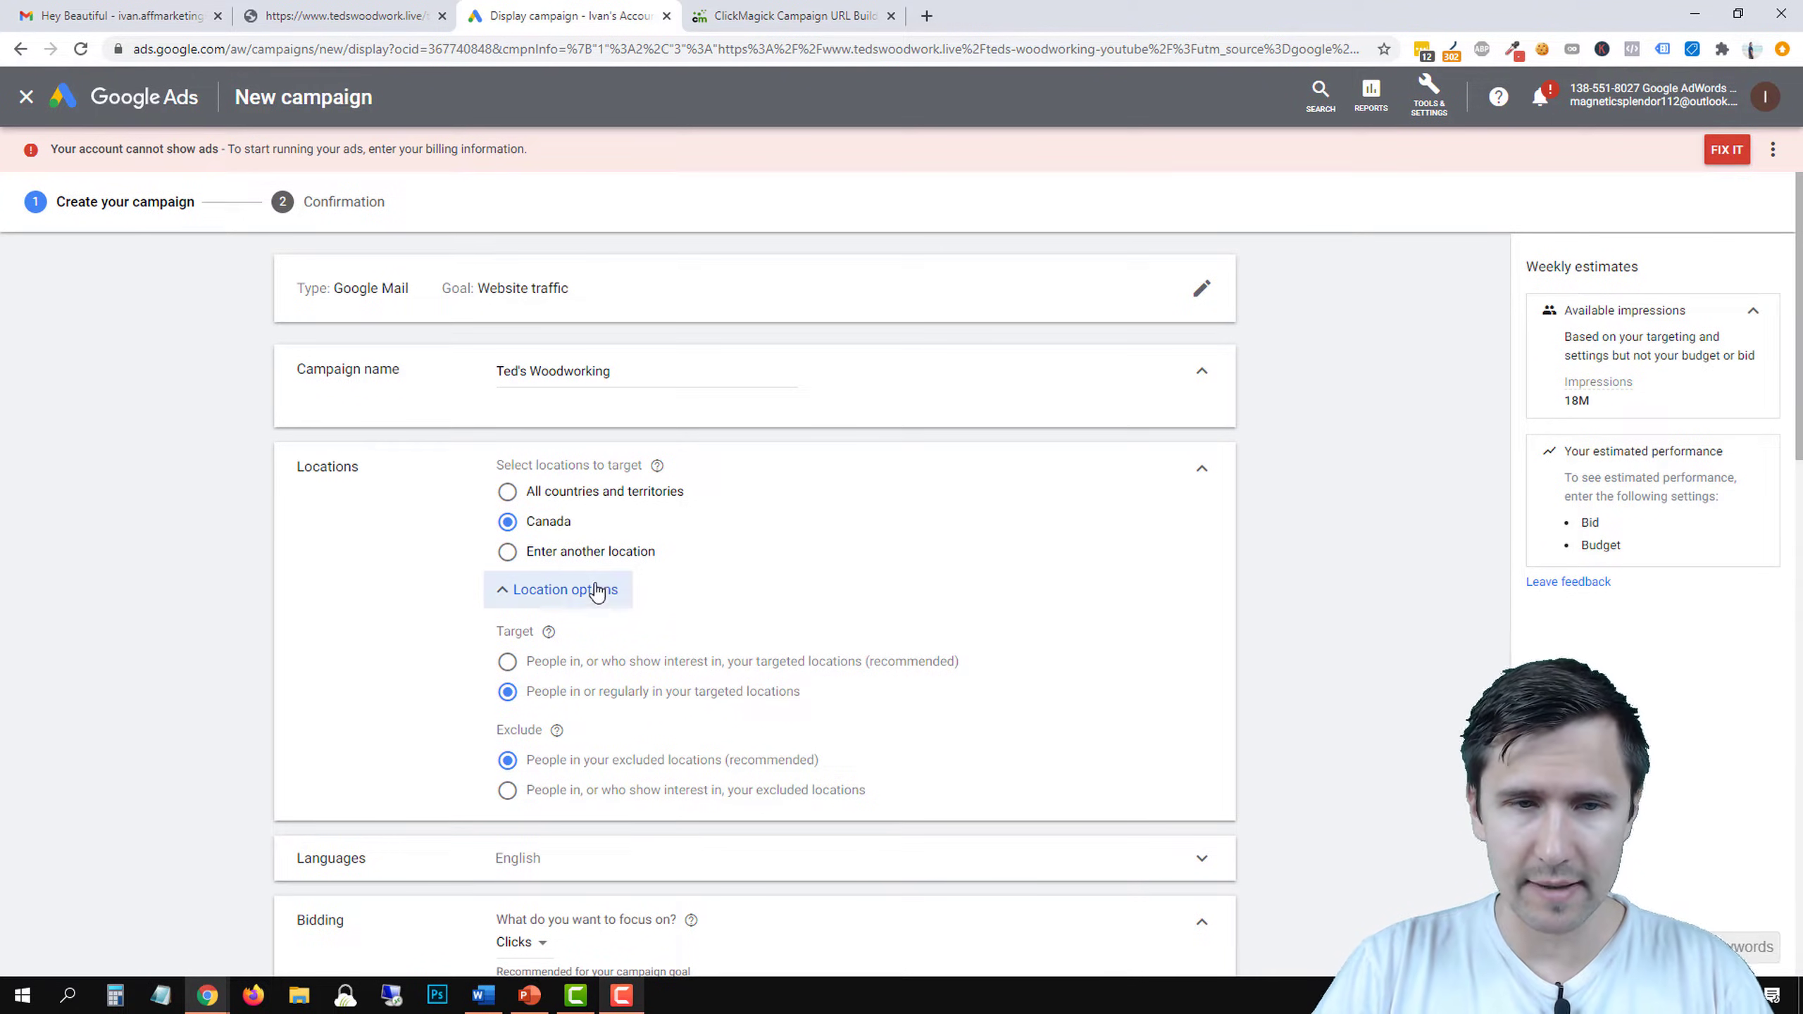
Switch the location targeting to custom locations and target the countries Canada and United States.
{"action": "left_click", "coordinate": [559, 552]}
{"action": "left_click", "coordinate": [642, 589]}
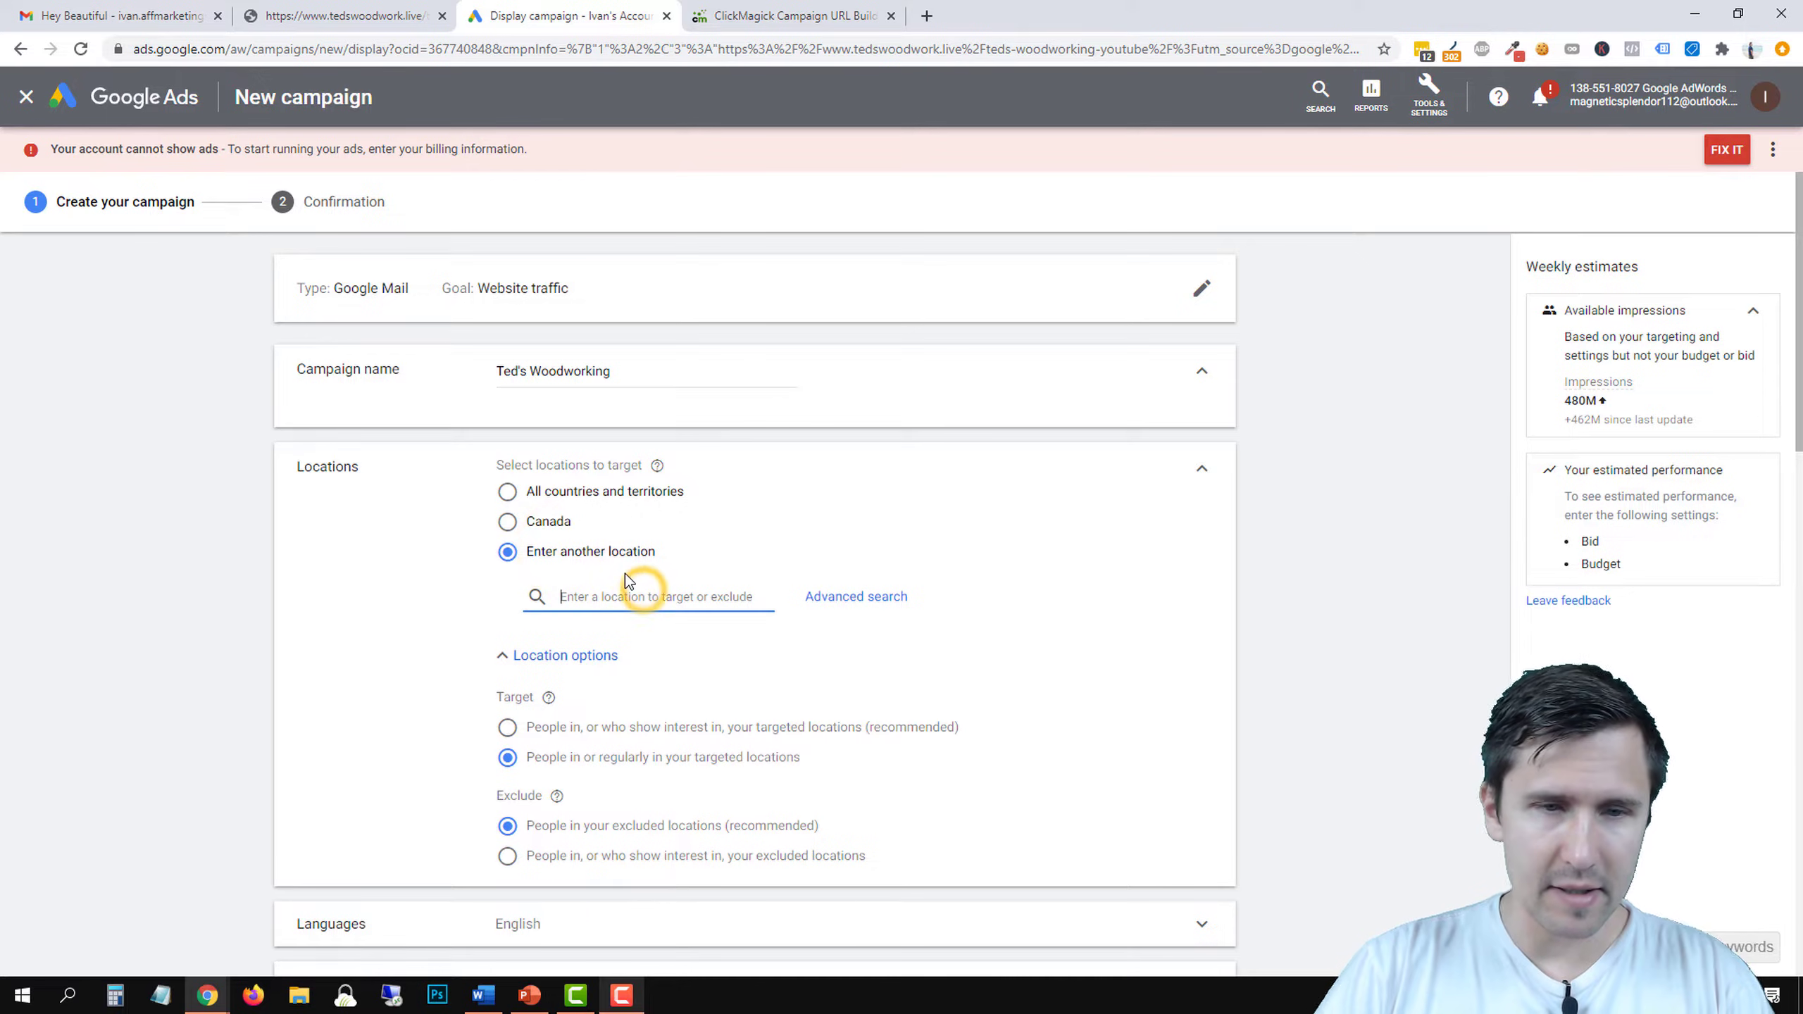
{"action": "type", "text": "canada"}
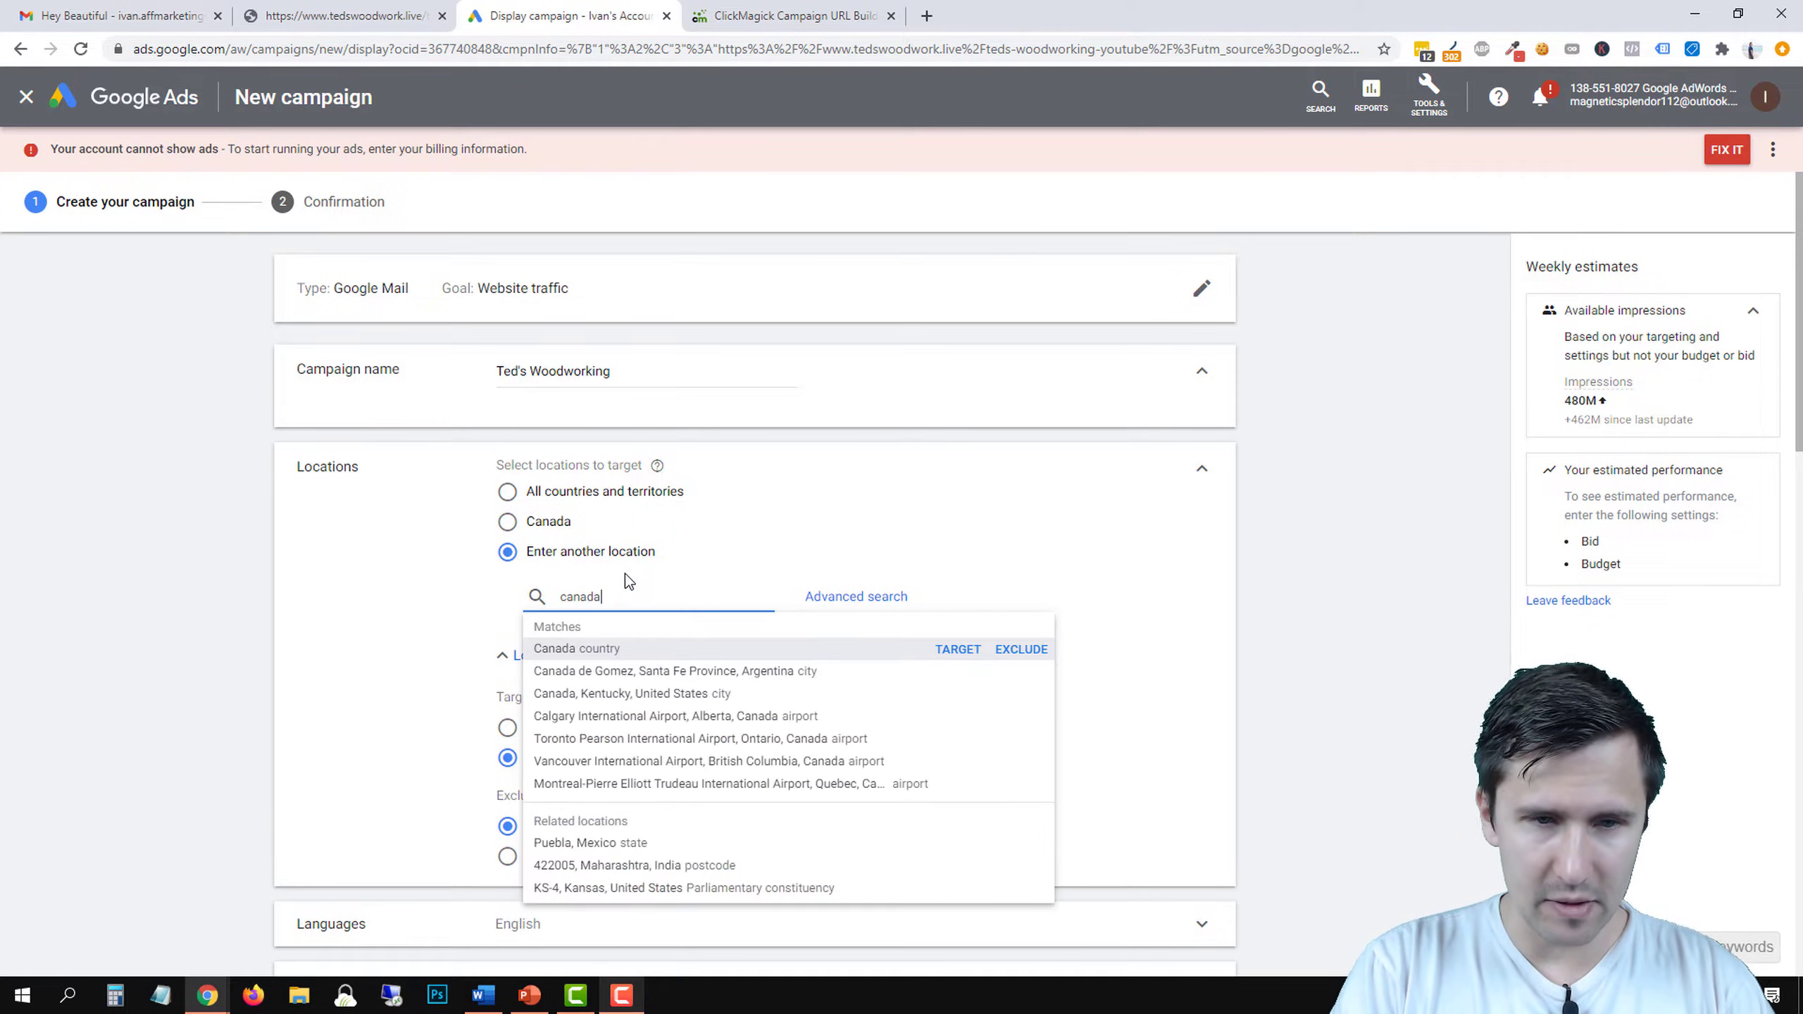
{"action": "key", "text": "Return"}
{"action": "type", "text": "unite"}
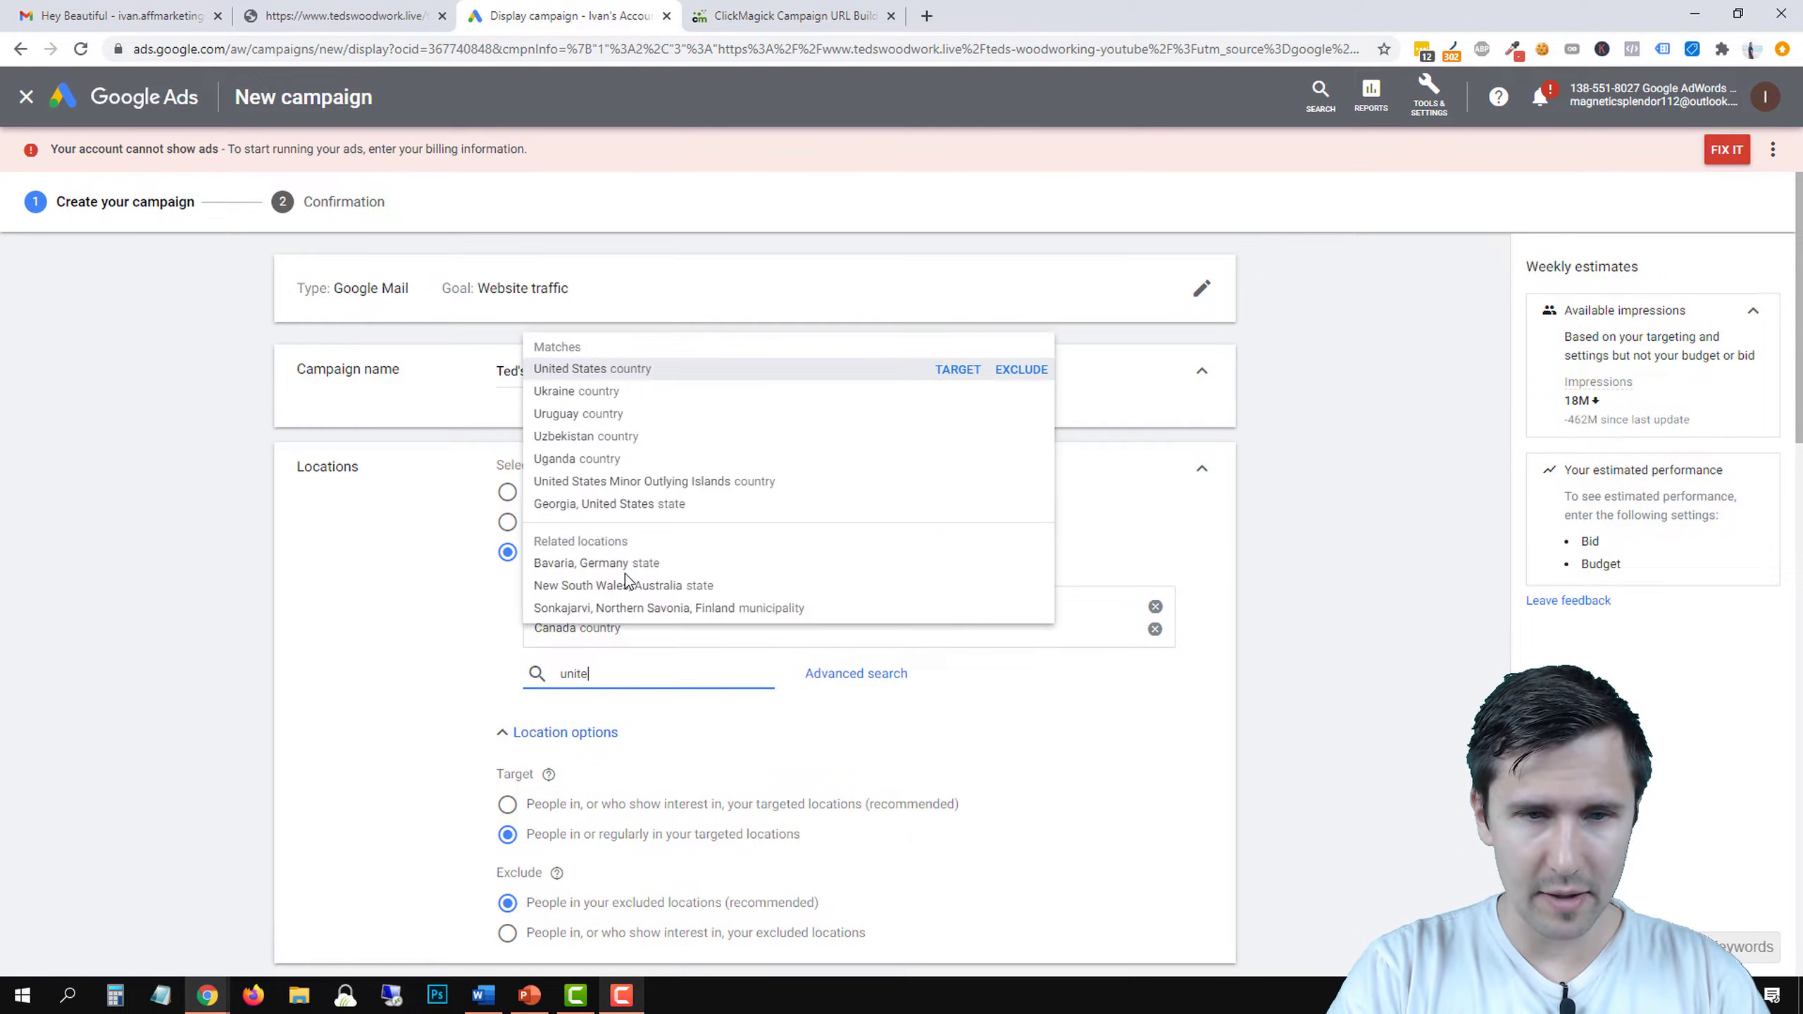
{"action": "type", "text": "d states"}
{"action": "key", "text": "Return"}
Add Australia, United Kingdom and New Zealand to the campaign's targeted countries.
{"action": "type", "text": "a"}
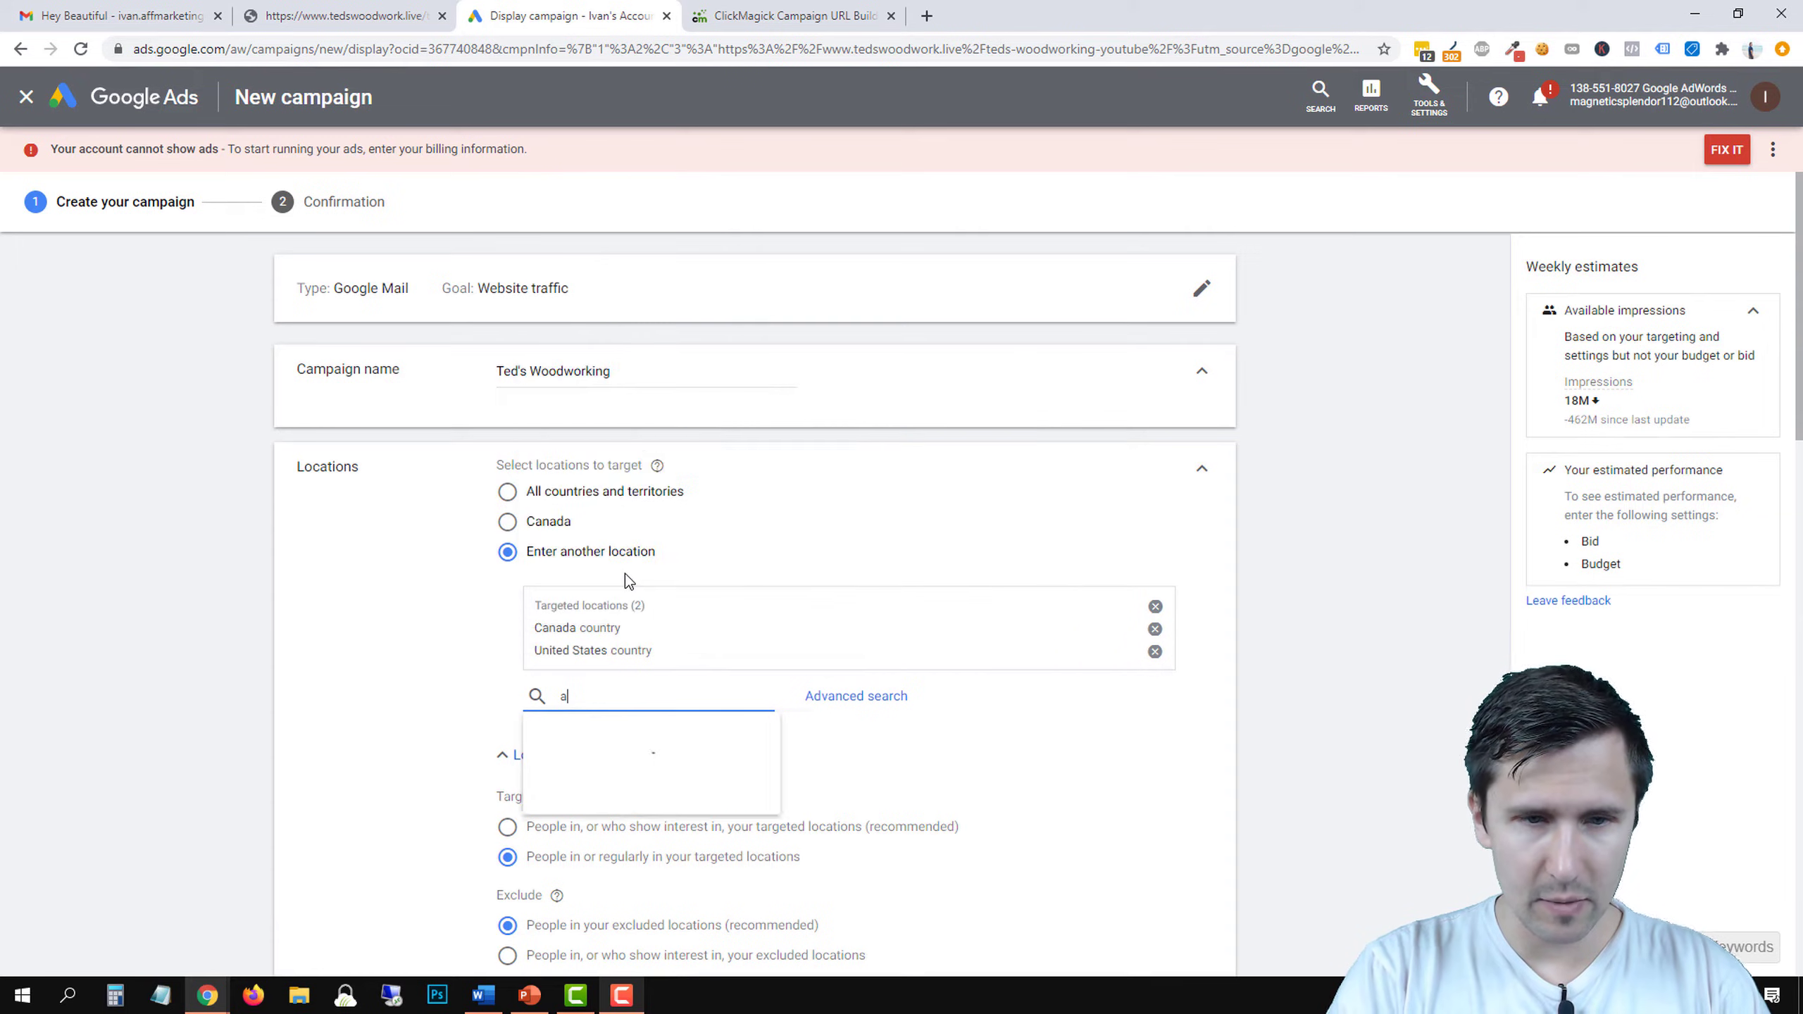
{"action": "type", "text": "ustralia"}
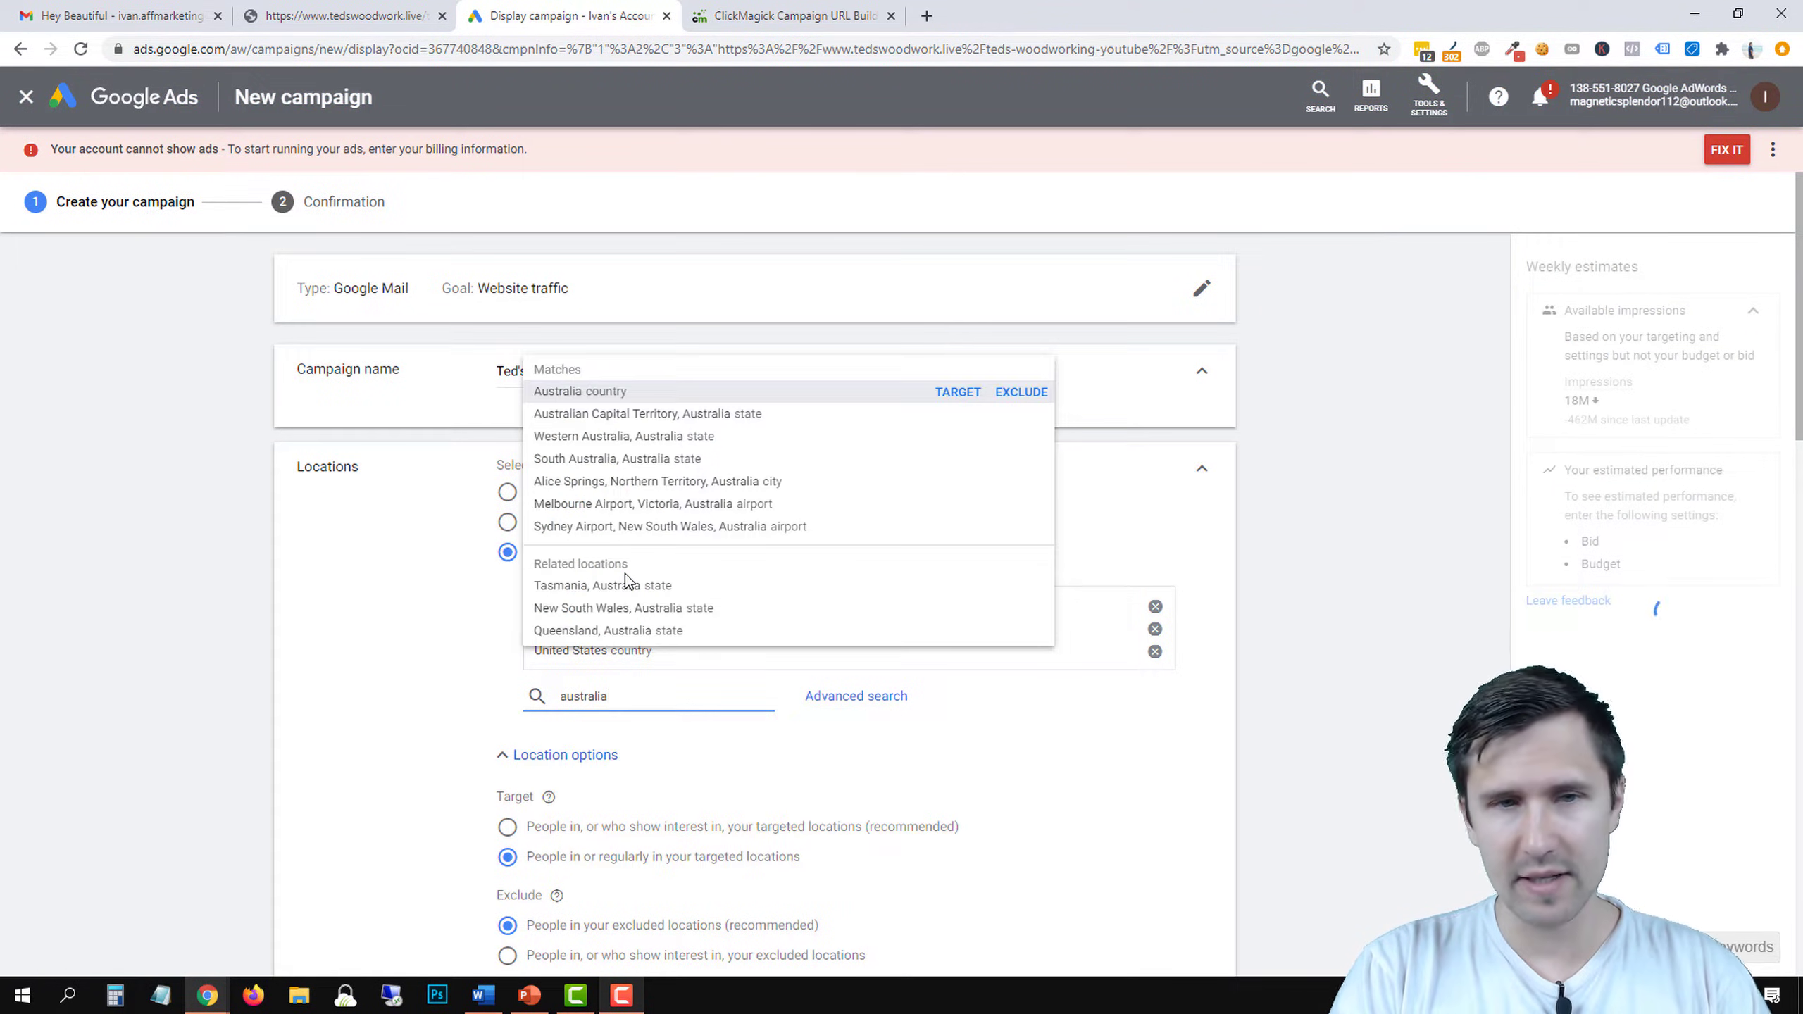
{"action": "key", "text": "Return"}
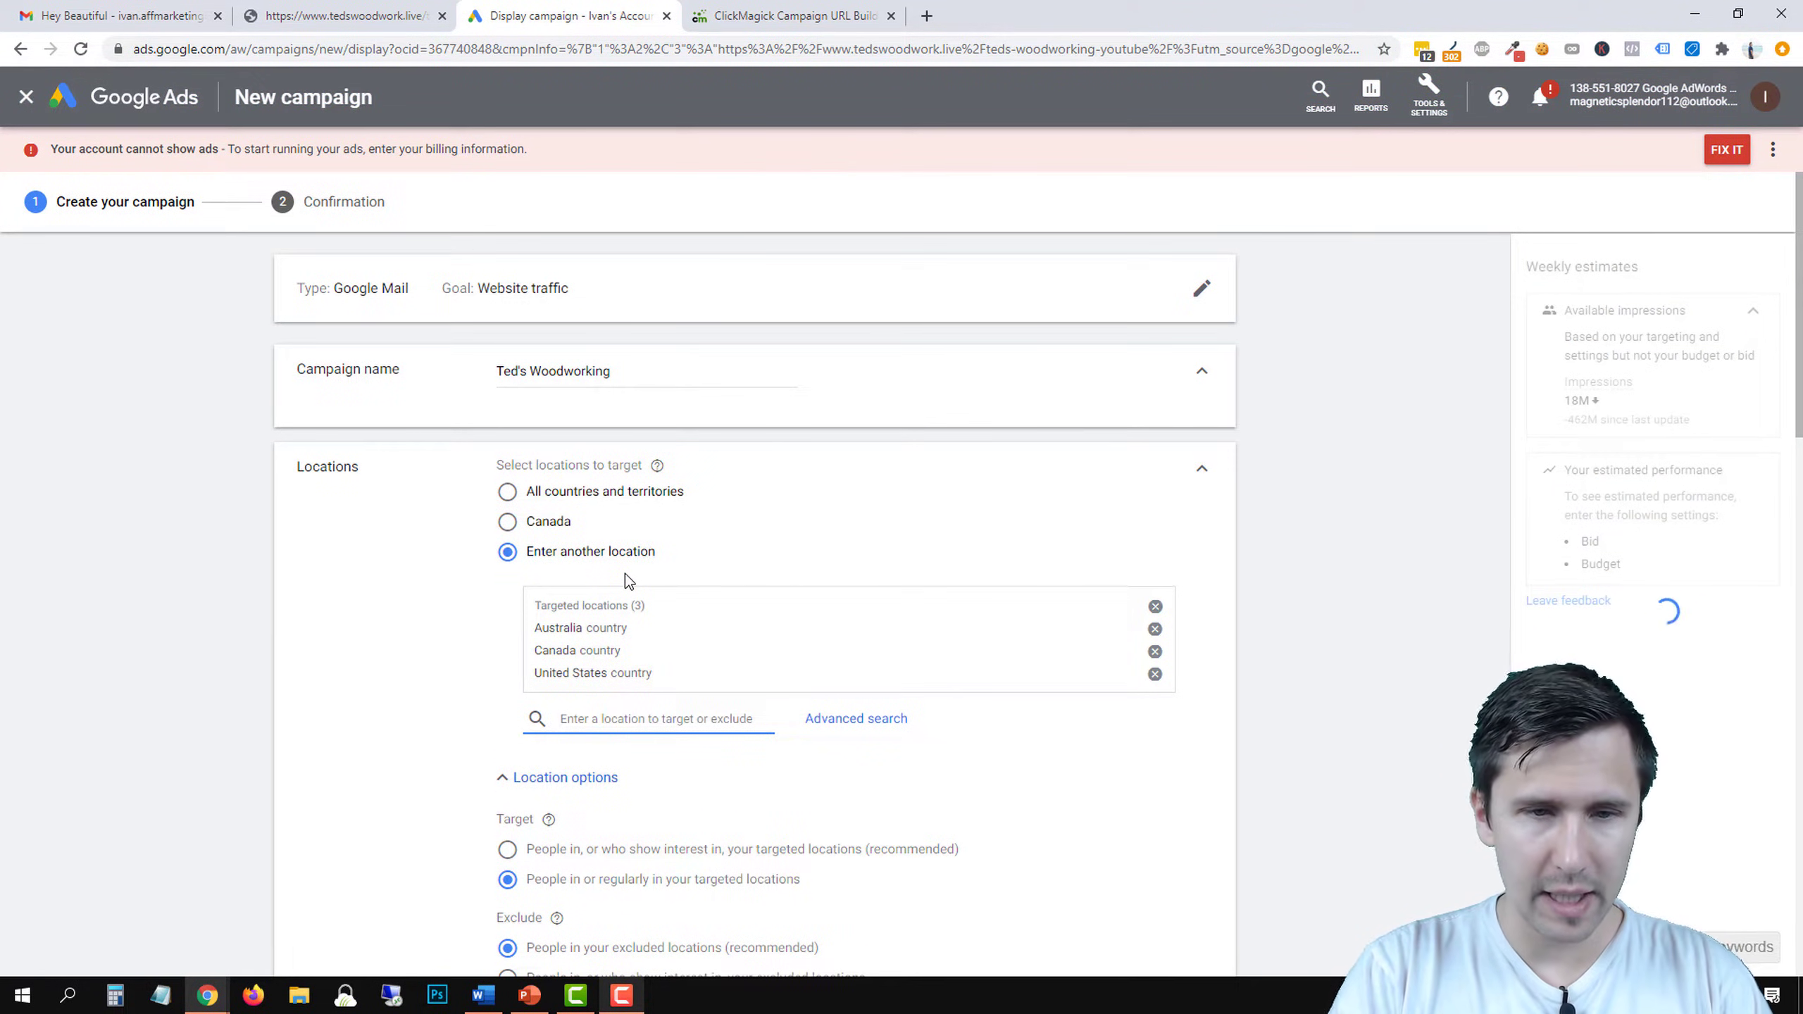
{"action": "type", "text": "united kin"}
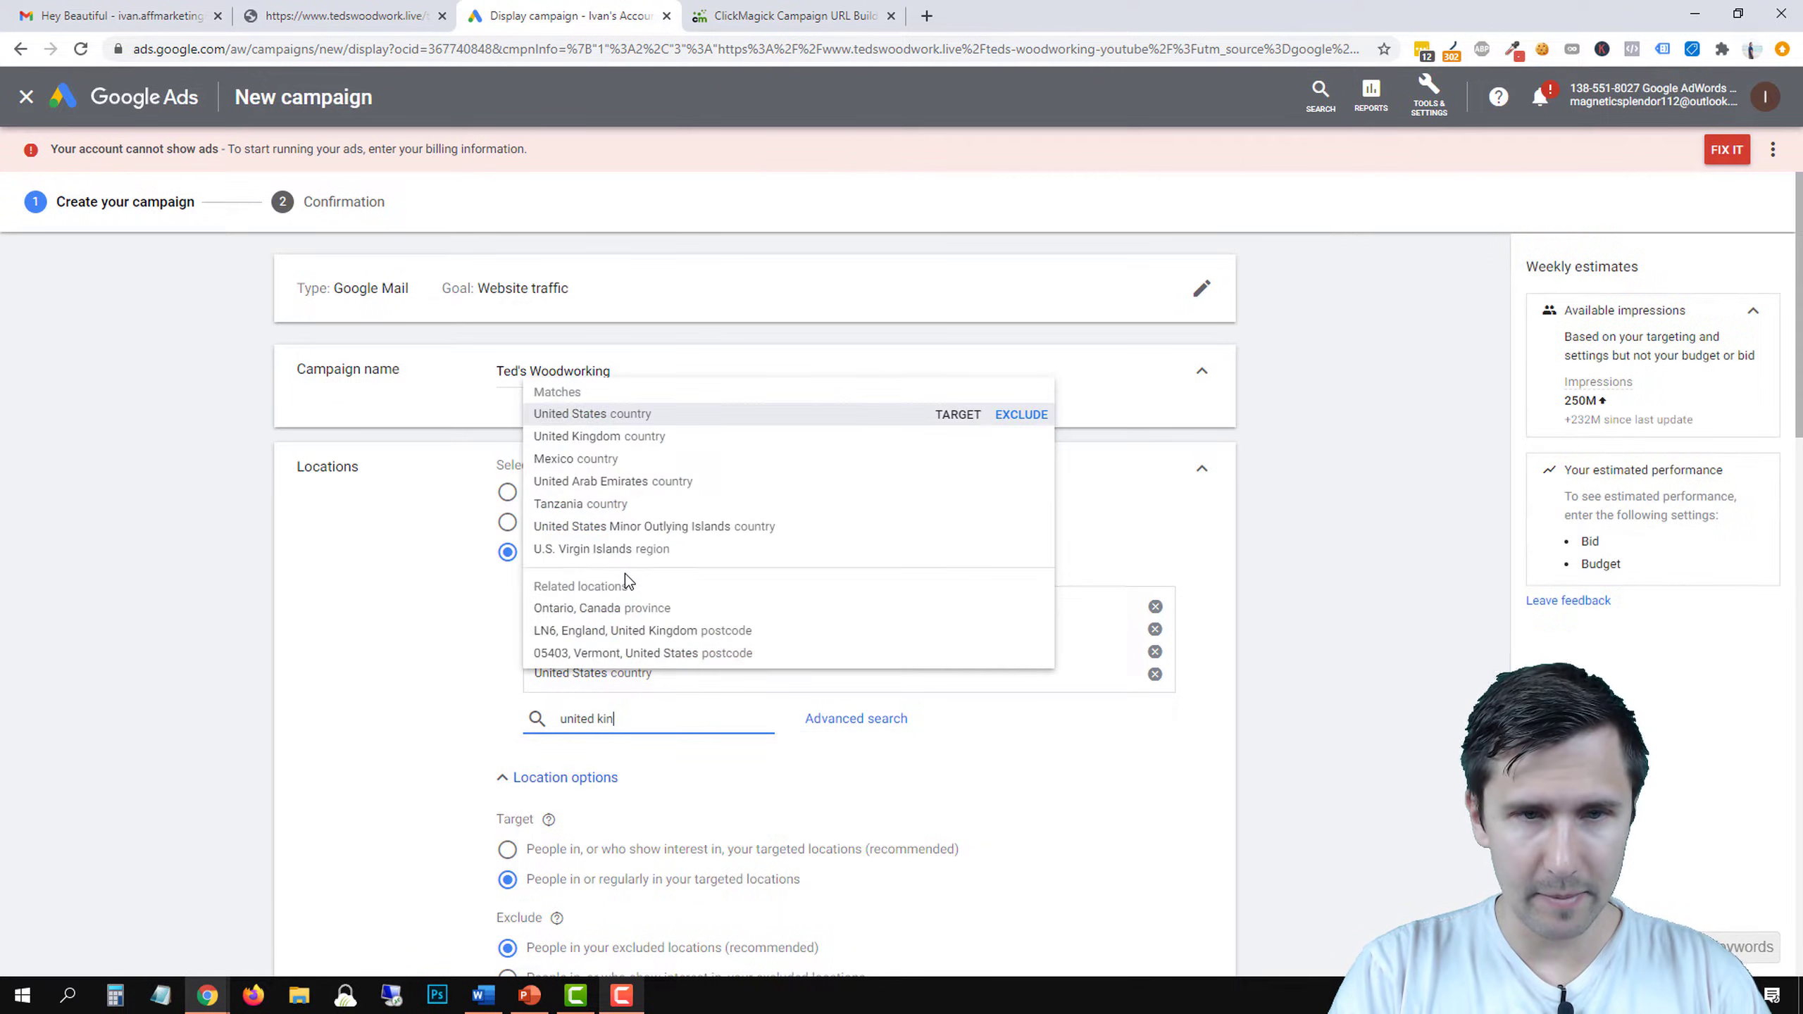
{"action": "key", "text": "Return"}
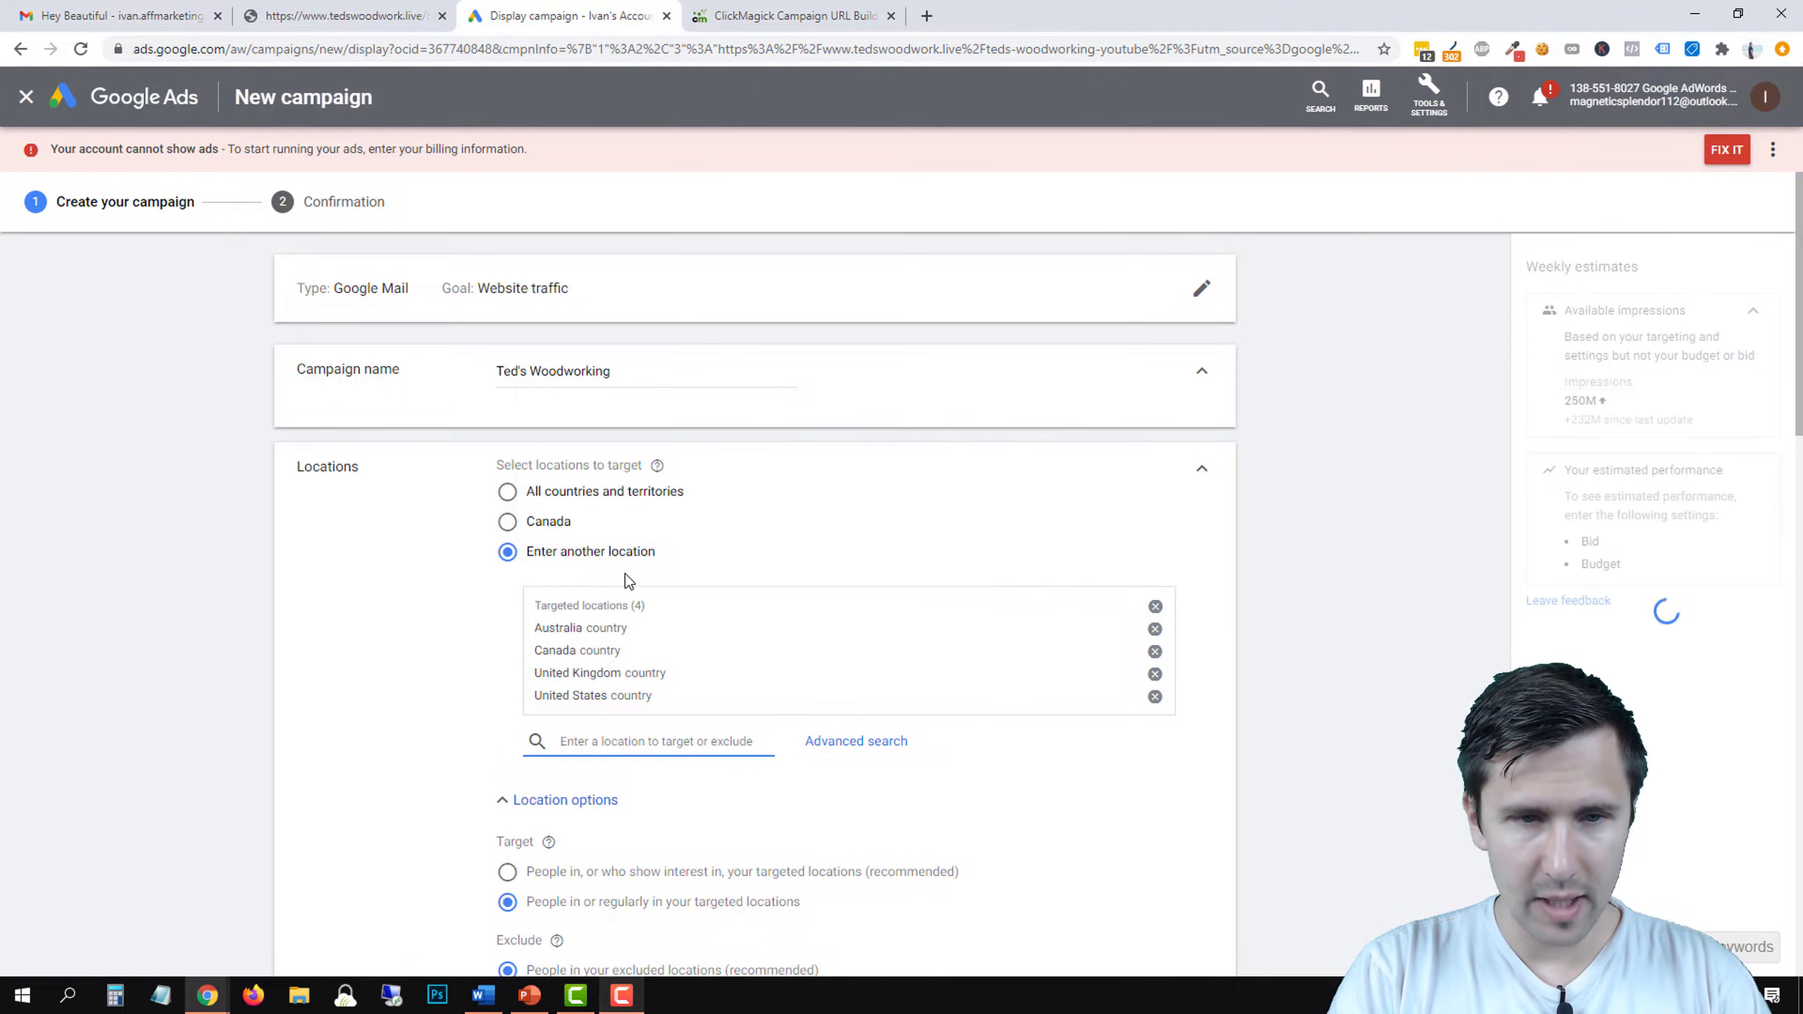
{"action": "type", "text": "a"}
{"action": "key", "text": "BackSpace"}
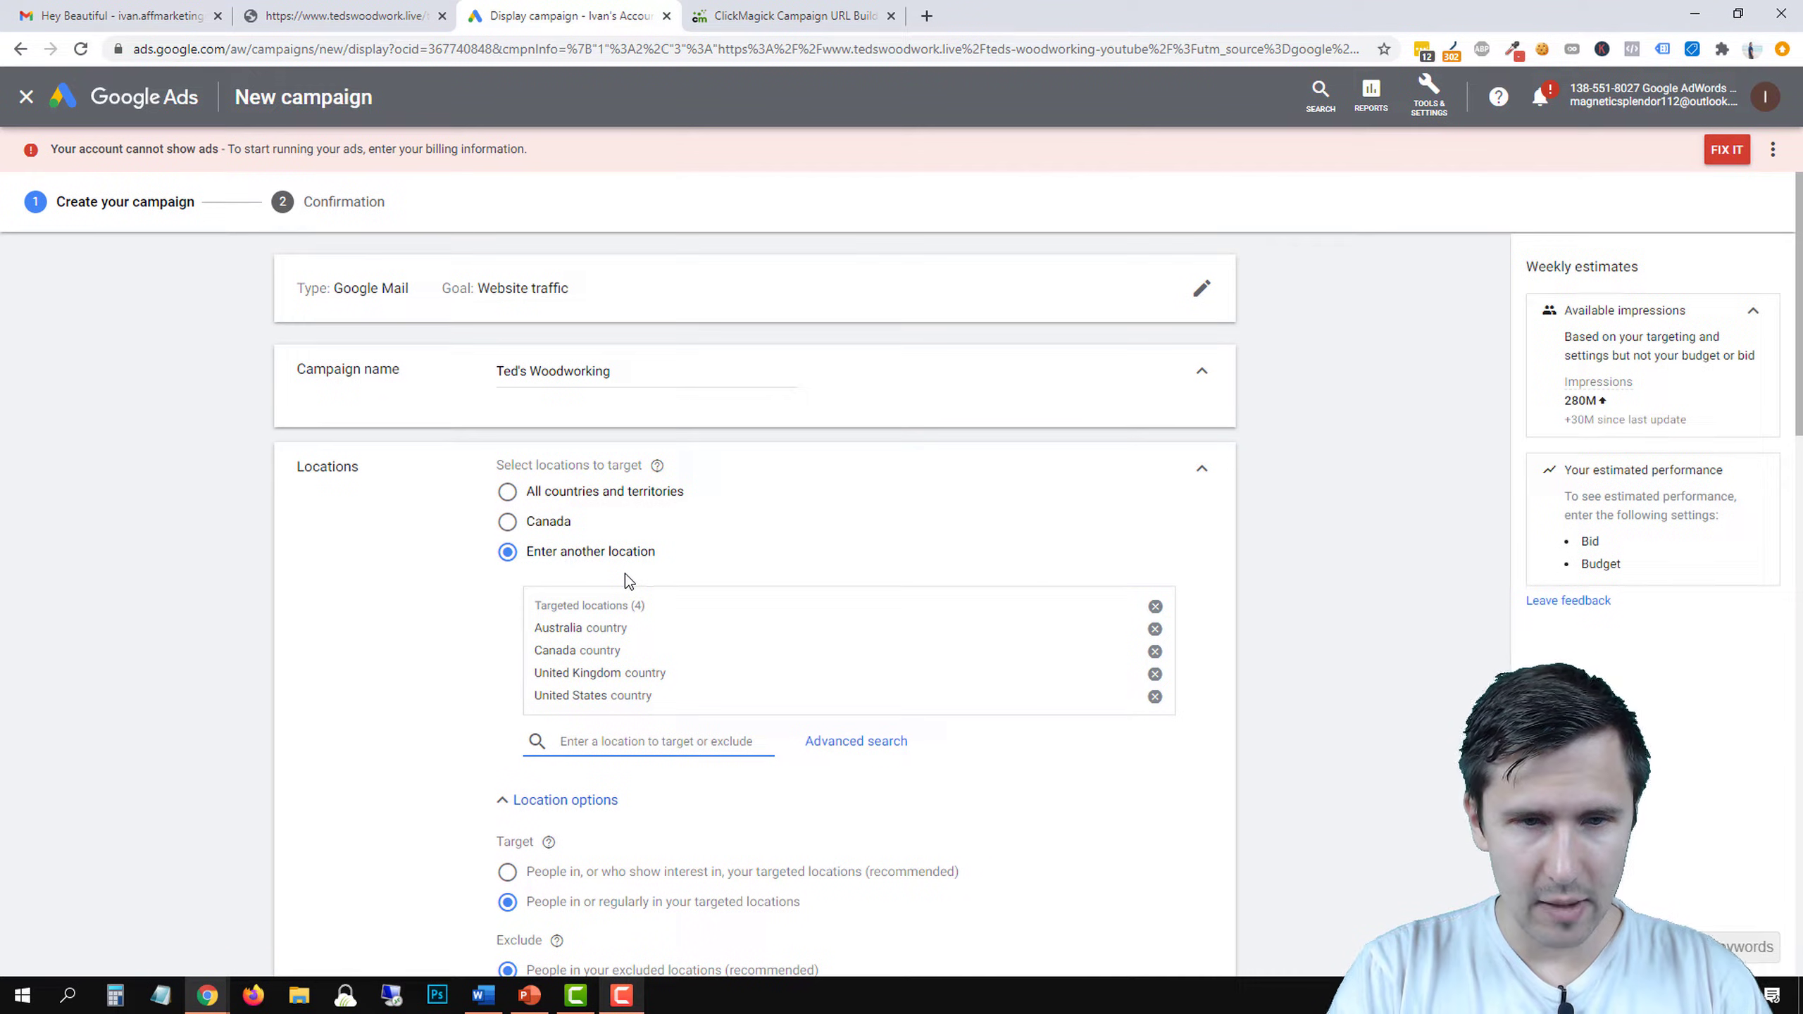
{"action": "type", "text": "new zealan"}
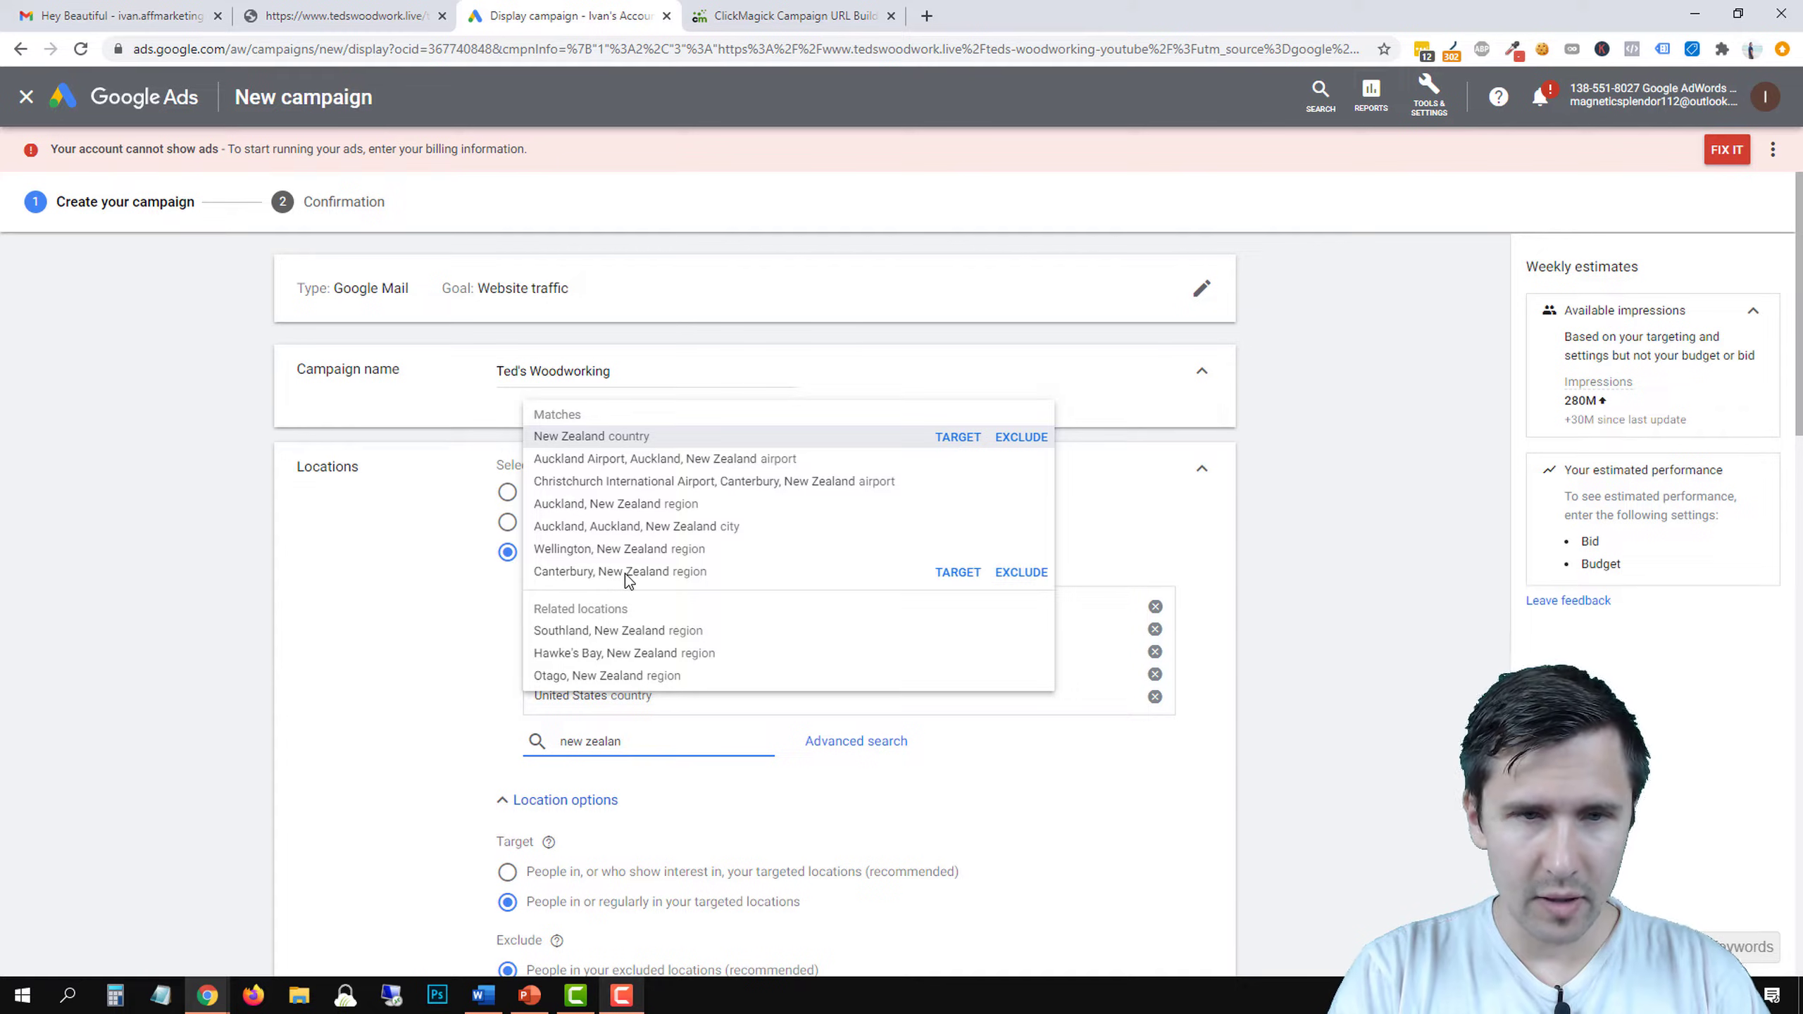
{"action": "key", "text": "Return"}
Try Conversions as the campaign's bidding focus and switch it back to Clicks.
{"action": "scroll", "coordinate": [624, 581], "scroll_direction": "down", "scroll_amount": 2}
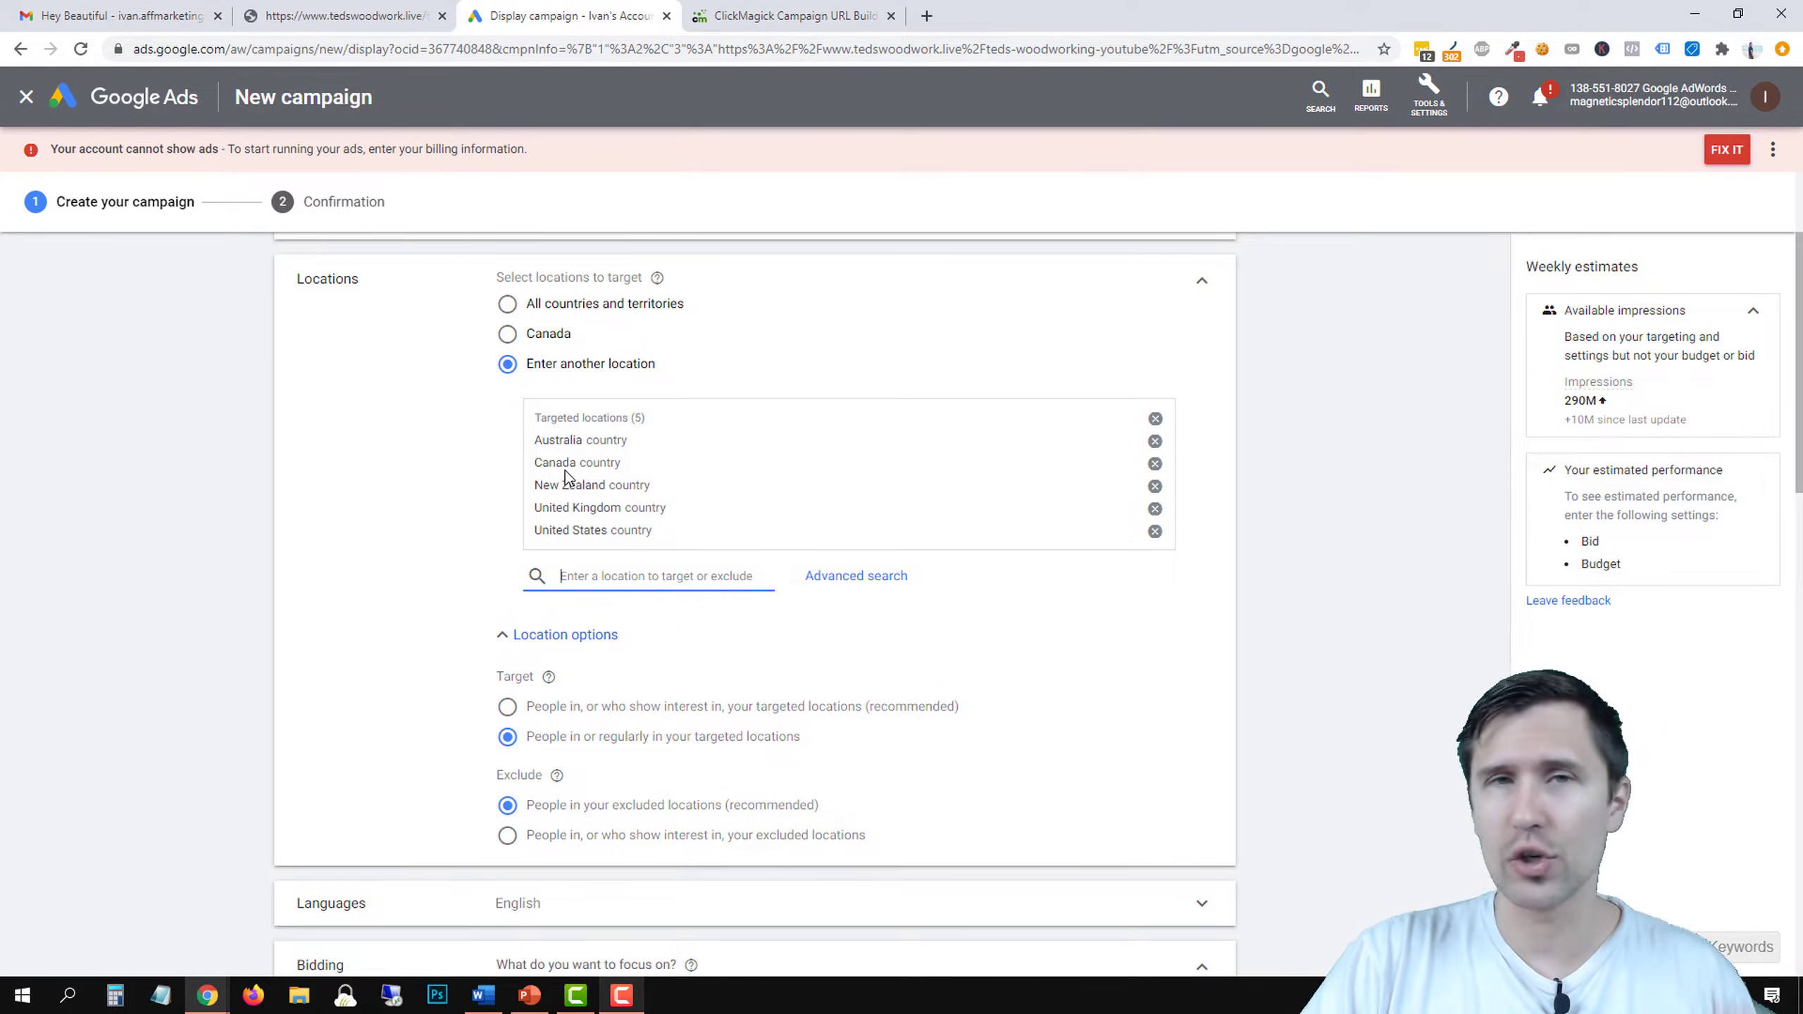
{"action": "scroll", "coordinate": [492, 536], "scroll_direction": "down", "scroll_amount": 6}
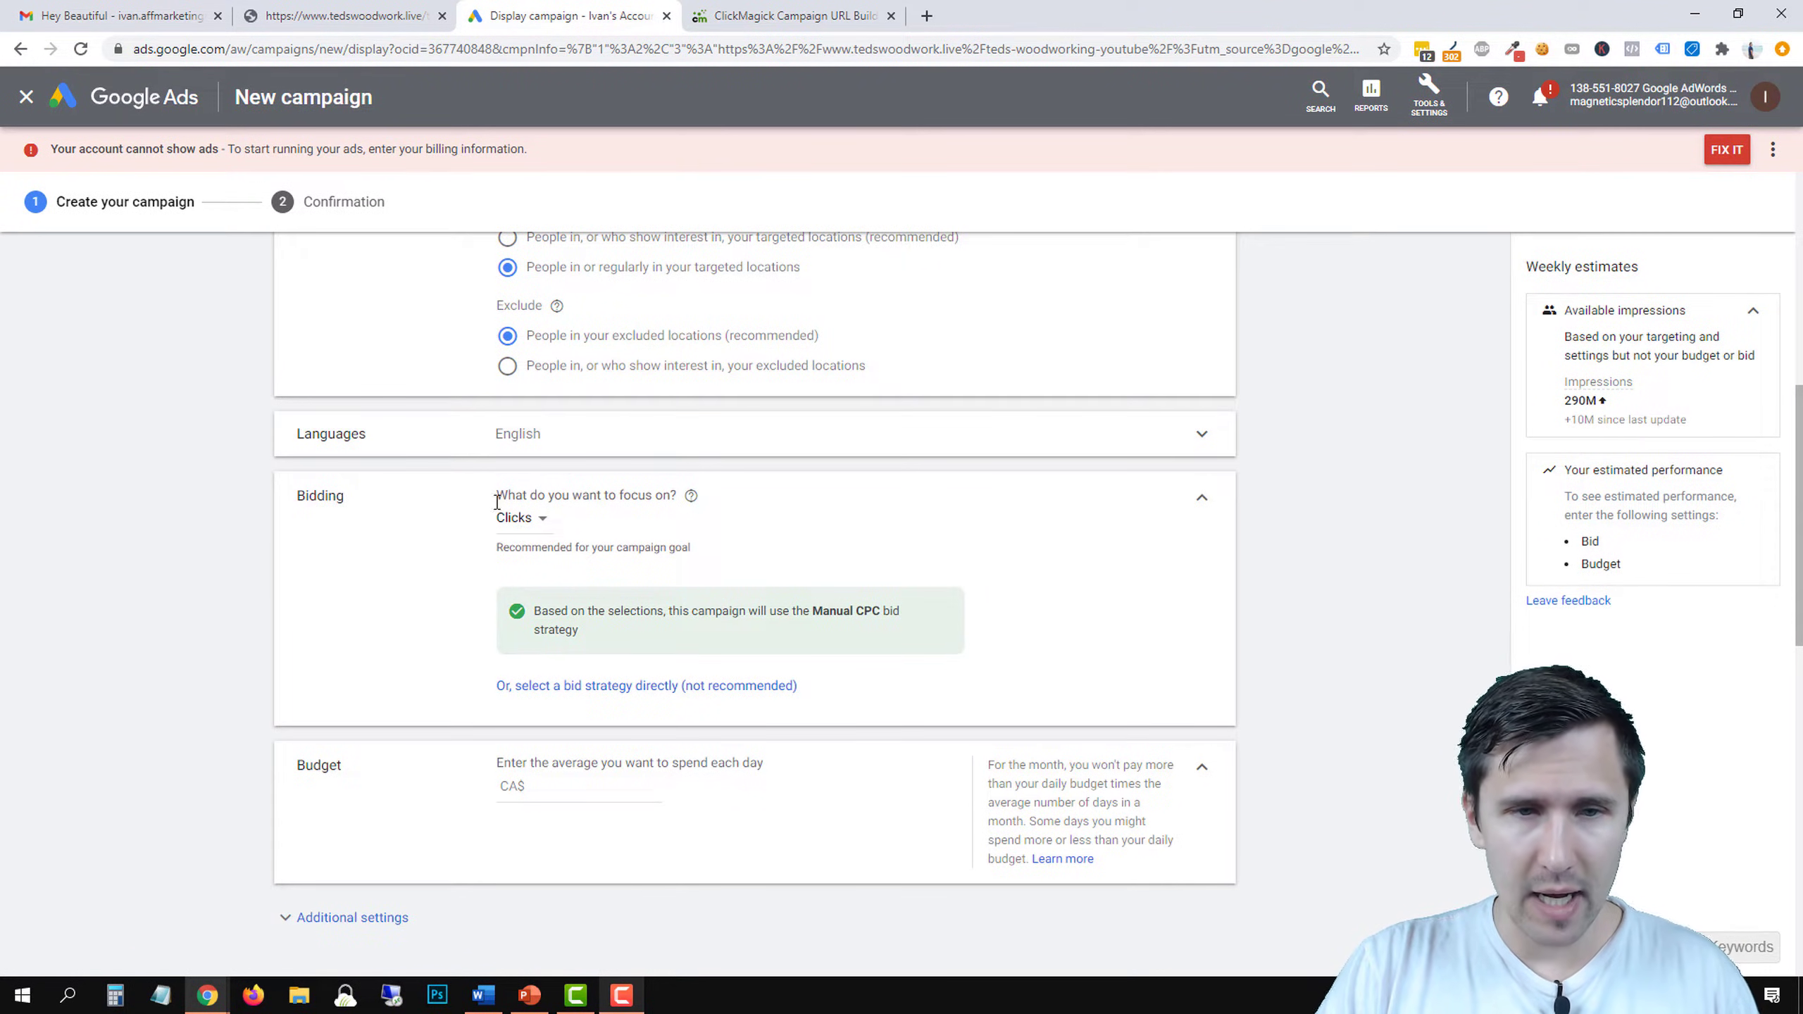
{"action": "left_click", "coordinate": [515, 524]}
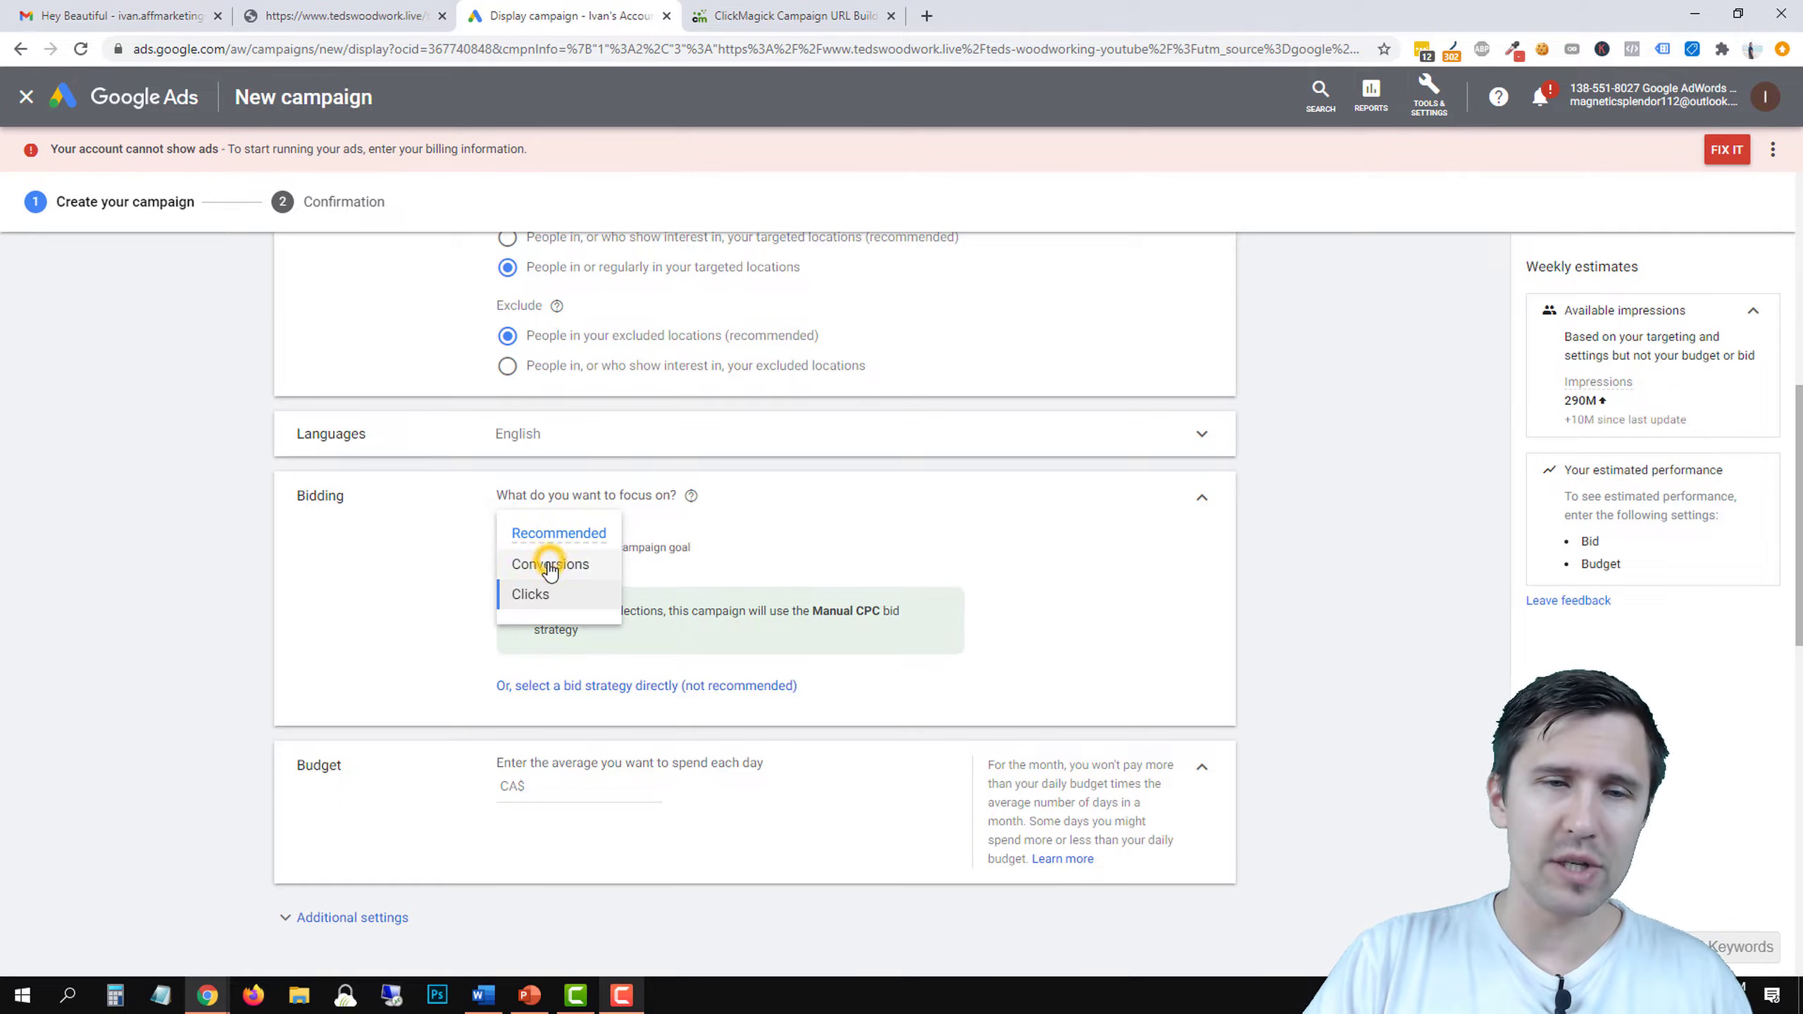
{"action": "left_click", "coordinate": [552, 566]}
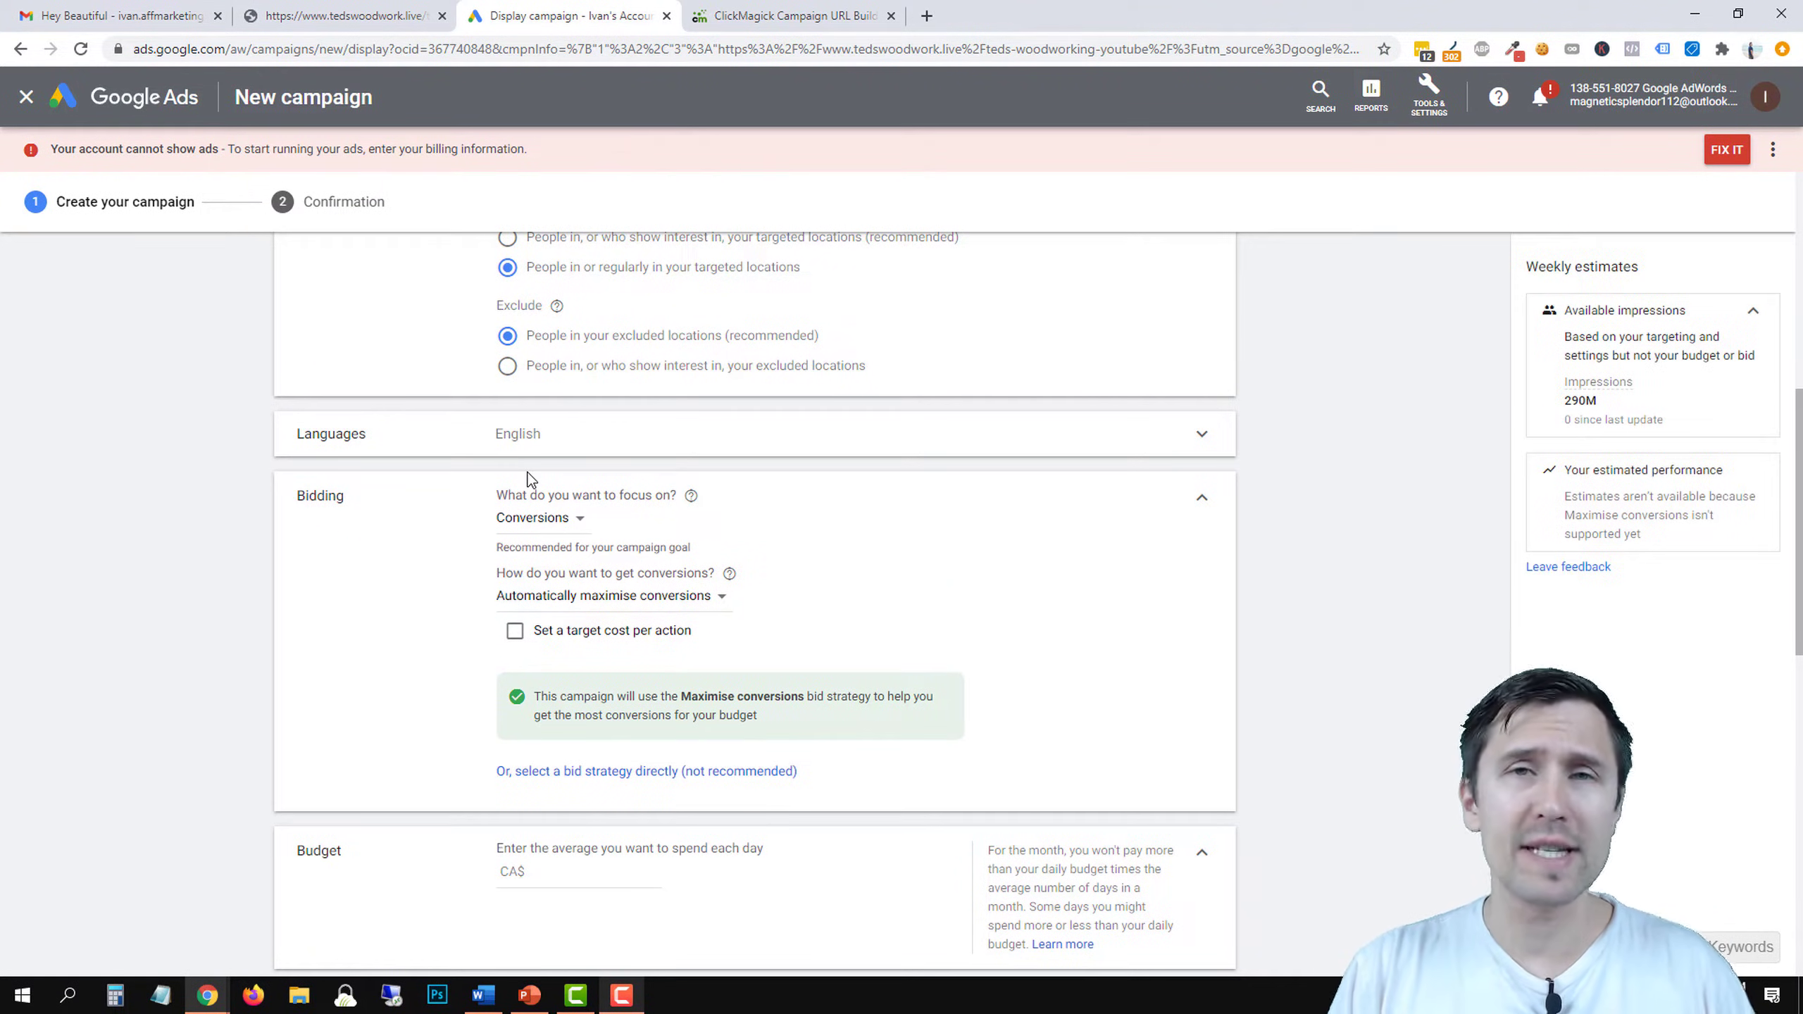
{"action": "left_click", "coordinate": [538, 519]}
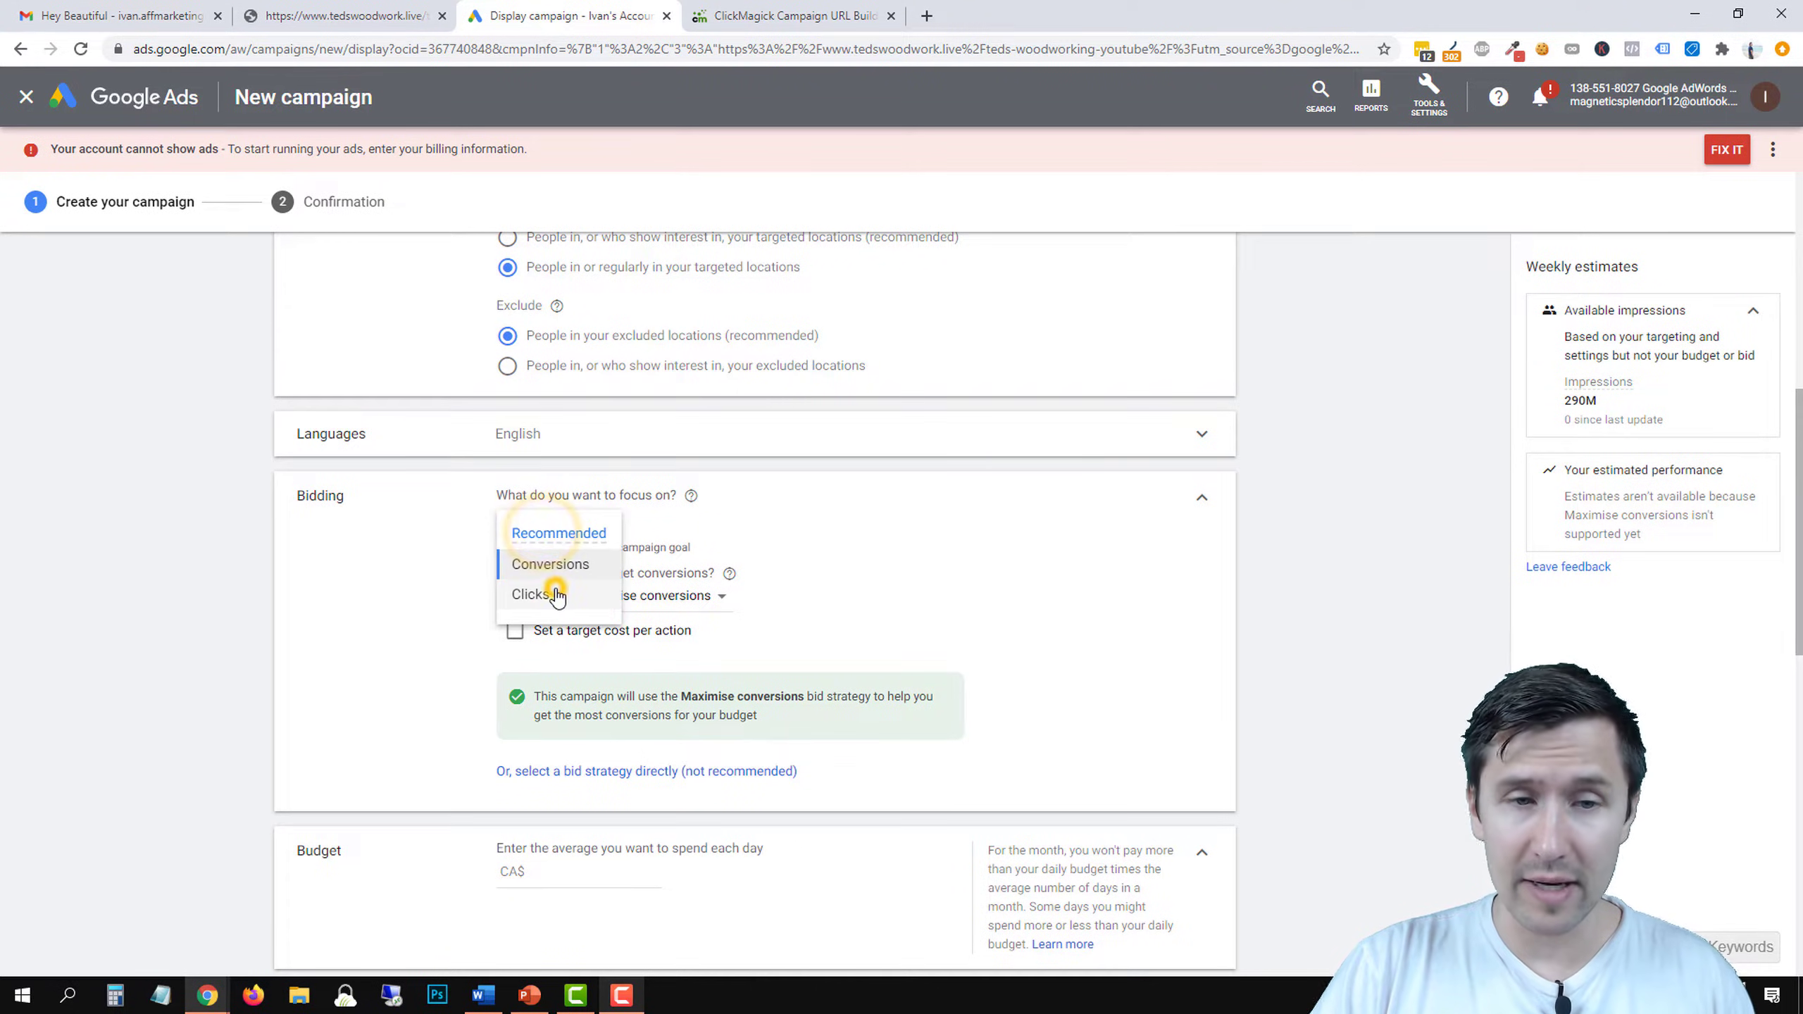
{"action": "left_click", "coordinate": [548, 589]}
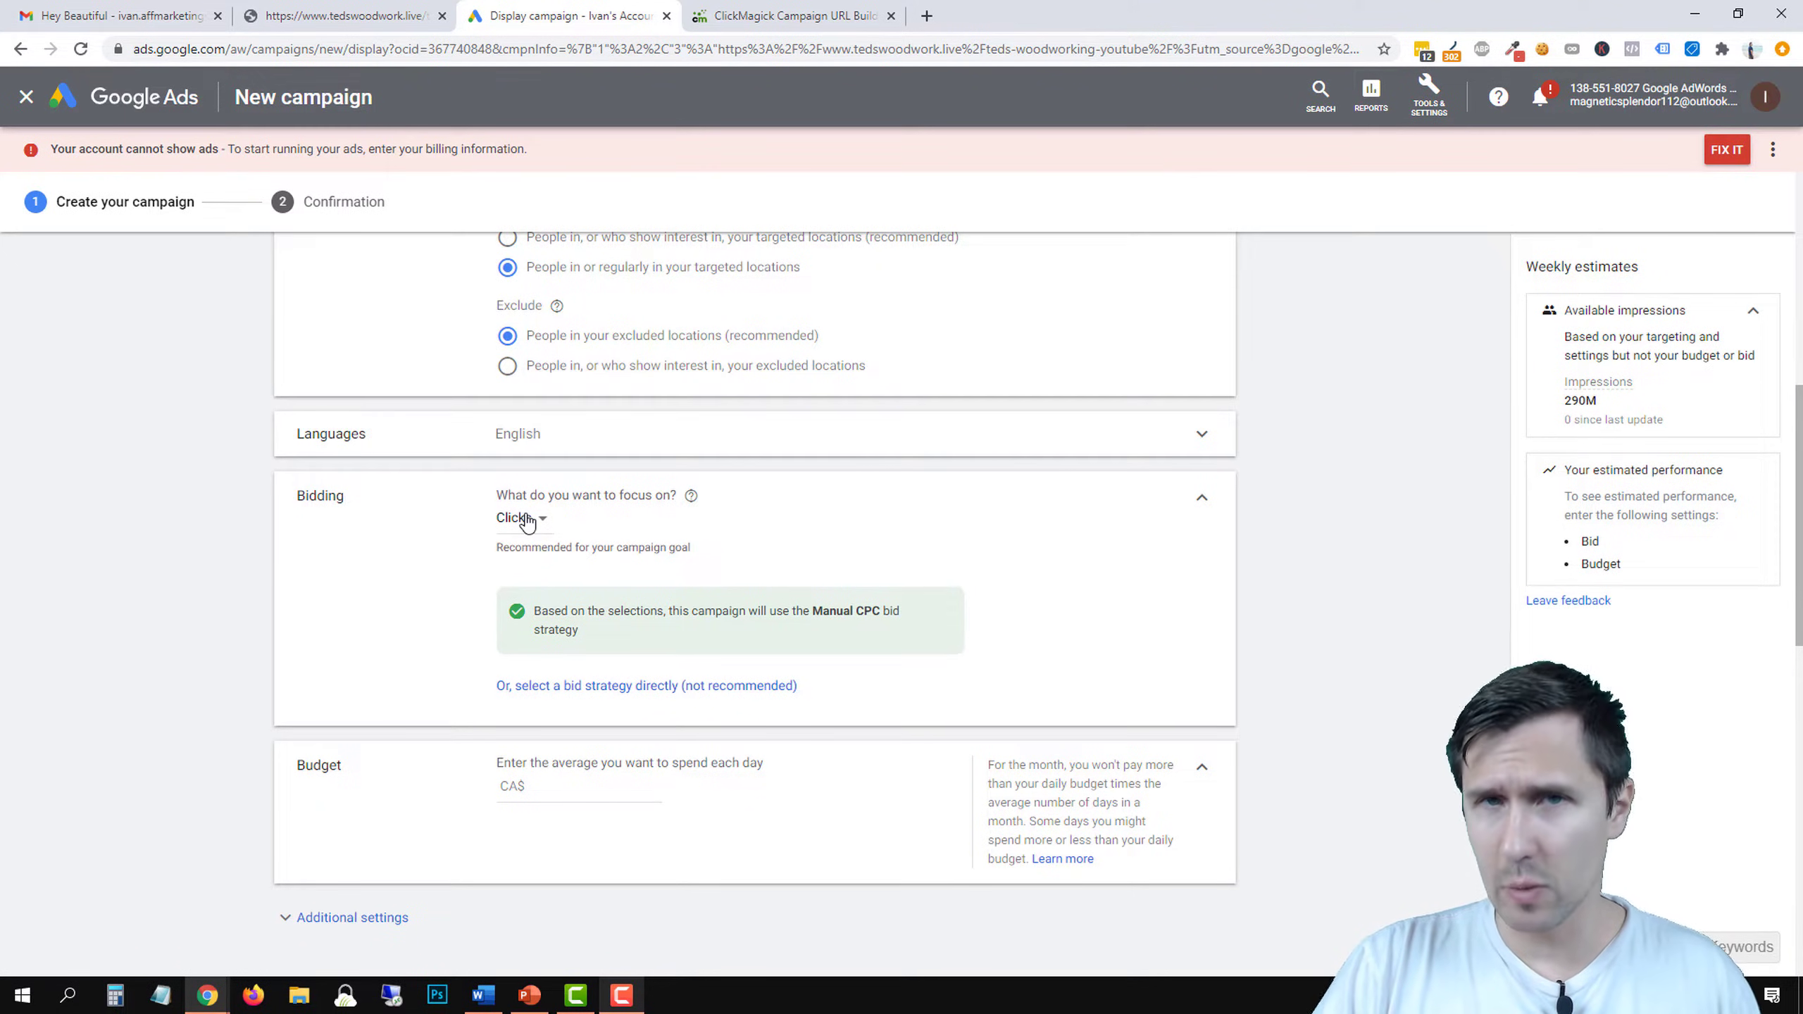
Set the campaign's average daily budget to CA$10.
{"action": "scroll", "coordinate": [513, 616], "scroll_direction": "down", "scroll_amount": 2}
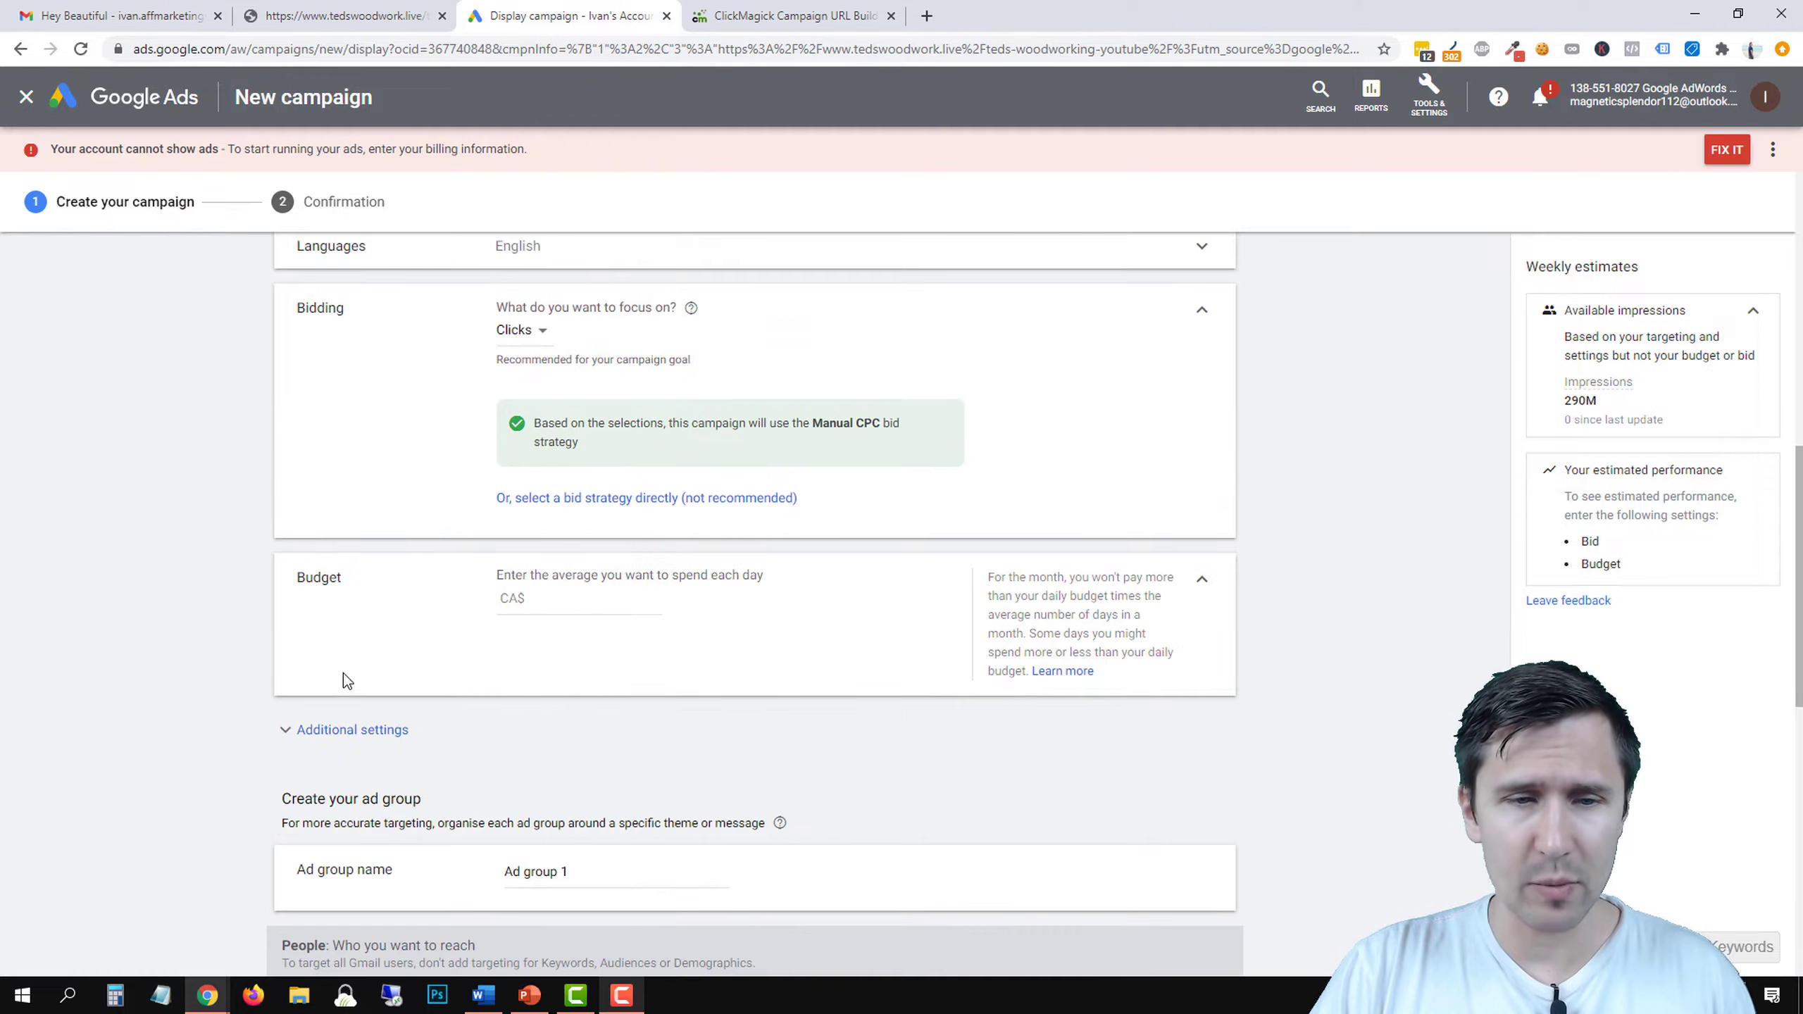
{"action": "left_click", "coordinate": [537, 599]}
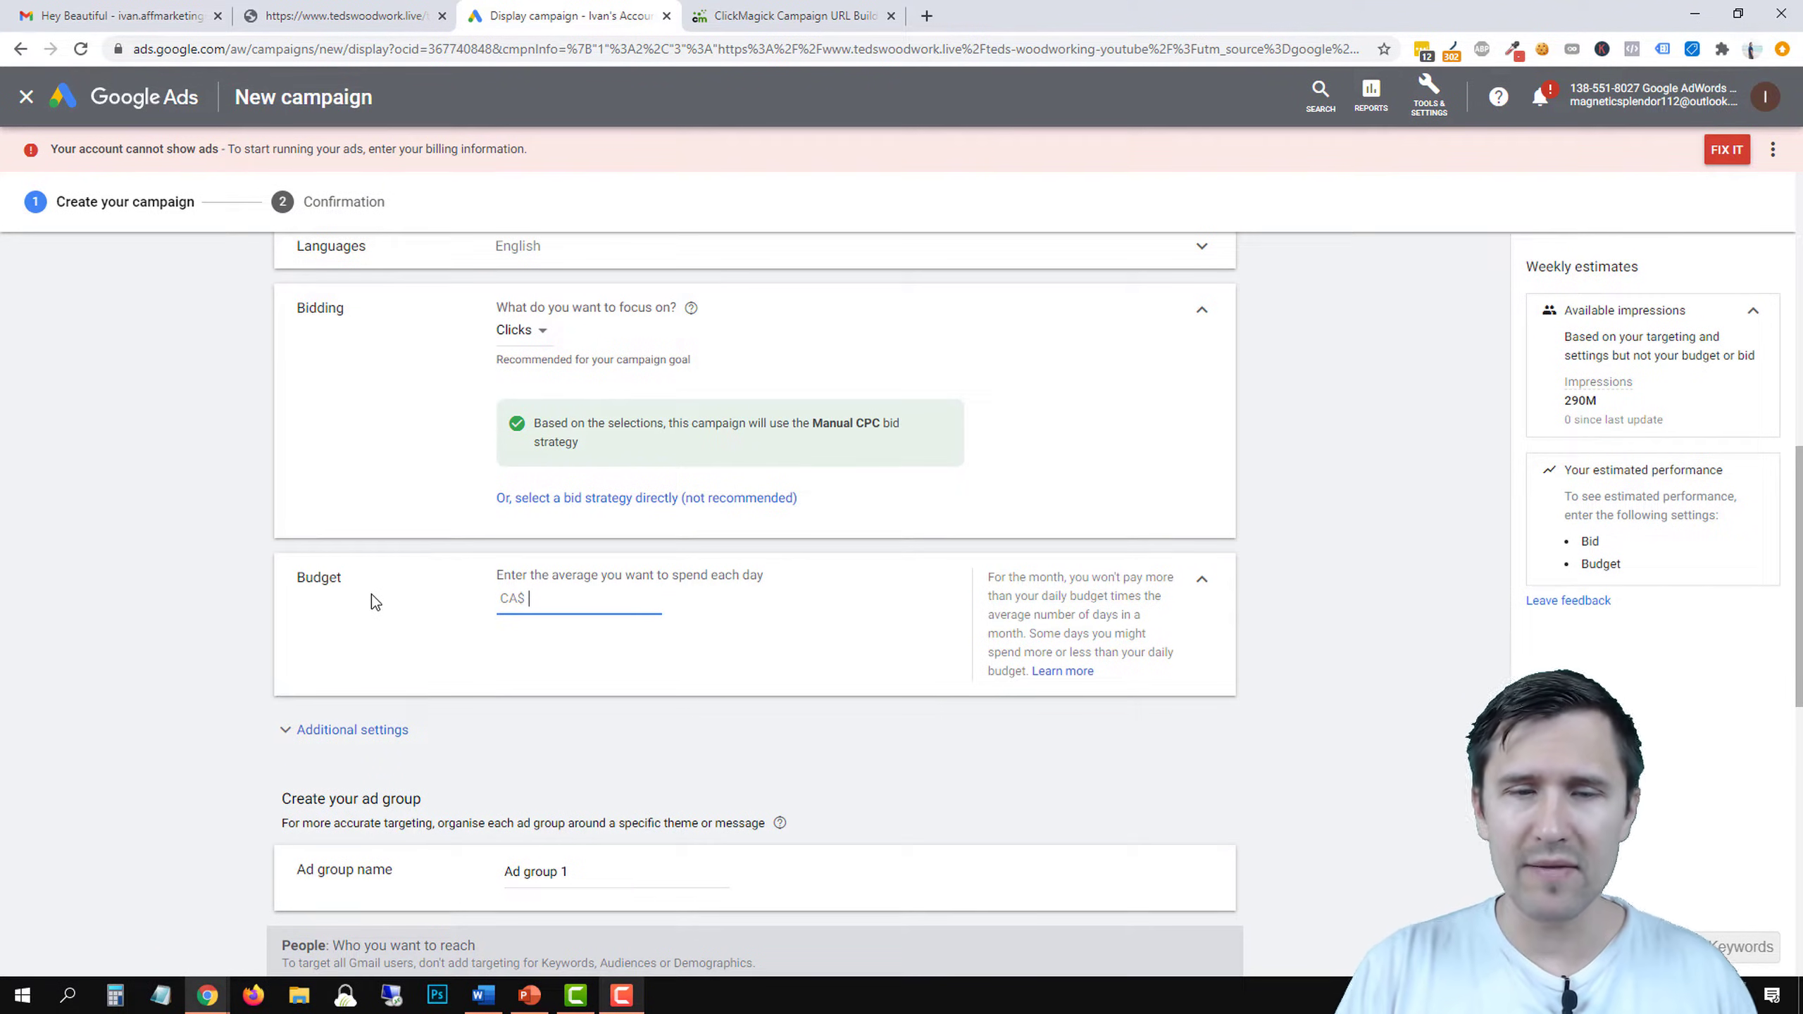
{"action": "type", "text": "1"}
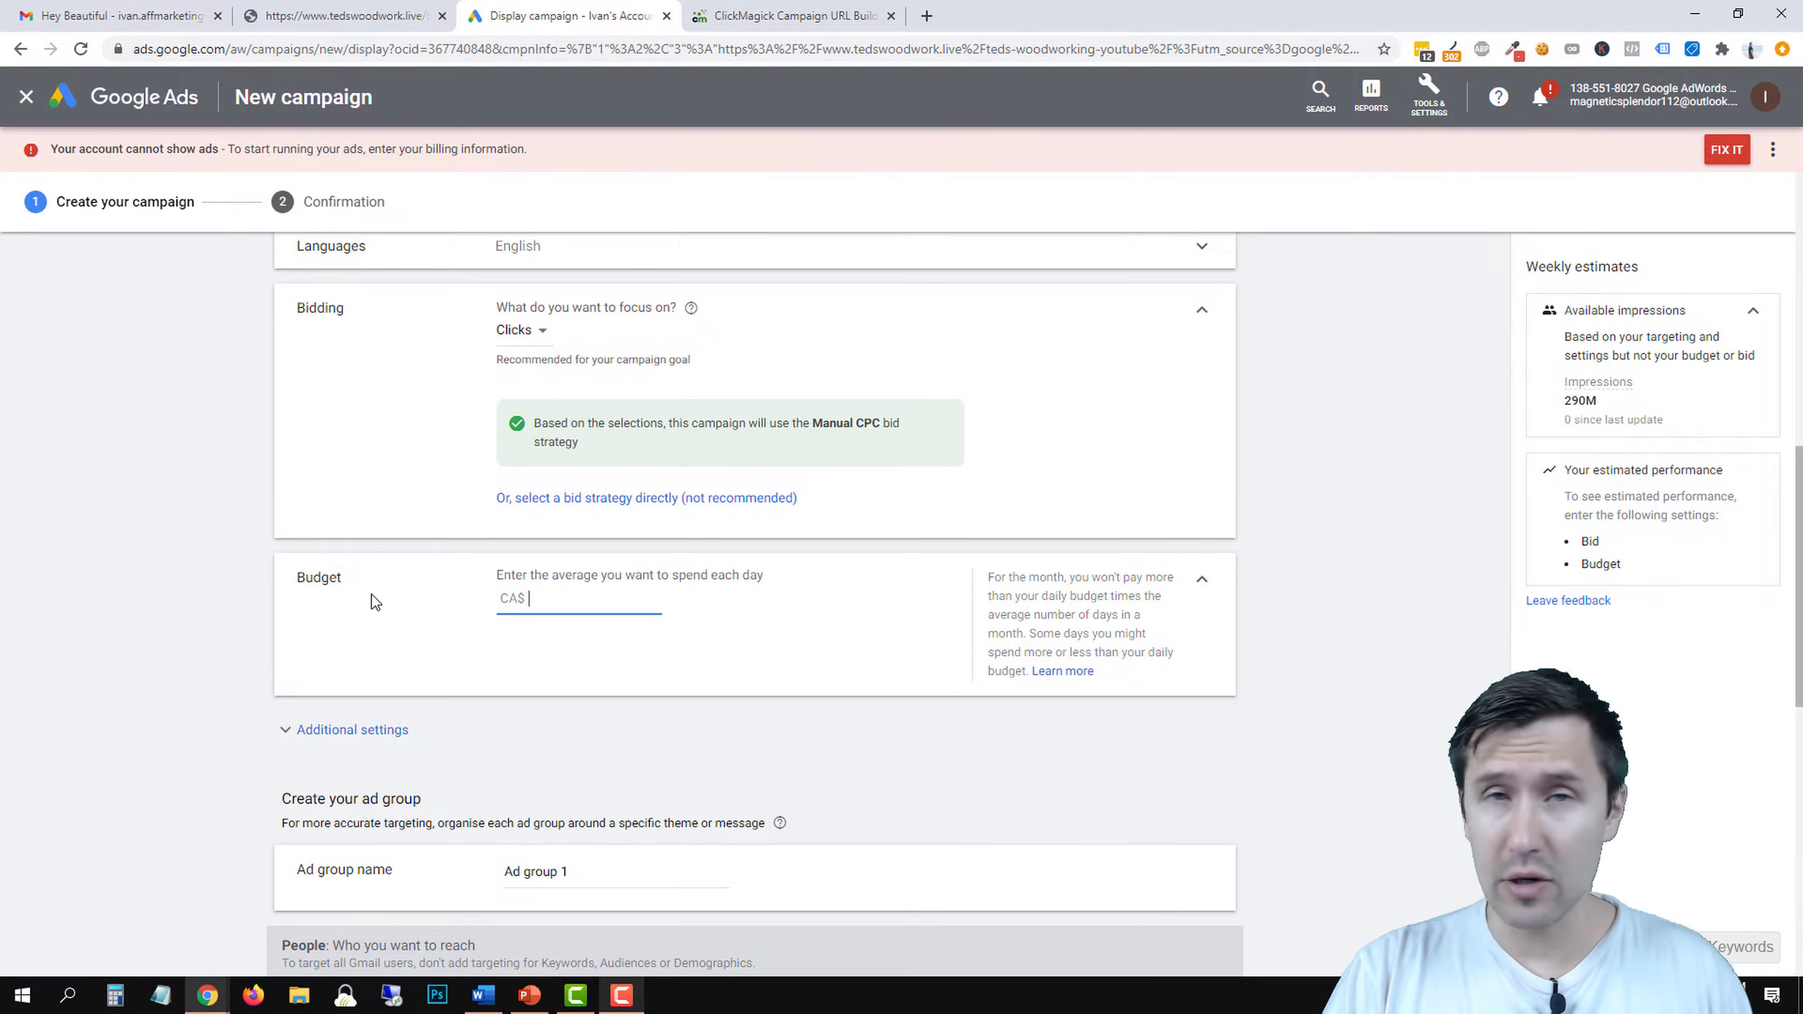
{"action": "type", "text": "10"}
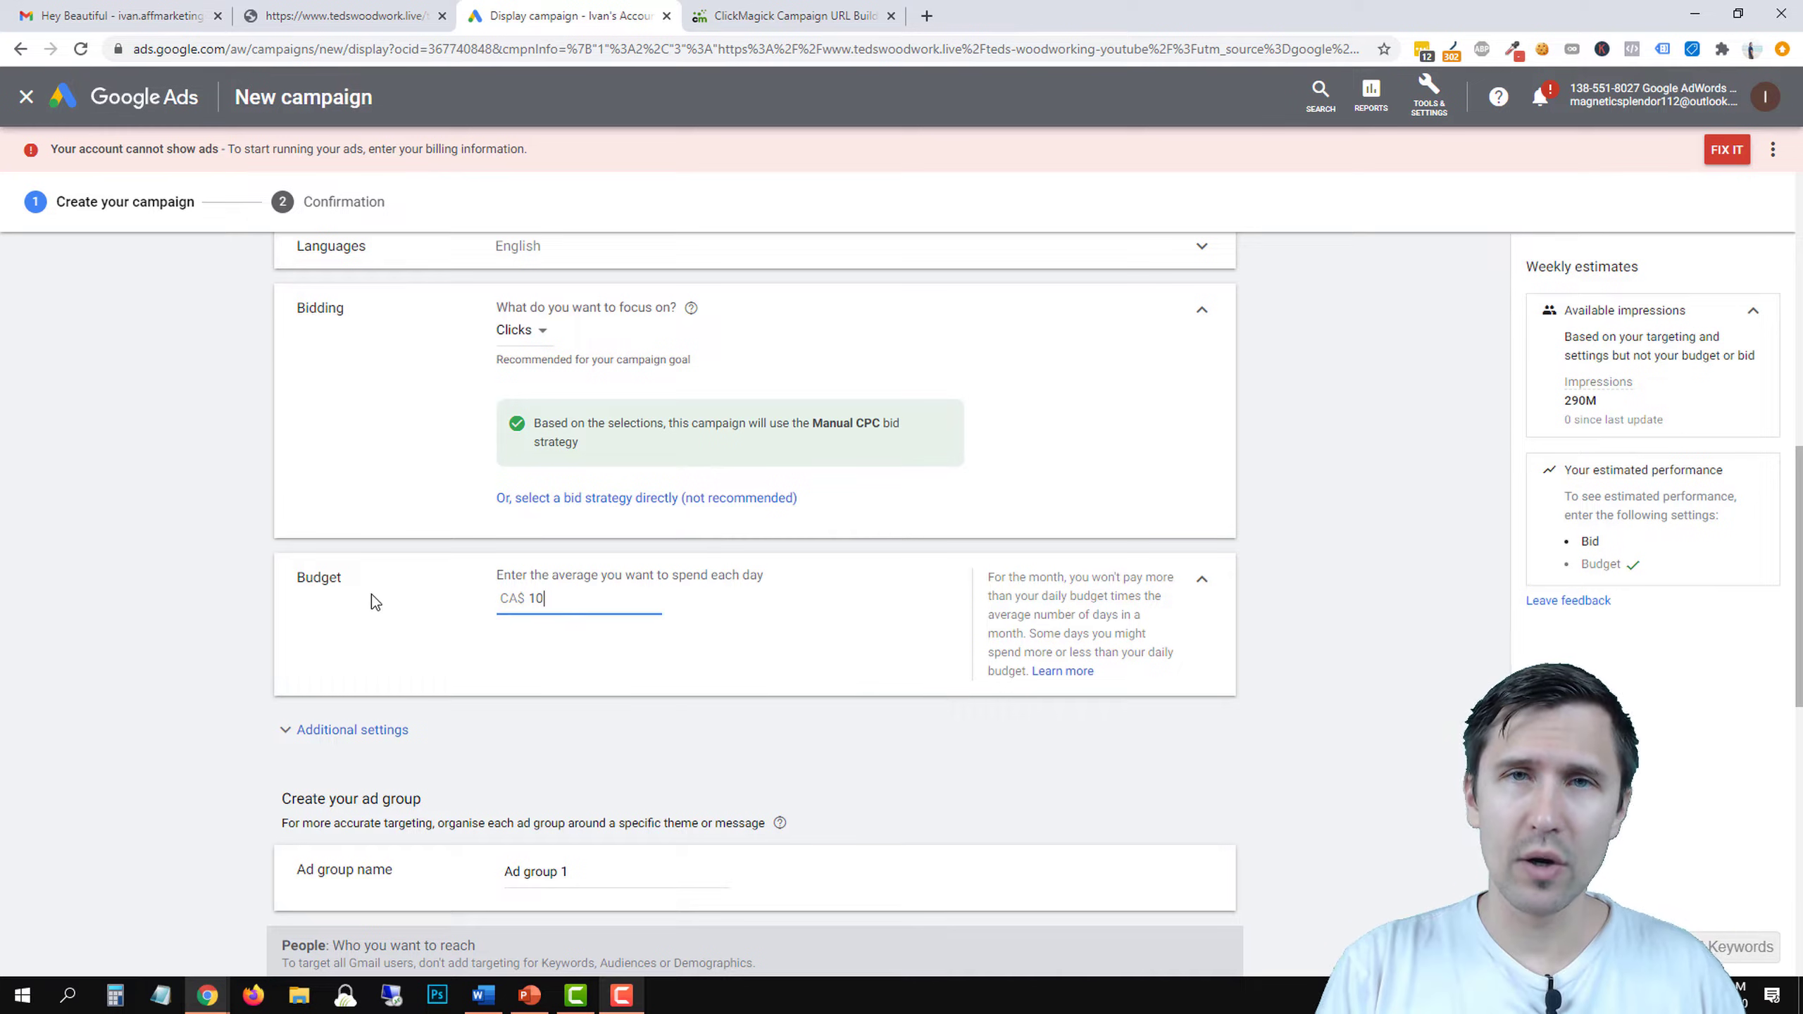
In the campaign's additional settings, set the ad rotation to Do not optimise: Rotate ads indefinitely.
{"action": "scroll", "coordinate": [371, 601], "scroll_direction": "down", "scroll_amount": 3}
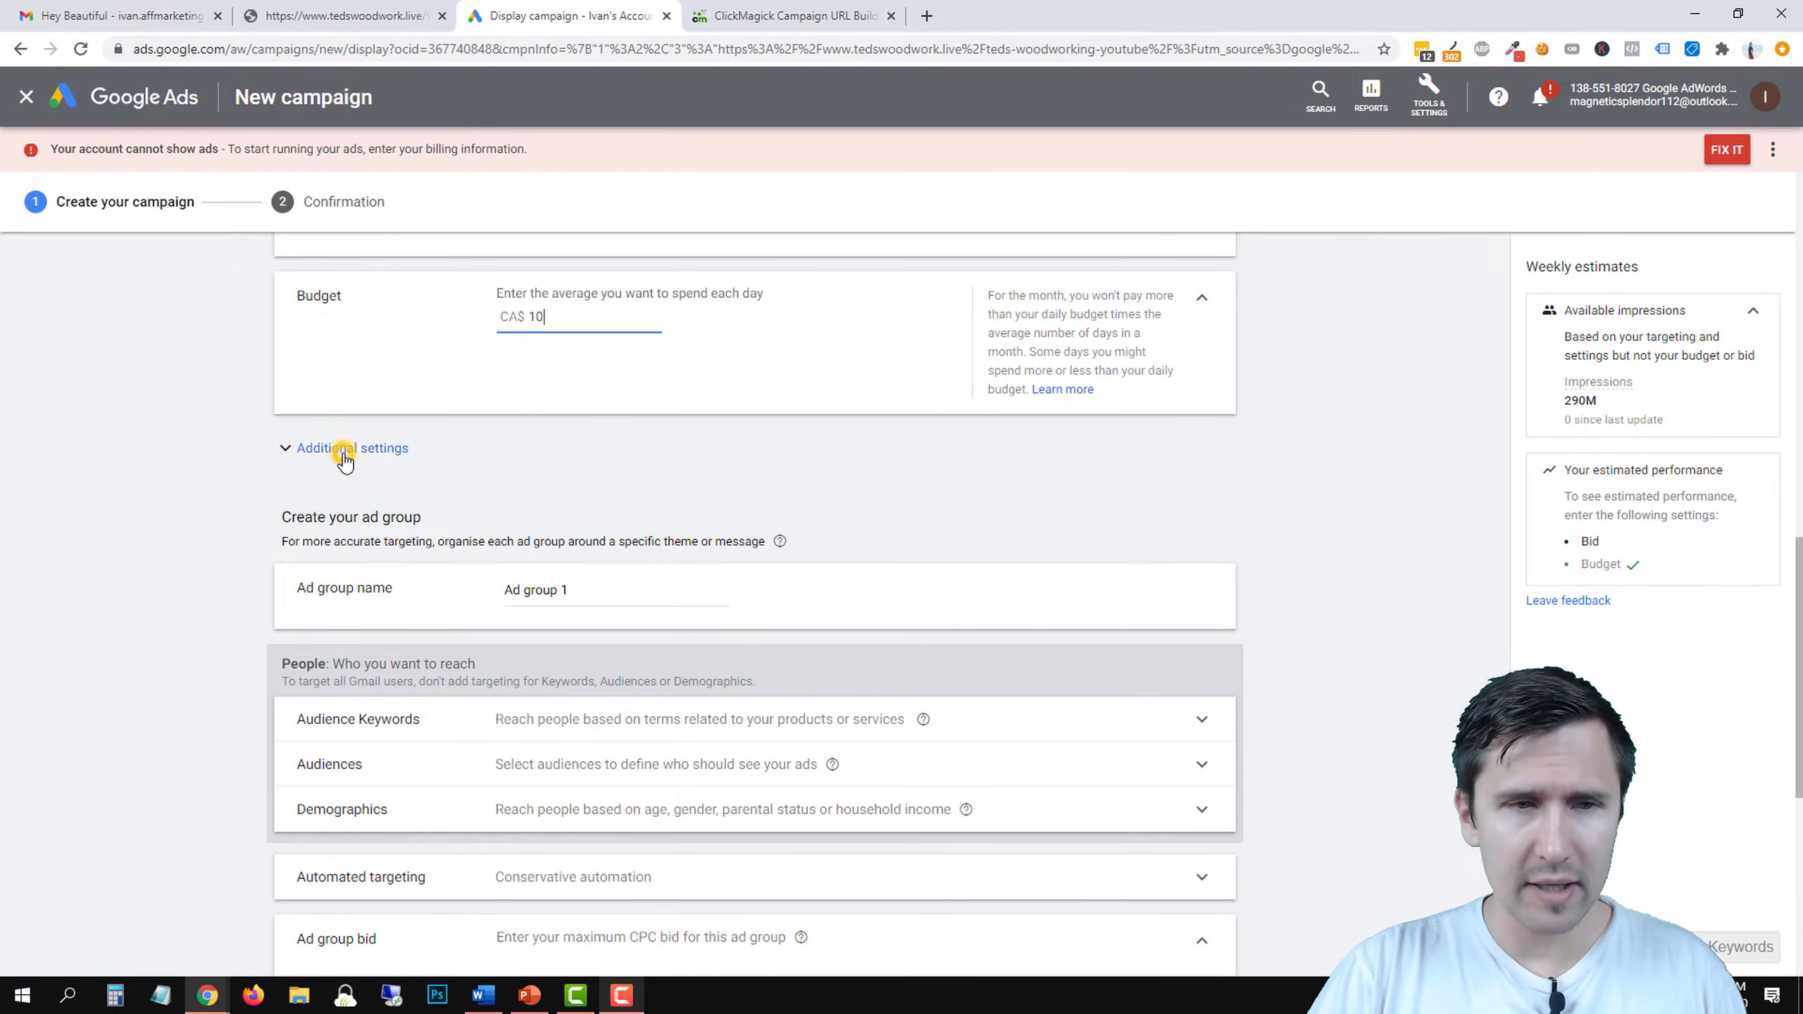
{"action": "left_click", "coordinate": [344, 448]}
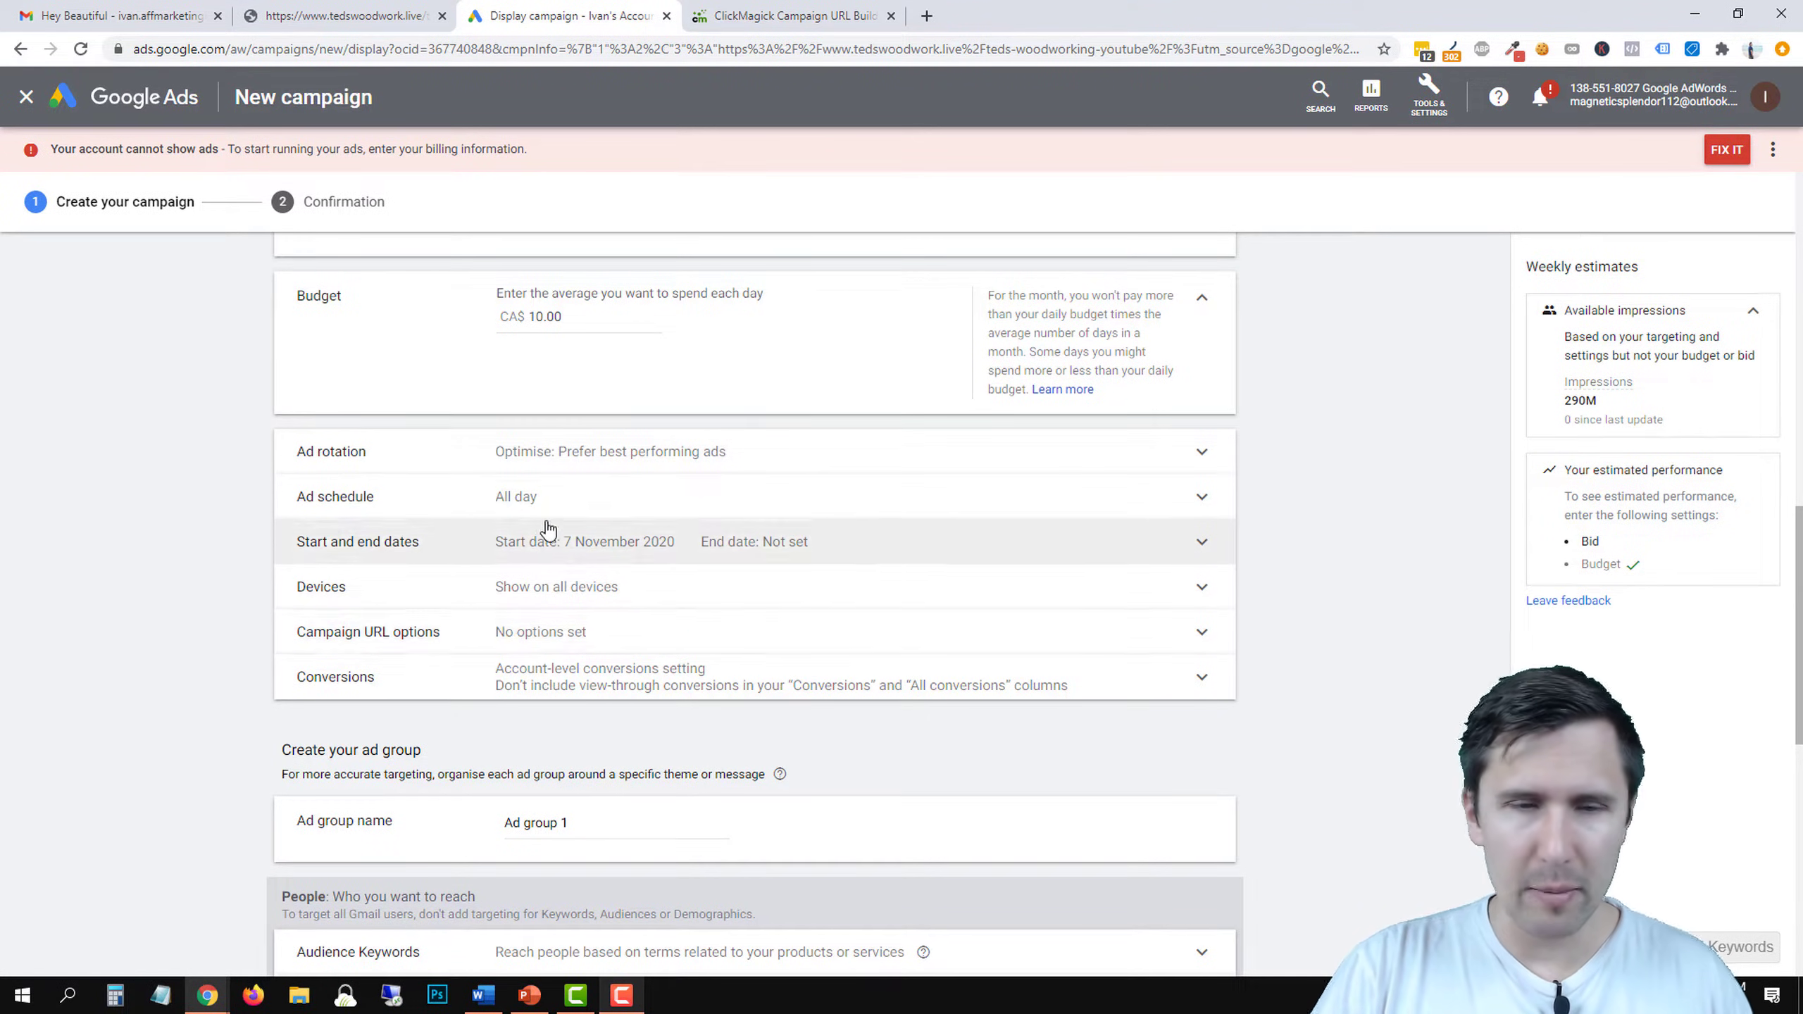
{"action": "left_click", "coordinate": [591, 445]}
{"action": "left_click", "coordinate": [504, 485]}
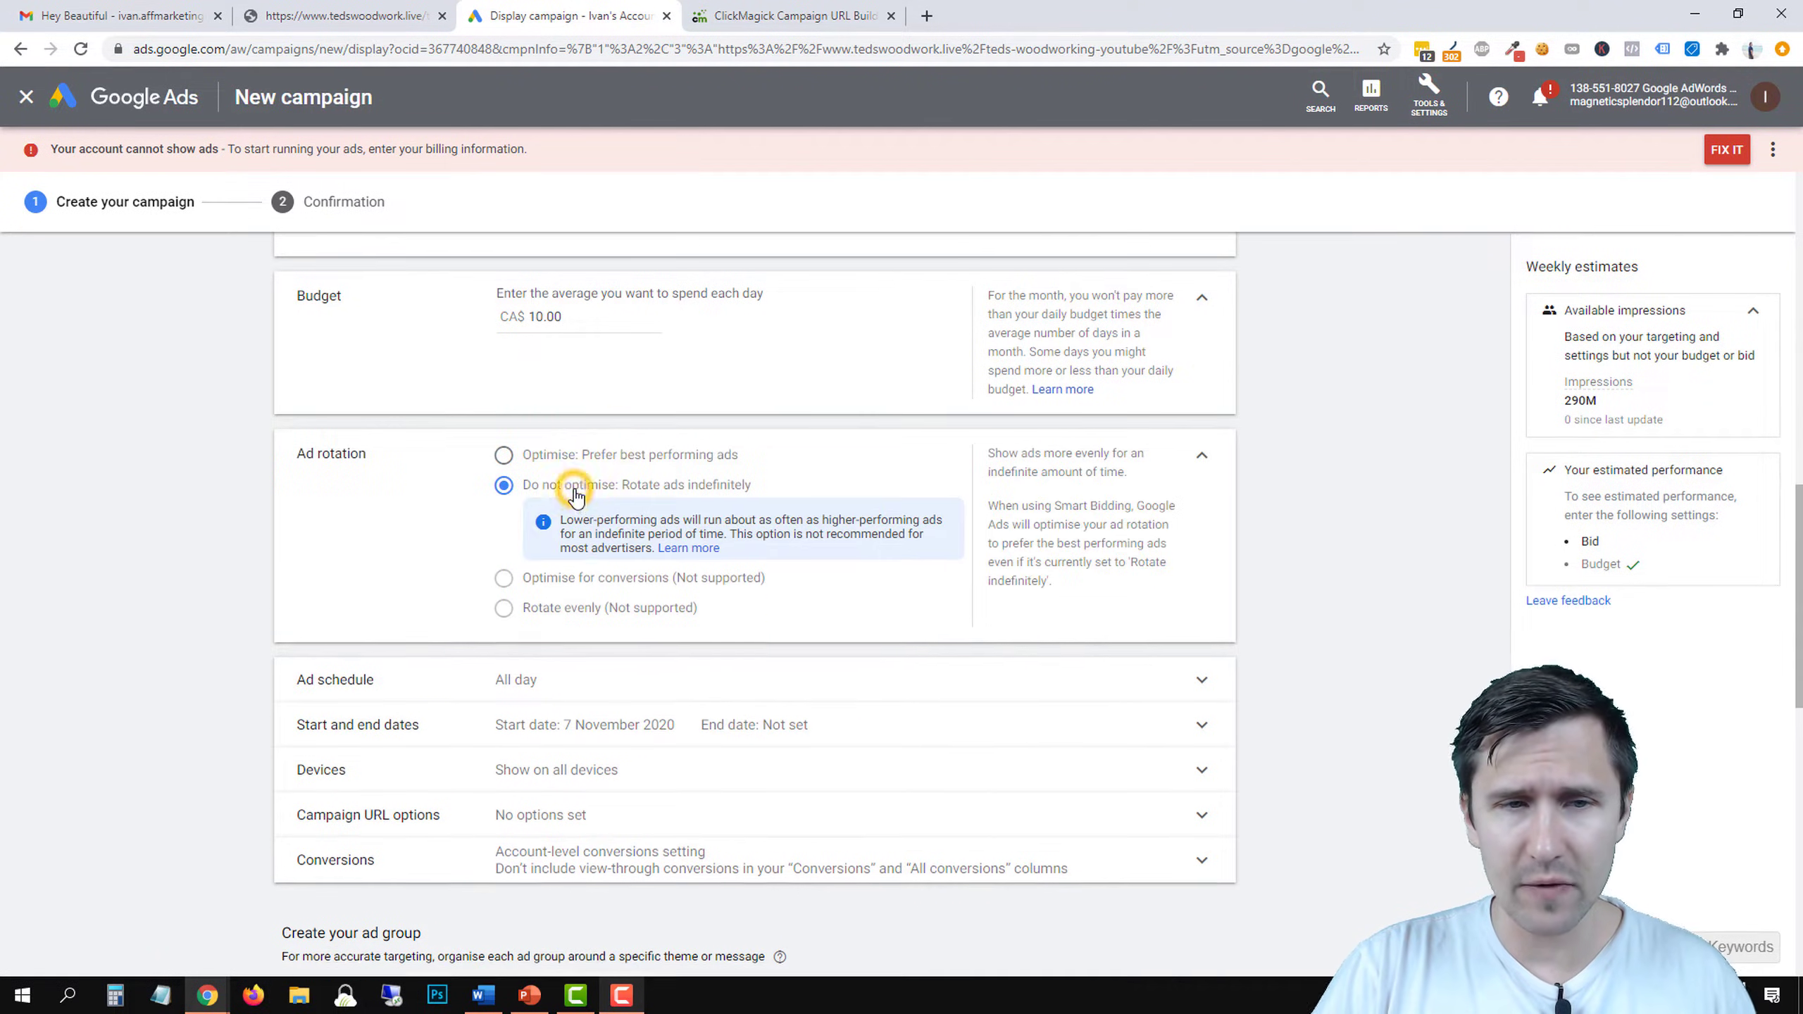
{"action": "left_click_drag", "start_coordinate": [520, 495], "coordinate": [777, 506]}
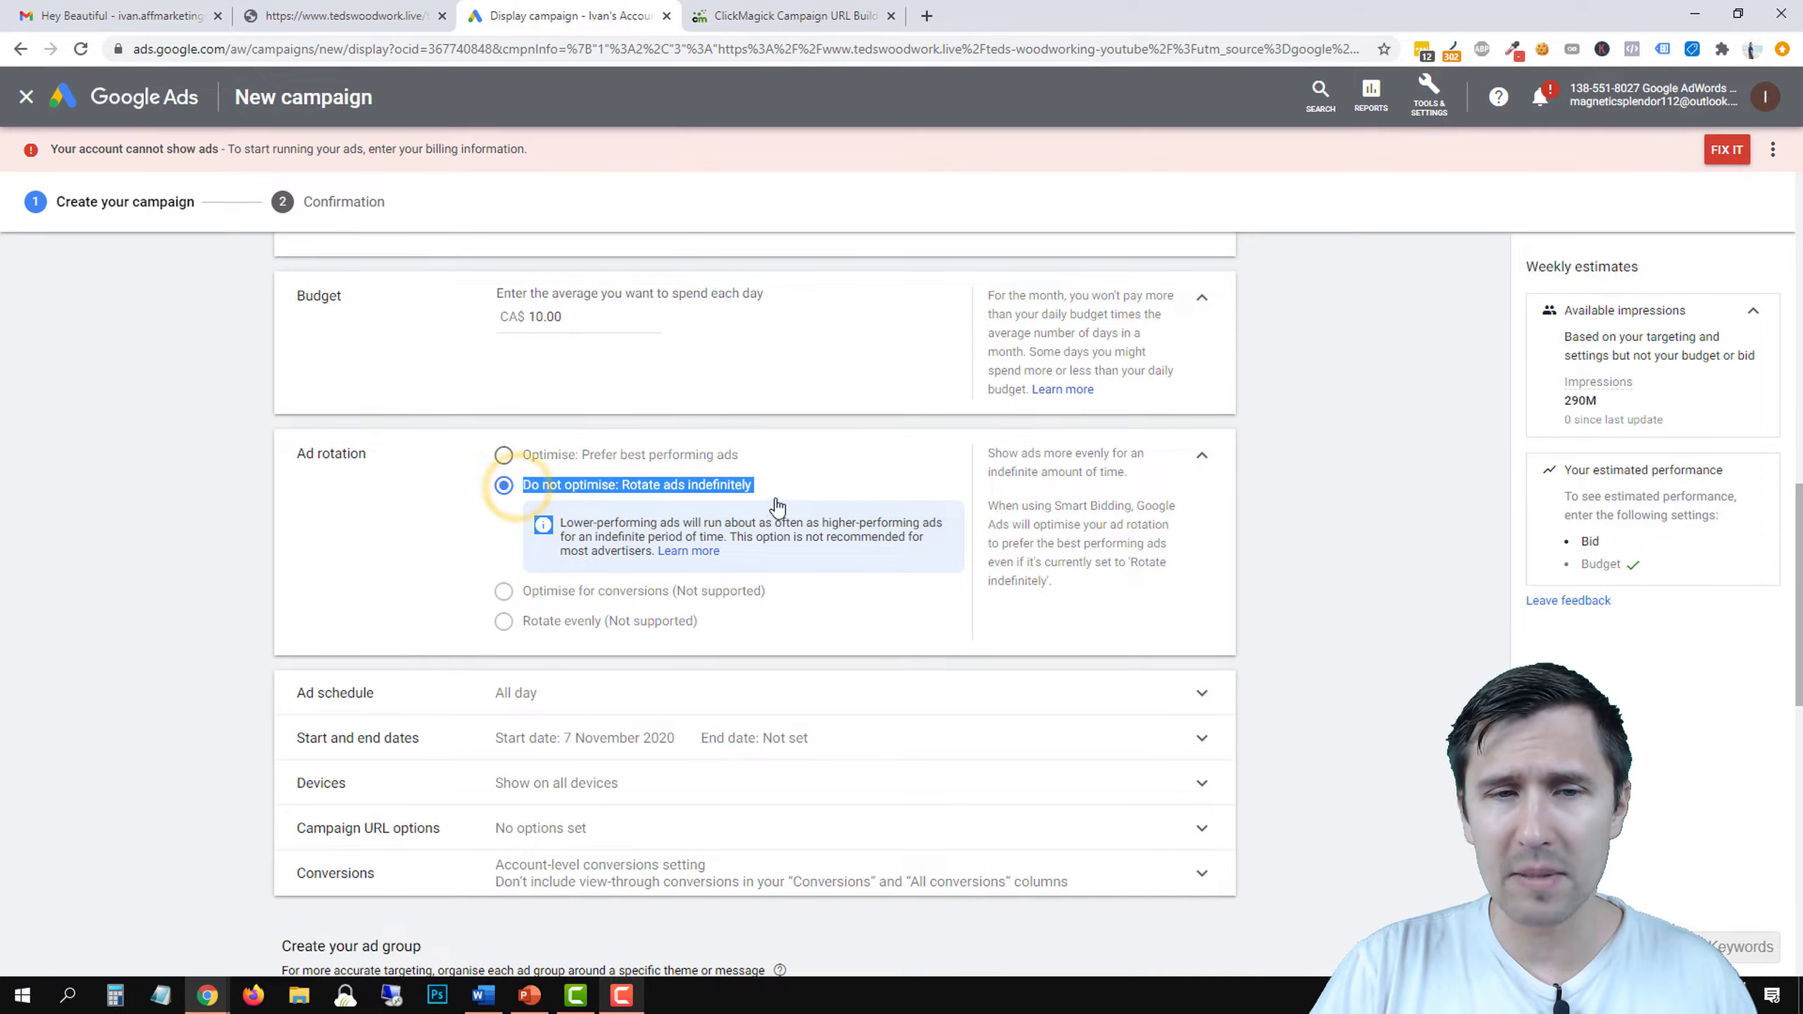
{"action": "left_click", "coordinate": [684, 490]}
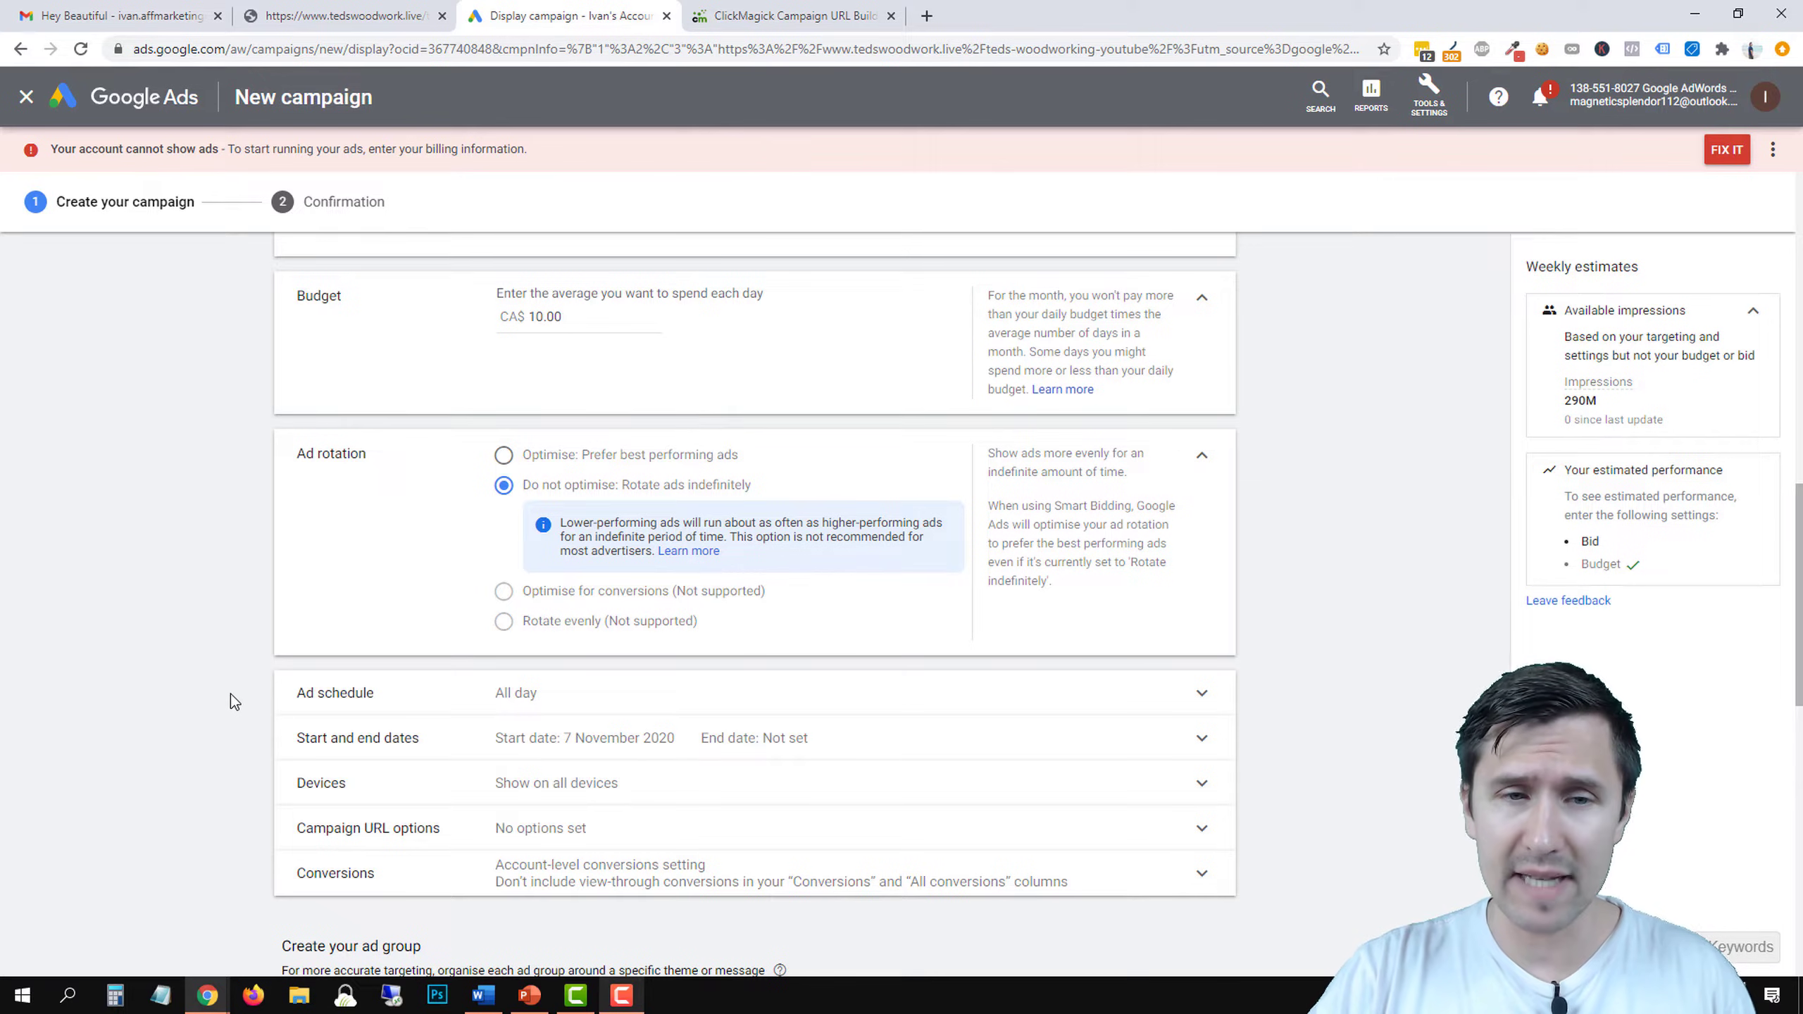
Examine the ad group's People targeting section, and switch to Gmail to view the sponsored ads listed in the inbox.
{"action": "scroll", "coordinate": [238, 675], "scroll_direction": "down", "scroll_amount": 4}
{"action": "scroll", "coordinate": [164, 497], "scroll_direction": "down", "scroll_amount": 4}
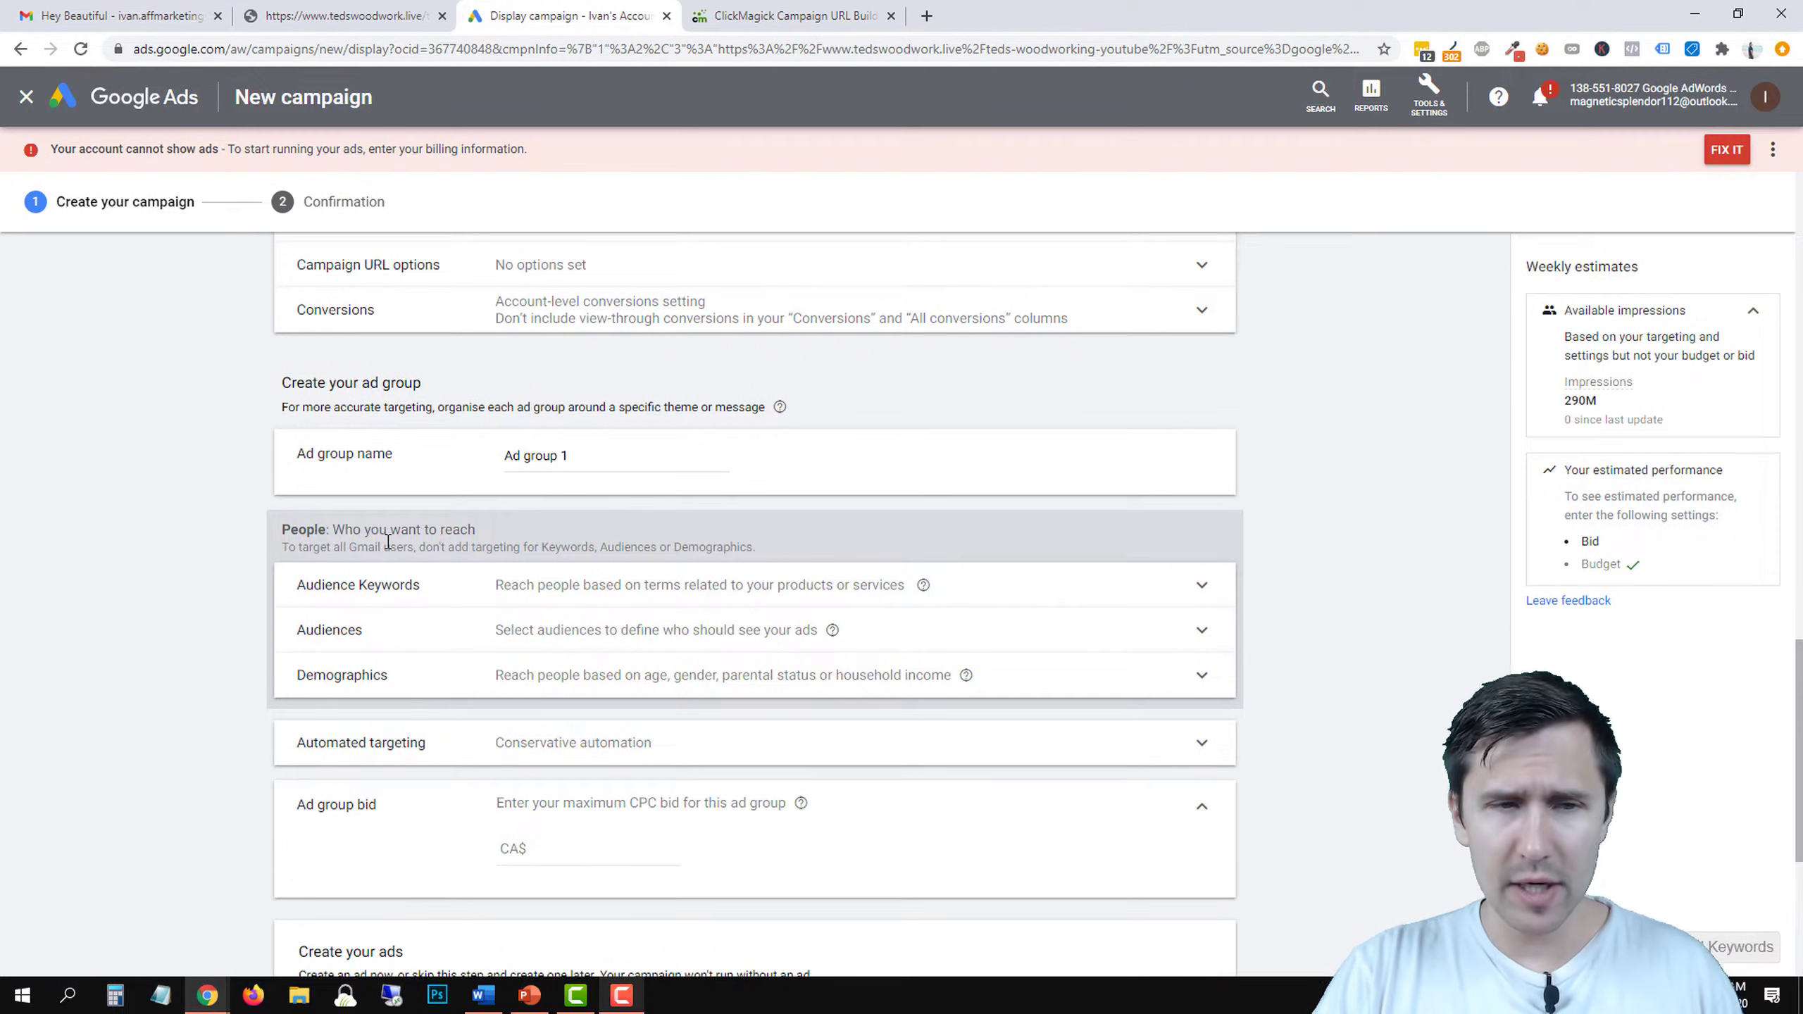
{"action": "left_click_drag", "start_coordinate": [277, 536], "coordinate": [332, 535]}
{"action": "left_click", "coordinate": [332, 535]}
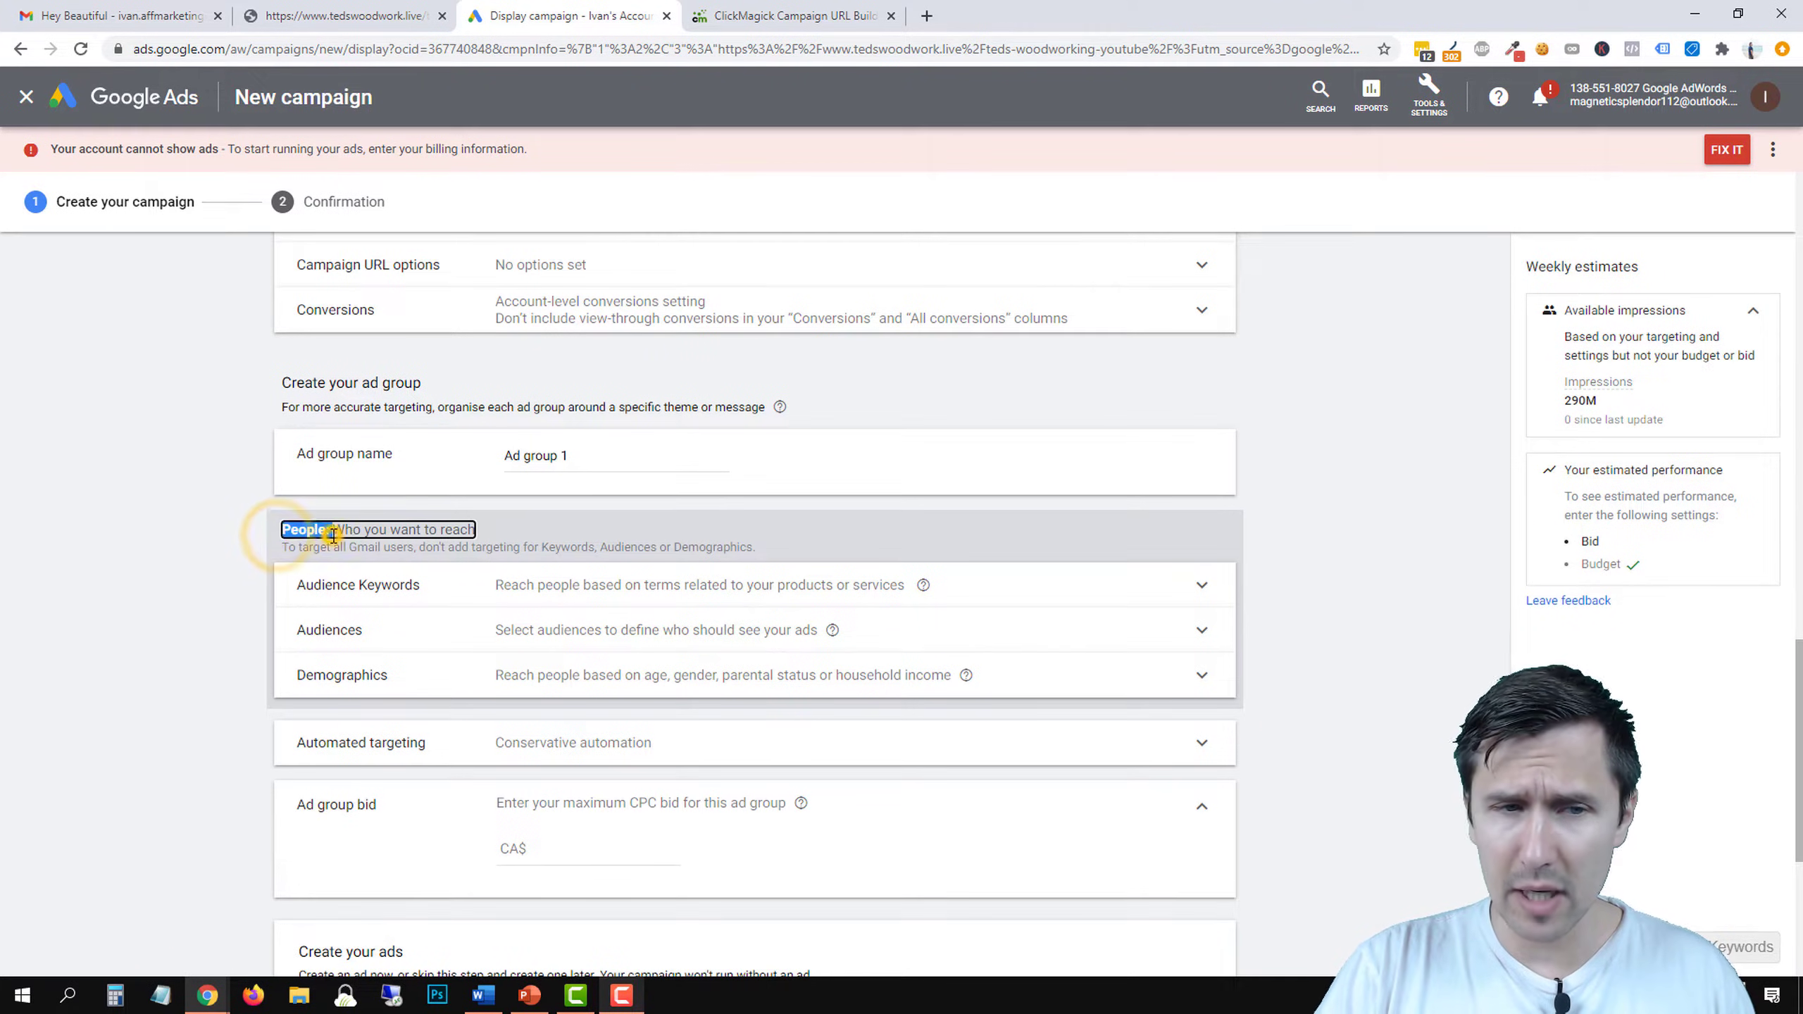
{"action": "left_click", "coordinate": [132, 541]}
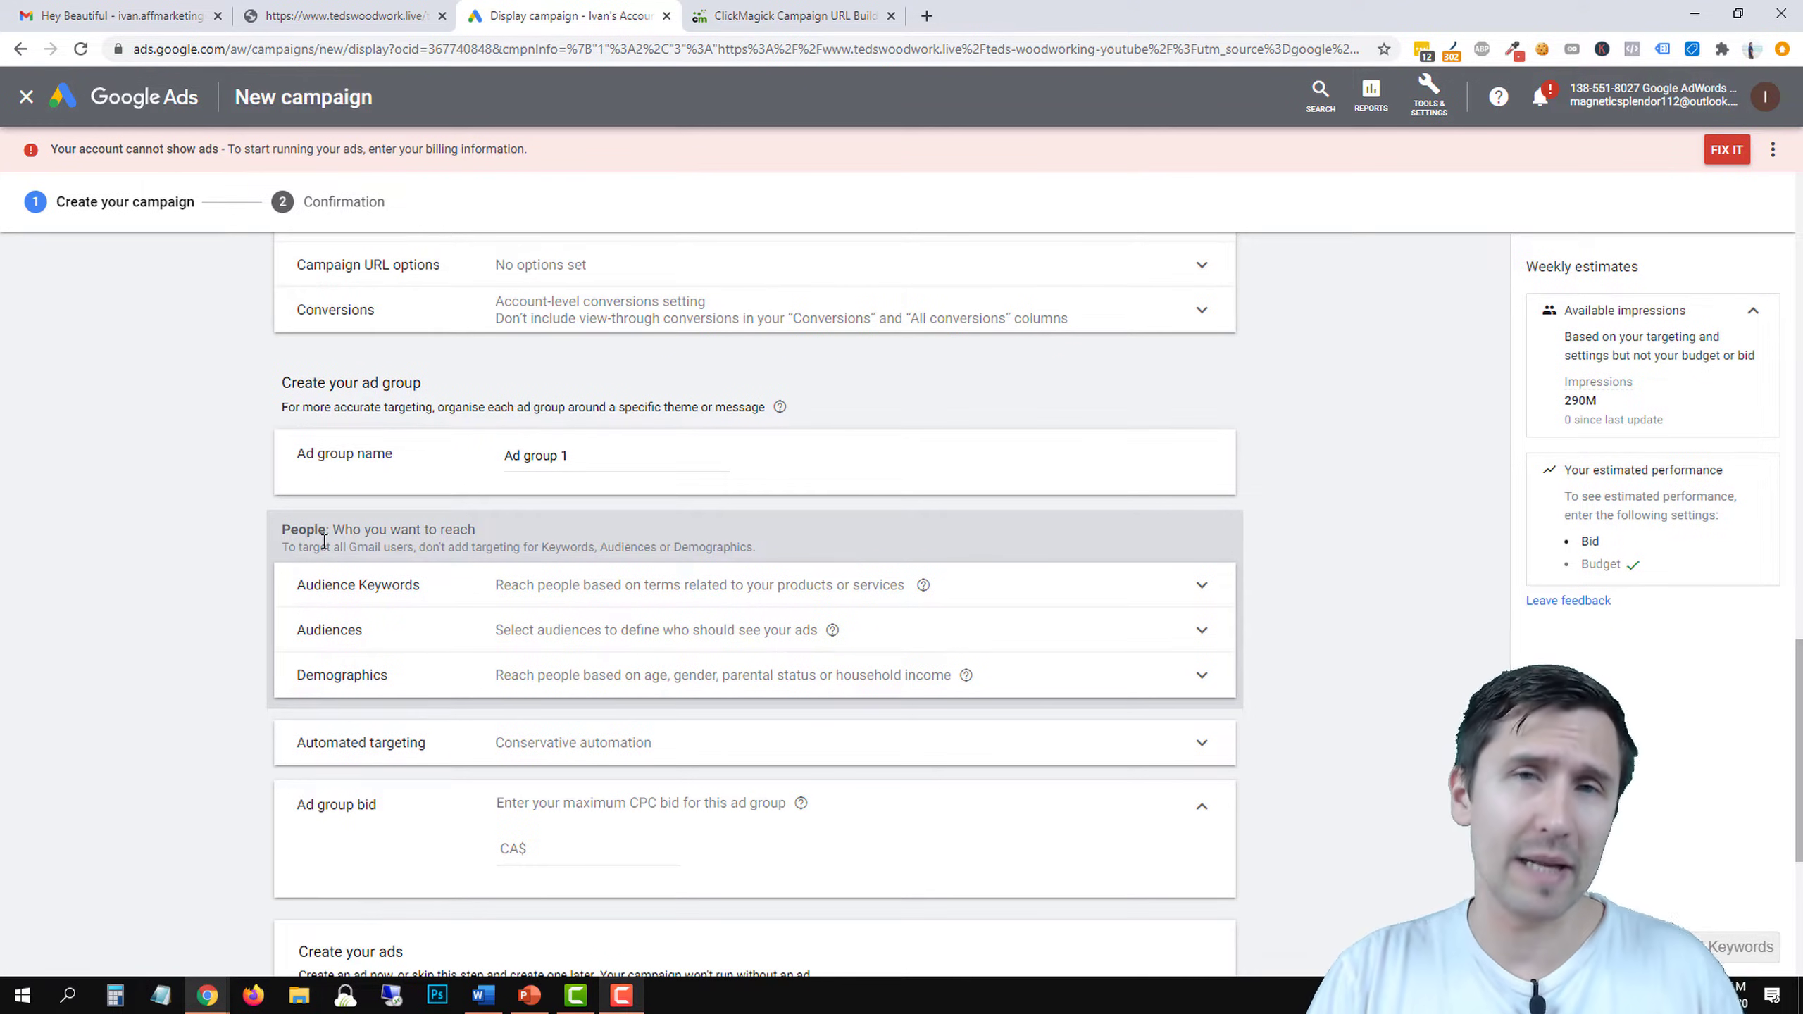
{"action": "left_click", "coordinate": [226, 15]}
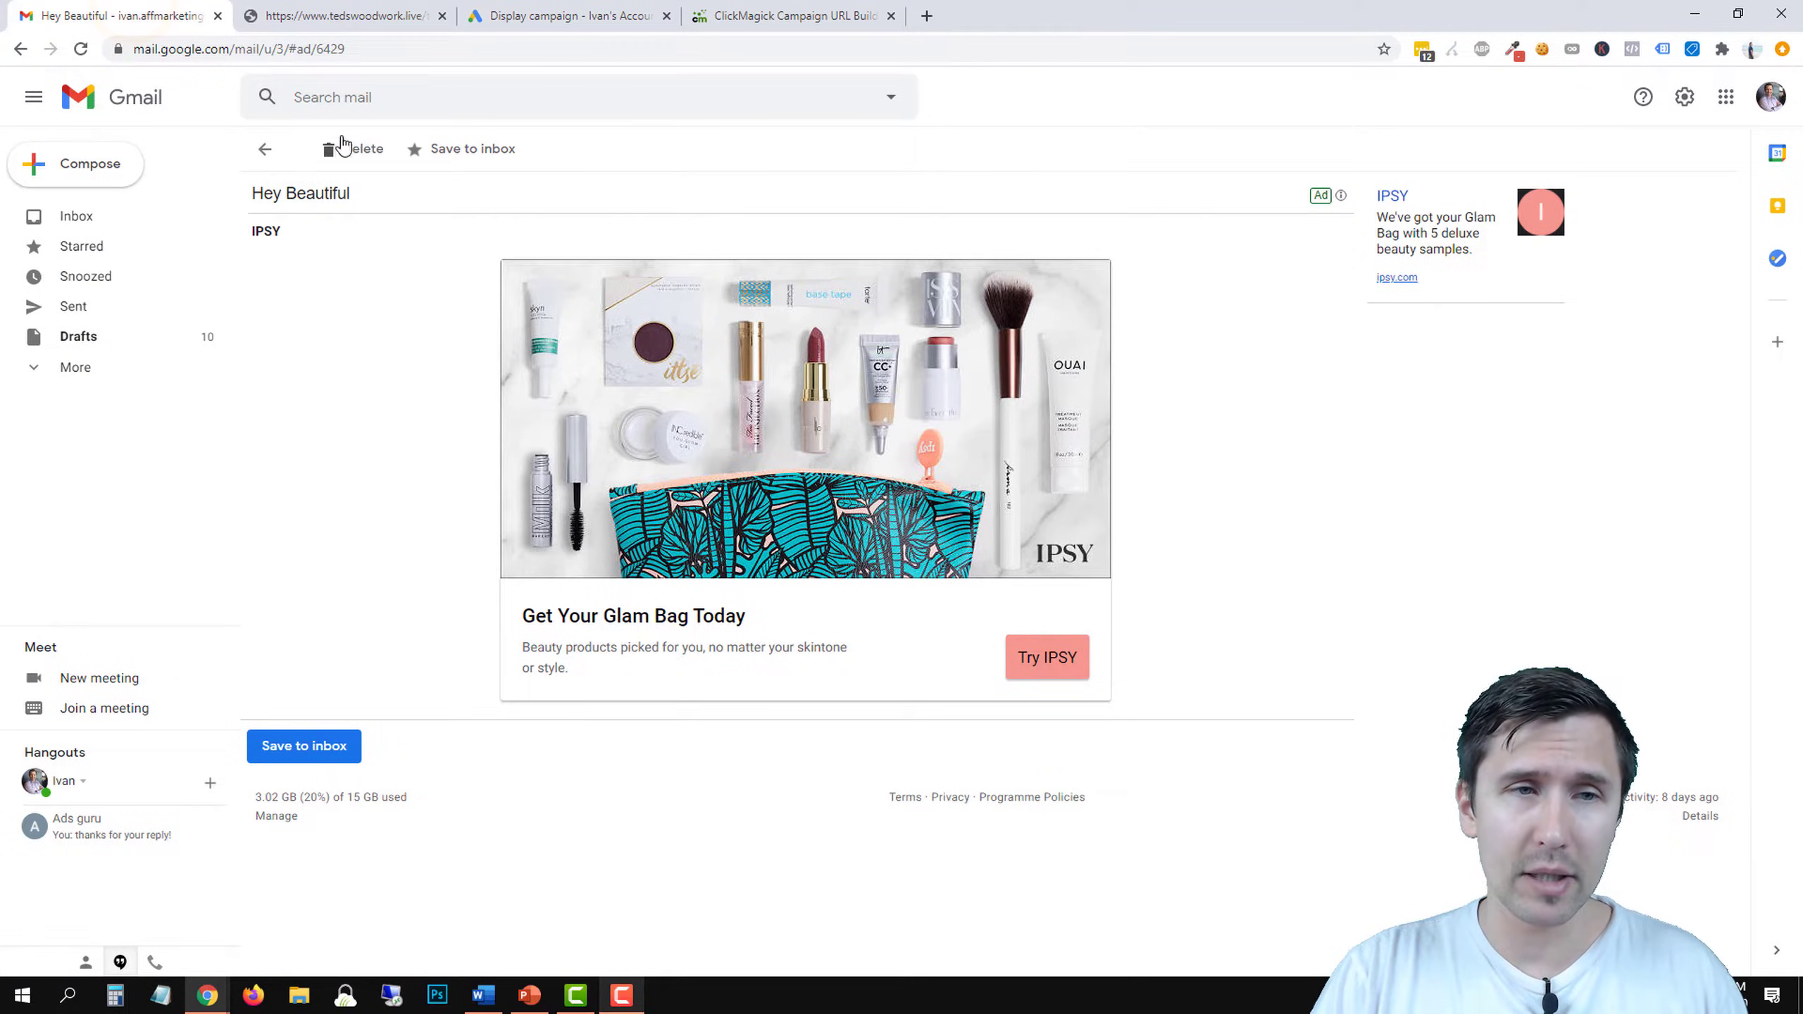
{"action": "left_click", "coordinate": [263, 151]}
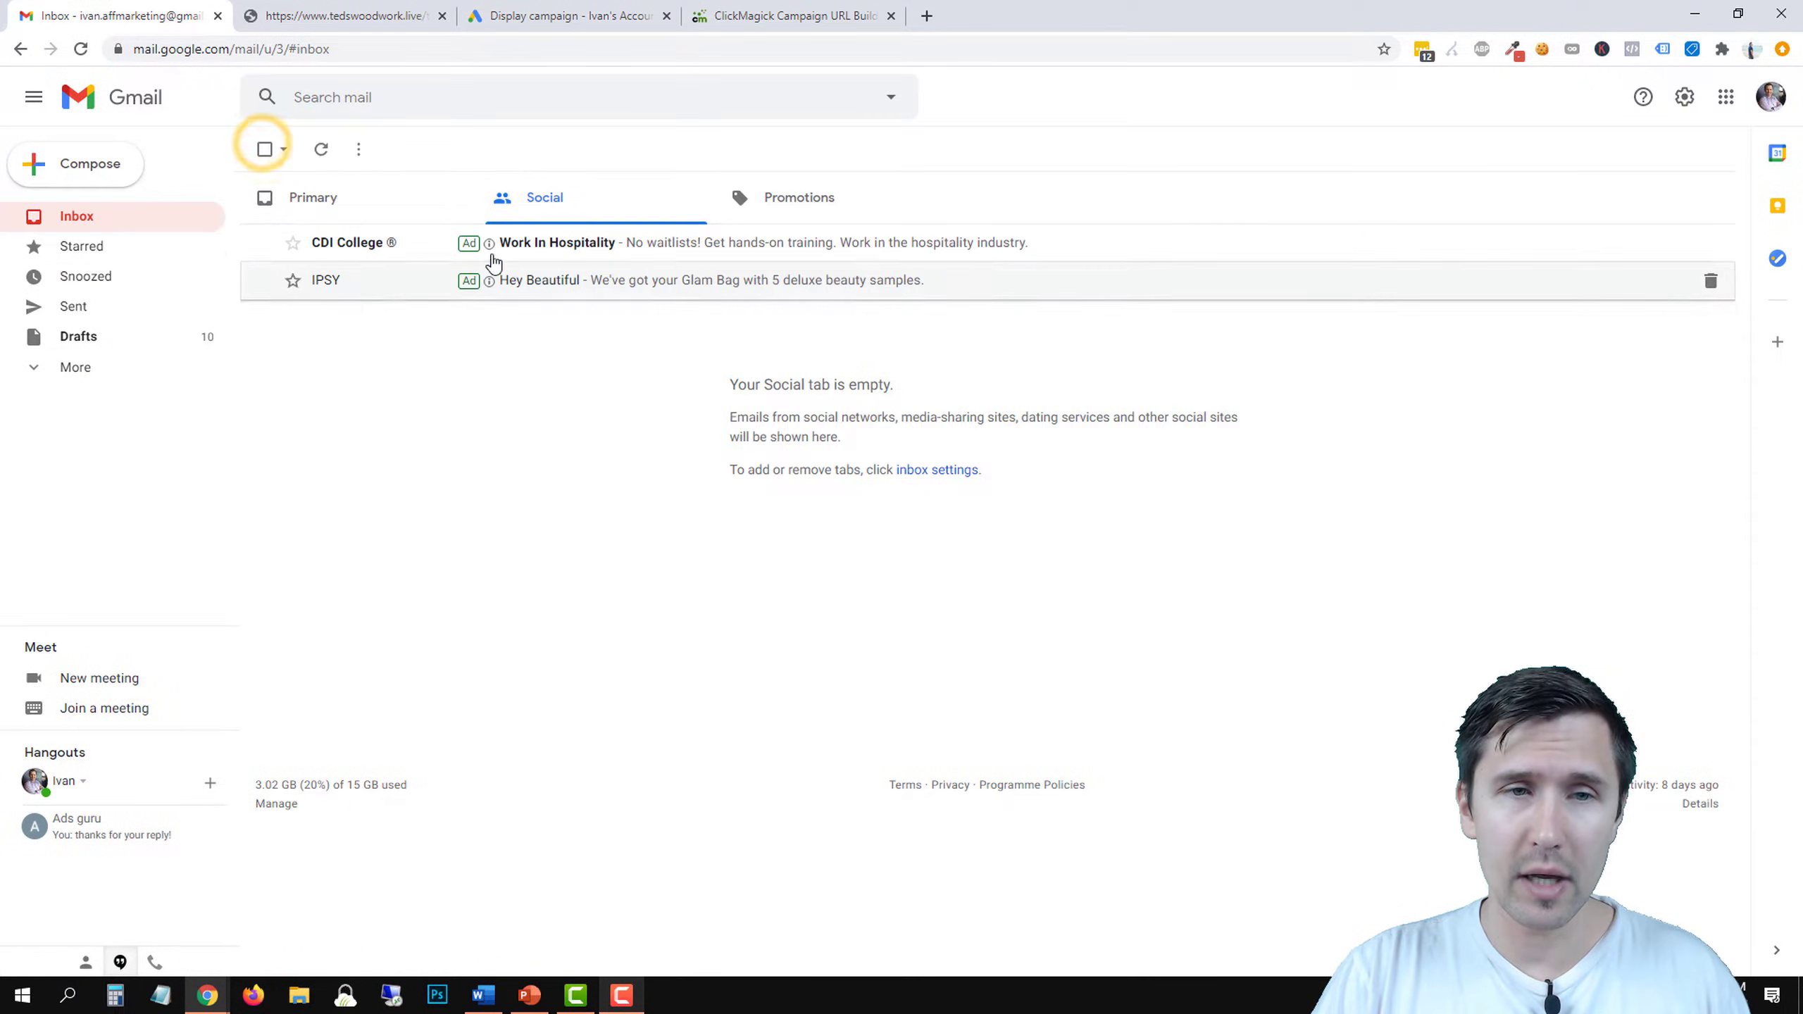
Back in Google Ads, add the nine most relevant keyword ideas, from wood working plans through wooden projects, to the ad group's audience keywords.
{"action": "left_click", "coordinate": [559, 16]}
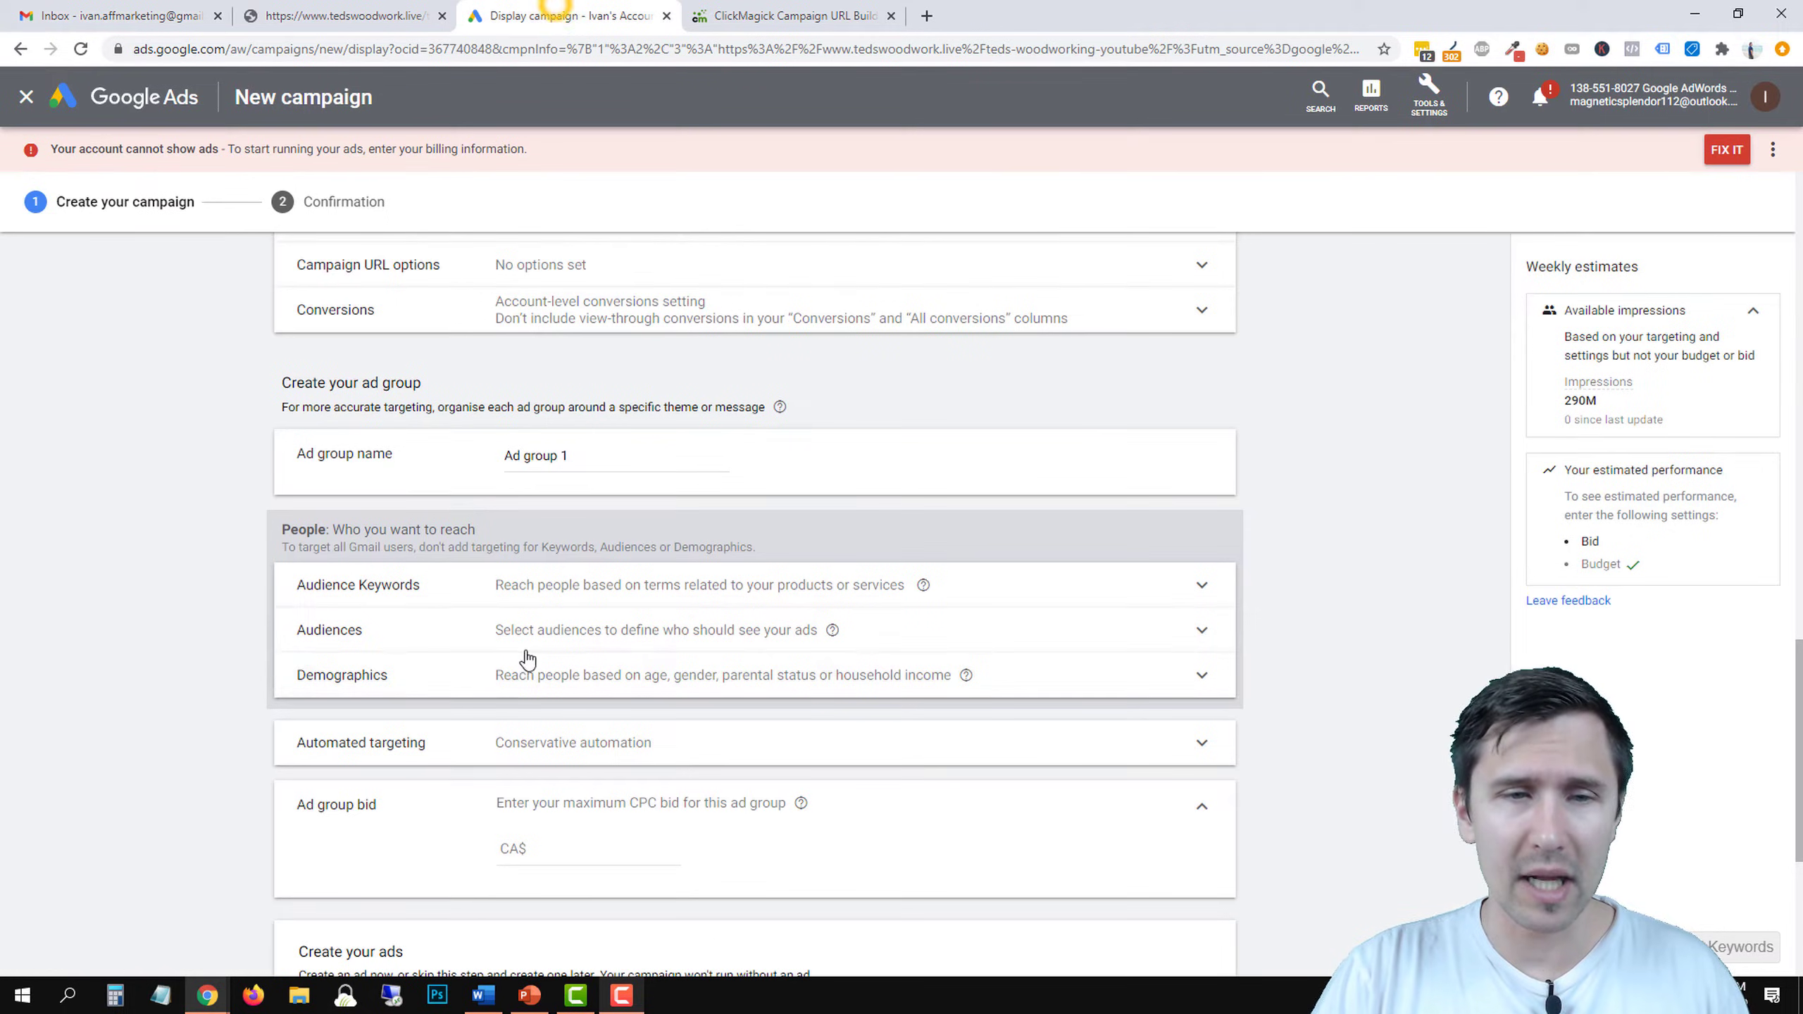
{"action": "left_click", "coordinate": [426, 589]}
{"action": "scroll", "coordinate": [482, 615], "scroll_direction": "down", "scroll_amount": 4}
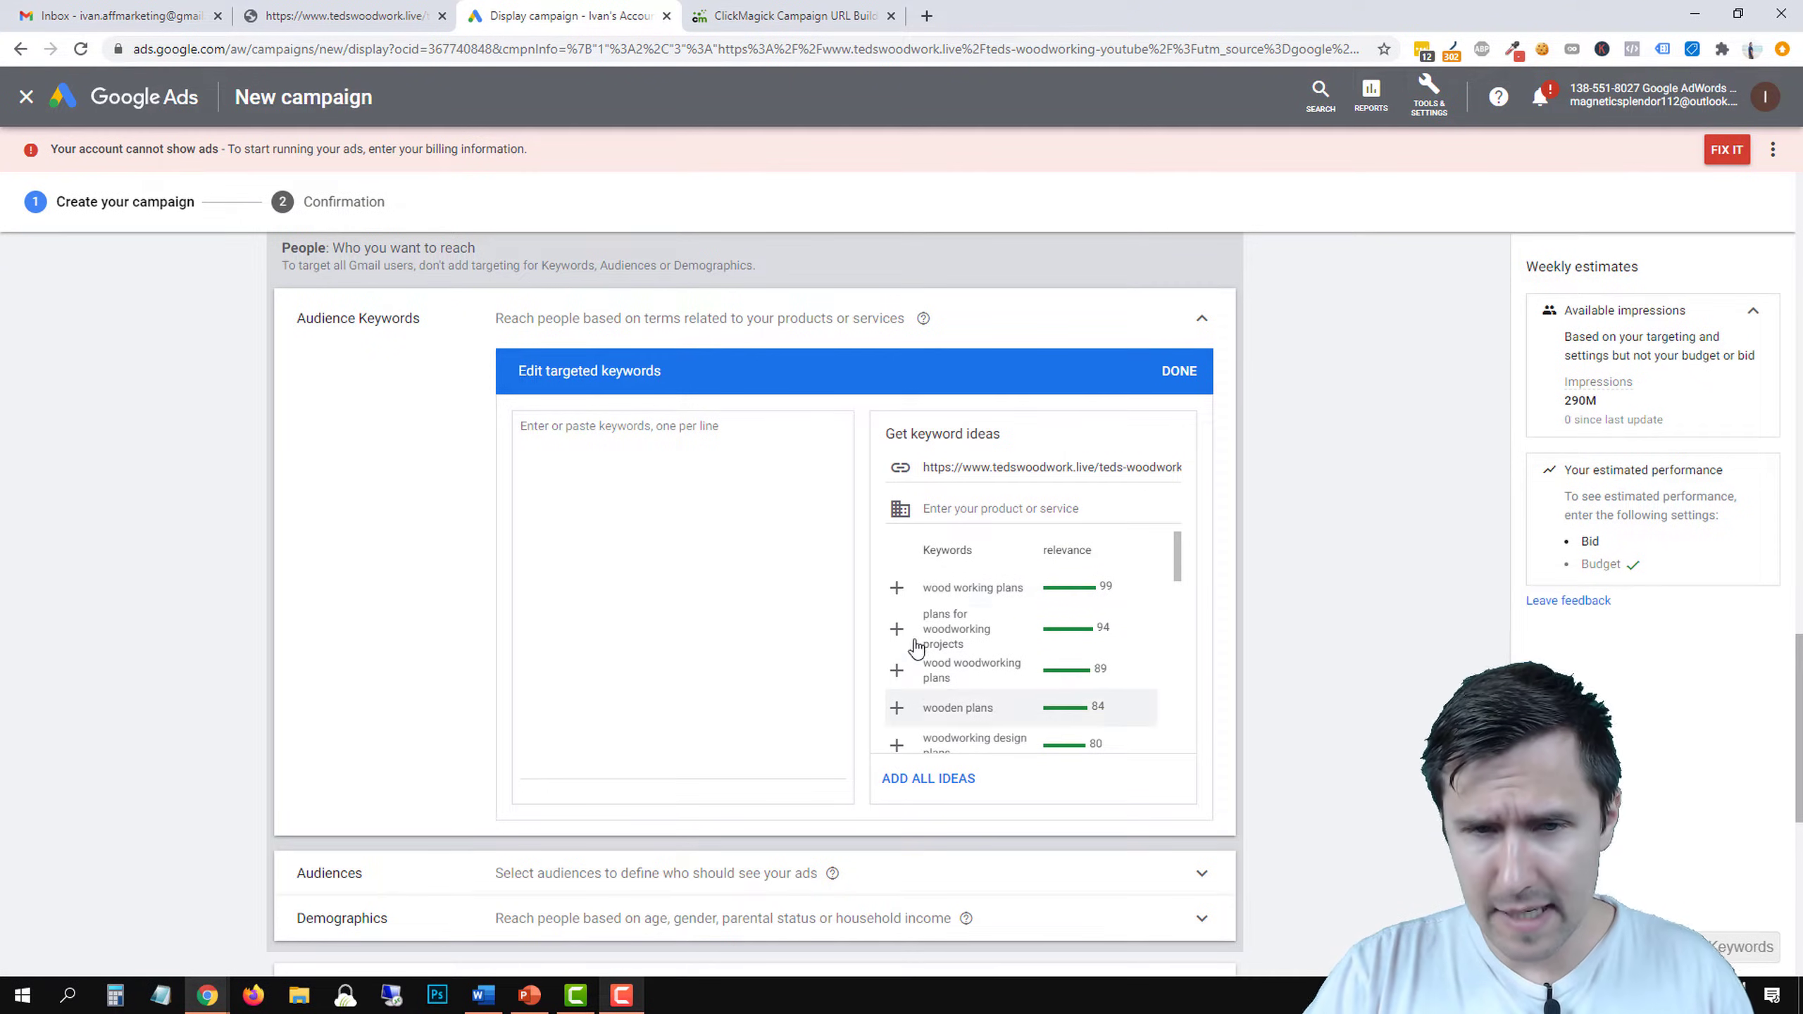
{"action": "left_click", "coordinate": [896, 588]}
{"action": "left_click", "coordinate": [896, 591]}
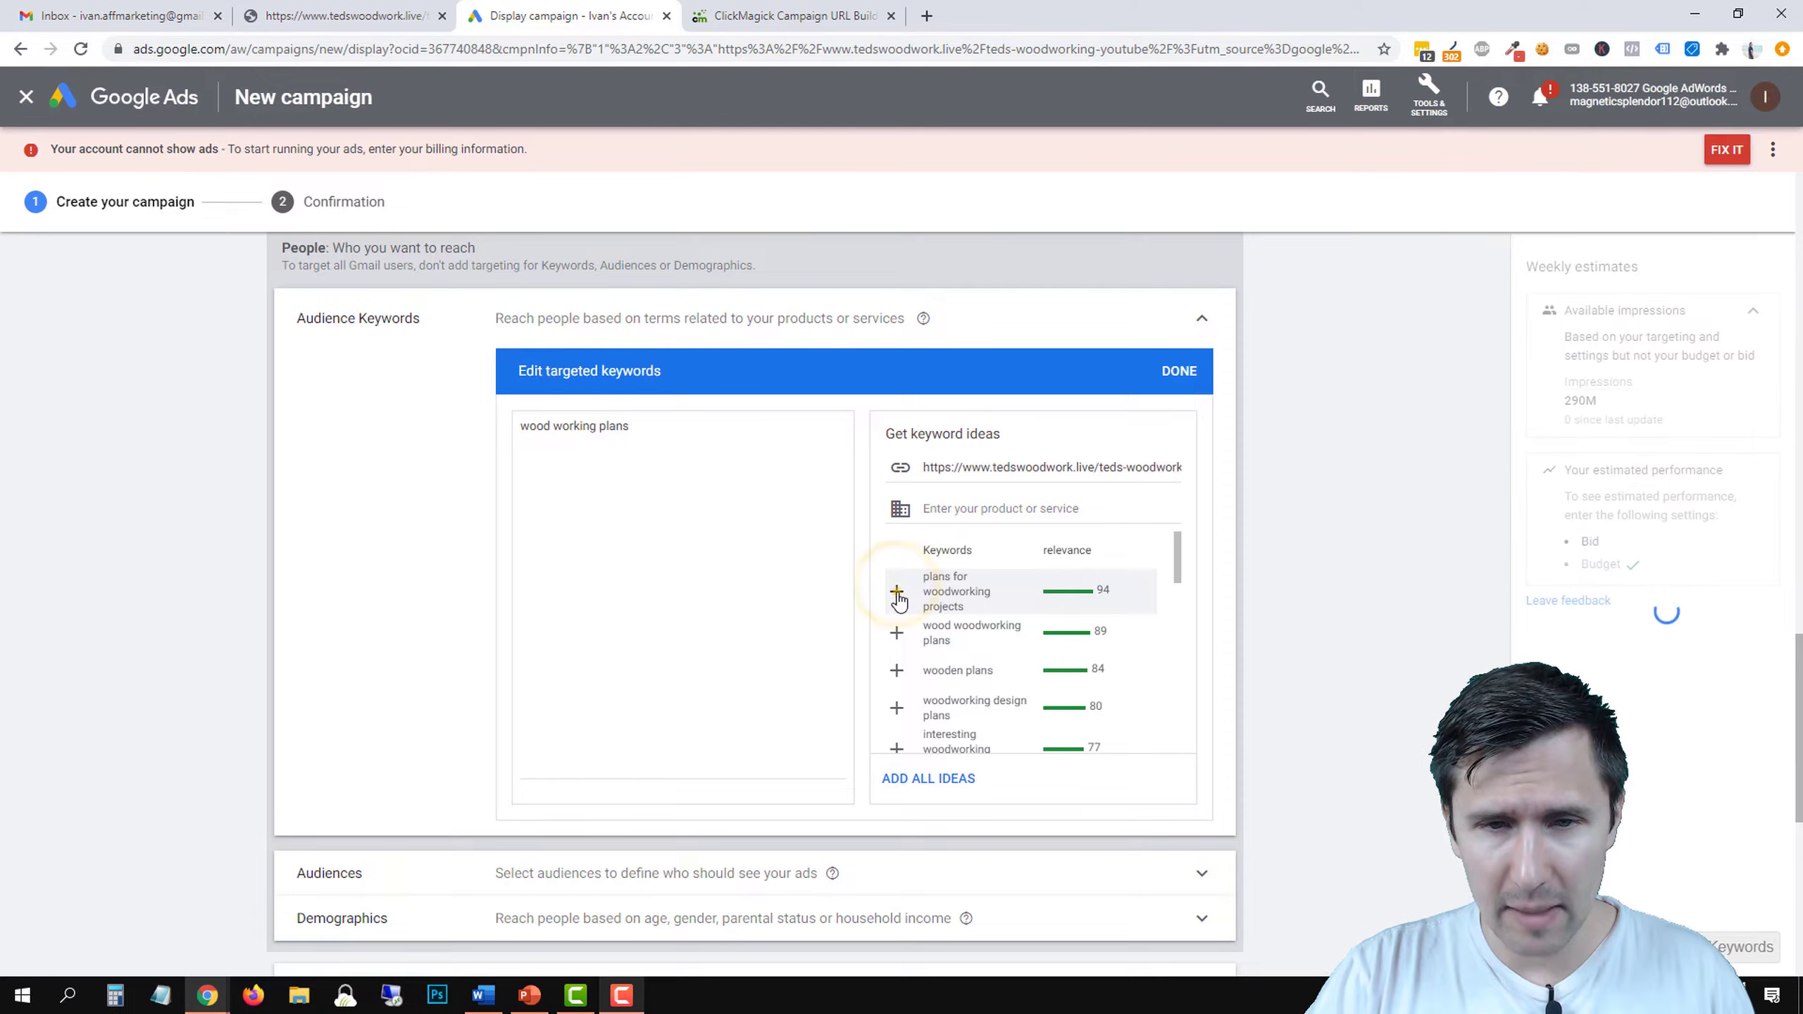
{"action": "left_click", "coordinate": [897, 589]}
{"action": "left_click", "coordinate": [897, 589]}
{"action": "left_click", "coordinate": [896, 589]}
{"action": "left_click", "coordinate": [897, 589]}
{"action": "left_click", "coordinate": [896, 590]}
{"action": "left_click", "coordinate": [896, 590]}
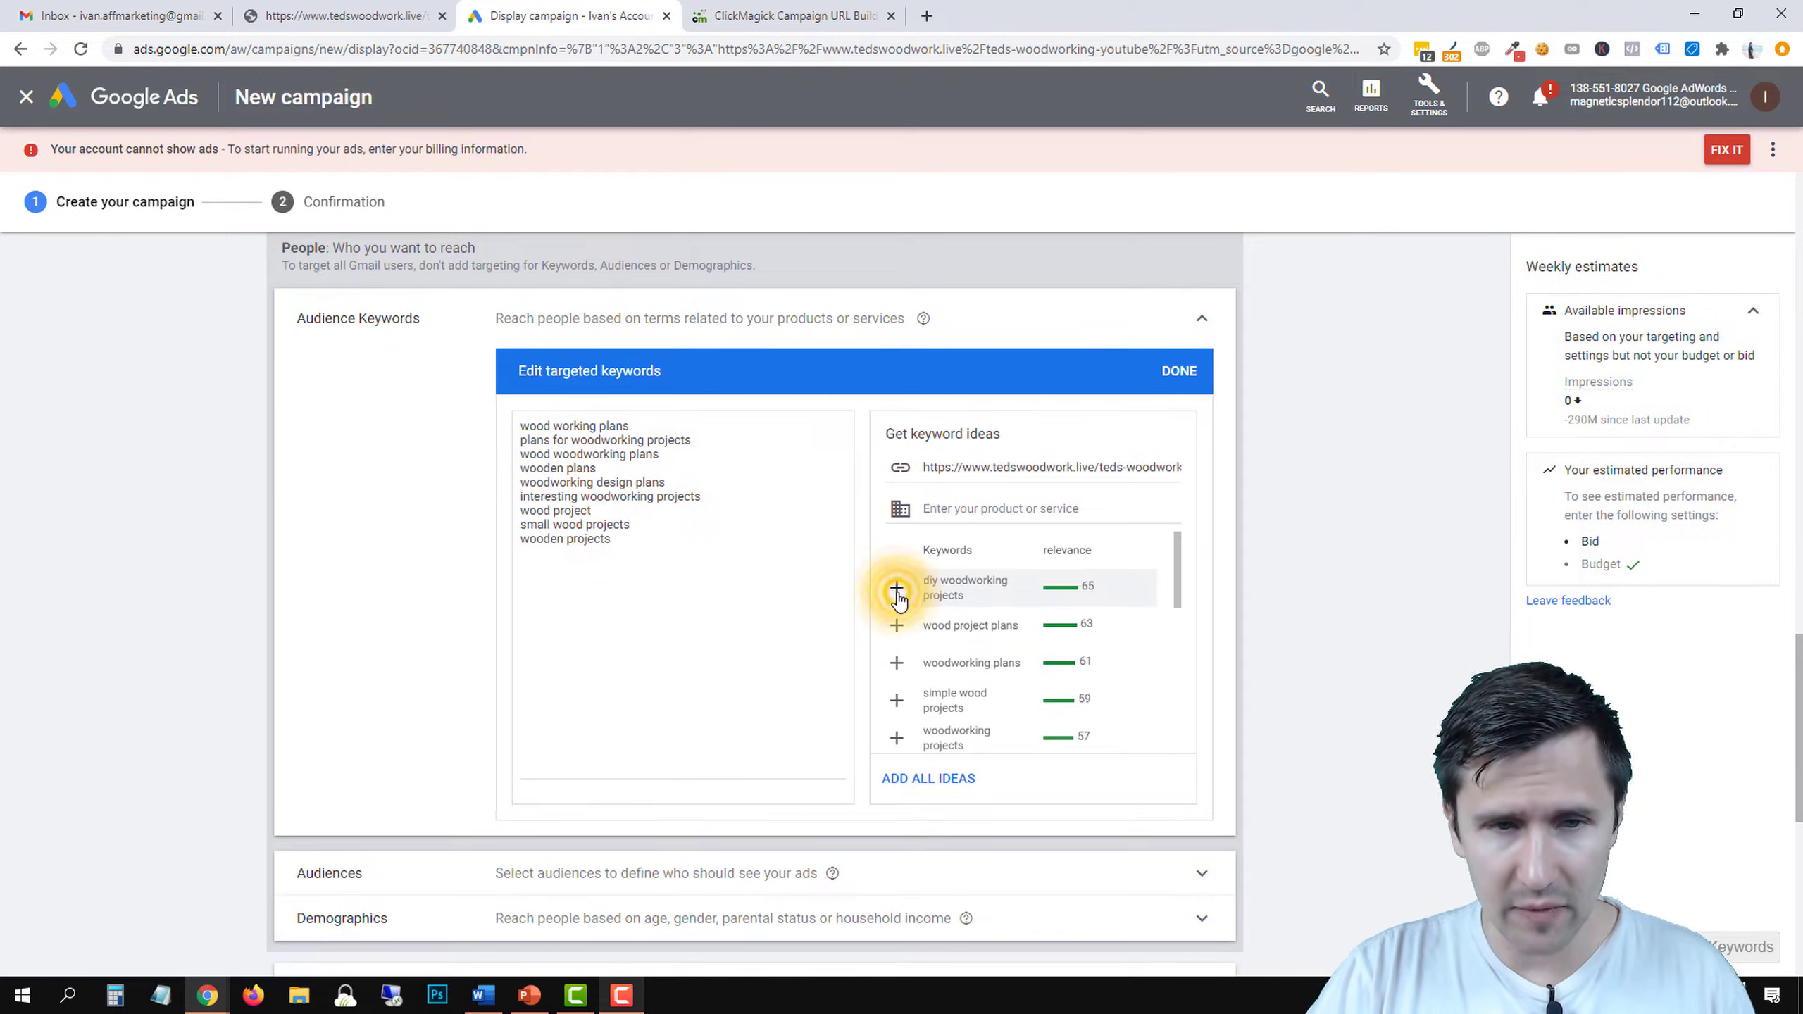
{"action": "left_click", "coordinate": [896, 589]}
{"action": "scroll", "coordinate": [431, 392], "scroll_direction": "up", "scroll_amount": 1}
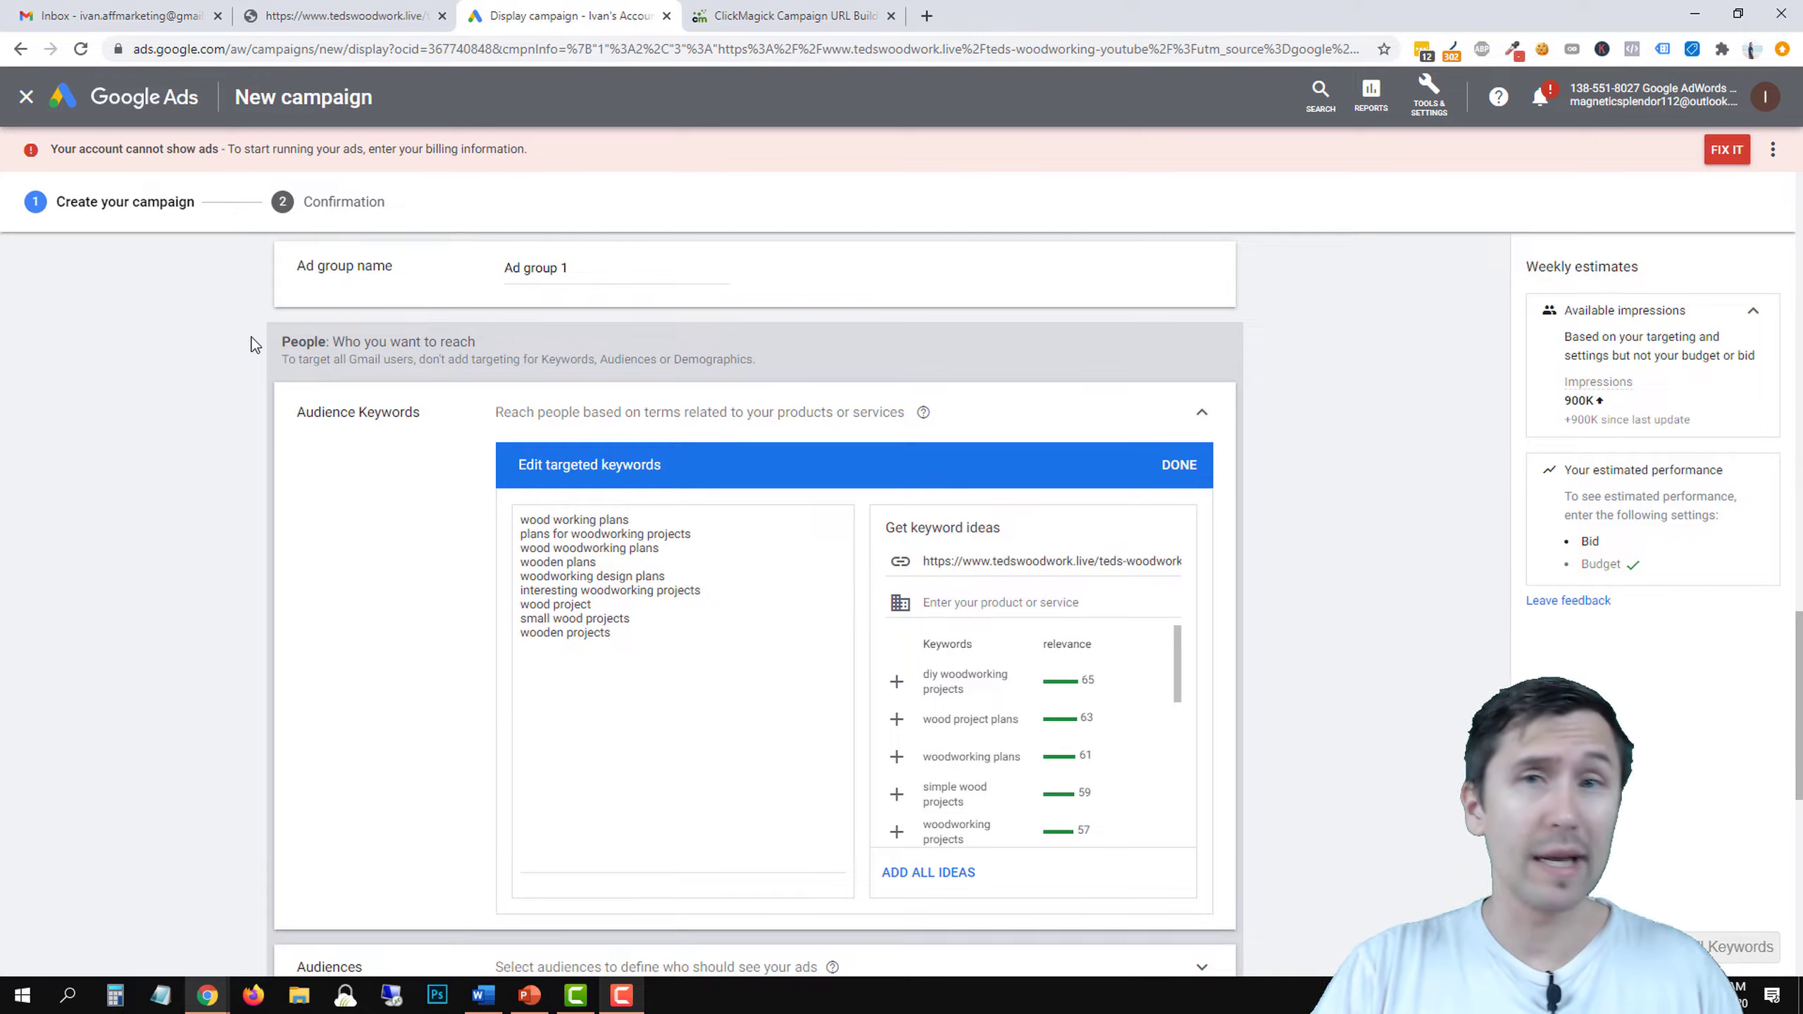
{"action": "left_click", "coordinate": [628, 633]}
{"action": "key", "text": "ctrl+a"}
{"action": "left_click", "coordinate": [483, 491]}
{"action": "left_click", "coordinate": [580, 577]}
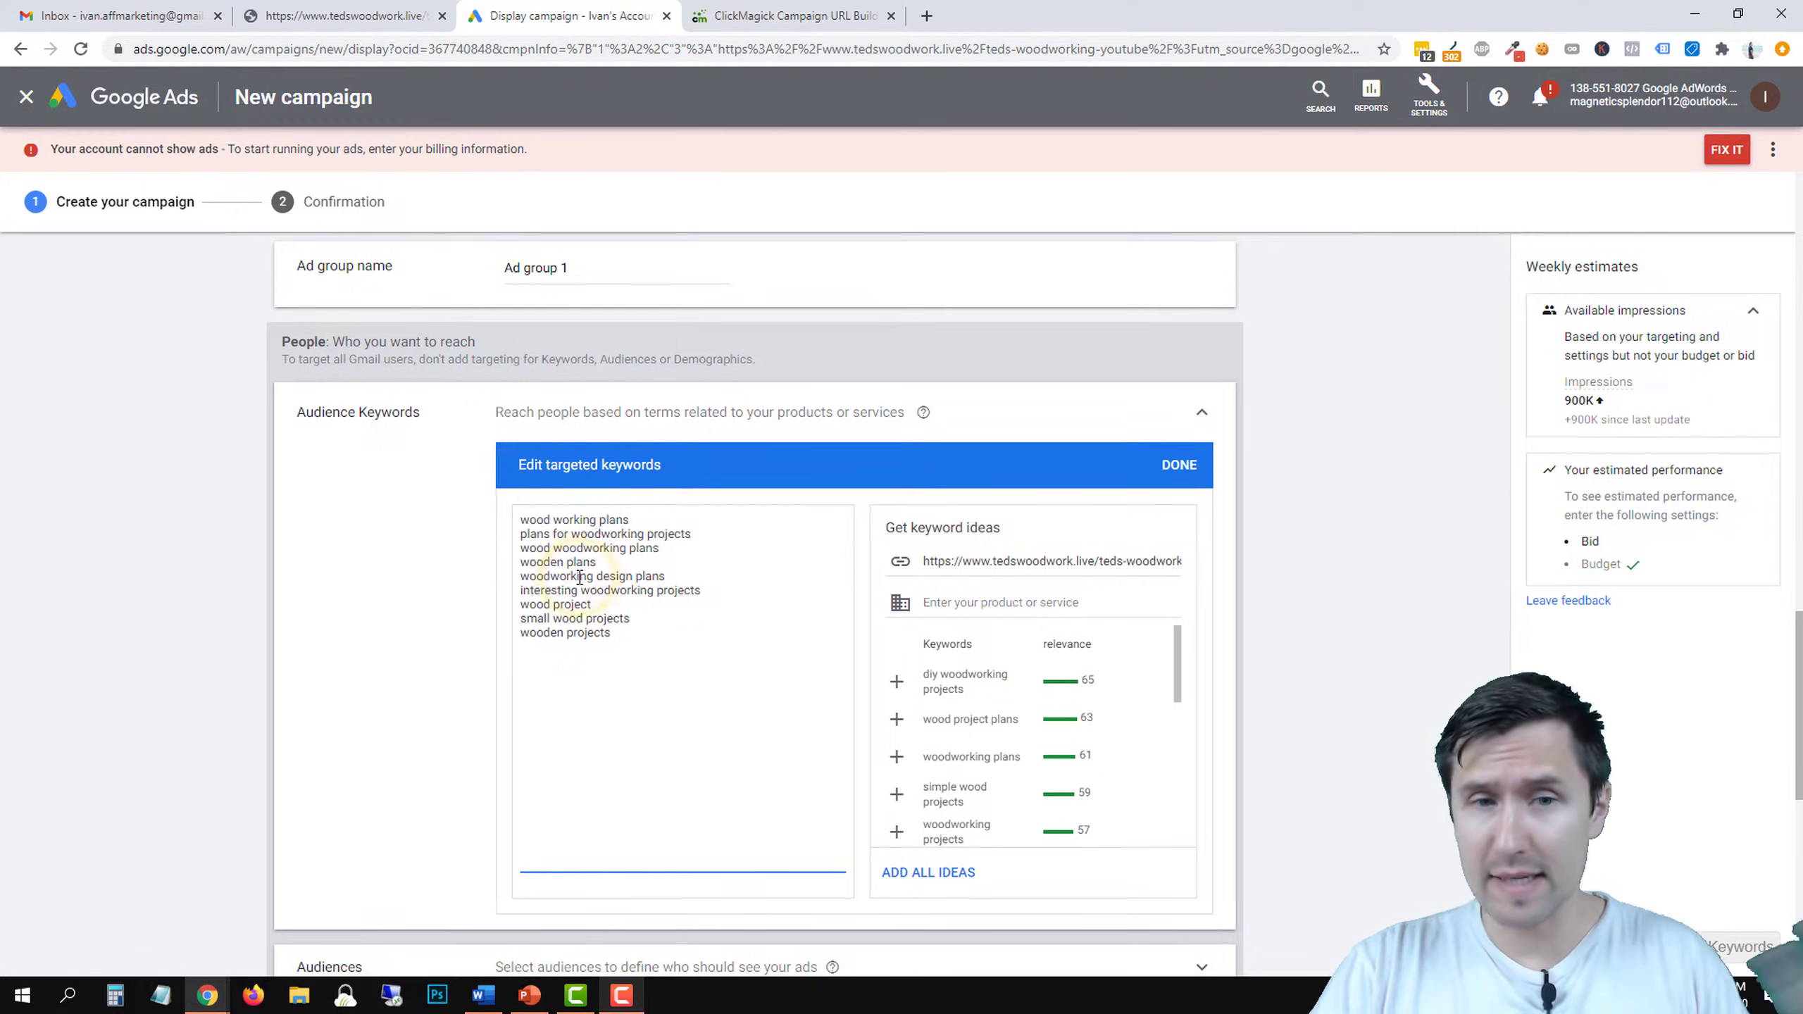
Open the ad group's Audiences targeting and show the audience categories for browsing.
{"action": "scroll", "coordinate": [235, 561], "scroll_direction": "down", "scroll_amount": 3}
{"action": "scroll", "coordinate": [531, 572], "scroll_direction": "up", "scroll_amount": 2}
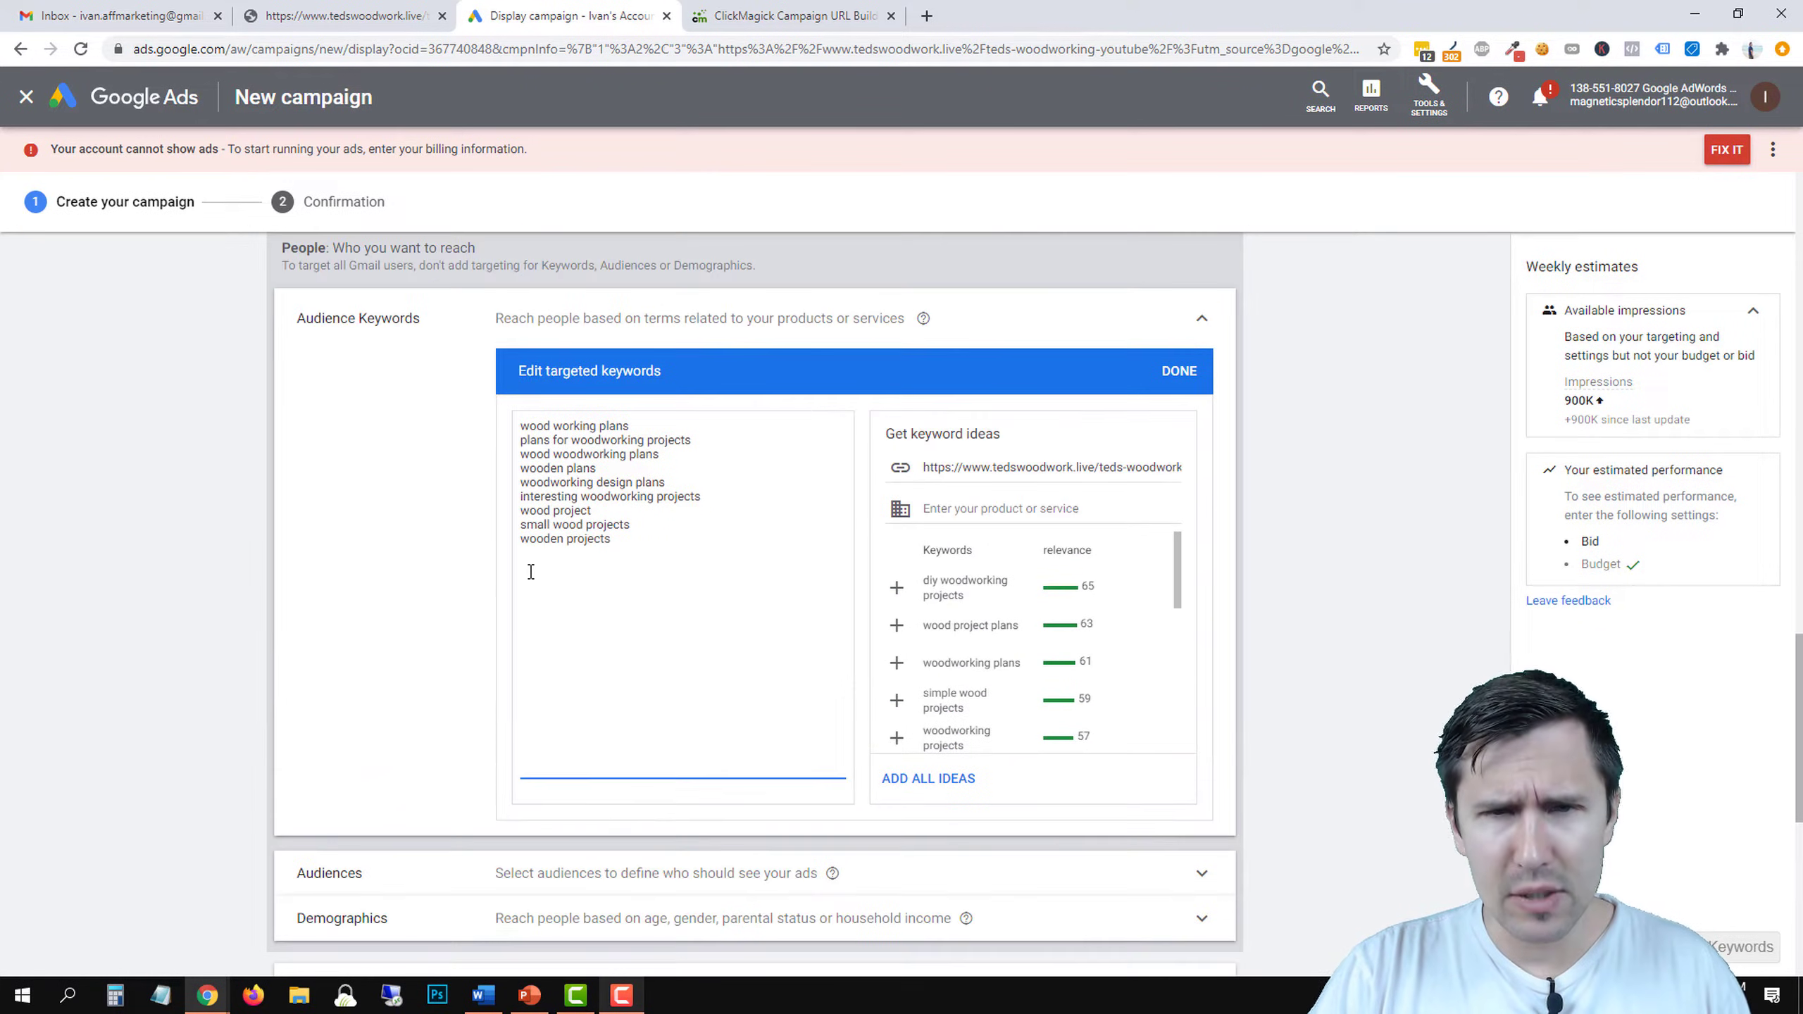
{"action": "scroll", "coordinate": [397, 575], "scroll_direction": "down", "scroll_amount": 2}
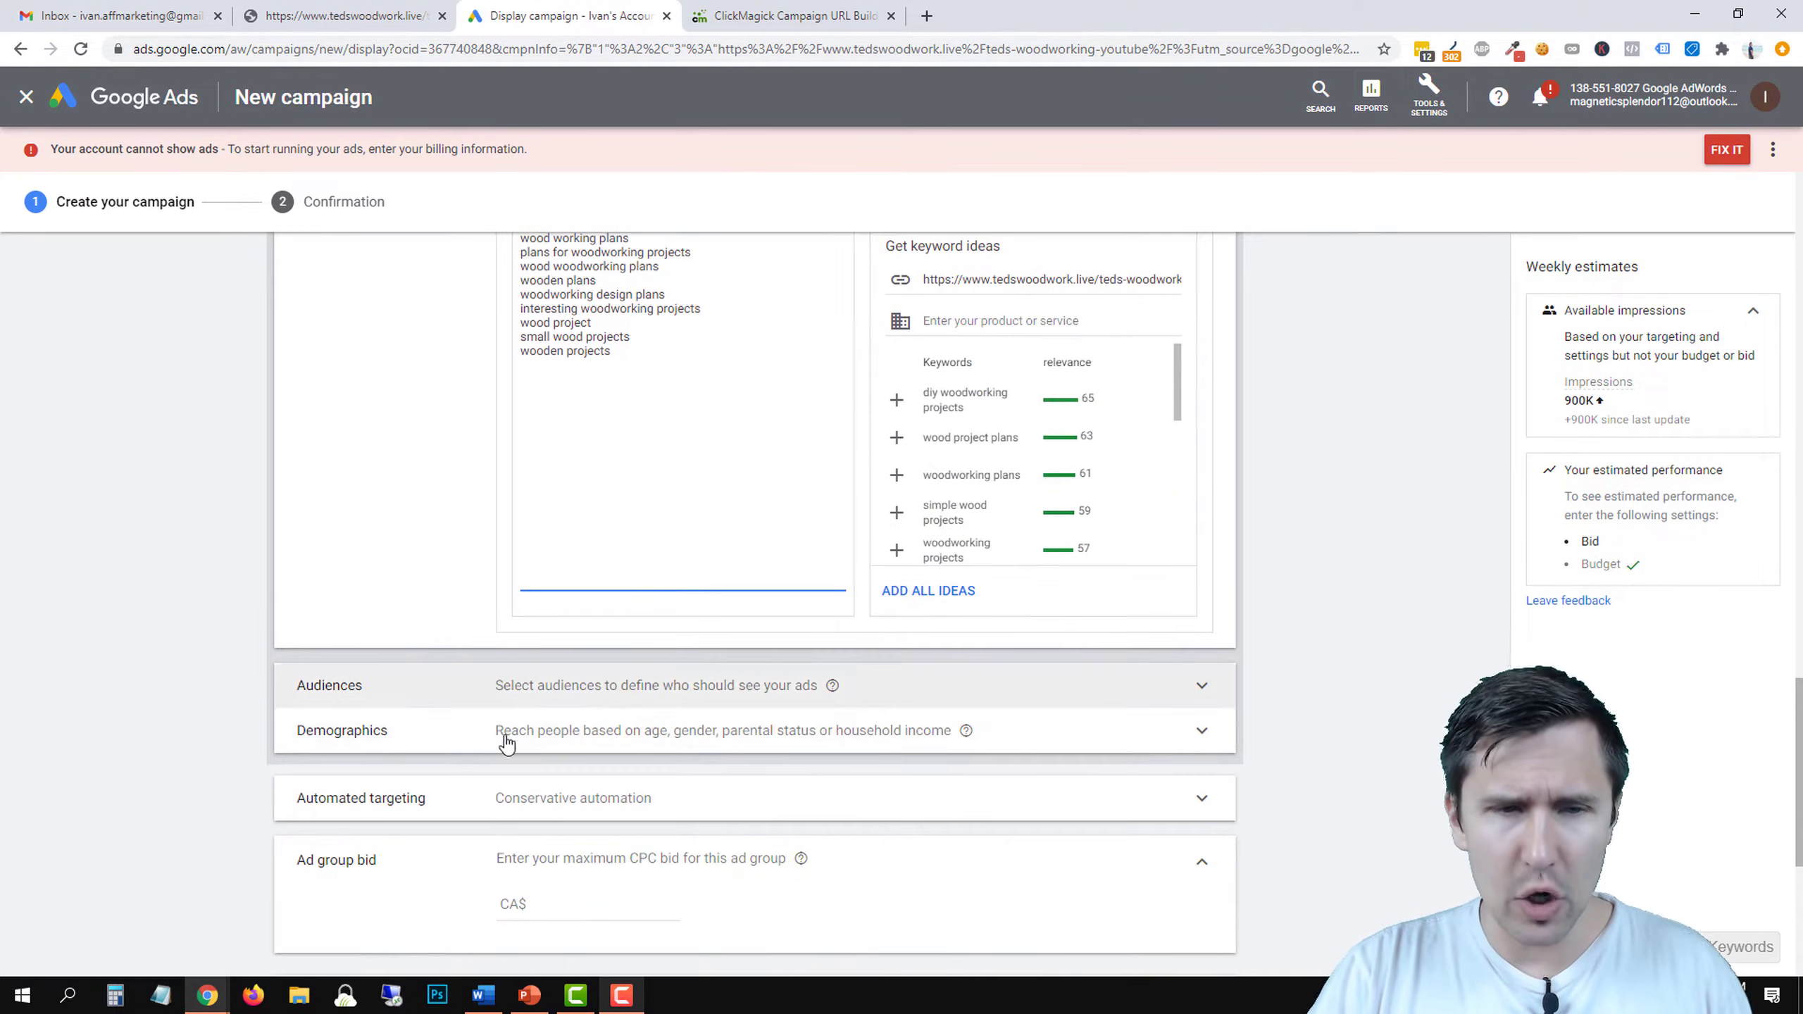
{"action": "left_click", "coordinate": [526, 689]}
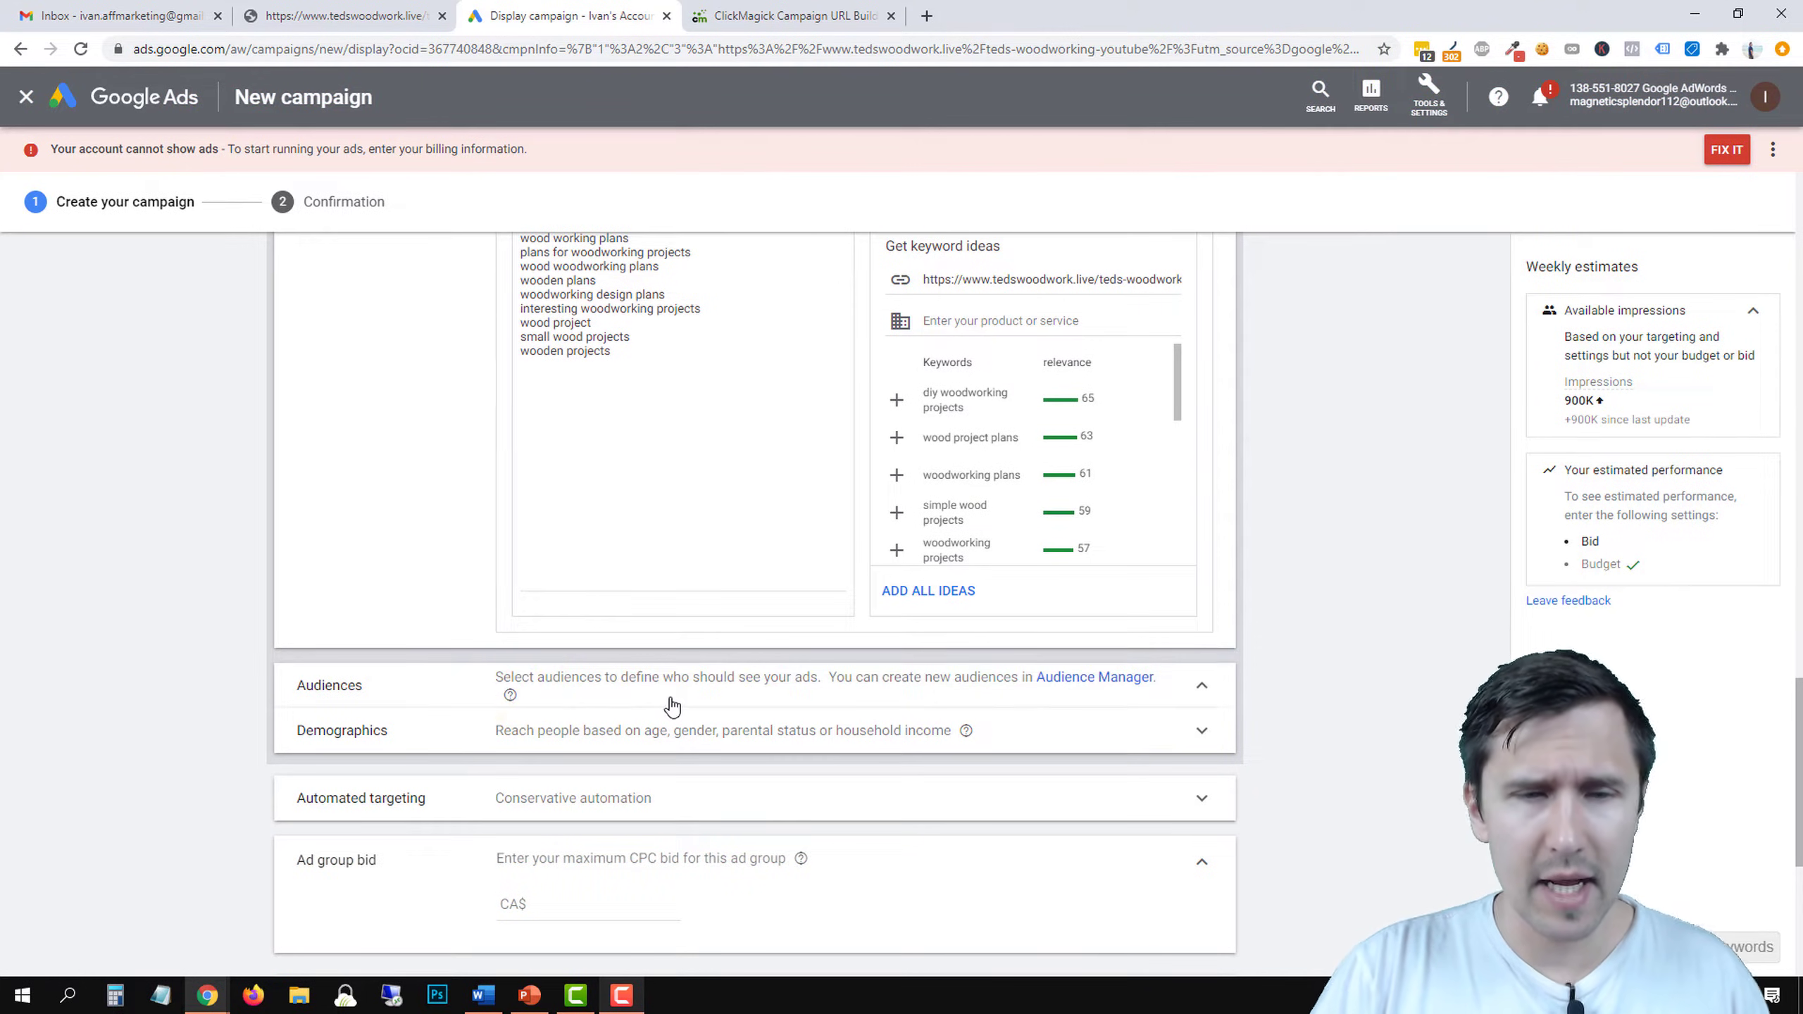
{"action": "scroll", "coordinate": [383, 711], "scroll_direction": "down", "scroll_amount": 2}
{"action": "scroll", "coordinate": [520, 758], "scroll_direction": "down", "scroll_amount": 2}
{"action": "scroll", "coordinate": [284, 640], "scroll_direction": "down", "scroll_amount": 1}
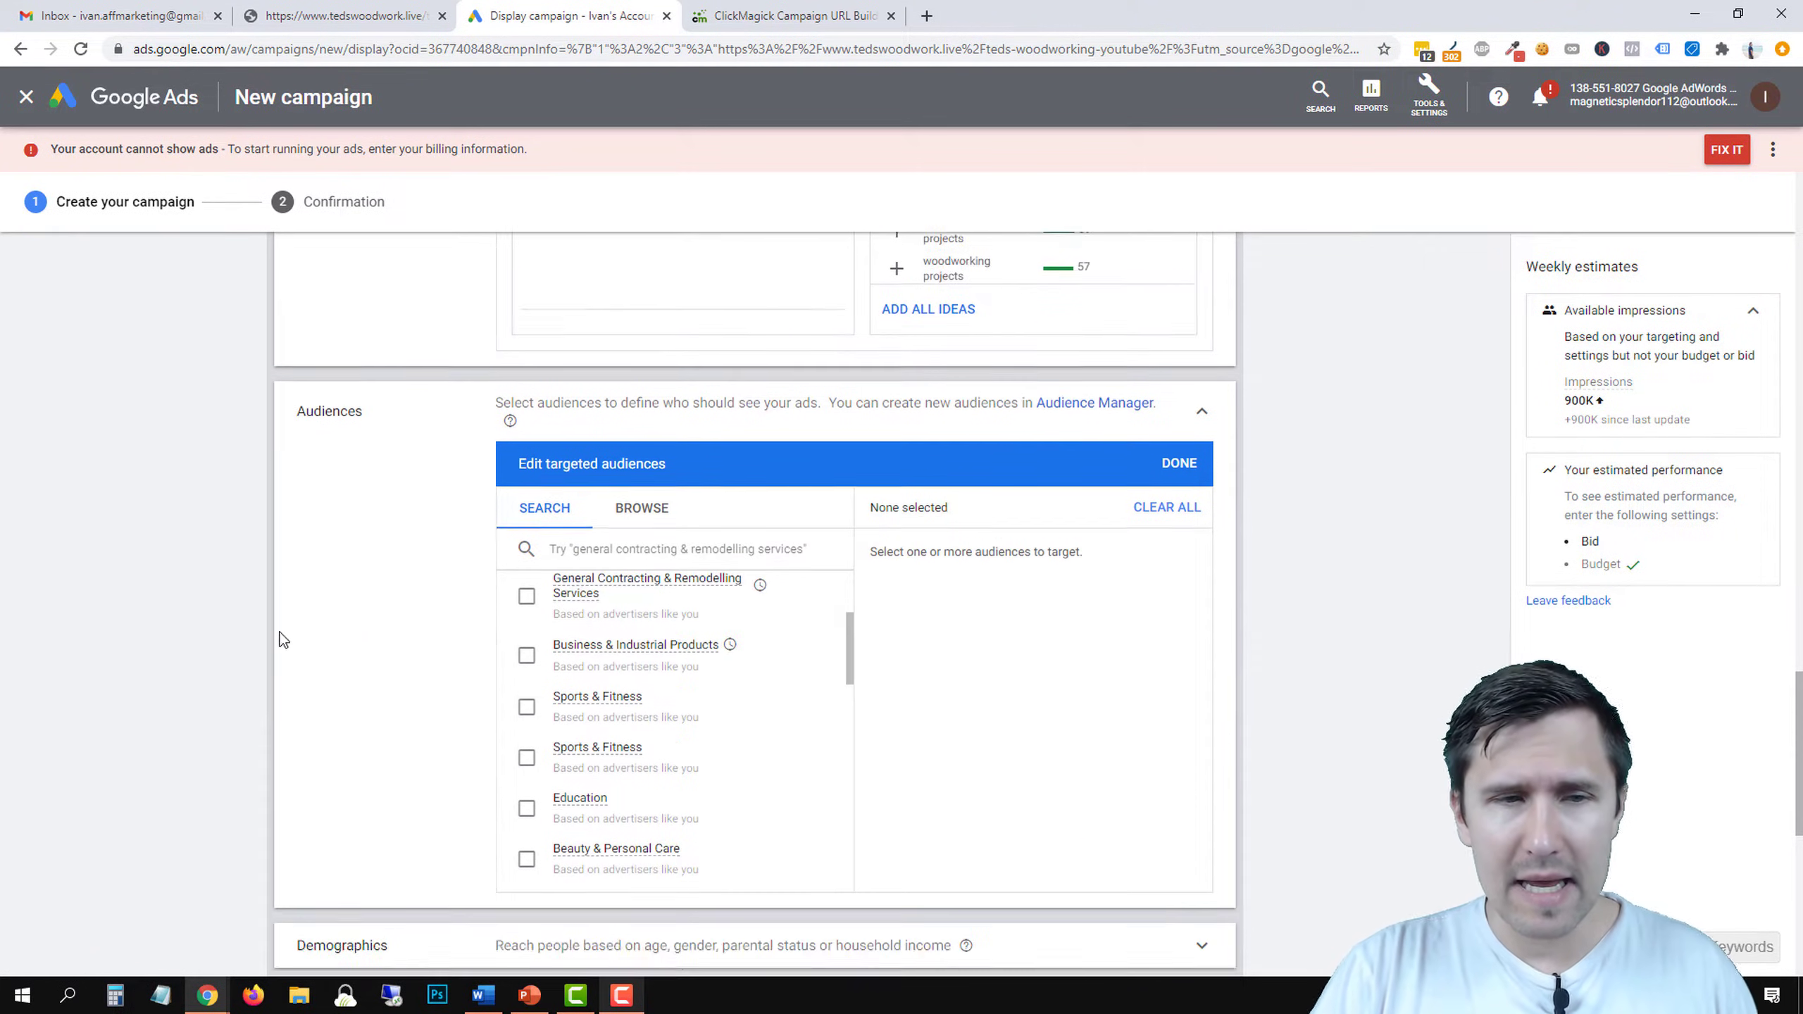
{"action": "scroll", "coordinate": [282, 640], "scroll_direction": "down", "scroll_amount": 1}
{"action": "left_click", "coordinate": [656, 415]}
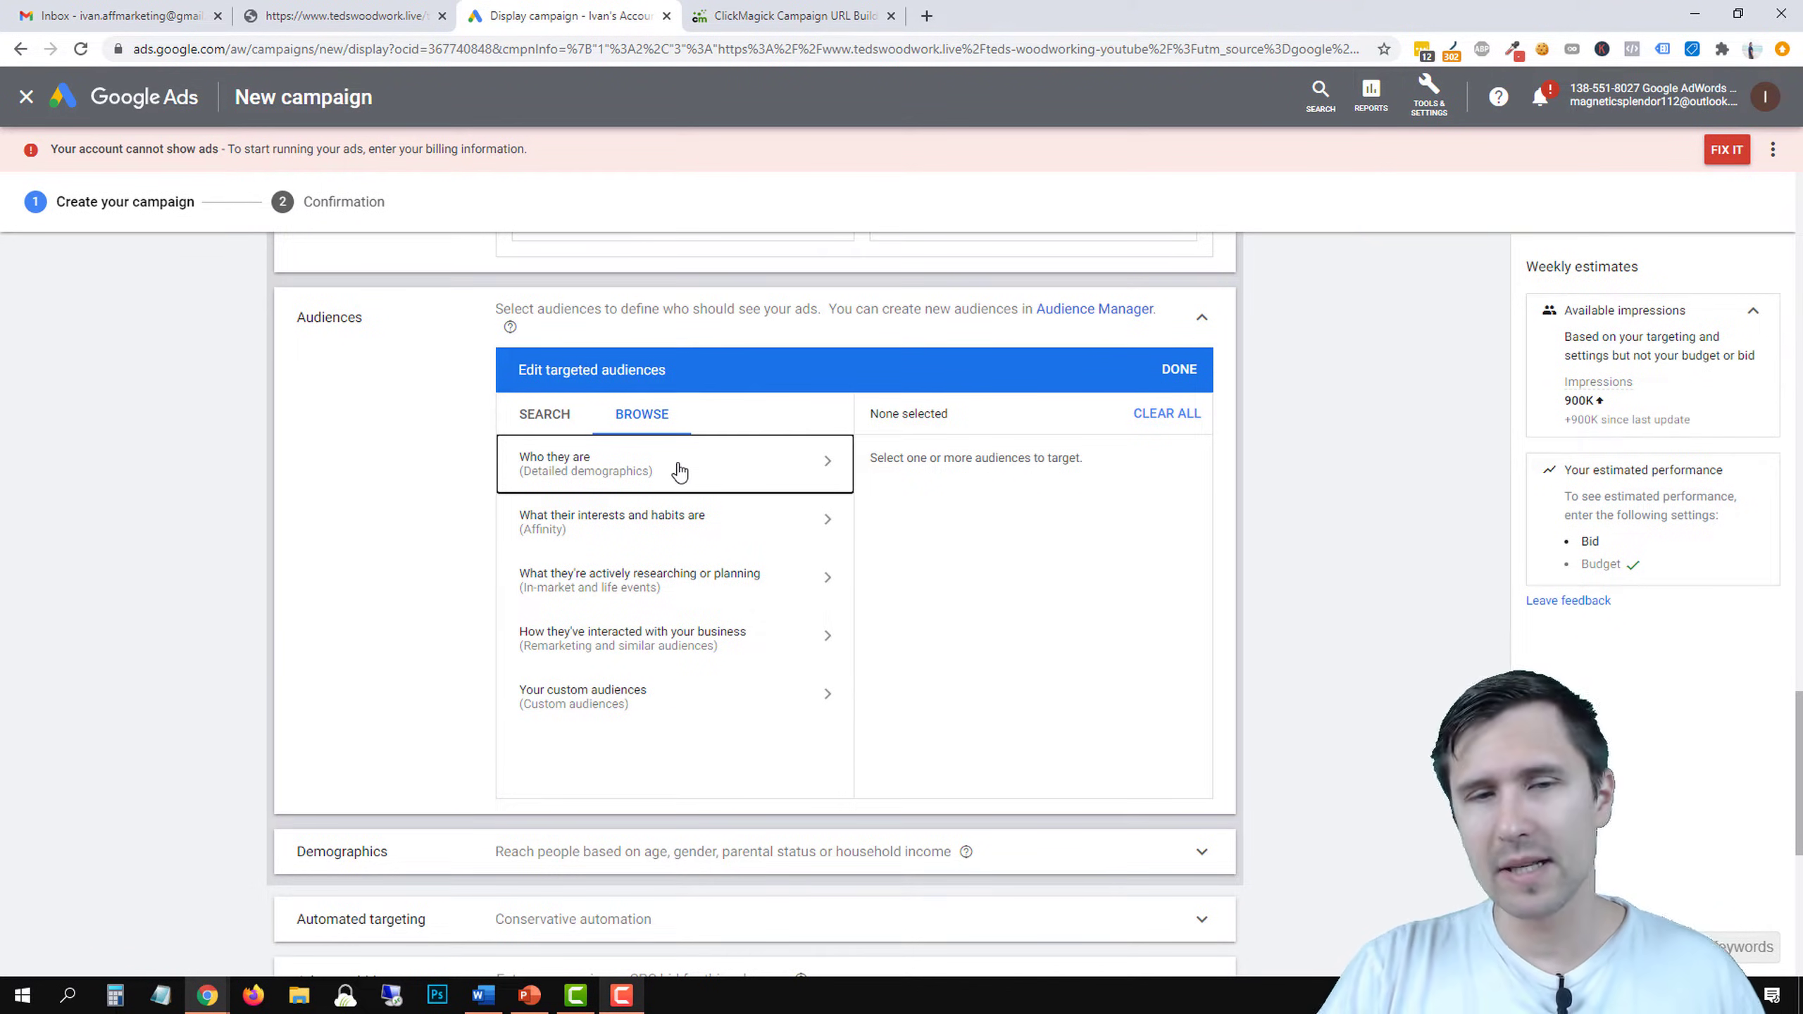
In the detailed demographics, look into parental status, marital status and education, and target the marital status Single.
{"action": "left_click", "coordinate": [585, 467]}
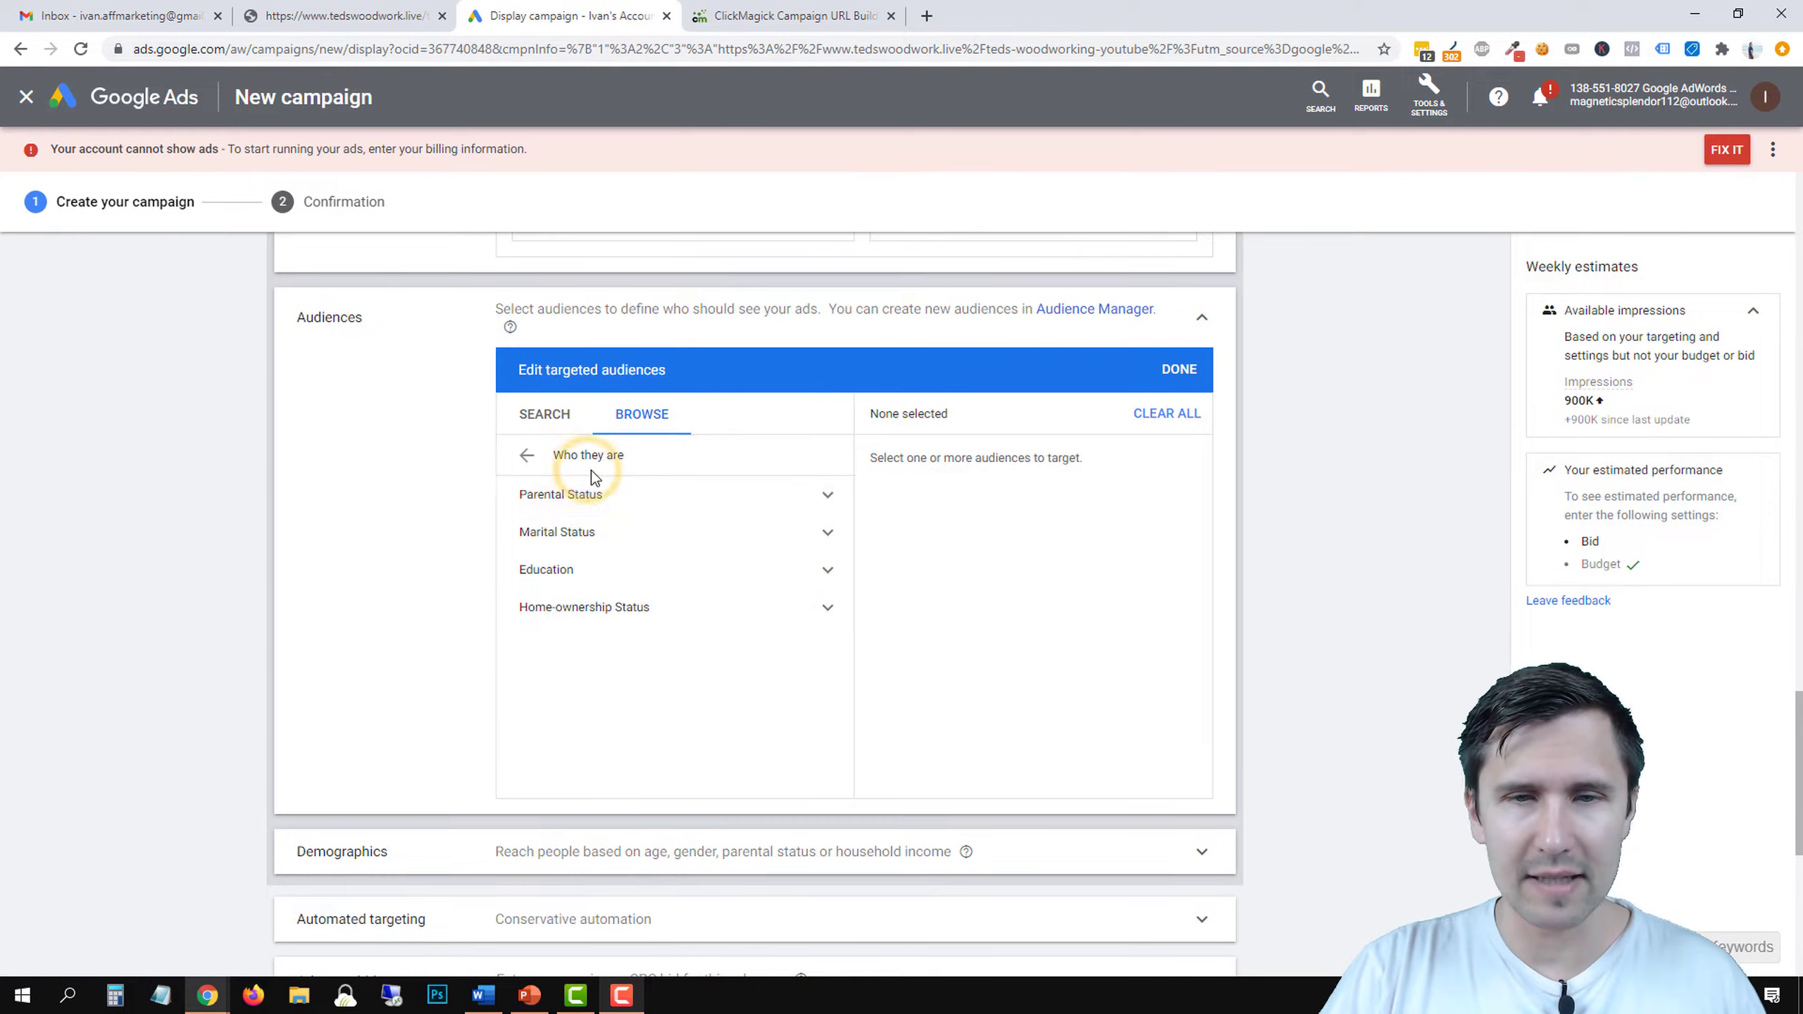
{"action": "left_click", "coordinate": [616, 498]}
{"action": "left_click", "coordinate": [621, 496]}
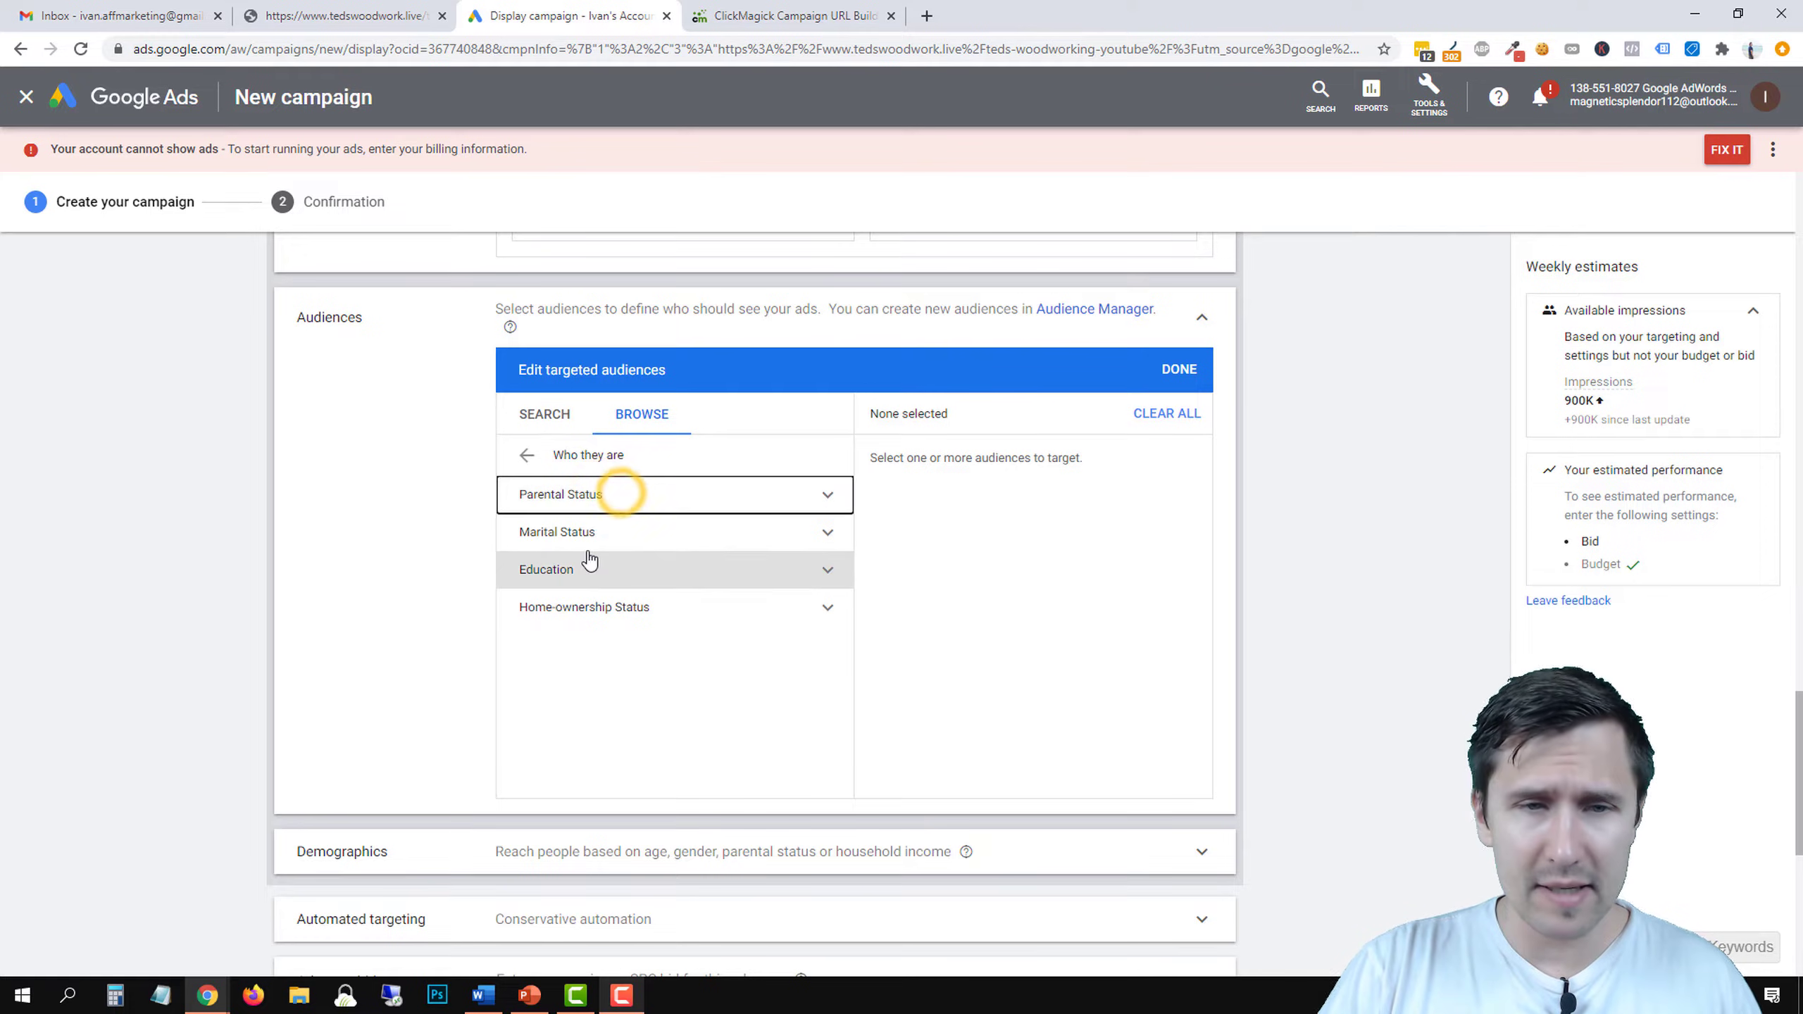
{"action": "left_click", "coordinate": [584, 529]}
{"action": "left_click", "coordinate": [604, 691]}
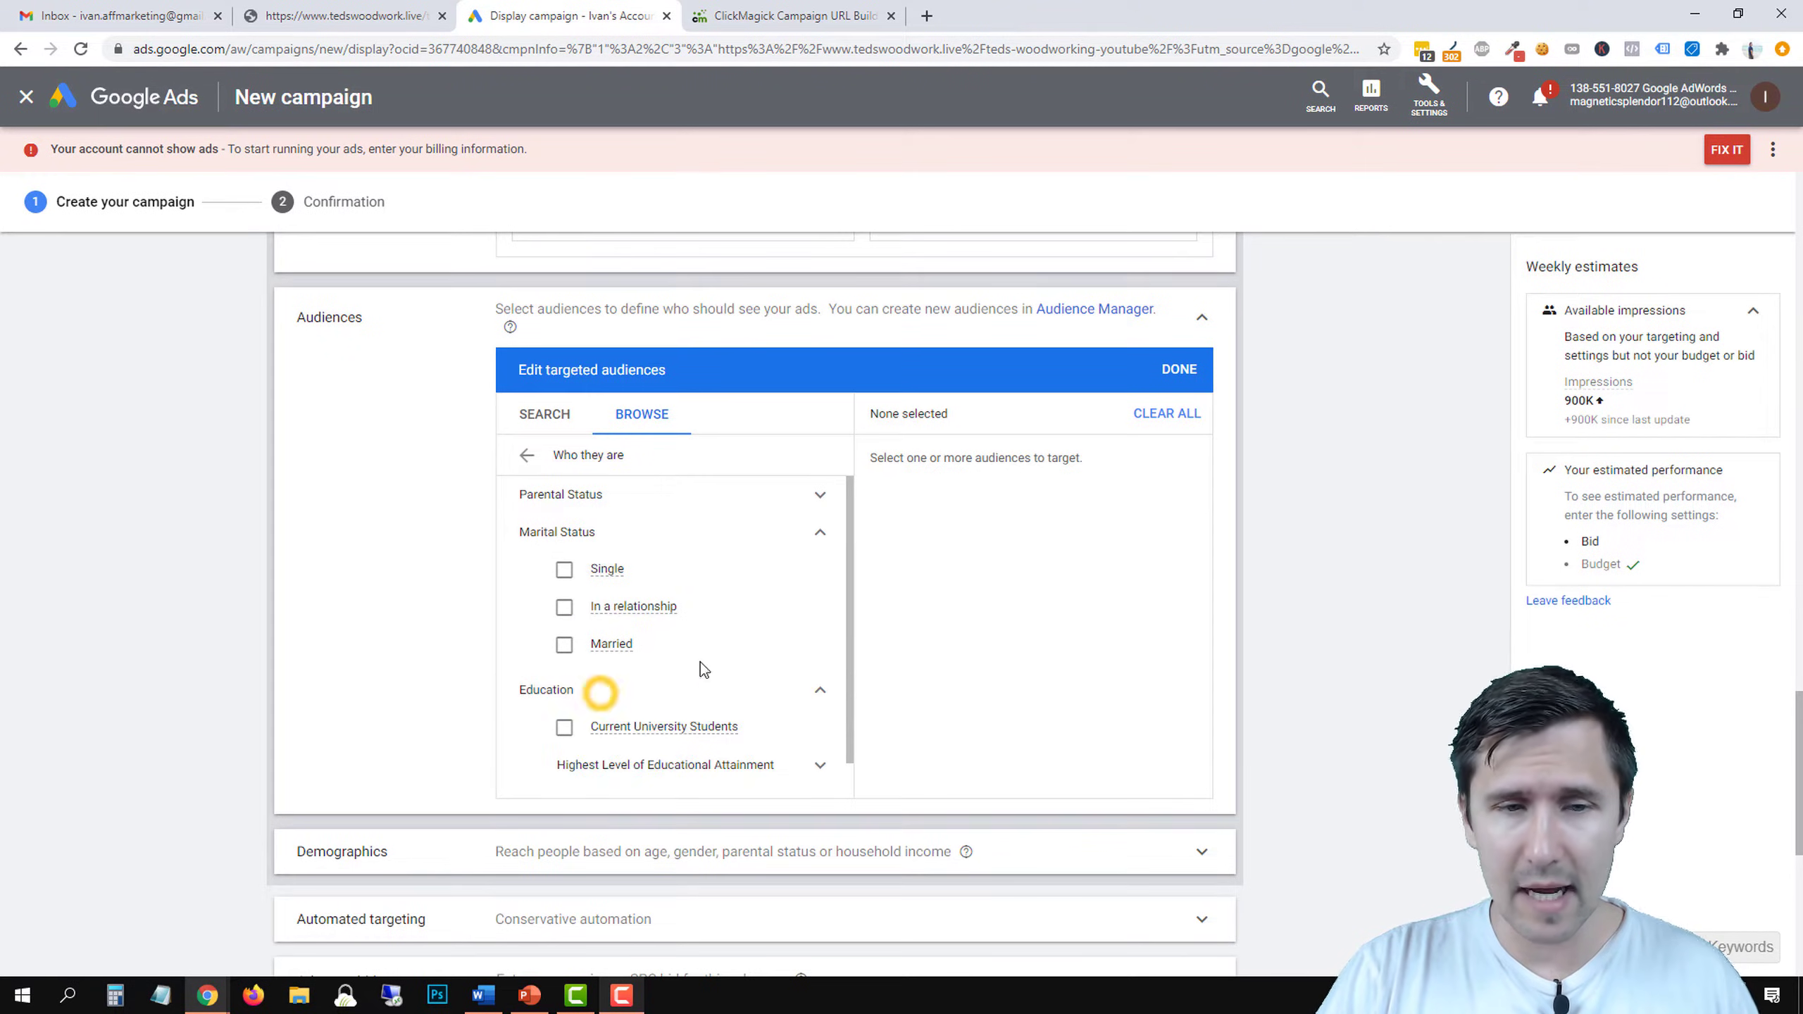
{"action": "scroll", "coordinate": [604, 674], "scroll_direction": "up", "scroll_amount": 1}
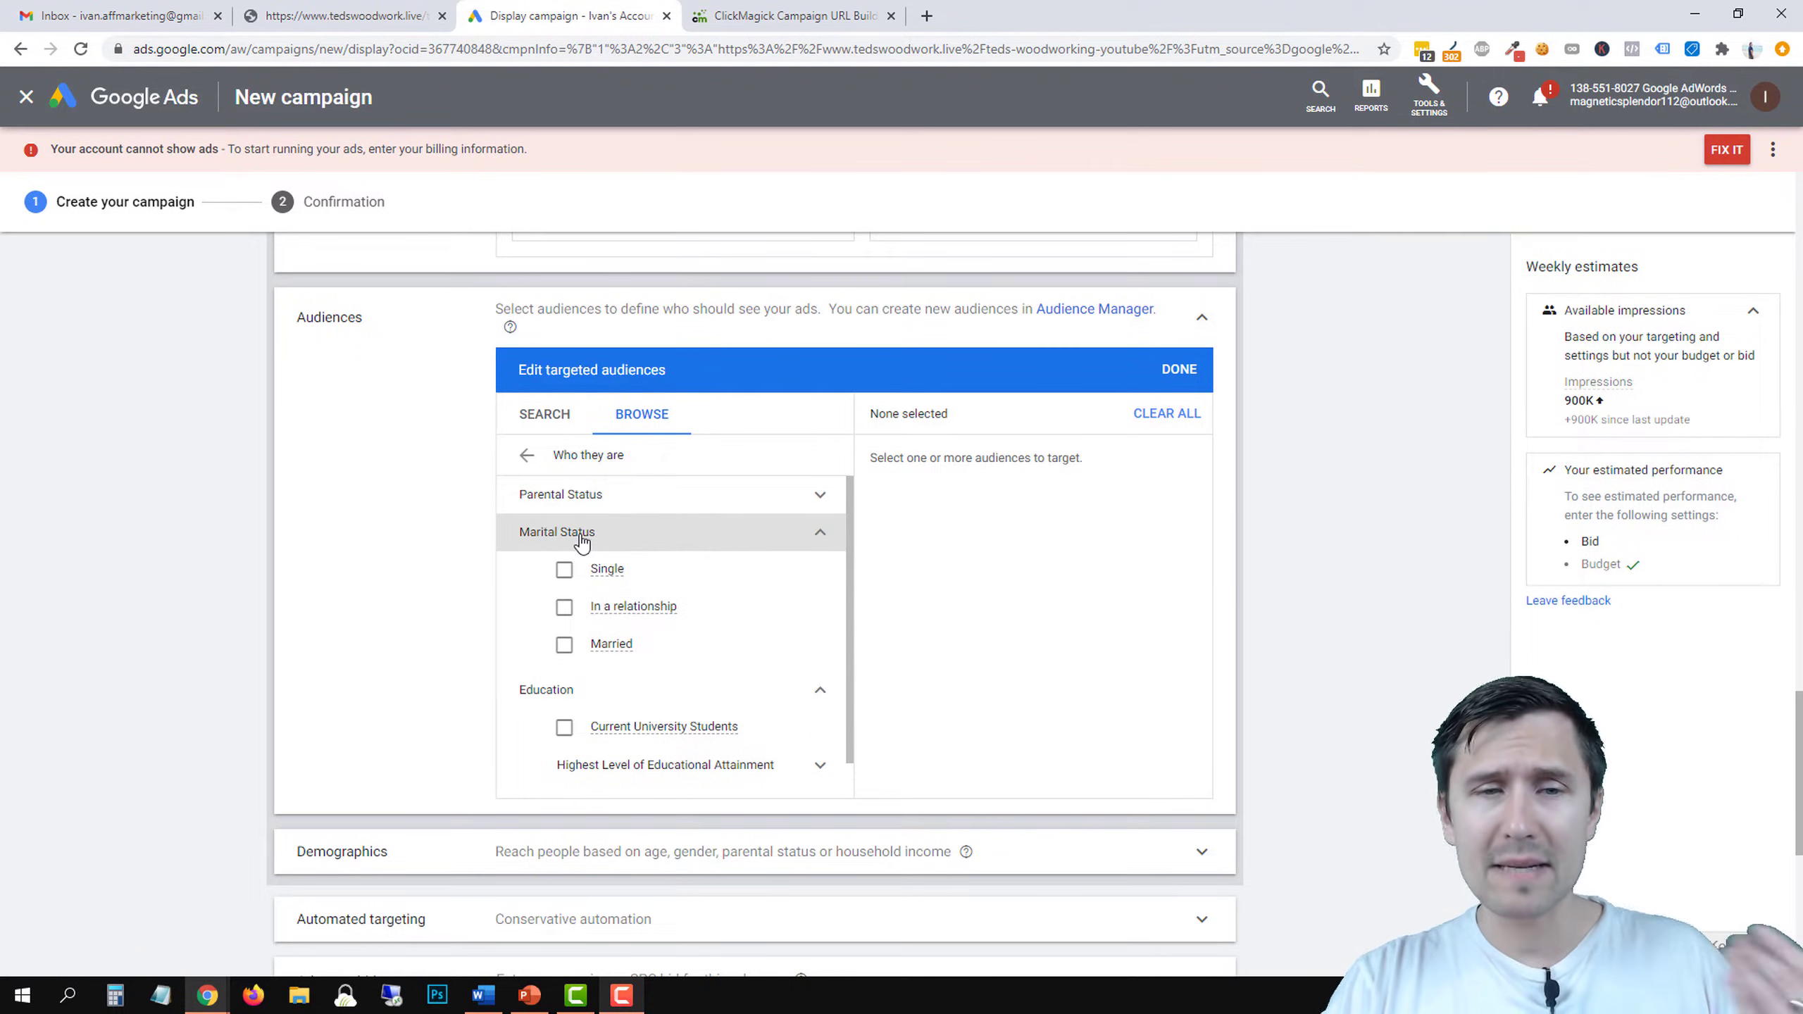
{"action": "left_click", "coordinate": [628, 576]}
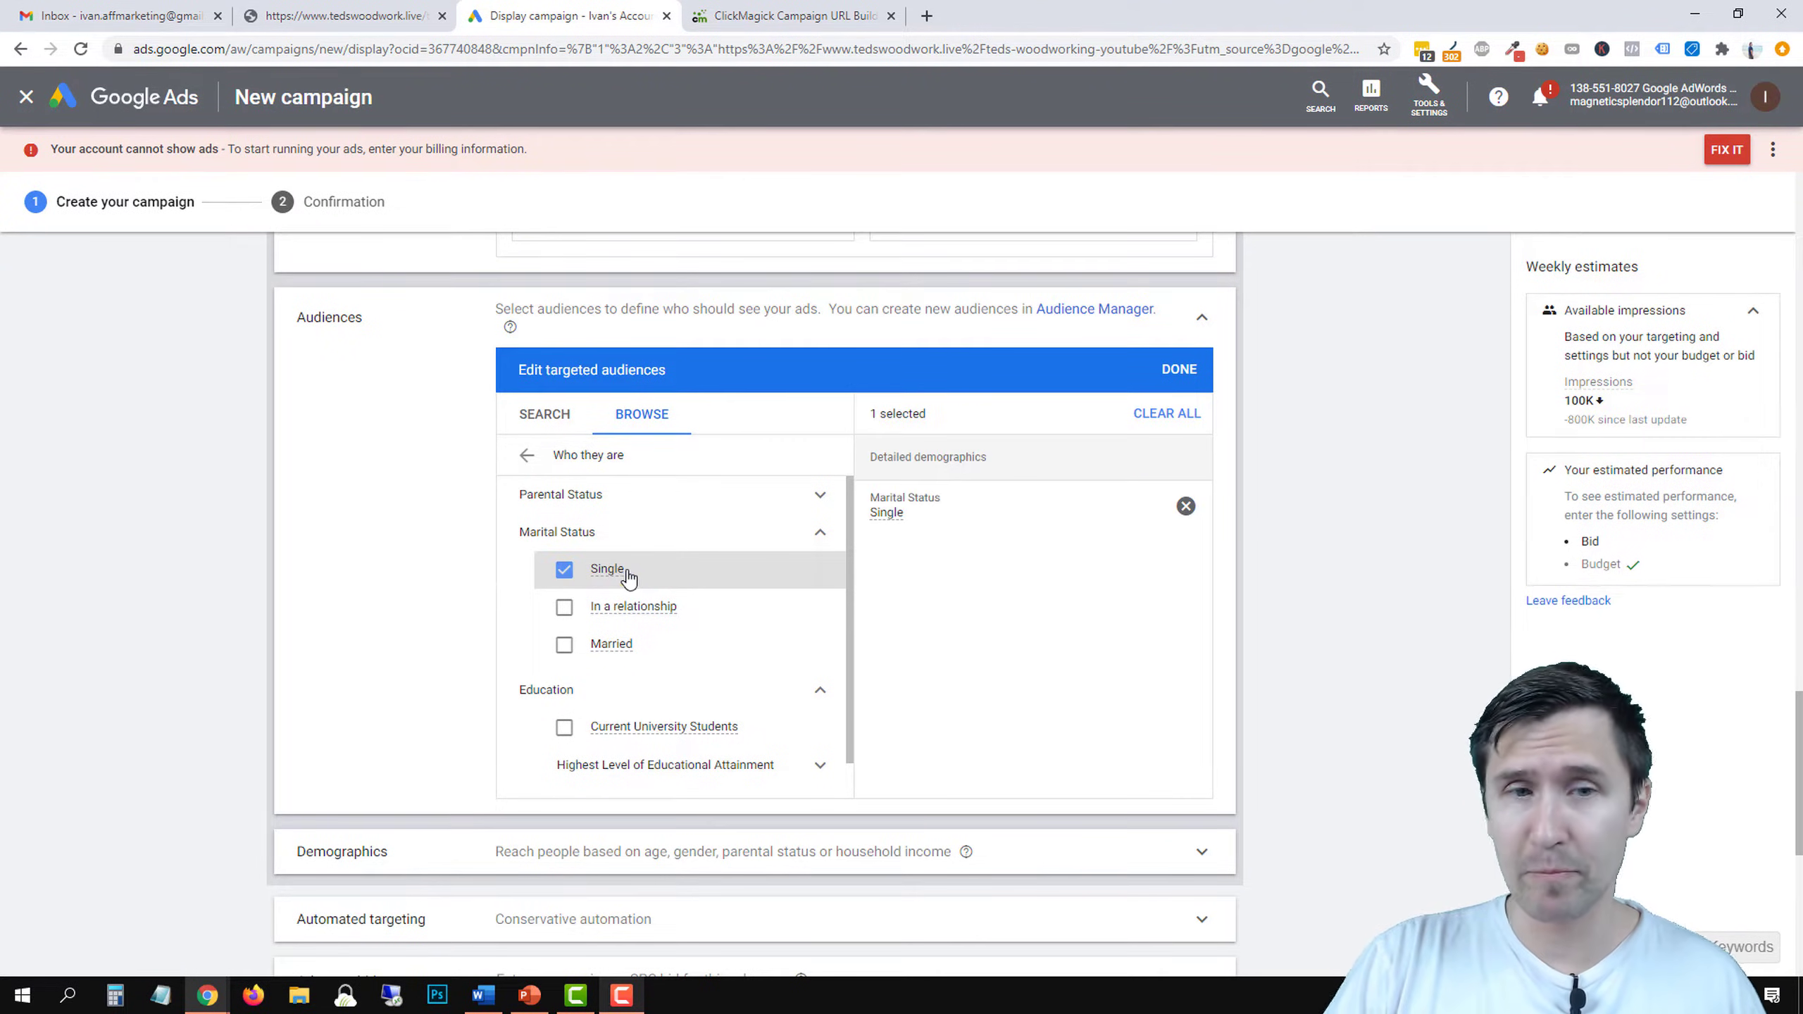
Look through the affinity audience categories, search the audiences for woodworking to examine the suggestions, and clear the search.
{"action": "left_click", "coordinate": [526, 455]}
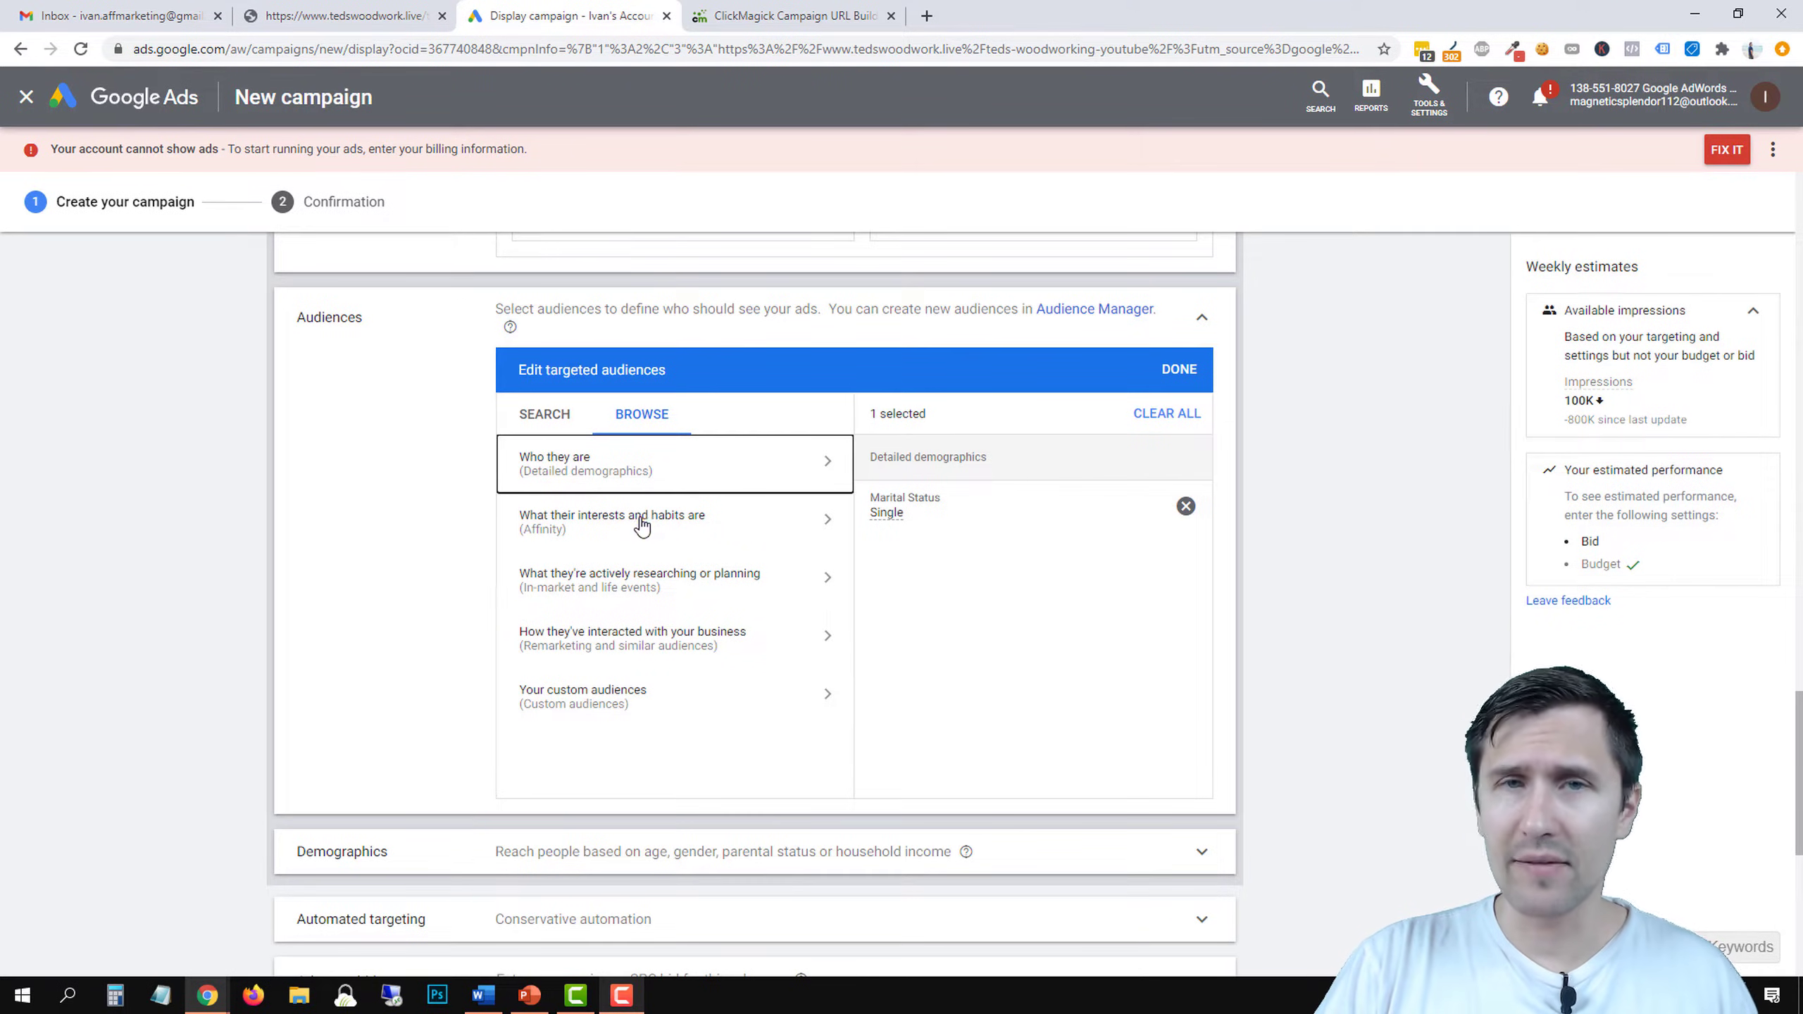
{"action": "left_click", "coordinate": [635, 524]}
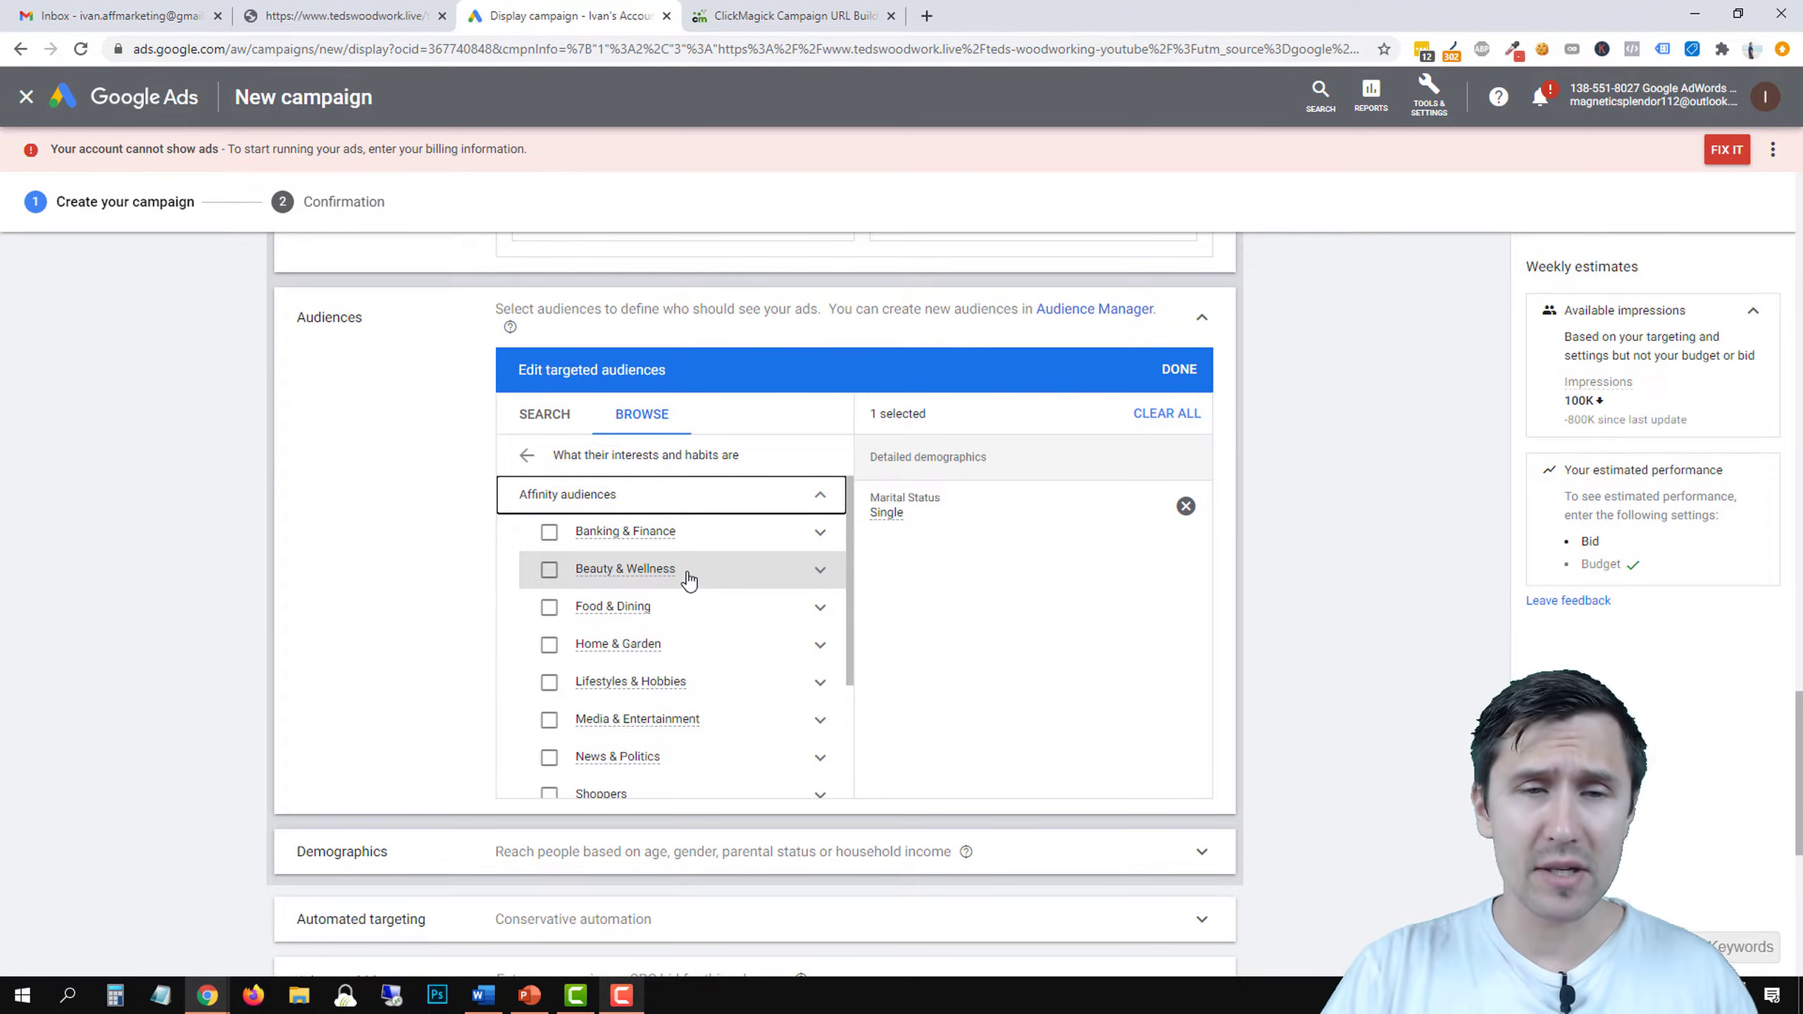
{"action": "scroll", "coordinate": [702, 675], "scroll_direction": "down", "scroll_amount": 3}
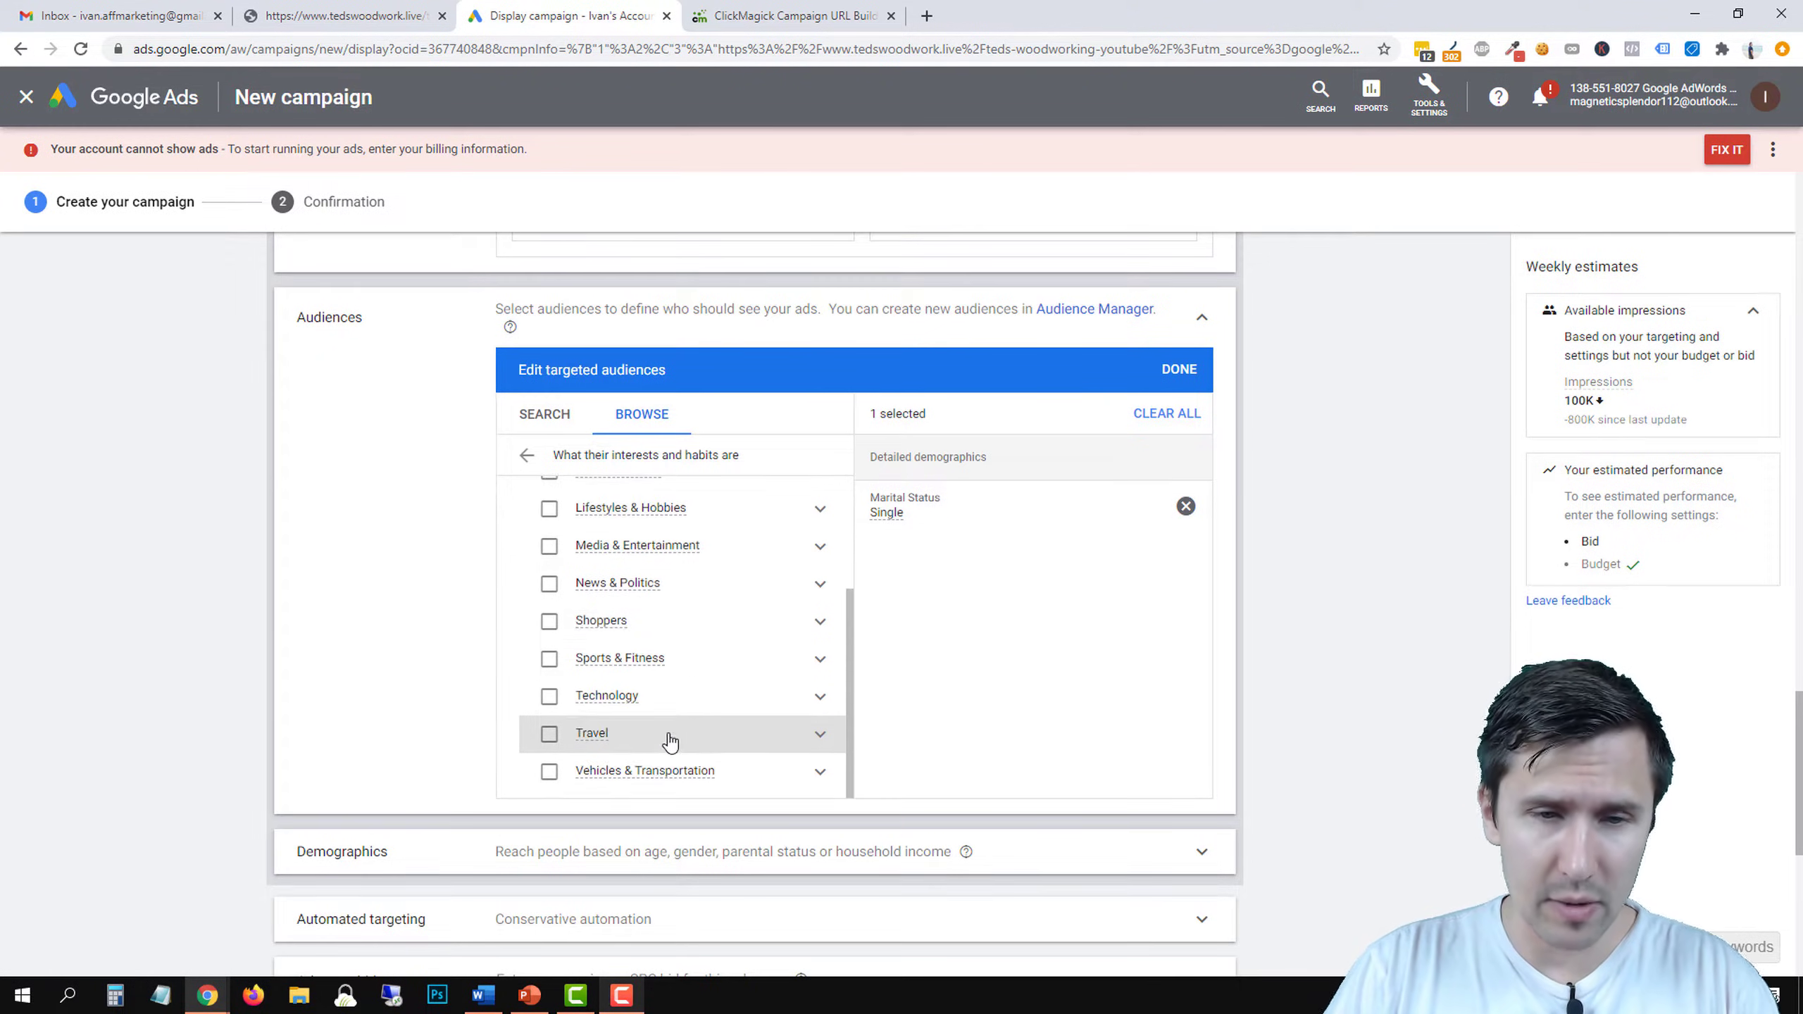
{"action": "scroll", "coordinate": [671, 741], "scroll_direction": "up", "scroll_amount": 3}
{"action": "left_click", "coordinate": [527, 417]}
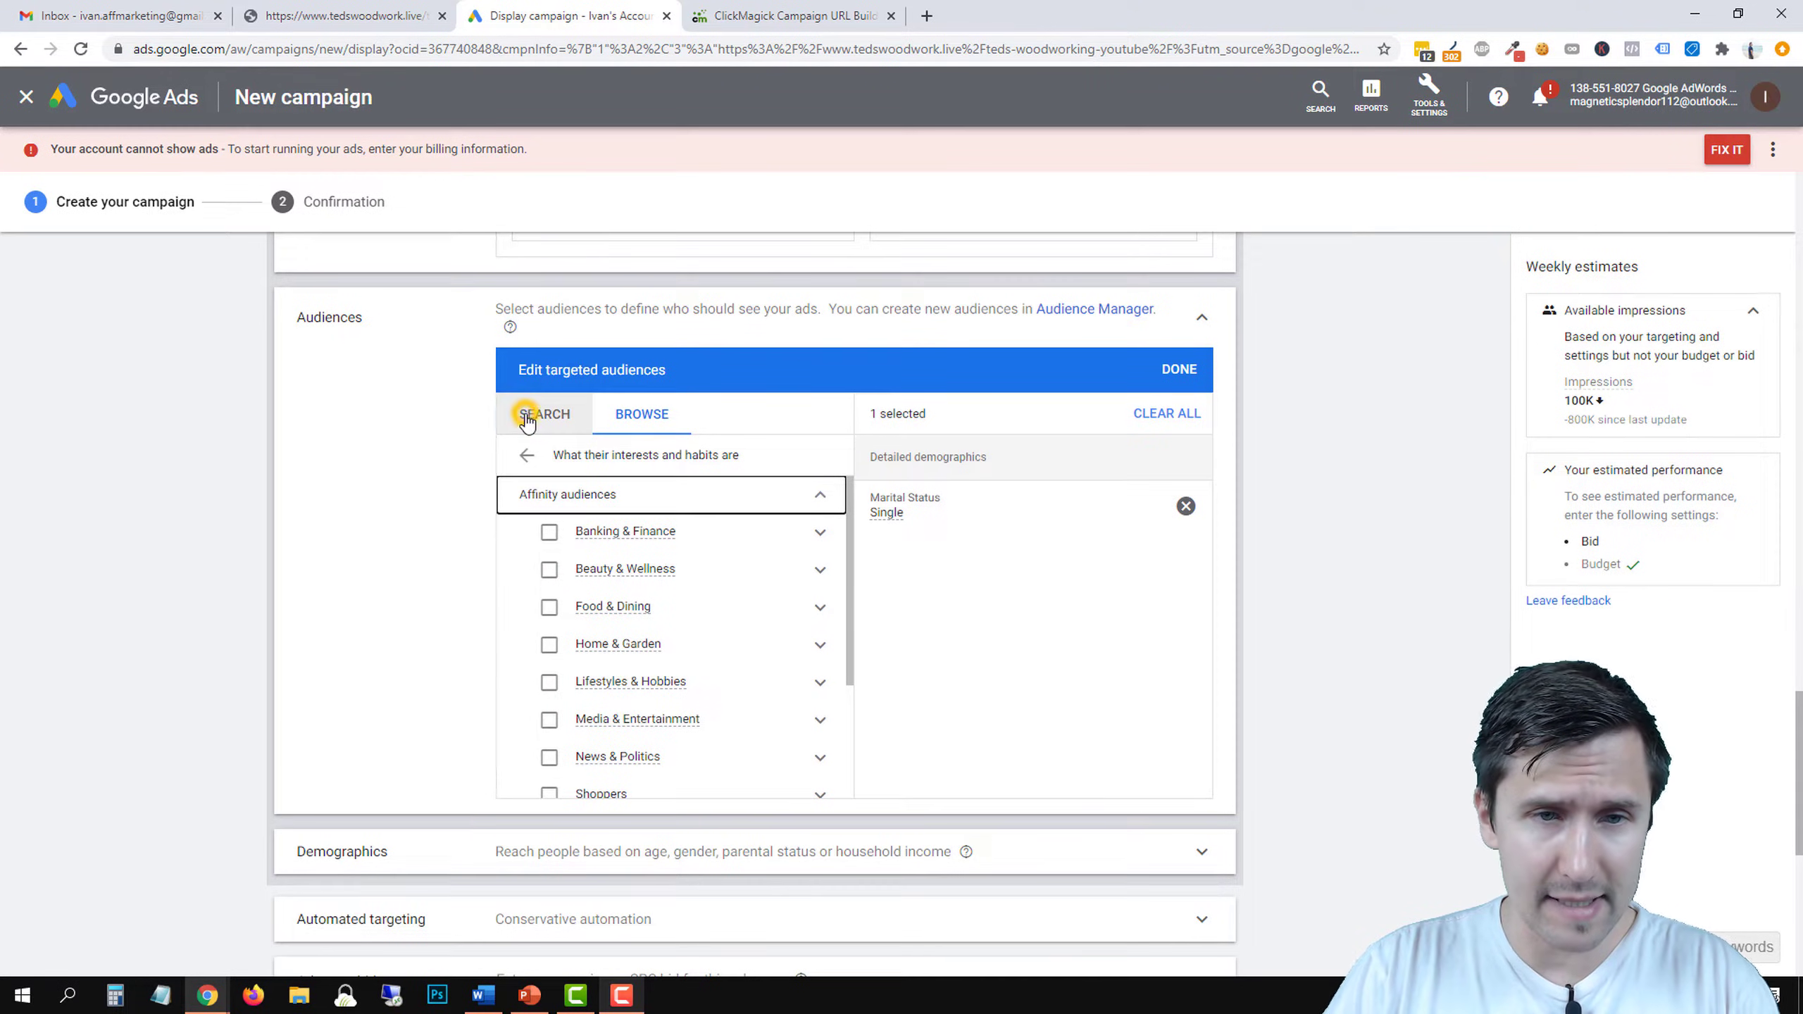
{"action": "left_click", "coordinate": [627, 454]}
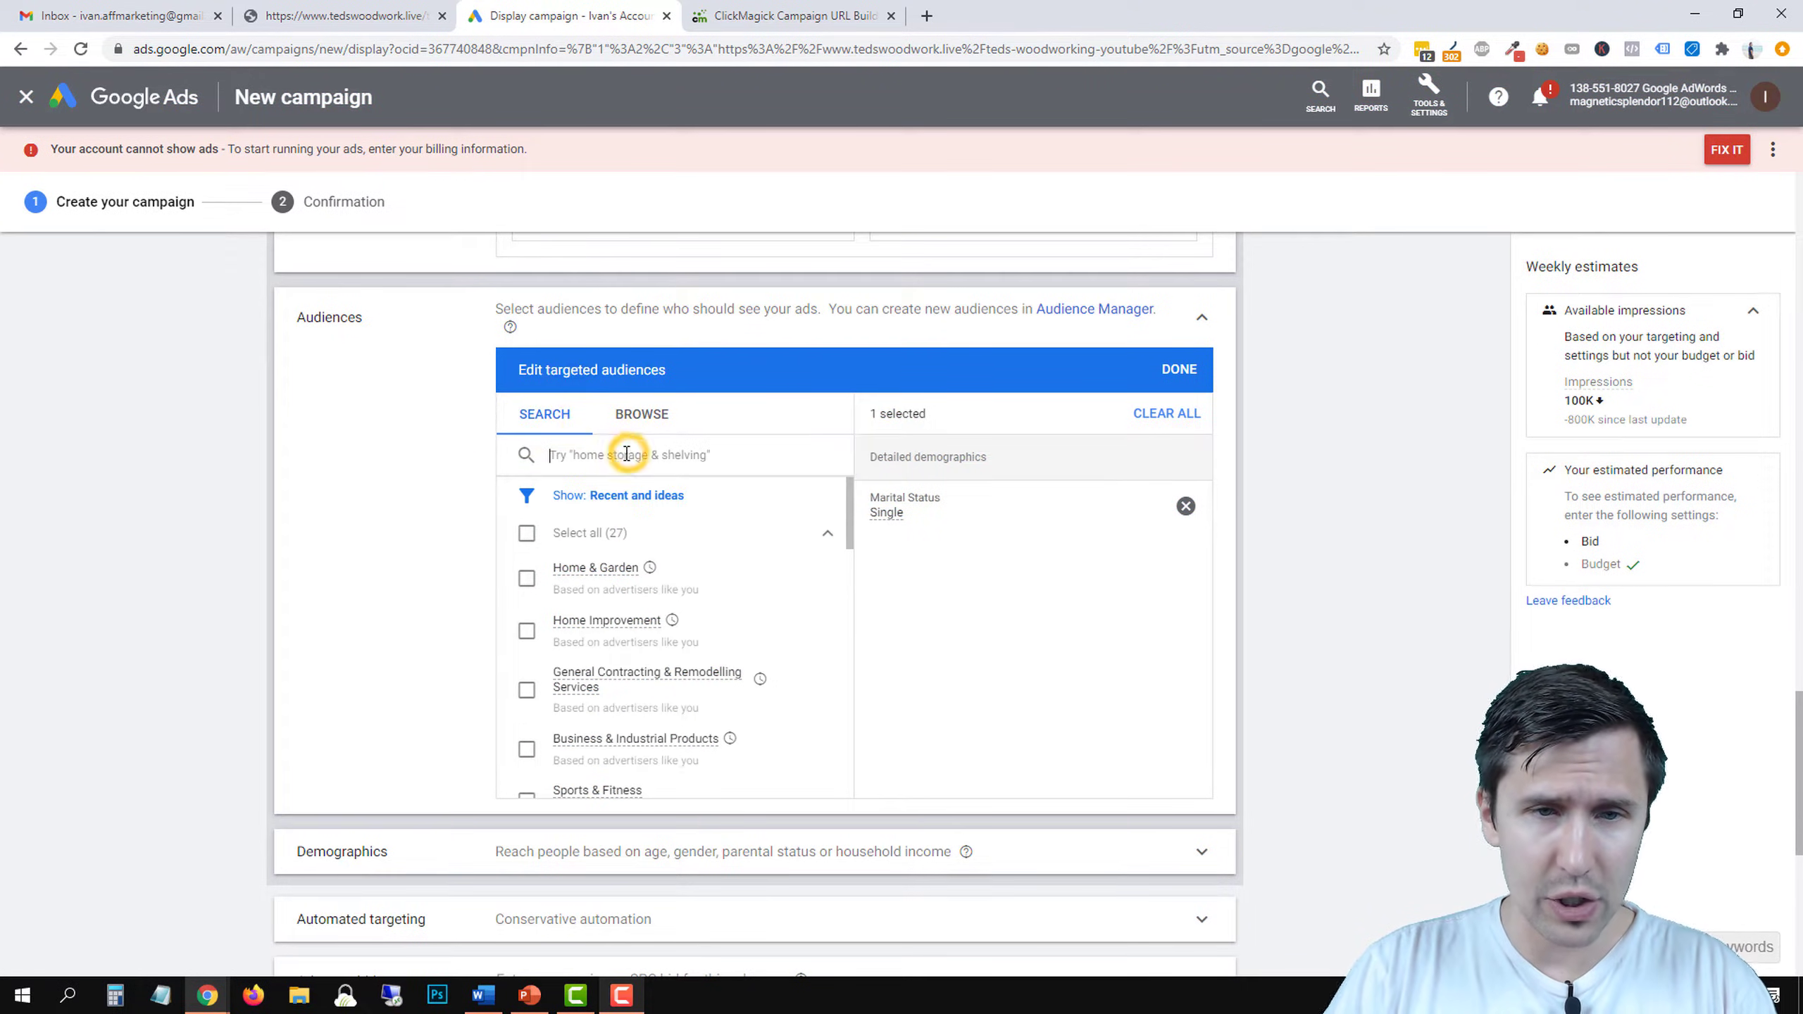
{"action": "type", "text": "woodworking"}
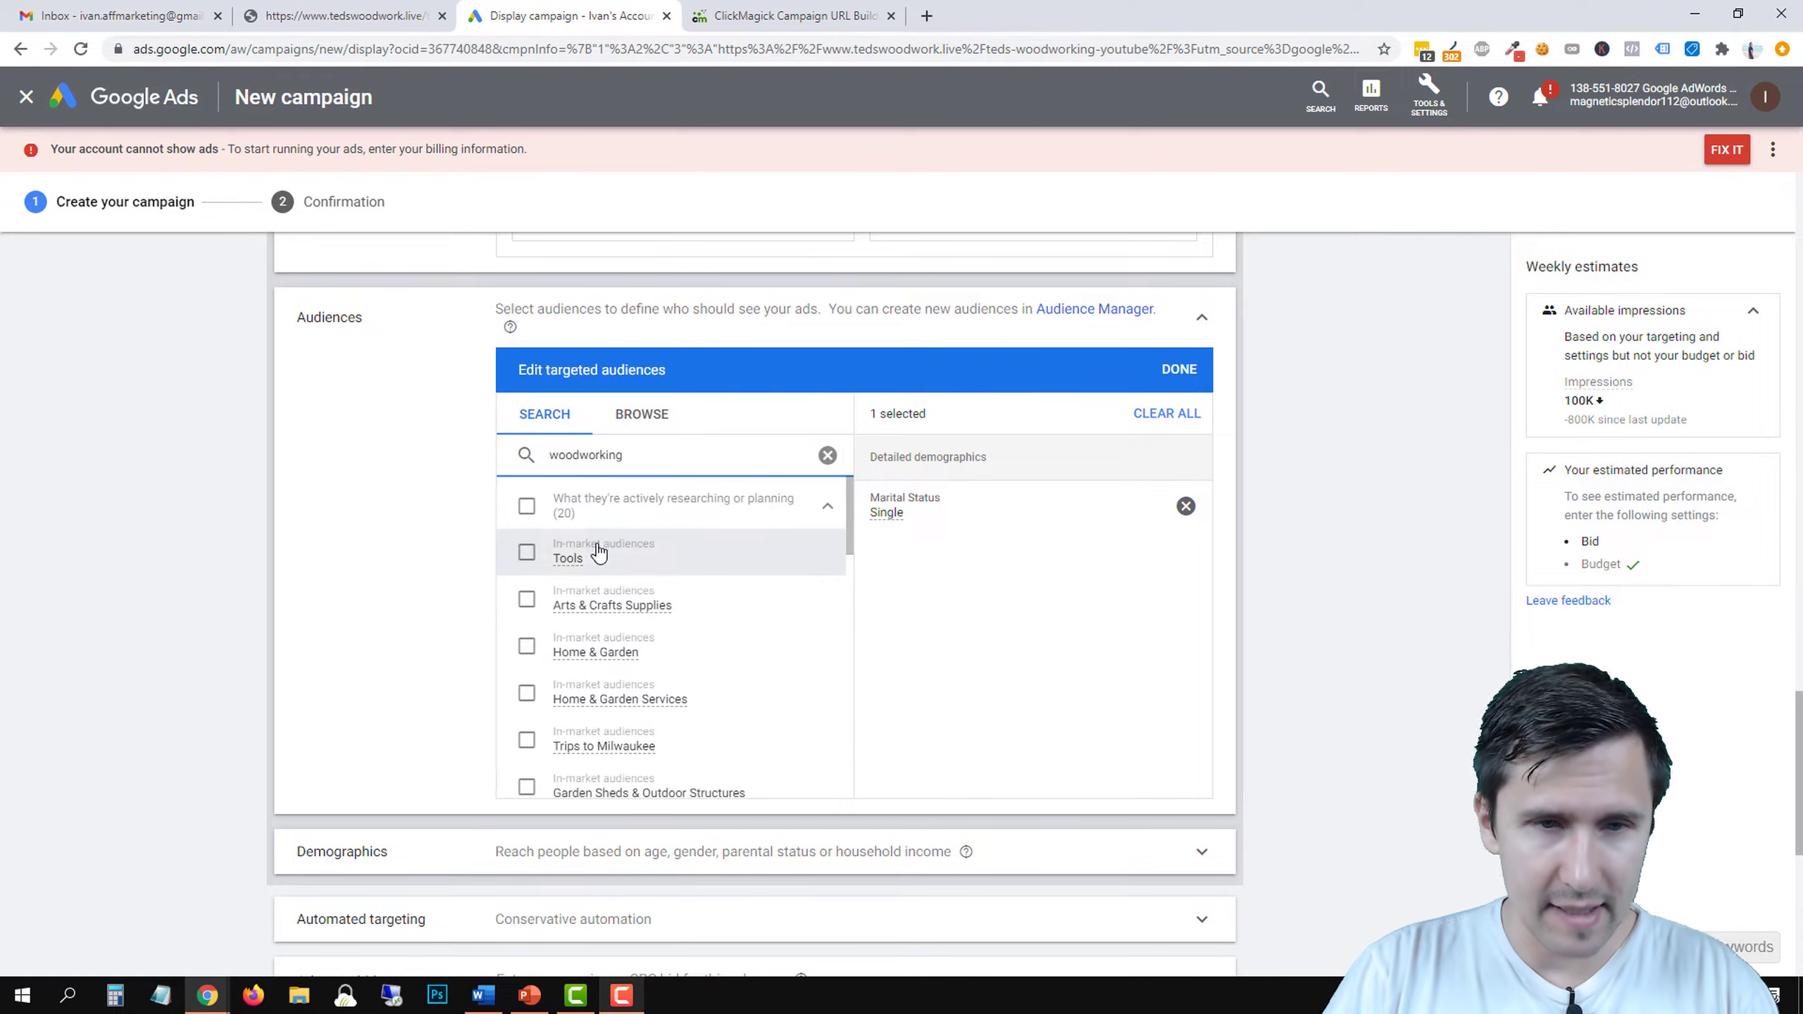
{"action": "mouse_move", "coordinate": [580, 563]}
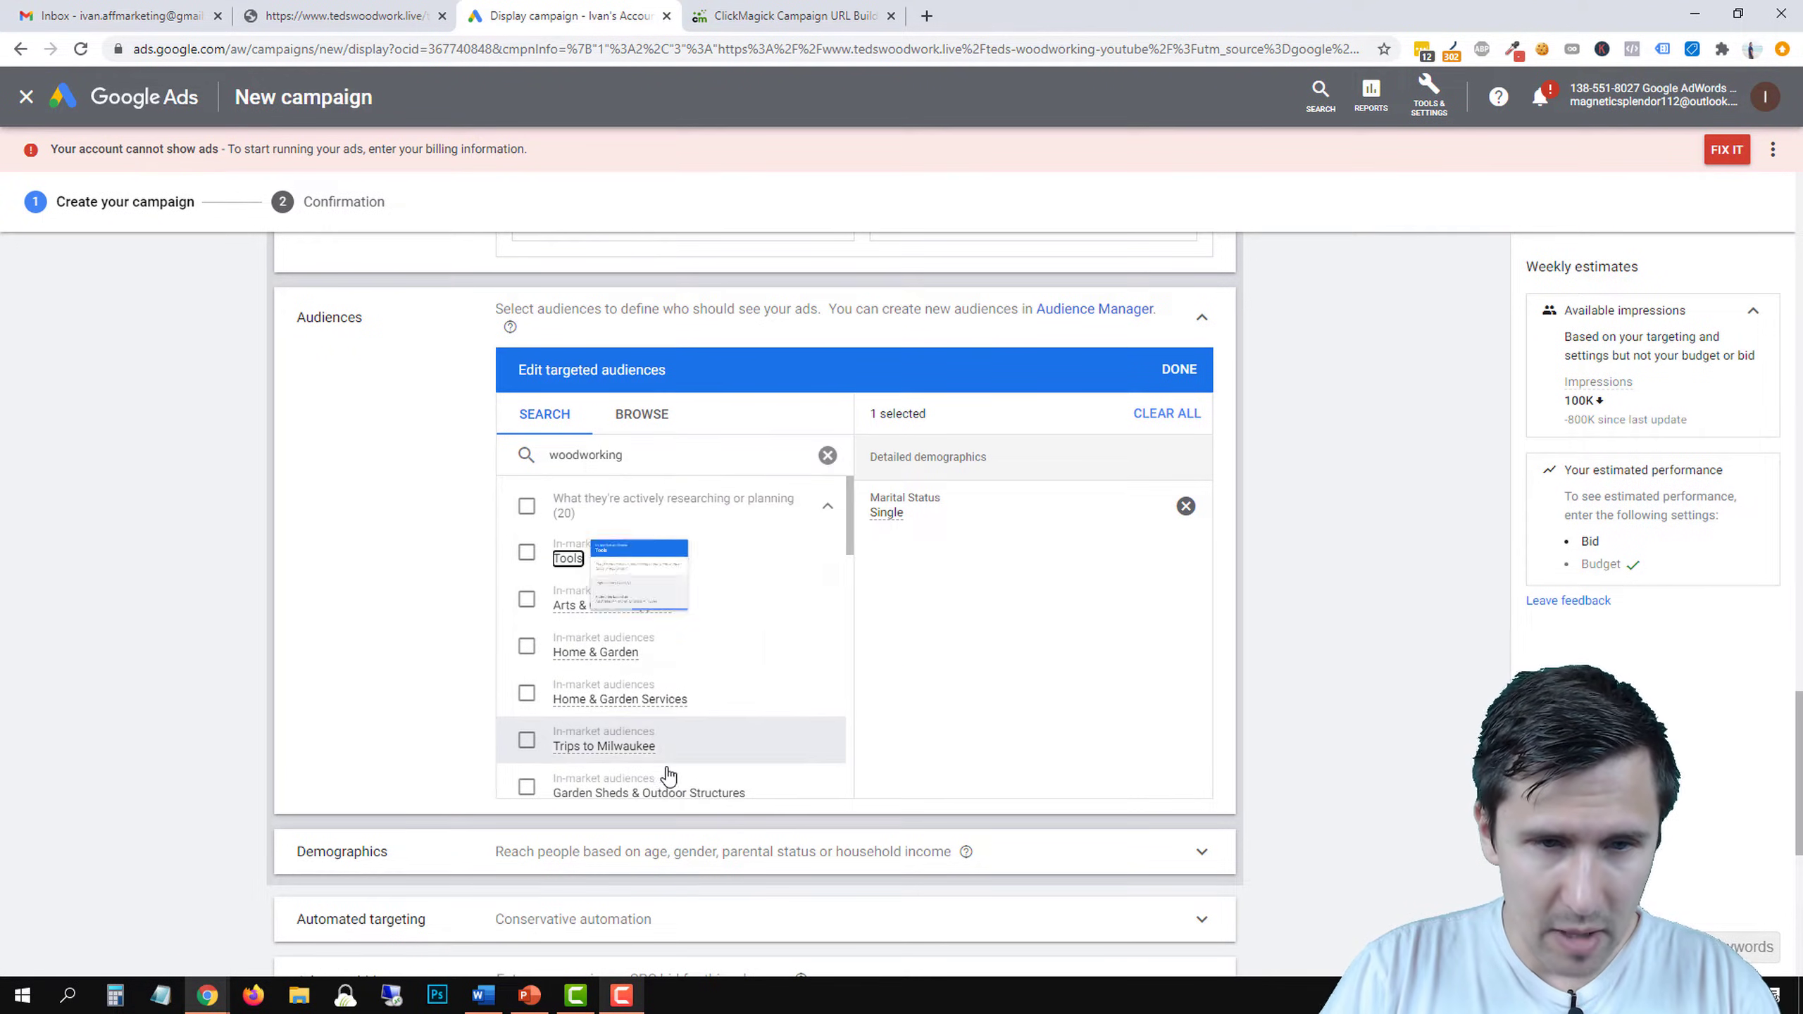
{"action": "scroll", "coordinate": [734, 675], "scroll_direction": "down", "scroll_amount": 5}
{"action": "scroll", "coordinate": [734, 675], "scroll_direction": "down", "scroll_amount": 5}
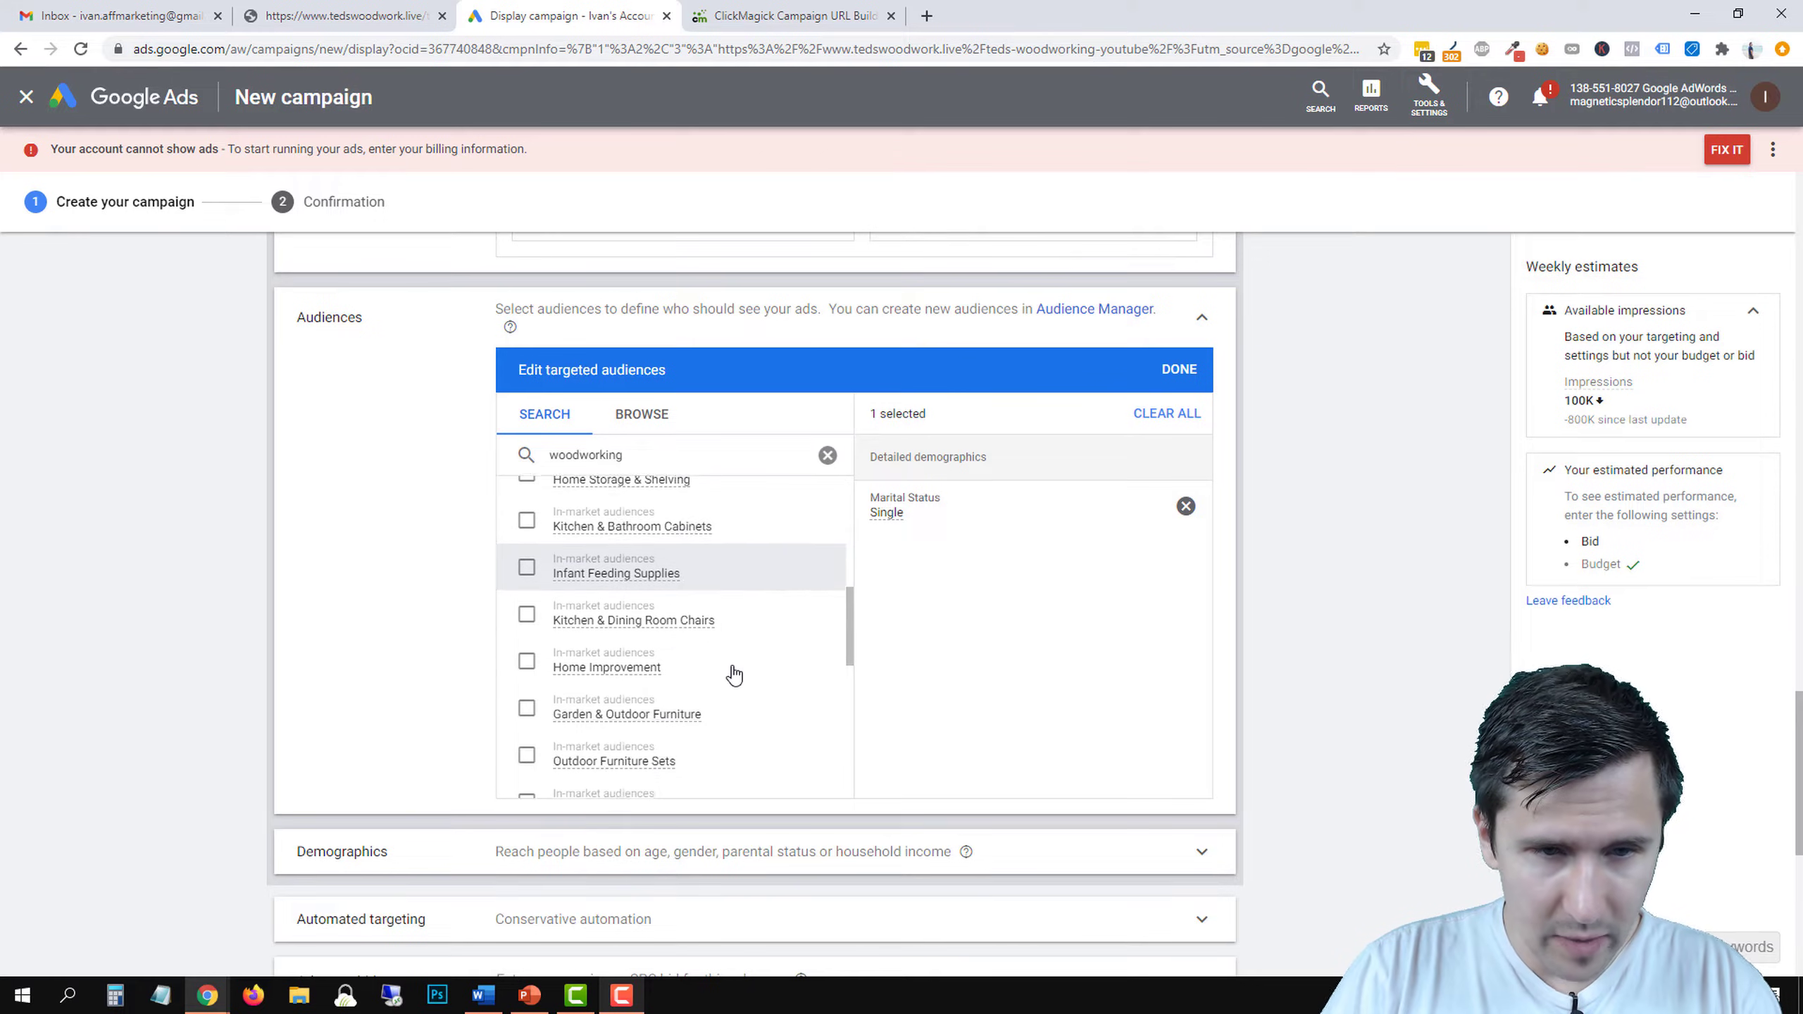
{"action": "scroll", "coordinate": [738, 663], "scroll_direction": "down", "scroll_amount": 3}
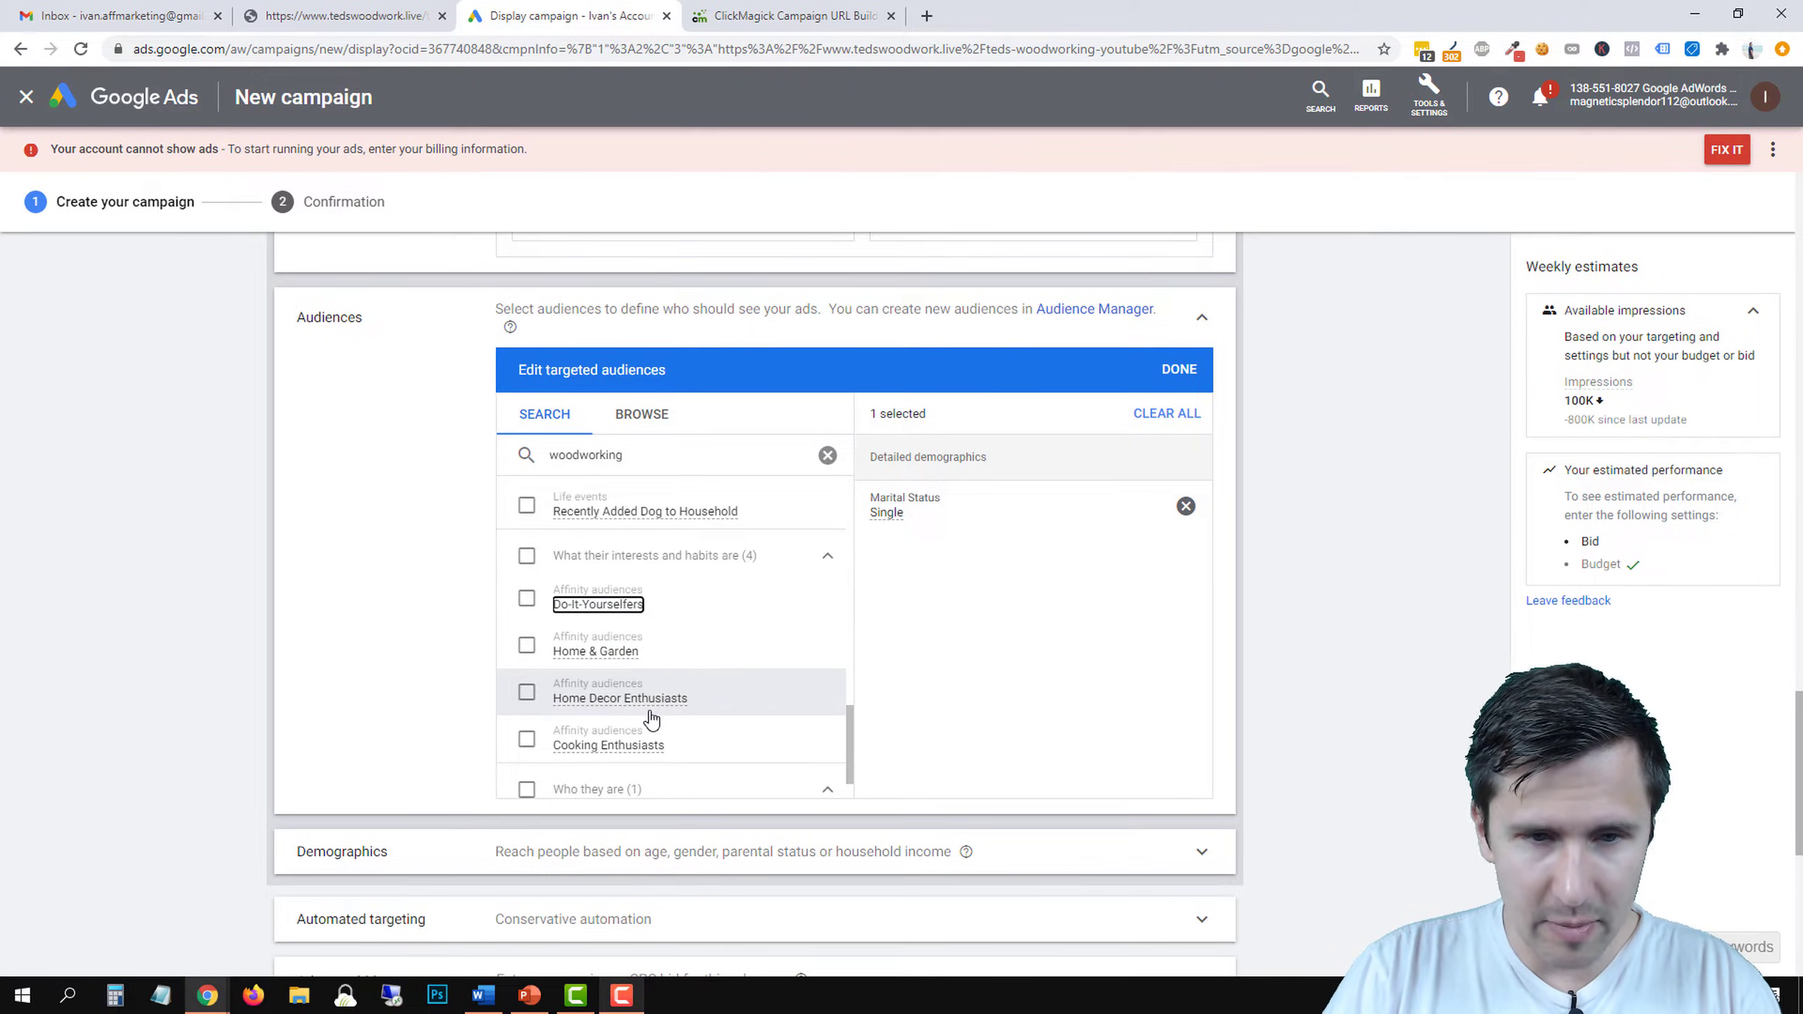
{"action": "mouse_move", "coordinate": [629, 705]}
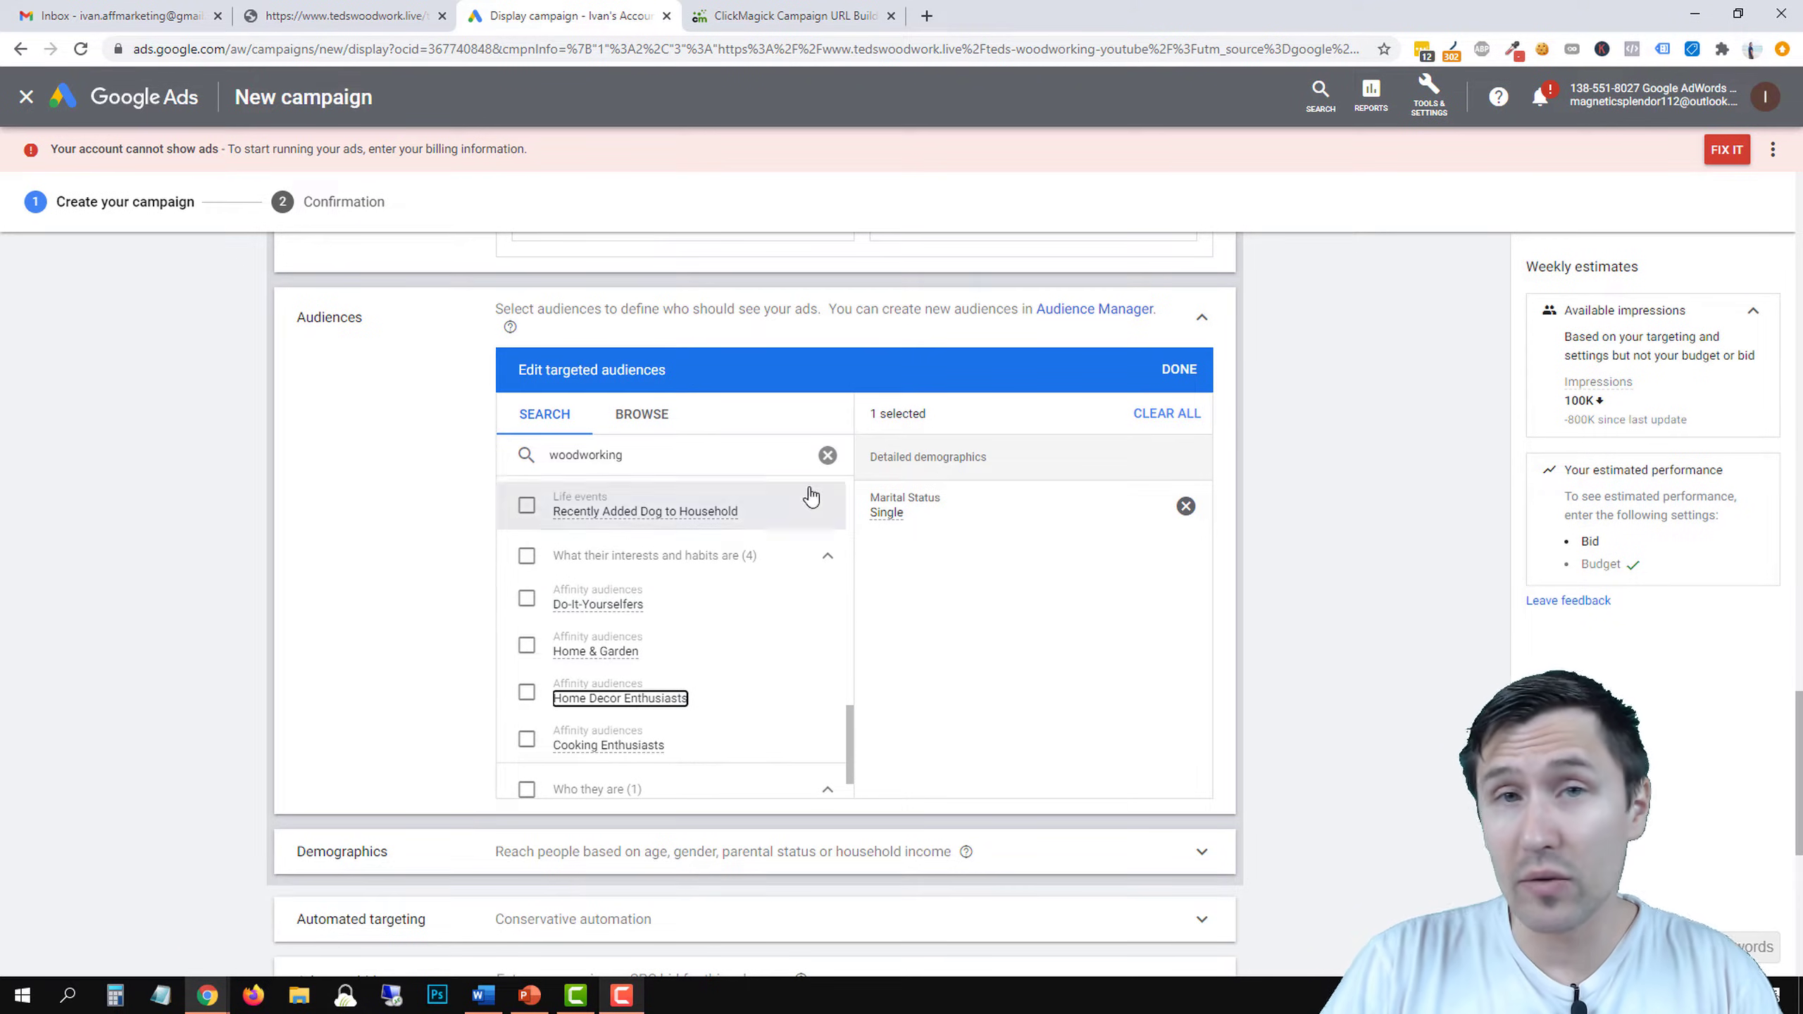
{"action": "left_click", "coordinate": [826, 454]}
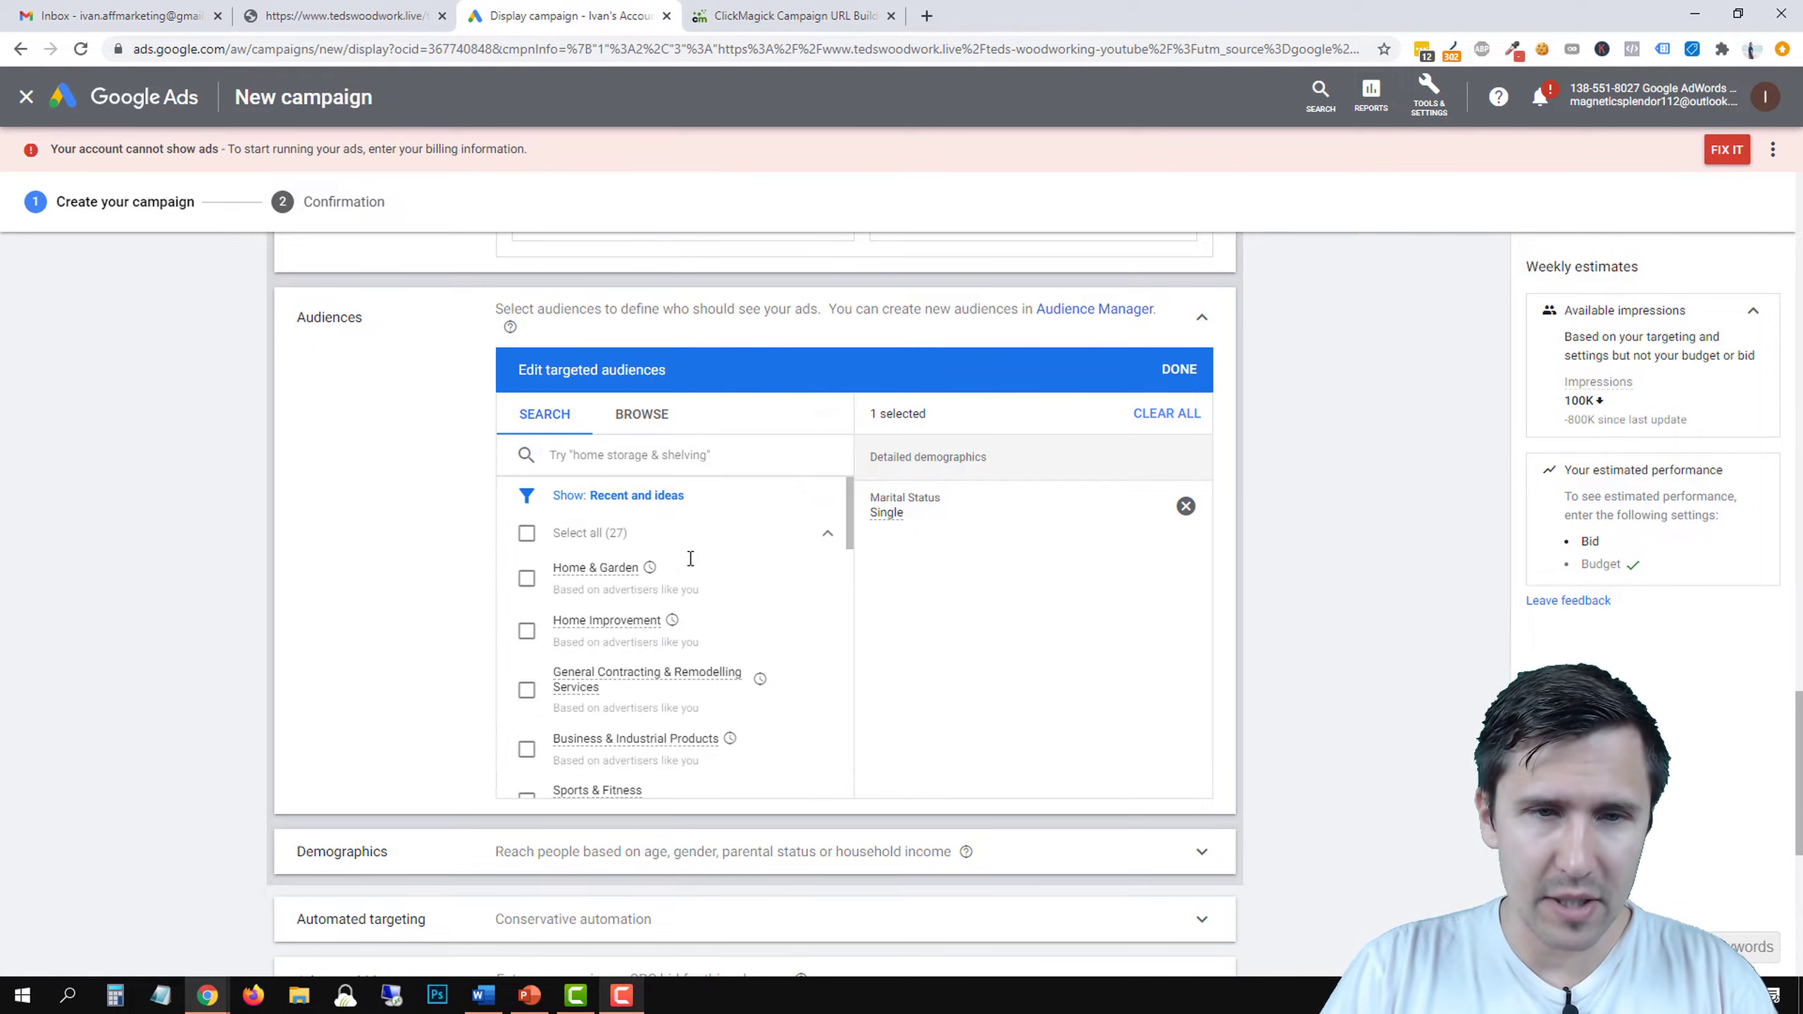
Browse the audiences people are actively researching or planning, and look through the in-market categories.
{"action": "left_click", "coordinate": [666, 414]}
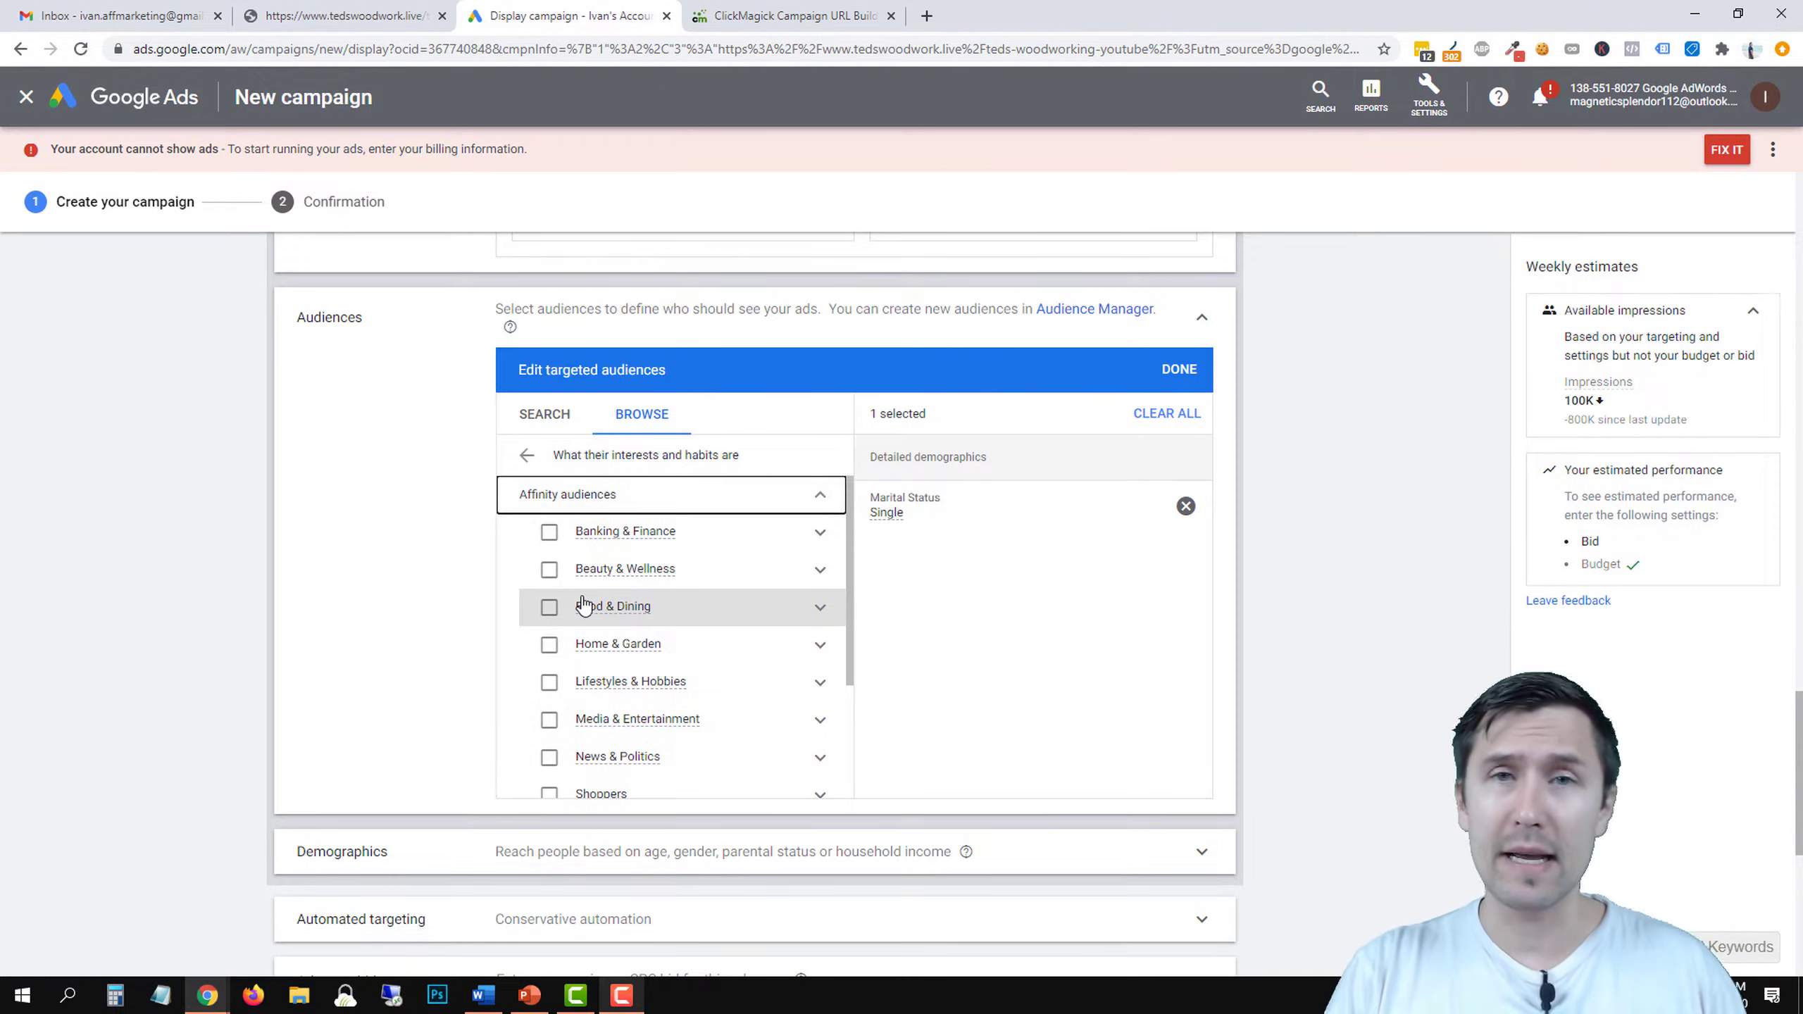
{"action": "left_click", "coordinate": [539, 461]}
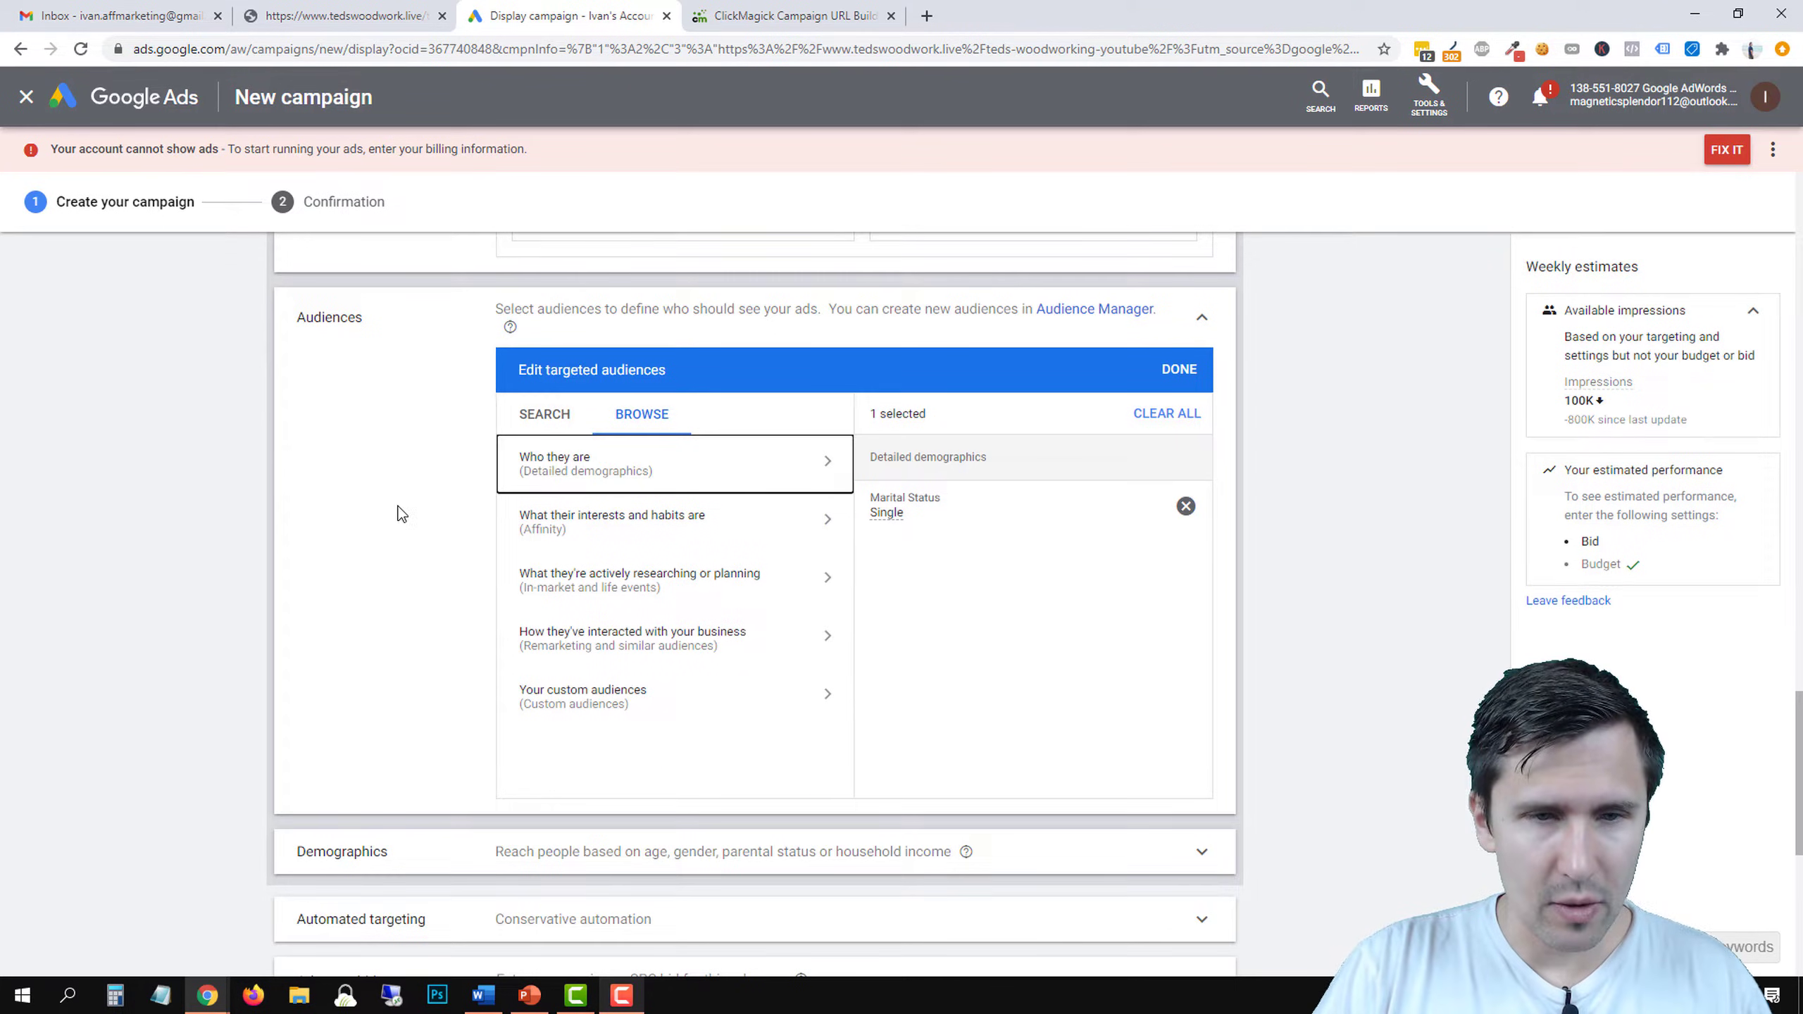
{"action": "left_click", "coordinate": [645, 576]}
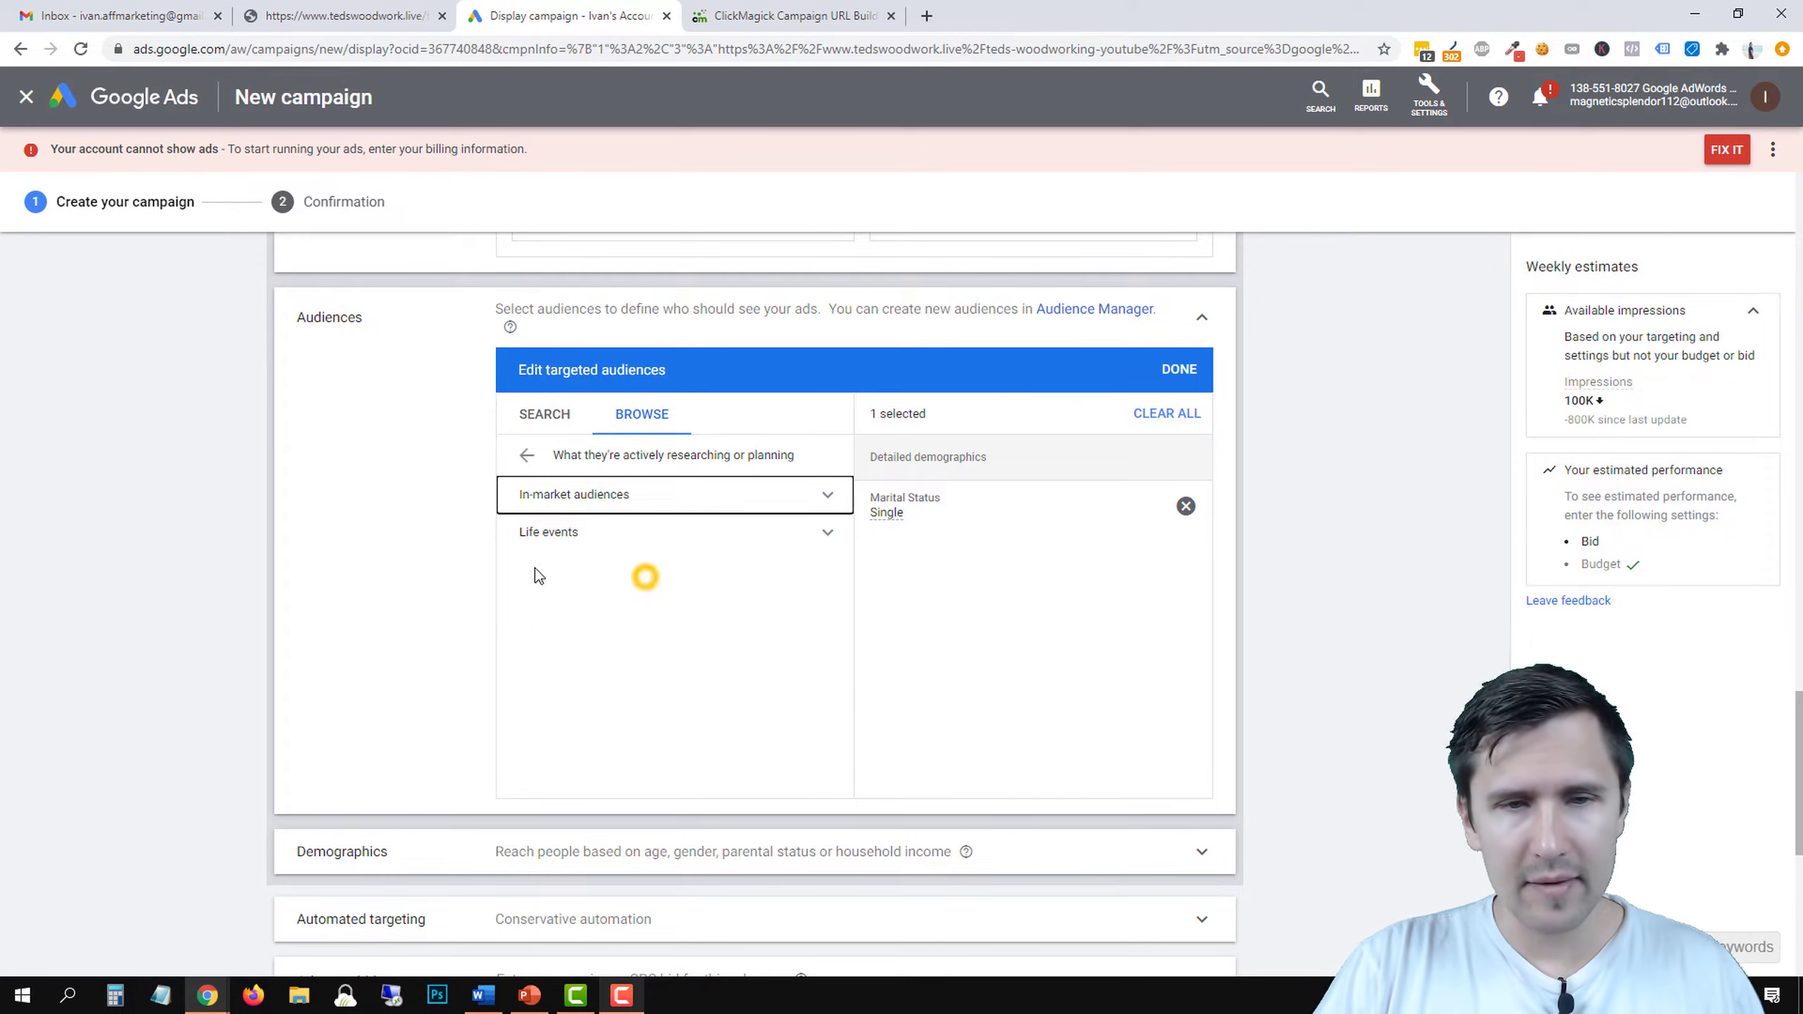
{"action": "left_click", "coordinate": [649, 495]}
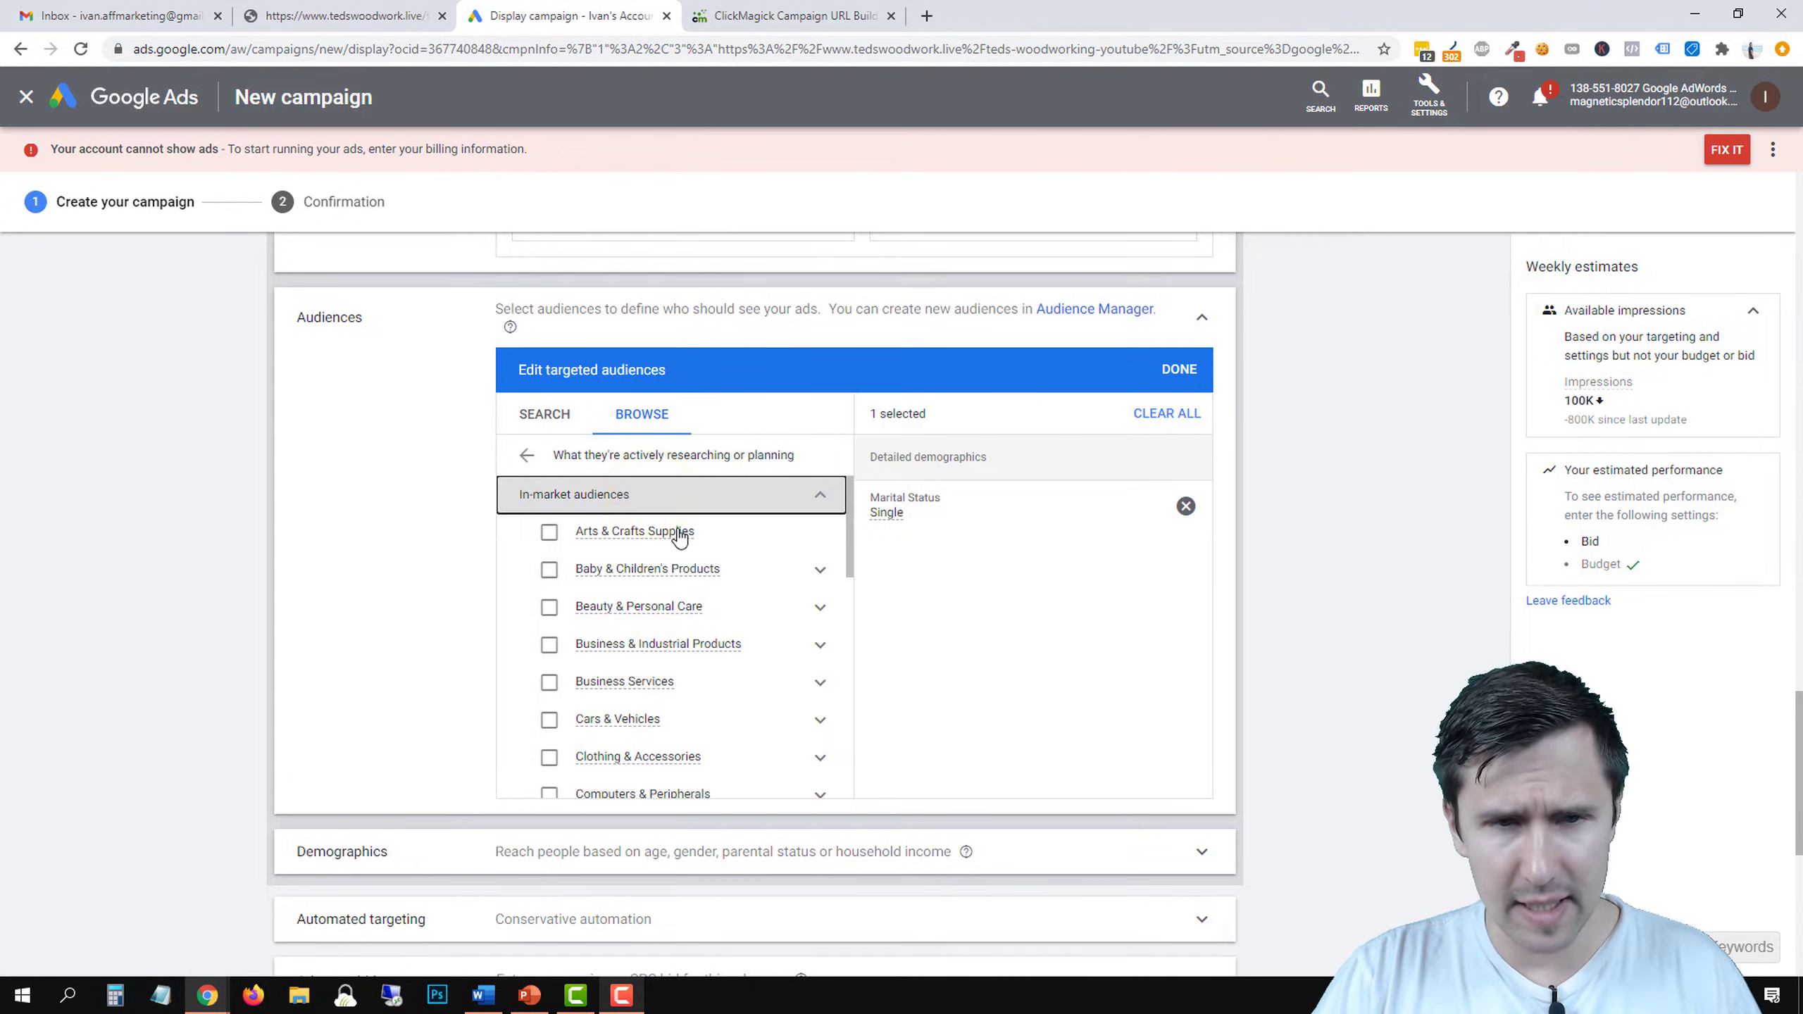
{"action": "scroll", "coordinate": [619, 654], "scroll_direction": "down", "scroll_amount": 1}
{"action": "scroll", "coordinate": [619, 654], "scroll_direction": "down", "scroll_amount": 1}
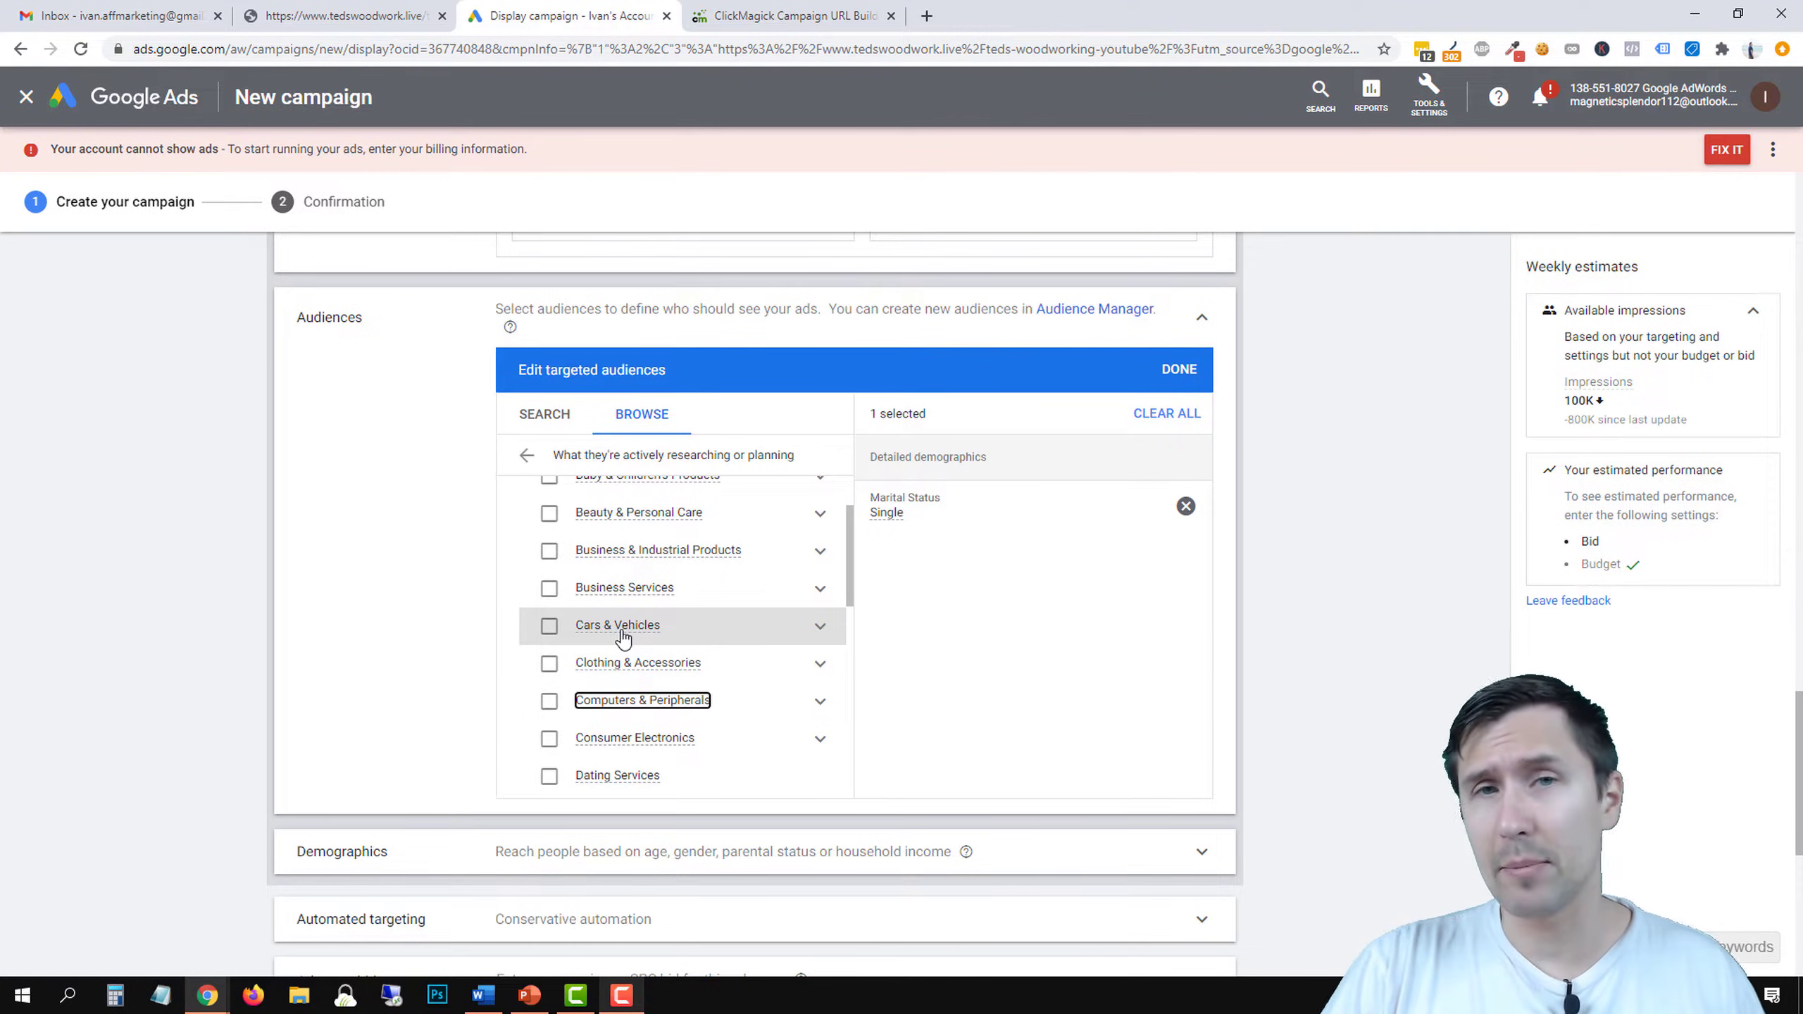
{"action": "mouse_move", "coordinate": [654, 598]}
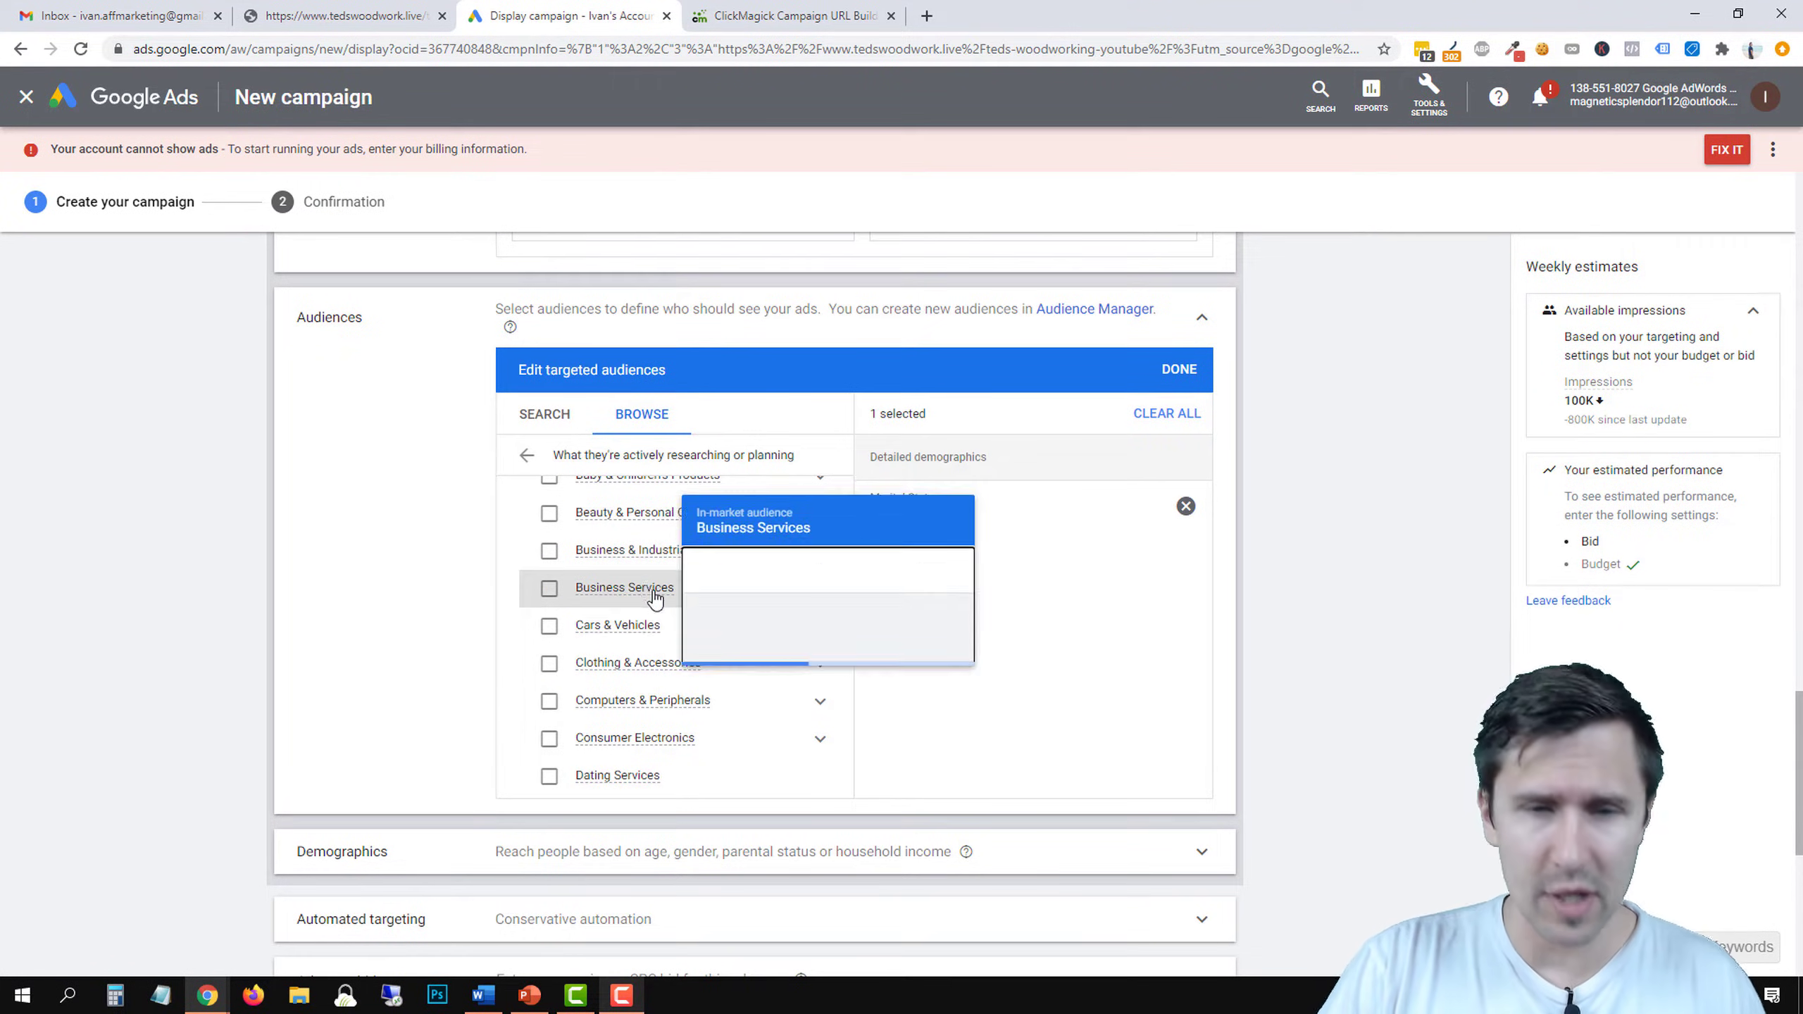
{"action": "scroll", "coordinate": [649, 625], "scroll_direction": "up", "scroll_amount": 1}
{"action": "scroll", "coordinate": [664, 717], "scroll_direction": "down", "scroll_amount": 3}
{"action": "scroll", "coordinate": [667, 729], "scroll_direction": "up", "scroll_amount": 3}
{"action": "scroll", "coordinate": [667, 730], "scroll_direction": "down", "scroll_amount": 3}
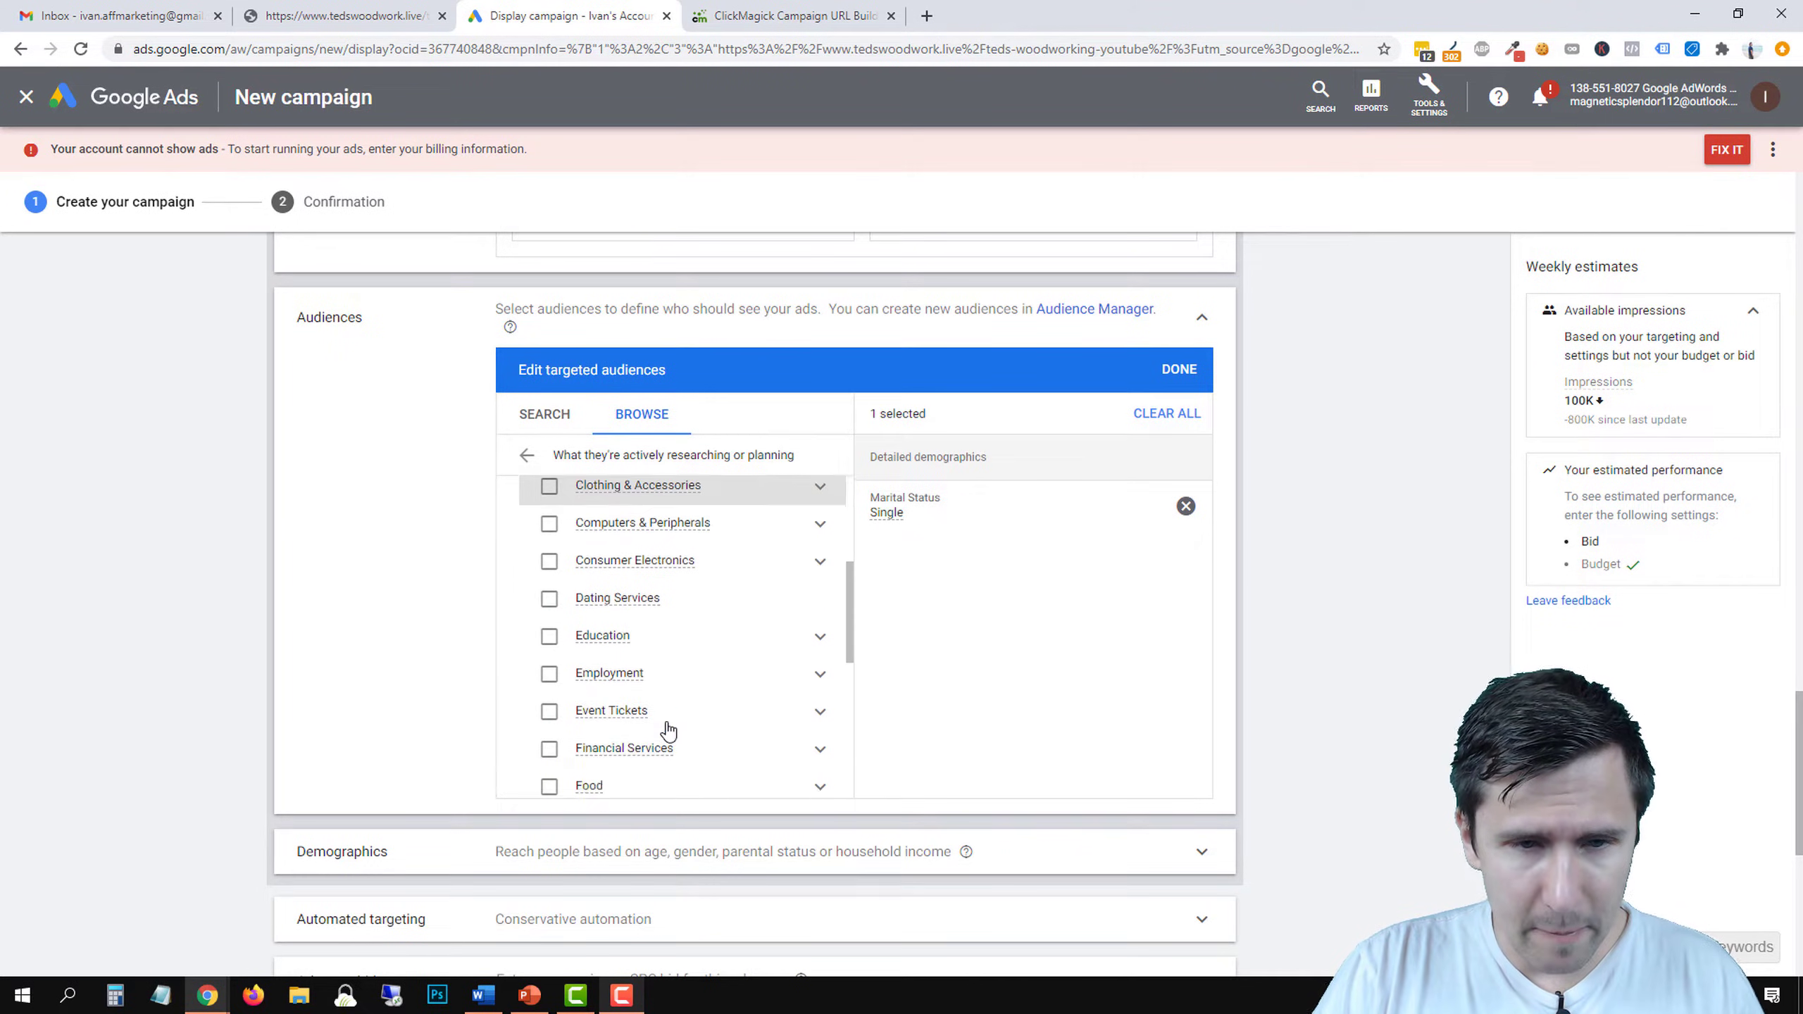
{"action": "scroll", "coordinate": [668, 730], "scroll_direction": "down", "scroll_amount": 1}
{"action": "scroll", "coordinate": [670, 726], "scroll_direction": "up", "scroll_amount": 5}
{"action": "scroll", "coordinate": [471, 793], "scroll_direction": "up", "scroll_amount": 5}
{"action": "scroll", "coordinate": [389, 710], "scroll_direction": "down", "scroll_amount": 4}
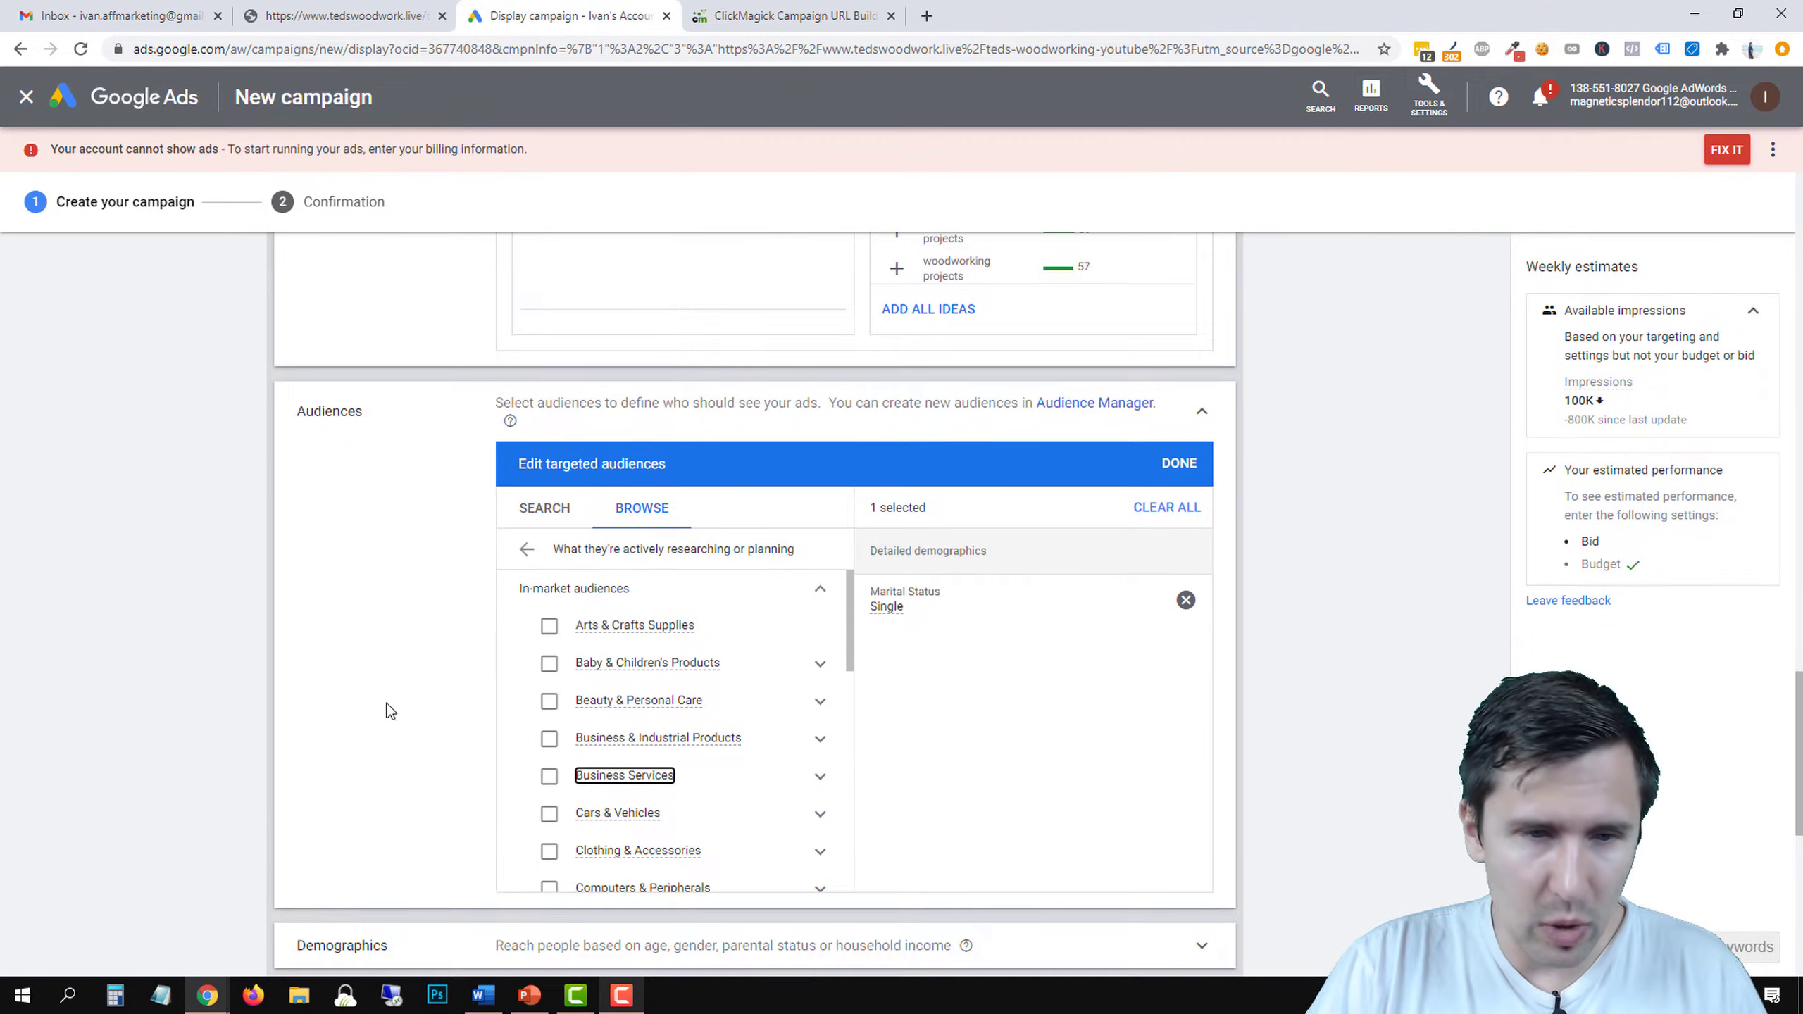
Search the audiences for woodworking and target the in-market audience Garden Sheds & Outdoor Structures.
{"action": "left_click", "coordinate": [526, 548]}
{"action": "left_click", "coordinate": [538, 508]}
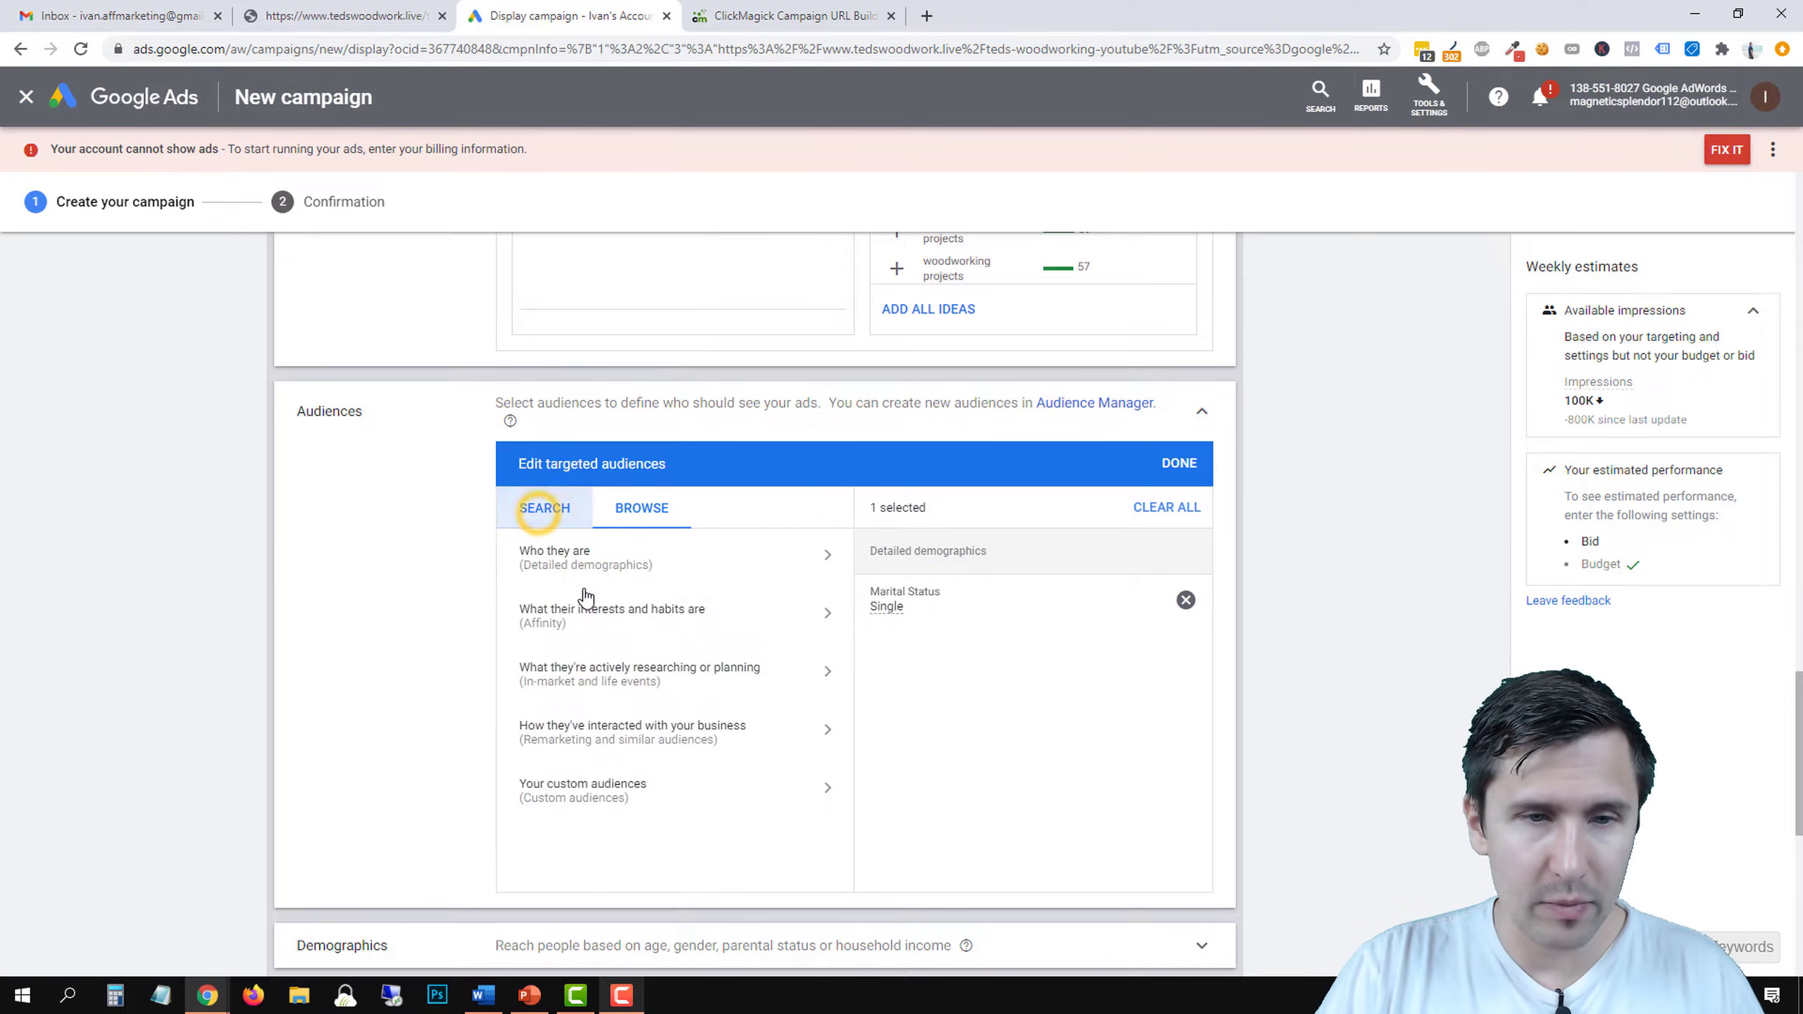
{"action": "left_click", "coordinate": [624, 558]}
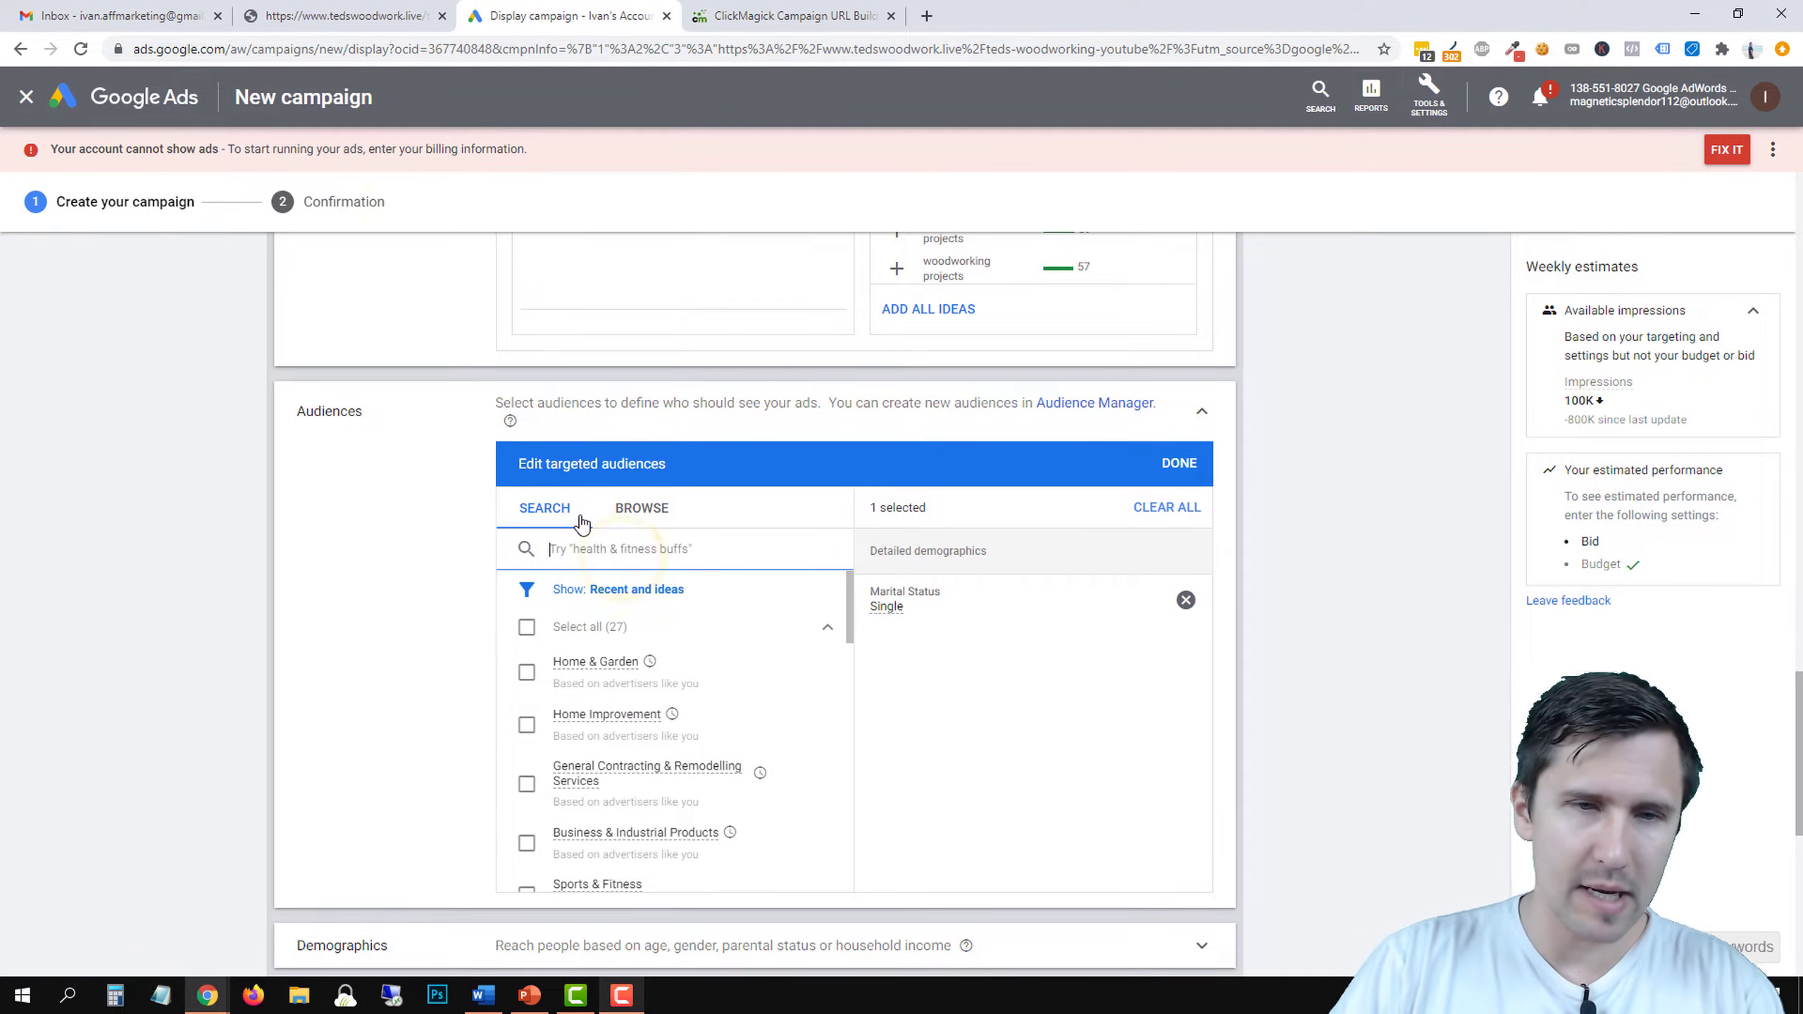
{"action": "type", "text": "woodworking"}
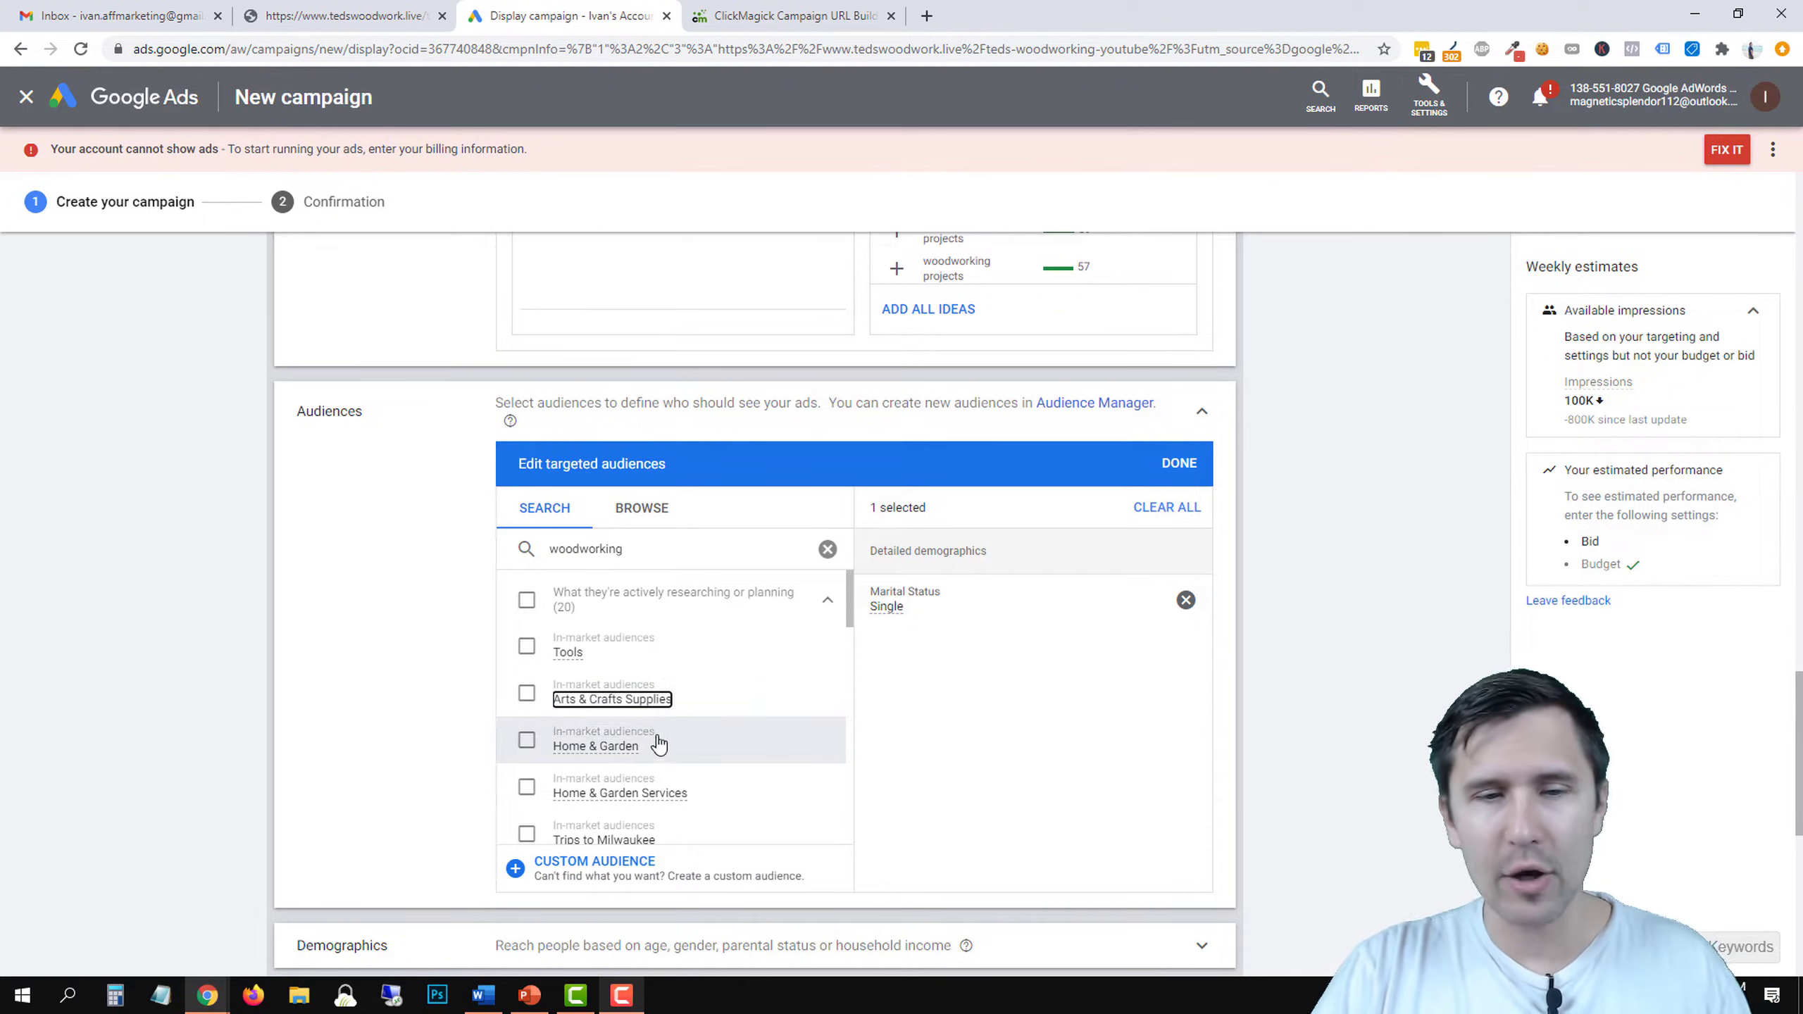
{"action": "scroll", "coordinate": [604, 753], "scroll_direction": "down", "scroll_amount": 1}
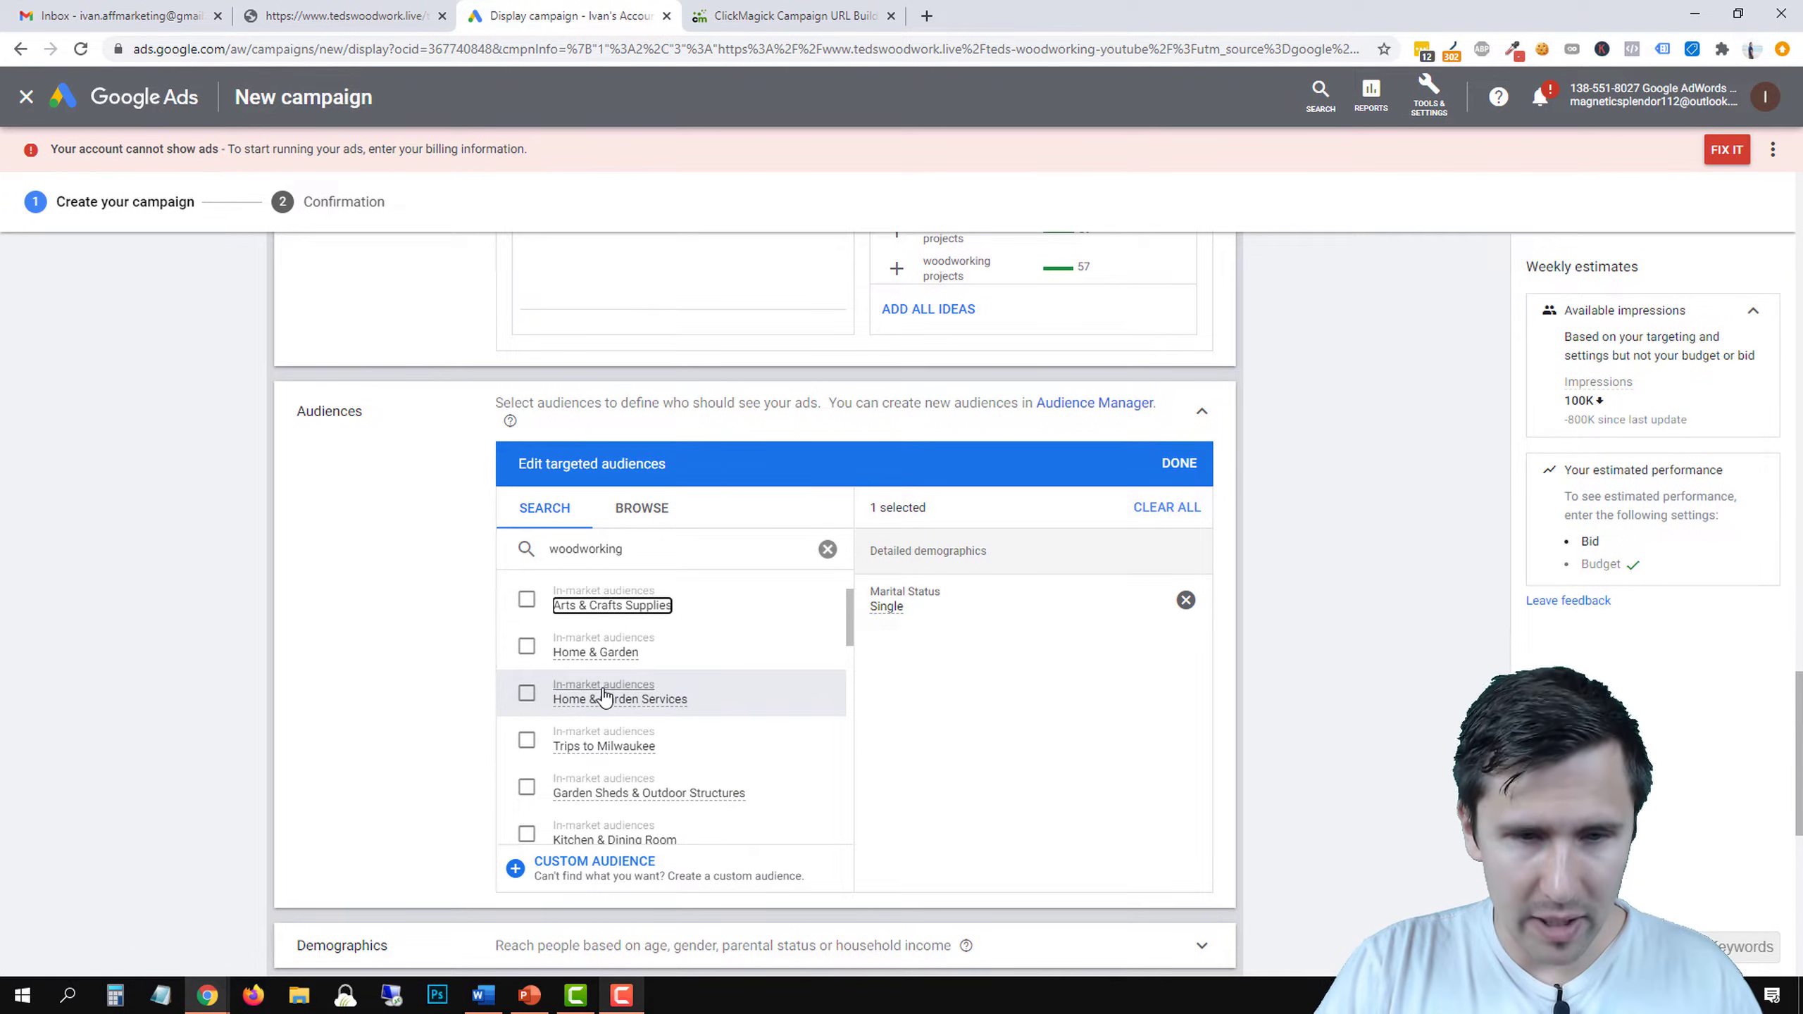
{"action": "scroll", "coordinate": [639, 717], "scroll_direction": "down", "scroll_amount": 1}
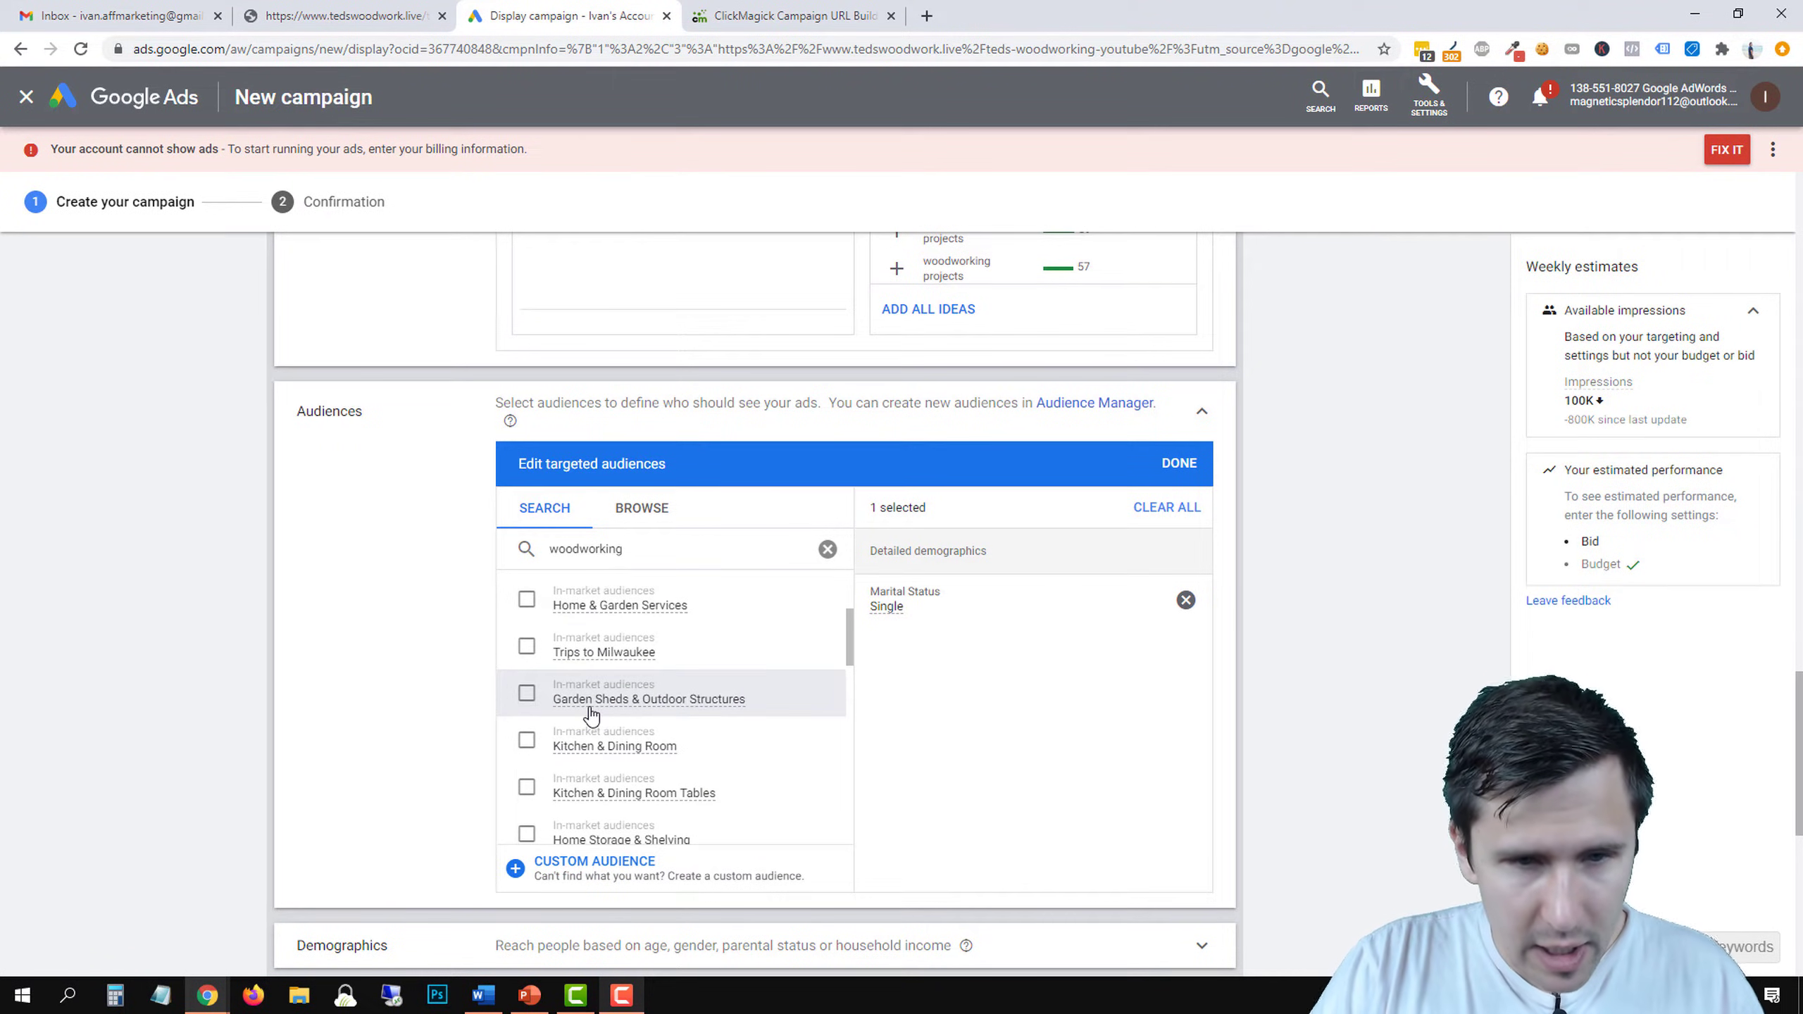
{"action": "mouse_move", "coordinate": [644, 712]}
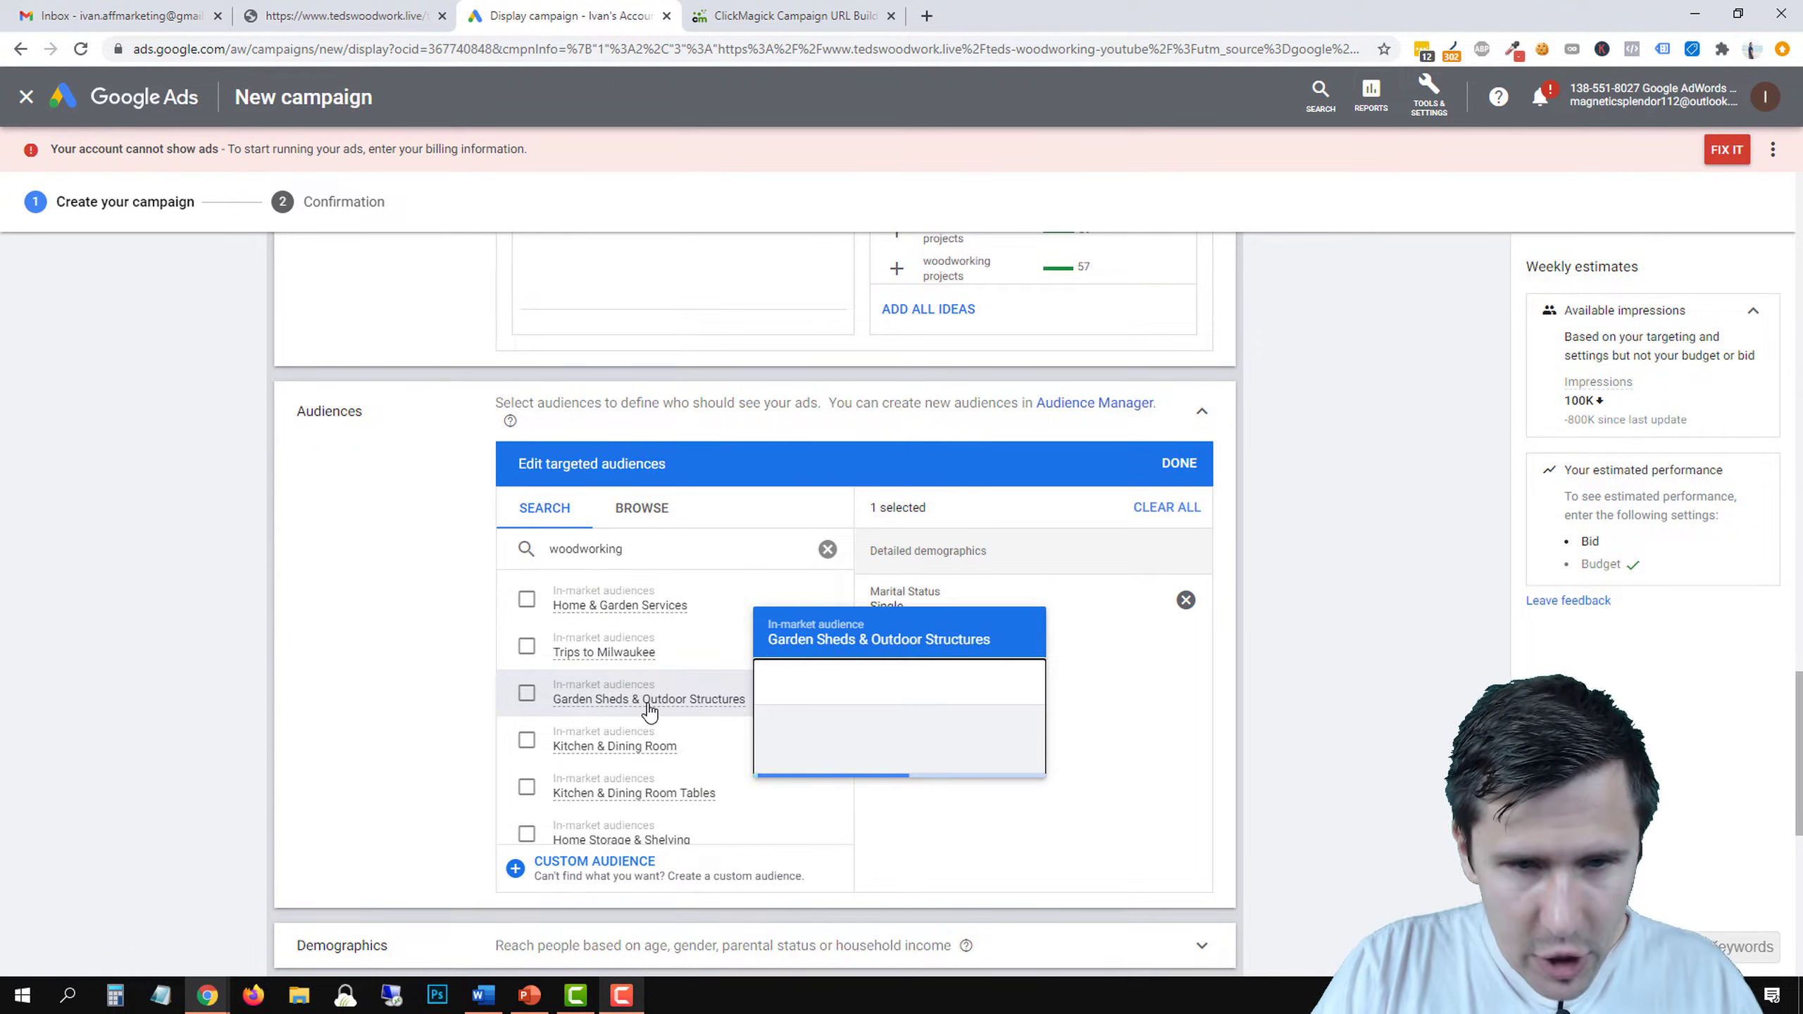
{"action": "left_click", "coordinate": [526, 692]}
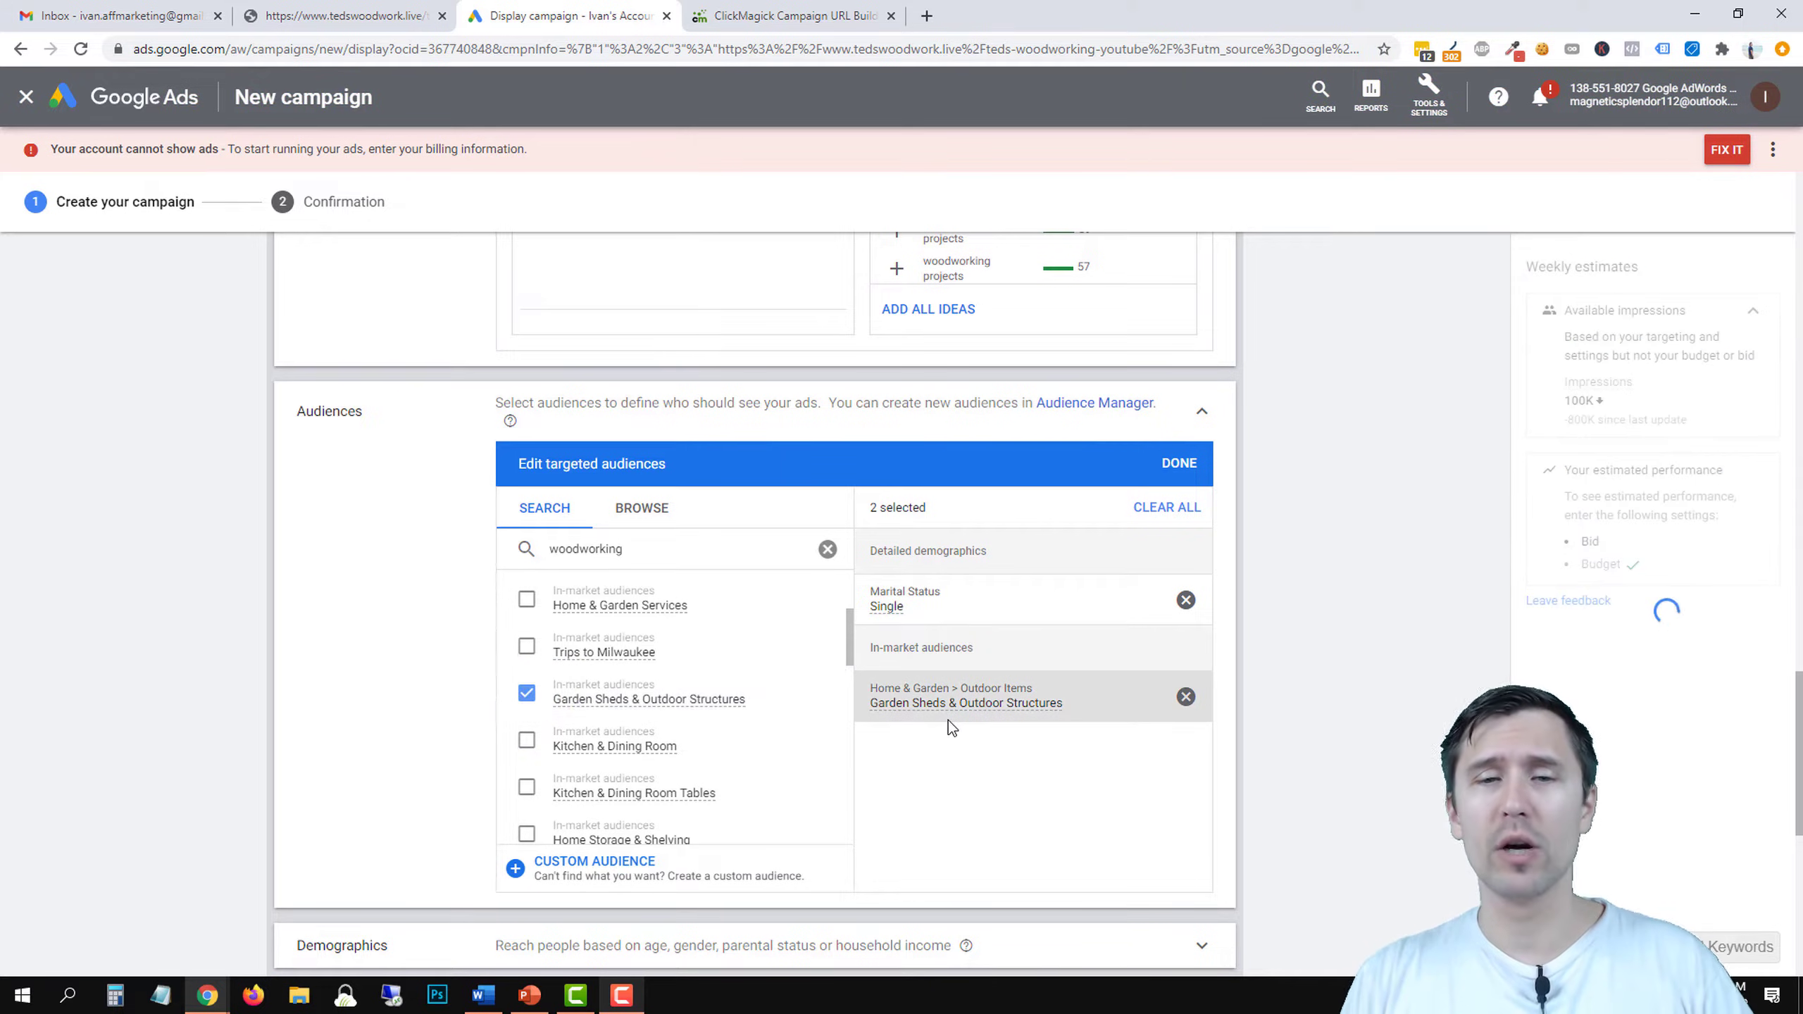
Remove the marital status Single from the targeted audiences and look through more of the woodworking suggestions.
{"action": "left_click", "coordinate": [1186, 600]}
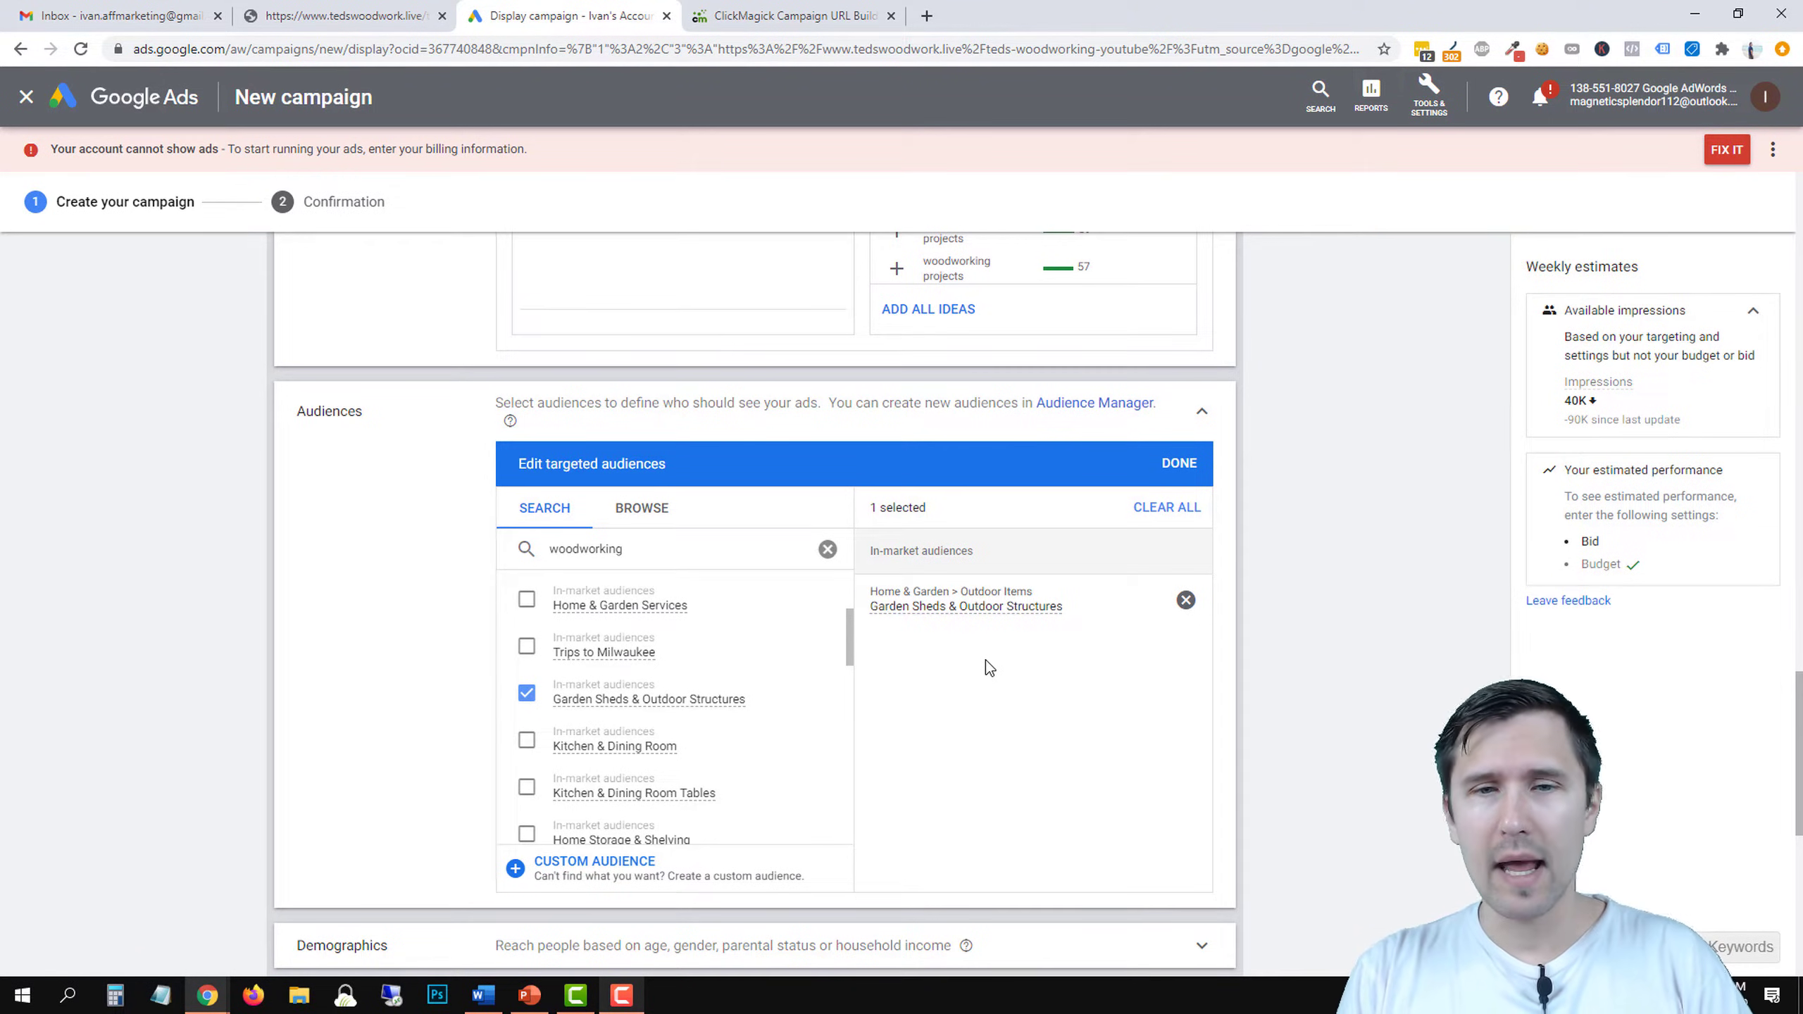
{"action": "scroll", "coordinate": [985, 660], "scroll_direction": "up", "scroll_amount": 6}
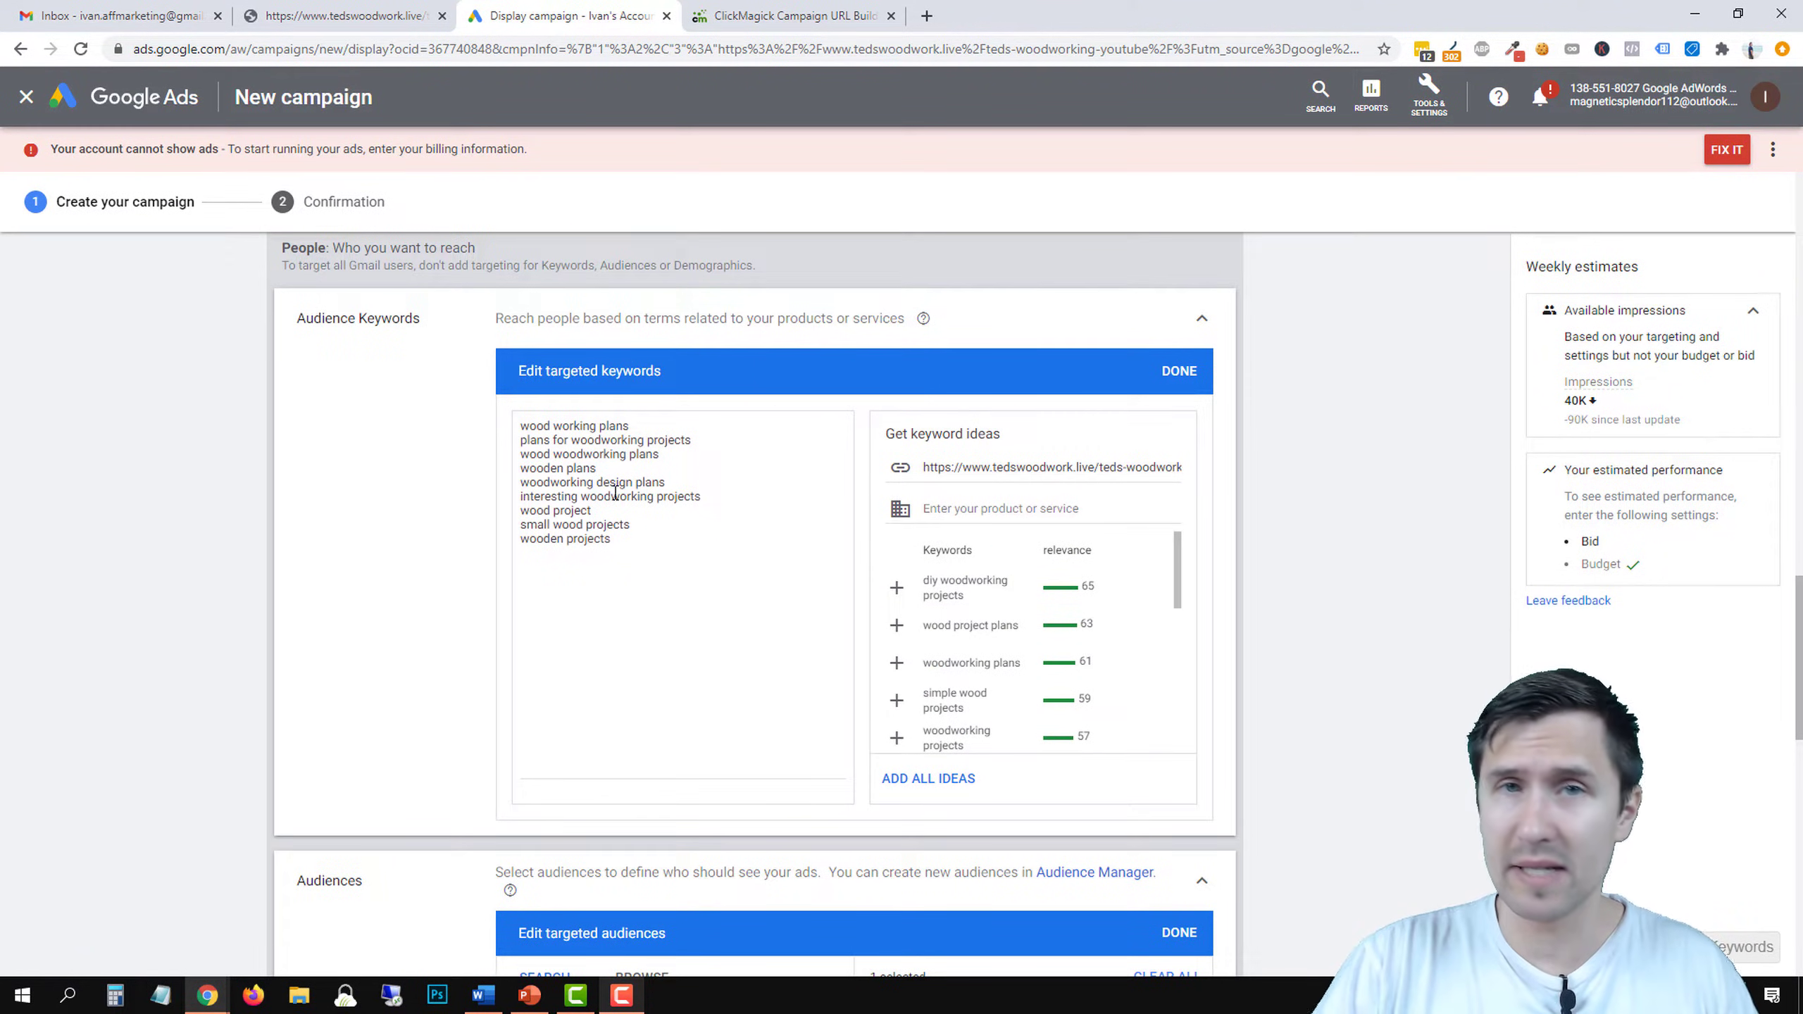
{"action": "scroll", "coordinate": [383, 579], "scroll_direction": "down", "scroll_amount": 7}
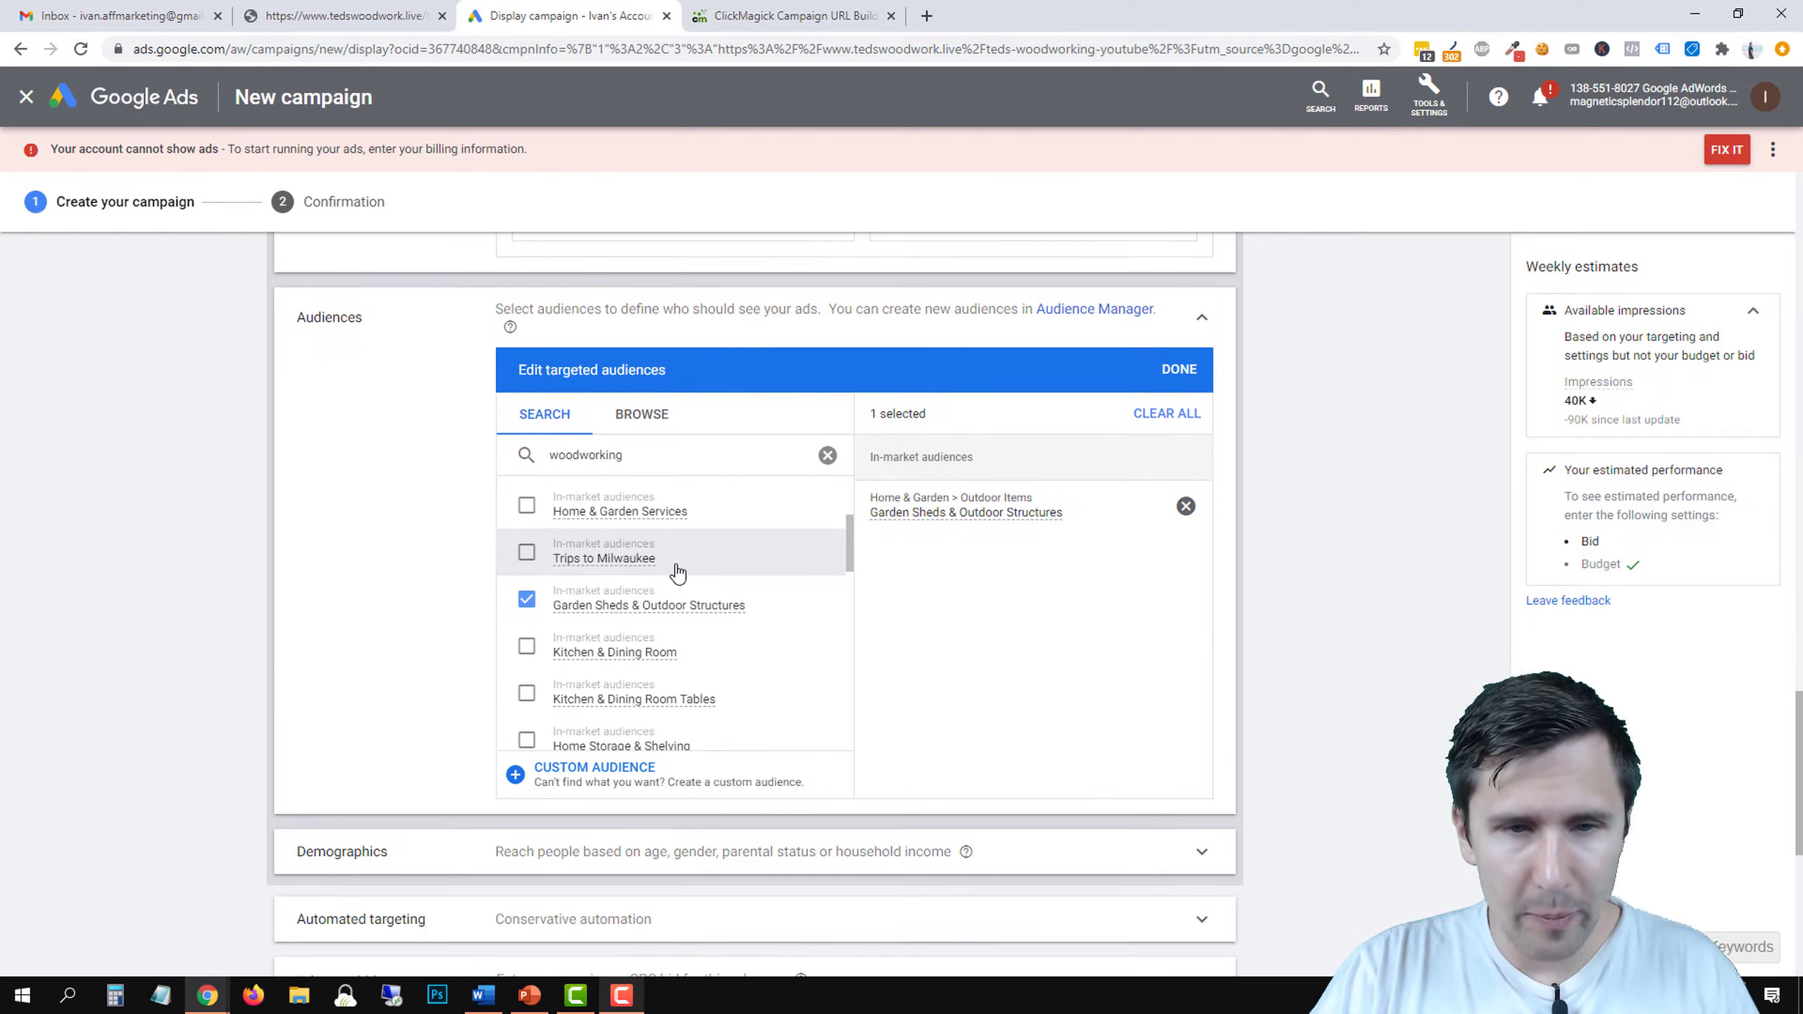
{"action": "scroll", "coordinate": [678, 573], "scroll_direction": "down", "scroll_amount": 2}
{"action": "scroll", "coordinate": [678, 572], "scroll_direction": "down", "scroll_amount": 3}
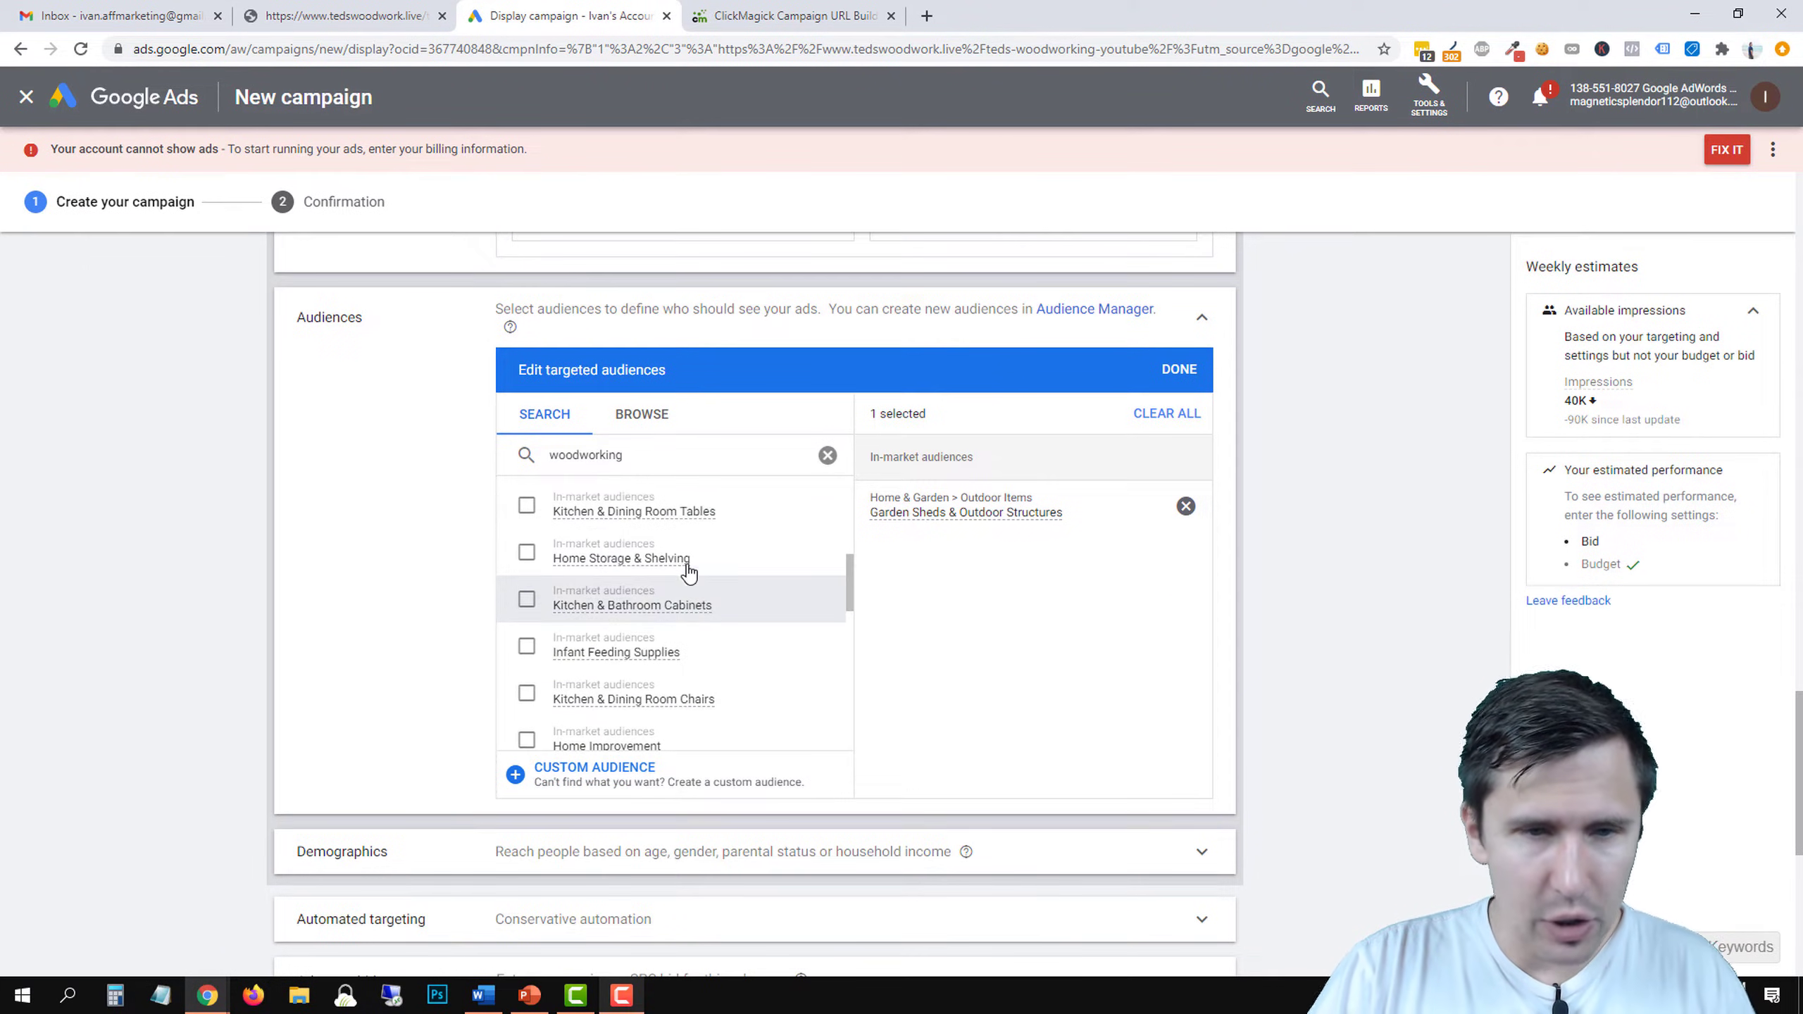
Browse the in-market audiences and examine the Home & Garden subcategories, including those under Home Furnishings.
{"action": "left_click", "coordinate": [643, 418]}
{"action": "left_click", "coordinate": [605, 582]}
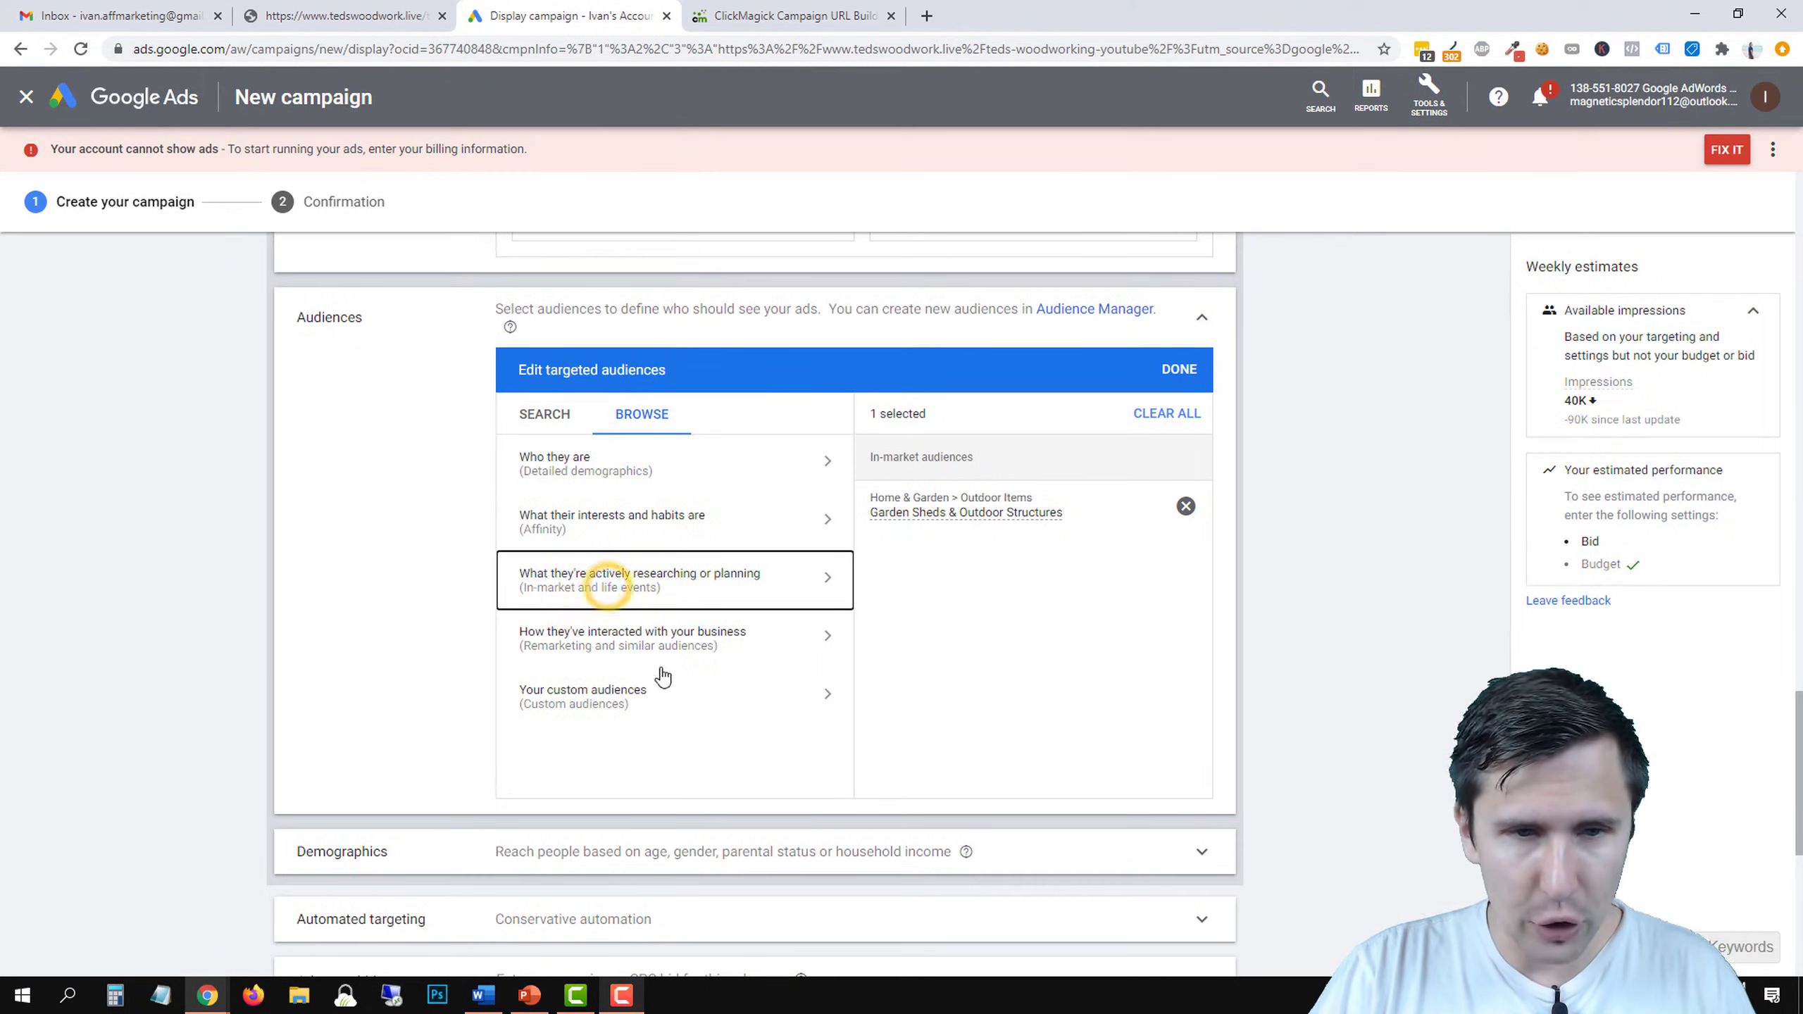
{"action": "scroll", "coordinate": [710, 674], "scroll_direction": "down", "scroll_amount": 3}
{"action": "scroll", "coordinate": [695, 703], "scroll_direction": "up", "scroll_amount": 3}
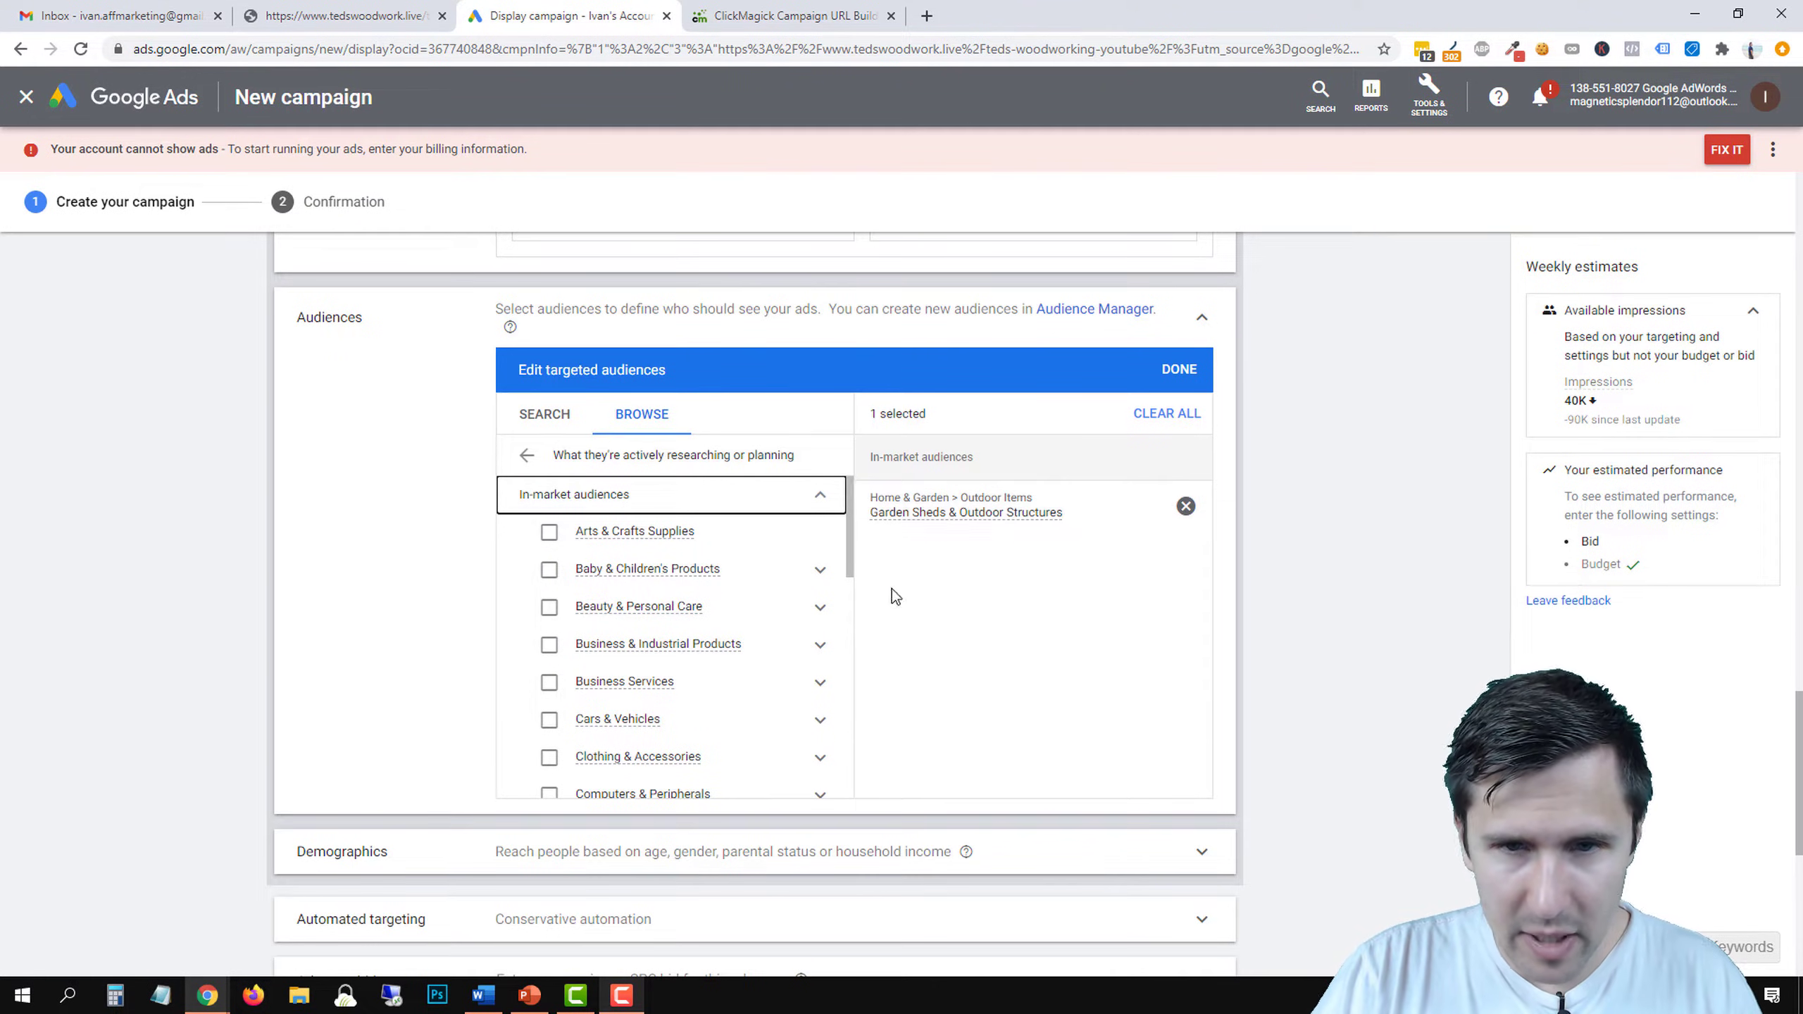
{"action": "scroll", "coordinate": [729, 664], "scroll_direction": "down", "scroll_amount": 1}
{"action": "scroll", "coordinate": [730, 664], "scroll_direction": "down", "scroll_amount": 5}
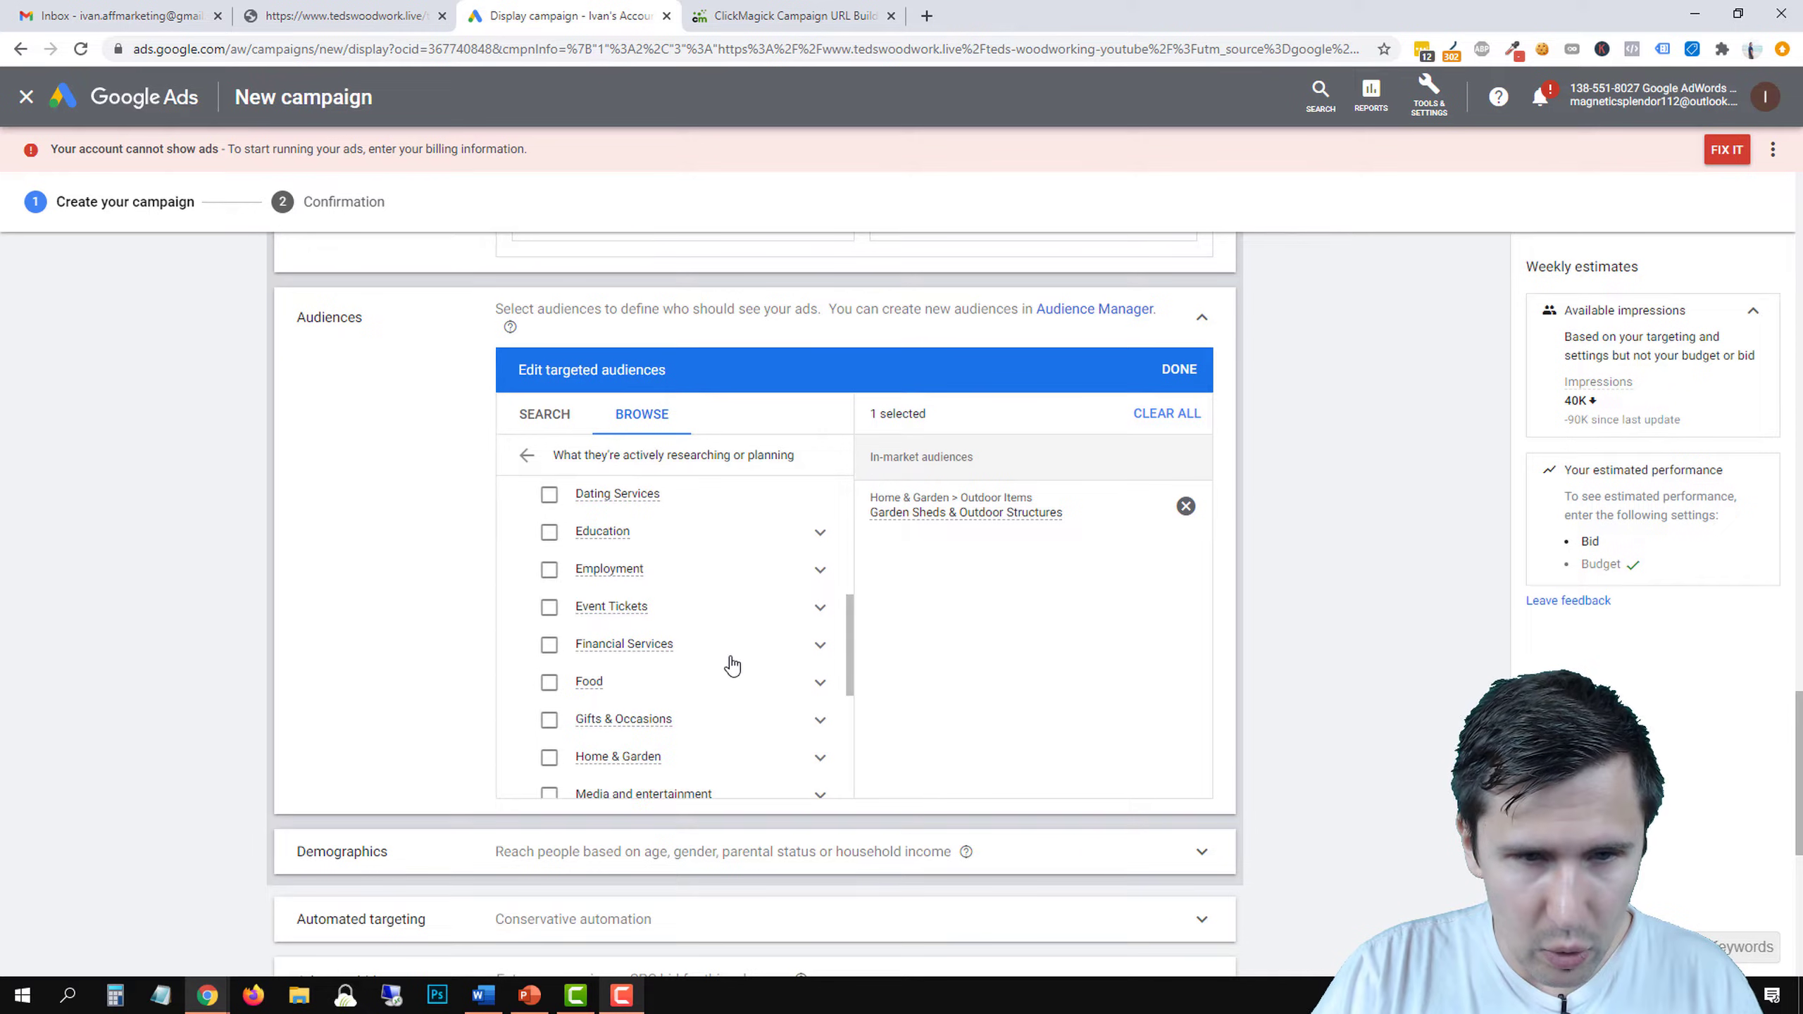
{"action": "left_click", "coordinate": [816, 675]}
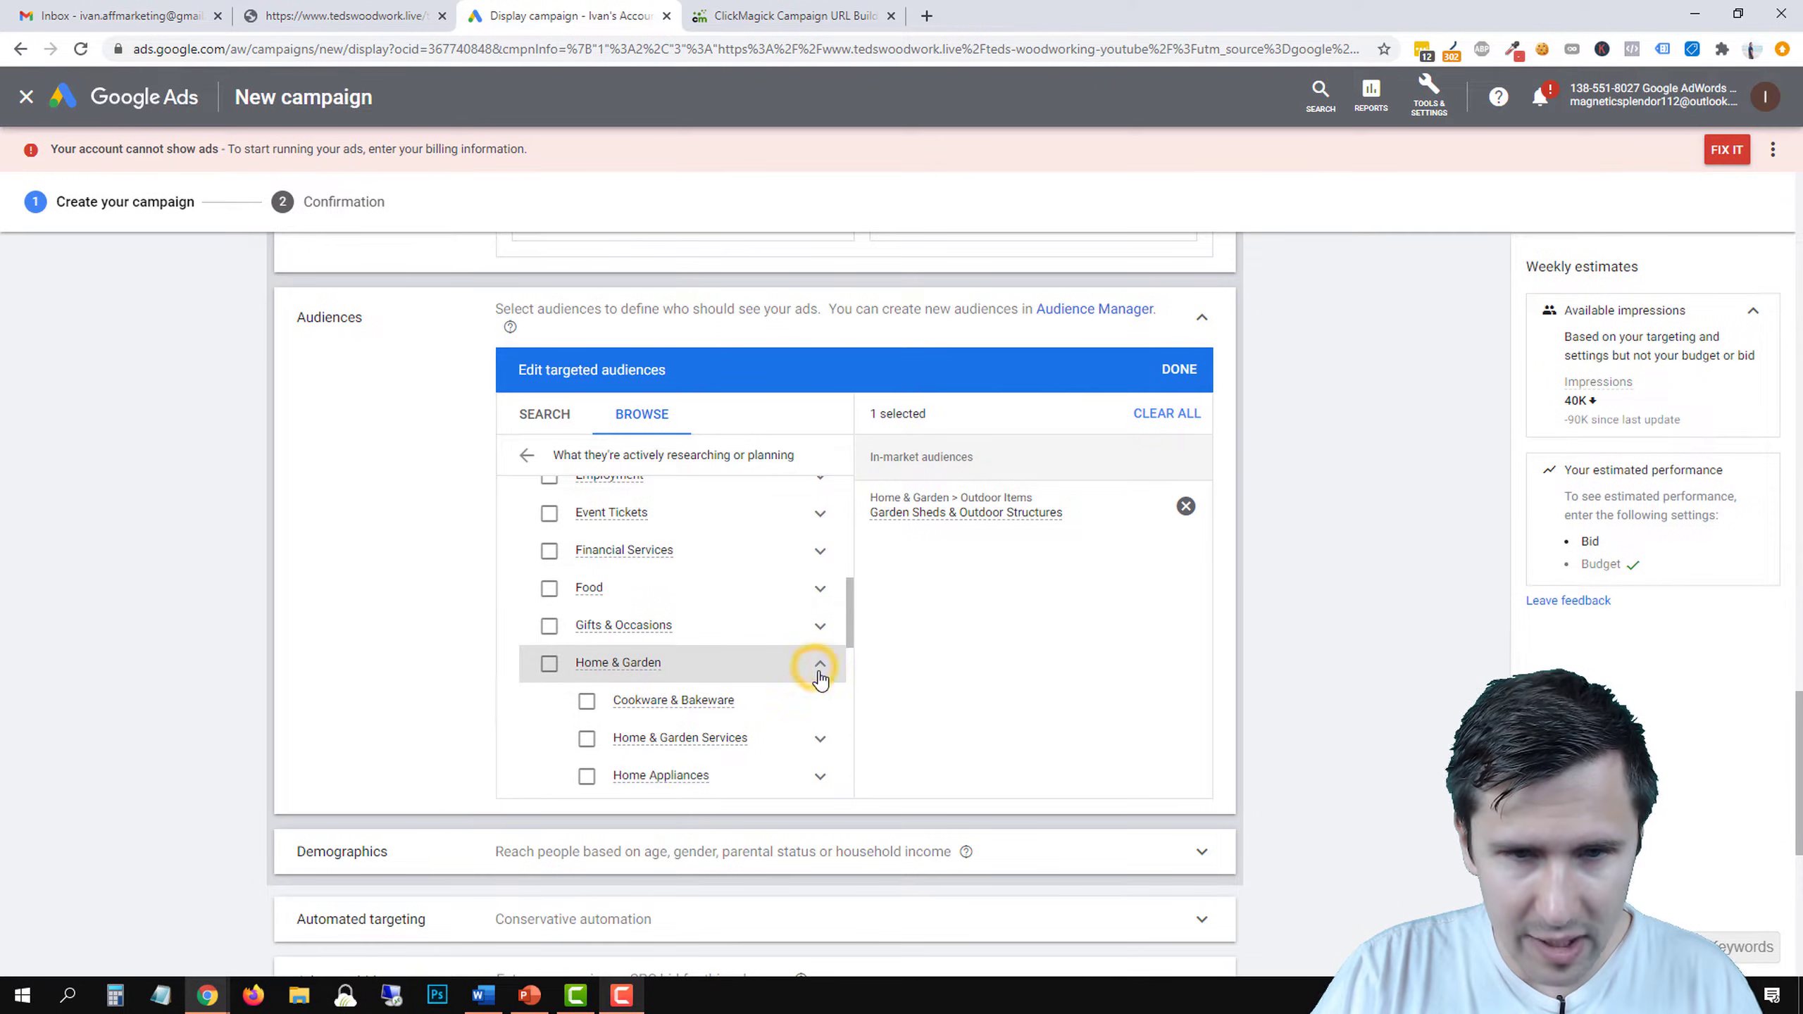
{"action": "scroll", "coordinate": [759, 682], "scroll_direction": "down", "scroll_amount": 1}
{"action": "scroll", "coordinate": [728, 672], "scroll_direction": "down", "scroll_amount": 2}
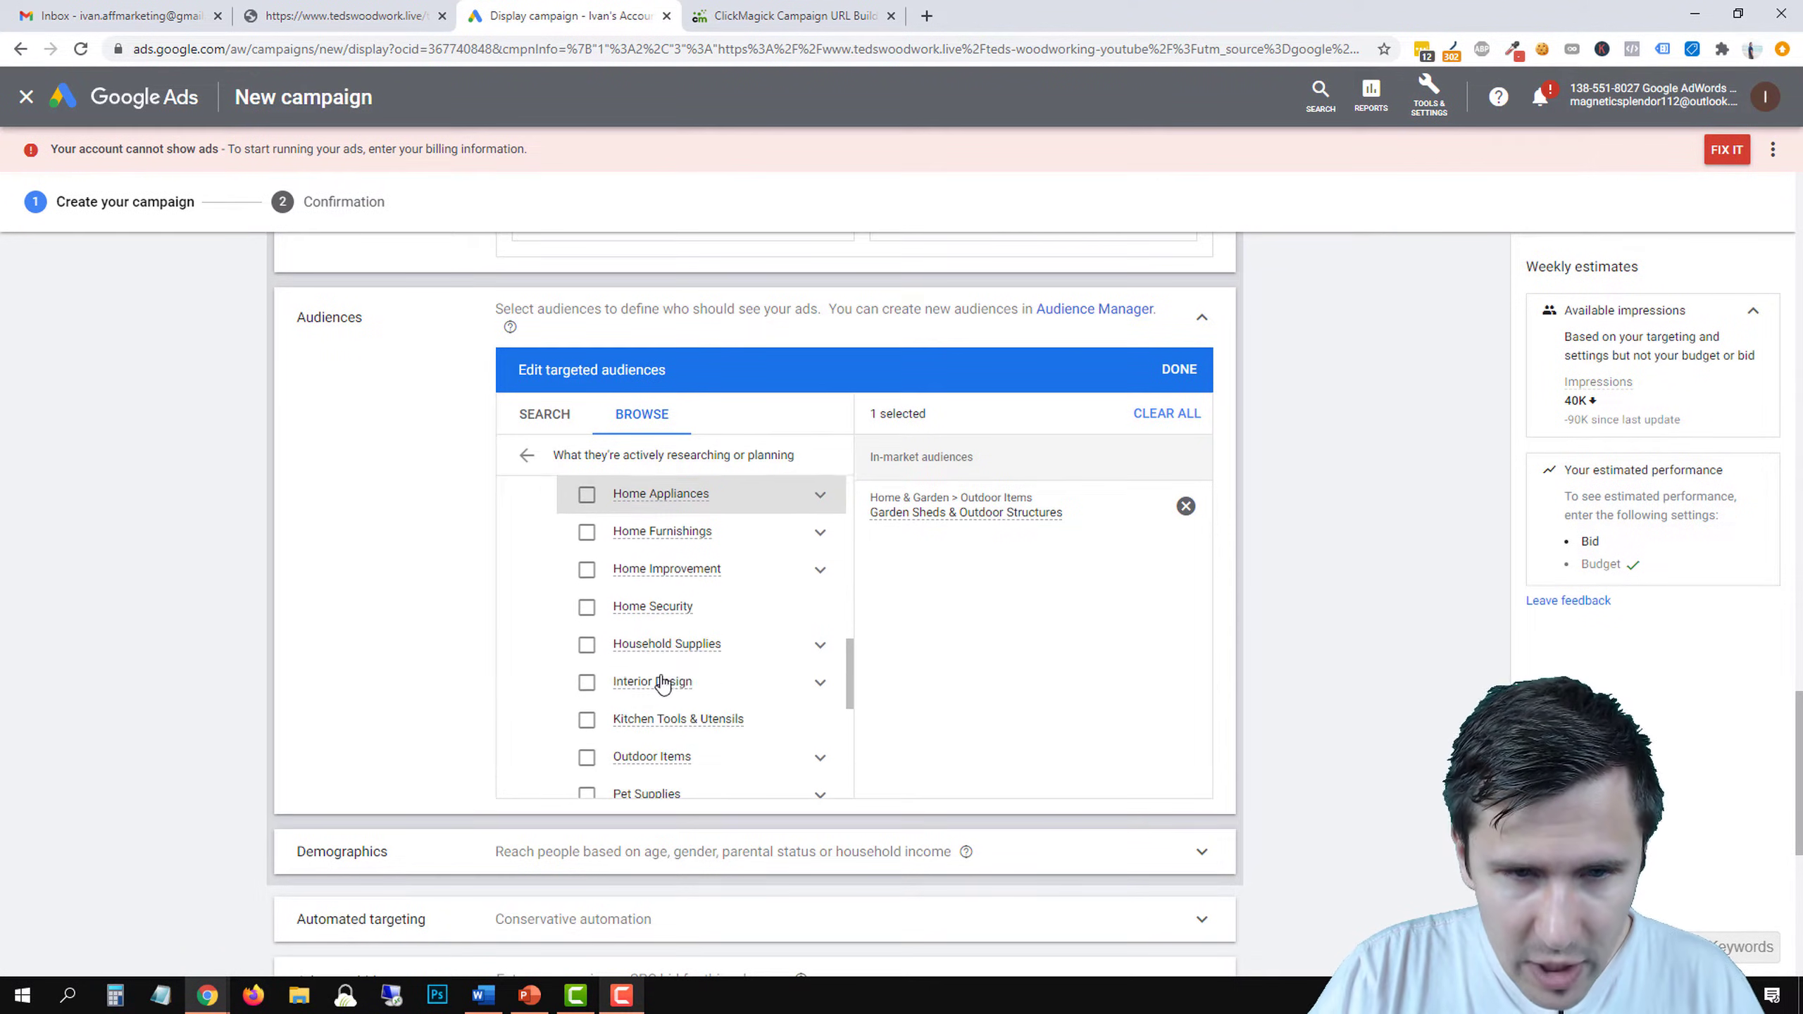
{"action": "left_click", "coordinate": [821, 533]}
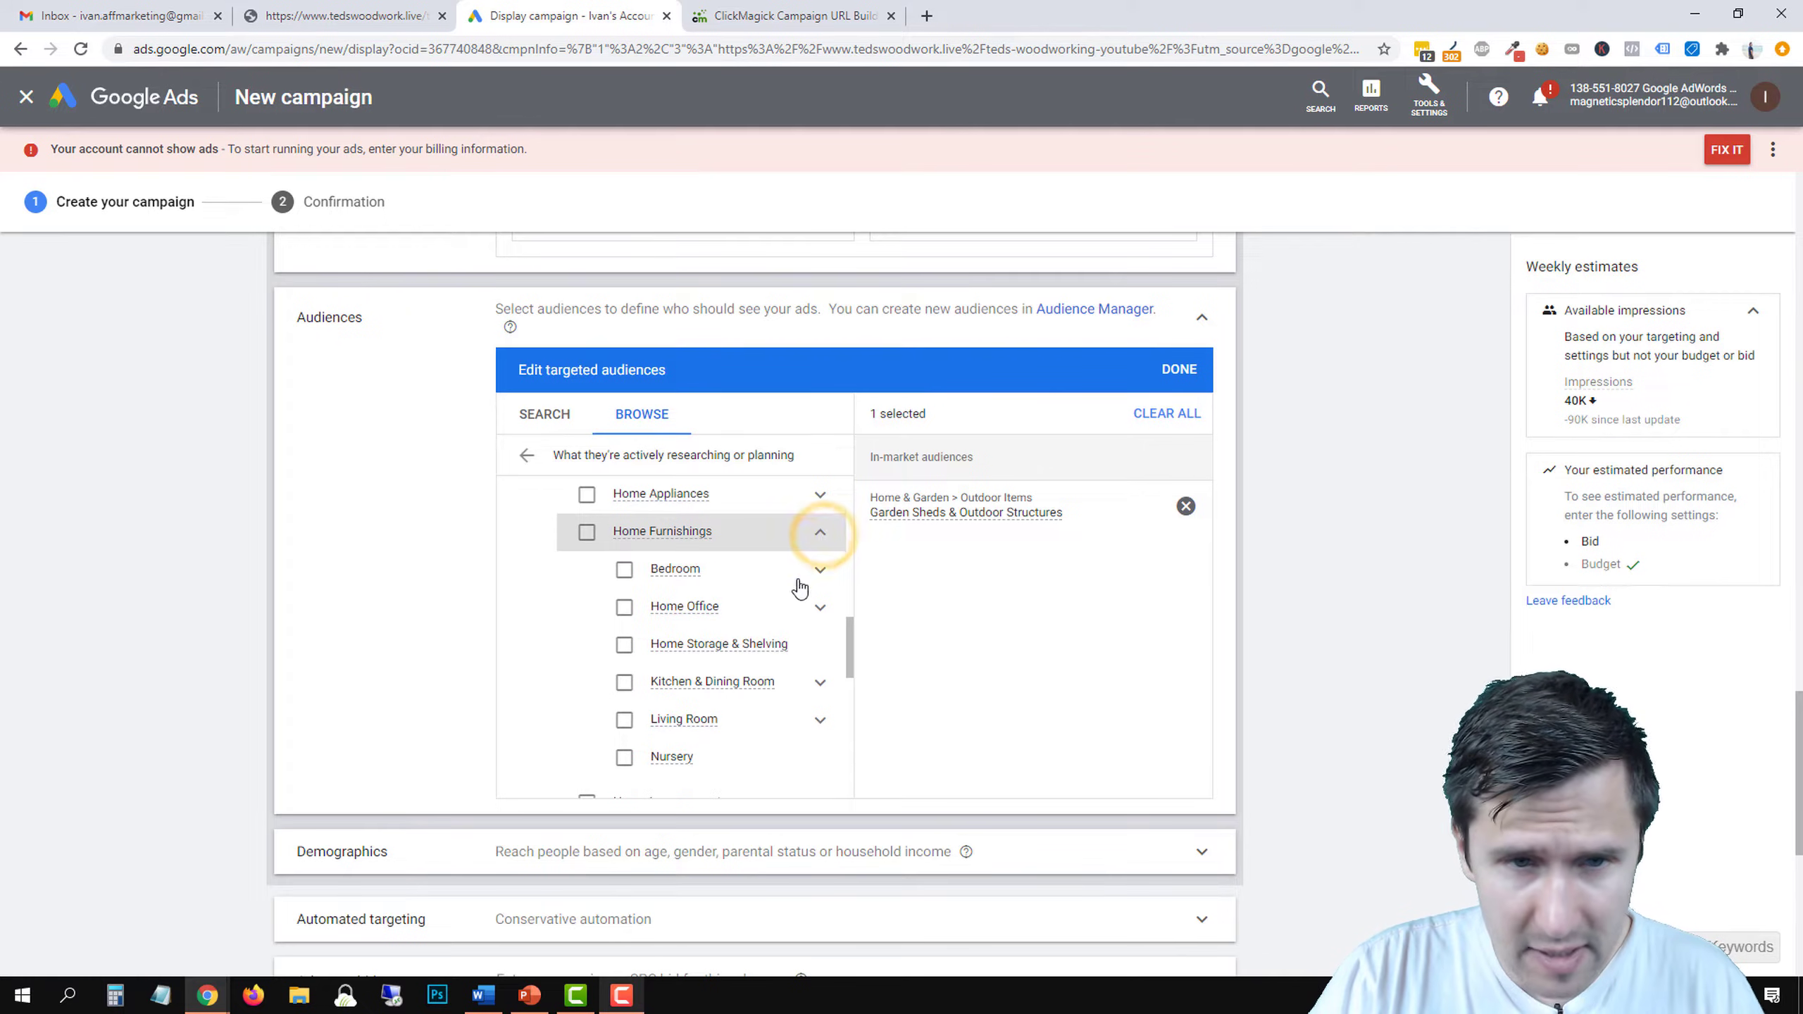
{"action": "left_click", "coordinate": [821, 533]}
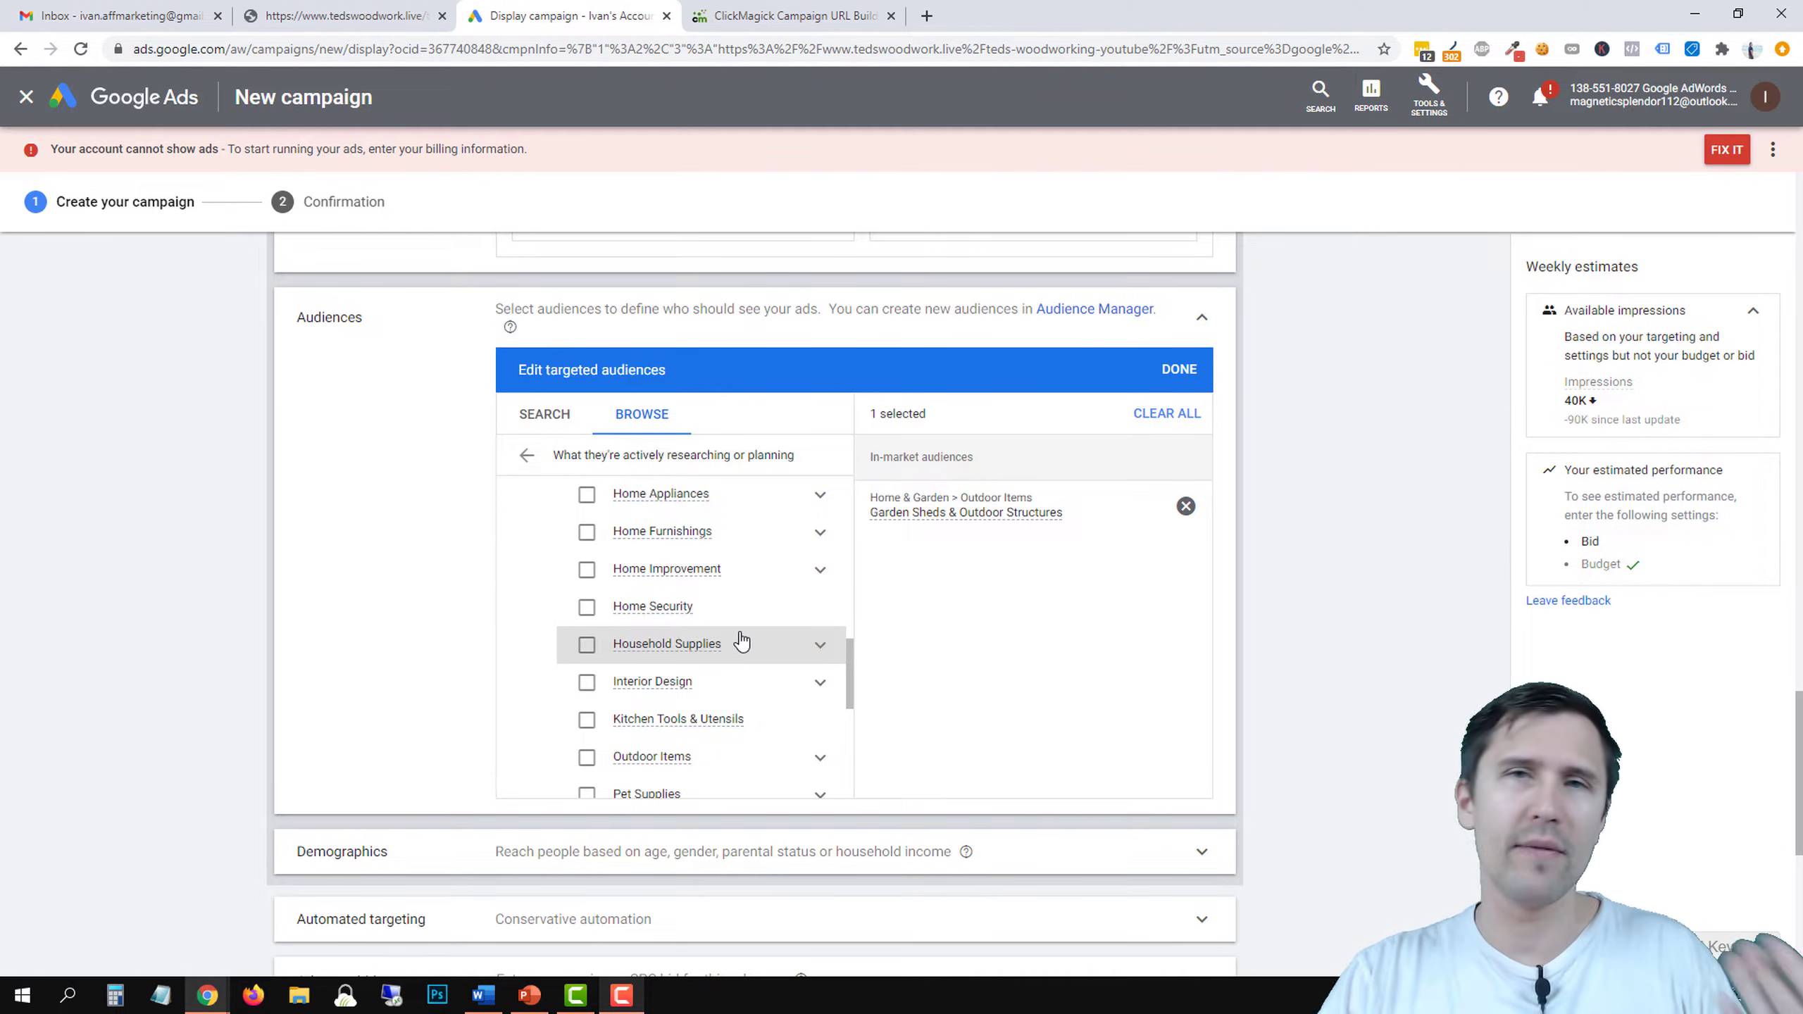
{"action": "left_click", "coordinate": [694, 644]}
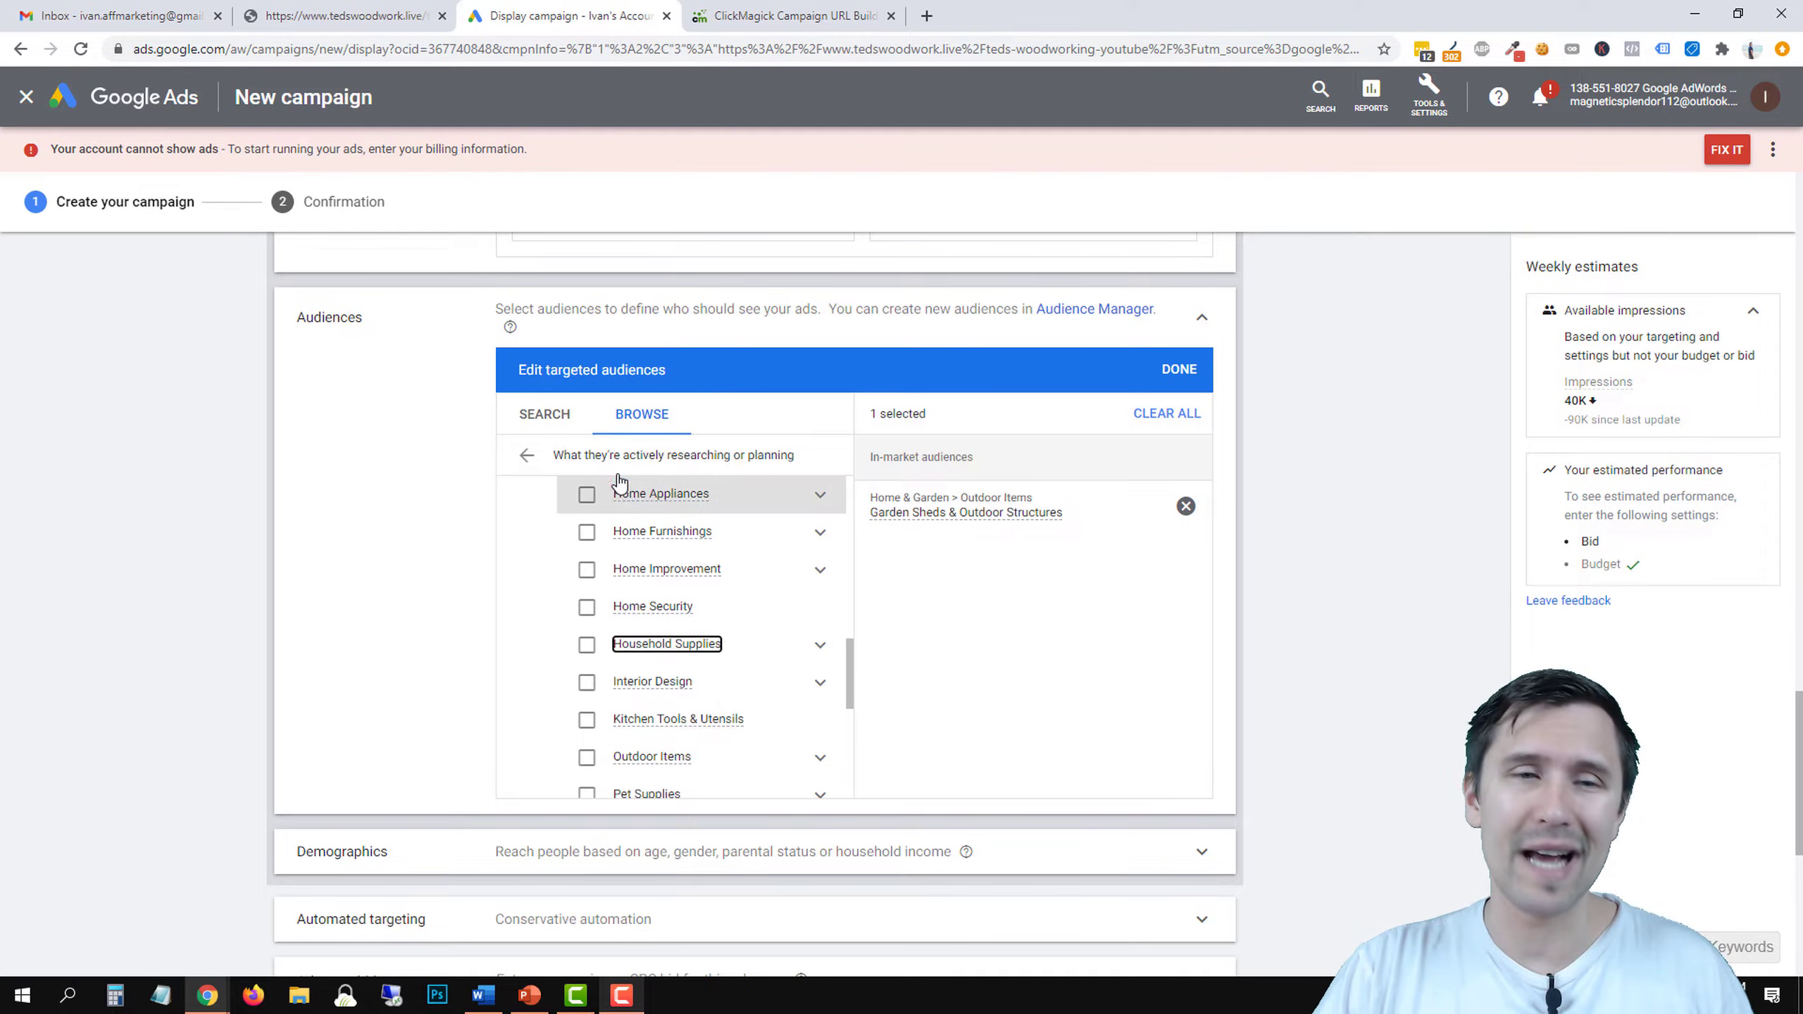
Look through the life events audiences, examine the options under Moving, and return to the audience categories.
{"action": "left_click", "coordinate": [526, 455]}
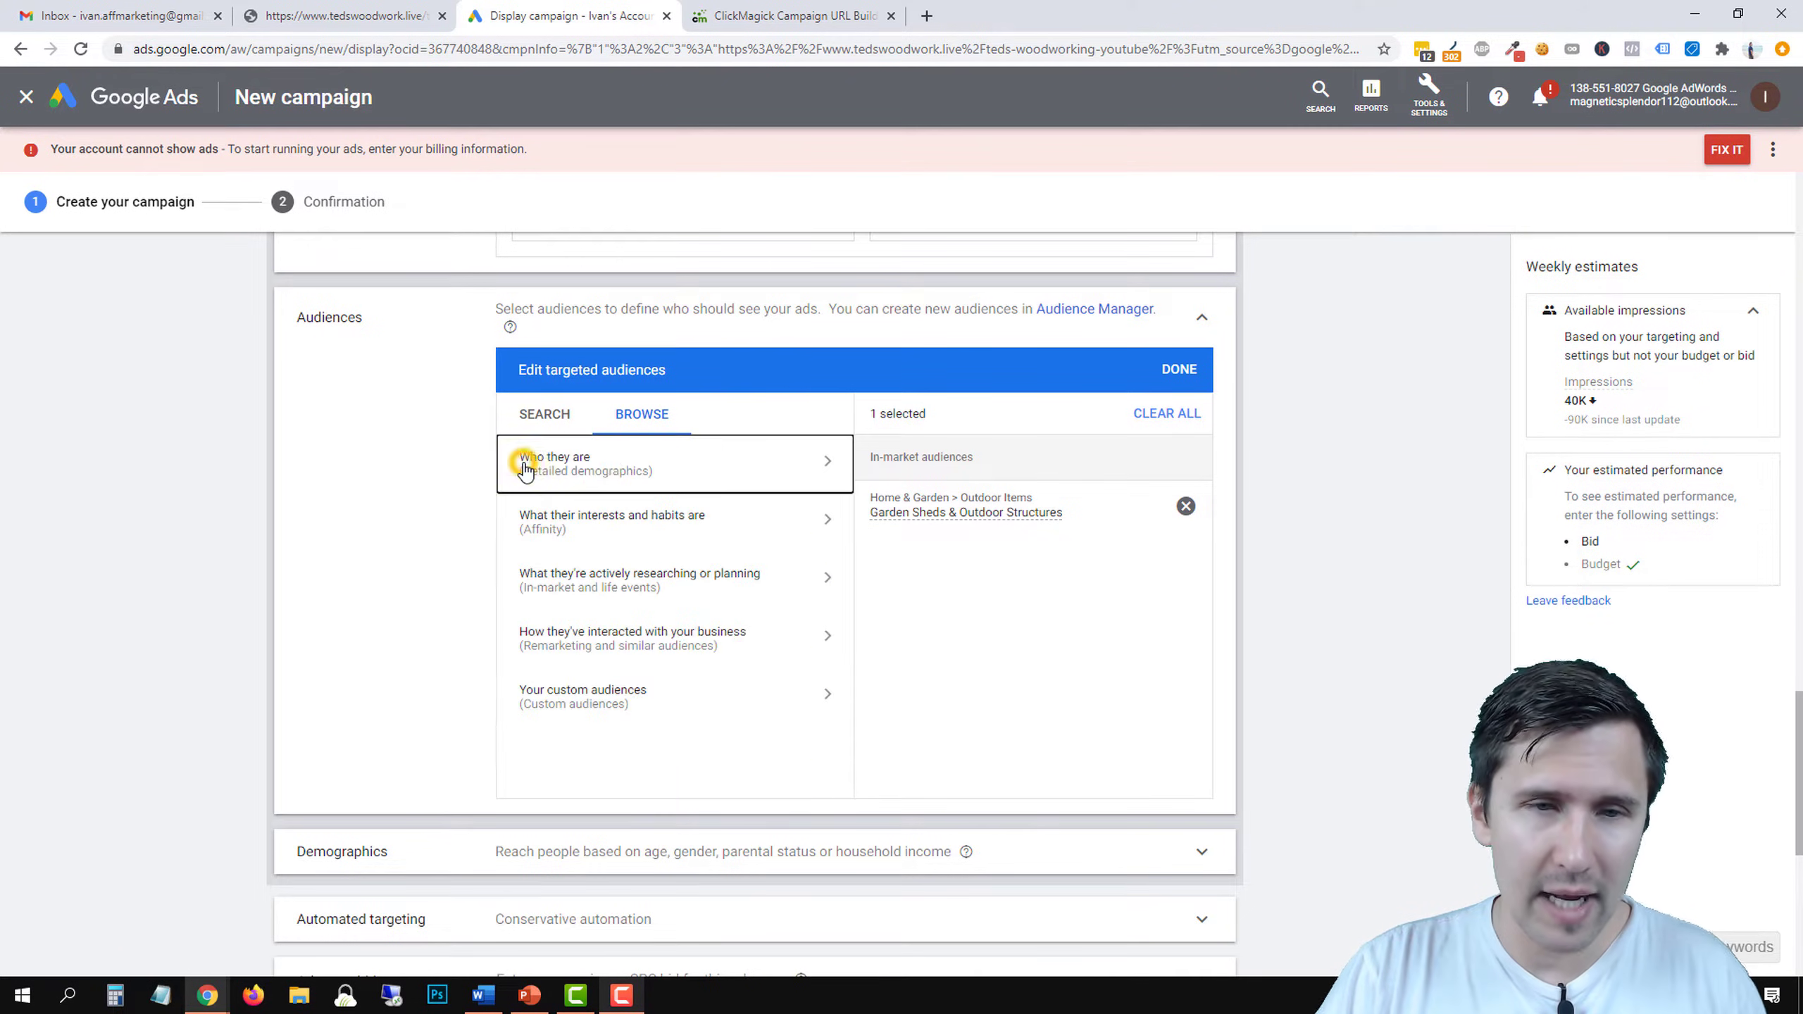
{"action": "left_click", "coordinate": [646, 590]}
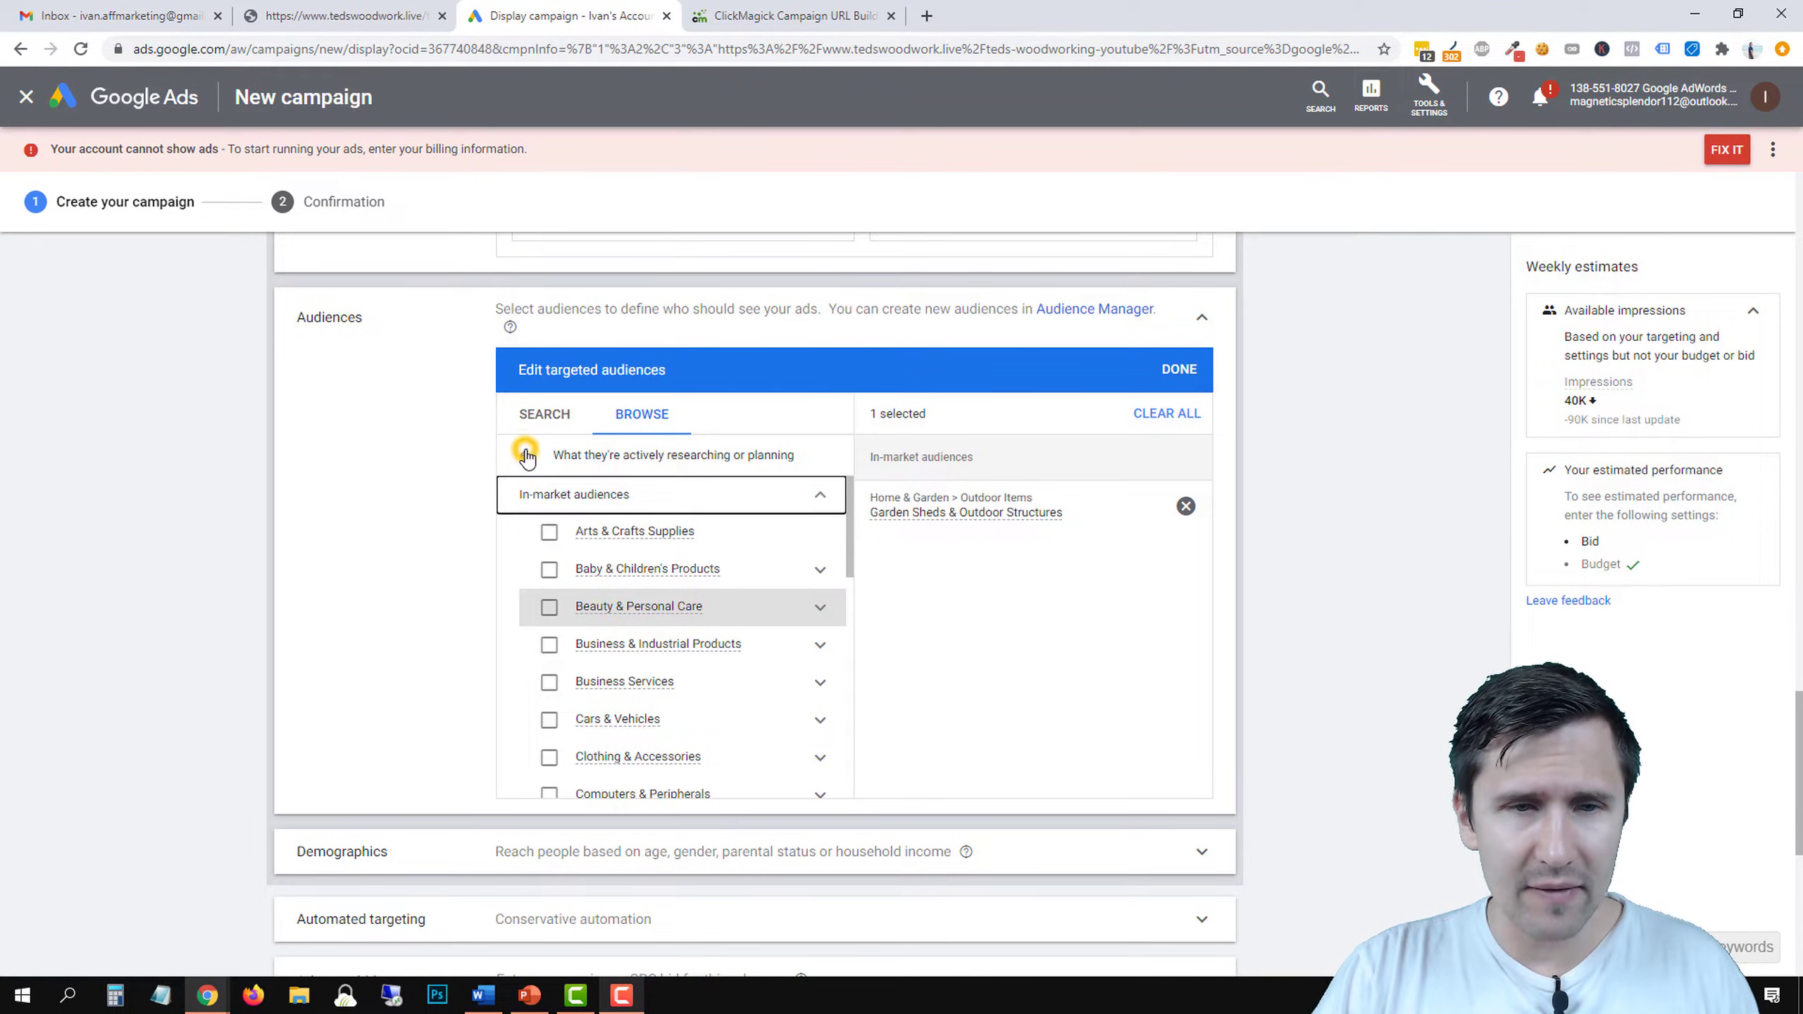
{"action": "left_click", "coordinate": [526, 455]}
{"action": "left_click", "coordinate": [664, 575]}
{"action": "left_click", "coordinate": [827, 495]}
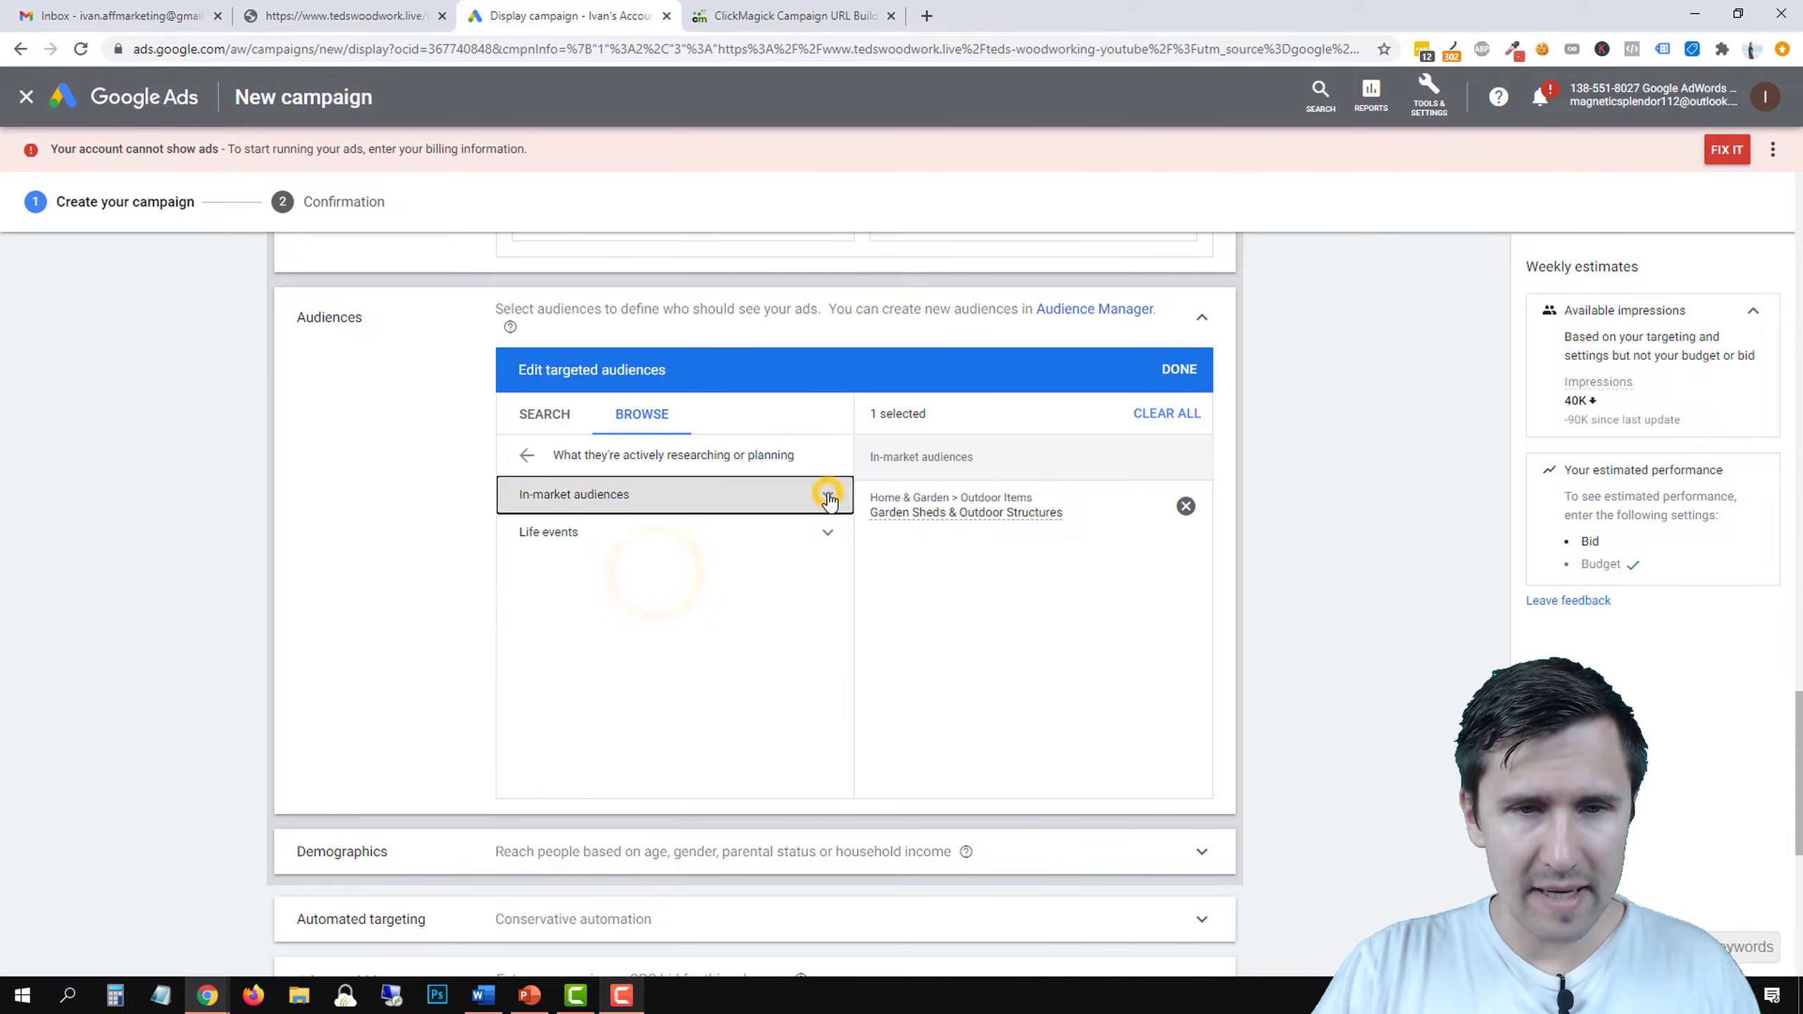
{"action": "left_click", "coordinate": [624, 525]}
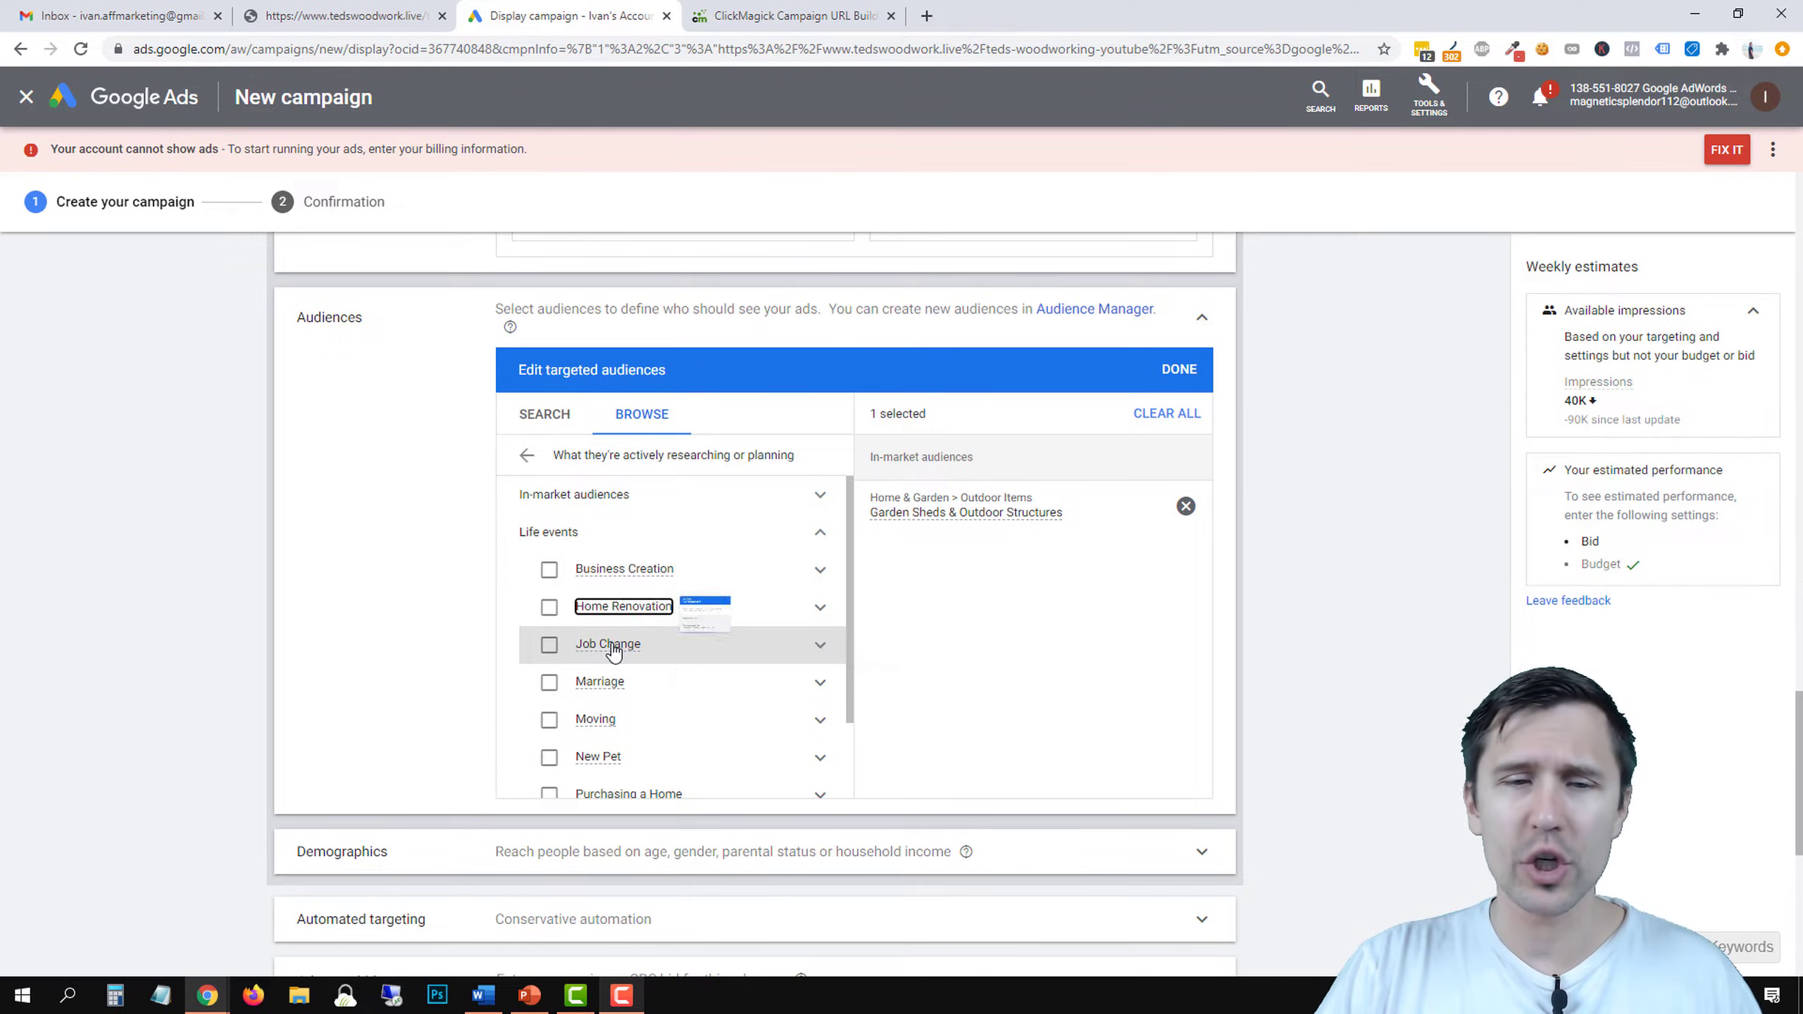
{"action": "scroll", "coordinate": [612, 801], "scroll_direction": "down", "scroll_amount": 1}
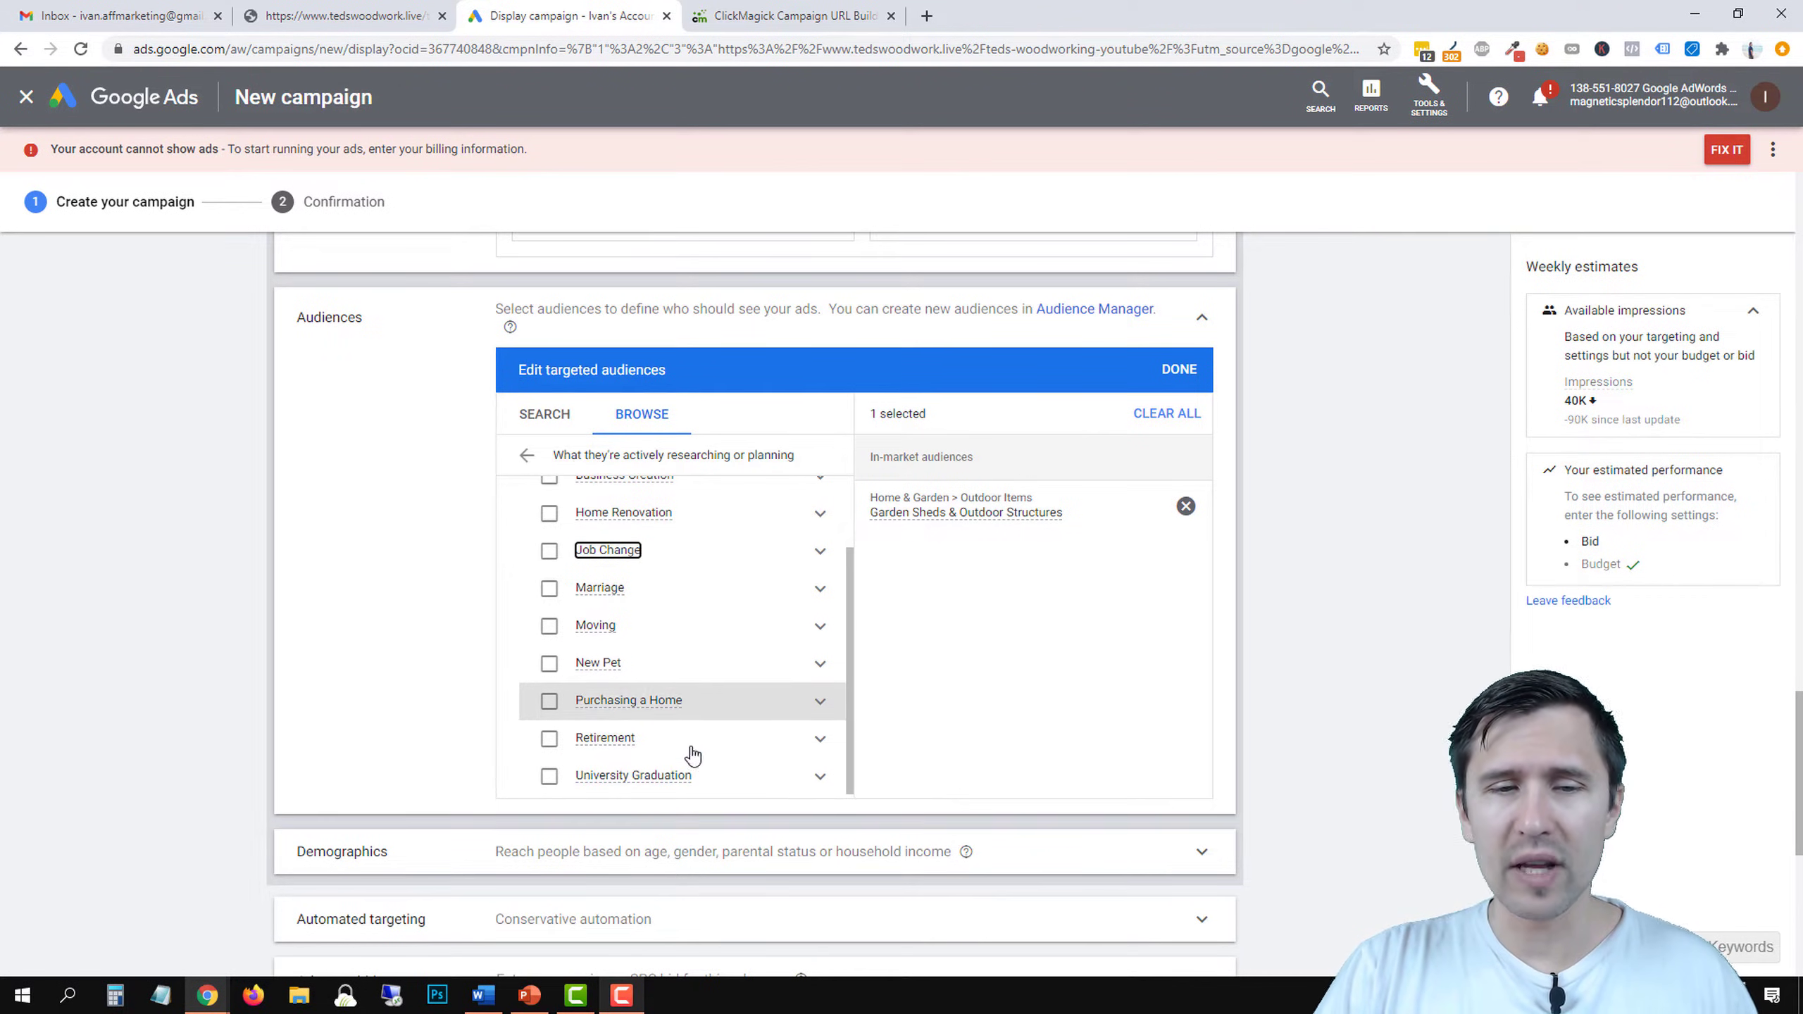
{"action": "scroll", "coordinate": [686, 701], "scroll_direction": "up", "scroll_amount": 1}
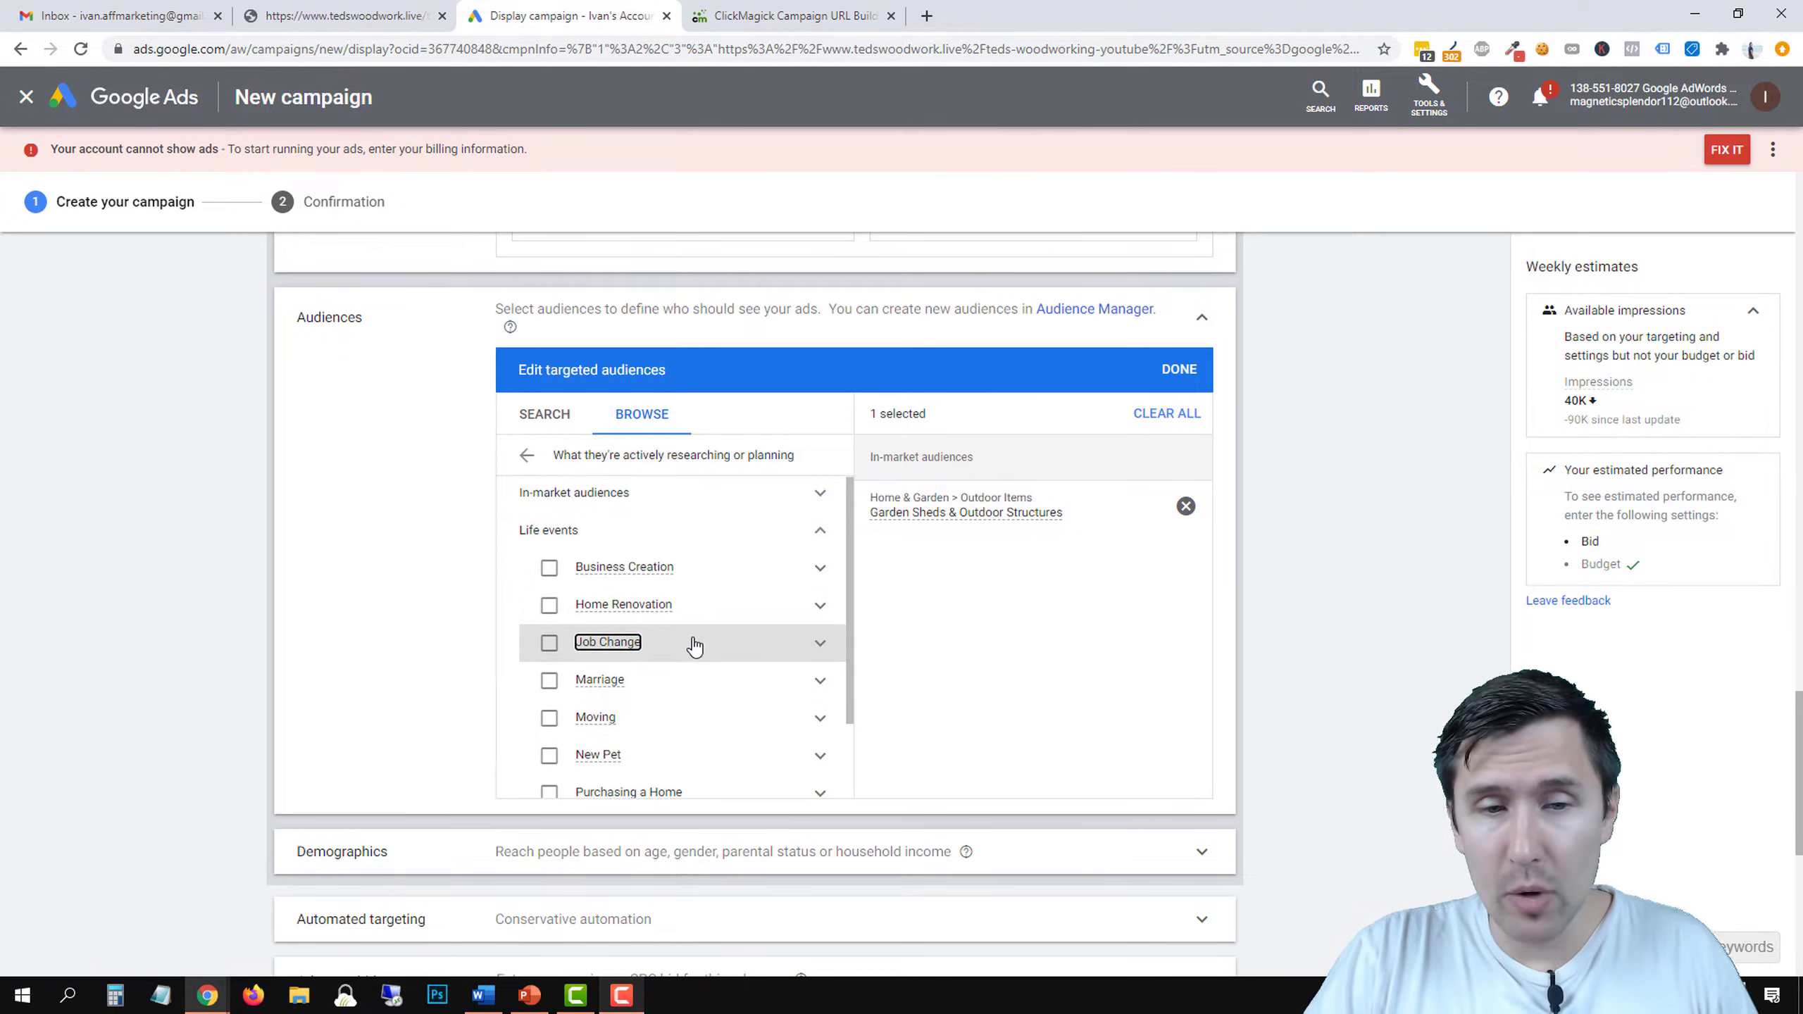
{"action": "scroll", "coordinate": [675, 717], "scroll_direction": "down", "scroll_amount": 1}
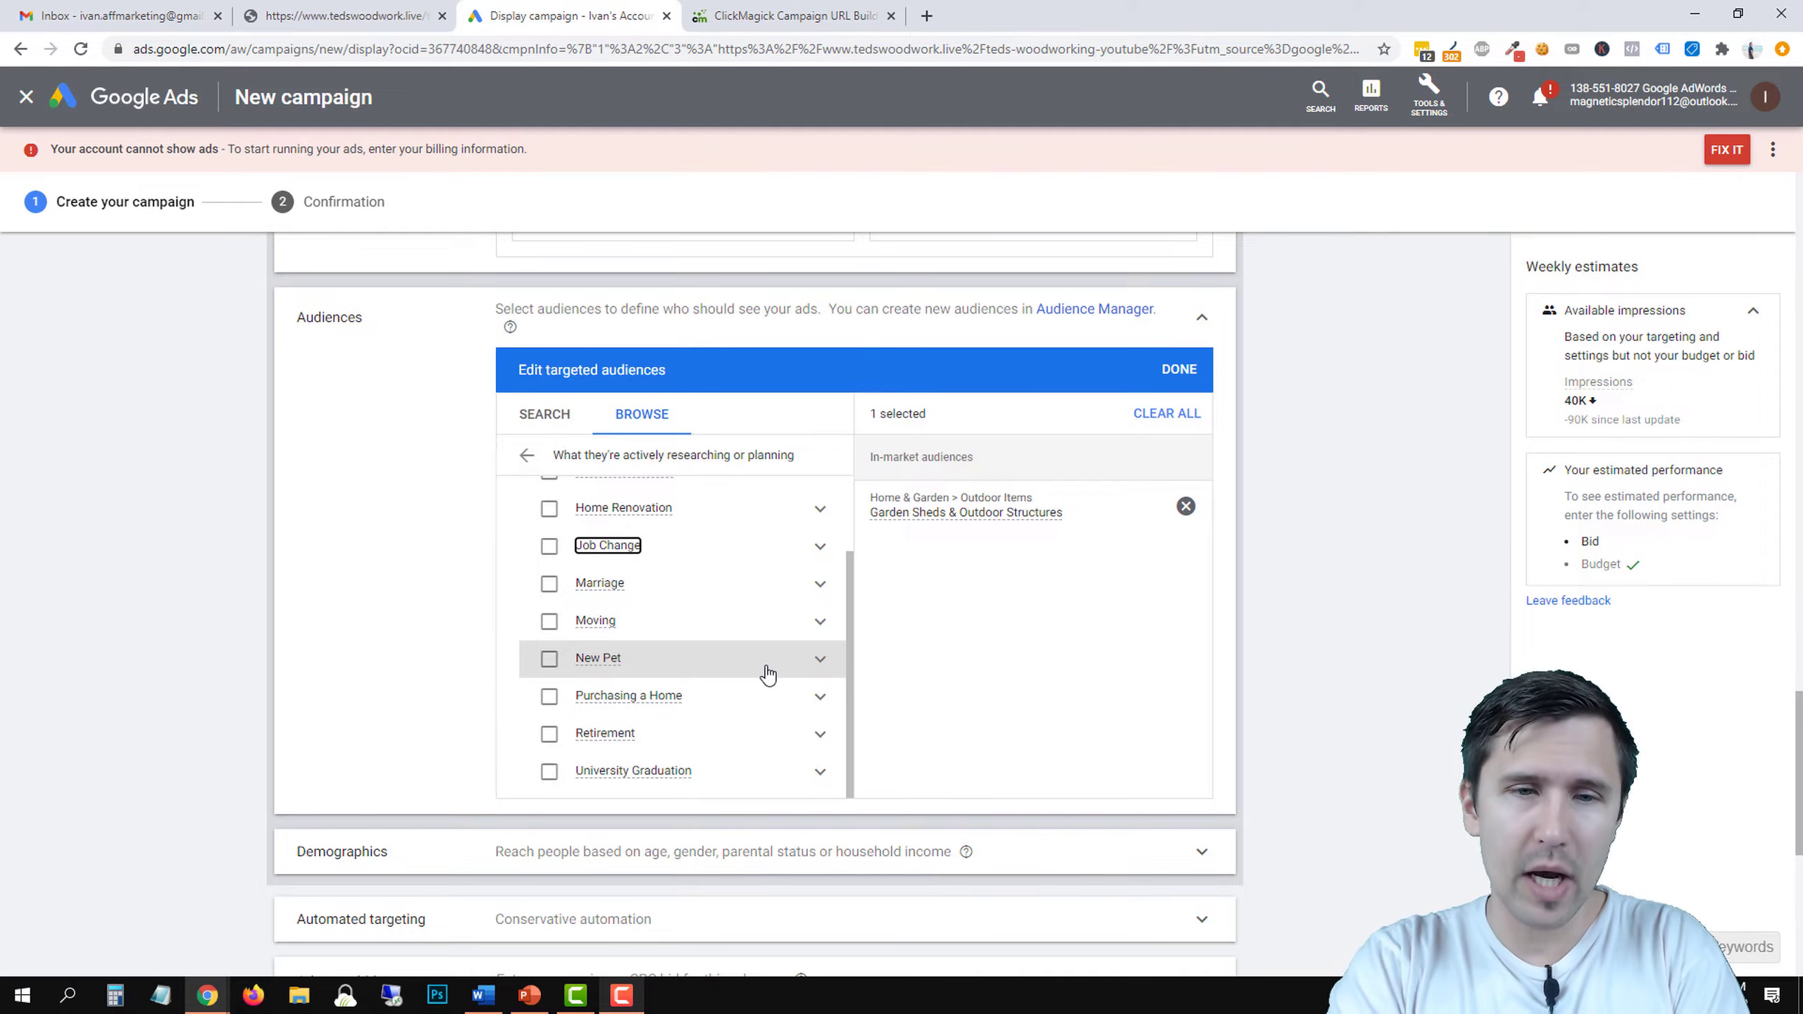
{"action": "left_click", "coordinate": [818, 622]}
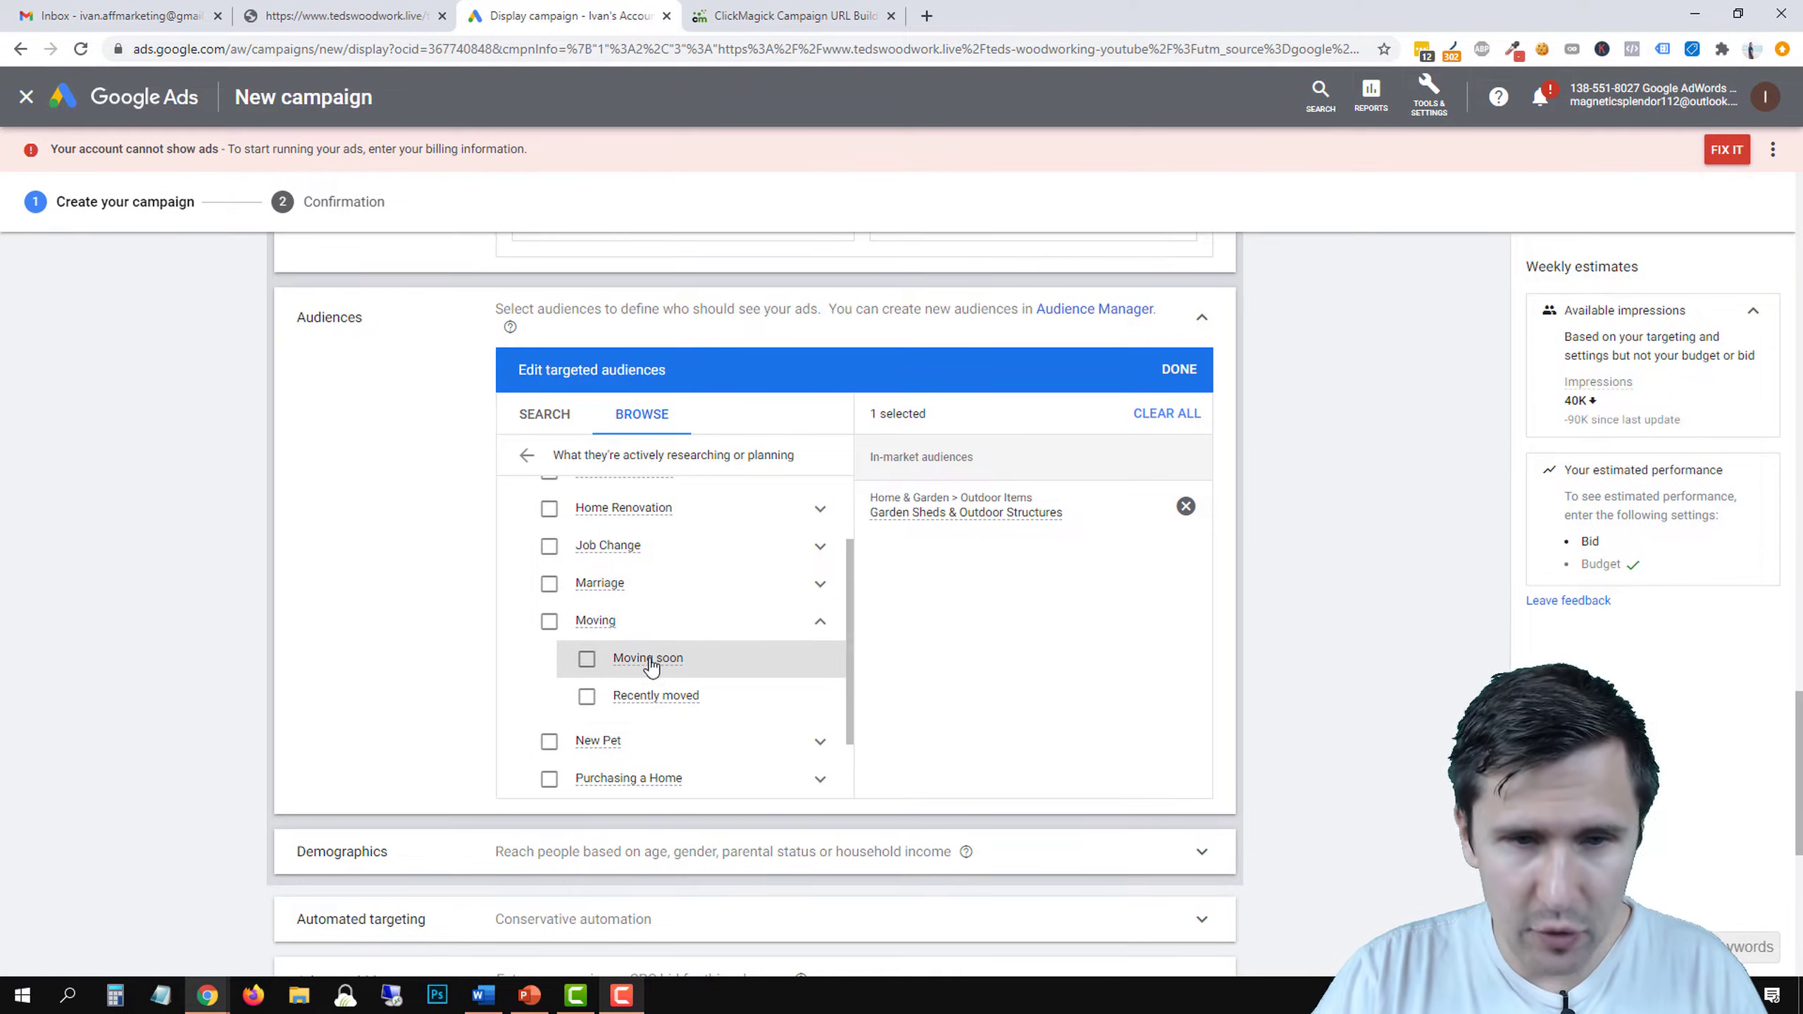
{"action": "mouse_move", "coordinate": [650, 666]}
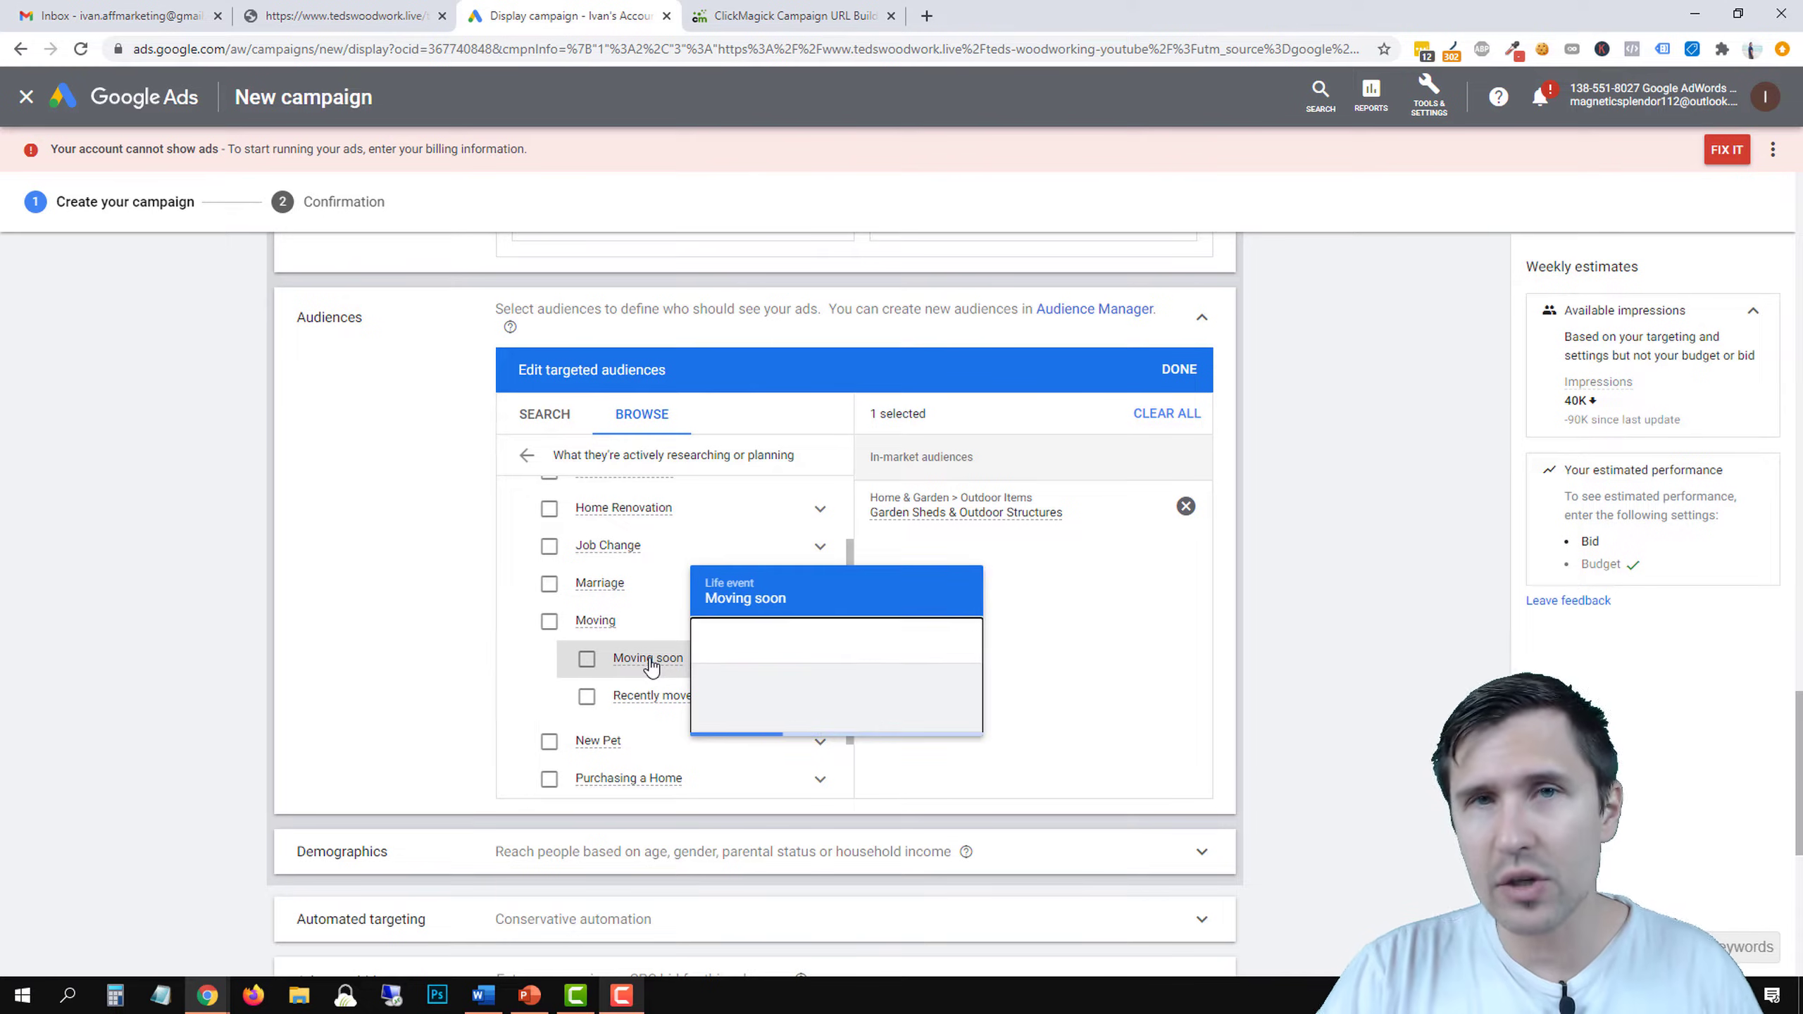
{"action": "left_click", "coordinate": [527, 455]}
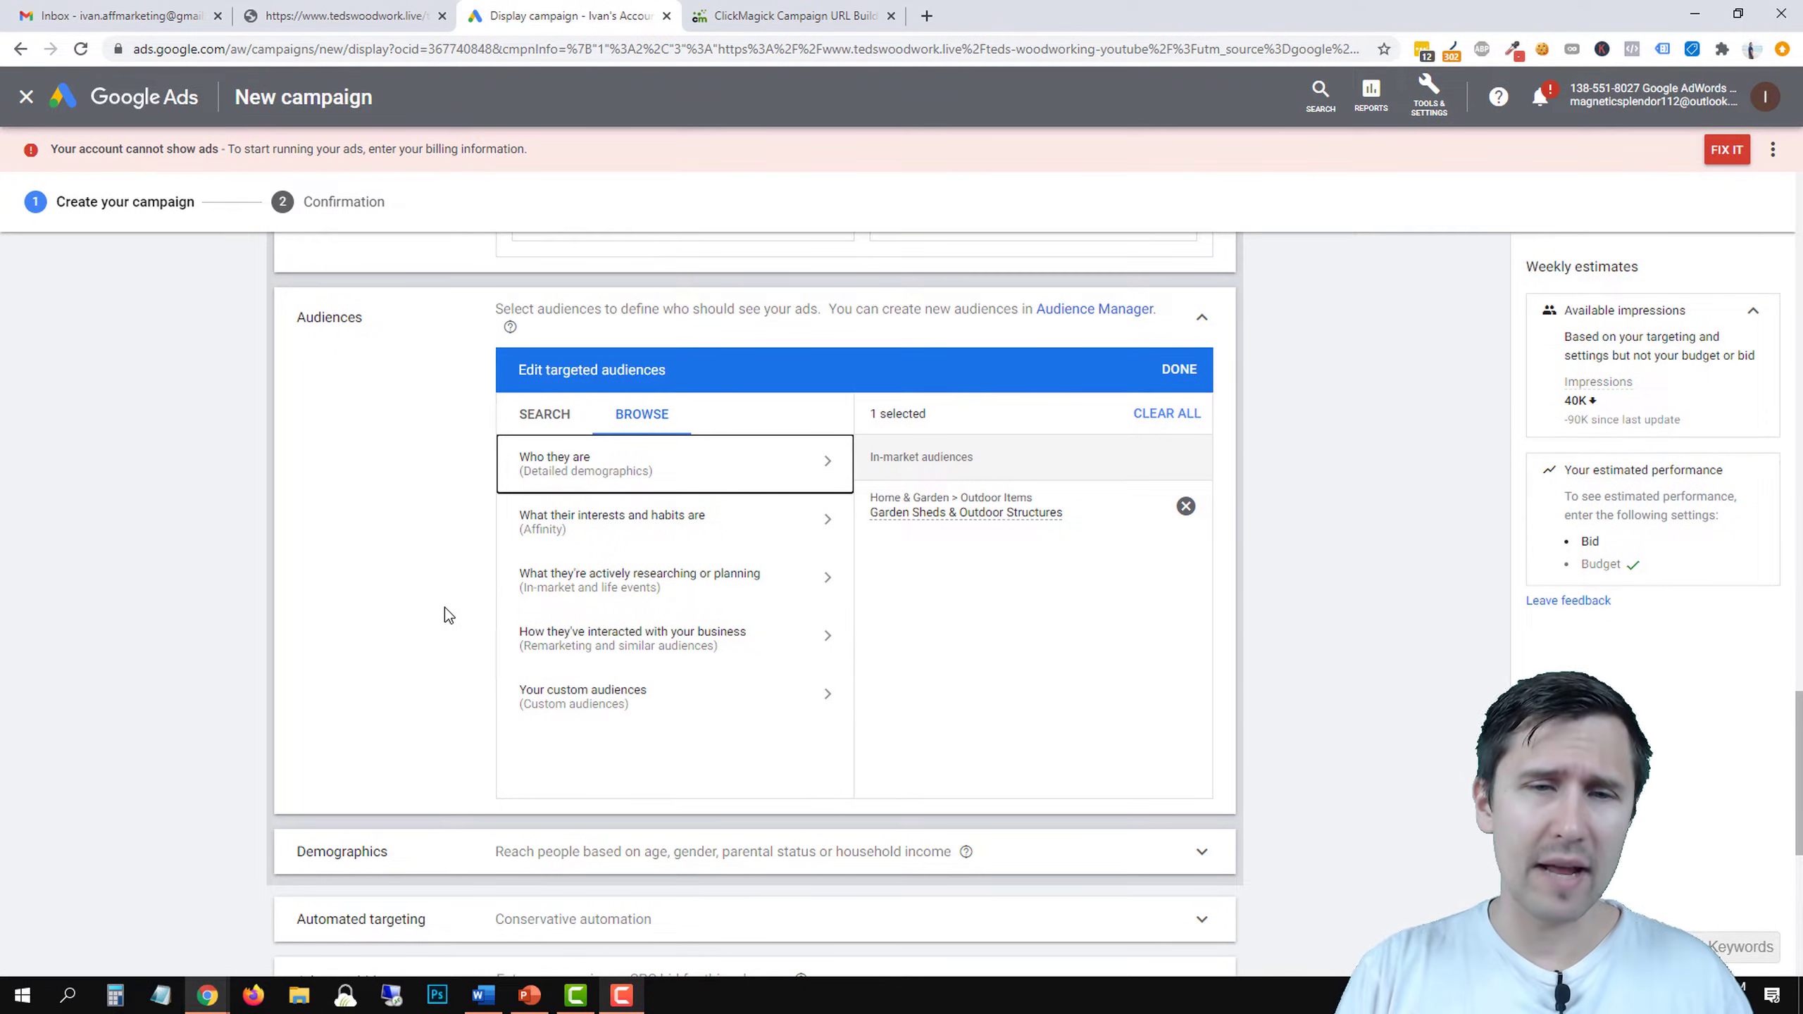
Start a new custom audience and name it woodworking fans.
{"action": "left_click", "coordinate": [647, 697]}
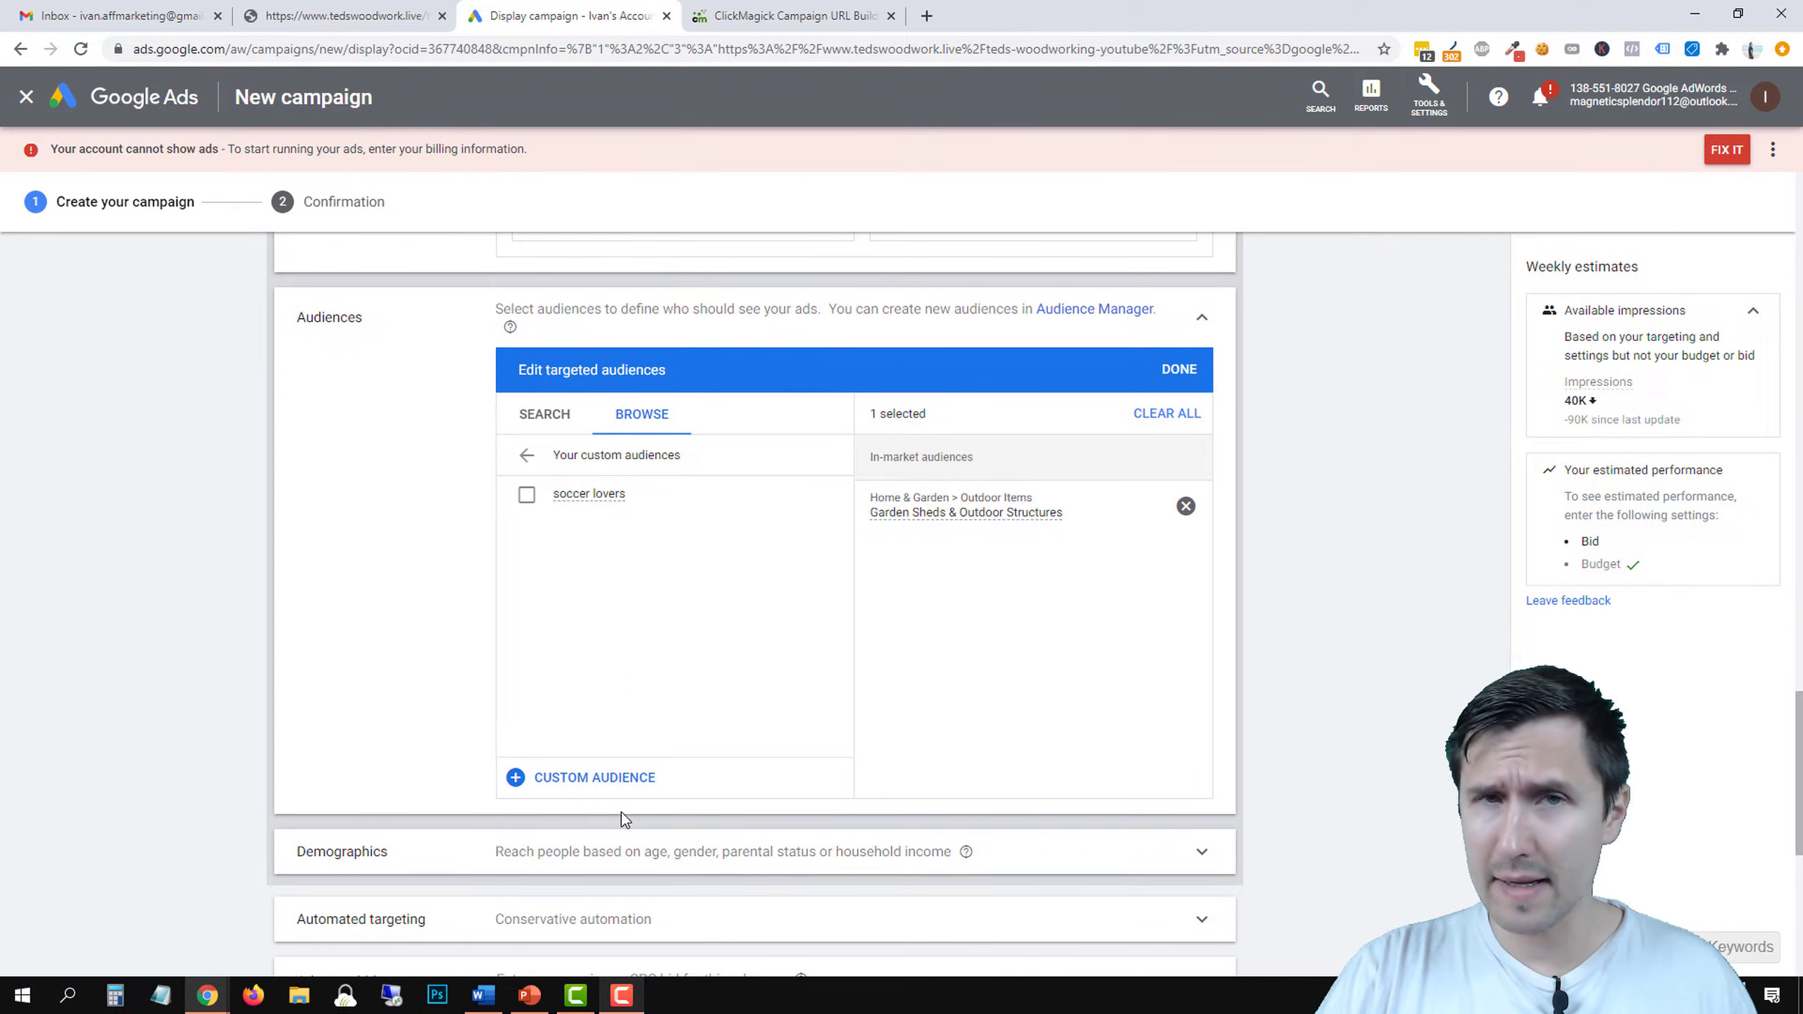
{"action": "left_click", "coordinate": [585, 776]}
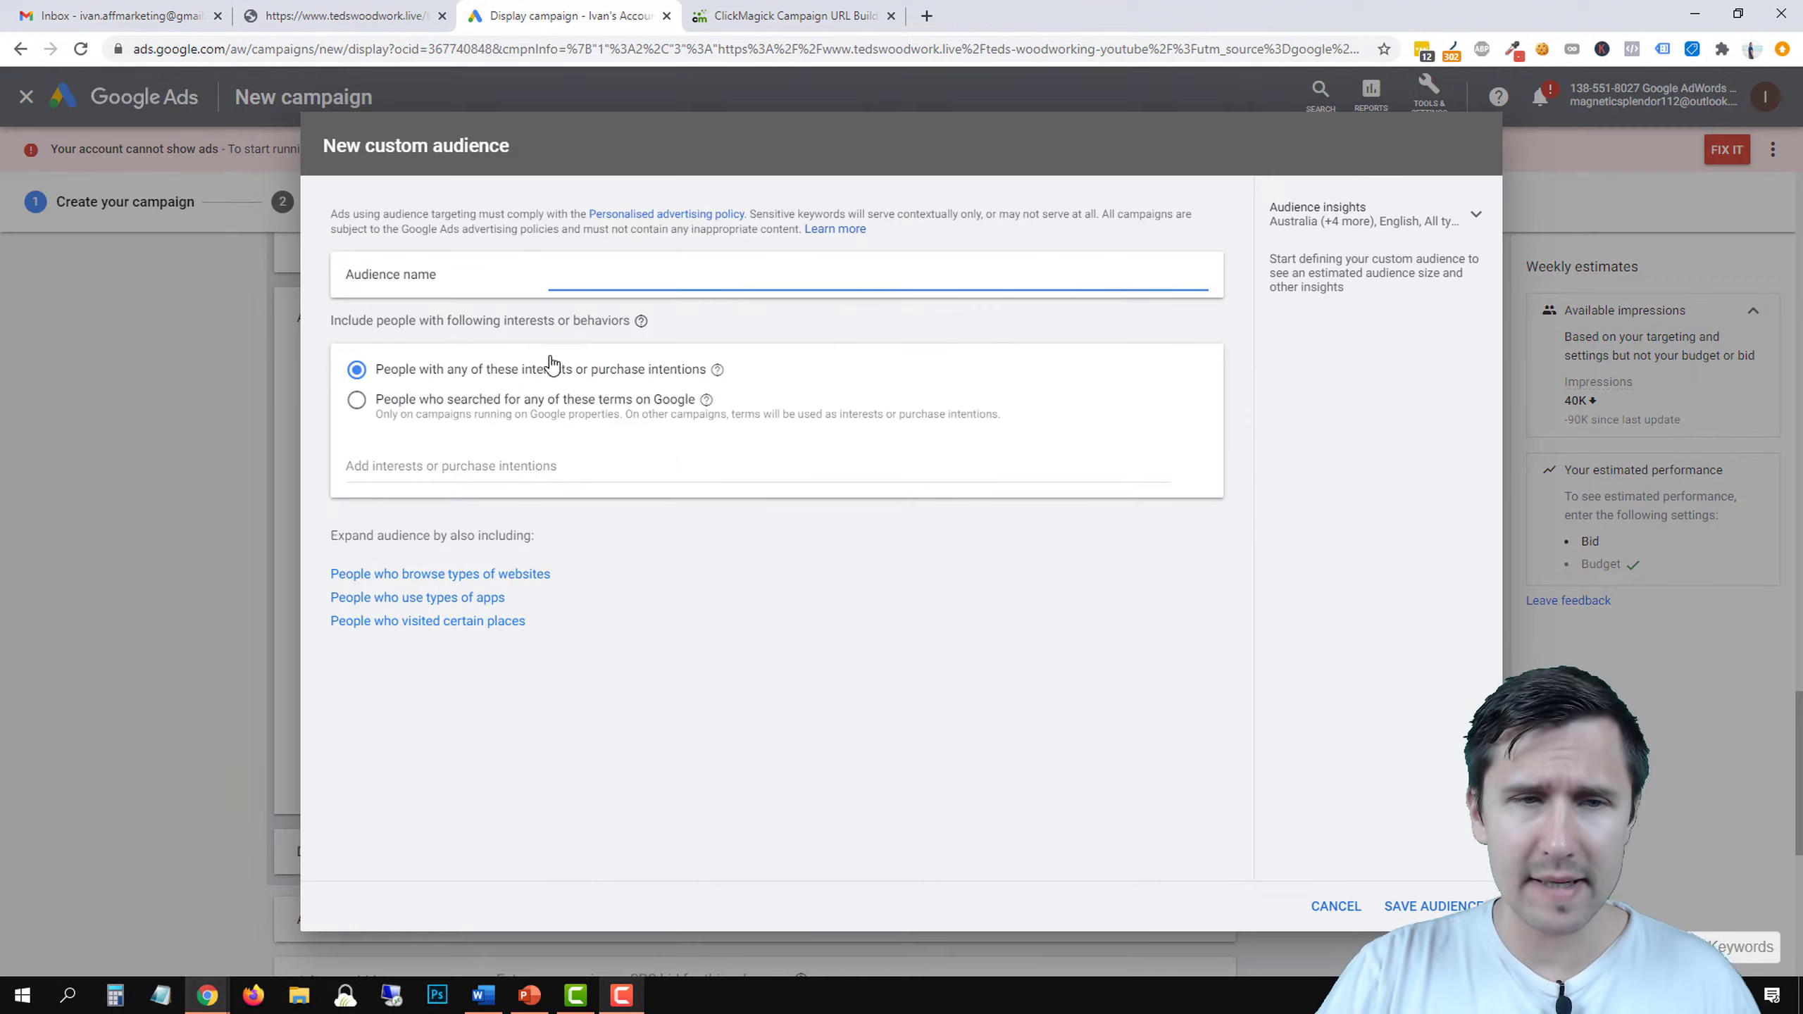
{"action": "left_click", "coordinate": [581, 268]}
{"action": "type", "text": "woodworking fans"}
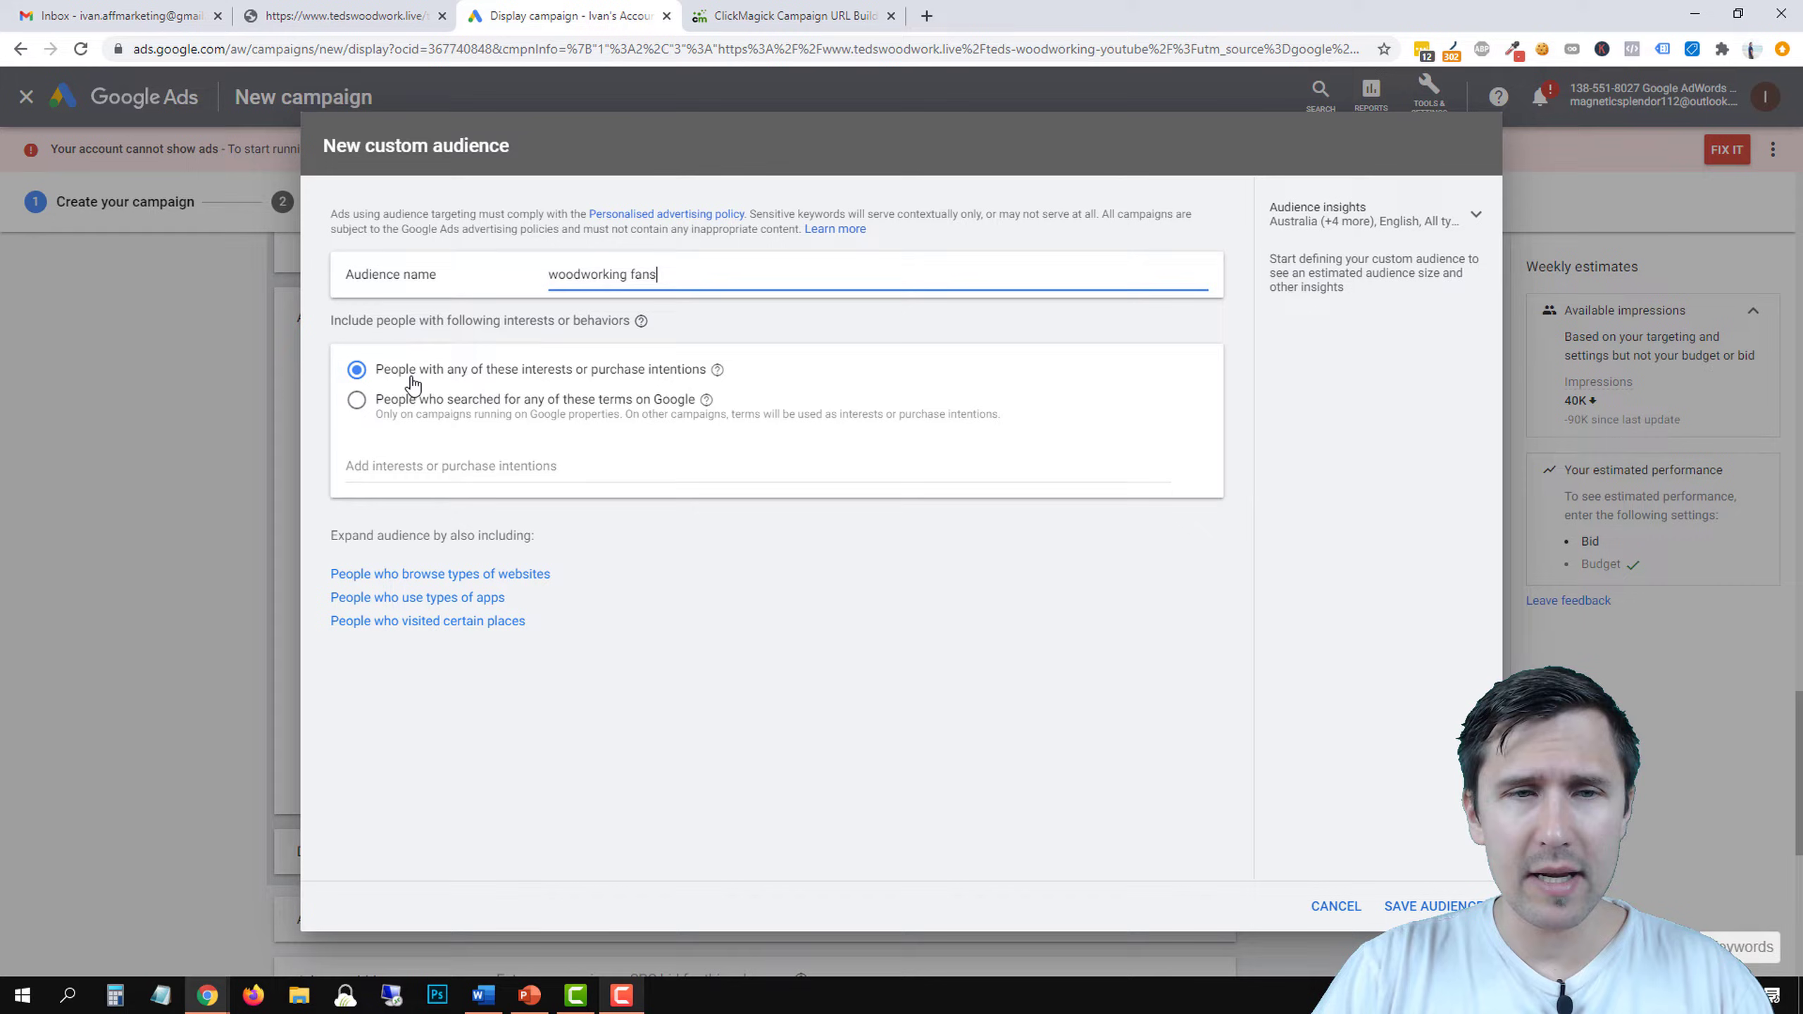
Base the custom audience on people who searched for terms on Google and add the search term wood workers tools.
{"action": "left_click_drag", "start_coordinate": [409, 370], "coordinate": [651, 371]}
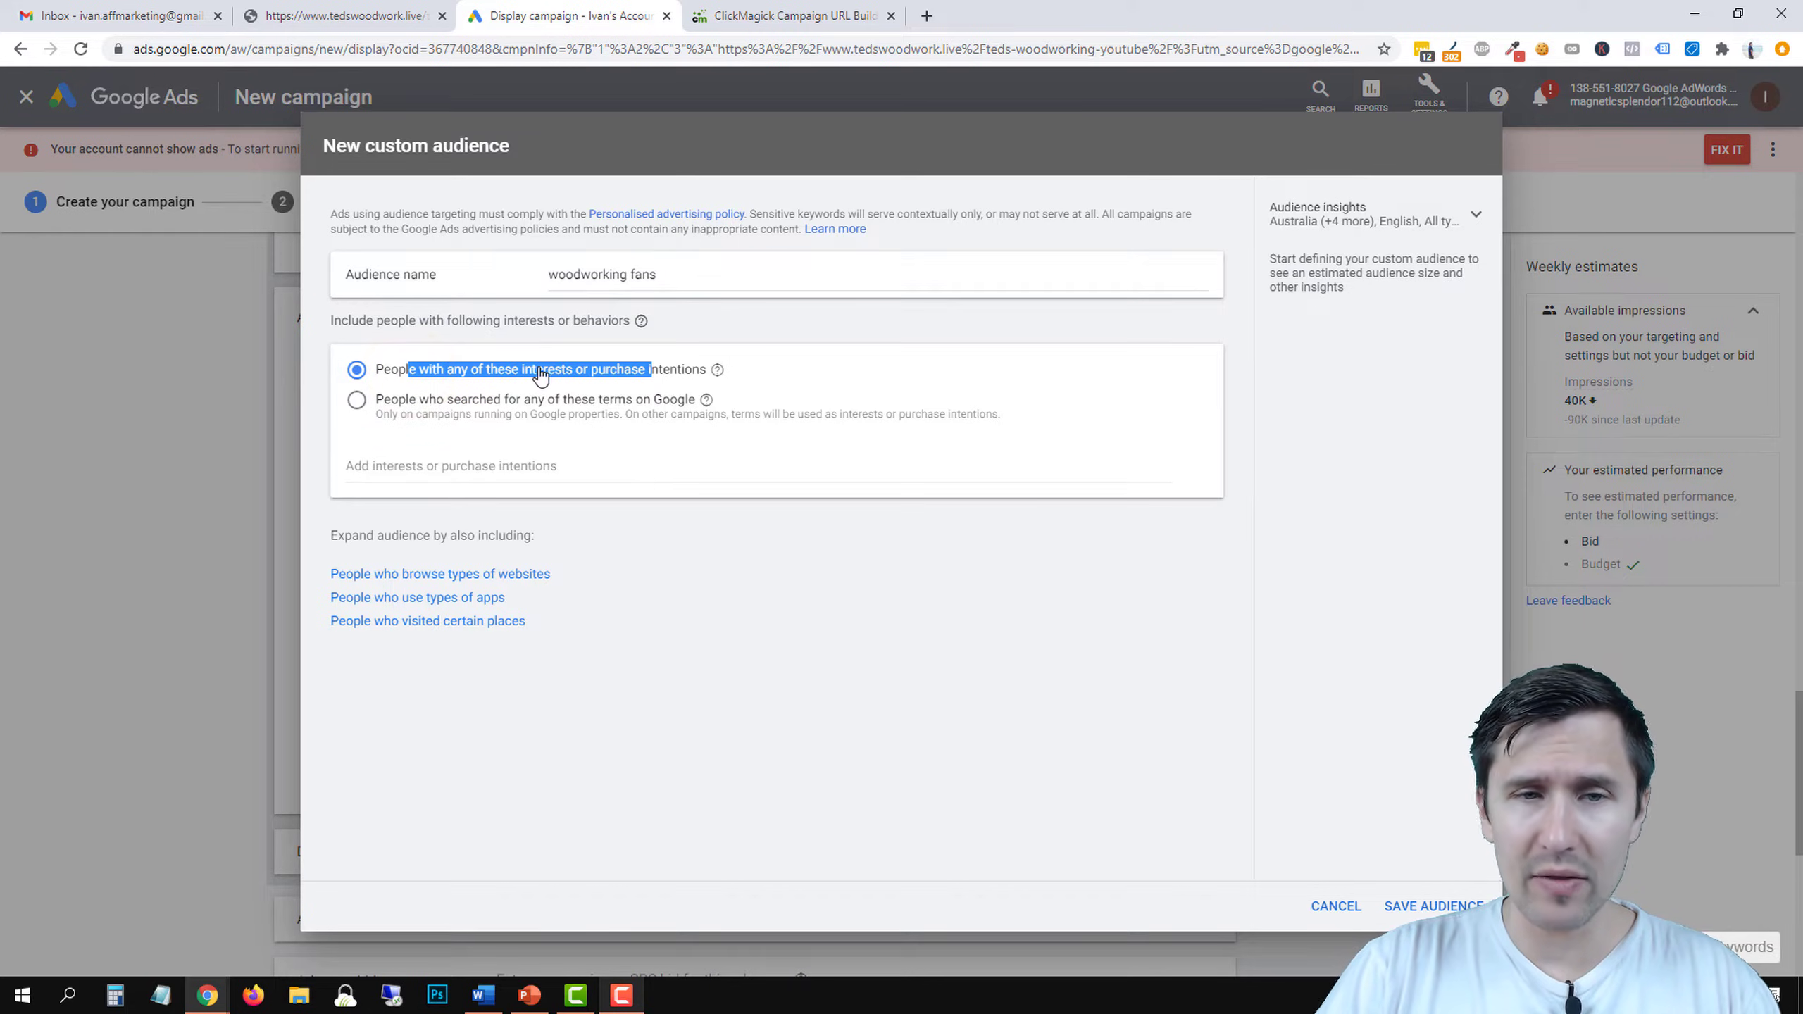
{"action": "left_click", "coordinate": [457, 470]}
{"action": "left_click", "coordinate": [447, 406]}
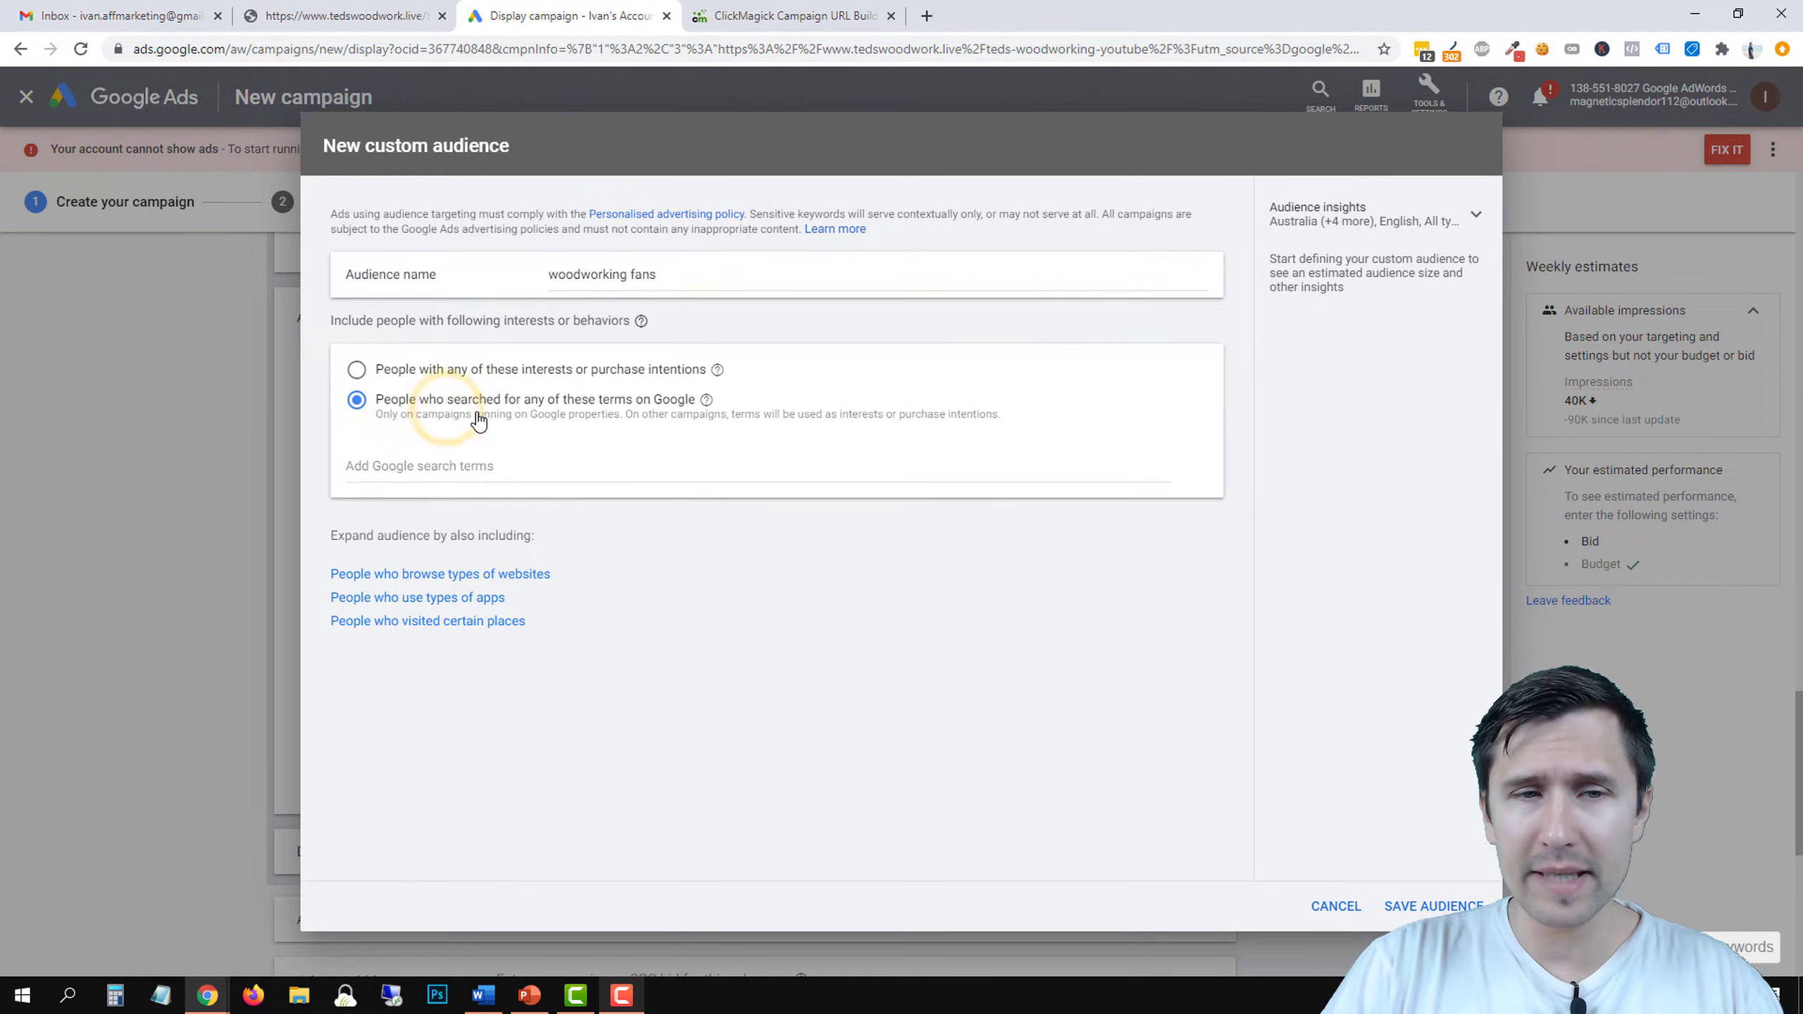
{"action": "left_click", "coordinate": [436, 465]}
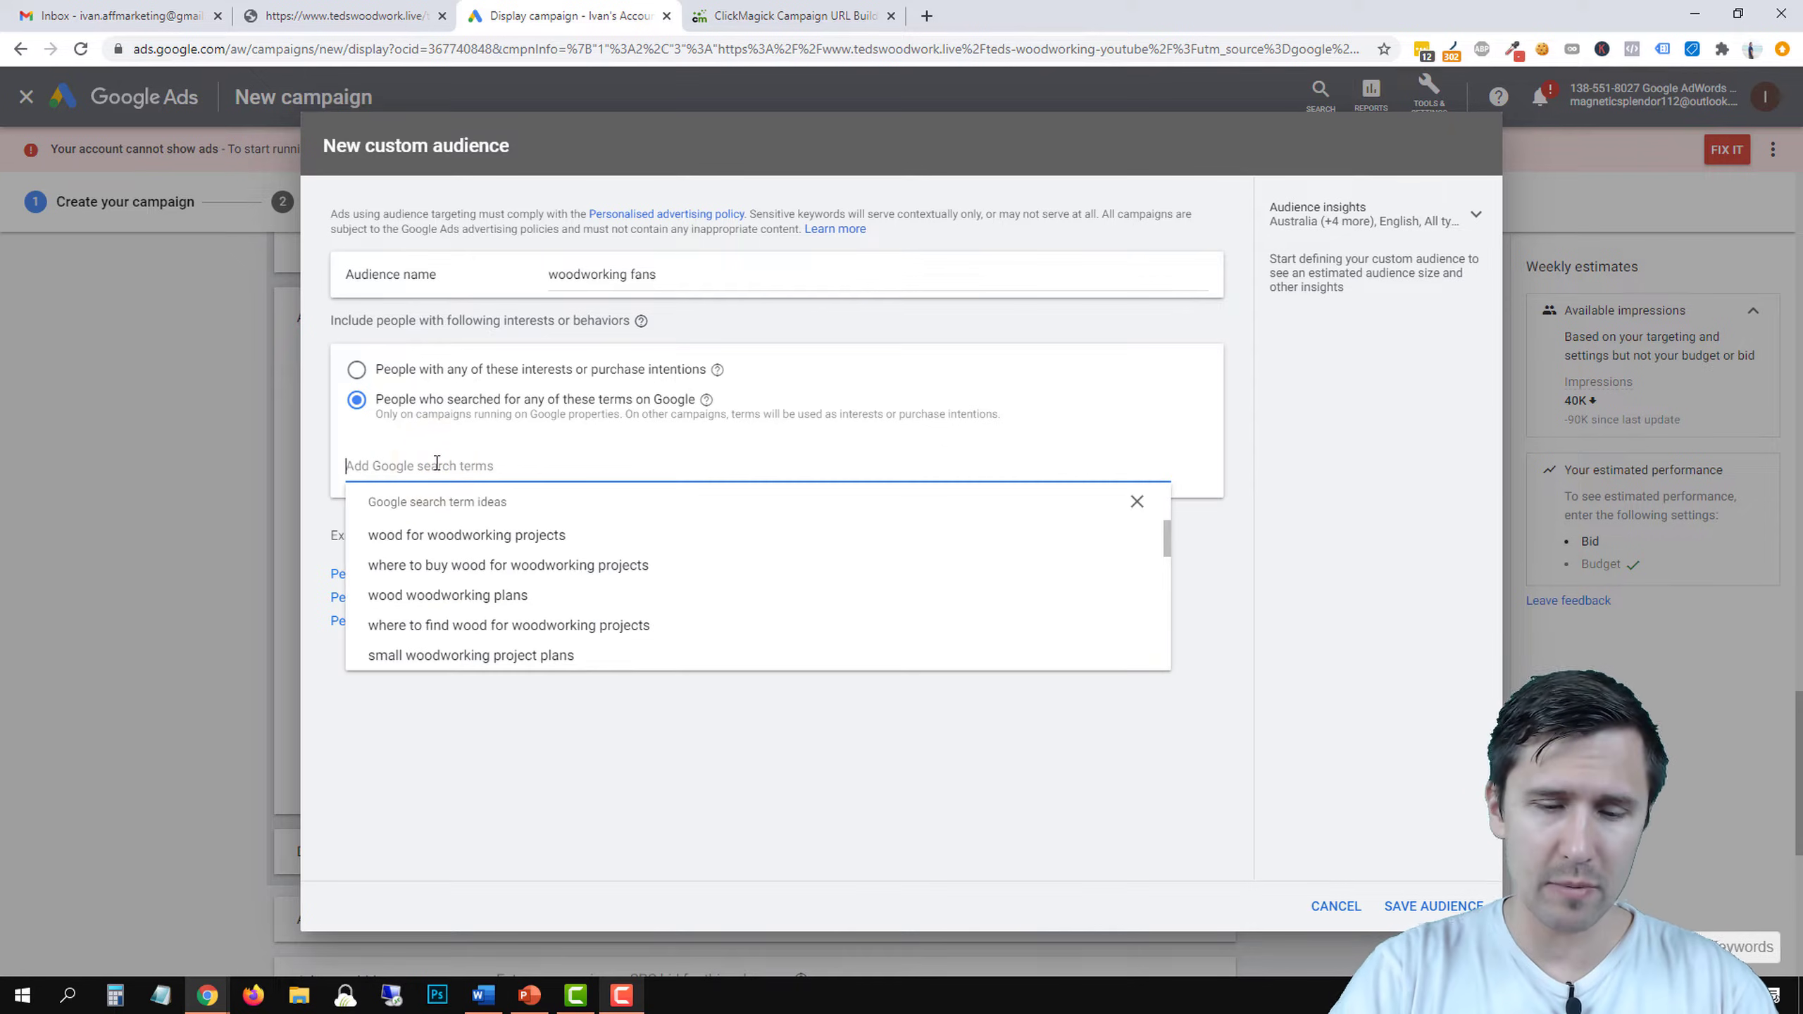
{"action": "type", "text": "wo"}
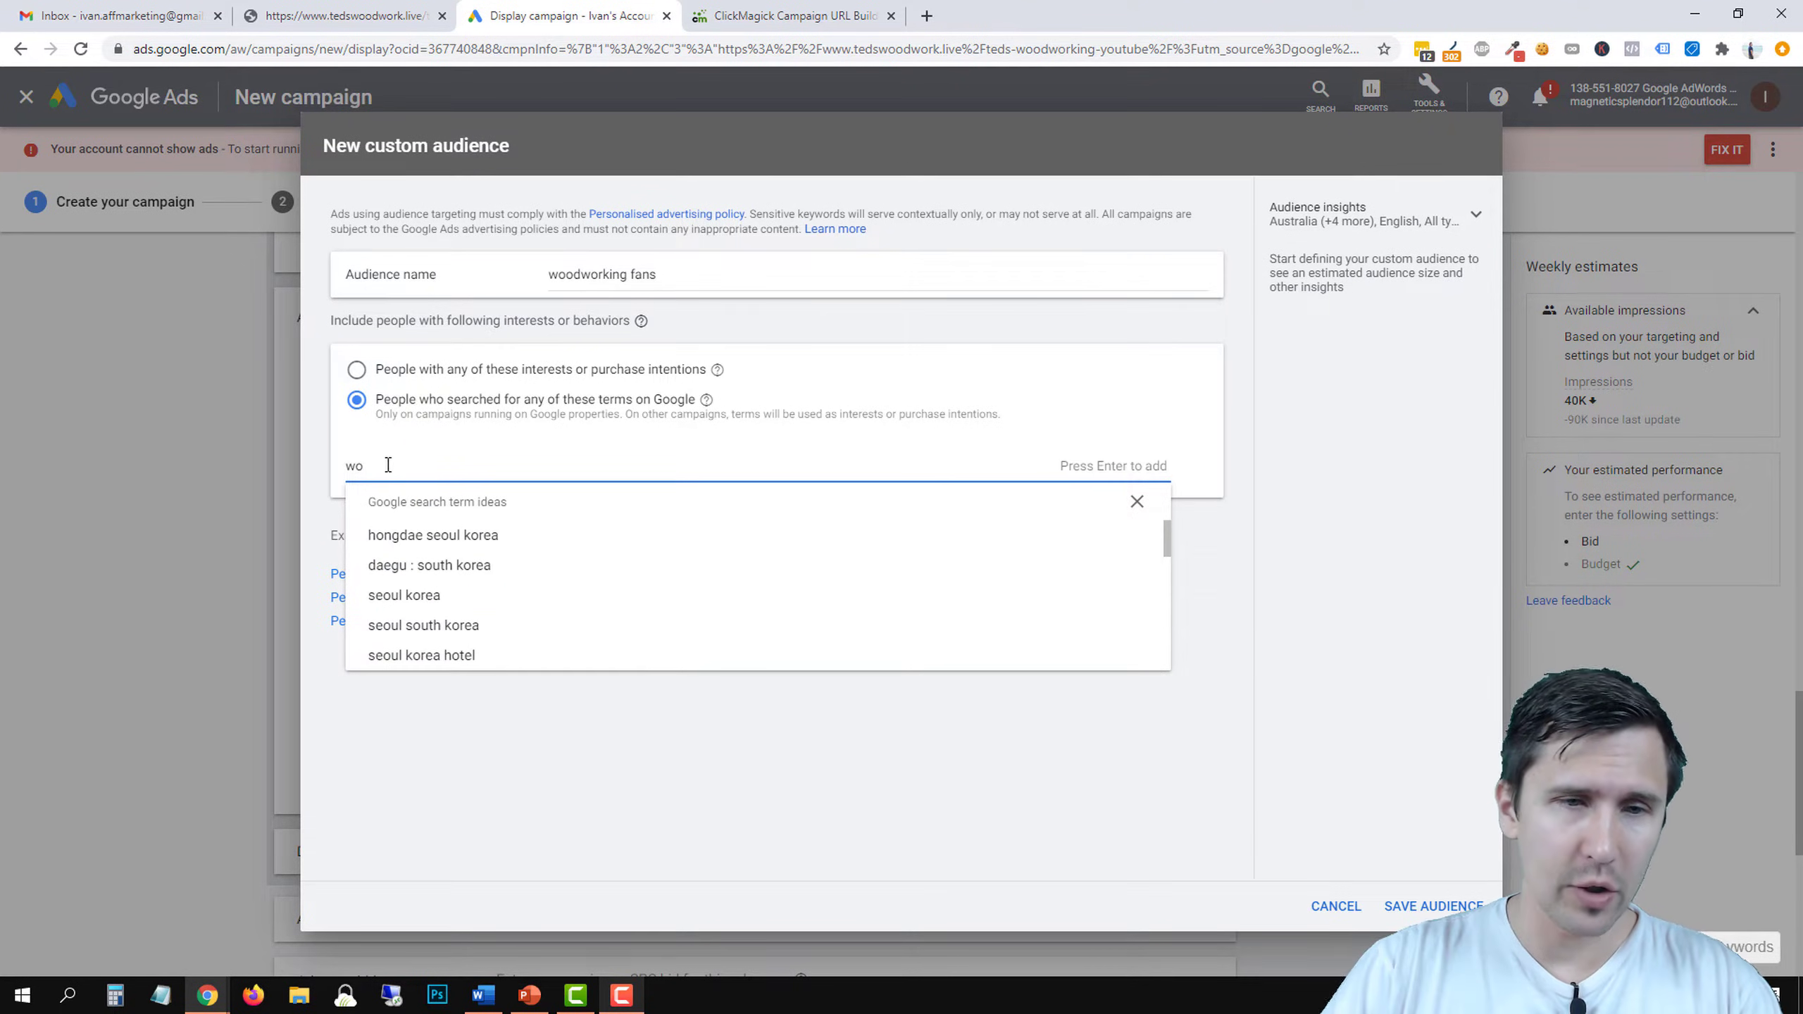
{"action": "type", "text": "od"}
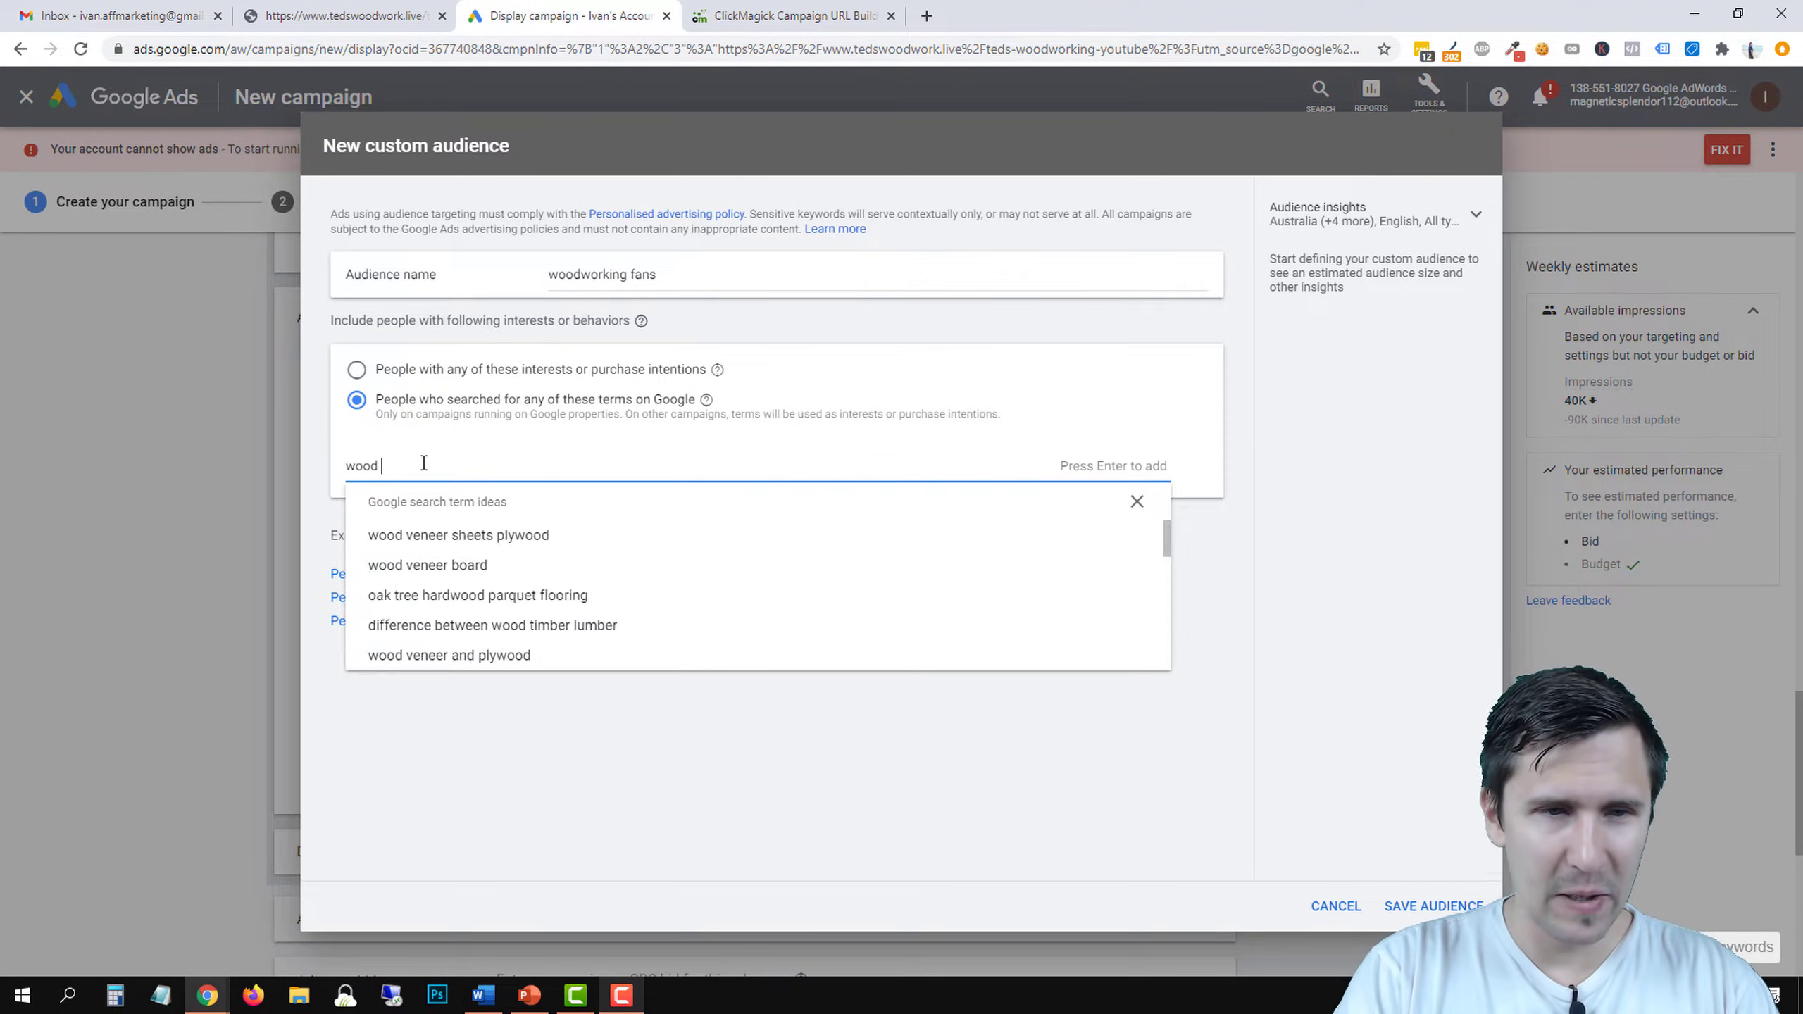
{"action": "type", "text": " orking"}
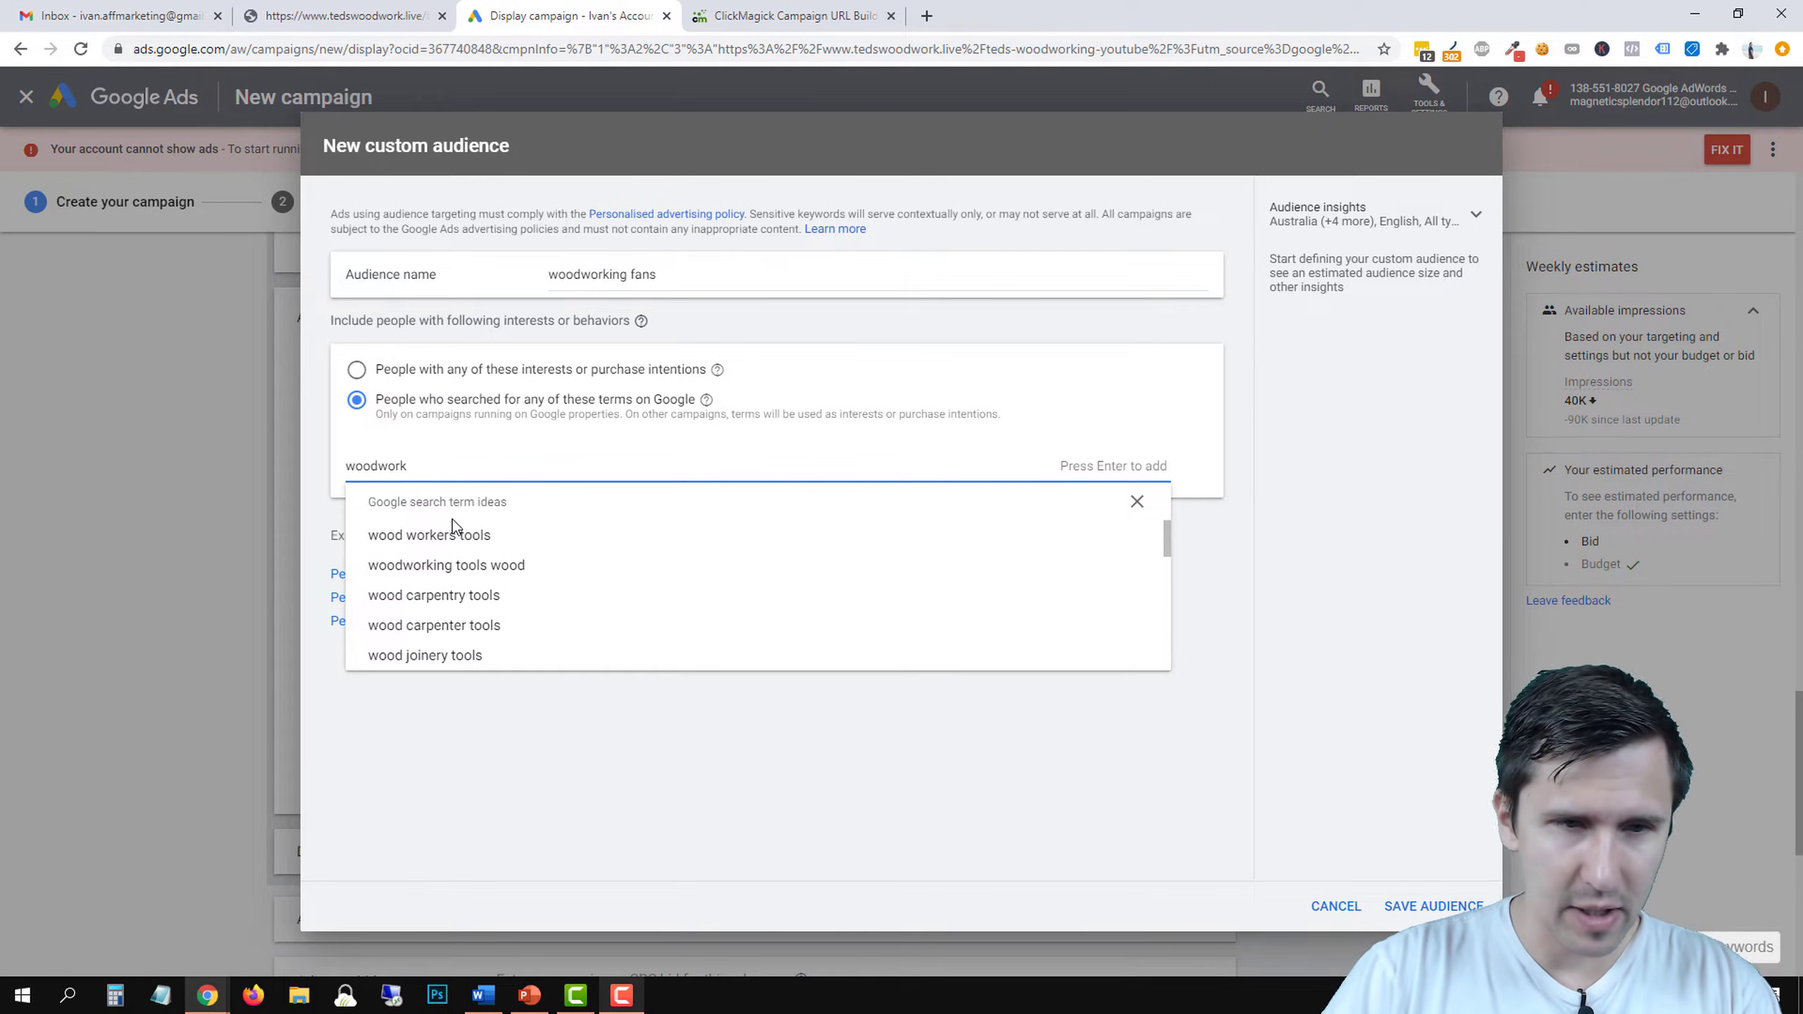
{"action": "left_click", "coordinate": [454, 532]}
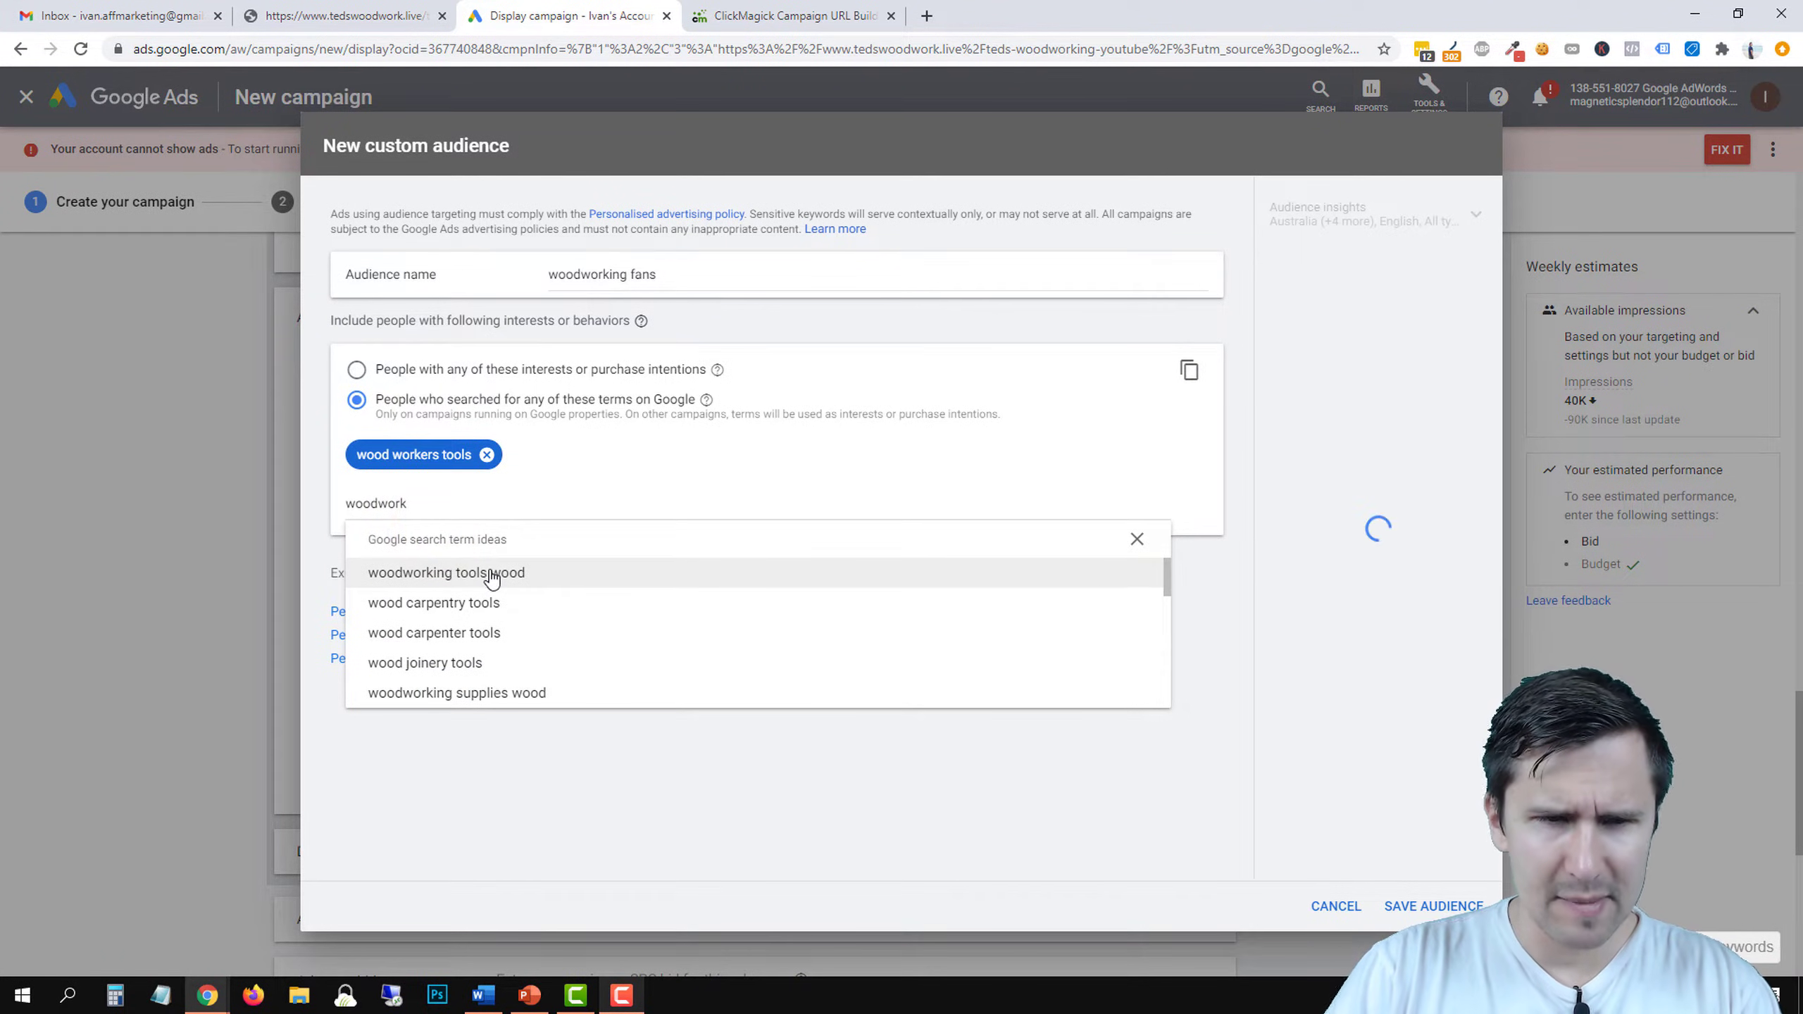
Add the suggested search term diy wood building projects and remove wood workers tools from the custom audience.
{"action": "left_click", "coordinate": [424, 499]}
{"action": "type", "text": "p"}
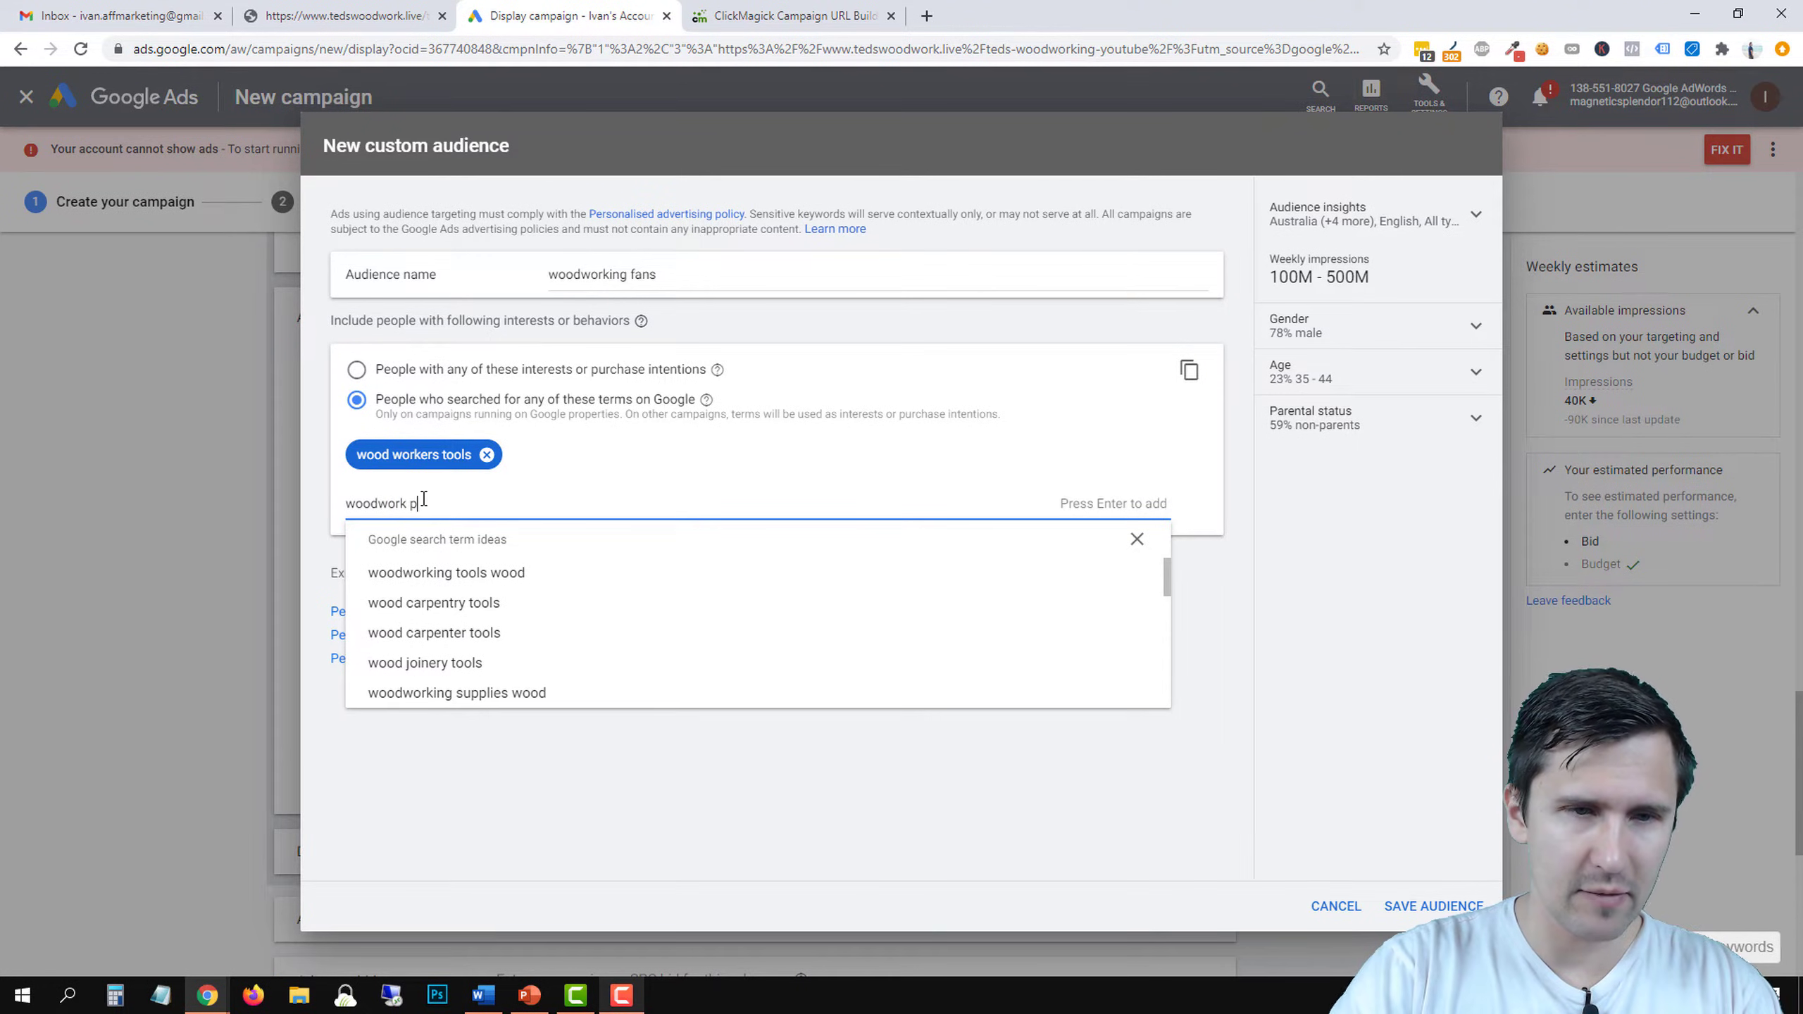
{"action": "type", "text": "roj"}
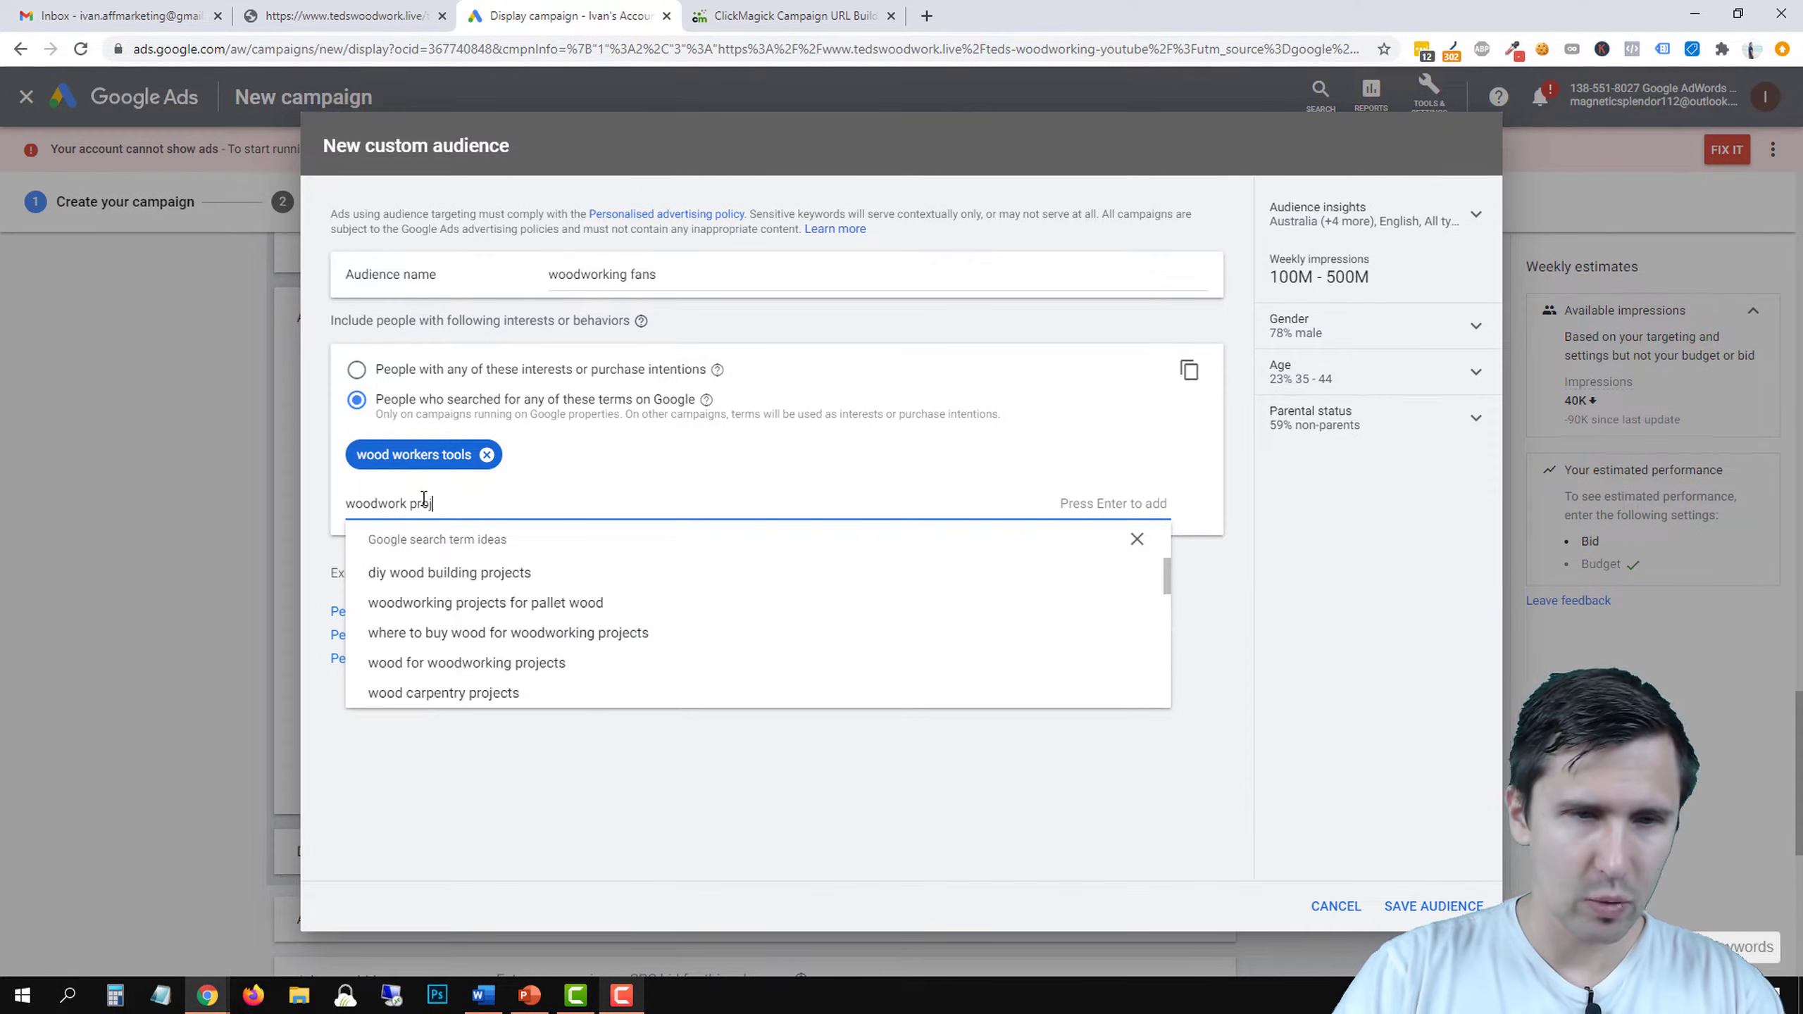
{"action": "left_click", "coordinate": [487, 573]}
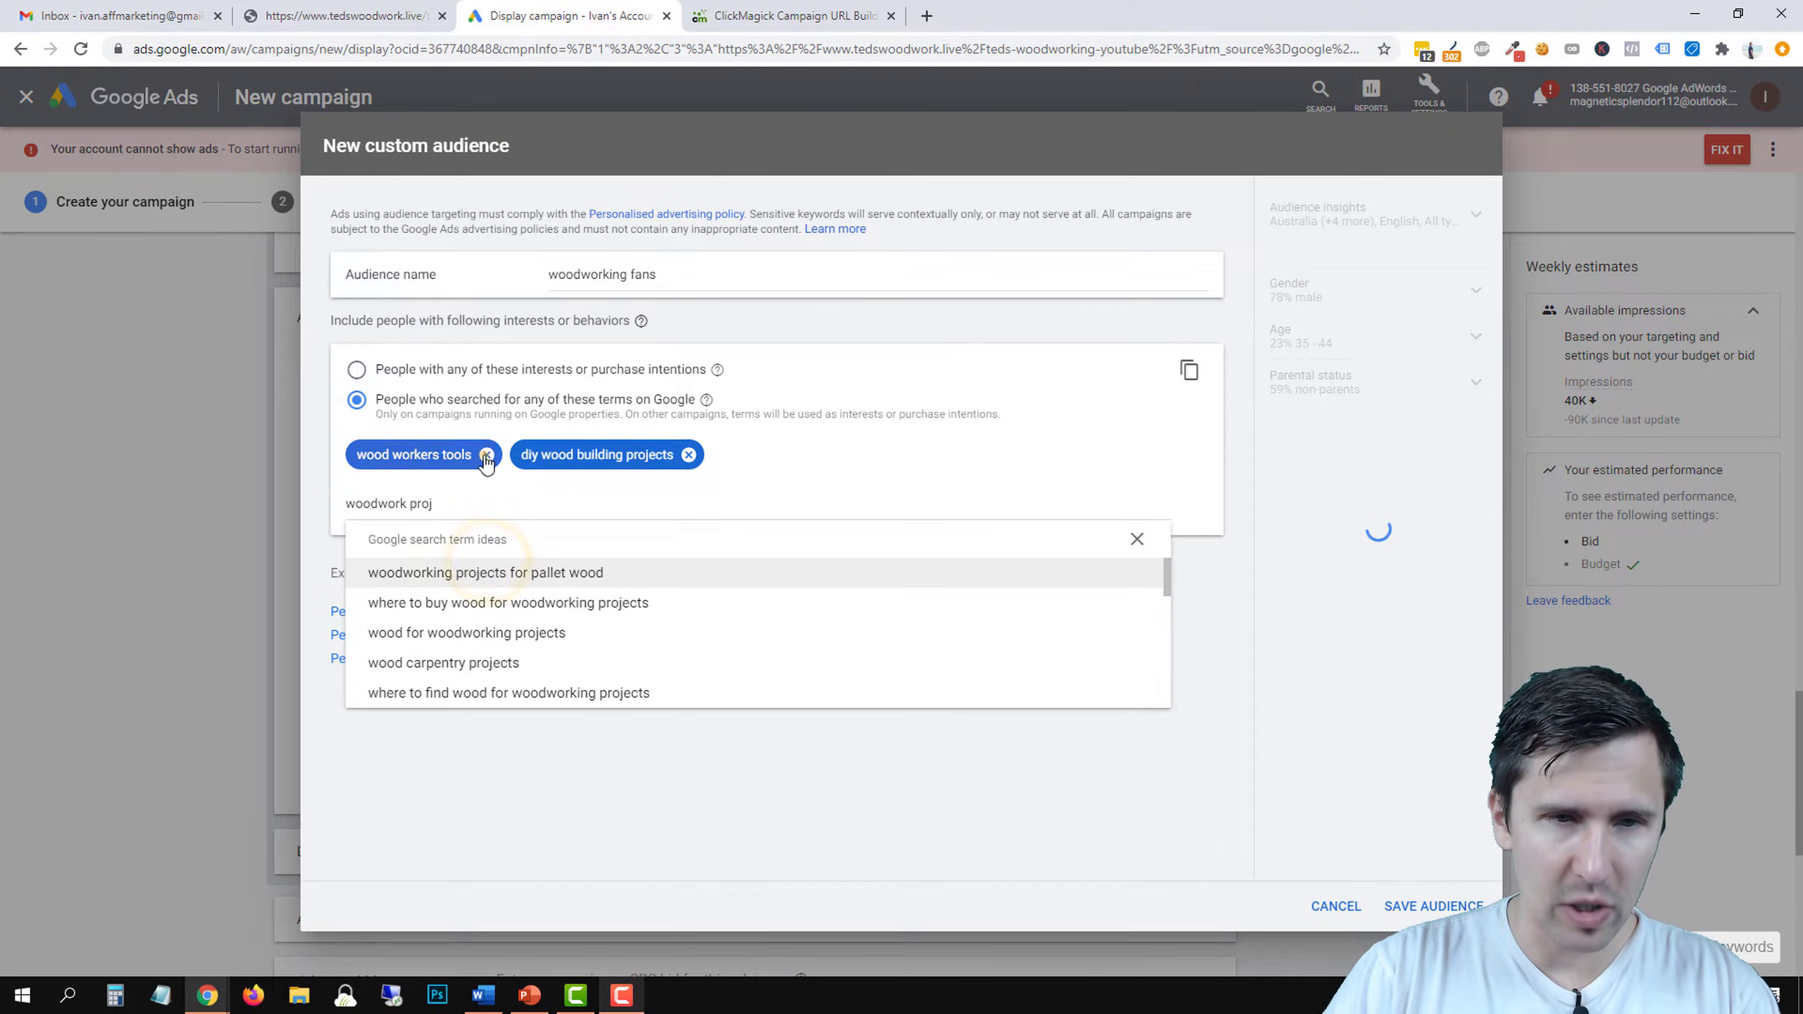
{"action": "left_click", "coordinate": [485, 454]}
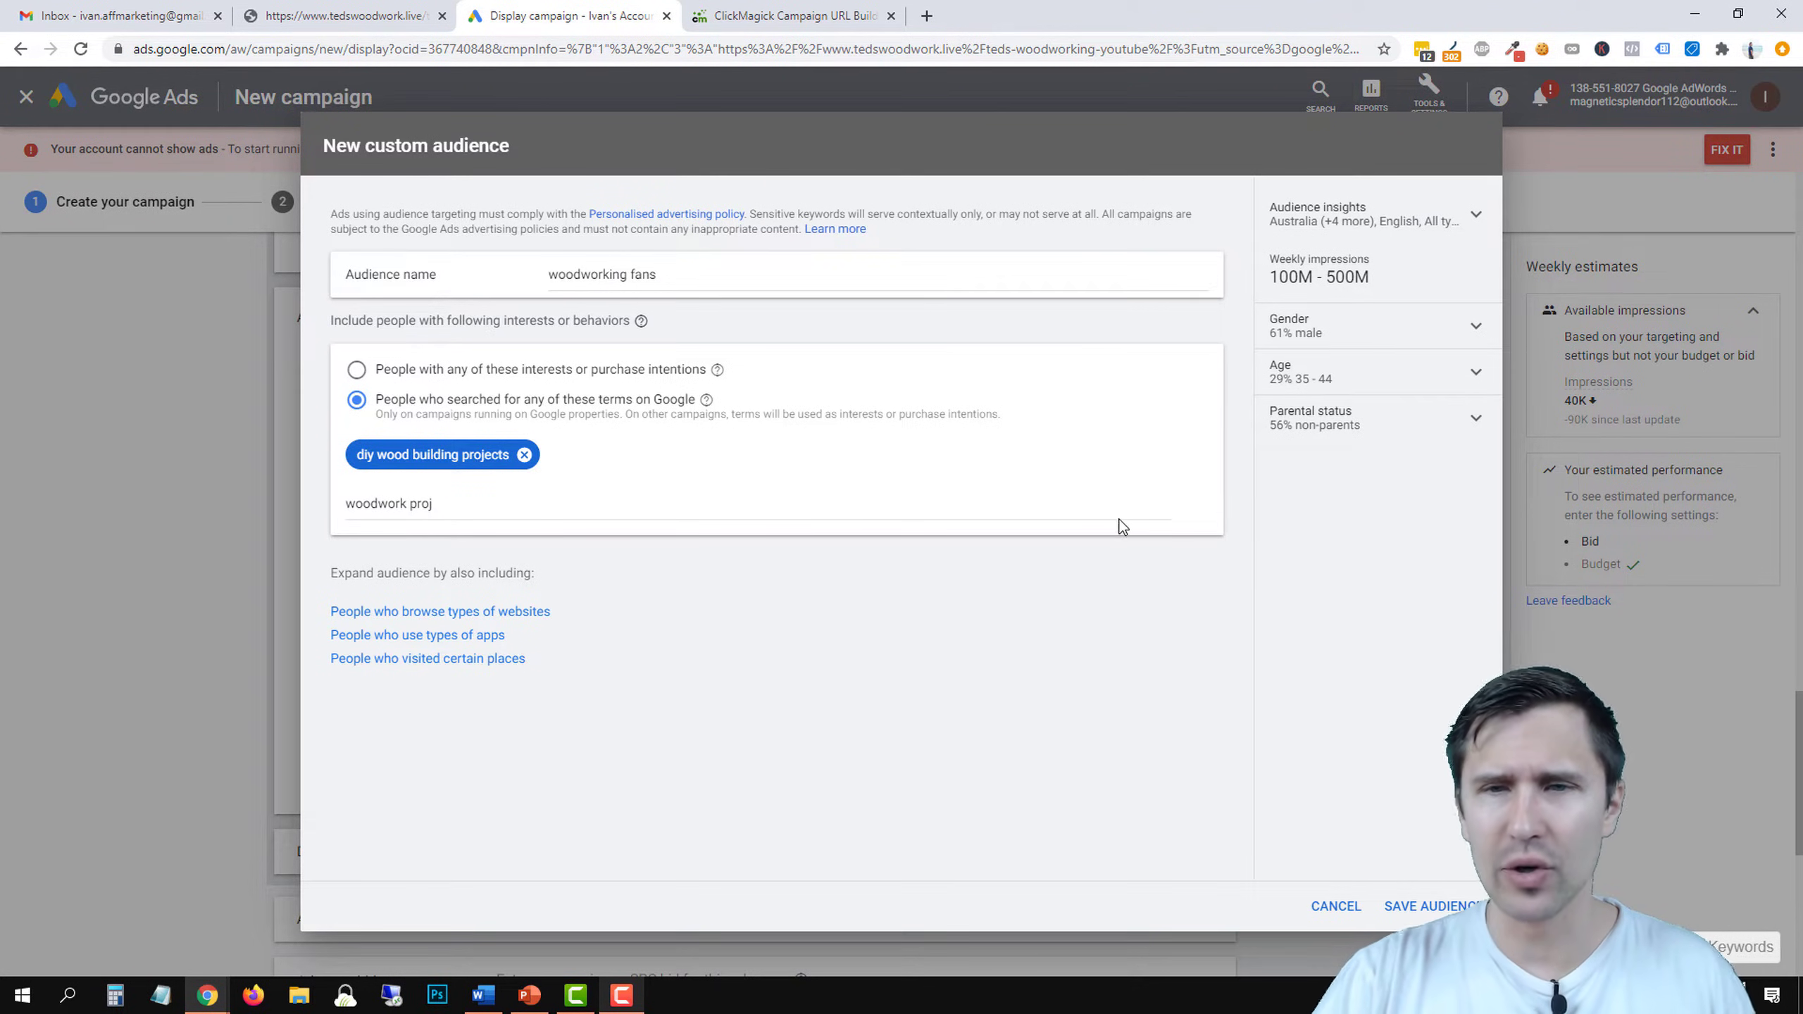
Add search terms diy small wood projects, small wood building projects, wood building projects for beginners, wood pallet diy craft ideas and free woodworking plans & diy projects.
{"action": "left_click", "coordinate": [411, 502]}
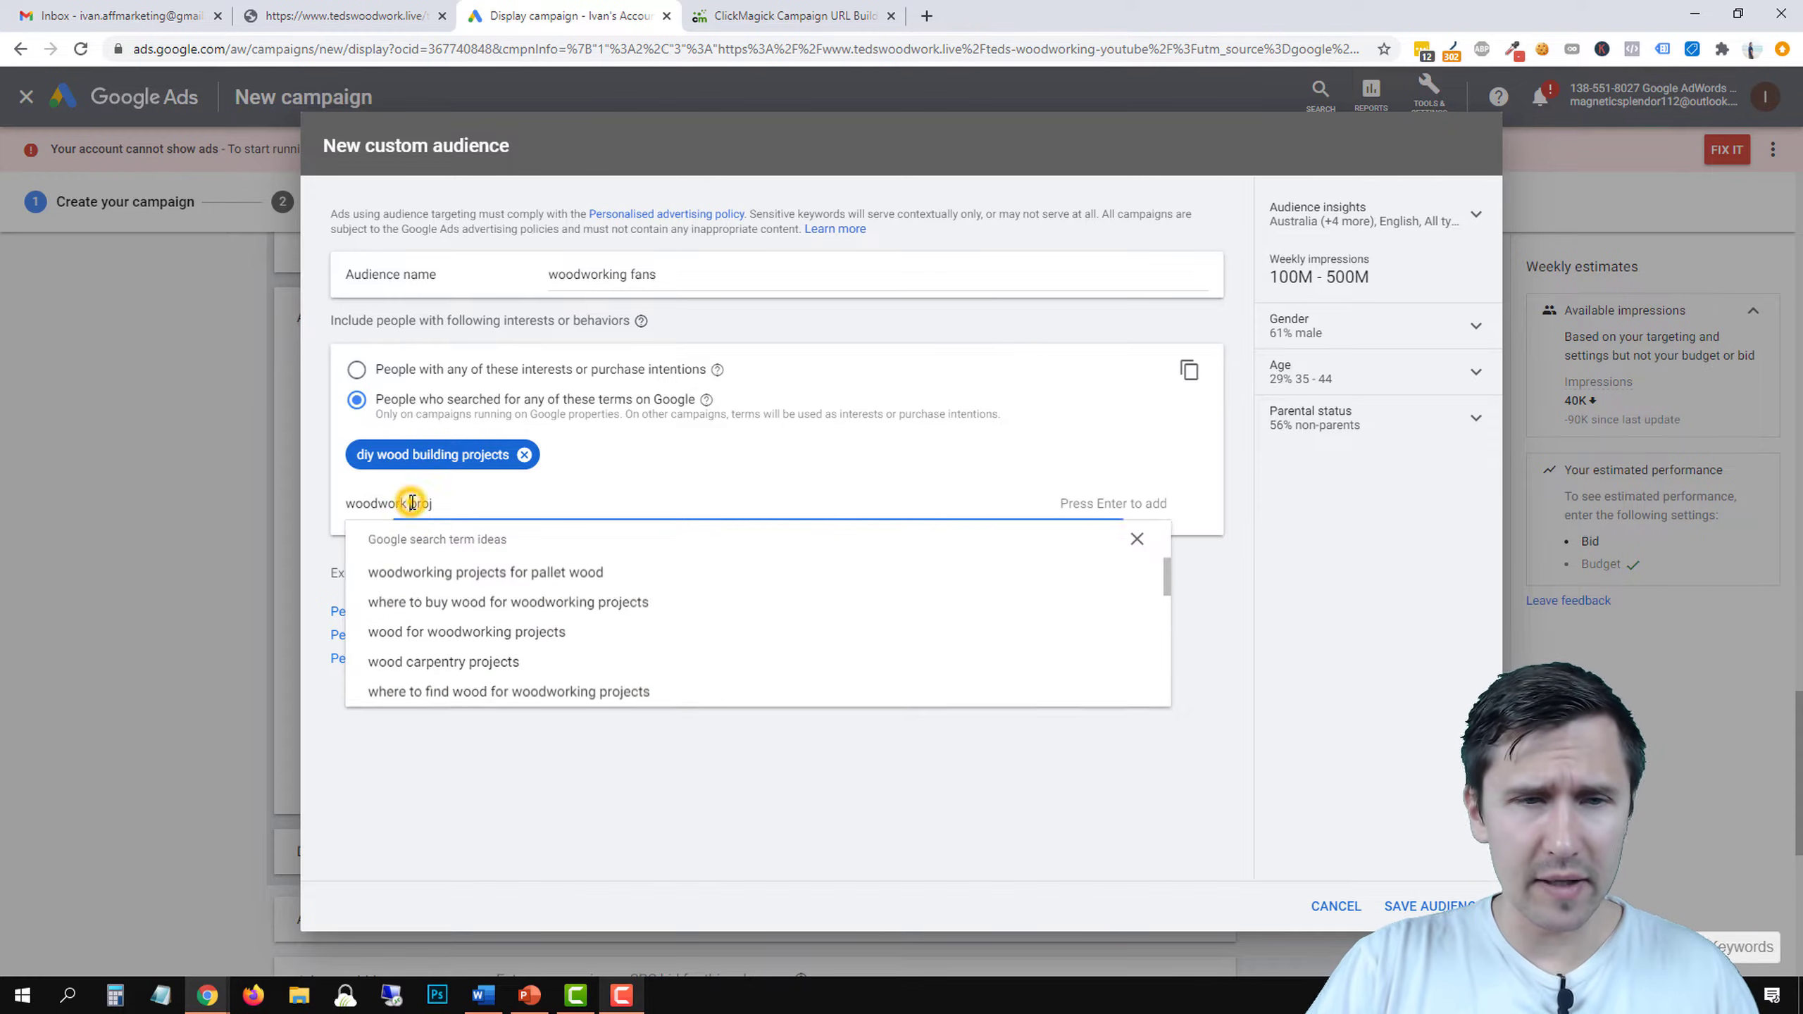
{"action": "triple_click", "coordinate": [410, 502]}
{"action": "key", "text": "BackSpace"}
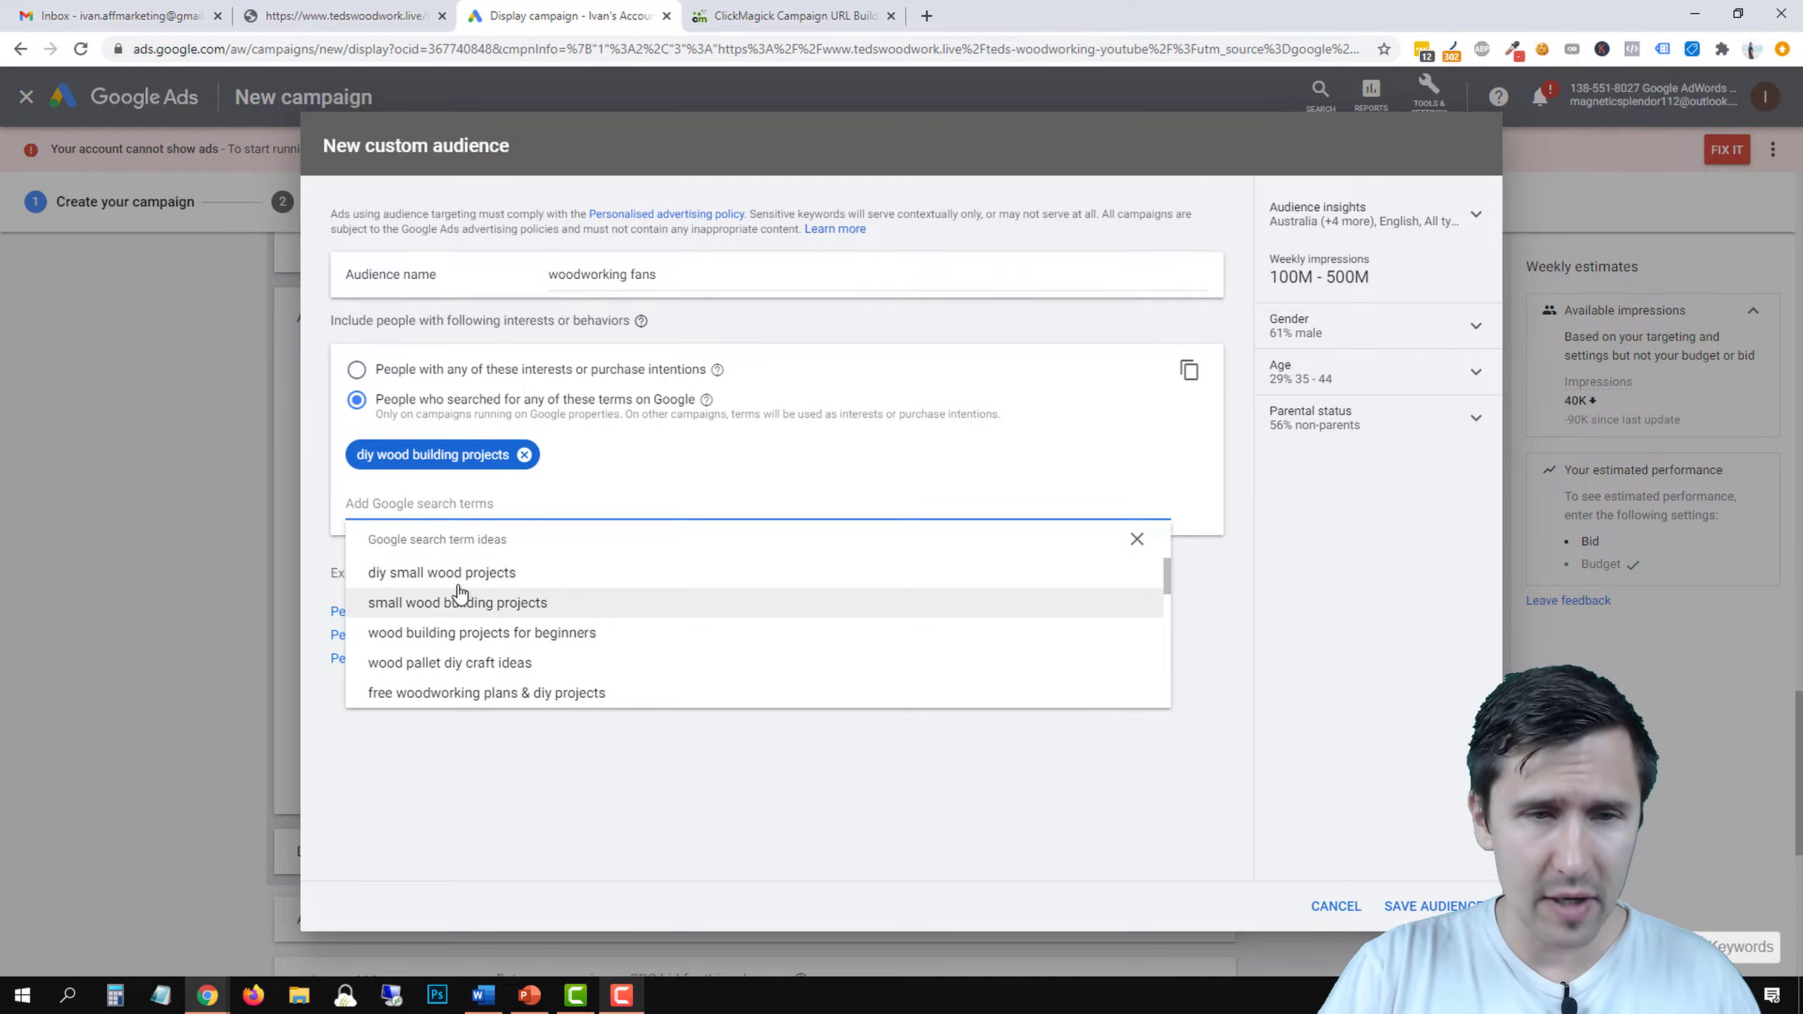
{"action": "left_click", "coordinate": [442, 576]}
{"action": "left_click", "coordinate": [440, 575]}
{"action": "left_click", "coordinate": [444, 574]}
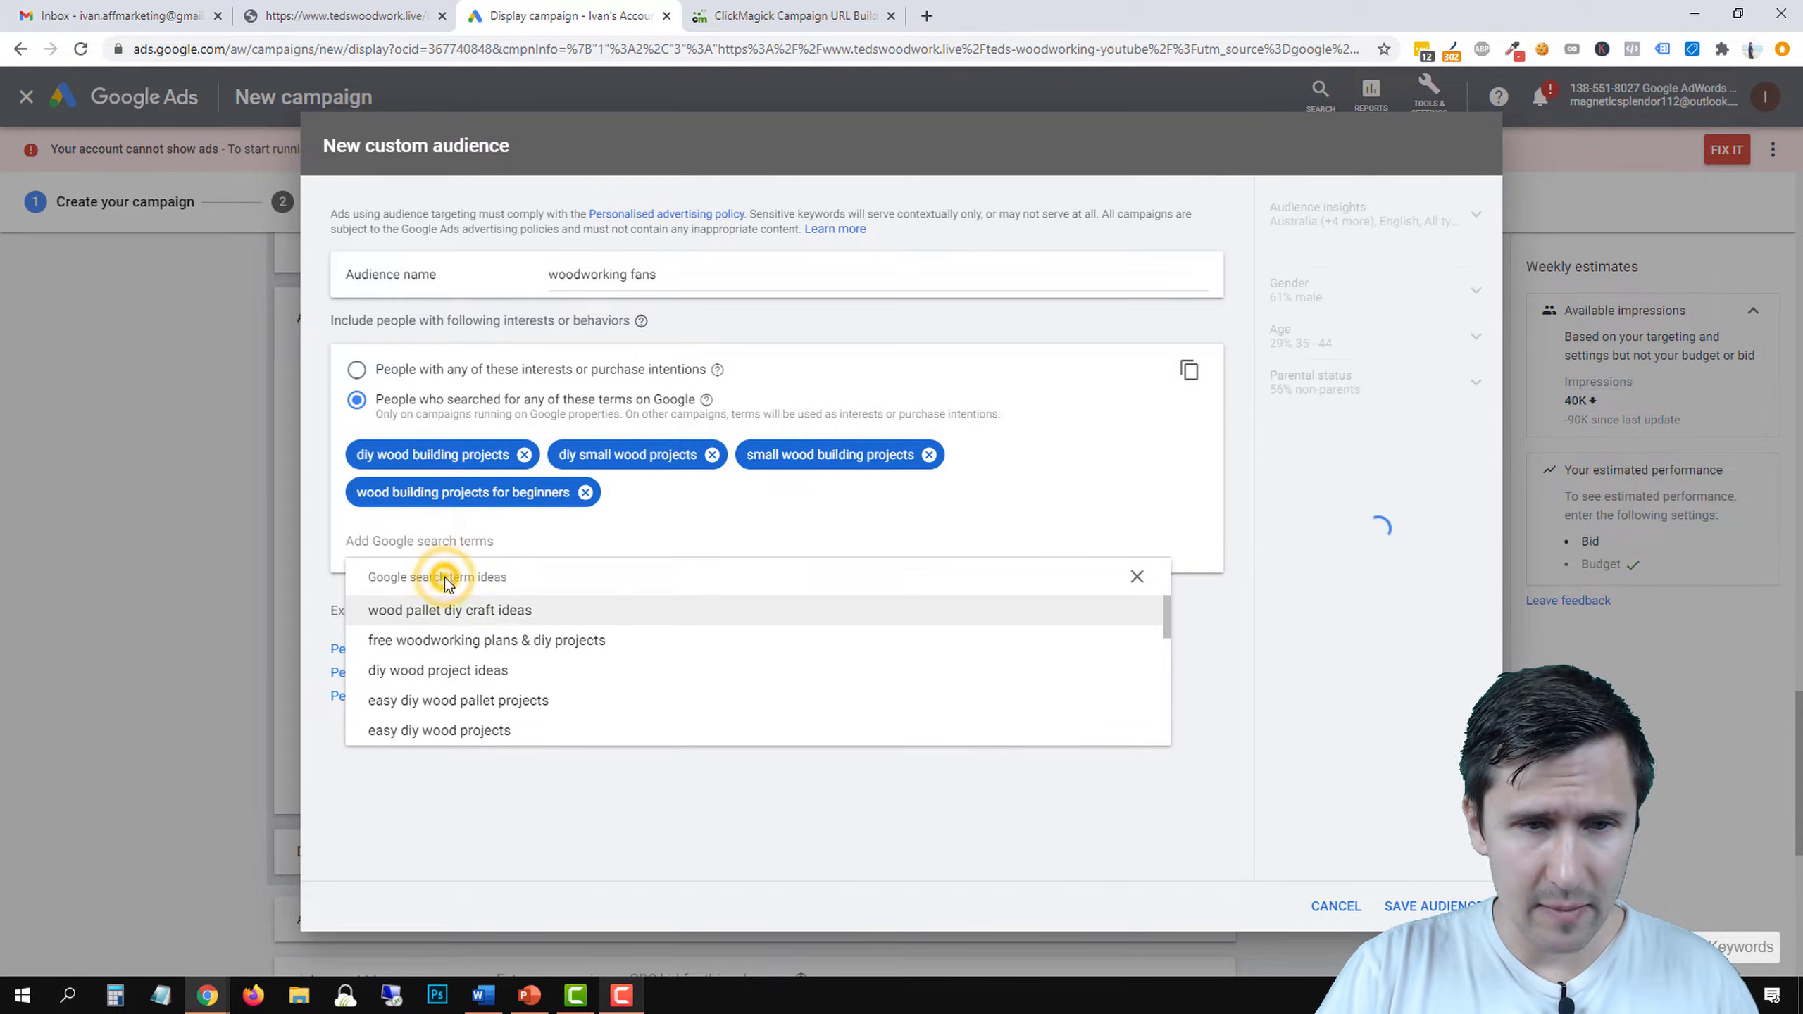
{"action": "left_click", "coordinate": [454, 614]}
{"action": "left_click", "coordinate": [458, 621]}
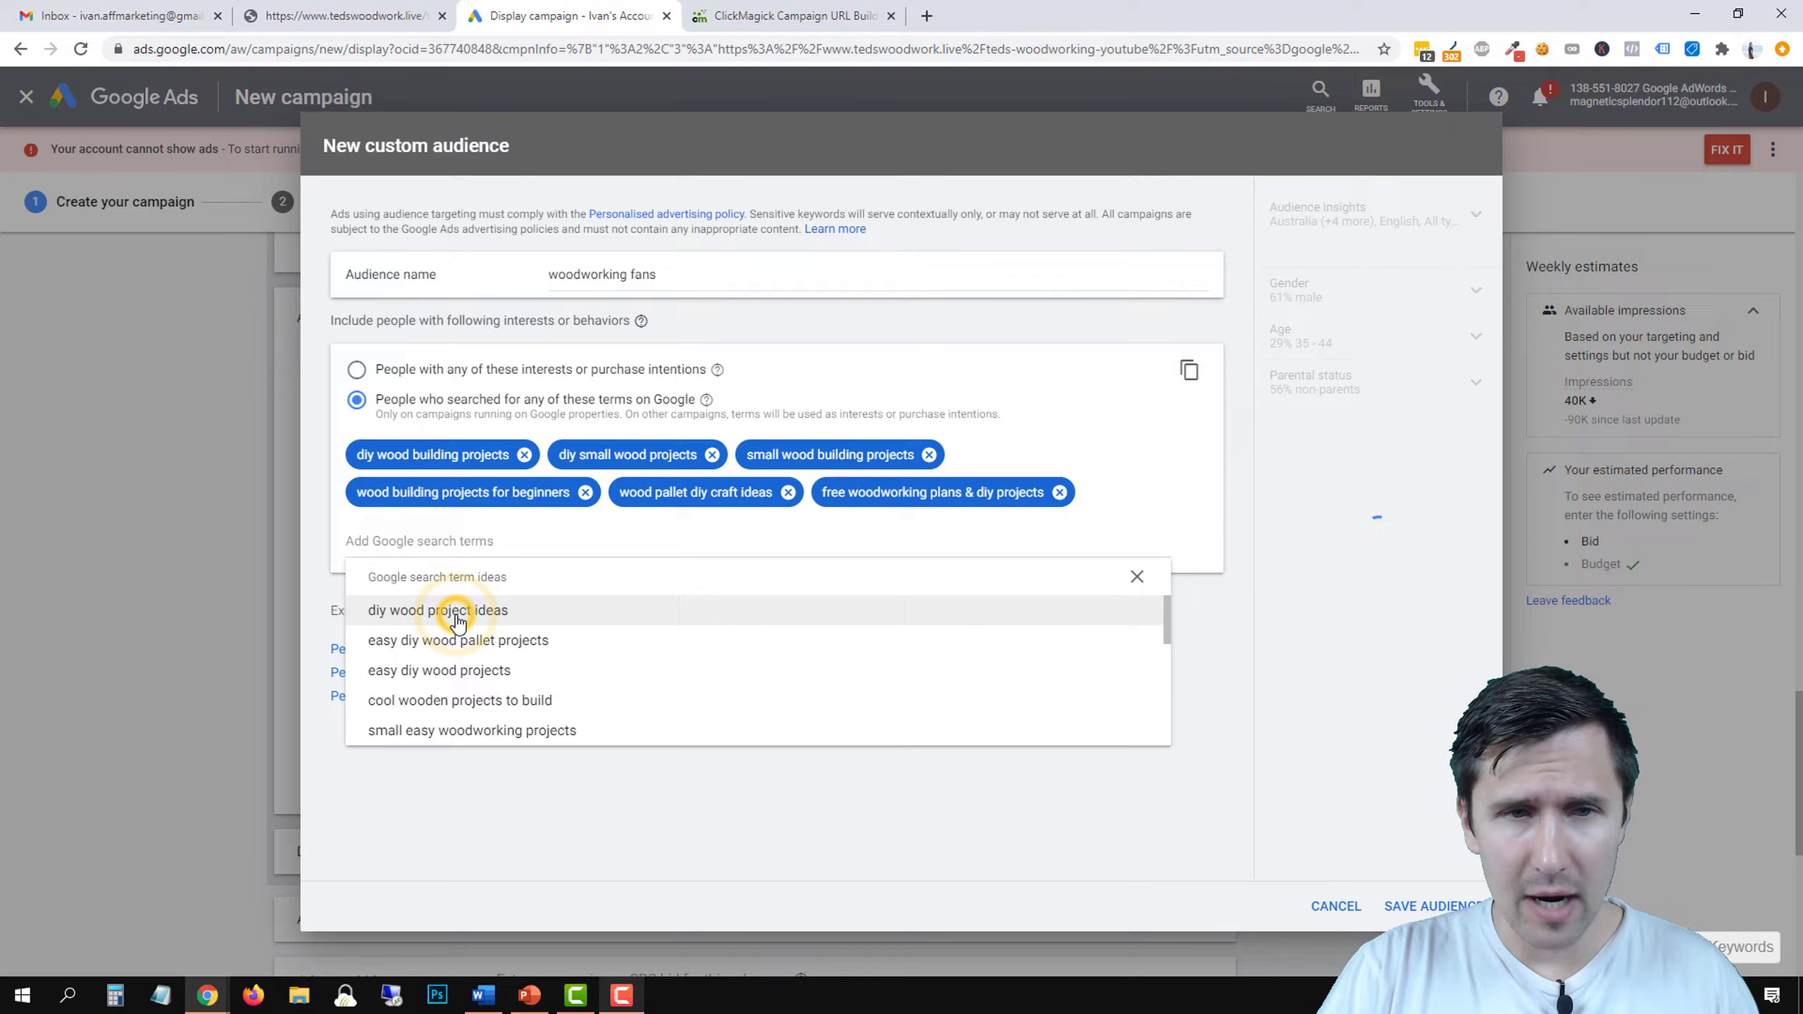
Rename the custom audience as diy wood building projects and save it.
{"action": "triple_click", "coordinate": [638, 274]}
{"action": "type", "text": "diy wood"}
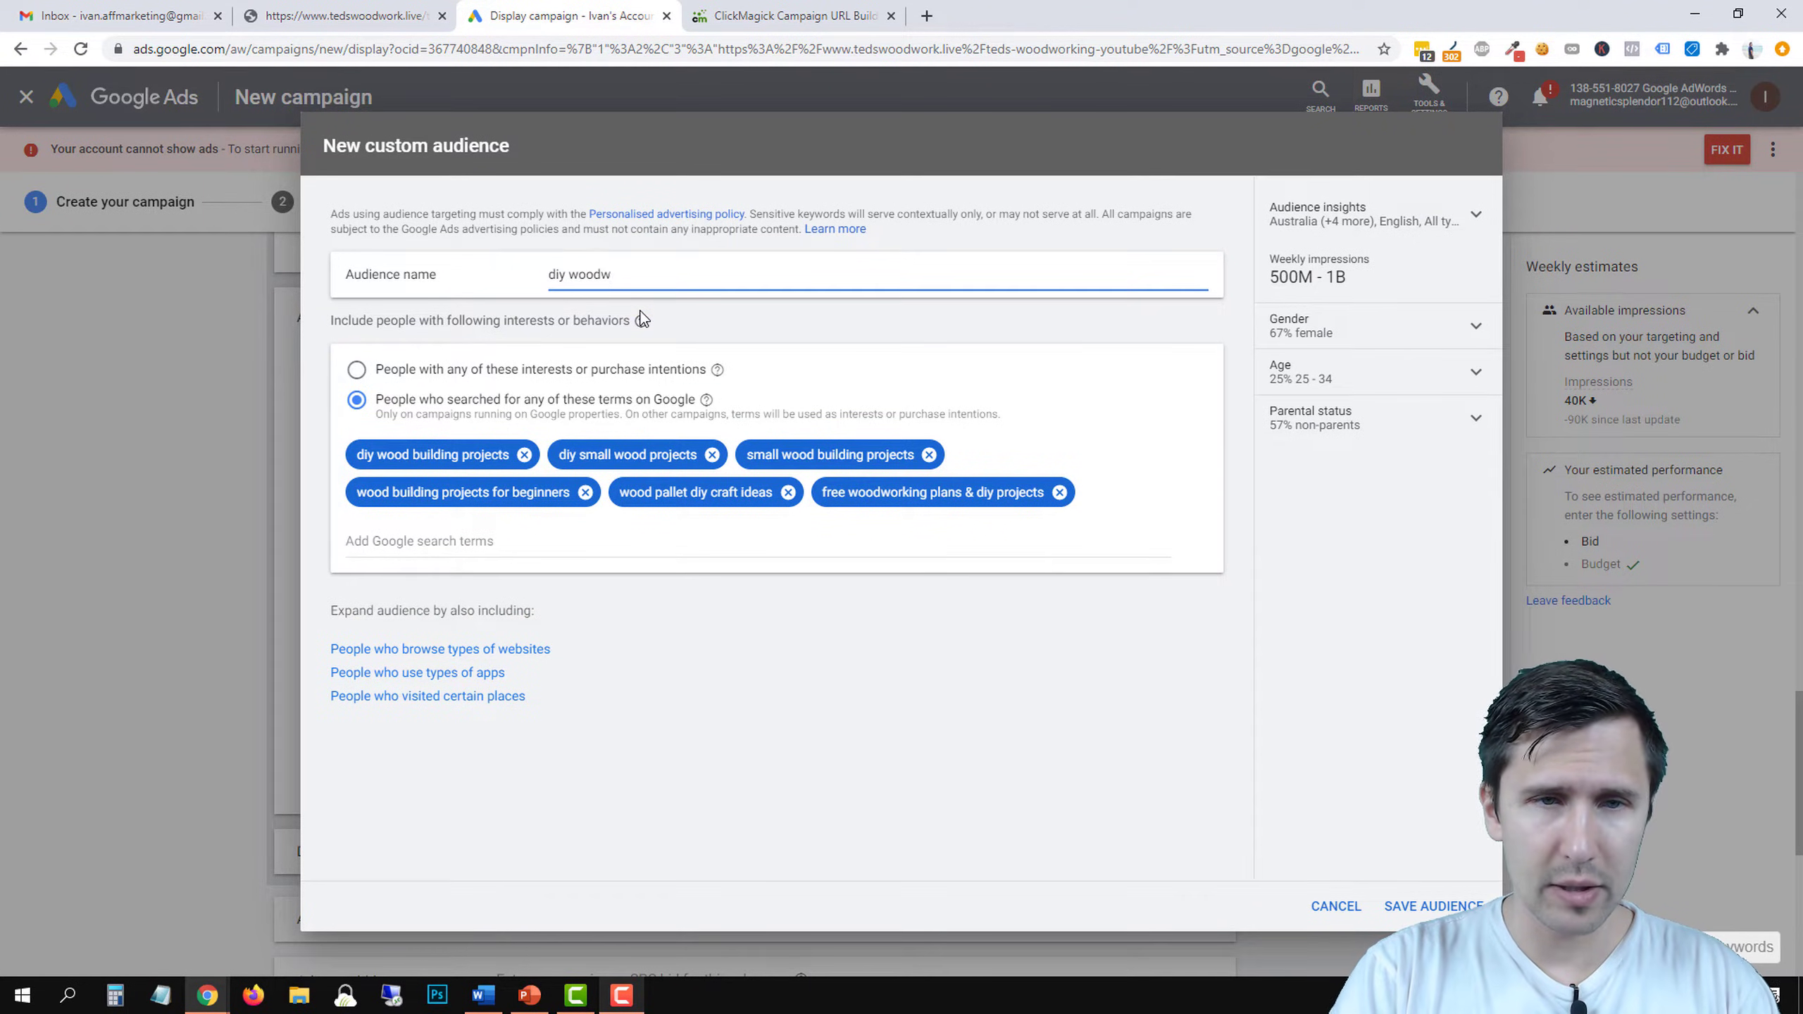
{"action": "type", "text": " building projects"}
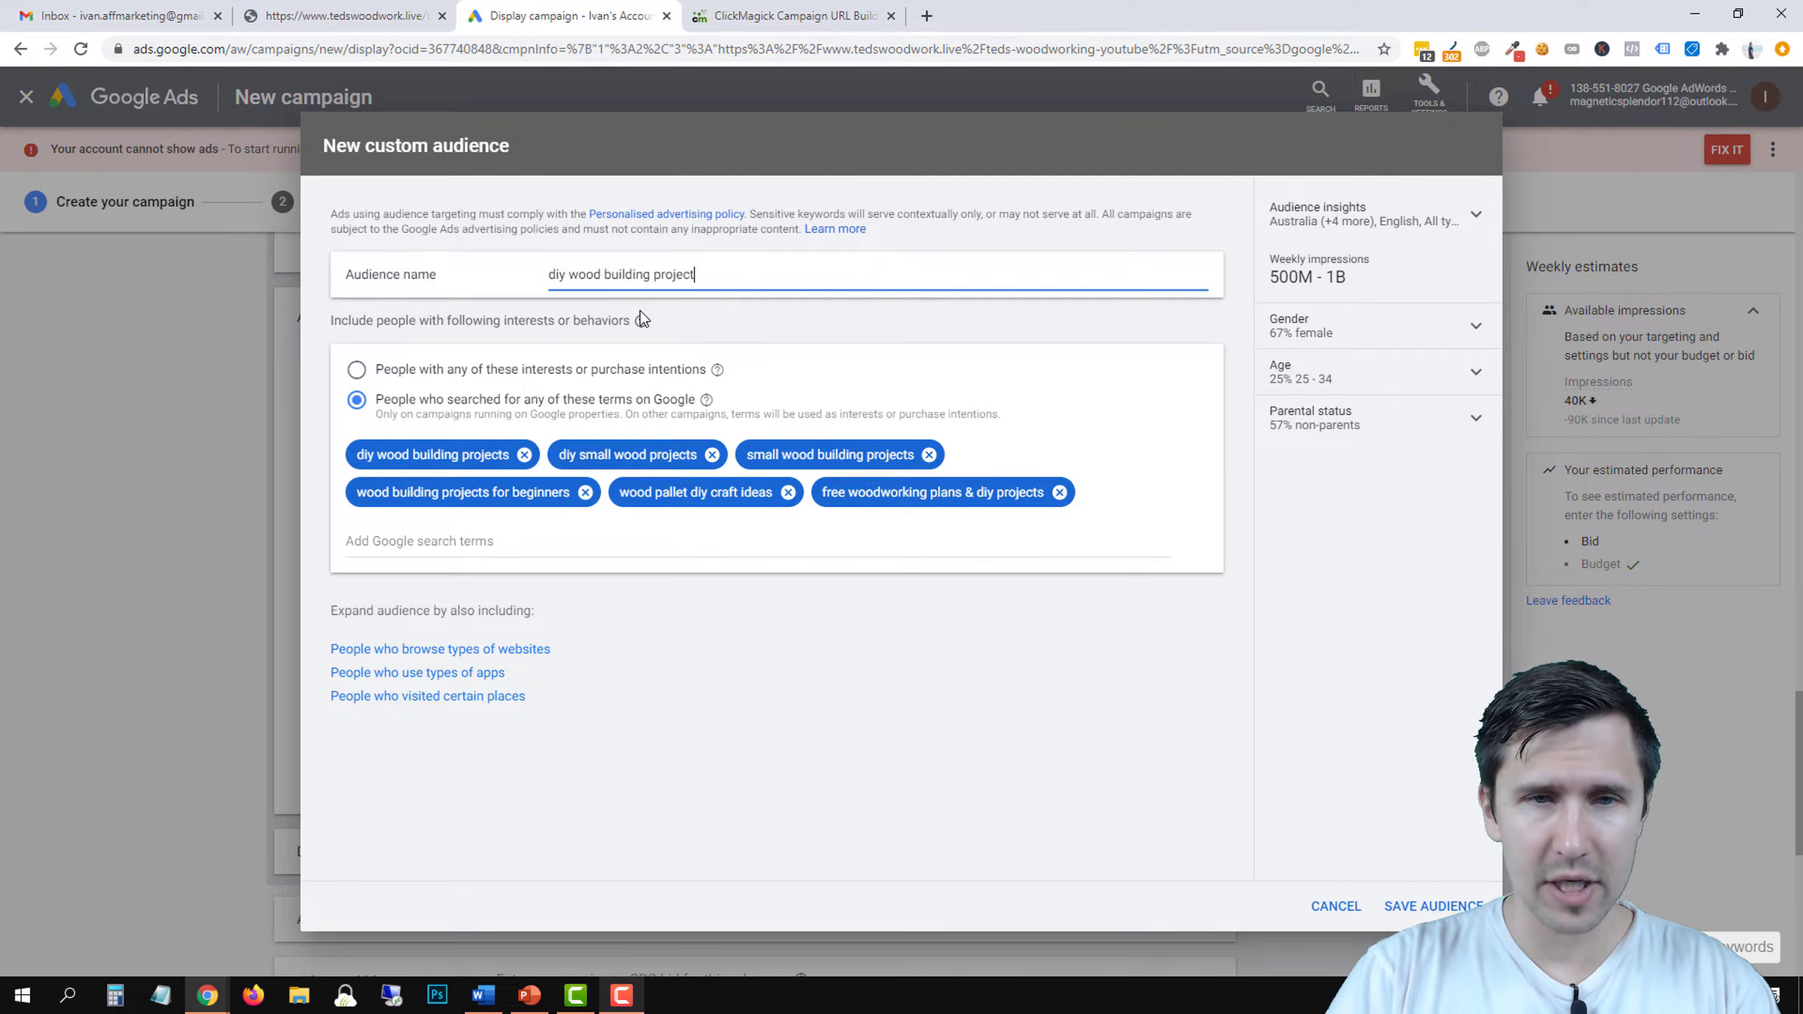
{"action": "left_click", "coordinate": [1430, 906]}
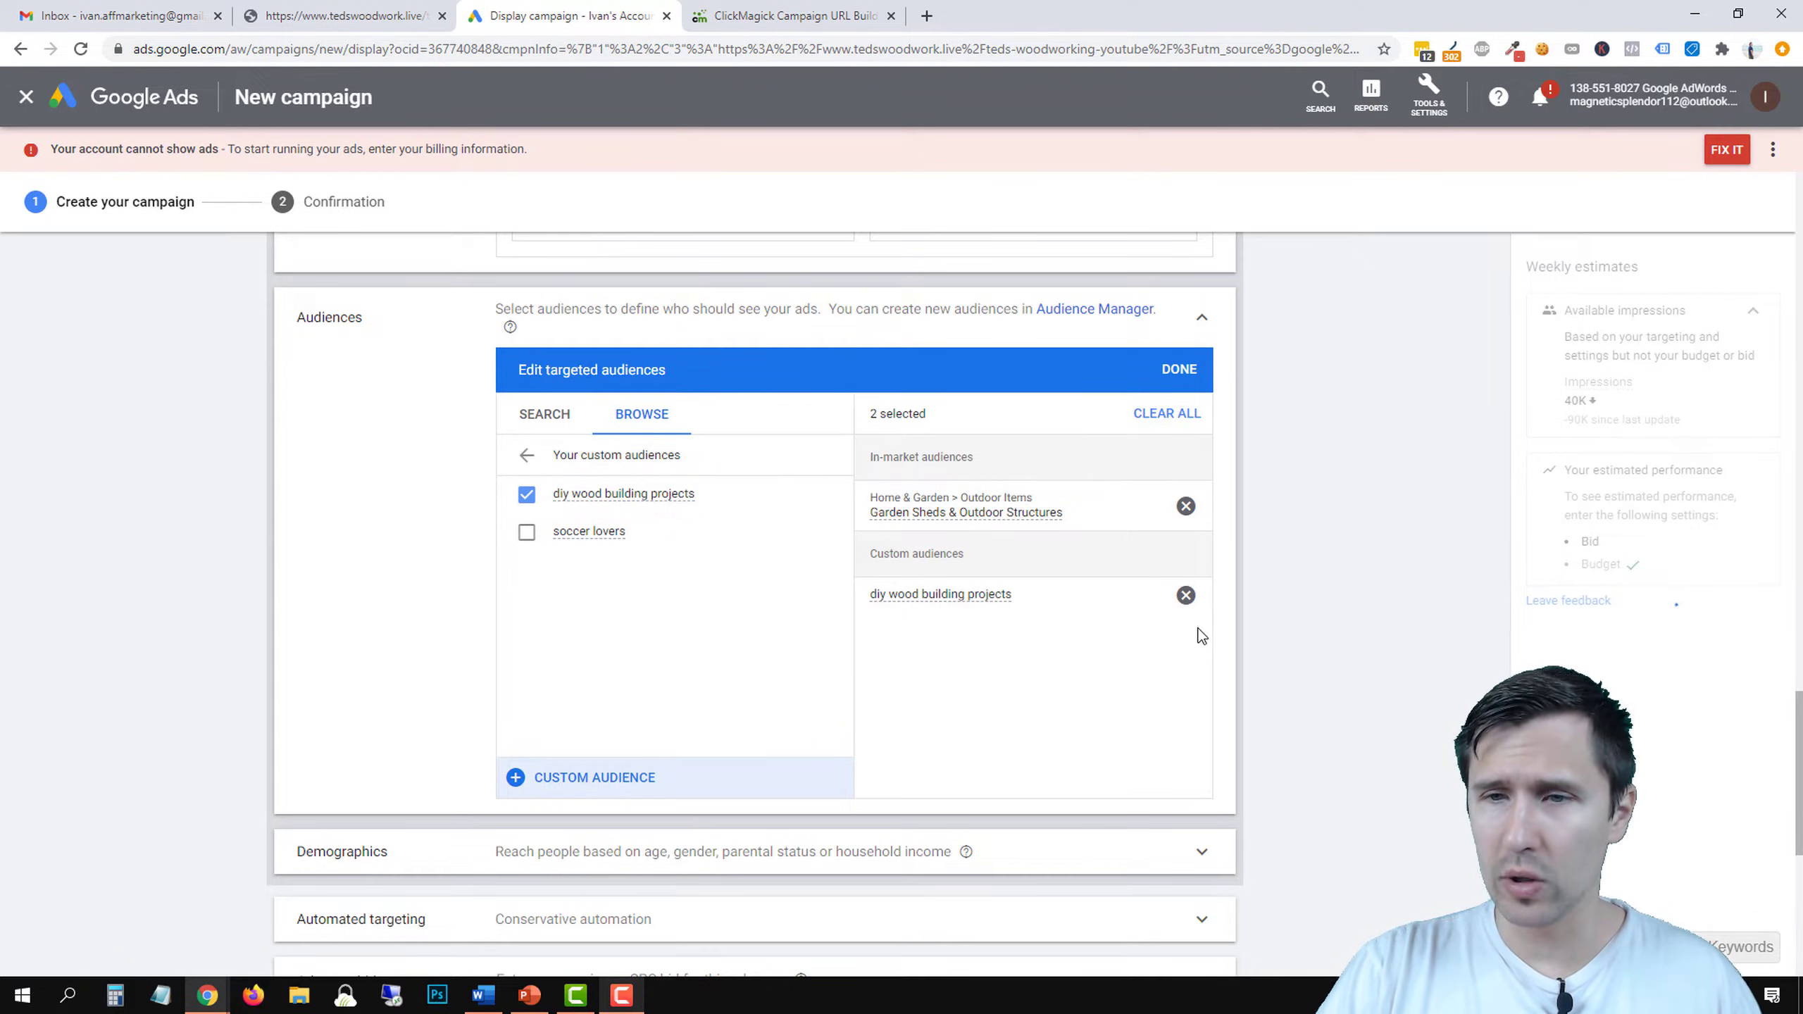
Remove the in-market audience Garden Sheds & Outdoor Structures from the targeted audiences.
{"action": "scroll", "coordinate": [1195, 631], "scroll_direction": "up", "scroll_amount": 4}
{"action": "scroll", "coordinate": [954, 546], "scroll_direction": "down", "scroll_amount": 1}
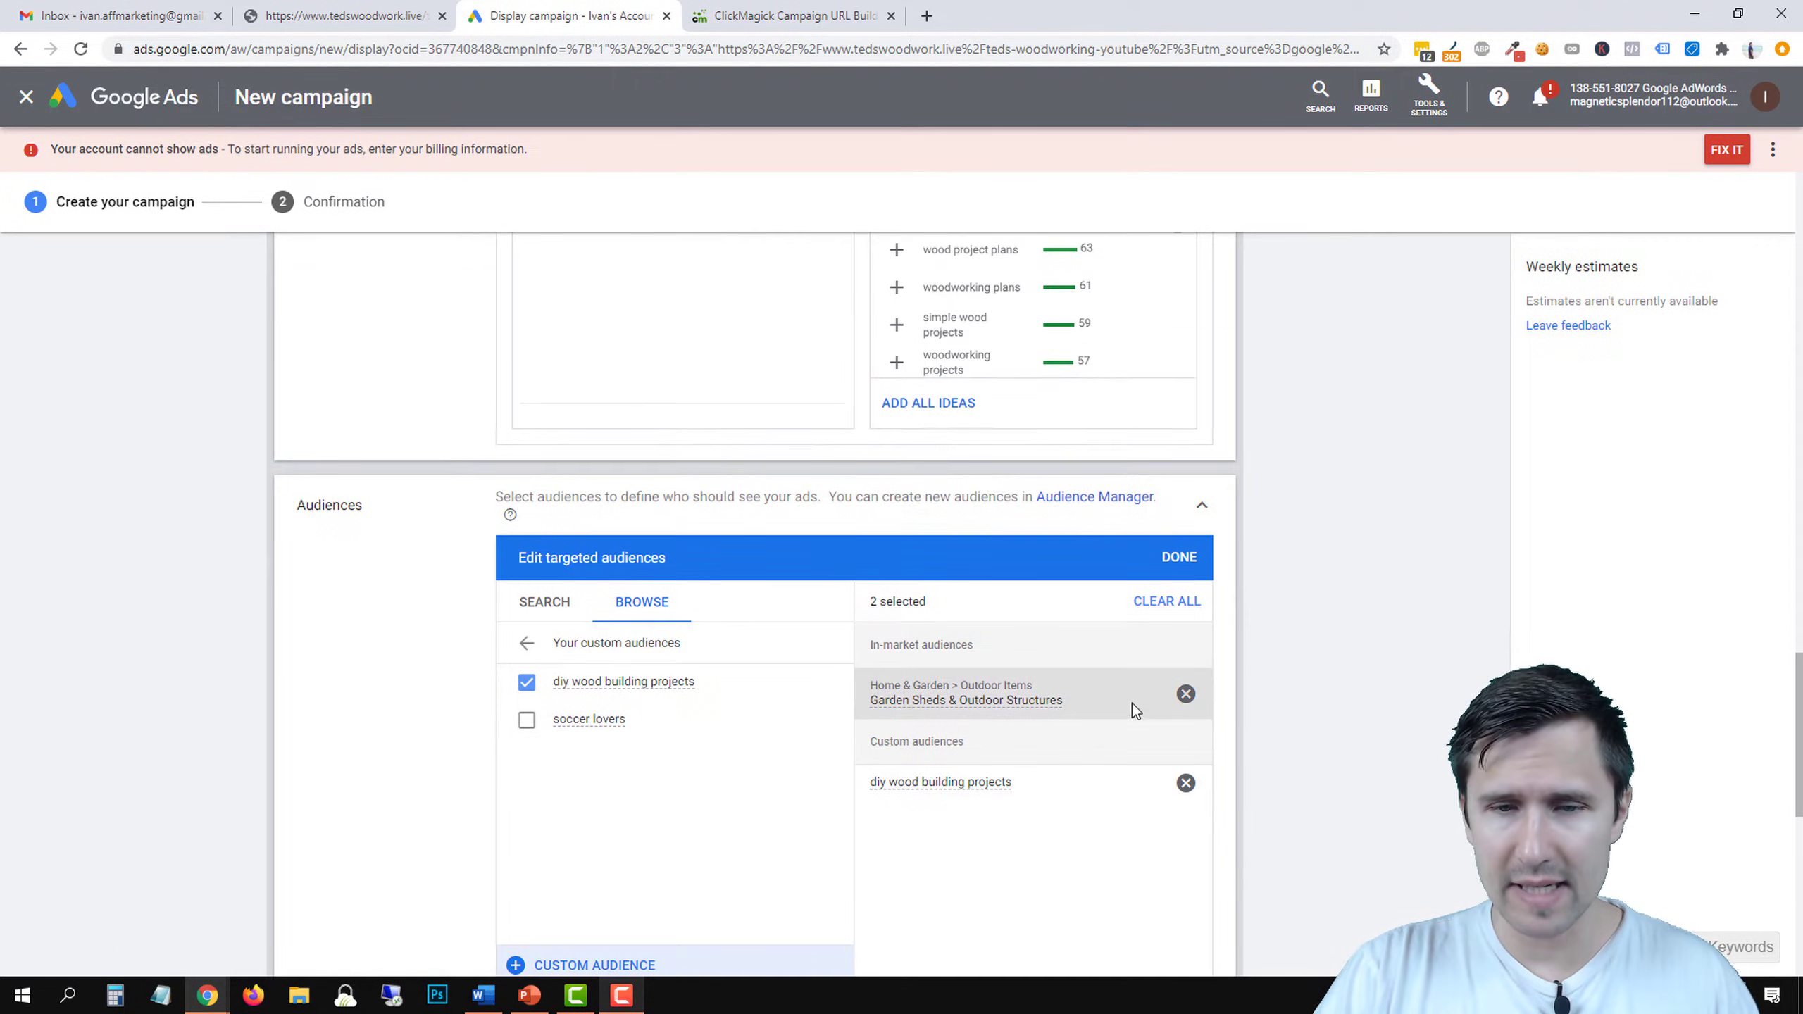
{"action": "left_click", "coordinate": [1185, 693]}
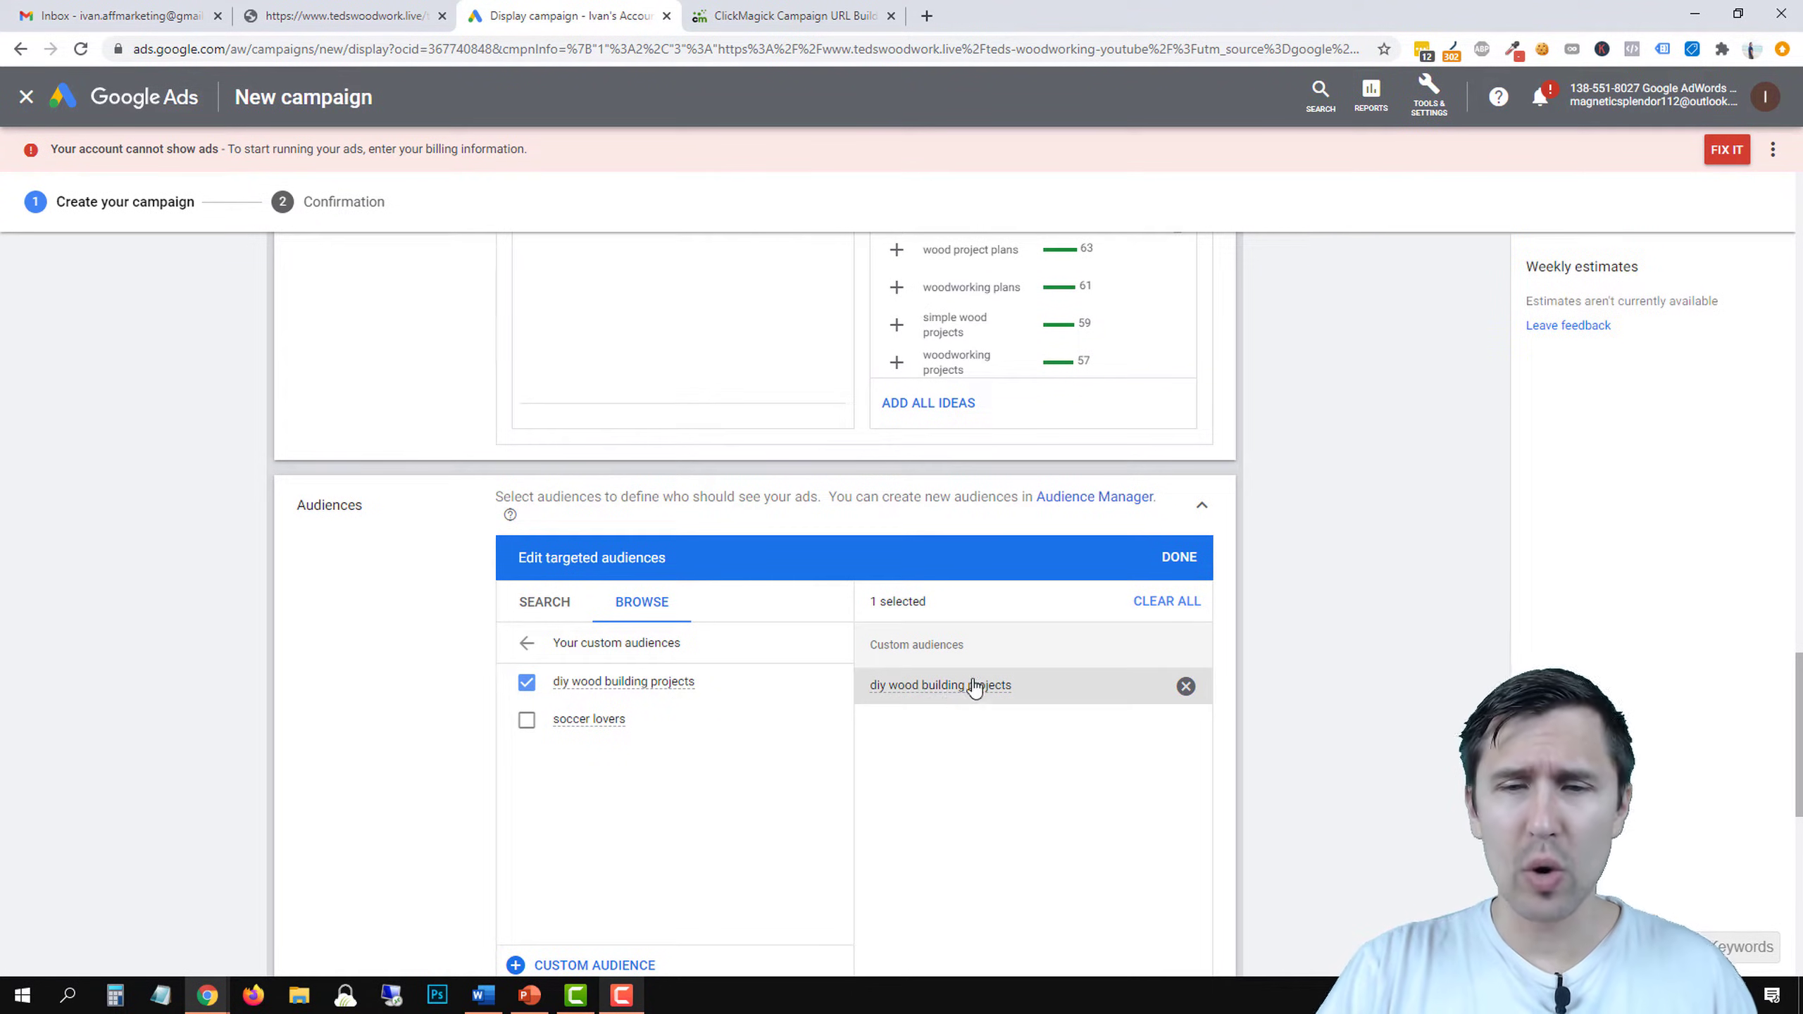
Clear all the targeted audience keywords and collapse their section.
{"action": "scroll", "coordinate": [1161, 524], "scroll_direction": "up", "scroll_amount": 5}
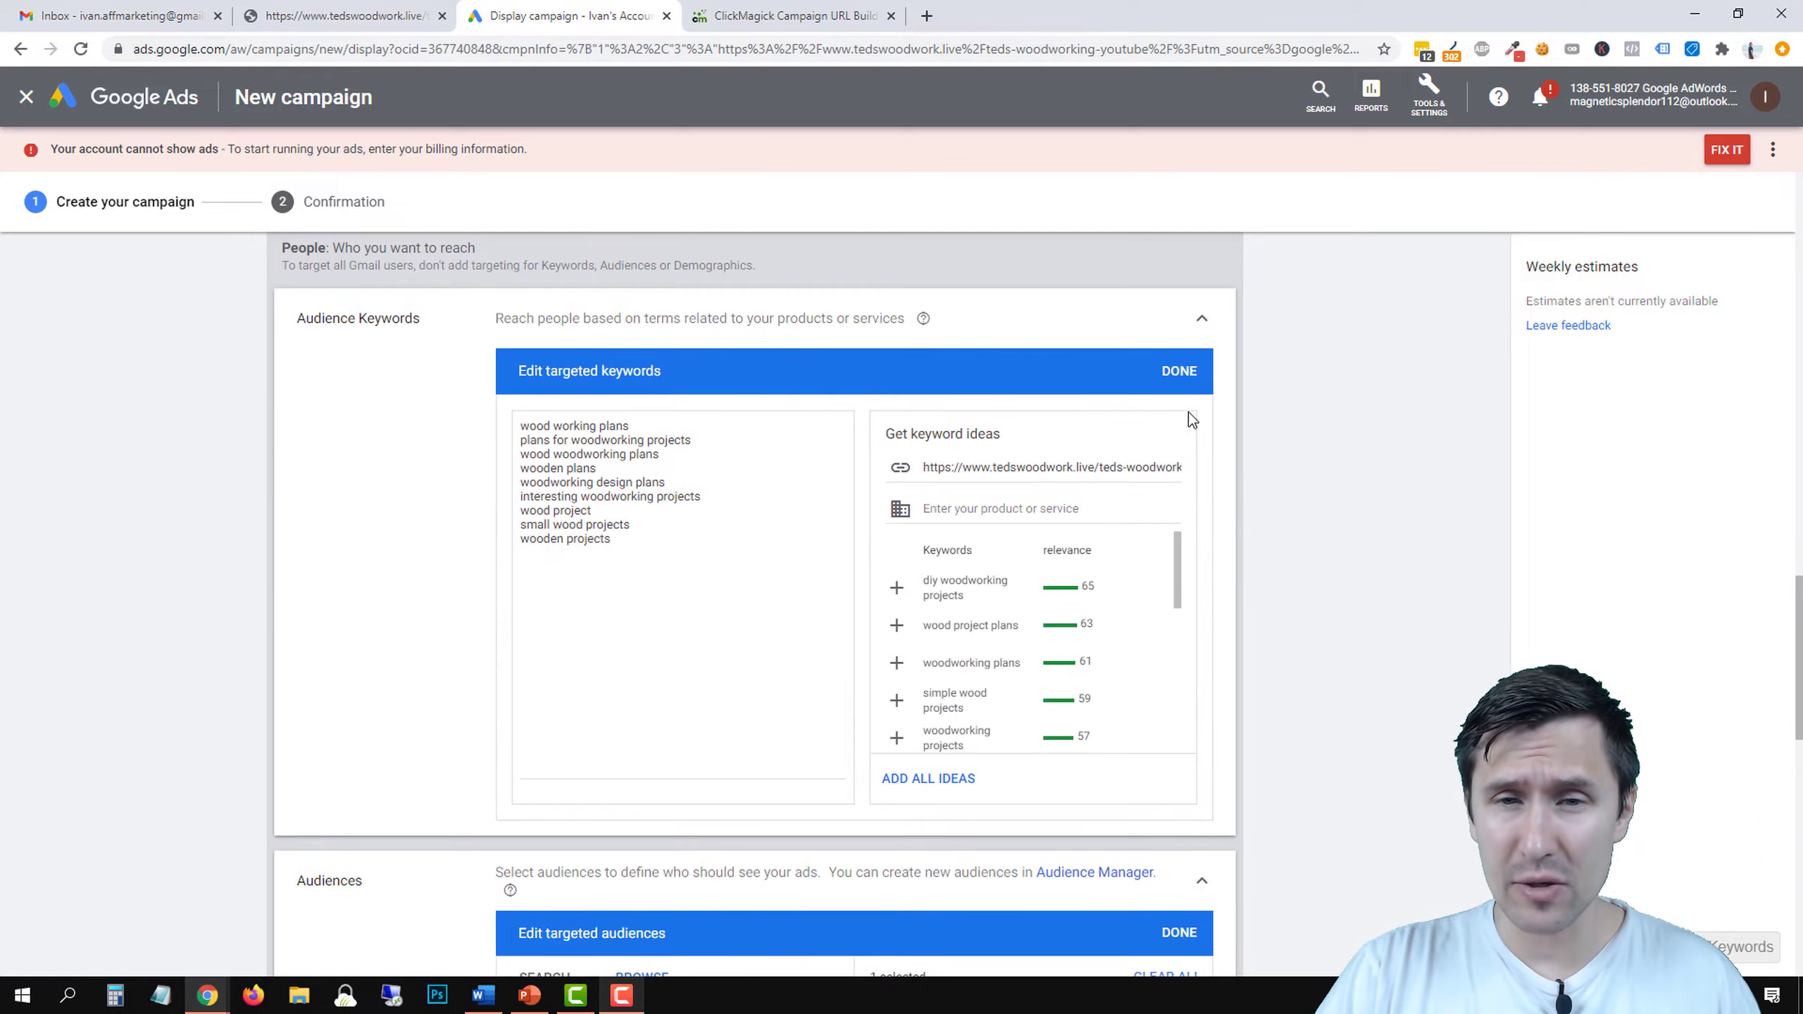
{"action": "key", "text": "BackSpace"}
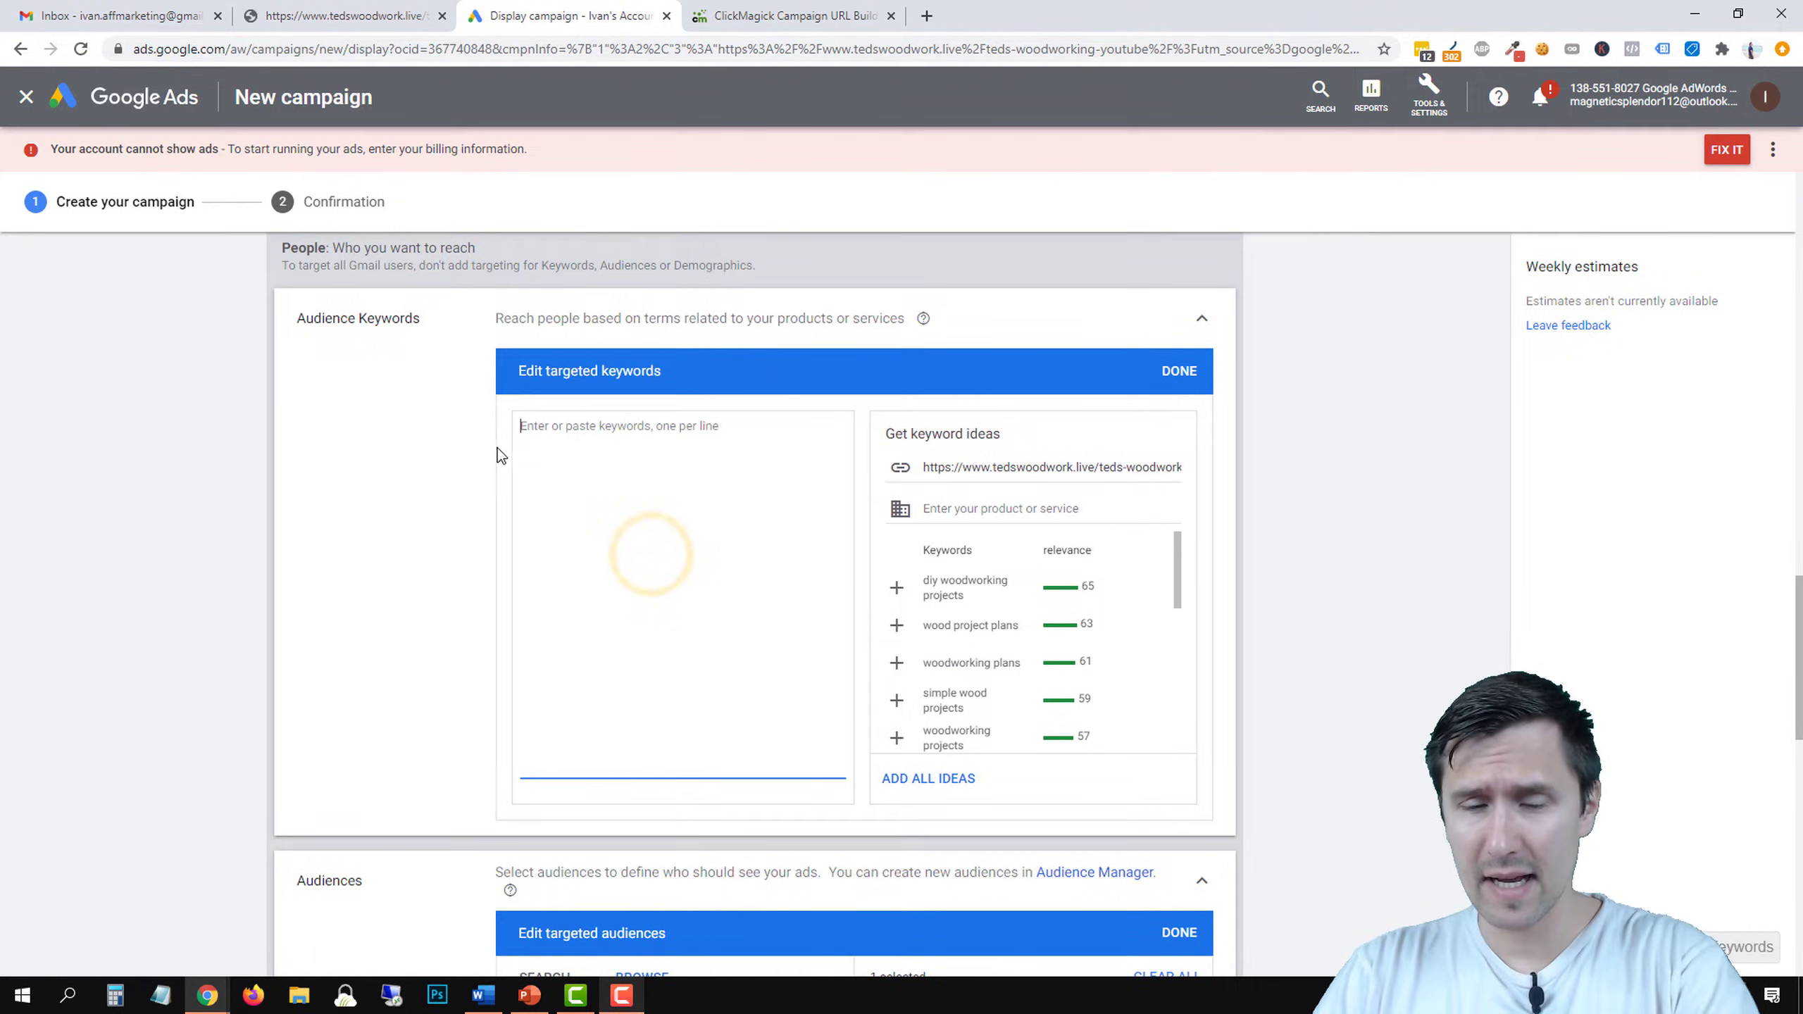
{"action": "left_click", "coordinate": [1202, 324]}
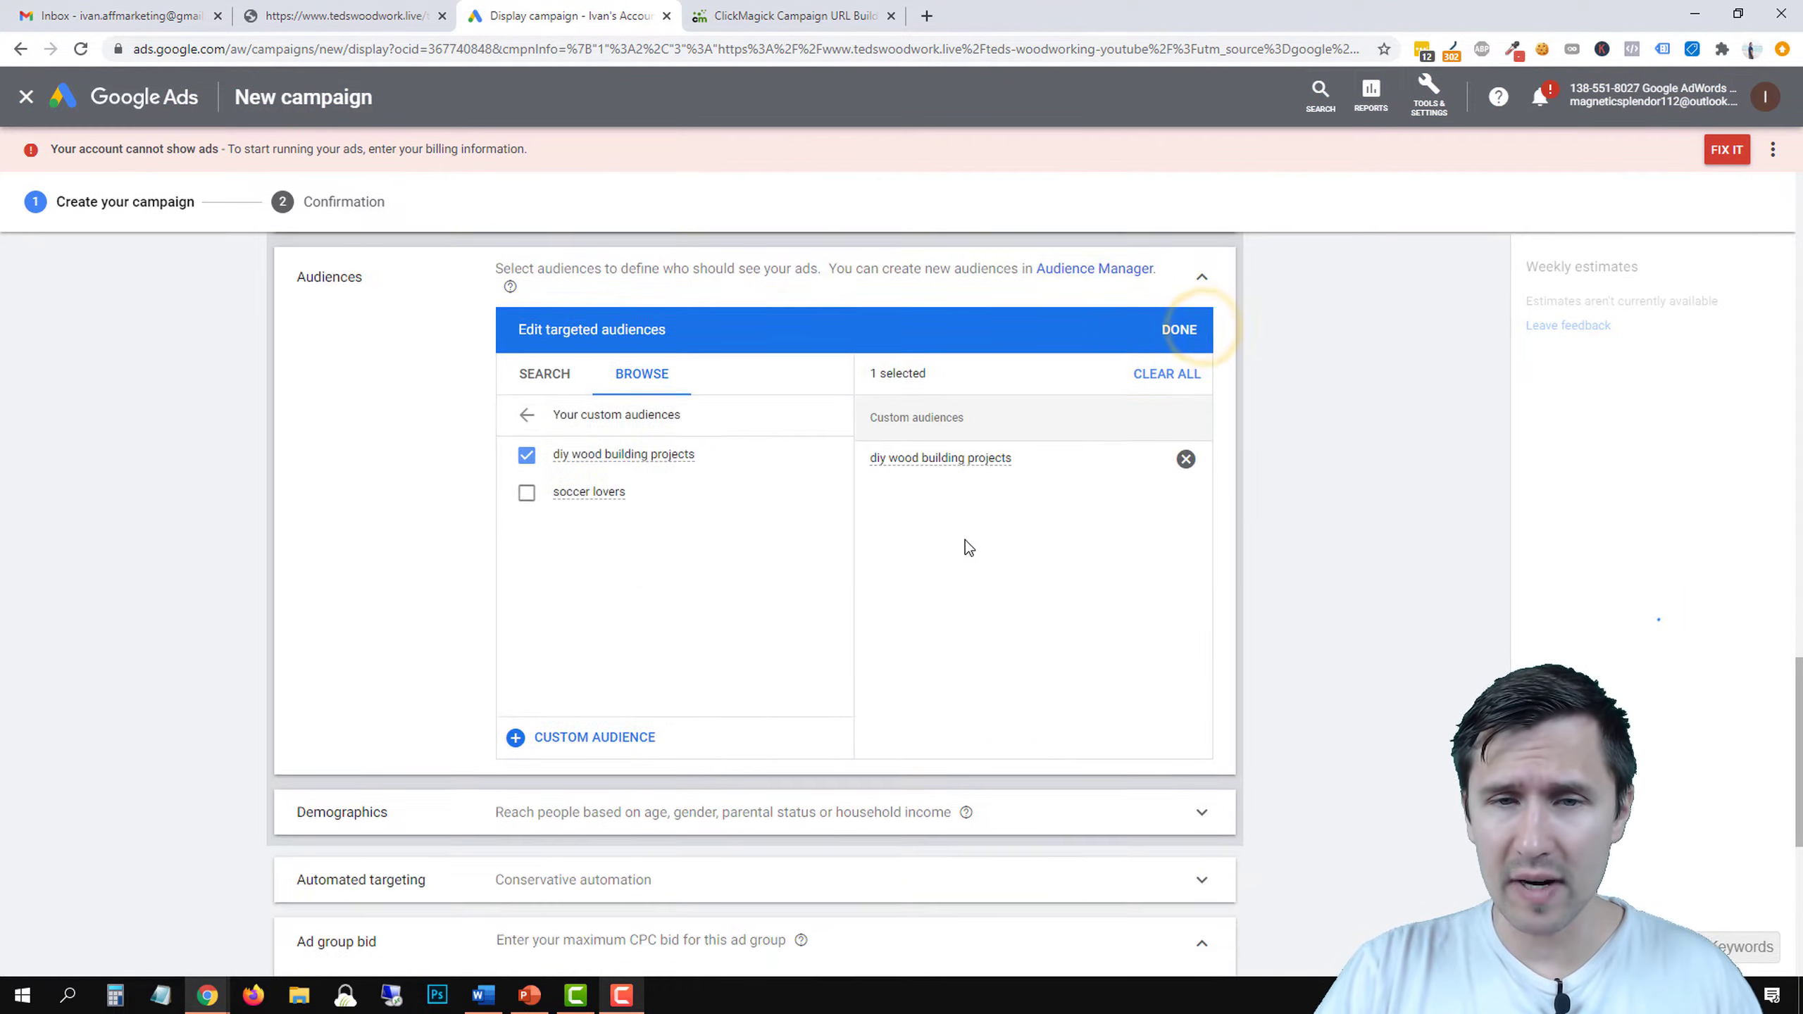
Examine the weekly impressions estimate of the targeted custom audience diy wood building projects.
{"action": "mouse_move", "coordinate": [899, 460]}
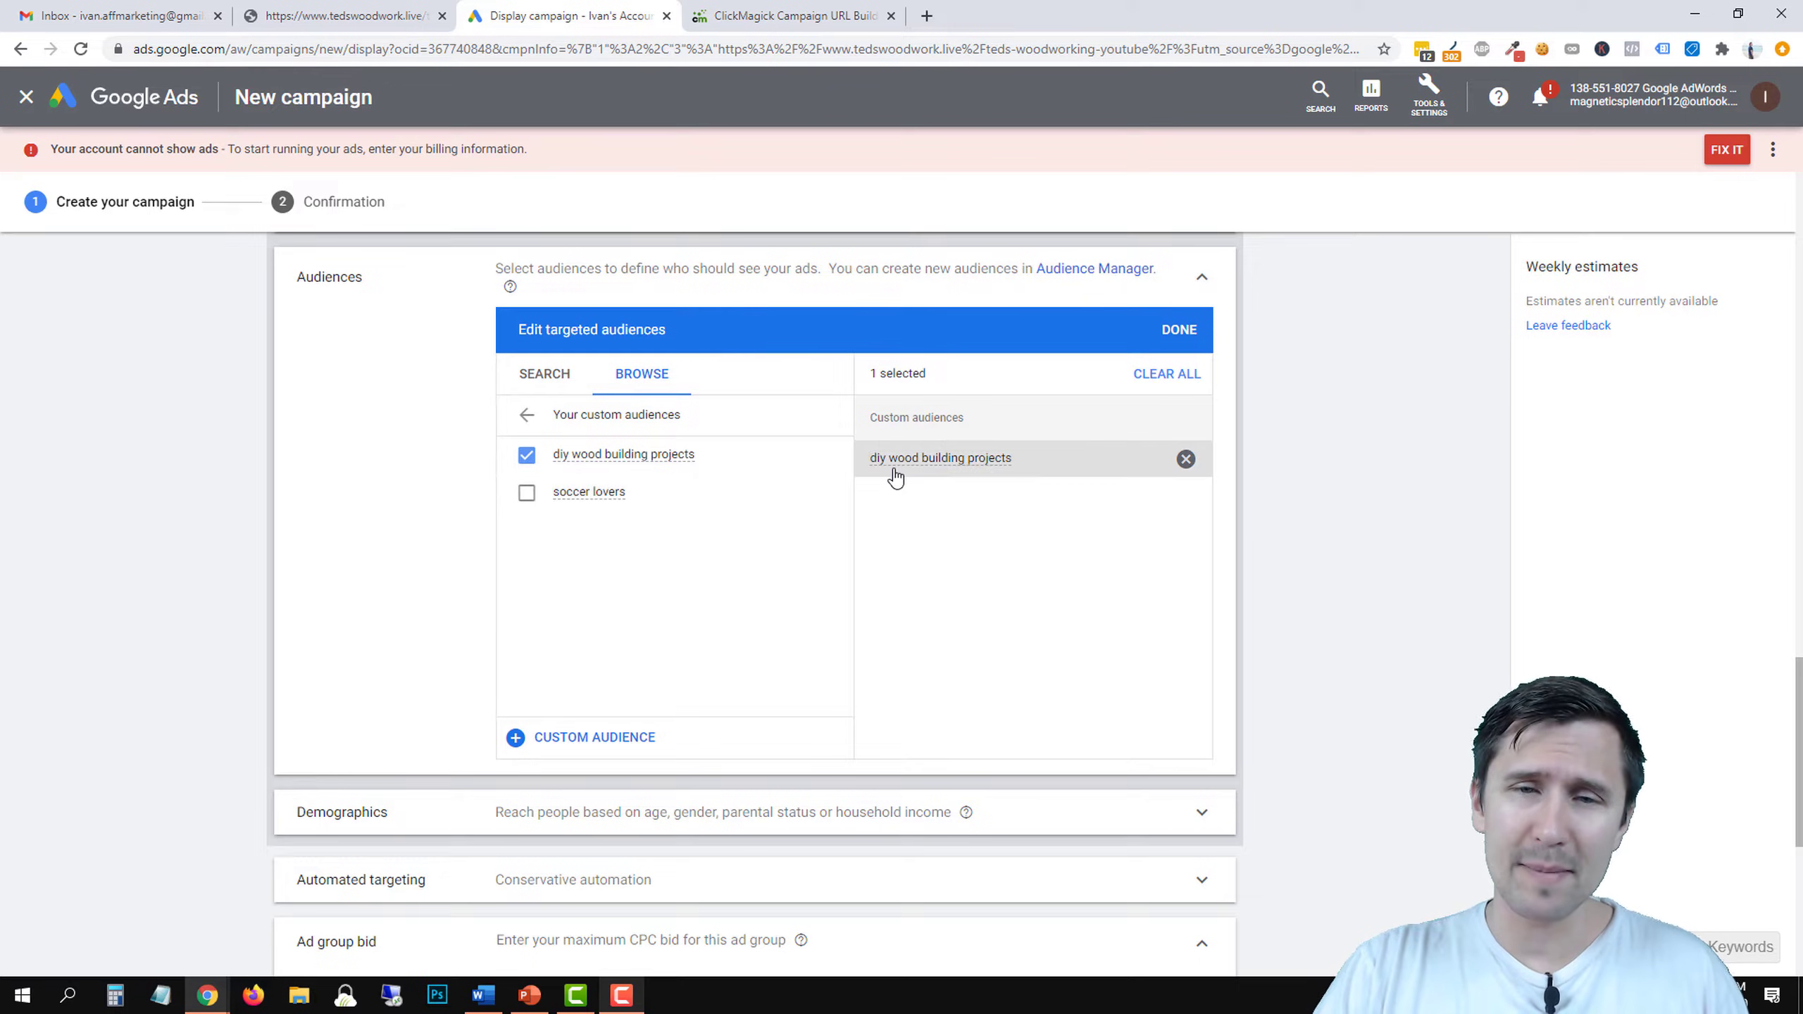
{"action": "right_click", "coordinate": [1015, 568]}
{"action": "left_click", "coordinate": [919, 605]}
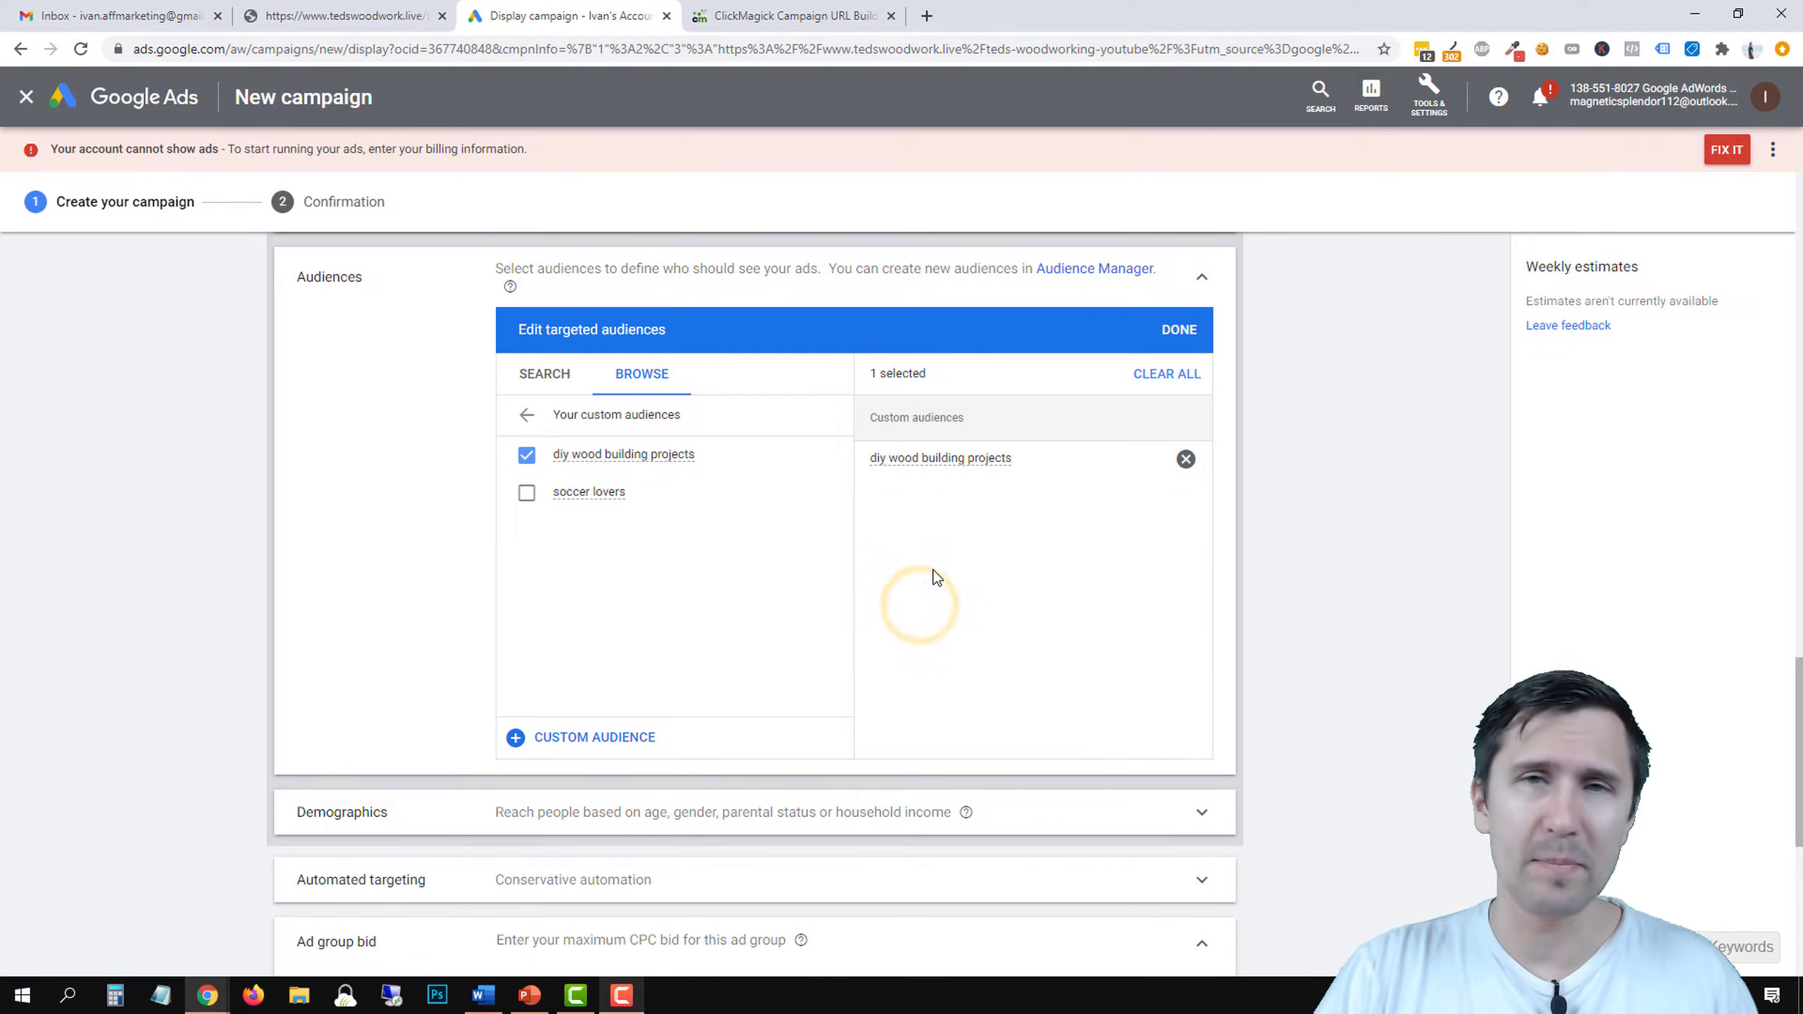
{"action": "scroll", "coordinate": [1072, 586], "scroll_direction": "up", "scroll_amount": 3}
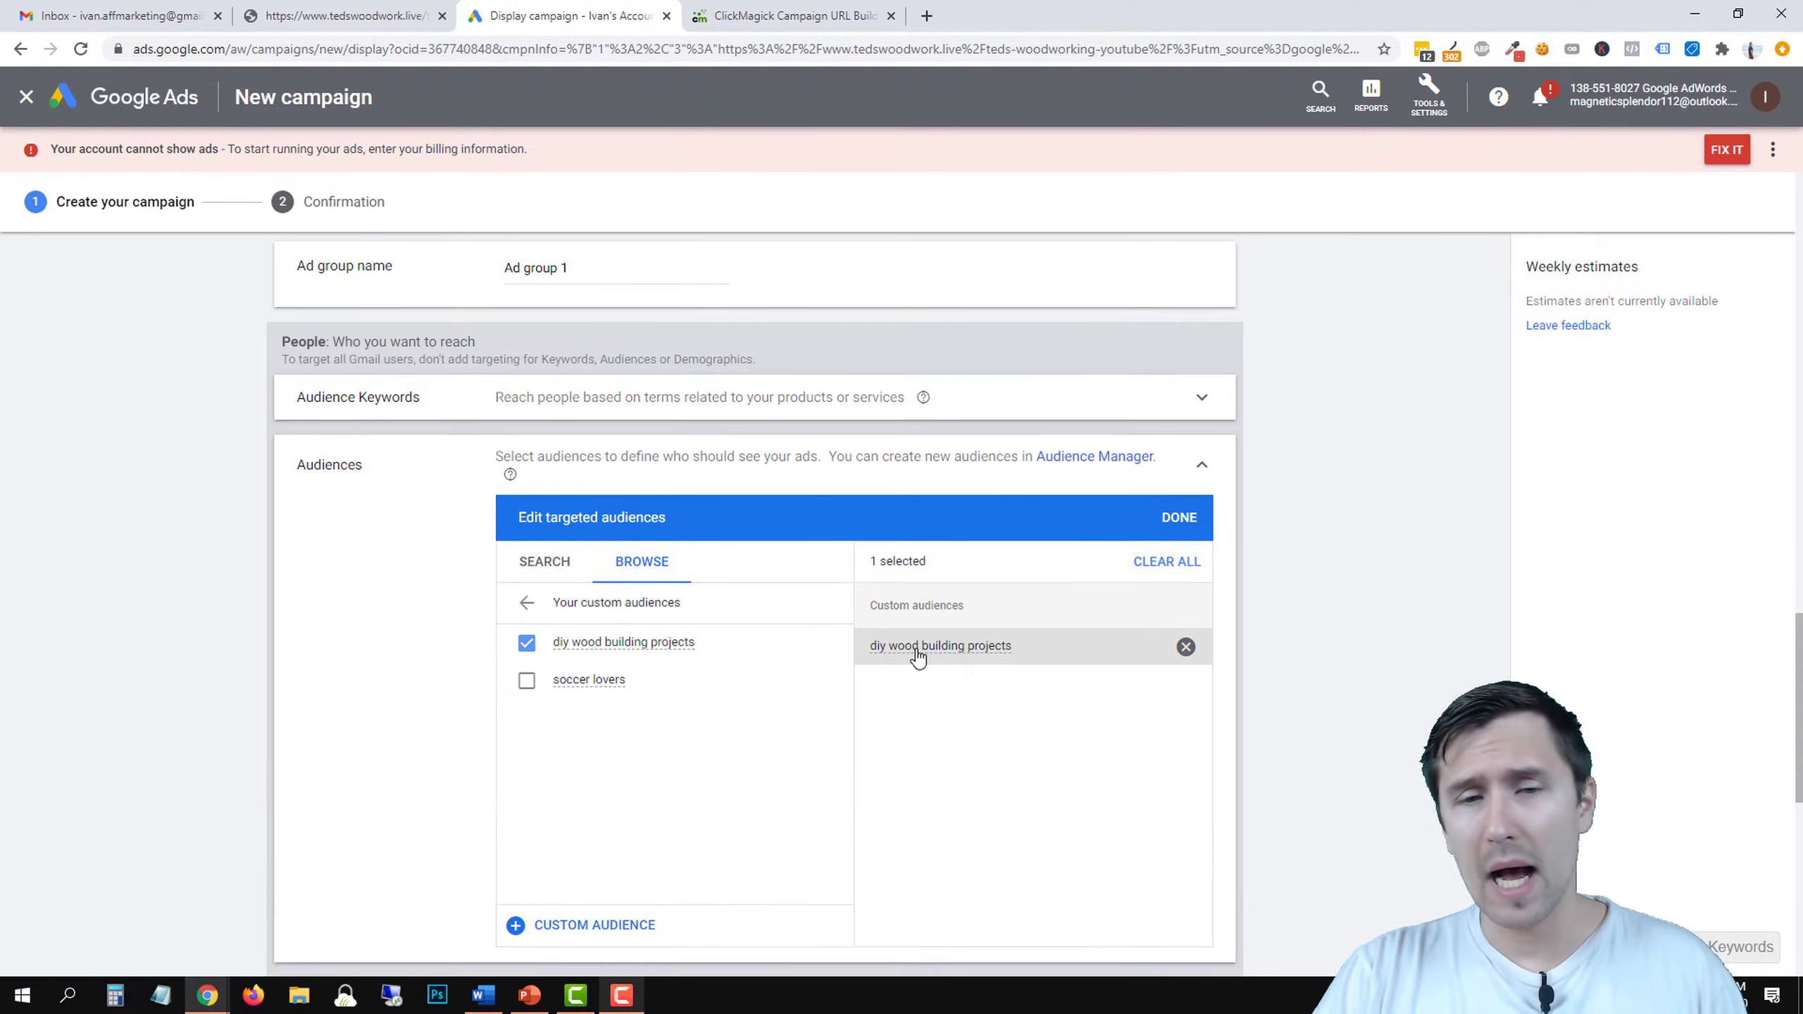
{"action": "mouse_move", "coordinate": [918, 652]}
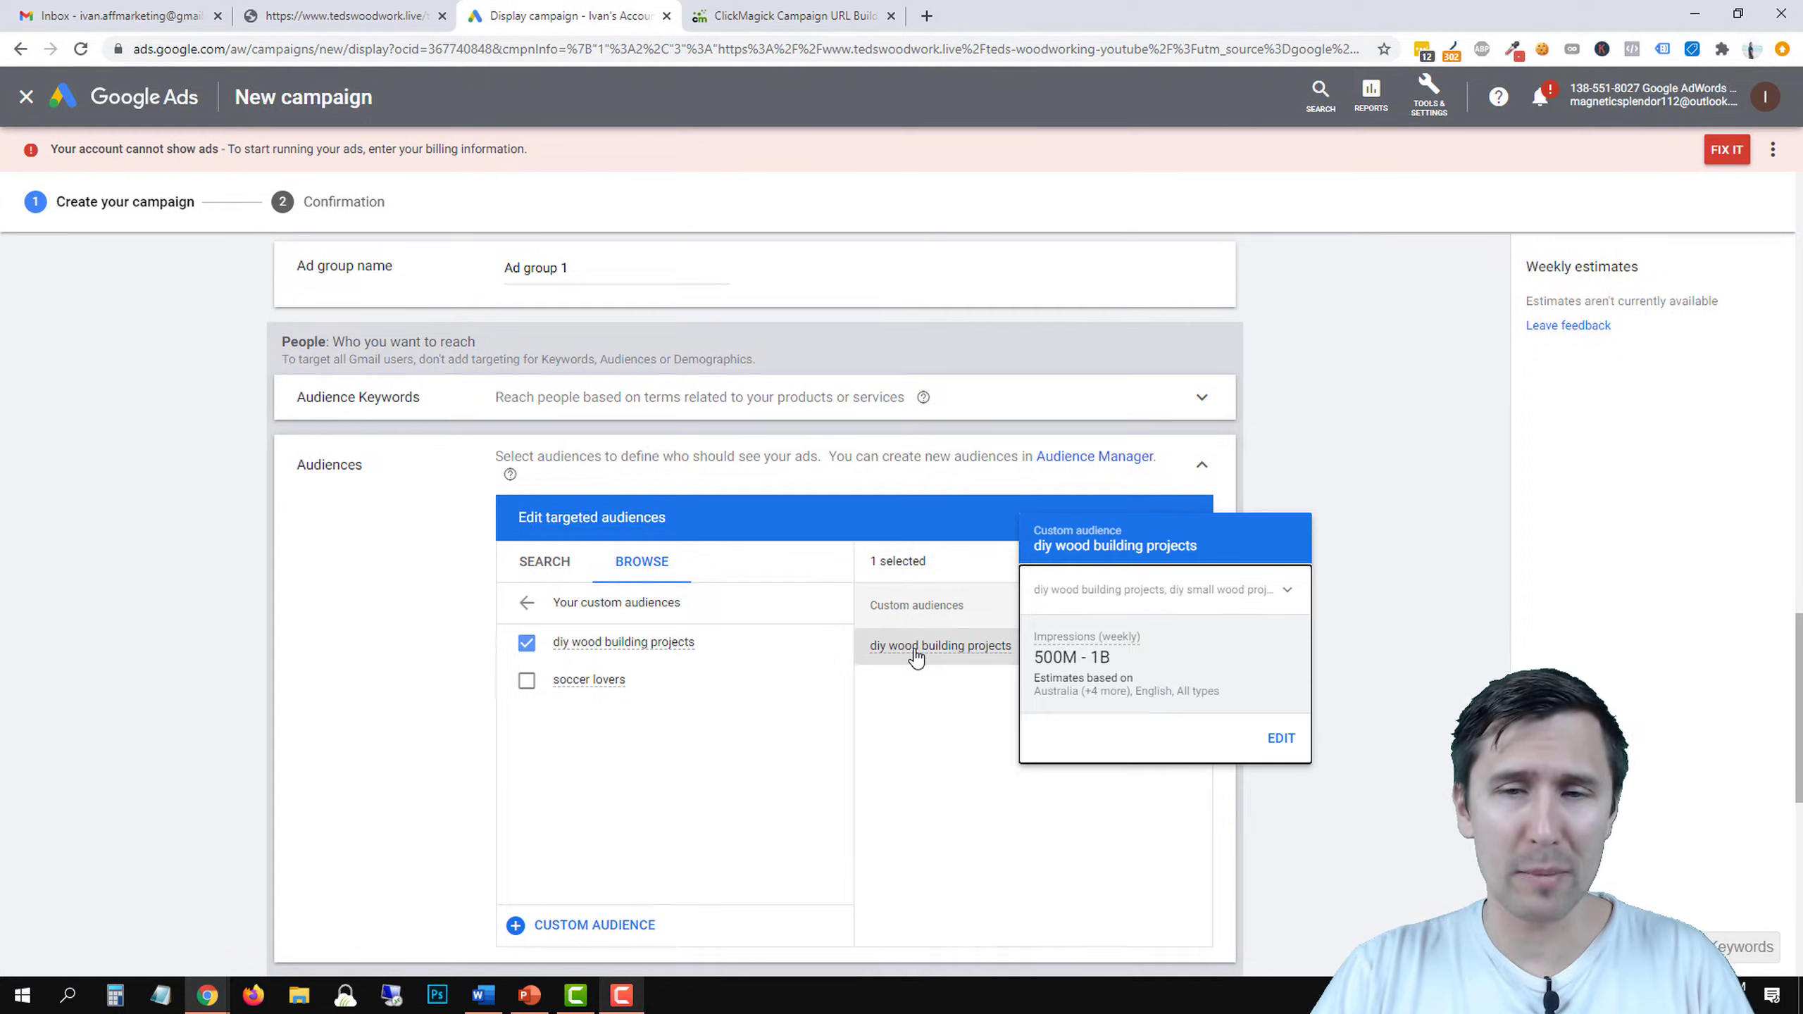
{"action": "left_click_drag", "start_coordinate": [1124, 673], "coordinate": [1034, 655]}
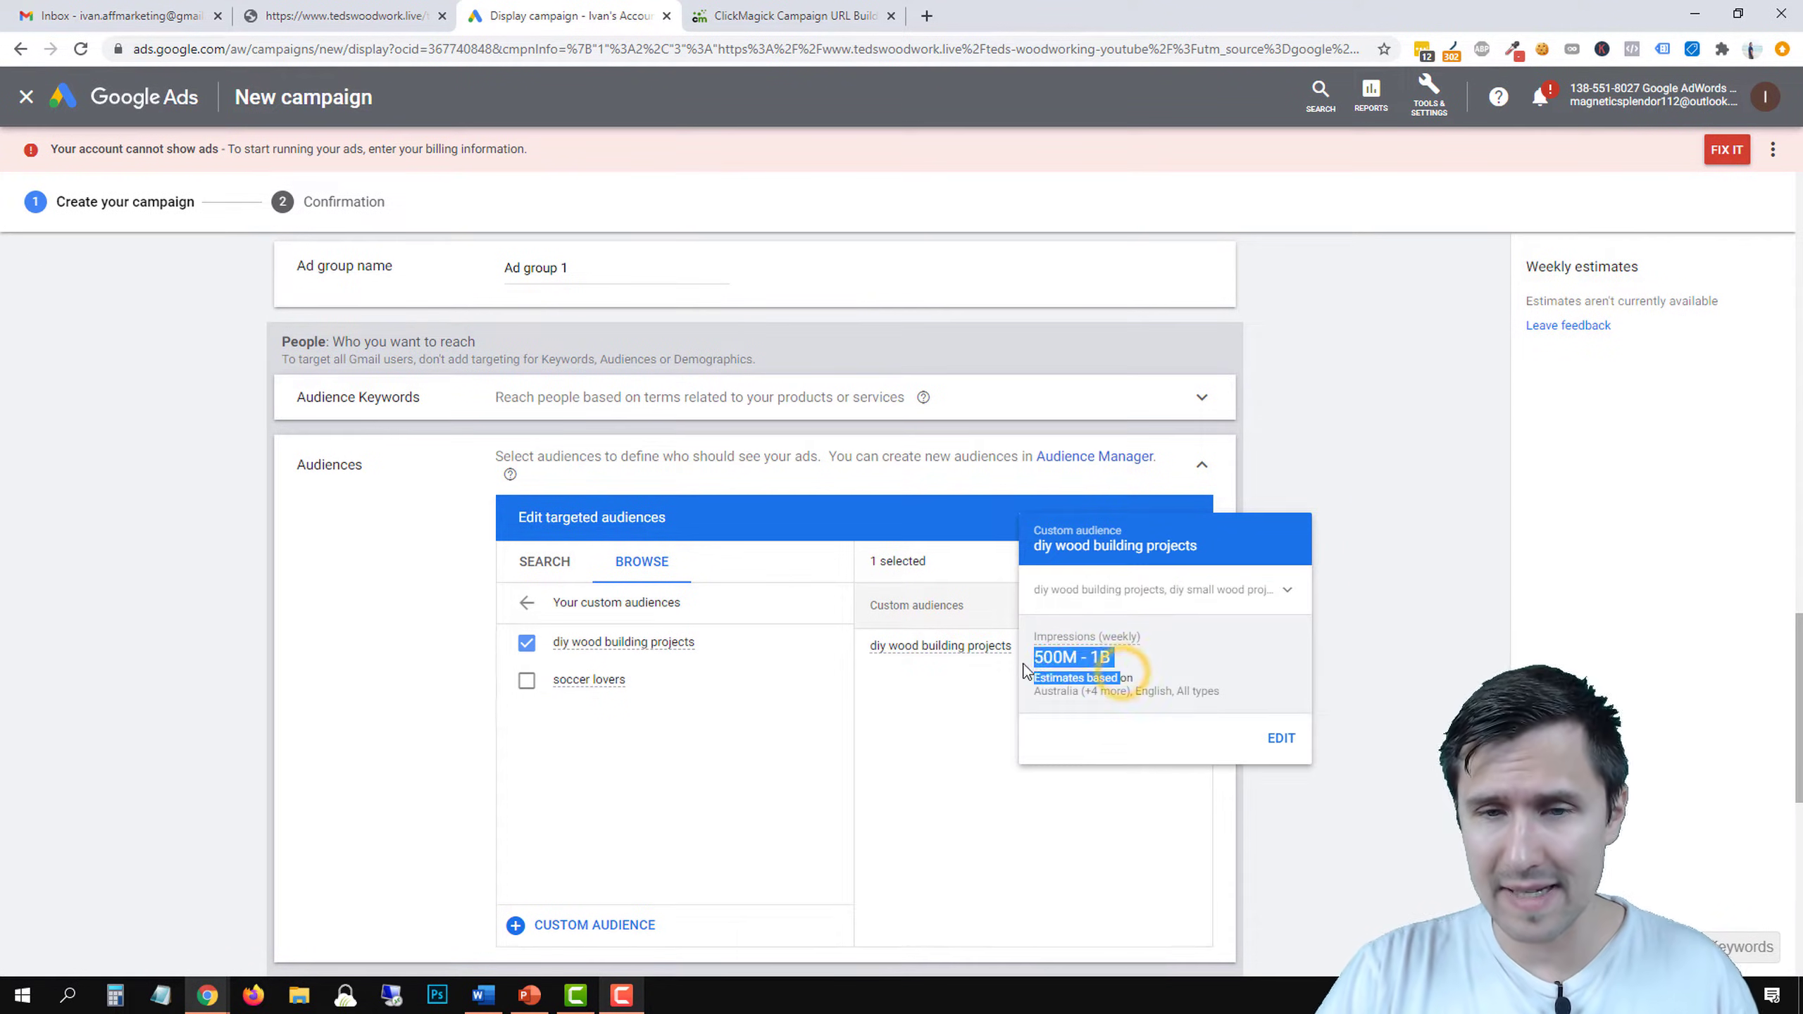
{"action": "left_click", "coordinate": [1035, 654]}
{"action": "left_click", "coordinate": [244, 635]}
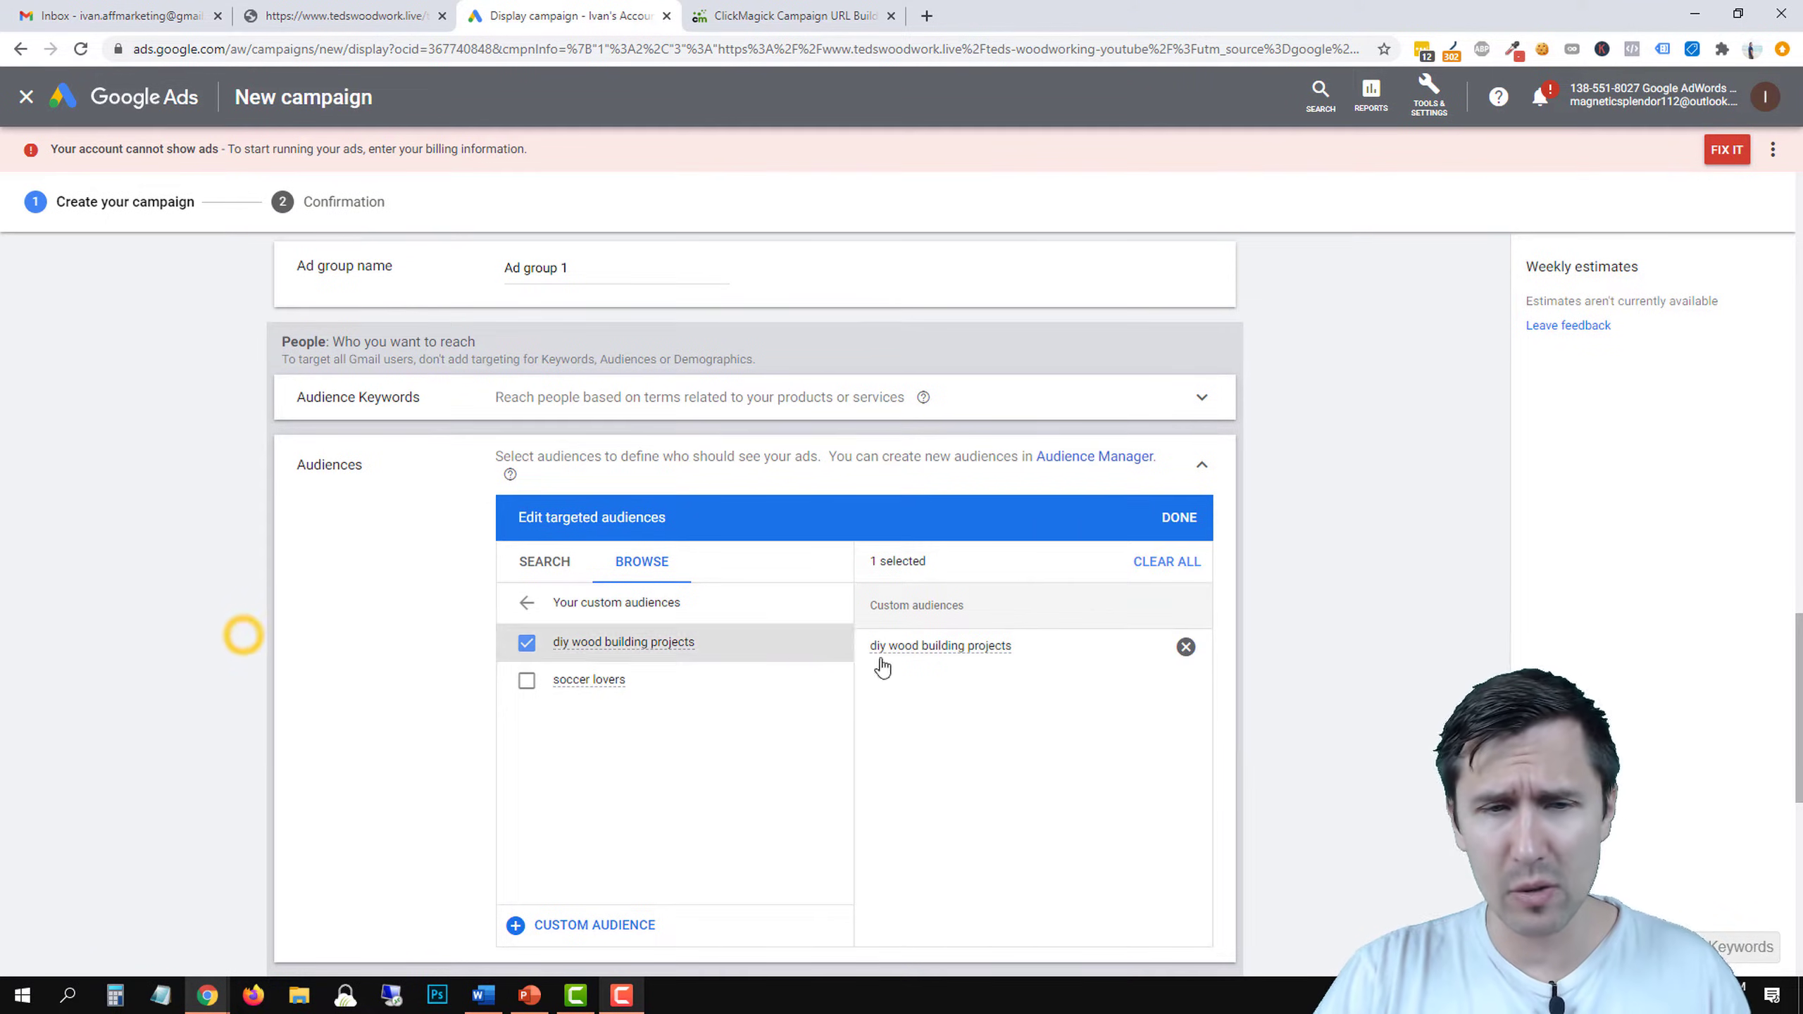
Add the first twelve keyword ideas, from diy woodworking projects through woodworking tools, to the audience keywords and save them.
{"action": "left_click", "coordinate": [641, 403]}
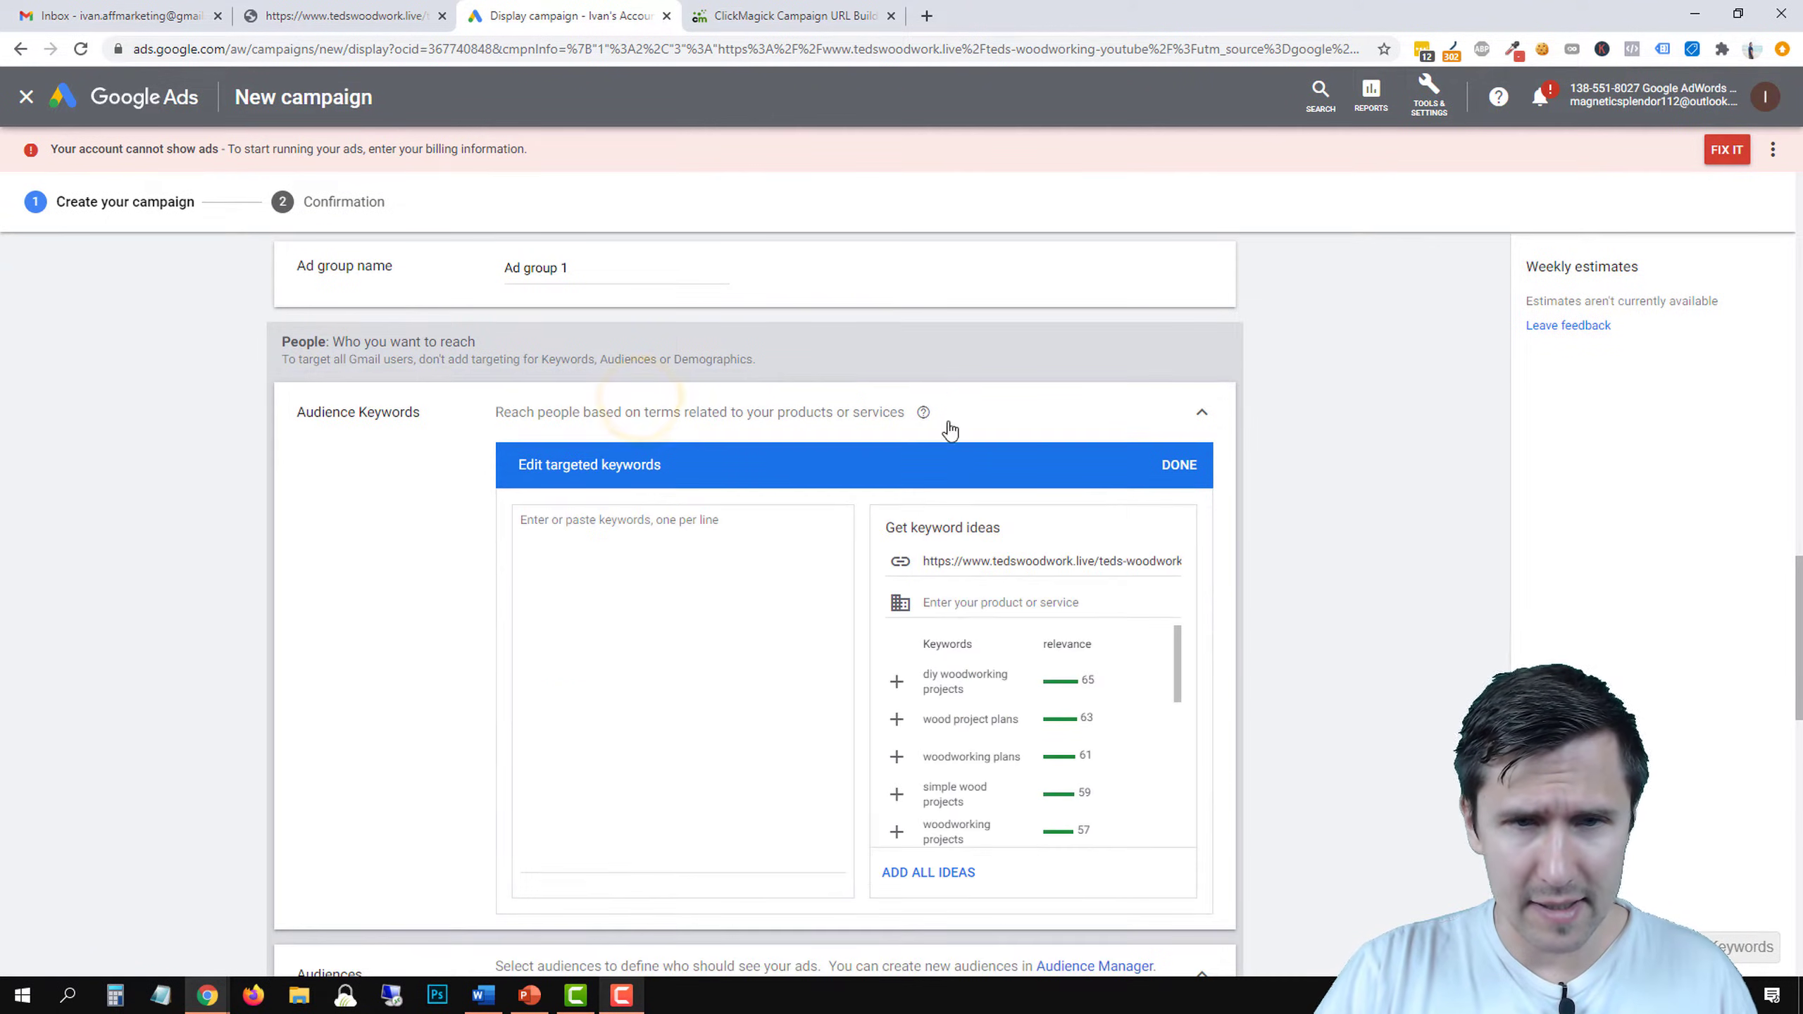
{"action": "double_click", "coordinate": [898, 683]}
{"action": "triple_click", "coordinate": [898, 683]}
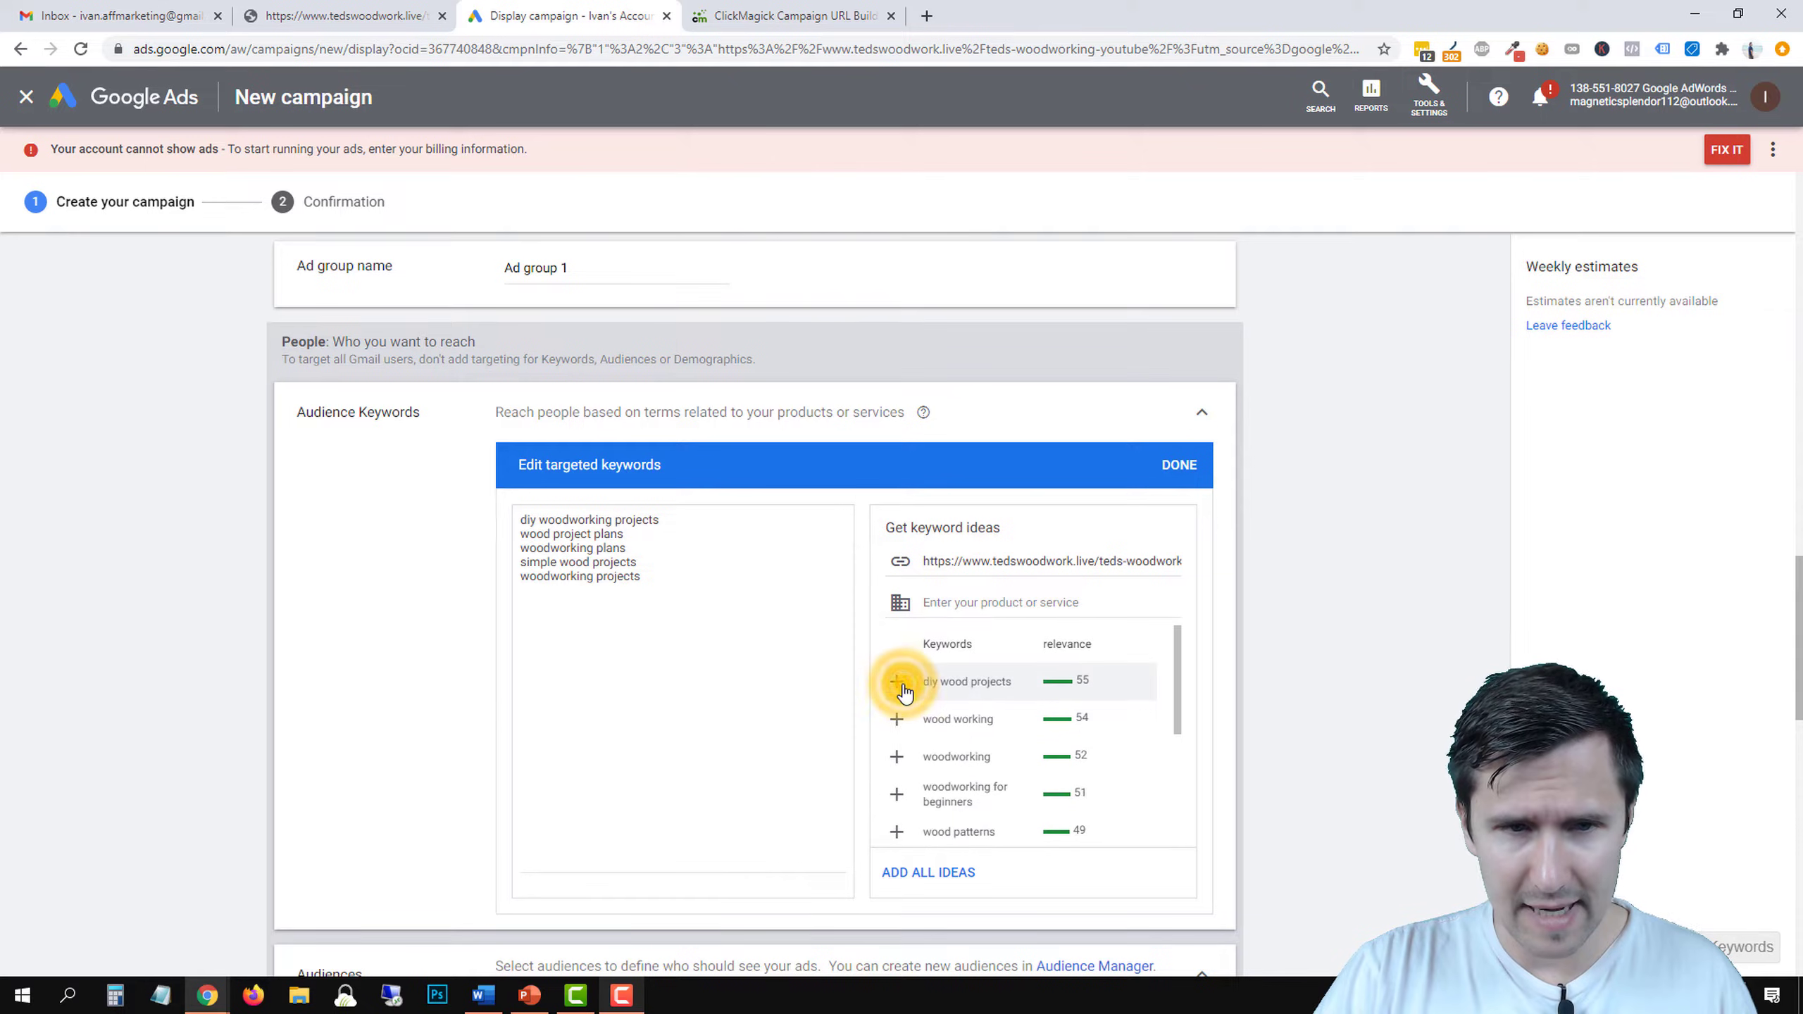
{"action": "triple_click", "coordinate": [898, 683]}
{"action": "double_click", "coordinate": [898, 683]}
{"action": "double_click", "coordinate": [898, 684]}
{"action": "left_click", "coordinate": [1178, 464]}
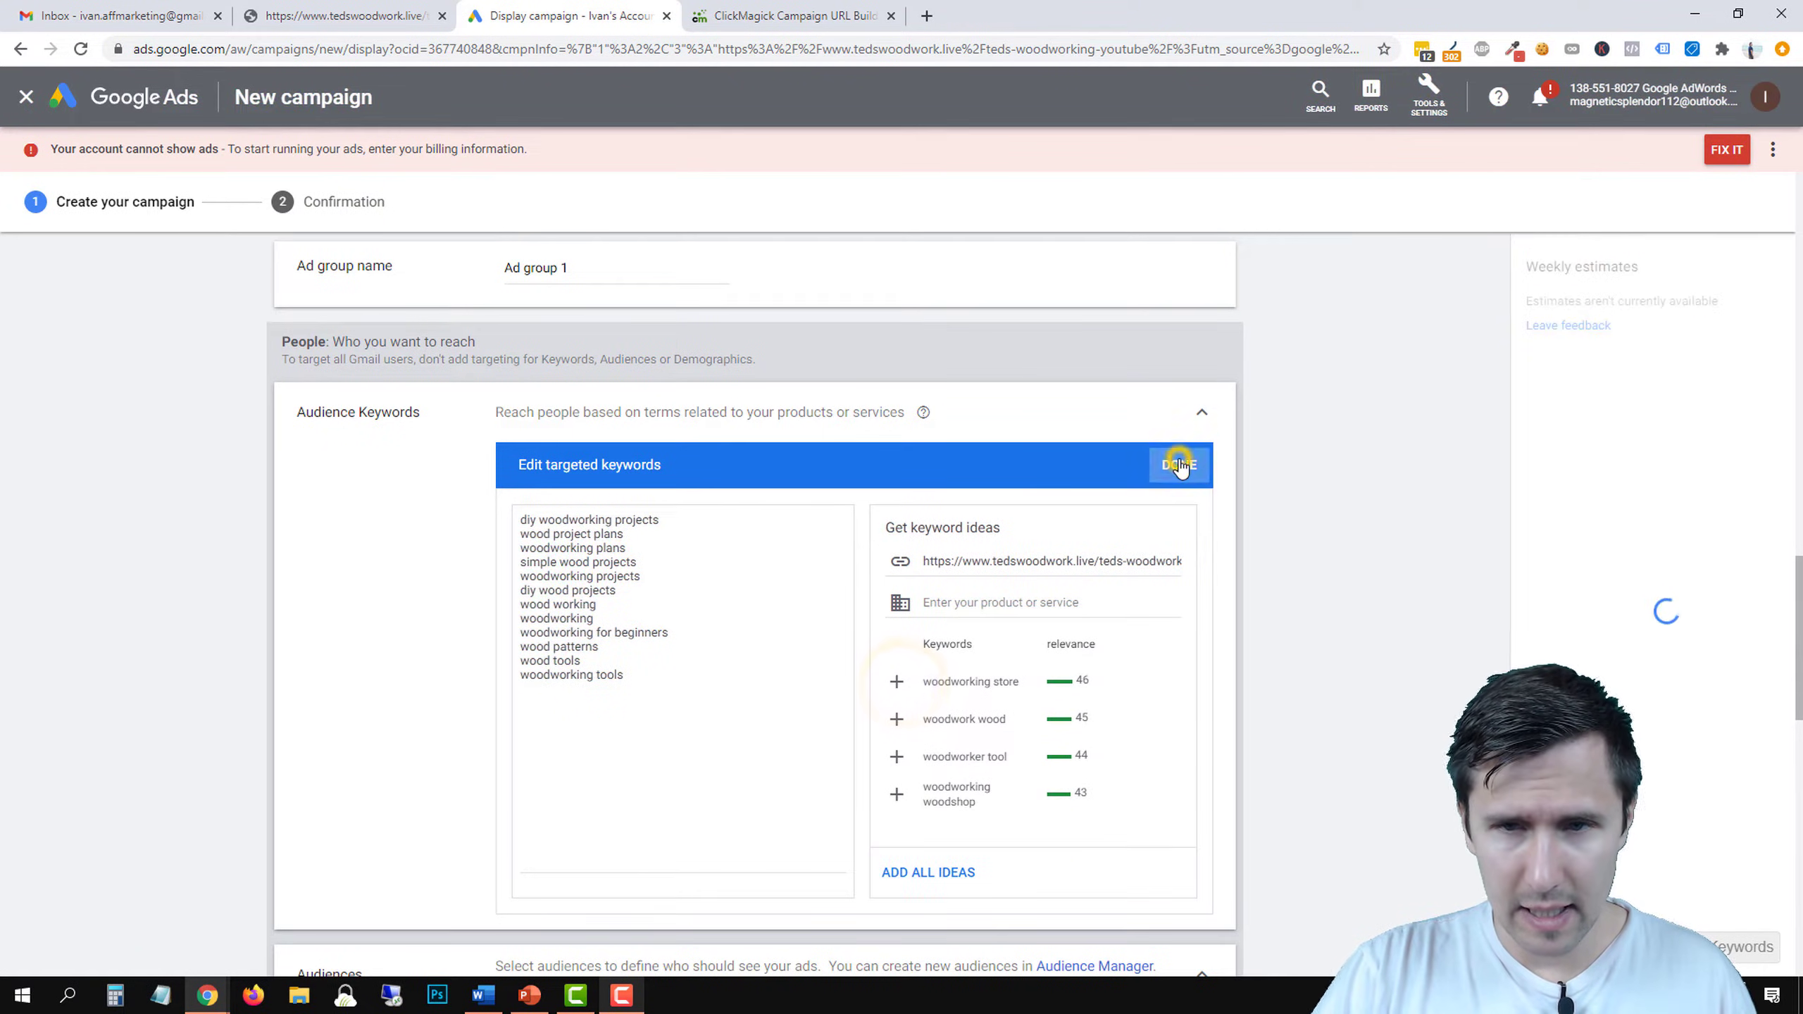
{"action": "left_click", "coordinate": [1202, 415]}
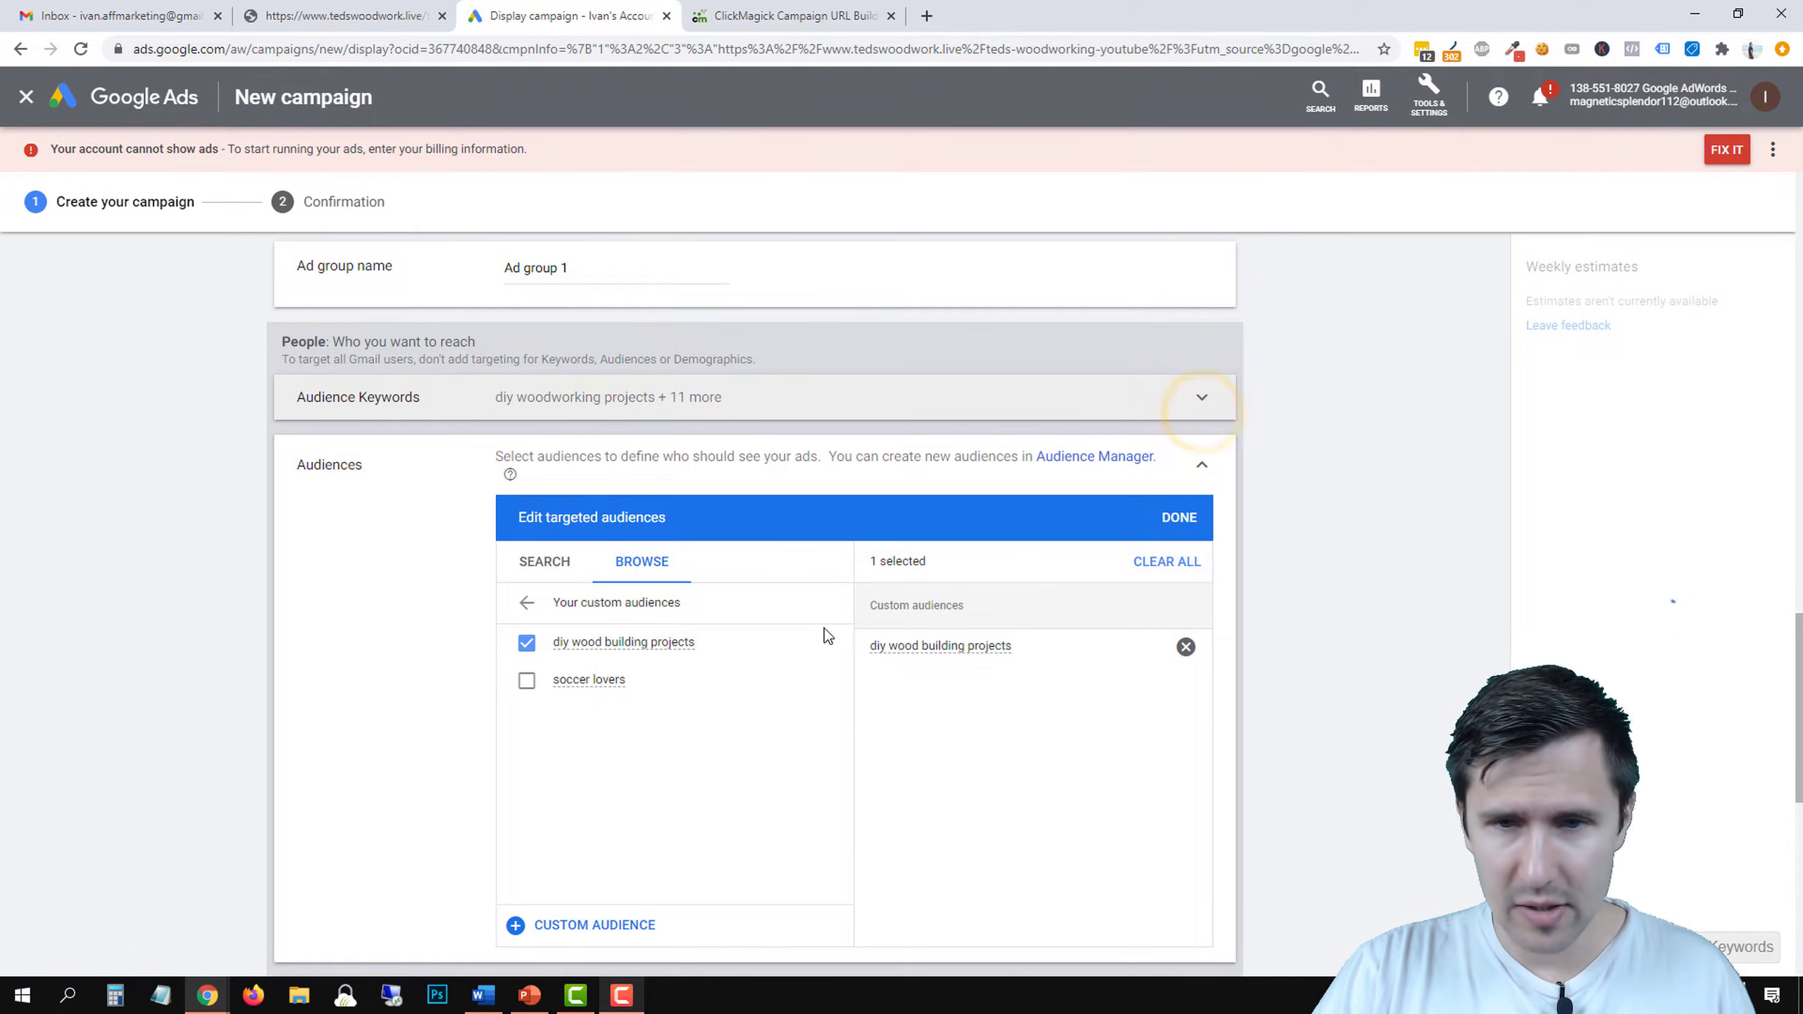
Save the targeted audiences and open the targeted demographics for editing.
{"action": "left_click", "coordinate": [1178, 518]}
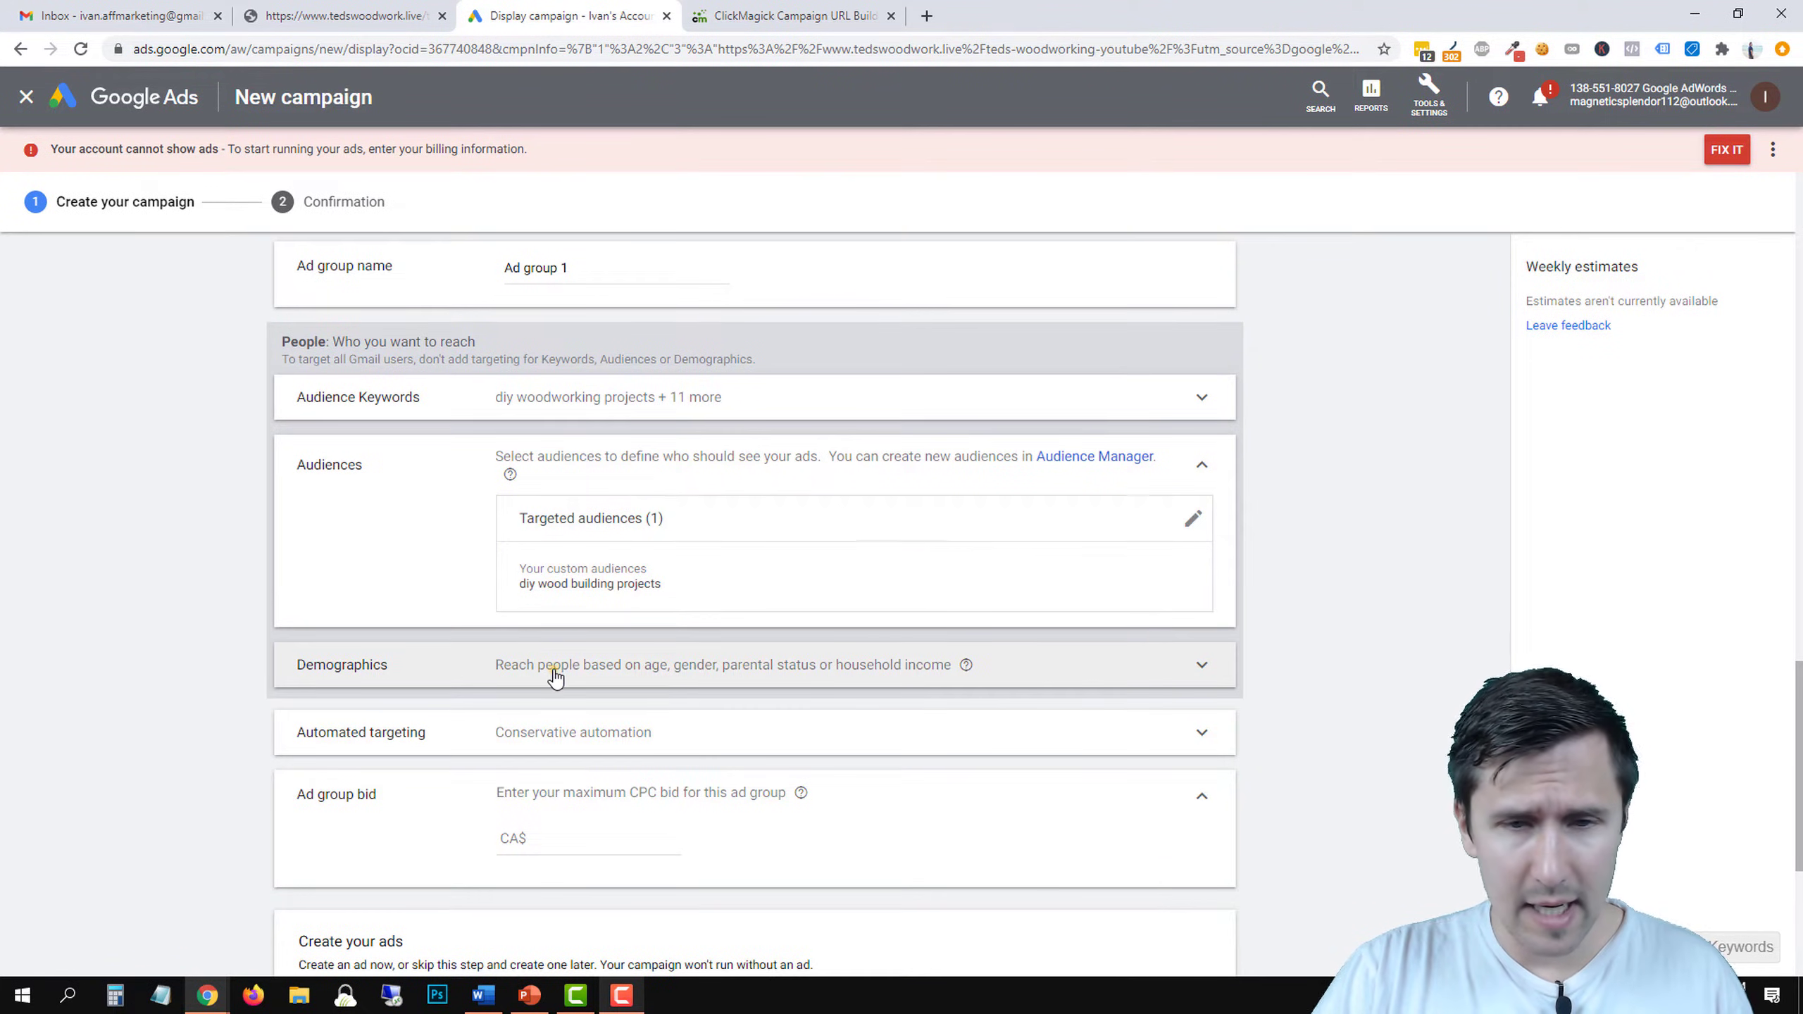
{"action": "left_click", "coordinate": [551, 671]}
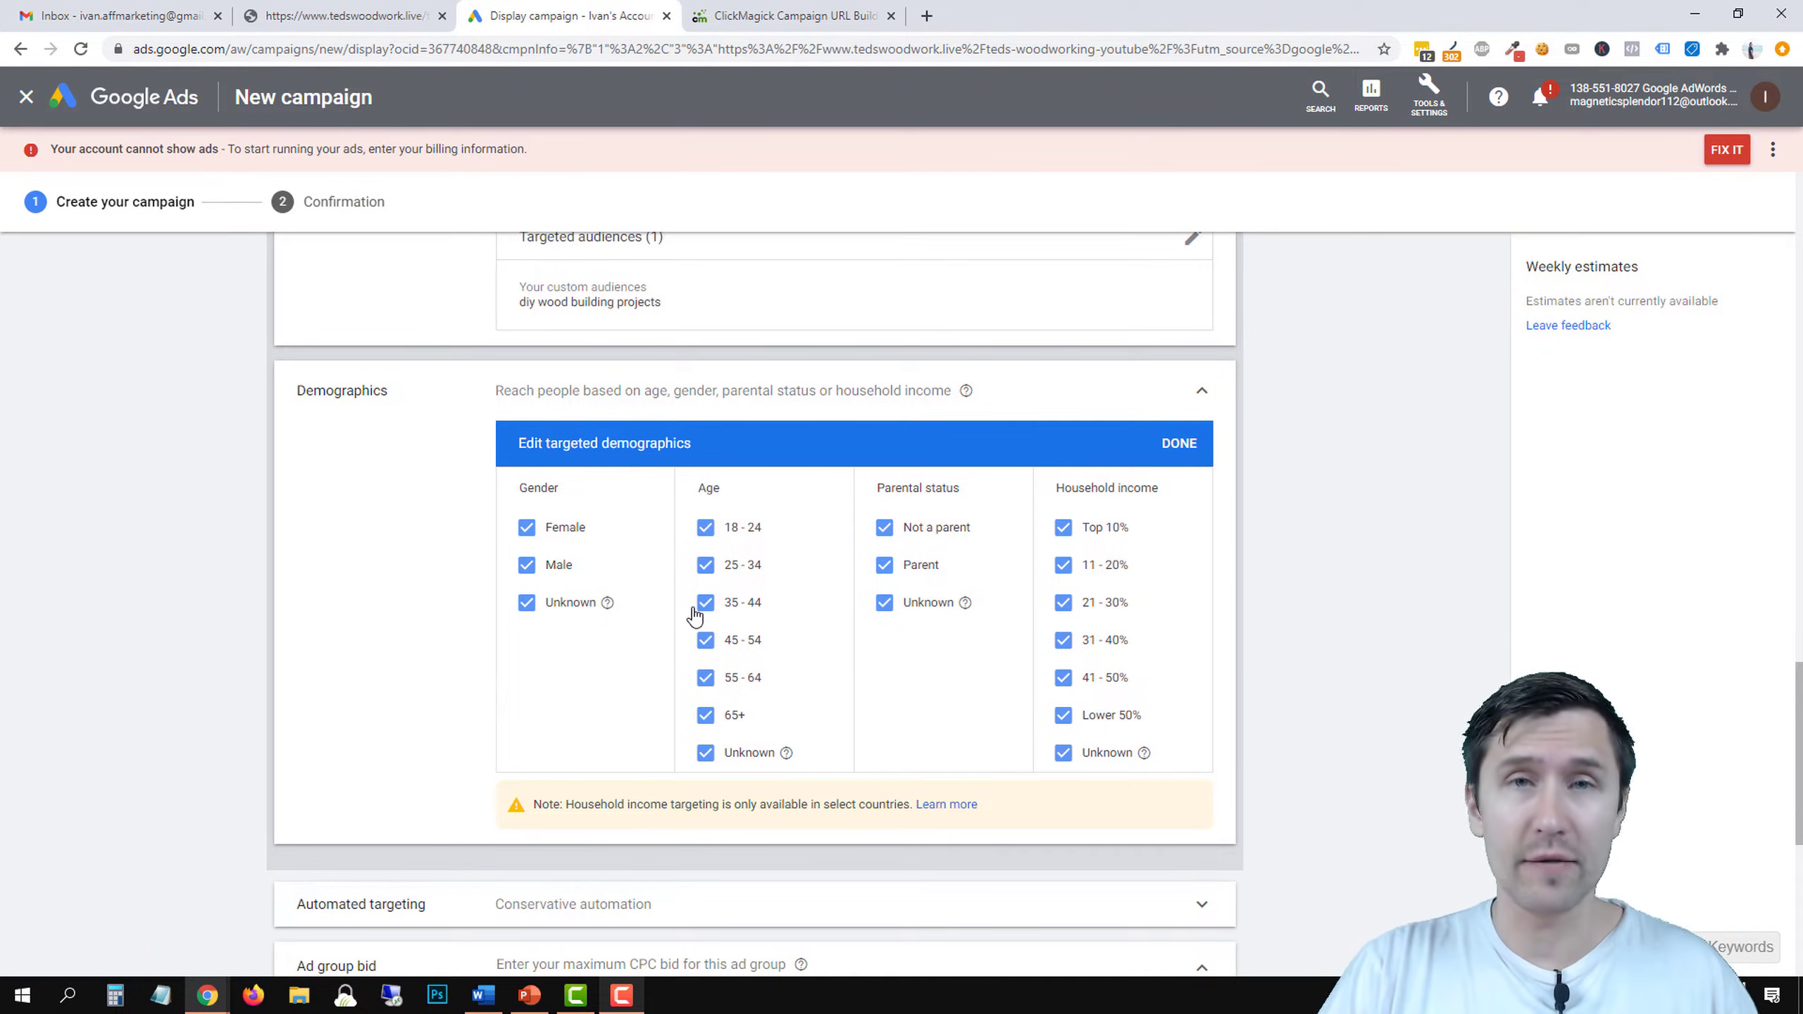
Exclude the age groups 18 - 24, 25 - 34 and 35 - 44 and the Female gender from the targeted demographics.
{"action": "left_click", "coordinate": [738, 527]}
{"action": "left_click", "coordinate": [742, 564]}
{"action": "left_click", "coordinate": [741, 602]}
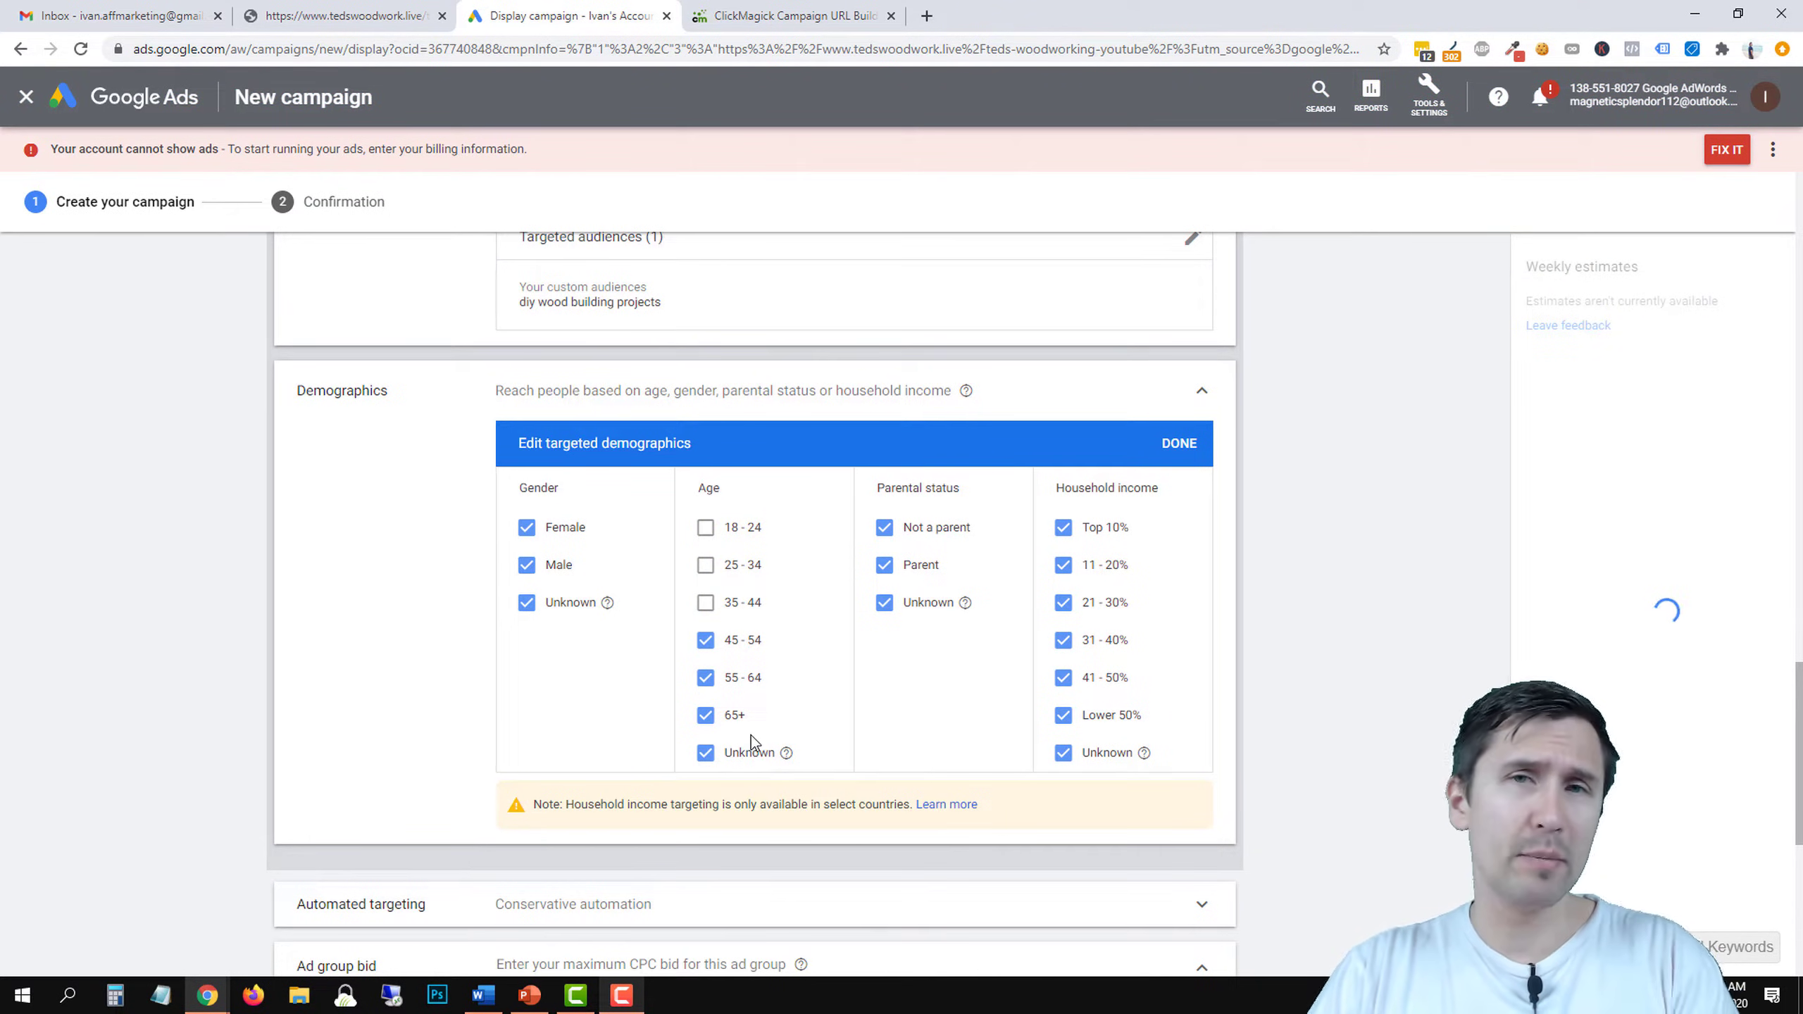
{"action": "left_click", "coordinate": [557, 529]}
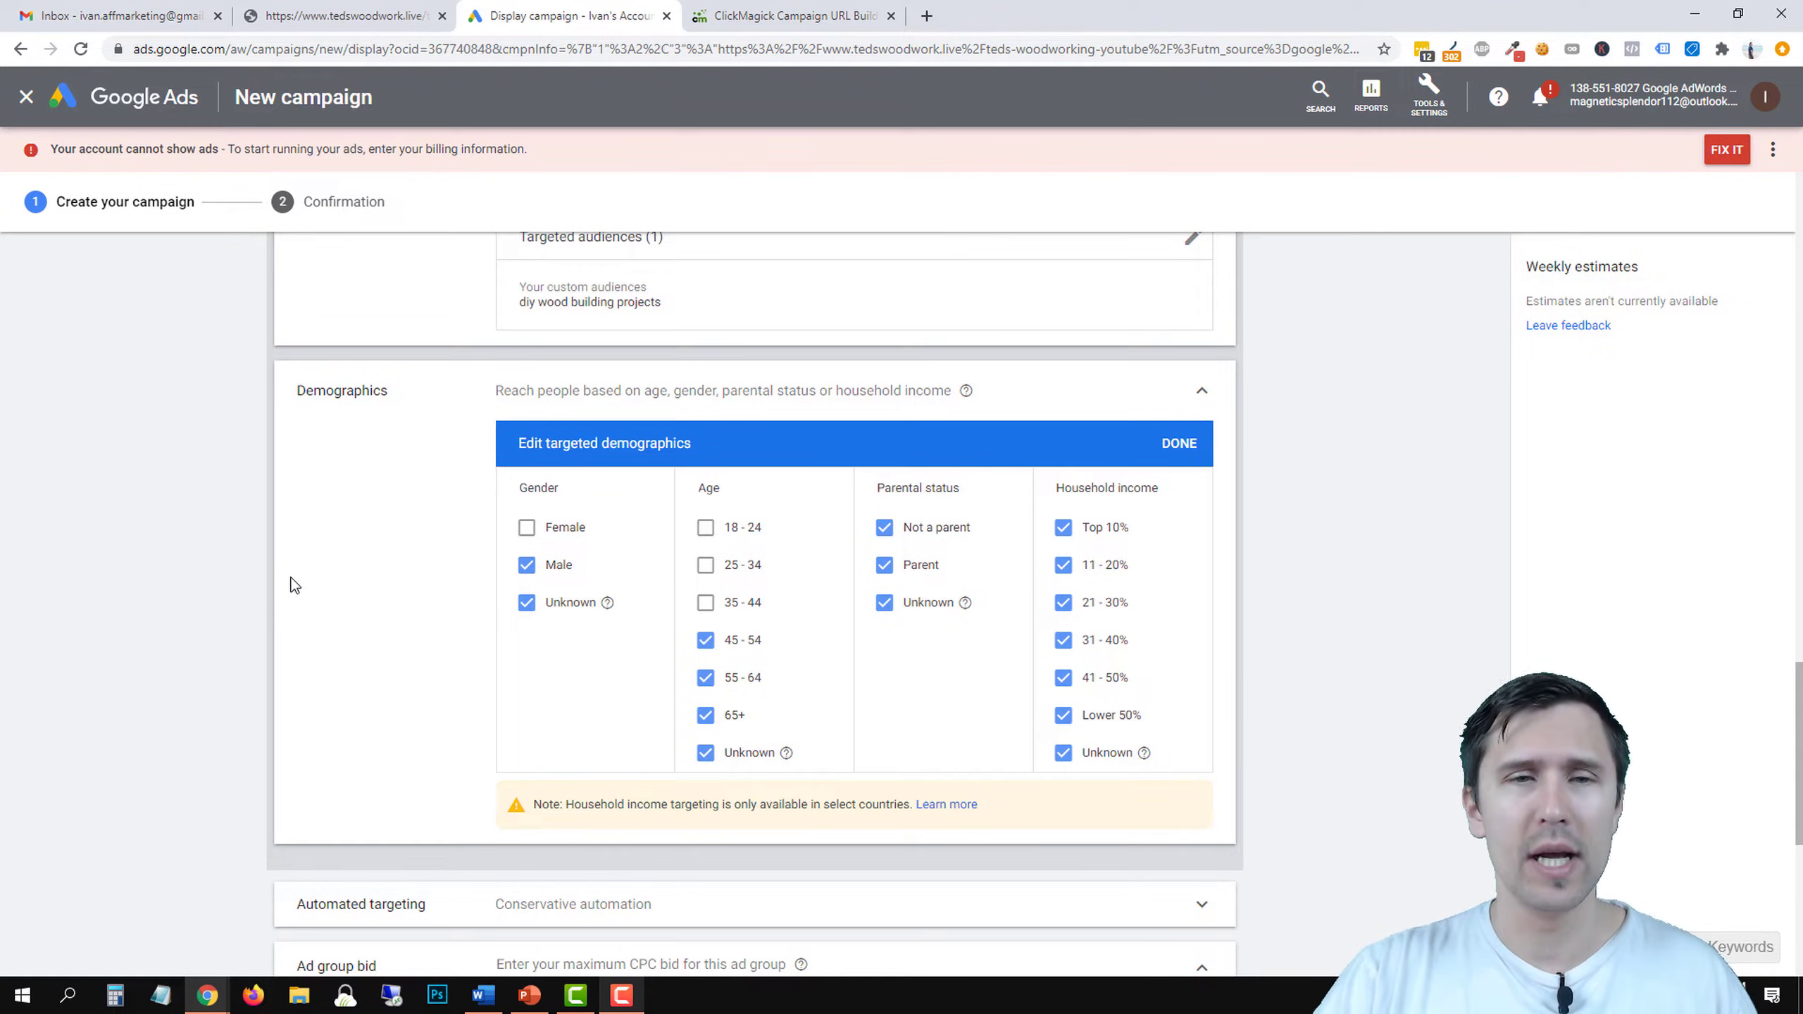
Name the ad group "keywords: diy wood projects // custom diy wood projects // male 45-65+".
{"action": "scroll", "coordinate": [294, 585], "scroll_direction": "up", "scroll_amount": 5}
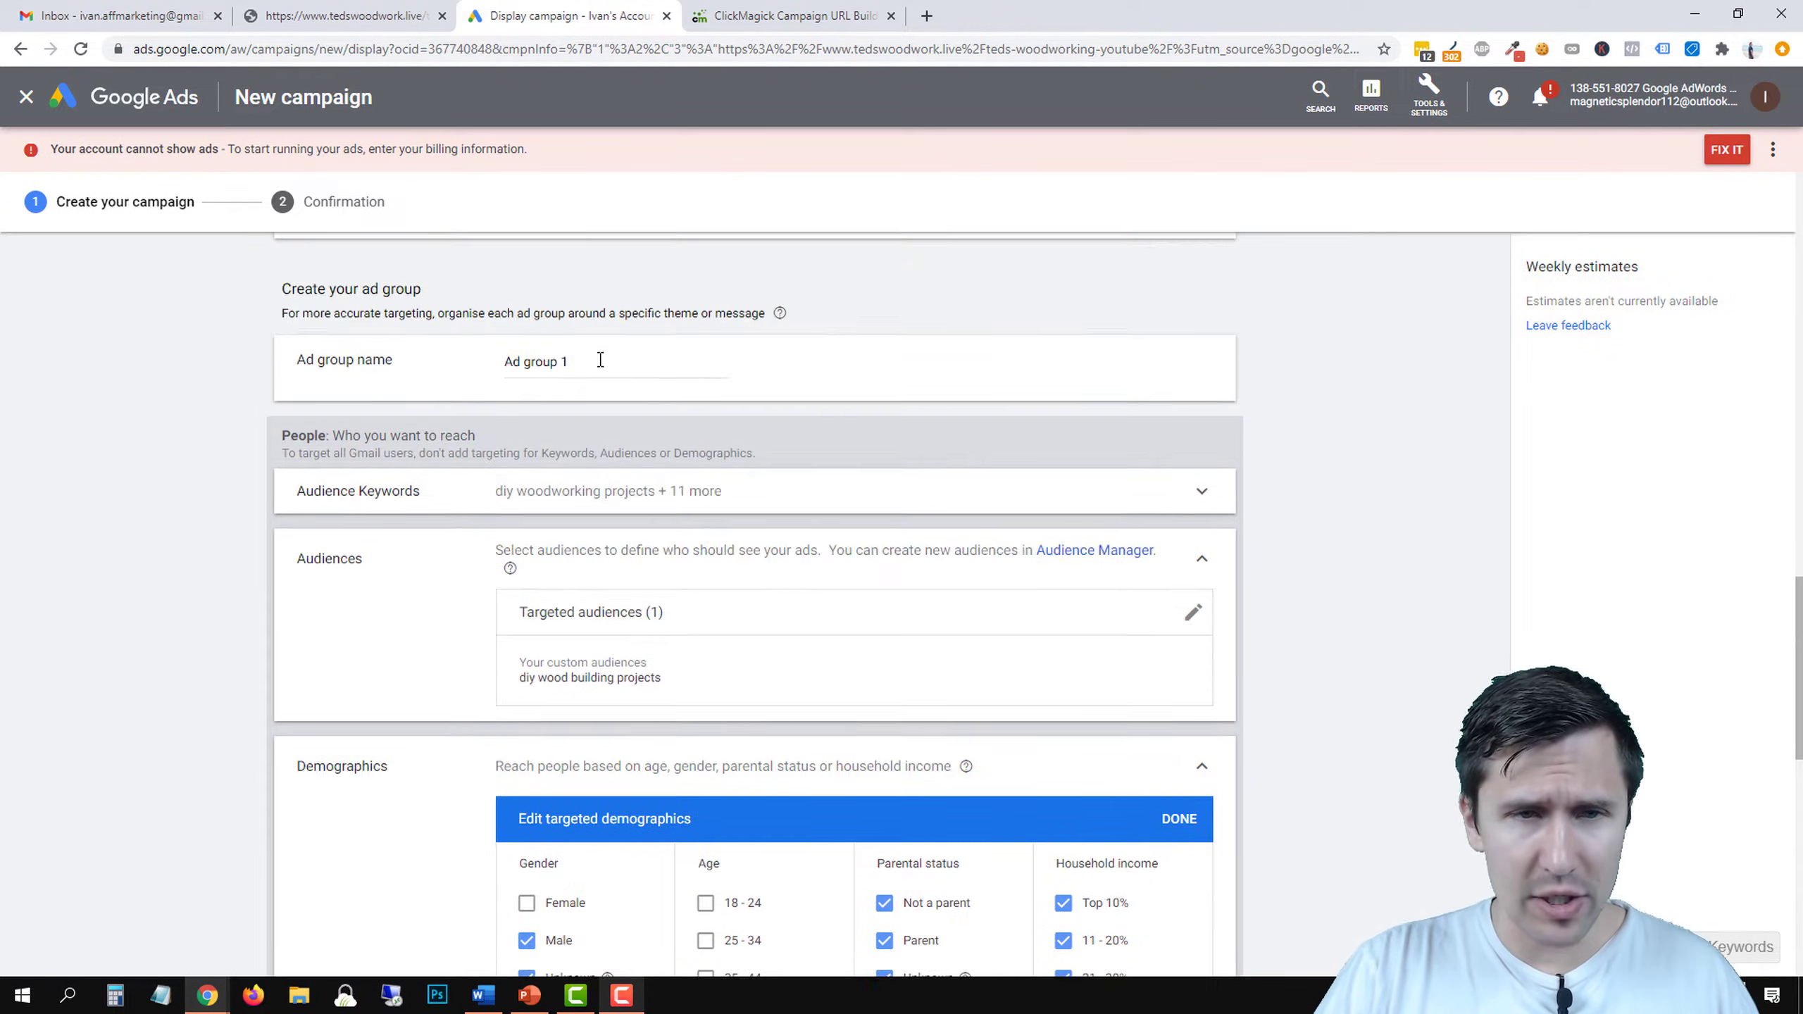
{"action": "triple_click", "coordinate": [537, 358]}
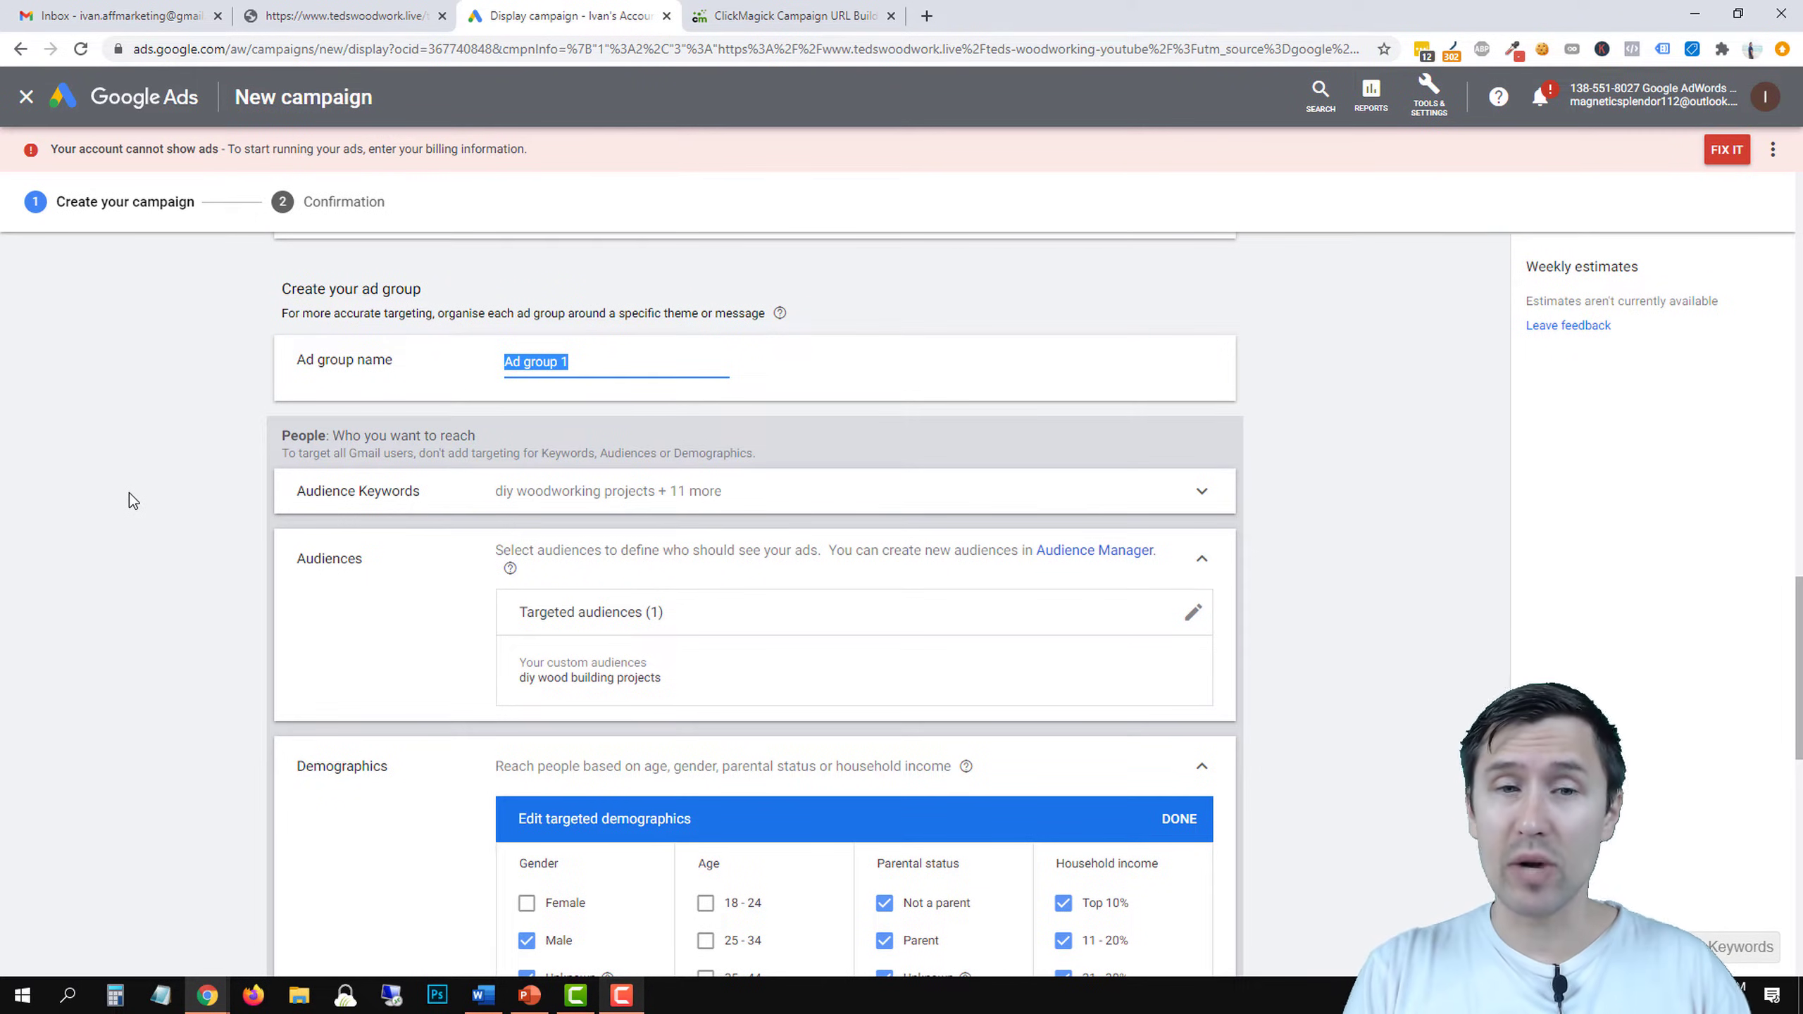
{"action": "type", "text": "ke"}
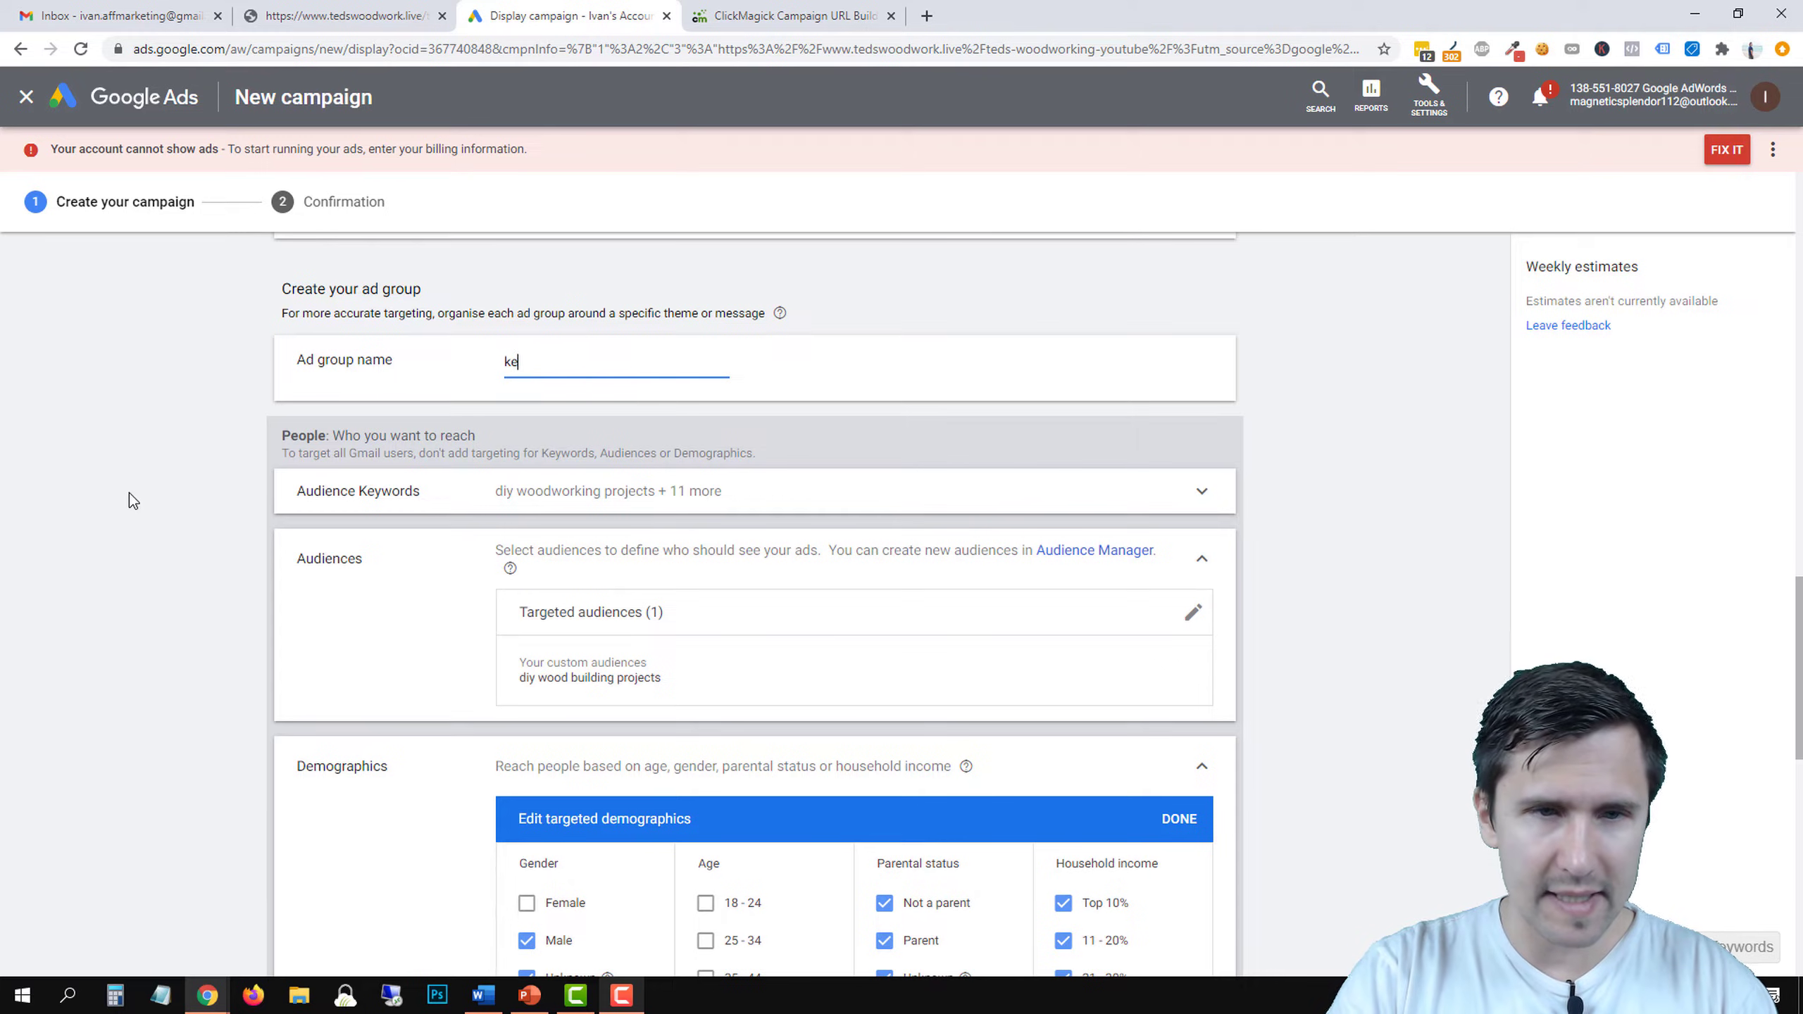
{"action": "type", "text": "ywords: "}
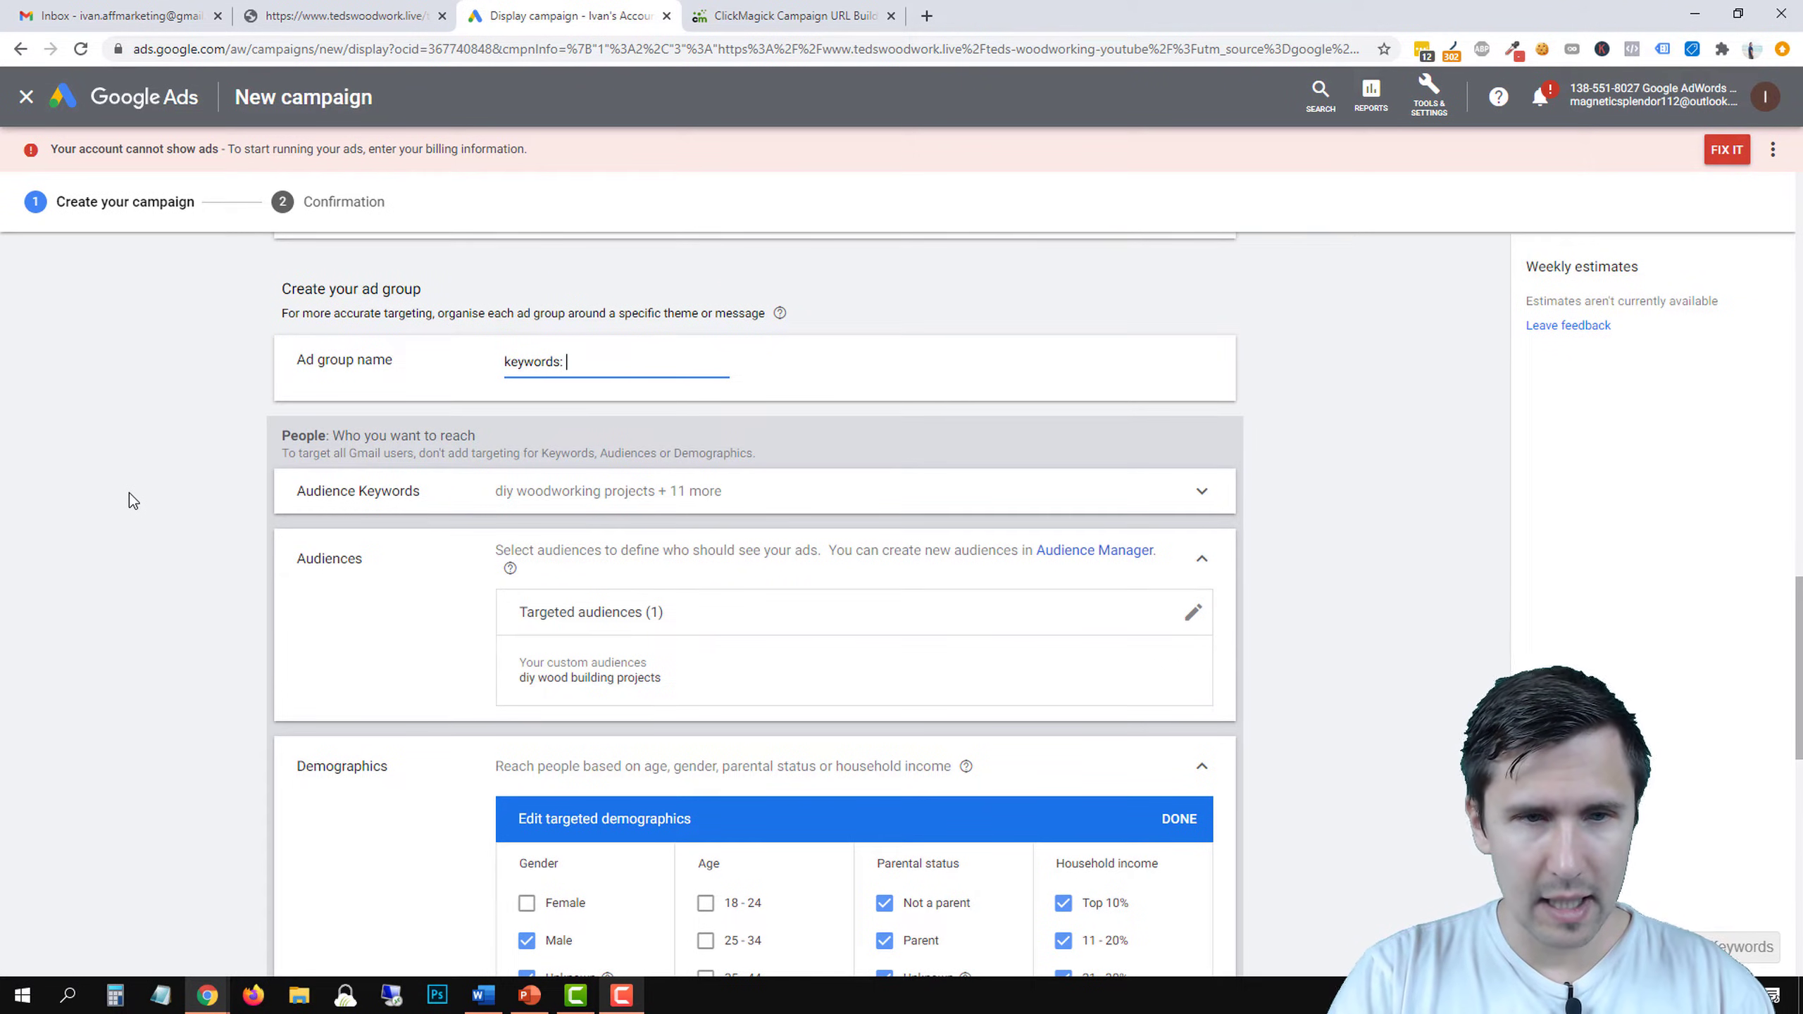
{"action": "type", "text": "diy wood pr"}
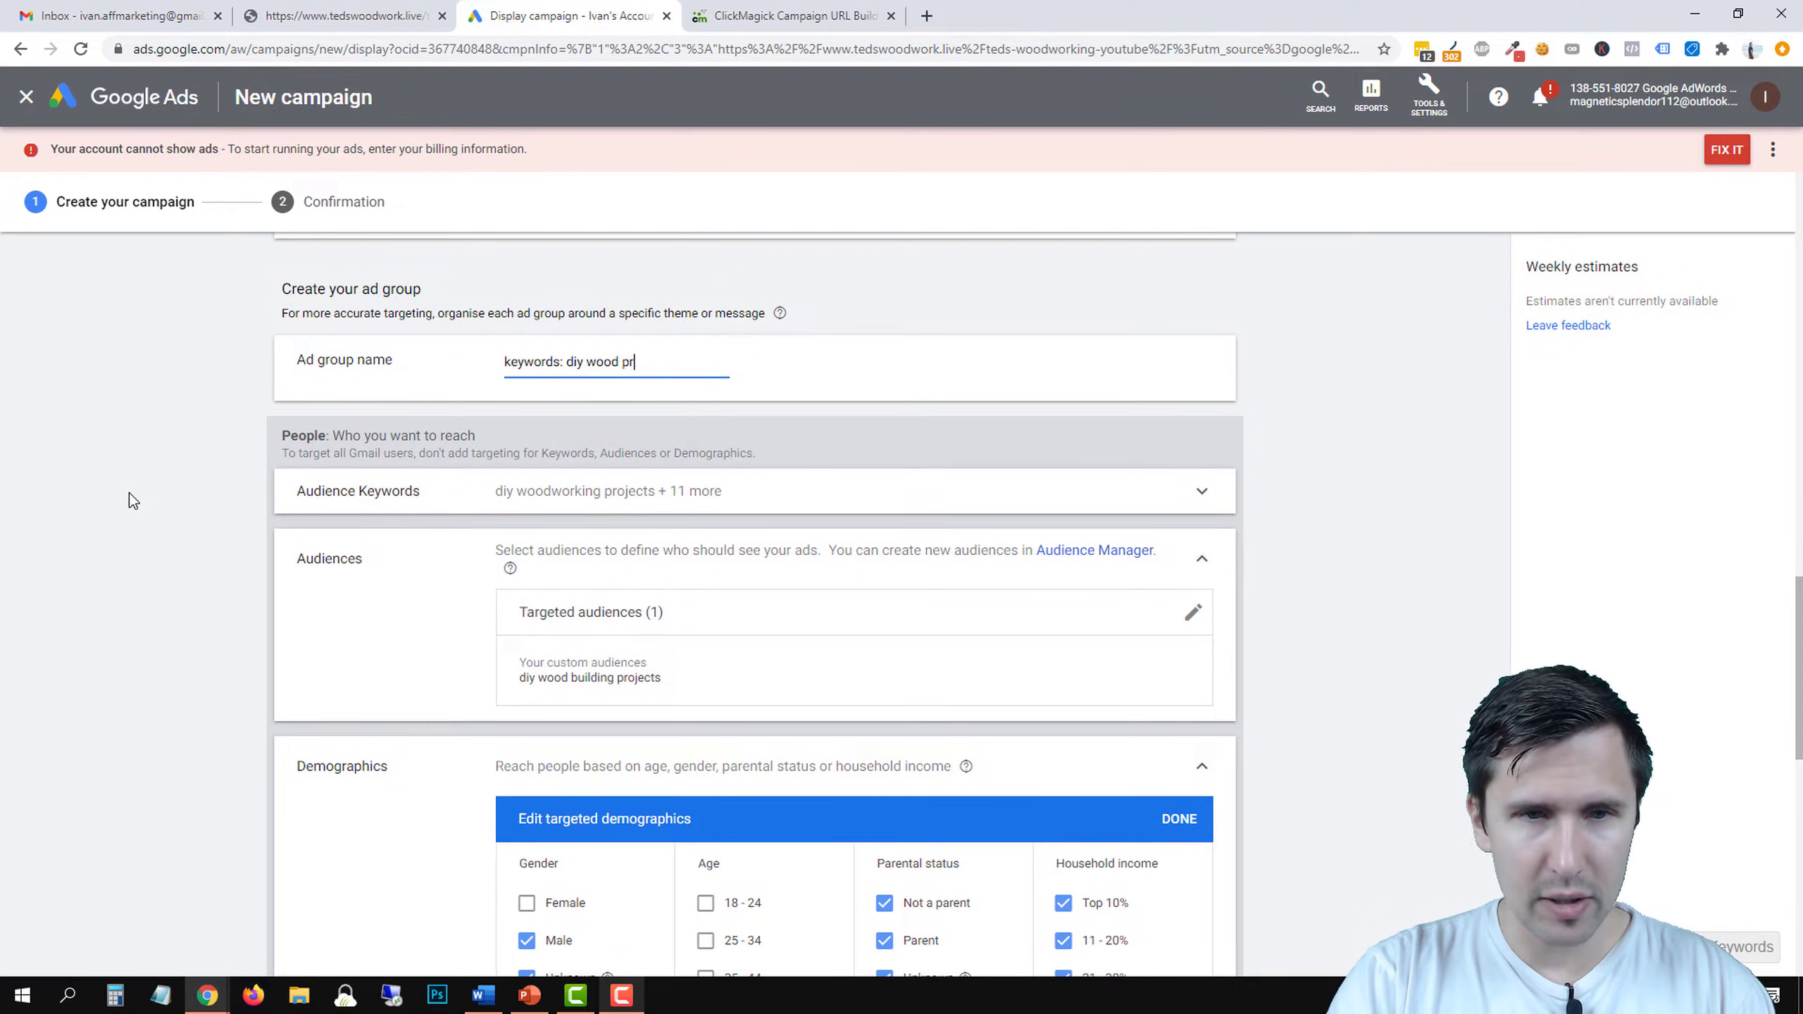
{"action": "type", "text": "ojects //"}
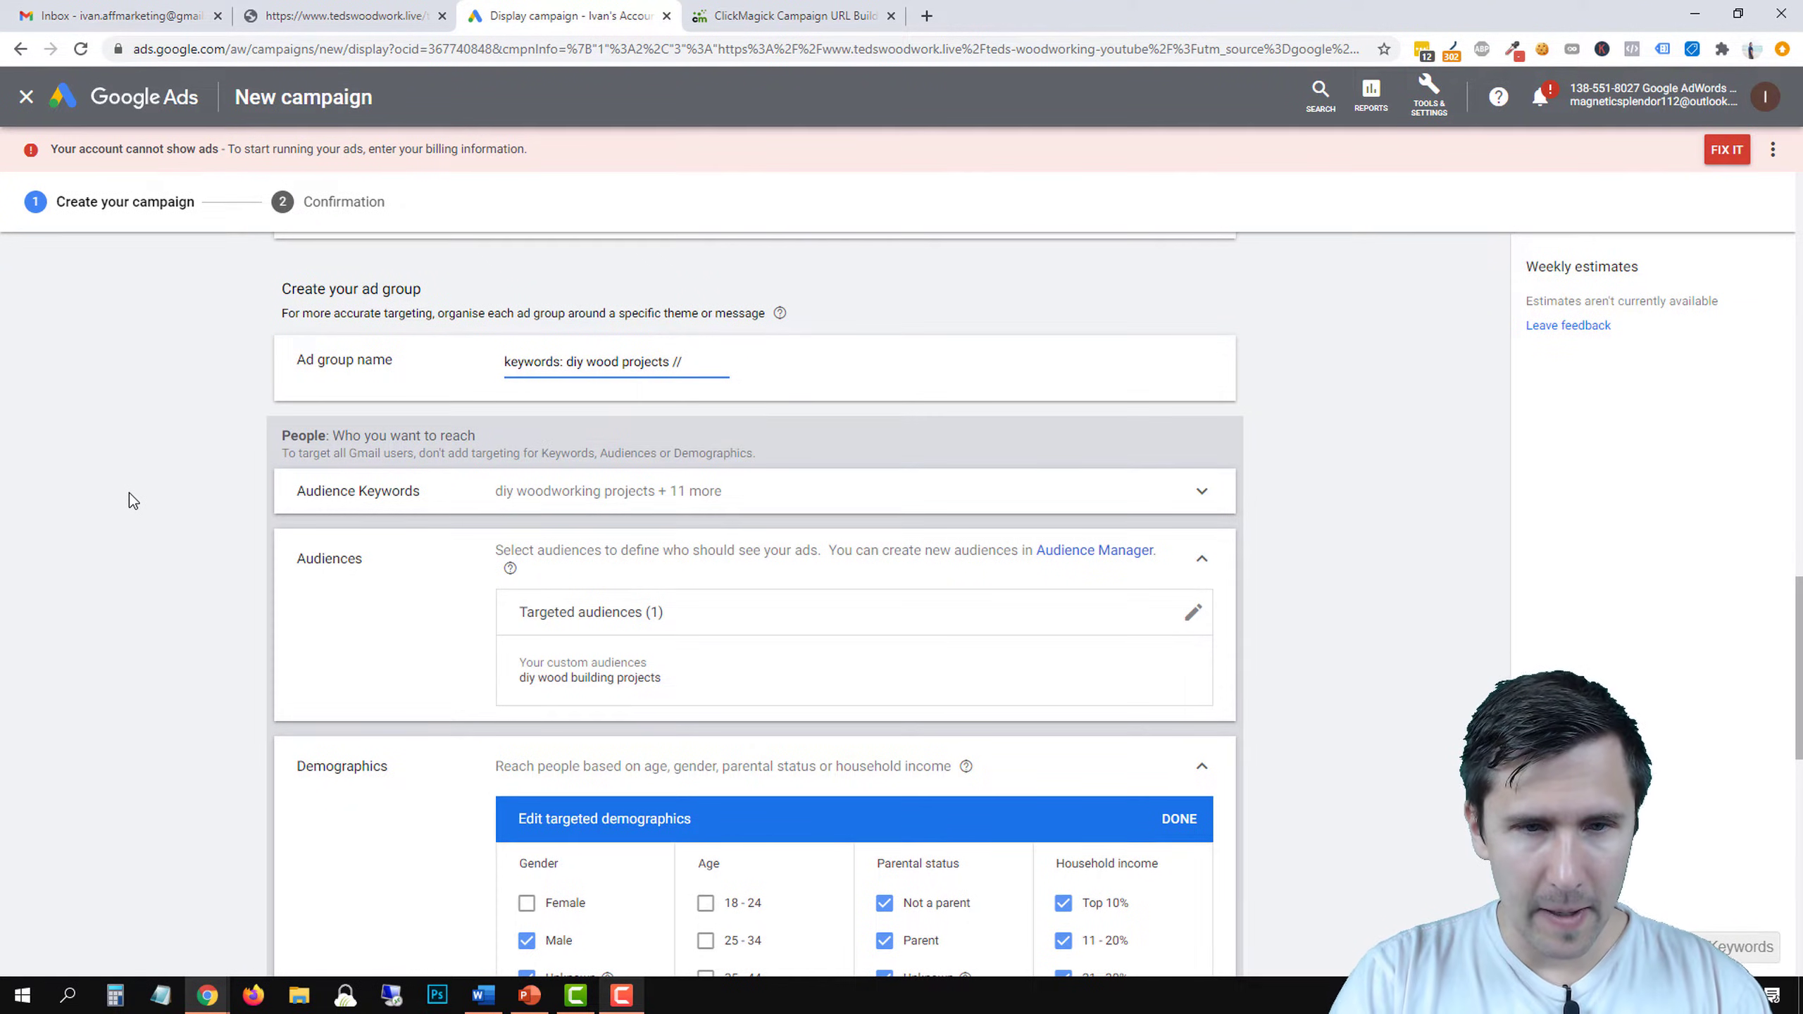
{"action": "type", "text": " custom"}
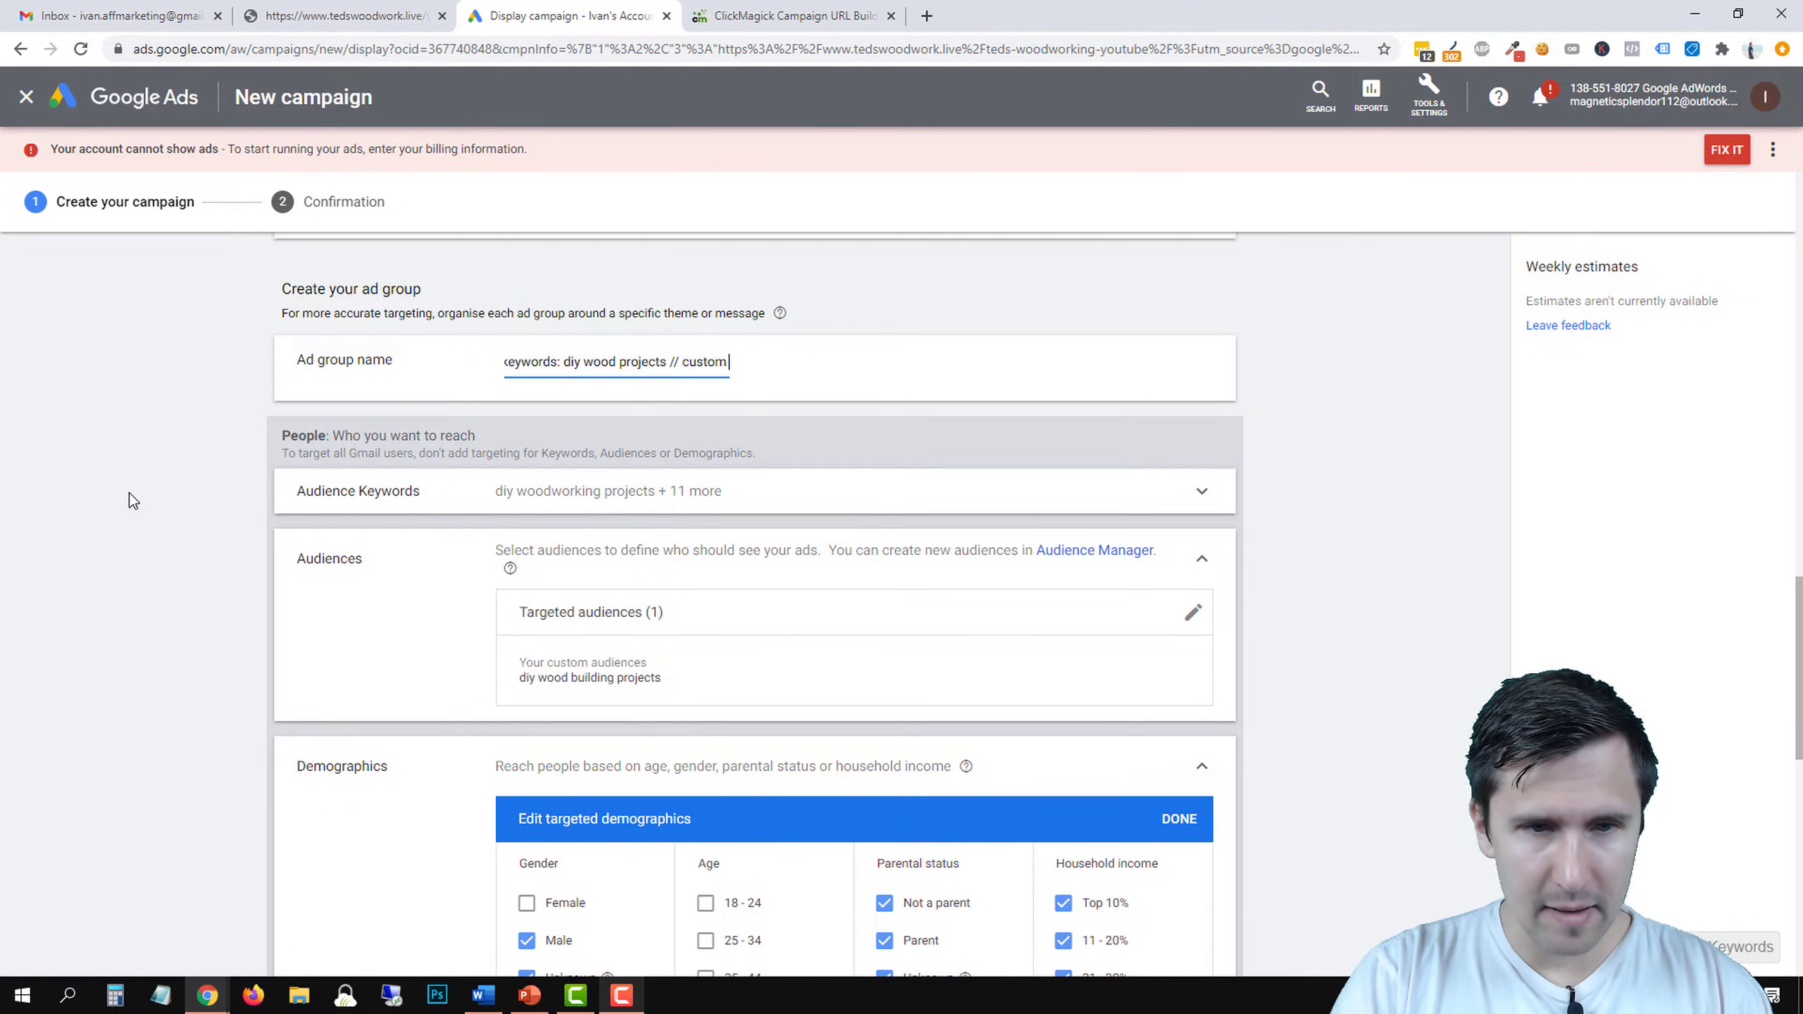
{"action": "type", "text": " diy wood projec"}
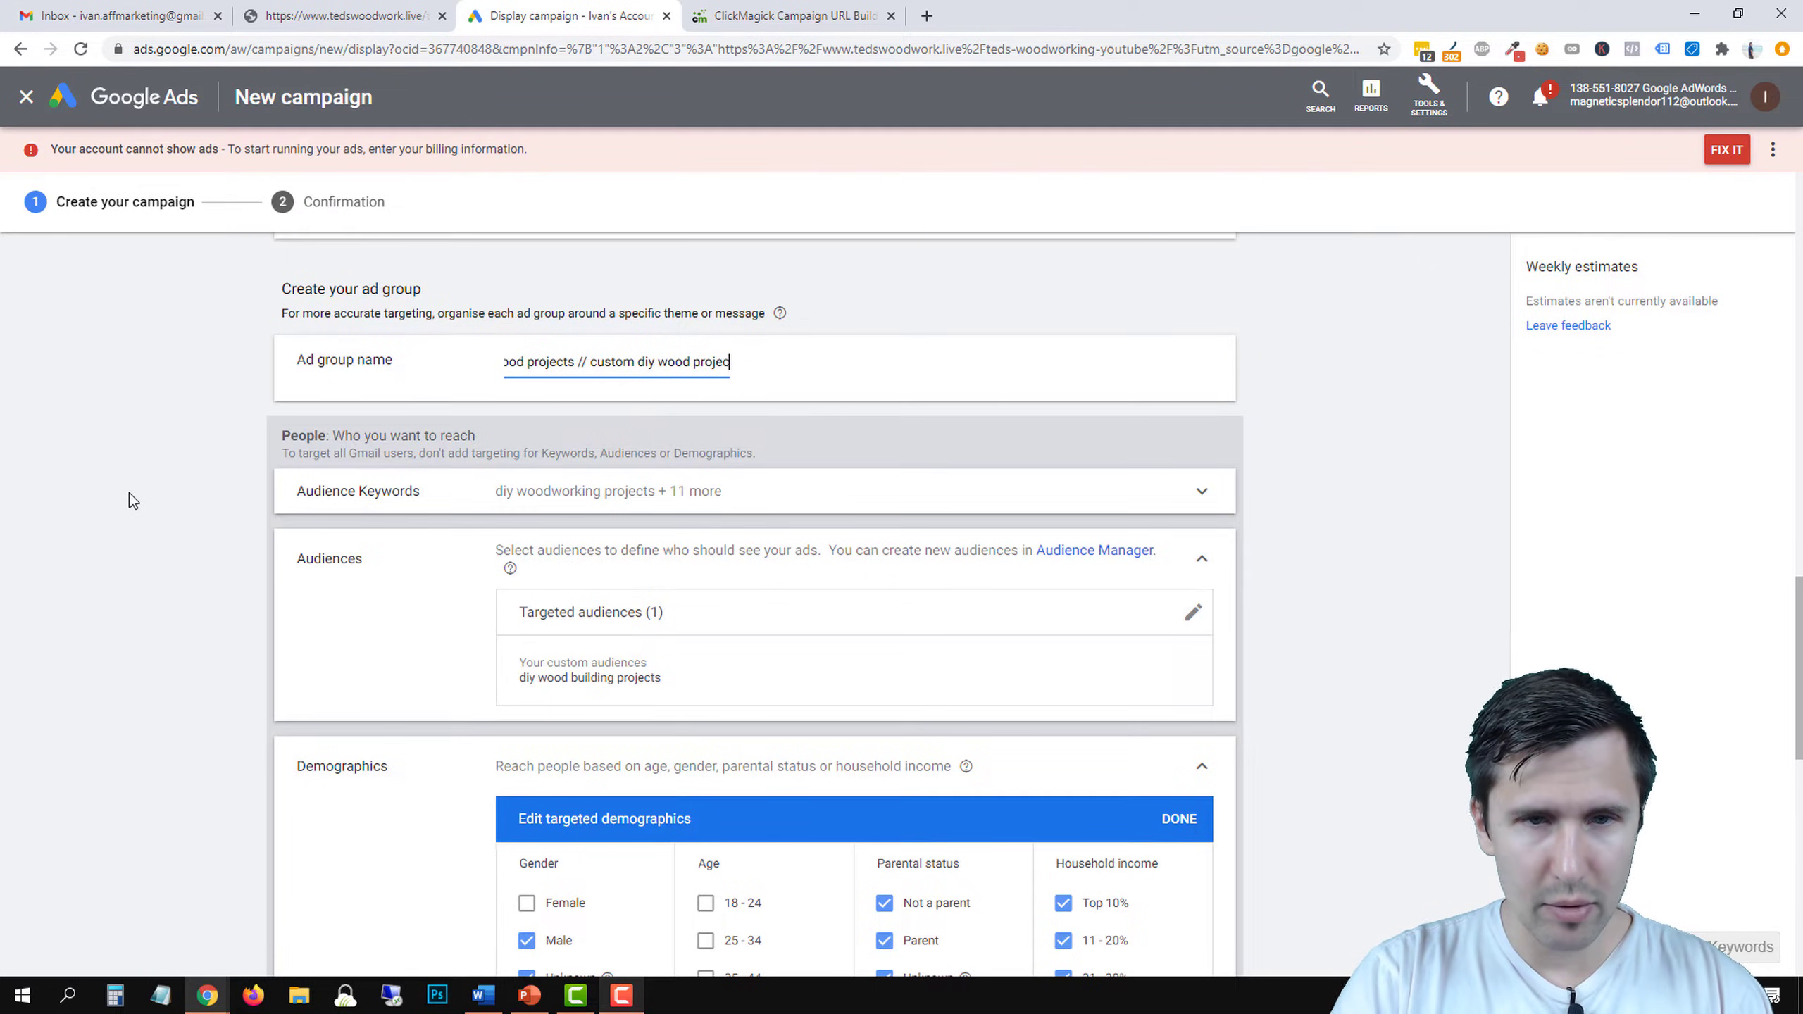
{"action": "type", "text": "ts // male"}
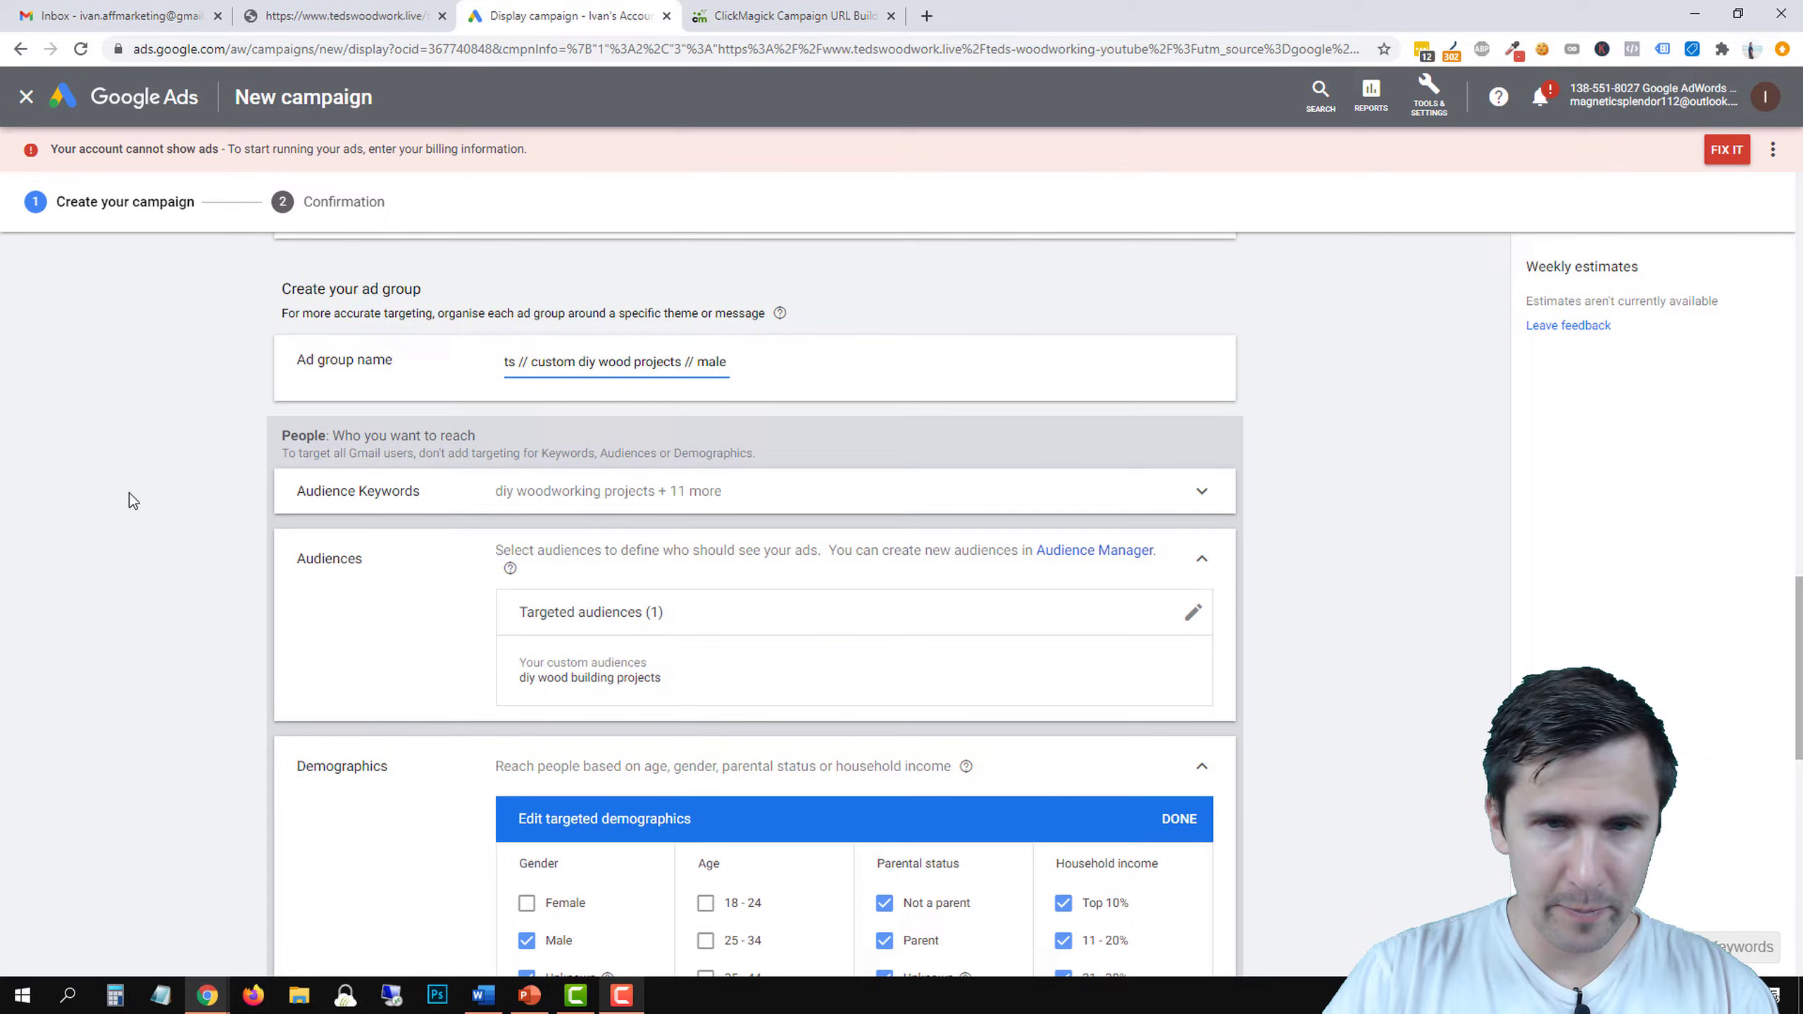
{"action": "scroll", "coordinate": [152, 614], "scroll_direction": "down", "scroll_amount": 3}
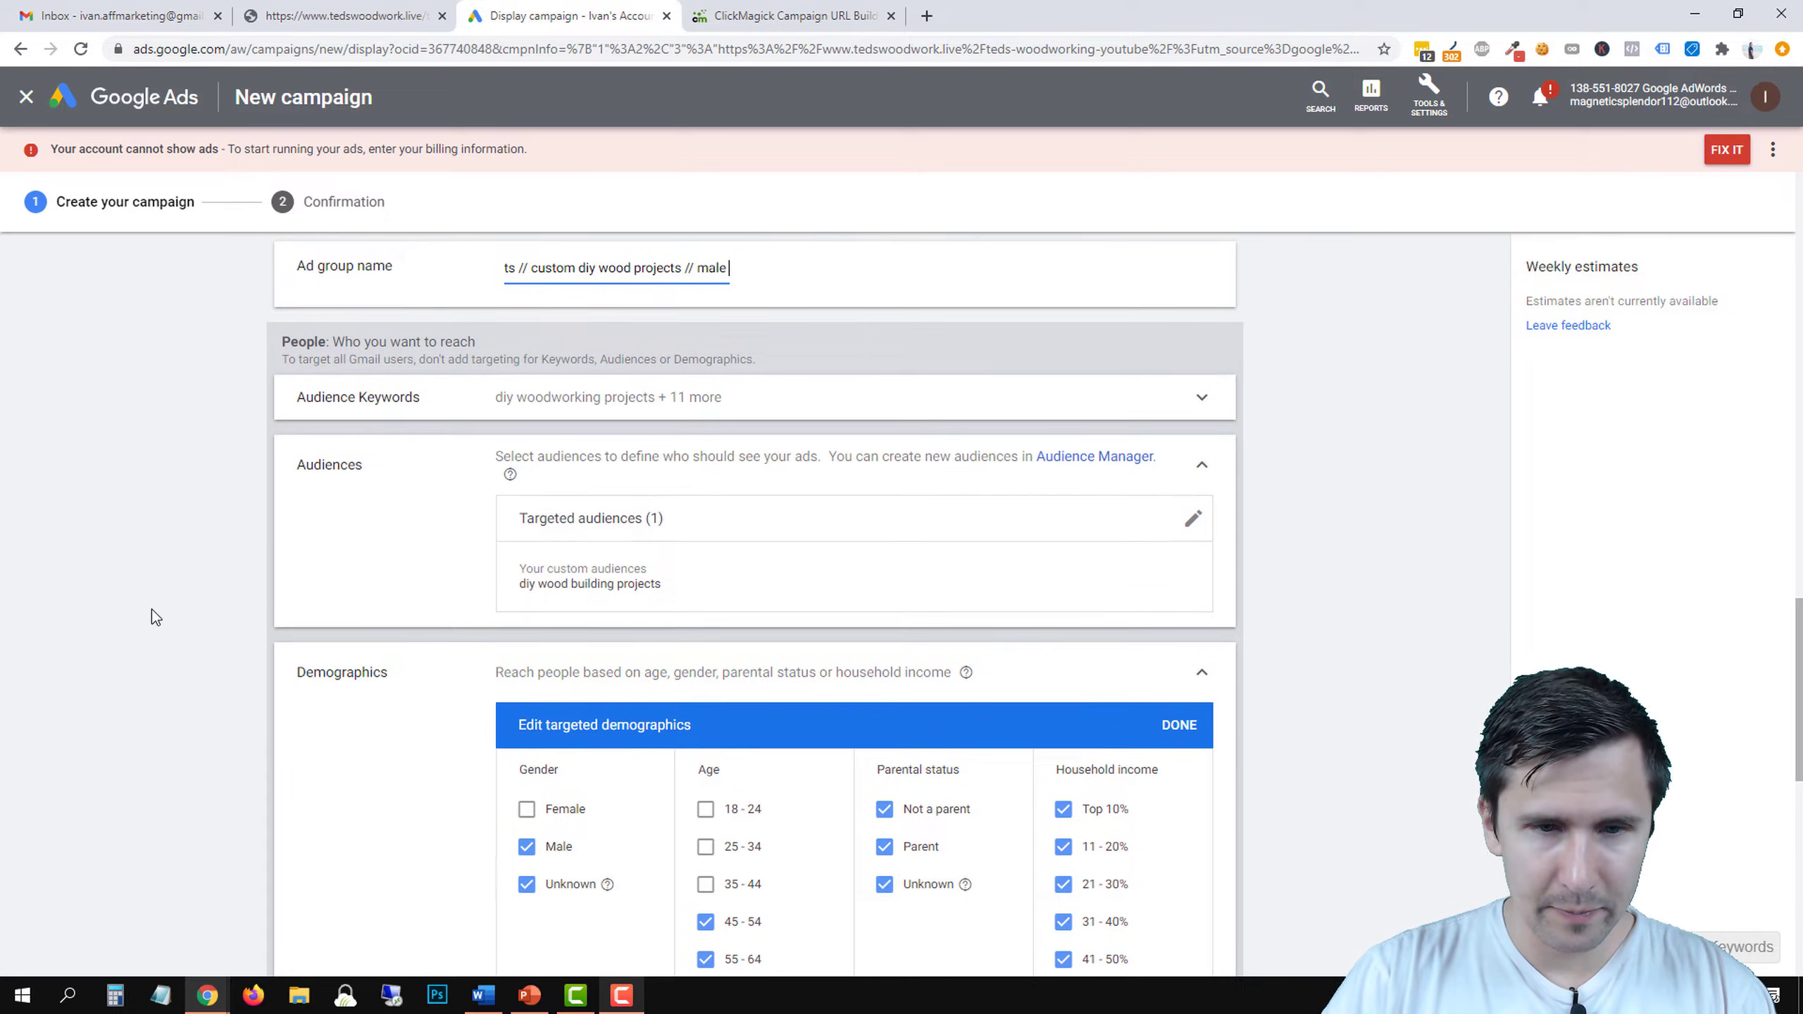
{"action": "scroll", "coordinate": [152, 614], "scroll_direction": "up", "scroll_amount": 3}
{"action": "scroll", "coordinate": [156, 616], "scroll_direction": "up", "scroll_amount": 1}
{"action": "type", "text": "45-65"}
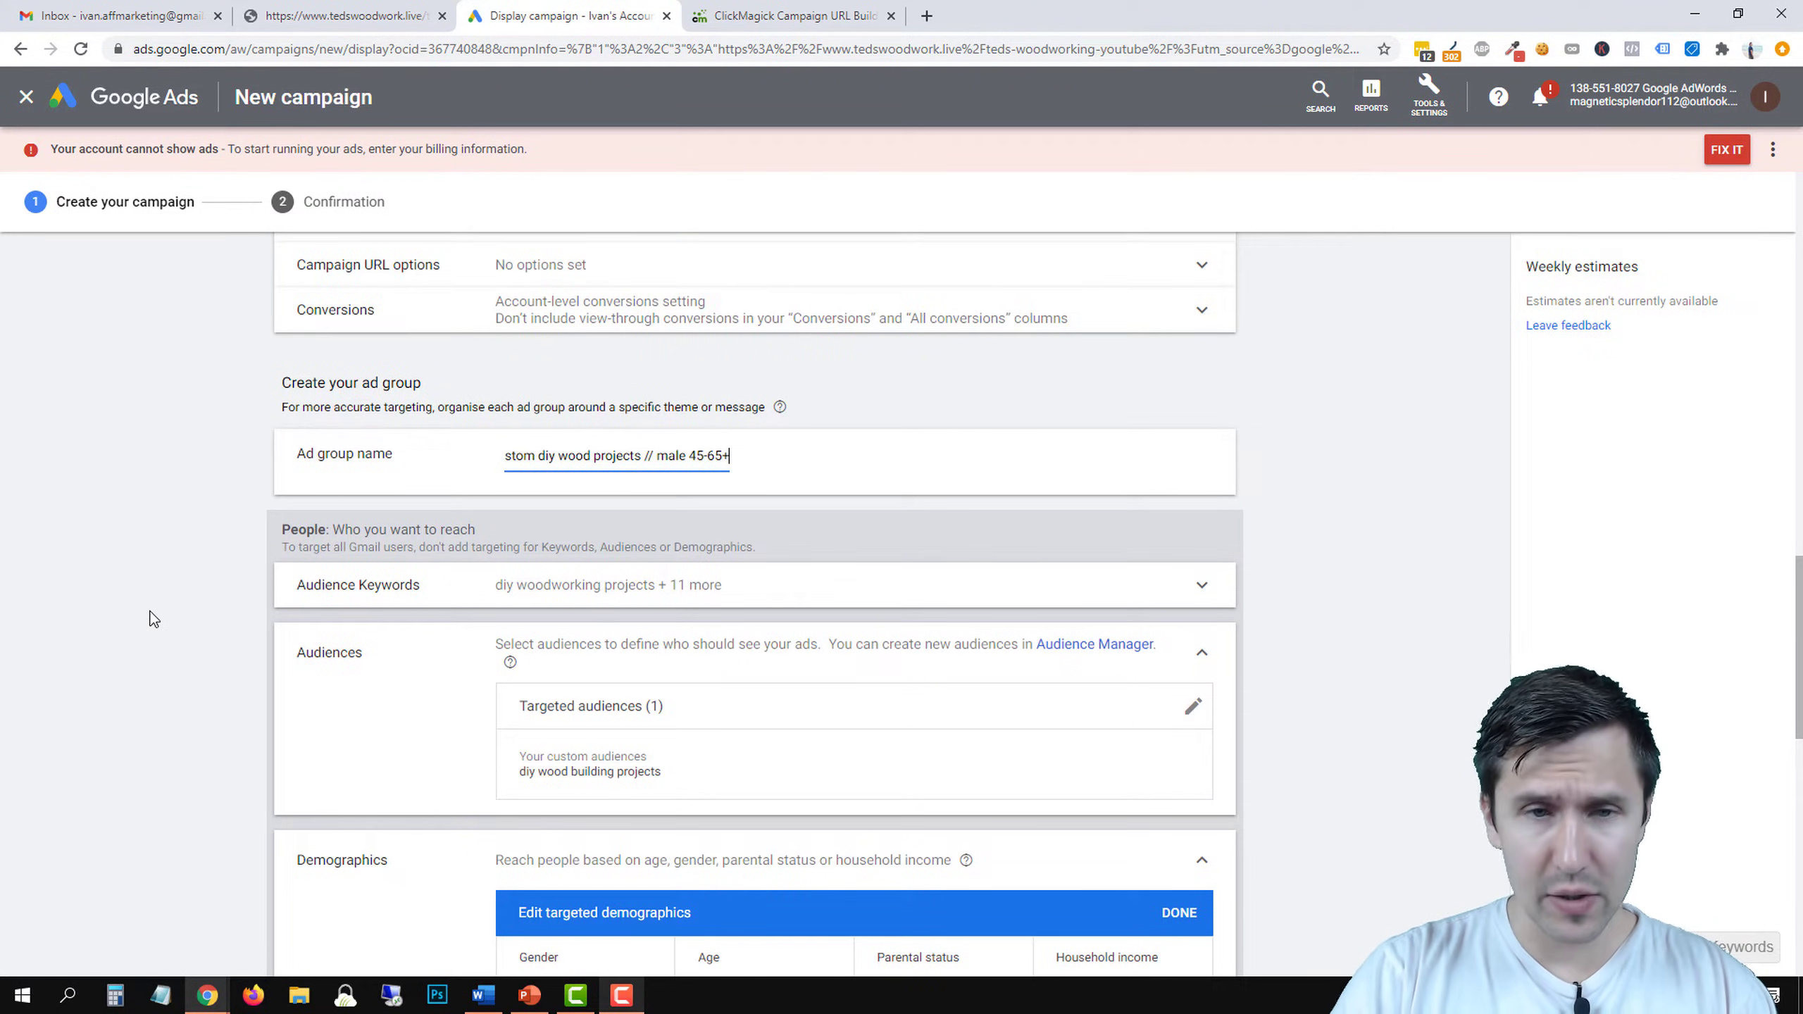
{"action": "type", "text": "+"}
Review the ad group name against the audience and demographic targeting of the ad group.
{"action": "left_click_drag", "start_coordinate": [686, 455], "coordinate": [500, 454]}
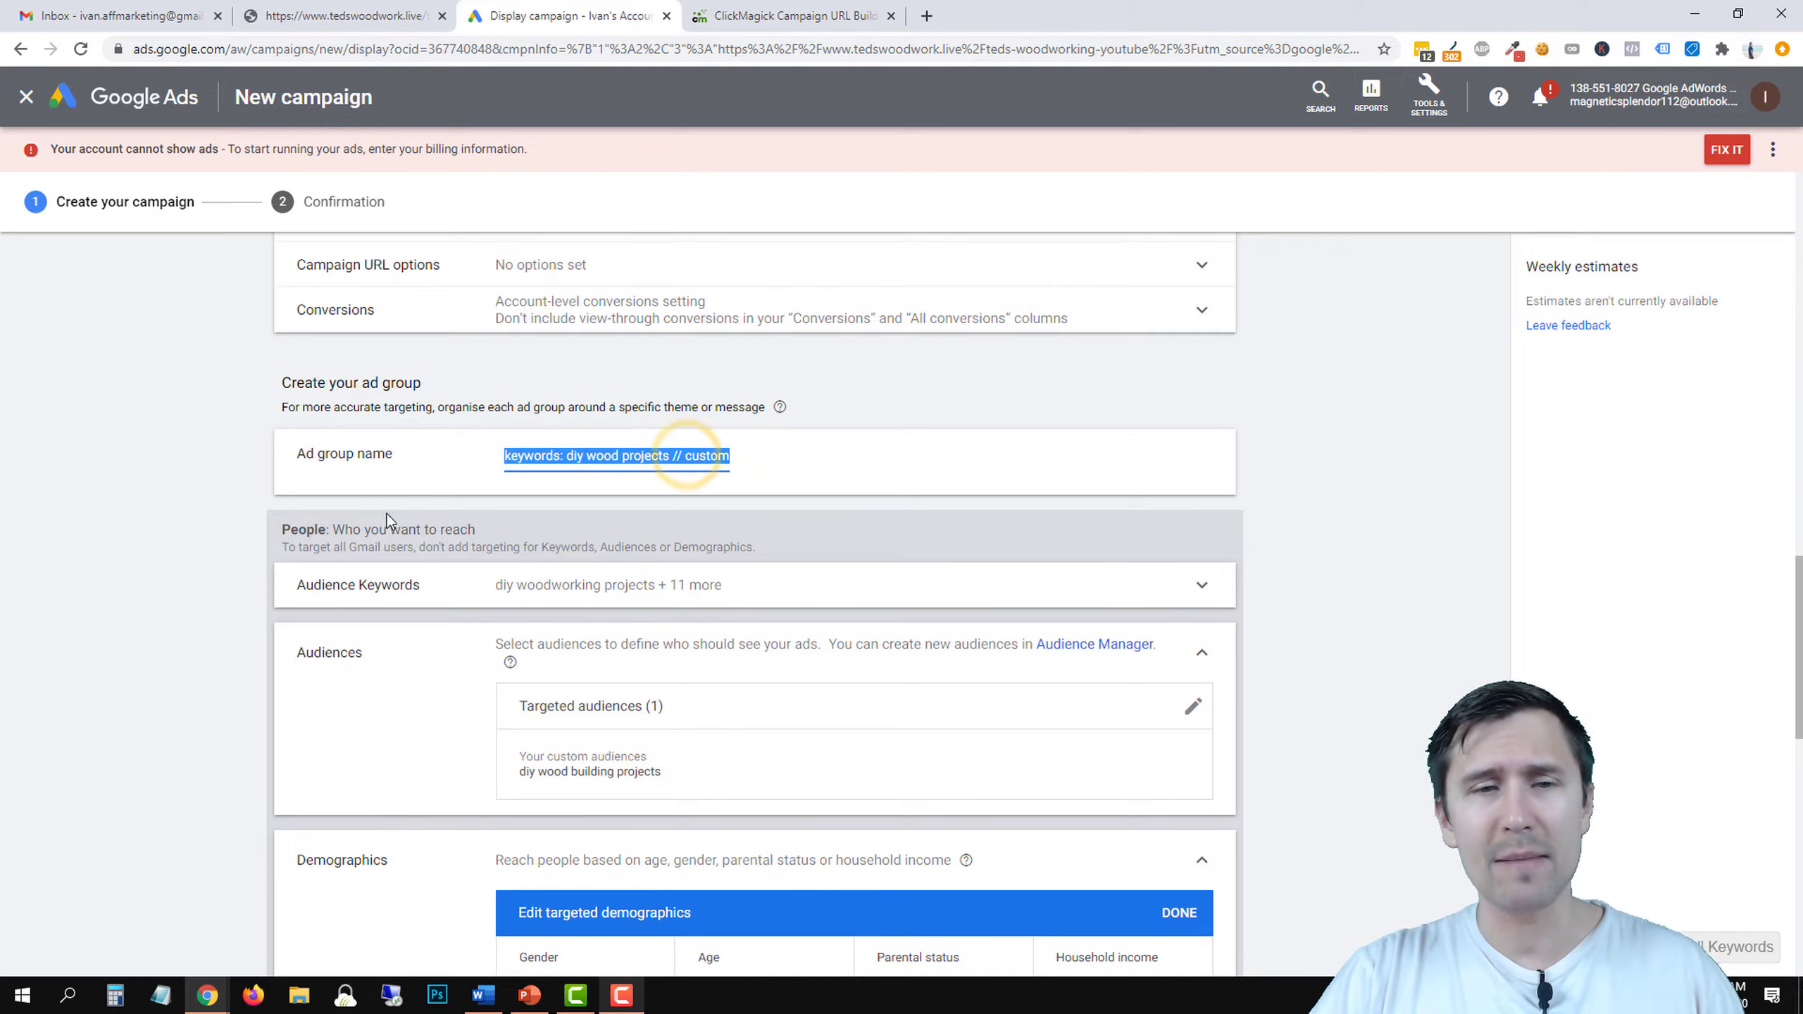
{"action": "left_click", "coordinate": [201, 630]}
{"action": "scroll", "coordinate": [205, 631], "scroll_direction": "down", "scroll_amount": 3}
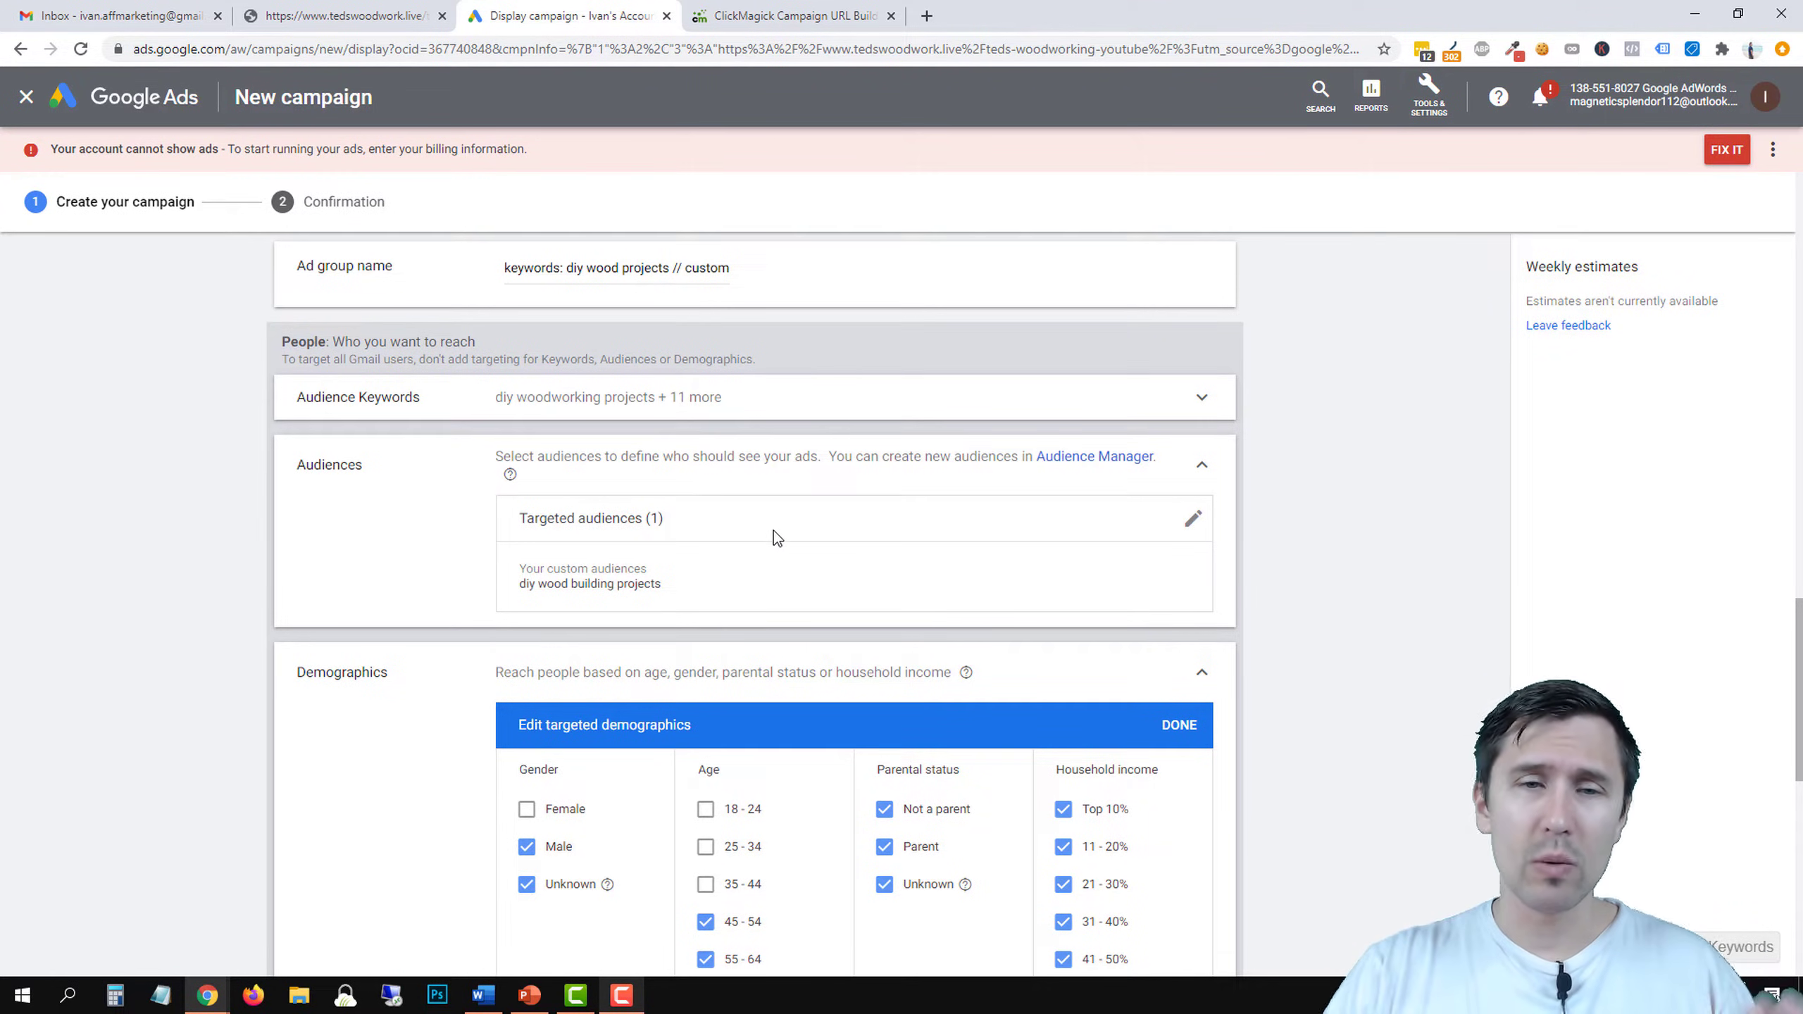
{"action": "scroll", "coordinate": [773, 530], "scroll_direction": "down", "scroll_amount": 1}
{"action": "scroll", "coordinate": [614, 419], "scroll_direction": "up", "scroll_amount": 3}
{"action": "left_click", "coordinate": [560, 363]}
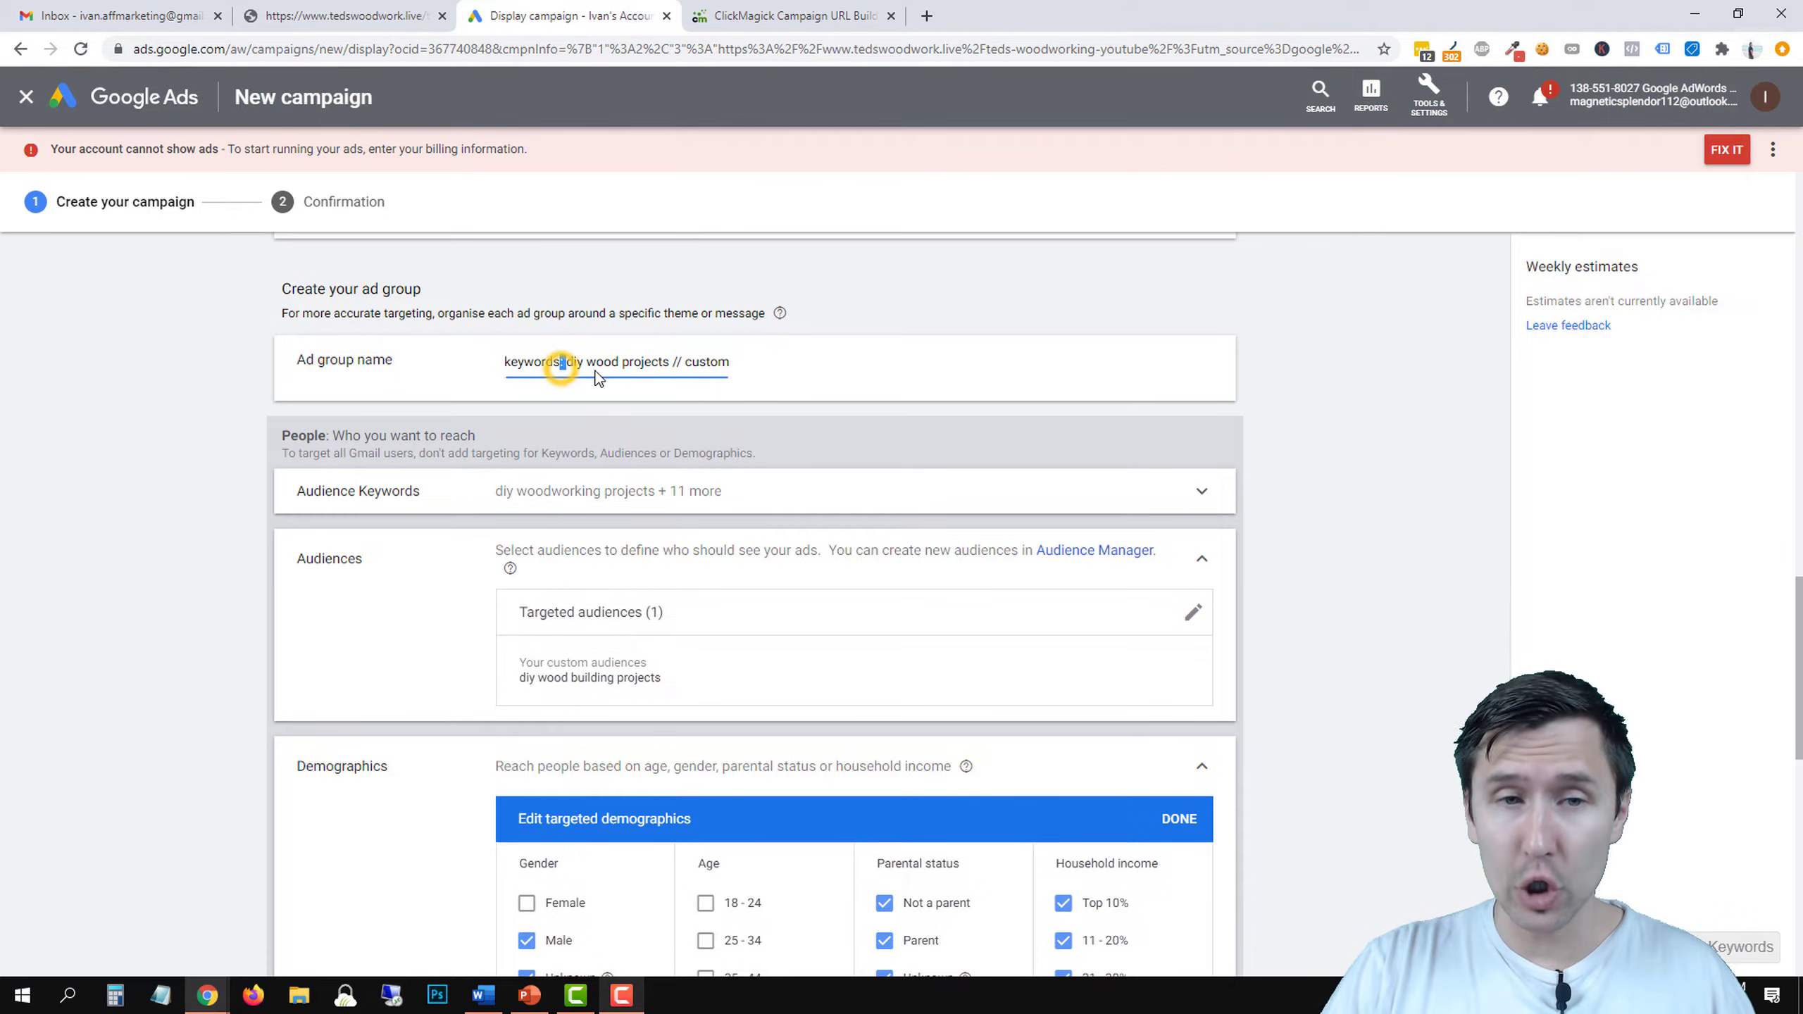
{"action": "left_click_drag", "start_coordinate": [595, 370], "coordinate": [759, 366]}
{"action": "left_click", "coordinate": [760, 366]}
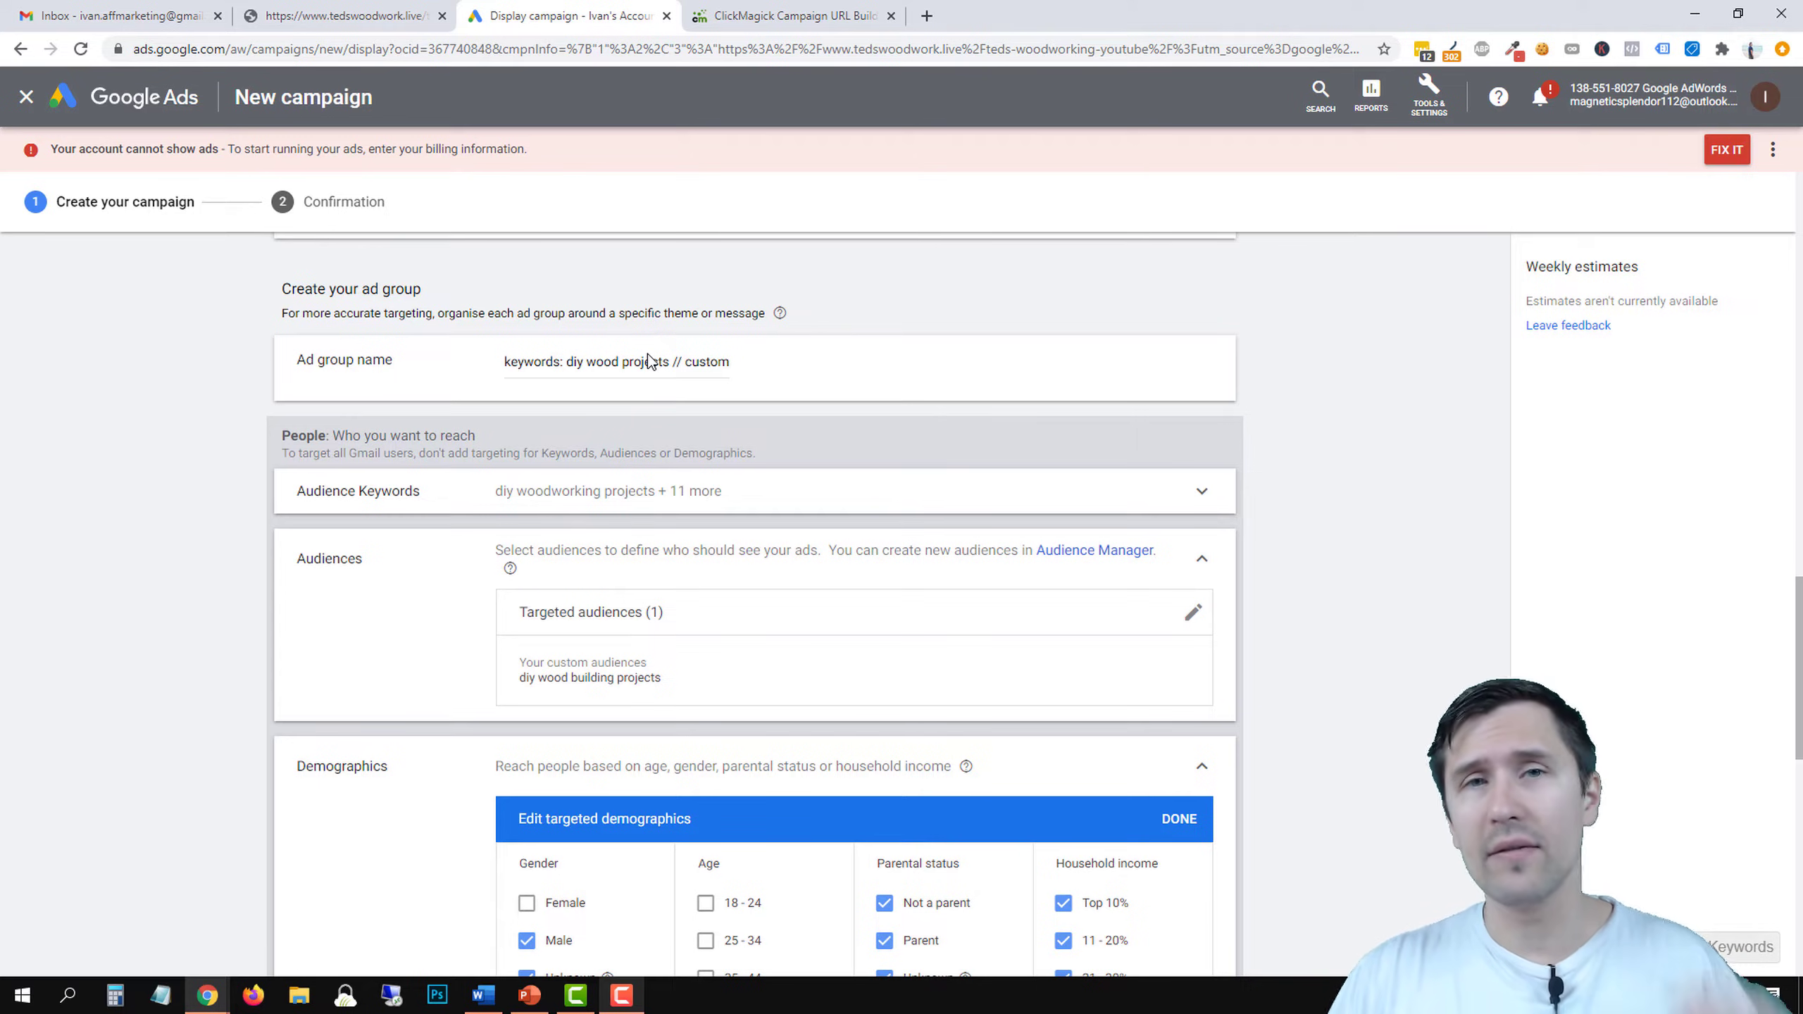
Collapse the demographics and audiences sections of the ad group.
{"action": "scroll", "coordinate": [648, 354], "scroll_direction": "down", "scroll_amount": 1}
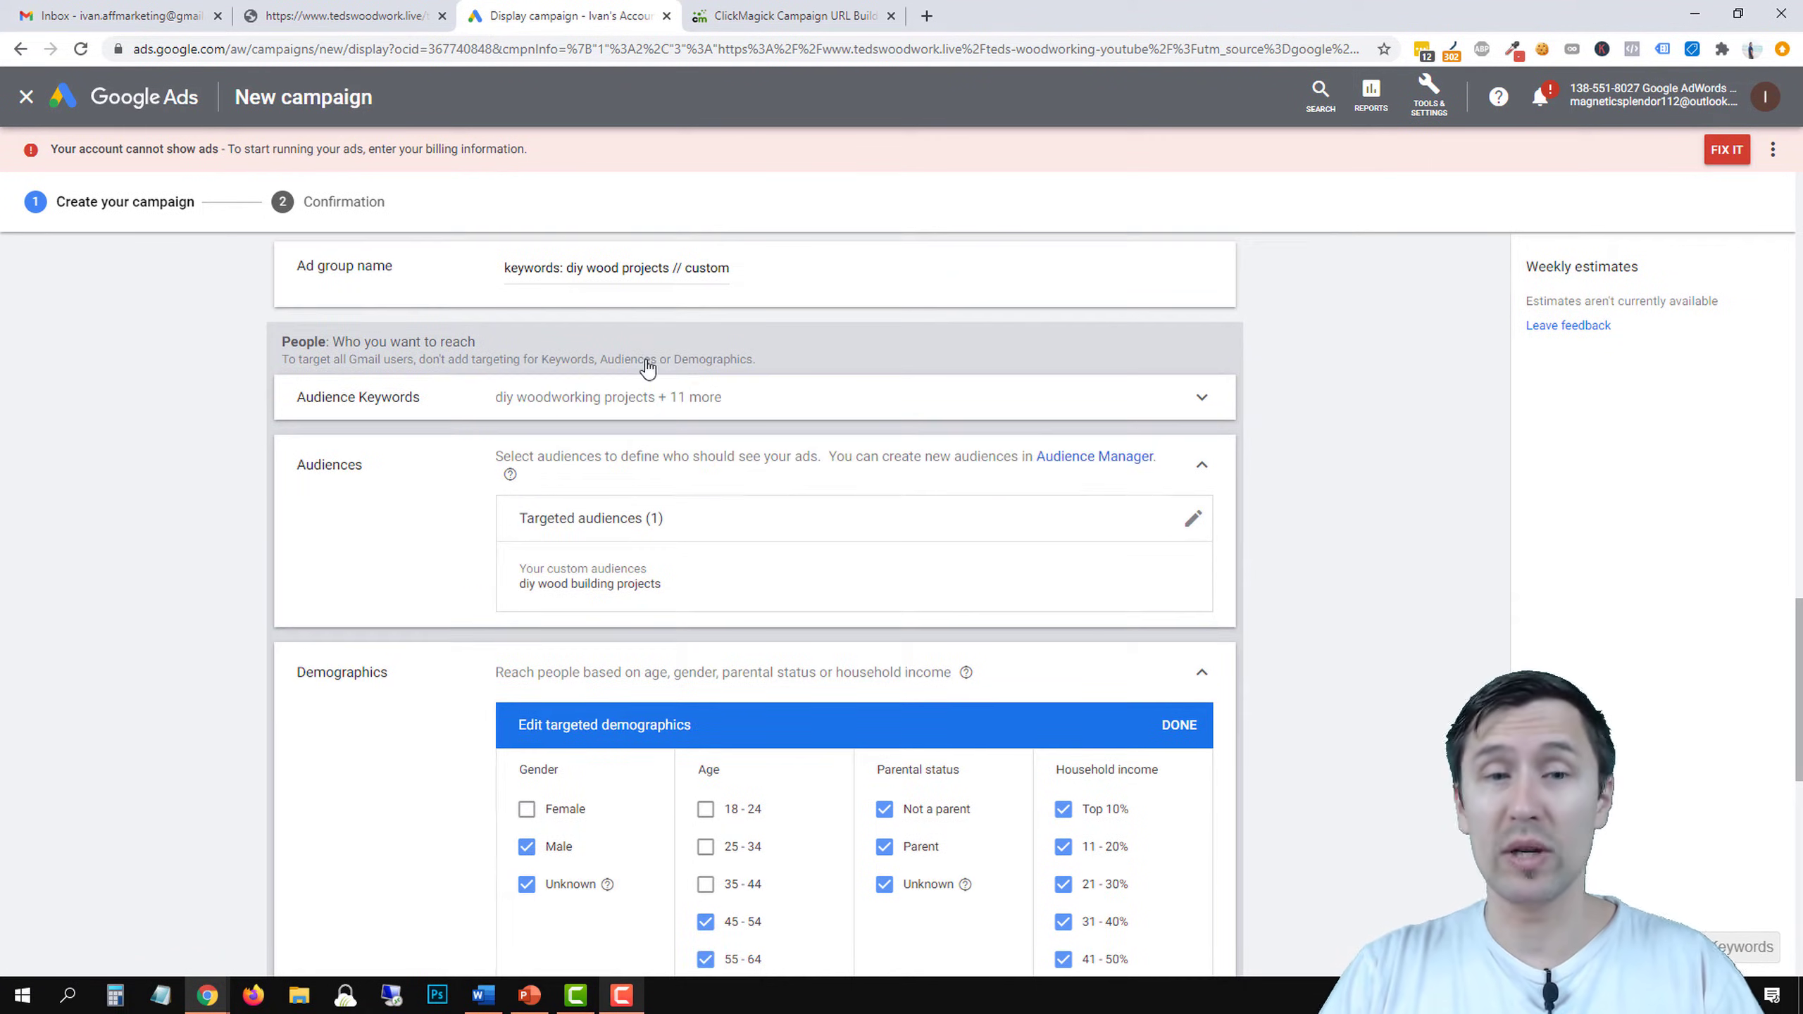
{"action": "scroll", "coordinate": [644, 362], "scroll_direction": "down", "scroll_amount": 4}
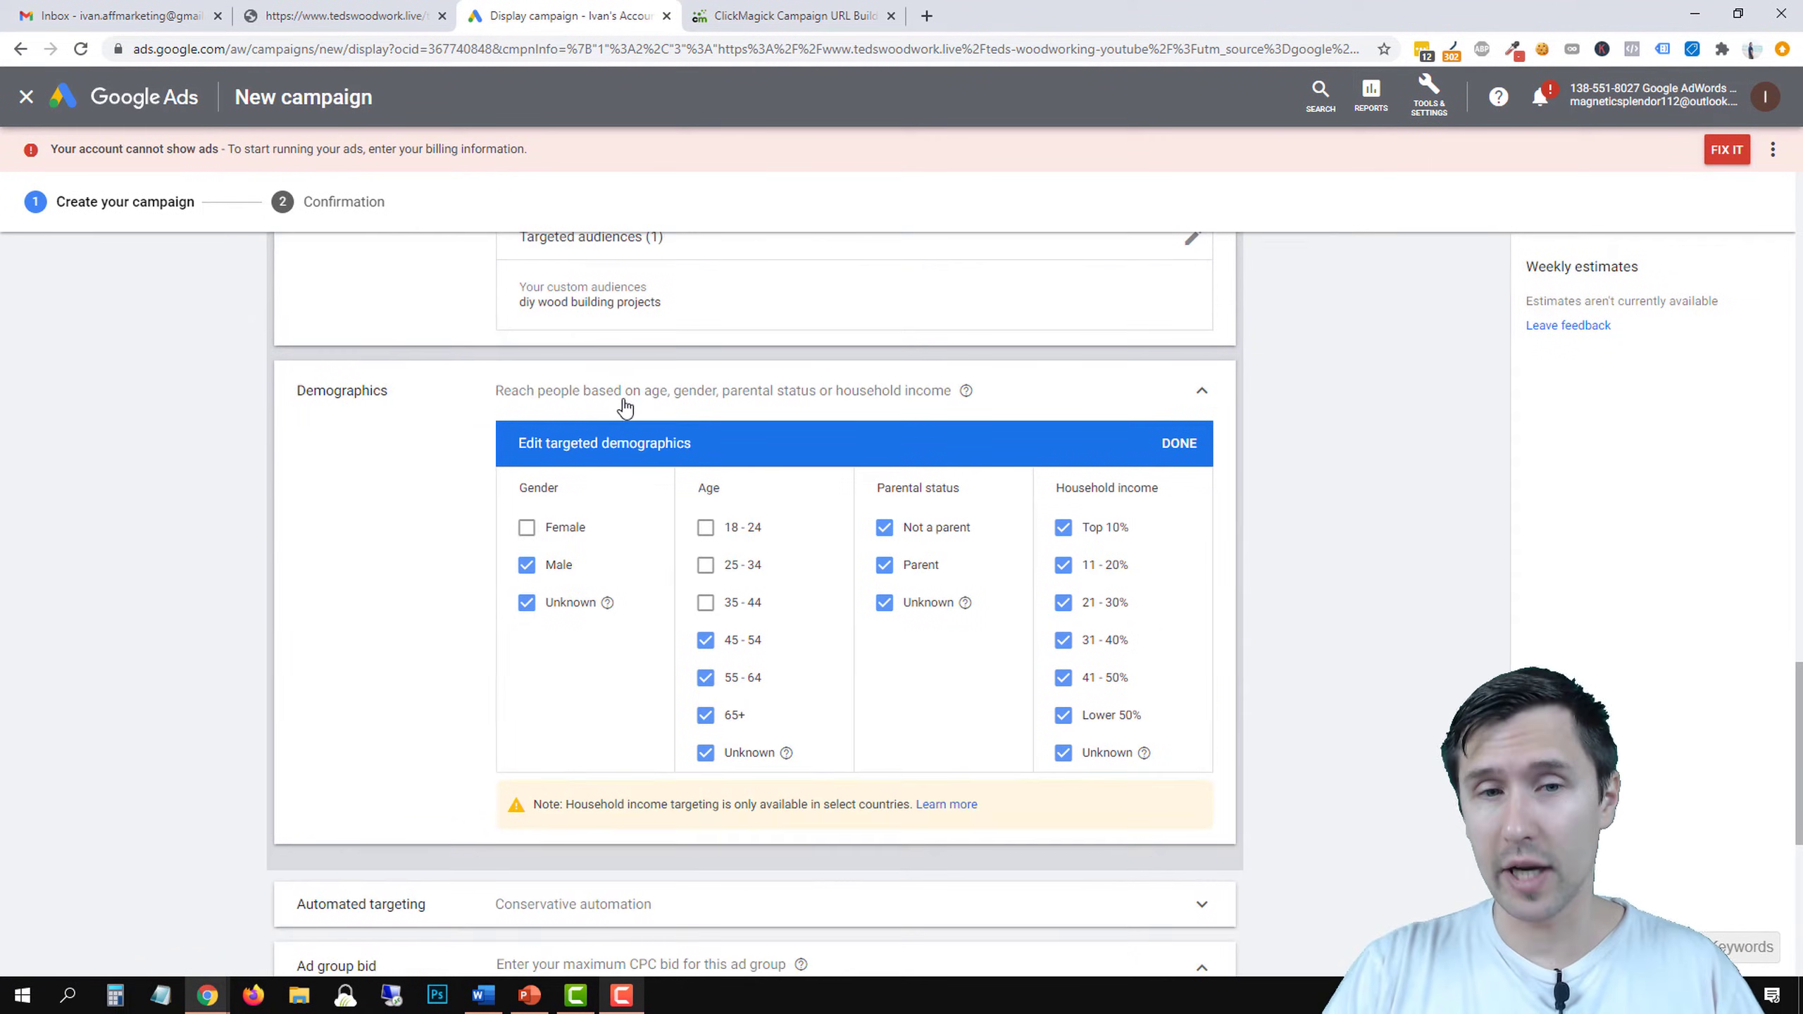
{"action": "left_click", "coordinate": [1206, 393]}
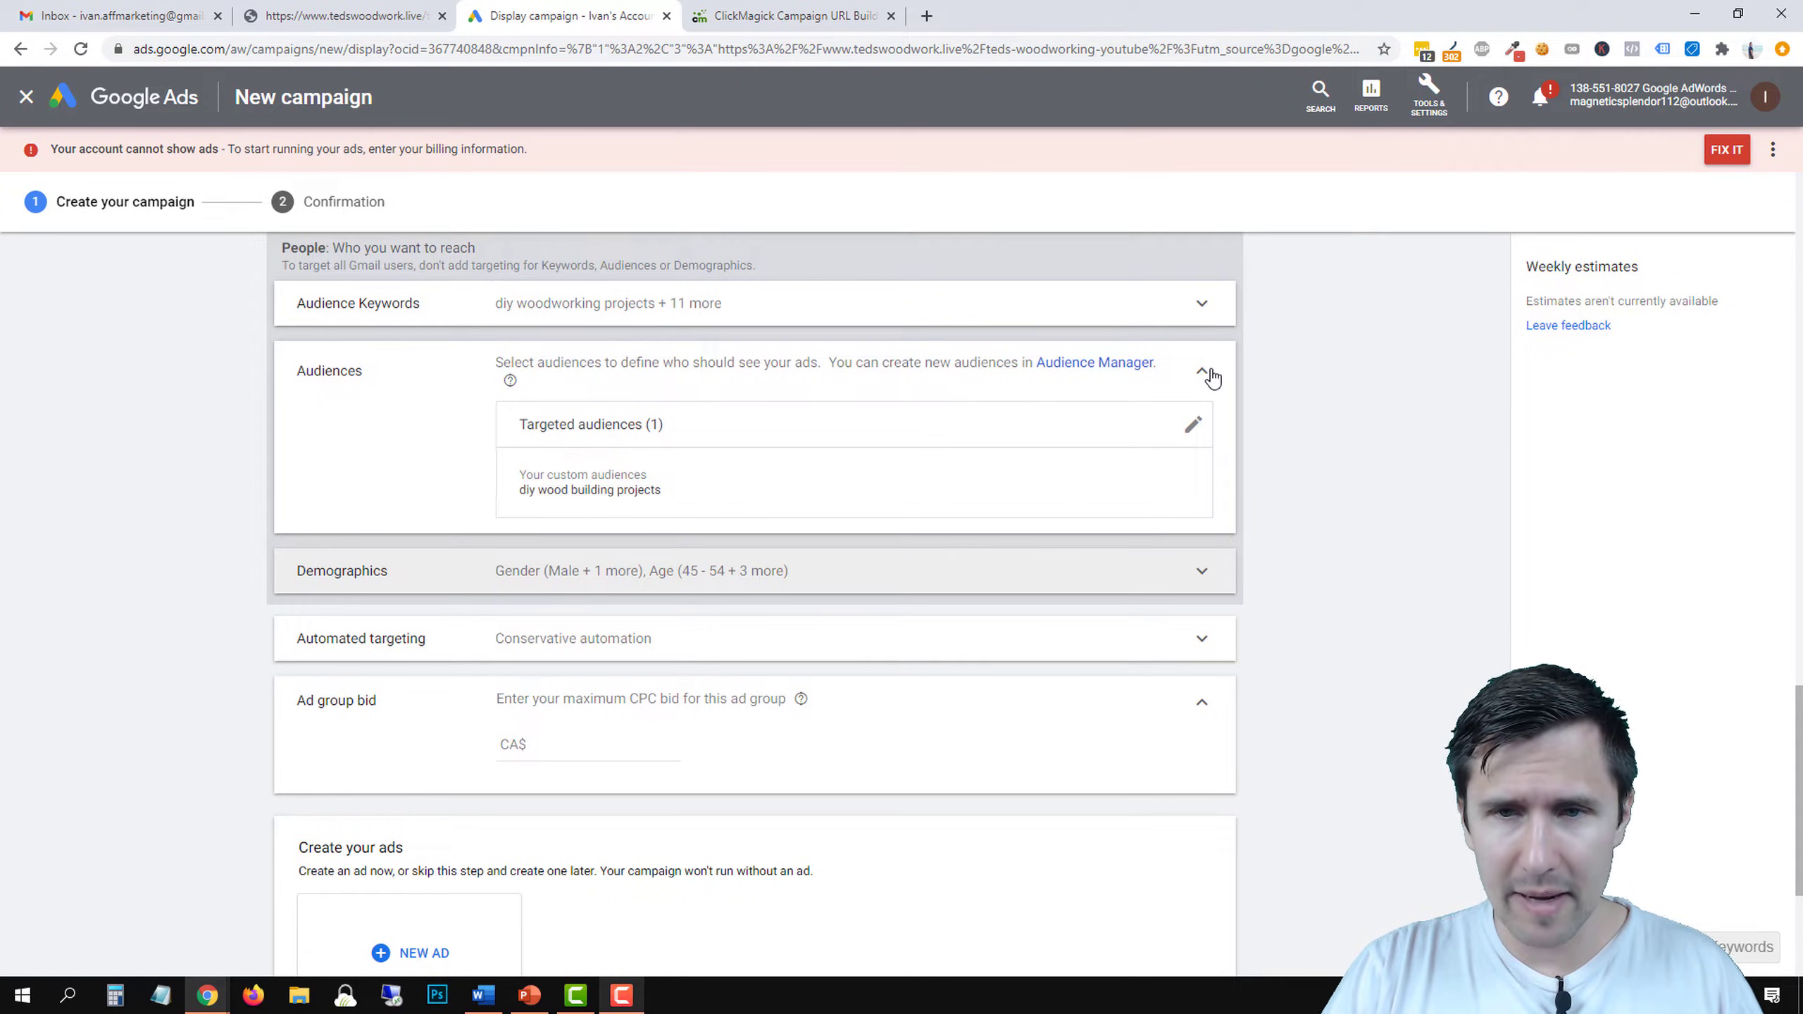
{"action": "left_click", "coordinate": [1207, 373]}
Try the no automated targeting and aggressive options for automated targeting, and set it back to Conservative automation.
{"action": "left_click", "coordinate": [837, 476]}
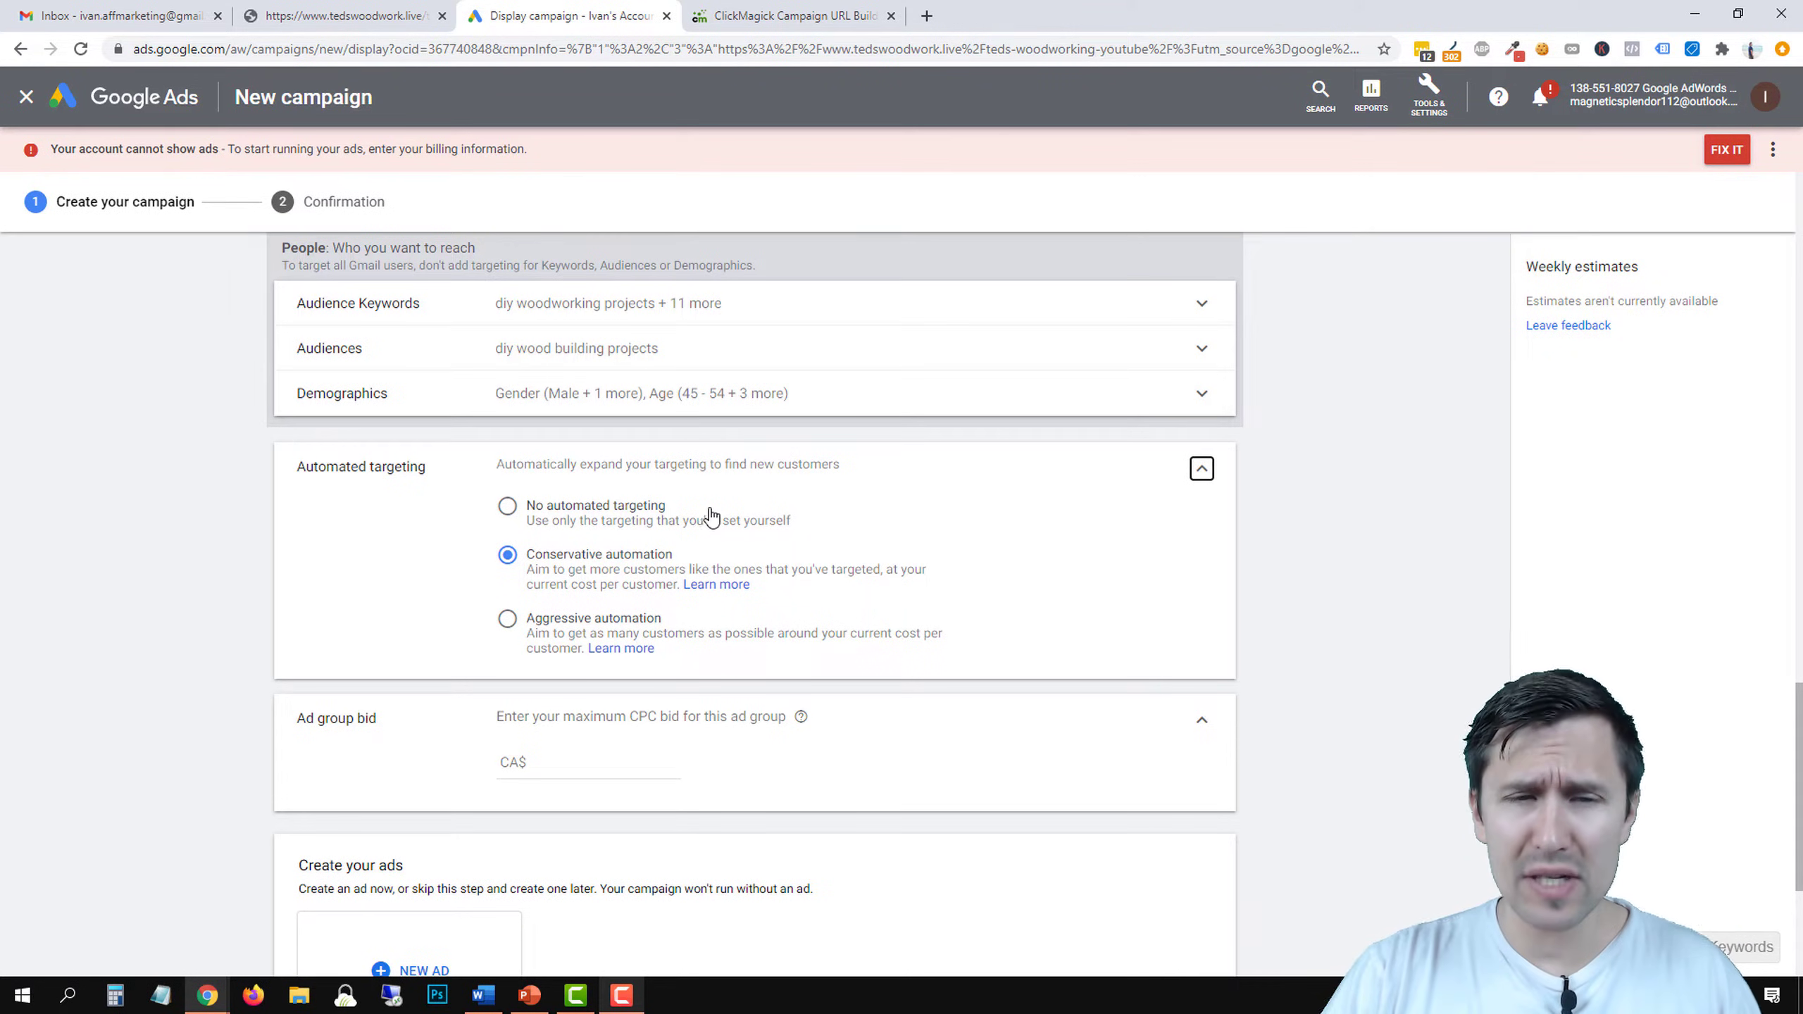
{"action": "left_click", "coordinate": [609, 511]}
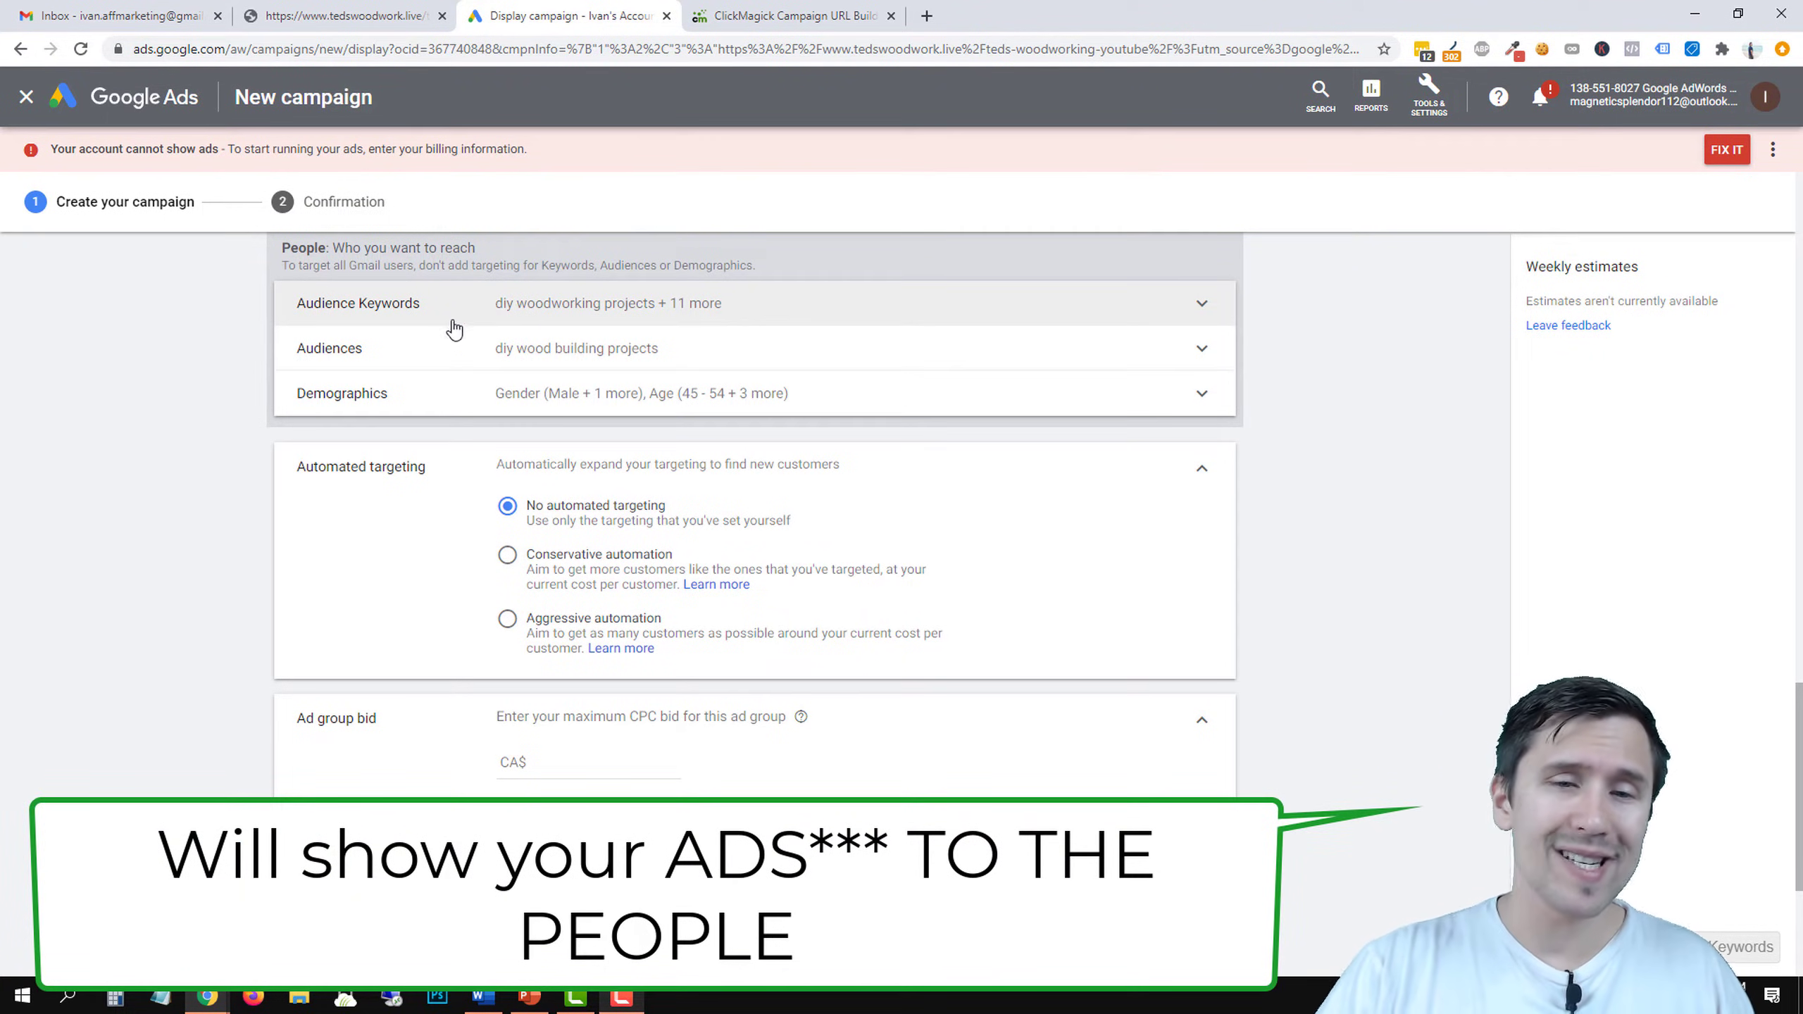
{"action": "left_click", "coordinate": [566, 627]}
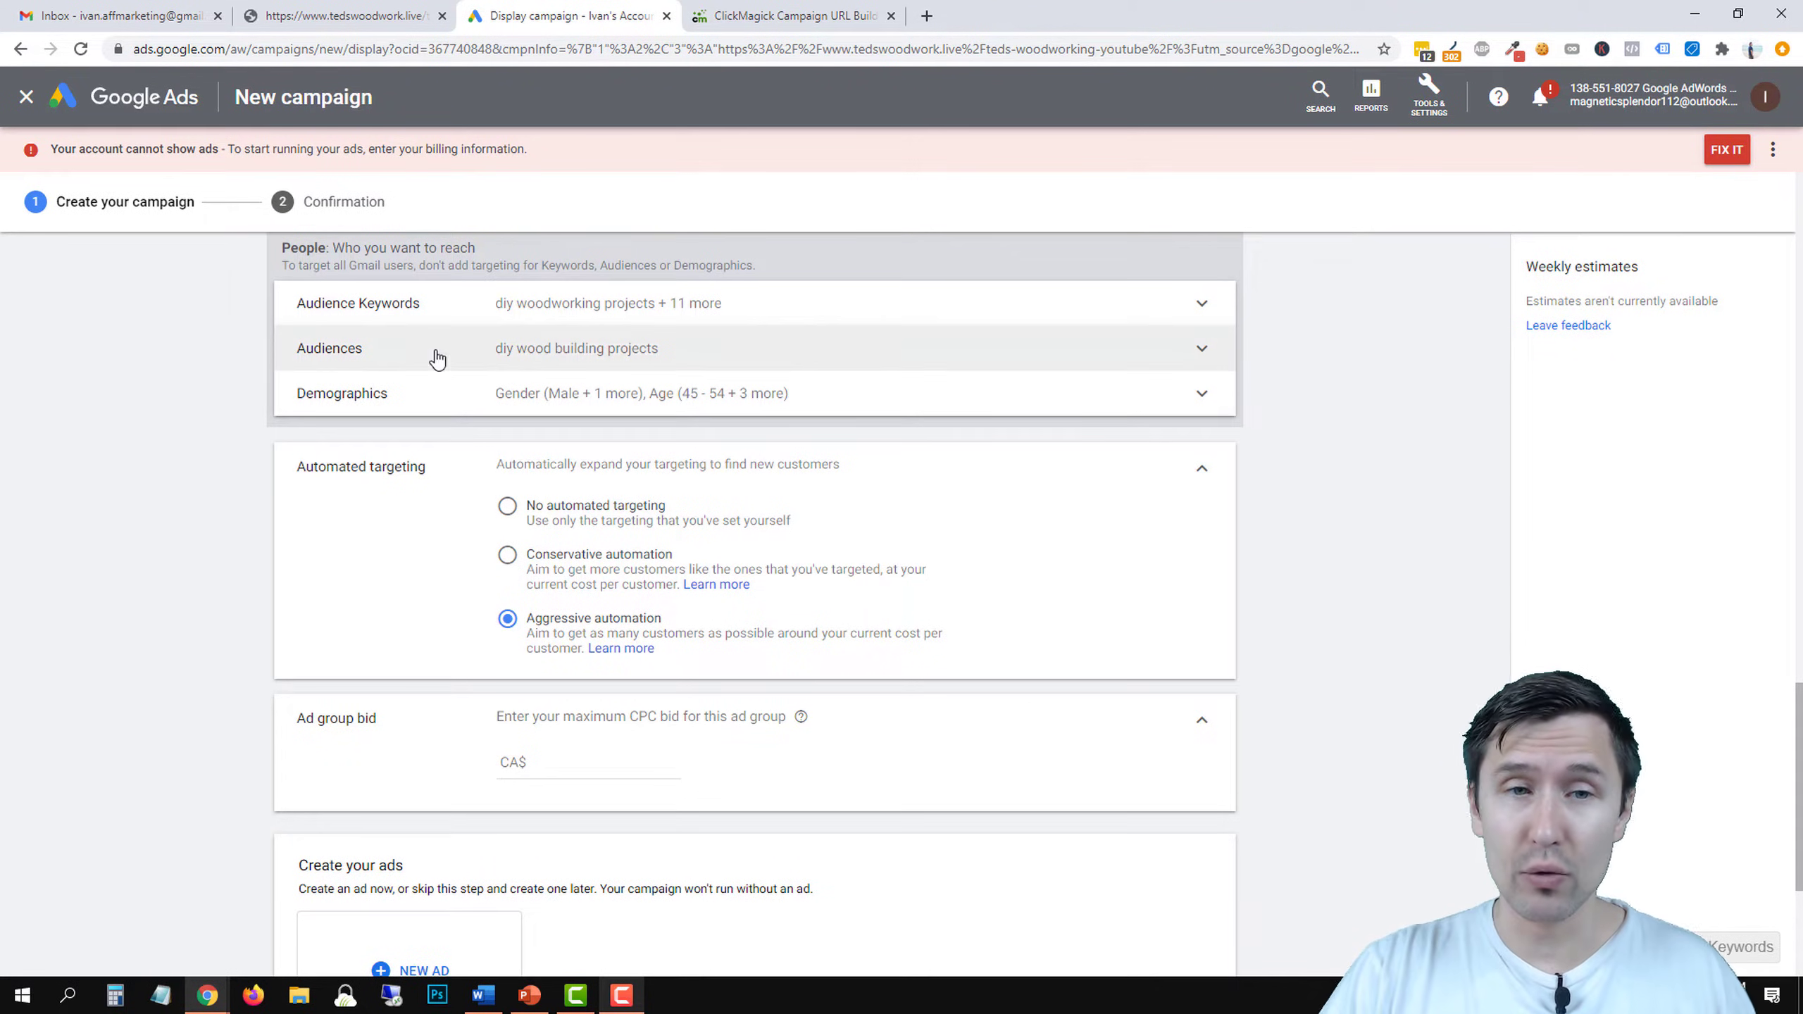
{"action": "left_click", "coordinate": [572, 557]}
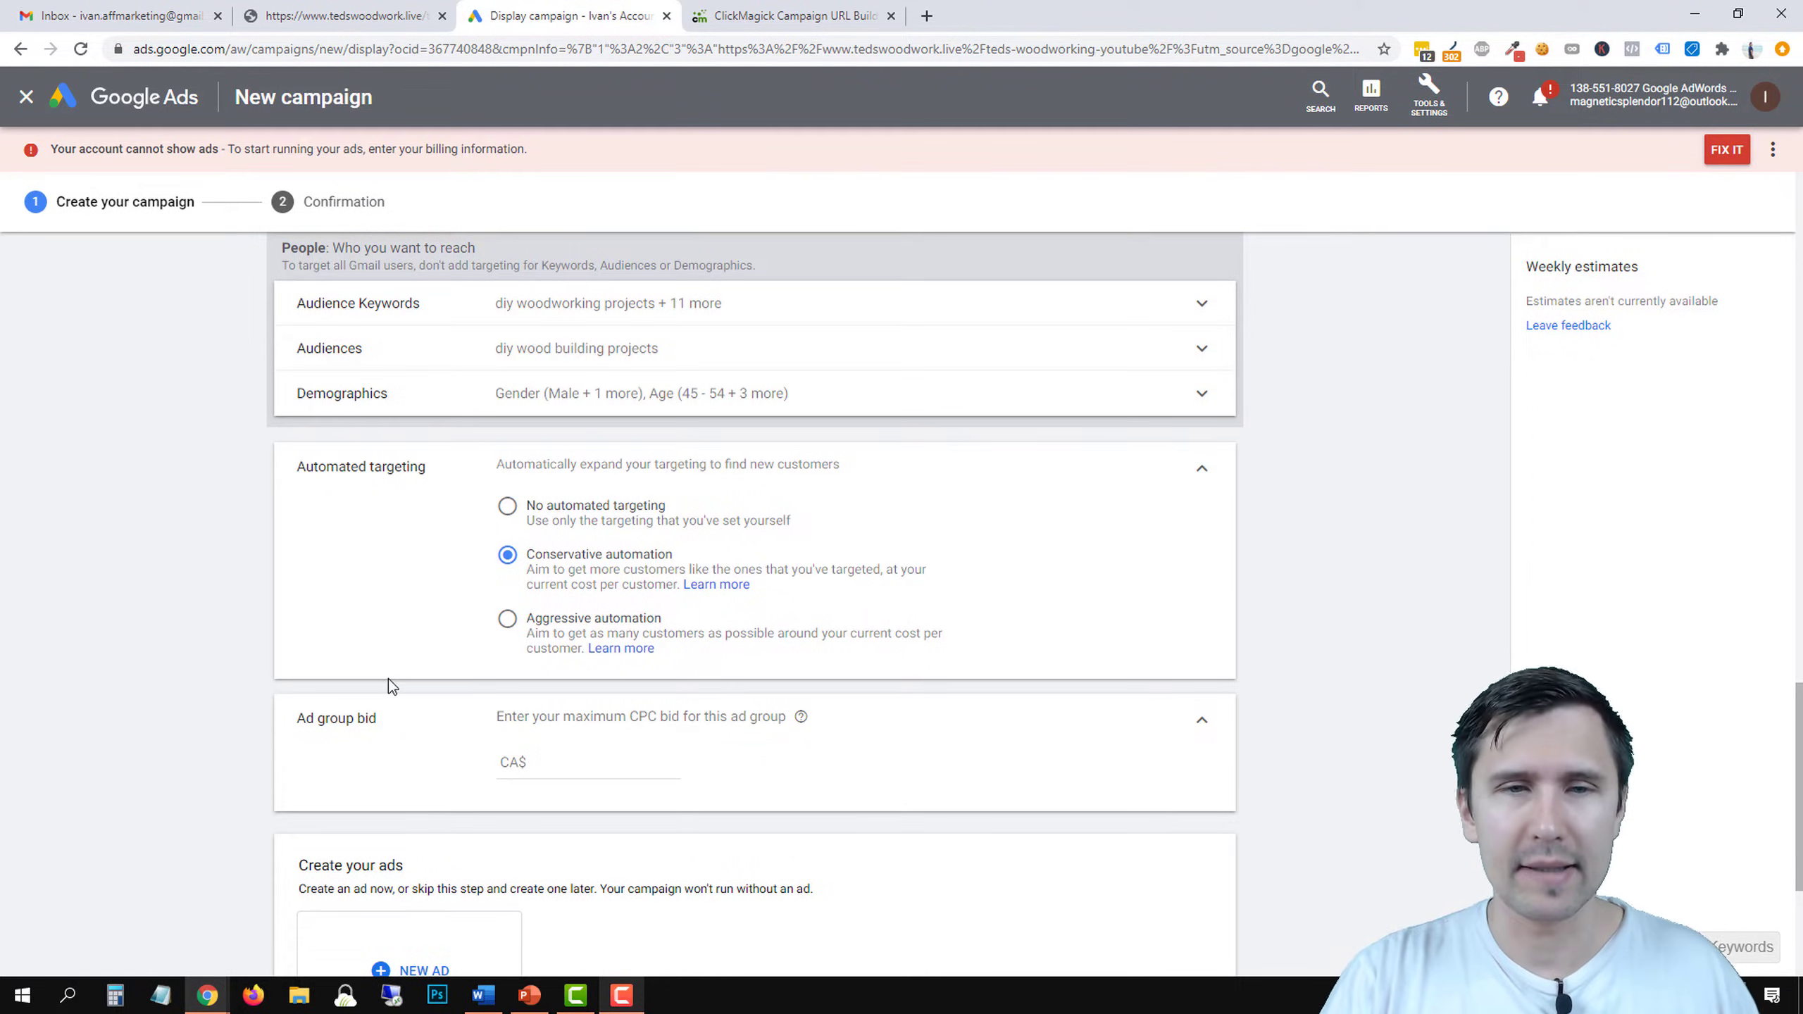
Set the ad group's maximum CPC bid to CA$ 0.10.
{"action": "scroll", "coordinate": [389, 679], "scroll_direction": "down", "scroll_amount": 1}
{"action": "left_click", "coordinate": [553, 668]}
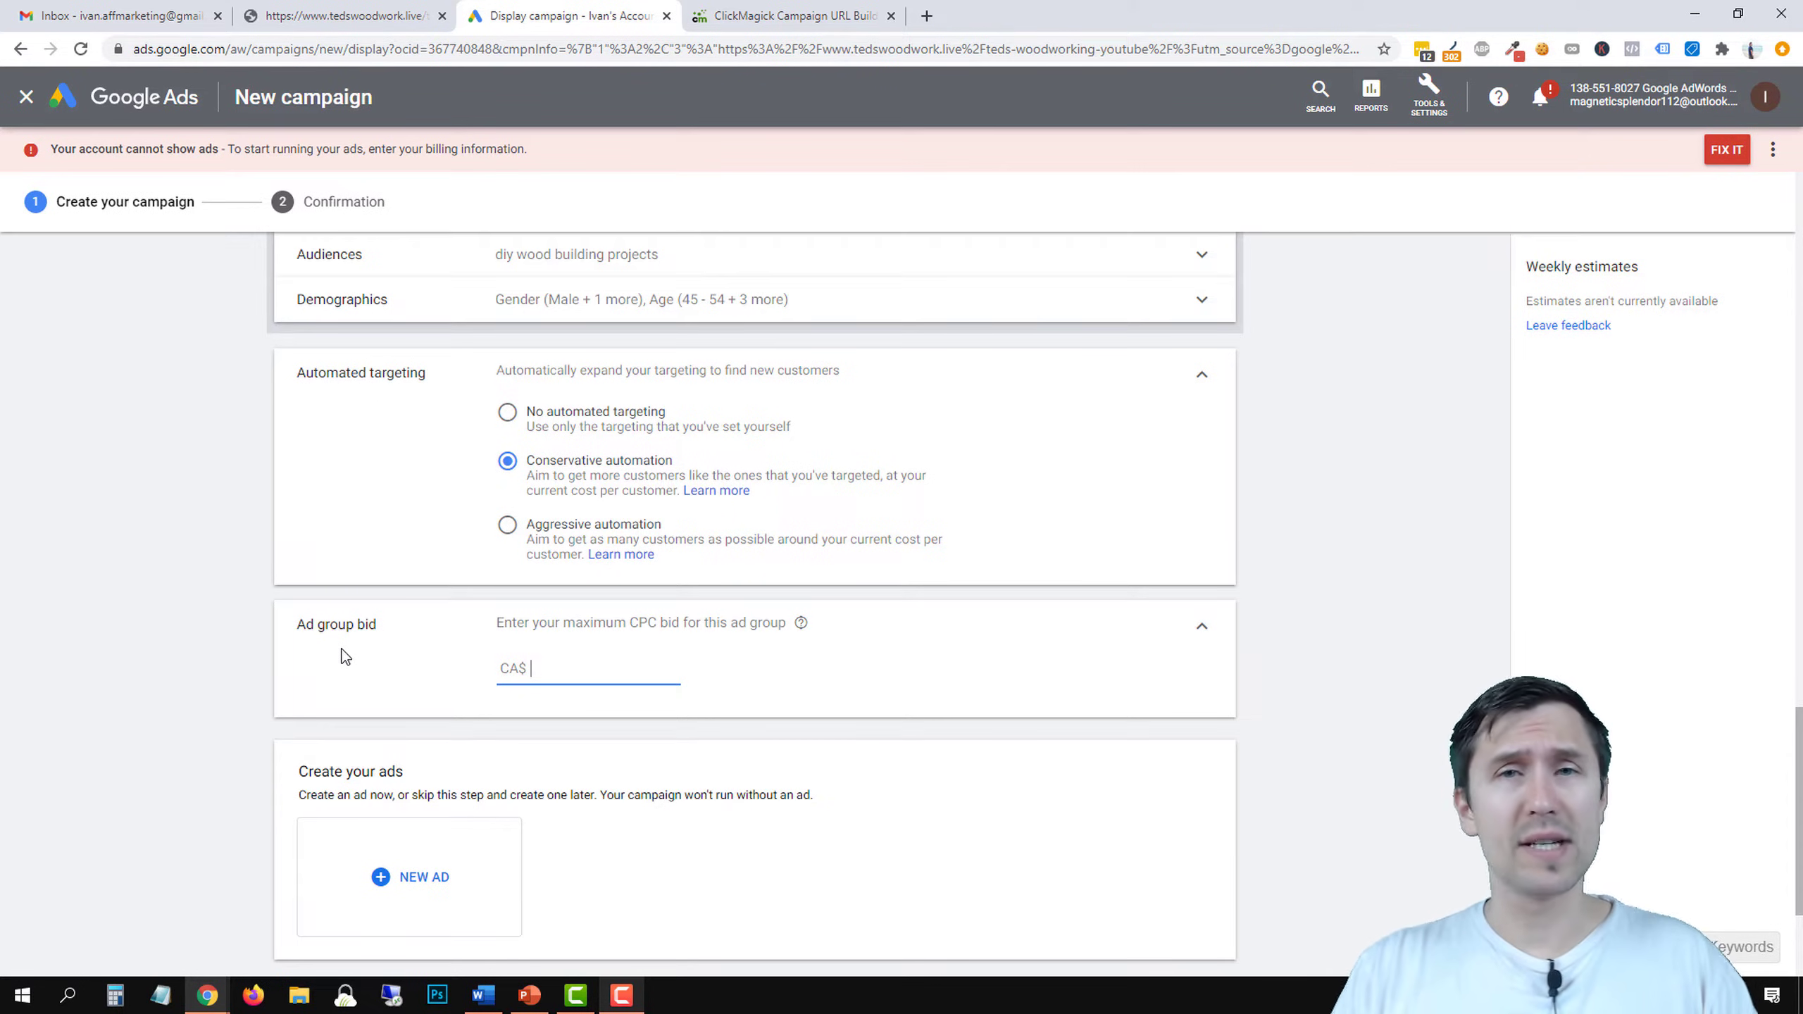
{"action": "type", "text": "1.00"}
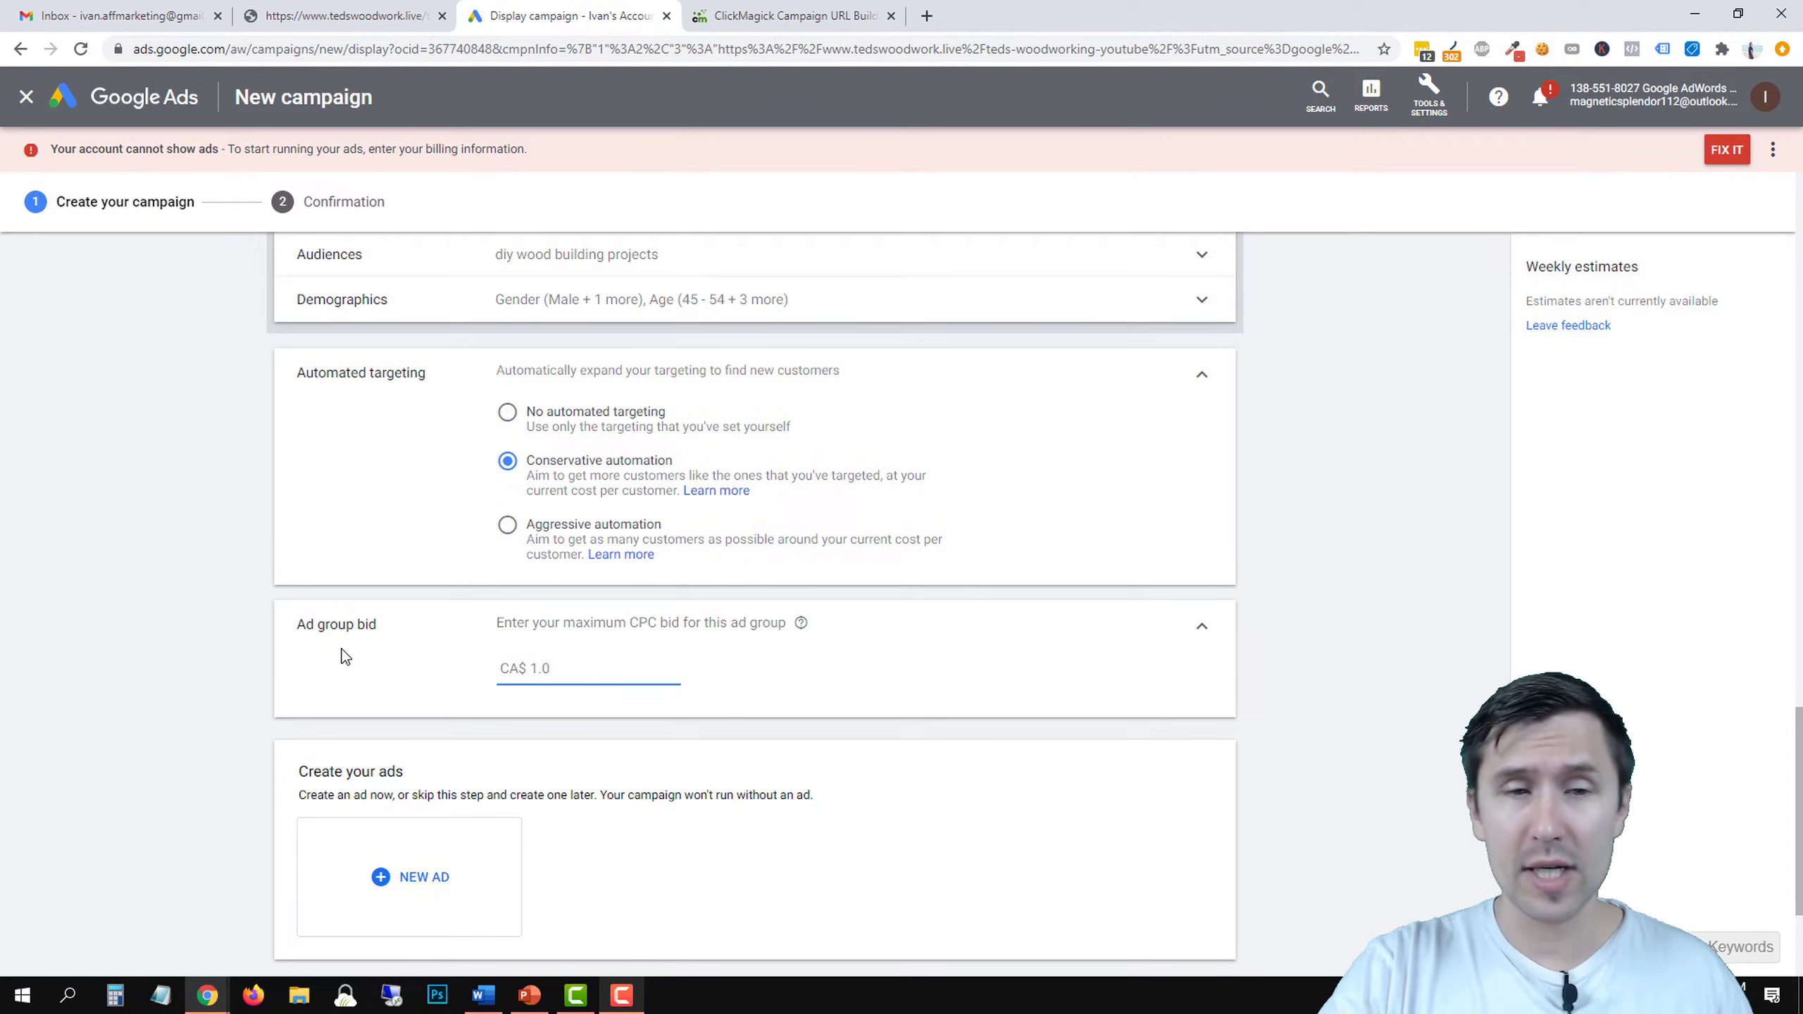
{"action": "key", "text": "BackSpace"}
{"action": "key", "text": "BackSpace"}
{"action": "key", "text": "BackSpace"}
{"action": "type", "text": "0.15"}
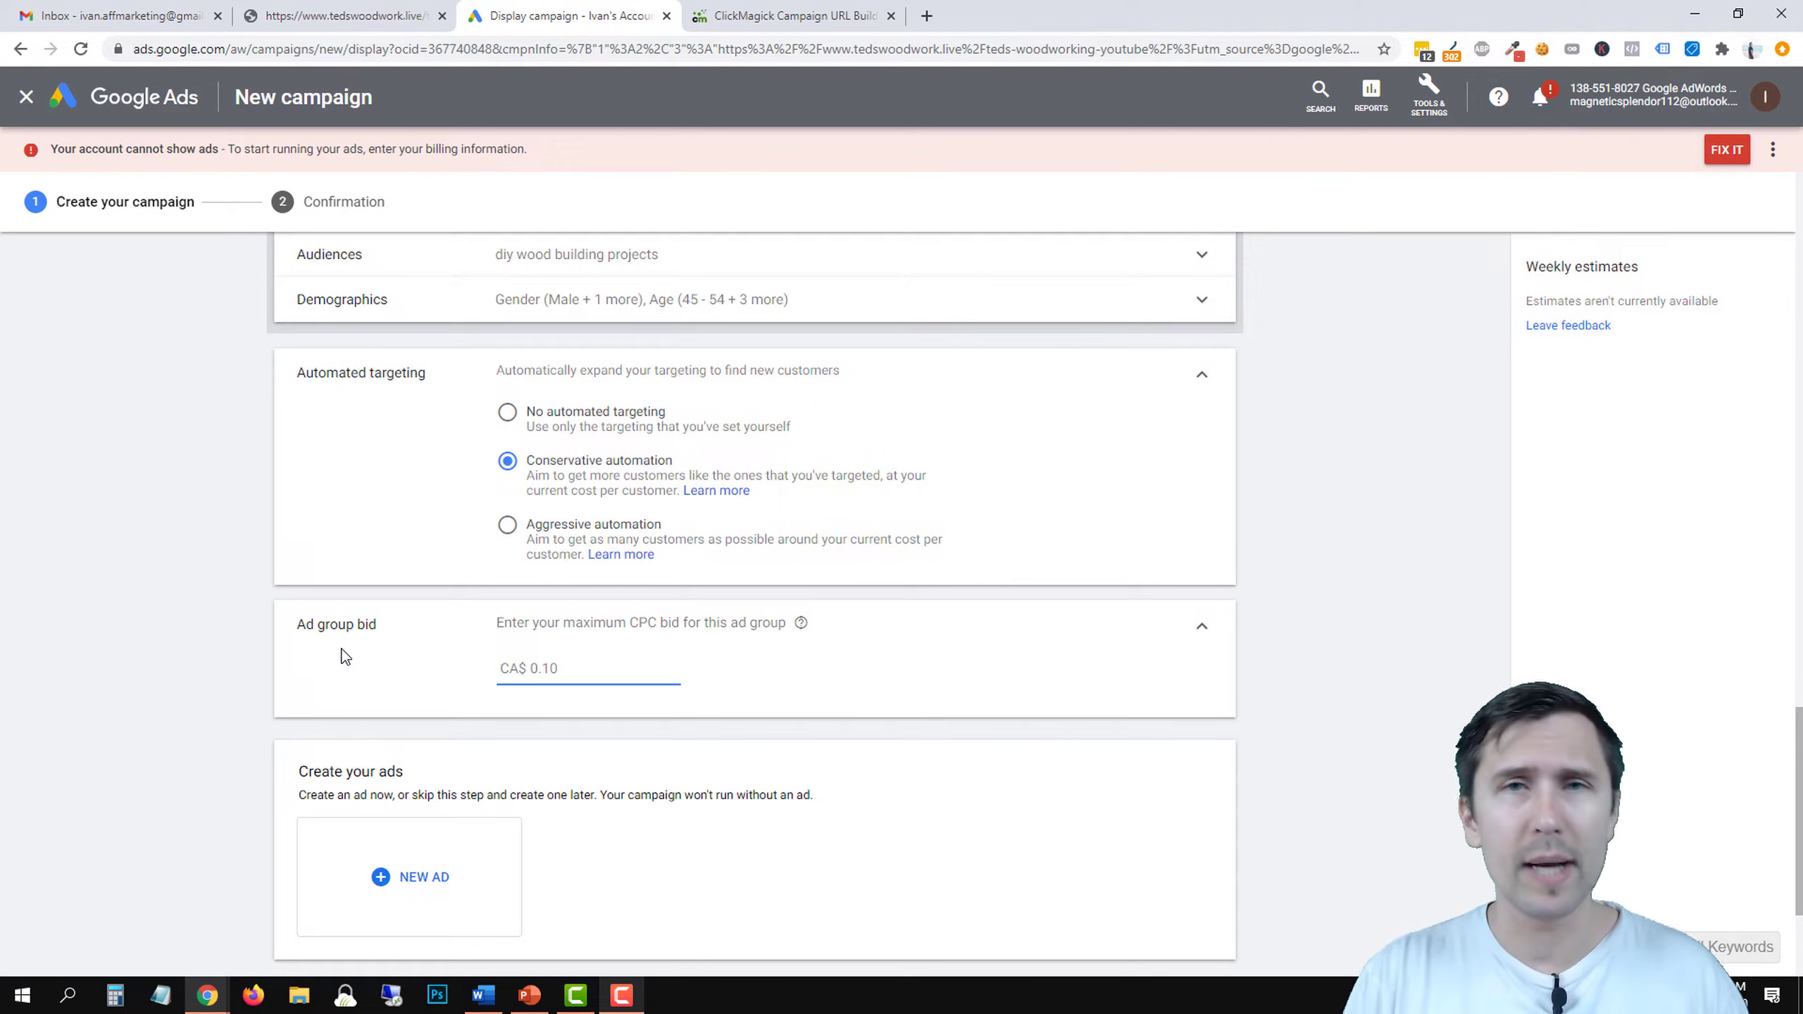
Check the option of copying existing ads into the ad group and dismiss the ad group selection.
{"action": "scroll", "coordinate": [369, 653], "scroll_direction": "down", "scroll_amount": 3}
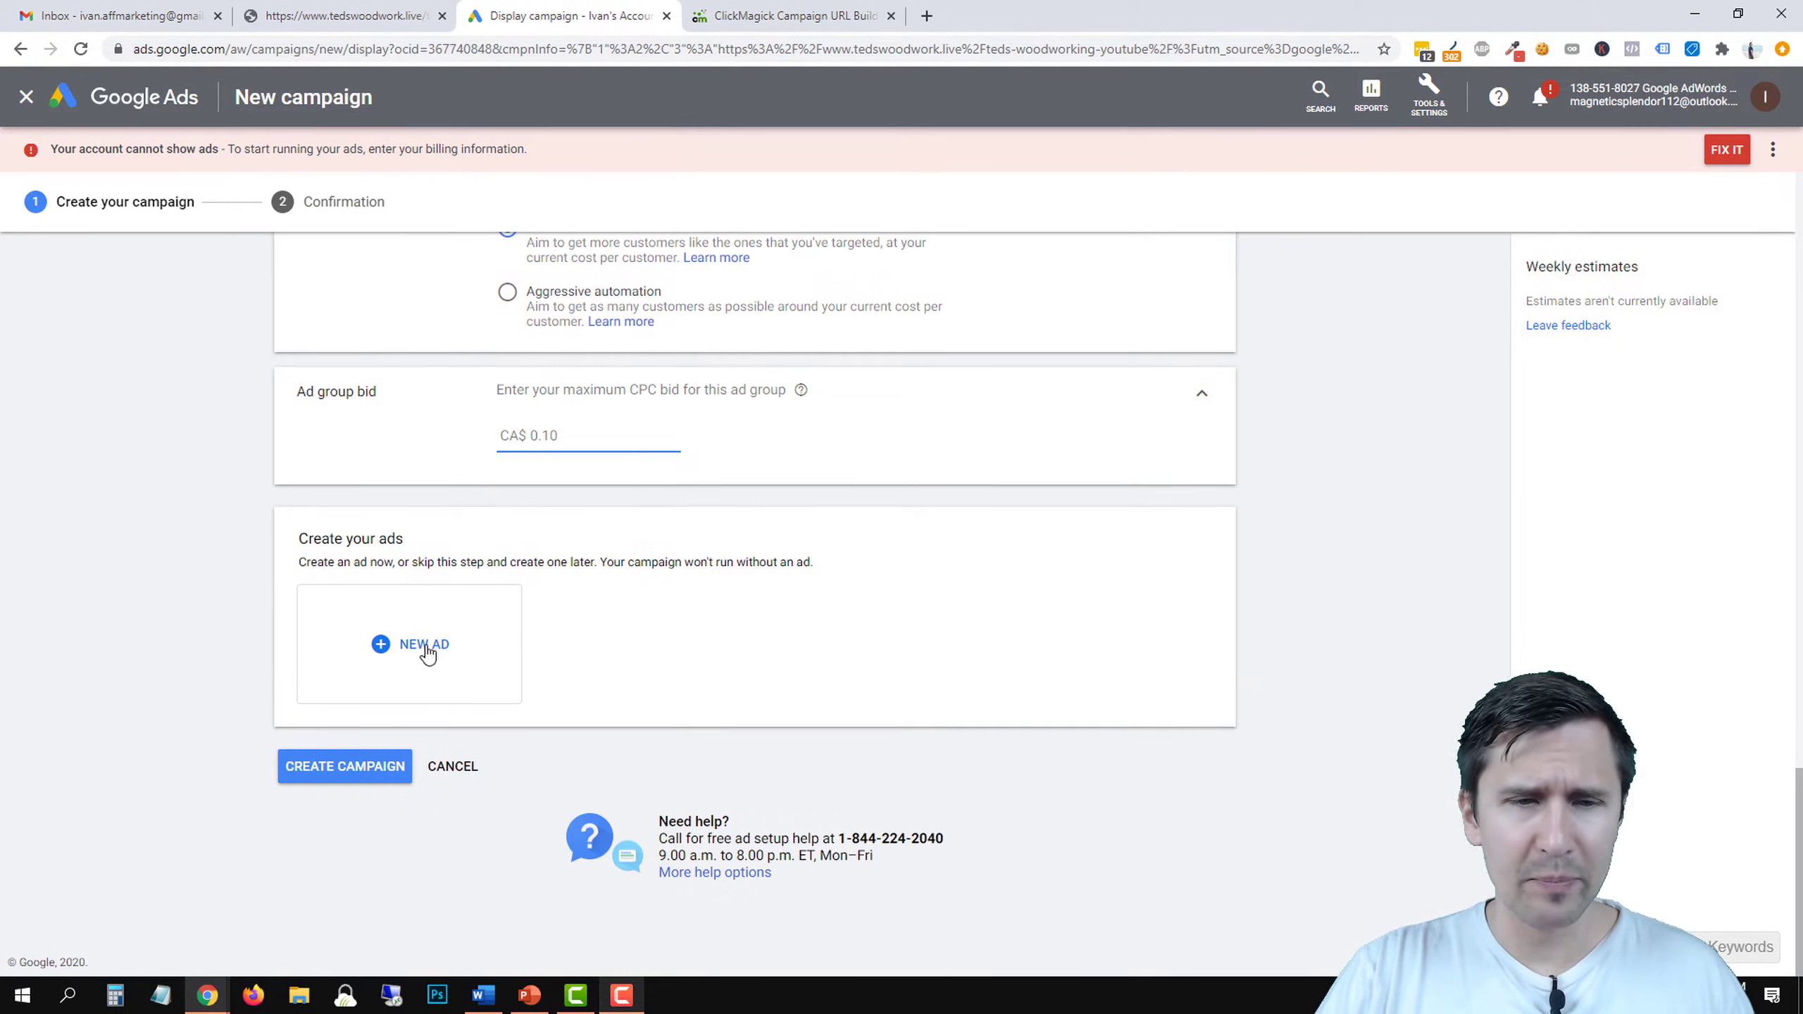
{"action": "left_click", "coordinate": [402, 659]}
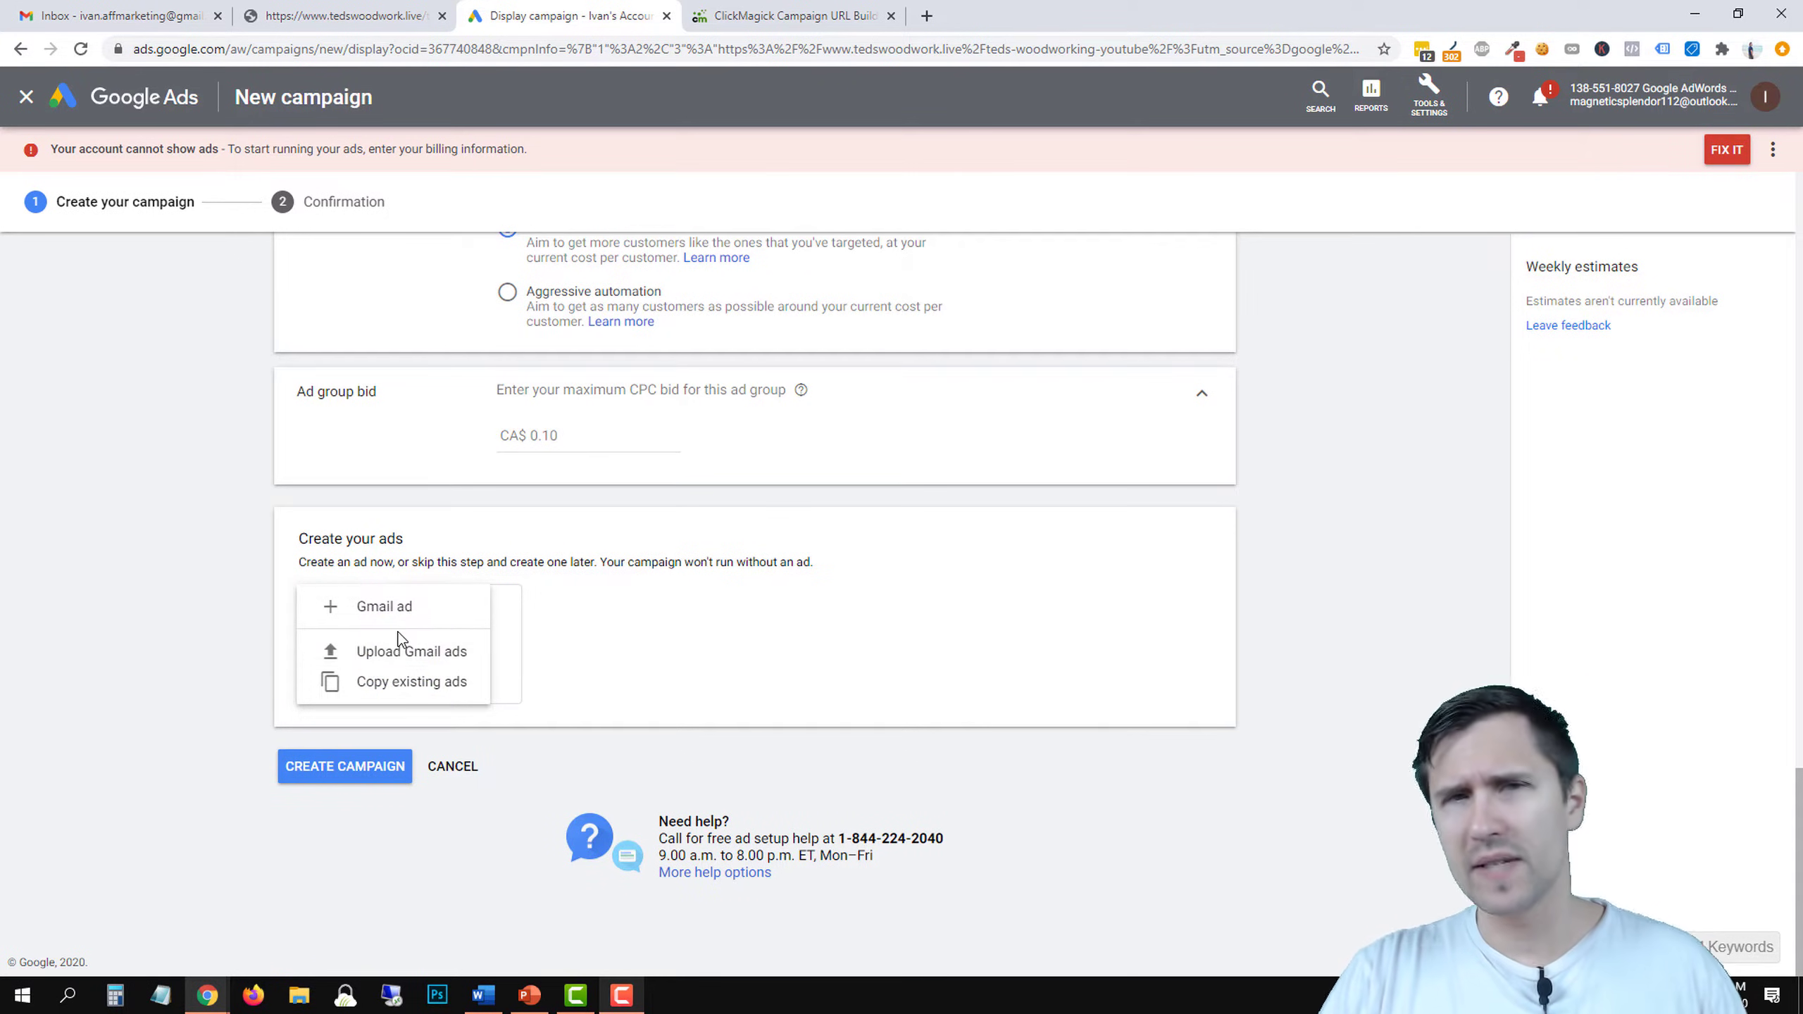
{"action": "left_click", "coordinate": [407, 687]}
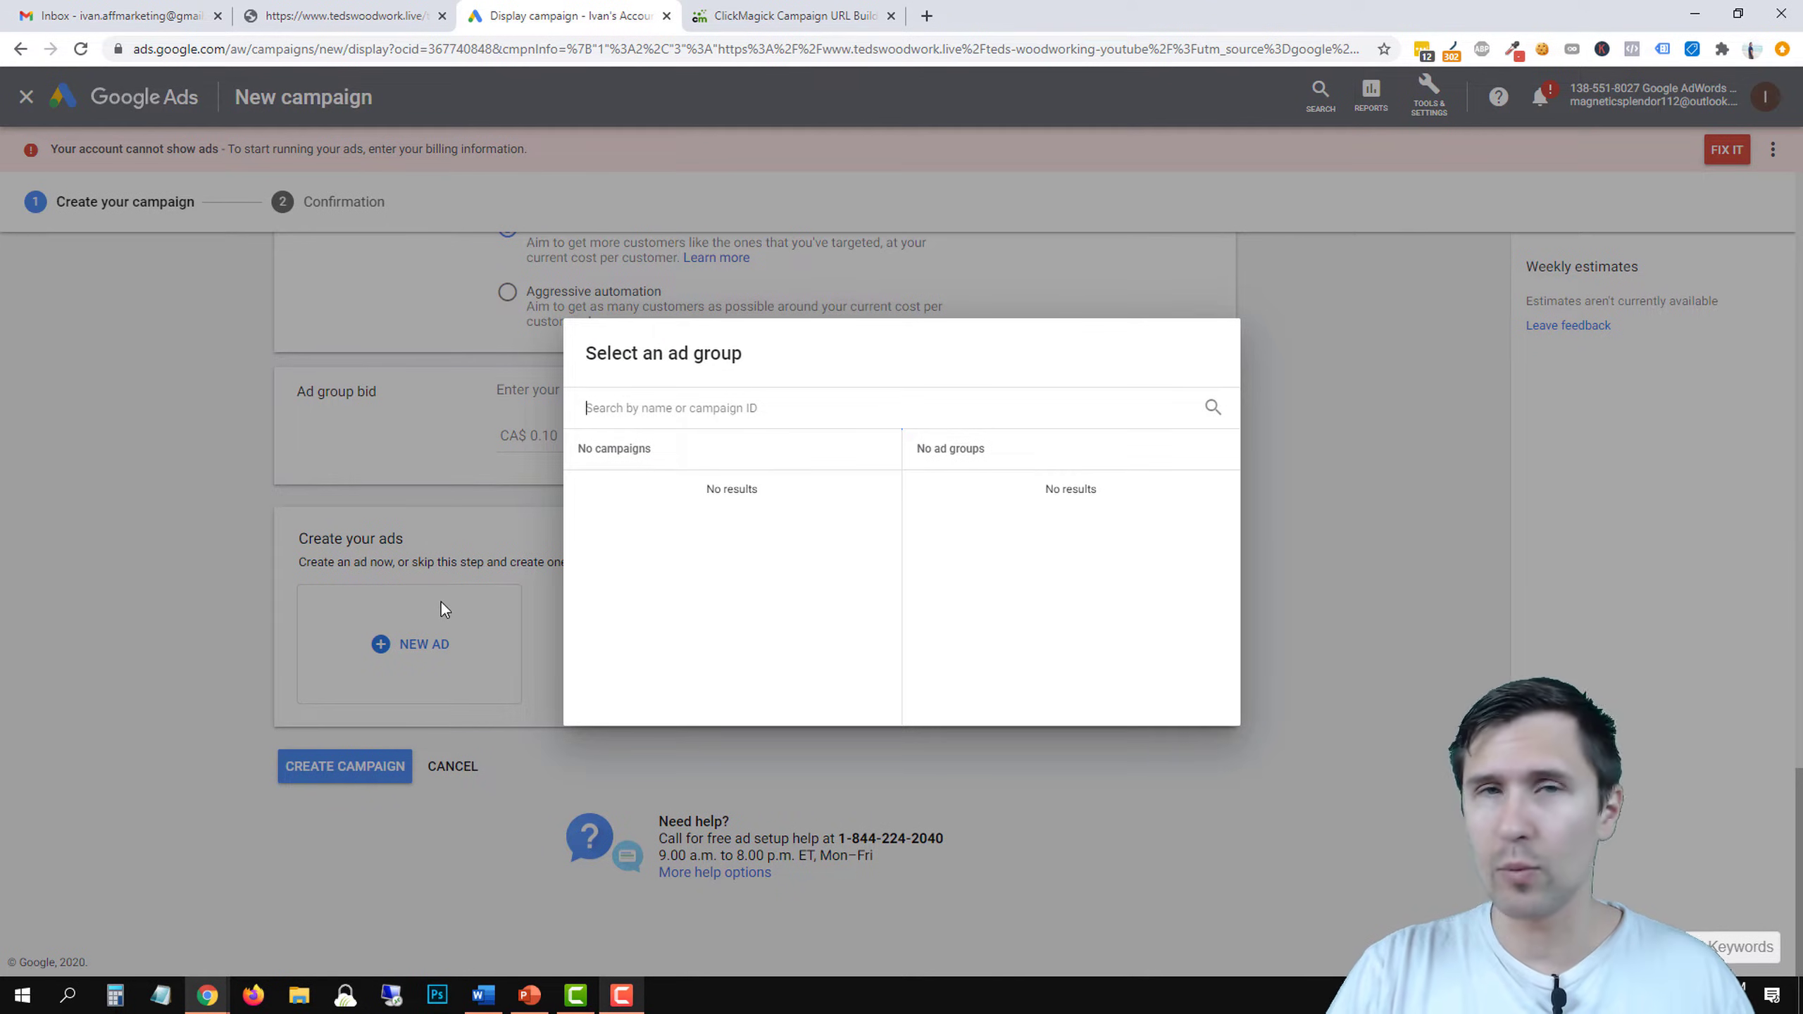
{"action": "left_click", "coordinate": [431, 569]}
Examine the image ad fields for uploading Gmail ads and close the form without adding an ad.
{"action": "left_click", "coordinate": [406, 636]}
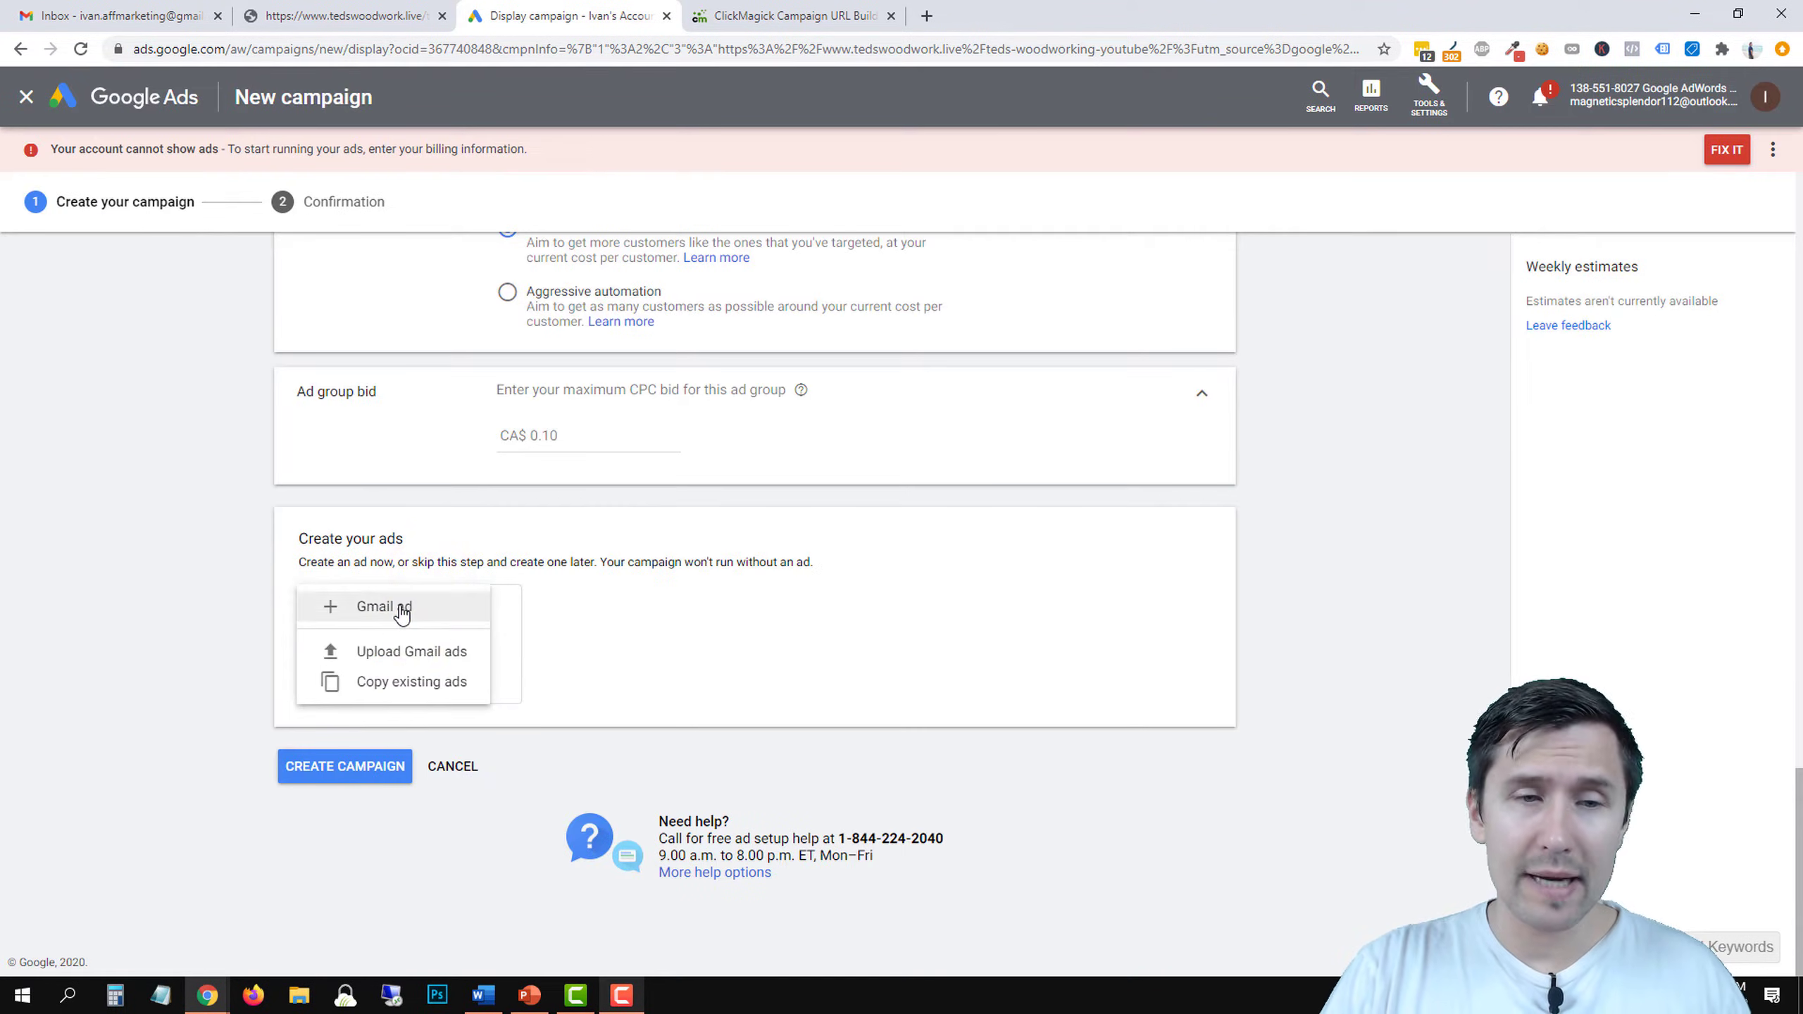
{"action": "left_click", "coordinate": [424, 657]}
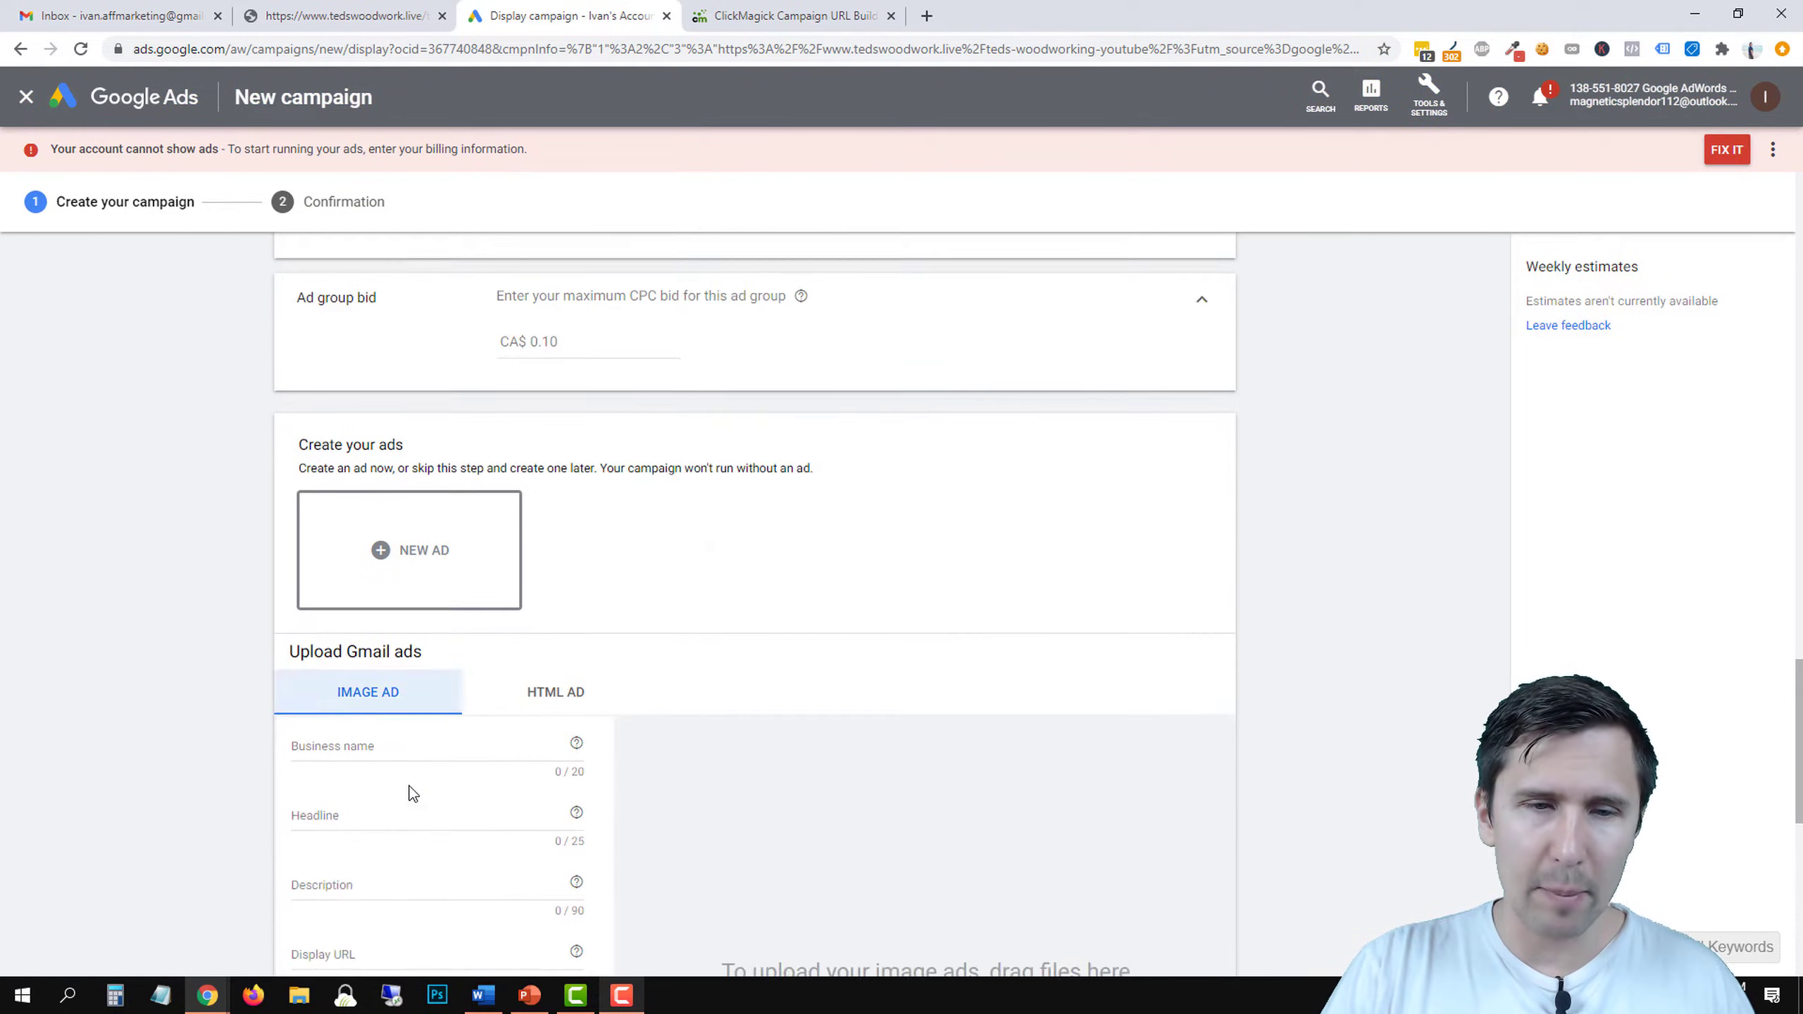
{"action": "scroll", "coordinate": [412, 793], "scroll_direction": "down", "scroll_amount": 3}
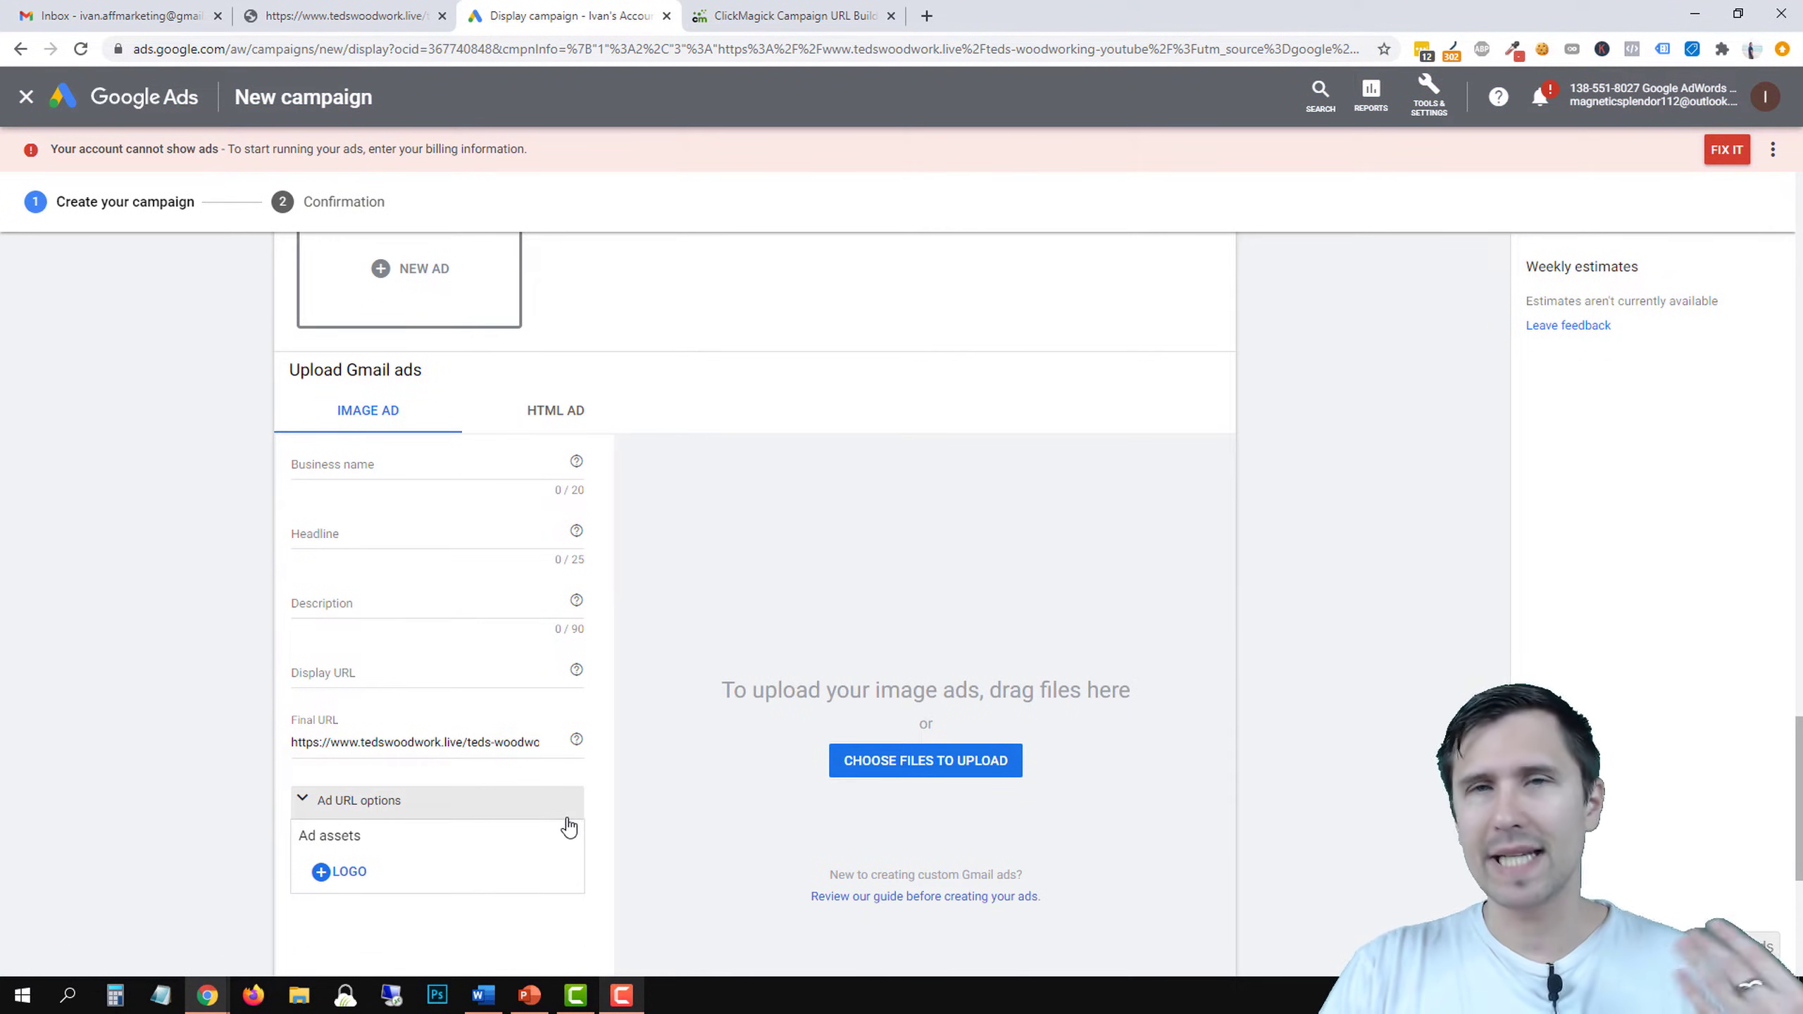
{"action": "scroll", "coordinate": [567, 825], "scroll_direction": "up", "scroll_amount": 2}
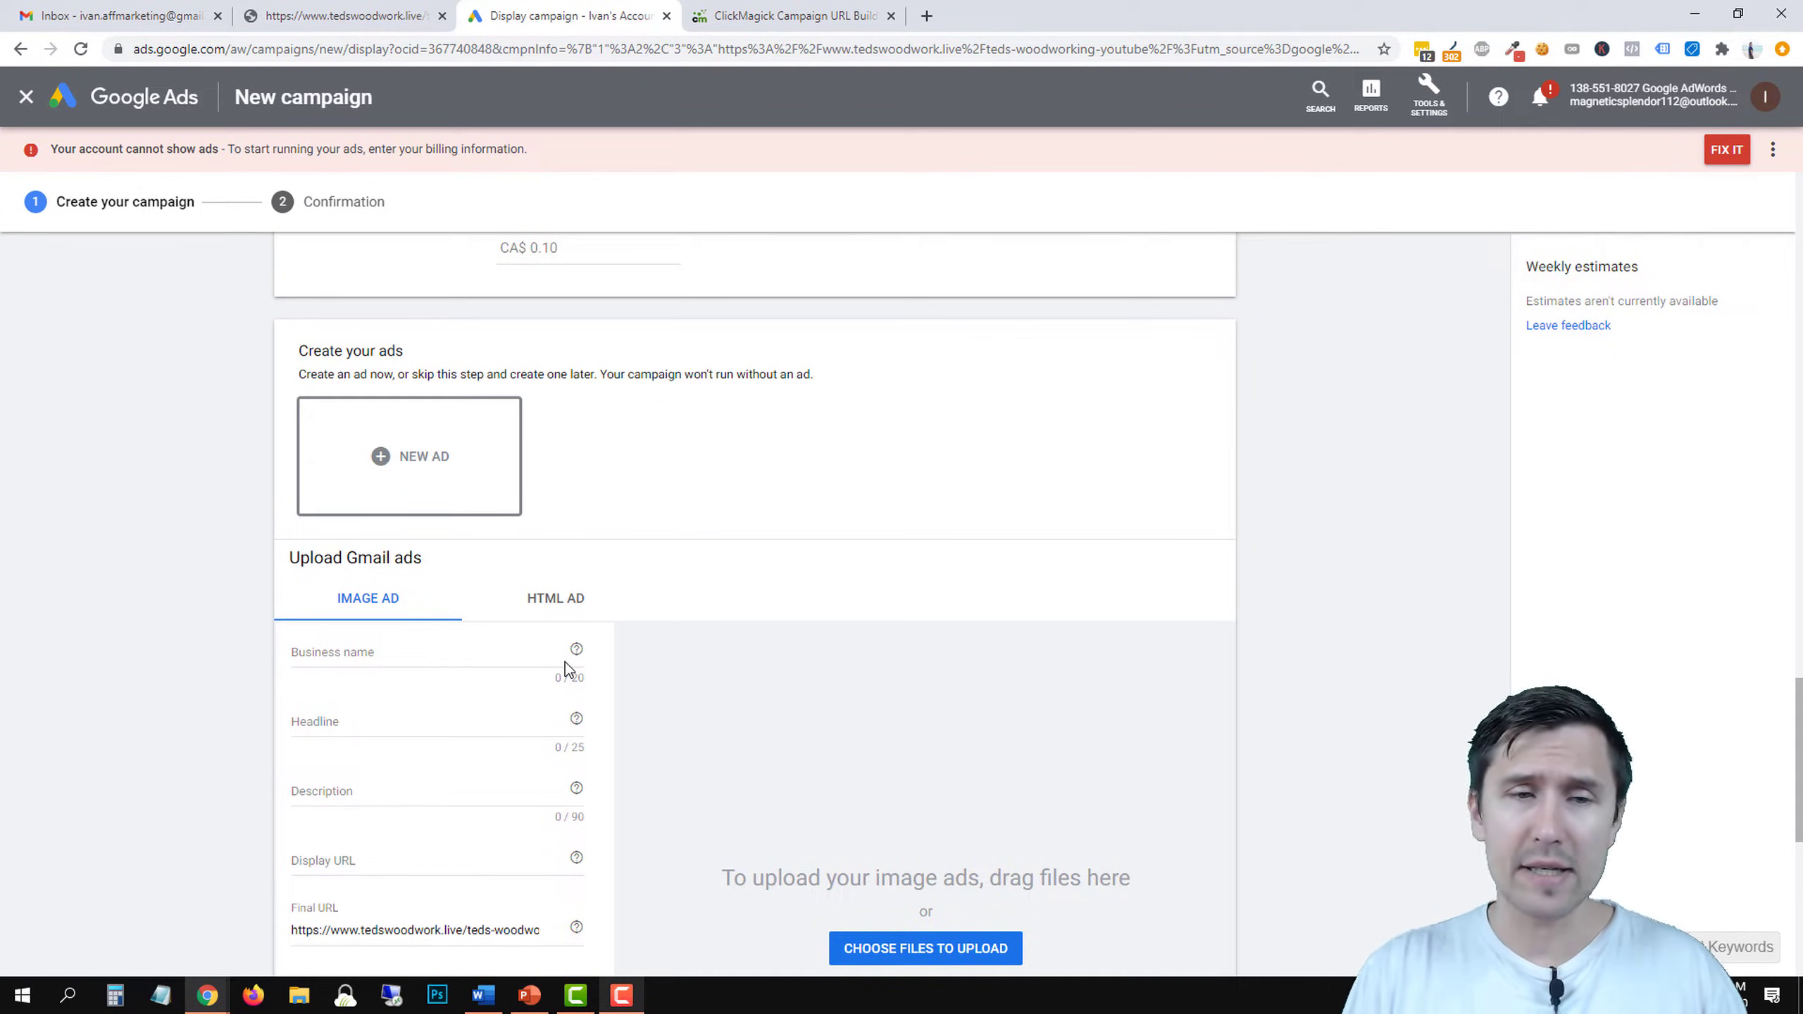
{"action": "scroll", "coordinate": [362, 620], "scroll_direction": "down", "scroll_amount": 5}
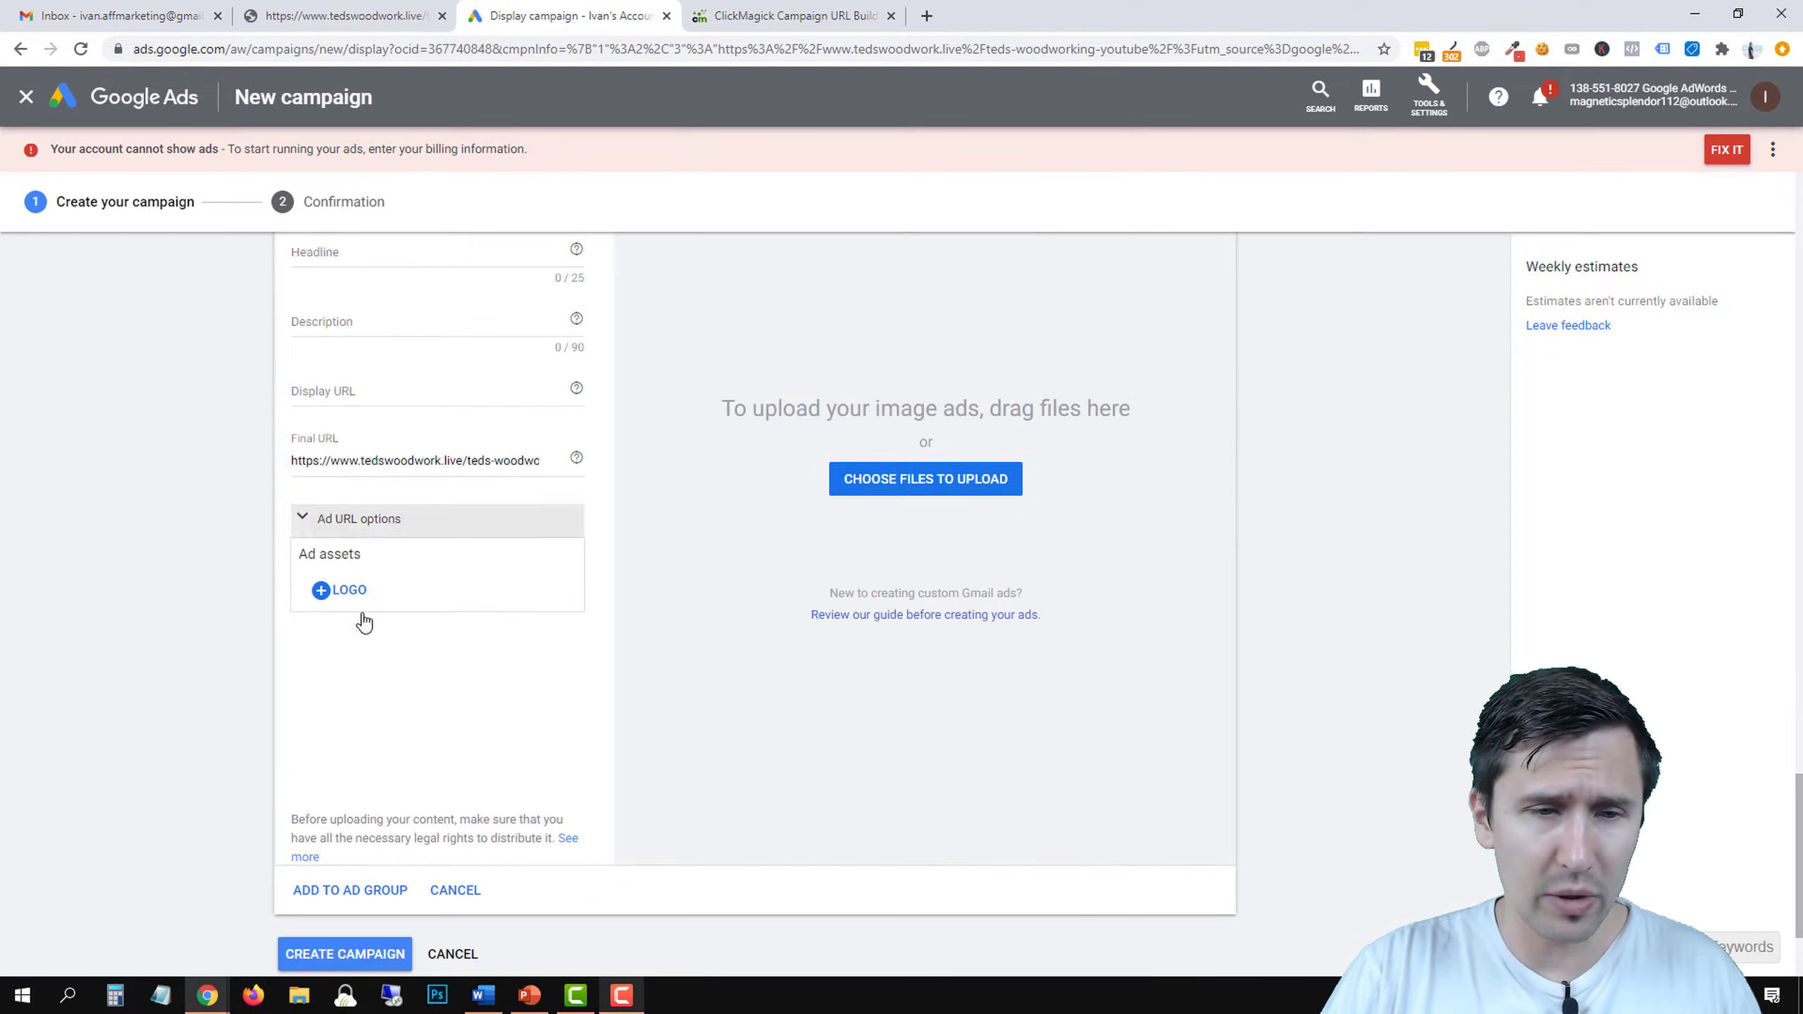
{"action": "left_click", "coordinate": [455, 890]}
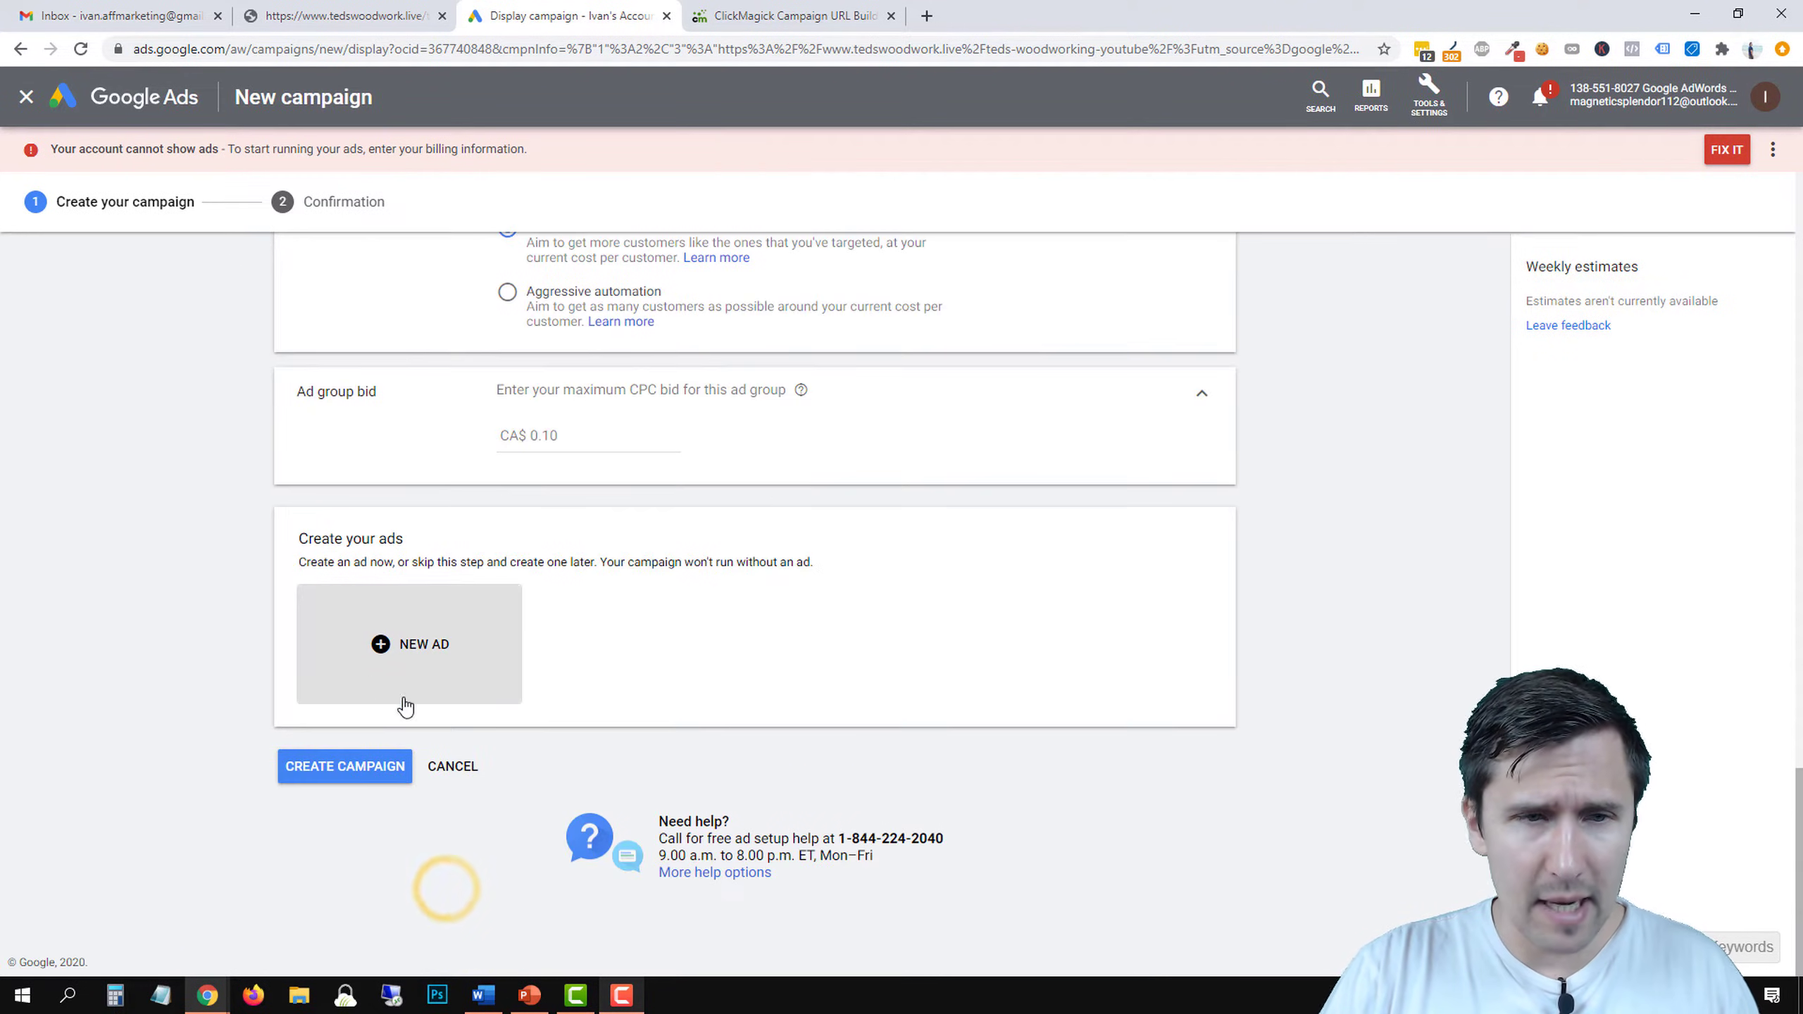
Start a new Gmail ad for the ad group.
{"action": "left_click", "coordinate": [414, 632]}
{"action": "left_click", "coordinate": [369, 603]}
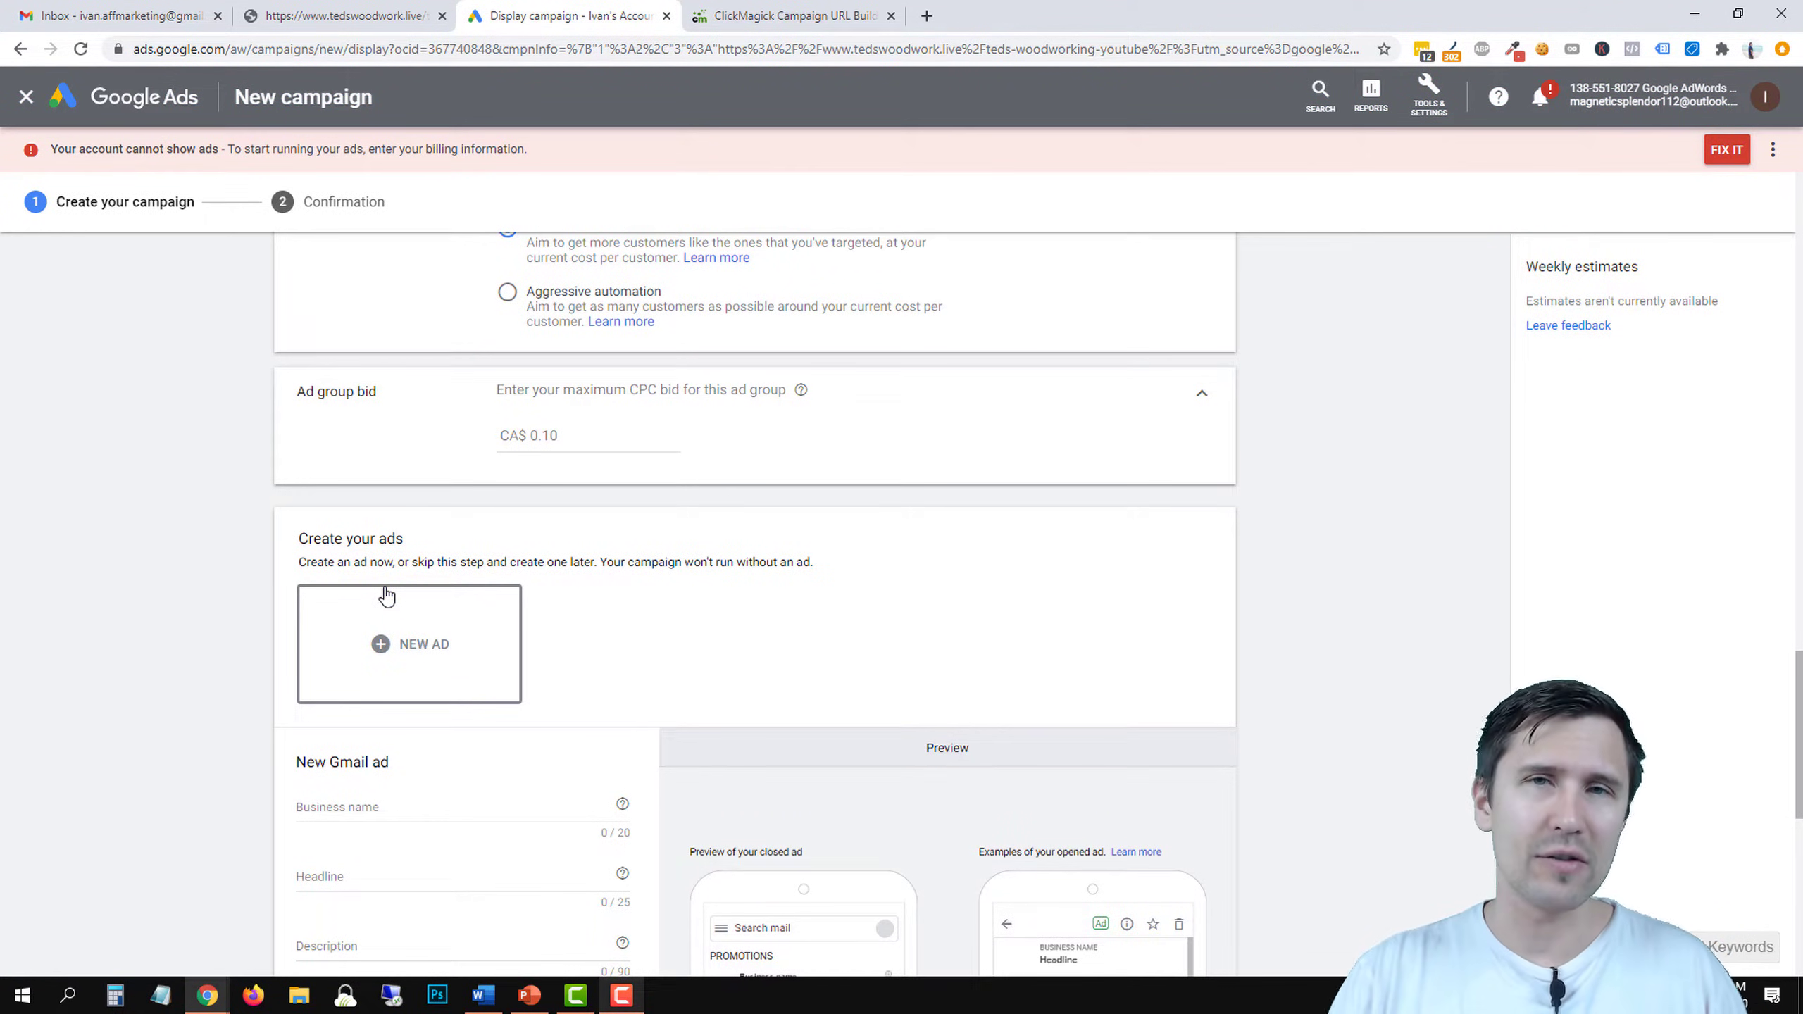
Switch the new Gmail ad's preview to the computer version.
{"action": "scroll", "coordinate": [332, 720], "scroll_direction": "down", "scroll_amount": 3}
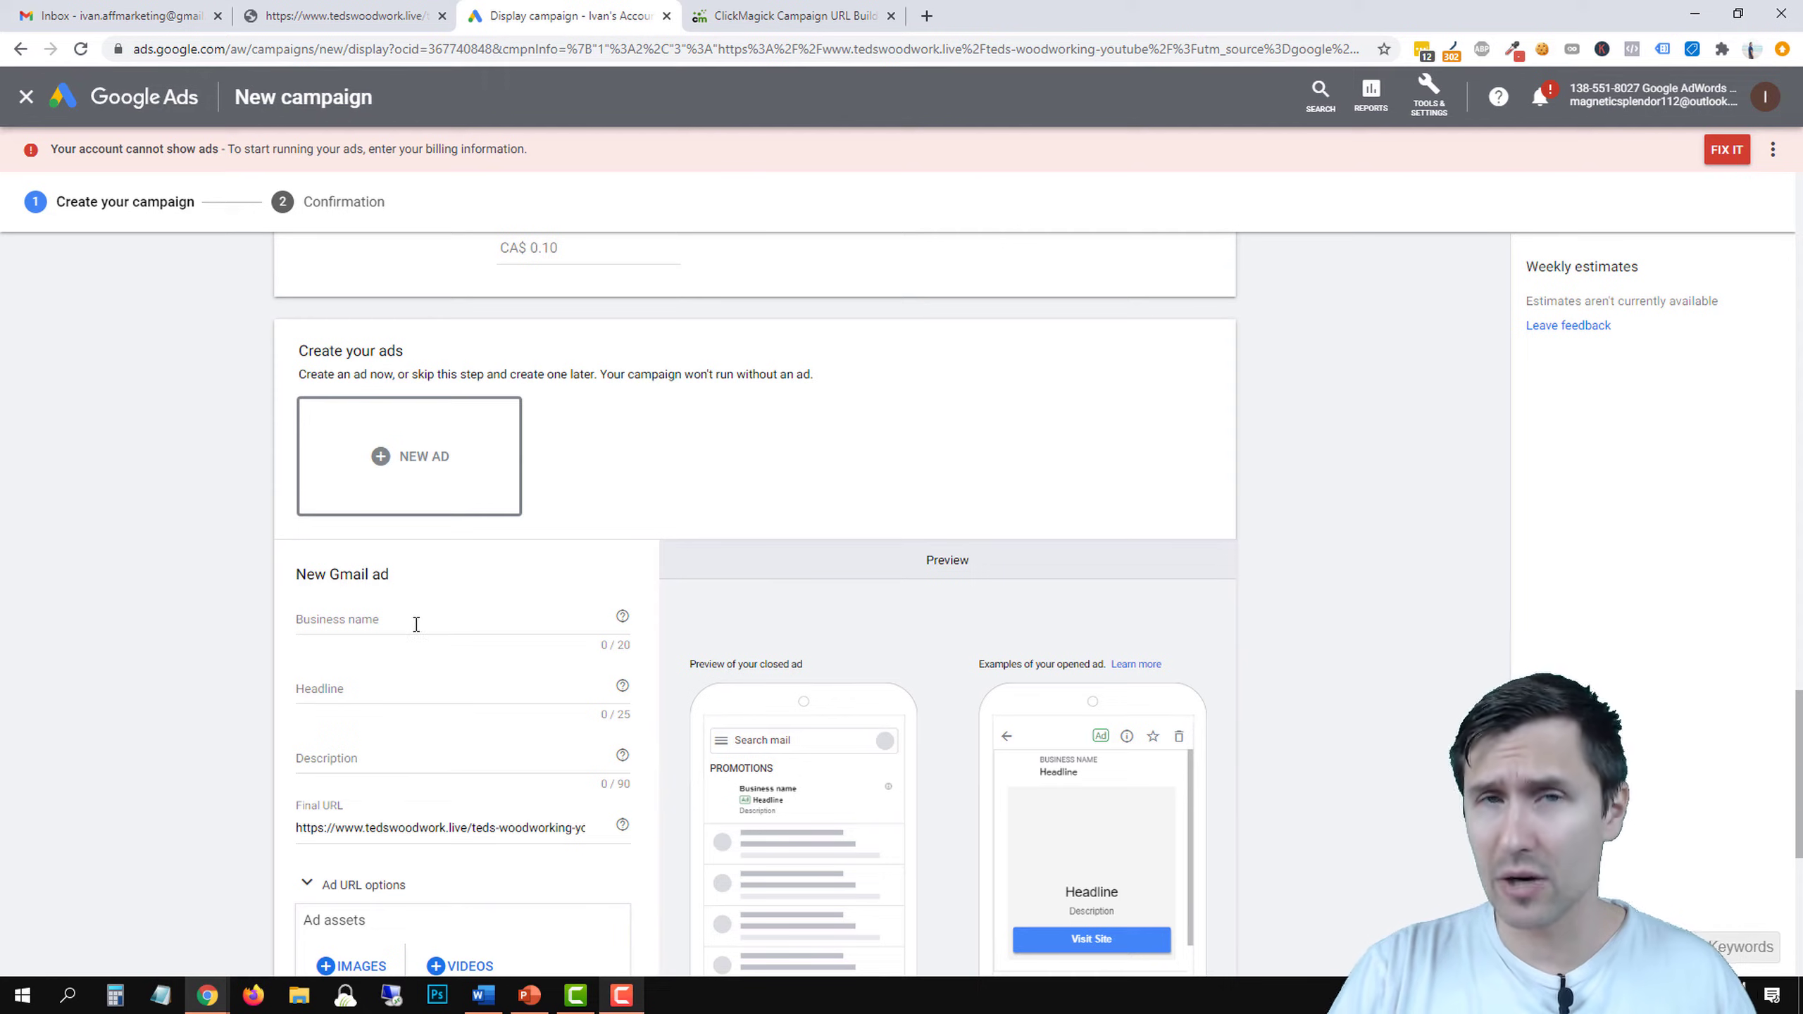
{"action": "scroll", "coordinate": [416, 624], "scroll_direction": "down", "scroll_amount": 1}
{"action": "scroll", "coordinate": [242, 643], "scroll_direction": "down", "scroll_amount": 1}
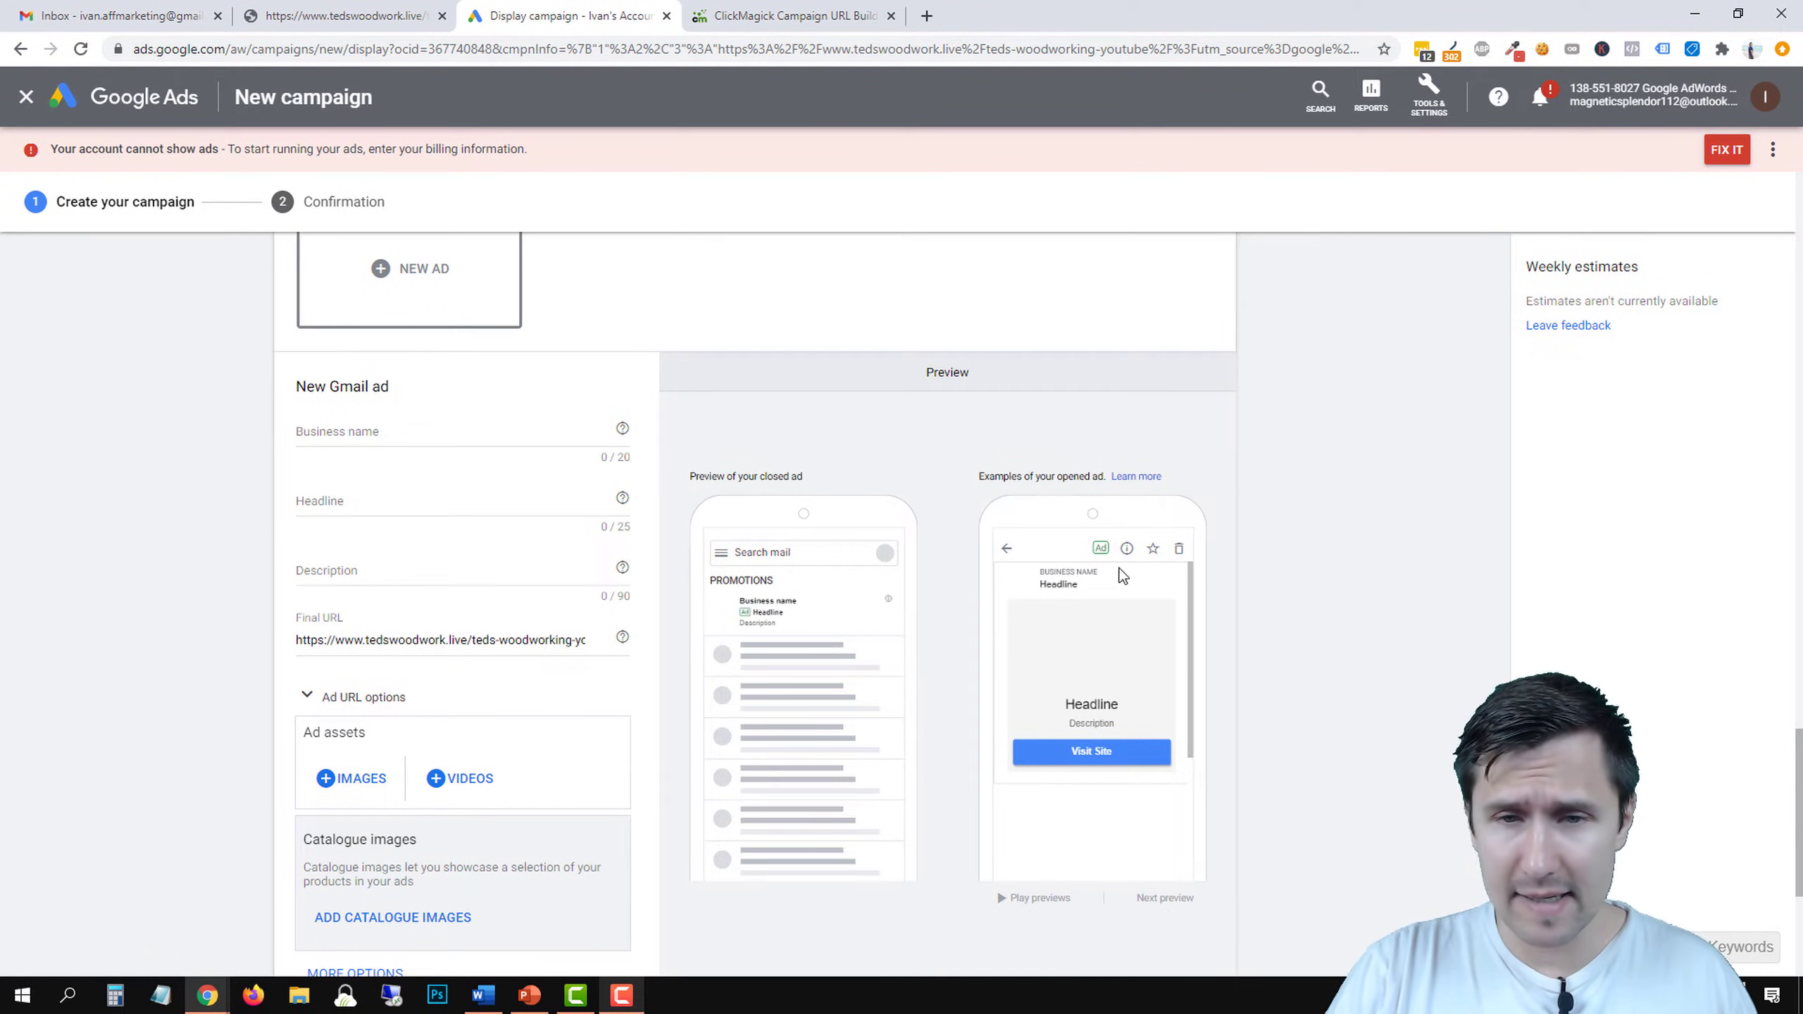
{"action": "left_click", "coordinate": [137, 15]}
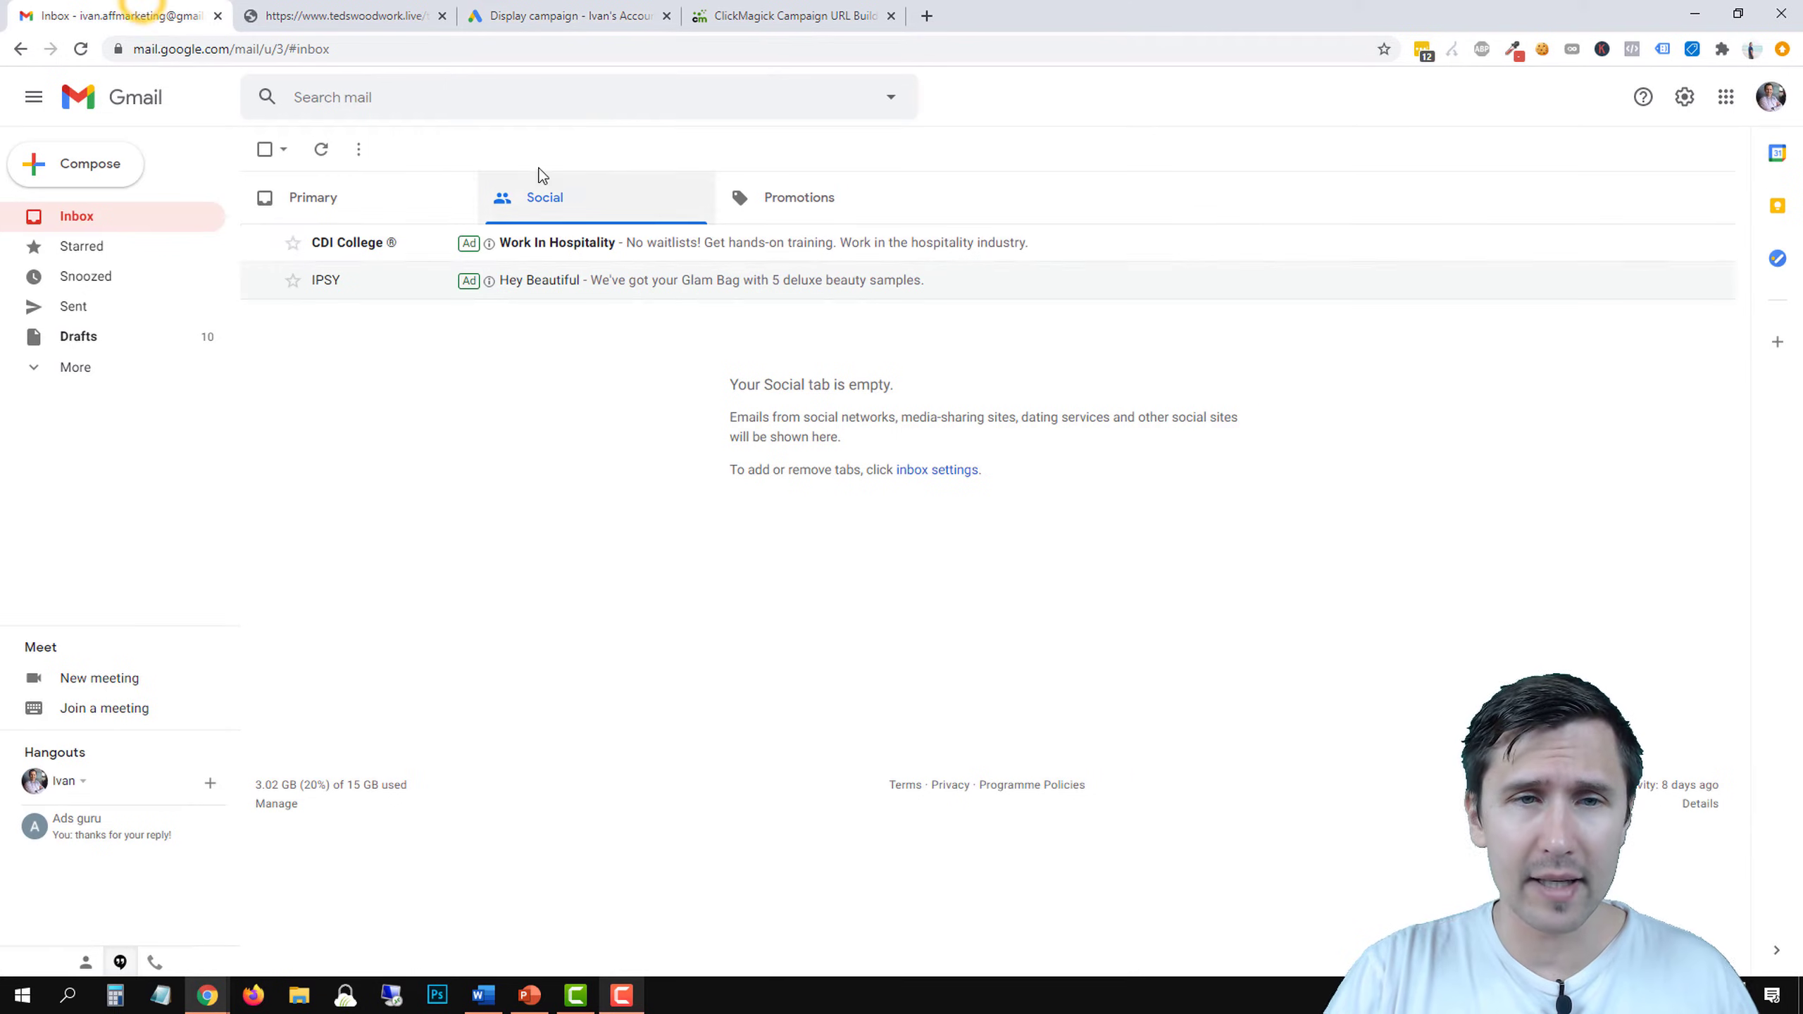
{"action": "left_click", "coordinate": [561, 15]}
{"action": "scroll", "coordinate": [781, 640], "scroll_direction": "down", "scroll_amount": 2}
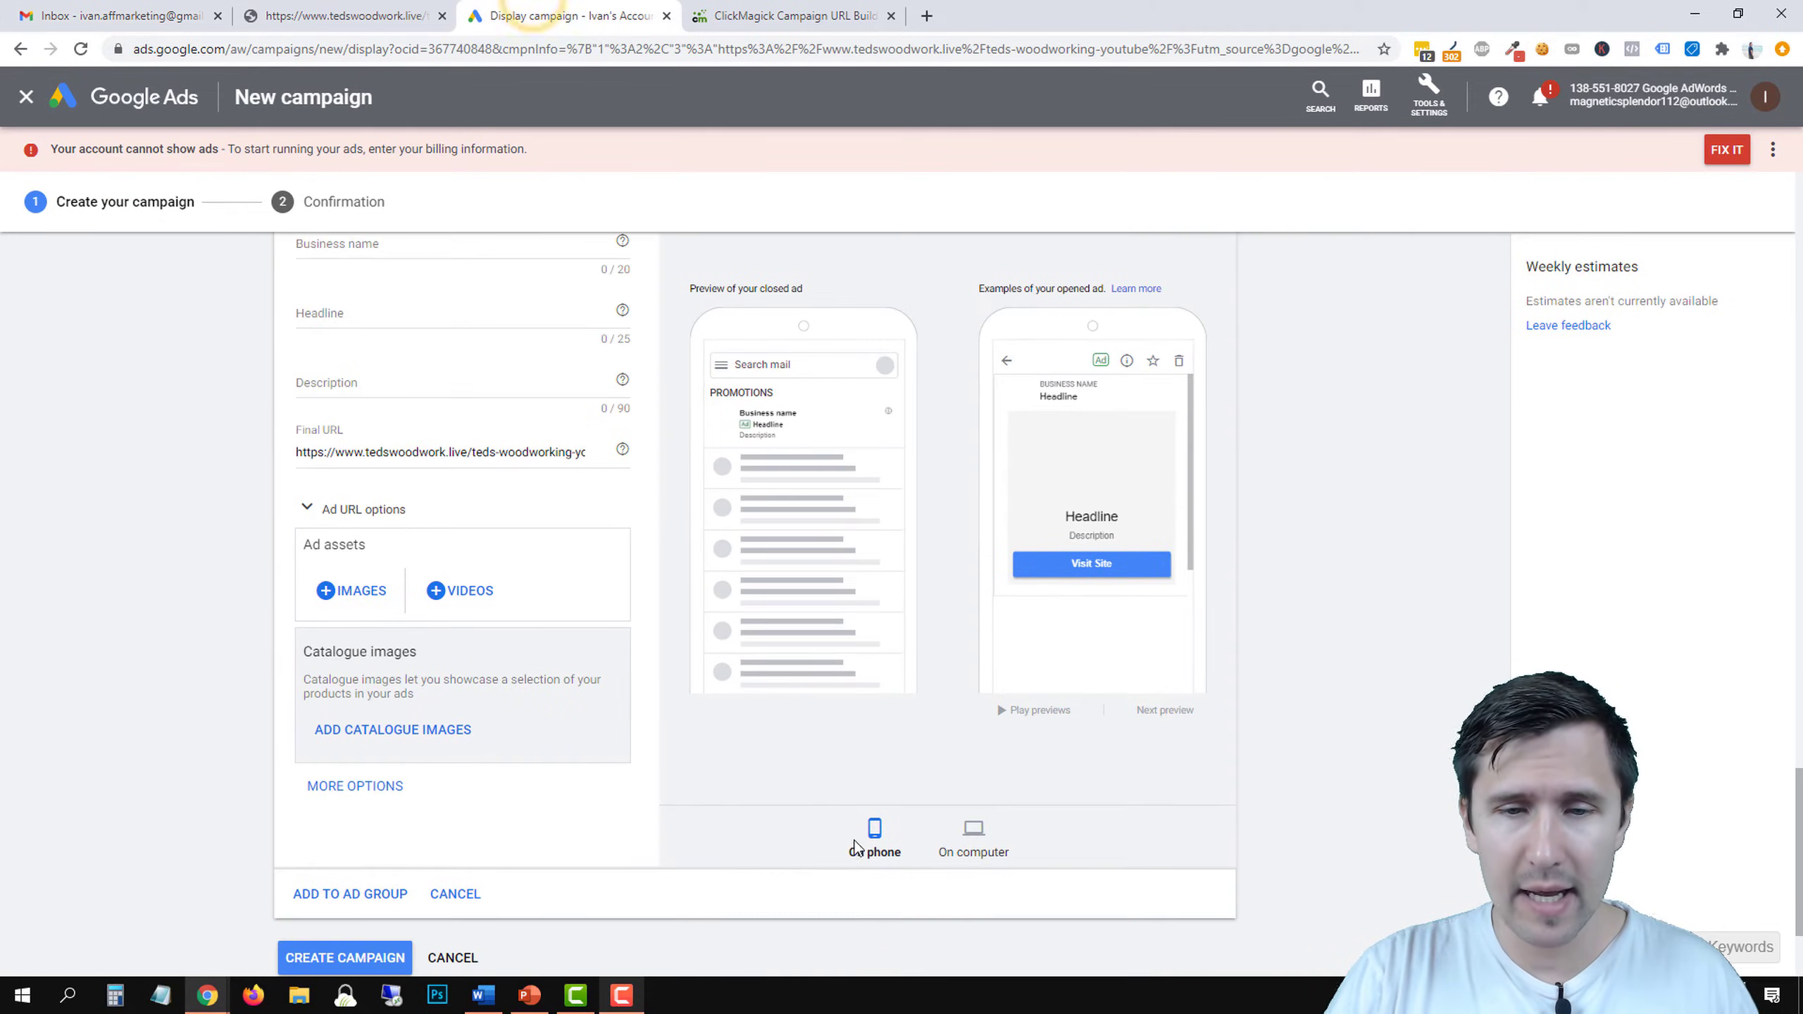
{"action": "left_click", "coordinate": [951, 836]}
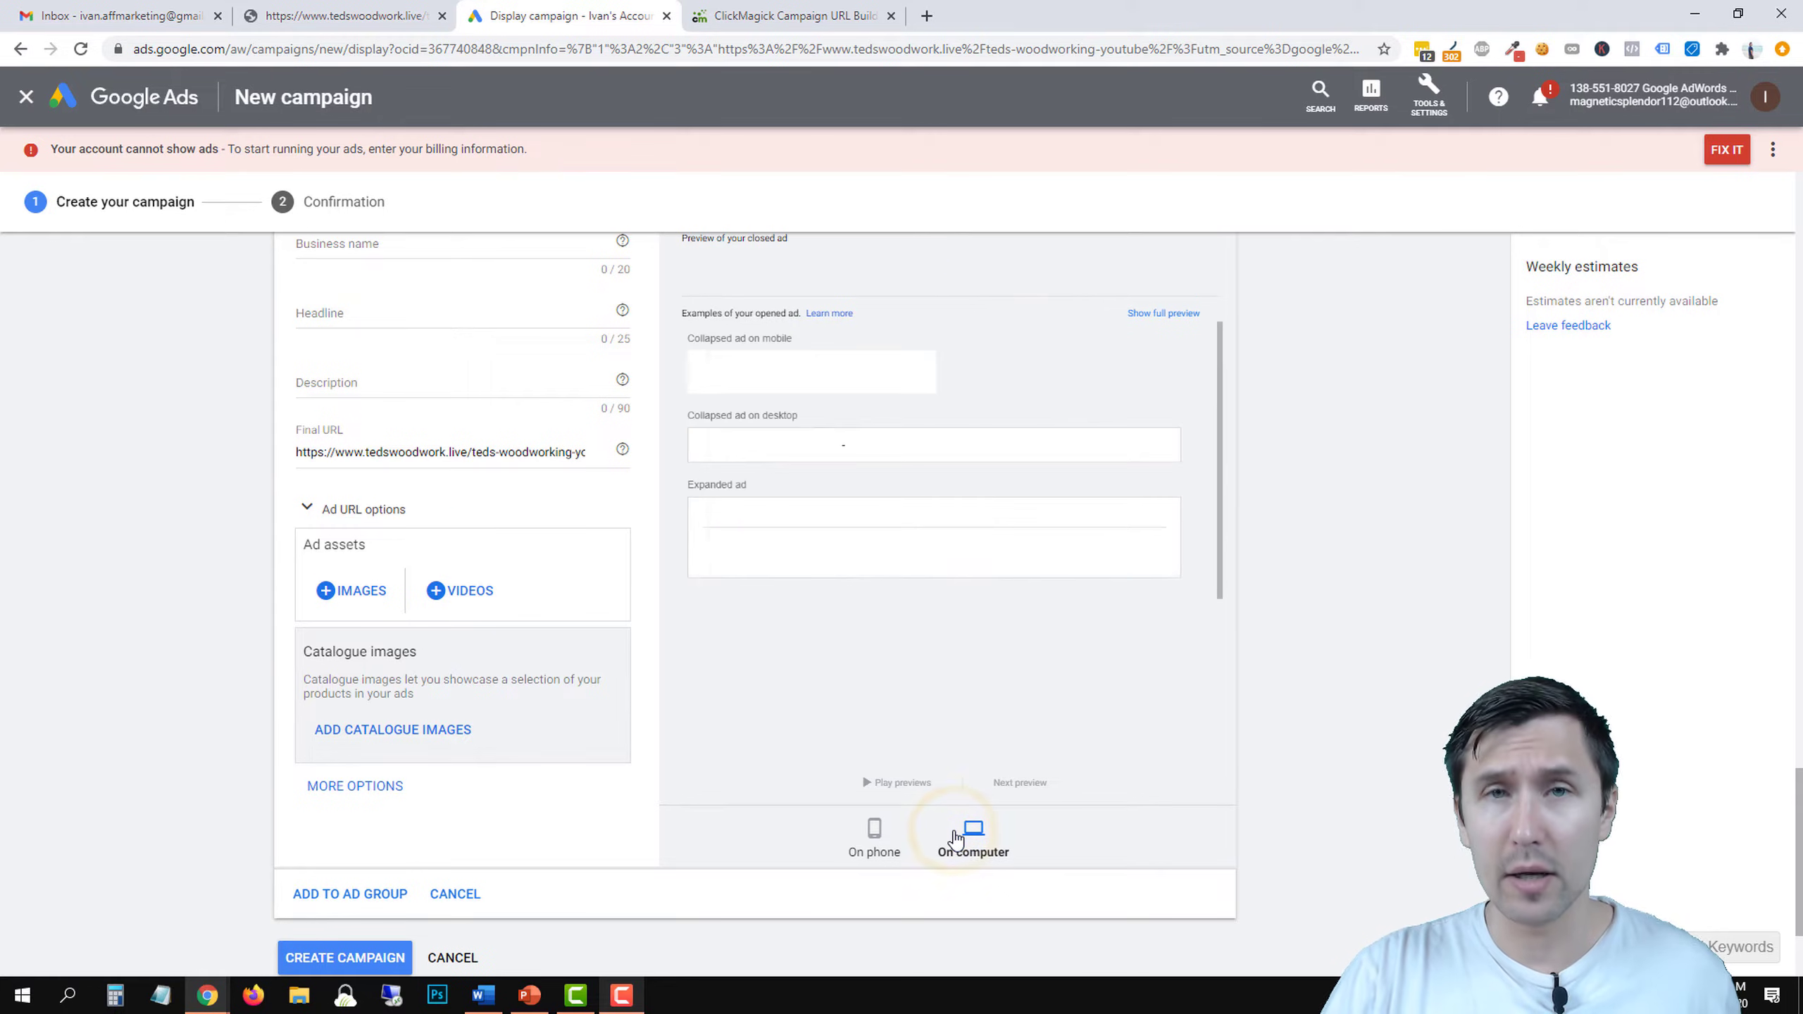
{"action": "scroll", "coordinate": [860, 568], "scroll_direction": "up", "scroll_amount": 4}
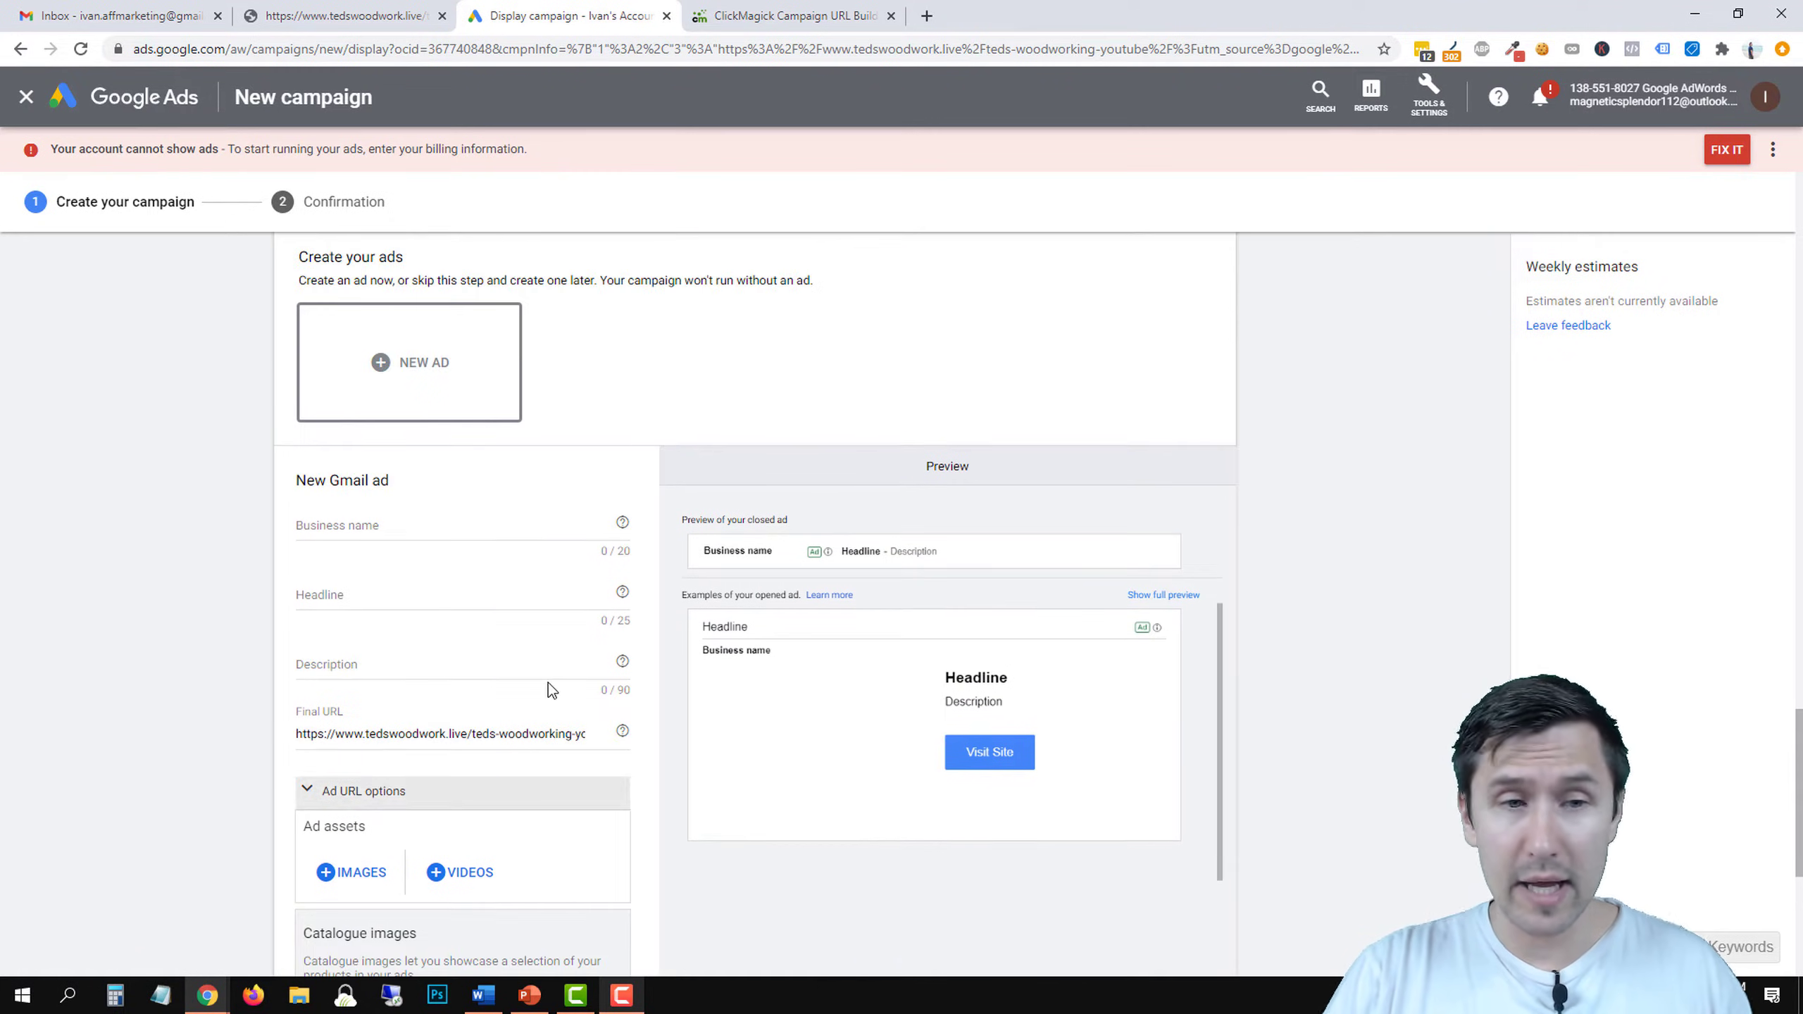
Enter the landing page's brand, "Woodworking Extreme", as the Gmail ad's business name.
{"action": "left_click", "coordinate": [325, 524]}
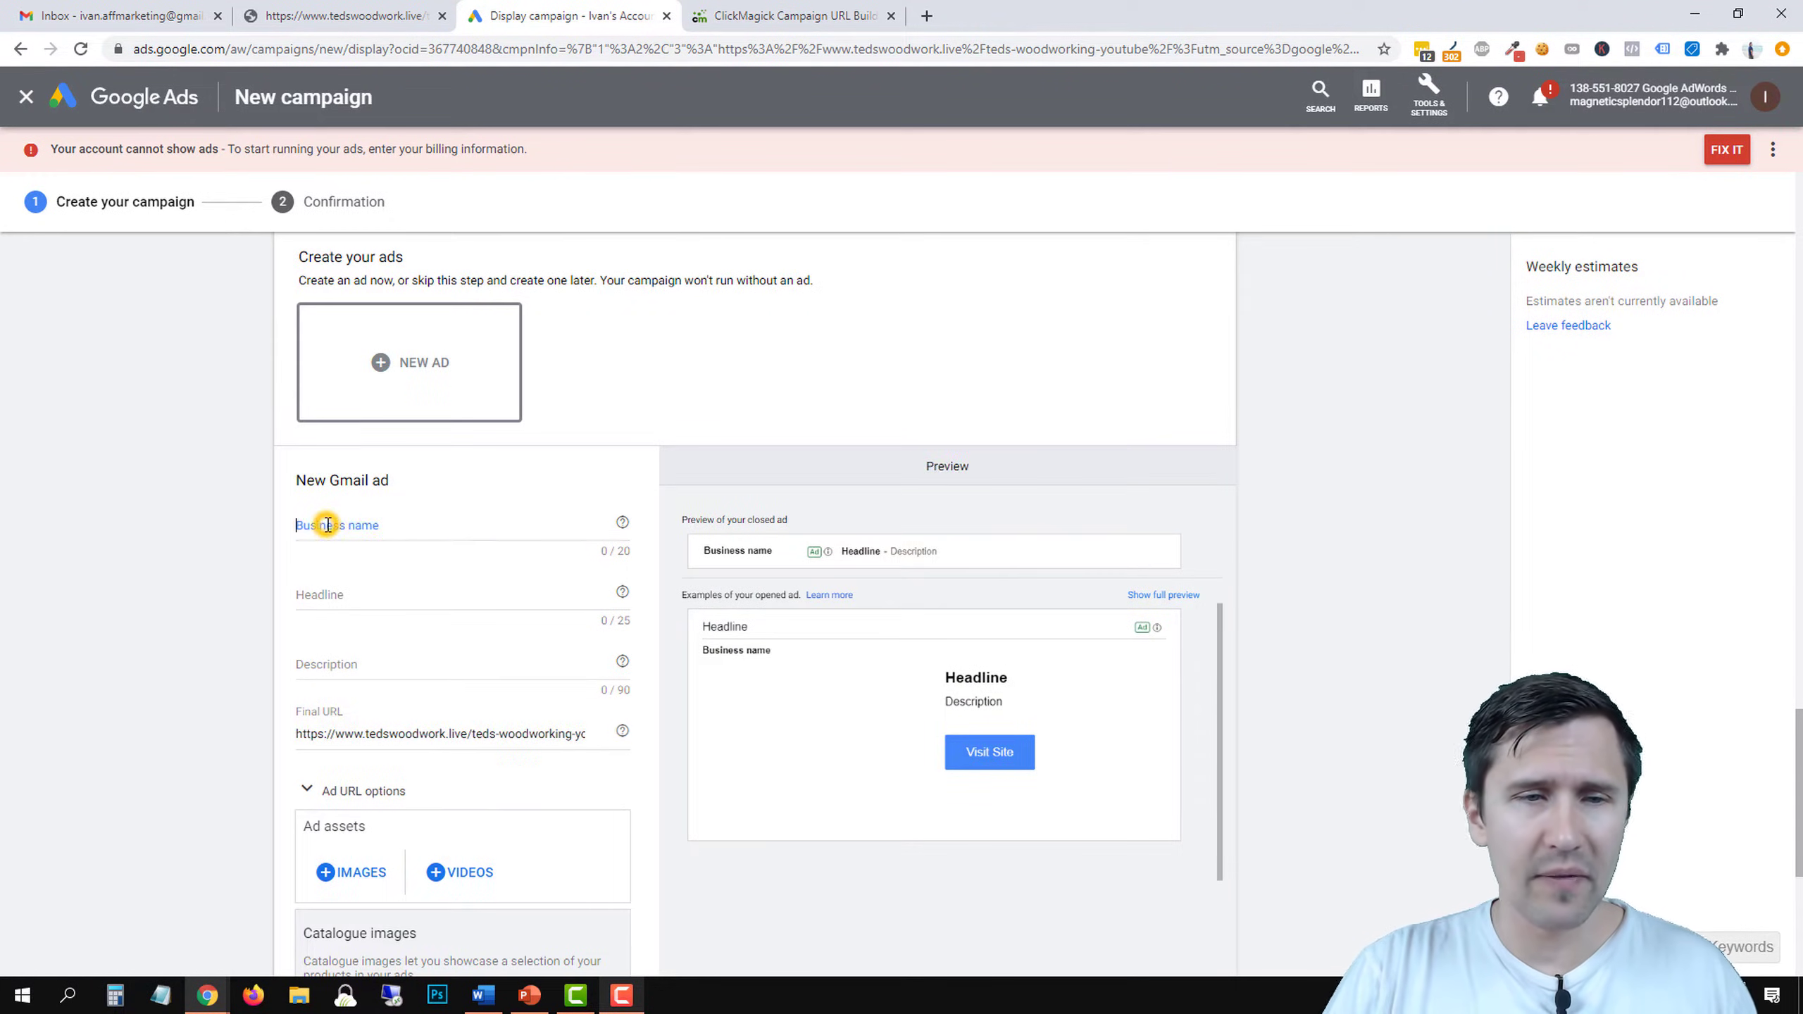
{"action": "left_click", "coordinate": [290, 8]}
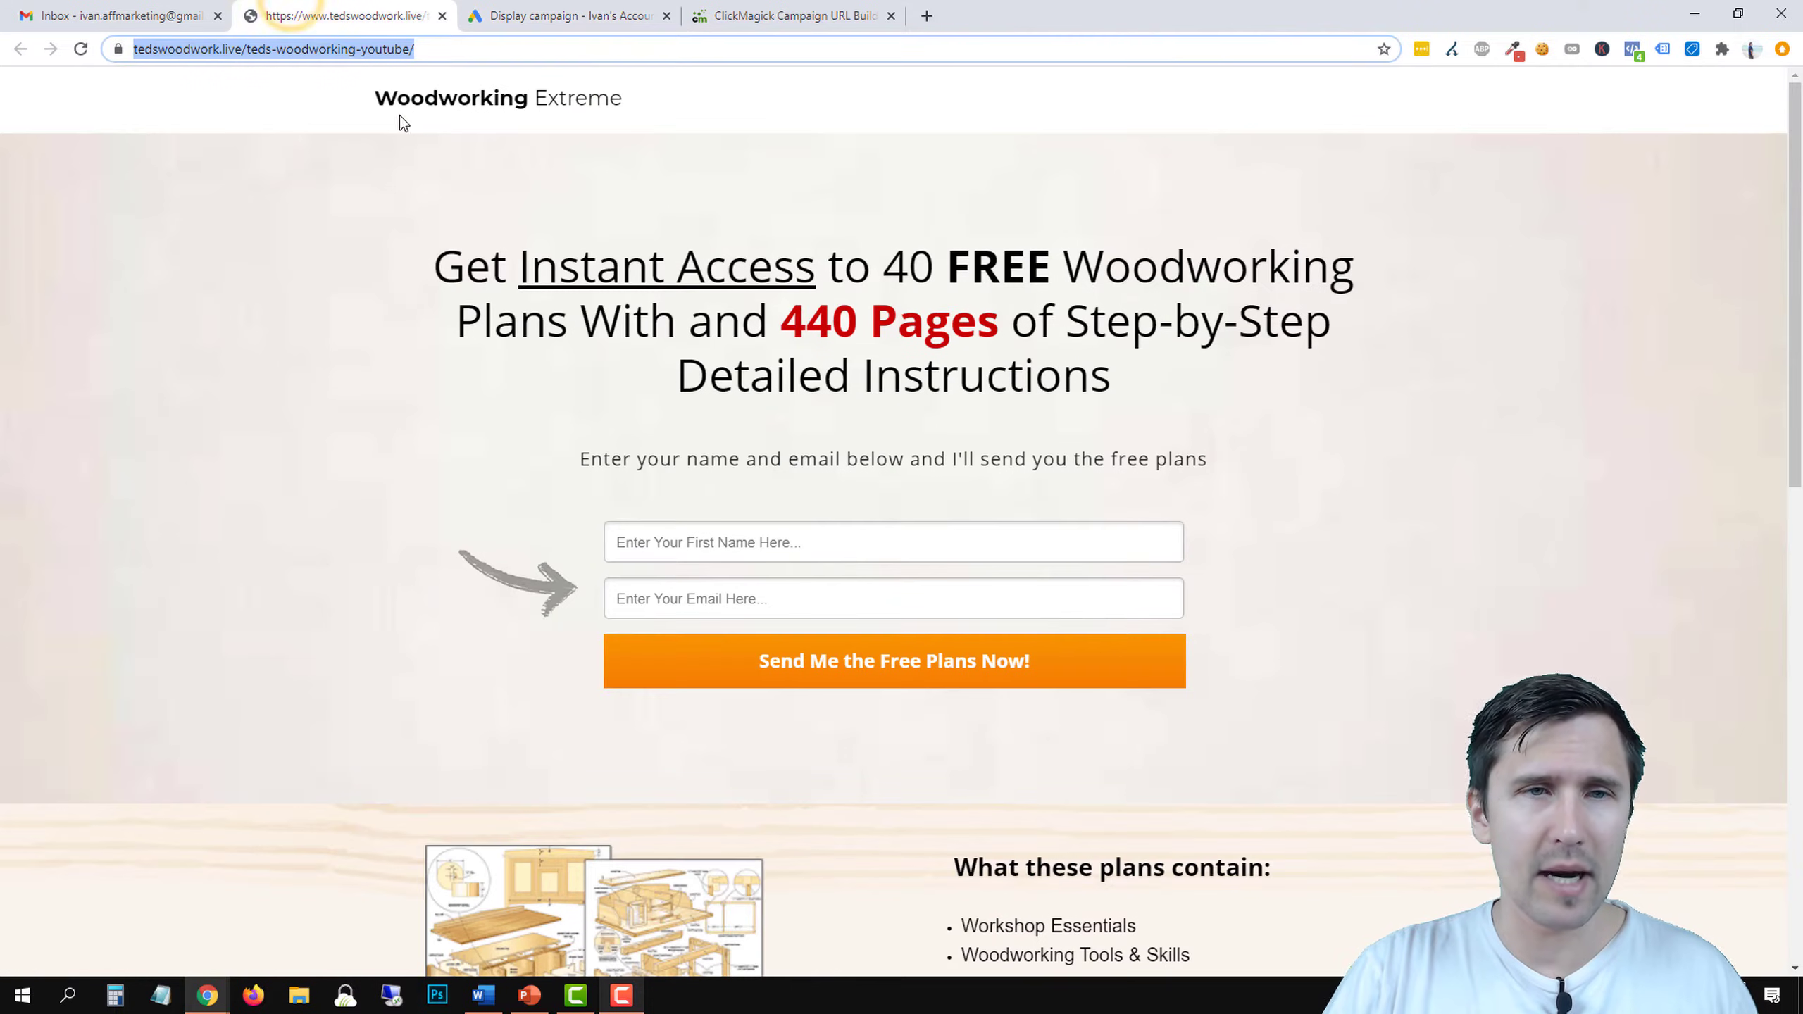
{"action": "triple_click", "coordinate": [379, 97]}
{"action": "left_click", "coordinate": [559, 227]}
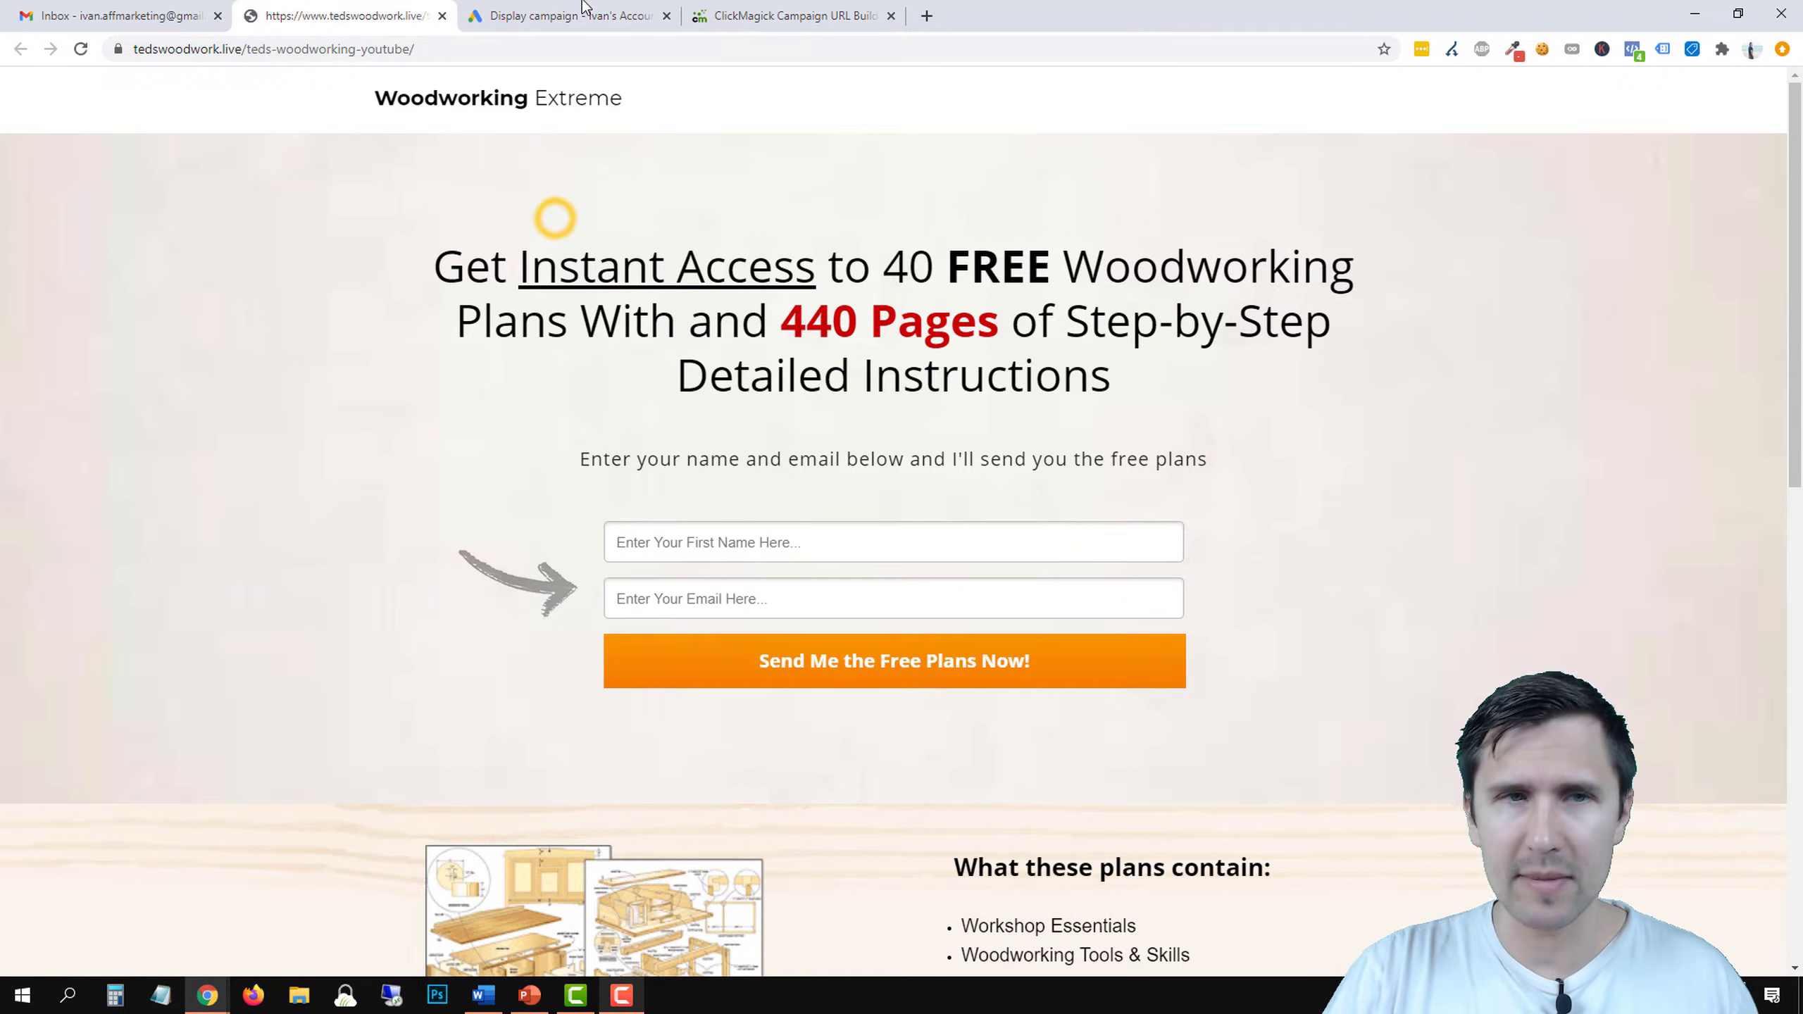
{"action": "key", "text": "ctrl+Tab"}
{"action": "left_click", "coordinate": [328, 525]}
{"action": "type", "text": "Woodworking Extreme"}
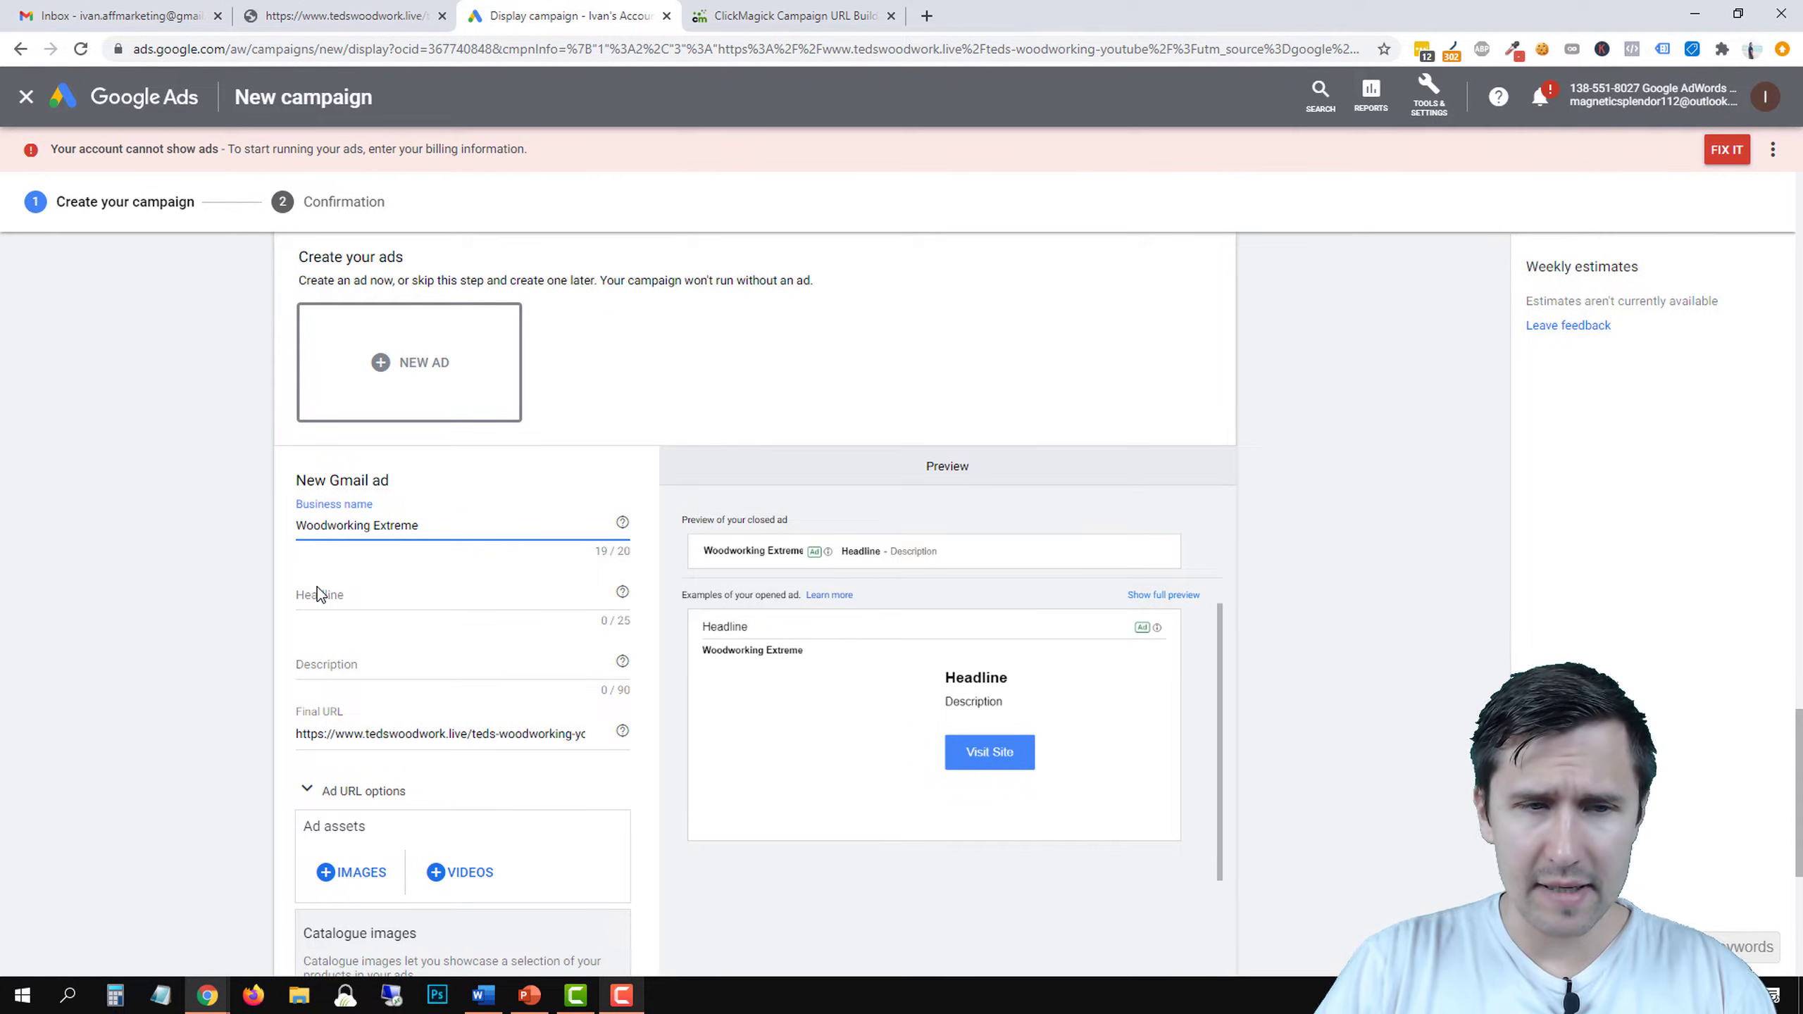
Enter "Free 40 Woodworking Plans" as the Gmail ad's headline.
{"action": "left_click", "coordinate": [319, 594]}
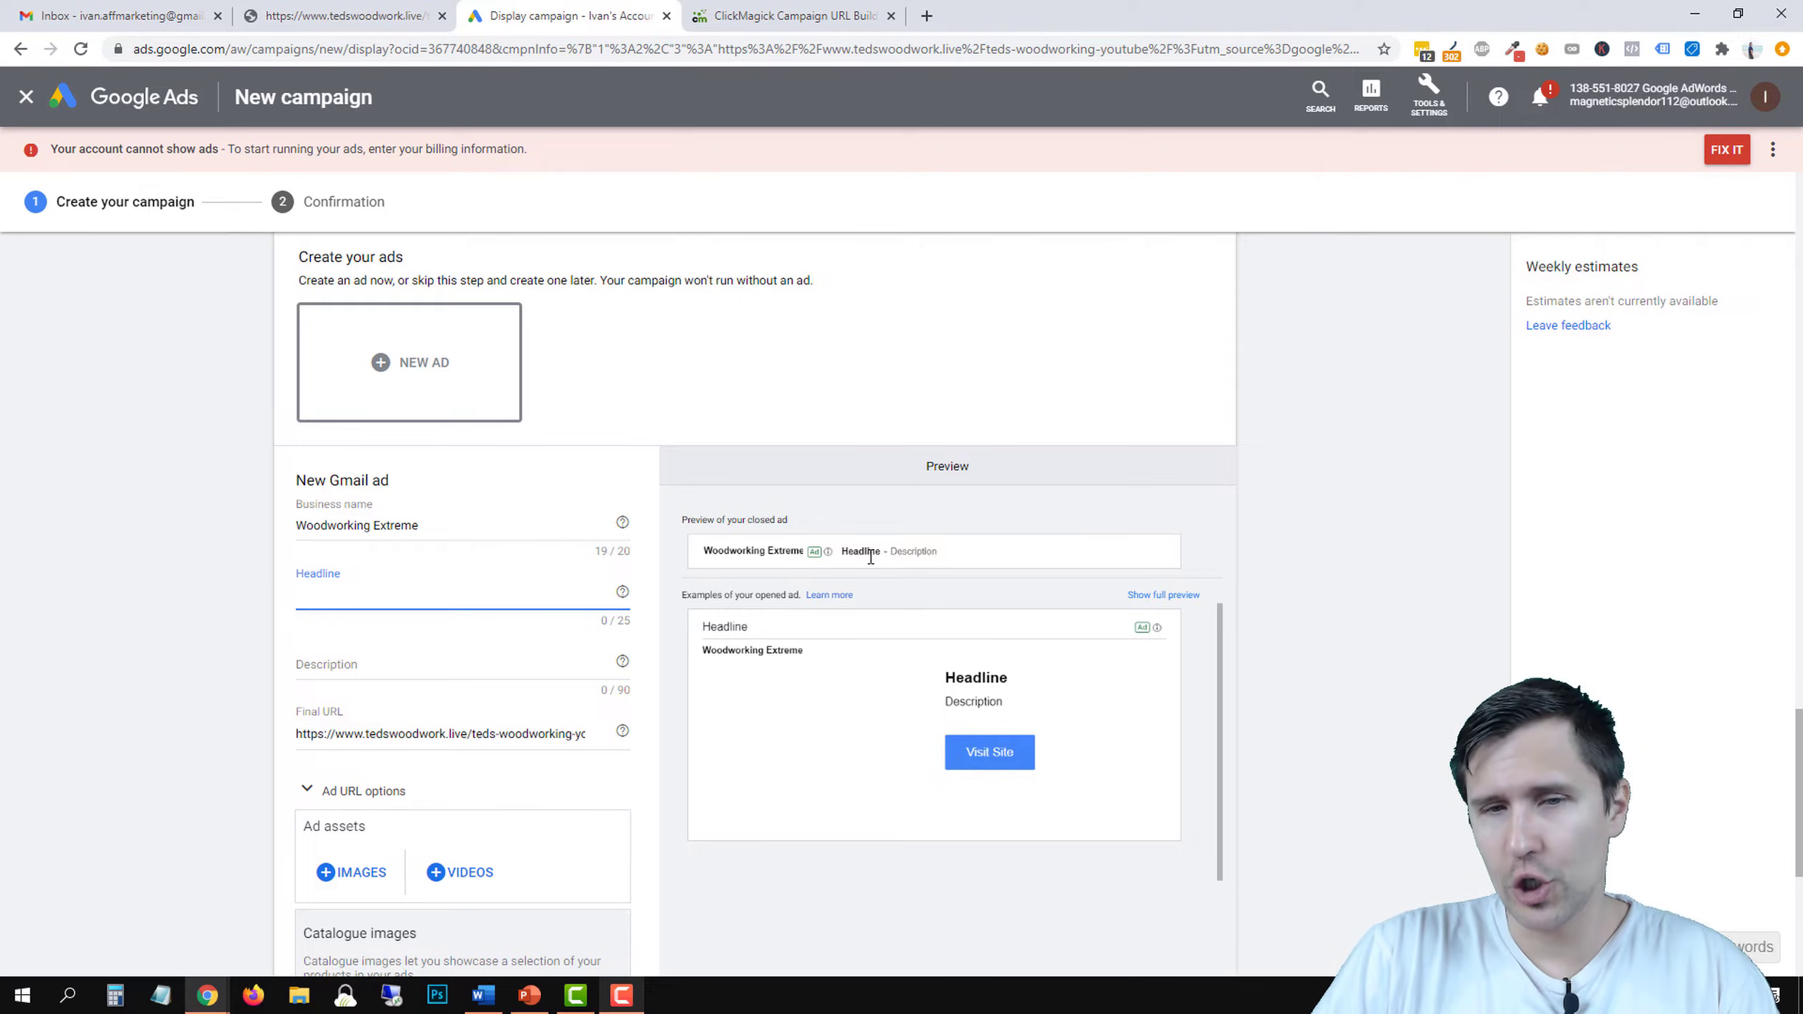
{"action": "left_click_drag", "start_coordinate": [869, 555], "coordinate": [851, 546]}
{"action": "left_click", "coordinate": [879, 584]}
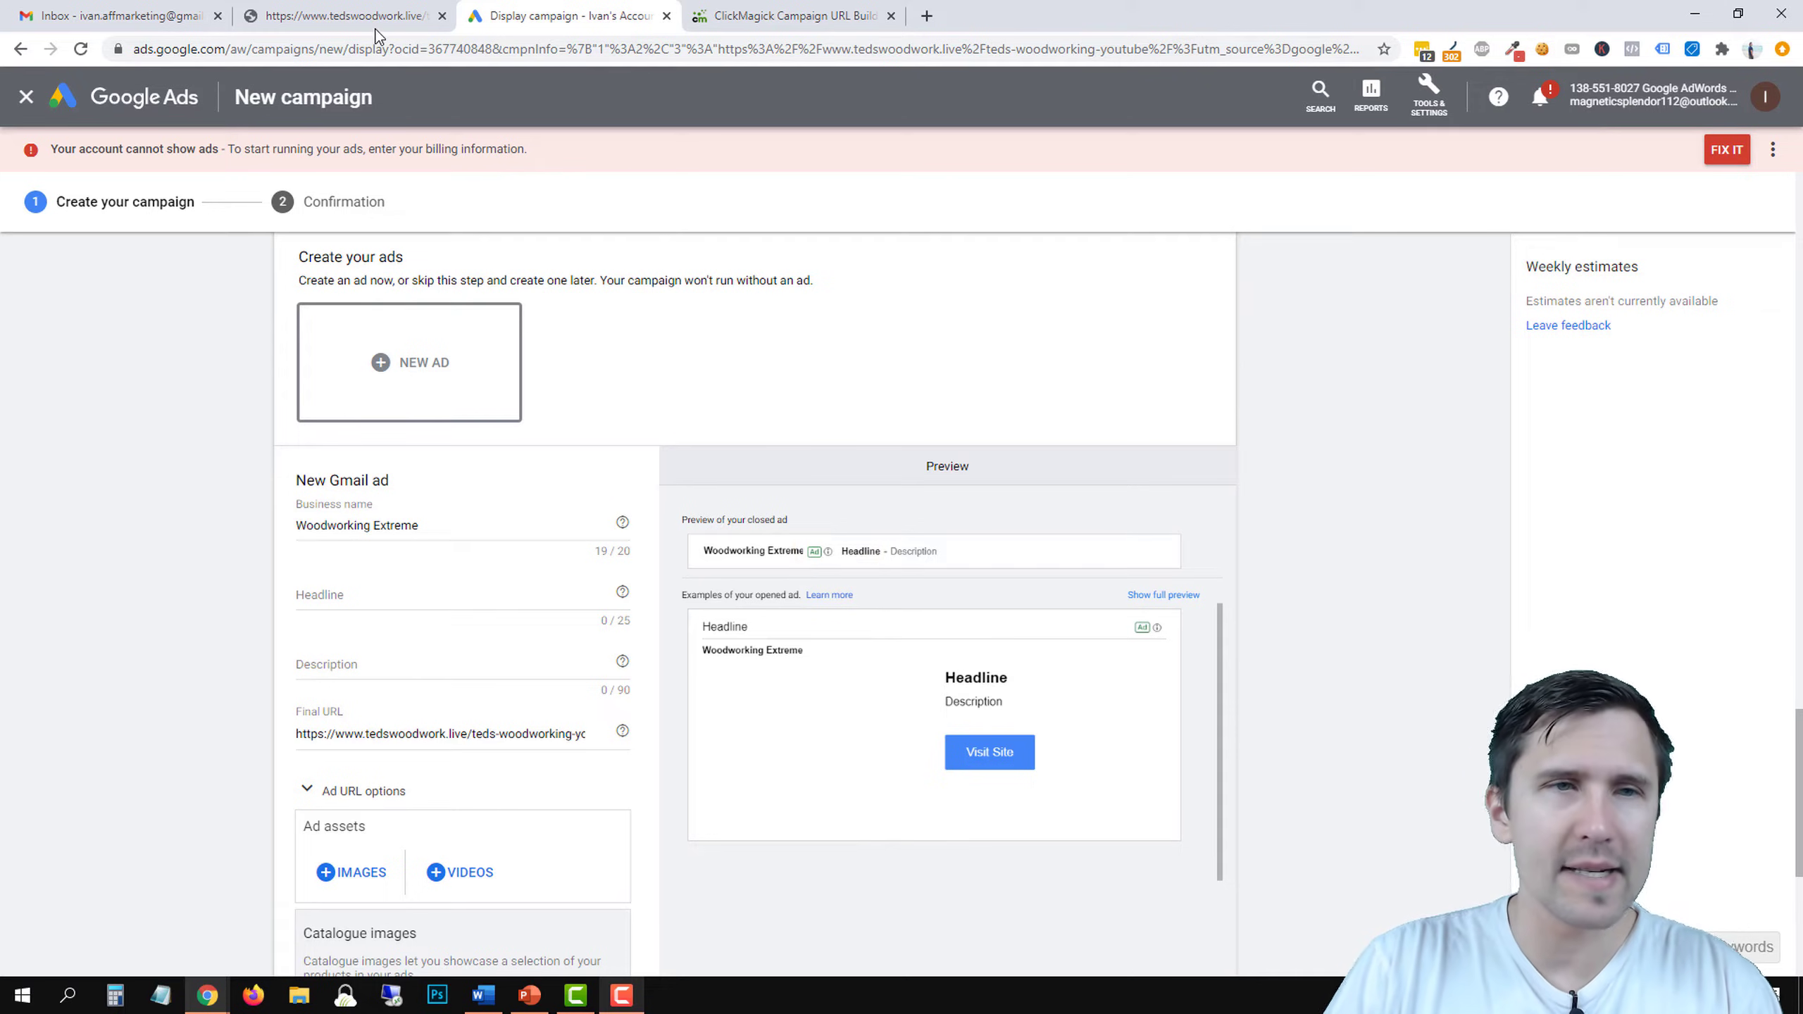
{"action": "left_click", "coordinate": [347, 16]}
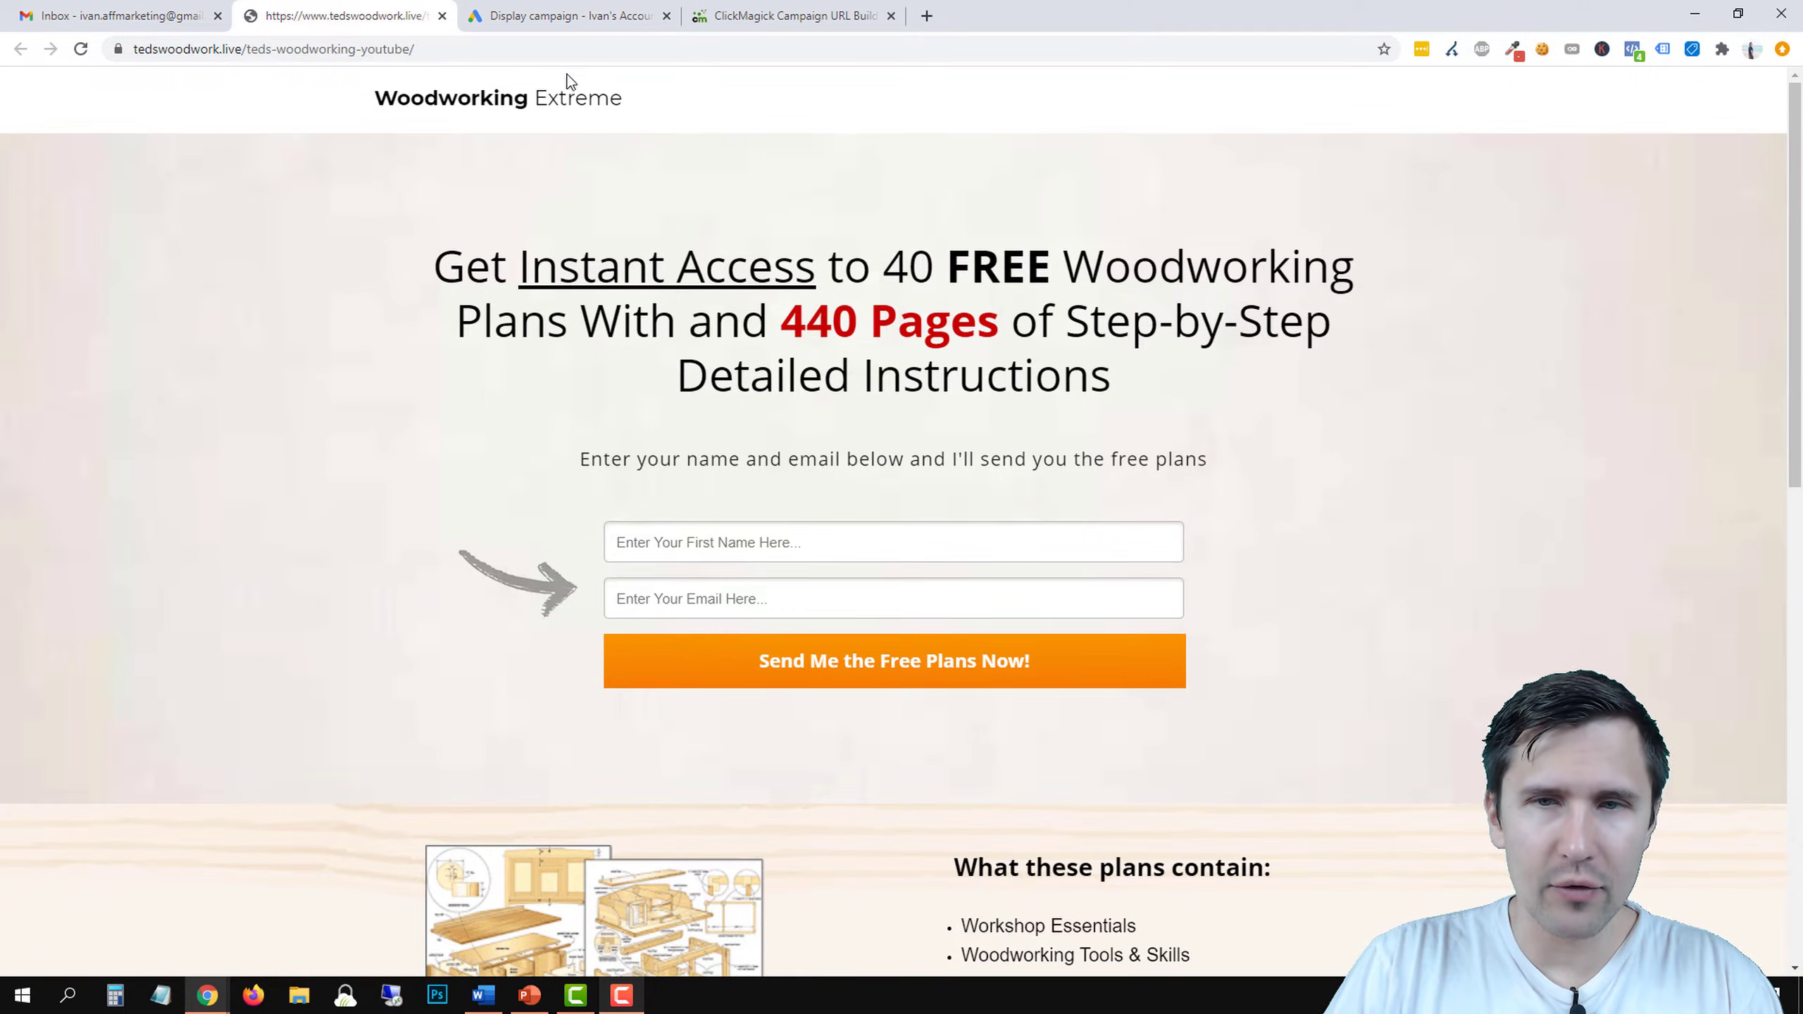
{"action": "left_click", "coordinate": [568, 15]}
{"action": "left_click", "coordinate": [307, 594]}
{"action": "type", "text": "Fr"}
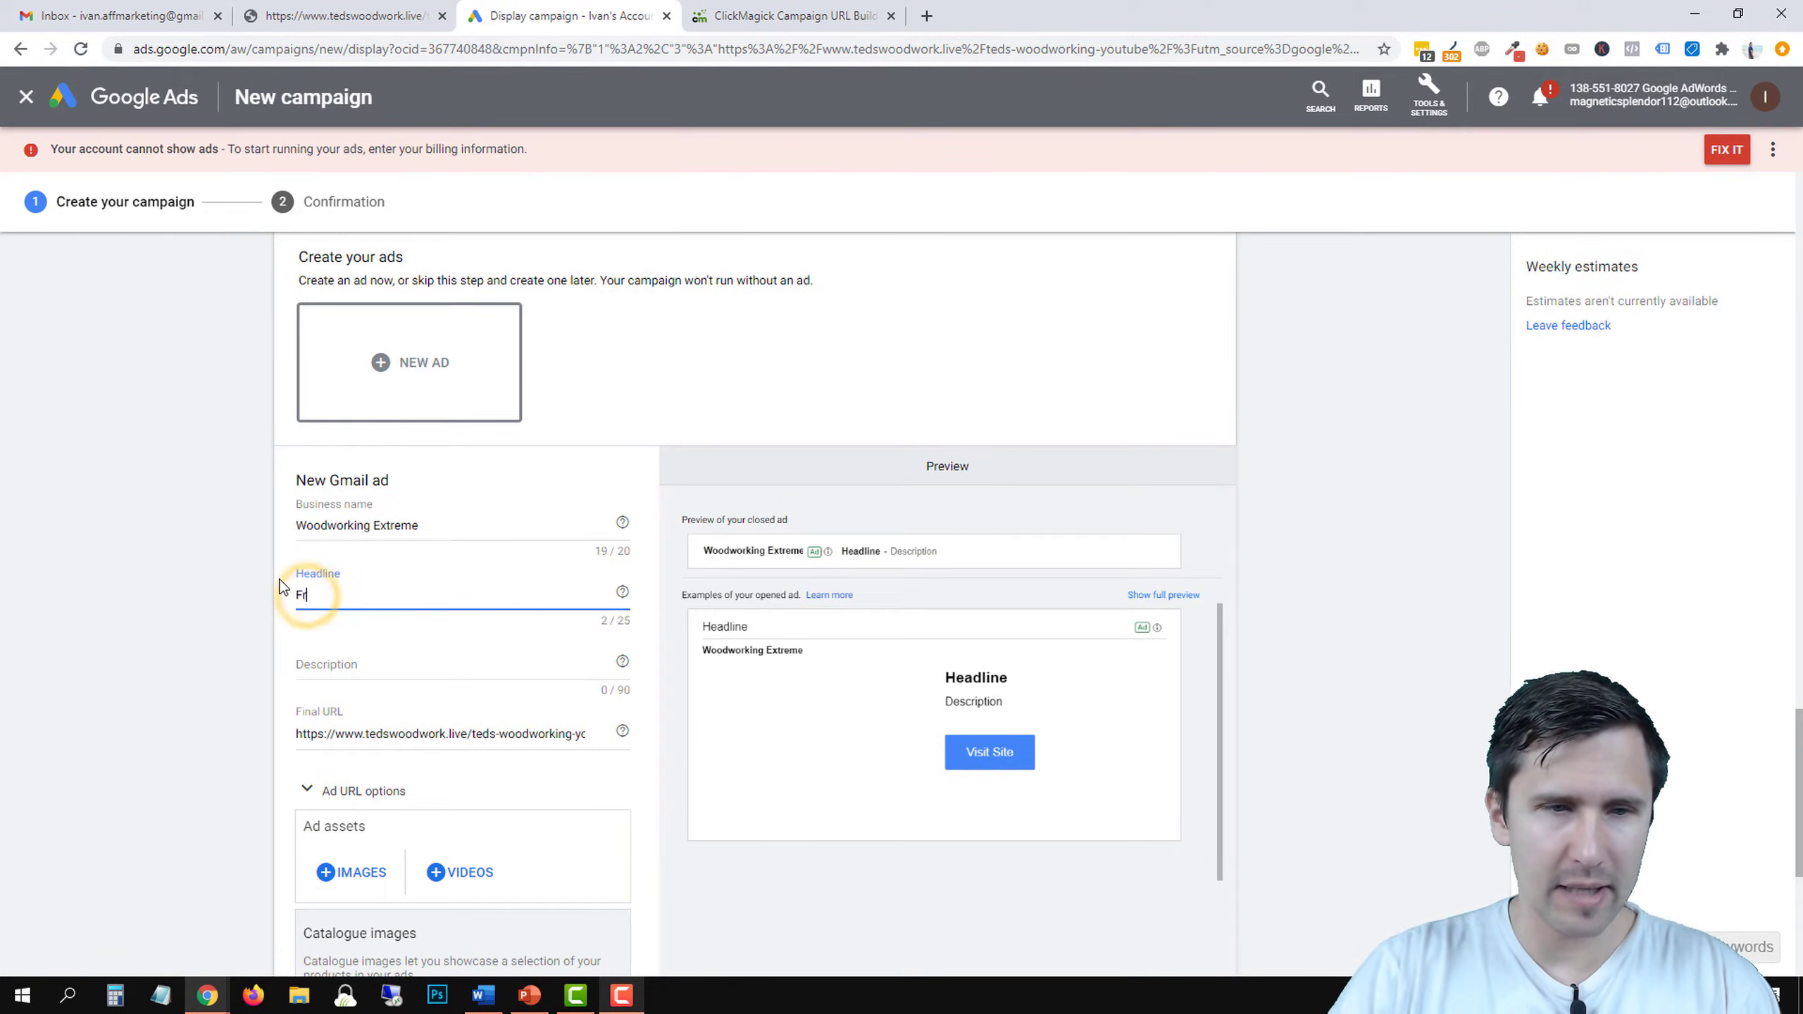
{"action": "type", "text": "ee 40 Woodwork"}
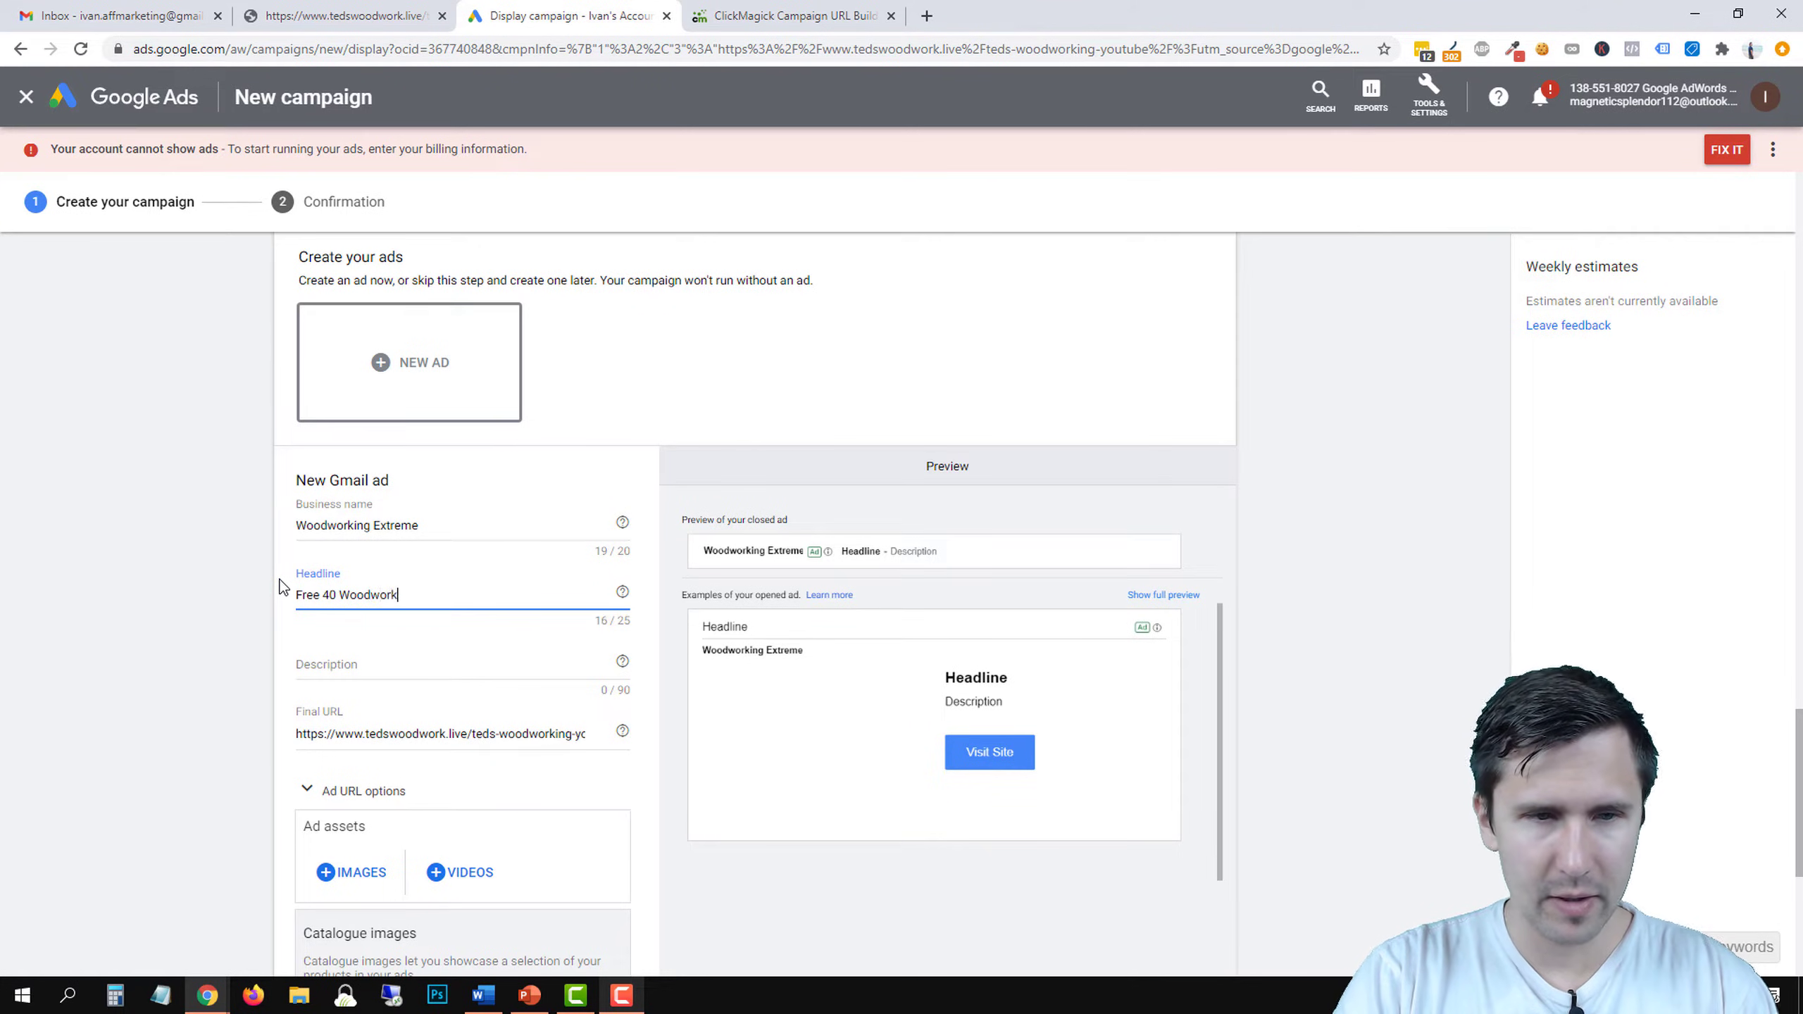
{"action": "type", "text": "ing Plans"}
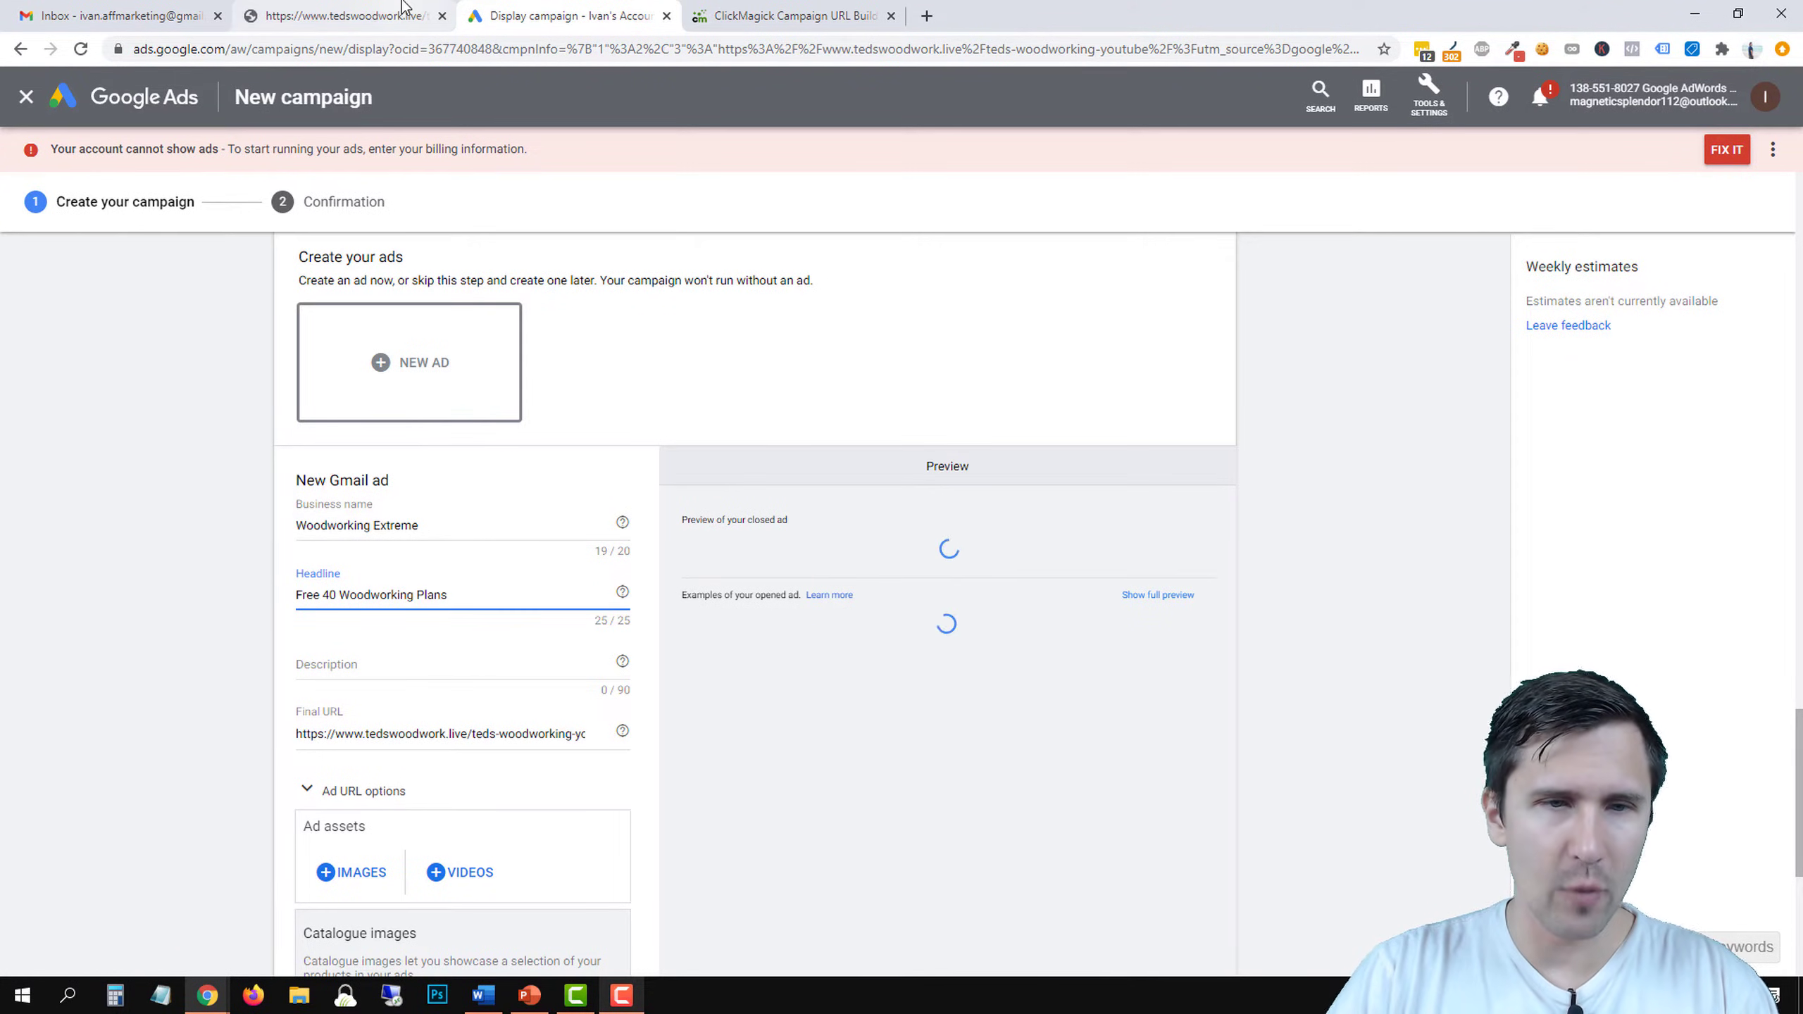
Compare the ad headline with the offer on the landing page and examine the closed-ad preview.
{"action": "left_click", "coordinate": [348, 15]}
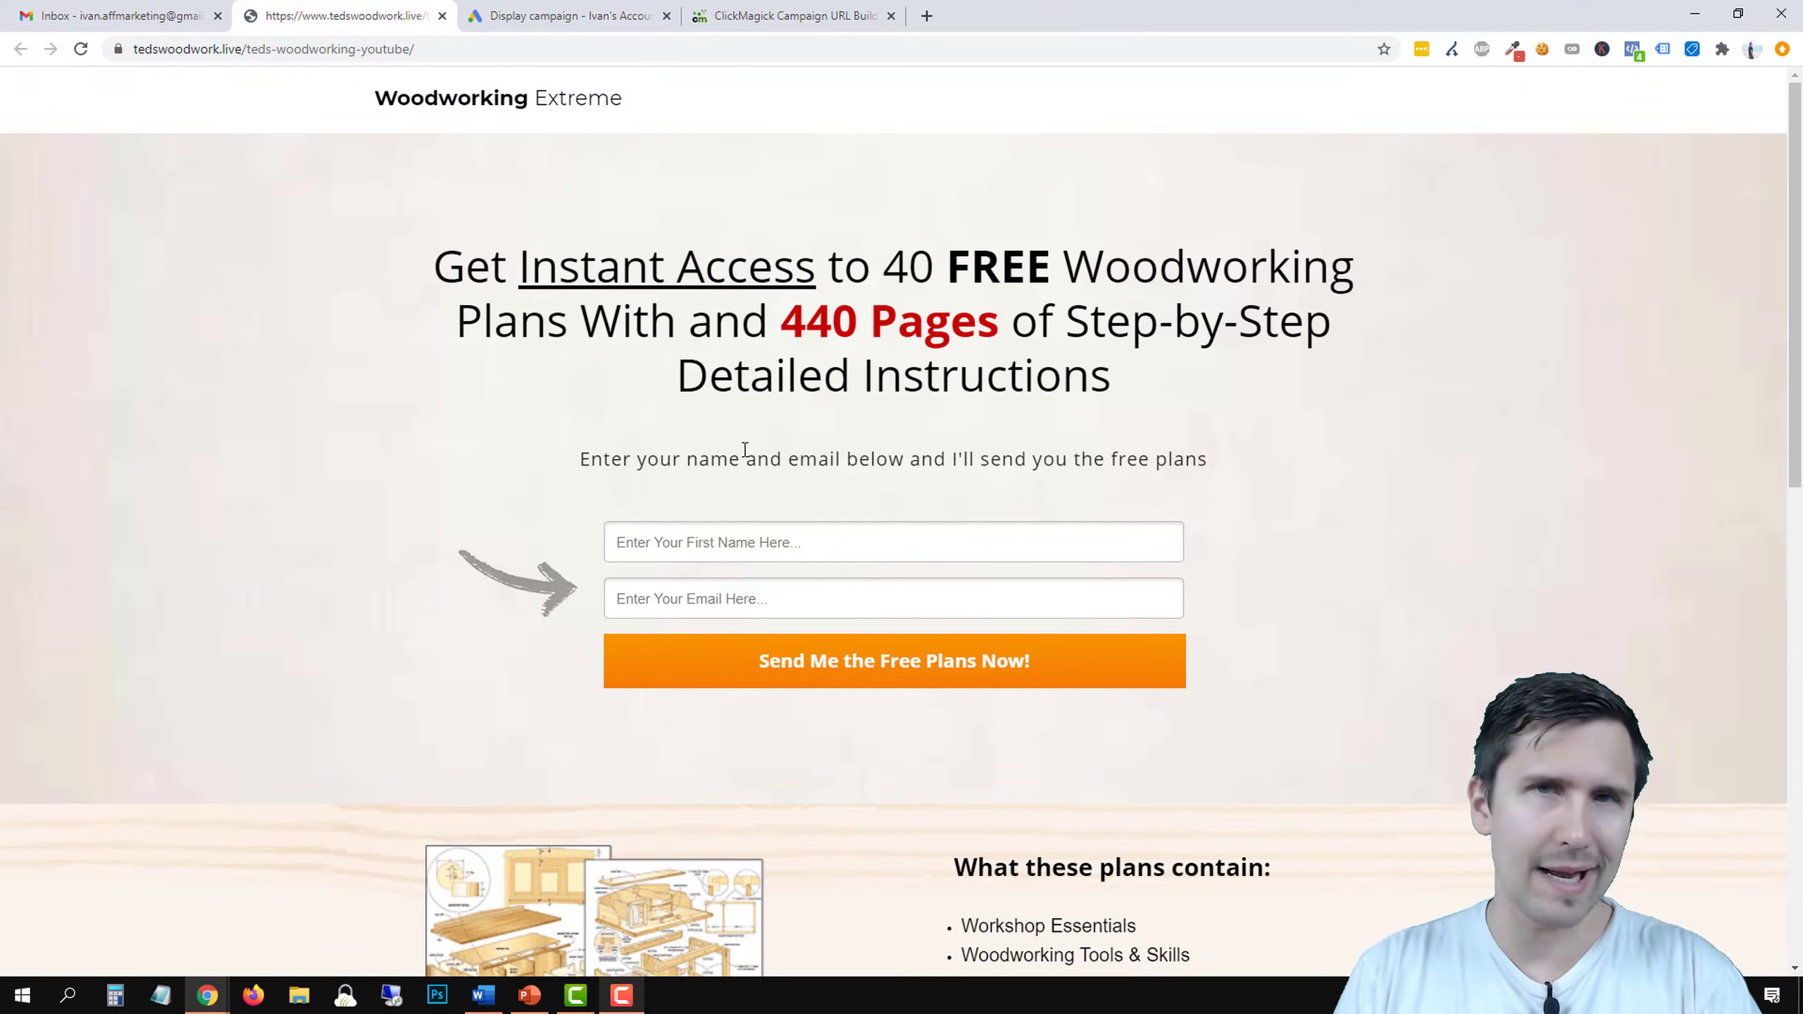
{"action": "left_click", "coordinate": [561, 14]}
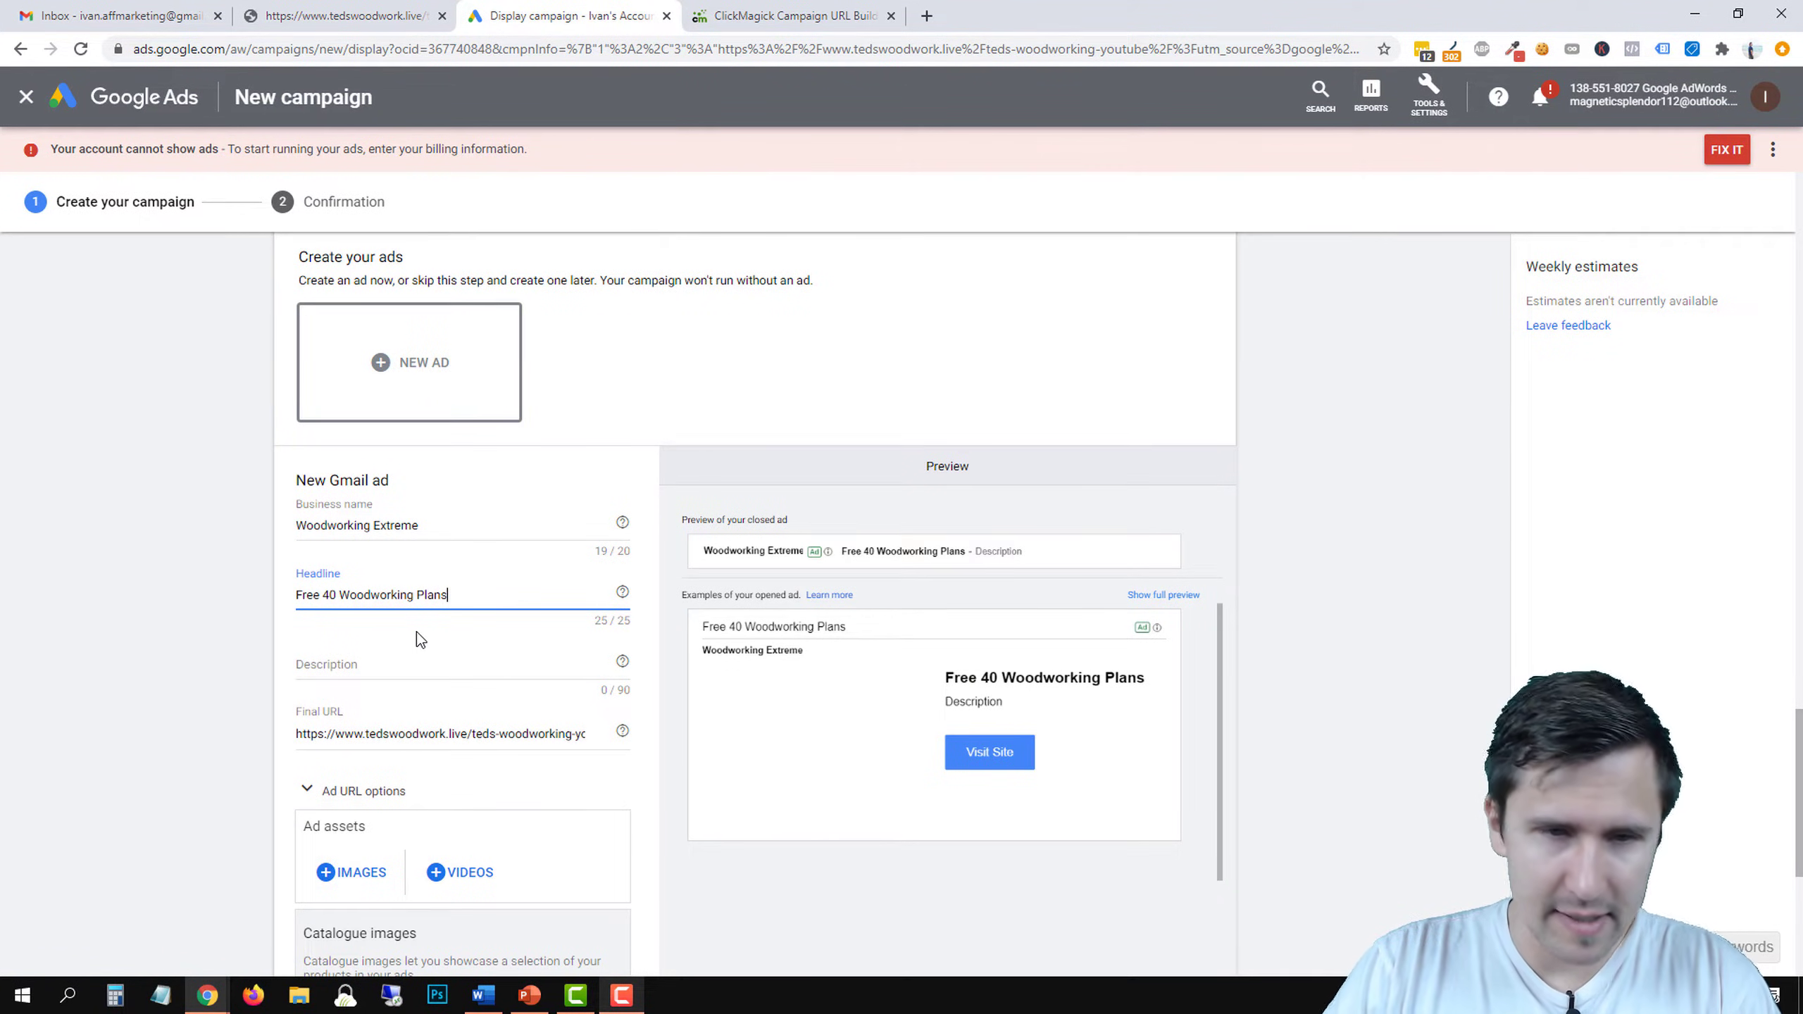
{"action": "left_click_drag", "start_coordinate": [323, 596], "coordinate": [446, 596]}
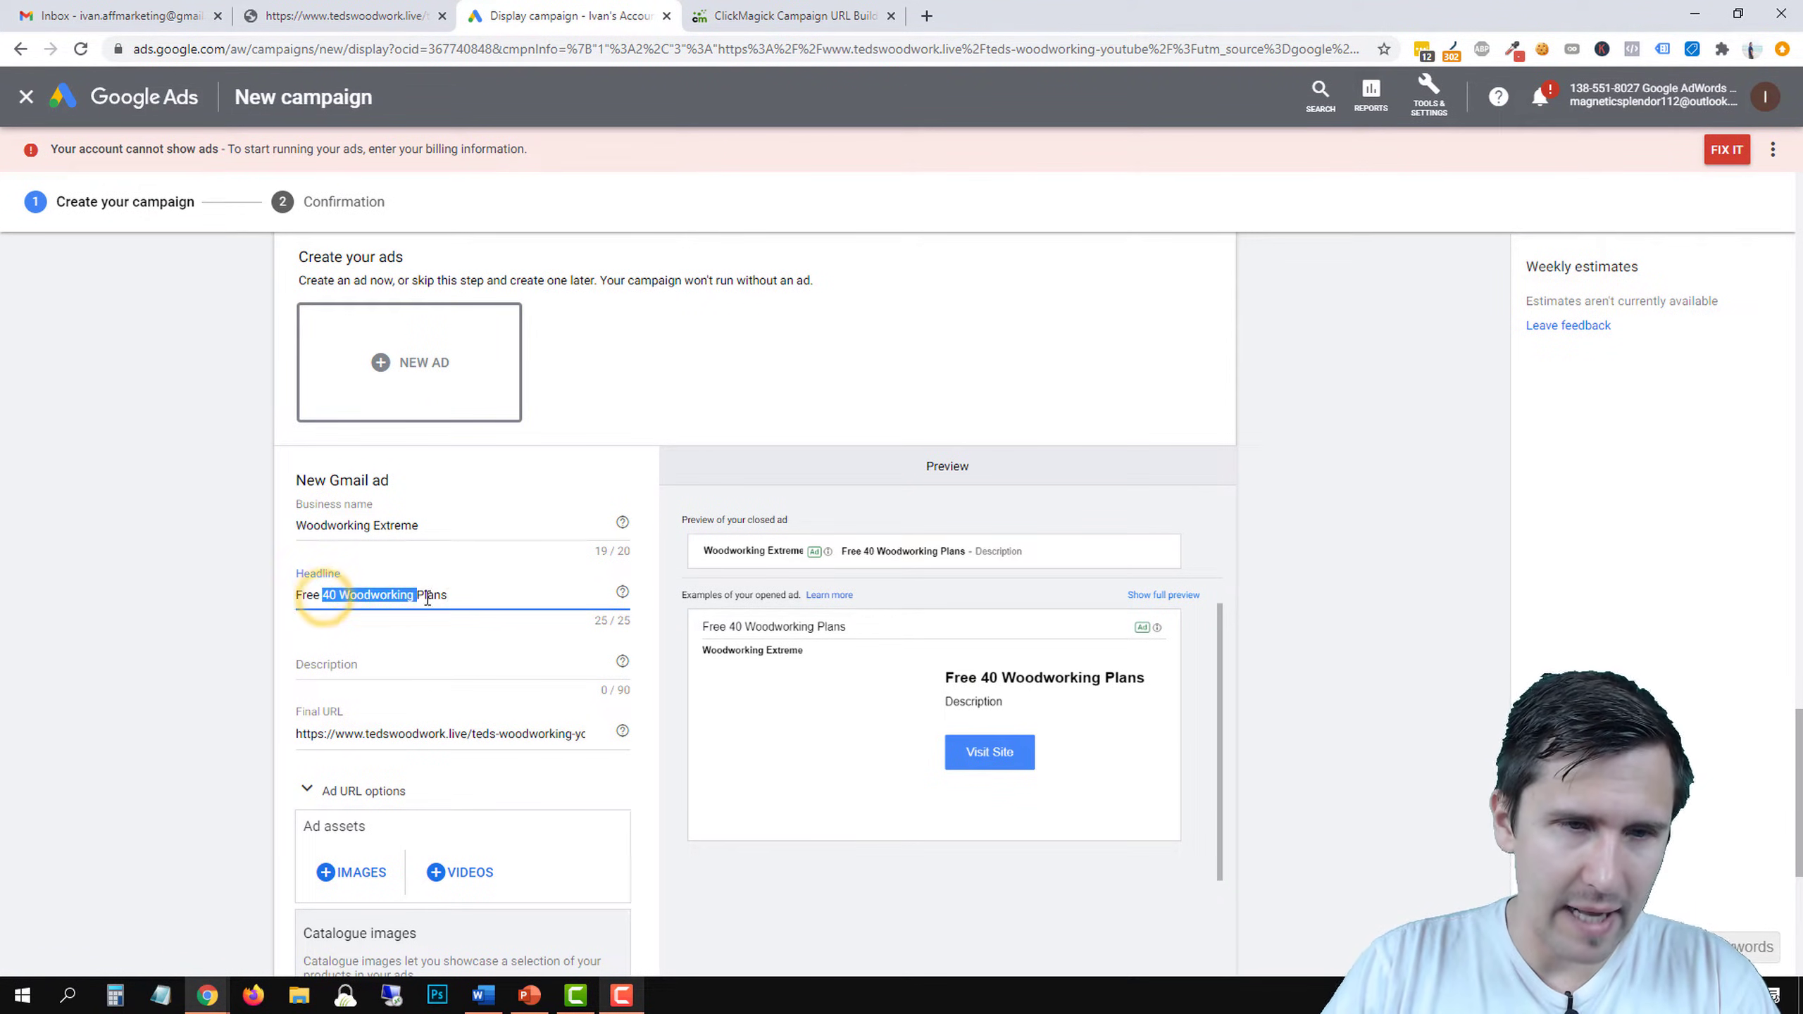
{"action": "left_click", "coordinate": [350, 593]}
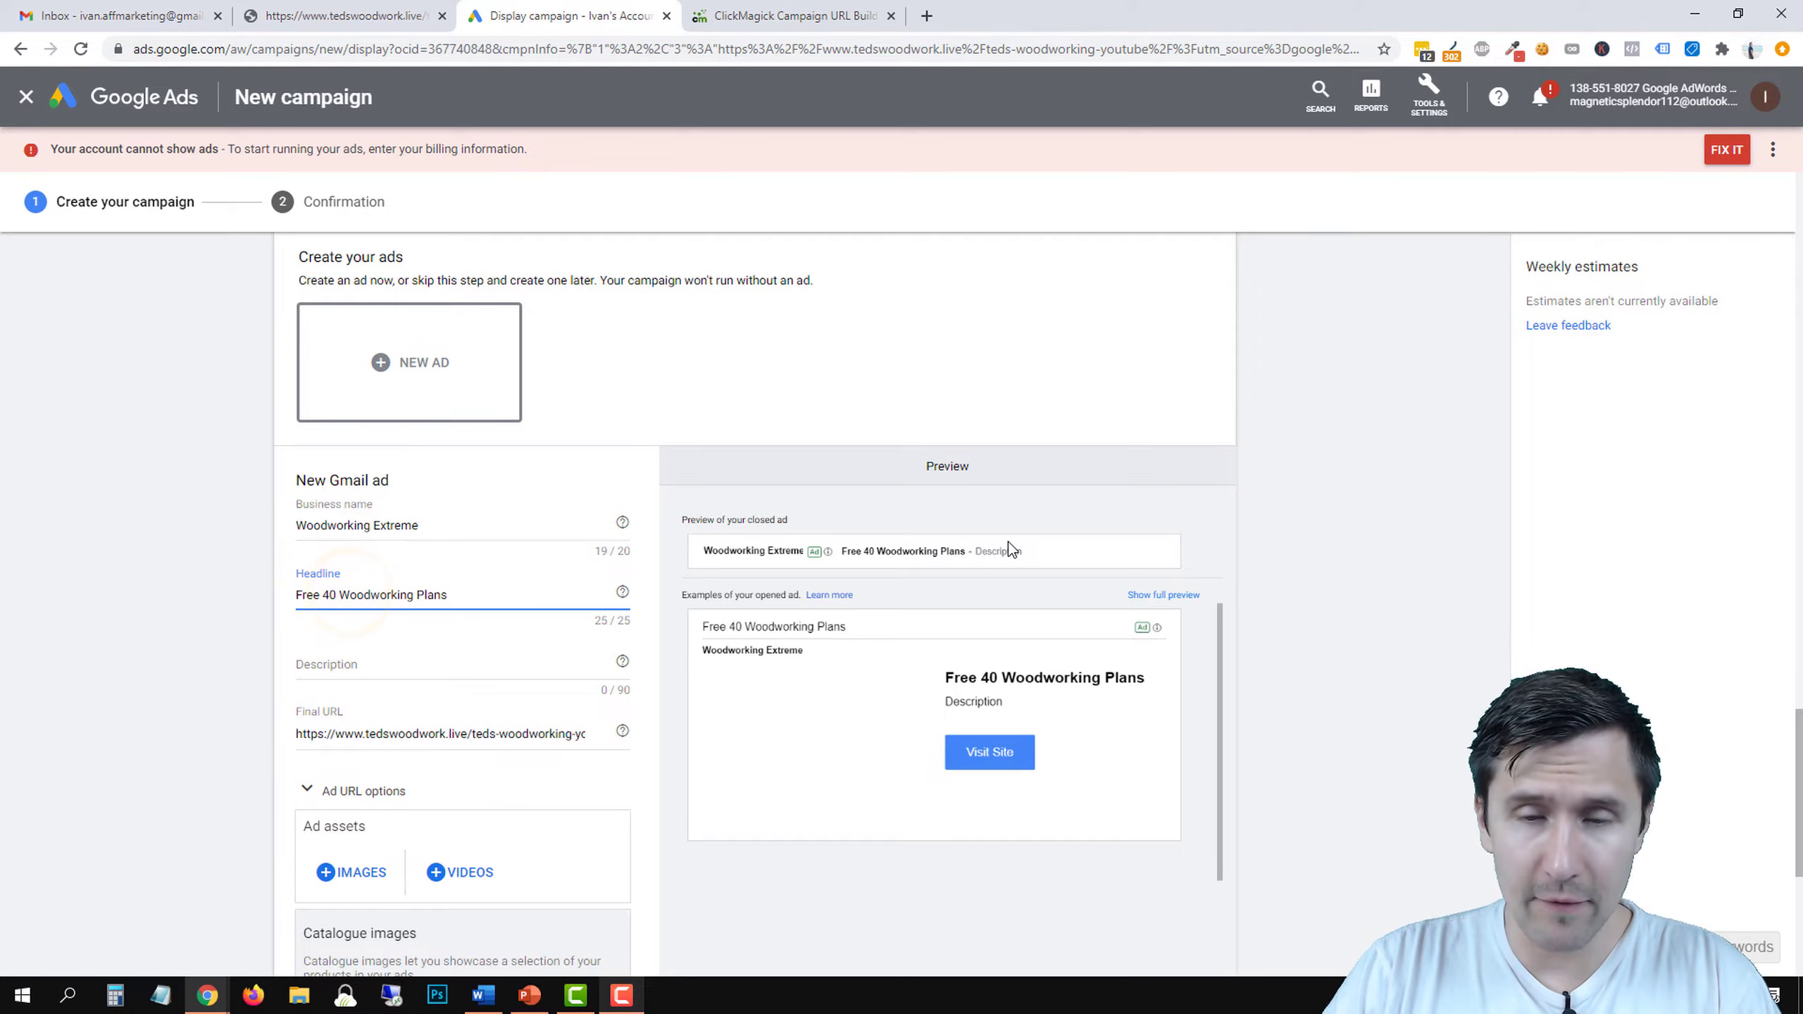
{"action": "double_click", "coordinate": [308, 594]}
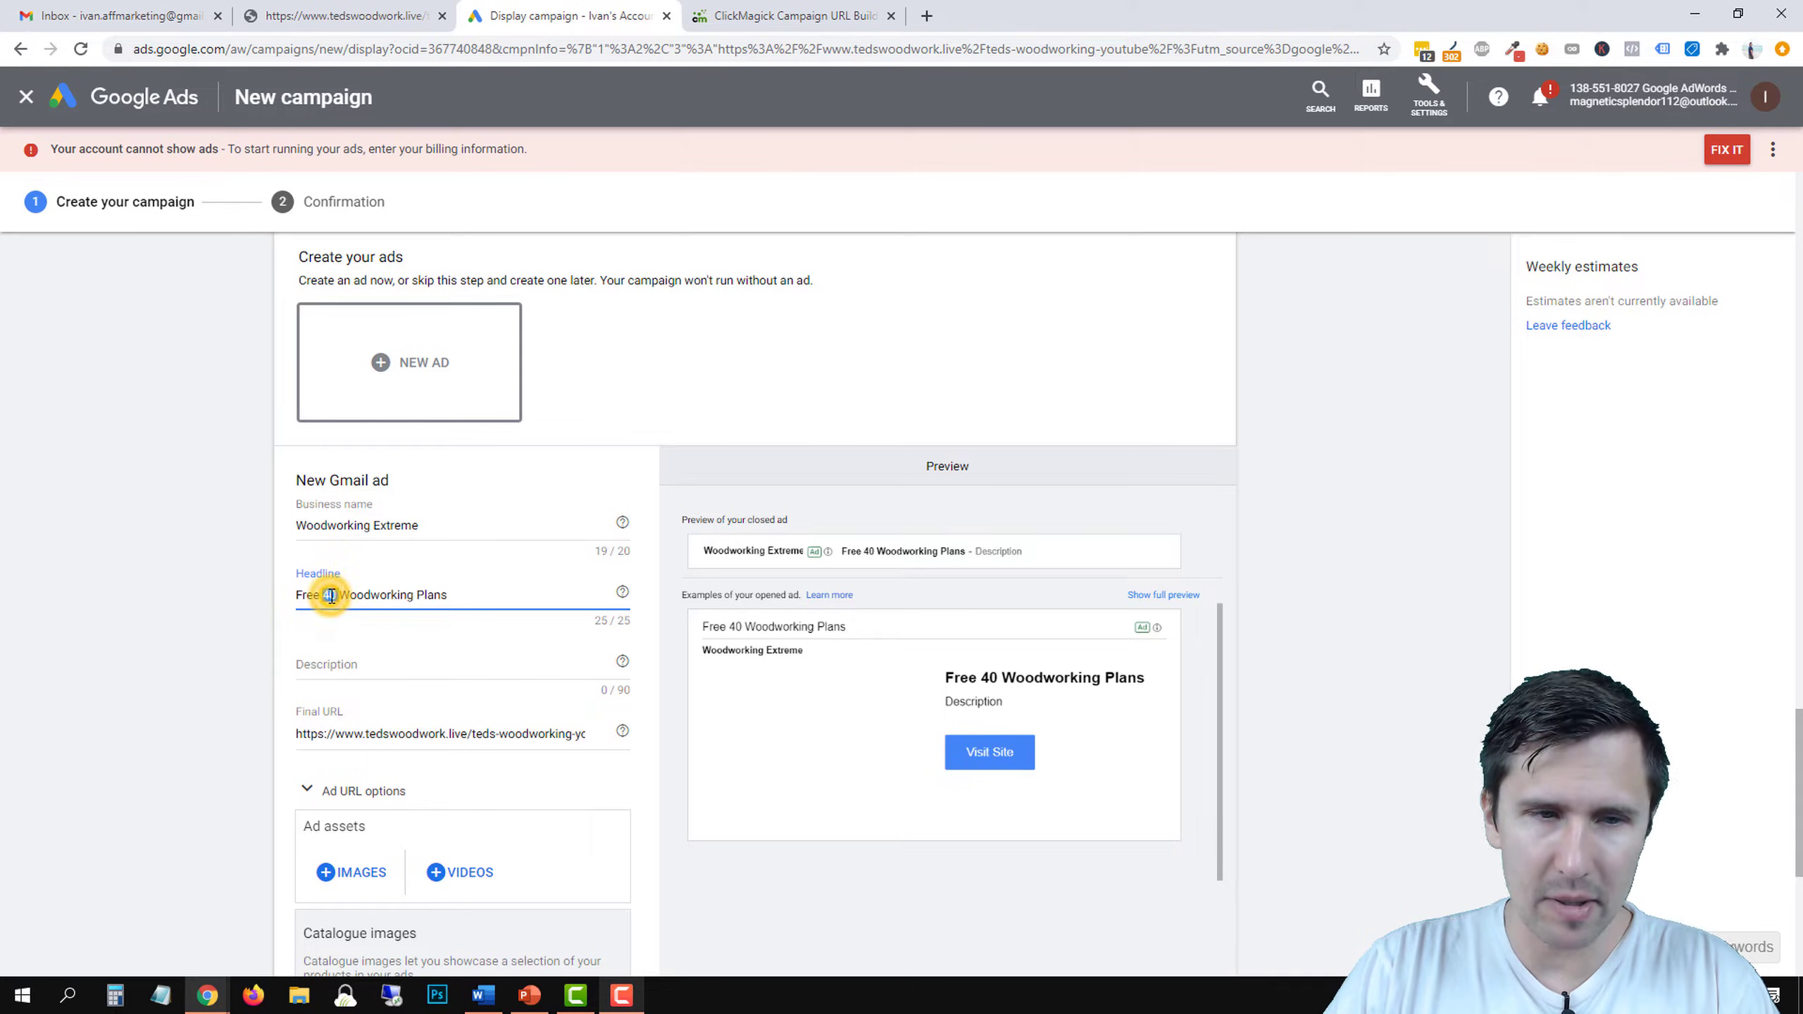
{"action": "double_click", "coordinate": [330, 595]}
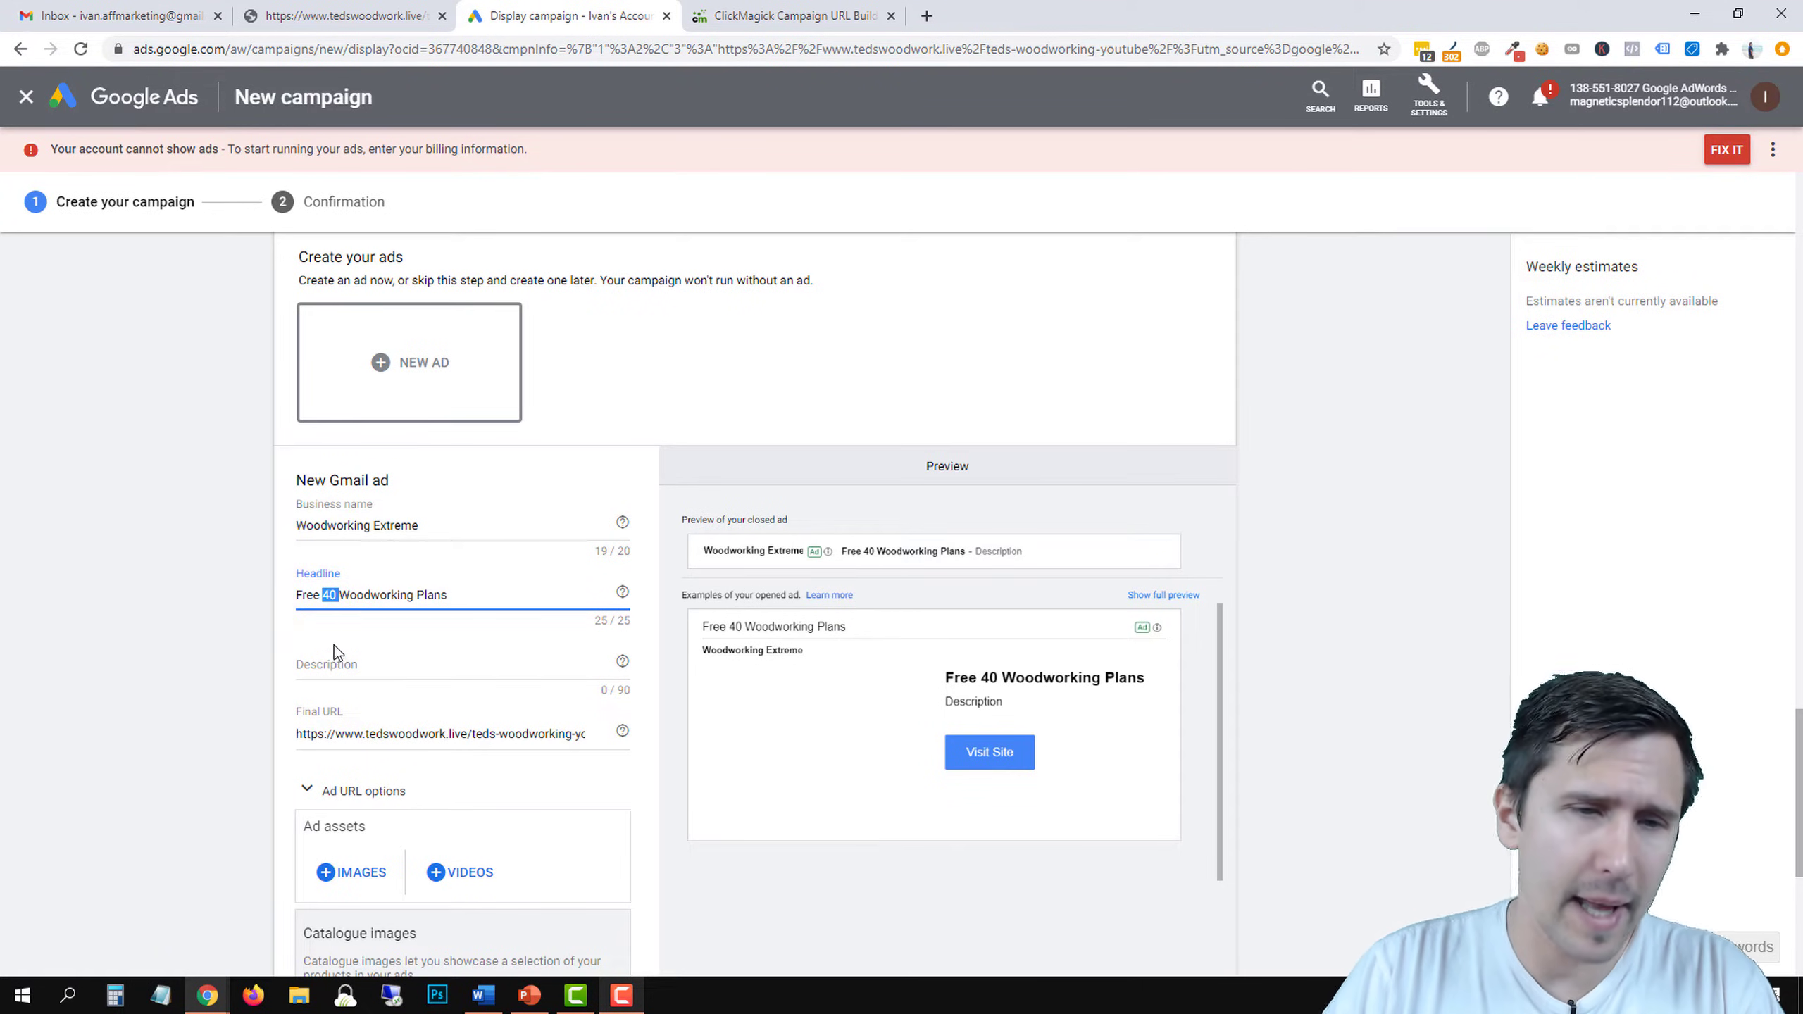
{"action": "left_click", "coordinate": [330, 675]}
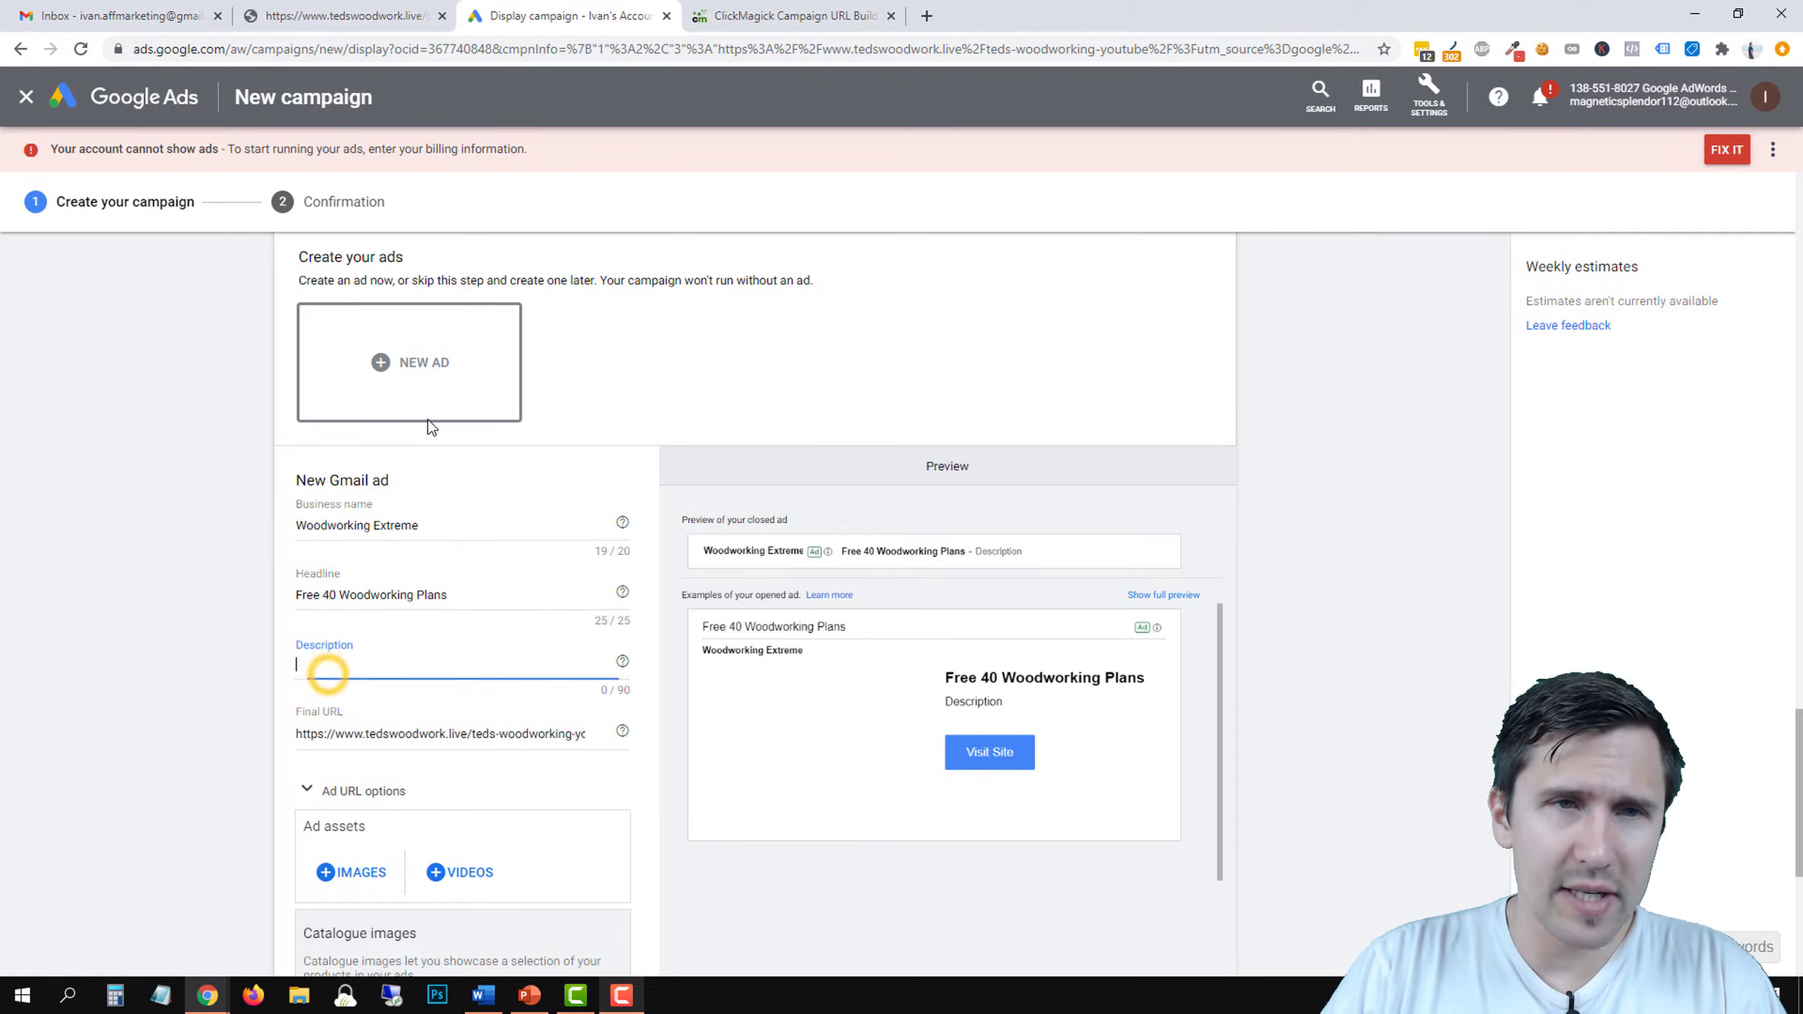
{"action": "left_click", "coordinate": [980, 554]}
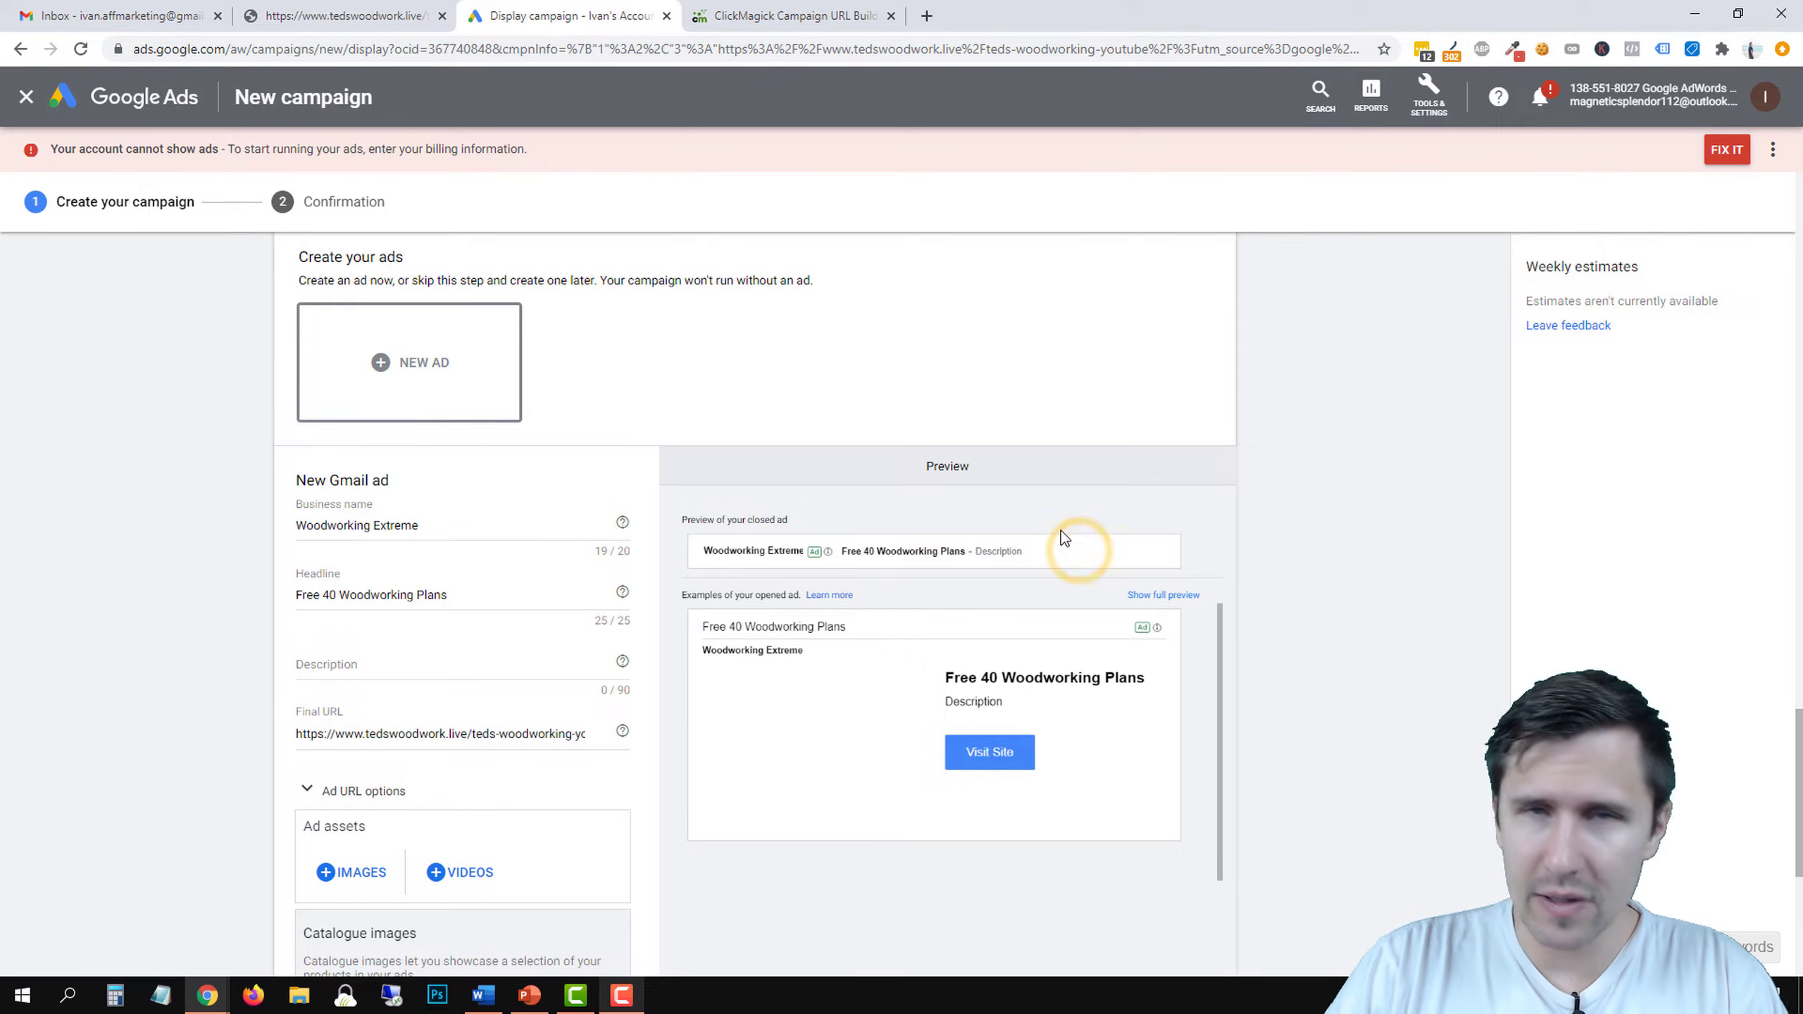
Copy the main heading of the woodworking landing page and paste it into the Gmail ad's description.
{"action": "left_click", "coordinate": [326, 14]}
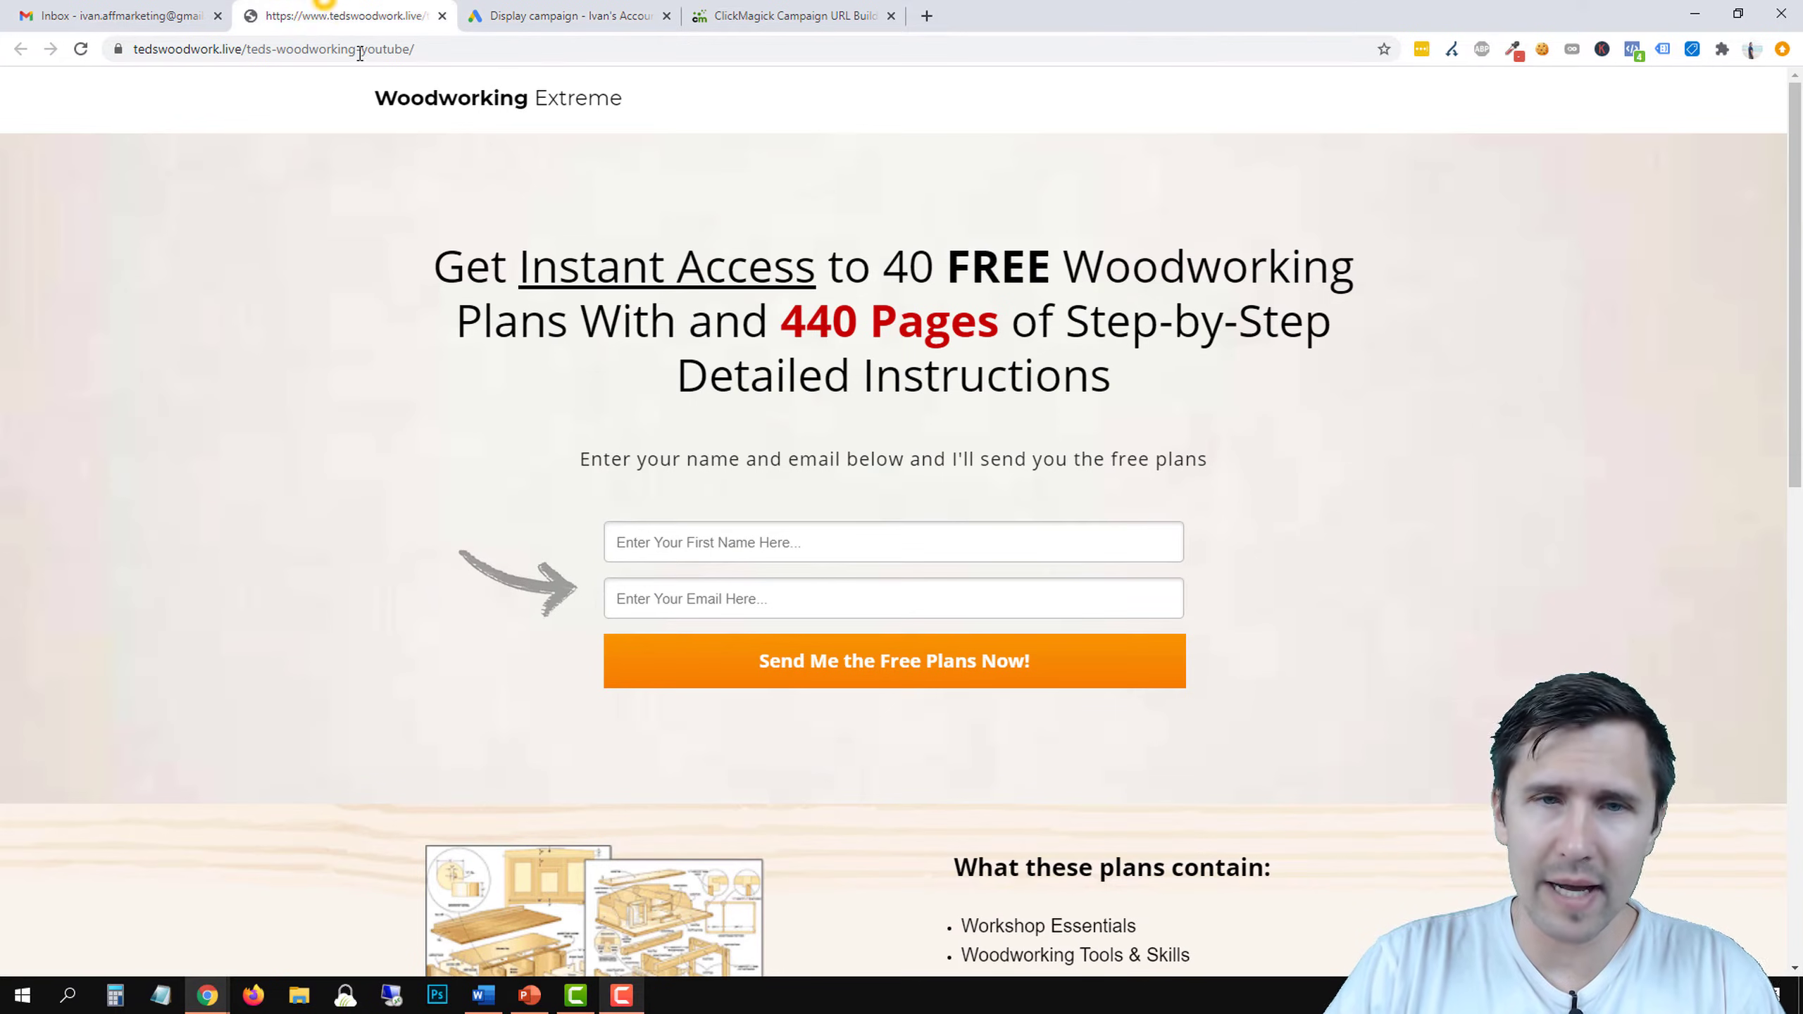
{"action": "triple_click", "coordinate": [809, 324]}
{"action": "right_click", "coordinate": [805, 323]}
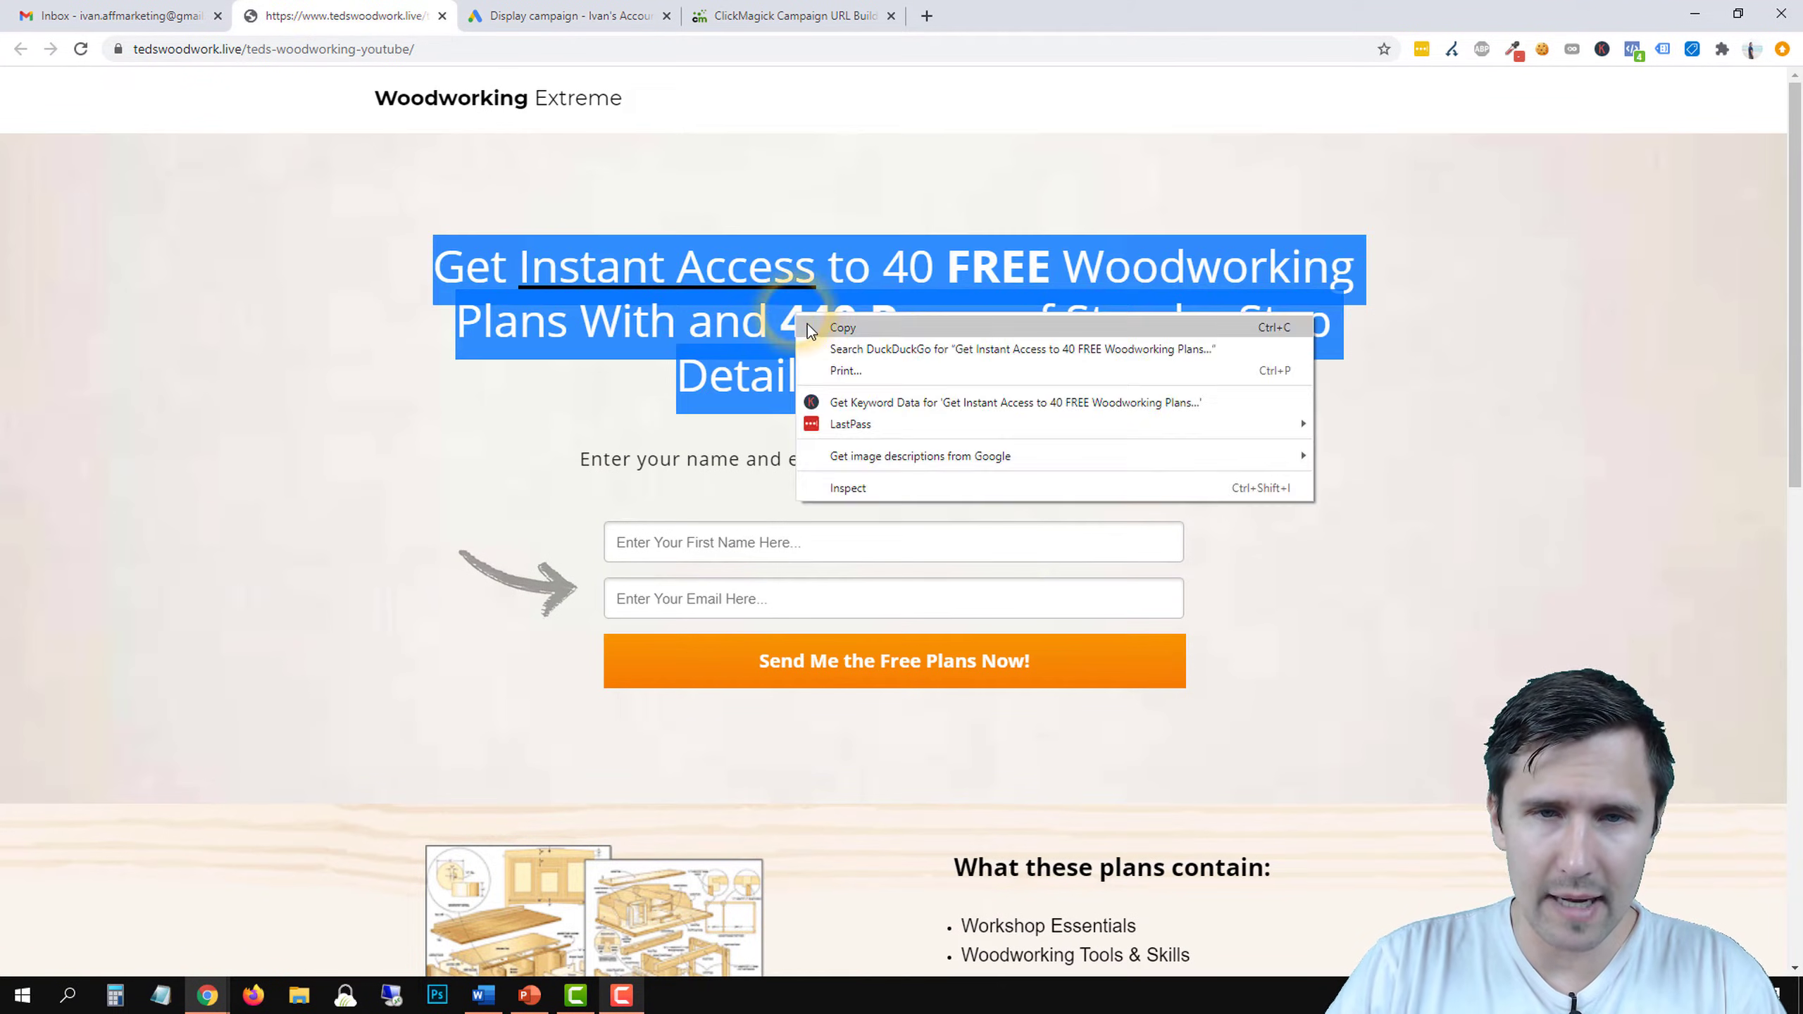
{"action": "left_click", "coordinate": [823, 337]}
{"action": "left_click", "coordinate": [589, 15]}
{"action": "left_click", "coordinate": [347, 664]}
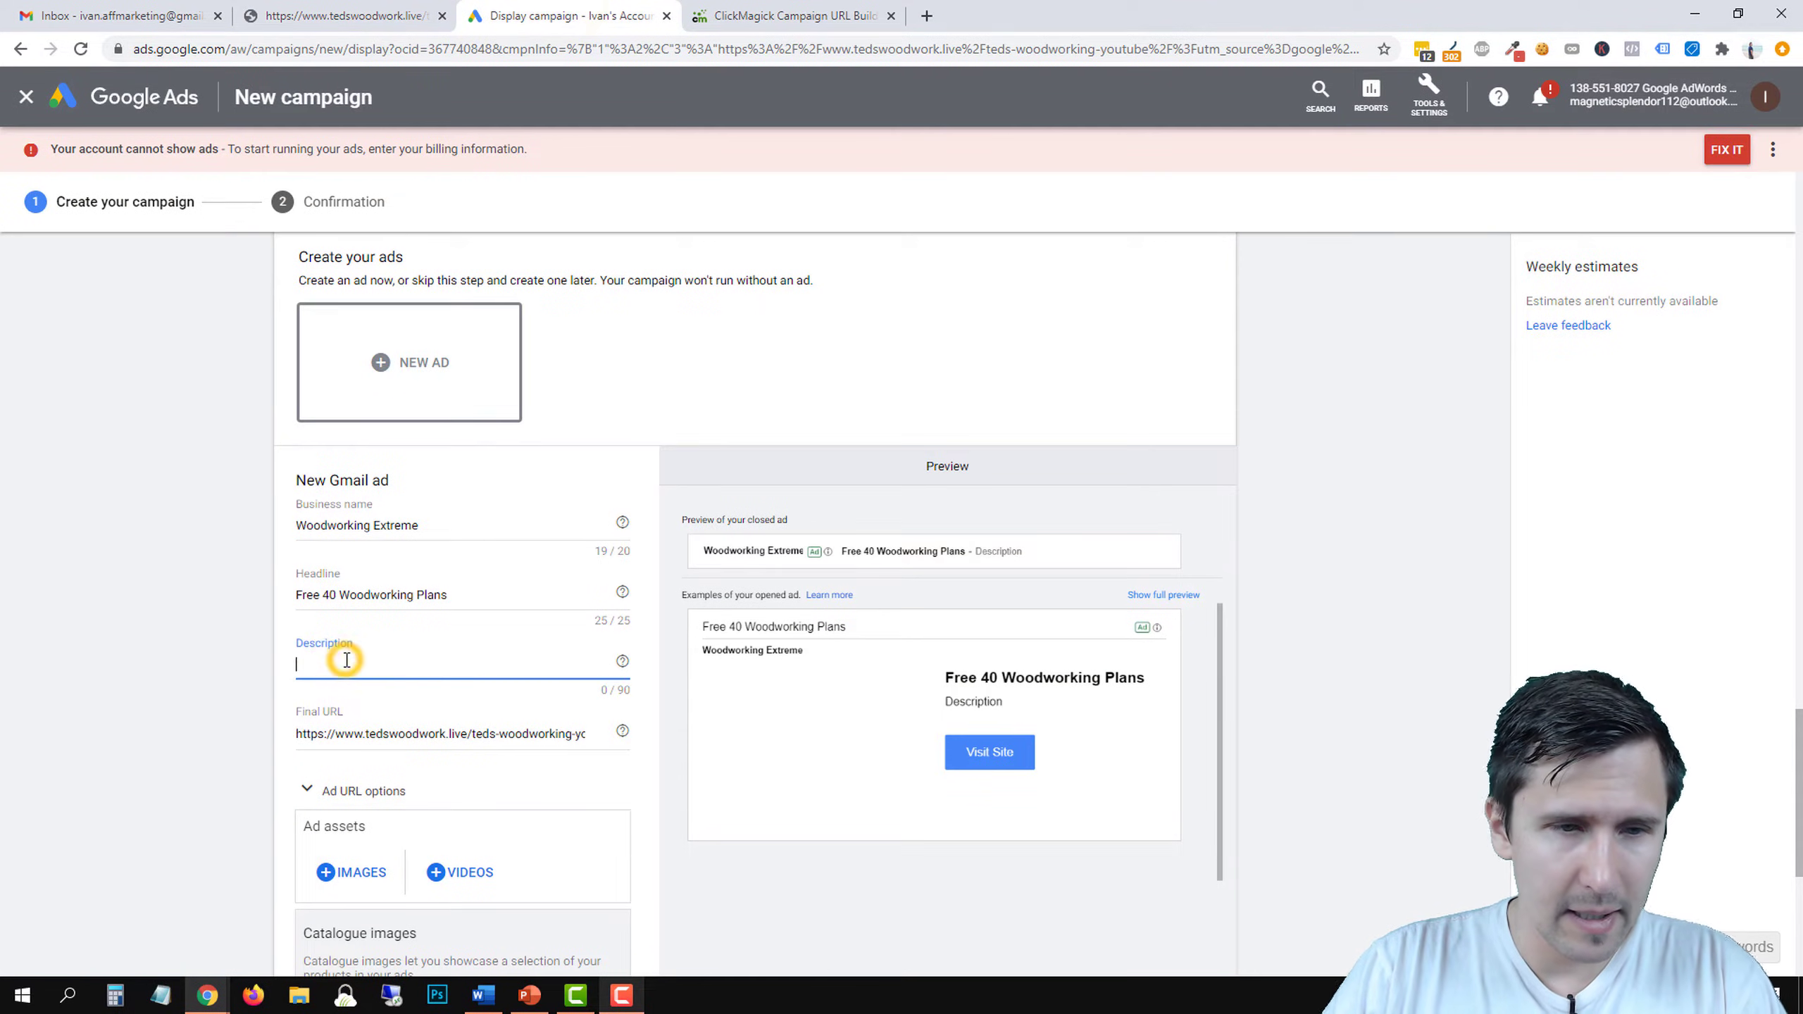
{"action": "right_click", "coordinate": [346, 662]}
{"action": "left_click", "coordinate": [392, 453]}
{"action": "left_click_drag", "start_coordinate": [360, 664], "coordinate": [259, 648]}
{"action": "left_click", "coordinate": [394, 664]}
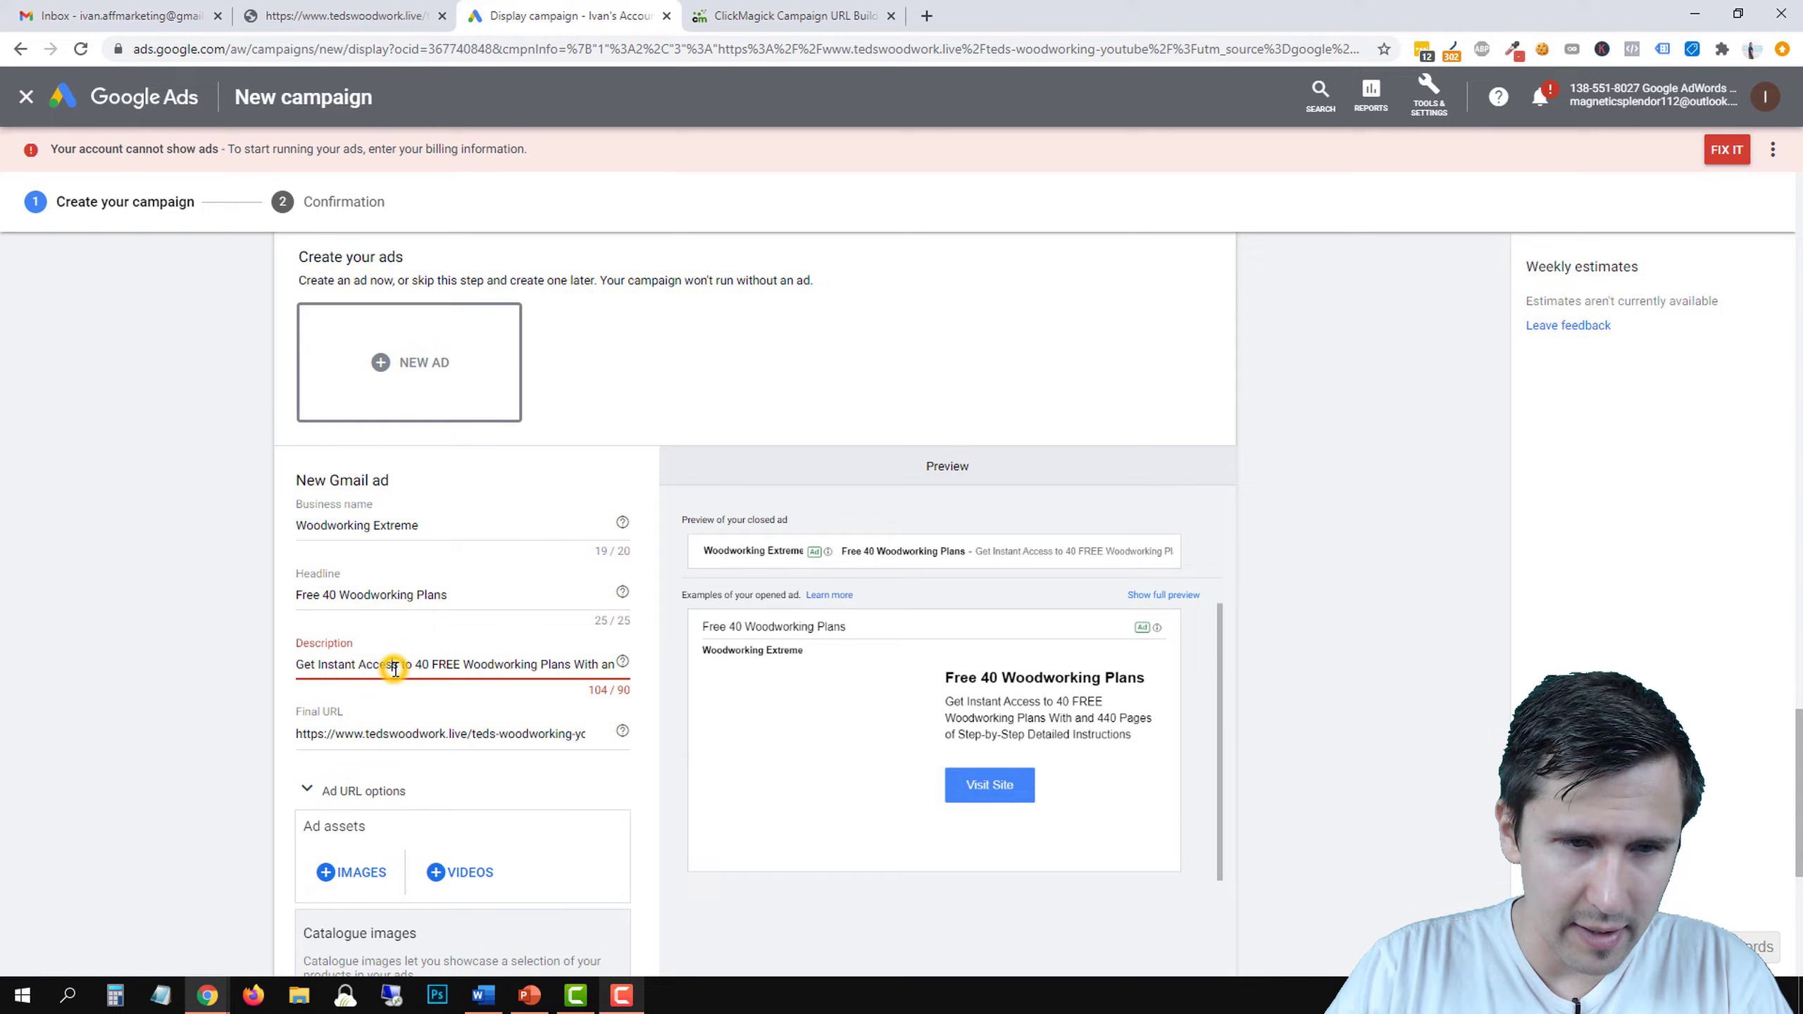
In the ad description, change "FREE" to "Free" and delete the word "With" after "Plans".
{"action": "double_click", "coordinate": [444, 664]}
{"action": "type", "text": "Free"}
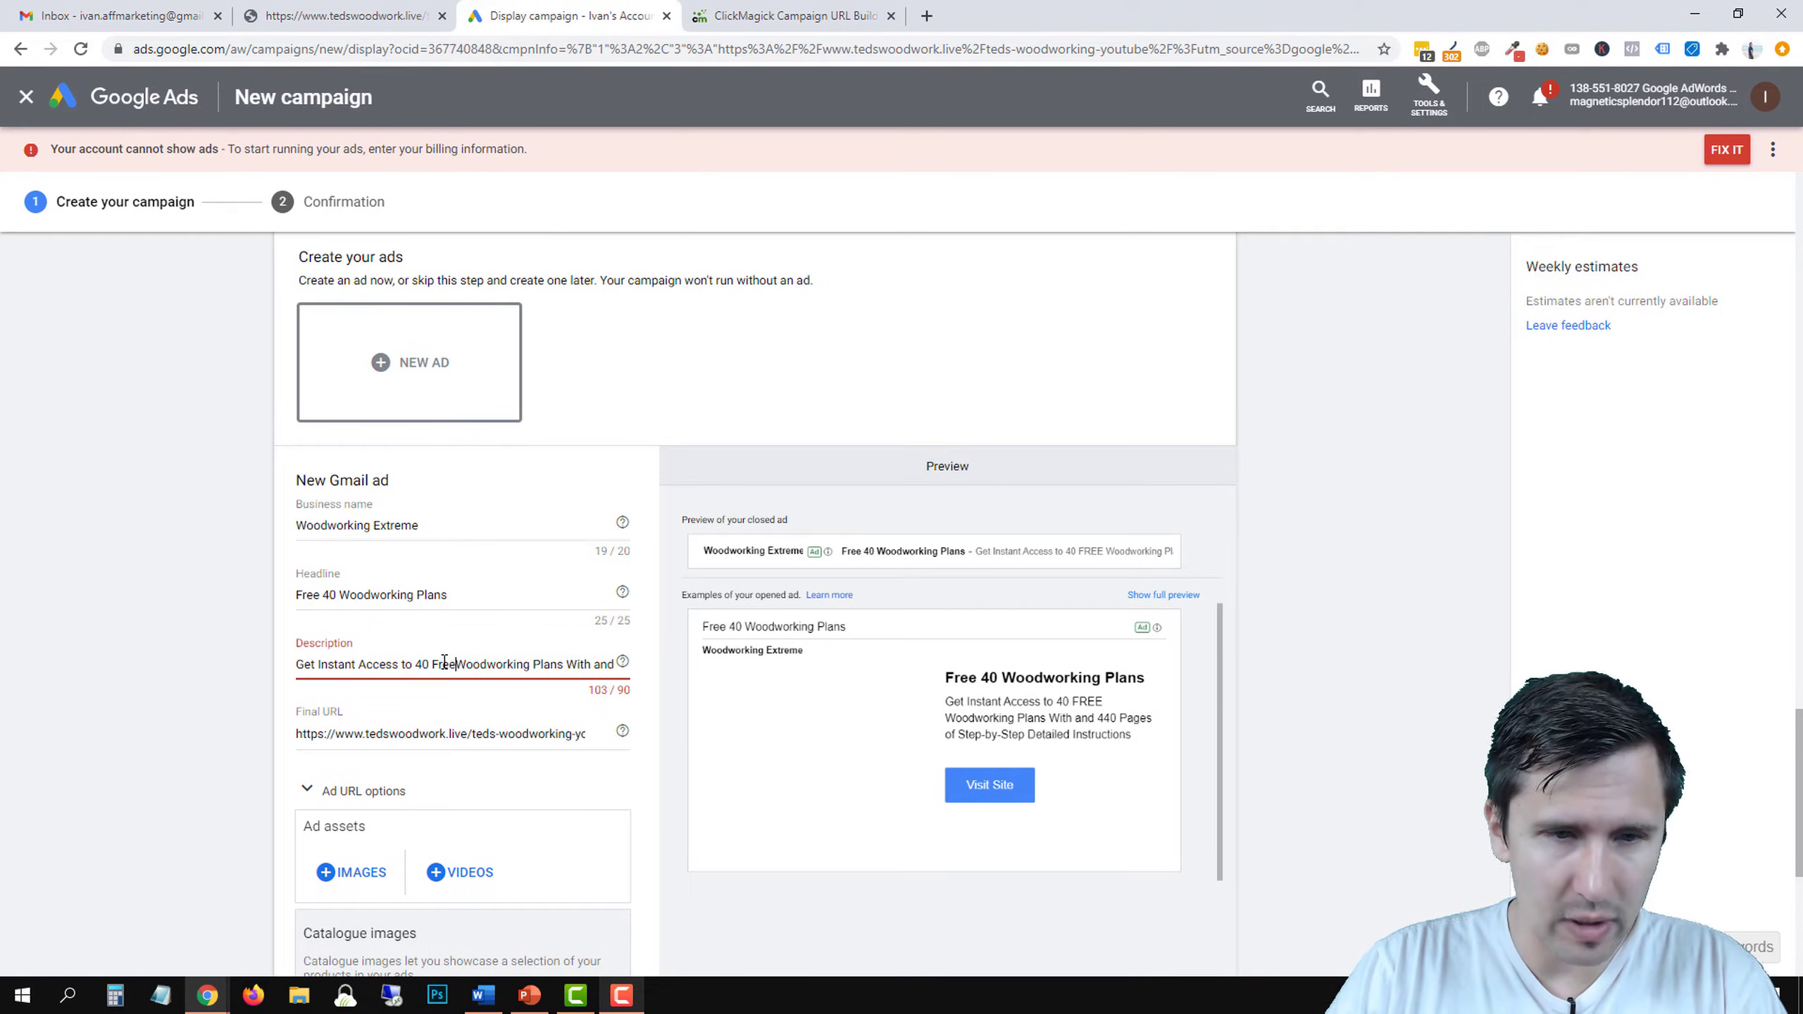
{"action": "left_click_drag", "start_coordinate": [499, 666], "coordinate": [547, 670]}
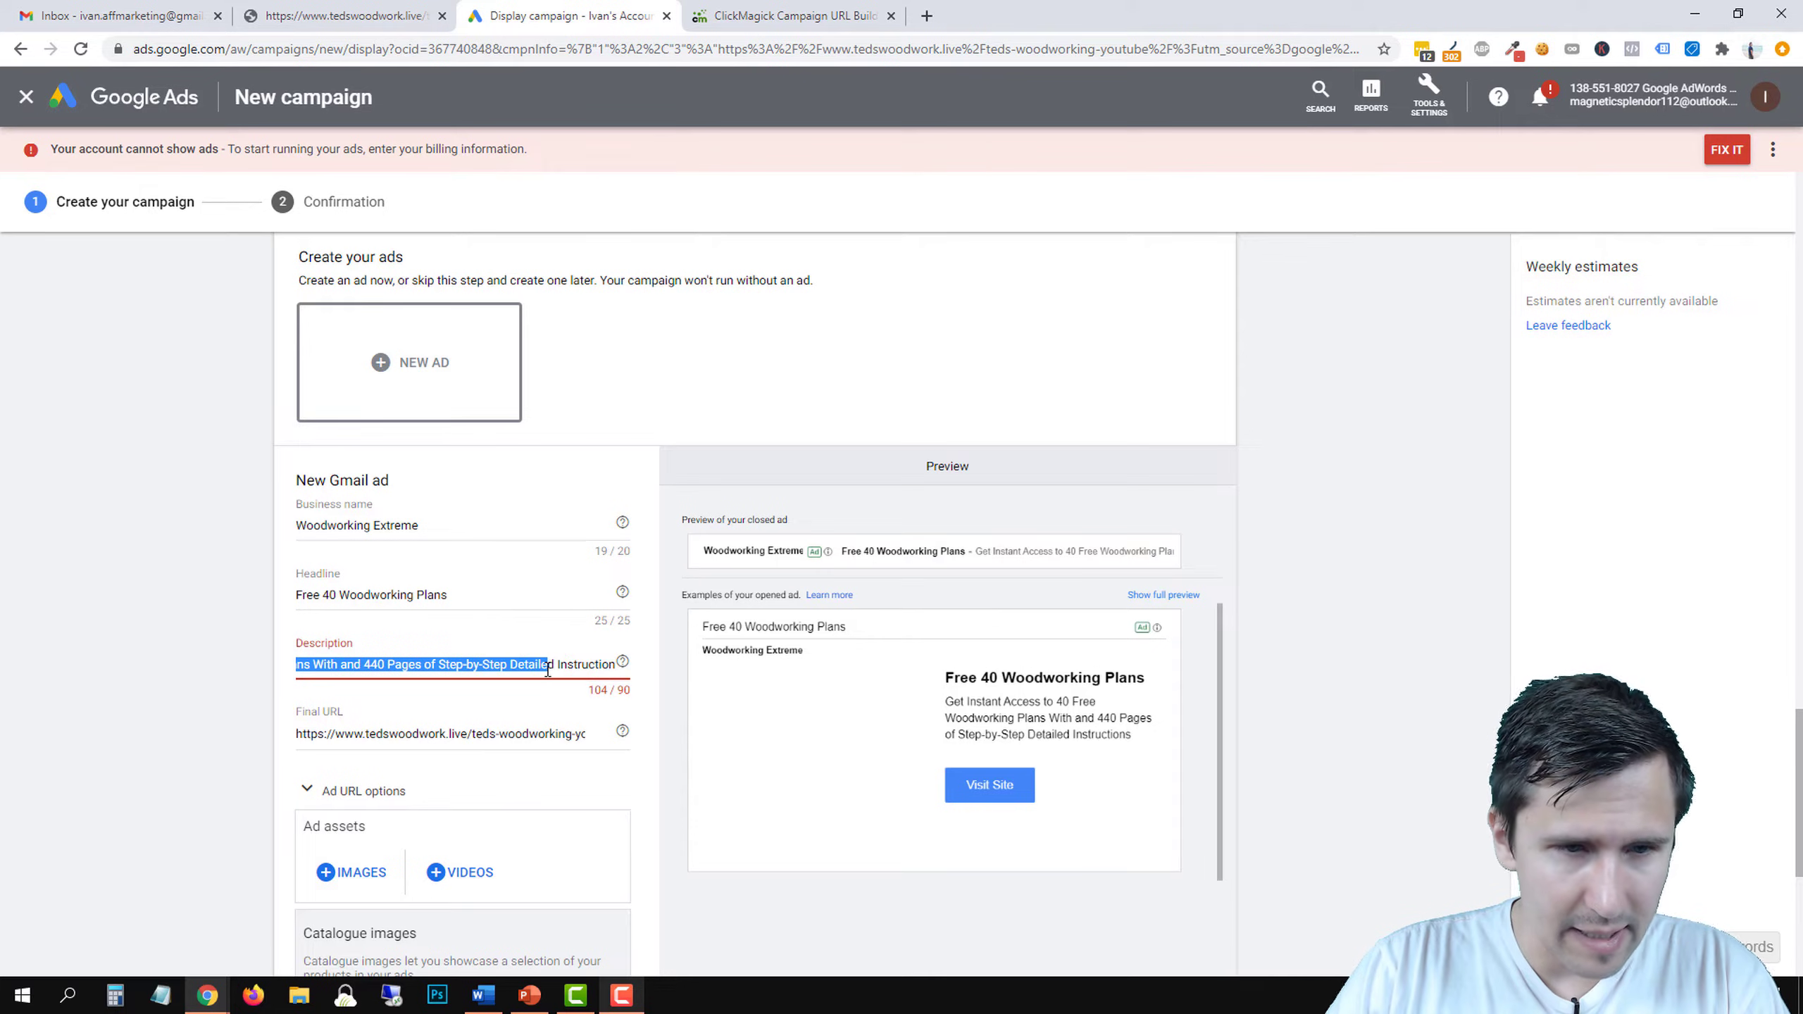
{"action": "left_click", "coordinate": [547, 670]}
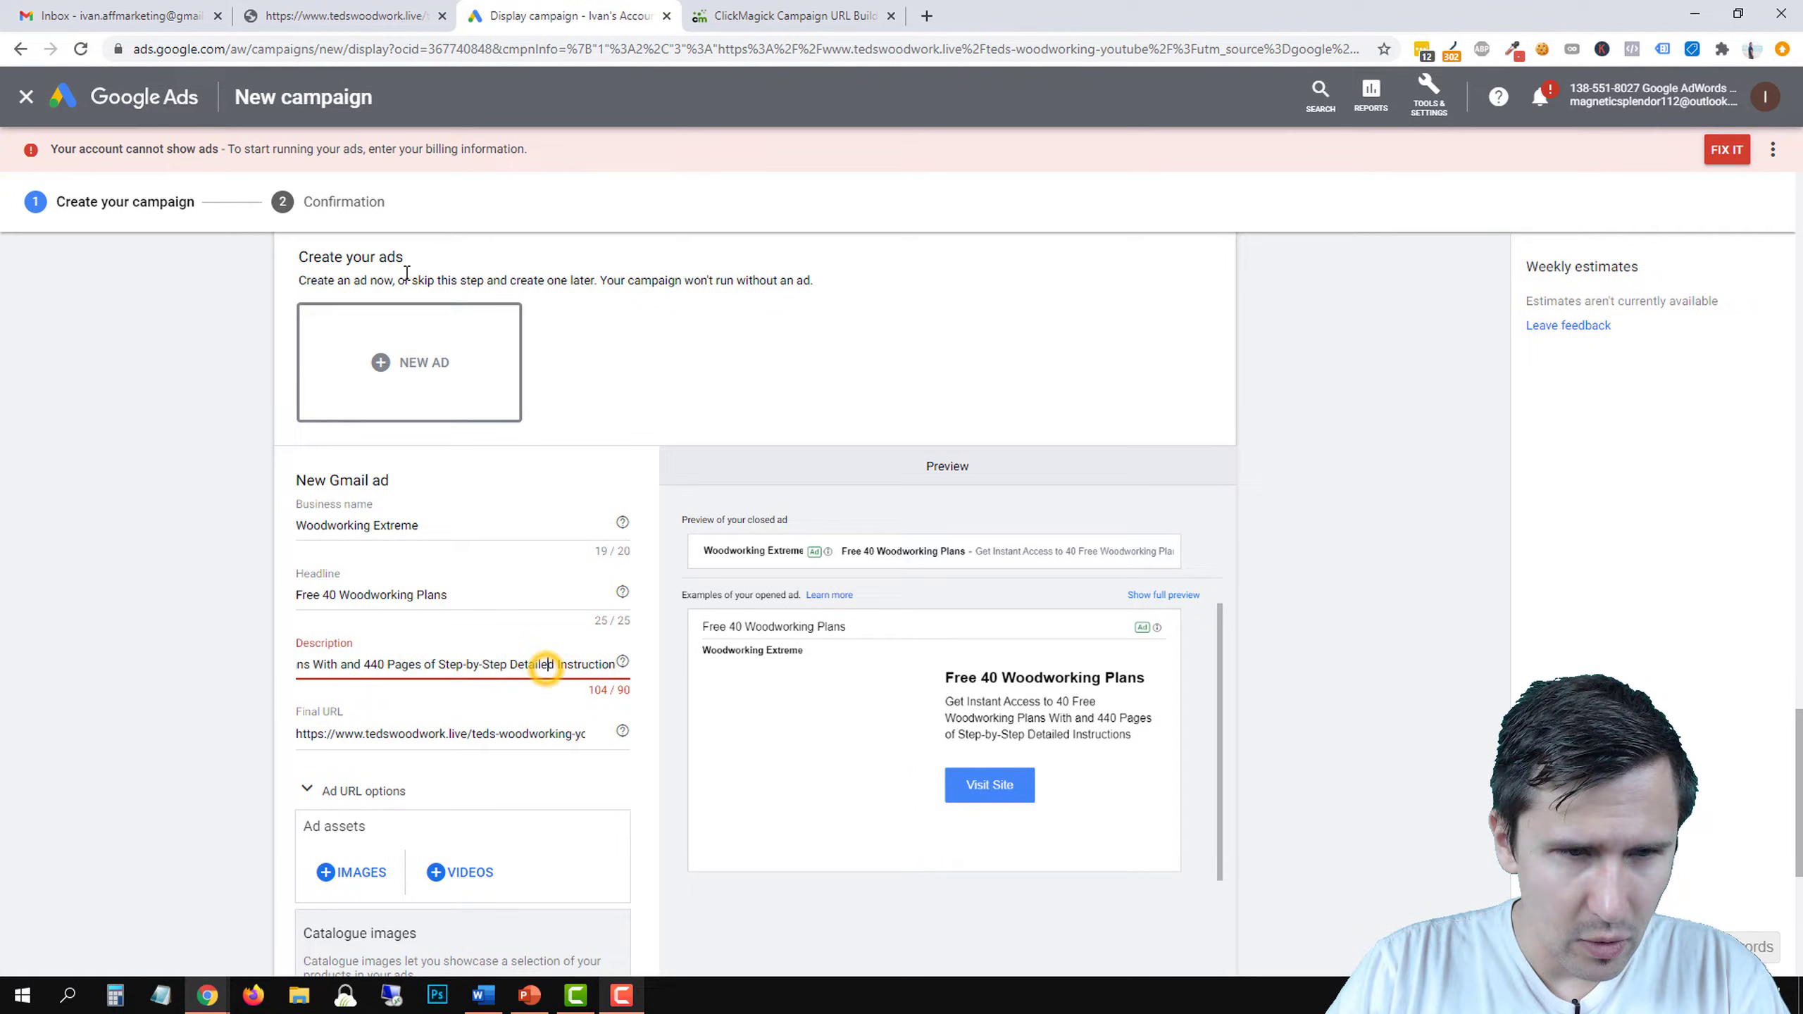
{"action": "left_click", "coordinate": [347, 13]}
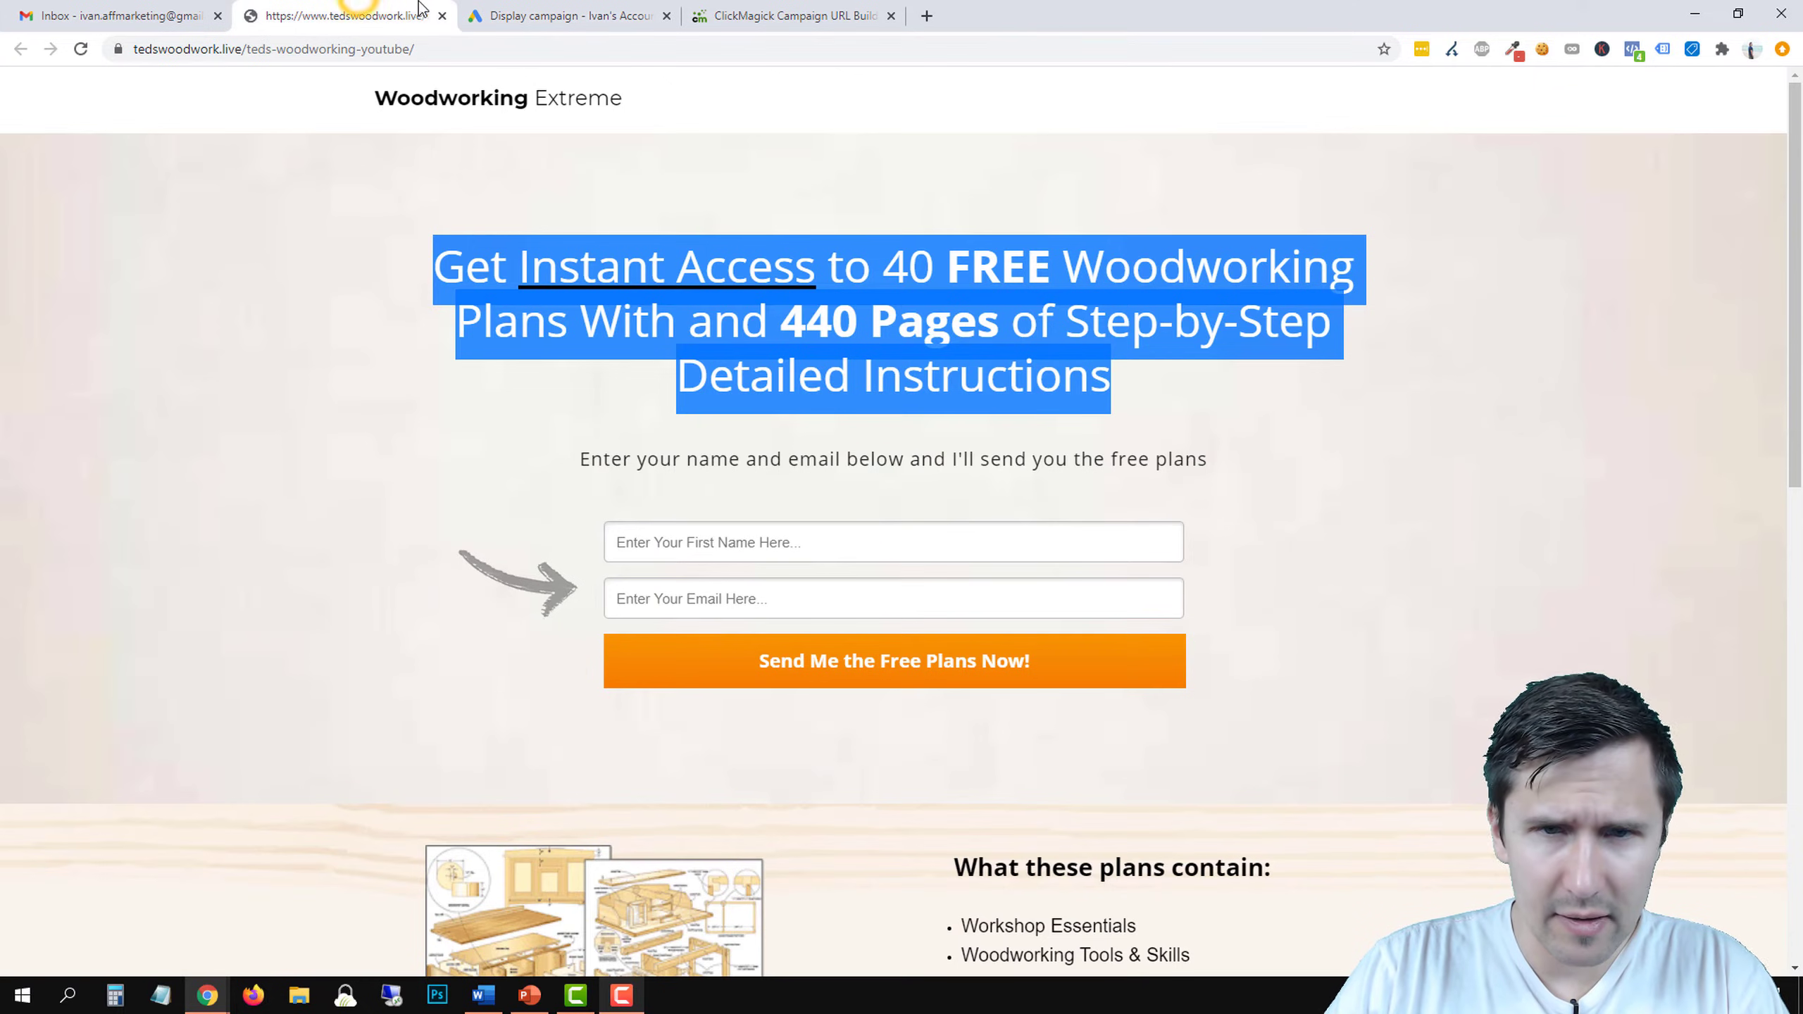
{"action": "left_click", "coordinate": [539, 9]}
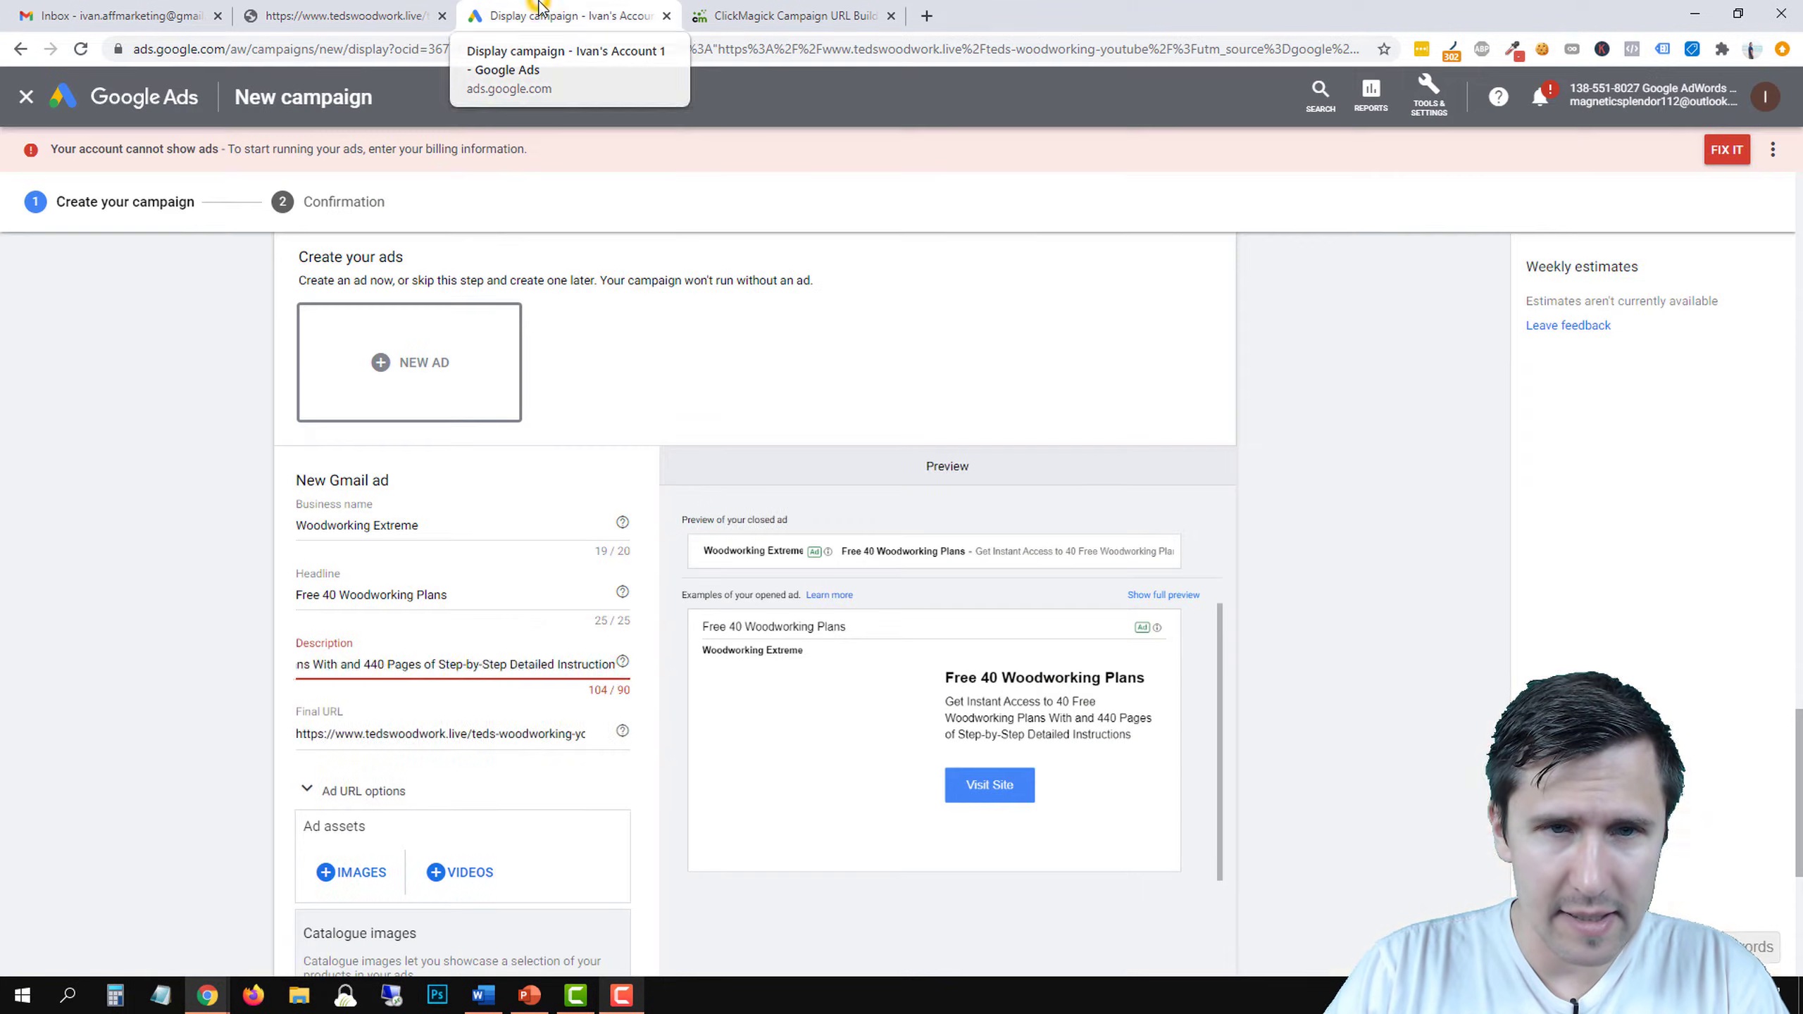
{"action": "double_click", "coordinate": [583, 665]}
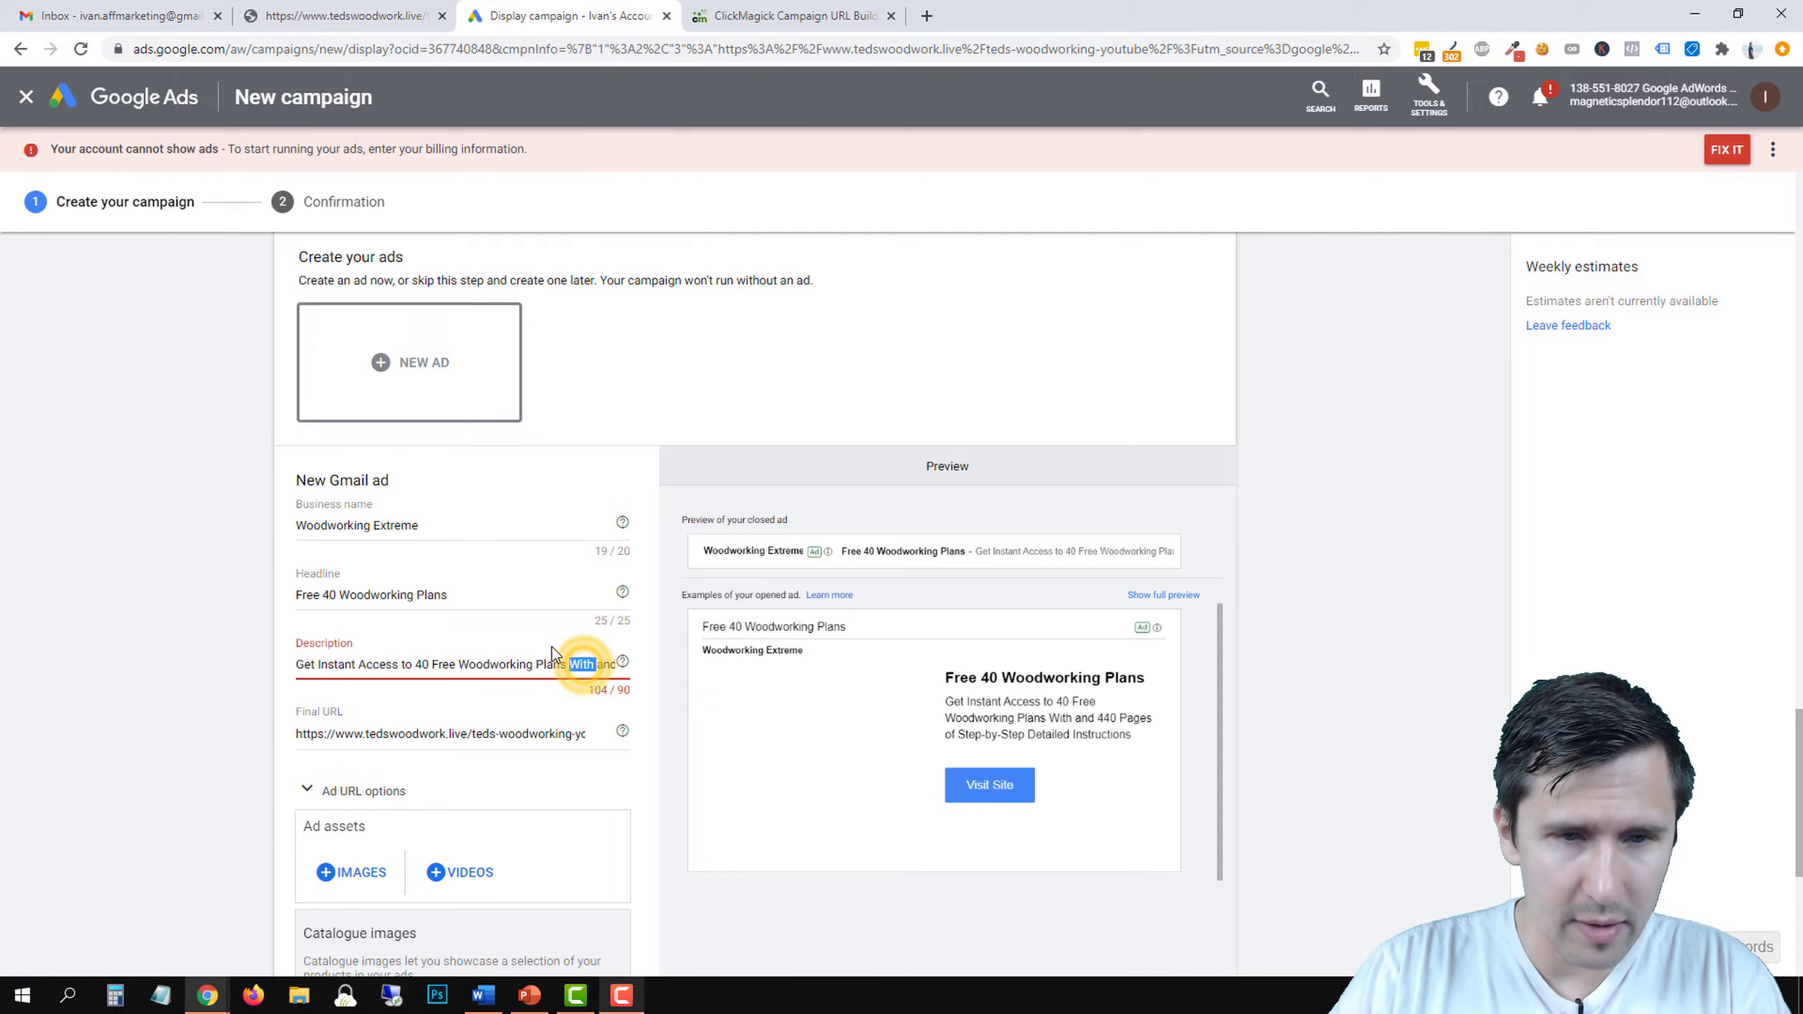
{"action": "key", "text": "BackSpace"}
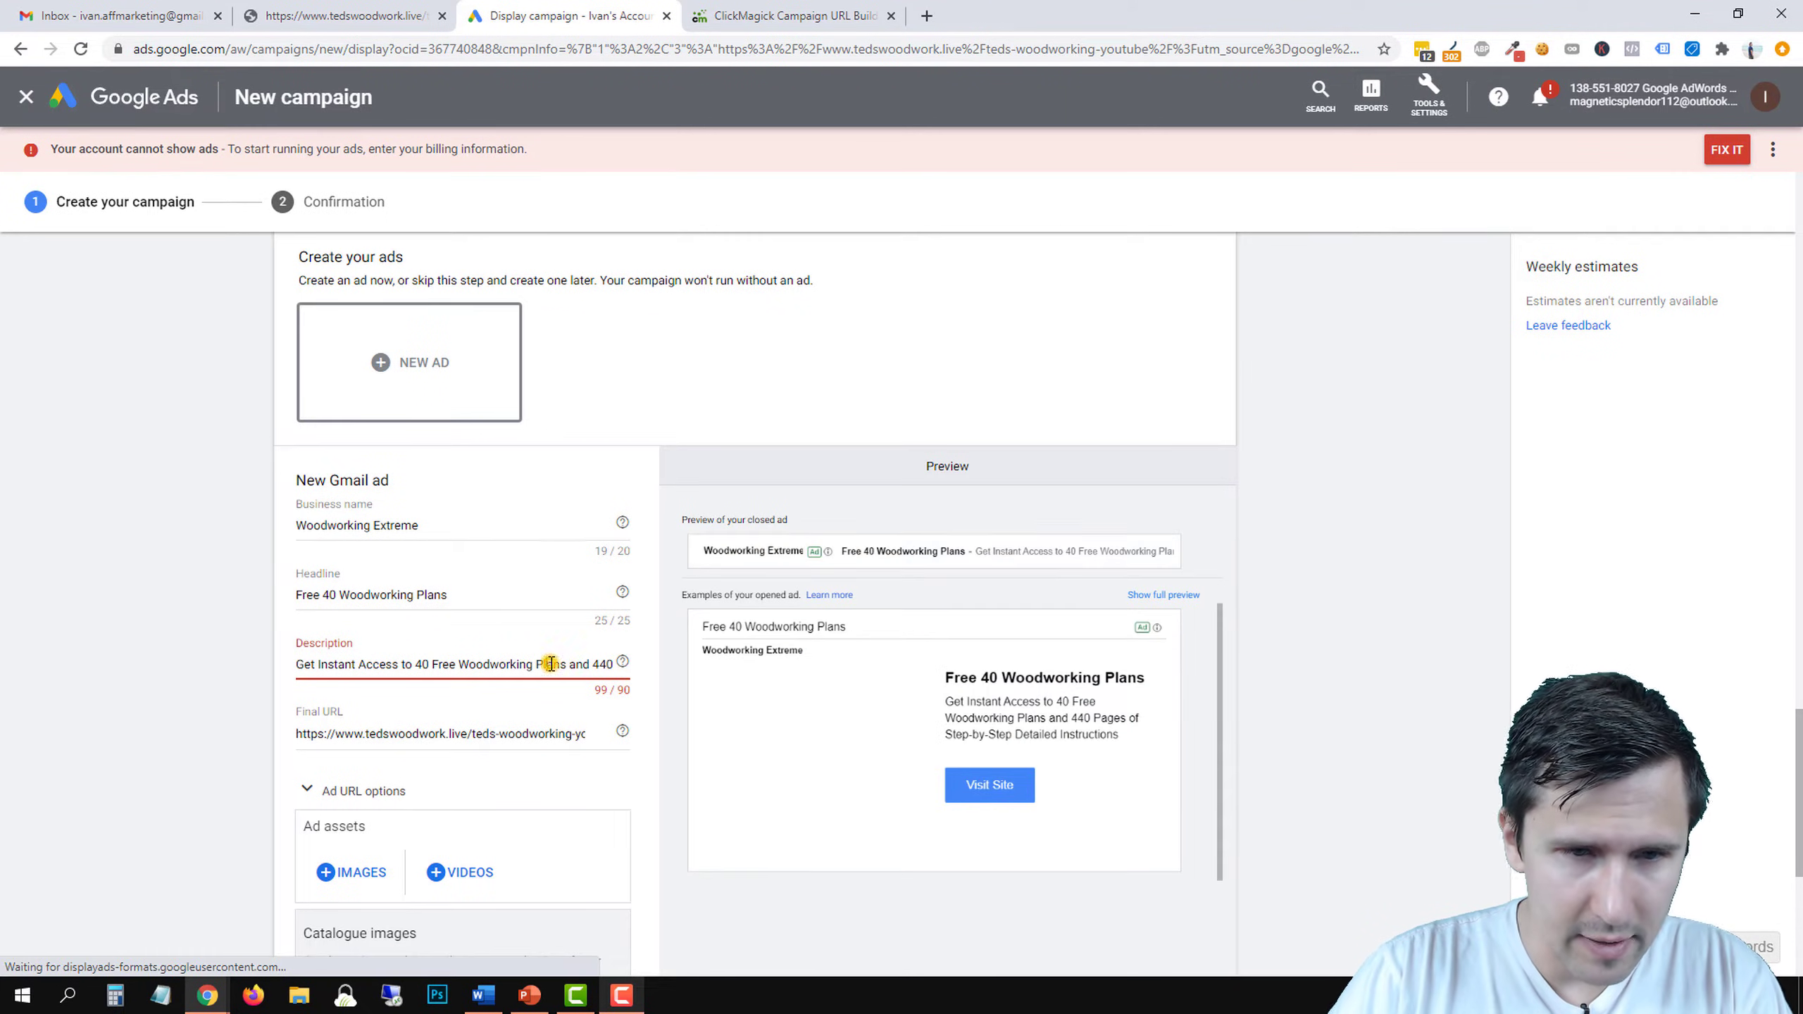
Delete the word "Detailed" from the ad description so it ends with "Step-by-Step Instructions".
{"action": "left_click_drag", "start_coordinate": [548, 665], "coordinate": [587, 664]}
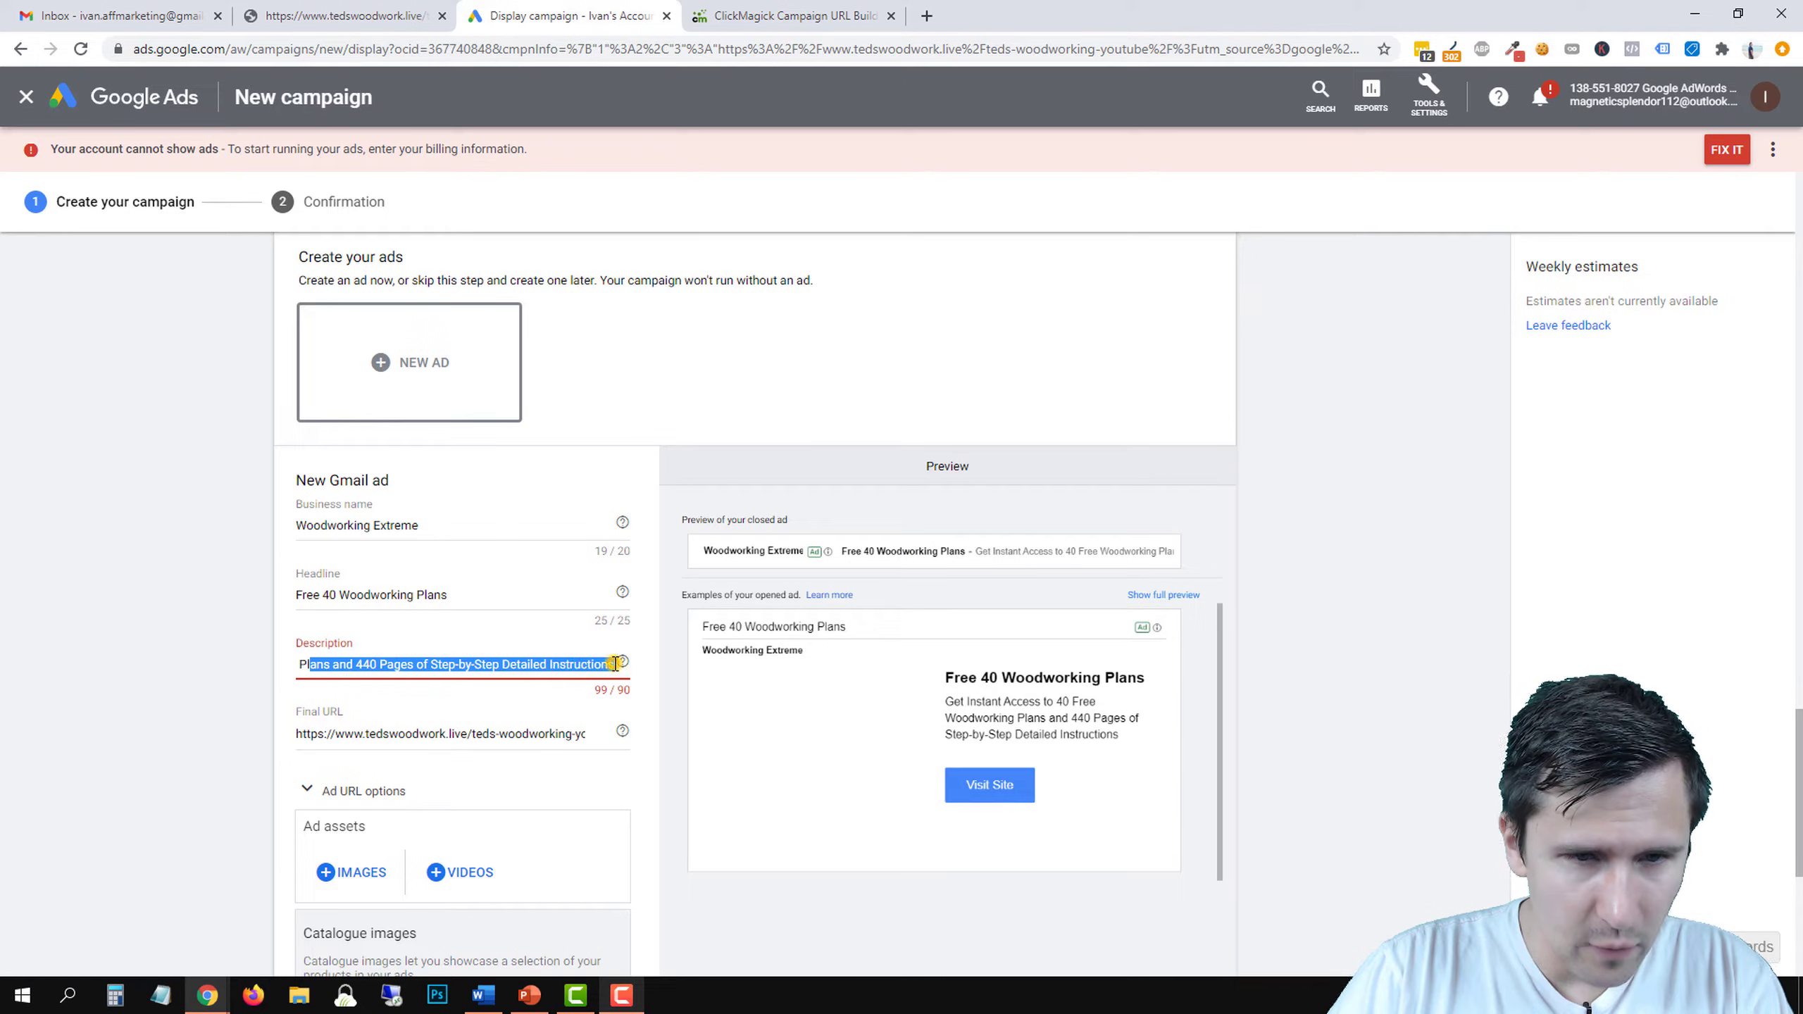
{"action": "left_click", "coordinate": [615, 664]}
{"action": "double_click", "coordinate": [524, 662]}
{"action": "key", "text": "BackSpace"}
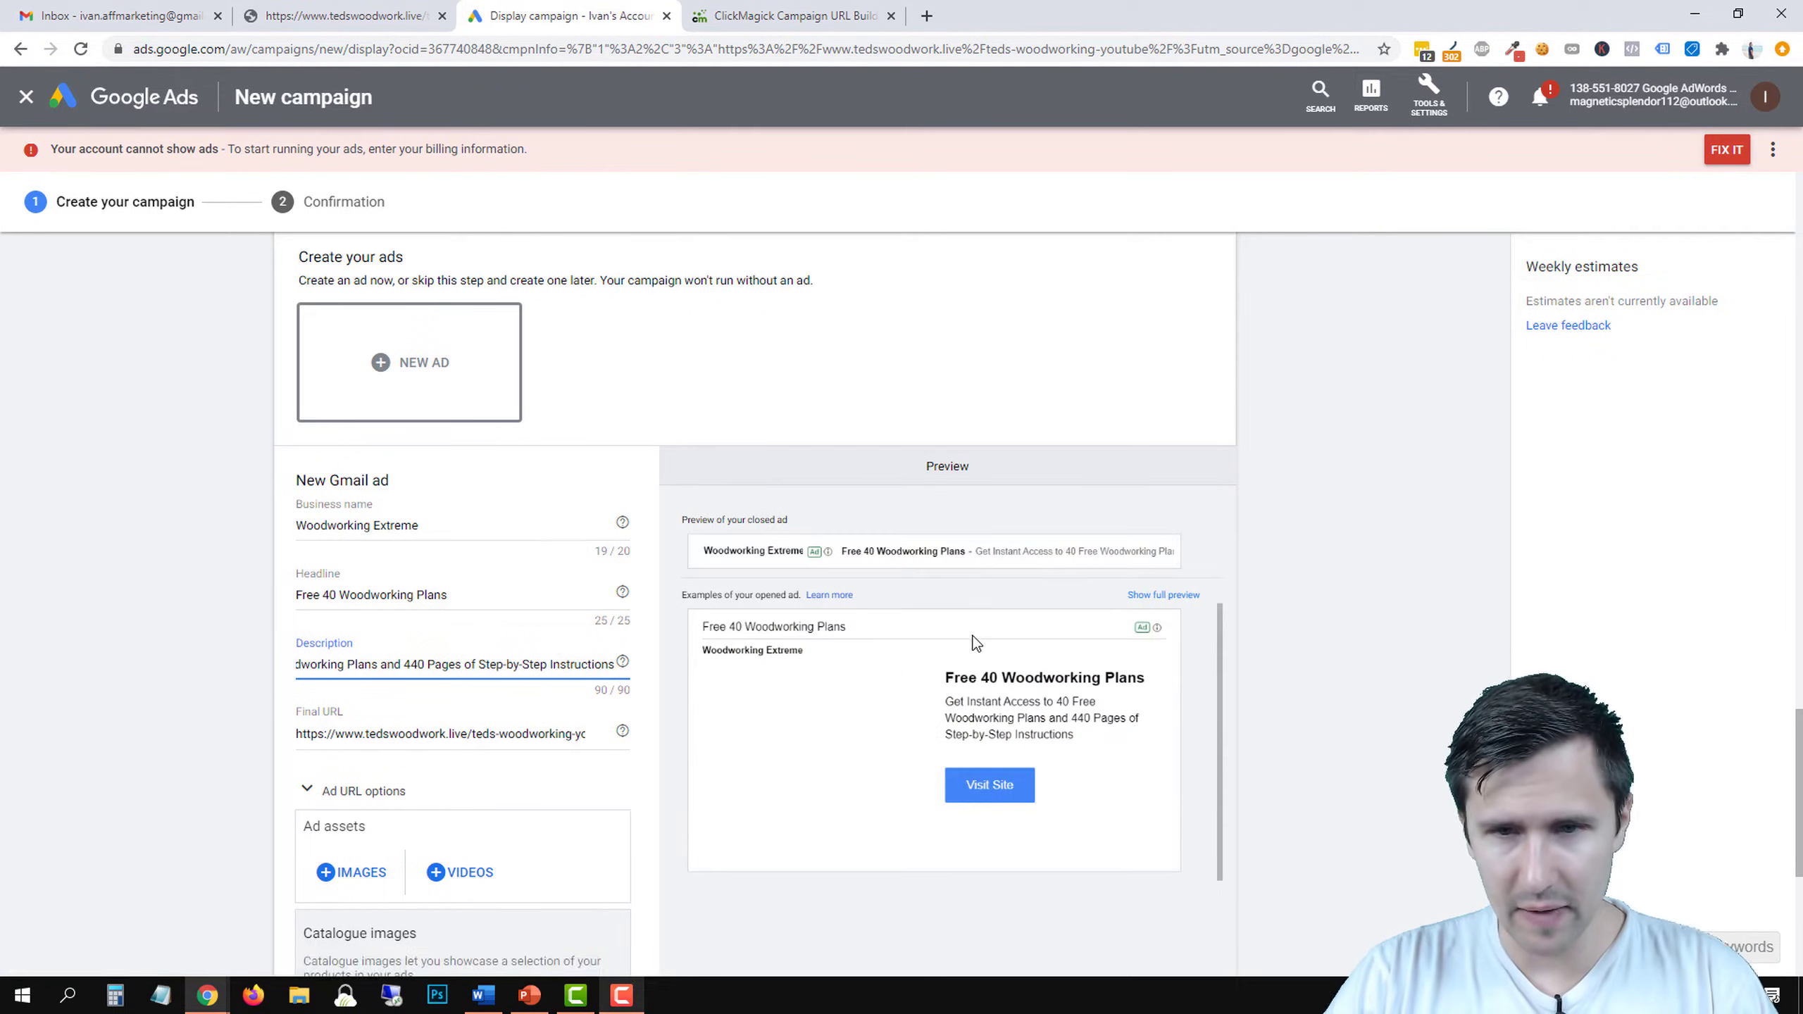
Compare the closed-ad preview with the ads in the Gmail Social inbox and read the description in the opened-ad preview.
{"action": "left_click_drag", "start_coordinate": [976, 550], "coordinate": [1105, 545]}
{"action": "left_click", "coordinate": [139, 16]}
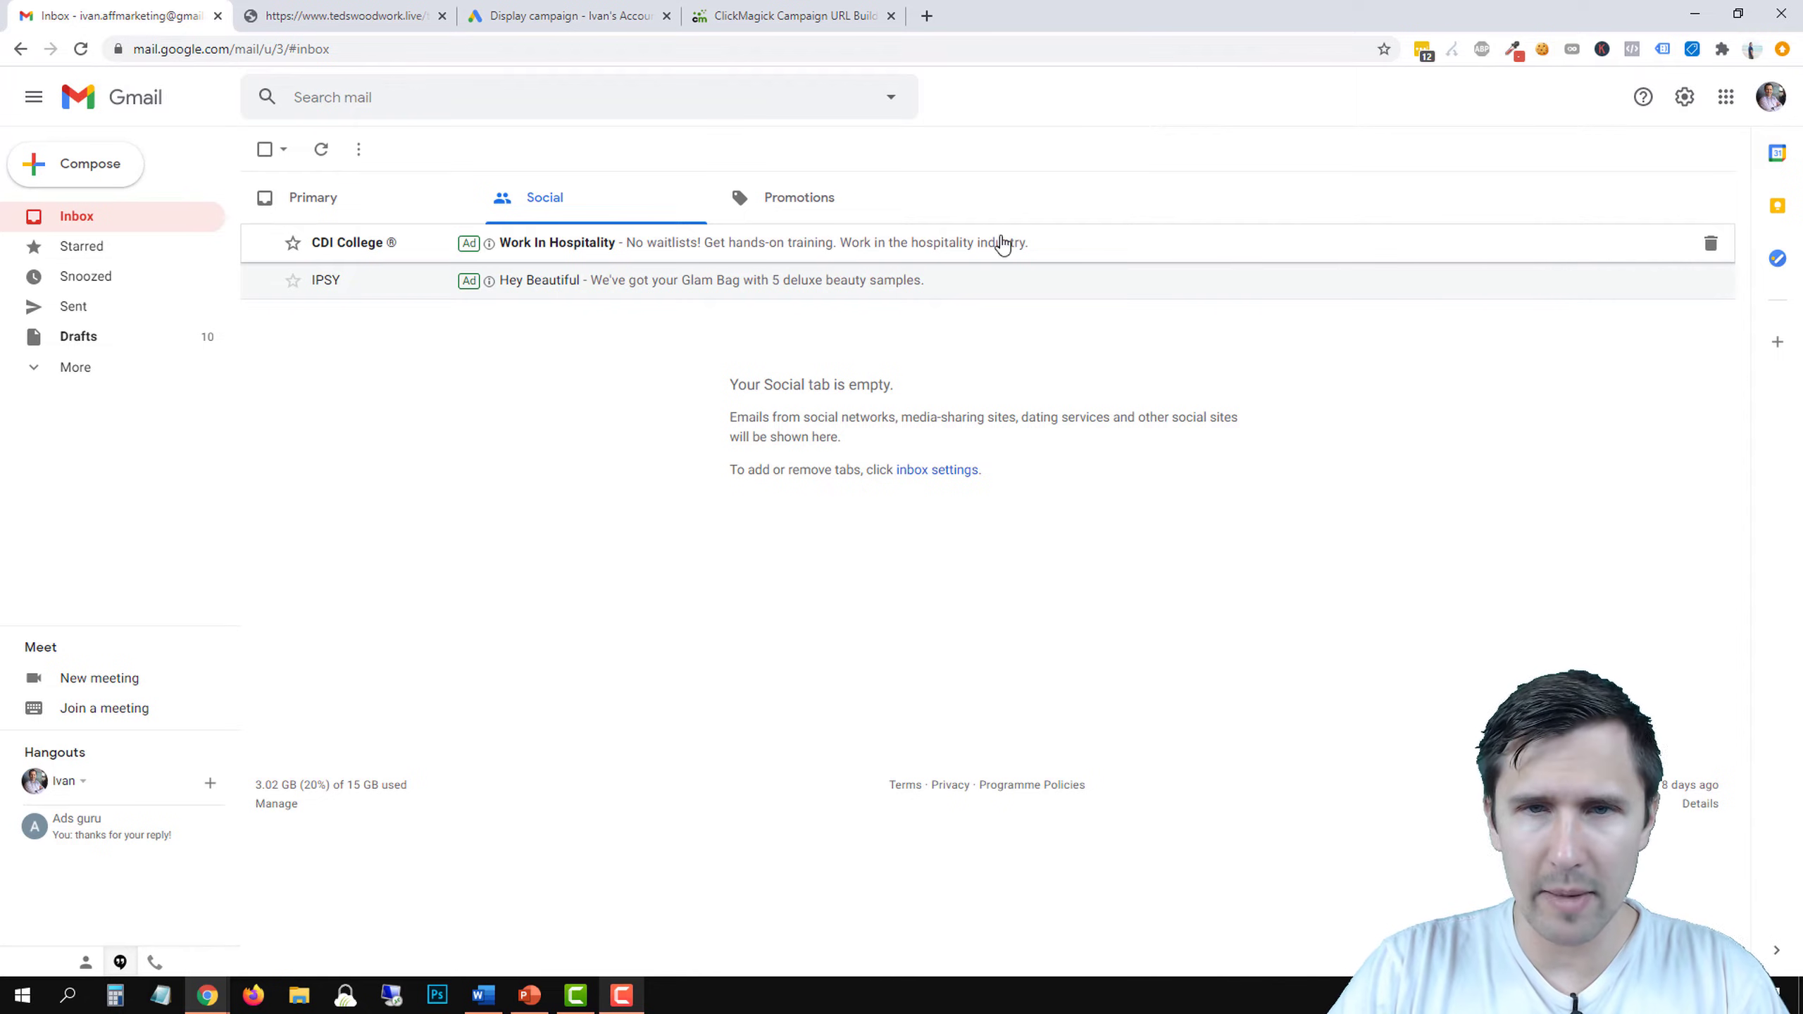
{"action": "left_click", "coordinate": [568, 16]}
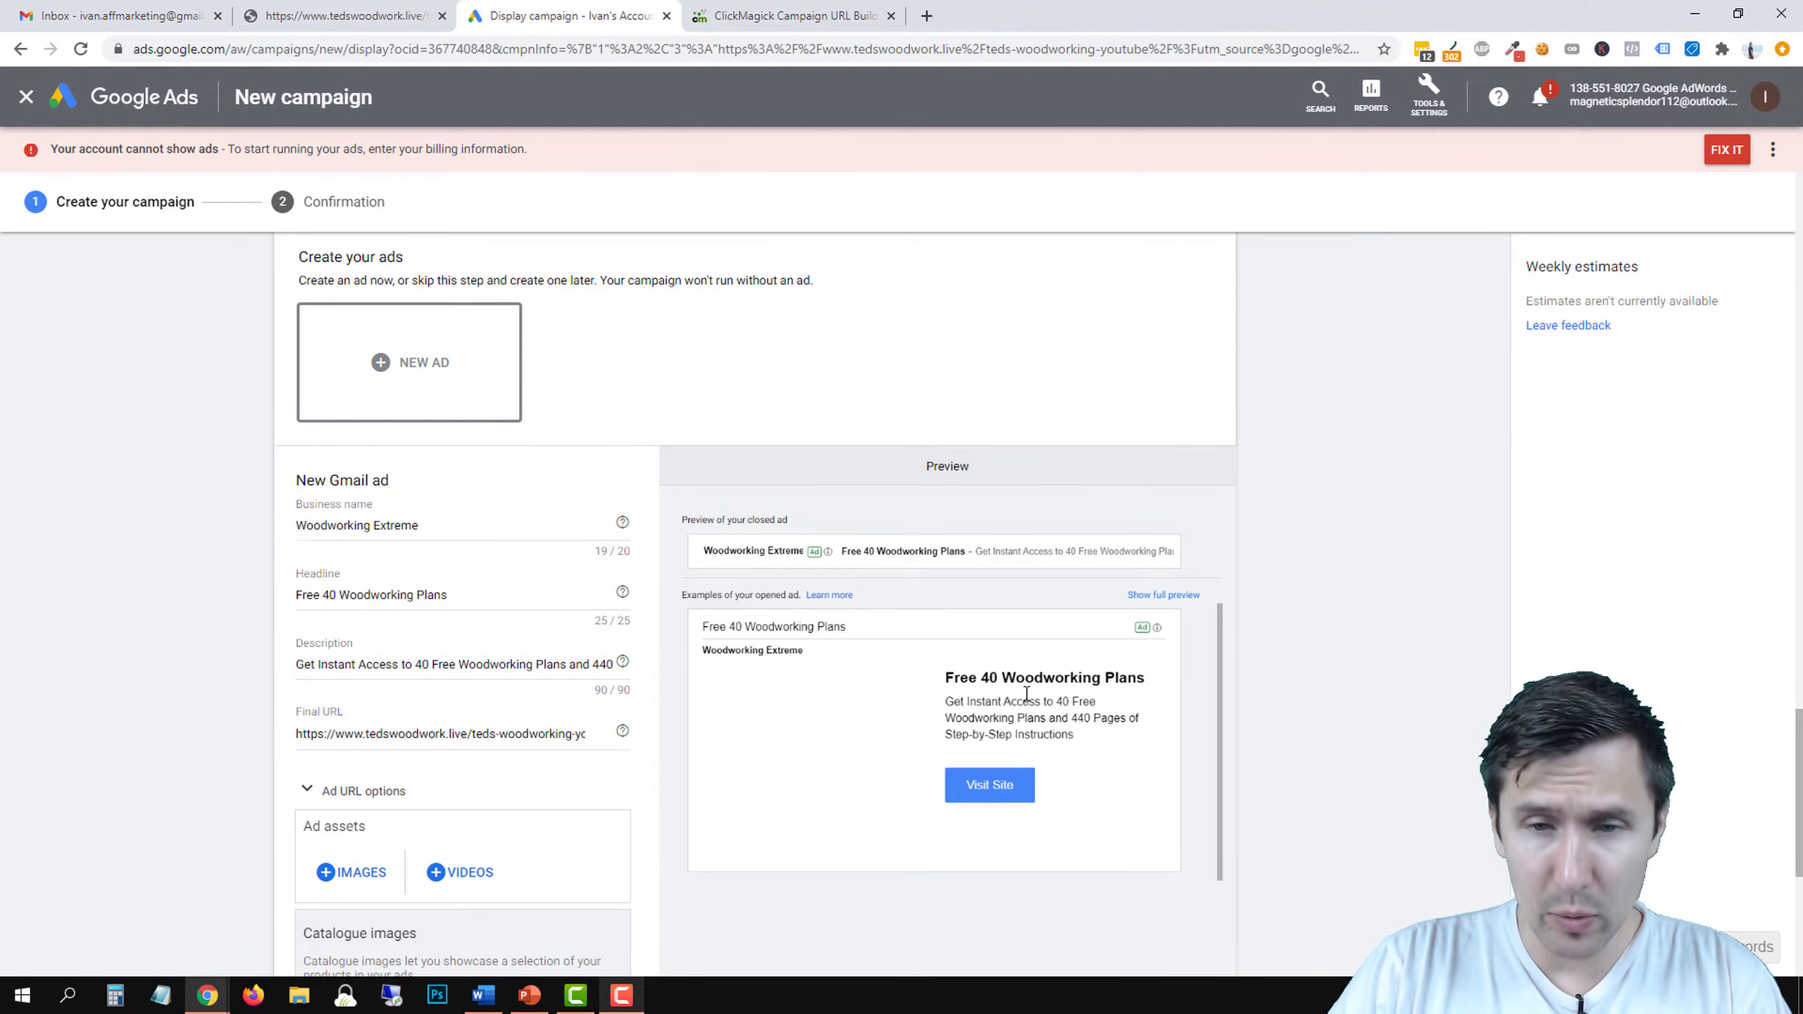
{"action": "left_click_drag", "start_coordinate": [952, 703], "coordinate": [1071, 733]}
{"action": "left_click", "coordinate": [1075, 734]}
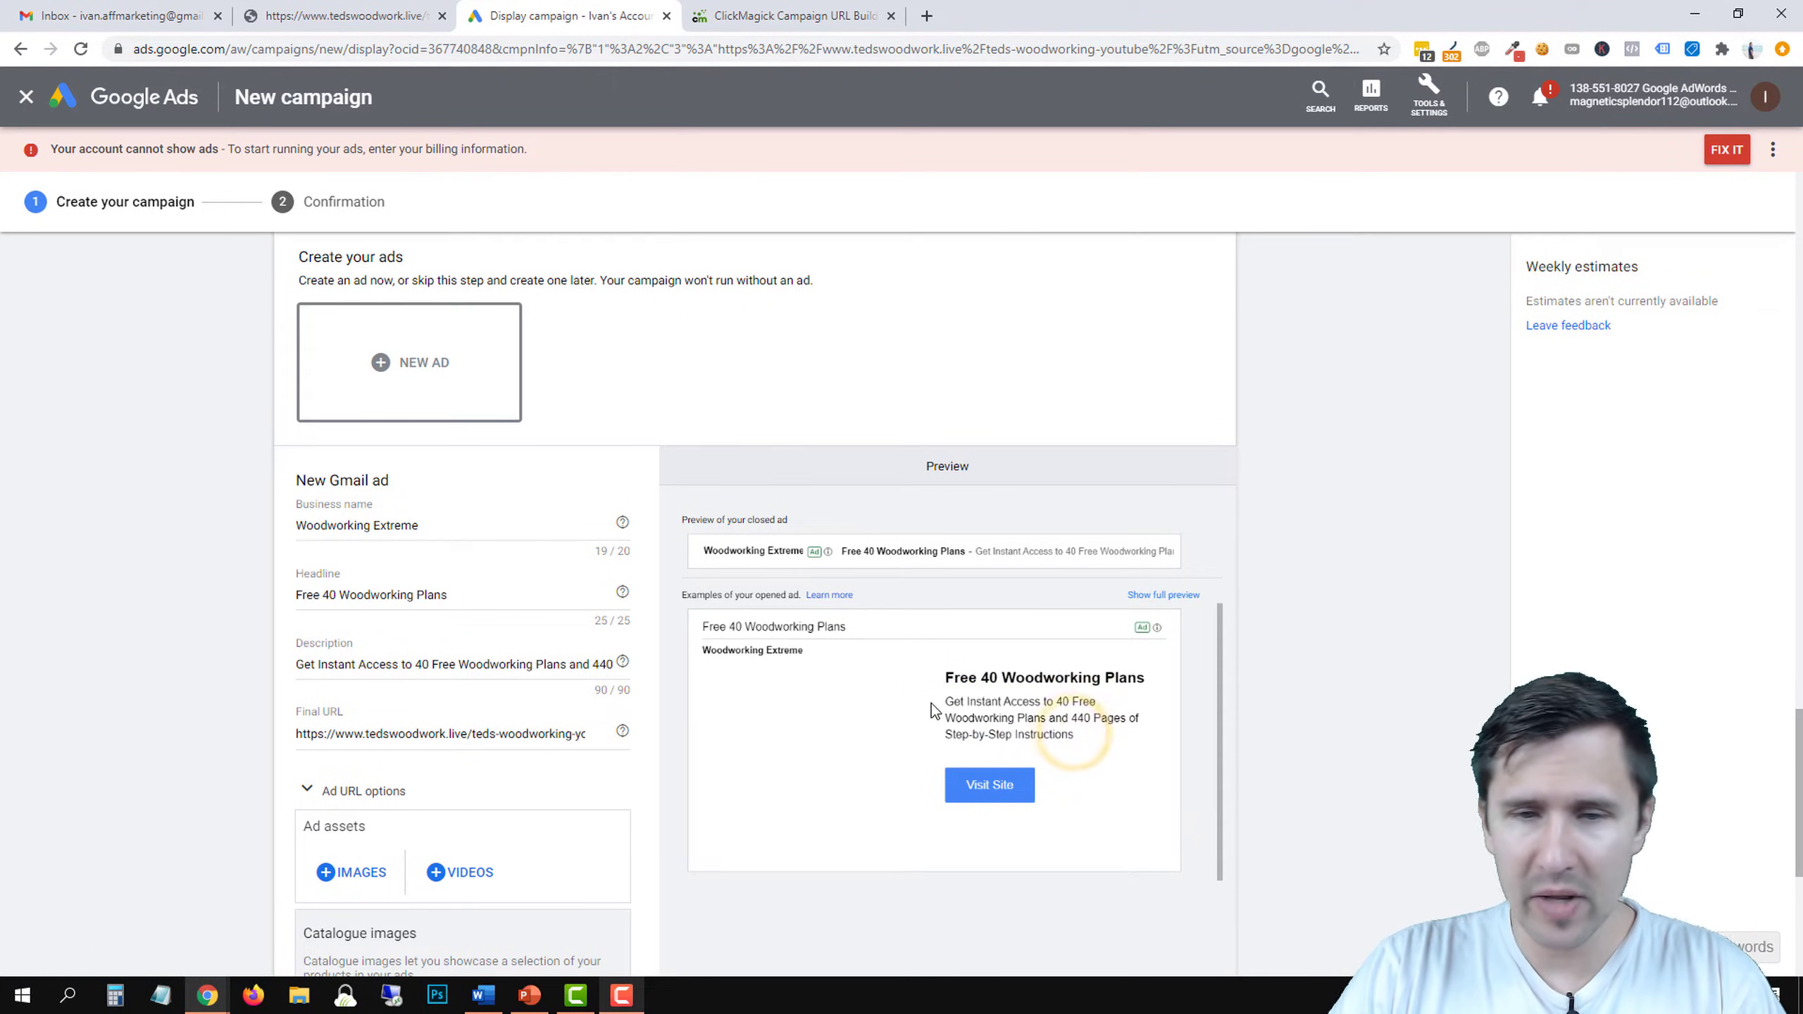
Add the YouTube video "How to Do Affiliate Marketing on Google Ads" to the ad assets and test its playback from the preview.
{"action": "scroll", "coordinate": [931, 701], "scroll_direction": "down", "scroll_amount": 1}
{"action": "scroll", "coordinate": [129, 698], "scroll_direction": "down", "scroll_amount": 2}
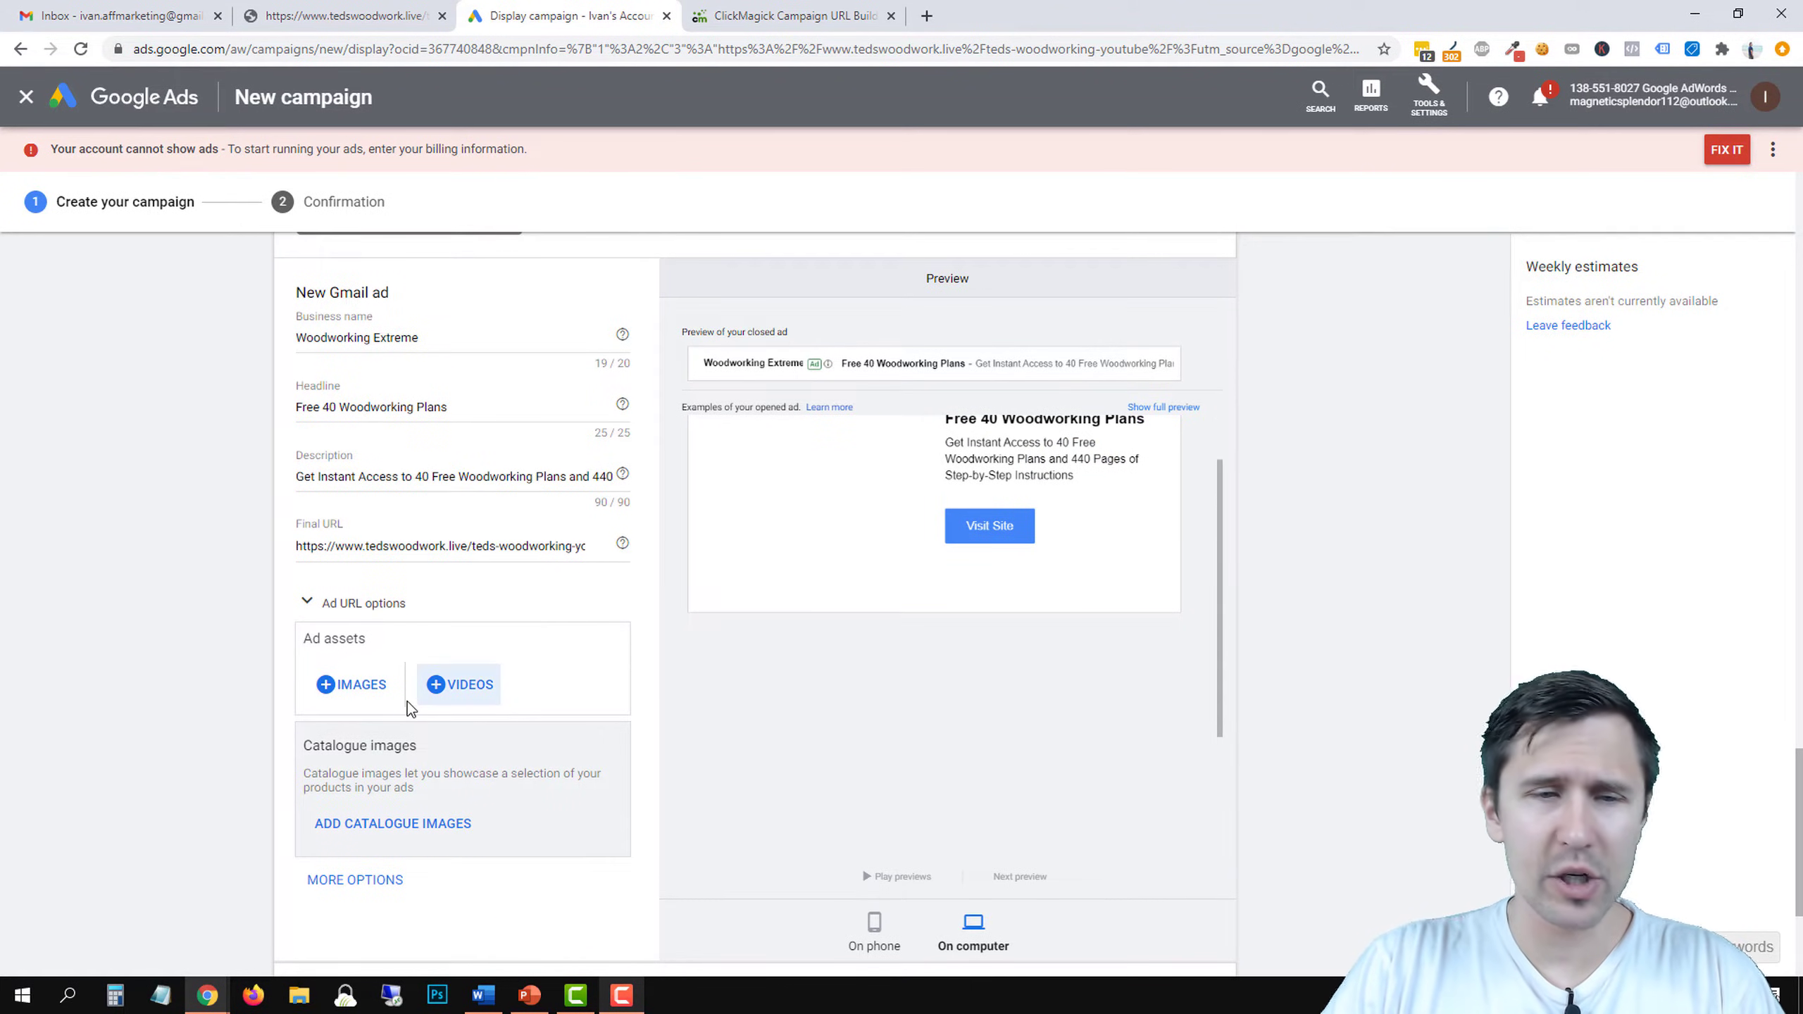
{"action": "left_click", "coordinate": [473, 693]}
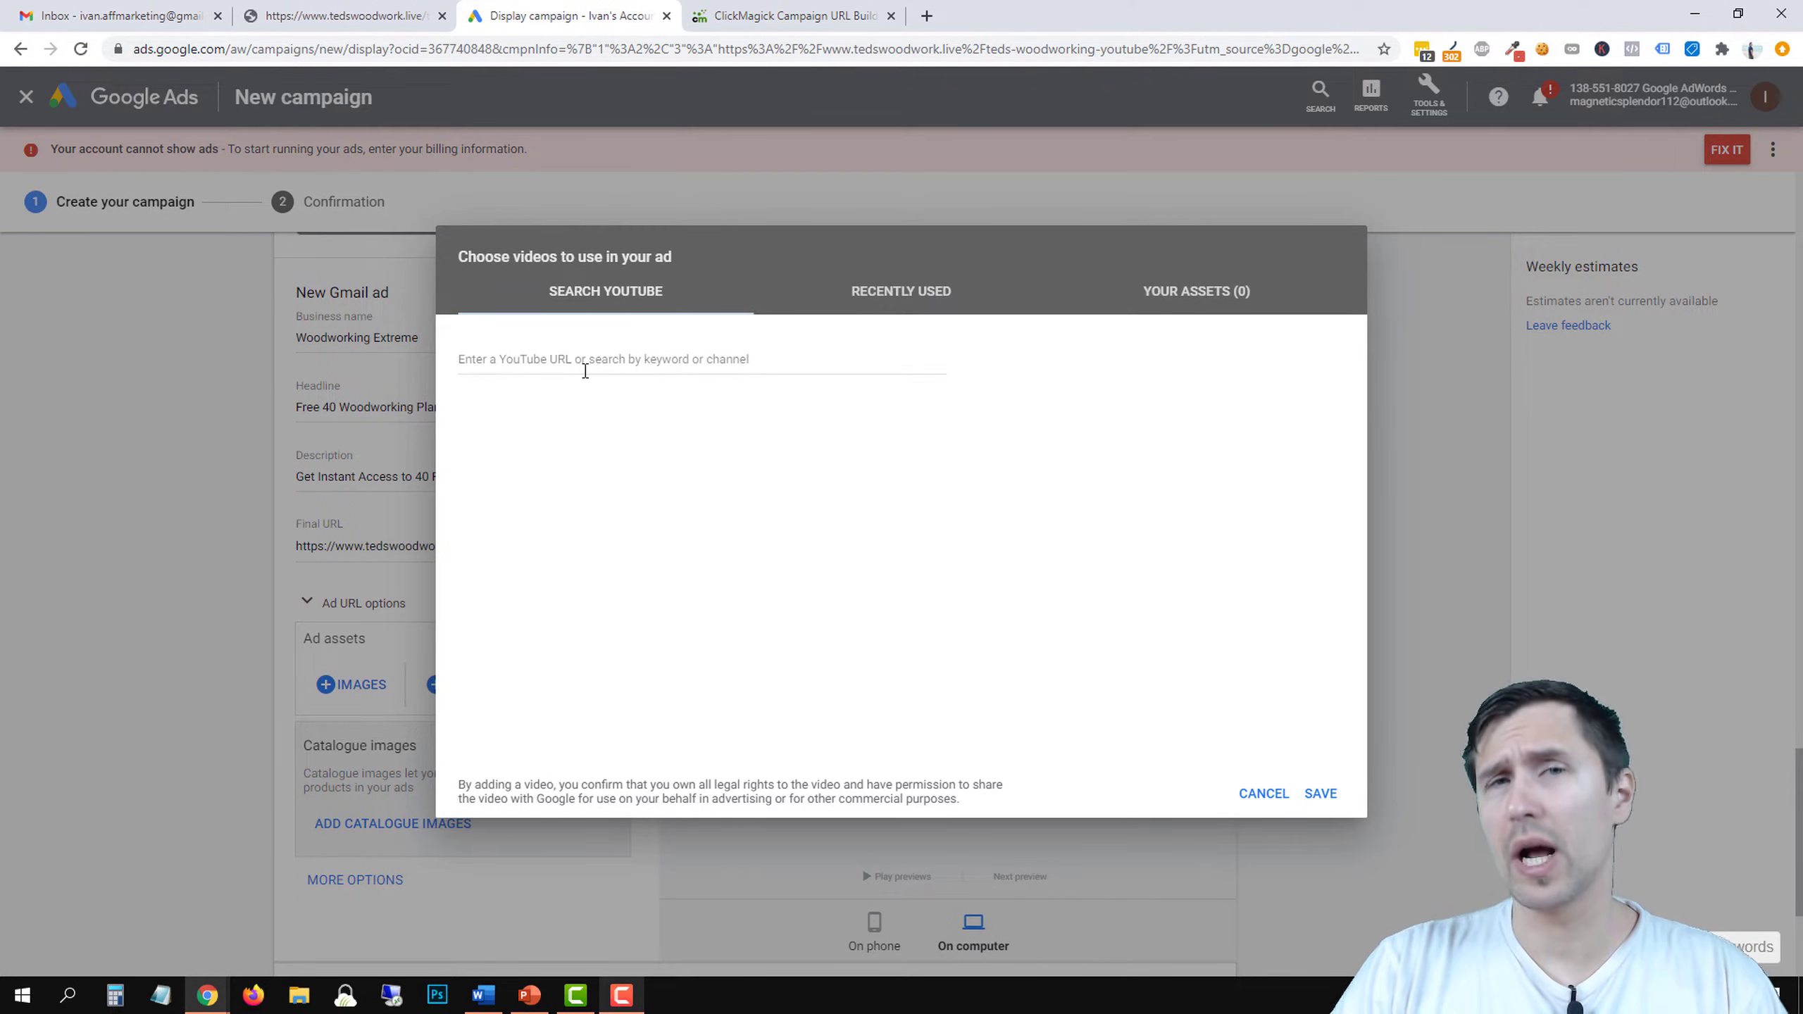
{"action": "left_click", "coordinate": [551, 361]}
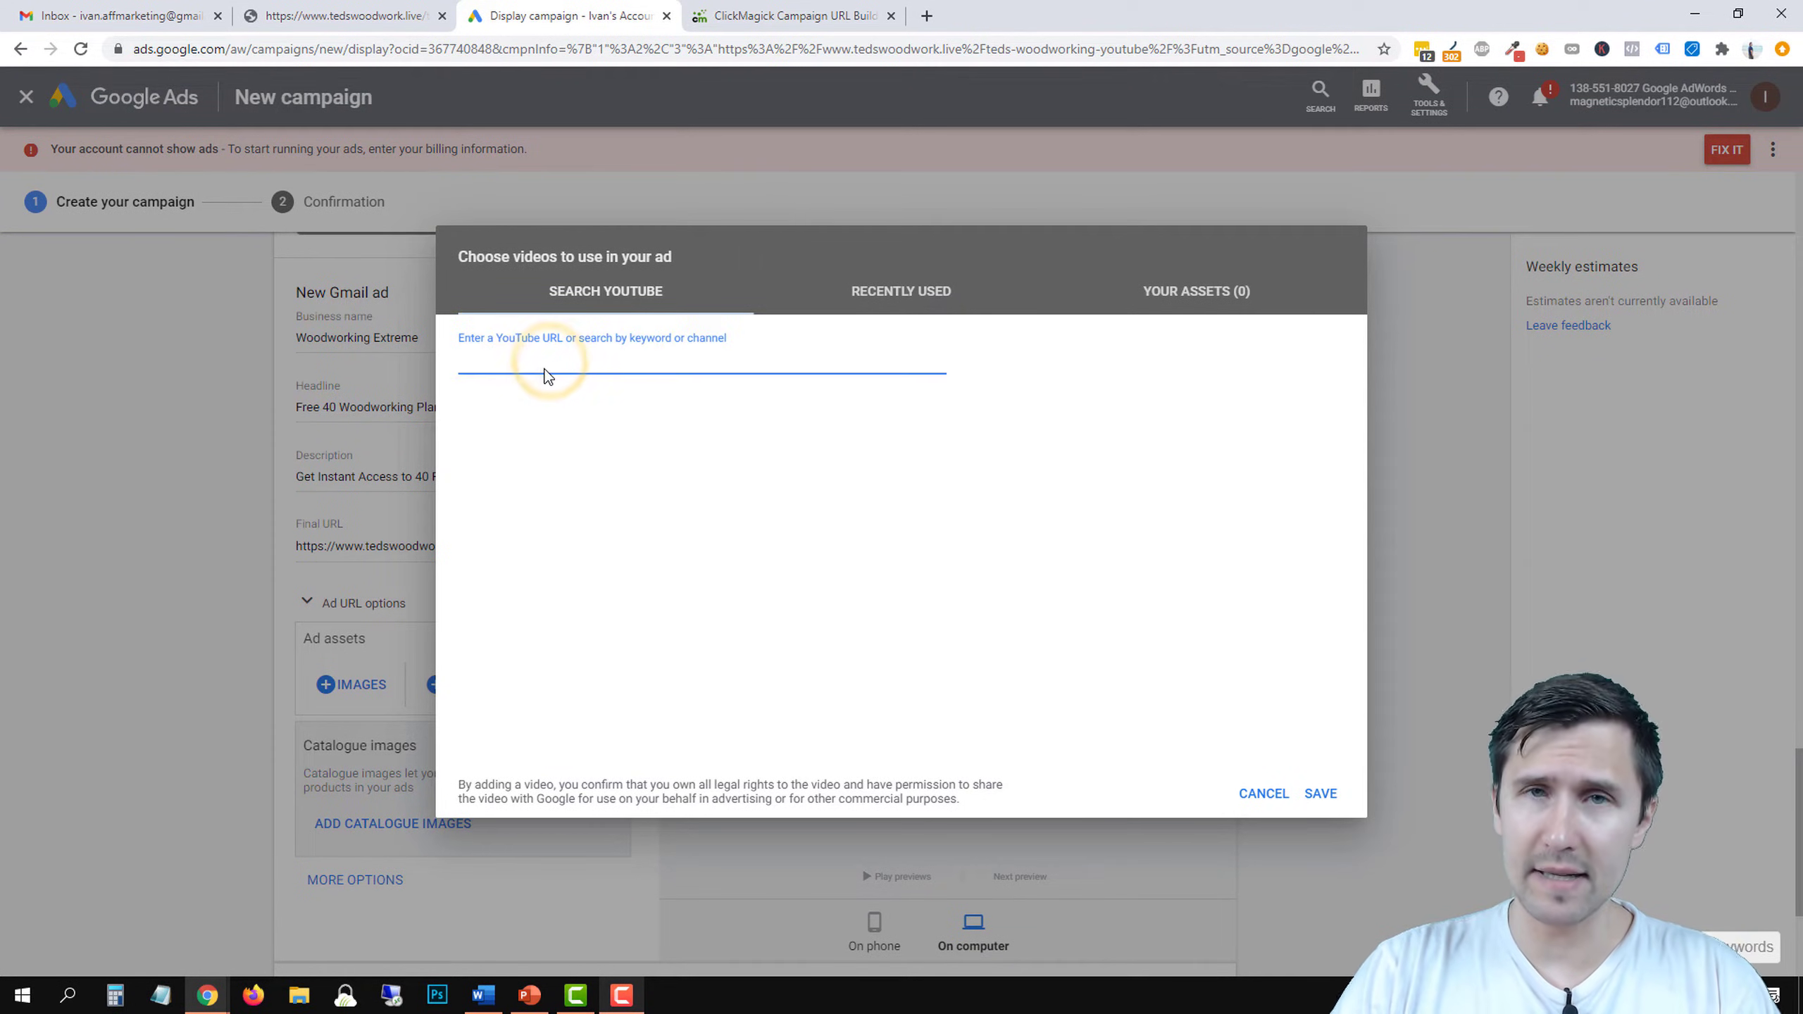
{"action": "type", "text": "ivan mana"}
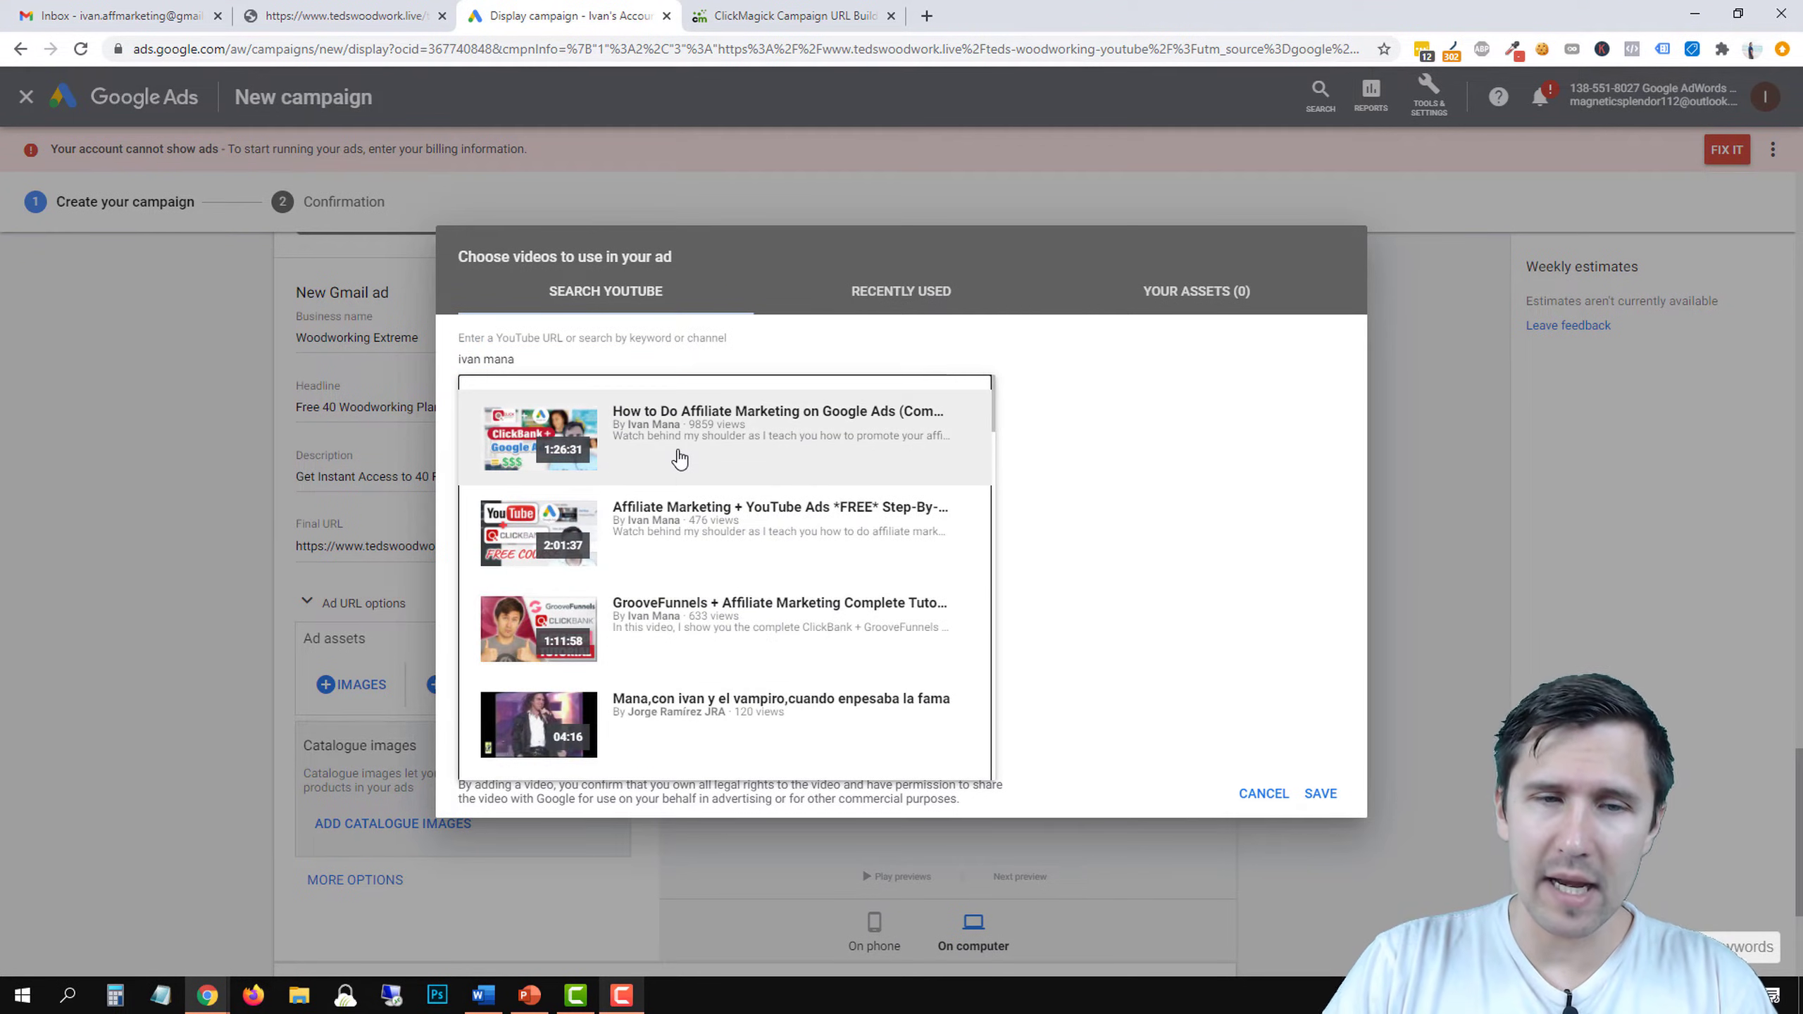
{"action": "left_click", "coordinate": [677, 450]}
{"action": "left_click", "coordinate": [1319, 793]}
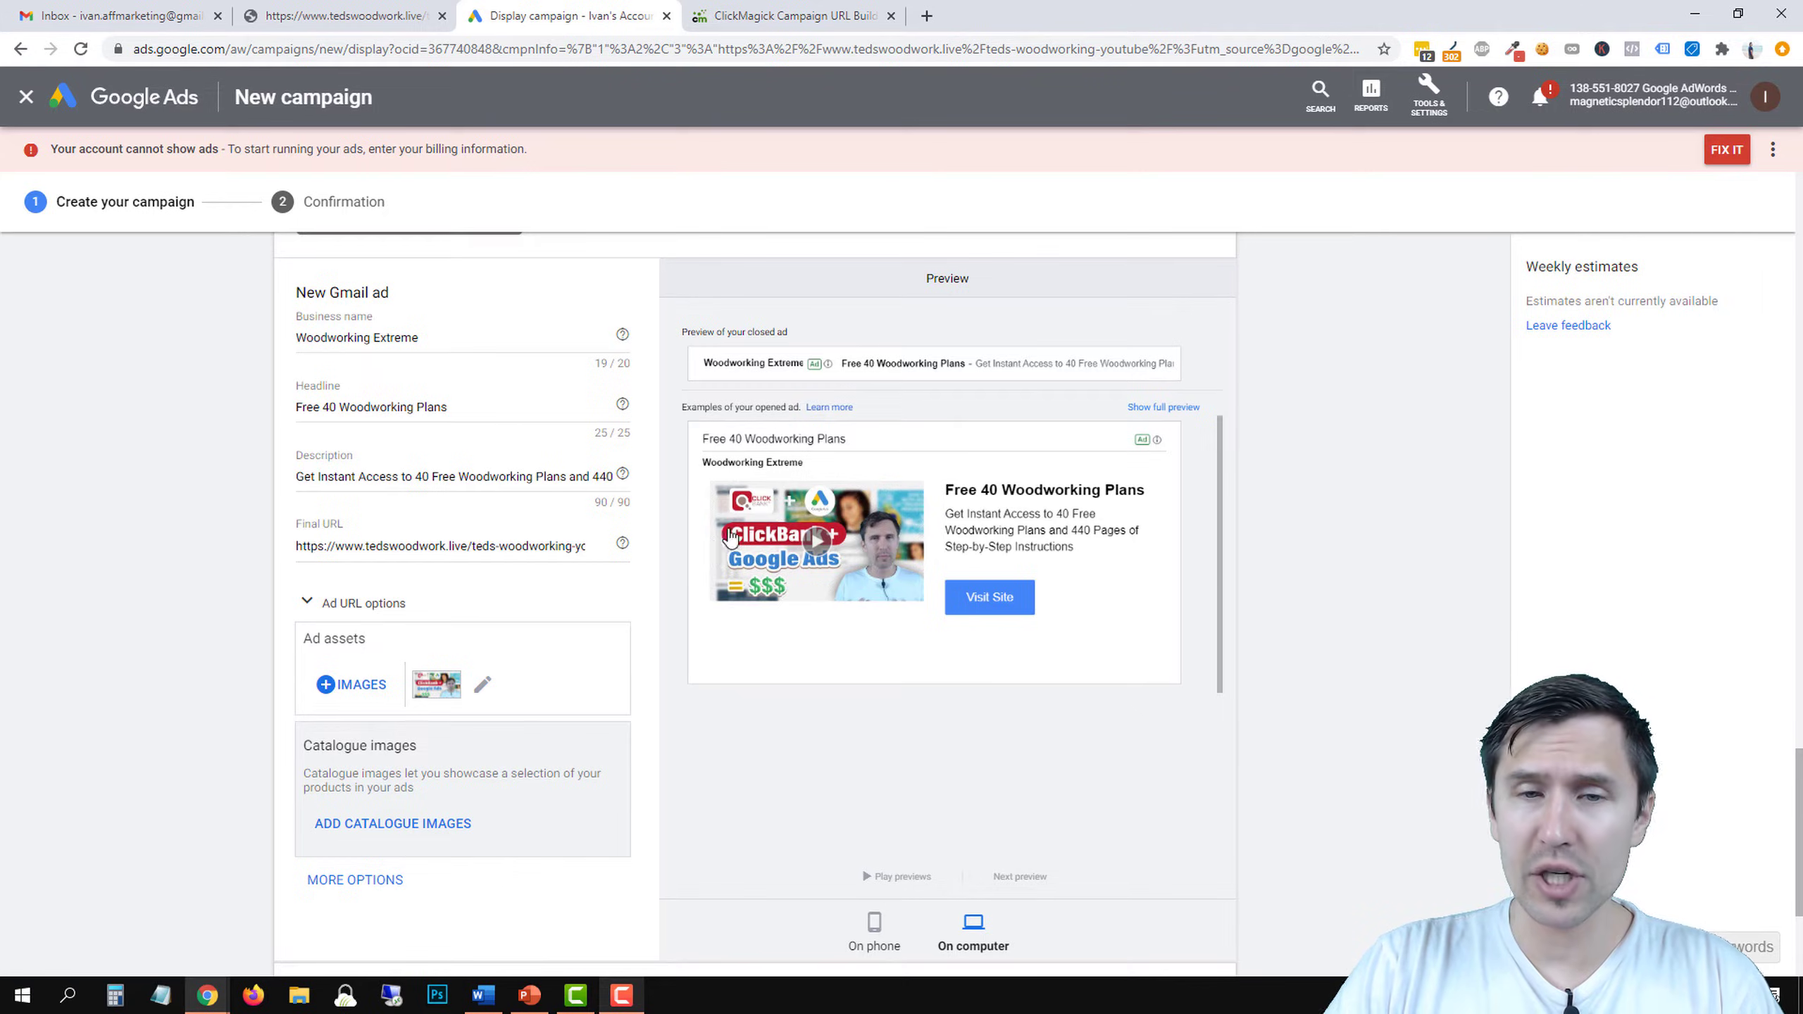
{"action": "left_click", "coordinate": [816, 536]}
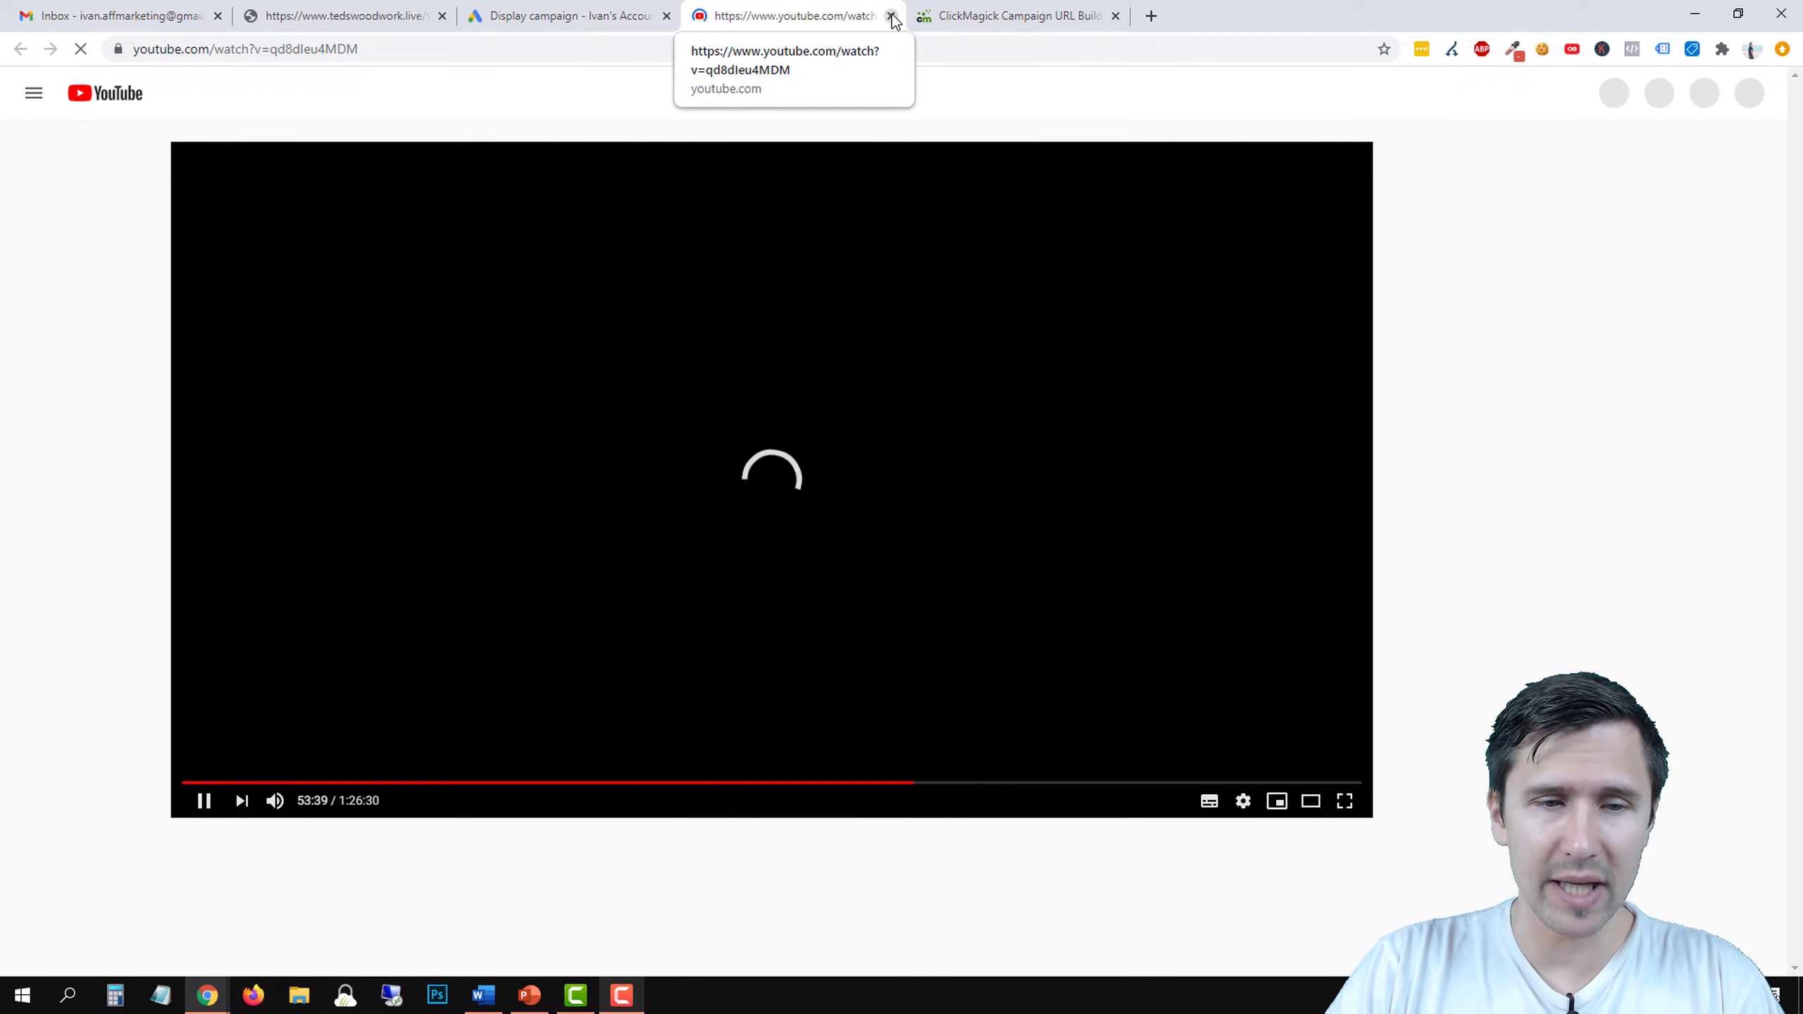
{"action": "left_click", "coordinate": [891, 15]}
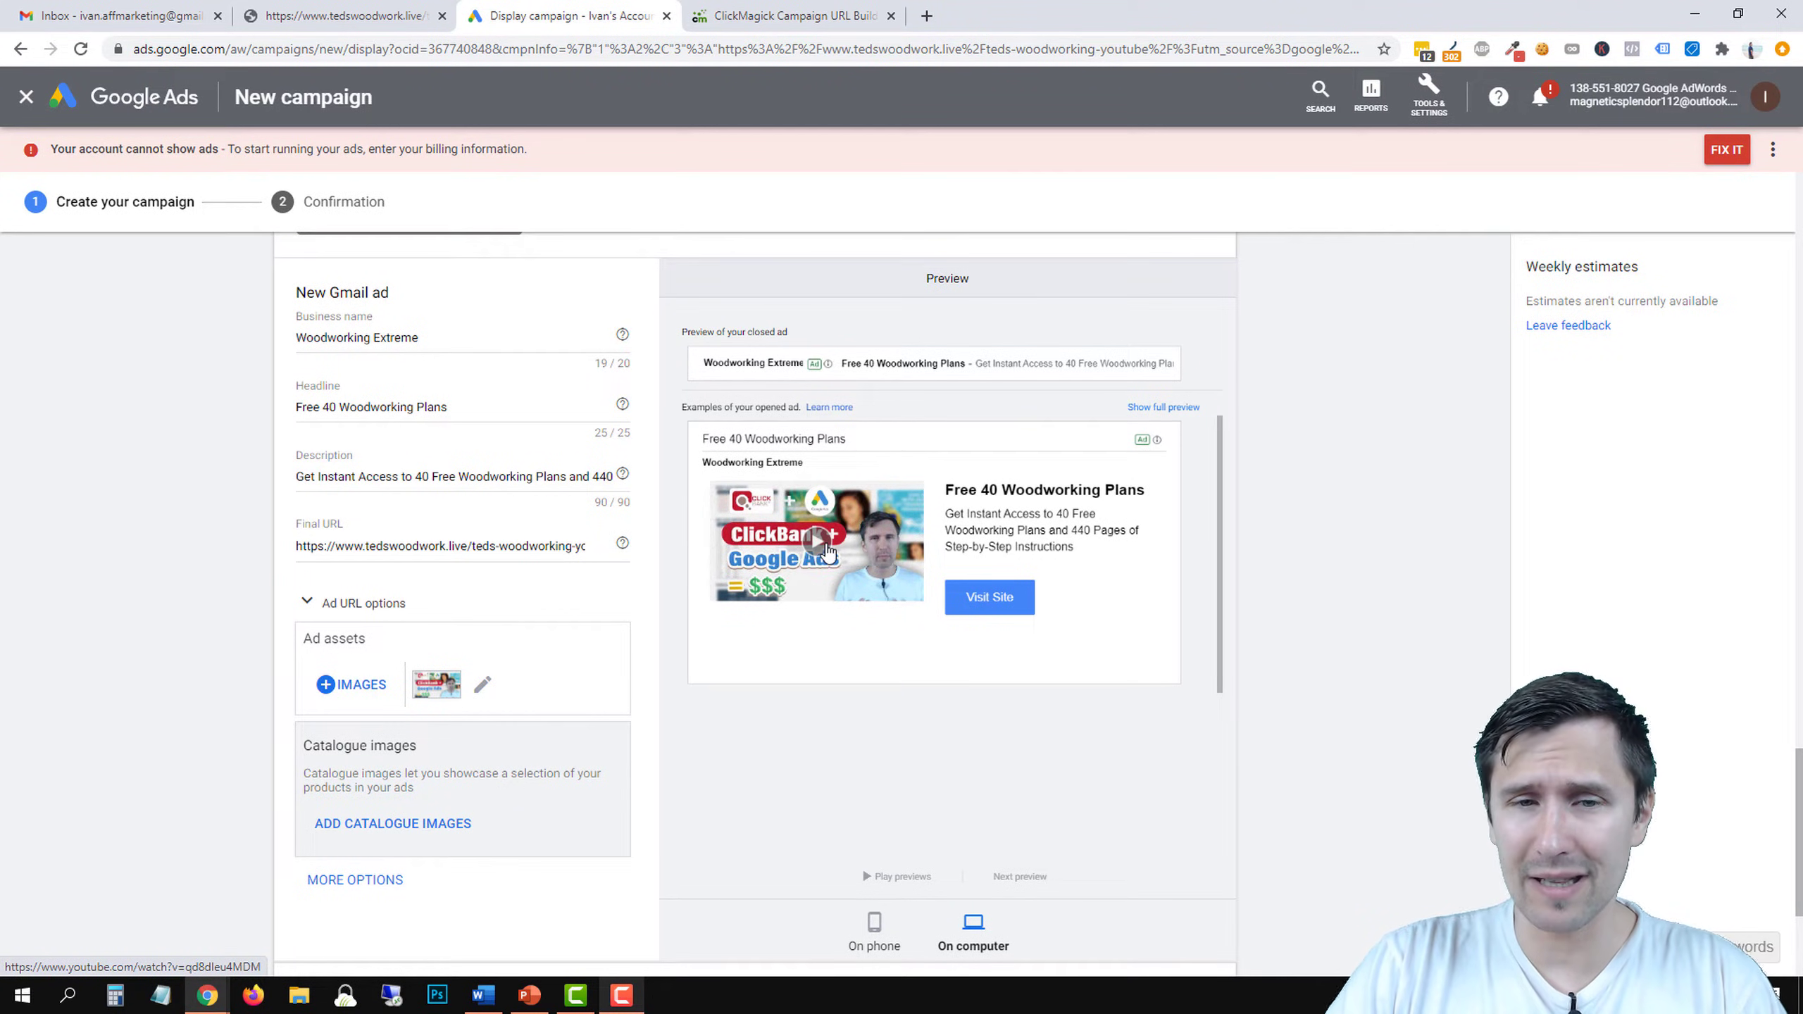
Deselect the affiliate marketing video in the ad's video assets and save the selection.
{"action": "left_click", "coordinate": [488, 683]}
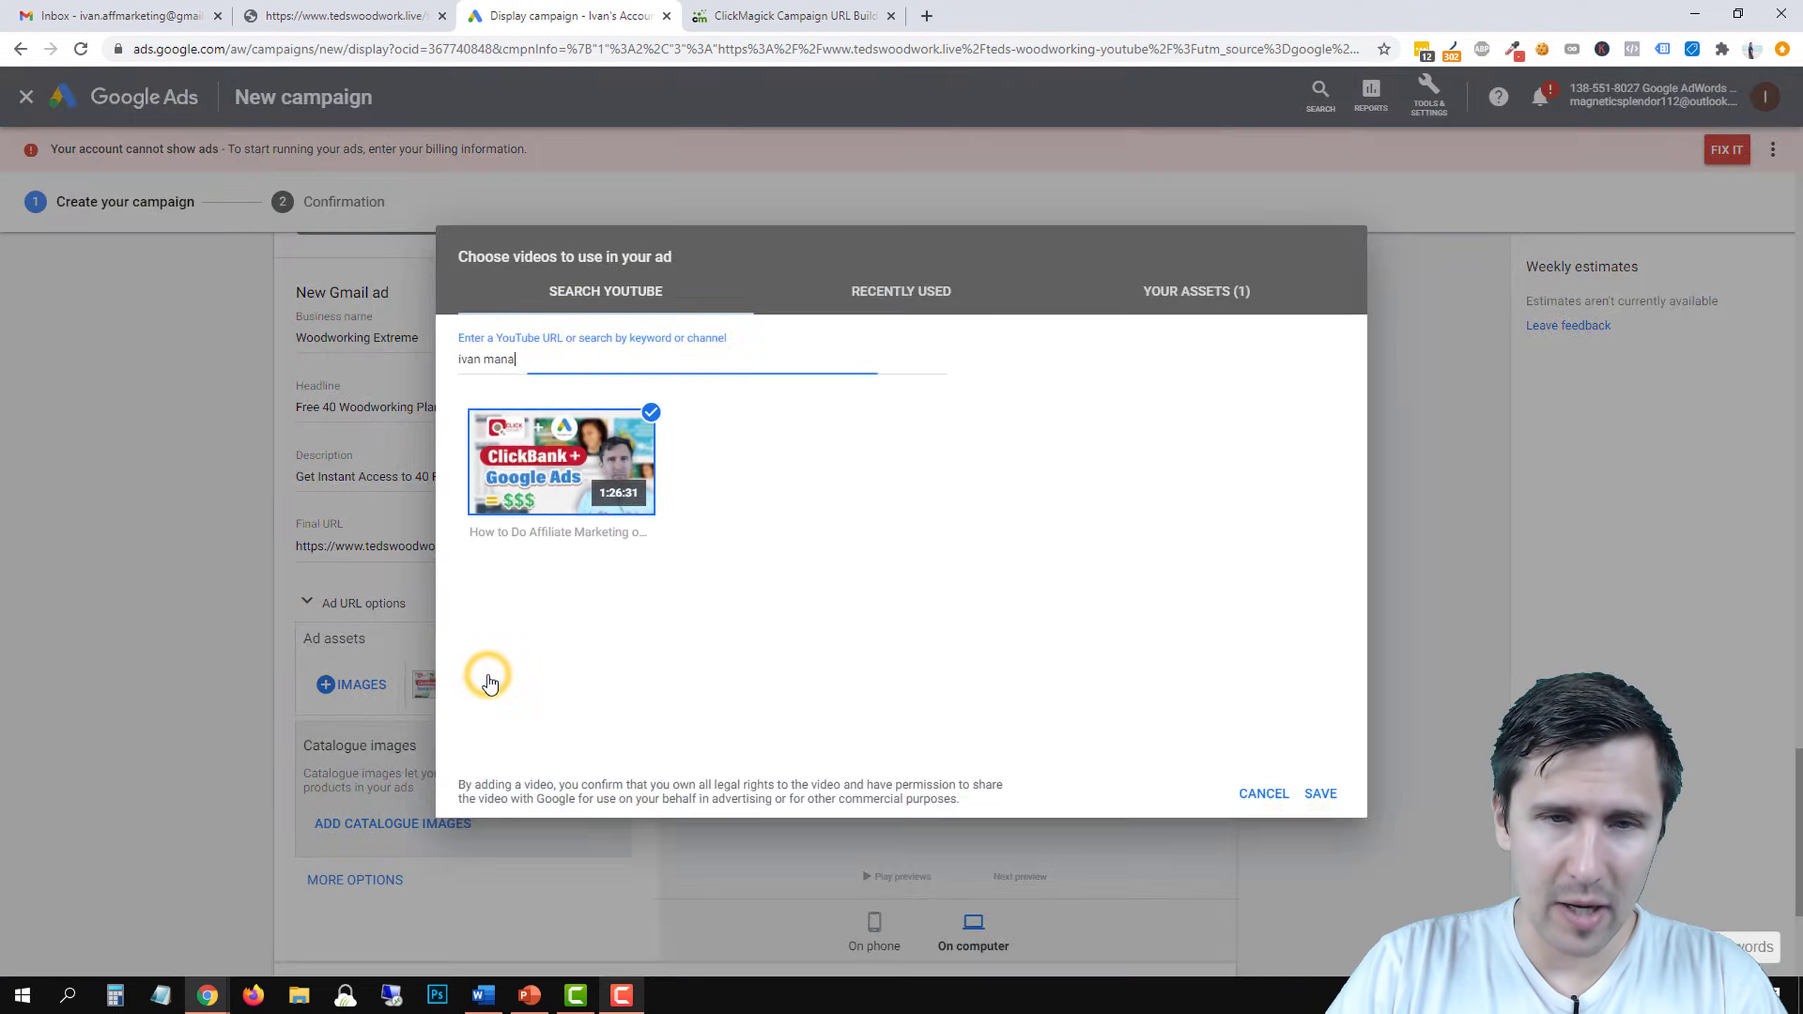
{"action": "left_click", "coordinate": [1139, 501]}
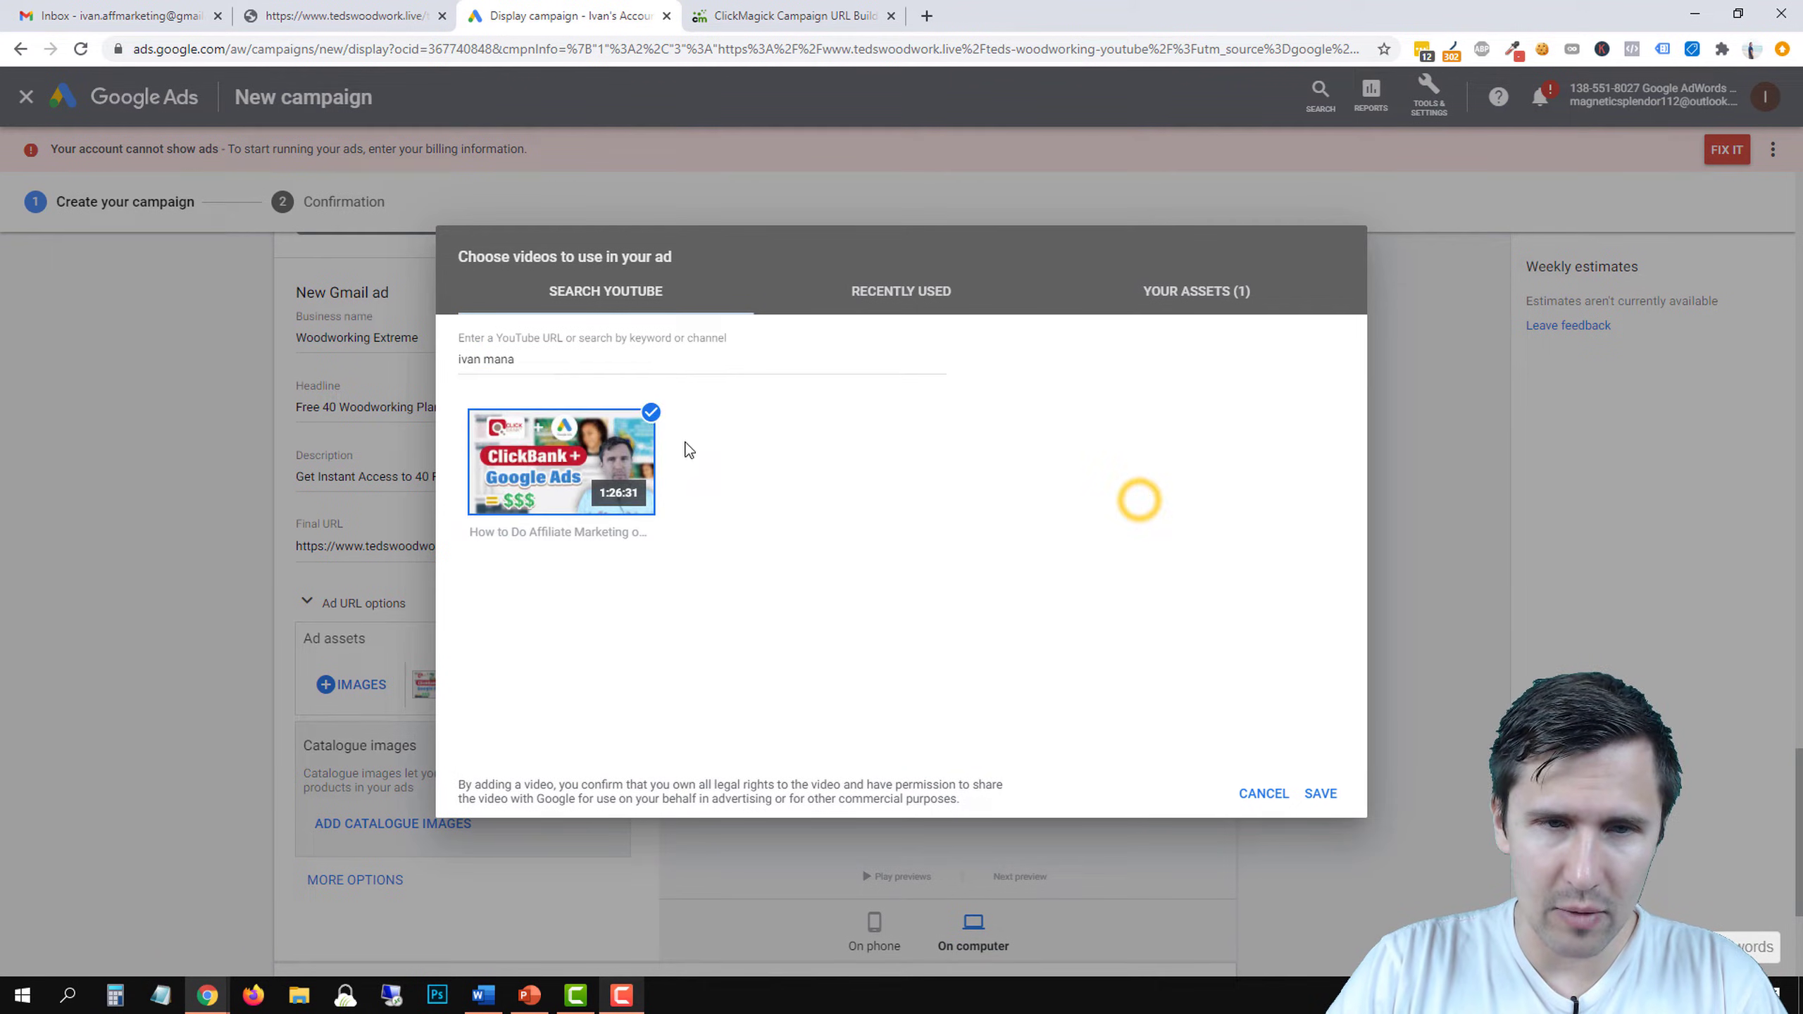
{"action": "left_click", "coordinate": [647, 412]}
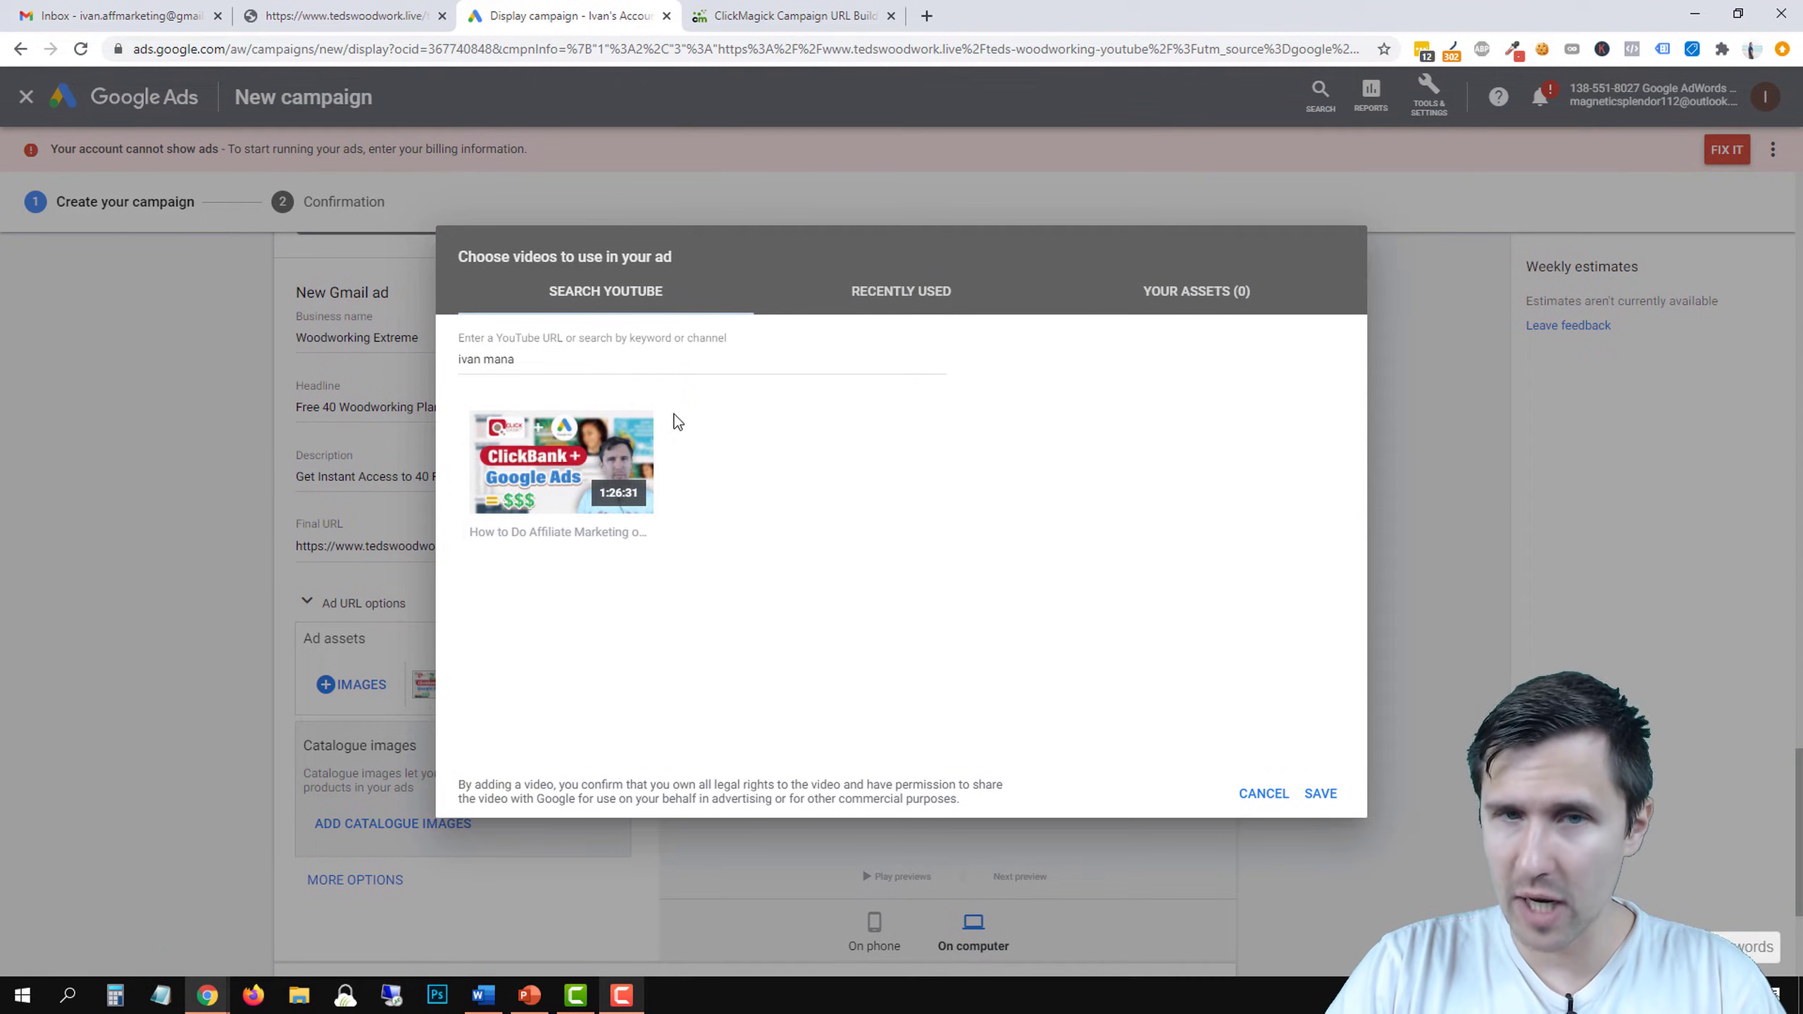
{"action": "left_click", "coordinate": [1305, 790]}
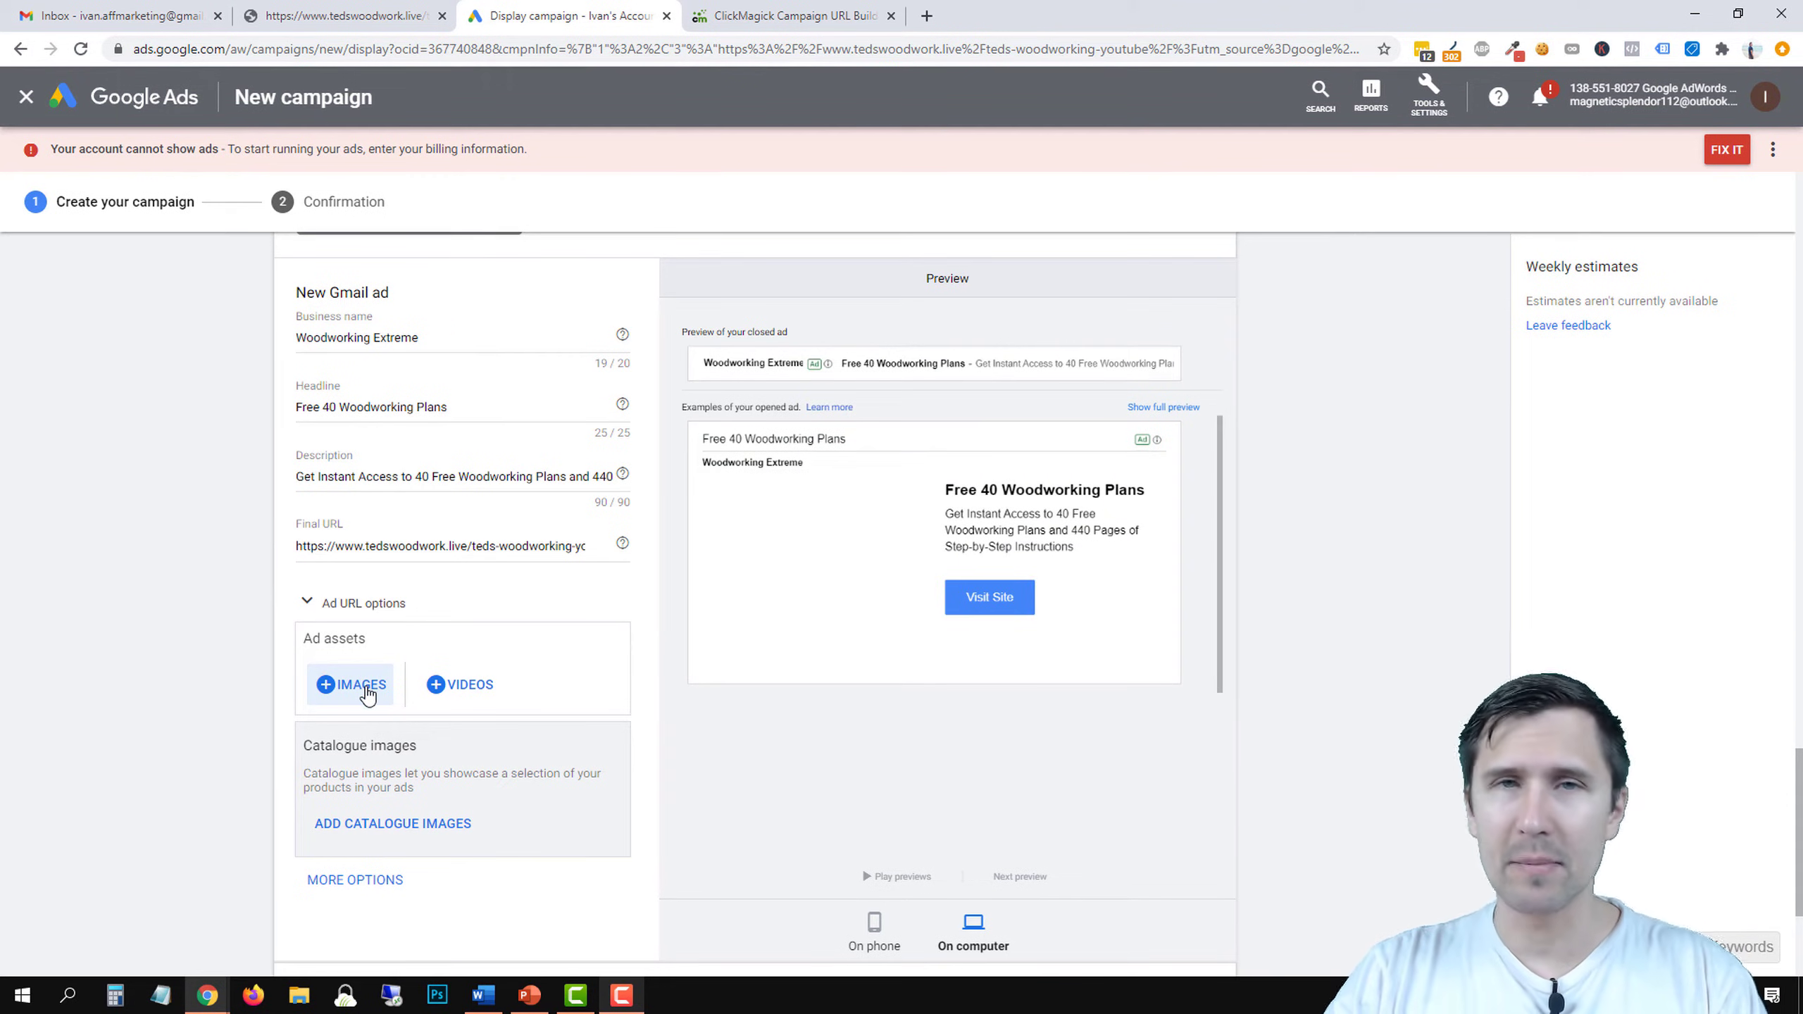
Use the 250 × 250 guarantee badge found by scanning the website as the ad's logo and save it.
{"action": "left_click", "coordinate": [339, 686]}
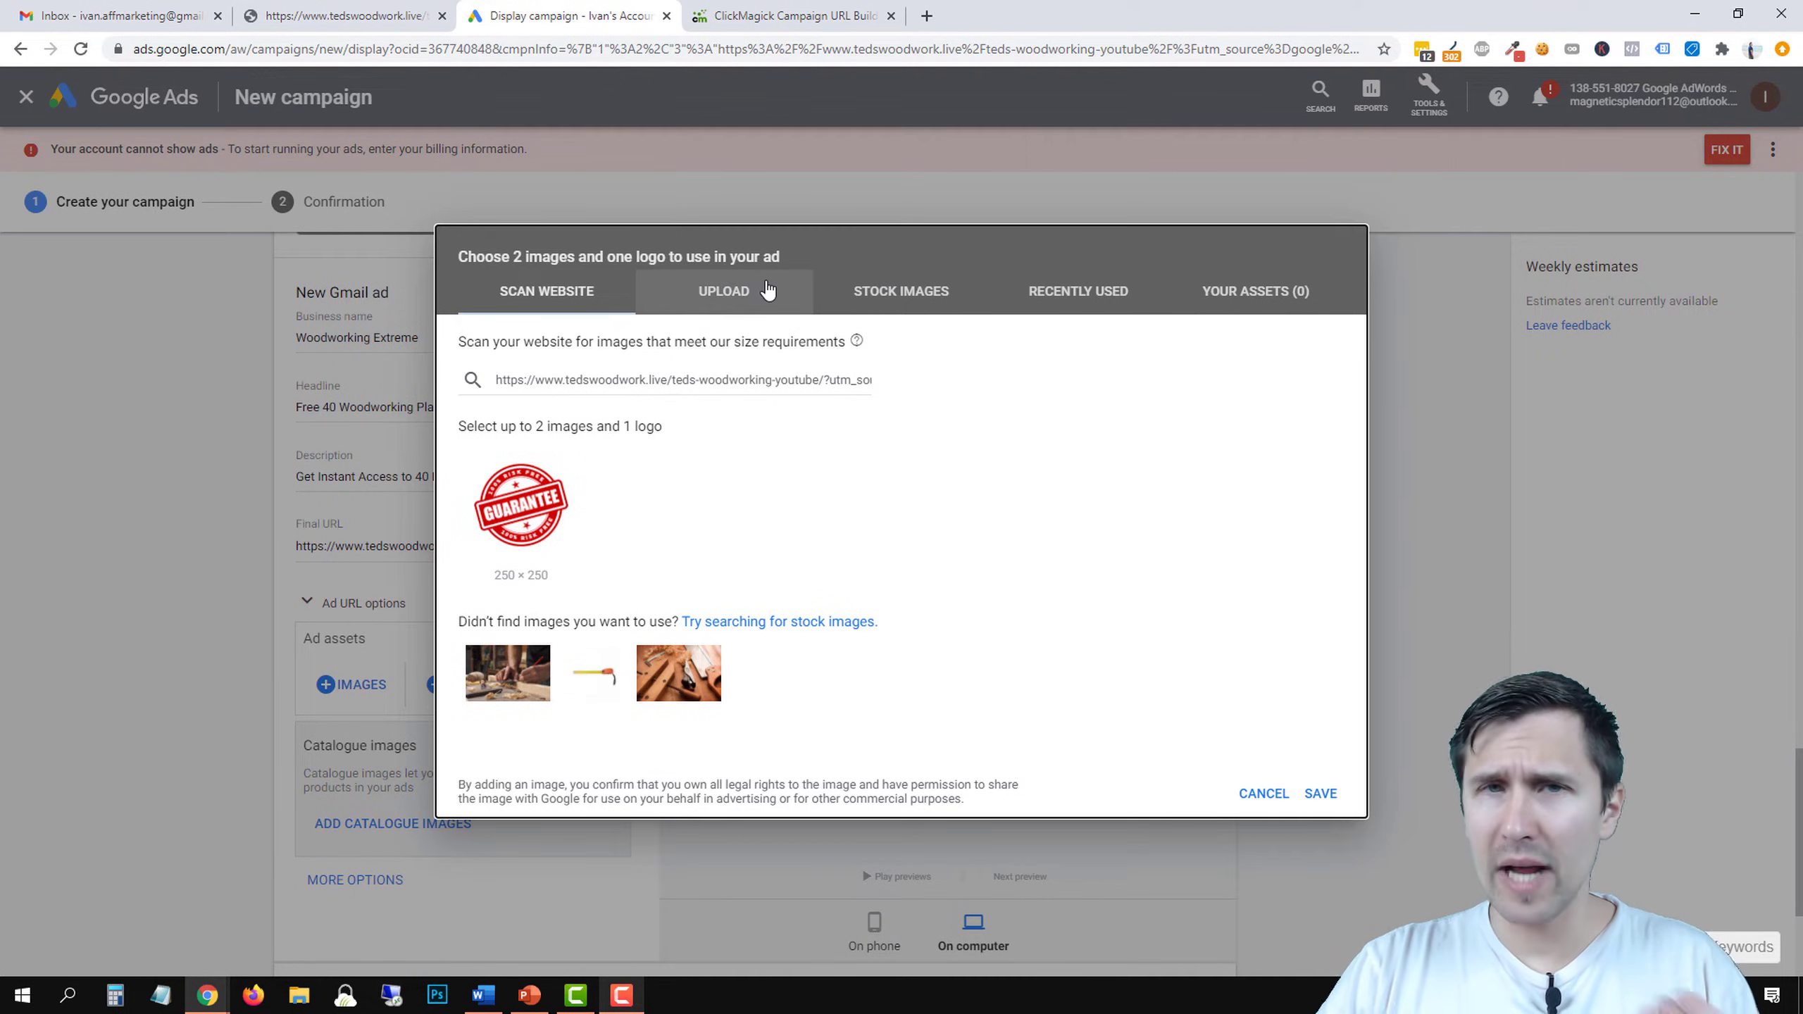
{"action": "left_click", "coordinate": [741, 298]}
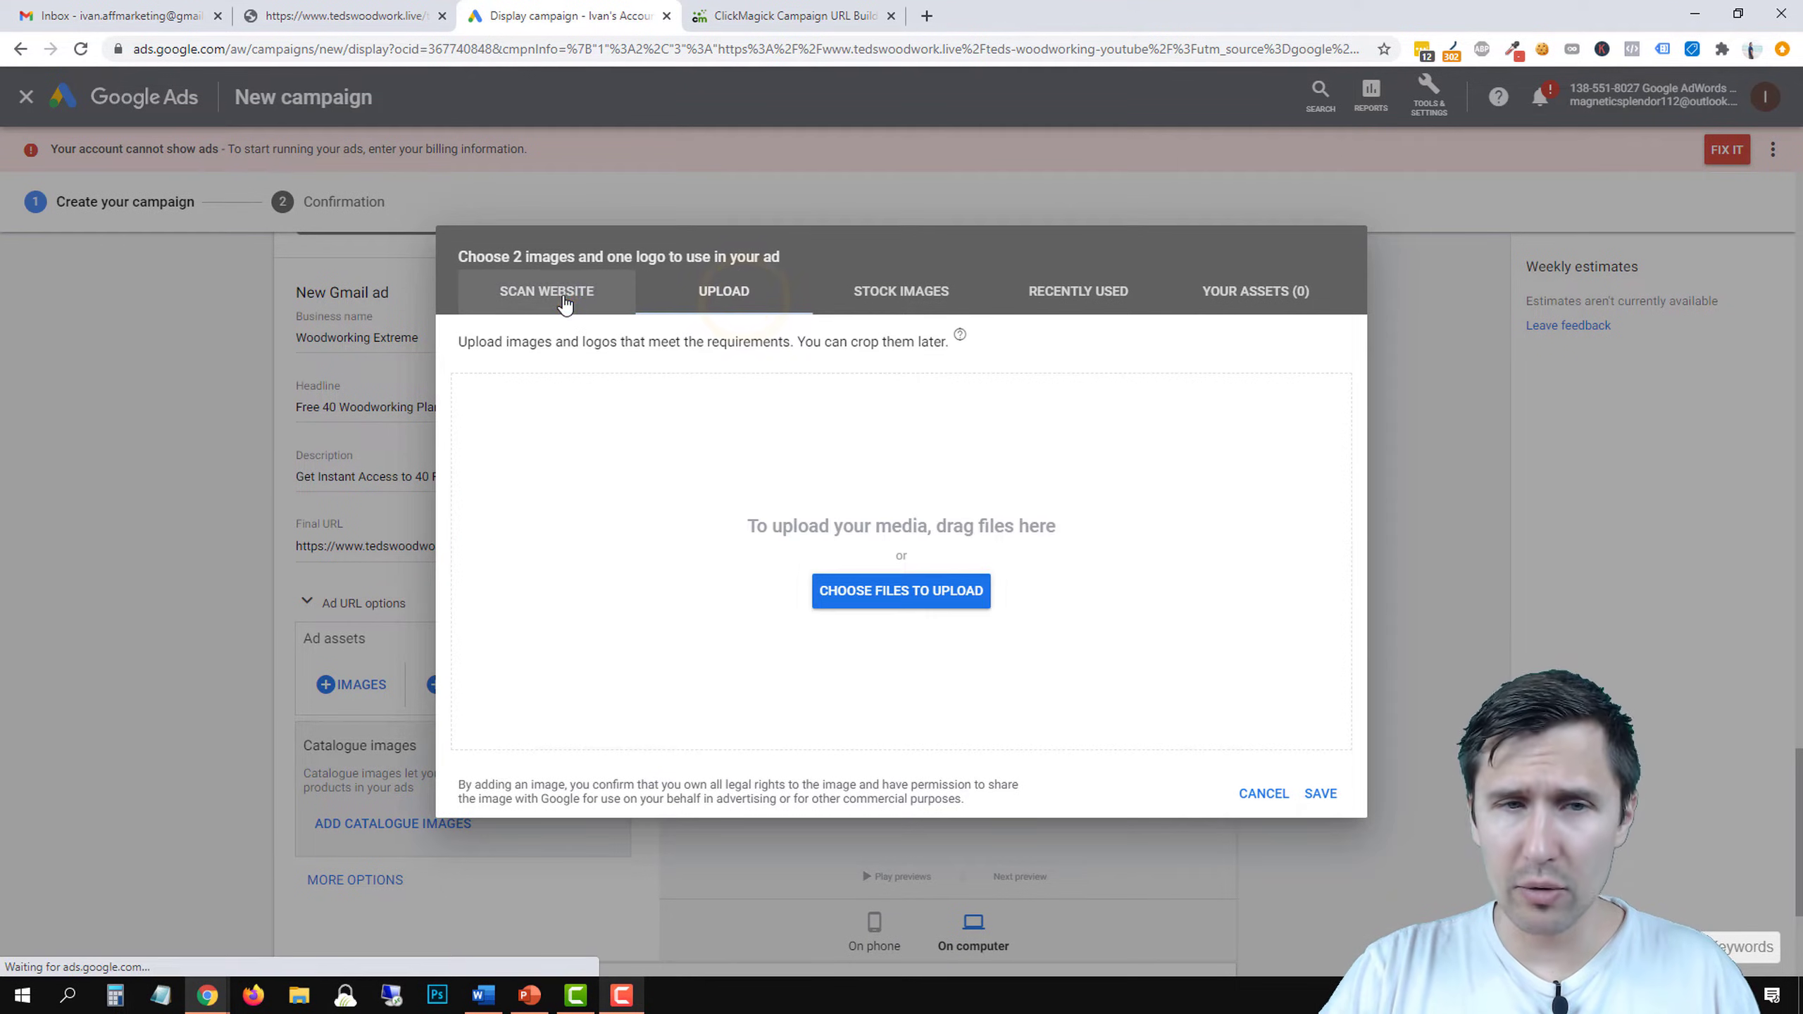
{"action": "left_click", "coordinate": [565, 304]}
{"action": "mouse_move", "coordinate": [515, 485]}
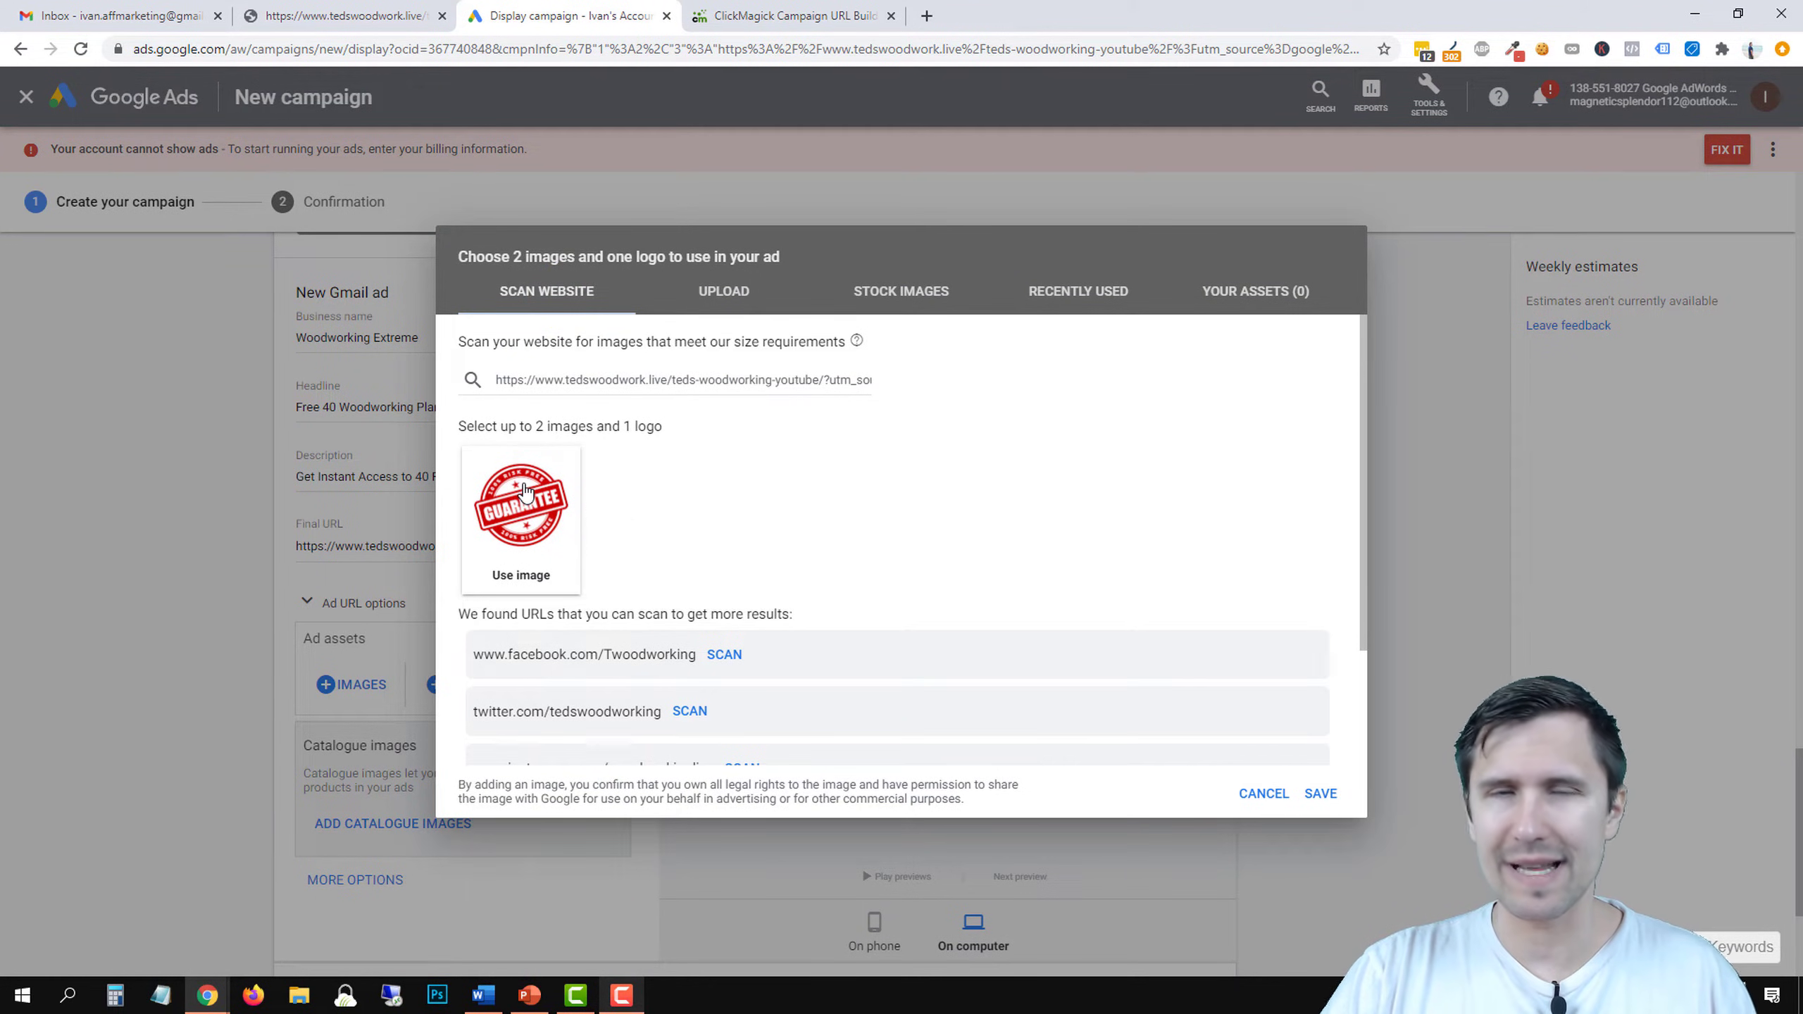
{"action": "left_click", "coordinate": [524, 492]}
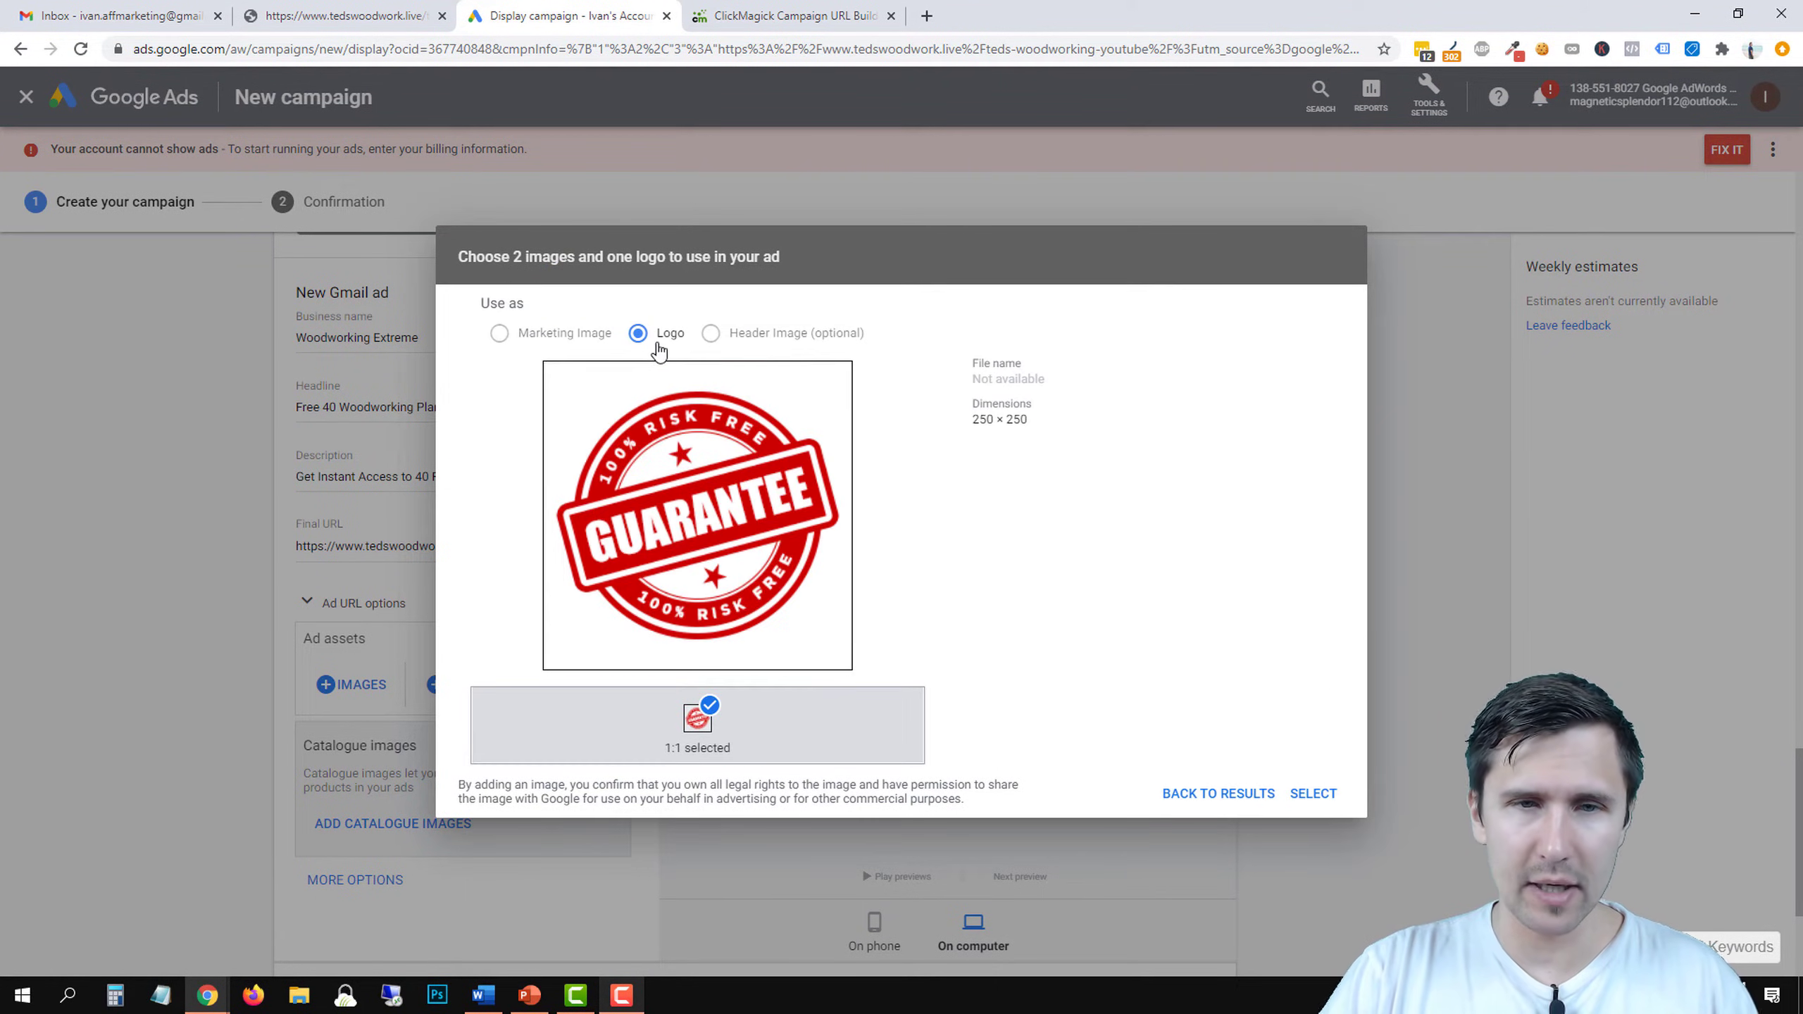
{"action": "left_click", "coordinate": [1303, 796]}
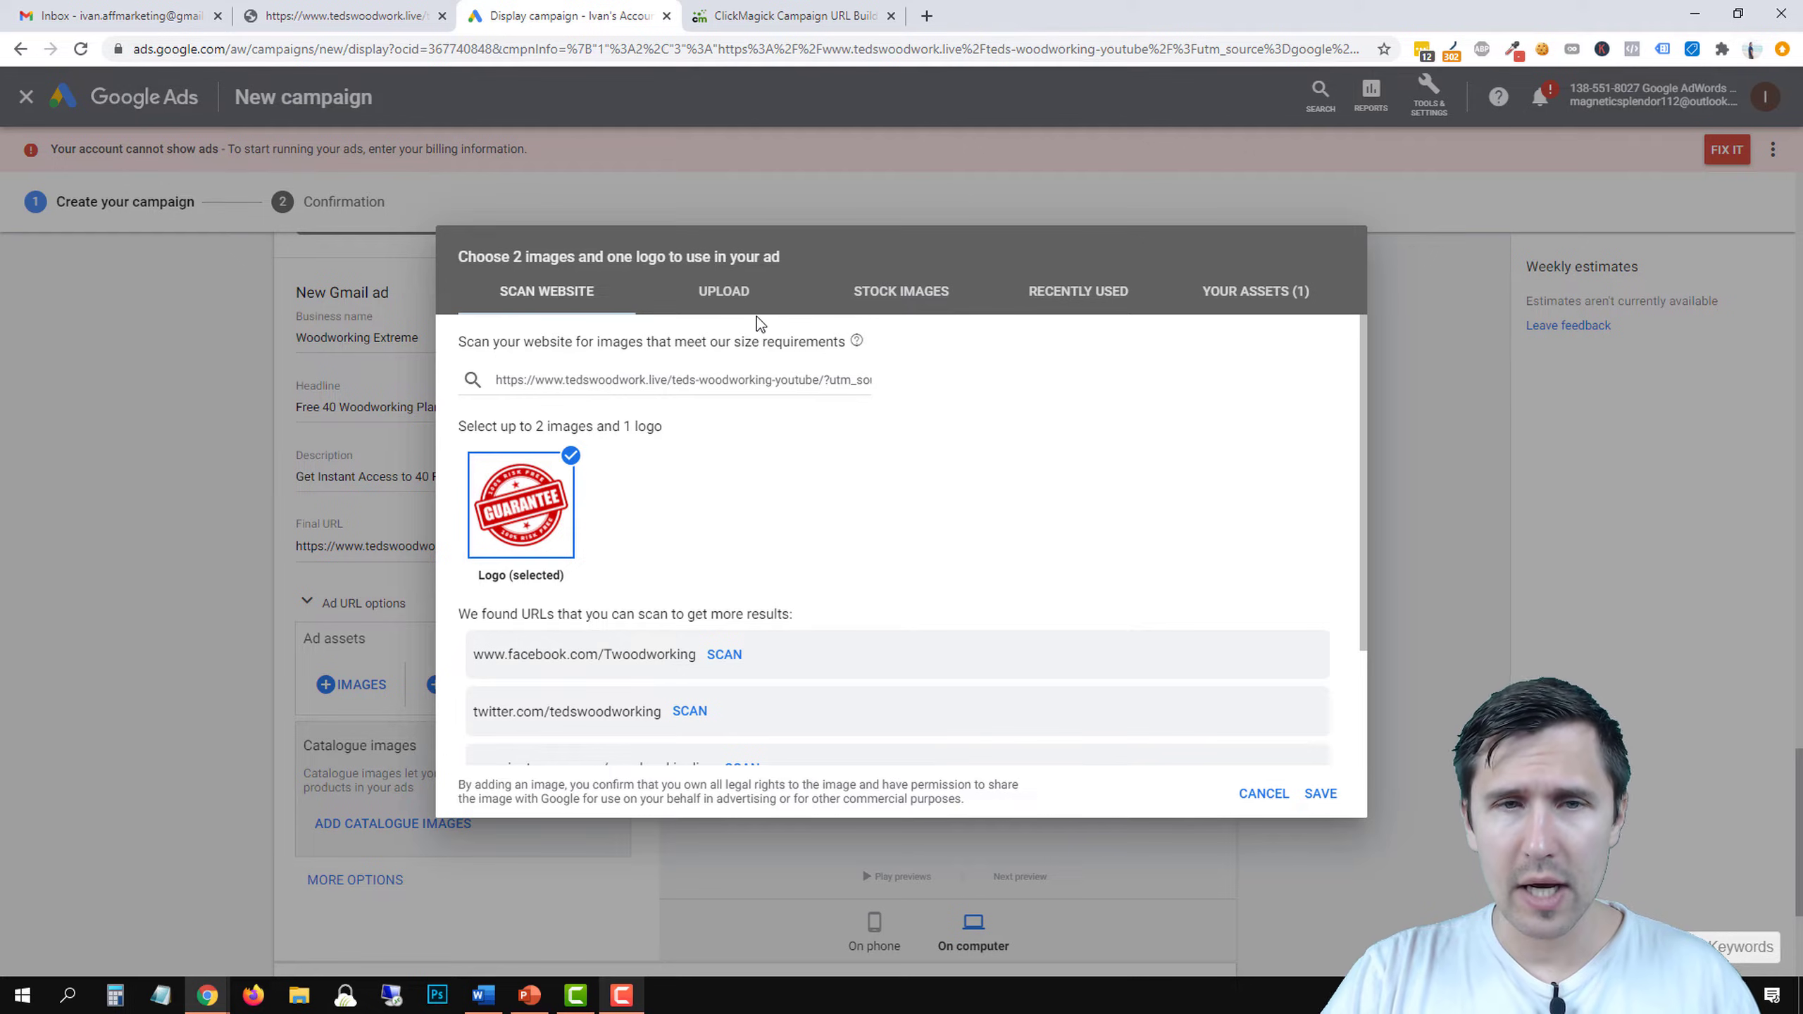
{"action": "left_click", "coordinate": [731, 292]}
{"action": "left_click", "coordinate": [551, 287]}
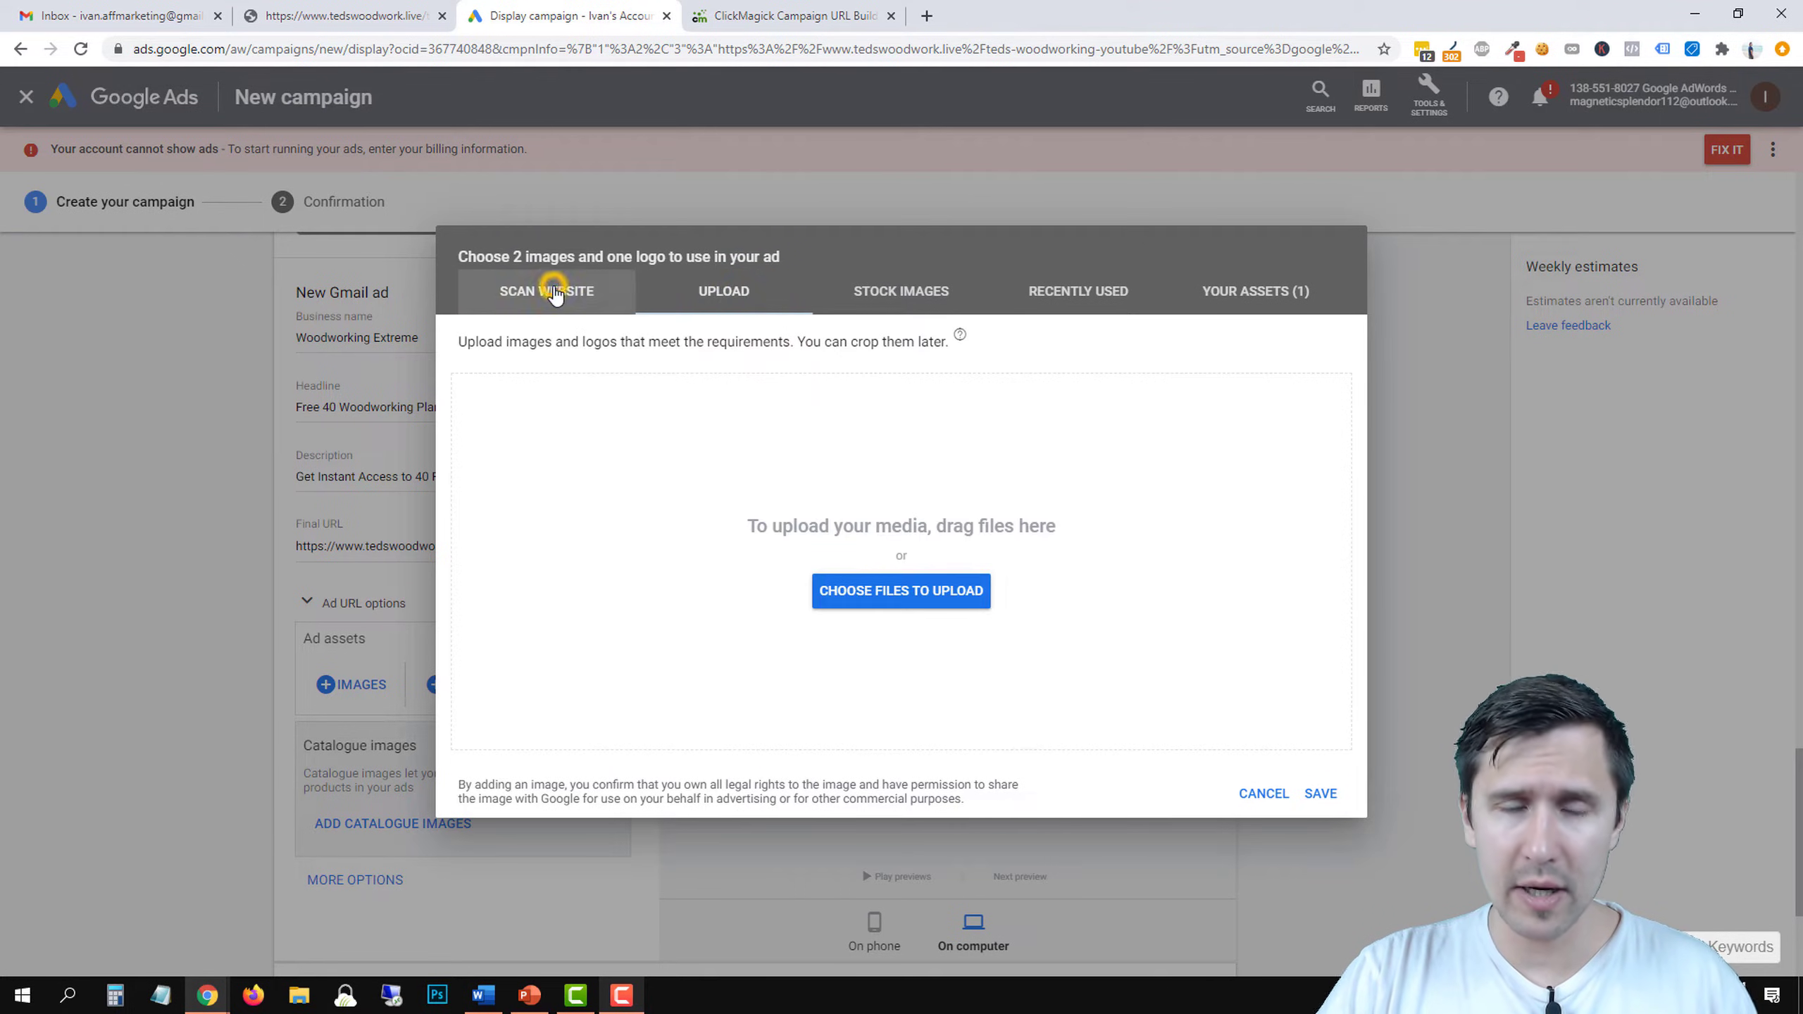
{"action": "left_click", "coordinate": [1321, 792]}
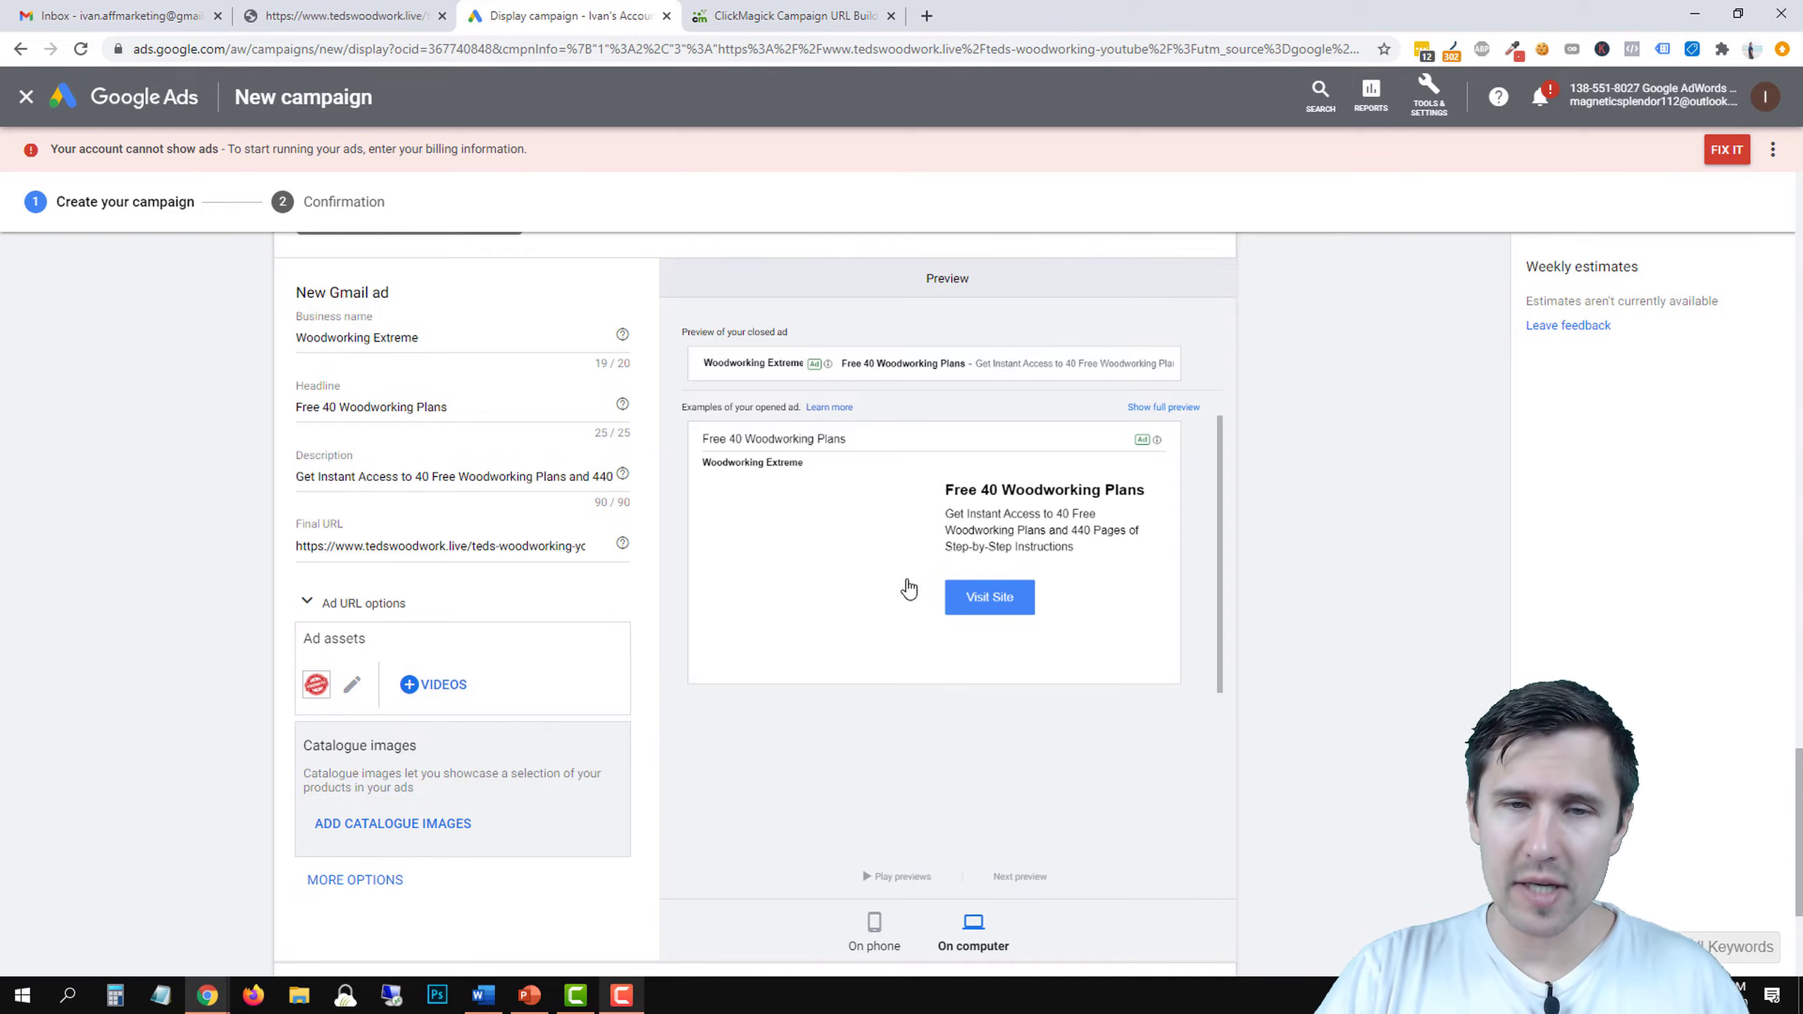
{"action": "left_click", "coordinate": [706, 517]}
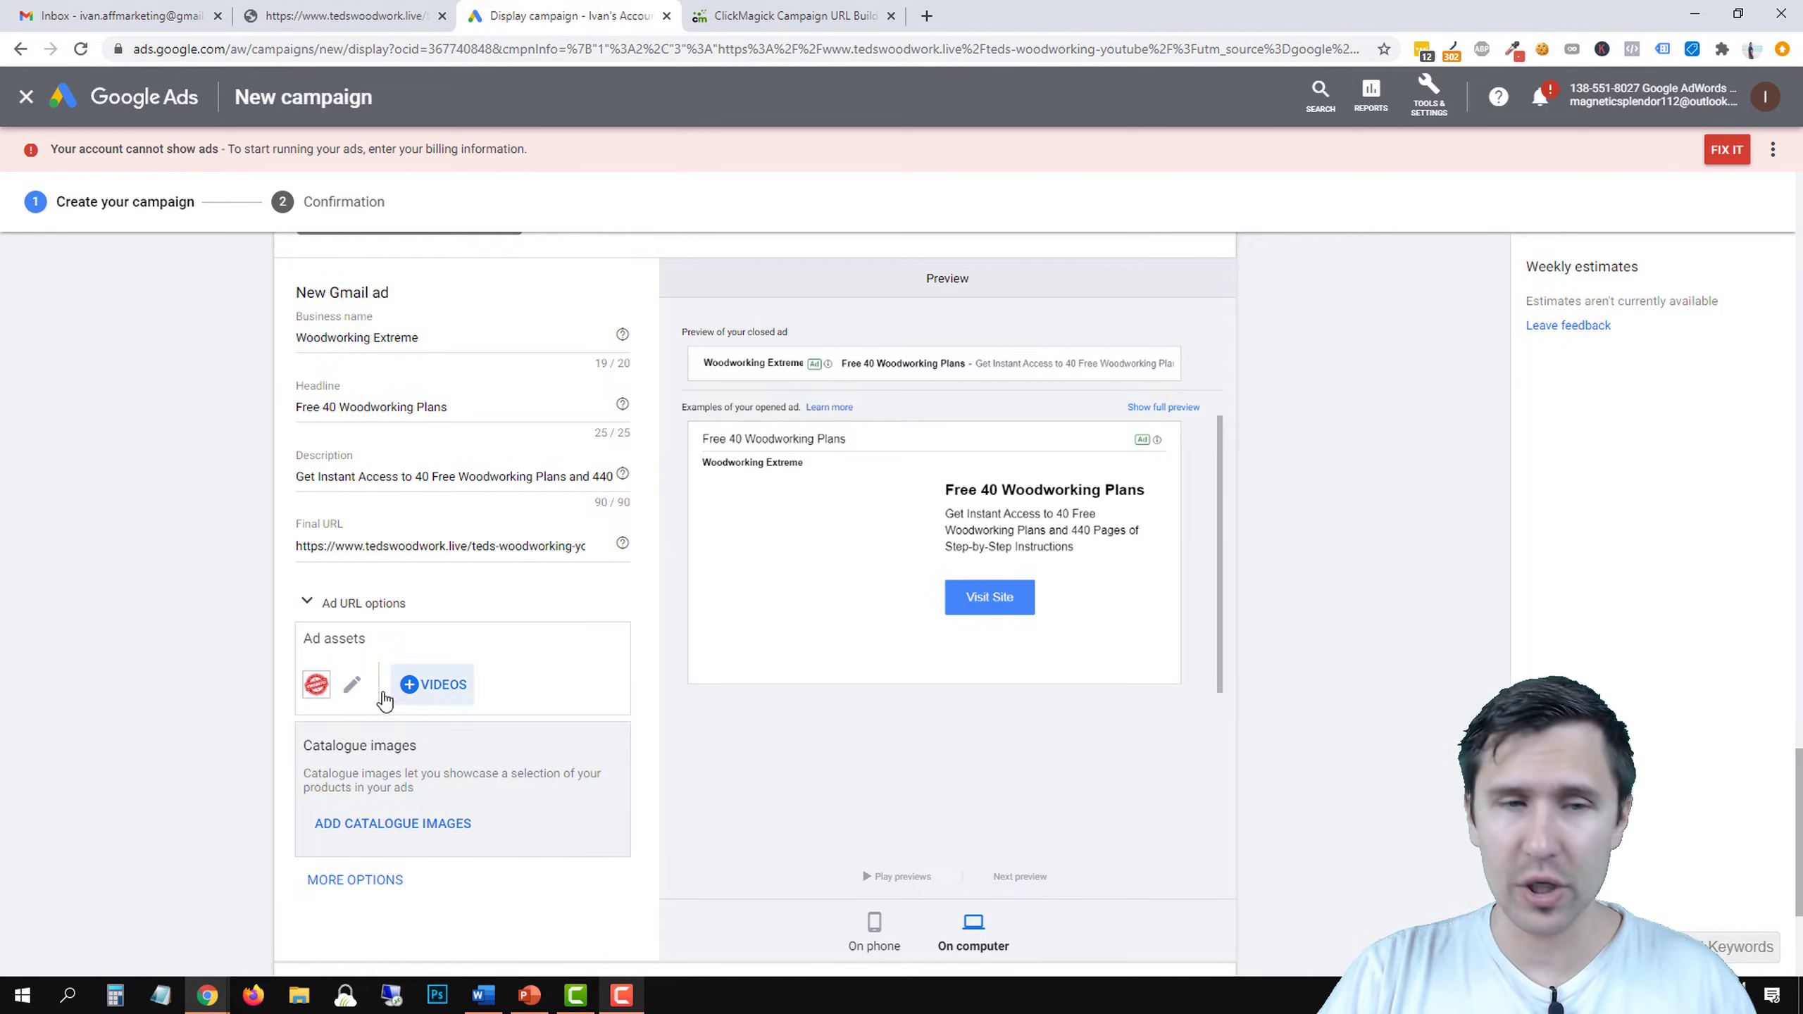
Search the stock images for "woodworking", choose the carpenter marking a board with a red pencil and adjust its 1.91:1 marketing image crop.
{"action": "left_click", "coordinate": [352, 683]}
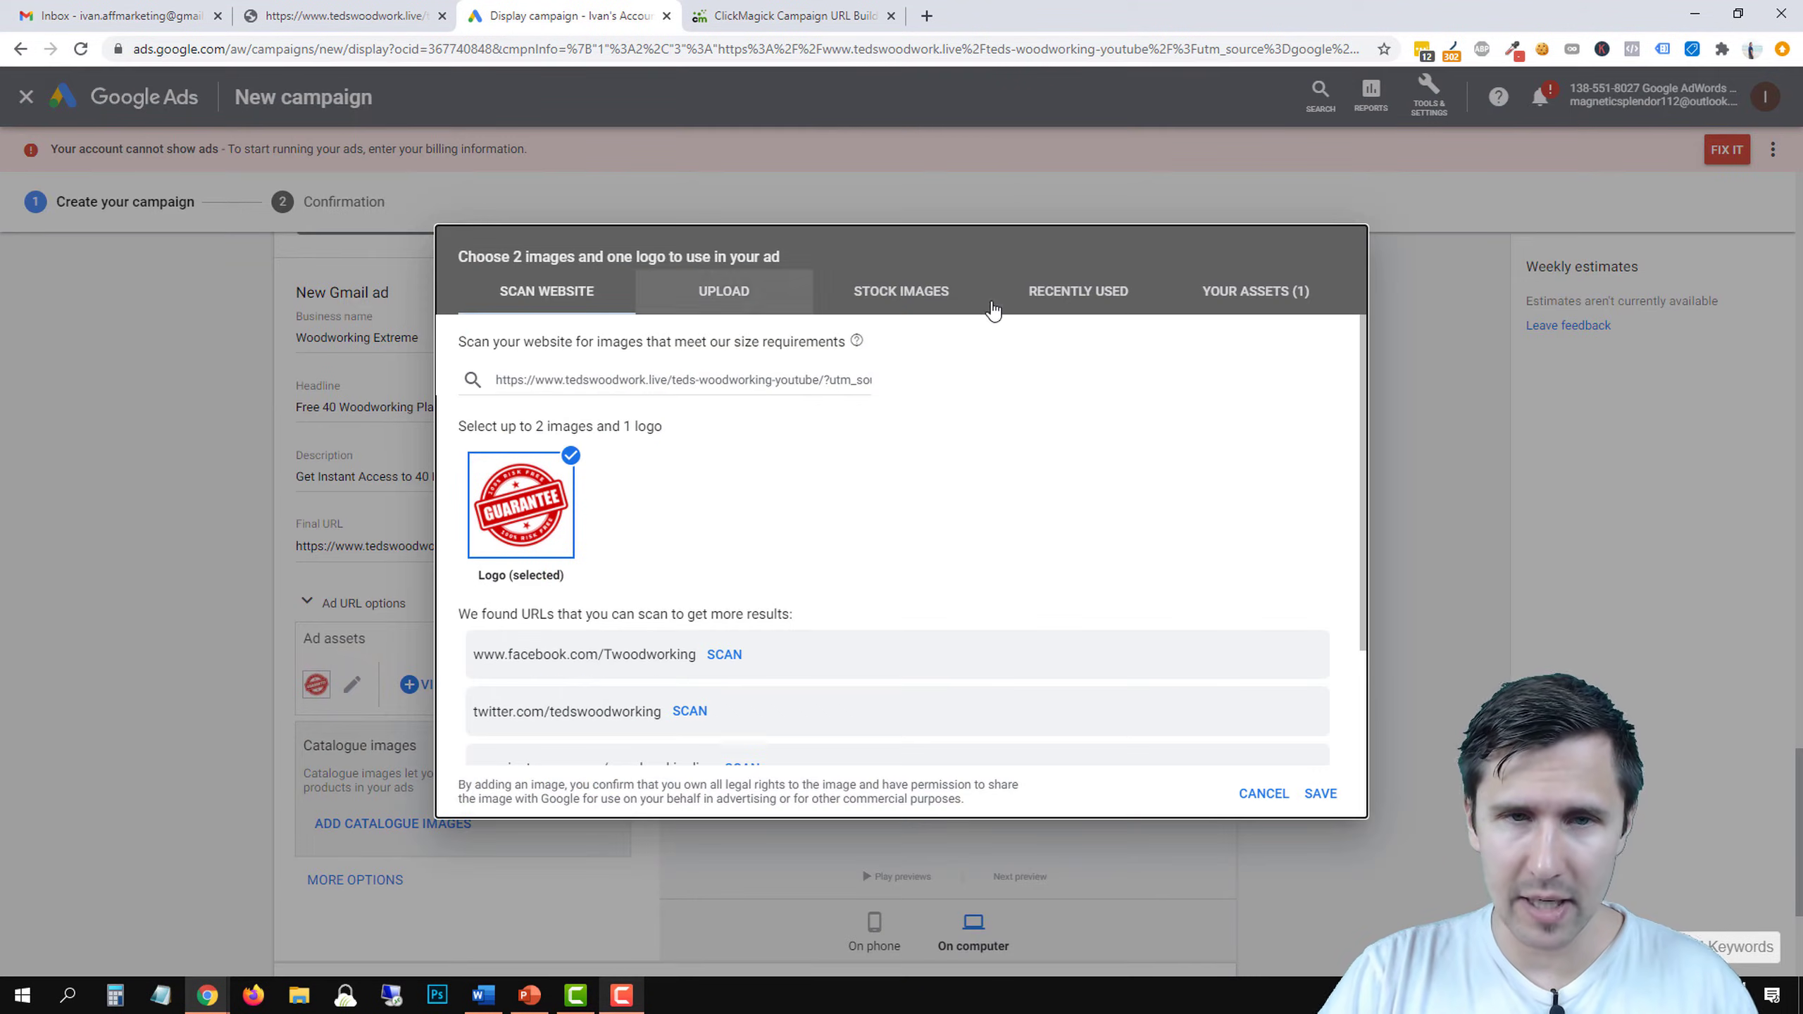
{"action": "left_click", "coordinate": [878, 293]}
{"action": "left_click", "coordinate": [649, 382]}
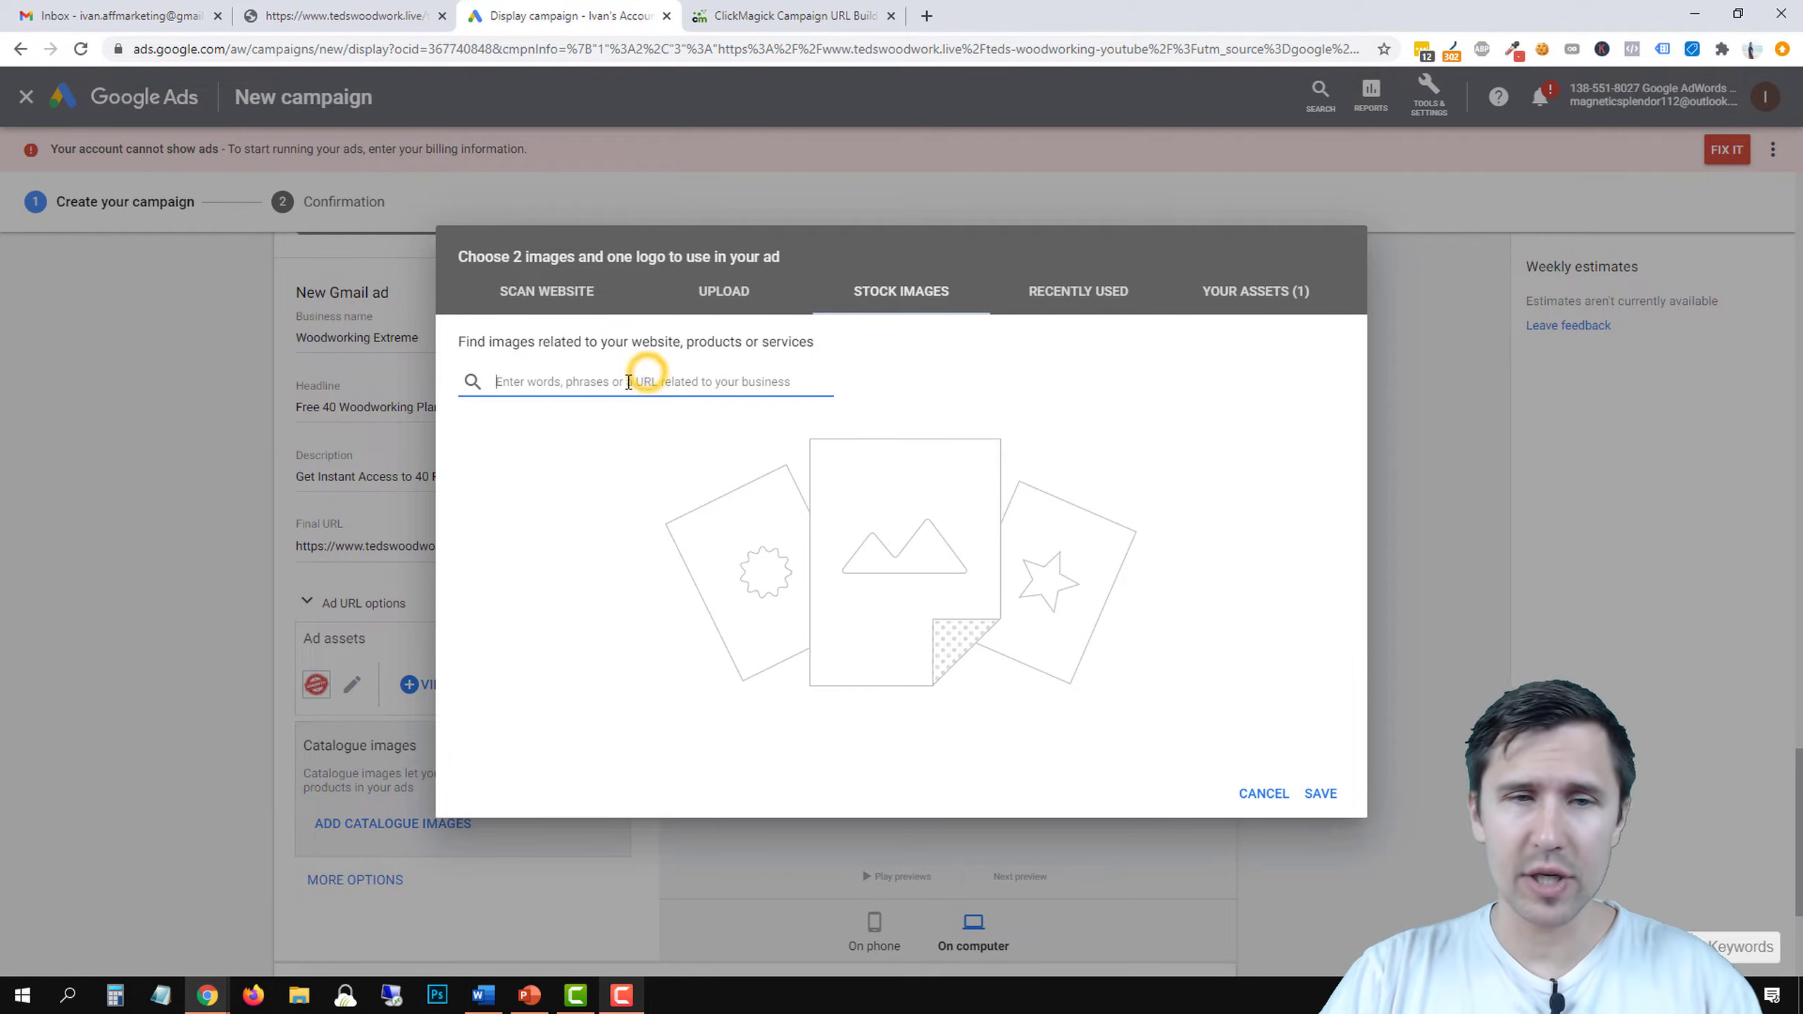
{"action": "type", "text": "woodworking"}
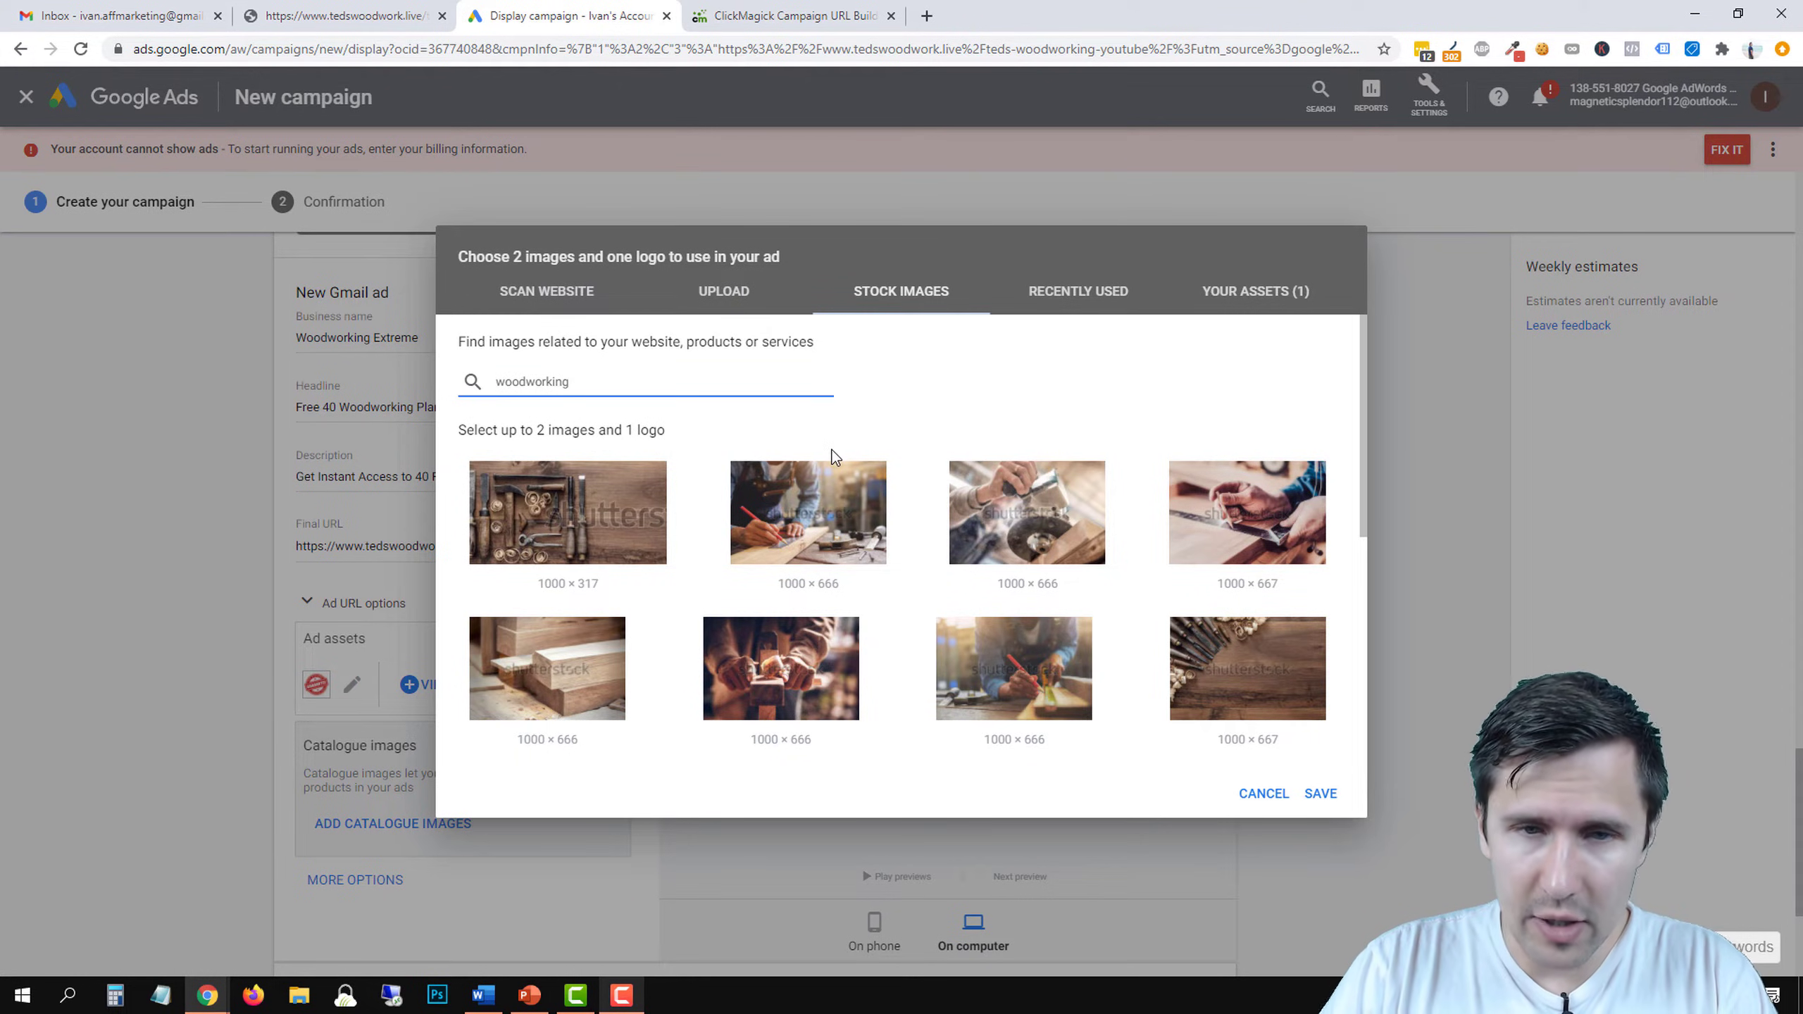
{"action": "left_click", "coordinate": [837, 507]}
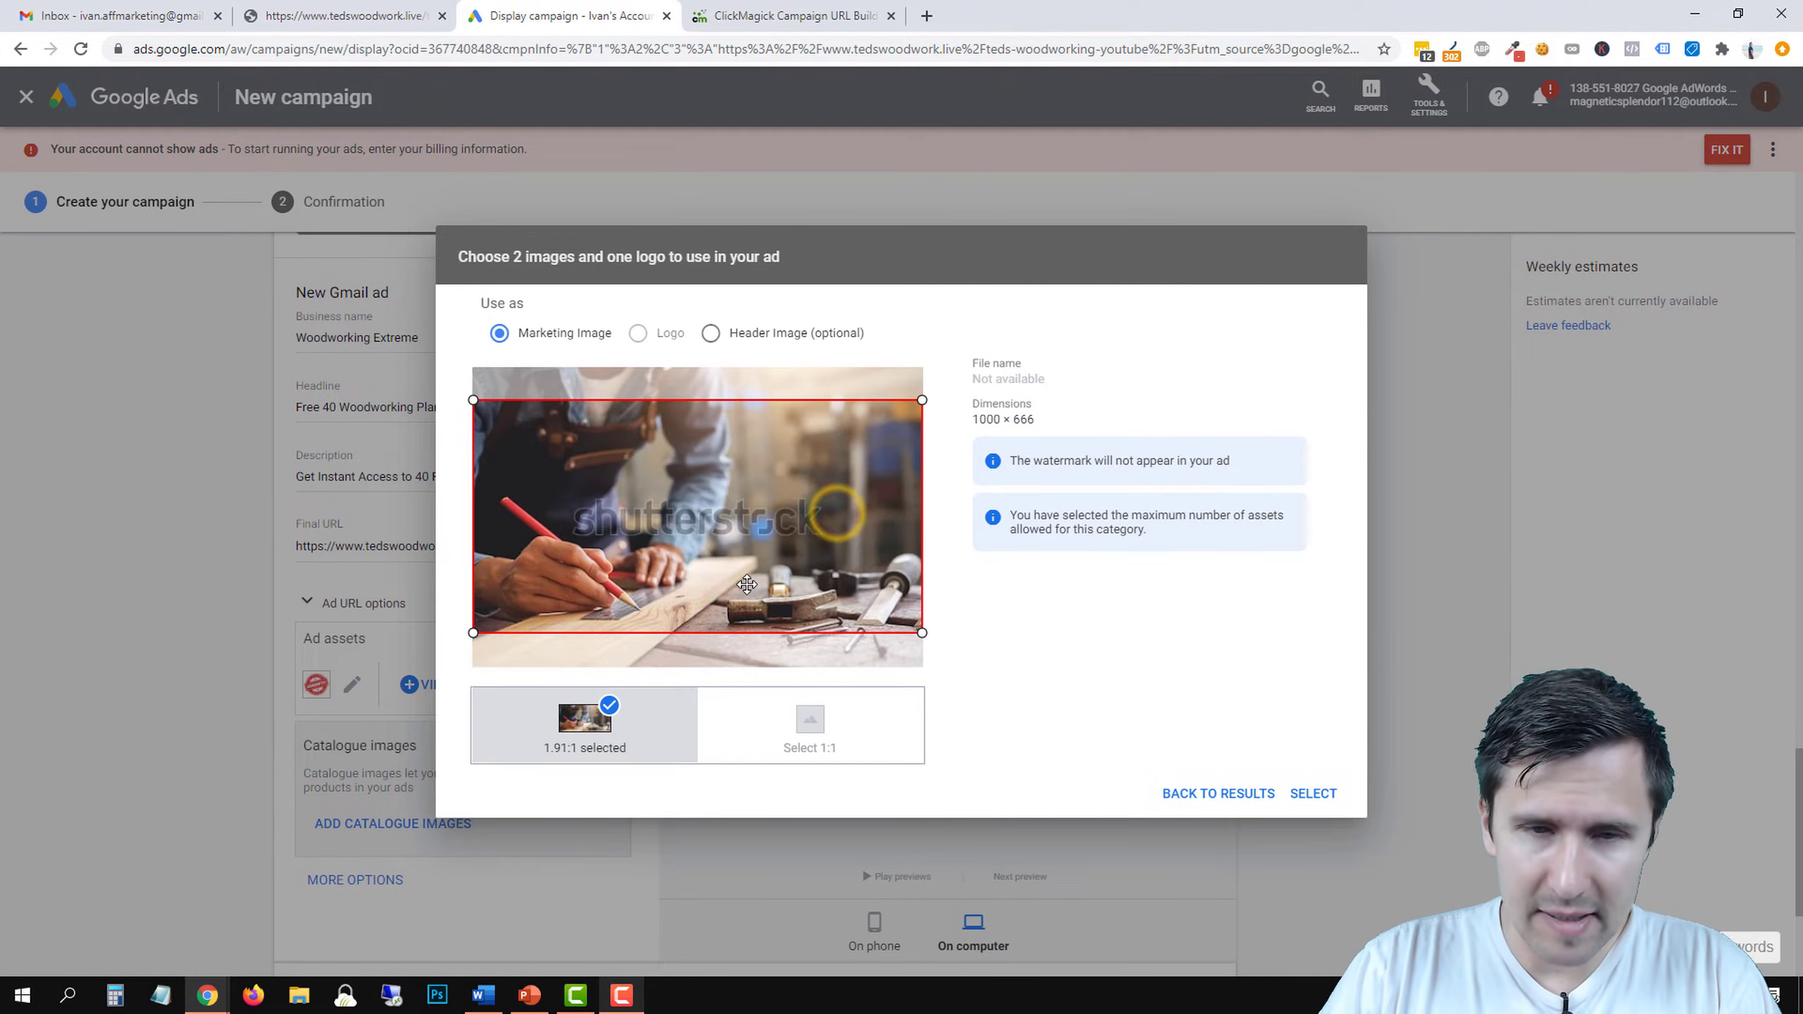
{"action": "mouse_move", "coordinate": [758, 577]}
{"action": "left_mouse_down"}
{"action": "mouse_move", "coordinate": [742, 551]}
{"action": "mouse_move", "coordinate": [727, 564]}
{"action": "left_mouse_up"}
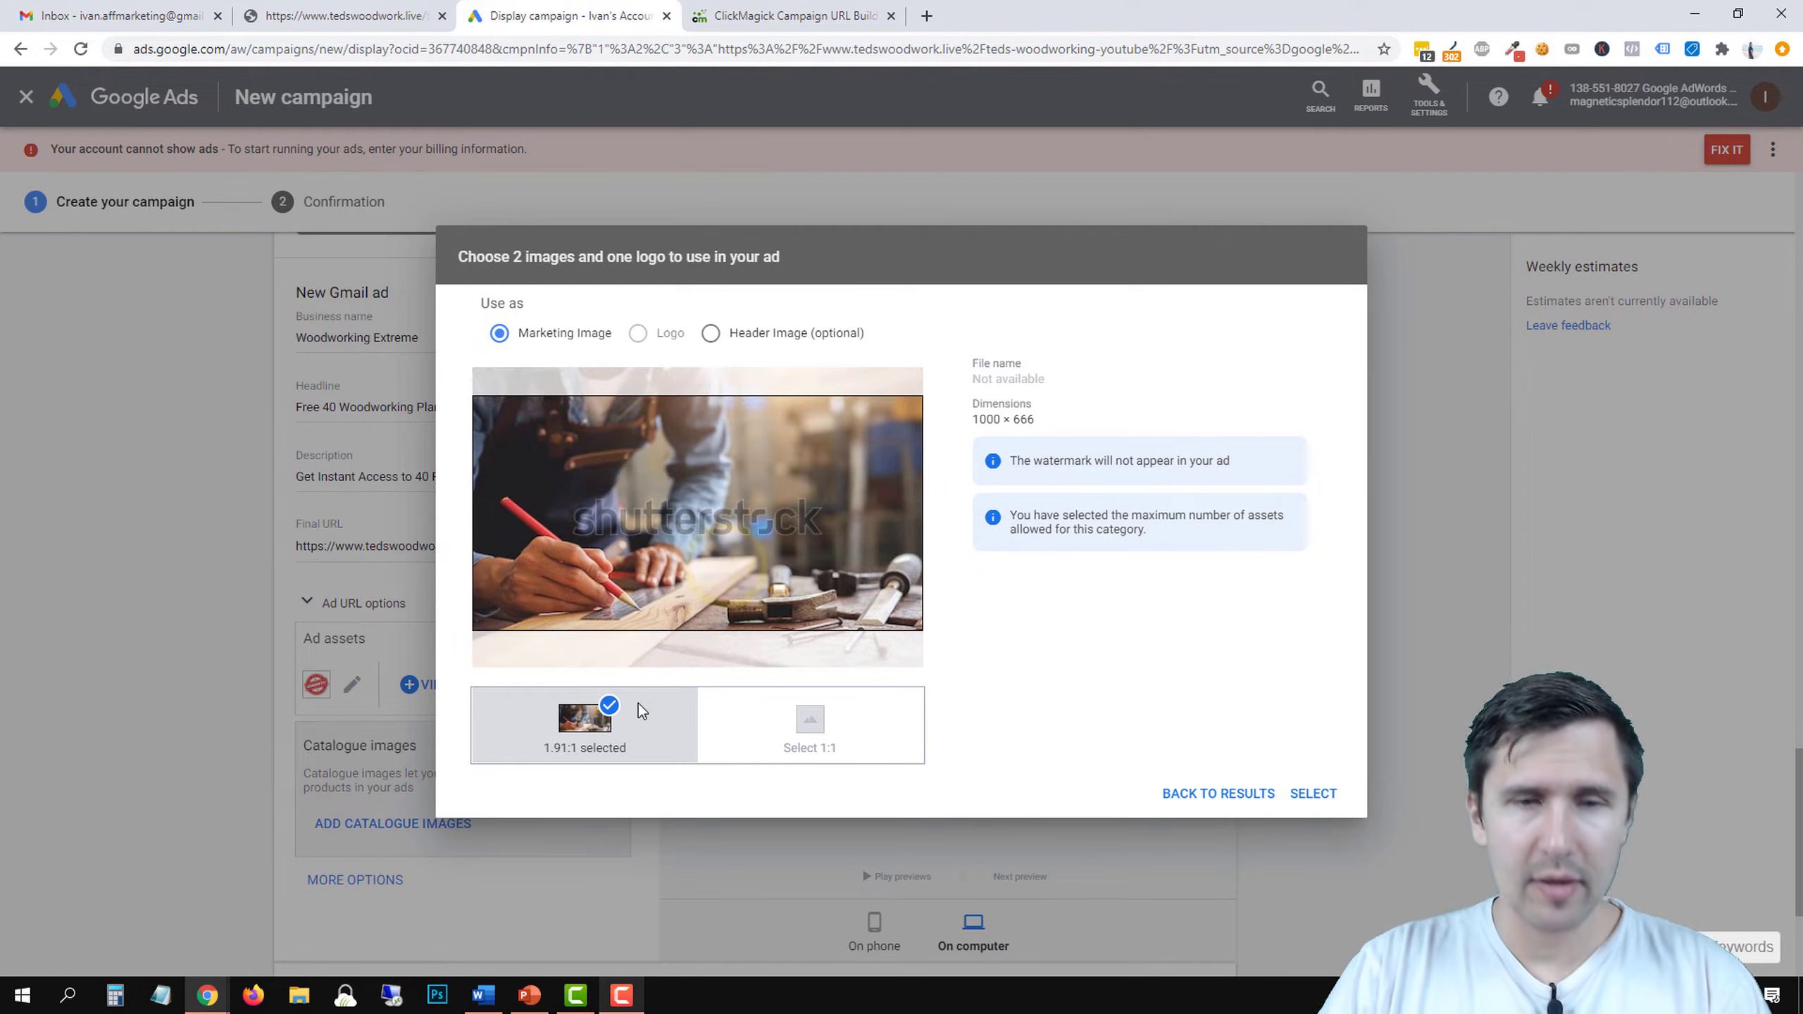
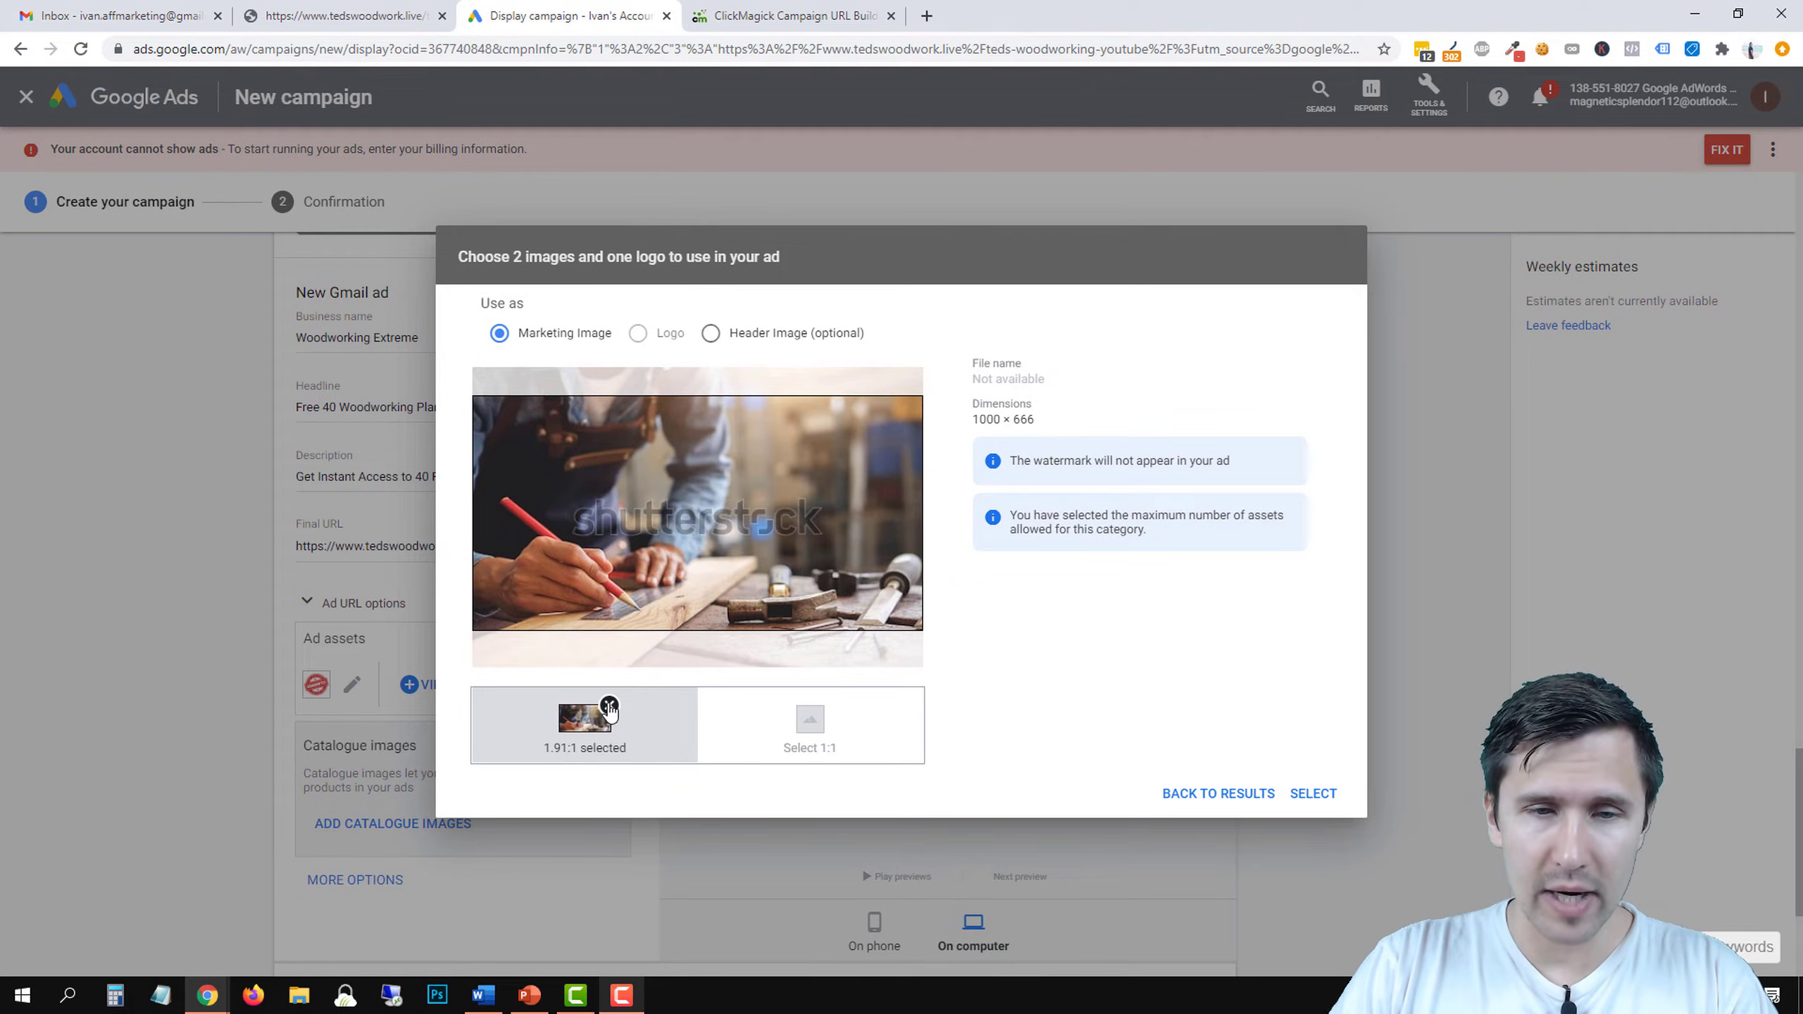
Try a 1:1 crop of the carpenter image instead, shifted toward the hands holding the pencil.
{"action": "left_click", "coordinate": [741, 735]}
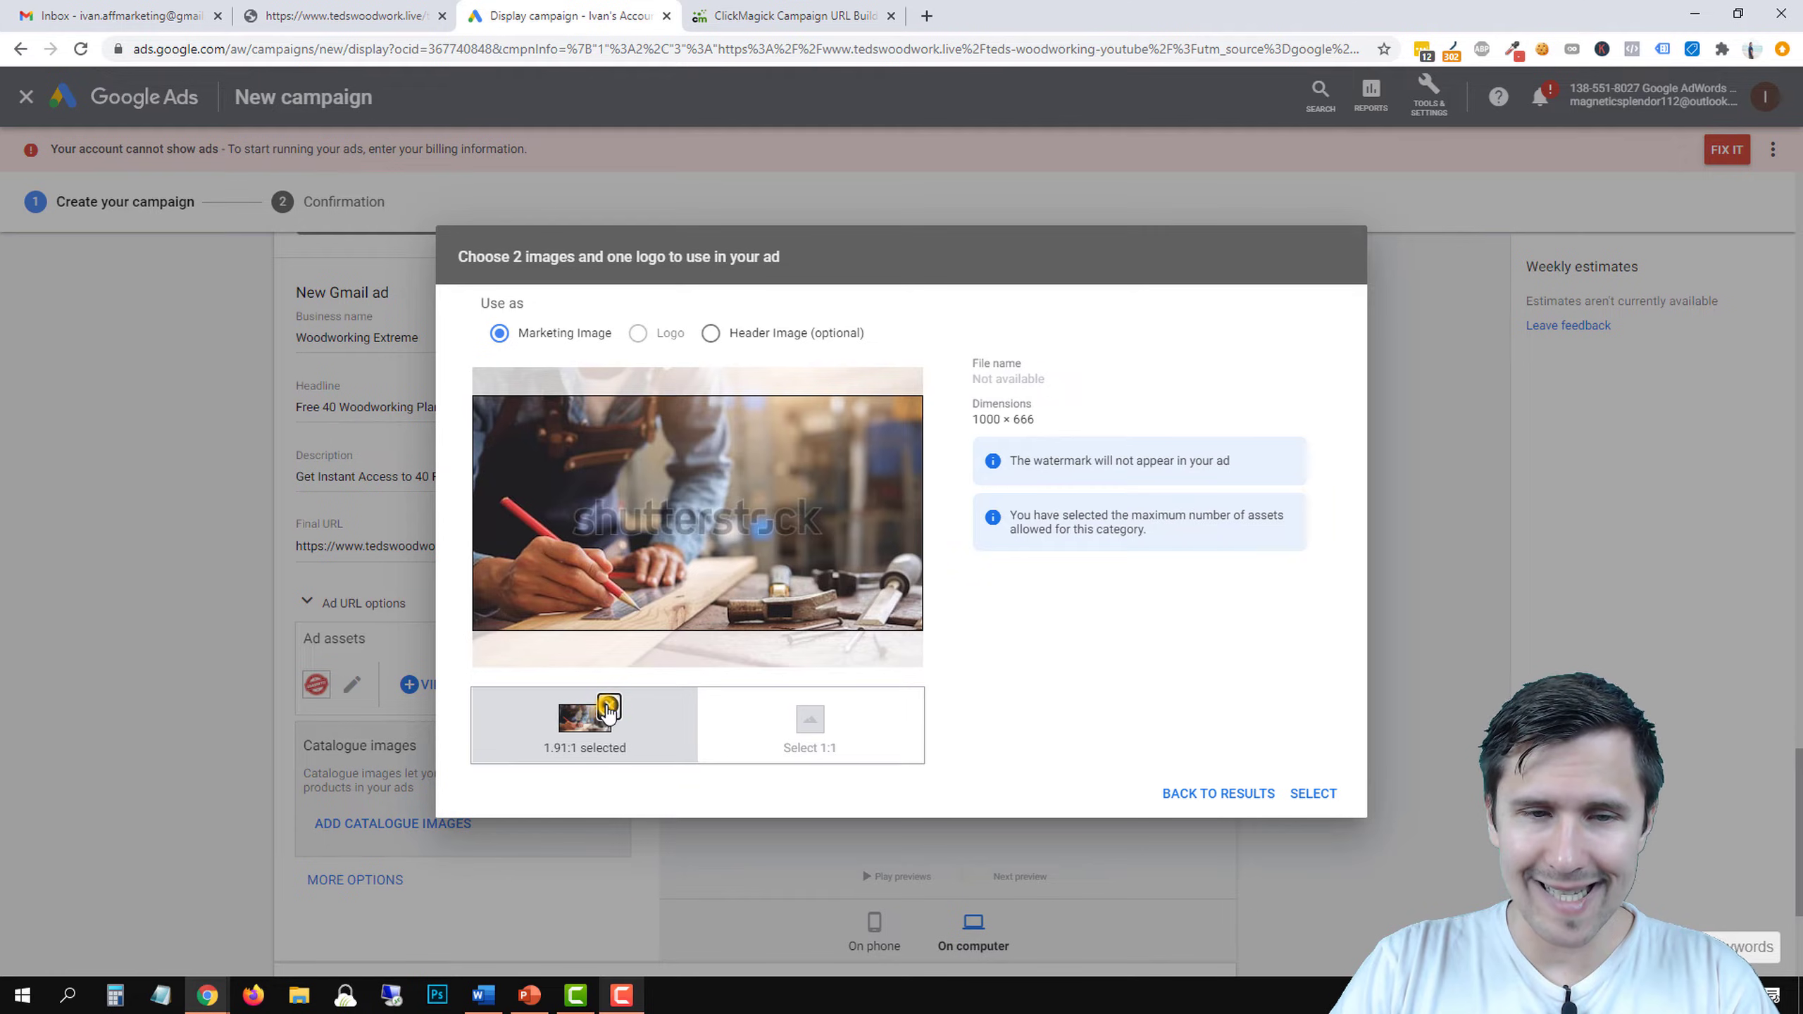
{"action": "left_click", "coordinate": [609, 705]}
{"action": "left_click", "coordinate": [727, 720]}
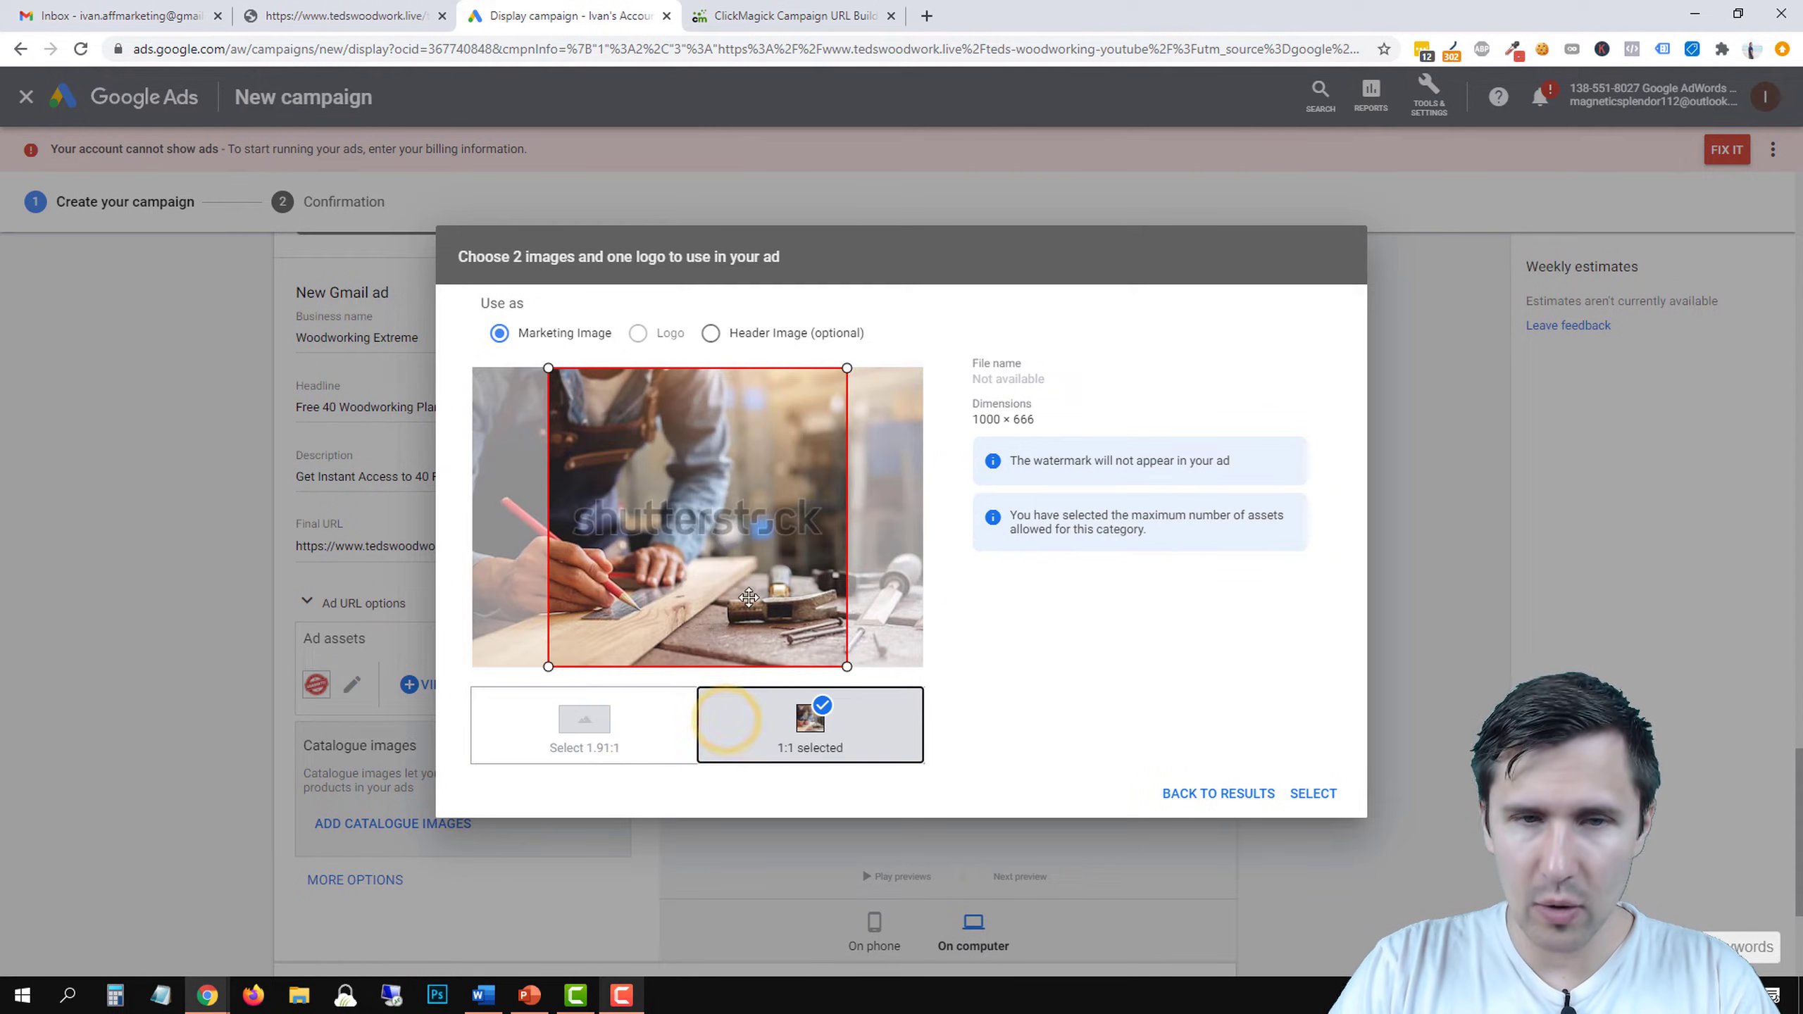
{"action": "left_click_drag", "start_coordinate": [702, 567], "coordinate": [649, 588]}
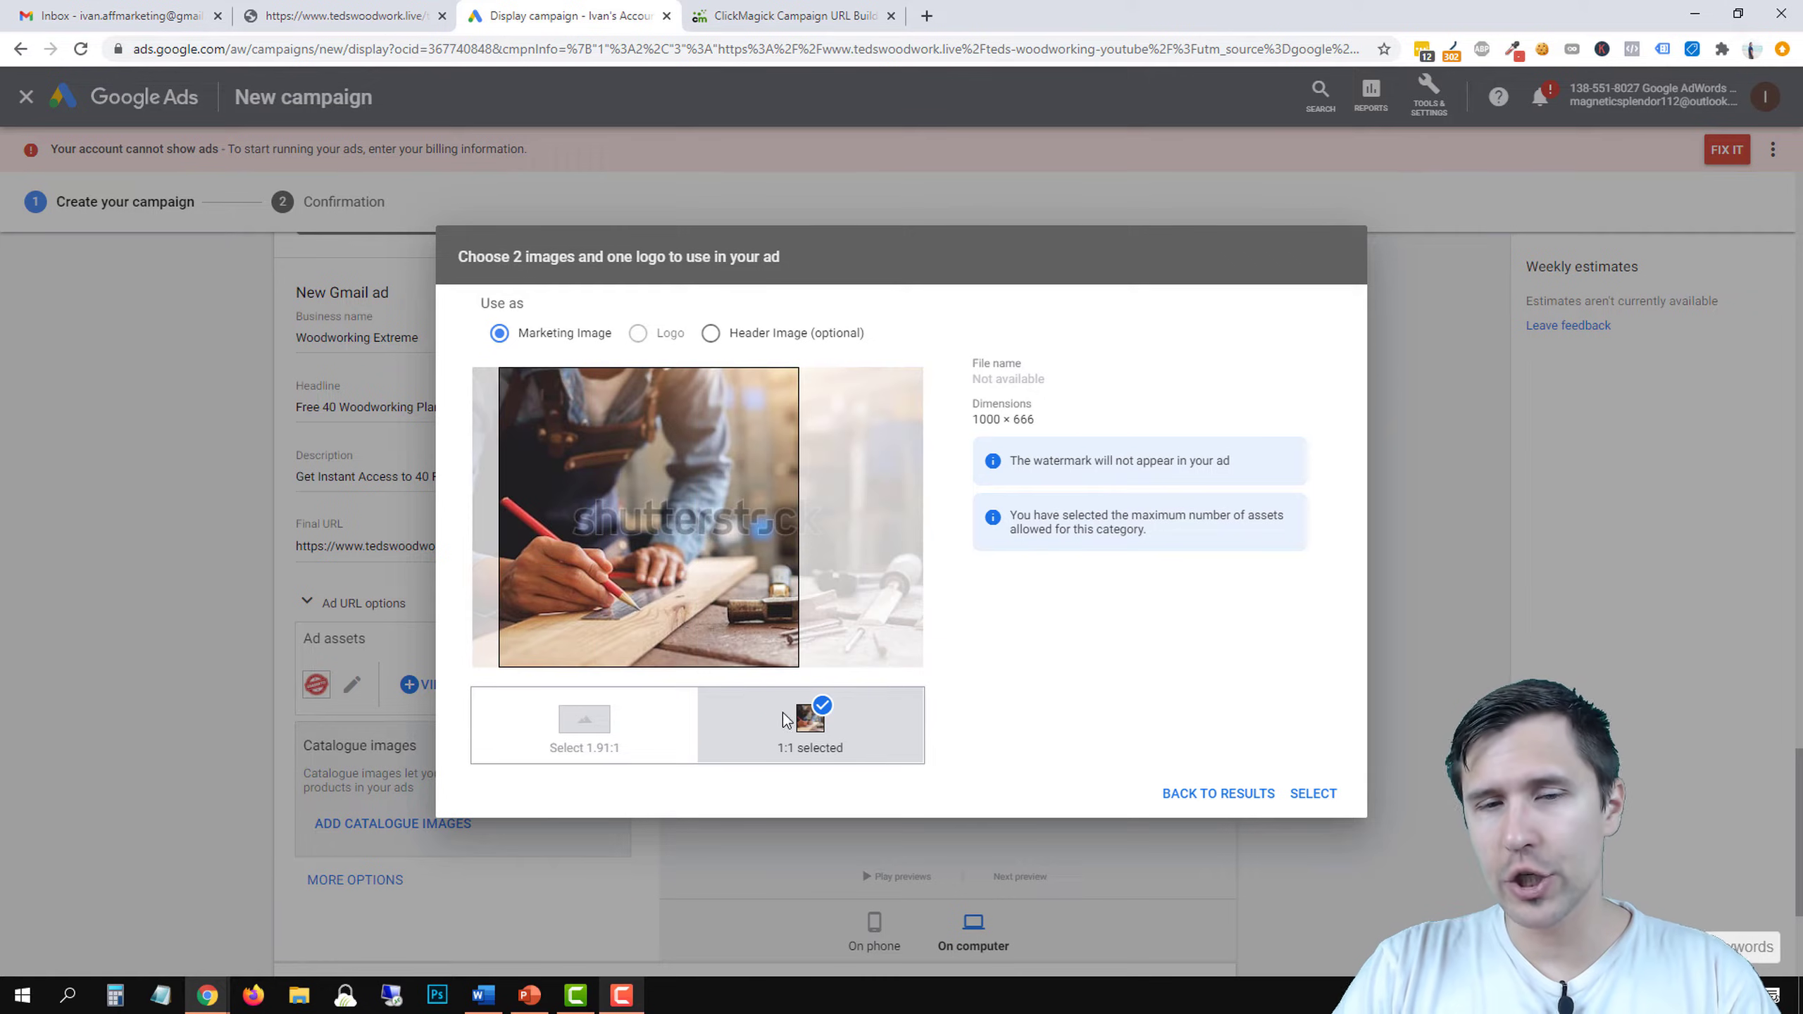
Switch the carpenter image back to the 1.91:1 crop and save it as the ad's marketing image.
{"action": "left_click", "coordinate": [659, 708]}
{"action": "left_click", "coordinate": [1315, 806]}
{"action": "left_click", "coordinate": [1322, 795]}
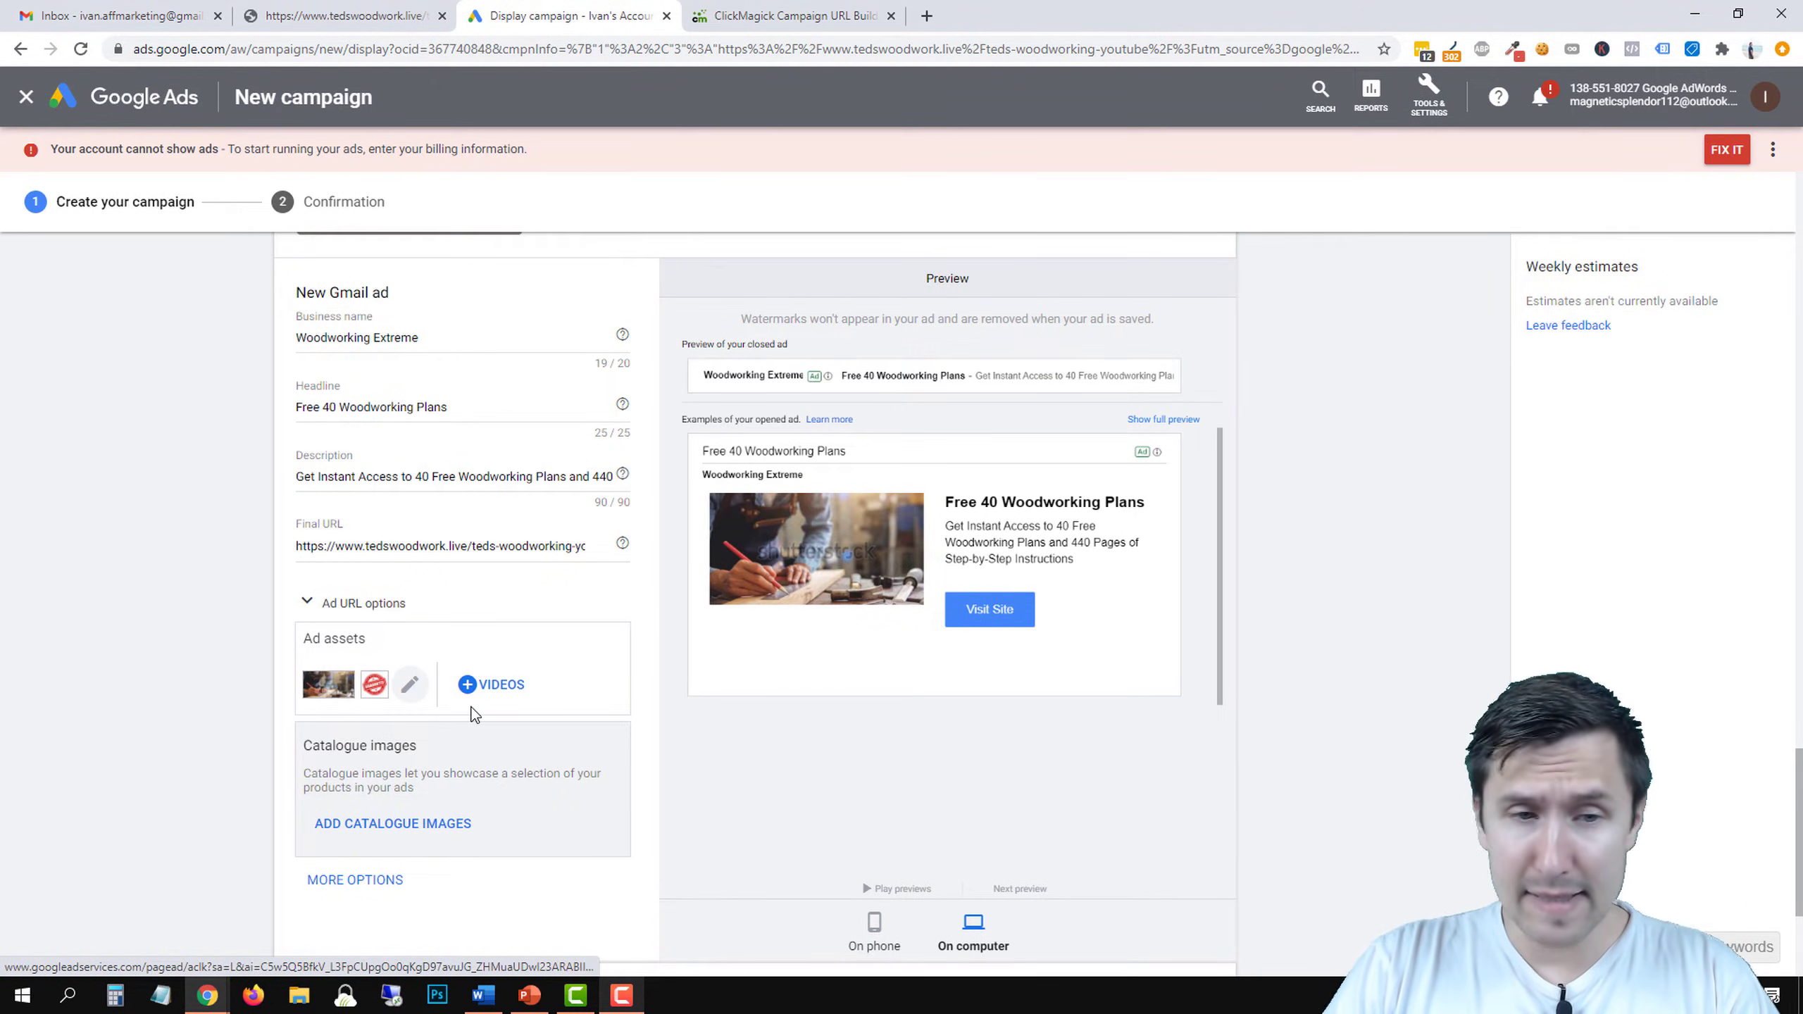
Change the carpenter marketing image to a 1:1 crop shifted toward the hands holding the pencil, and save the ad's images.
{"action": "left_click", "coordinate": [413, 686]}
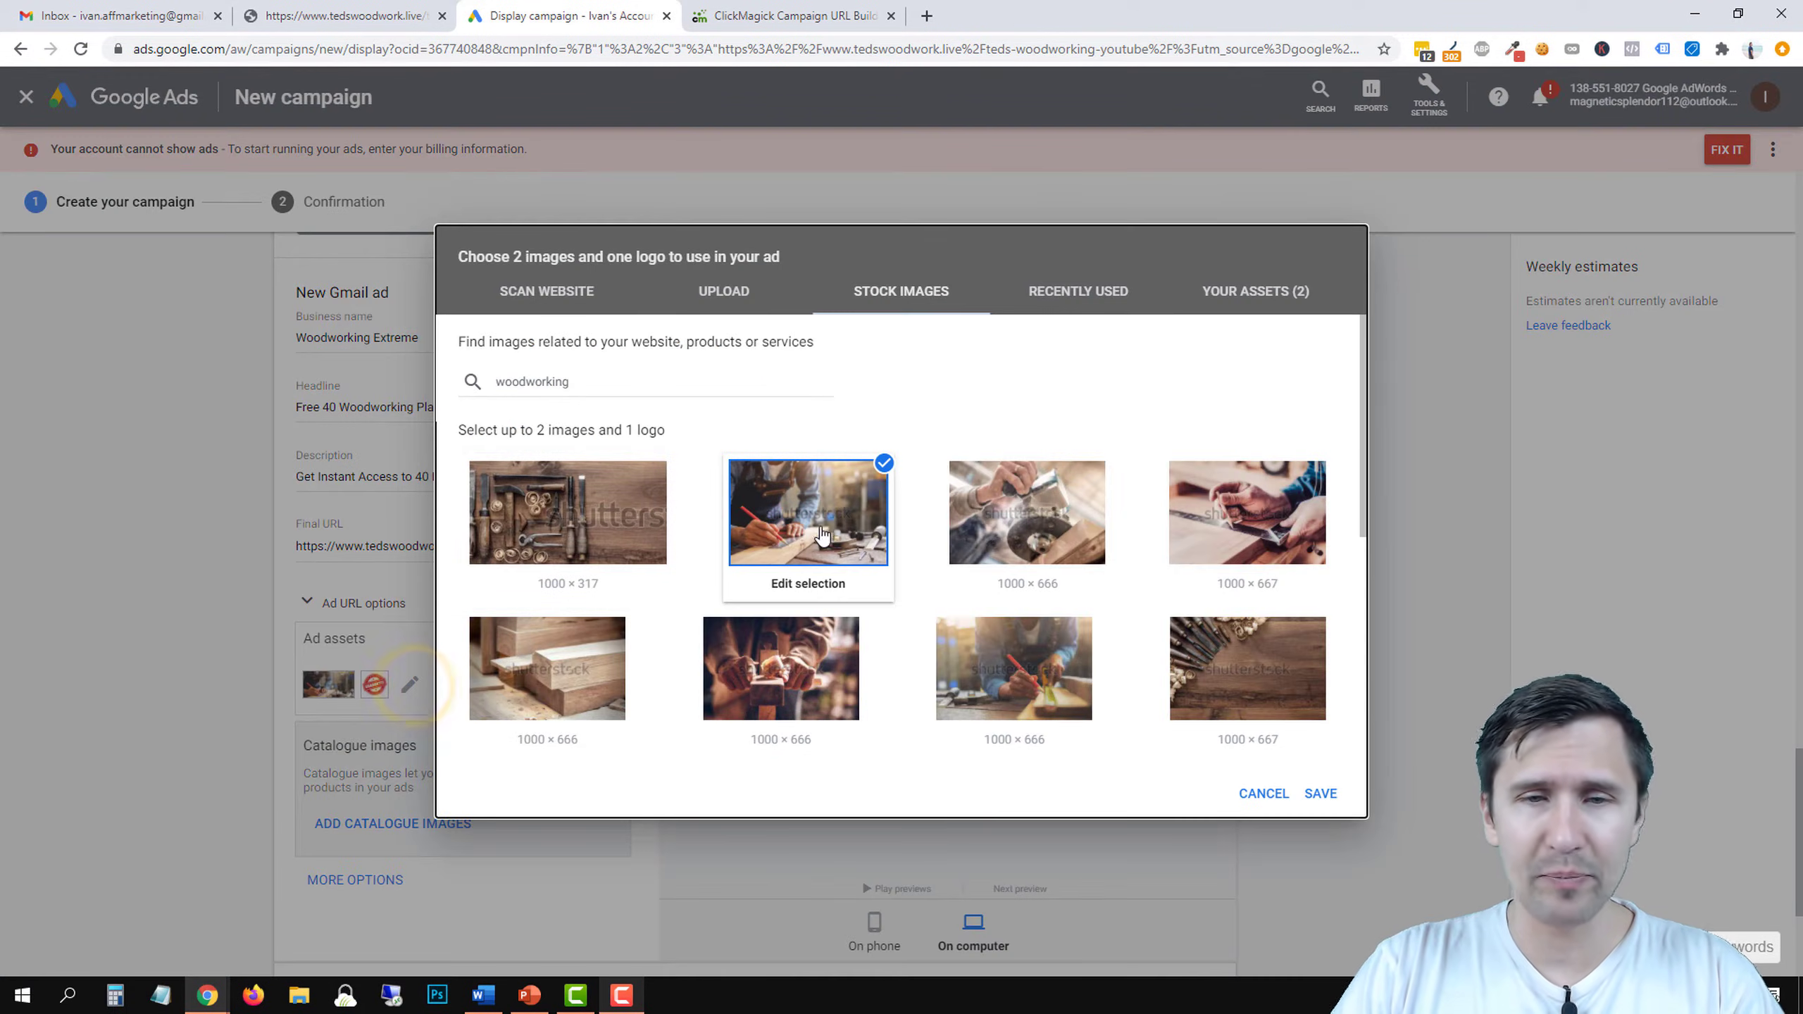
{"action": "left_click", "coordinate": [878, 472]}
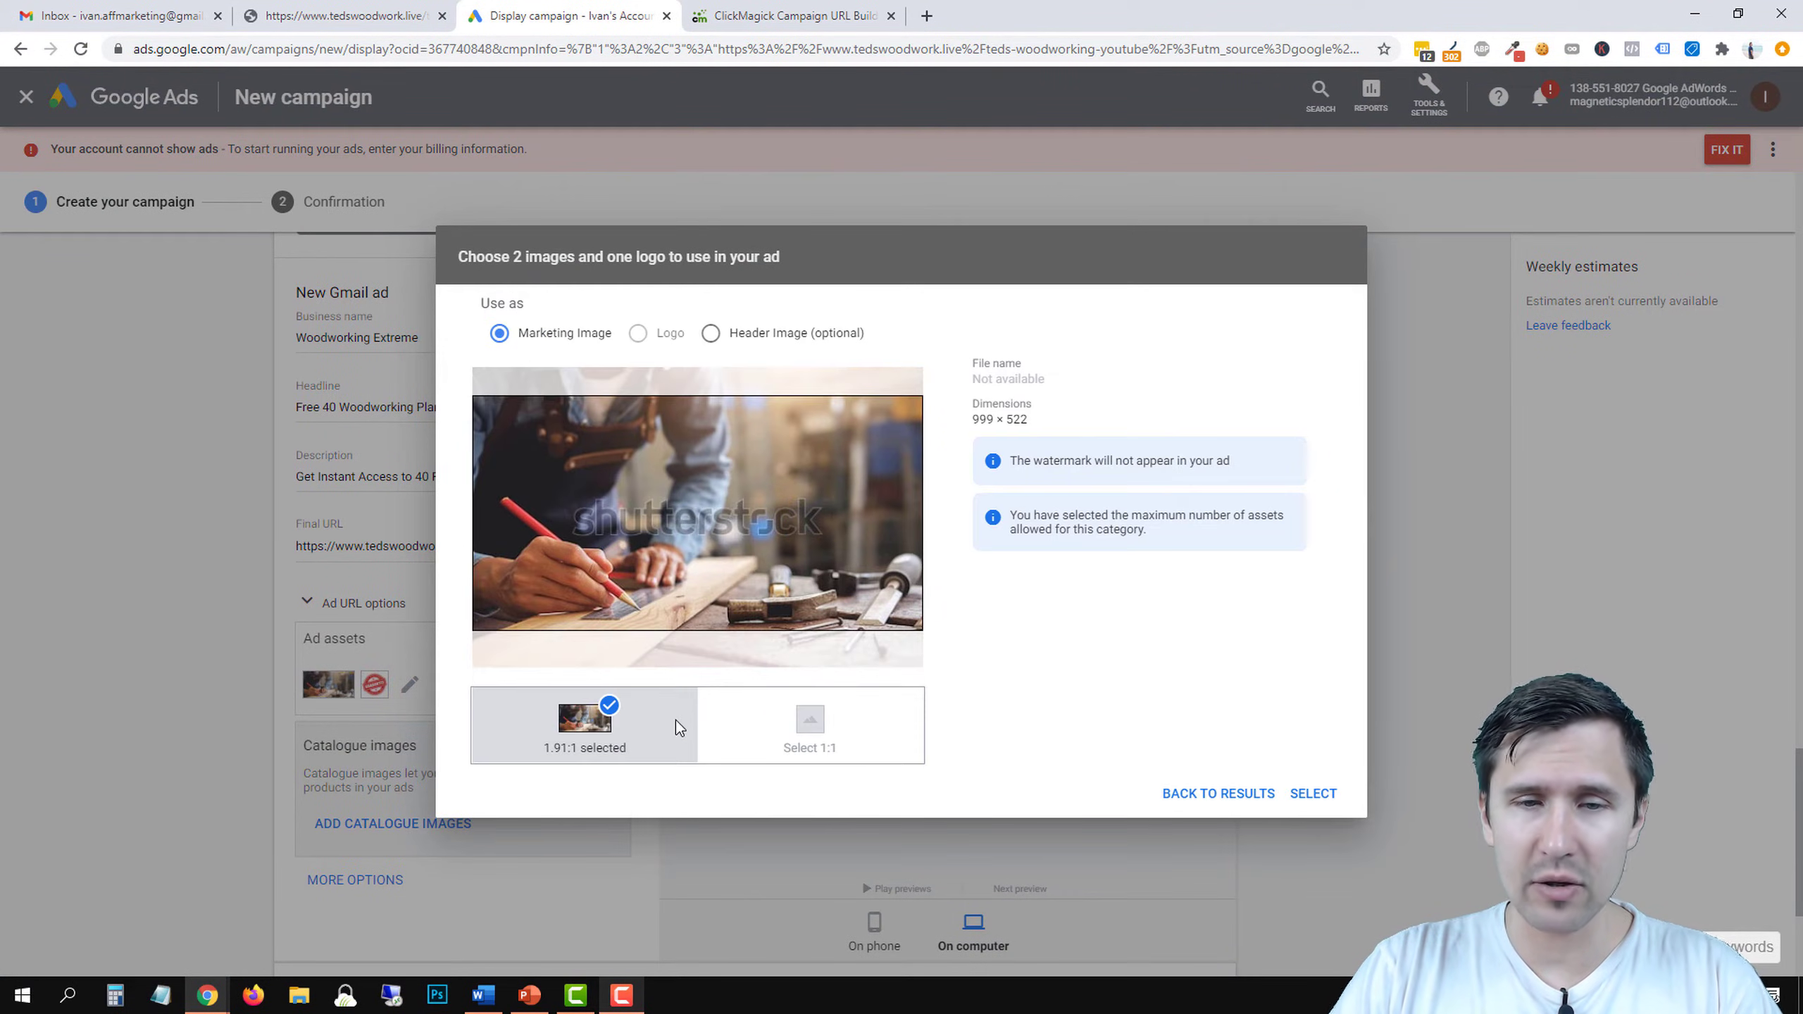
{"action": "left_click", "coordinate": [611, 706]}
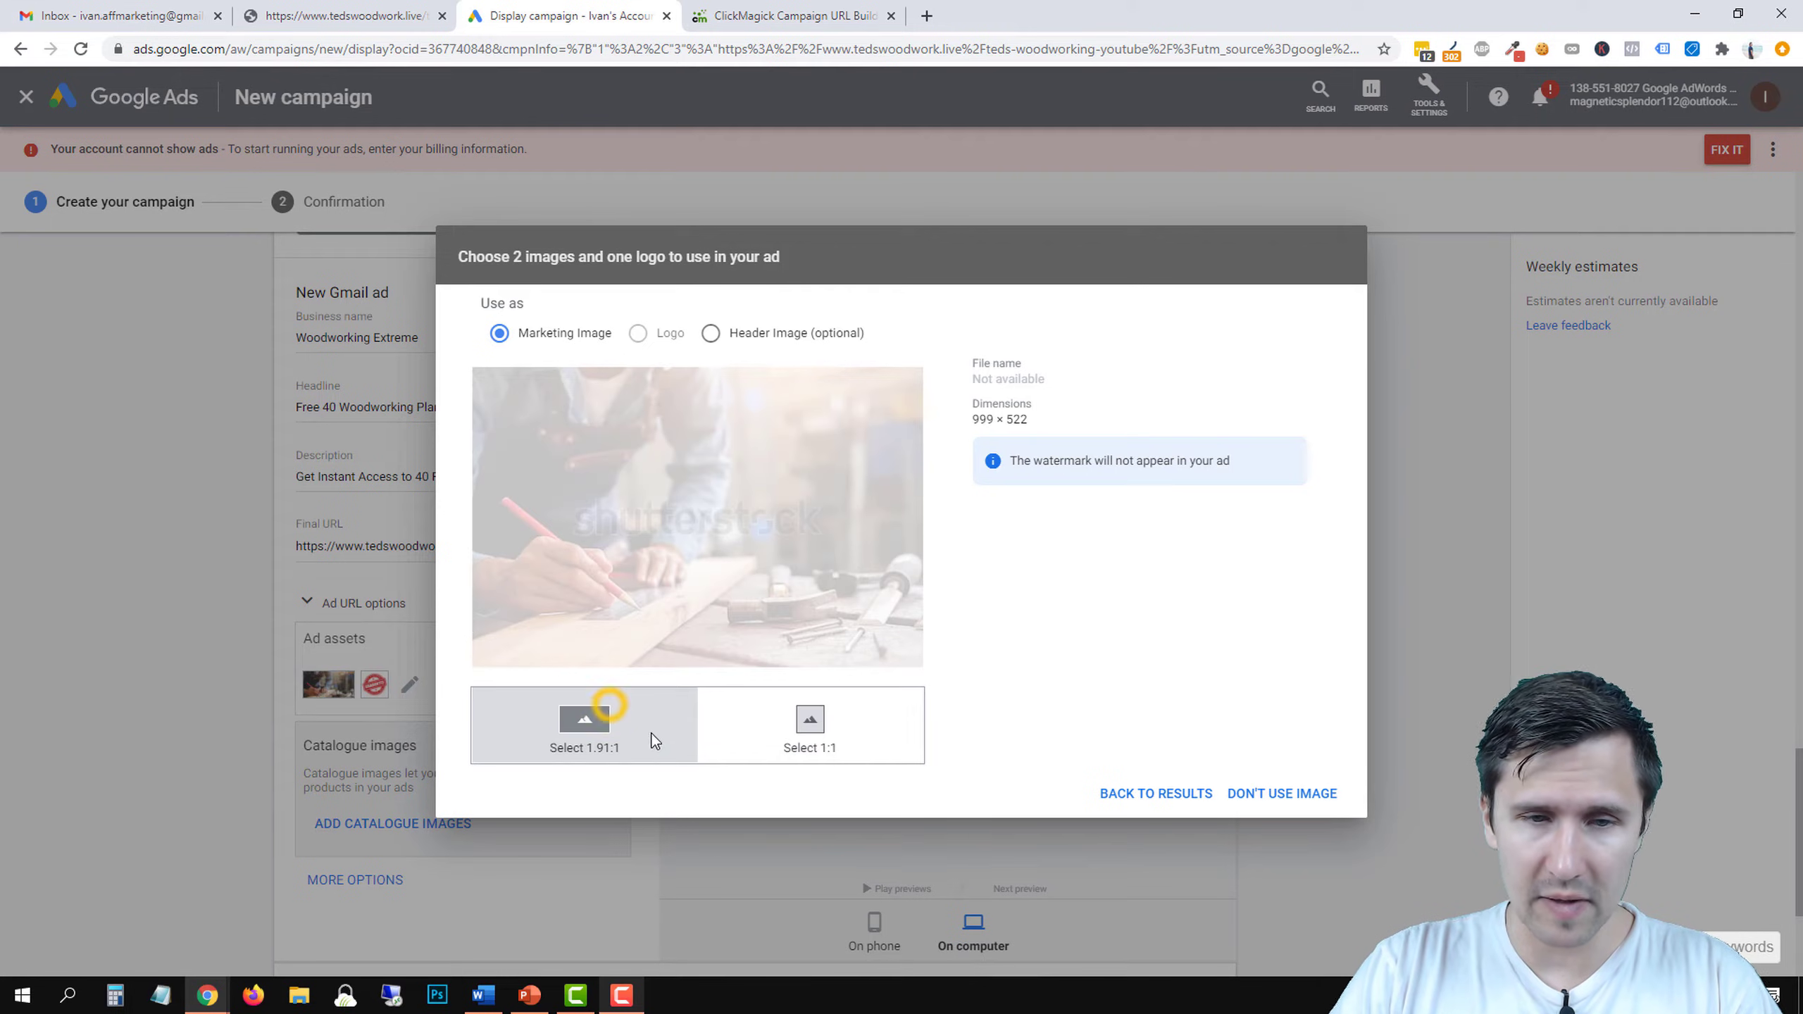
{"action": "left_click", "coordinate": [802, 721]}
{"action": "left_click_drag", "start_coordinate": [730, 620], "coordinate": [652, 609]}
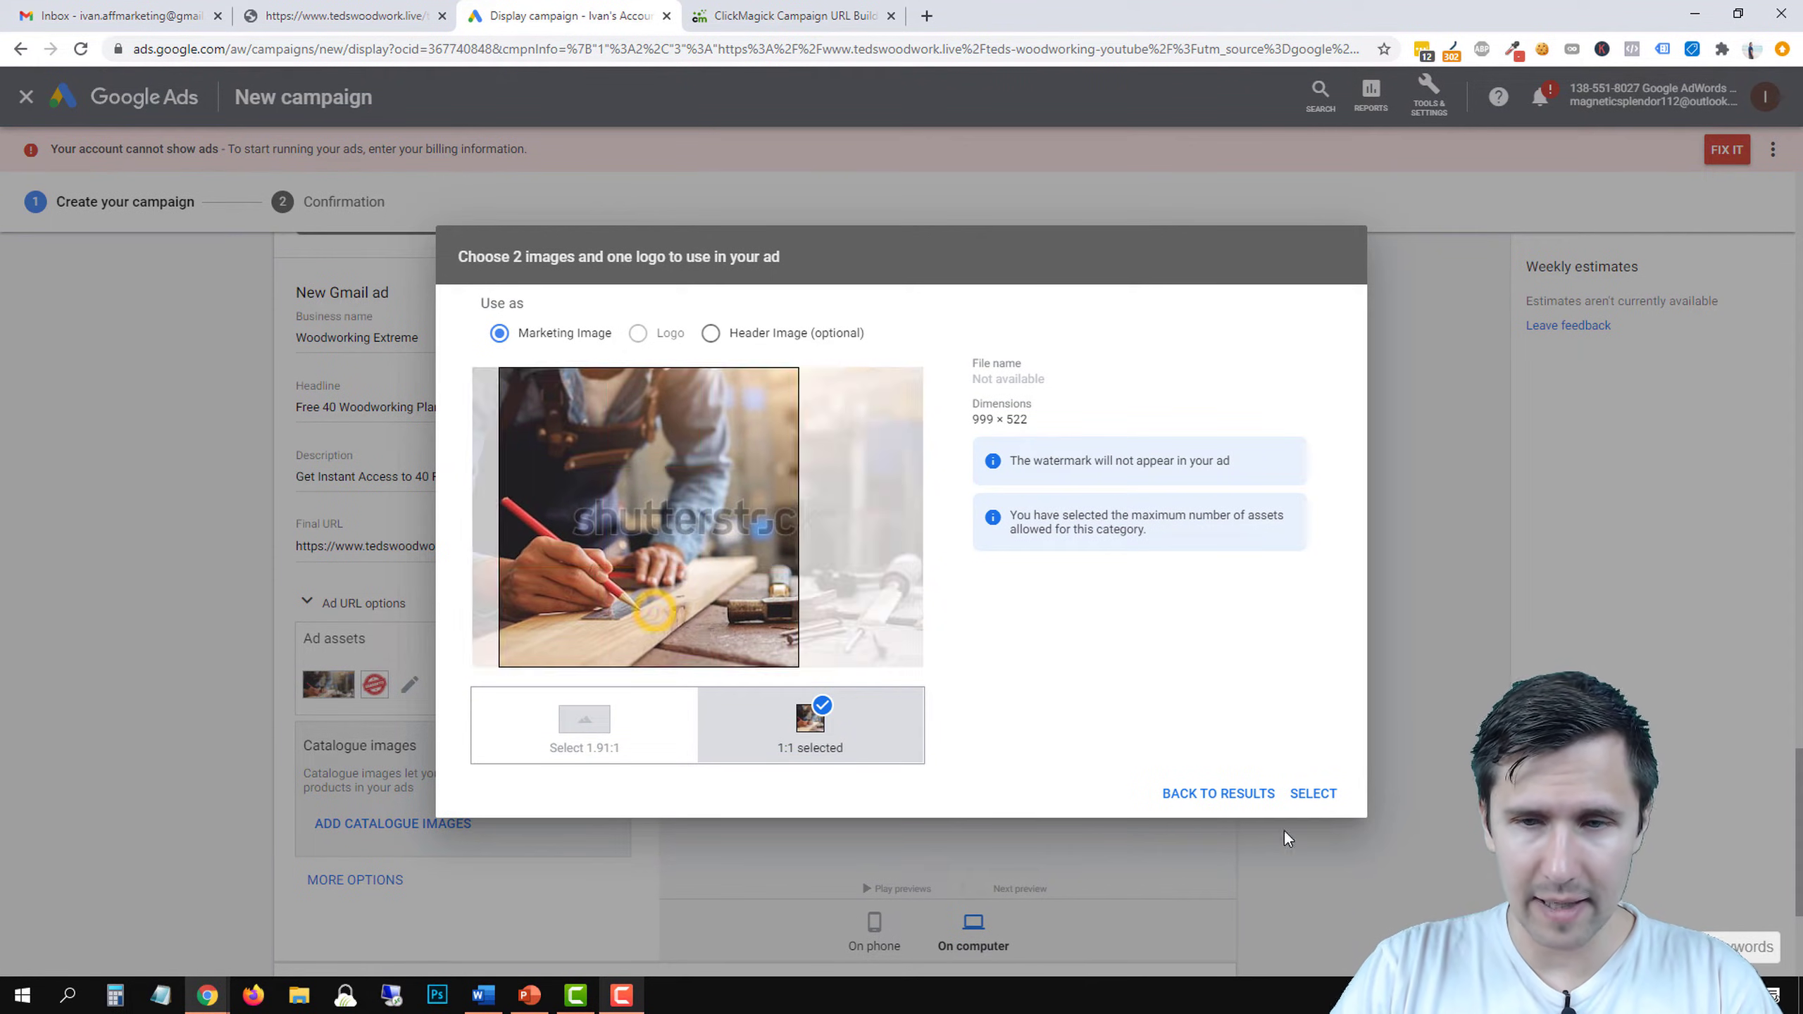
{"action": "left_click", "coordinate": [1314, 793]}
{"action": "left_click", "coordinate": [1322, 791]}
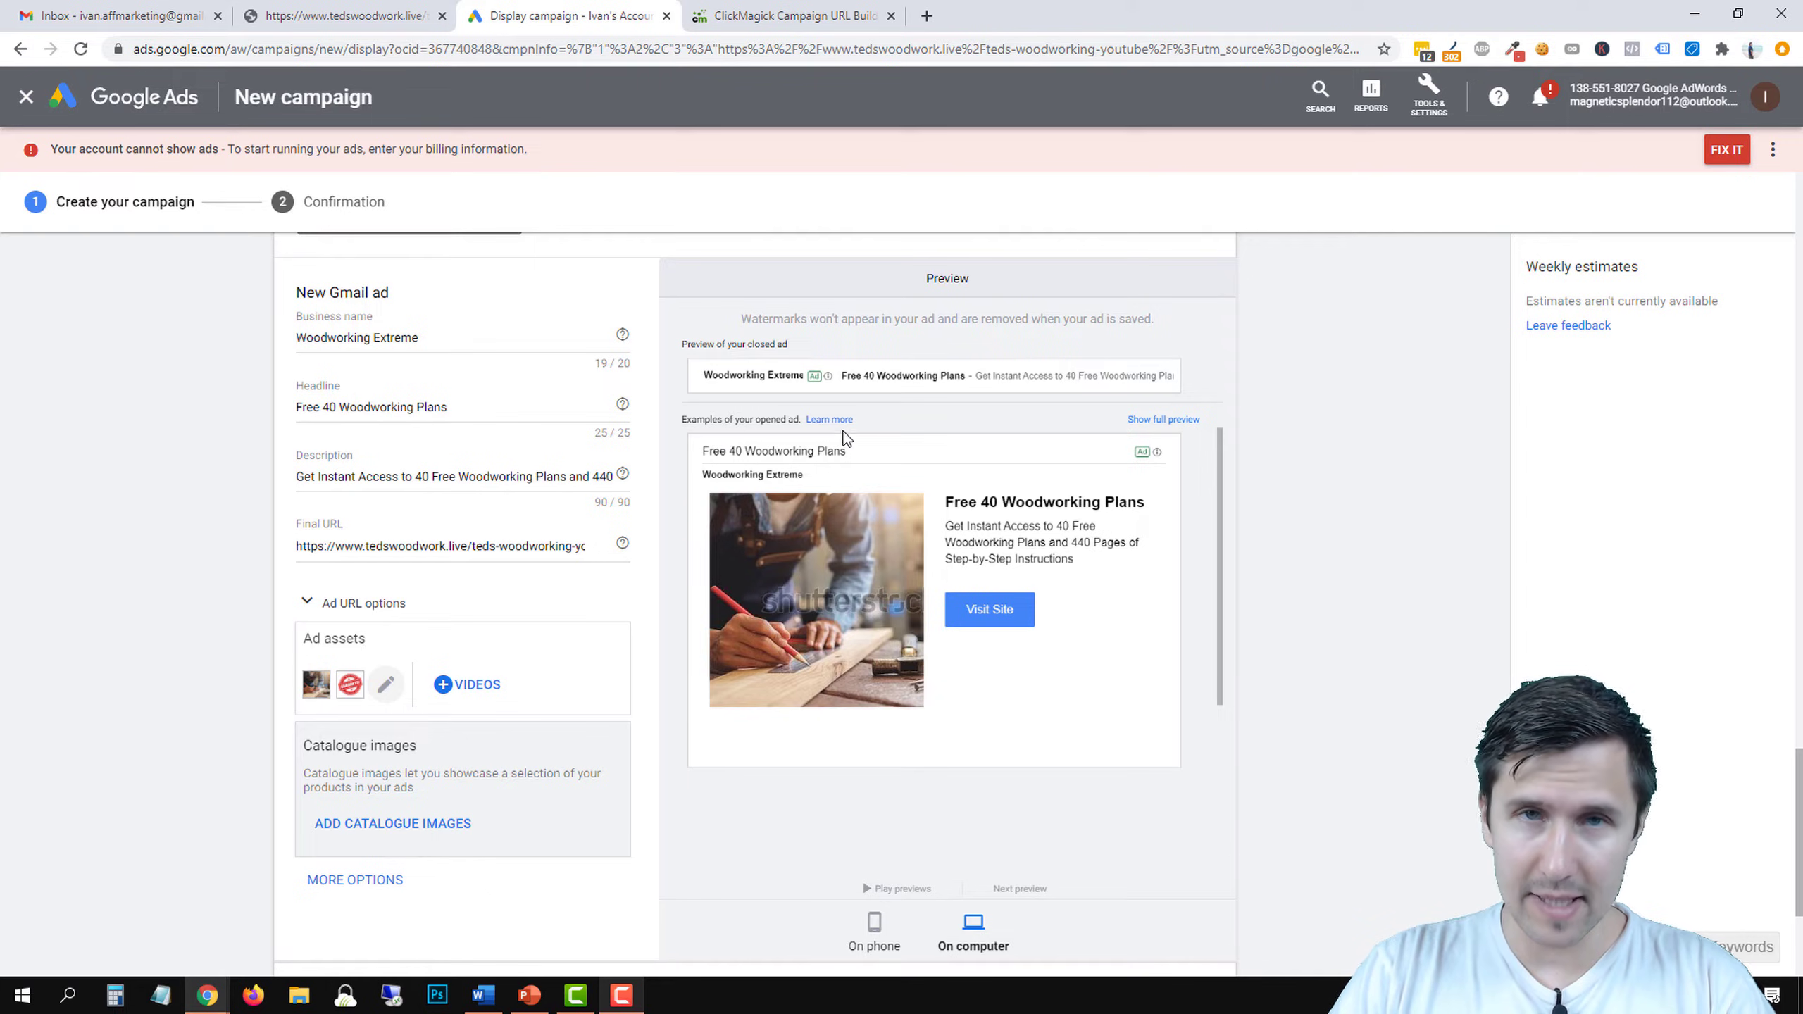
Try the 1000 × 317 stock photo of woodworking tools as the ad's header image and save the selection.
{"action": "left_click", "coordinate": [387, 687]}
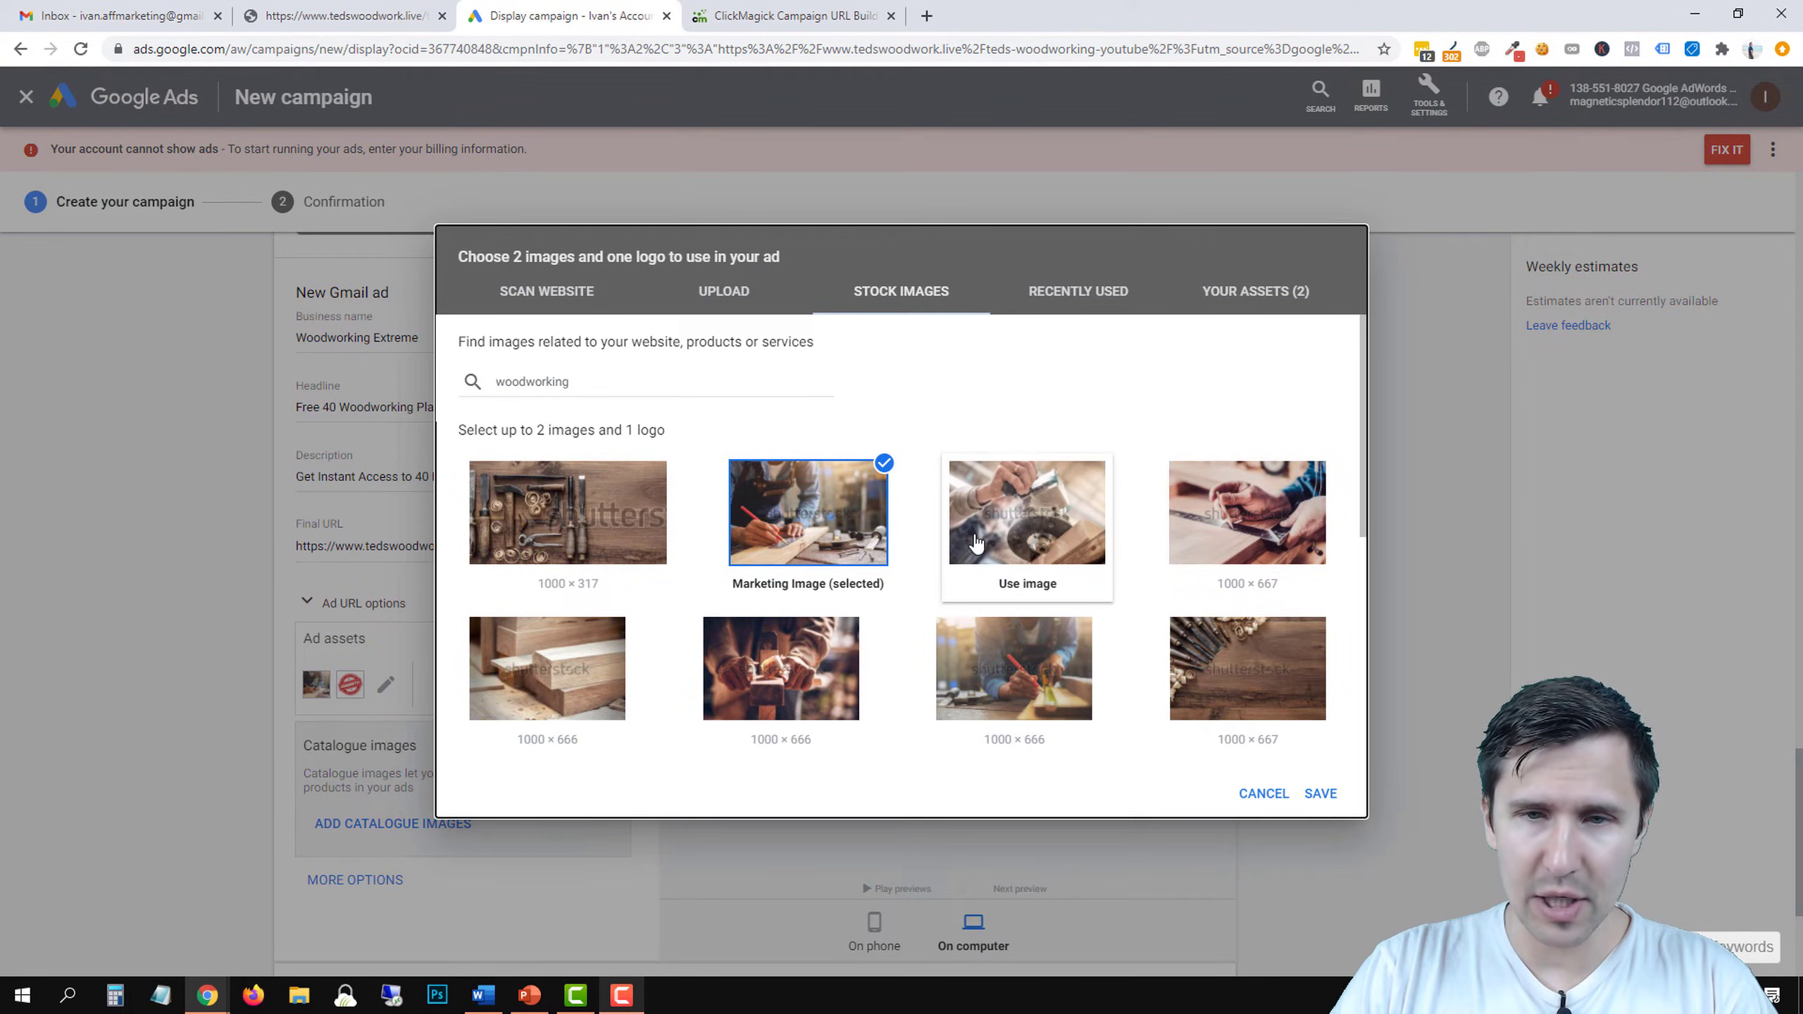
{"action": "left_click", "coordinate": [556, 505]}
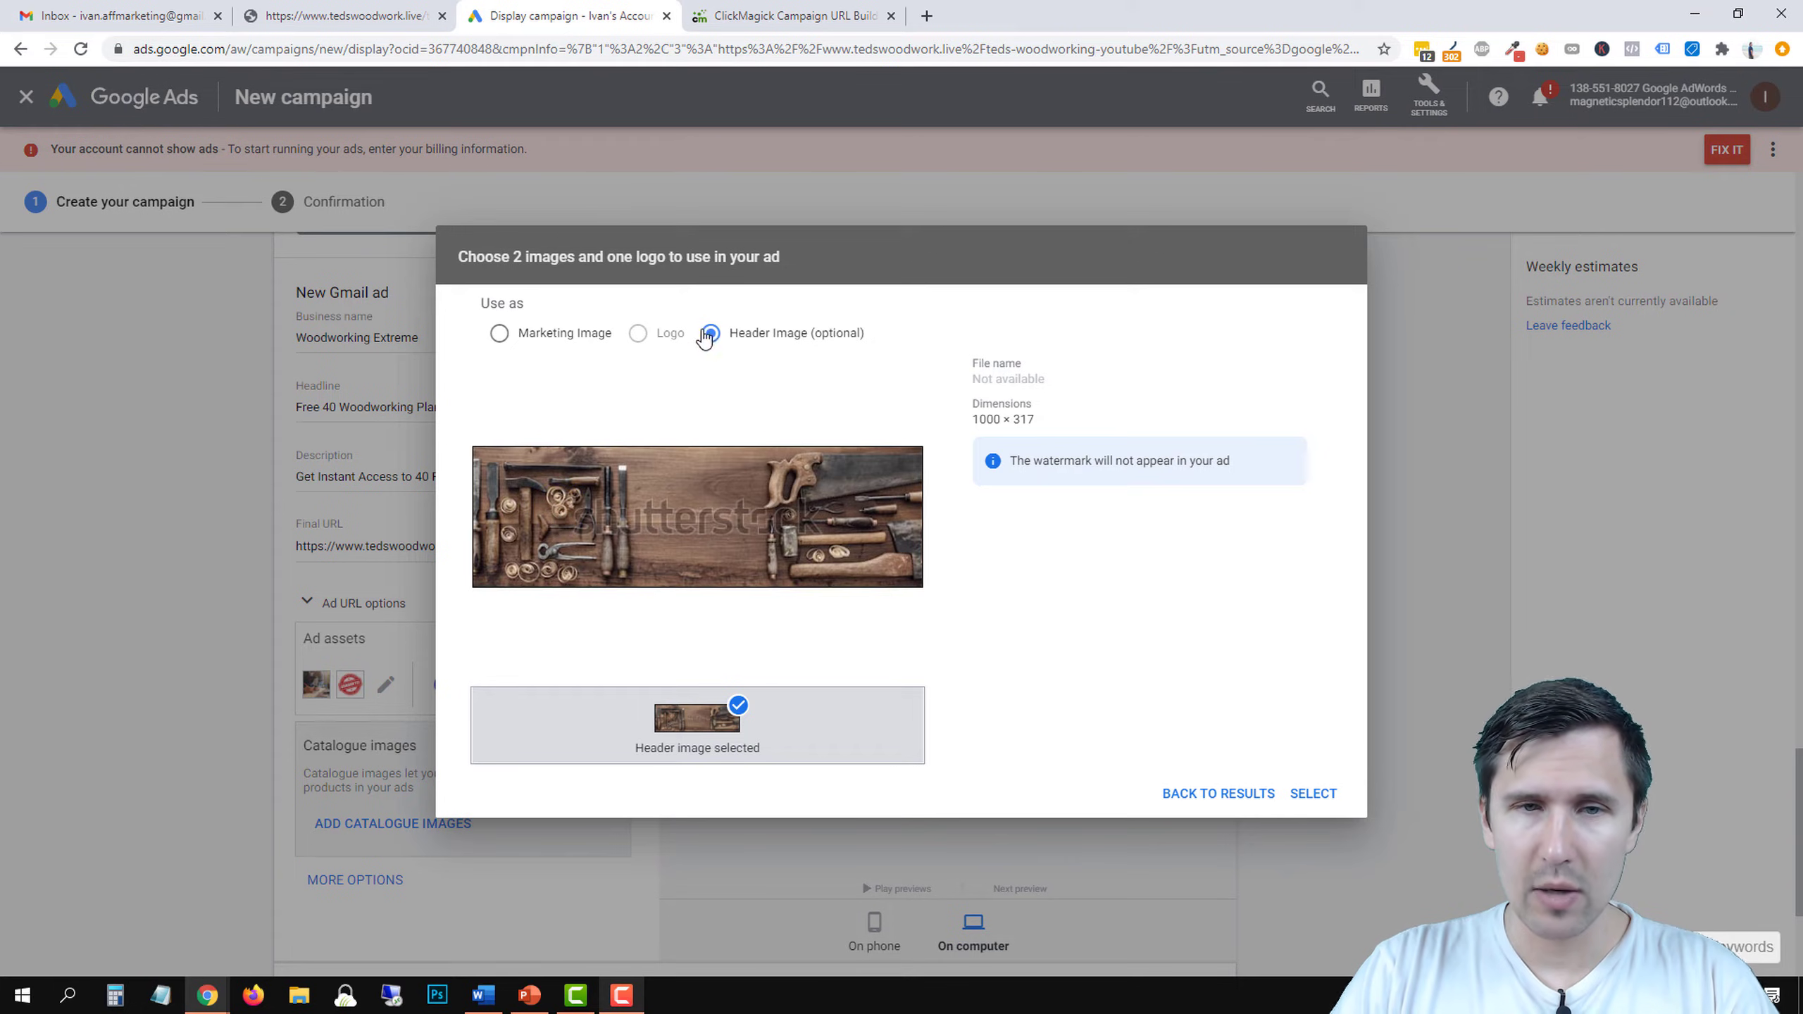
{"action": "left_click", "coordinate": [548, 346]}
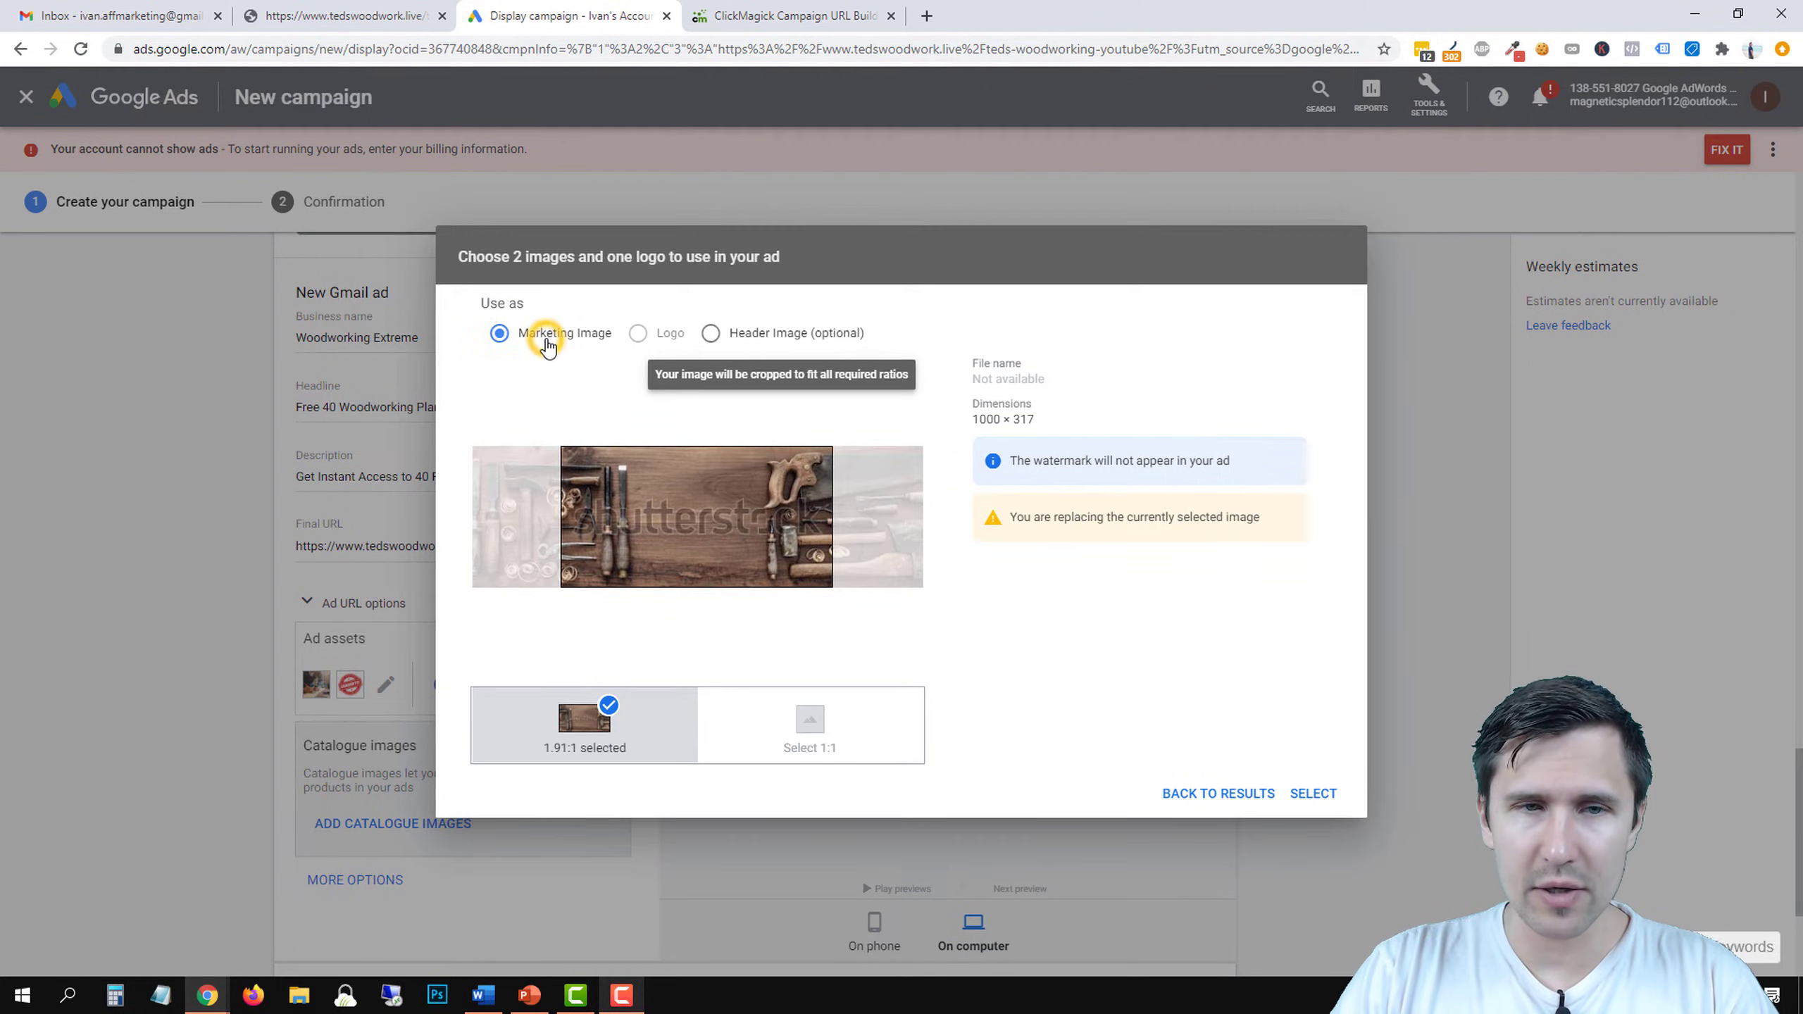
{"action": "left_click", "coordinate": [740, 339]}
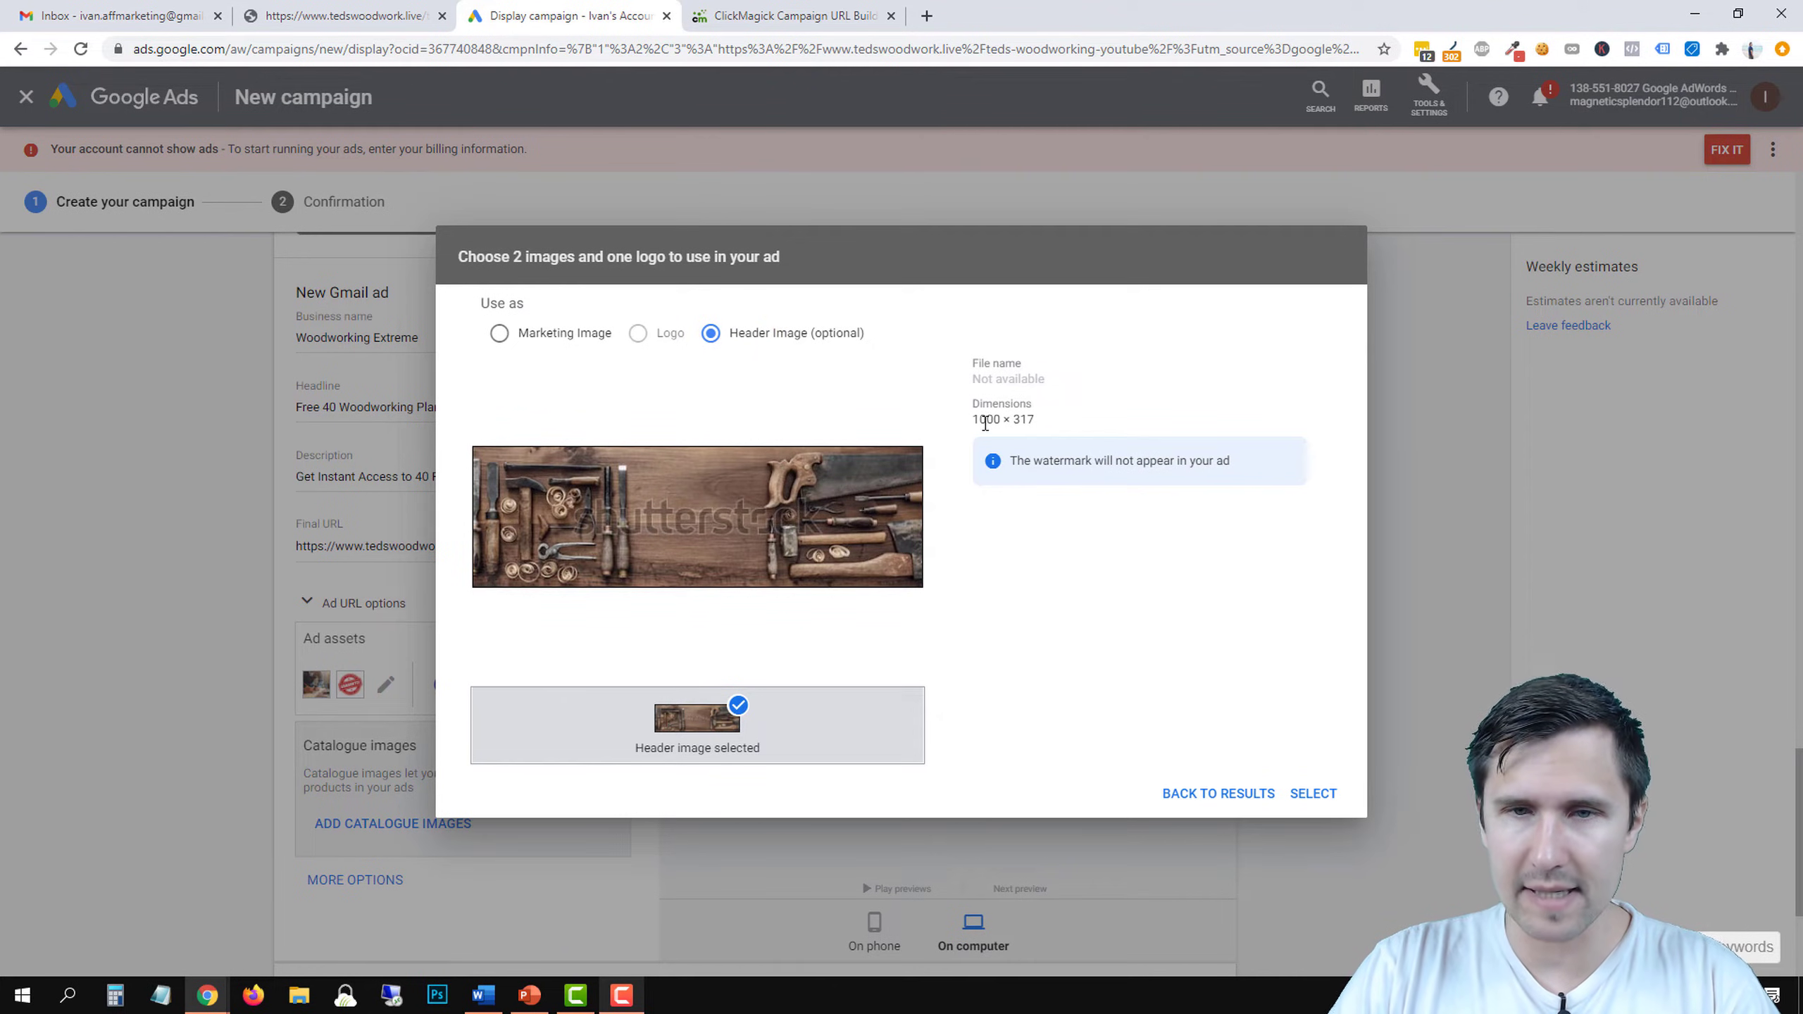
{"action": "left_click", "coordinate": [1321, 792]}
{"action": "left_click", "coordinate": [1319, 793]}
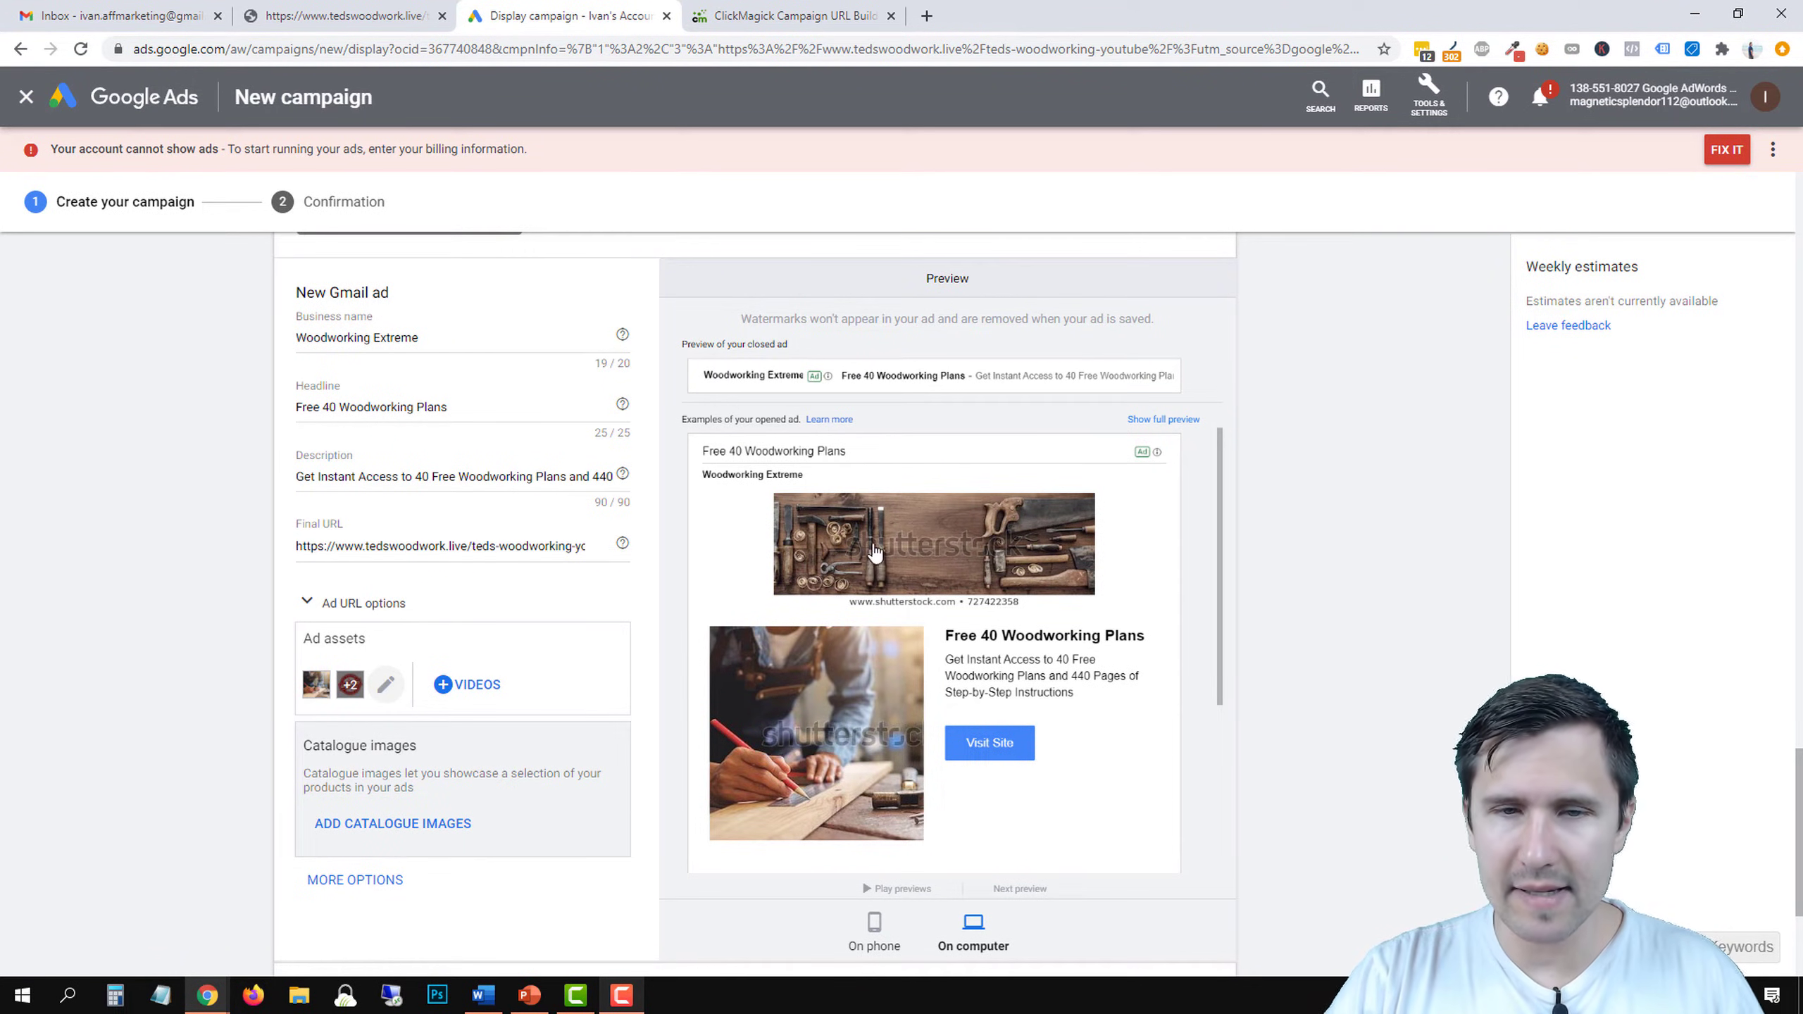
Remove the woodworking tools header image from the ad's assets and save the selection.
{"action": "left_click", "coordinate": [386, 686]}
{"action": "left_click", "coordinate": [674, 473]}
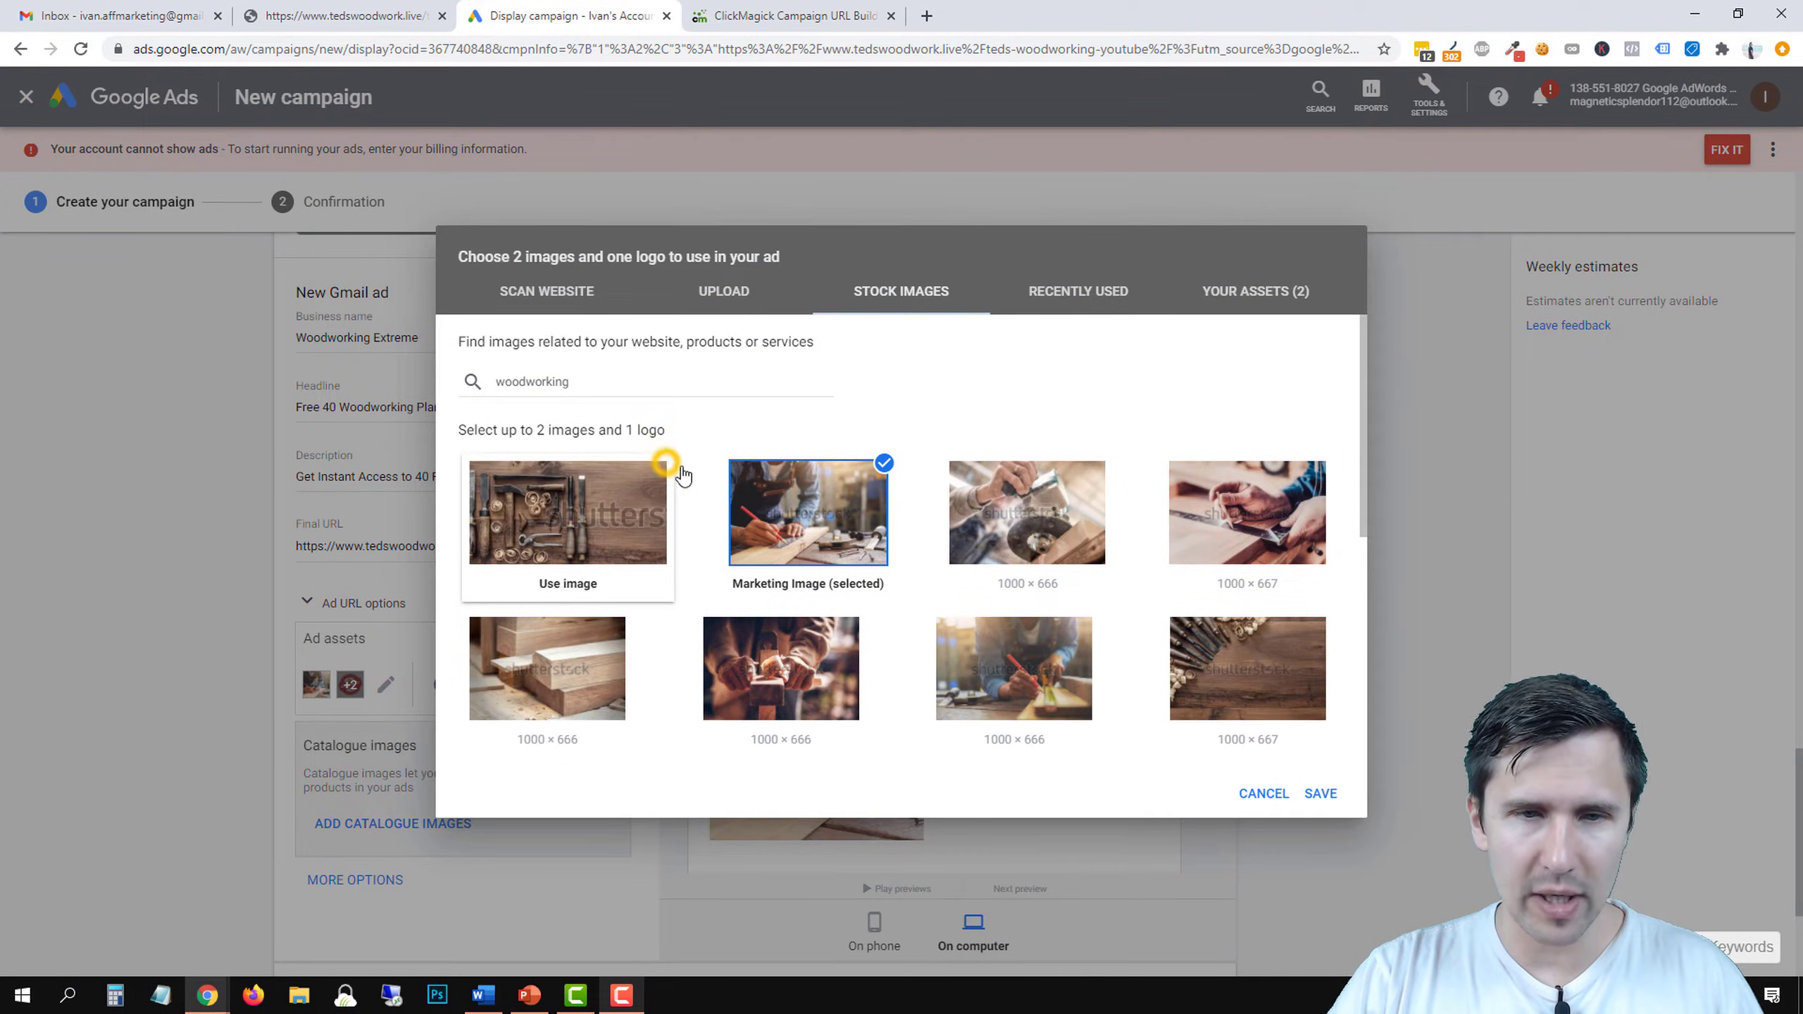
{"action": "left_click", "coordinate": [1320, 793]}
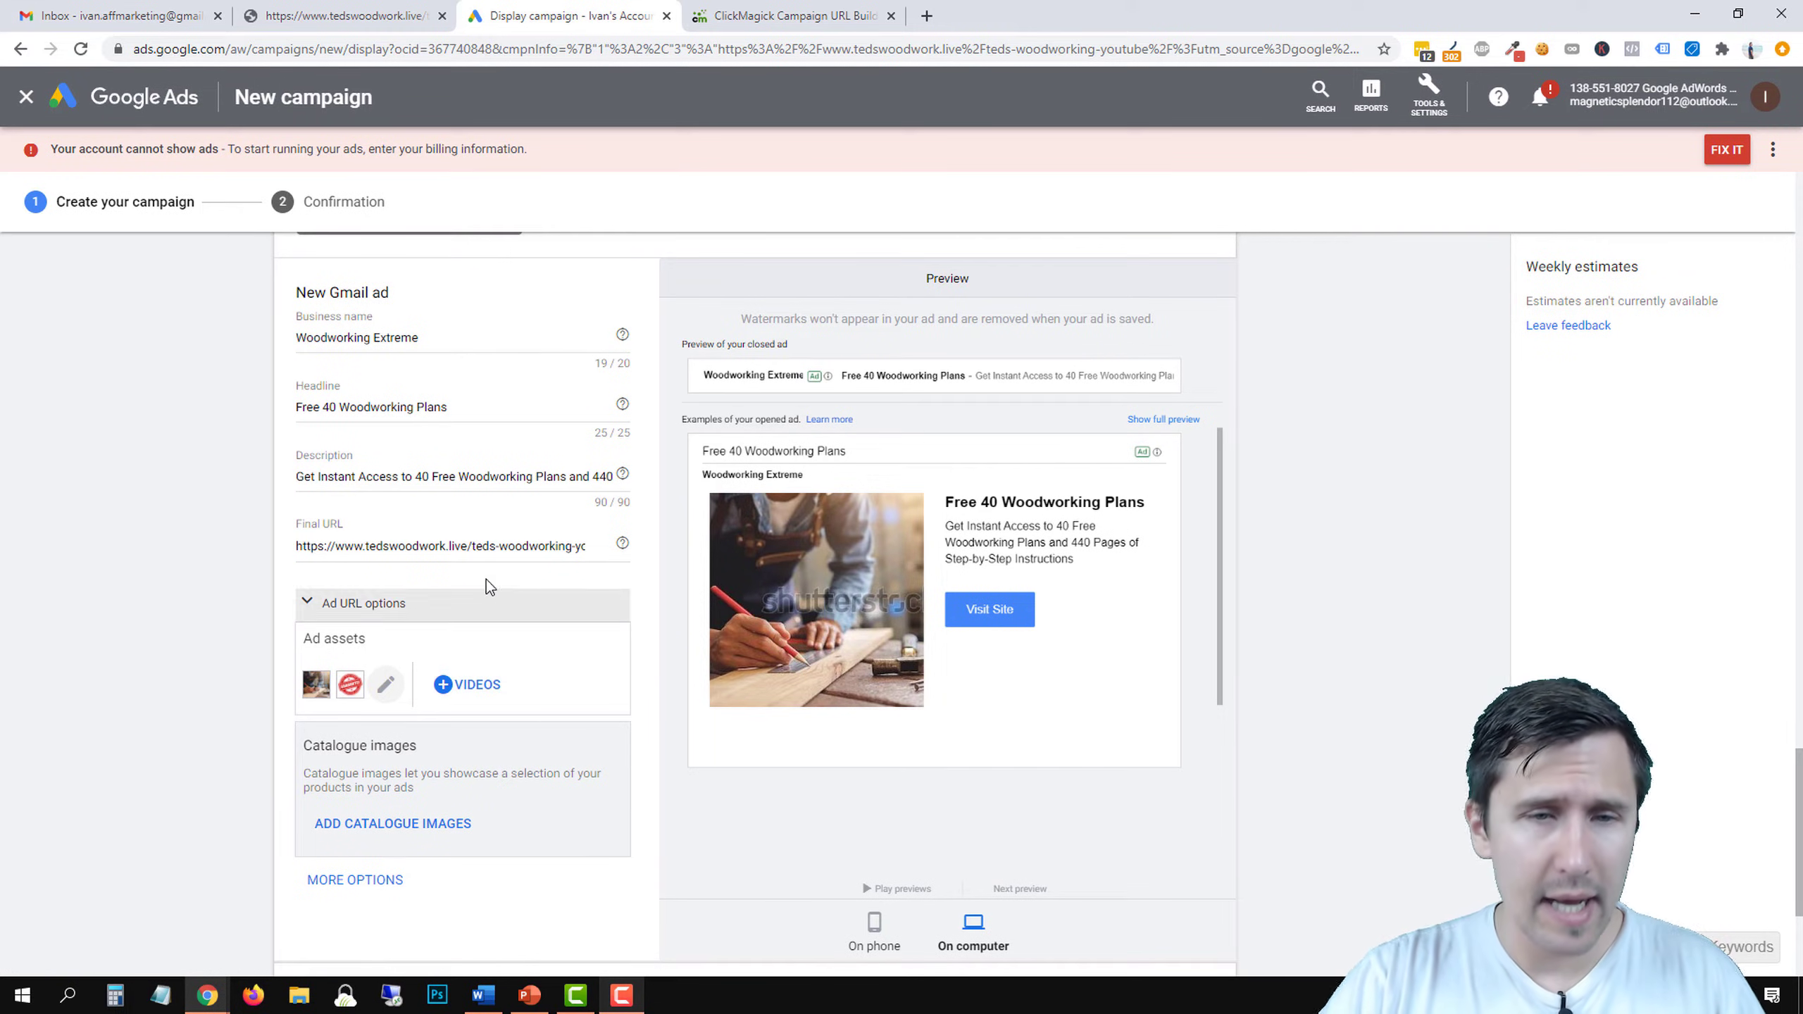
Examine the ad's final URL through to its tracking parameters at the end.
{"action": "left_click_drag", "start_coordinate": [312, 547], "coordinate": [631, 552]}
{"action": "left_click", "coordinate": [378, 559]}
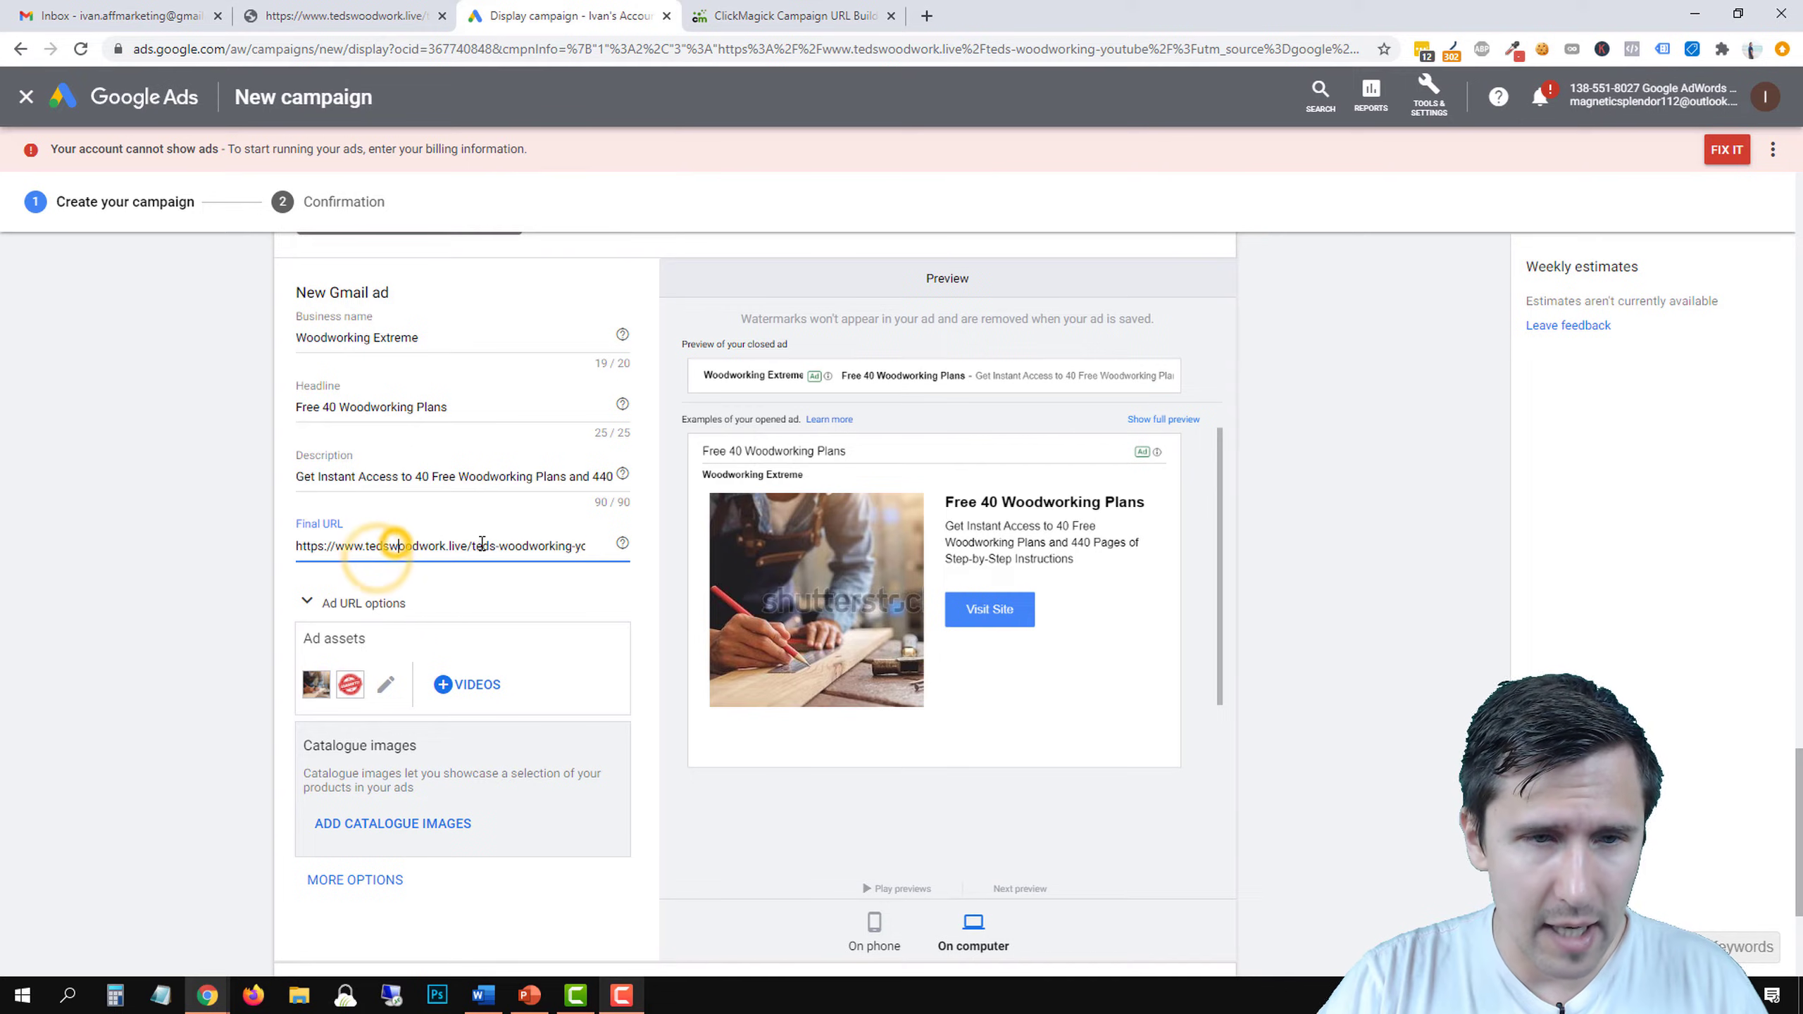
{"action": "left_click_drag", "start_coordinate": [398, 543], "coordinate": [659, 559]}
{"action": "left_click", "coordinate": [473, 543]}
{"action": "triple_click", "coordinate": [468, 554]}
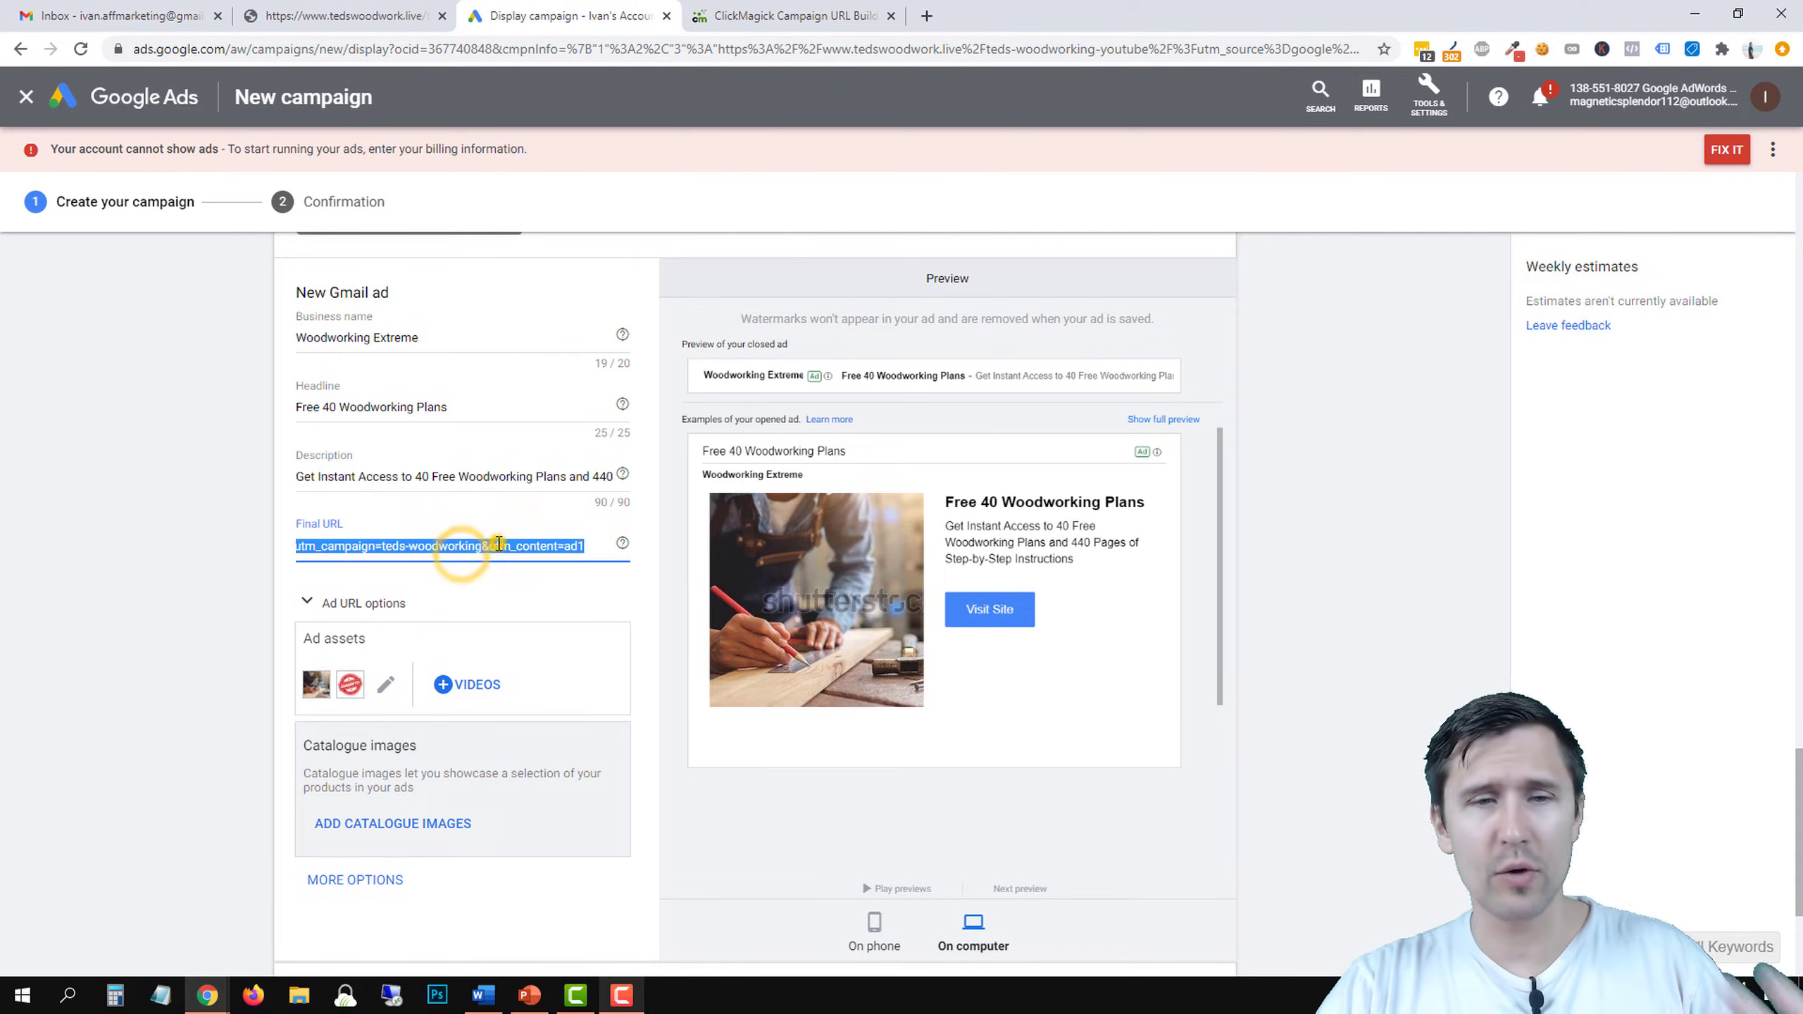
{"action": "left_click", "coordinate": [497, 544]}
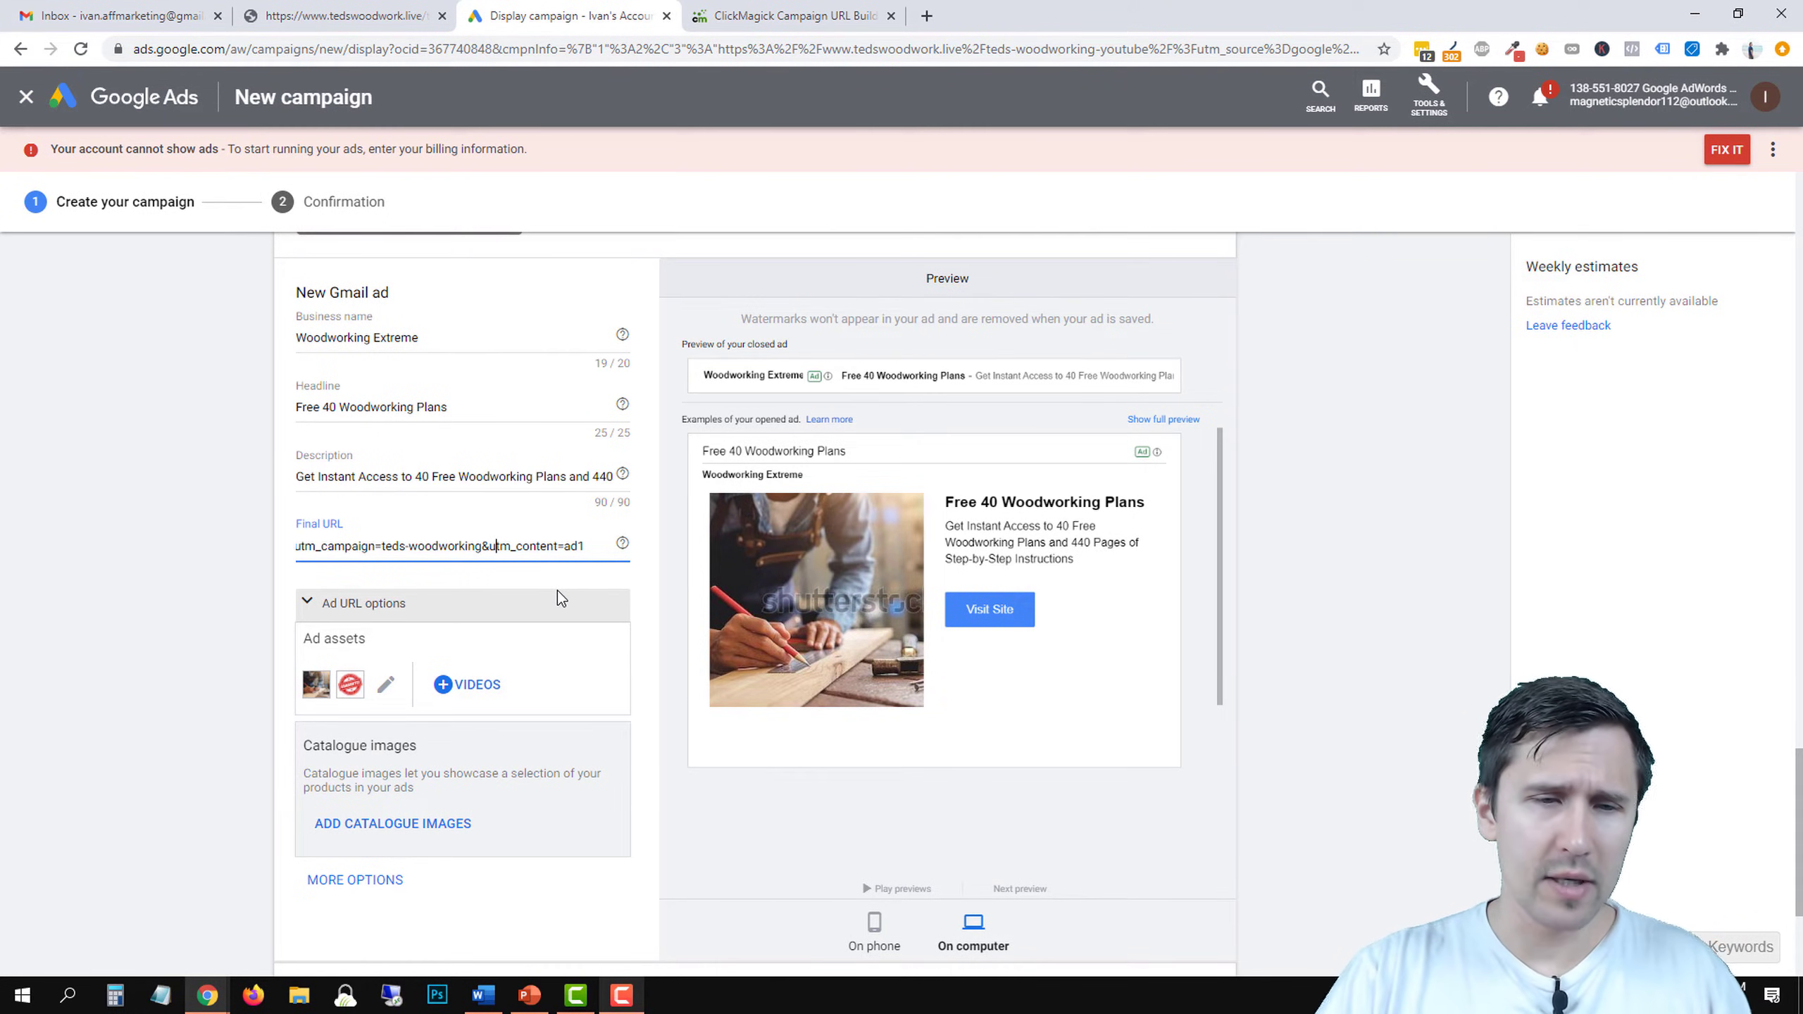
Review the available sources for catalogue images and leave the image selection without adding any.
{"action": "scroll", "coordinate": [152, 644], "scroll_direction": "down", "scroll_amount": 1}
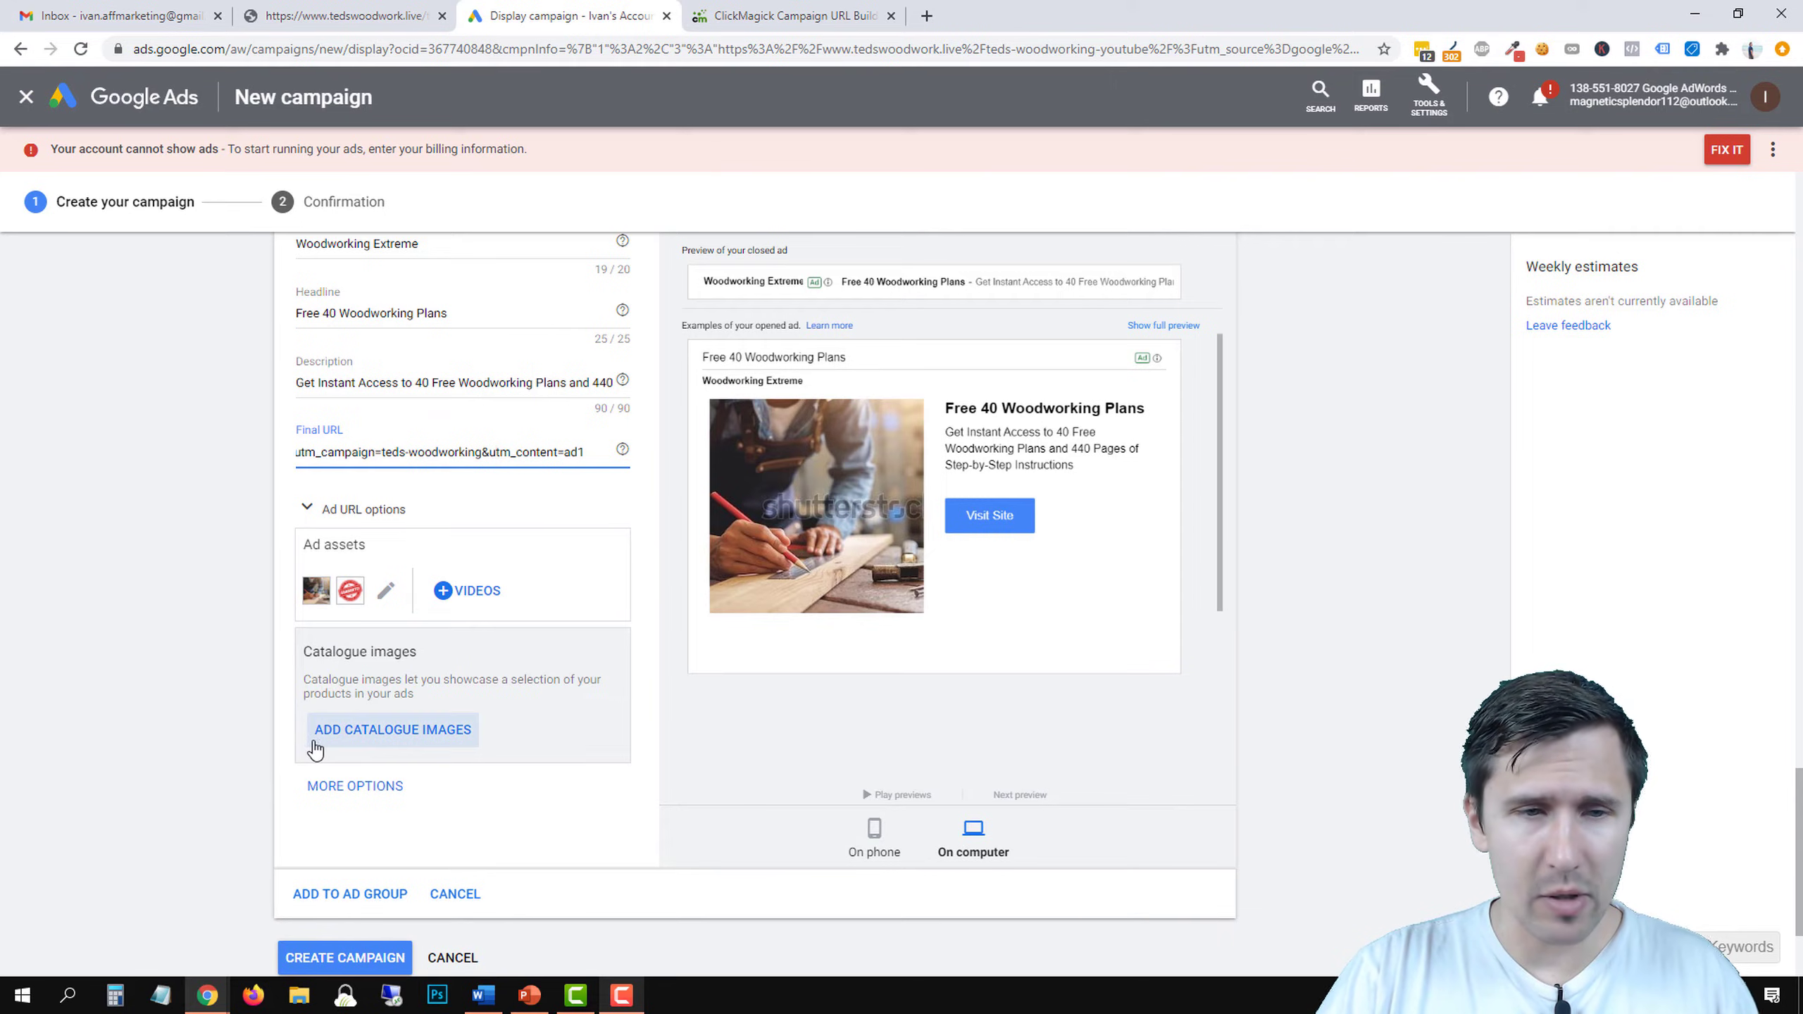
{"action": "scroll", "coordinate": [310, 745], "scroll_direction": "down", "scroll_amount": 1}
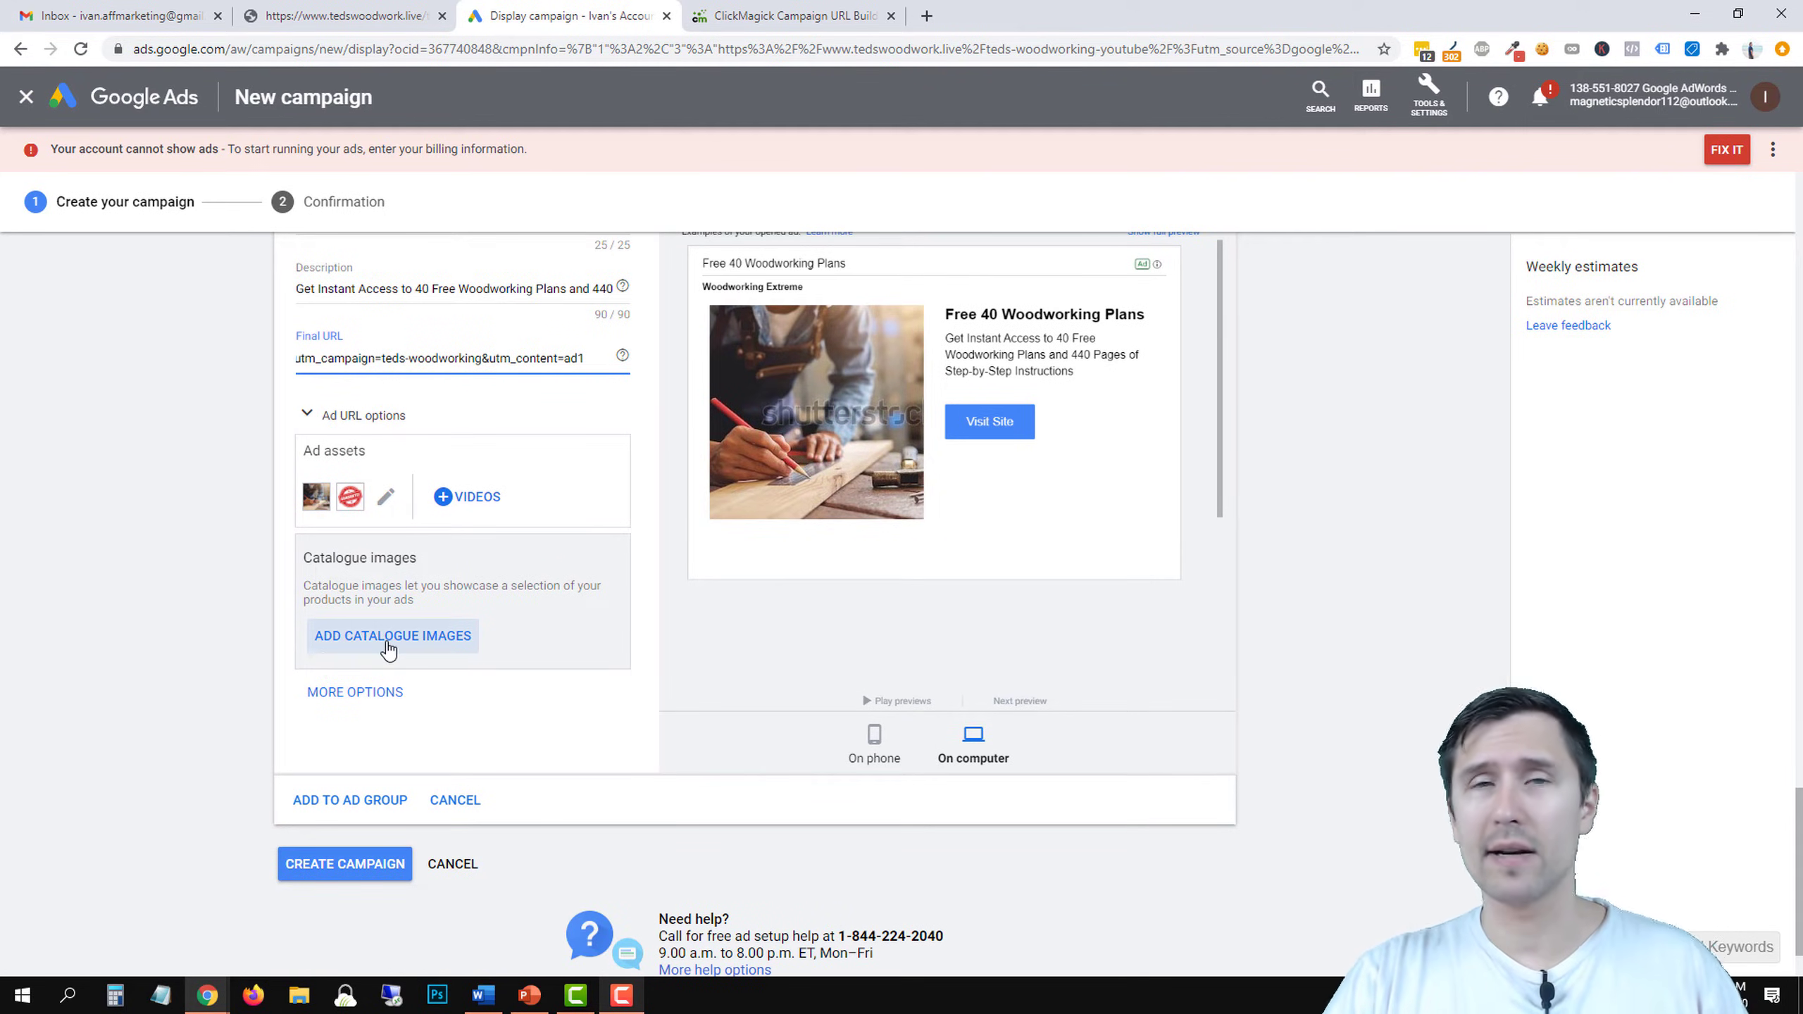
{"action": "left_click", "coordinate": [381, 643]}
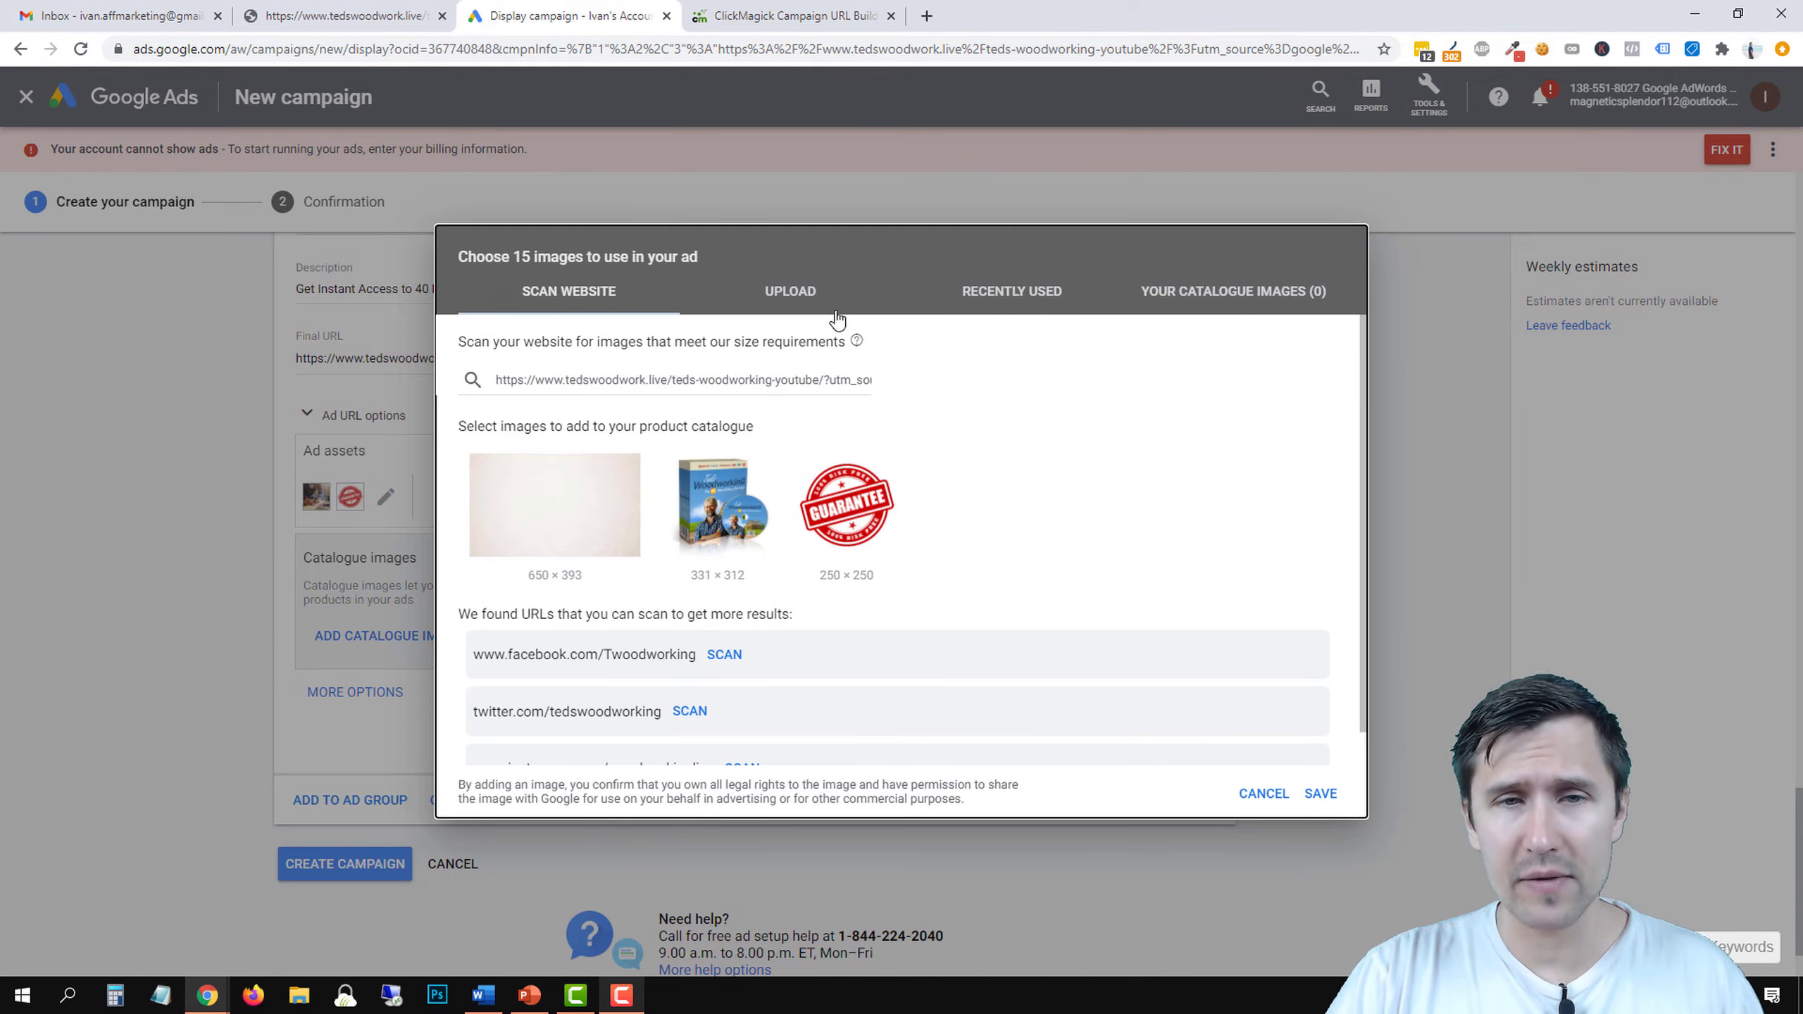
{"action": "left_click", "coordinate": [742, 312]}
{"action": "left_click", "coordinate": [593, 290]}
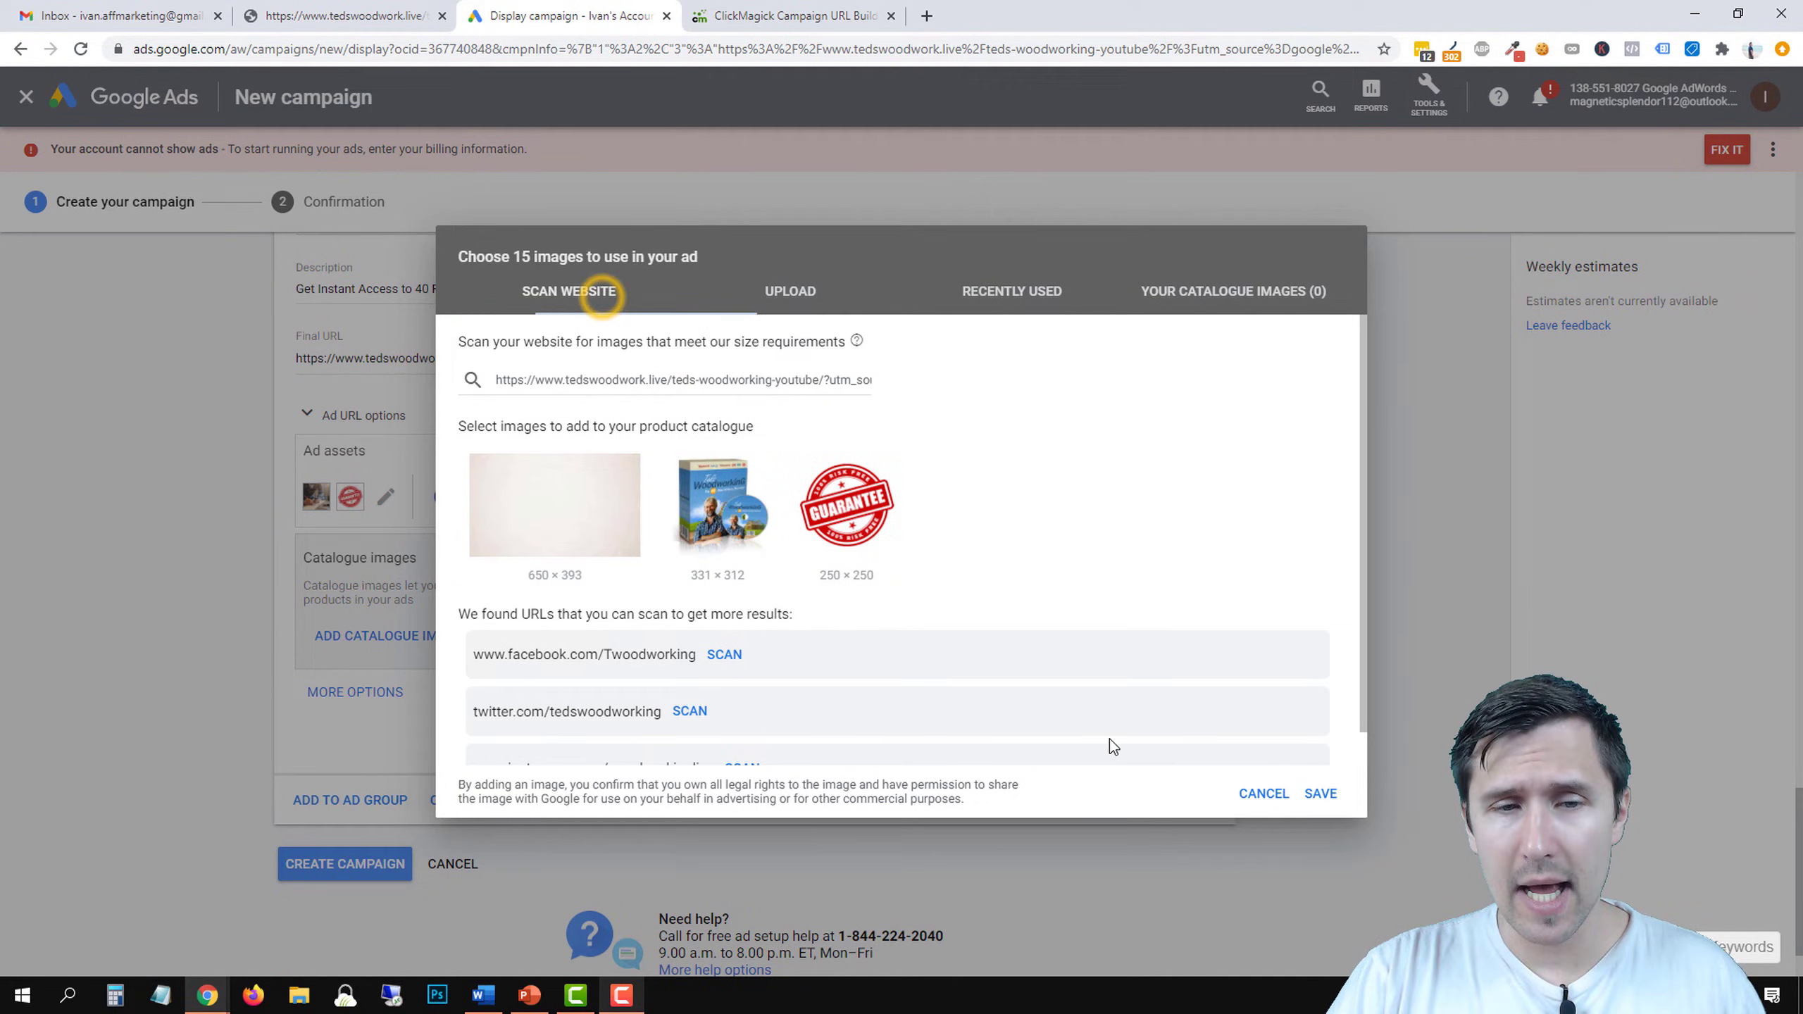
{"action": "left_click", "coordinate": [1256, 793]}
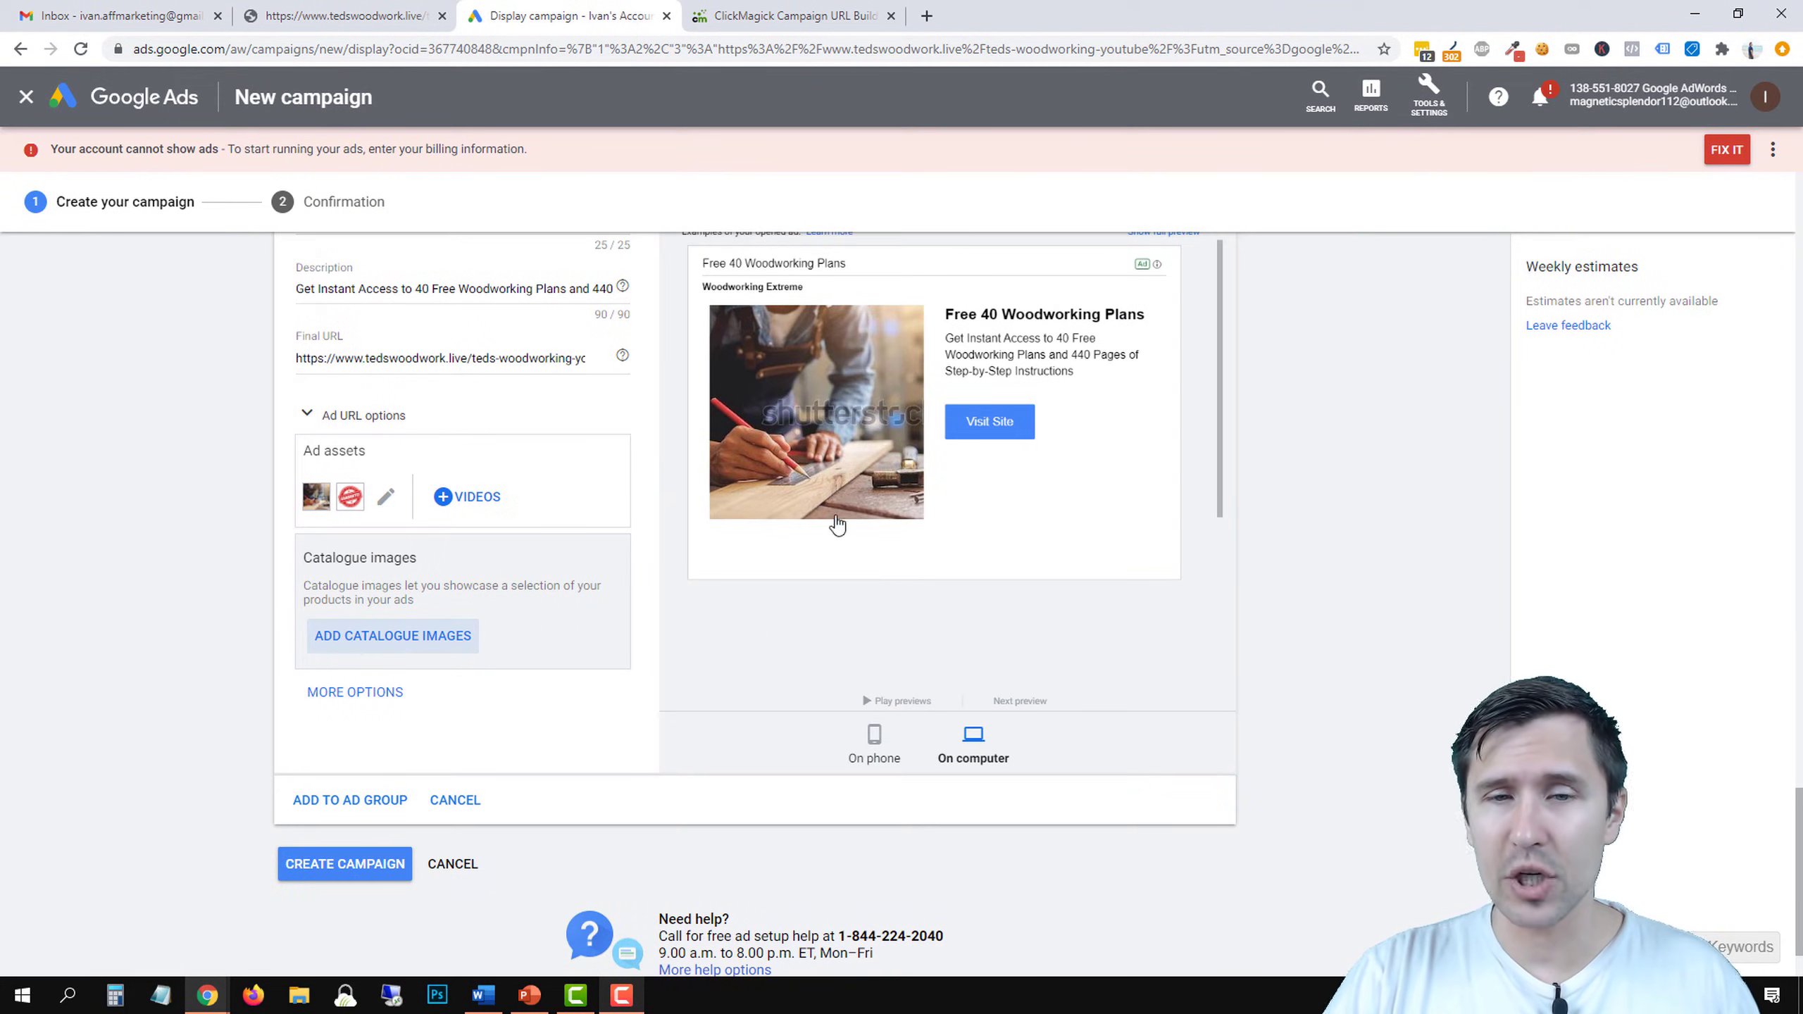
Preview the ad as it appears on a phone, scroll through the opened ad and return to the computer preview.
{"action": "left_click", "coordinate": [880, 758]}
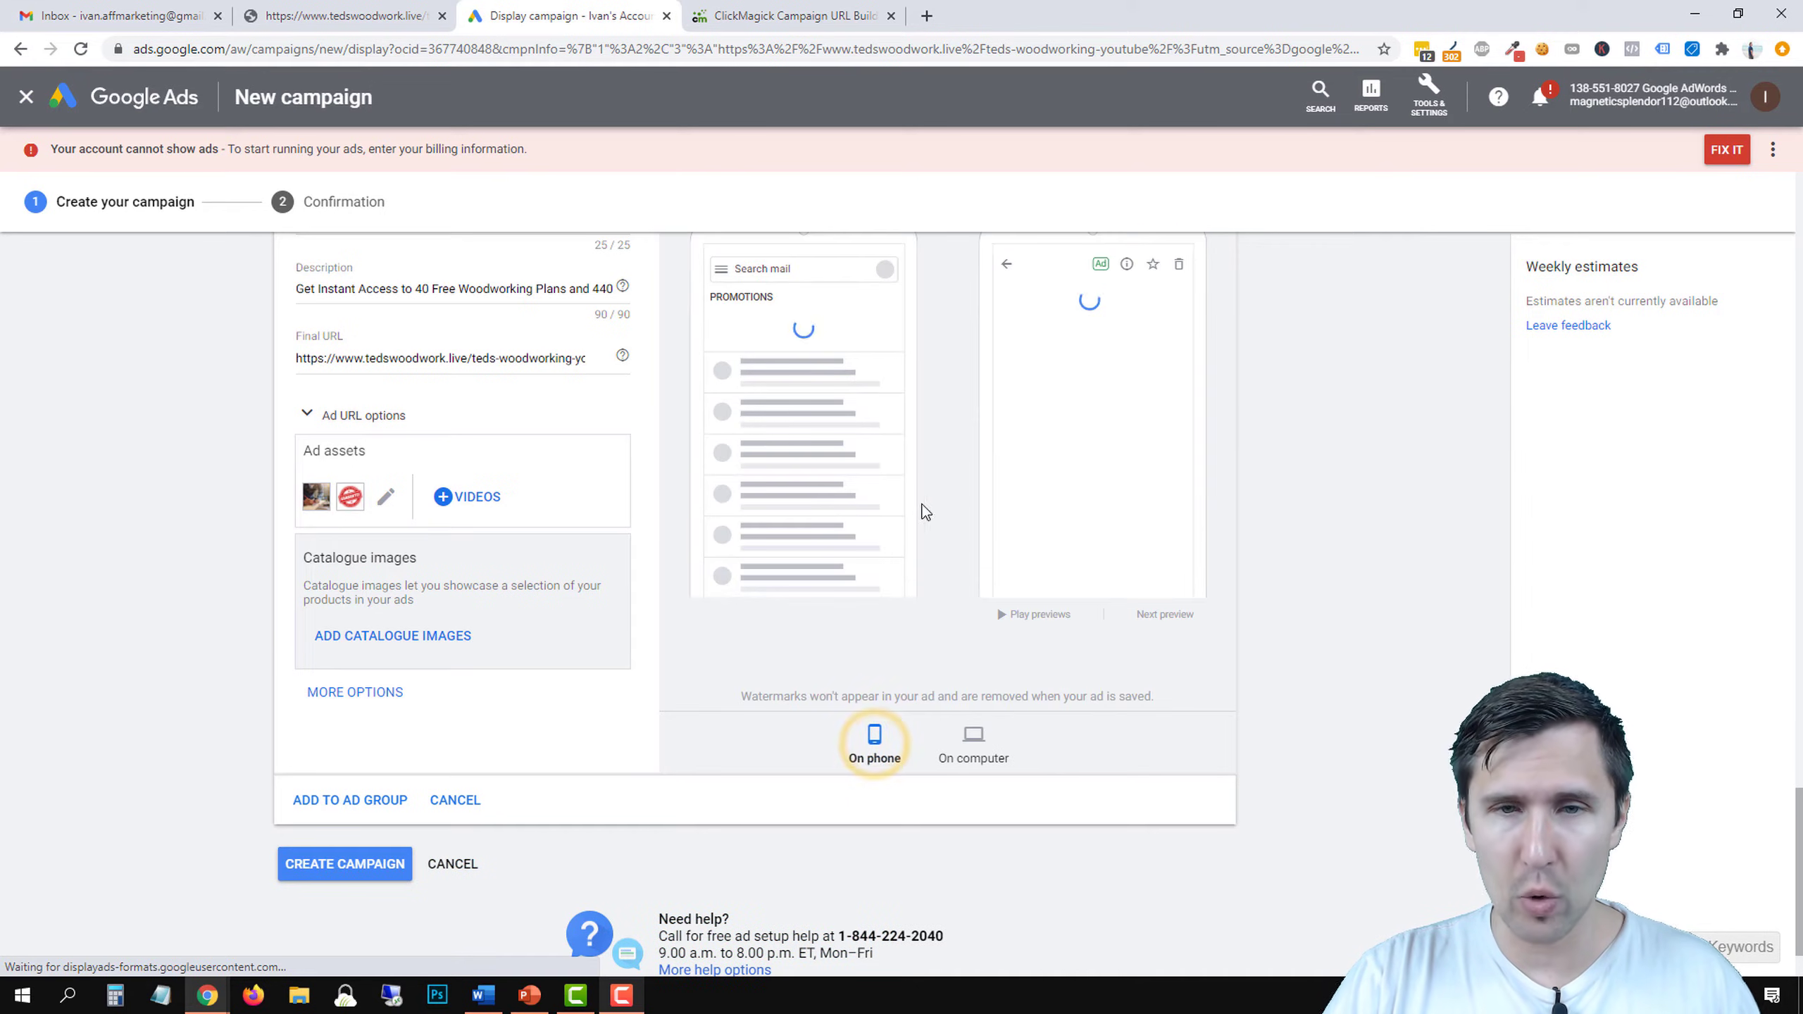
{"action": "scroll", "coordinate": [1084, 537], "scroll_direction": "down", "scroll_amount": 5}
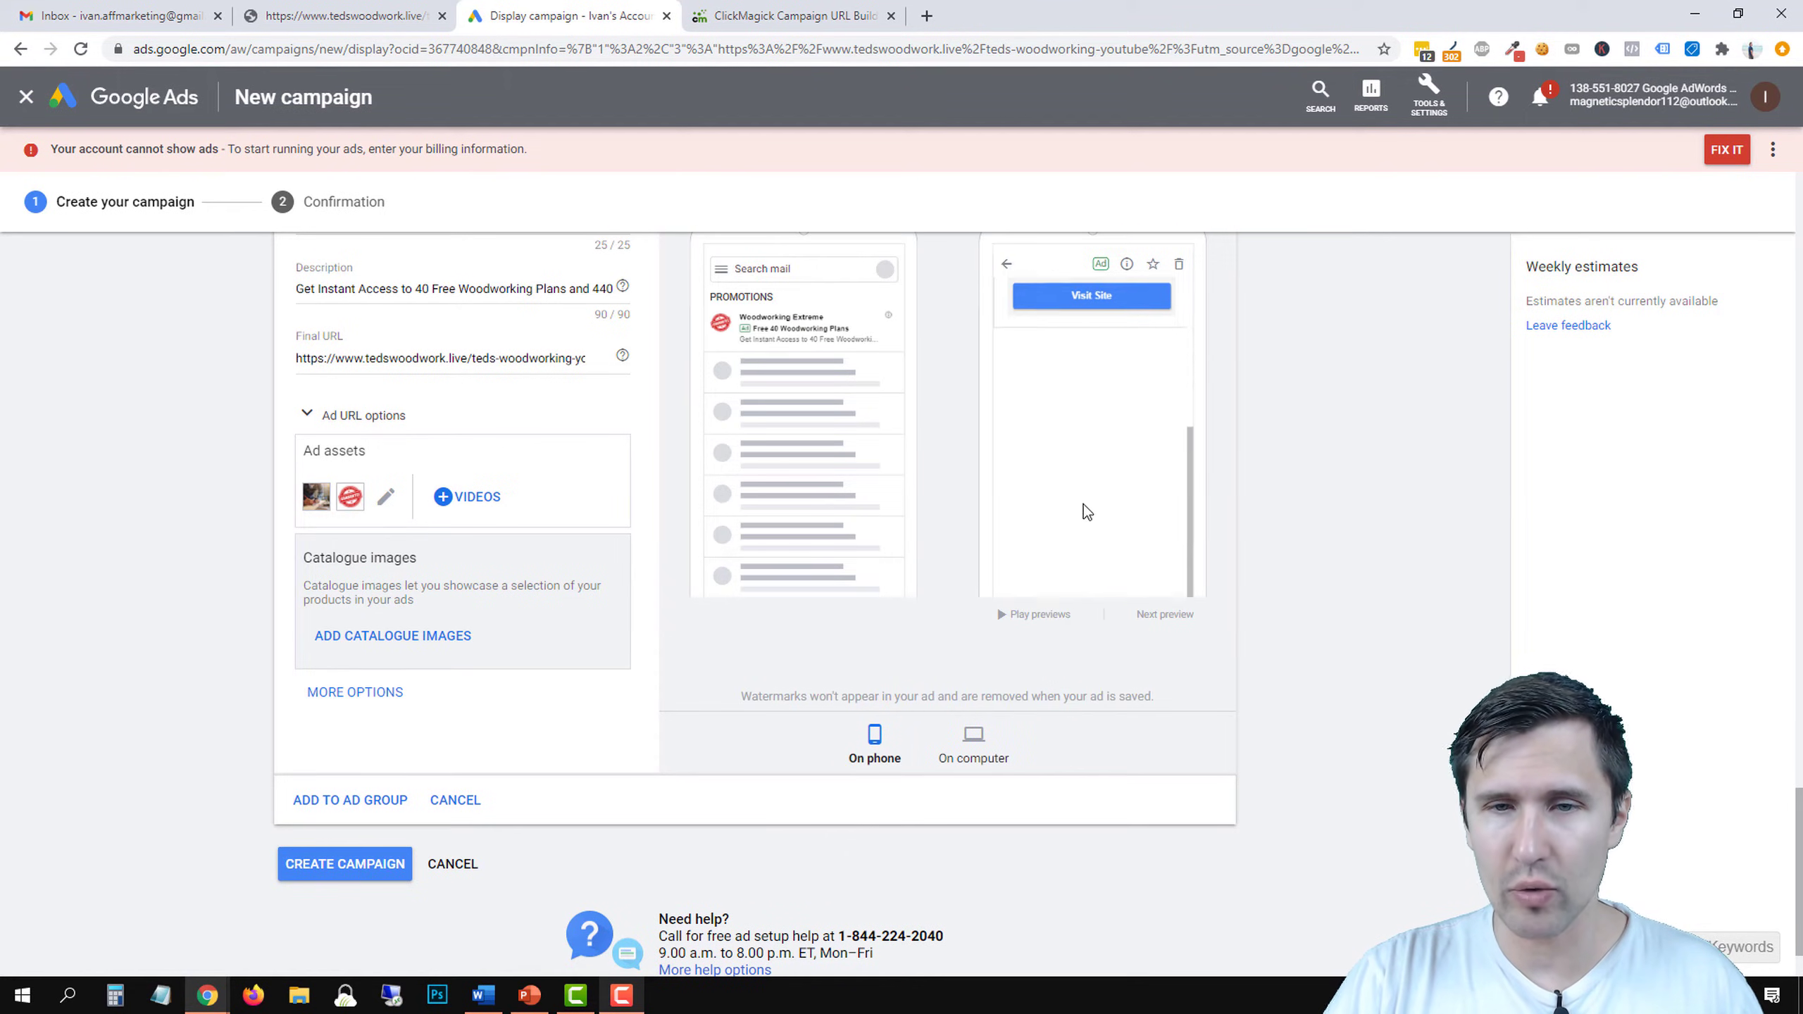
{"action": "left_click", "coordinate": [951, 736]}
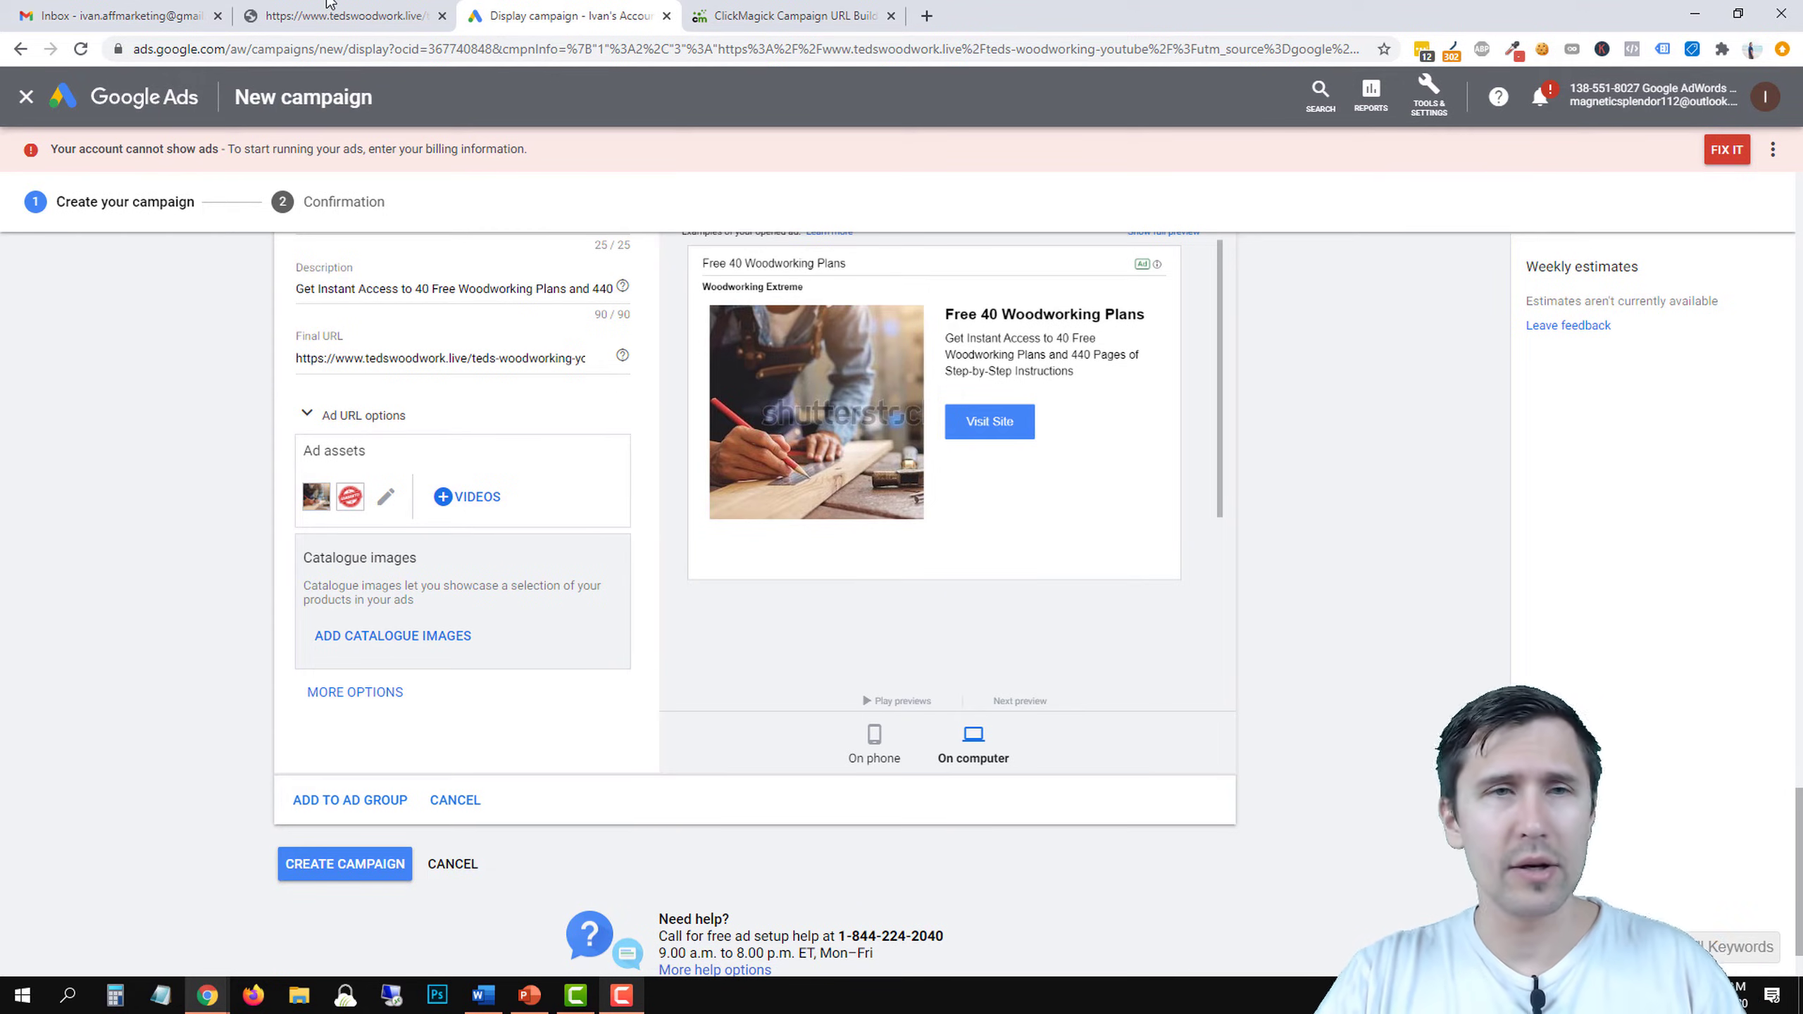
Switch to Gmail, open the IPSY ad for comparison and return to the Google Ads campaign.
{"action": "left_click", "coordinate": [163, 15]}
{"action": "left_click", "coordinate": [547, 282]}
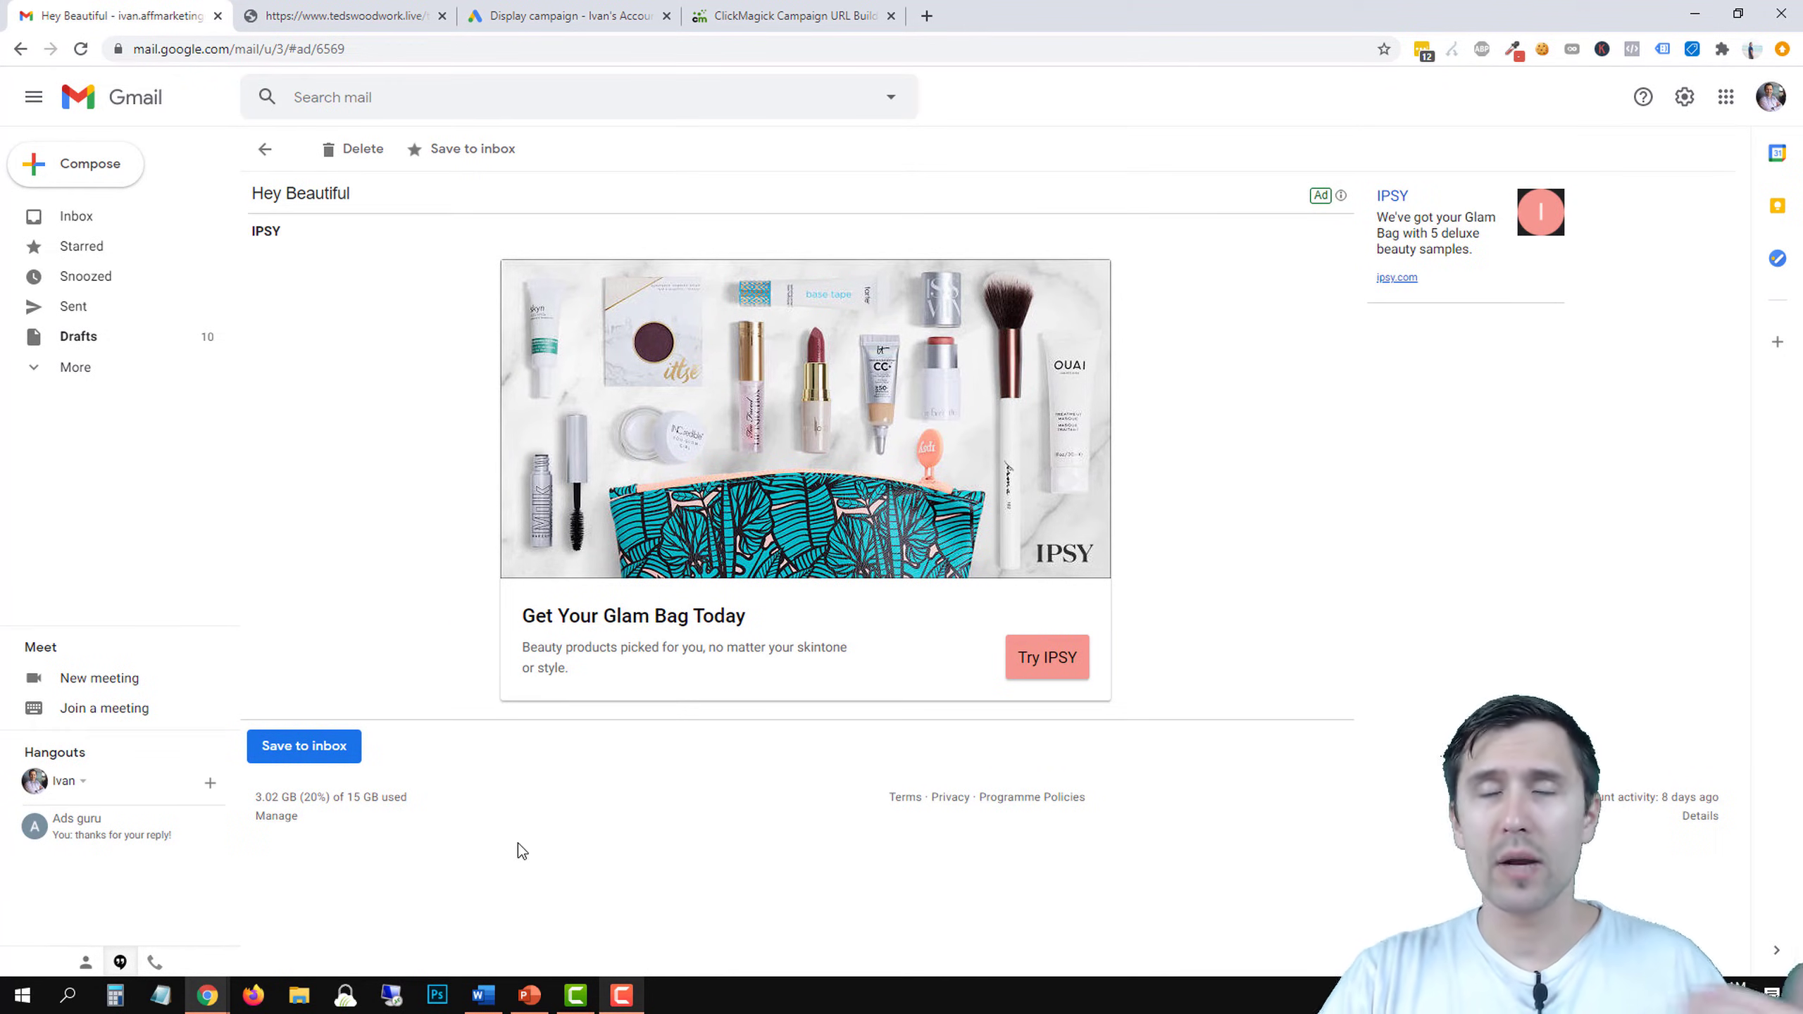
{"action": "left_click", "coordinate": [546, 15]}
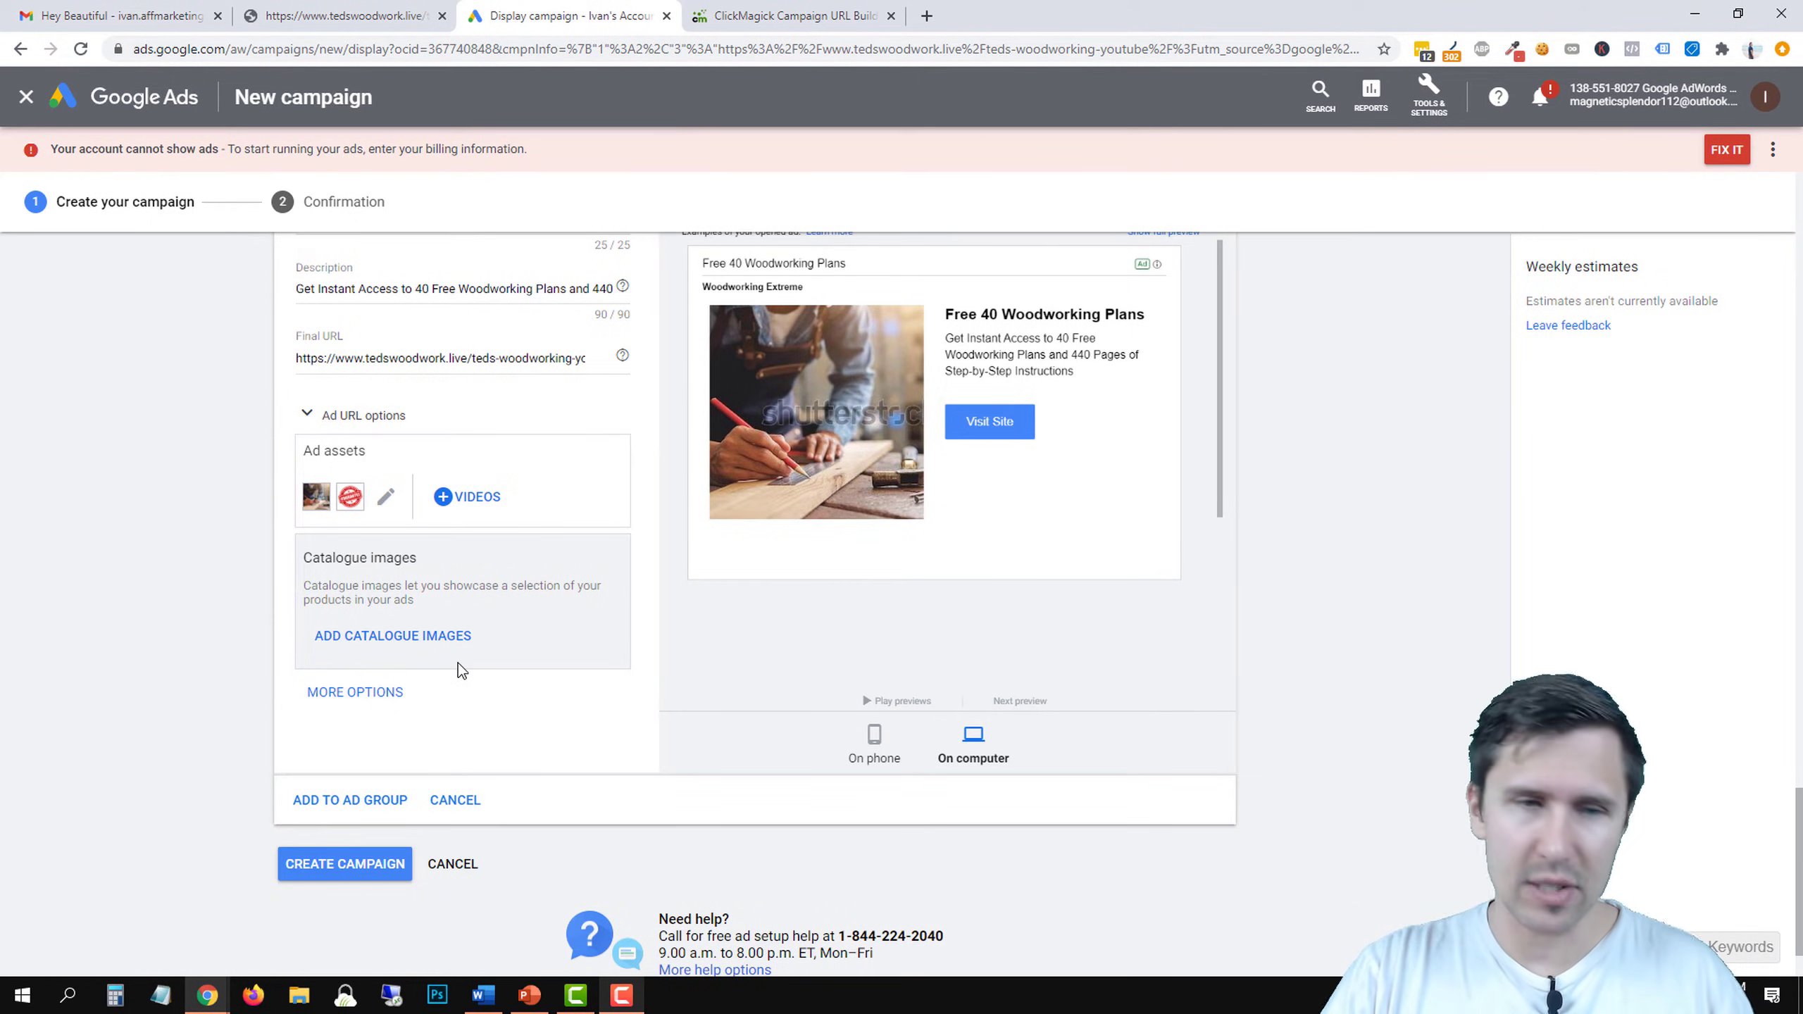
Add the custom teaser option to the Gmail ad and compare its fields with the existing headline and description.
{"action": "left_click", "coordinate": [361, 693]}
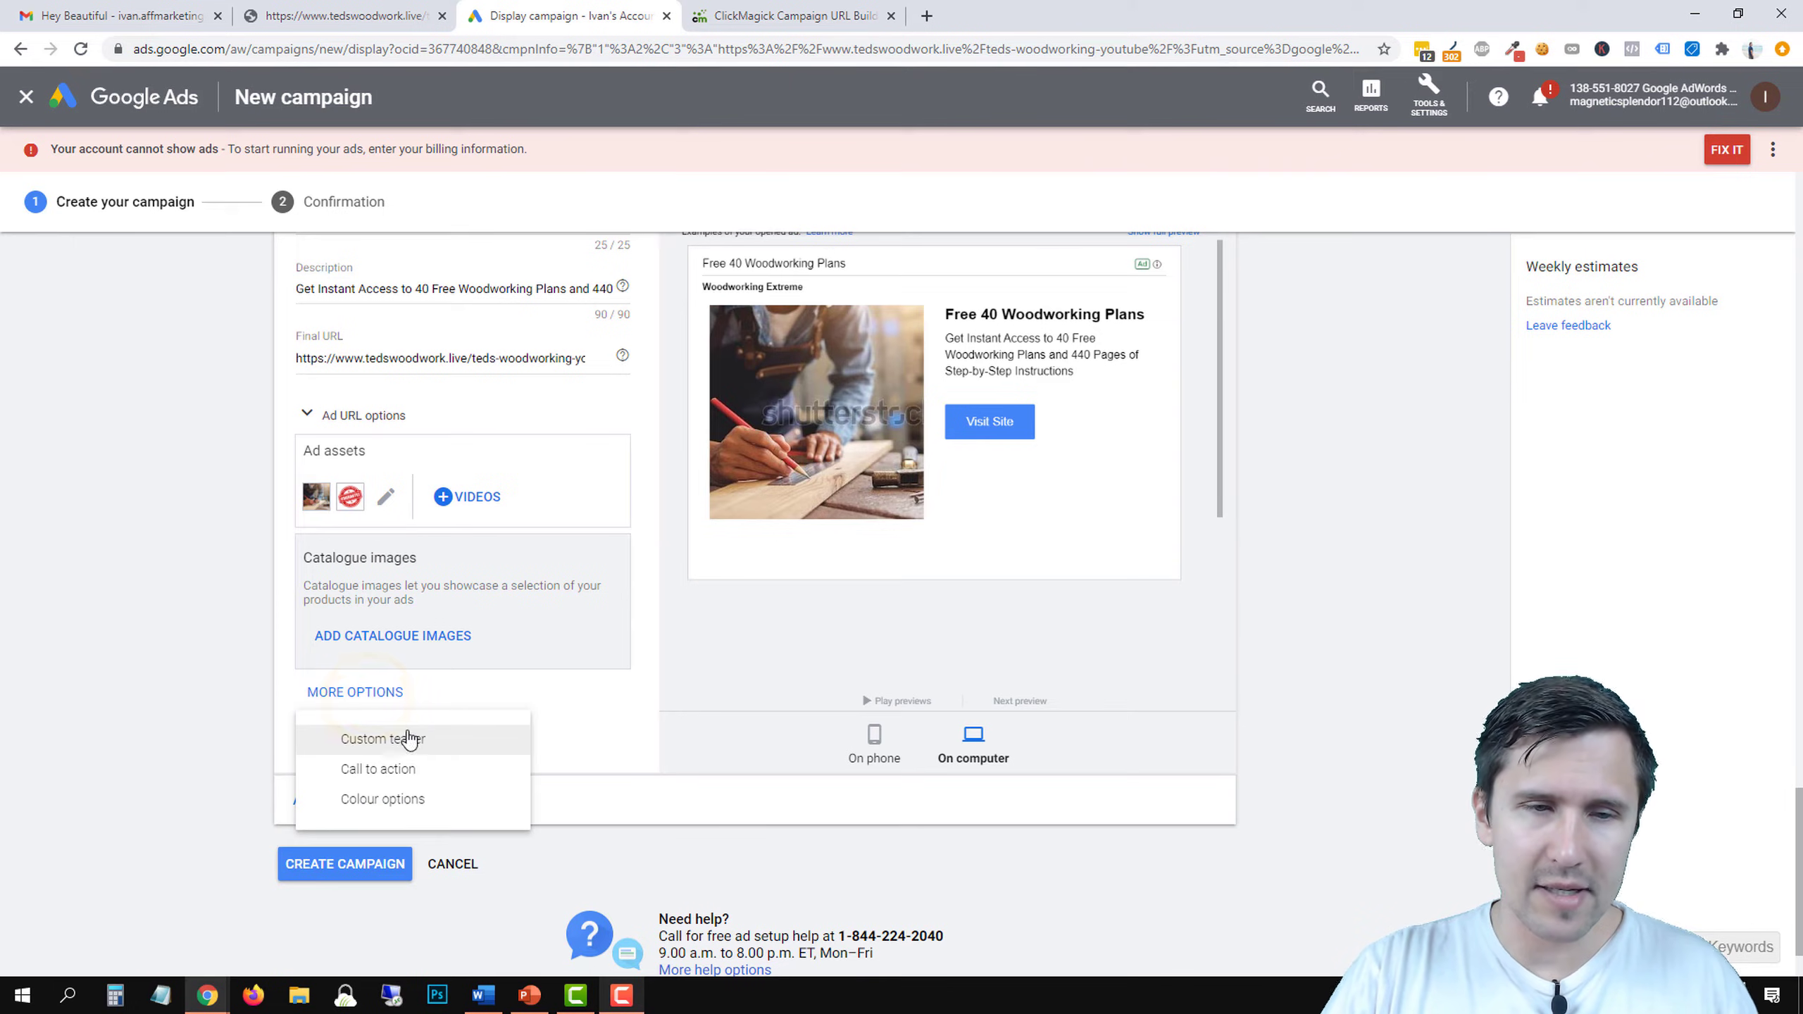
{"action": "left_click", "coordinate": [370, 737]}
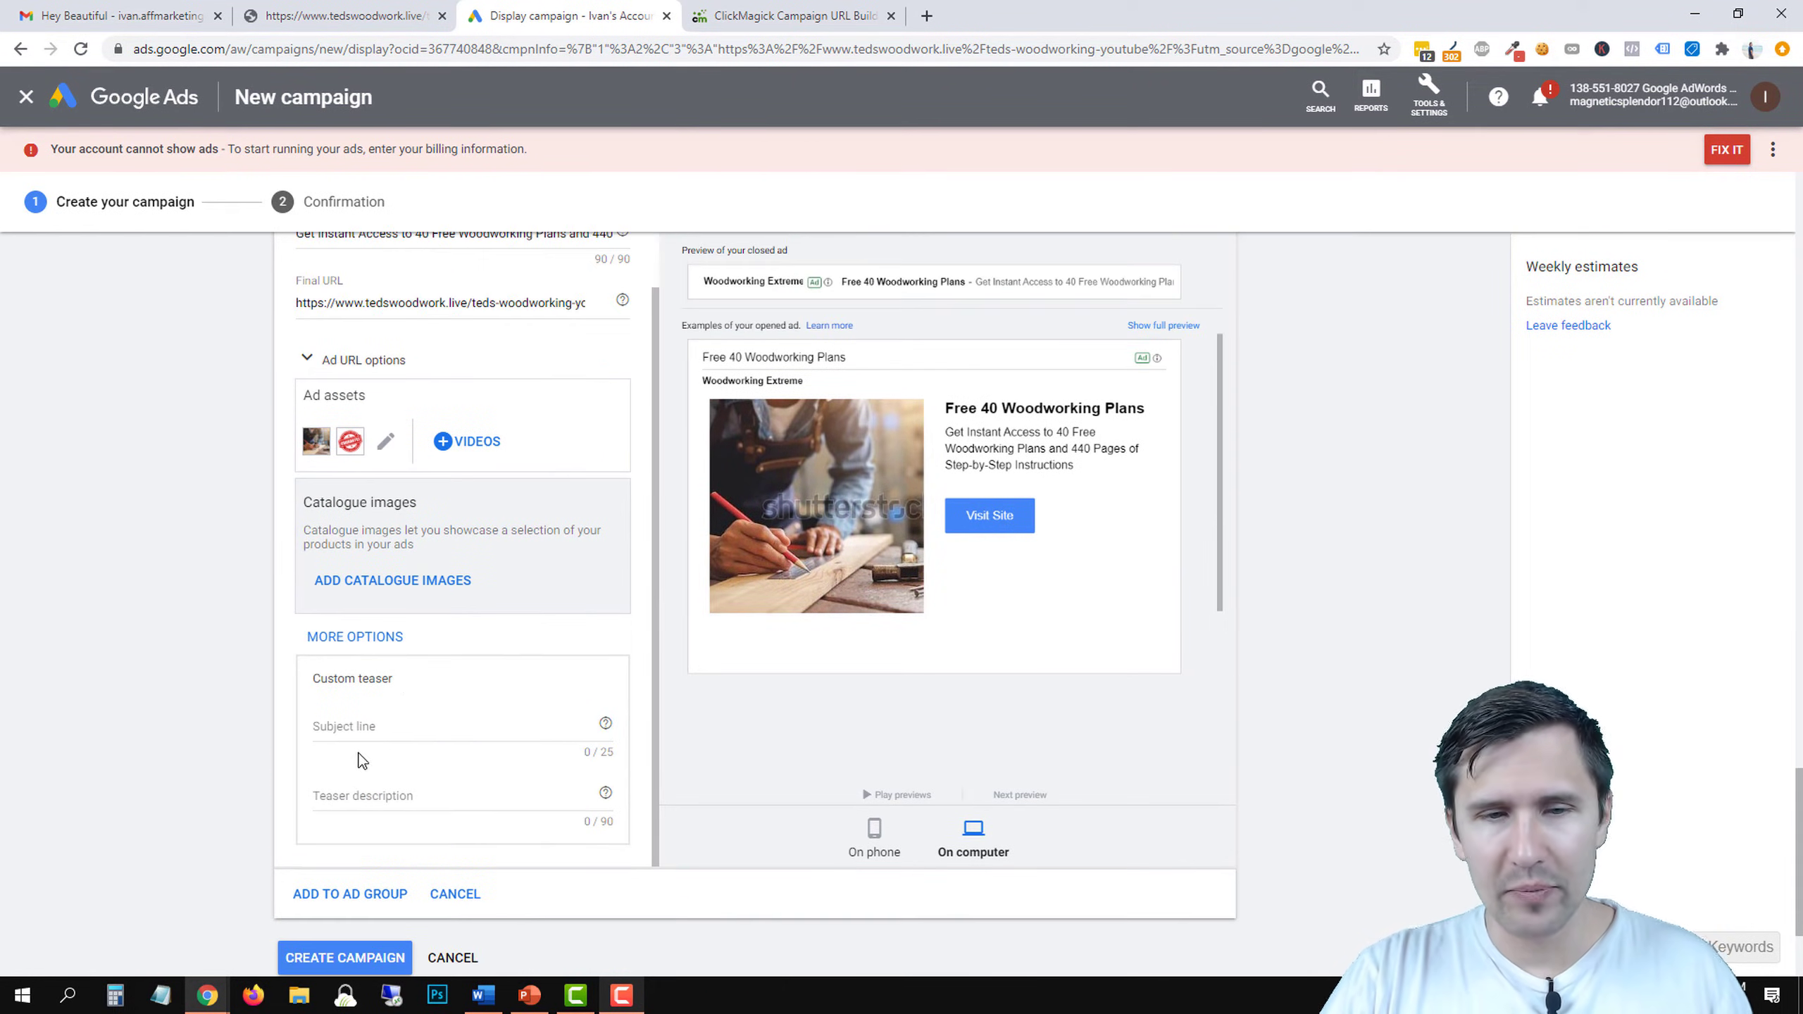
{"action": "scroll", "coordinate": [361, 755], "scroll_direction": "up", "scroll_amount": 2}
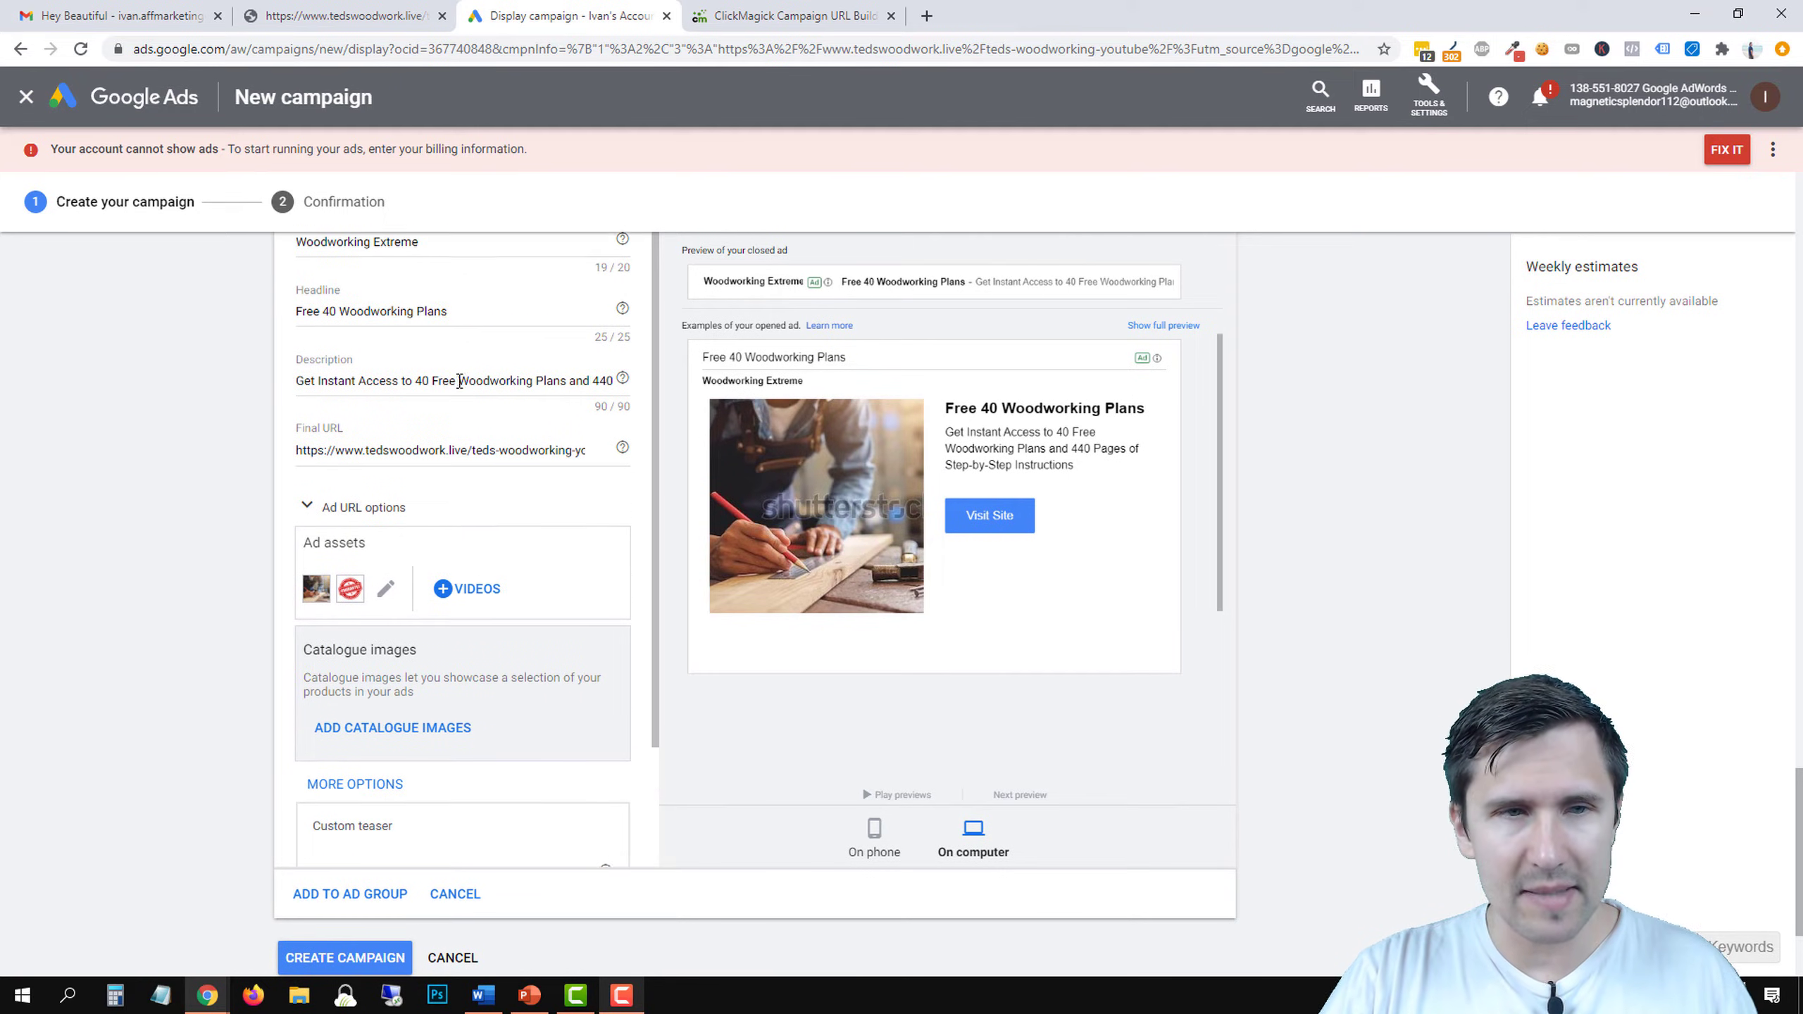
{"action": "left_click", "coordinate": [369, 307]}
Try "This is the new headline" as the custom teaser's subject line, check it in the preview and clear it again.
{"action": "scroll", "coordinate": [93, 565], "scroll_direction": "down", "scroll_amount": 3}
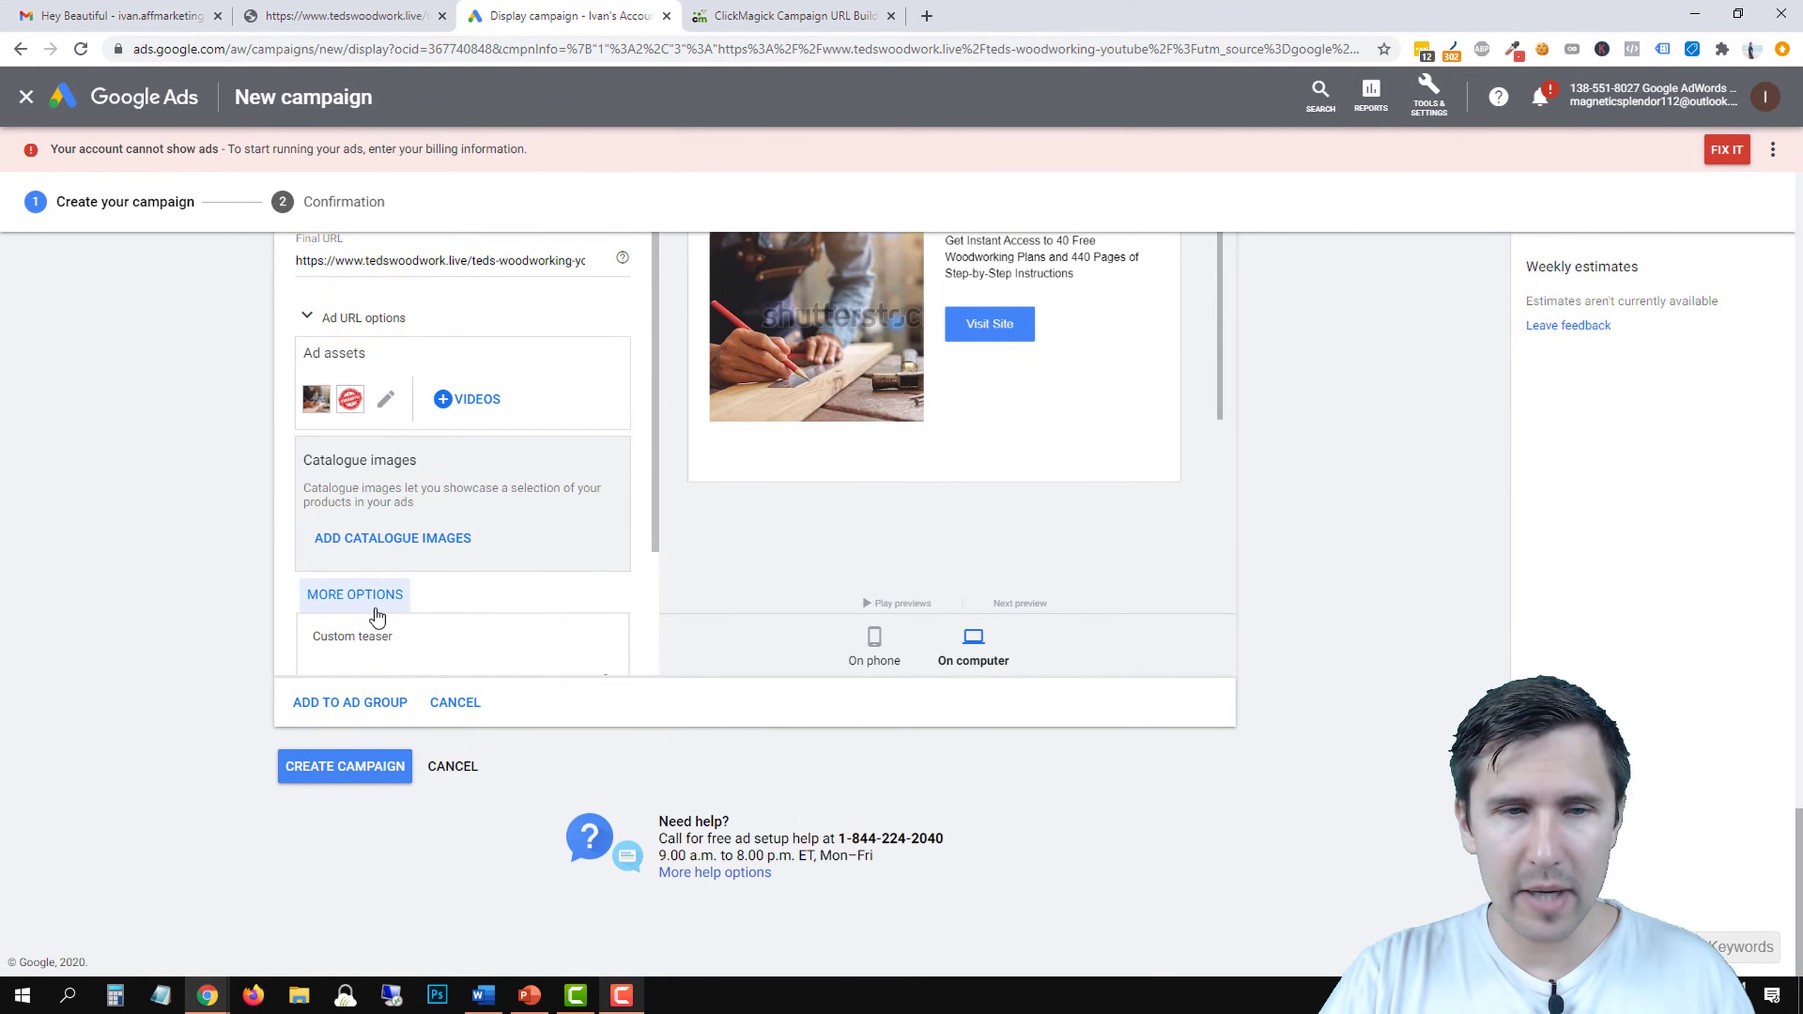
{"action": "scroll", "coordinate": [376, 616], "scroll_direction": "down", "scroll_amount": 2}
{"action": "left_click", "coordinate": [354, 535]}
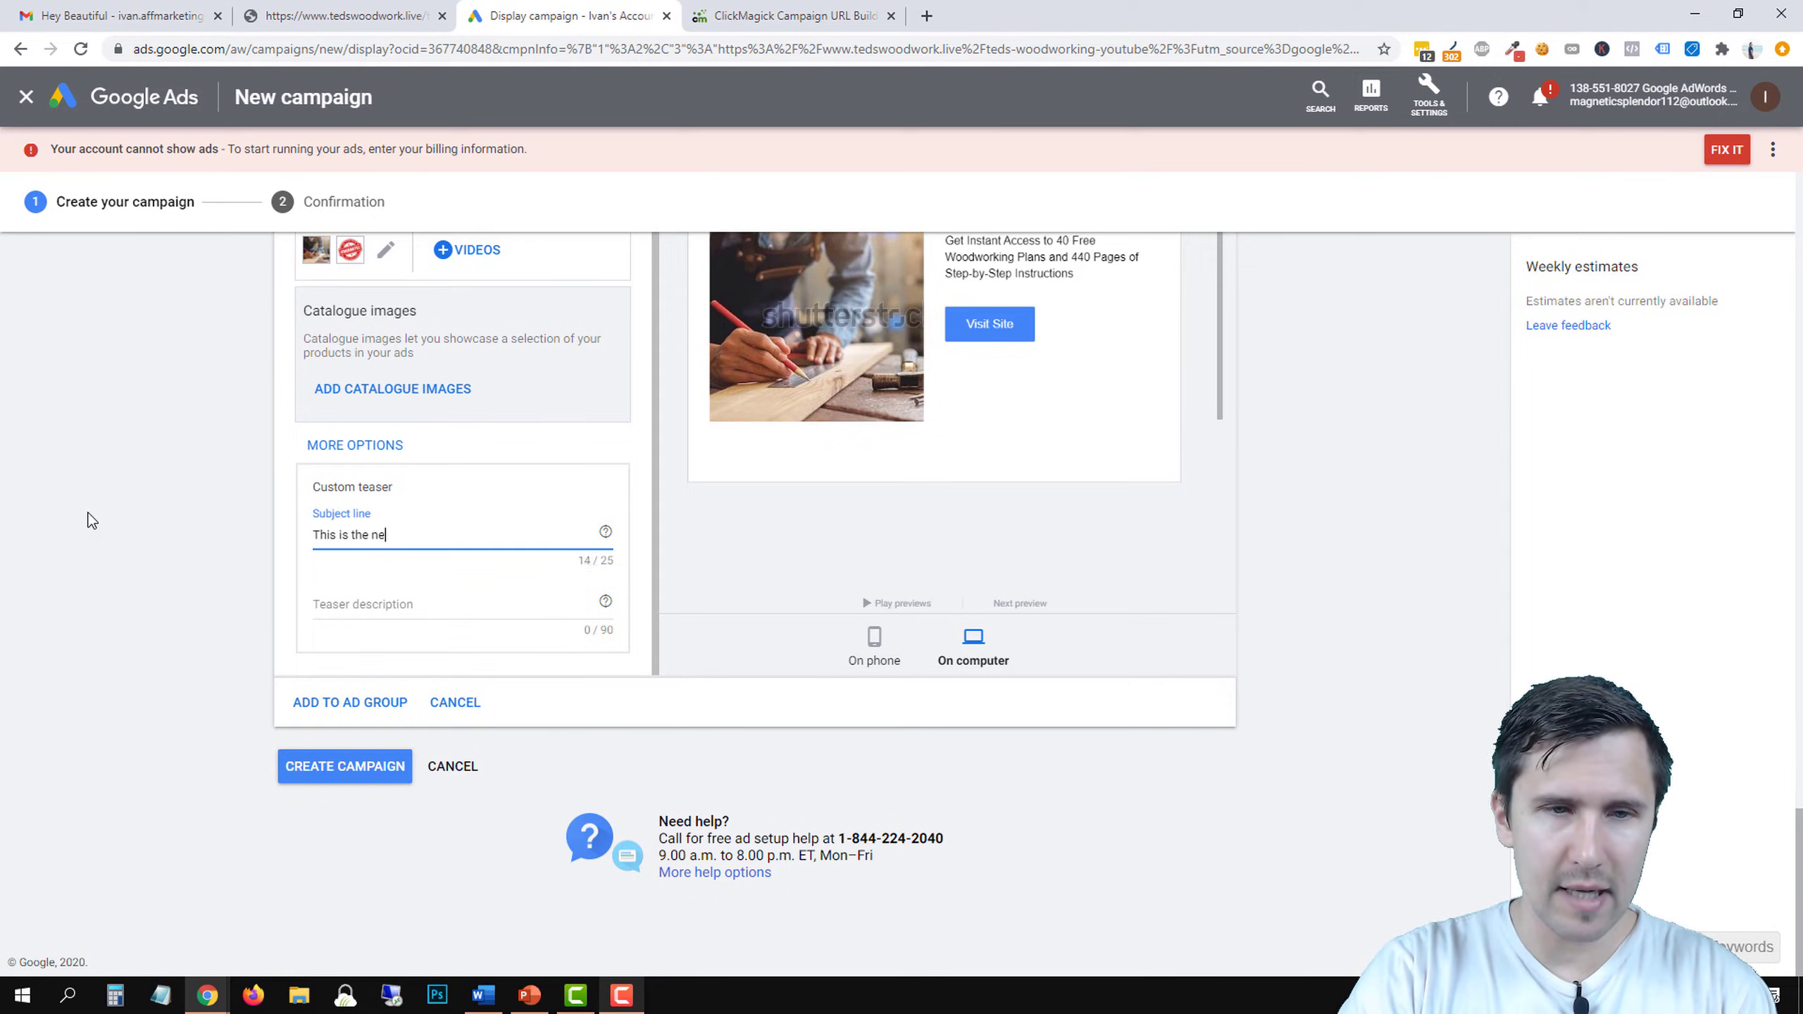
{"action": "scroll", "coordinate": [91, 521], "scroll_direction": "up", "scroll_amount": 4}
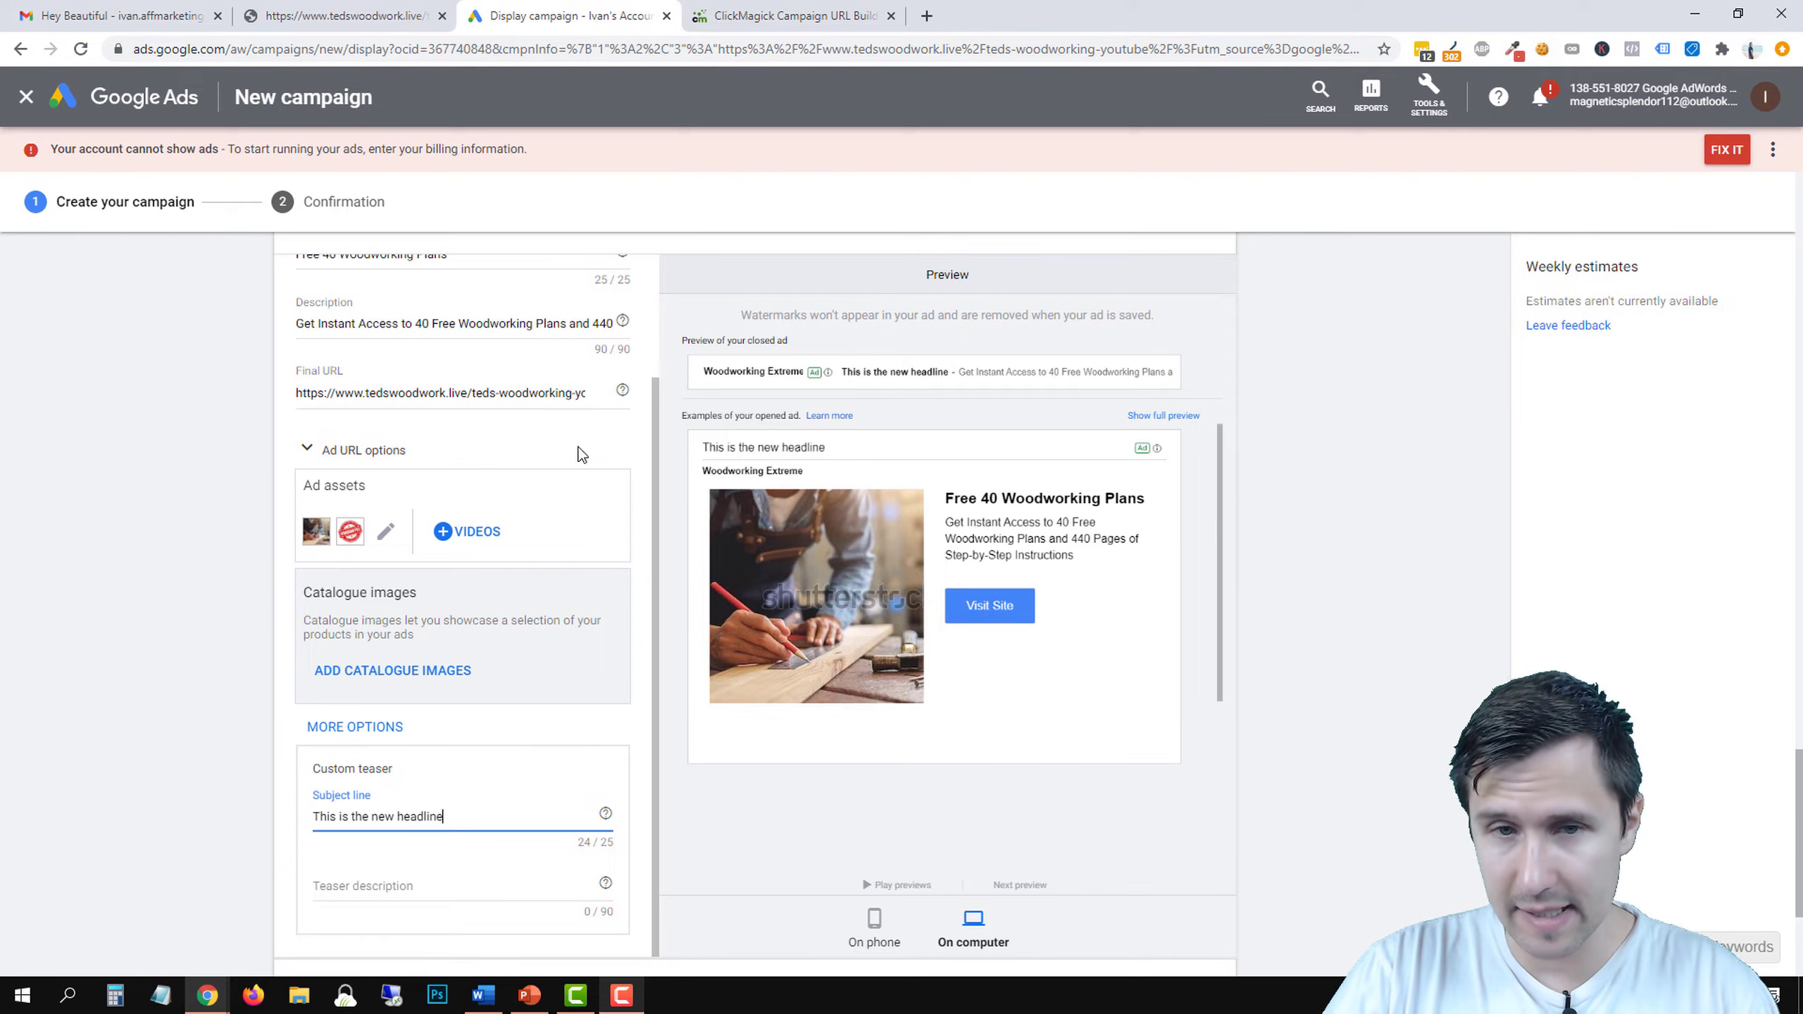
{"action": "scroll", "coordinate": [106, 589], "scroll_direction": "down", "scroll_amount": 3}
{"action": "triple_click", "coordinate": [371, 623]}
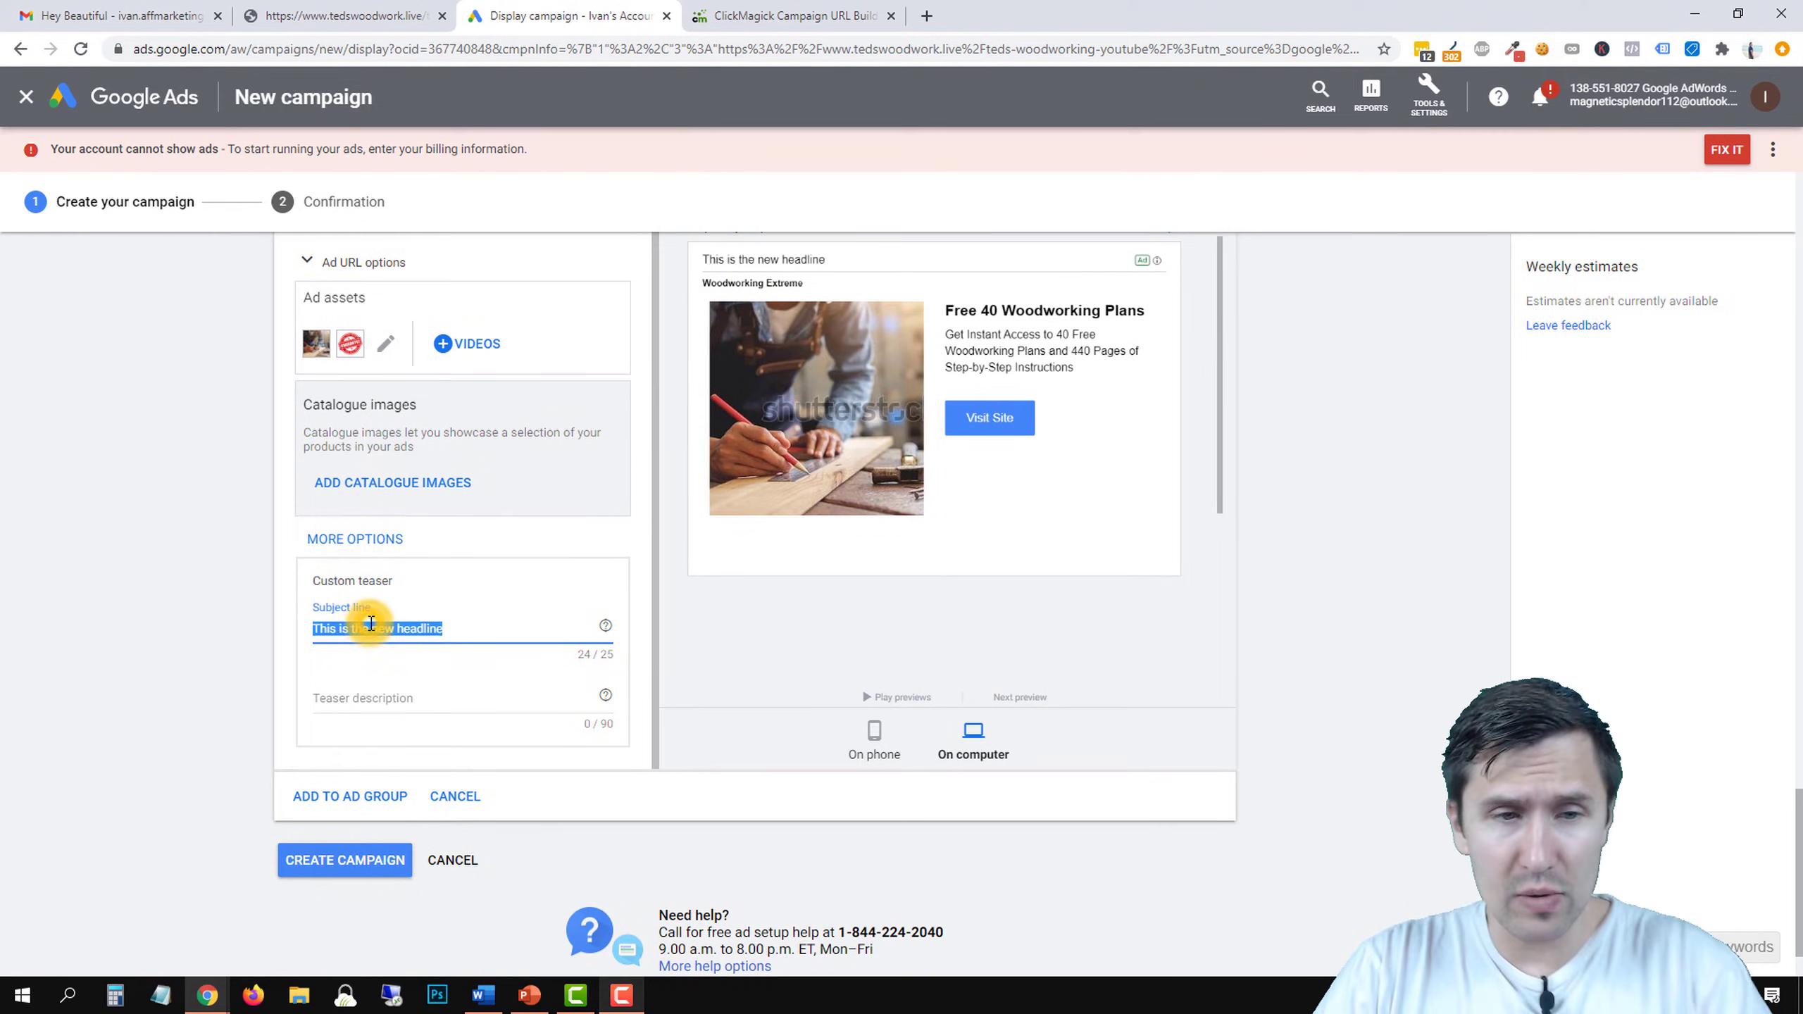
{"action": "key", "text": "BackSpace"}
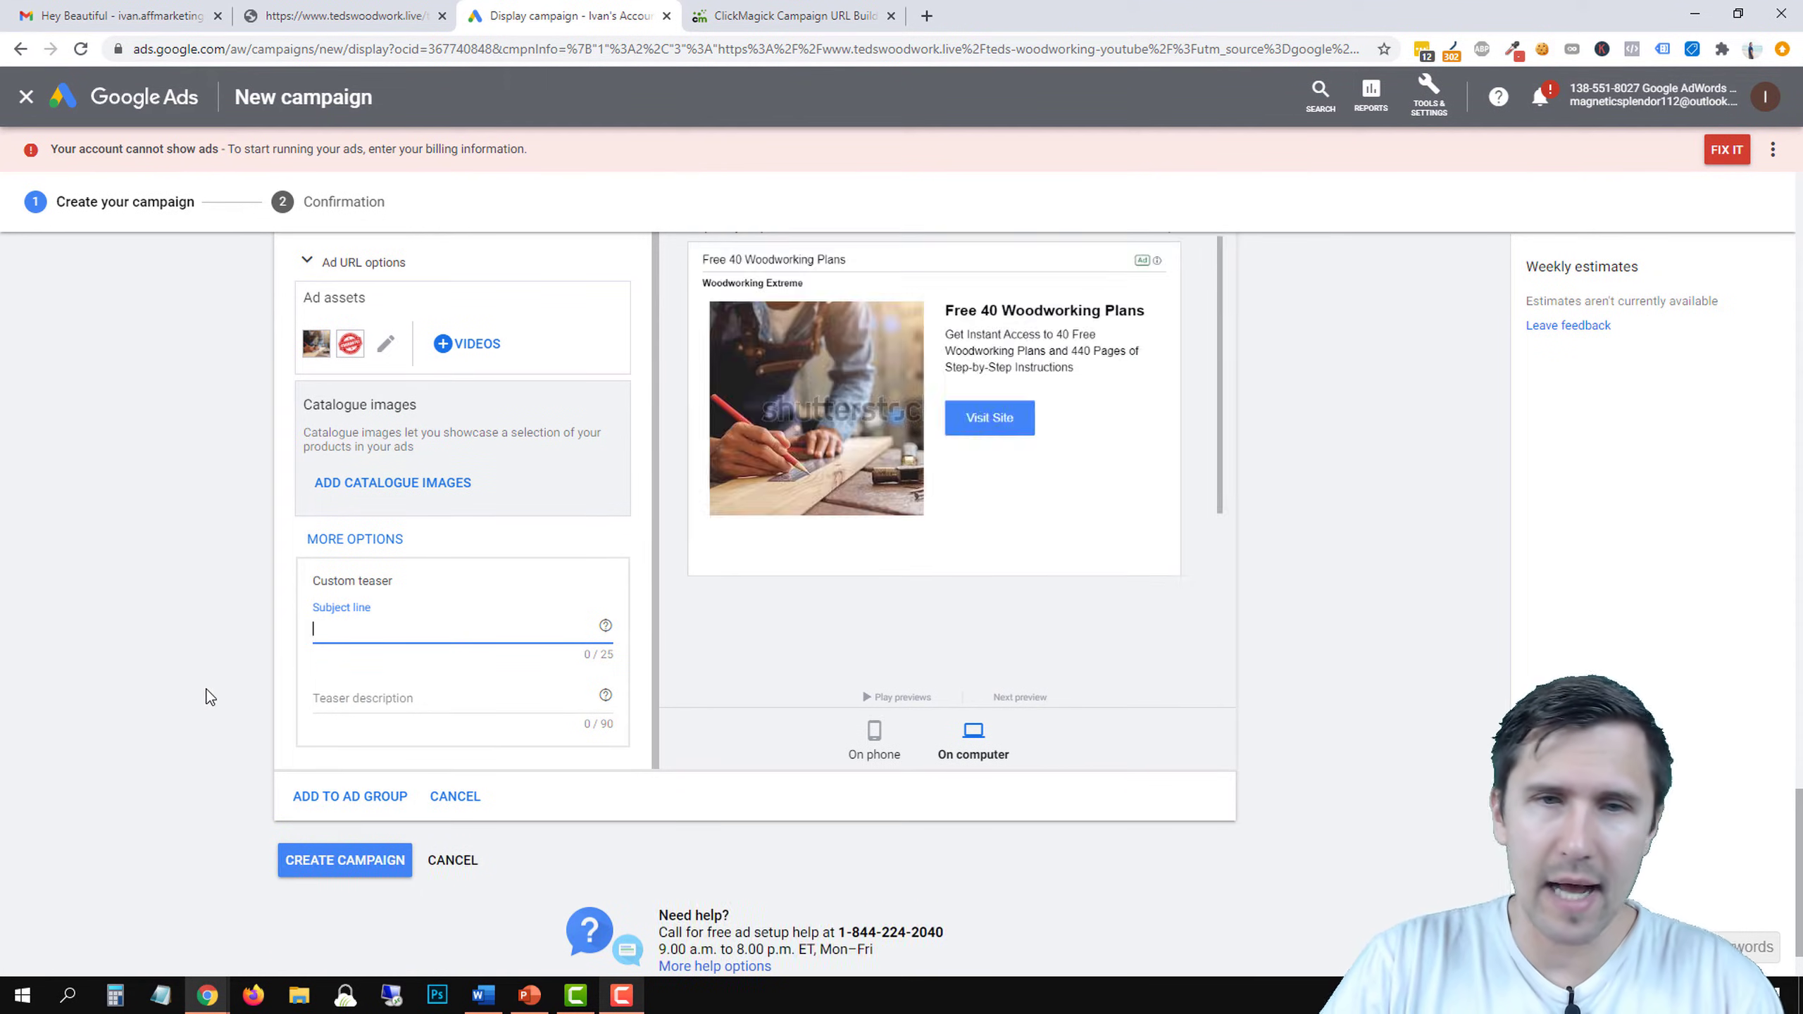
{"action": "scroll", "coordinate": [210, 695], "scroll_direction": "up", "scroll_amount": 3}
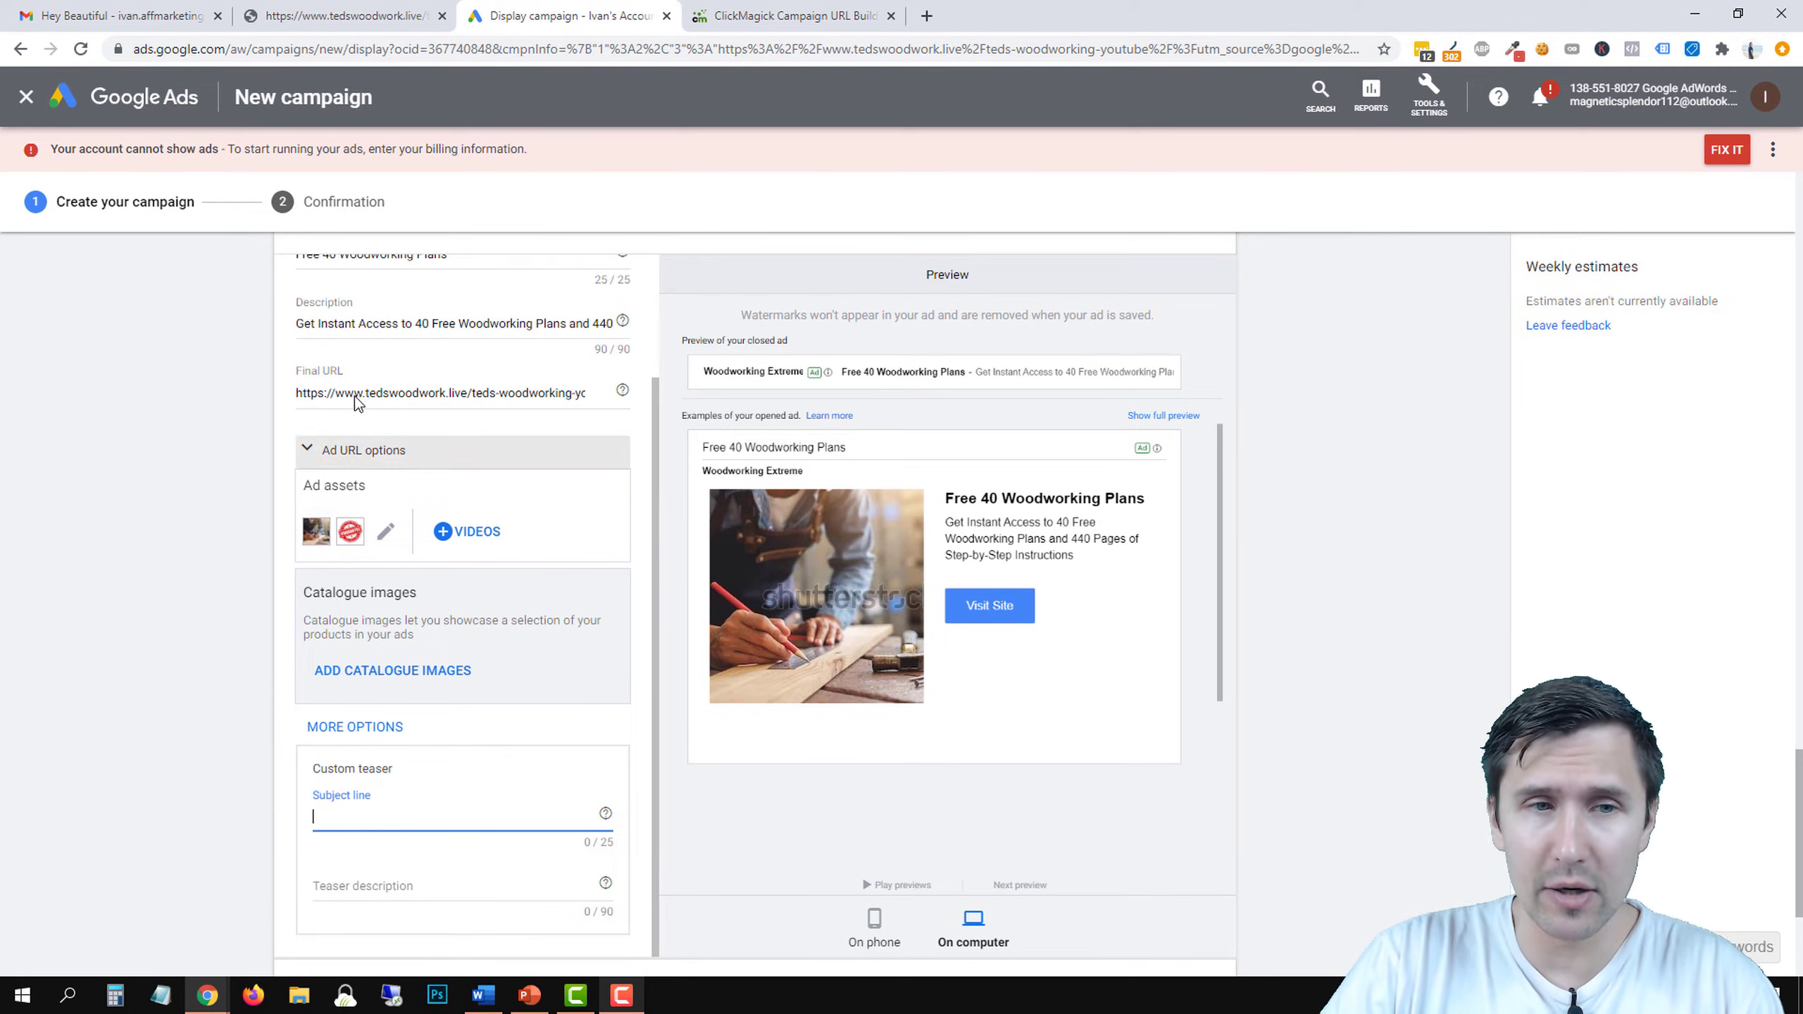
{"action": "scroll", "coordinate": [170, 638], "scroll_direction": "down", "scroll_amount": 3}
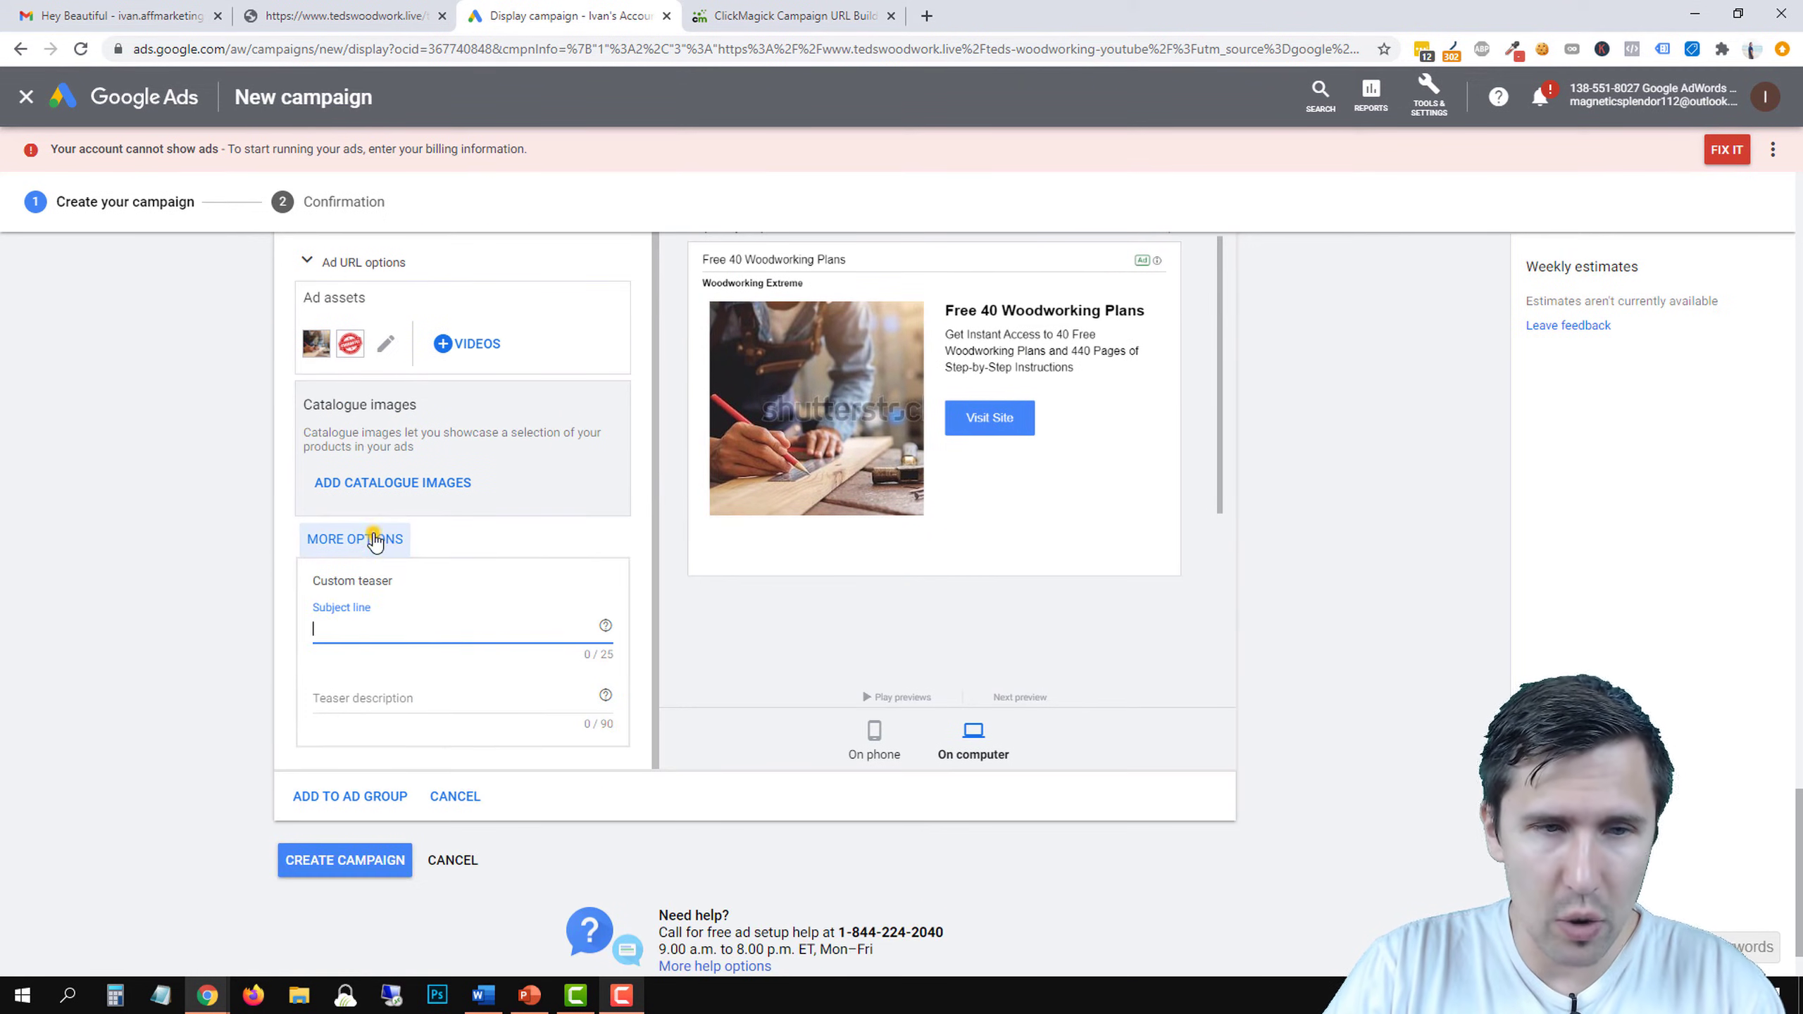
Remove the custom teaser from the Gmail ad and add a call to action reading "Get Free Plans".
{"action": "left_click", "coordinate": [358, 538]}
{"action": "left_click", "coordinate": [370, 586]}
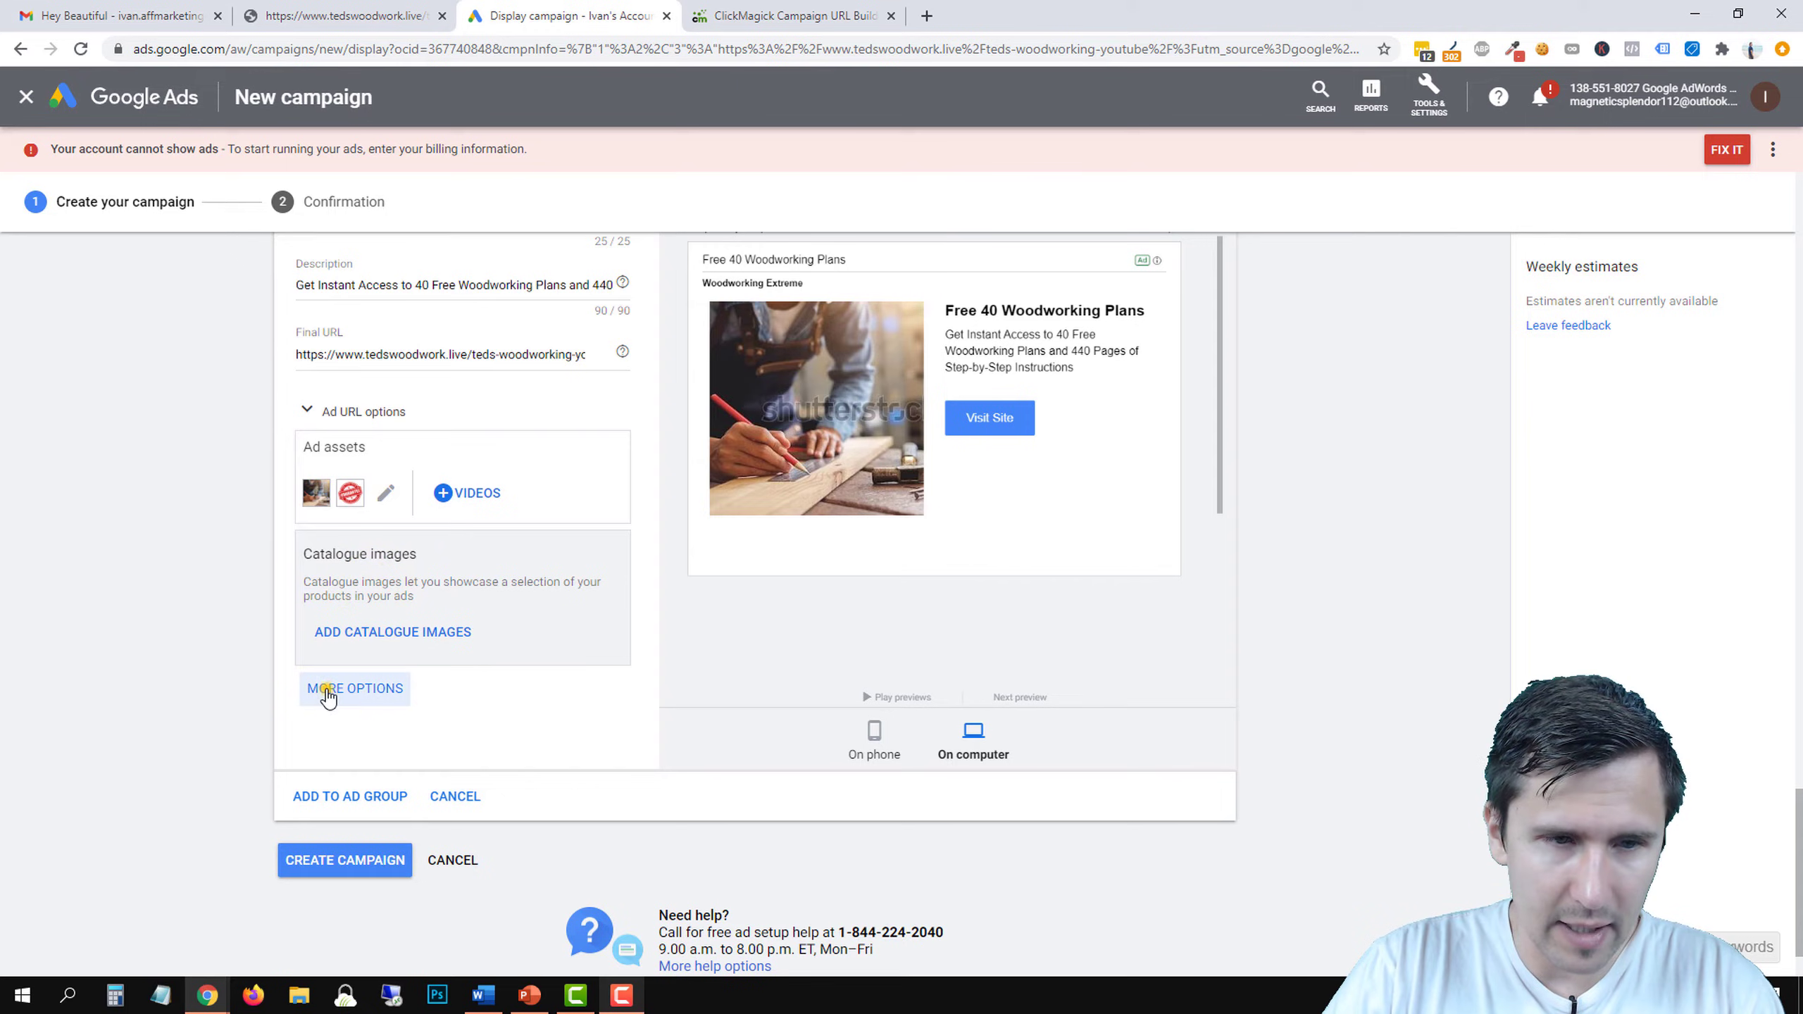
{"action": "left_click", "coordinate": [328, 686]}
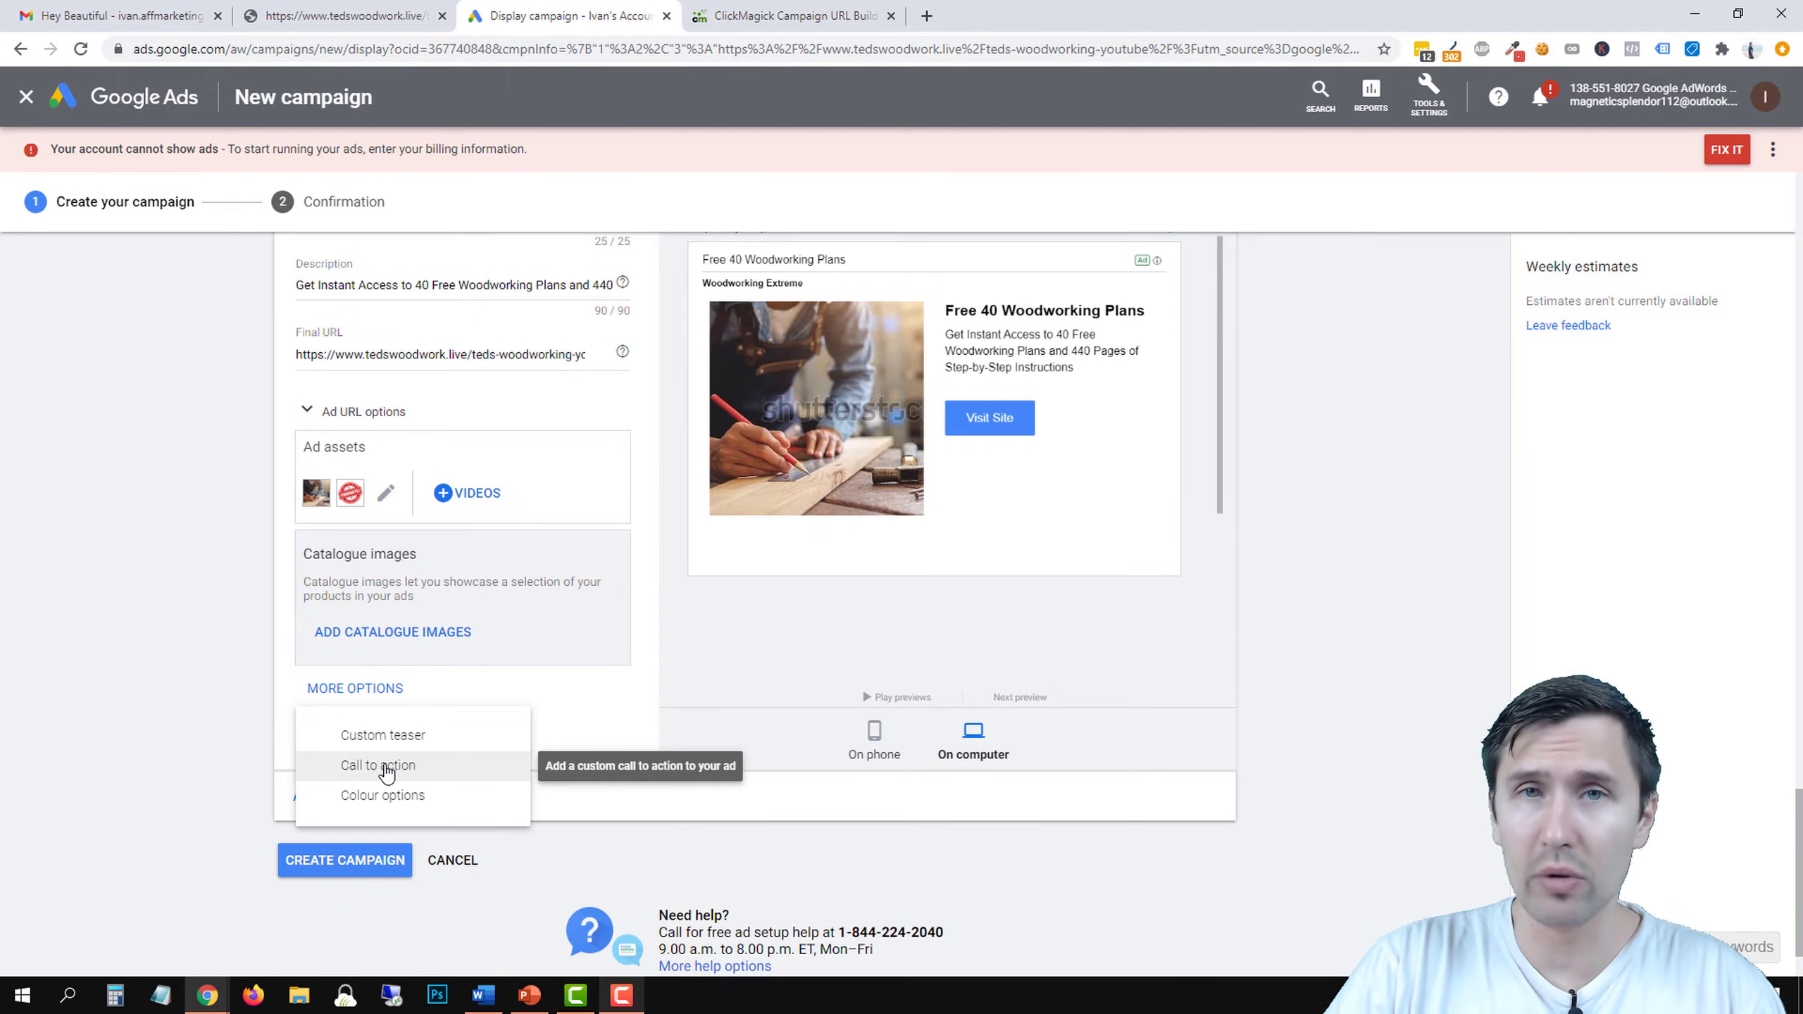
{"action": "left_click", "coordinate": [384, 767]}
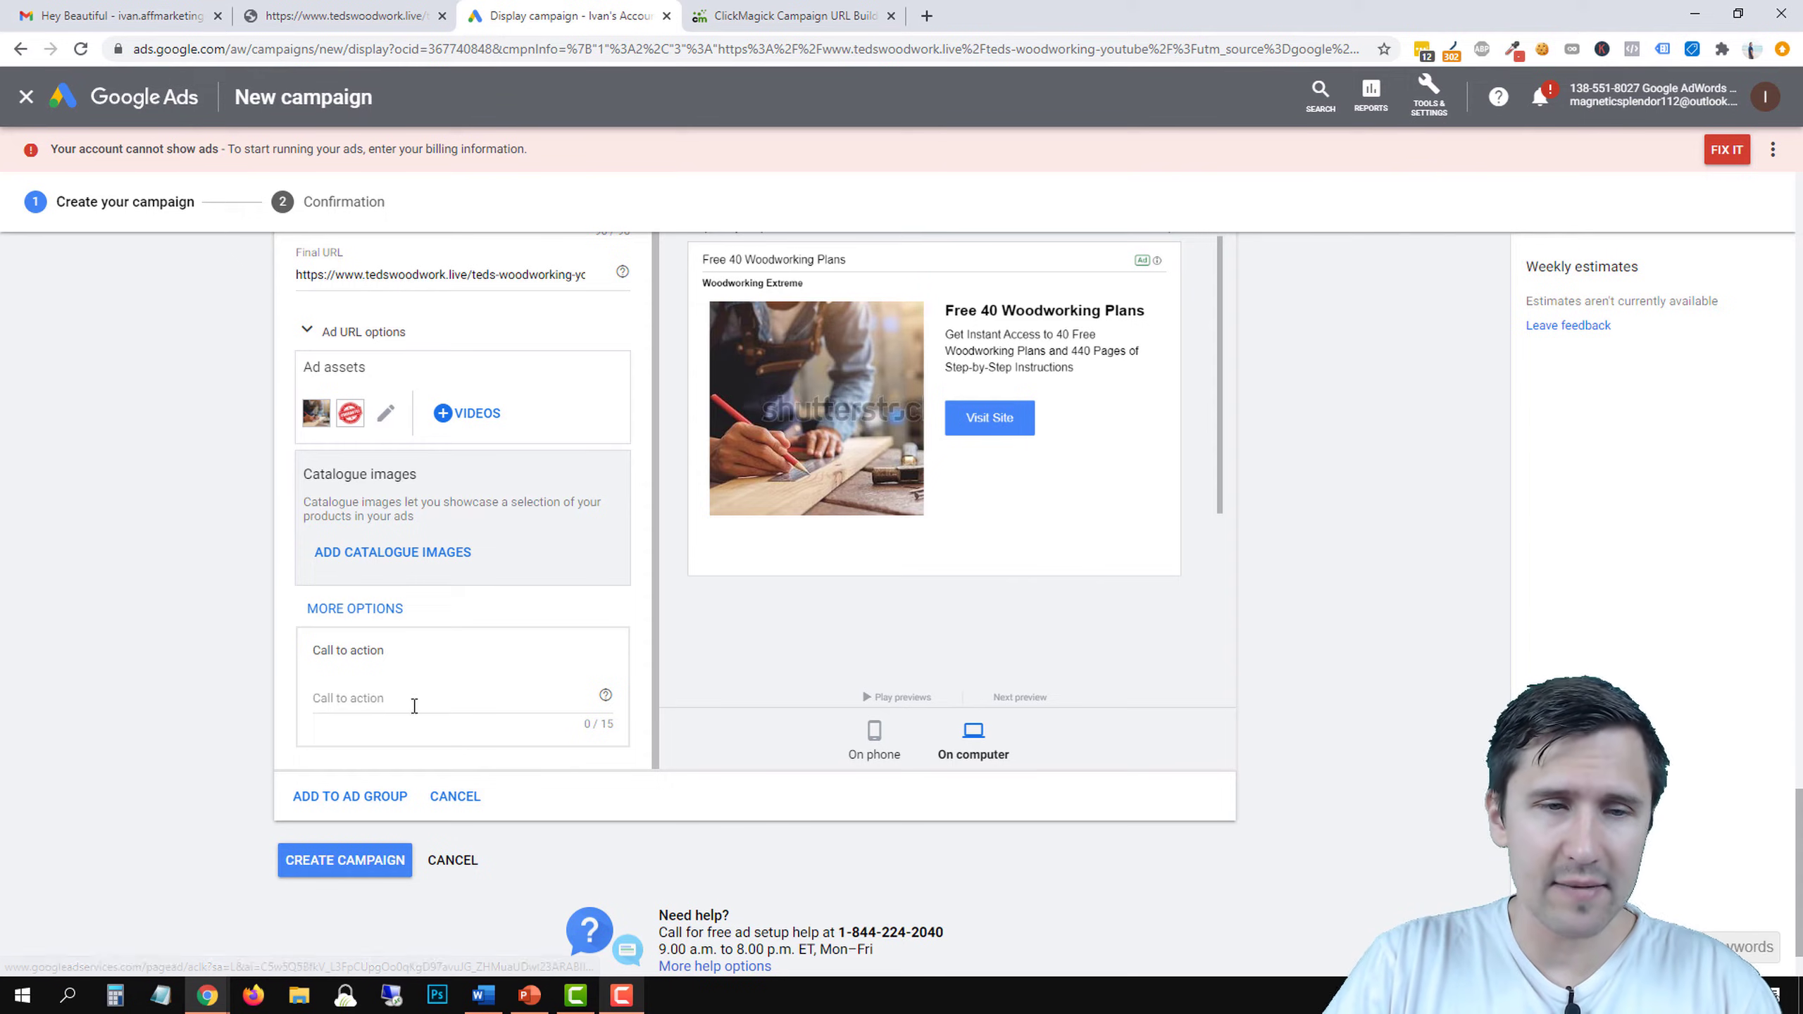
{"action": "left_click", "coordinate": [363, 703]}
{"action": "type", "text": "Get Fr"}
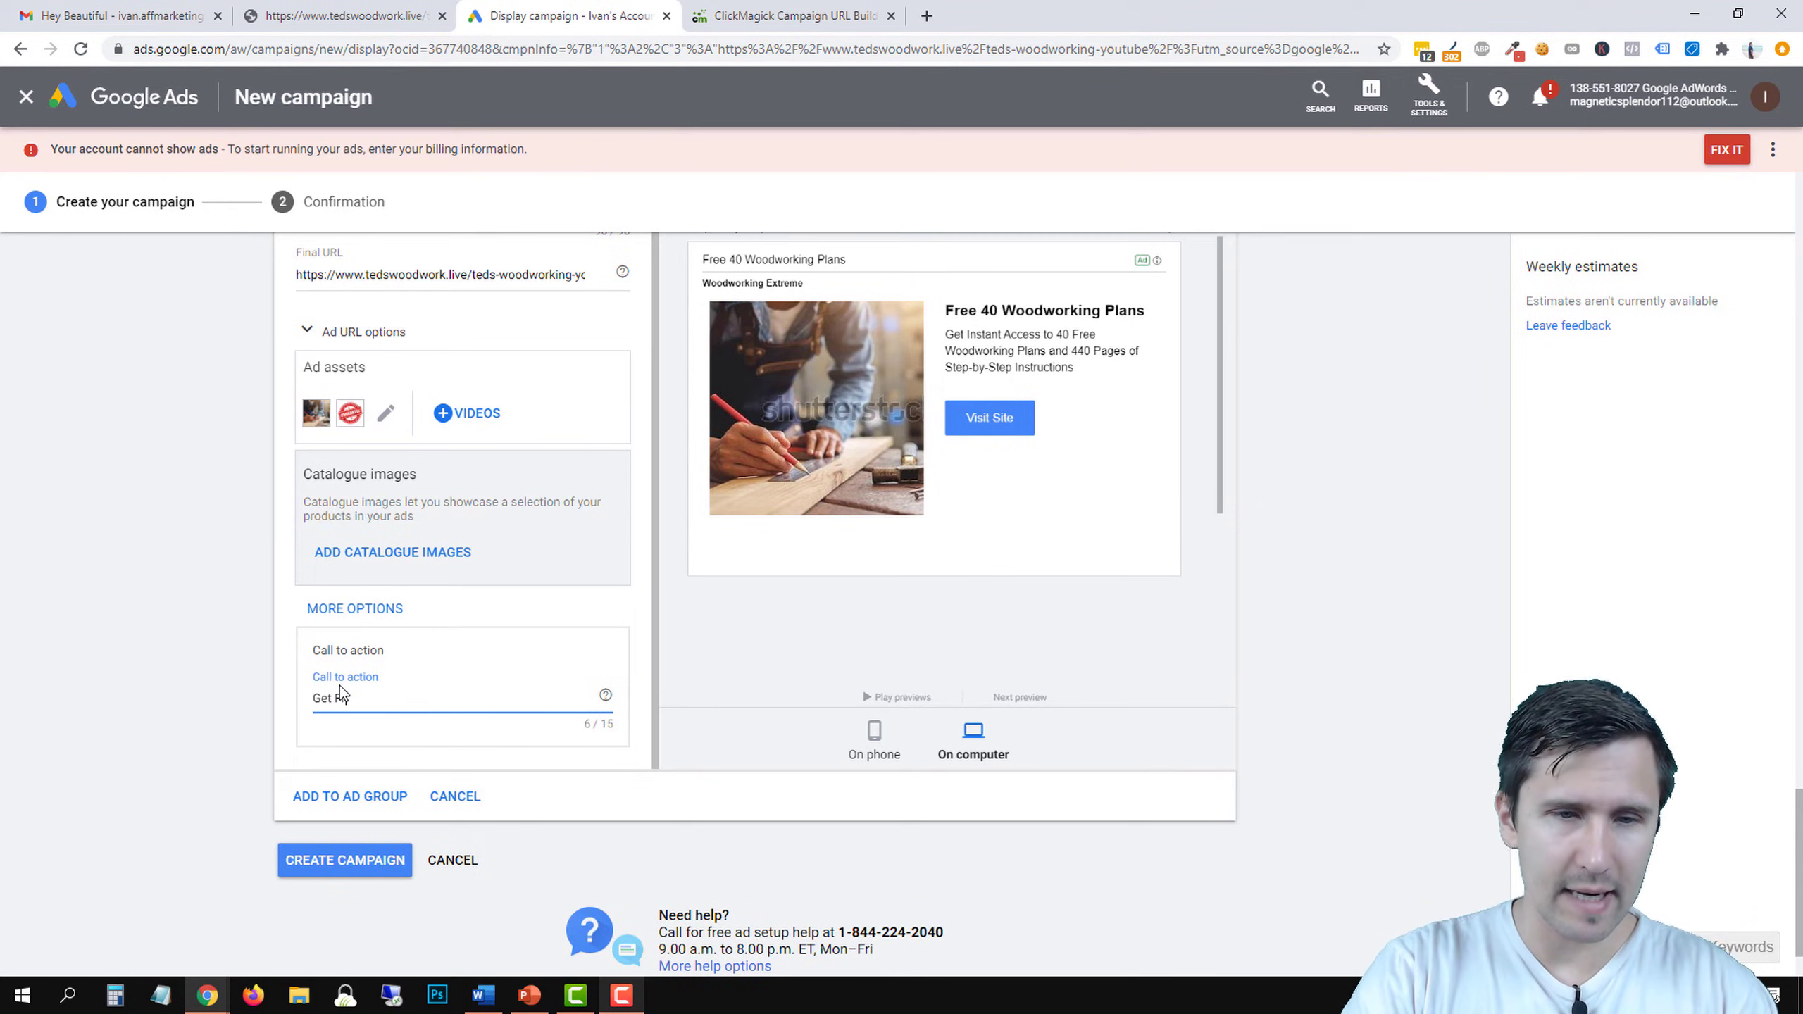
{"action": "type", "text": "ee Plans"}
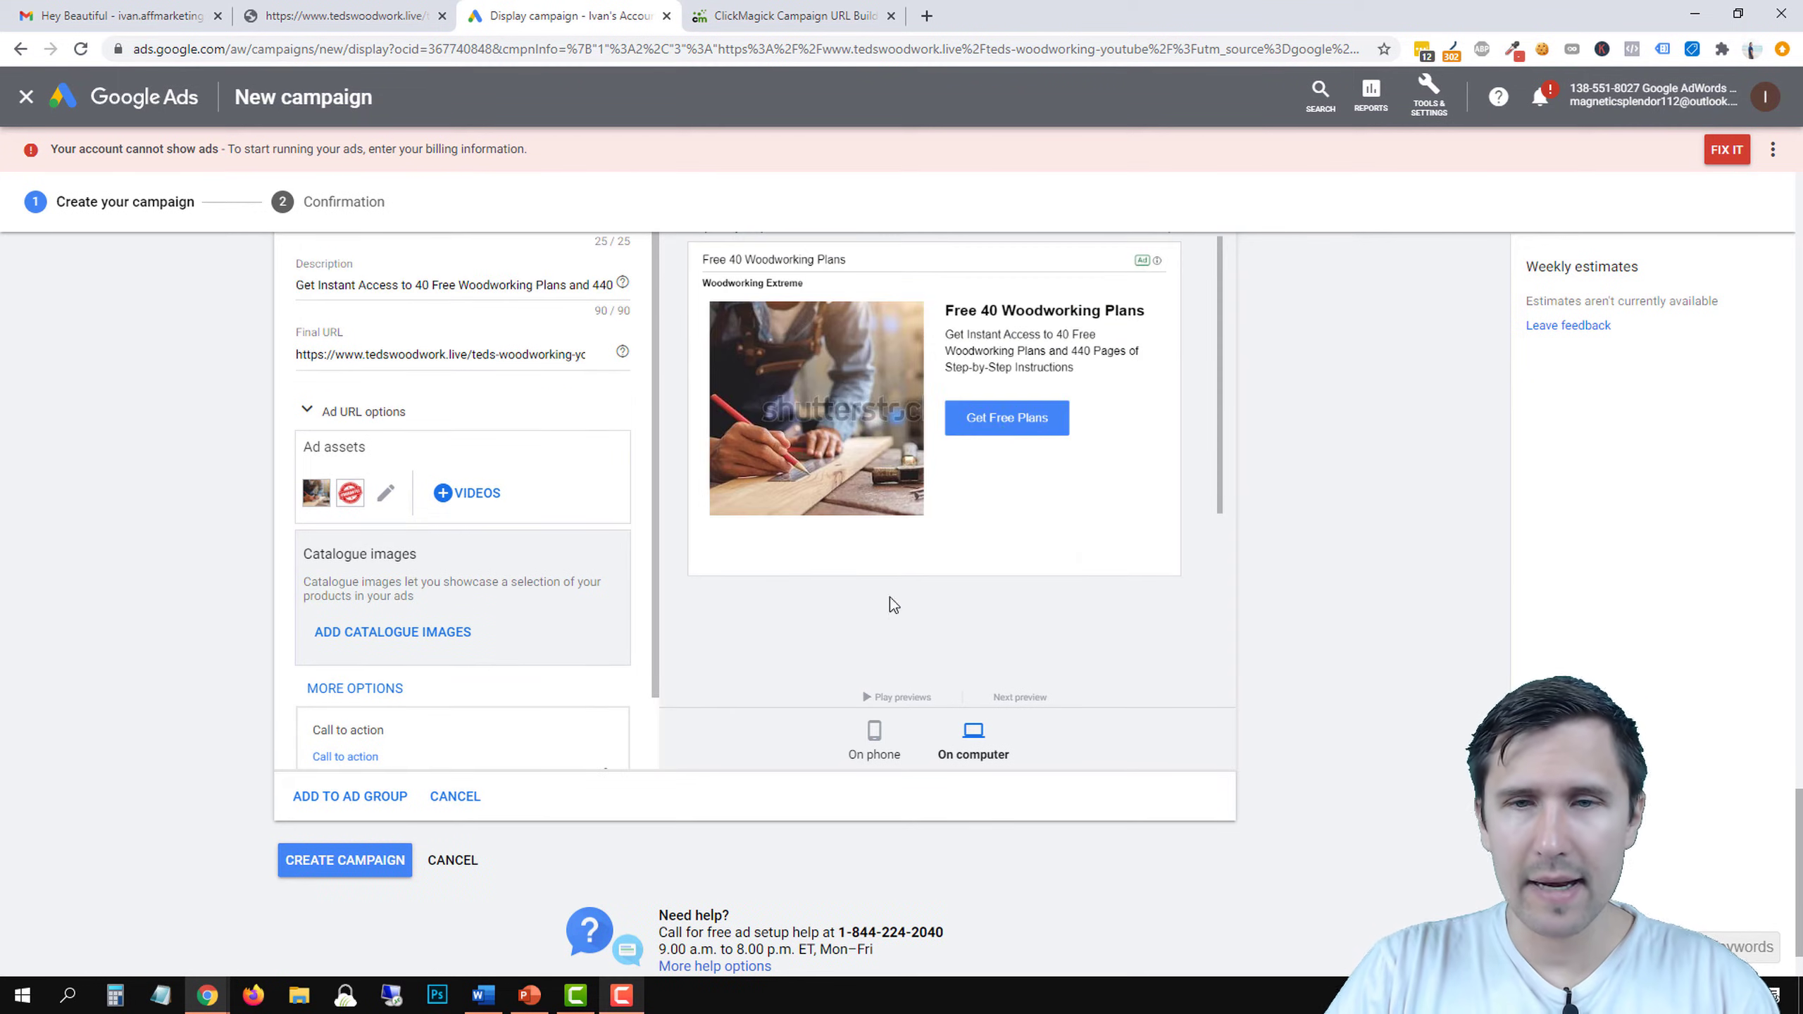
{"action": "scroll", "coordinate": [355, 679], "scroll_direction": "down", "scroll_amount": 1}
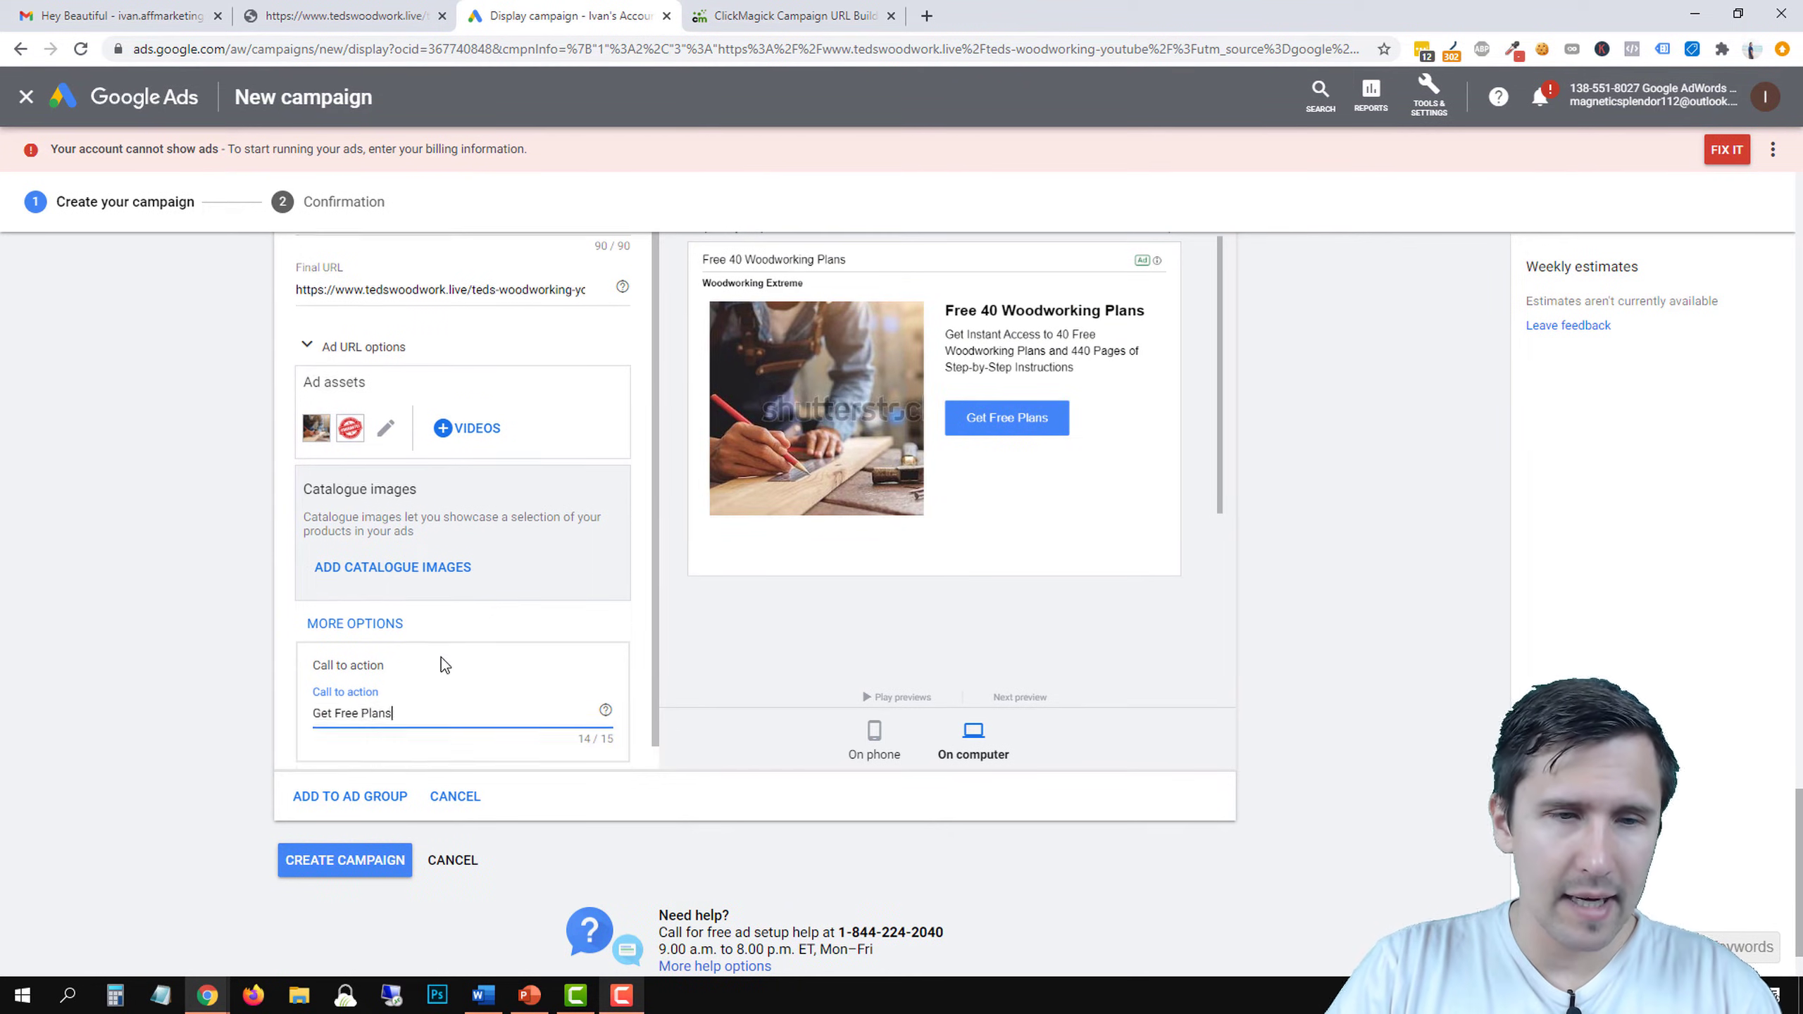
Add the colour options to the ad and copy the landing page's orange button colour with the colour picker.
{"action": "left_click", "coordinate": [366, 614]}
{"action": "left_click", "coordinate": [364, 714]}
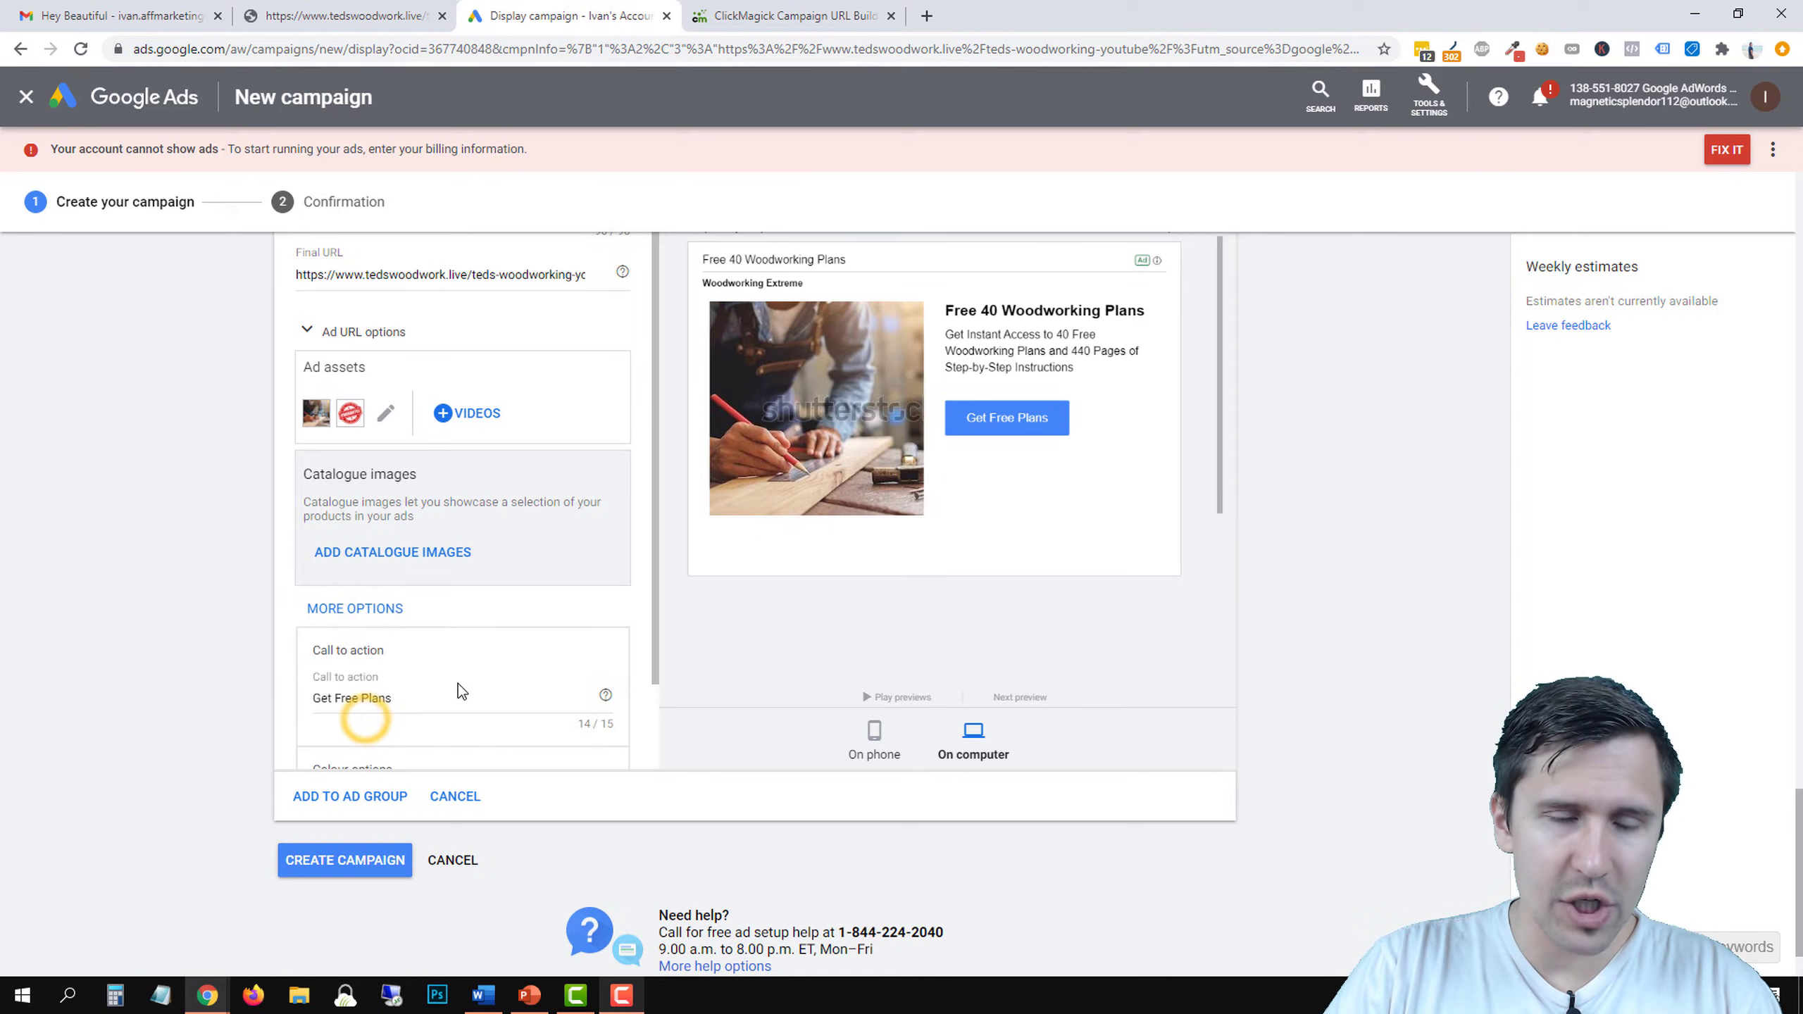
{"action": "left_click", "coordinate": [359, 705]}
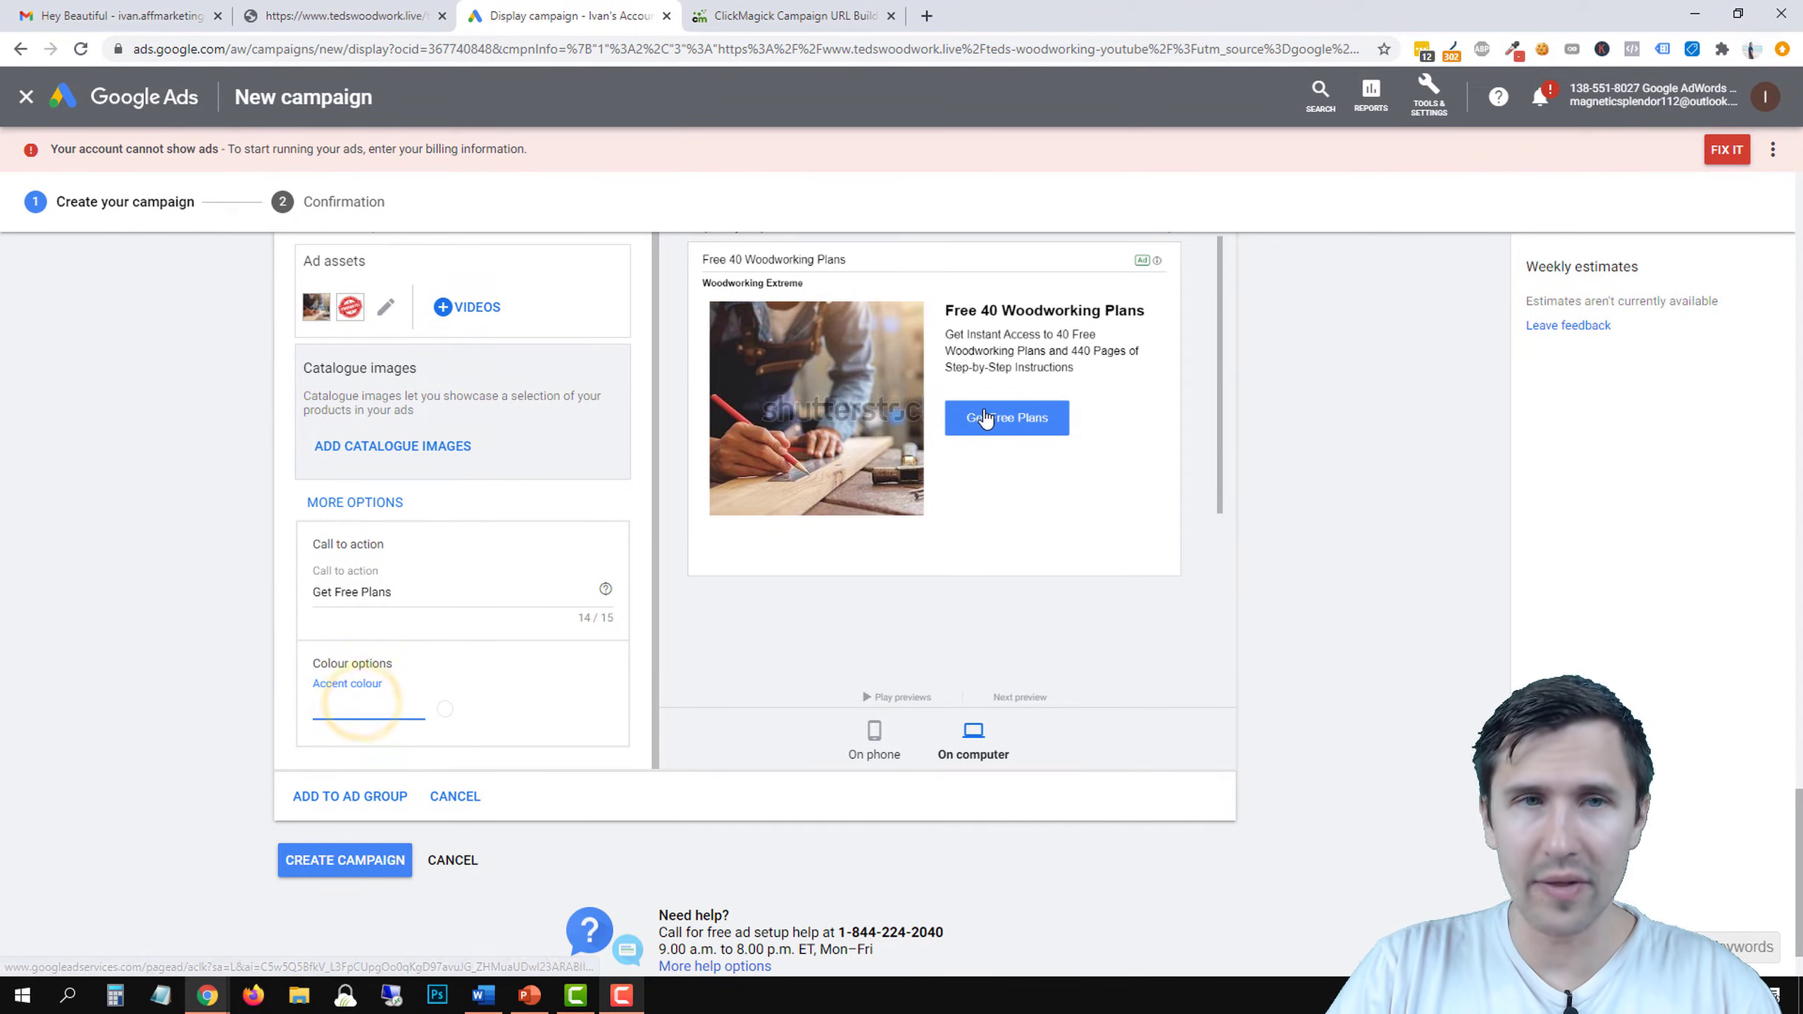
{"action": "left_click", "coordinate": [352, 15]}
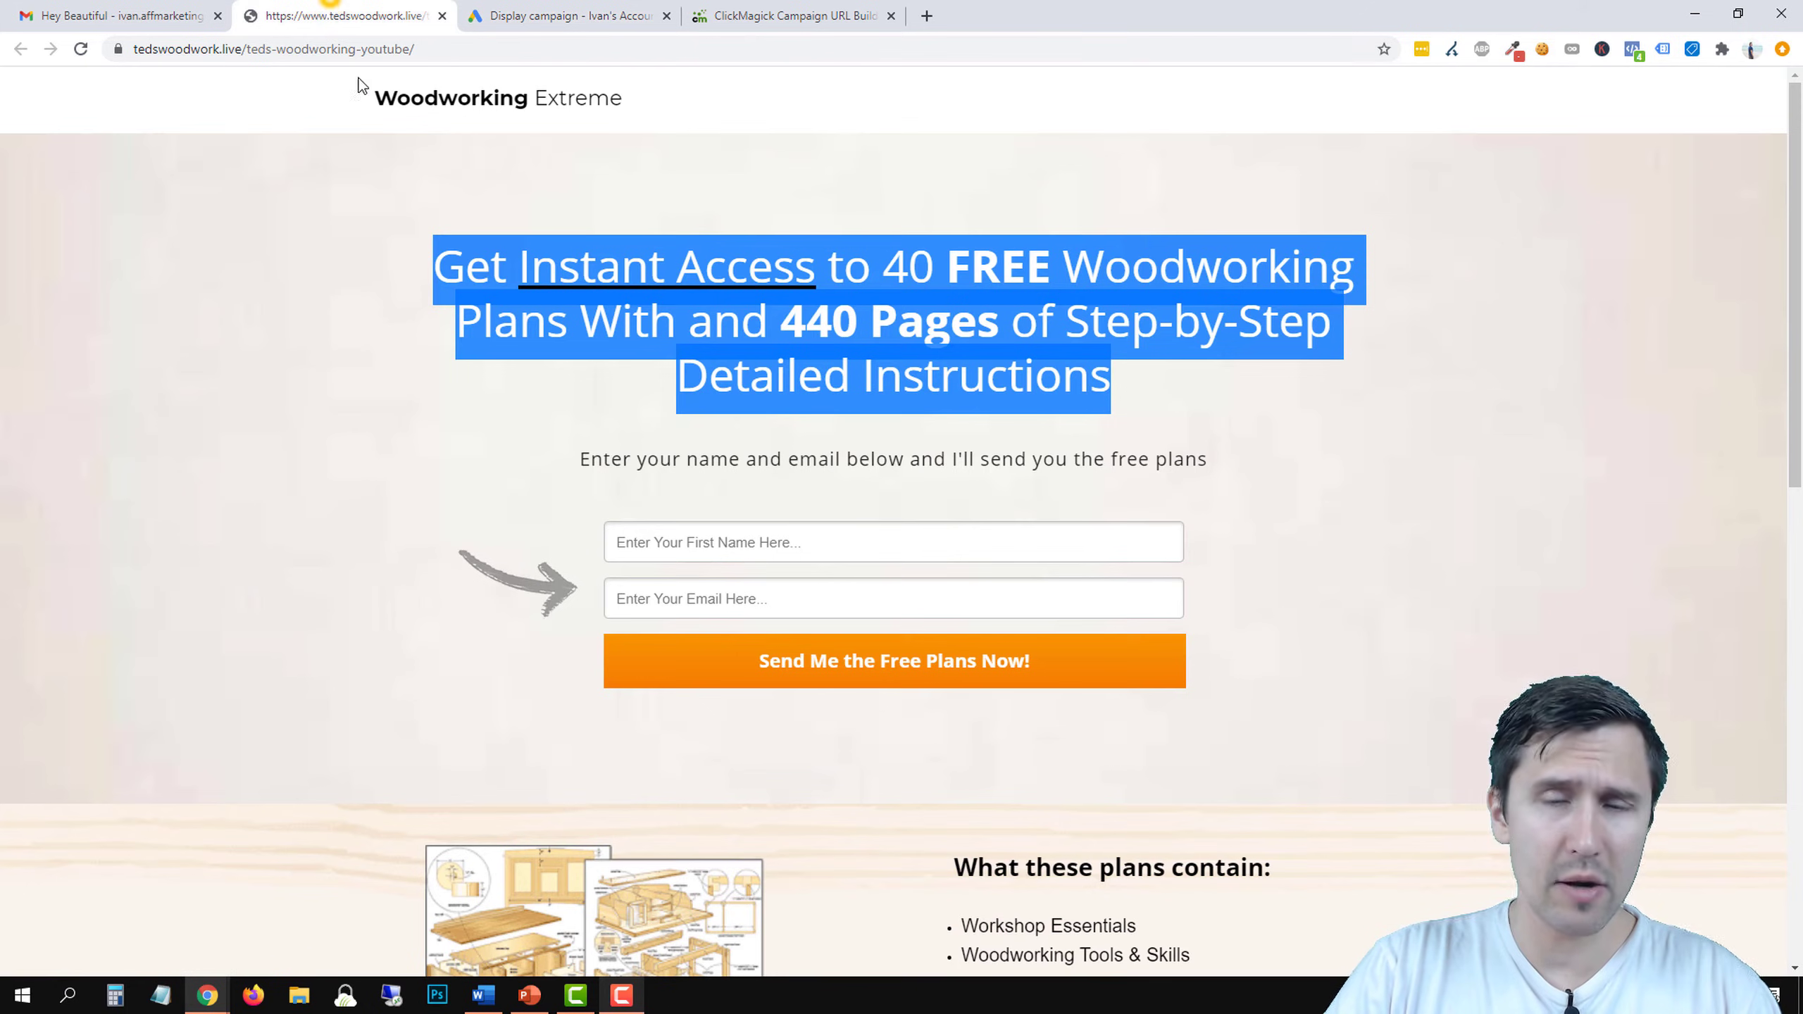
{"action": "left_click", "coordinate": [1512, 50]}
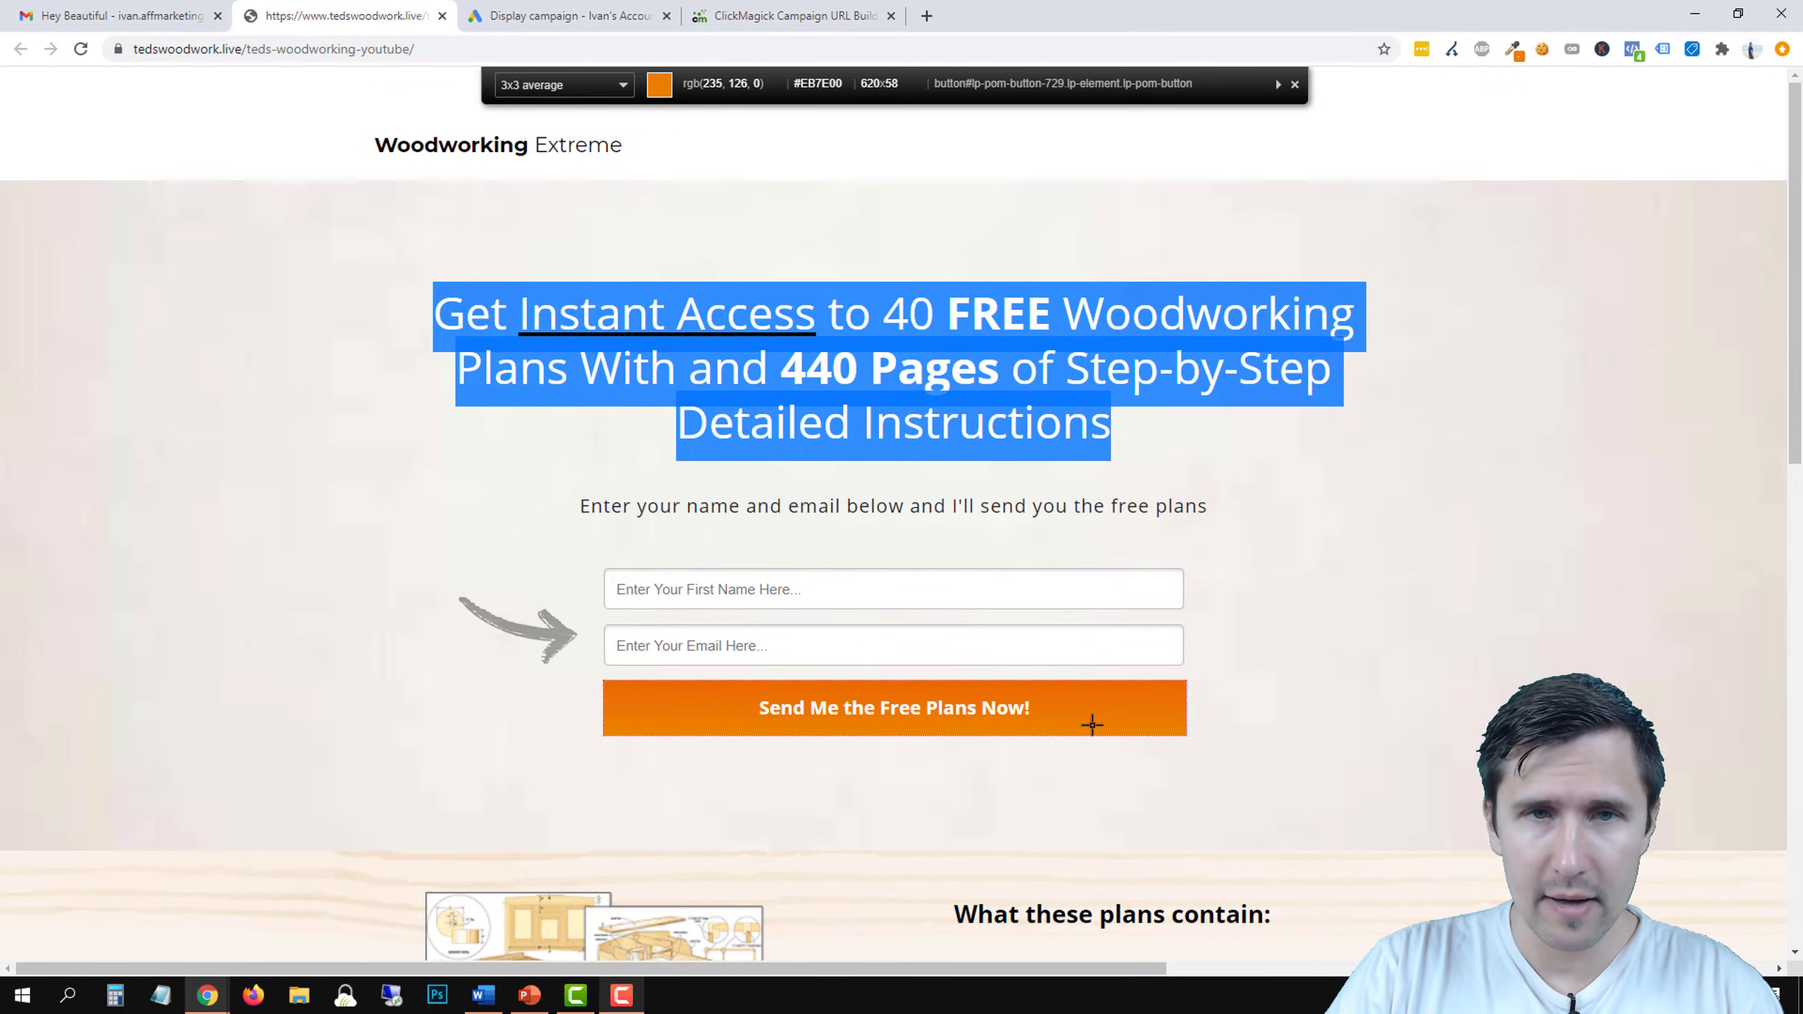
{"action": "left_click", "coordinate": [1093, 725]}
{"action": "left_click", "coordinate": [298, 313]}
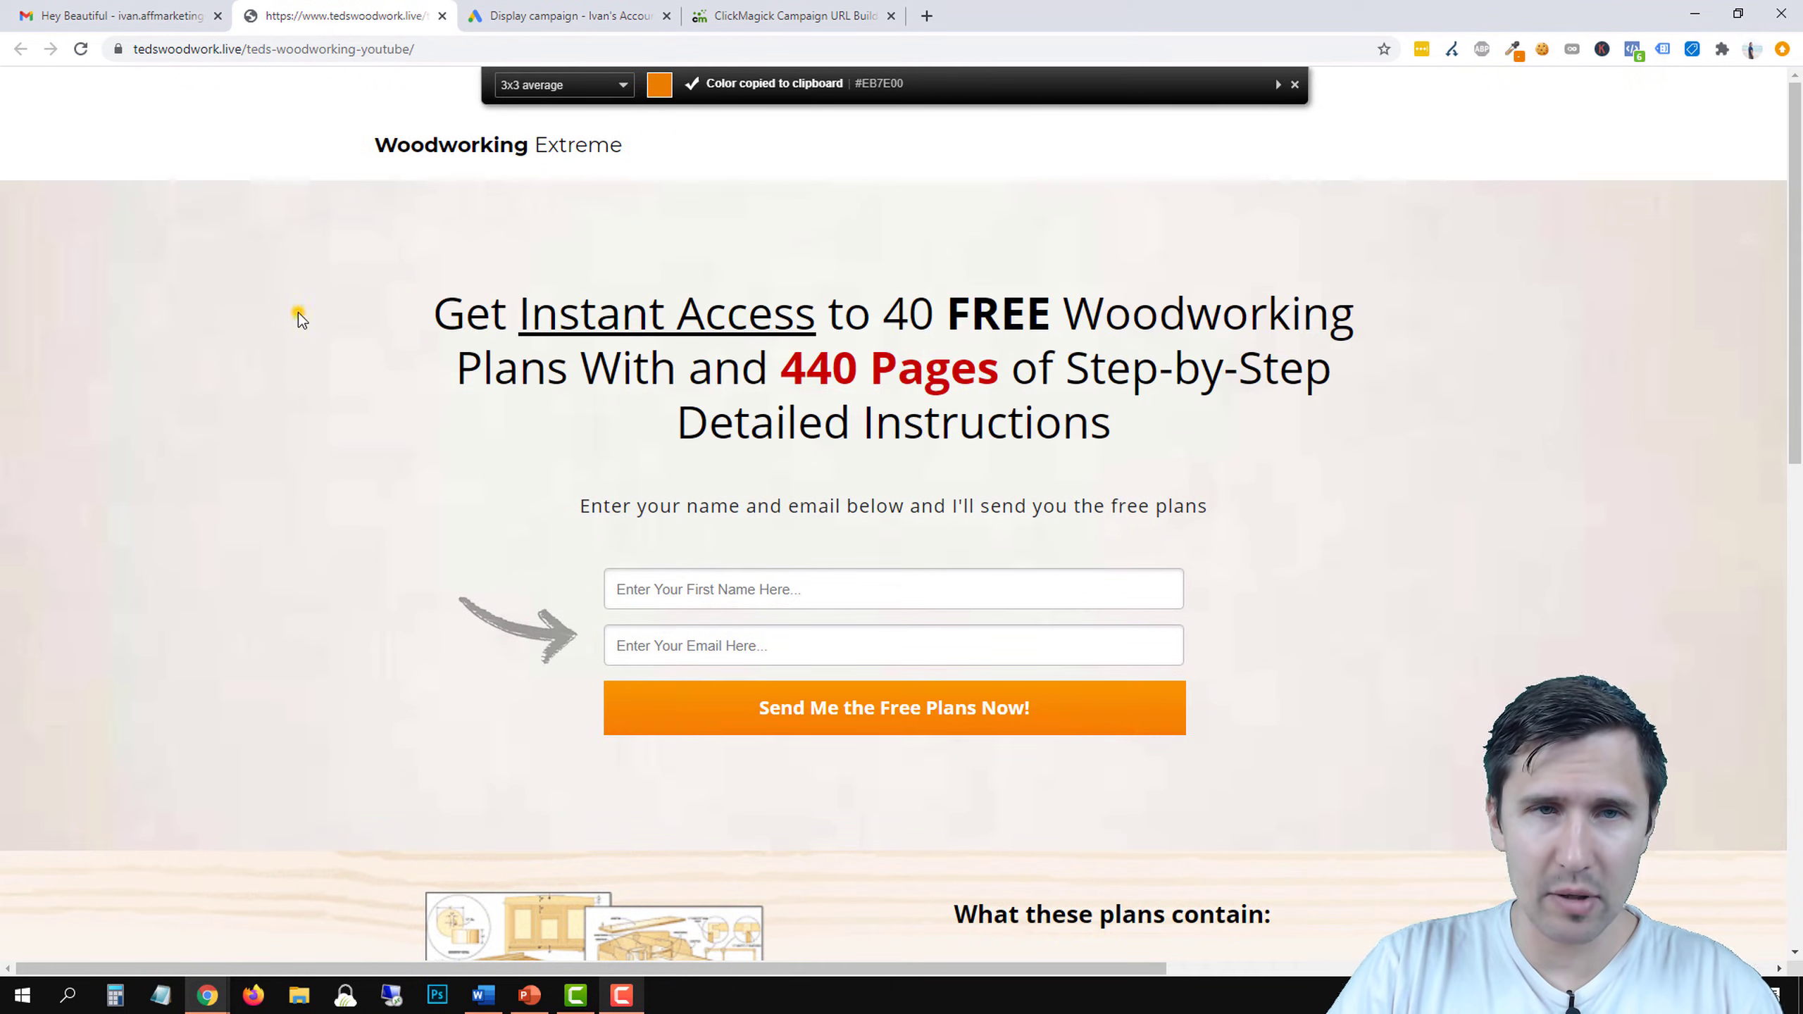
Paste the copied colour #EB7E00 as the accent colour of the Gmail ad in Google Ads.
{"action": "left_click", "coordinate": [624, 10]}
{"action": "right_click", "coordinate": [340, 709]}
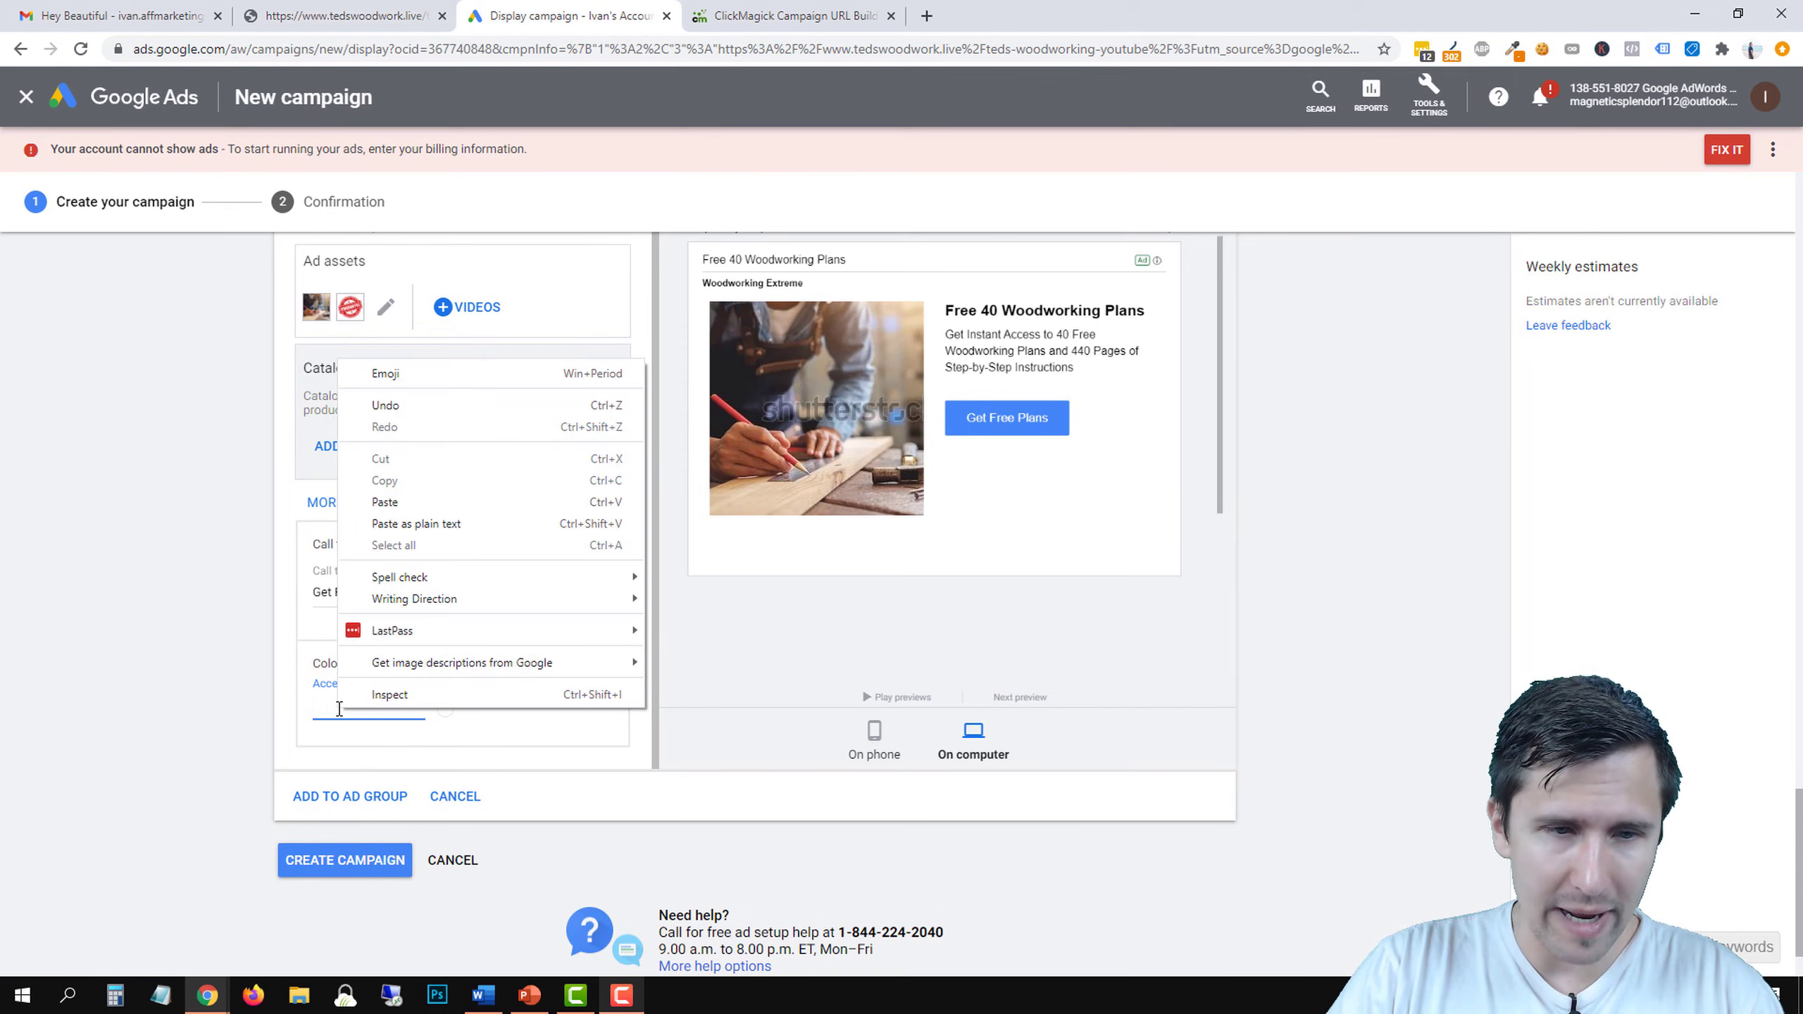
{"action": "left_click", "coordinate": [423, 502]}
{"action": "left_click", "coordinate": [444, 709]}
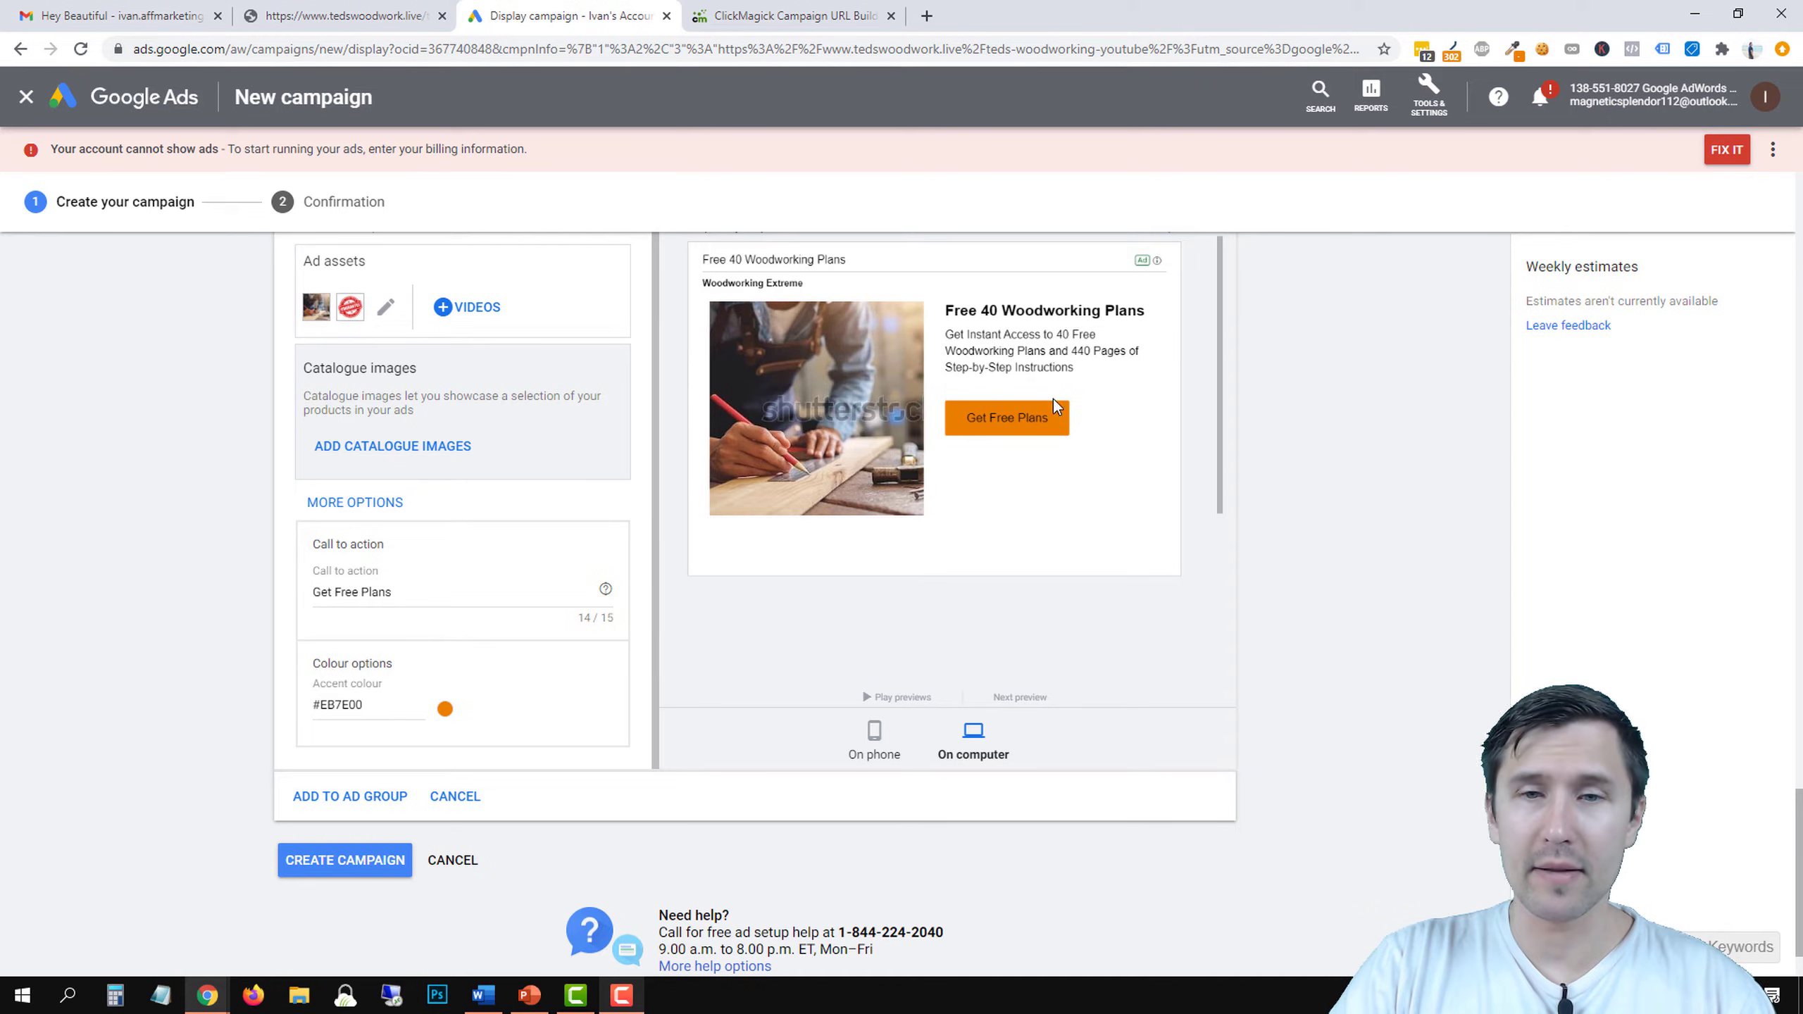
{"action": "left_click", "coordinate": [445, 709]}
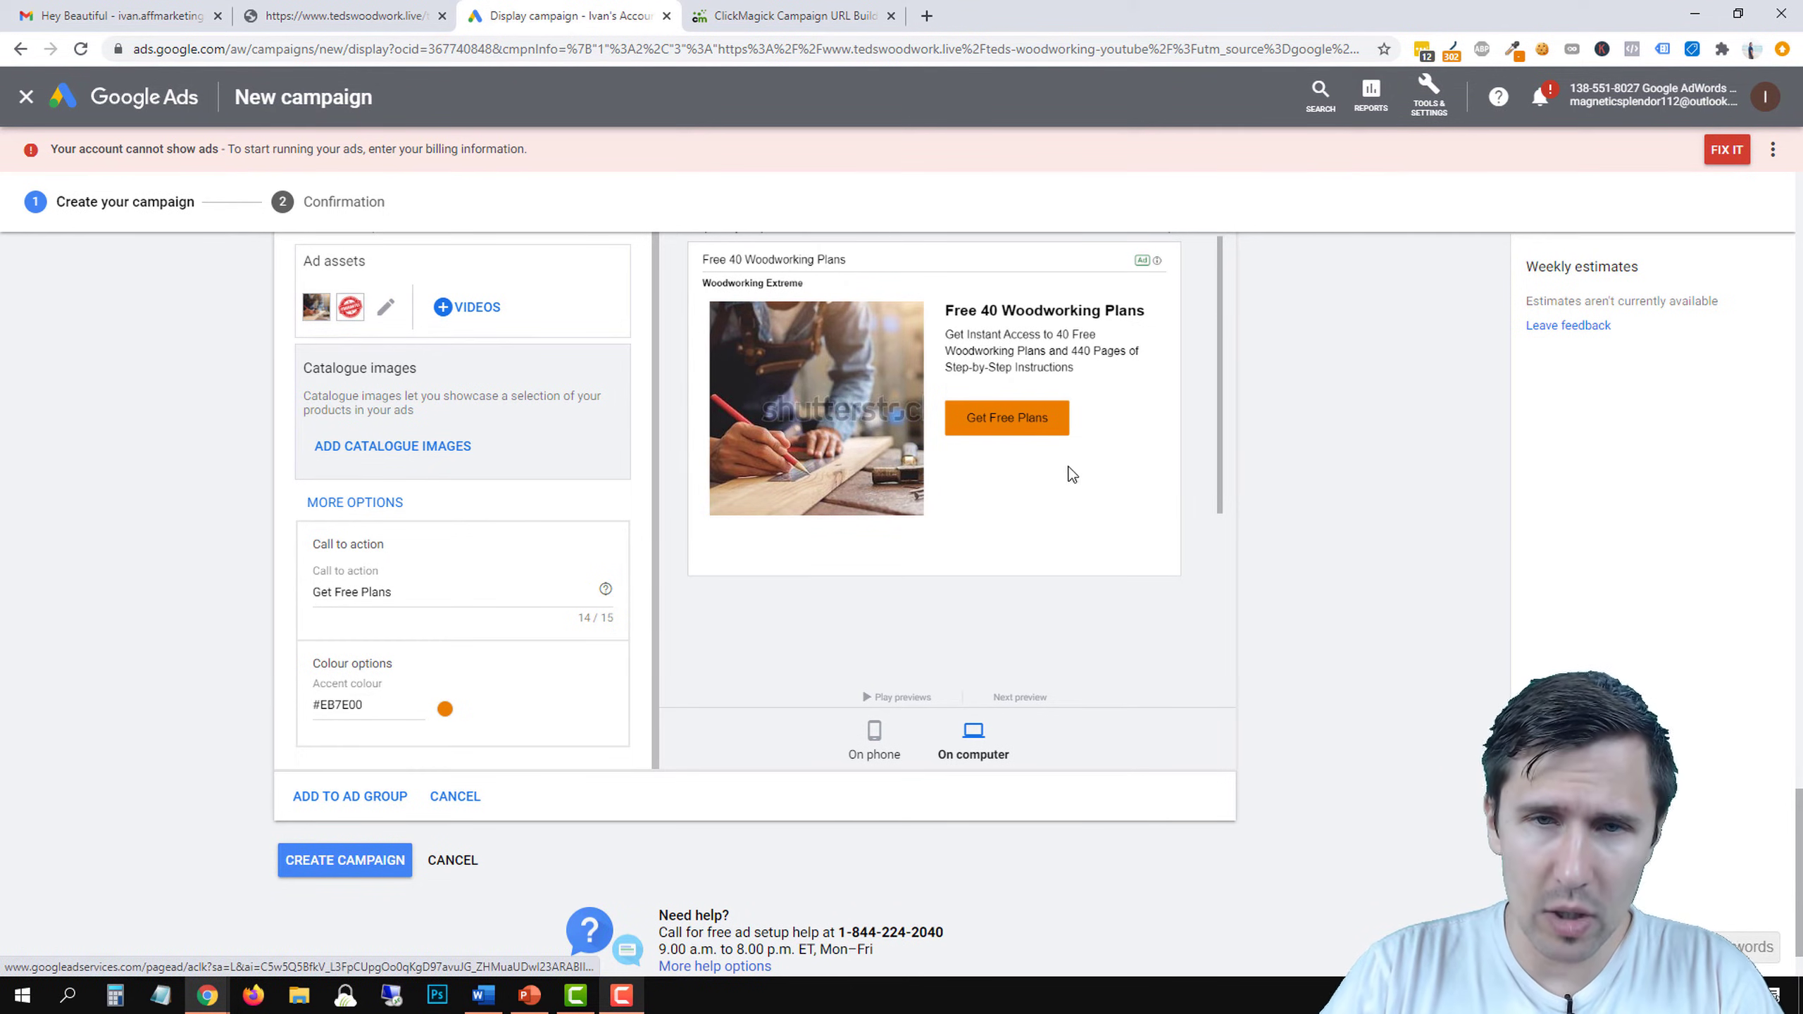
Compare the previewed ad with the landing page and add the Gmail ad to the ad group.
{"action": "scroll", "coordinate": [915, 539], "scroll_direction": "up", "scroll_amount": 3}
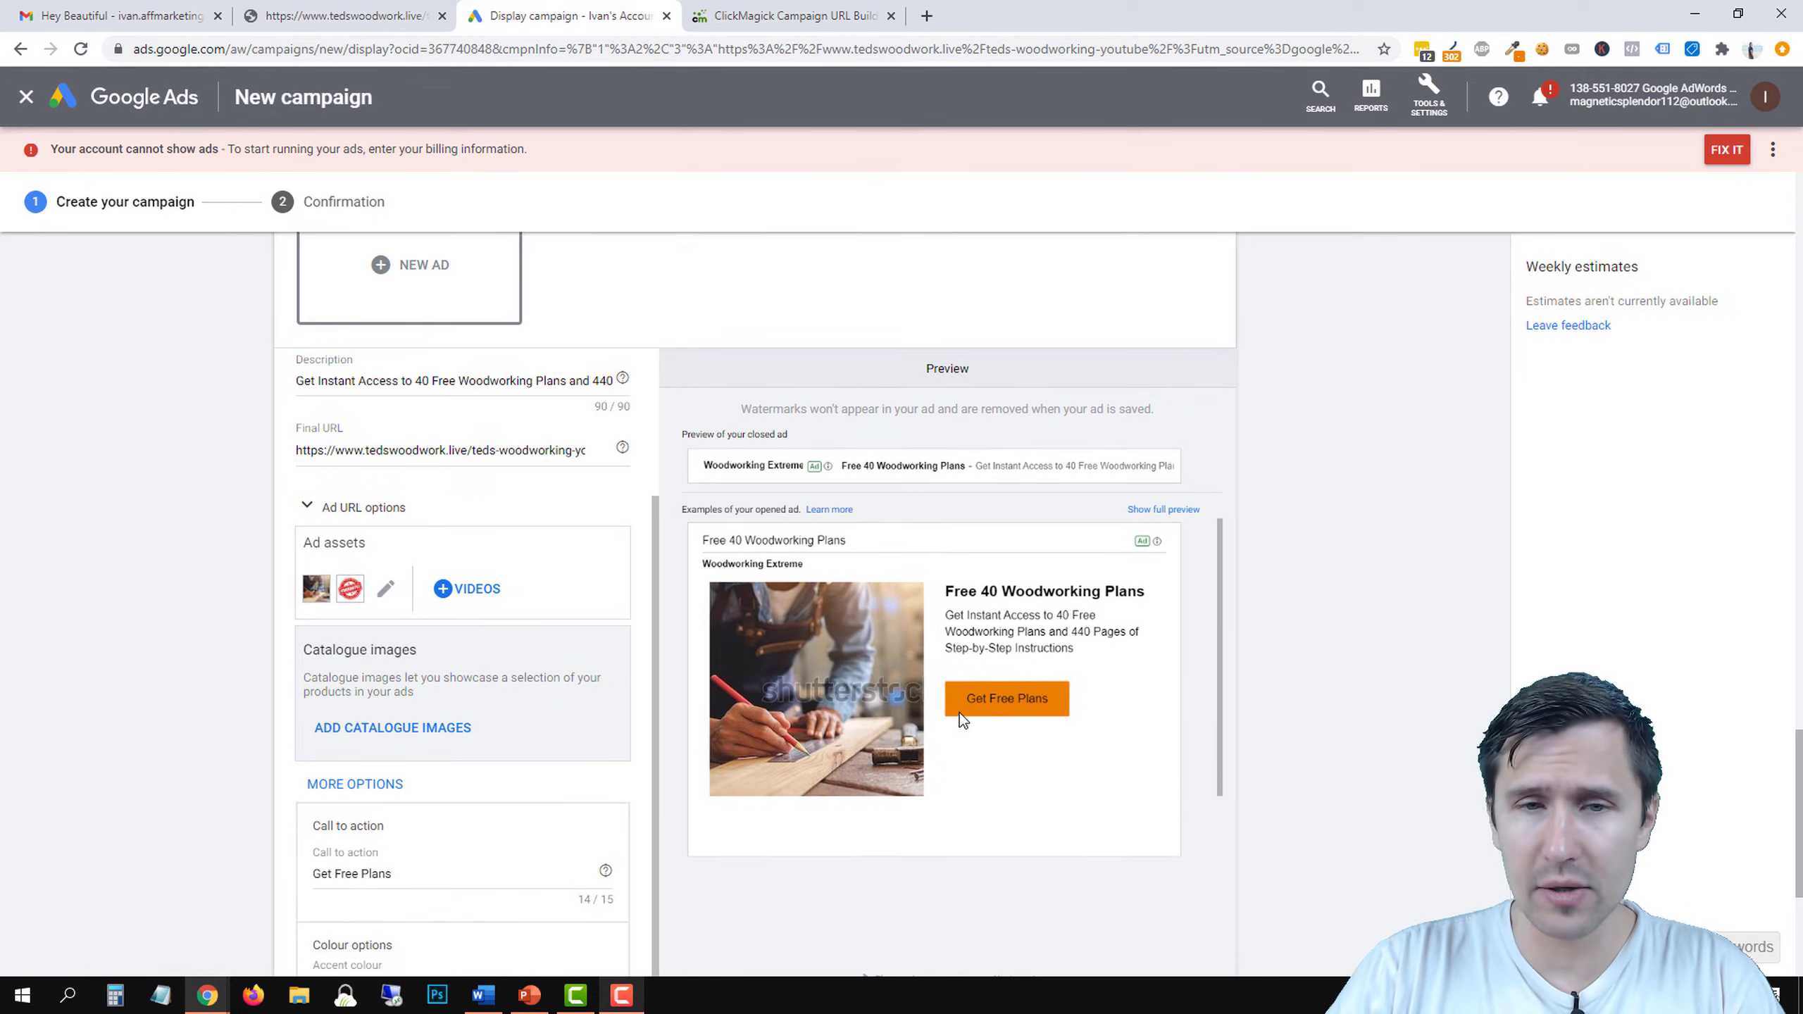
{"action": "left_click", "coordinate": [345, 21]}
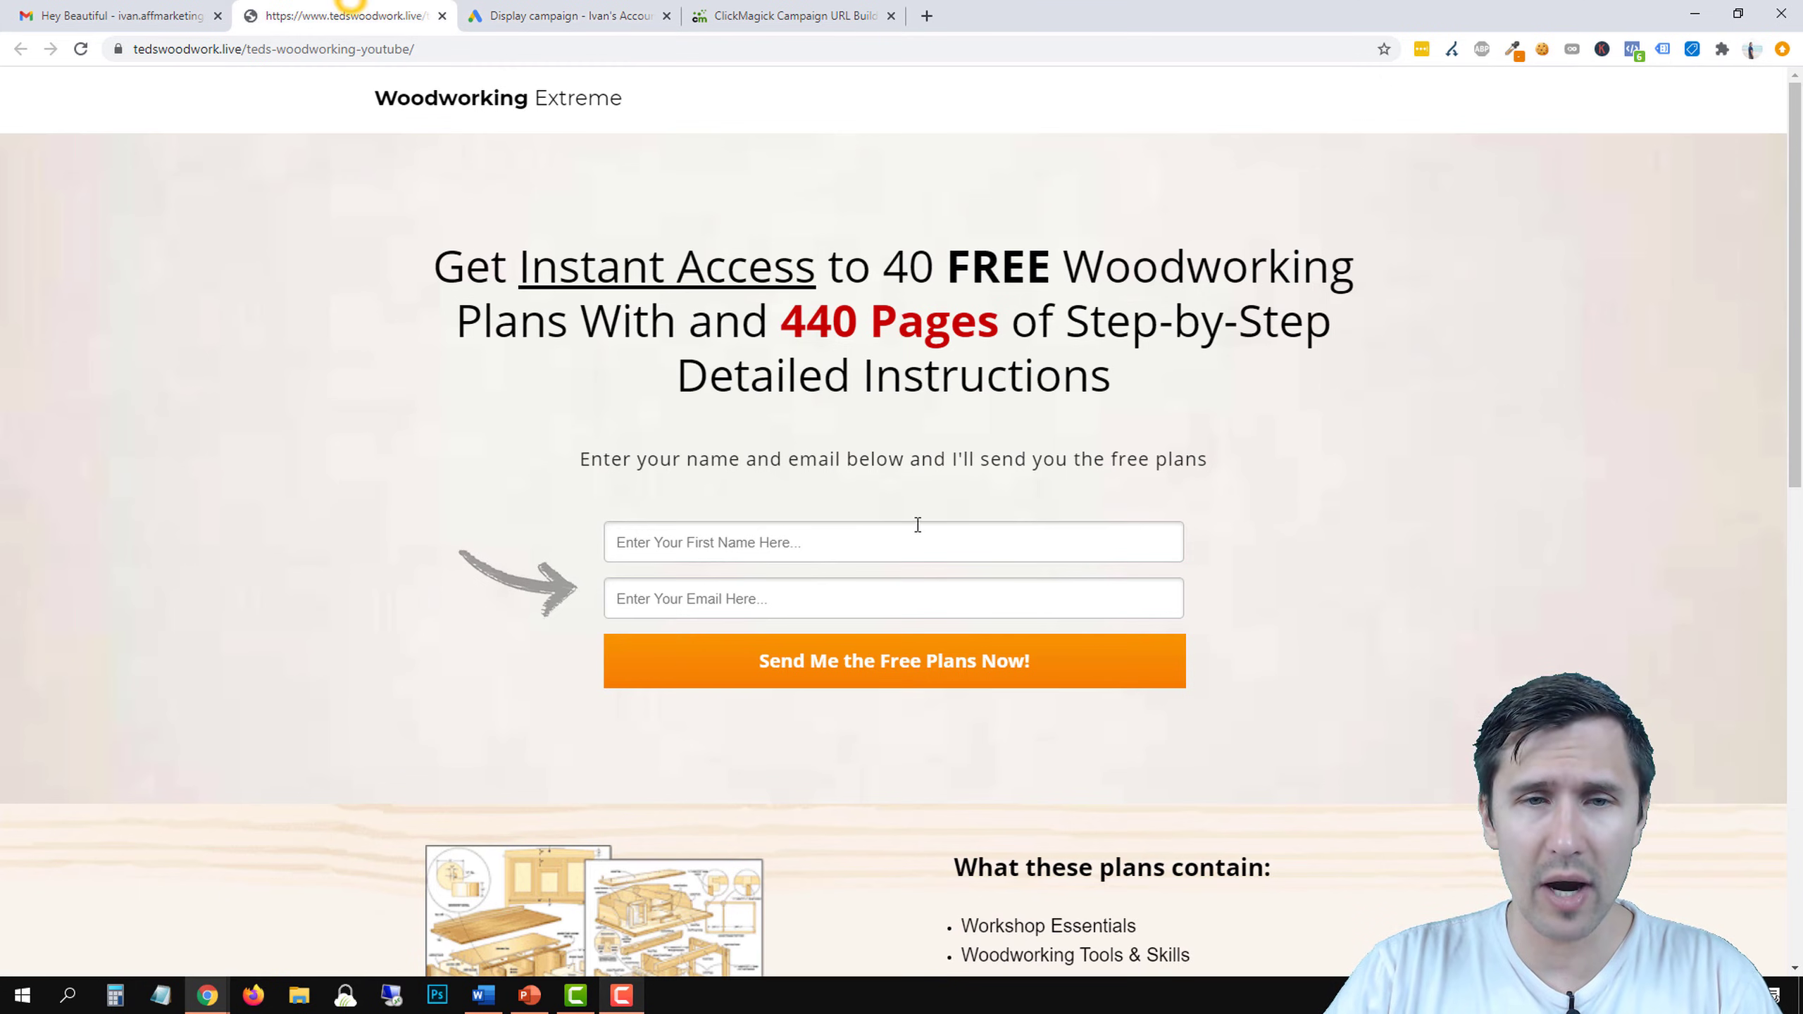
{"action": "left_click", "coordinate": [571, 10]}
{"action": "scroll", "coordinate": [124, 693], "scroll_direction": "down", "scroll_amount": 5}
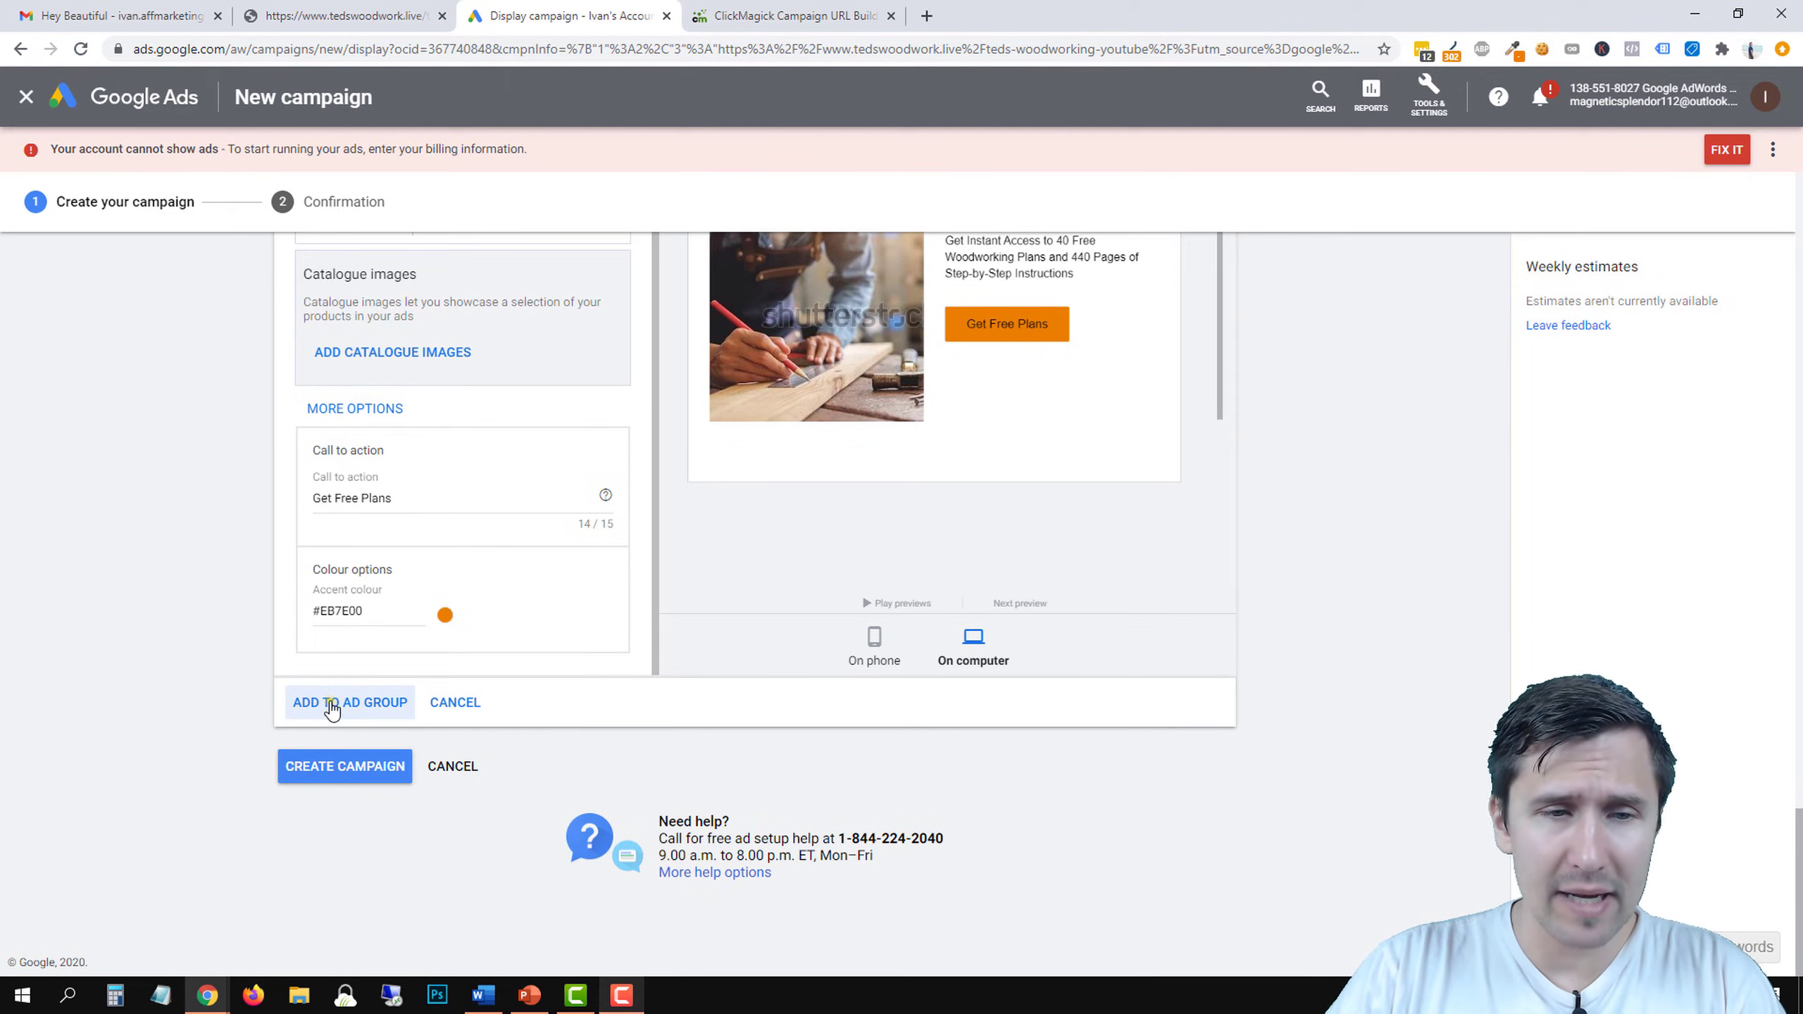
{"action": "left_click", "coordinate": [334, 702]}
Duplicate the existing Gmail ad and look over the copied ad's fields.
{"action": "mouse_move", "coordinate": [571, 684]}
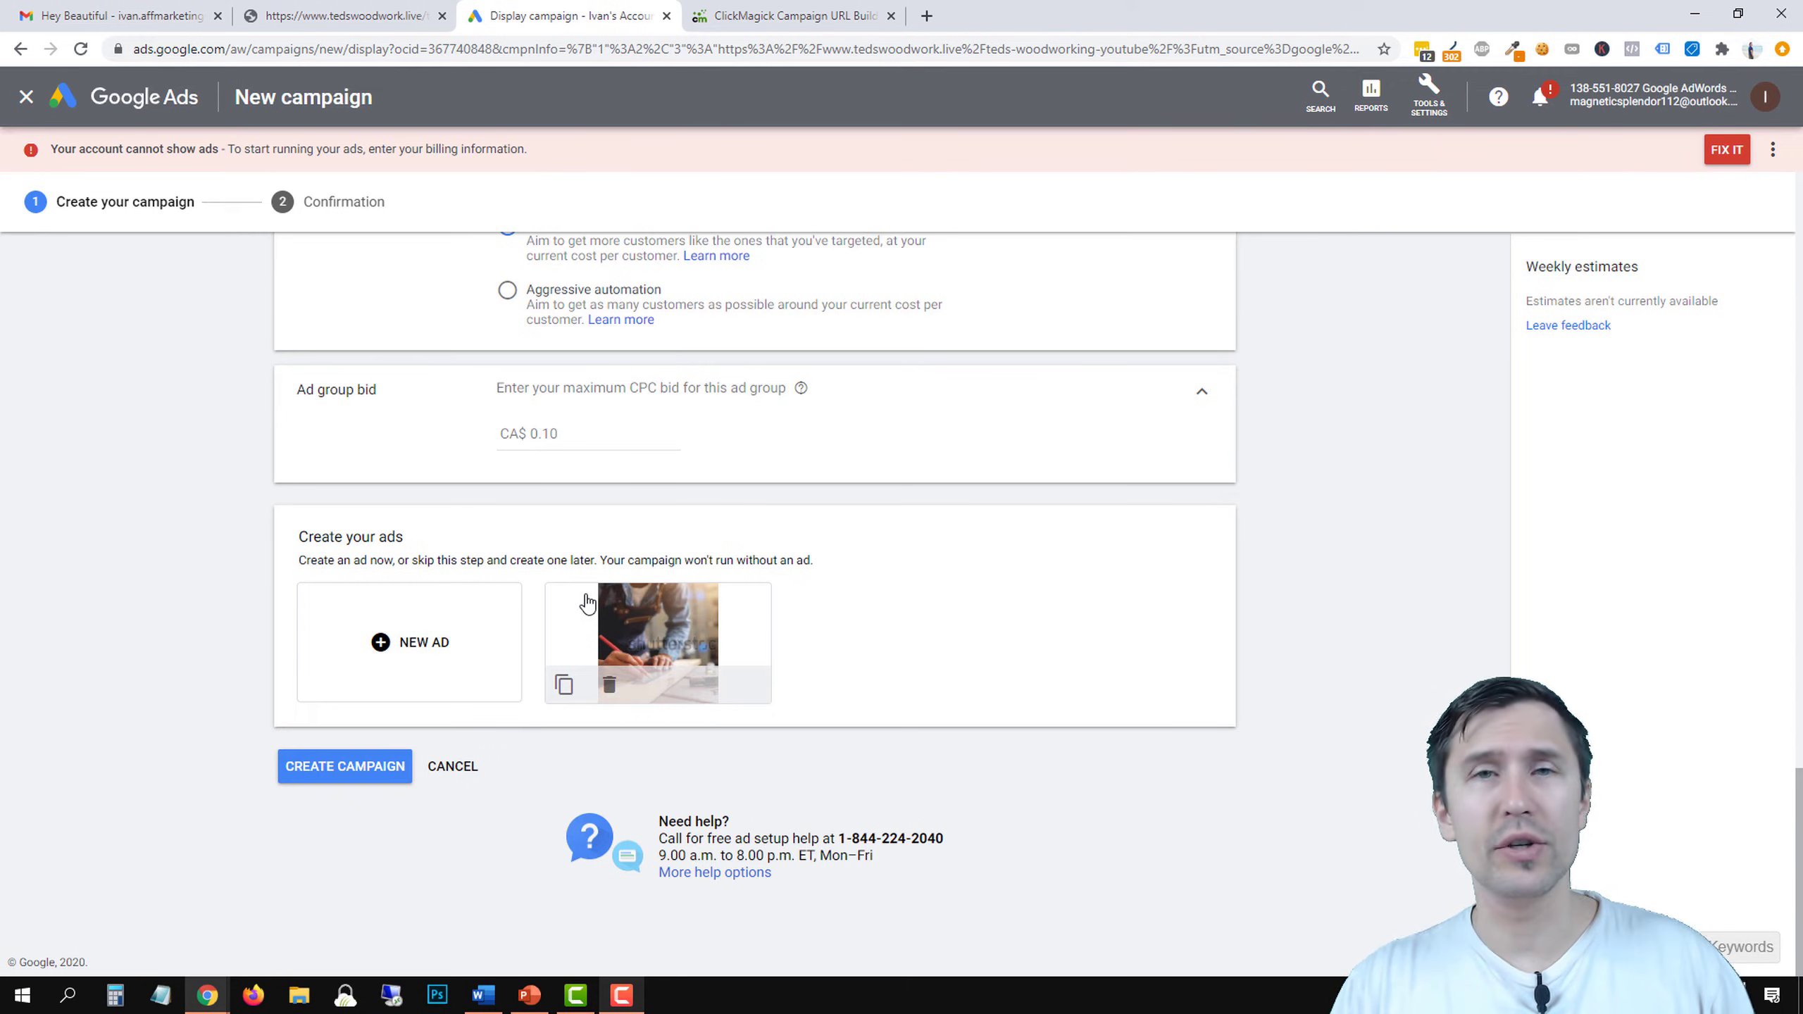
{"action": "left_click", "coordinate": [563, 685]}
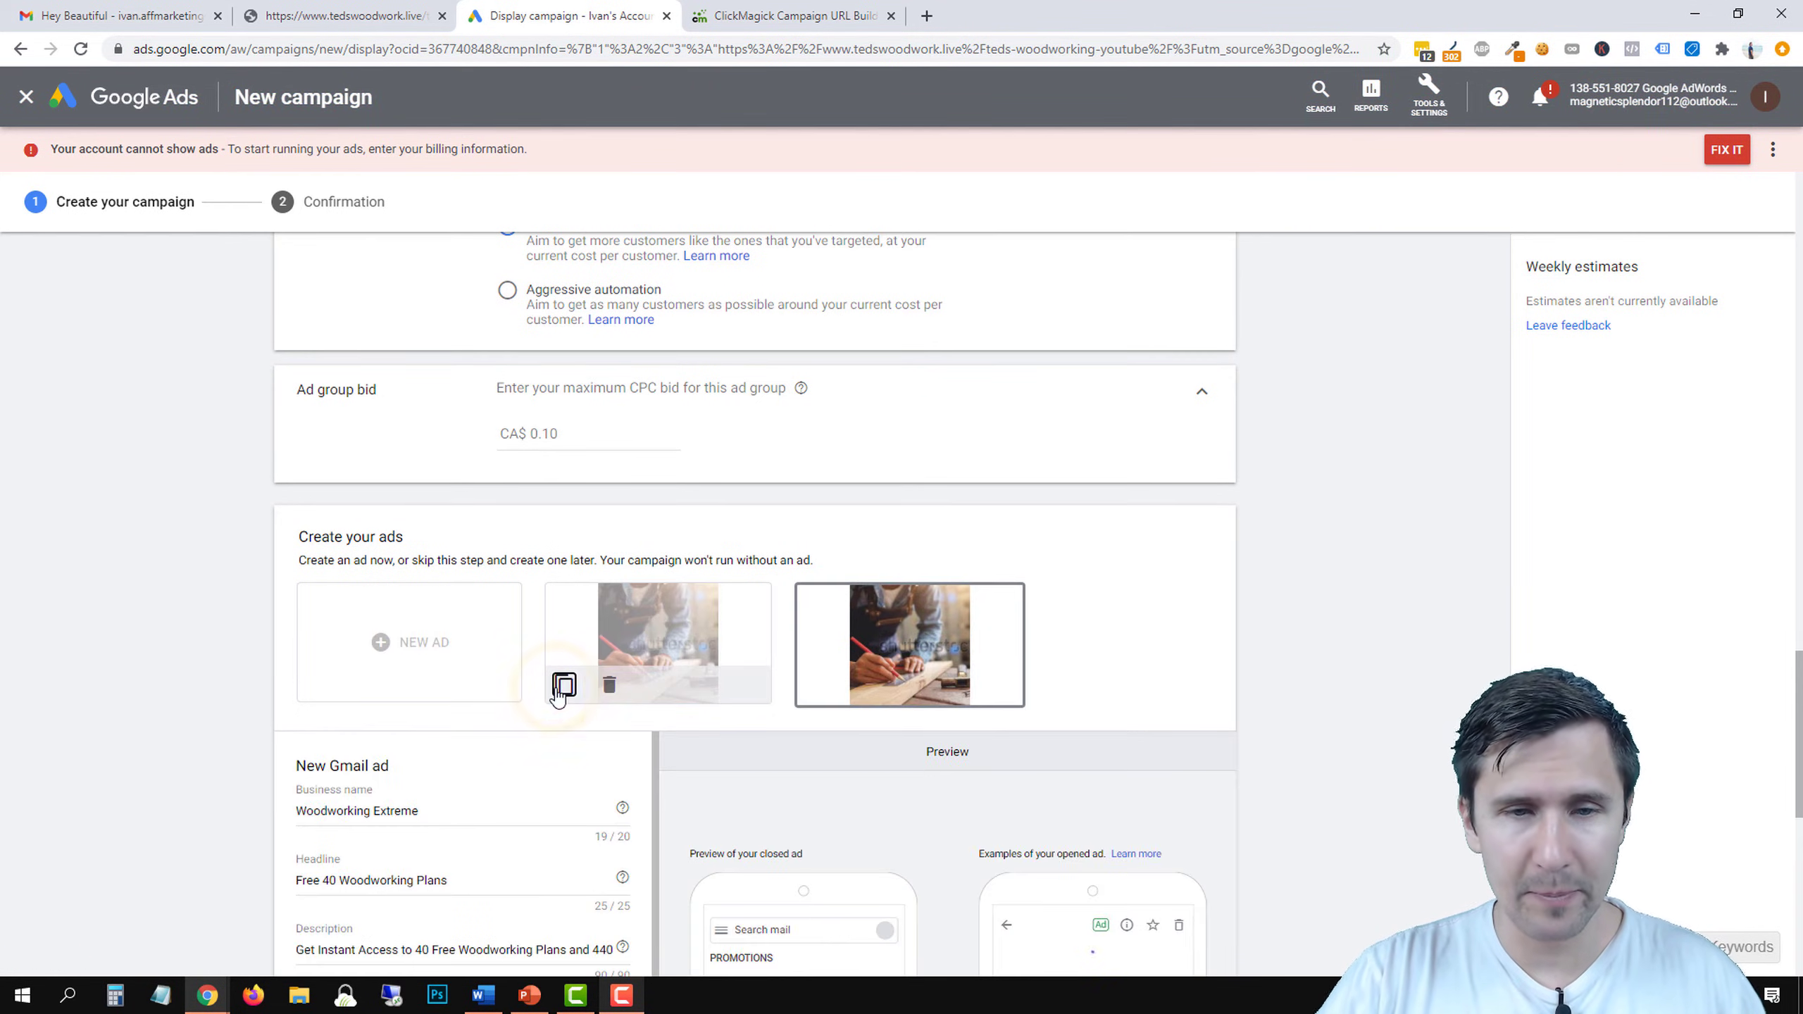
{"action": "scroll", "coordinate": [186, 654], "scroll_direction": "down", "scroll_amount": 6}
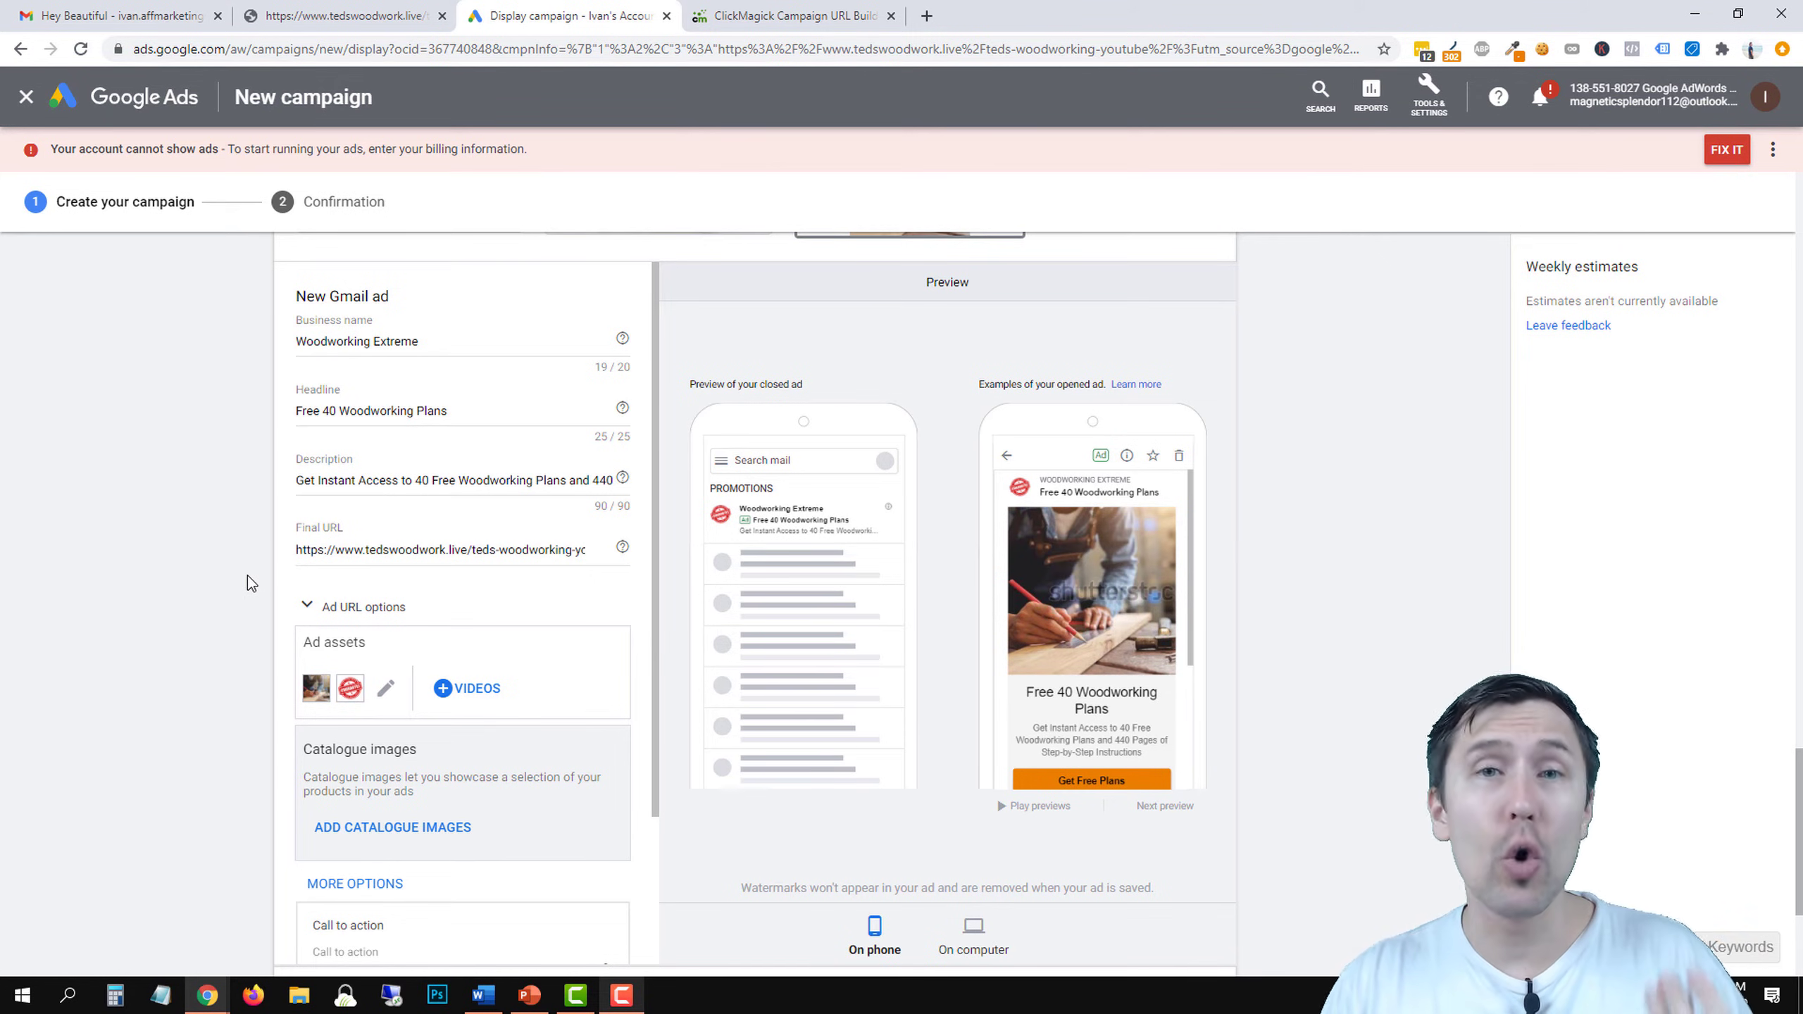
{"action": "scroll", "coordinate": [191, 631], "scroll_direction": "down", "scroll_amount": 1}
{"action": "scroll", "coordinate": [192, 617], "scroll_direction": "up", "scroll_amount": 1}
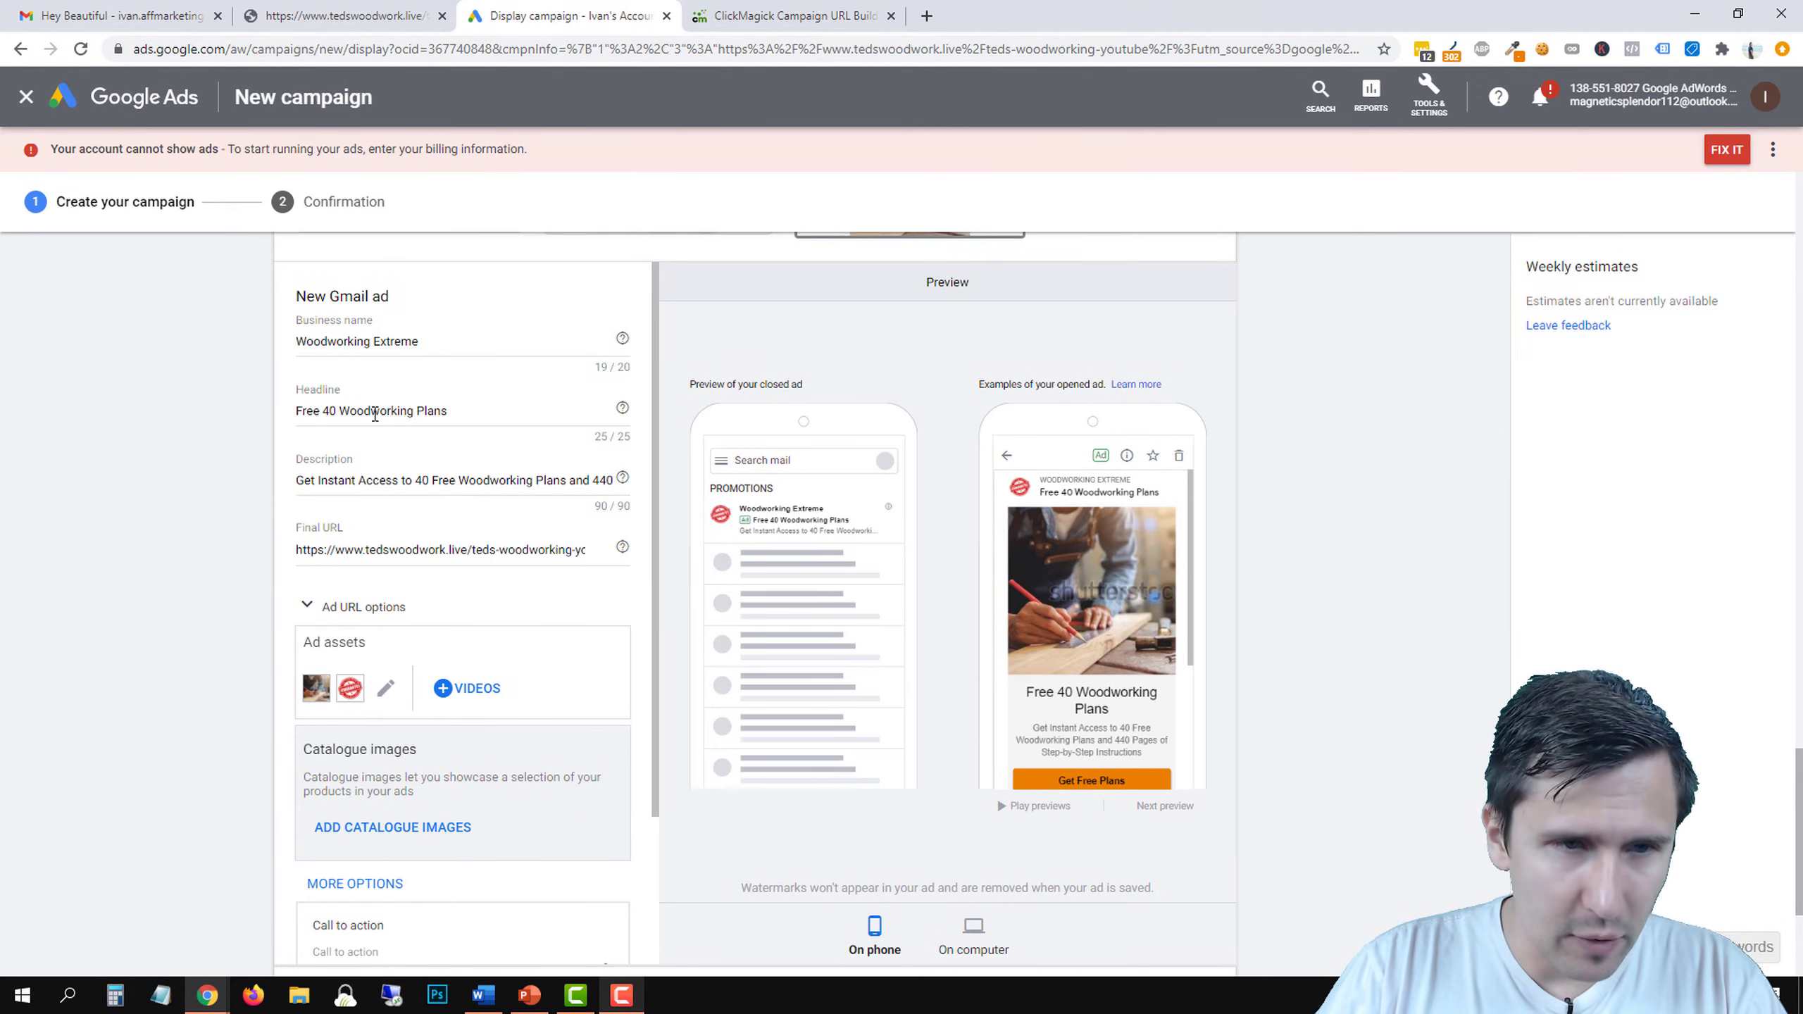
Change the duplicated ad's headline to "Start Woodworking Now" and add it to the ad group.
{"action": "triple_click", "coordinate": [352, 414]}
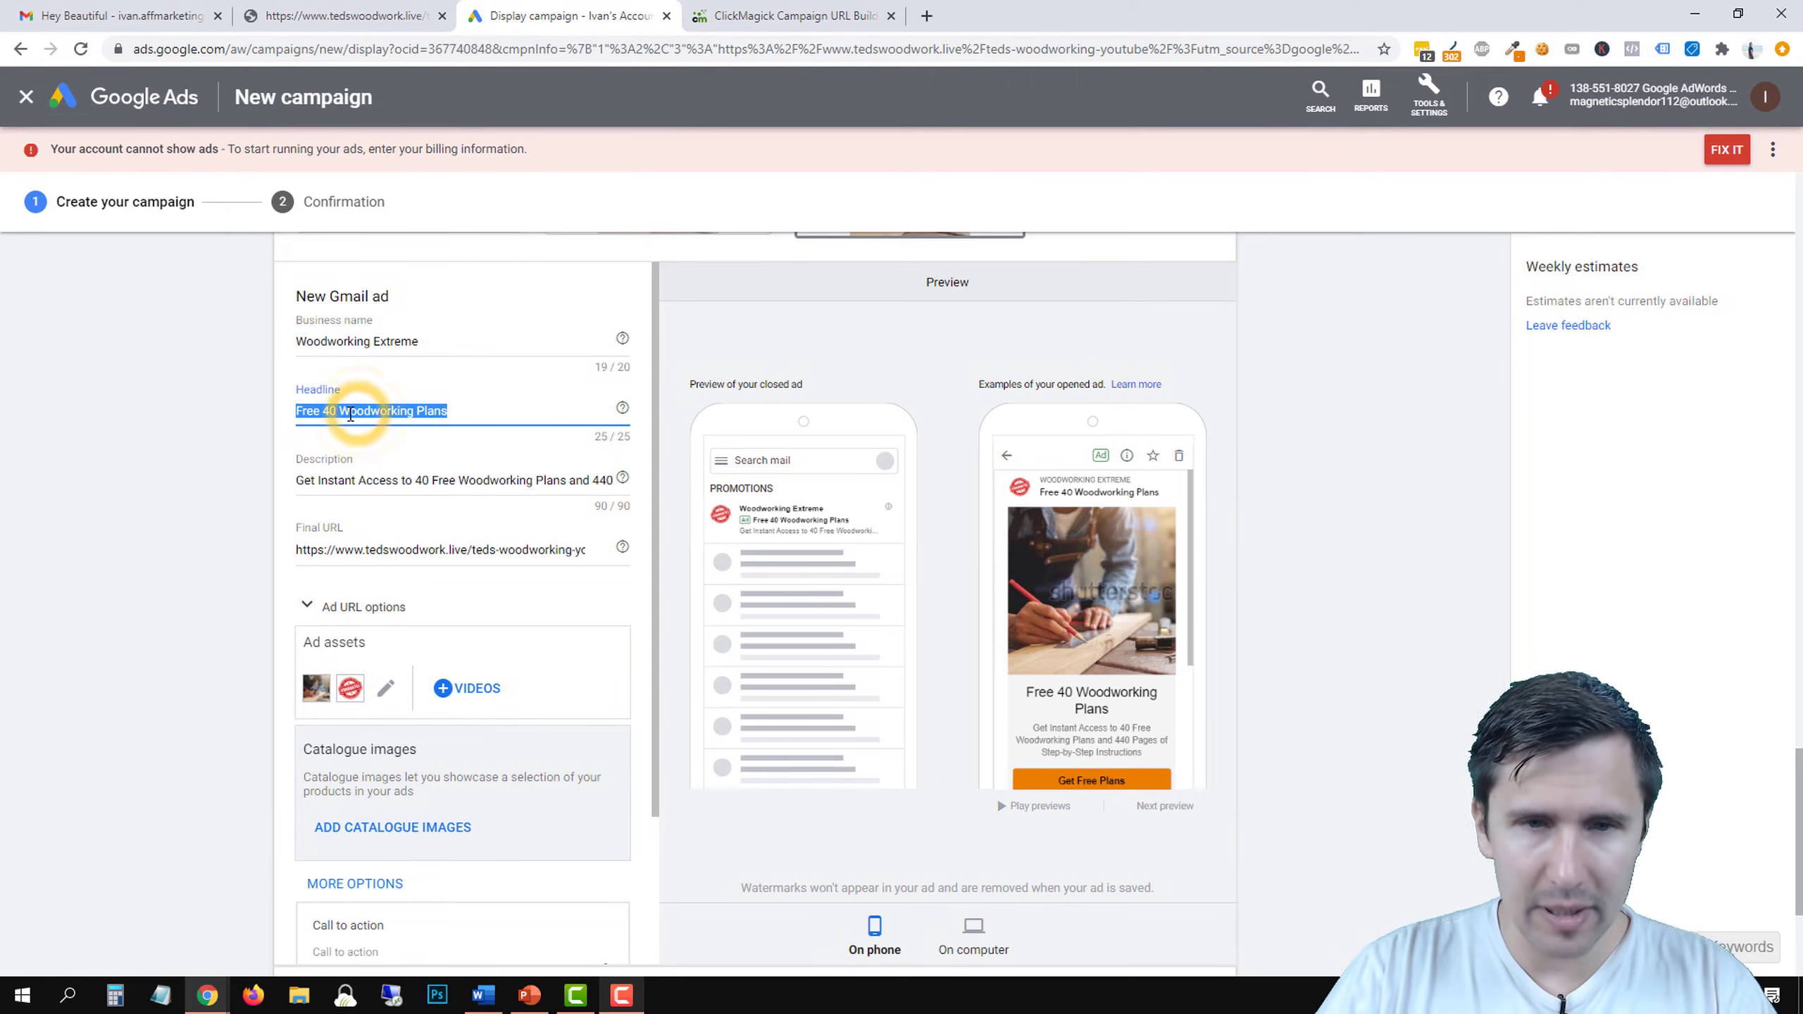
{"action": "type", "text": "Start"}
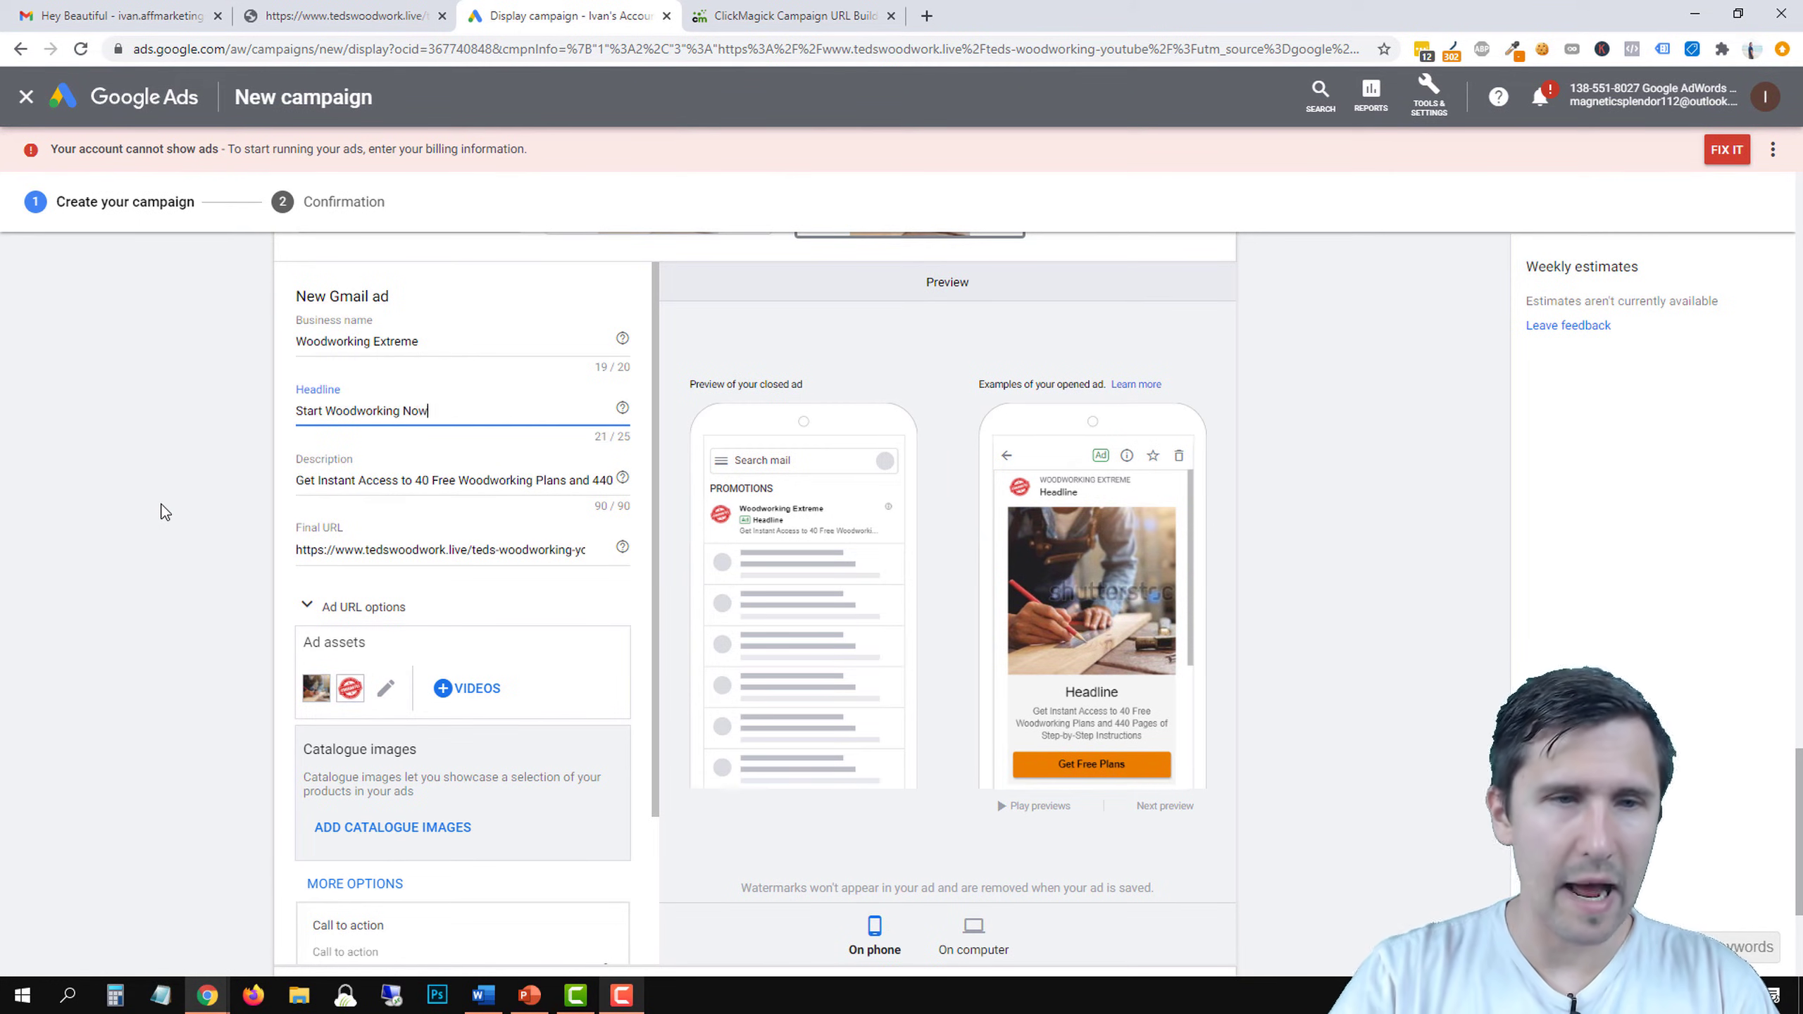
{"action": "left_click", "coordinate": [152, 516]}
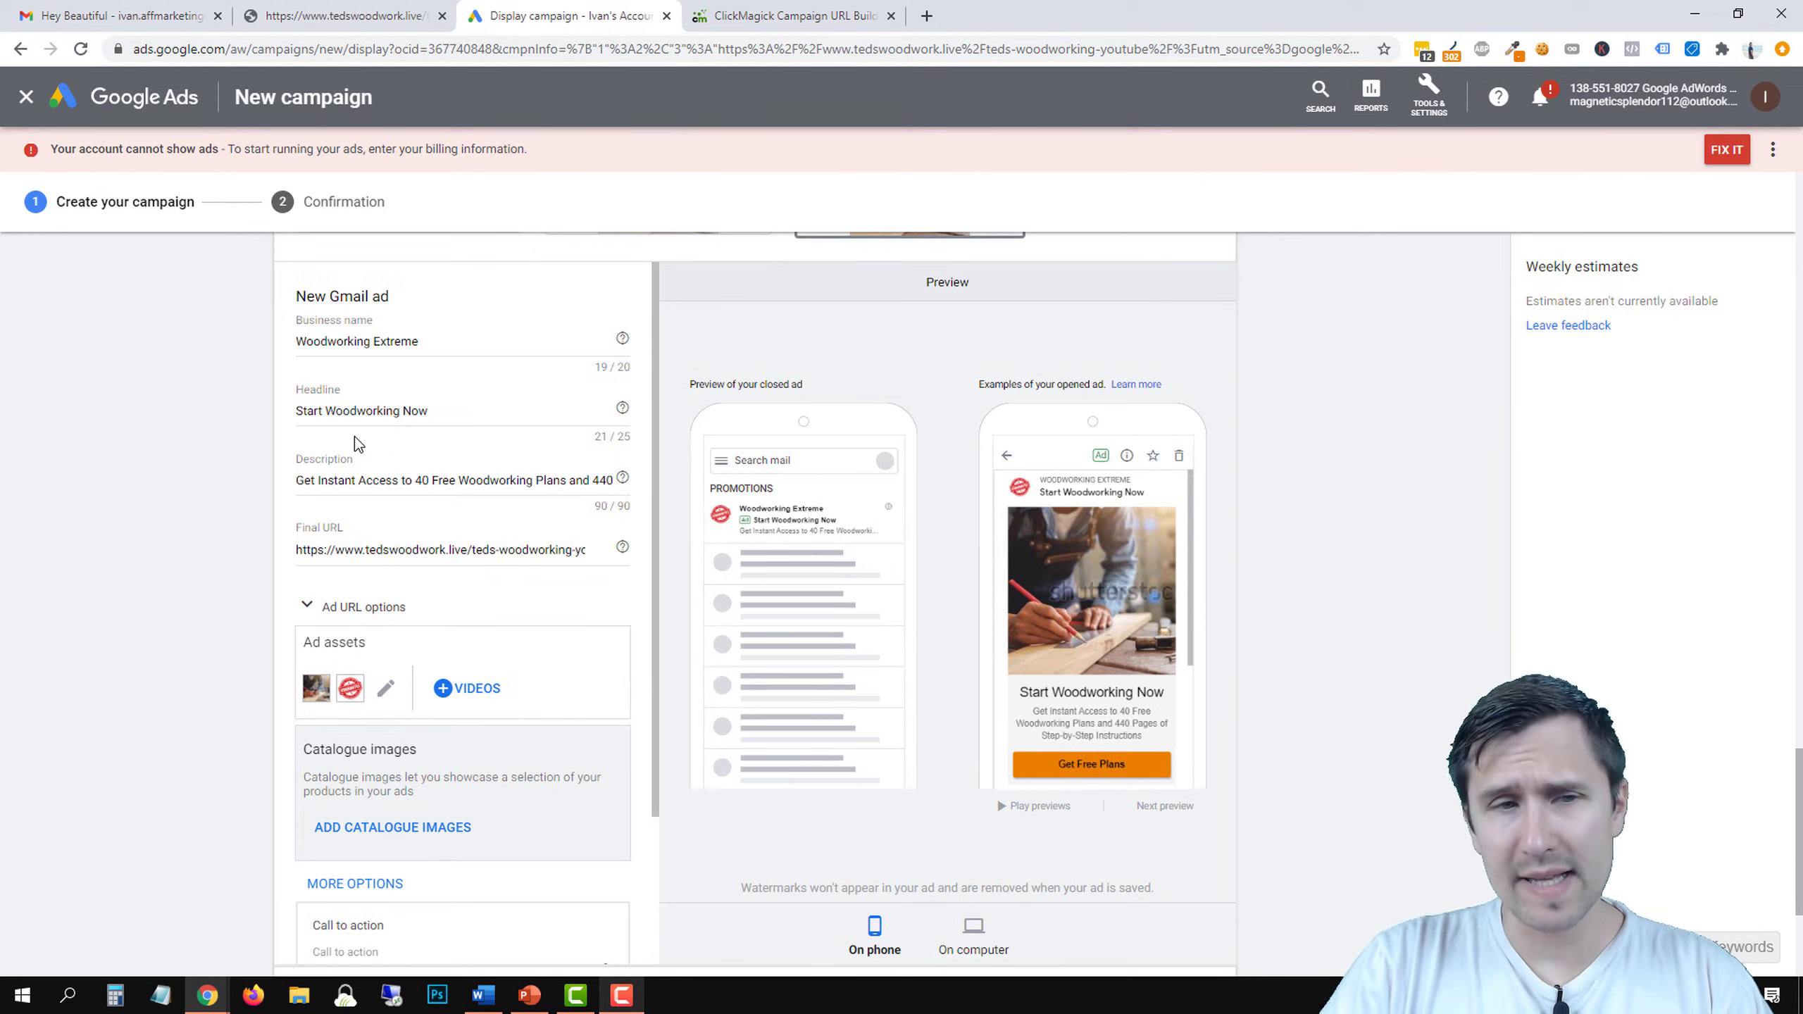
{"action": "scroll", "coordinate": [152, 598], "scroll_direction": "down", "scroll_amount": 3}
{"action": "left_click", "coordinate": [345, 800]}
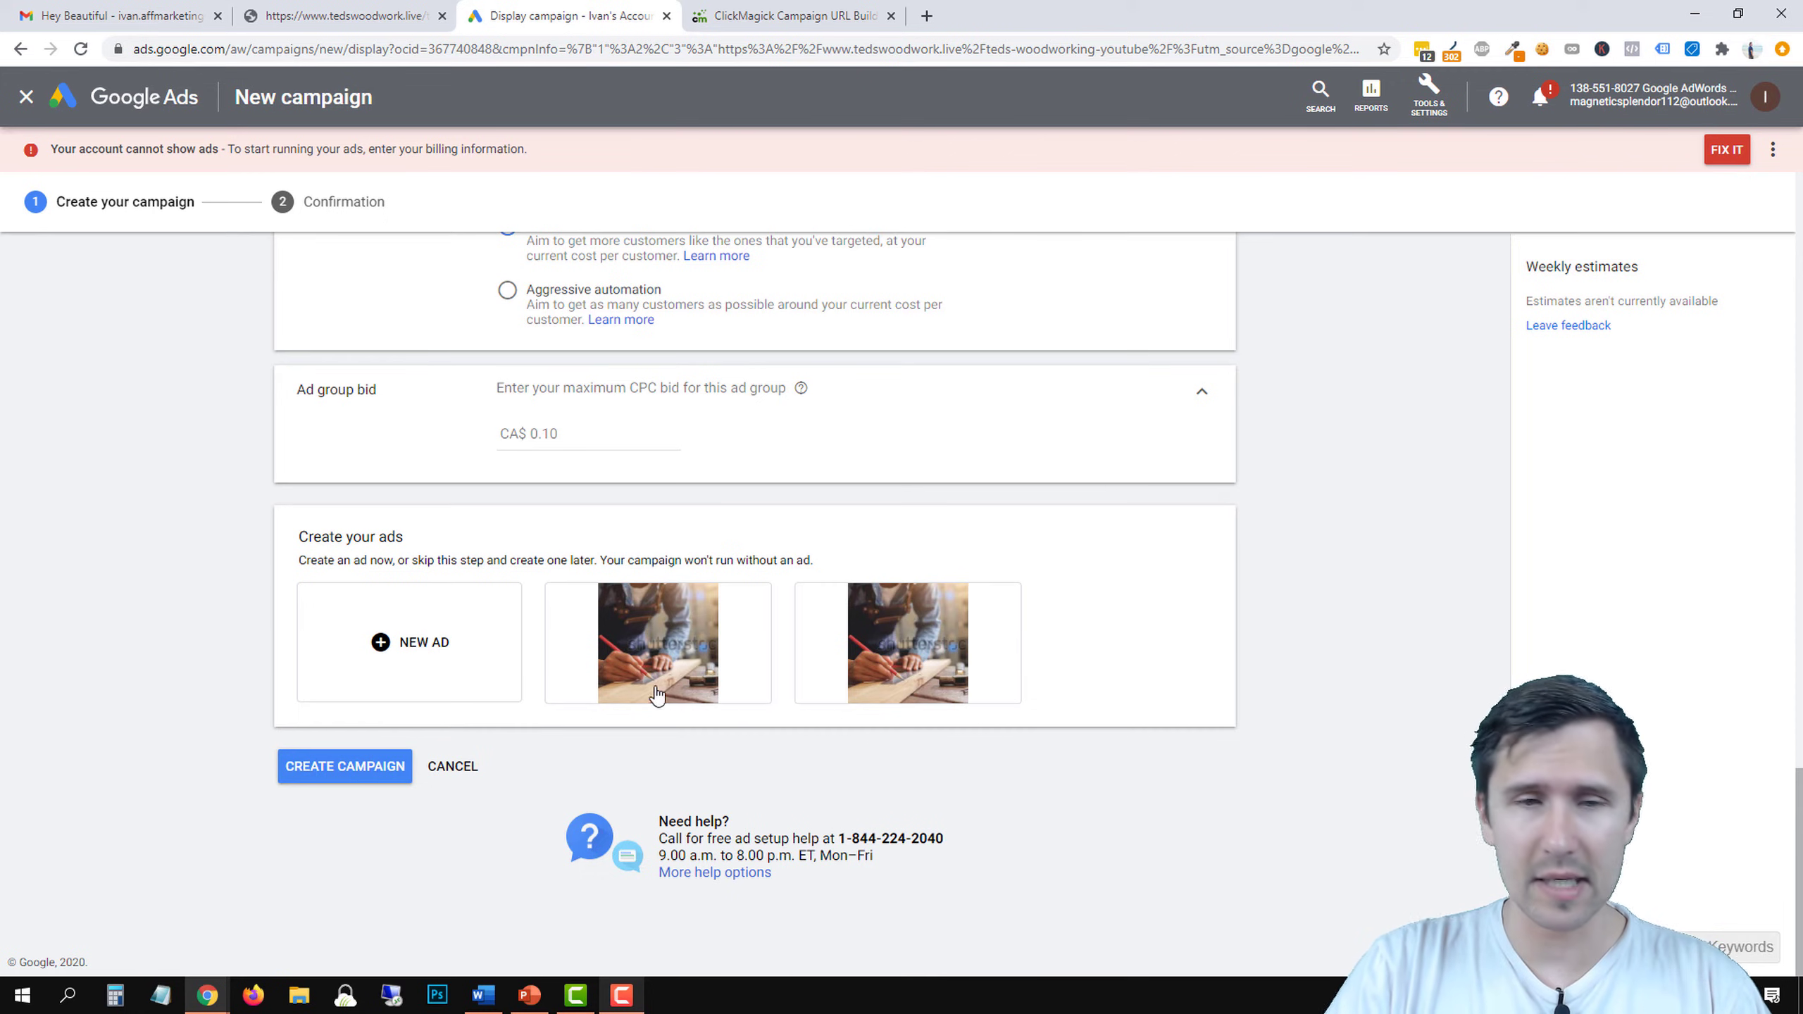
Open the first Gmail ad and change the utm_content value in its final URL to "mandrawing-free40".
{"action": "mouse_move", "coordinate": [555, 705]}
{"action": "left_click", "coordinate": [633, 631]}
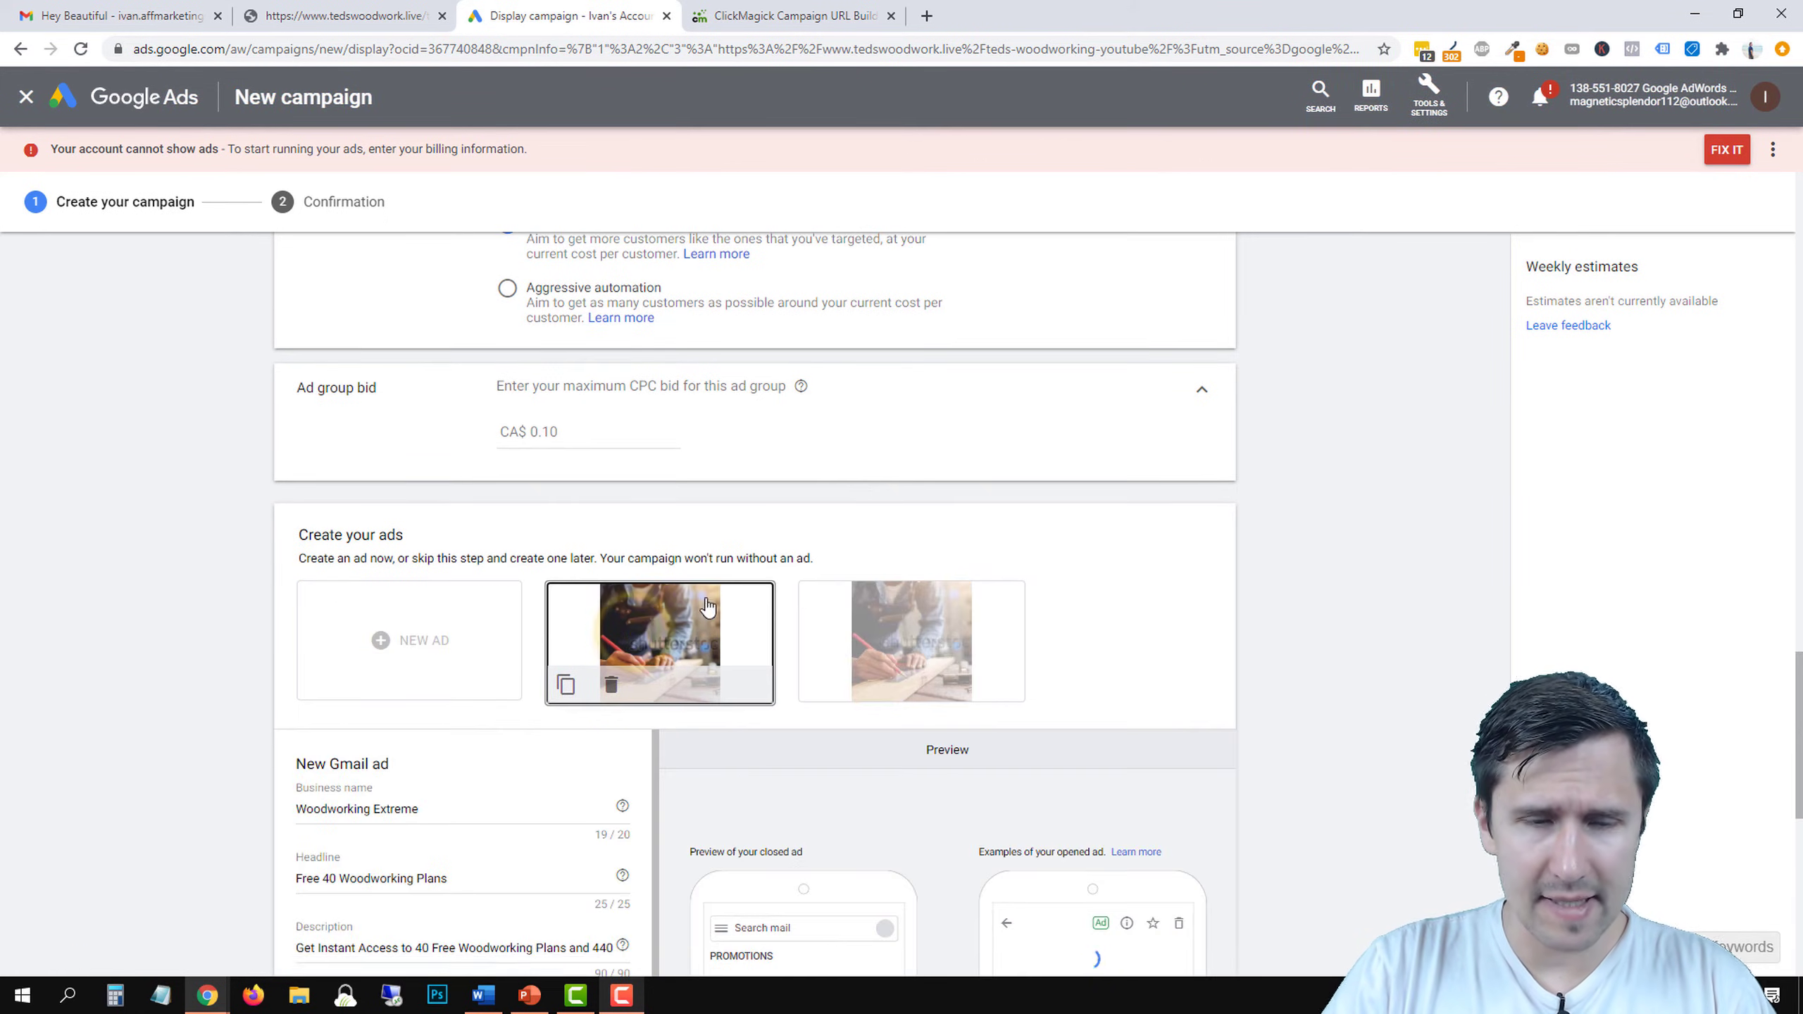
{"action": "scroll", "coordinate": [187, 688], "scroll_direction": "down", "scroll_amount": 5}
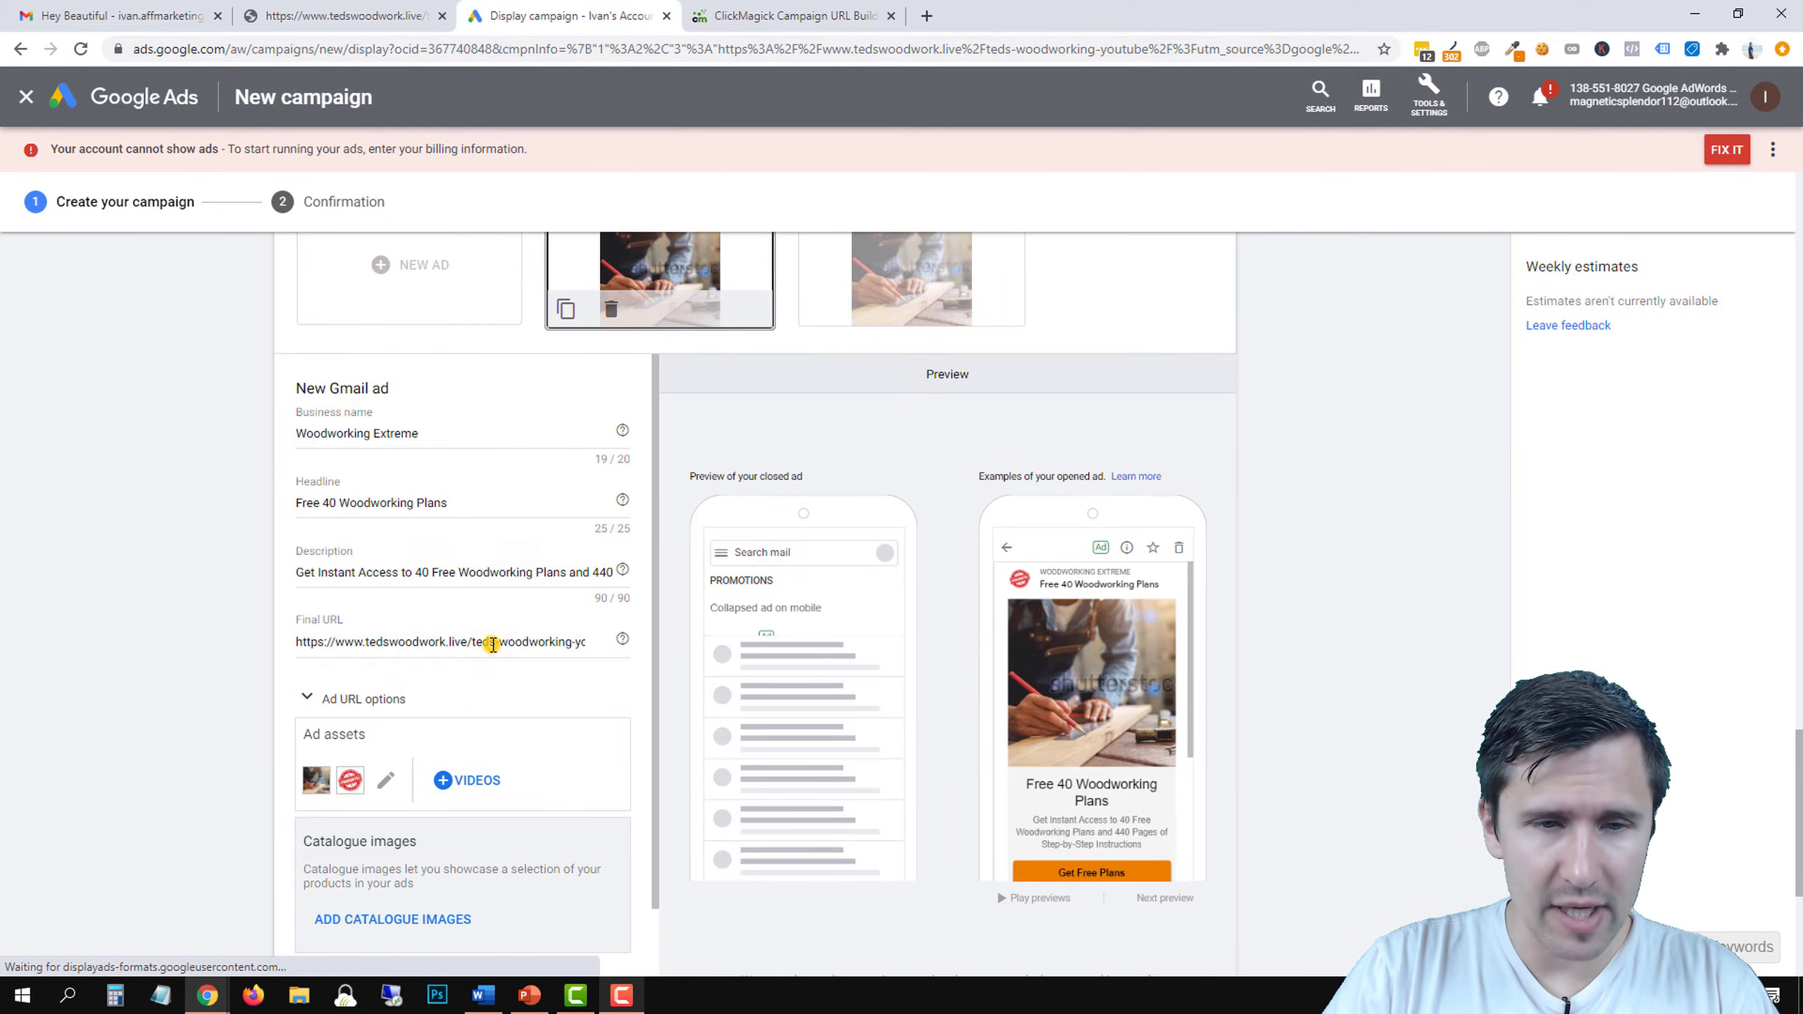
{"action": "triple_click", "coordinate": [493, 644]}
{"action": "left_click", "coordinate": [555, 644]}
{"action": "left_click_drag", "start_coordinate": [554, 643], "coordinate": [602, 653]}
{"action": "left_click", "coordinate": [597, 643]}
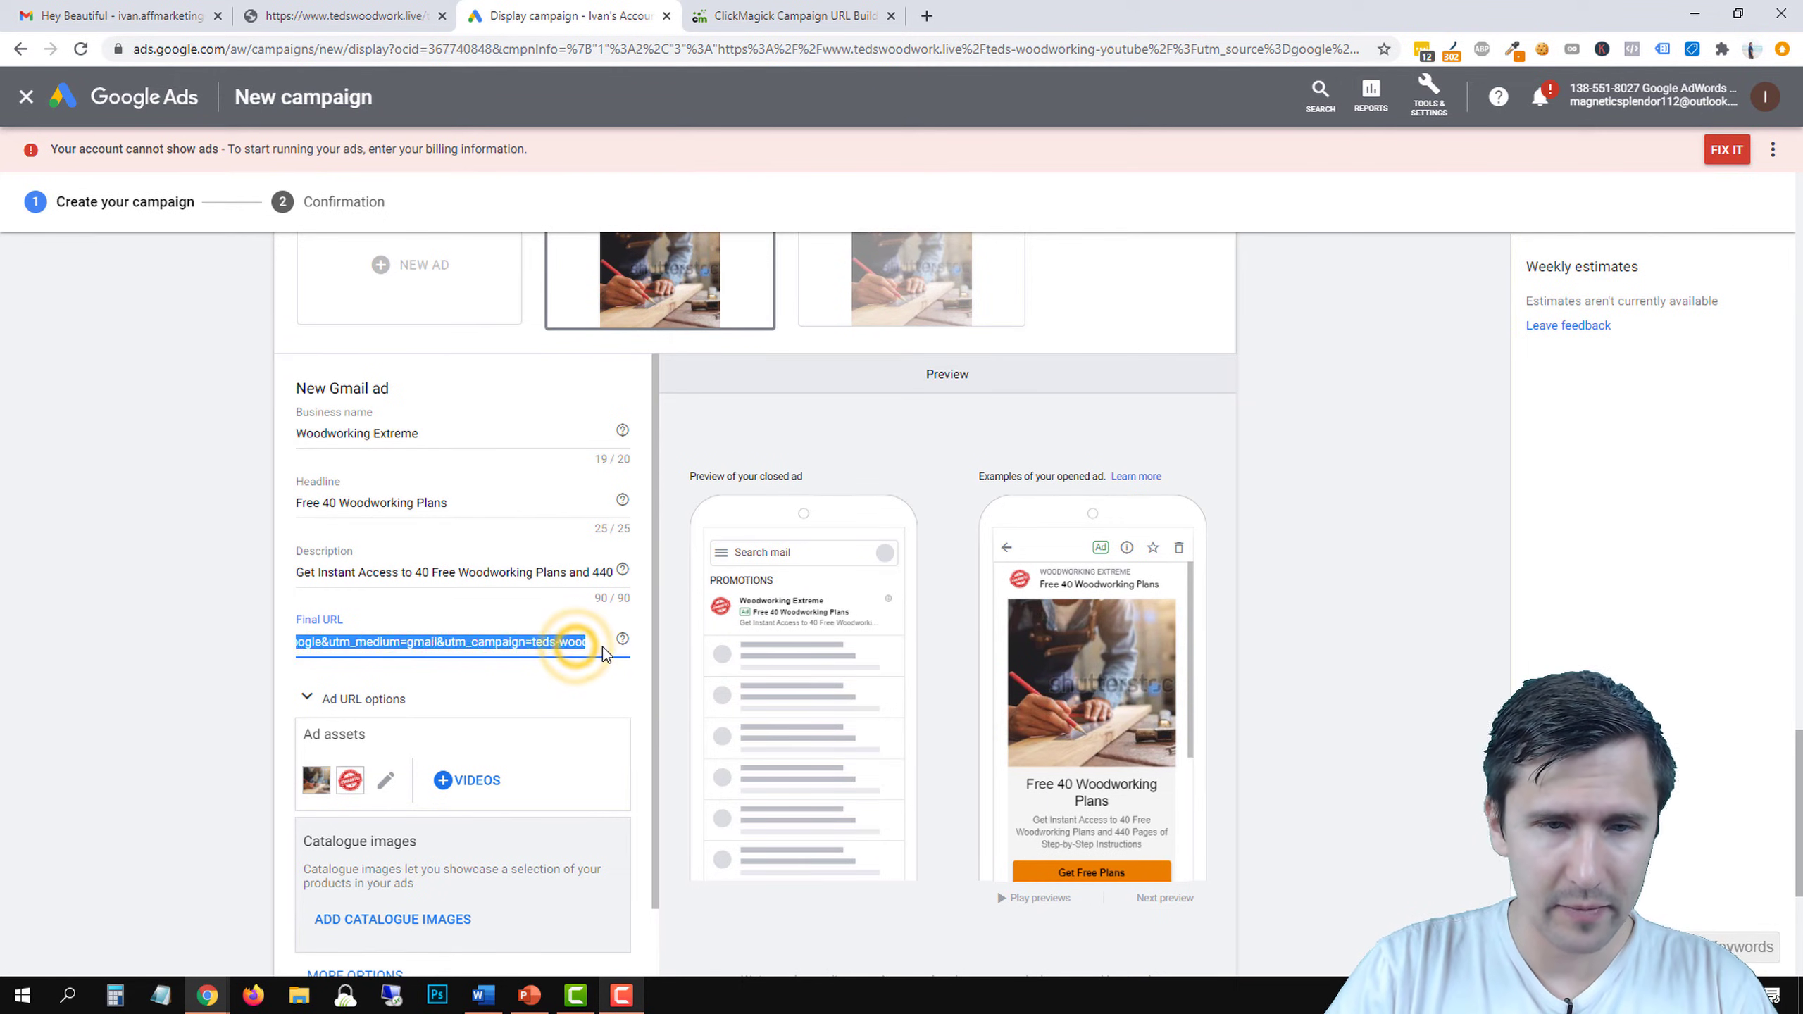
{"action": "left_click", "coordinate": [580, 643]}
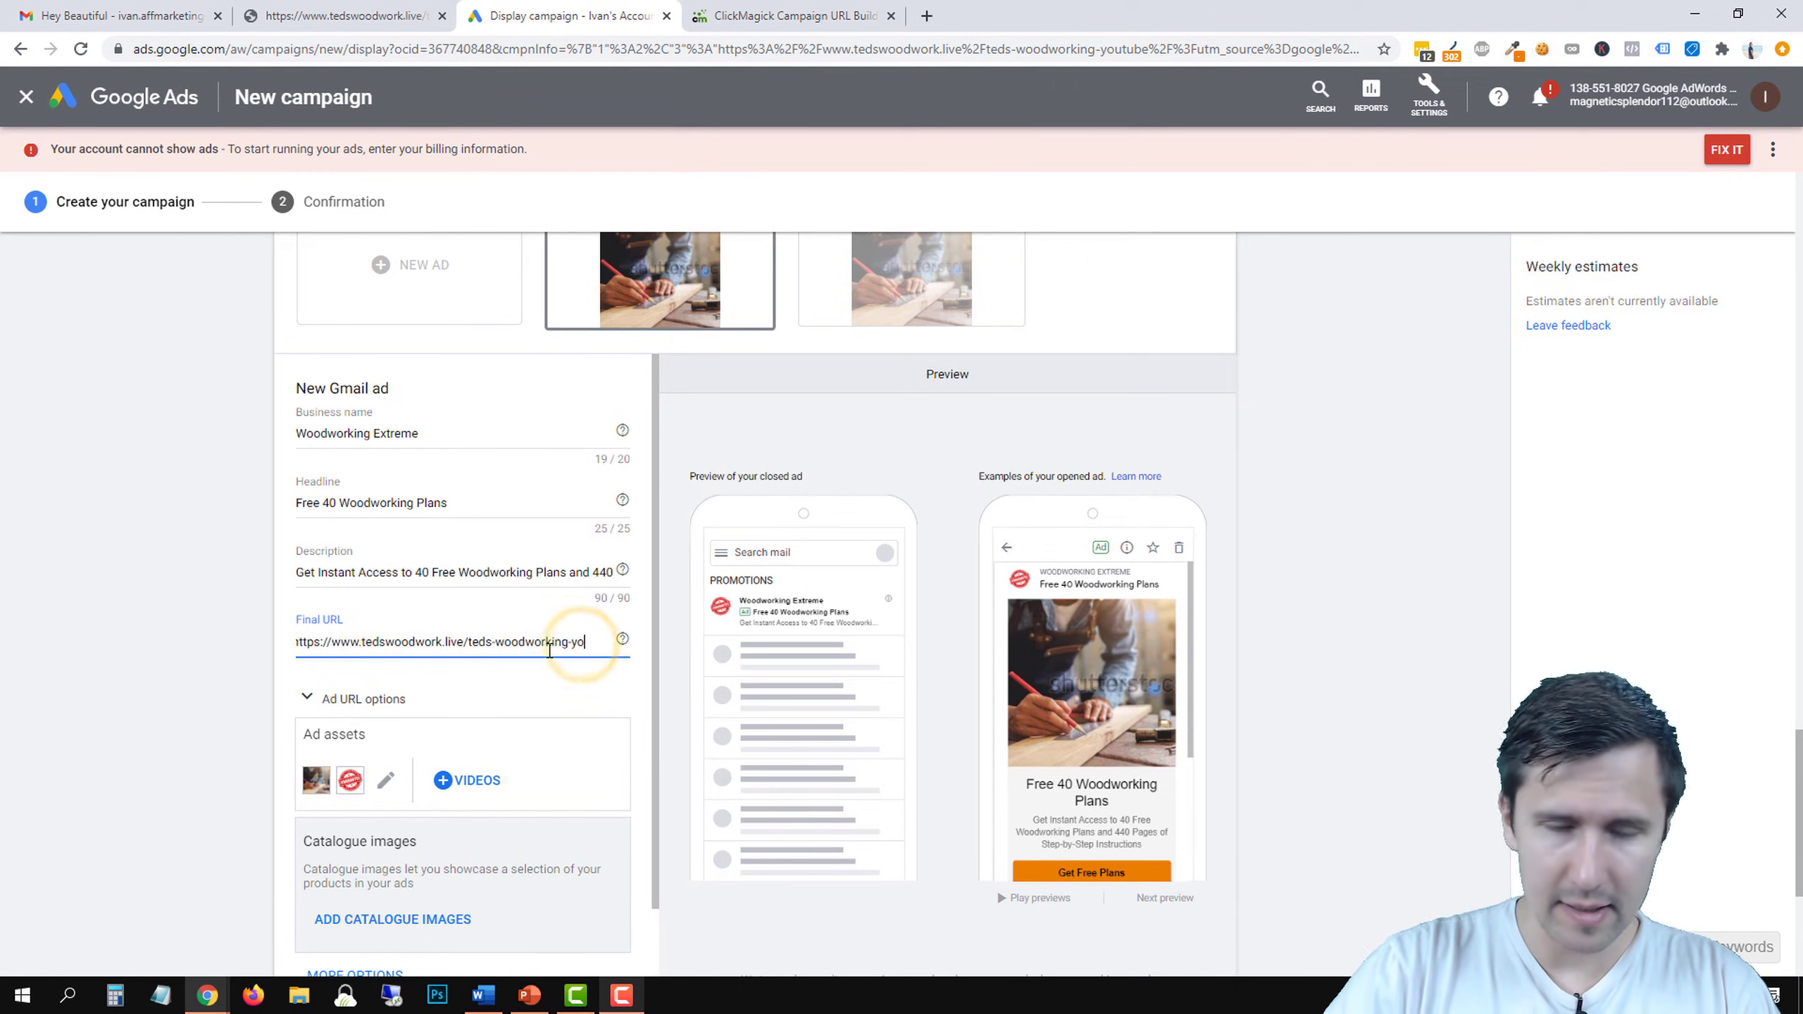
{"action": "key", "text": "Right"}
{"action": "key", "text": "Right"}
{"action": "key", "text": "Right"}
{"action": "key", "text": "Right"}
{"action": "key", "text": "Right"}
{"action": "key", "text": "Right"}
{"action": "key", "text": "Right"}
{"action": "key", "text": "Right"}
{"action": "key", "text": "Right"}
{"action": "key", "text": "Right"}
{"action": "key", "text": "Right"}
{"action": "key", "text": "Right"}
{"action": "key", "text": "Right"}
{"action": "key", "text": "Right"}
{"action": "key", "text": "Right"}
{"action": "key", "text": "Right"}
{"action": "key", "text": "Right"}
{"action": "key", "text": "Right"}
{"action": "key", "text": "Right"}
{"action": "key", "text": "Right"}
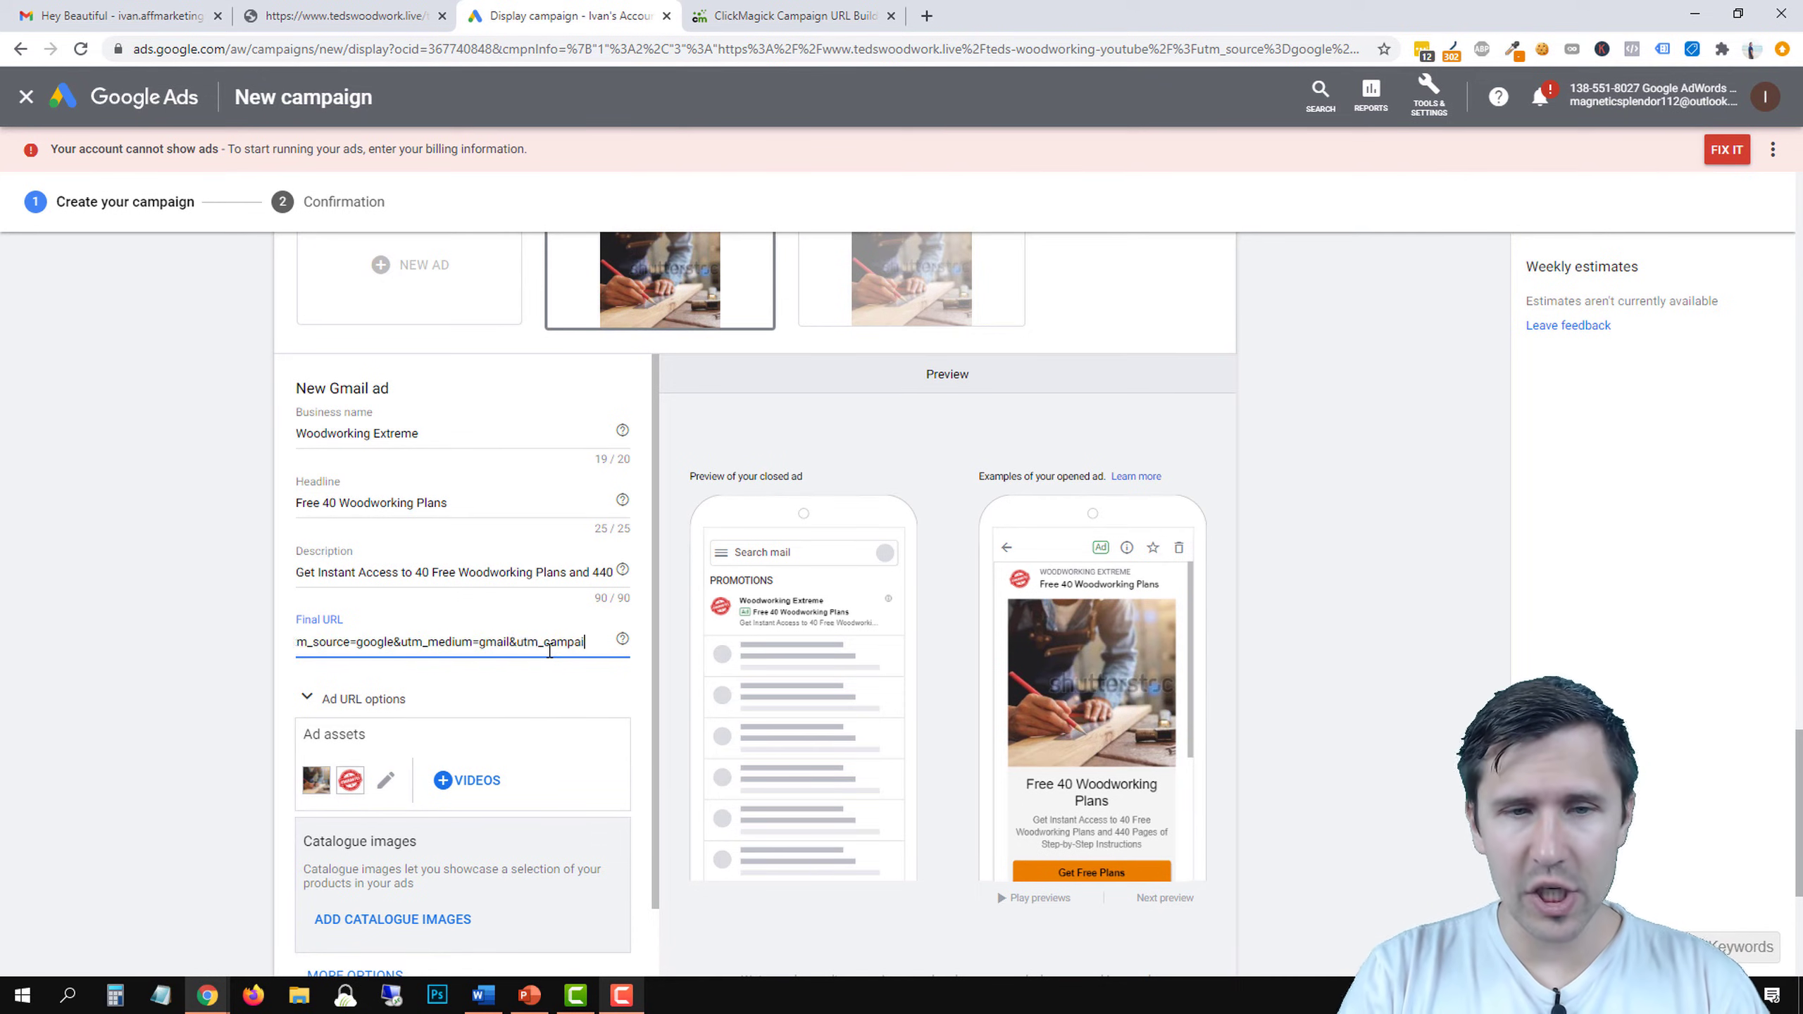
{"action": "key", "text": "Right"}
{"action": "key", "text": "Right"}
{"action": "key", "text": "Right"}
{"action": "key", "text": "Right"}
{"action": "key", "text": "Right"}
{"action": "key", "text": "Right"}
{"action": "key", "text": "Right"}
{"action": "key", "text": "Right"}
{"action": "key", "text": "Right"}
{"action": "key", "text": "Right"}
{"action": "key", "text": "Right"}
{"action": "key", "text": "Right"}
{"action": "key", "text": "Right"}
{"action": "key", "text": "Right"}
{"action": "key", "text": "Right"}
{"action": "key", "text": "Right"}
{"action": "key", "text": "Right"}
{"action": "key", "text": "Right"}
{"action": "key", "text": "Right"}
{"action": "key", "text": "Right"}
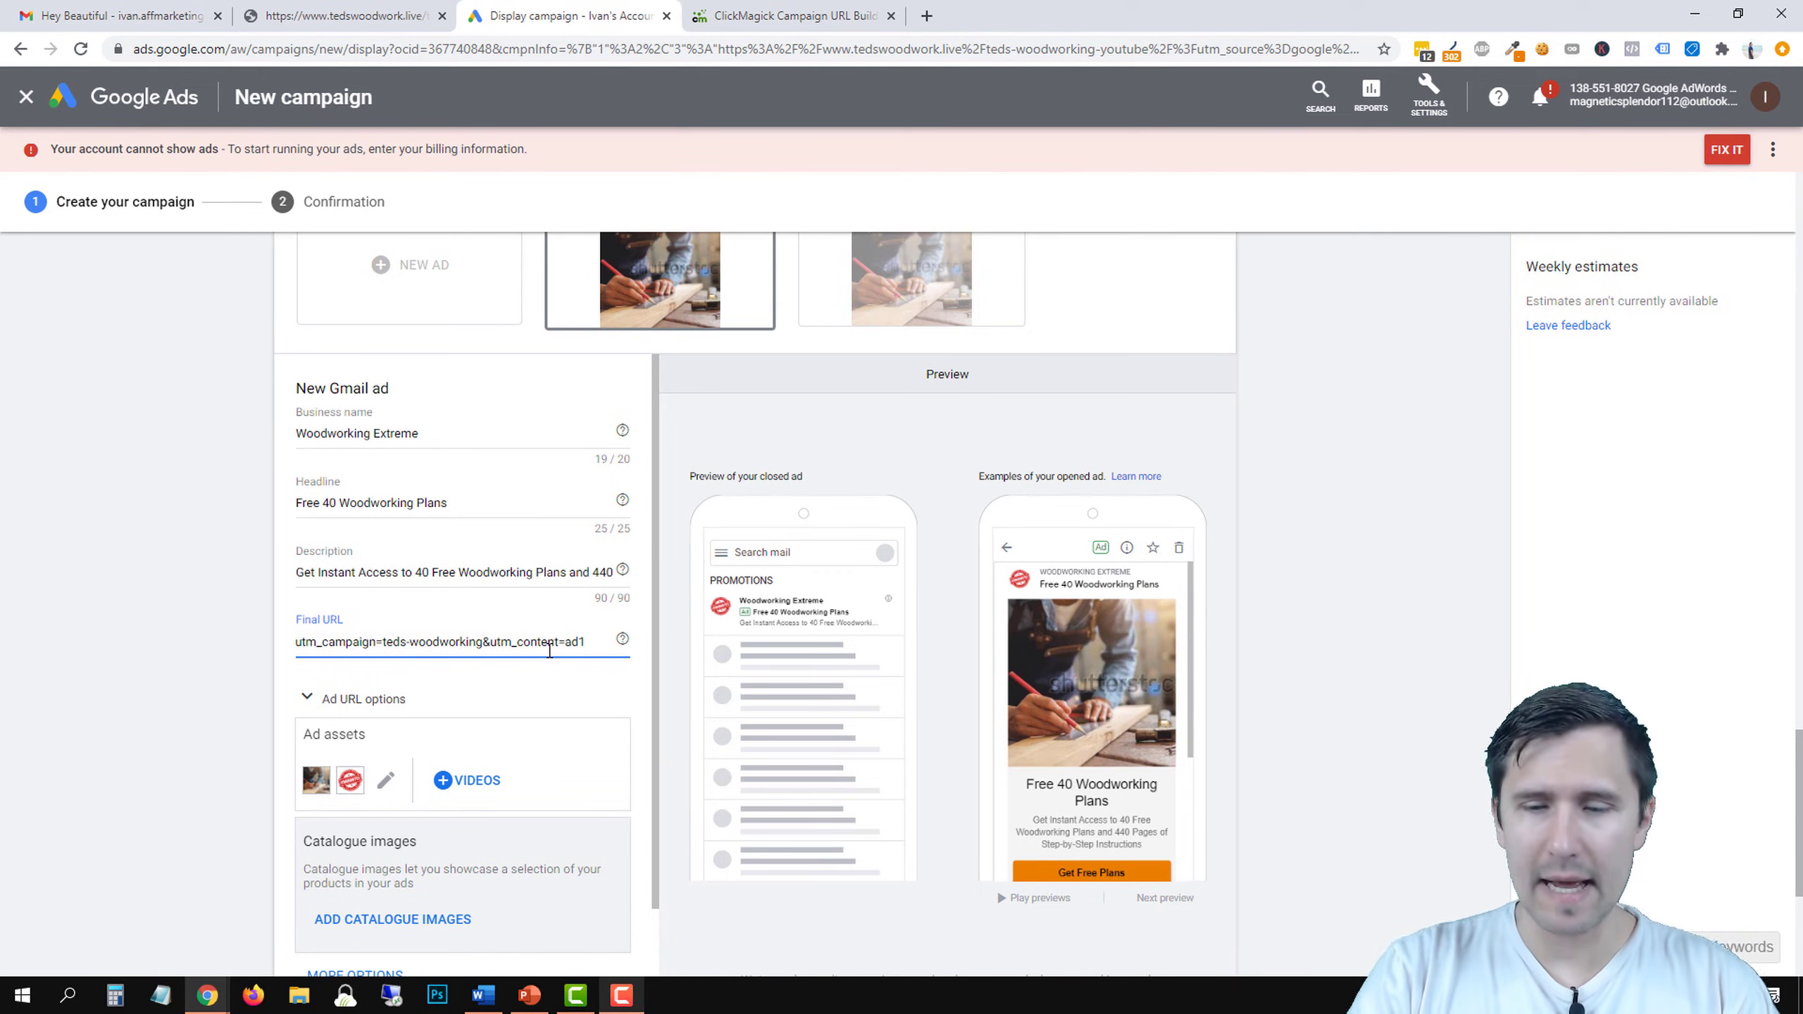
{"action": "key", "text": "BackSpace"}
{"action": "key", "text": "BackSpace"}
{"action": "key", "text": "BackSpace"}
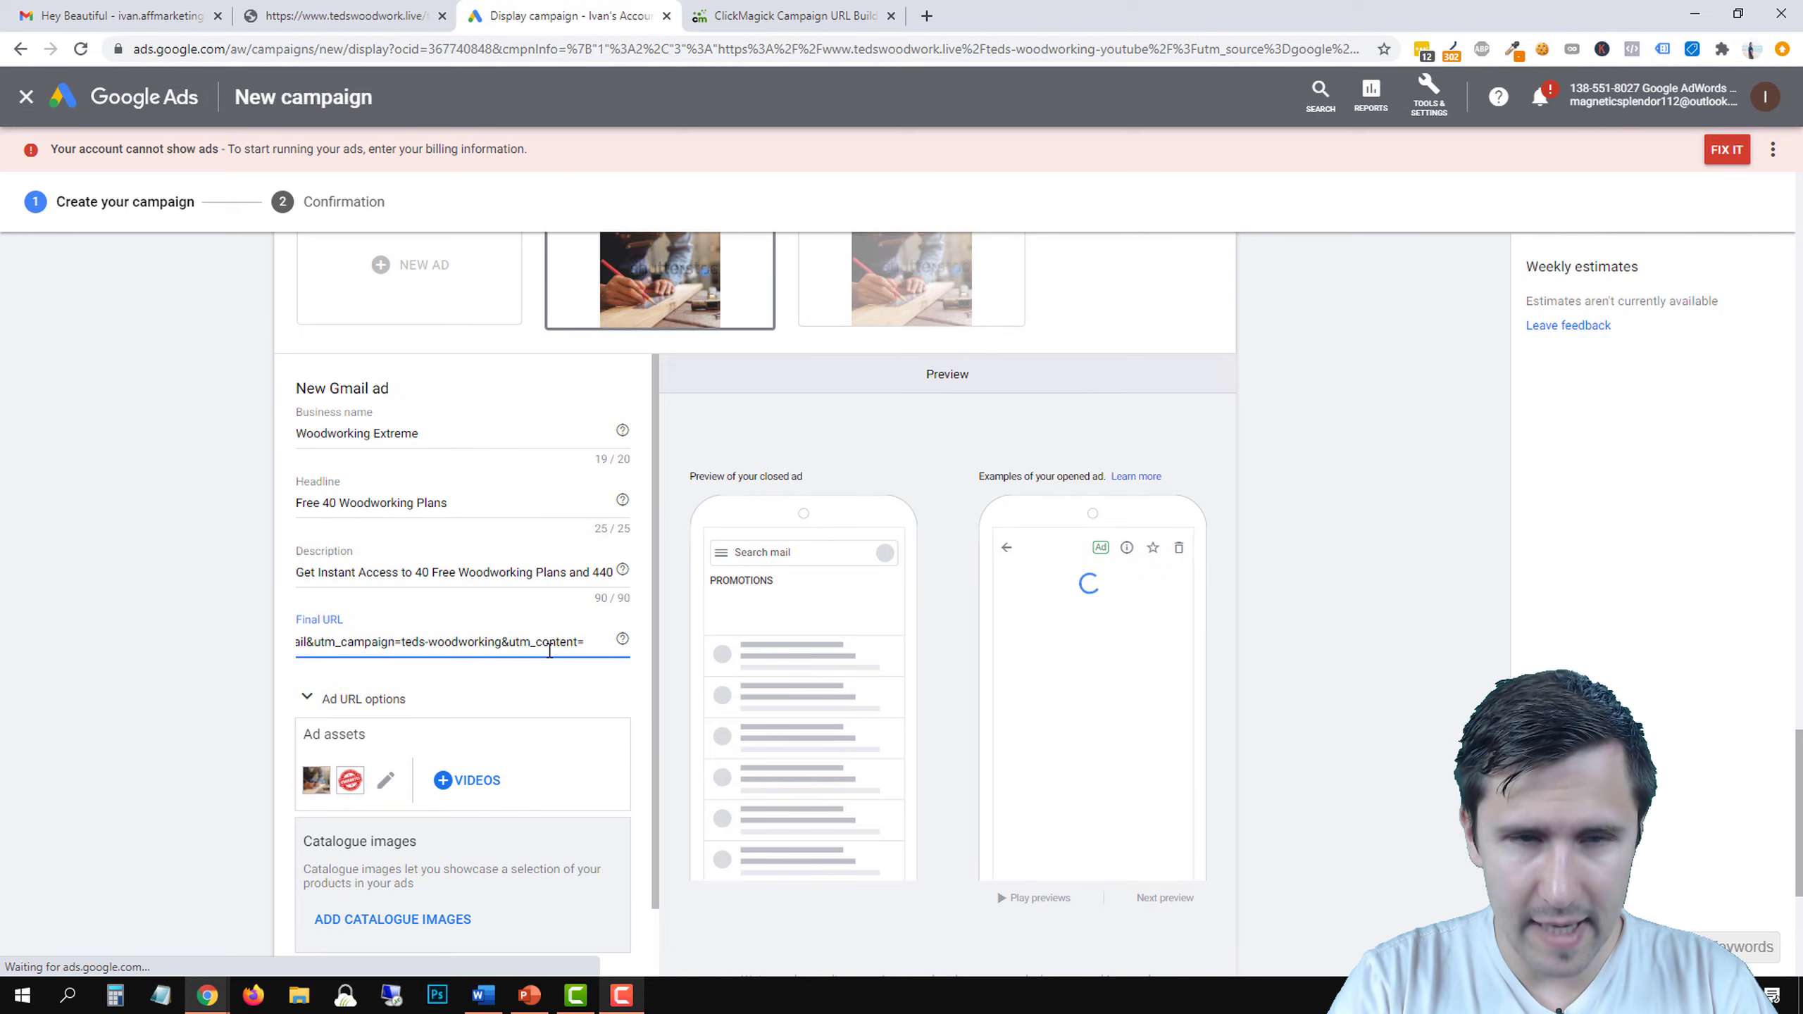
{"action": "type", "text": "mand"}
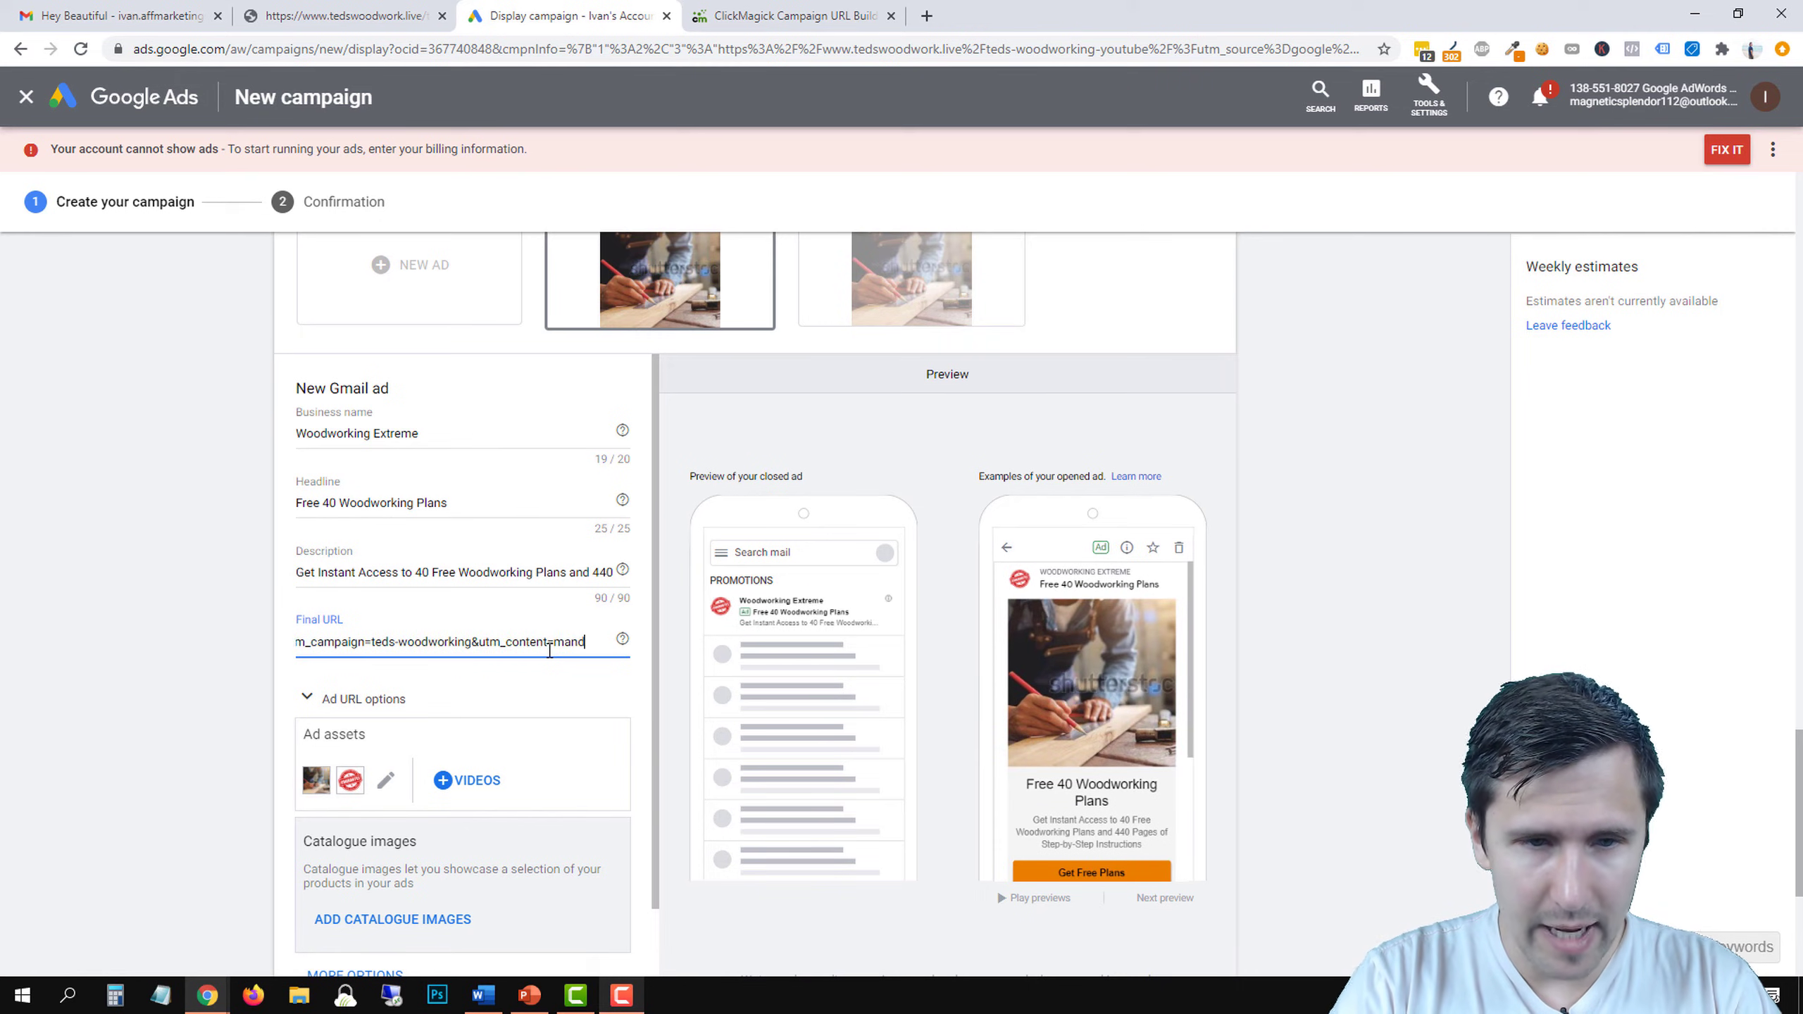
{"action": "type", "text": "rawing-"}
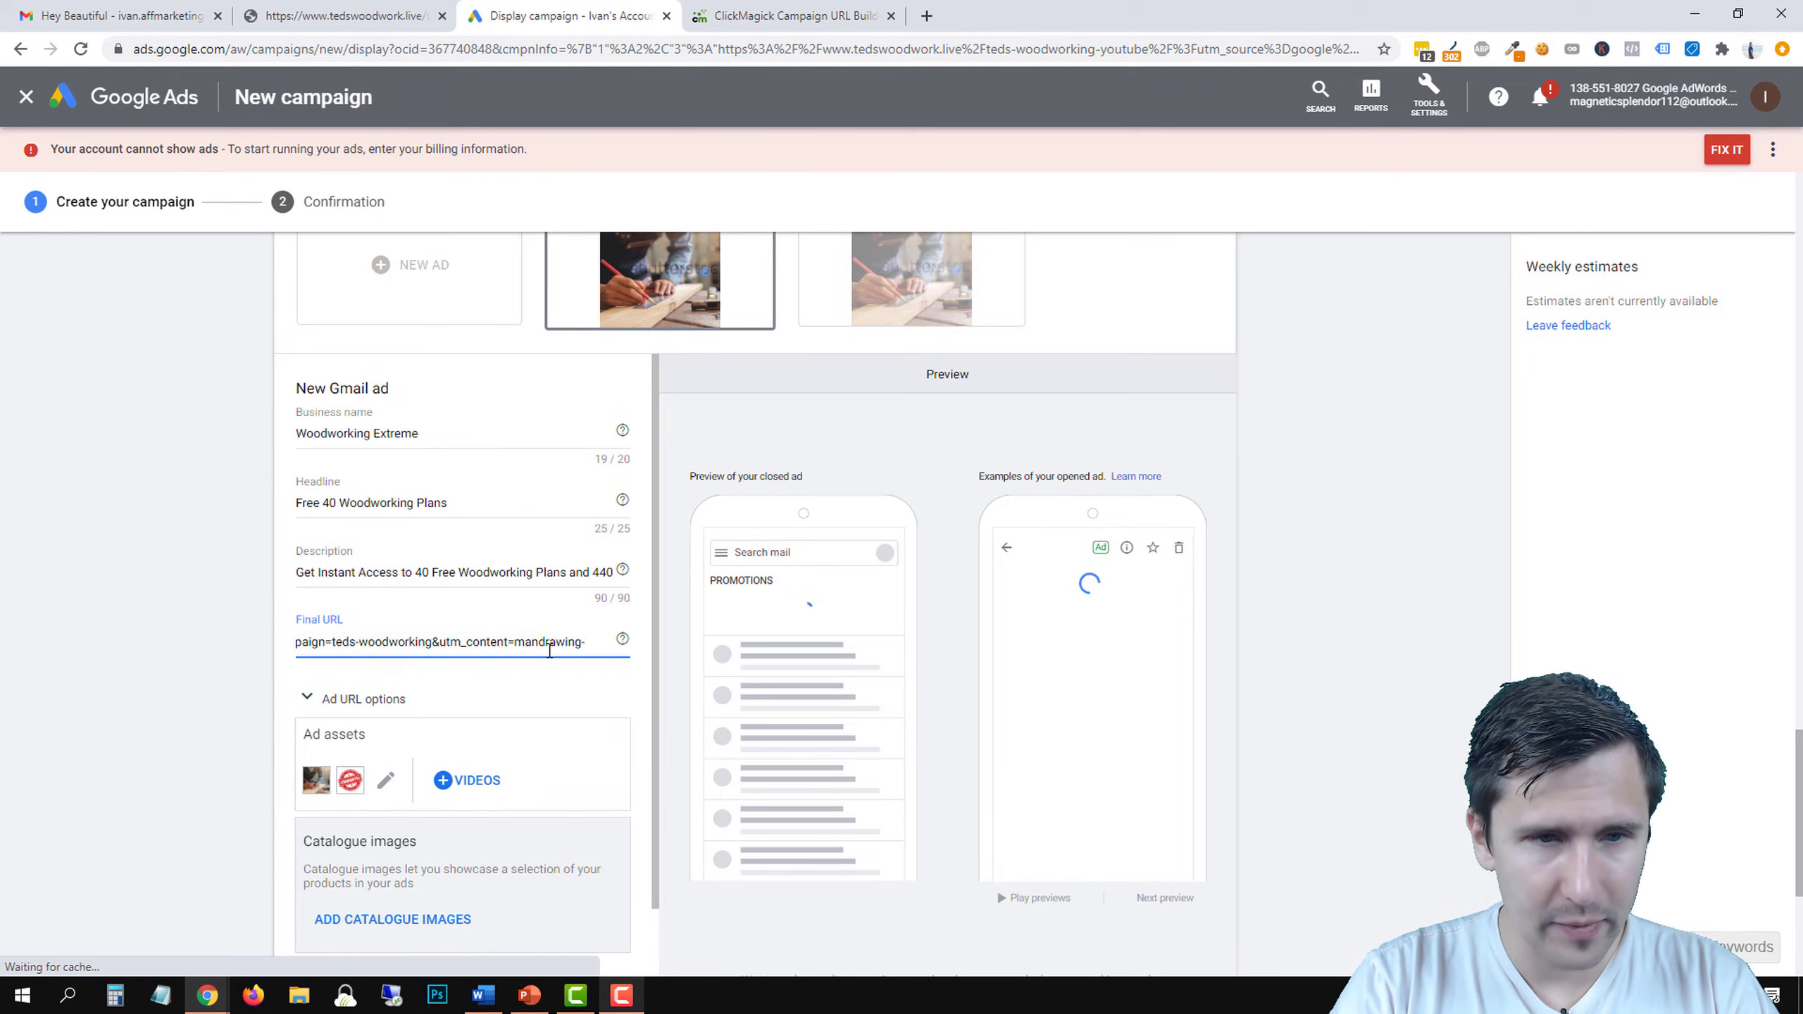
{"action": "type", "text": "free40"}
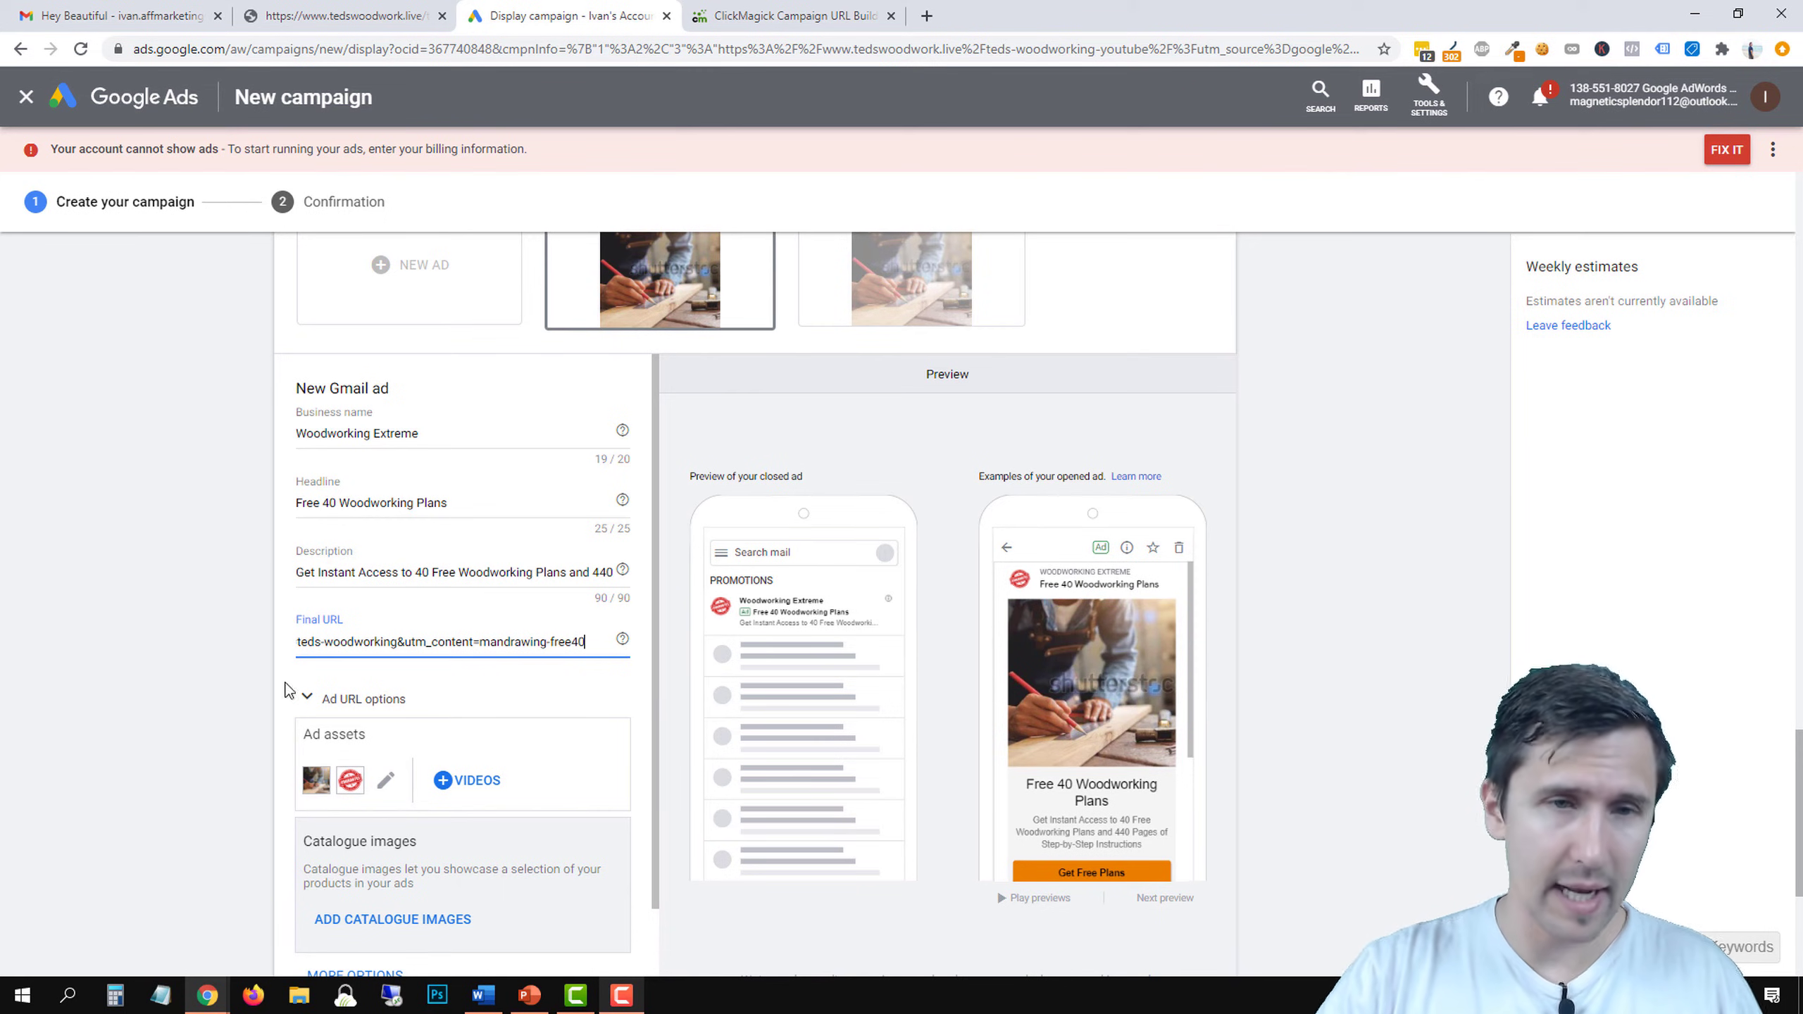
Save the first Gmail ad with its edited final URL.
{"action": "scroll", "coordinate": [536, 647], "scroll_direction": "down", "scroll_amount": 5}
{"action": "left_click", "coordinate": [333, 889]}
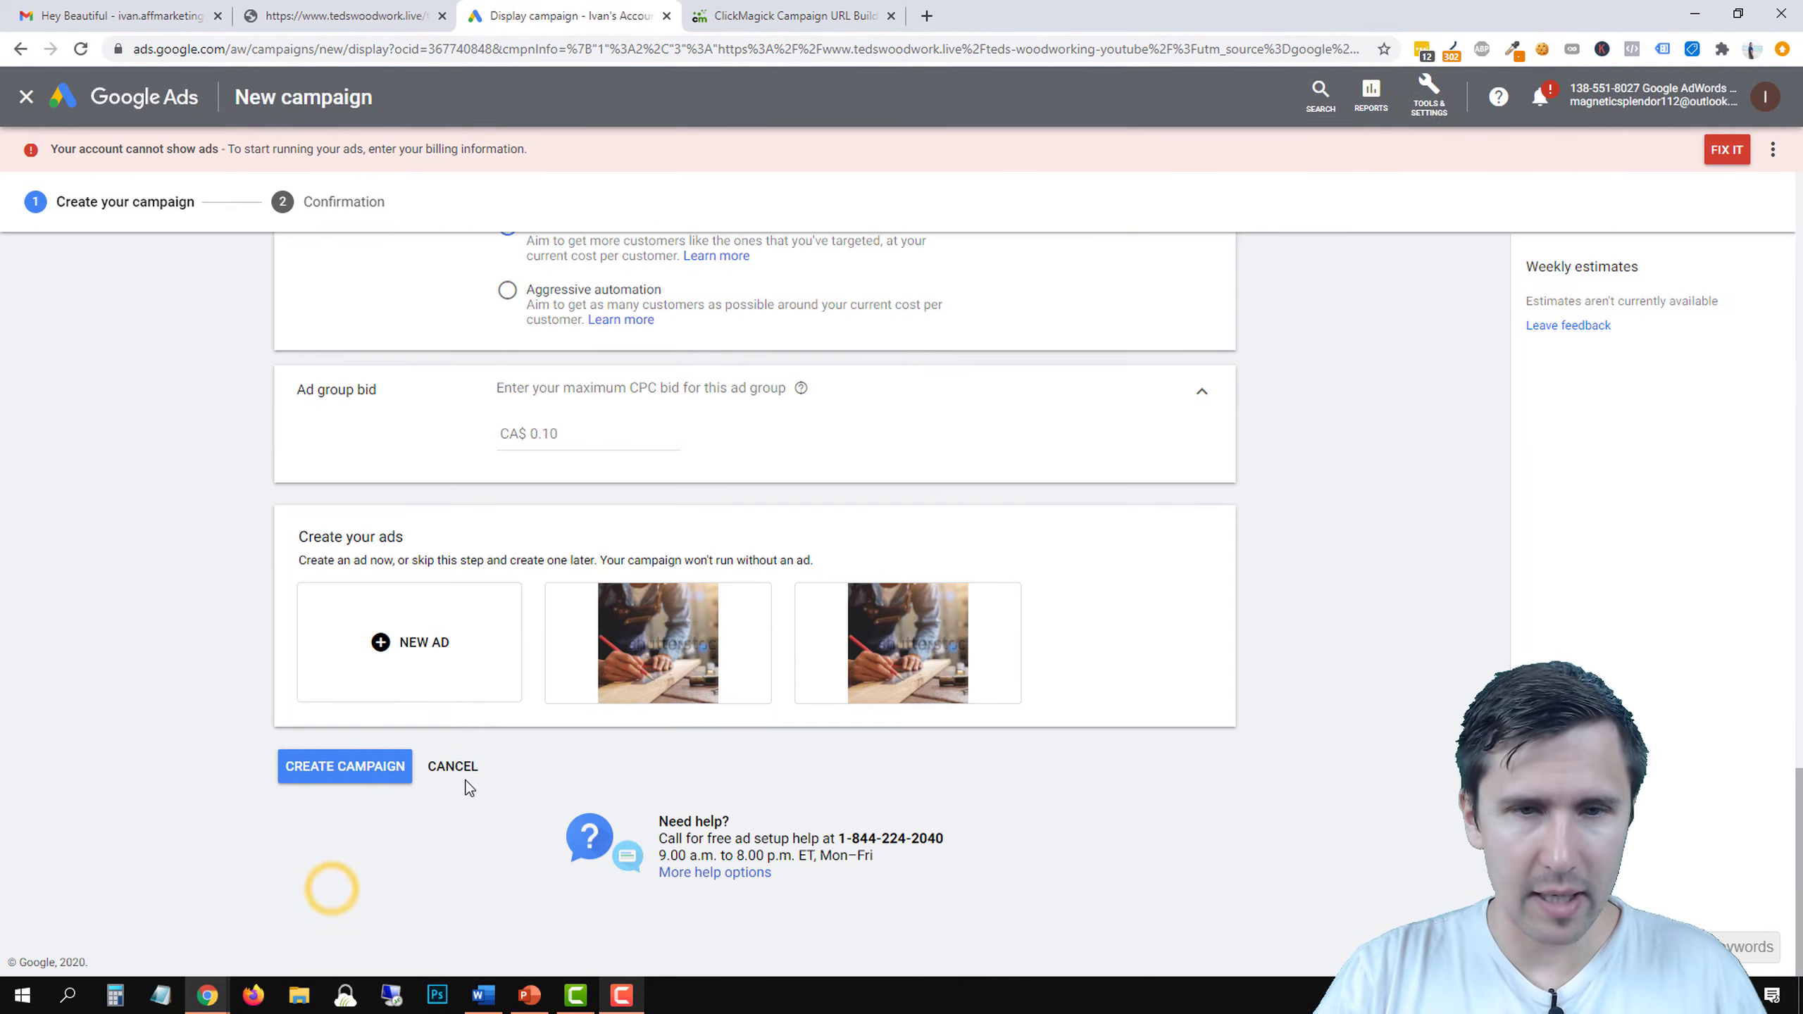
Change the utm_content value in the "Start Woodworking Now" ad's final URL to "mandrawing-startwood" and save the ad.
{"action": "left_click", "coordinate": [809, 676]}
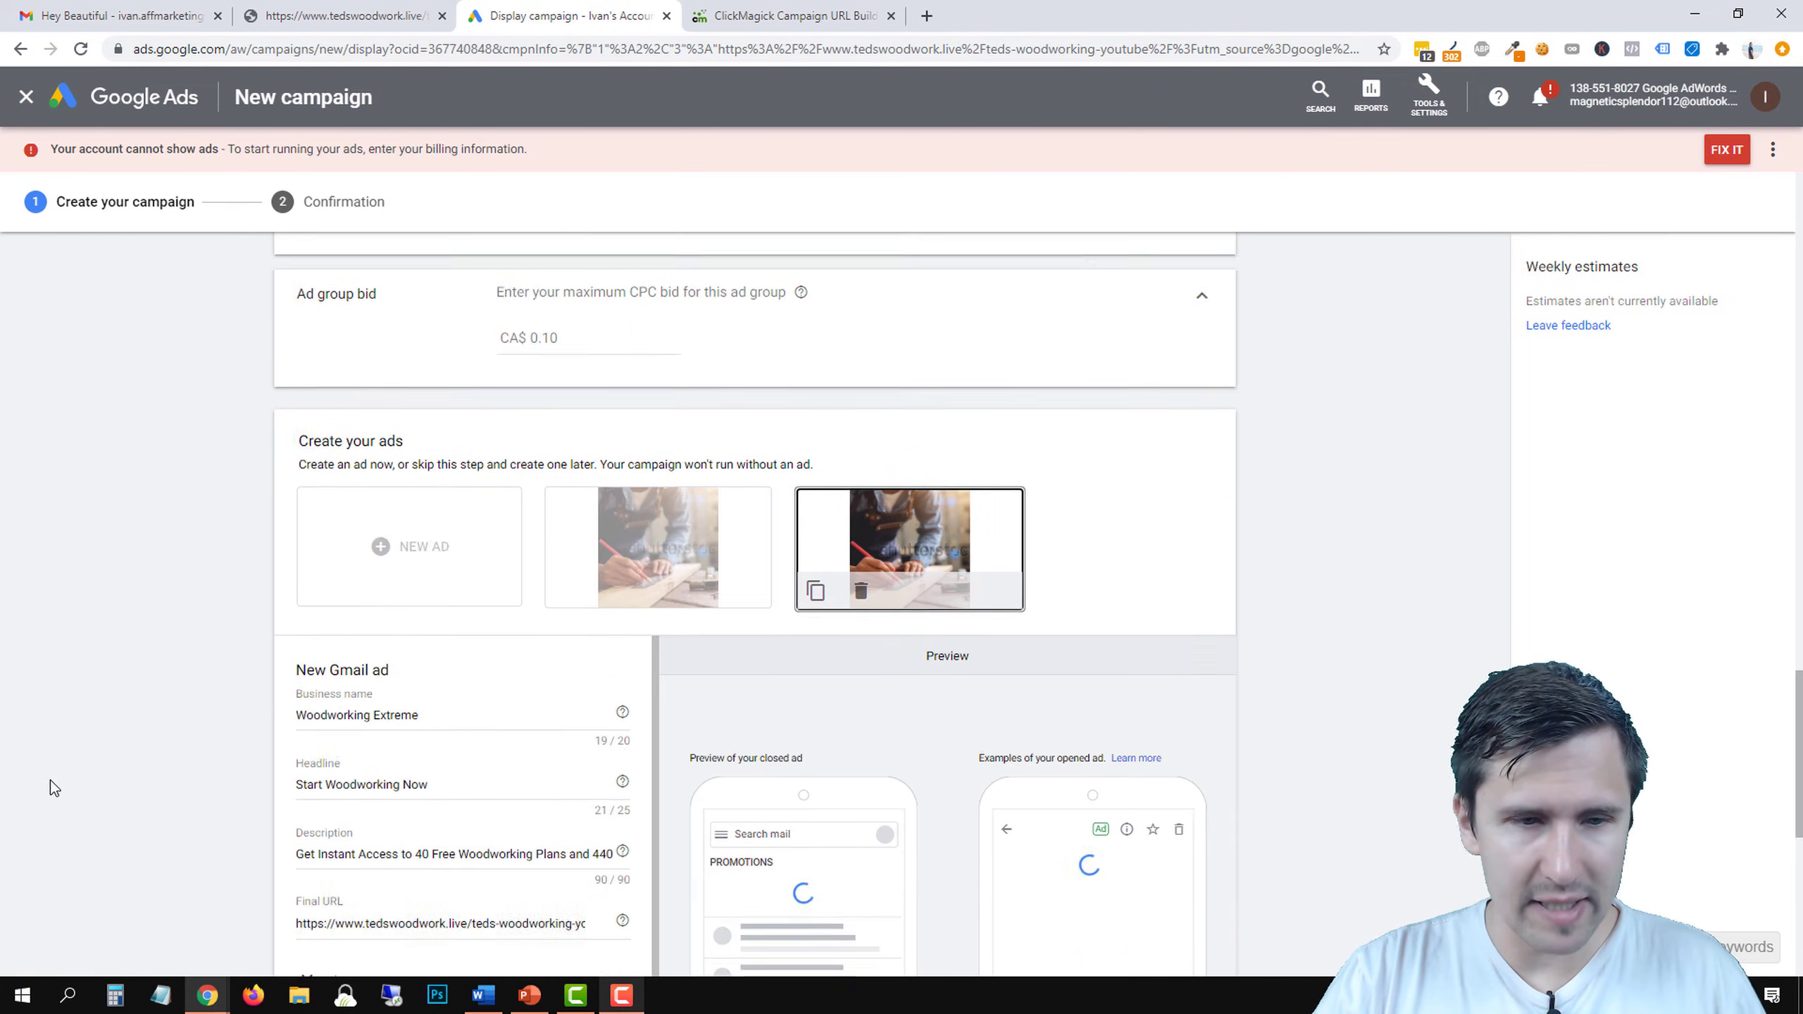
{"action": "scroll", "coordinate": [51, 781], "scroll_direction": "down", "scroll_amount": 2}
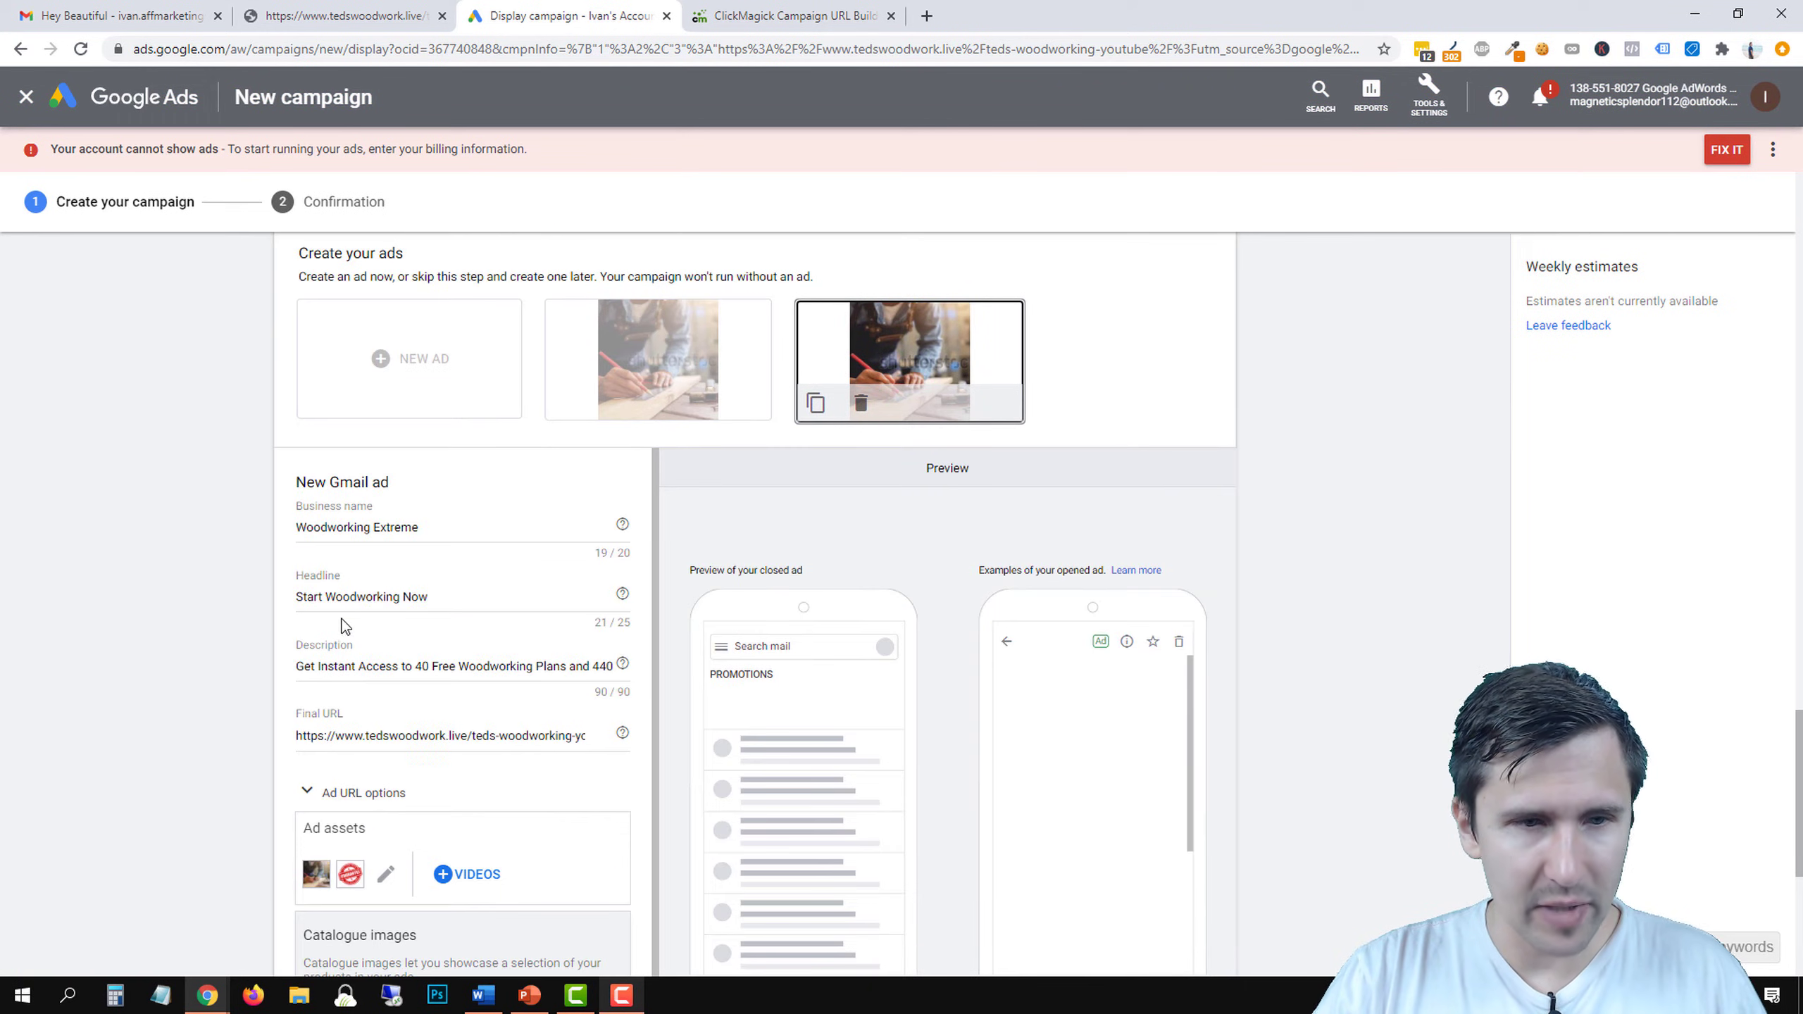
{"action": "left_click", "coordinate": [547, 736]}
{"action": "key", "text": "Right"}
{"action": "key", "text": "Right"}
{"action": "key", "text": "Right"}
{"action": "key", "text": "Right"}
{"action": "key", "text": "Right"}
{"action": "key", "text": "Right"}
{"action": "key", "text": "Right"}
{"action": "key", "text": "Right"}
{"action": "key", "text": "Right"}
{"action": "key", "text": "Right"}
{"action": "key", "text": "Right"}
{"action": "key", "text": "Right"}
{"action": "key", "text": "Right"}
{"action": "key", "text": "Right"}
{"action": "key", "text": "Right"}
{"action": "key", "text": "Right"}
{"action": "key", "text": "Right"}
{"action": "key", "text": "Right"}
{"action": "key", "text": "Right"}
{"action": "key", "text": "Right"}
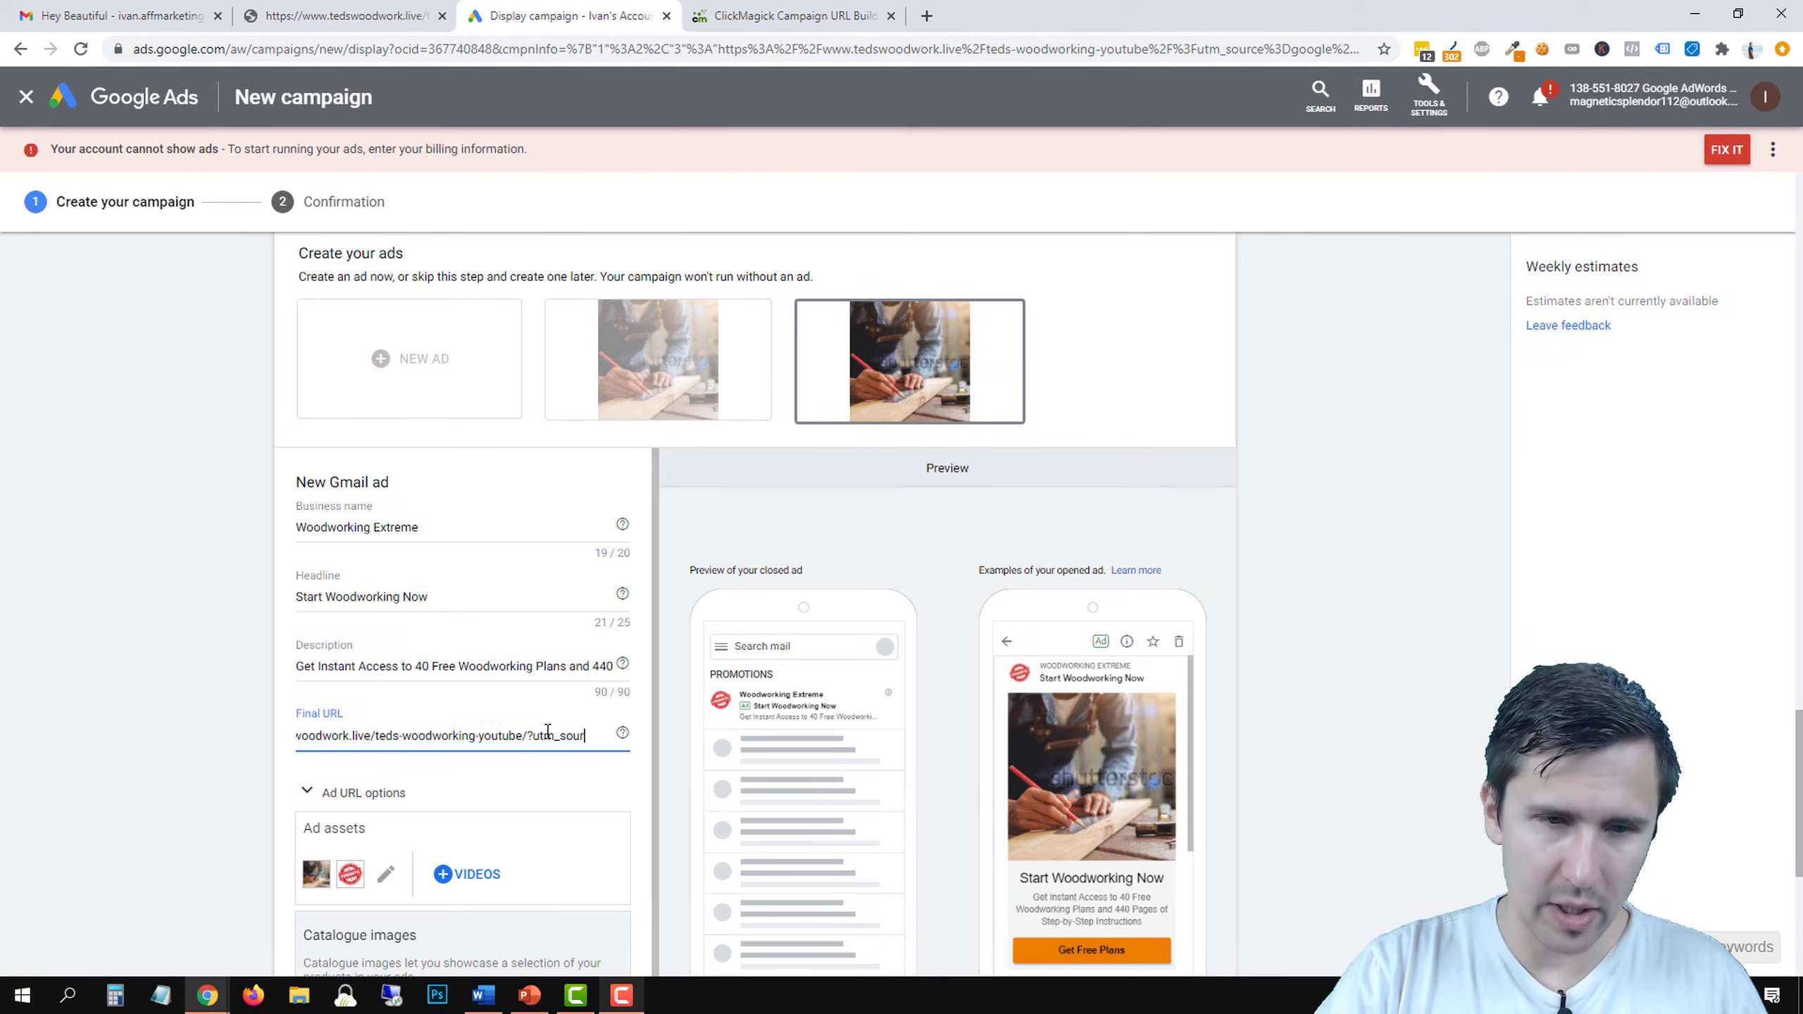
{"action": "key", "text": "Right"}
{"action": "key", "text": "Right"}
{"action": "key", "text": "Right"}
{"action": "key", "text": "Right"}
{"action": "key", "text": "Right"}
{"action": "key", "text": "Right"}
{"action": "key", "text": "Right"}
{"action": "key", "text": "Right"}
{"action": "key", "text": "Right"}
{"action": "key", "text": "Right"}
{"action": "key", "text": "Right"}
{"action": "key", "text": "Right"}
{"action": "key", "text": "Right"}
{"action": "key", "text": "Right"}
{"action": "key", "text": "Right"}
{"action": "key", "text": "Right"}
{"action": "key", "text": "Right"}
{"action": "key", "text": "Right"}
{"action": "key", "text": "Right"}
{"action": "key", "text": "Right"}
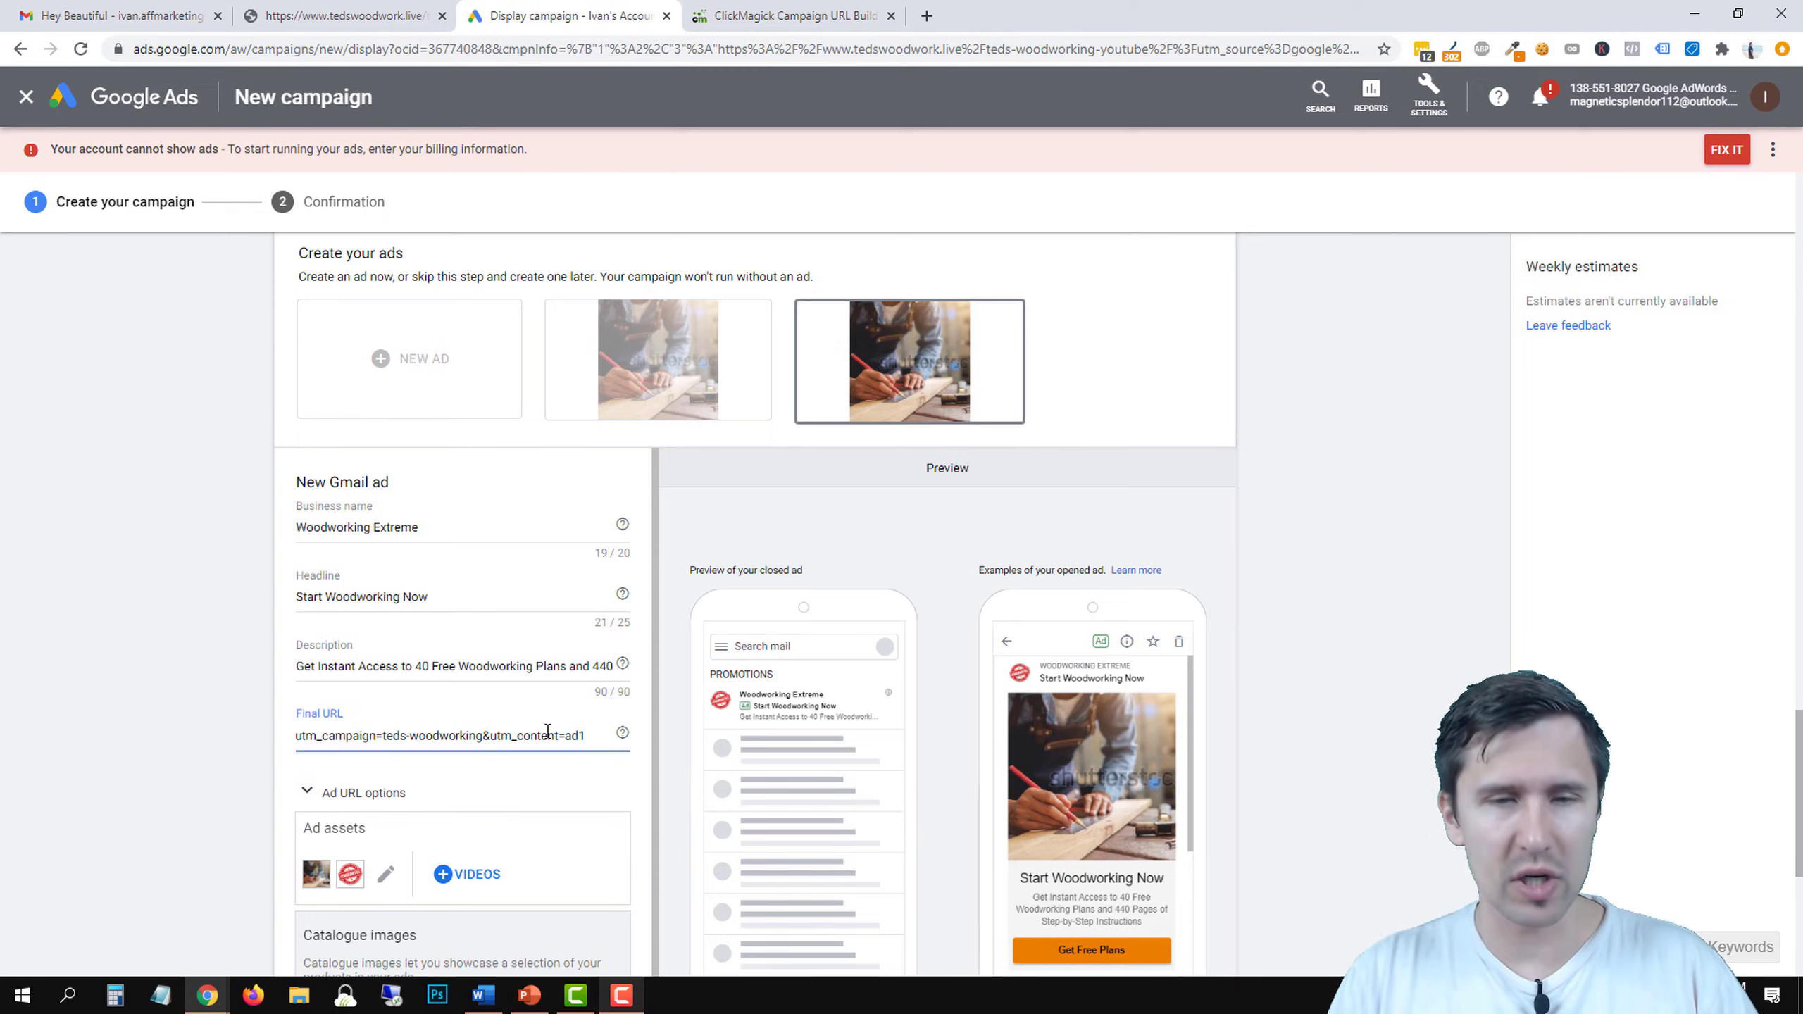
{"action": "key", "text": "BackSpace"}
{"action": "key", "text": "BackSpace"}
{"action": "key", "text": "BackSpace"}
{"action": "type", "text": "ma"}
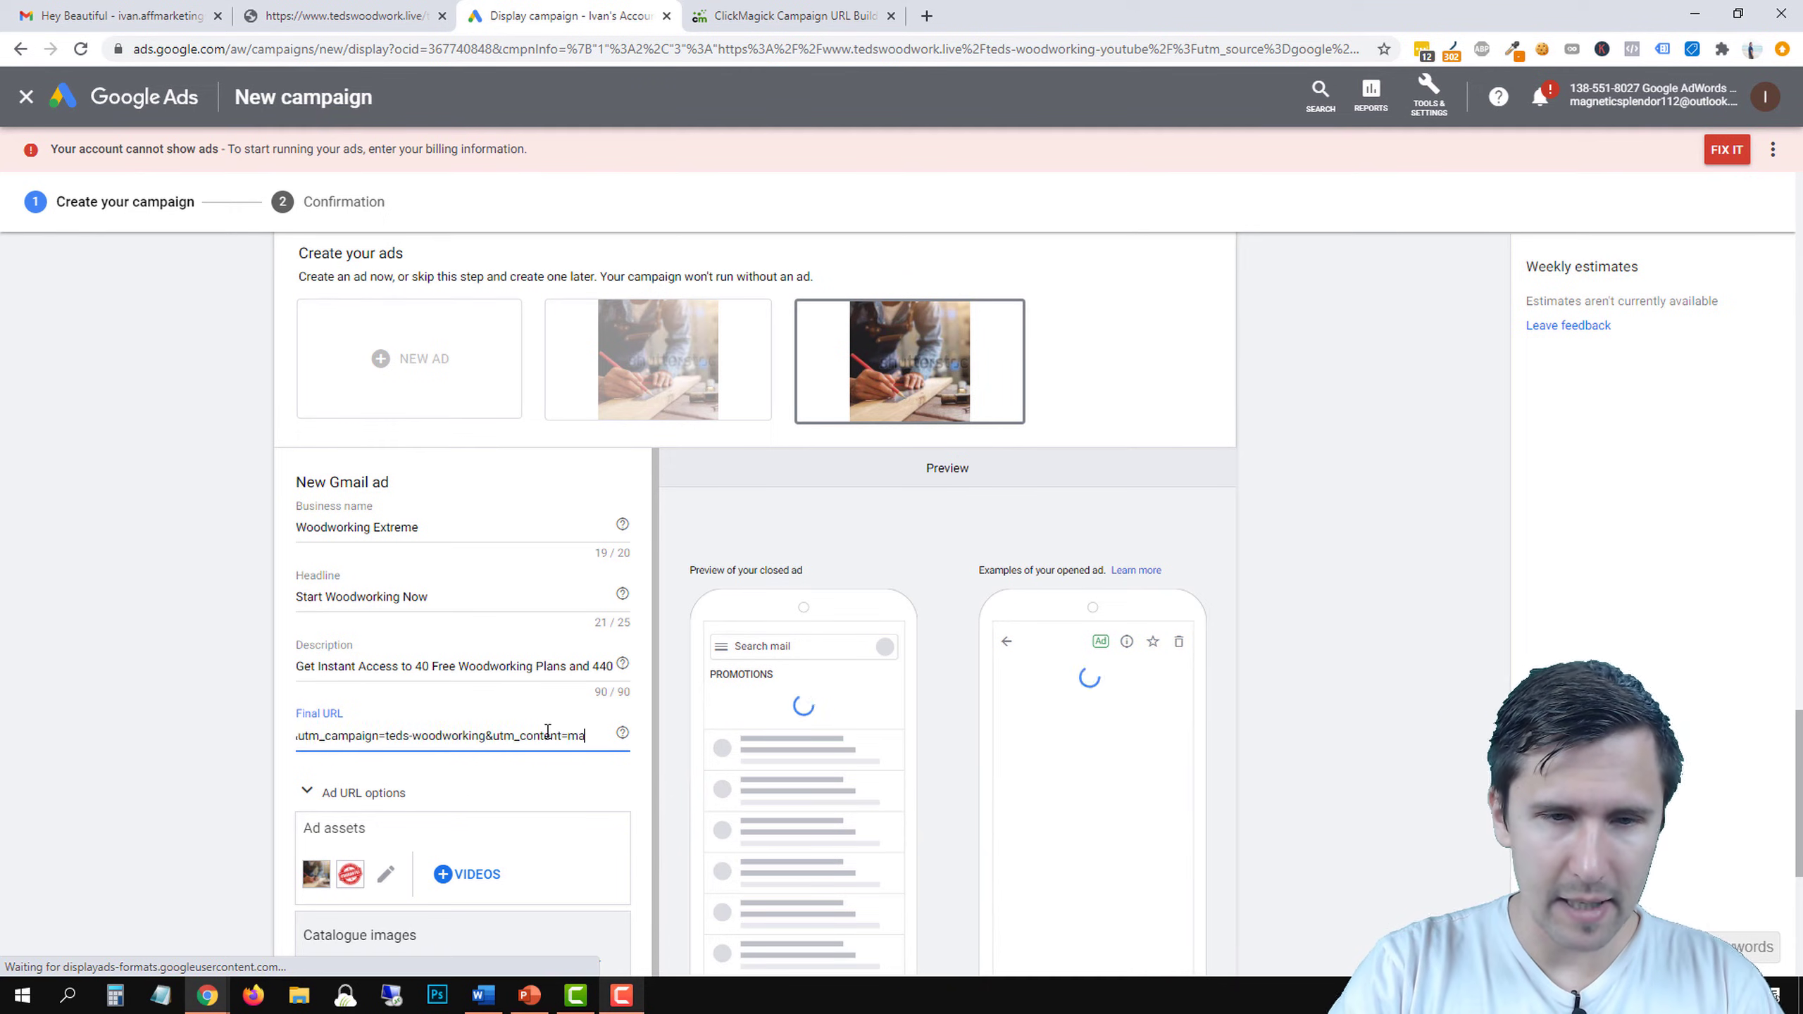
{"action": "type", "text": "ndrawing-startwood"}
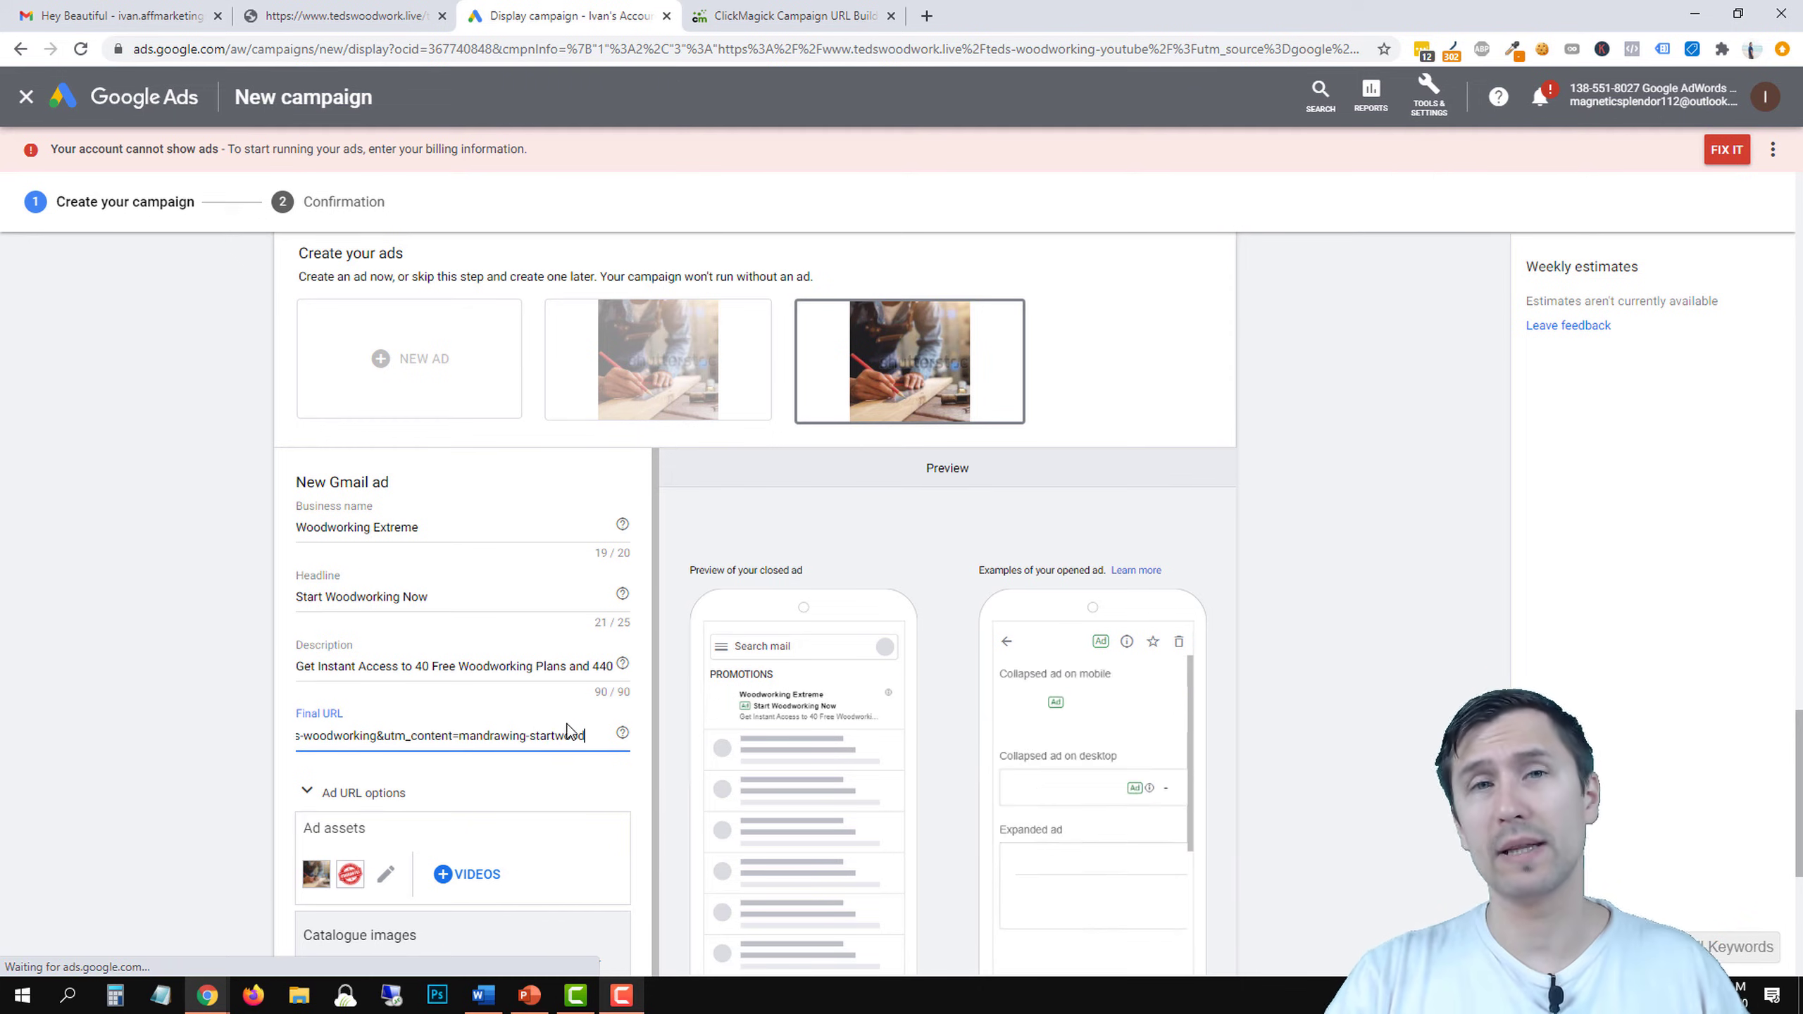
{"action": "scroll", "coordinate": [133, 736], "scroll_direction": "down", "scroll_amount": 6}
{"action": "left_click", "coordinate": [331, 709]}
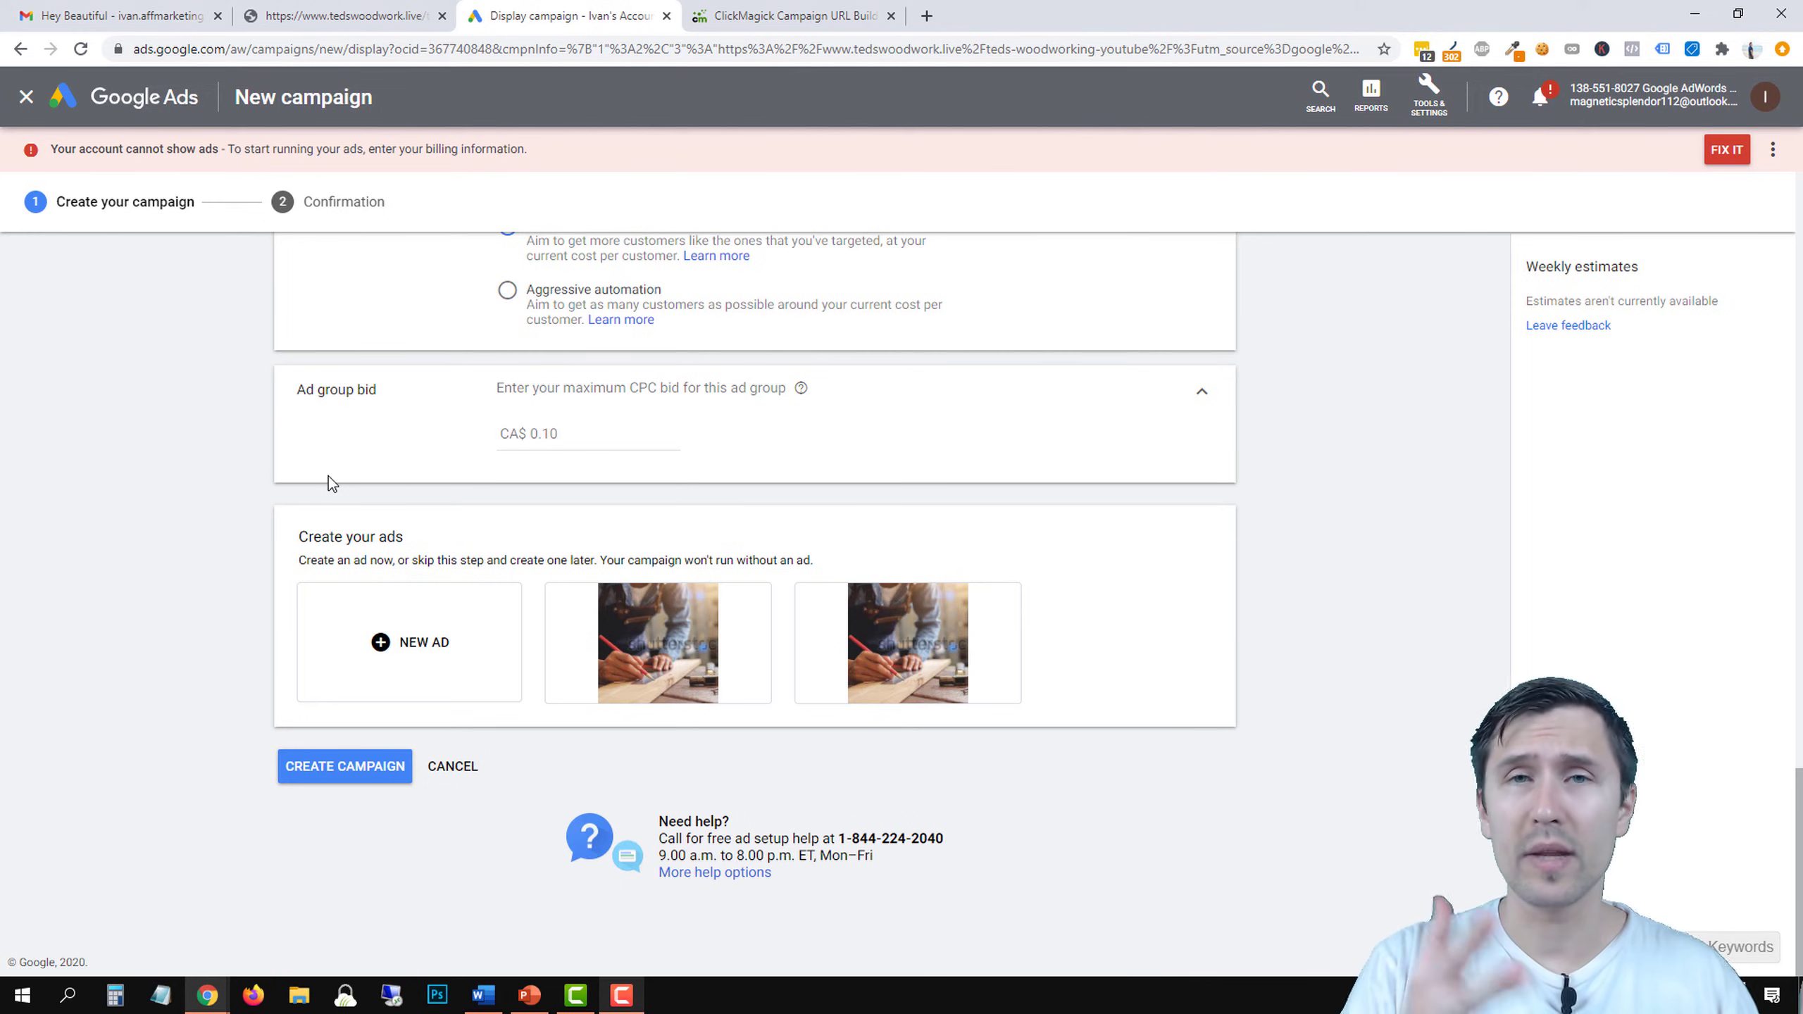
Name the campaign "Ted's Woodworking - Gmail", create it and continue to the campaign.
{"action": "left_click", "coordinate": [328, 754]}
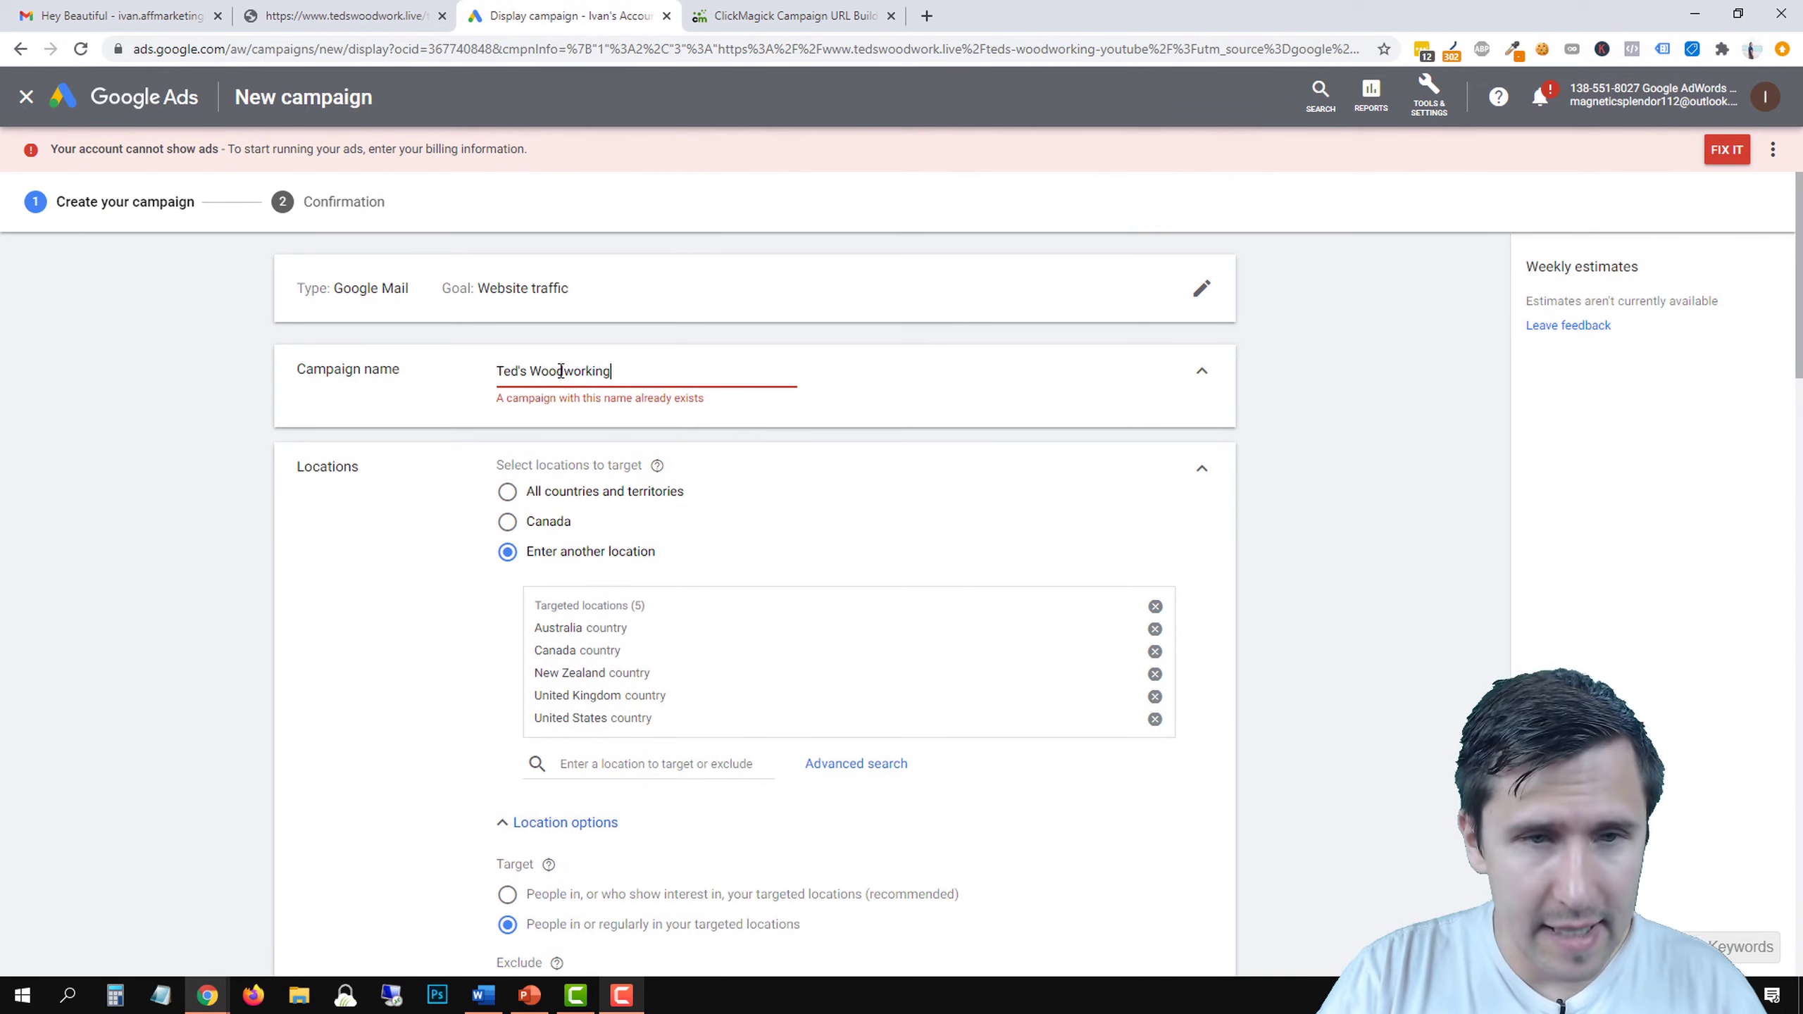
{"action": "type", "text": "- Gmail"}
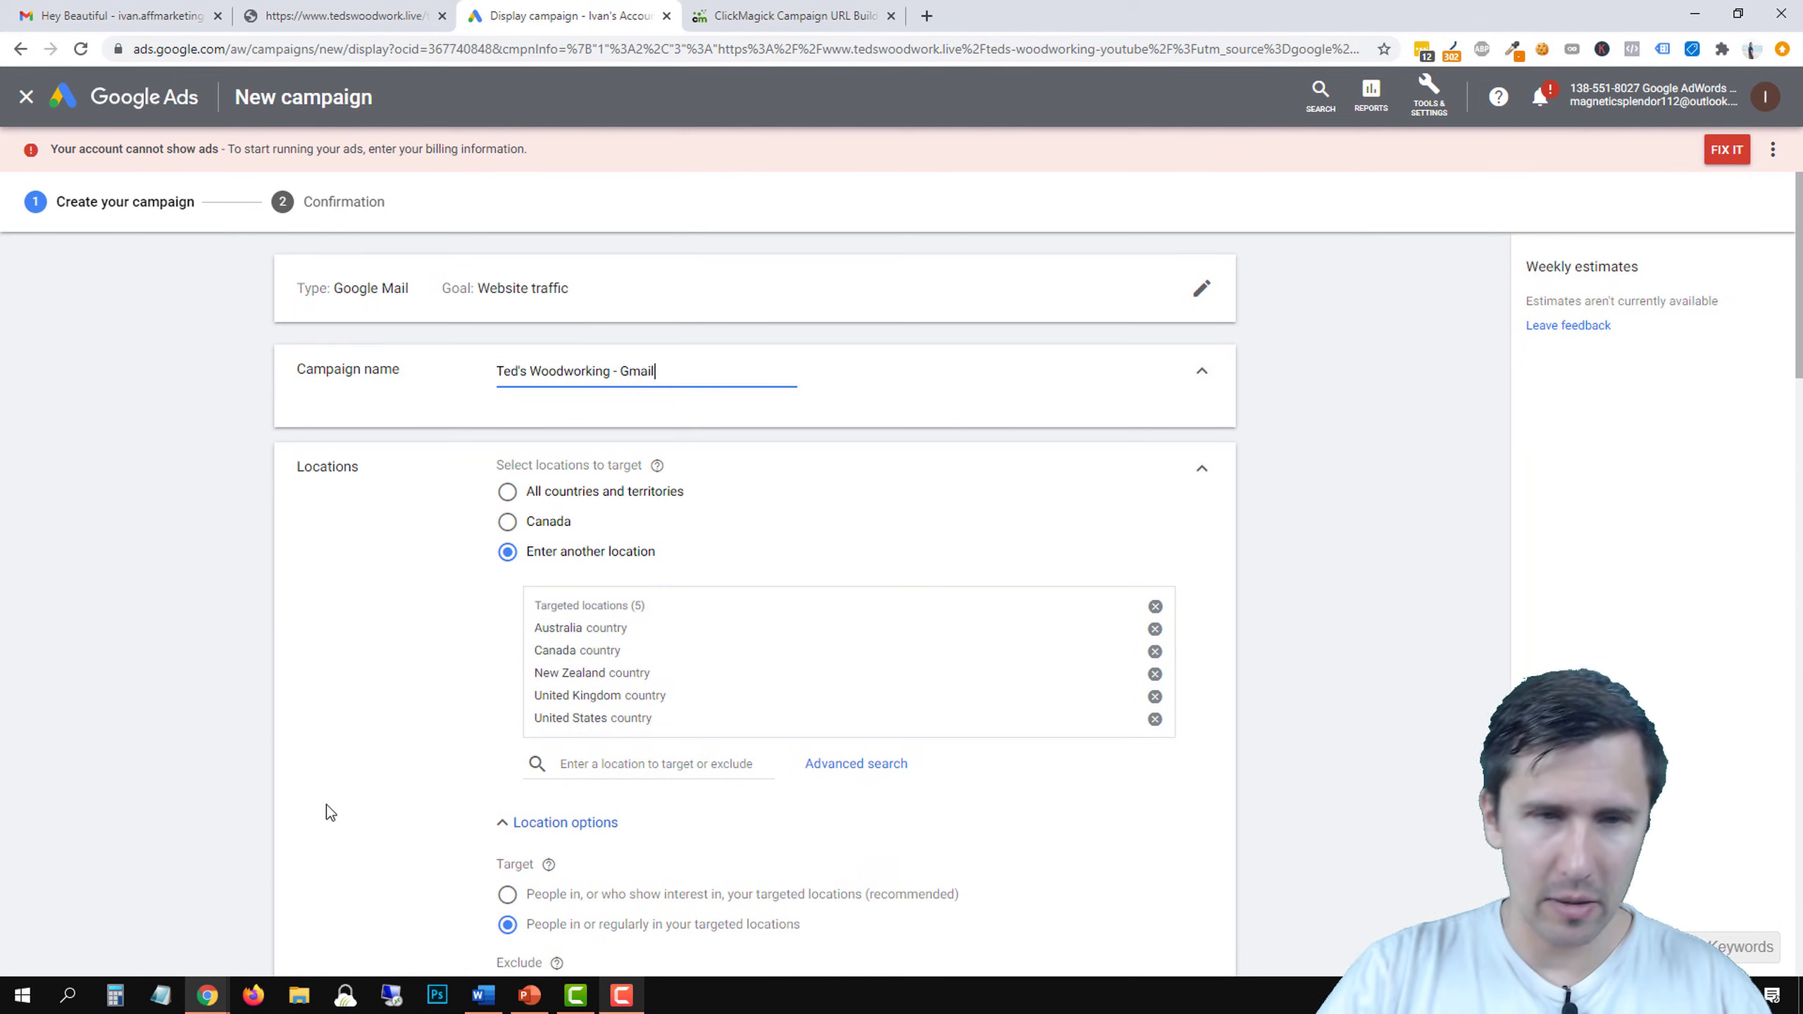
{"action": "scroll", "coordinate": [340, 817], "scroll_direction": "down", "scroll_amount": 20}
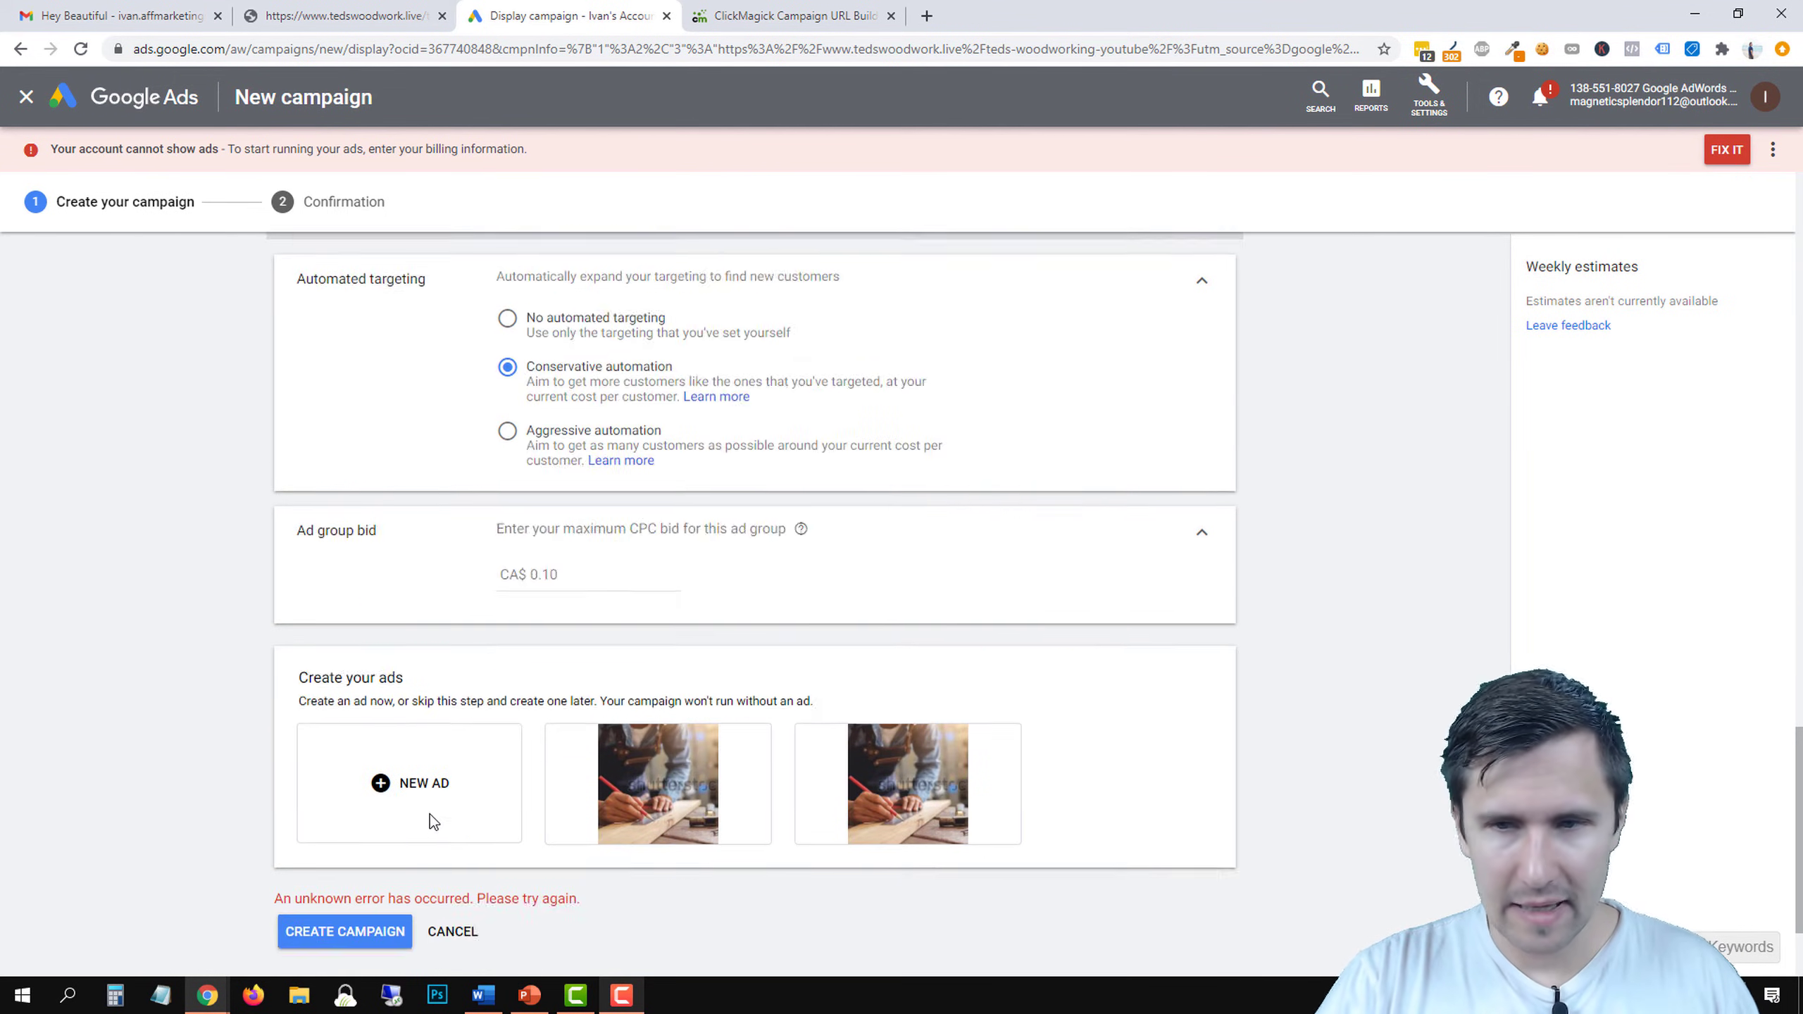
{"action": "left_click", "coordinate": [355, 767]}
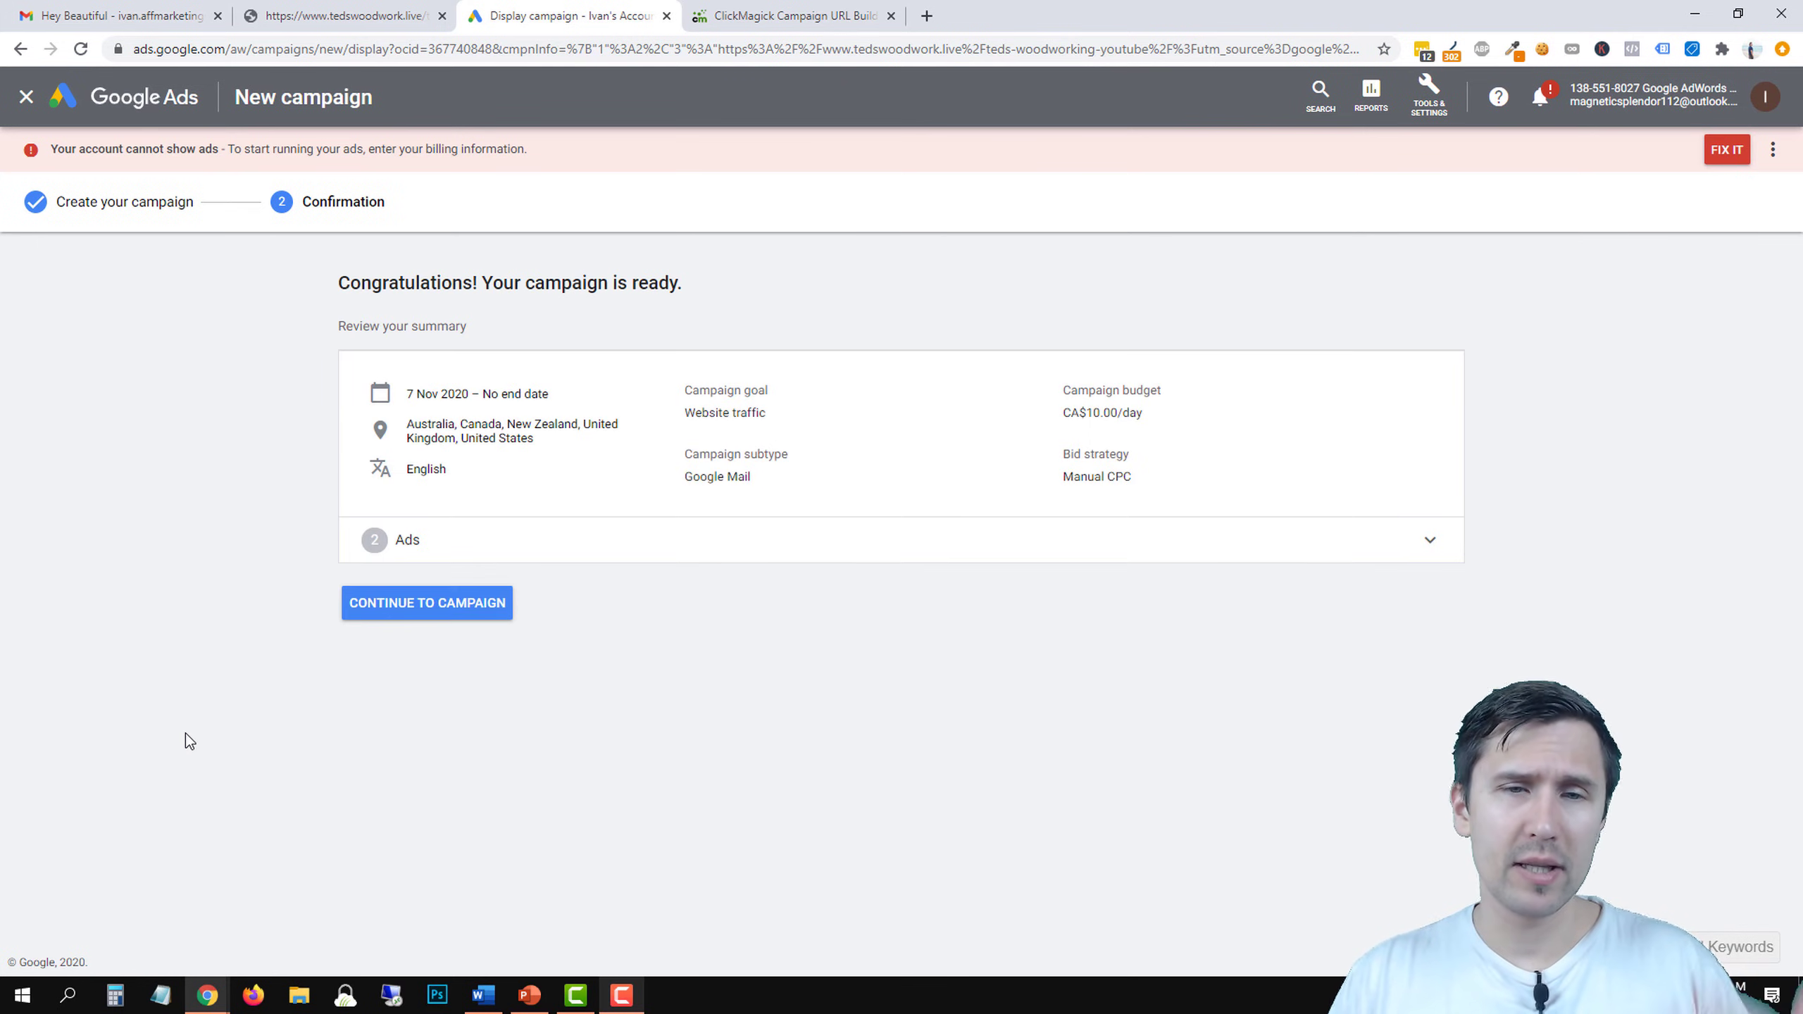
{"action": "left_click", "coordinate": [430, 602]}
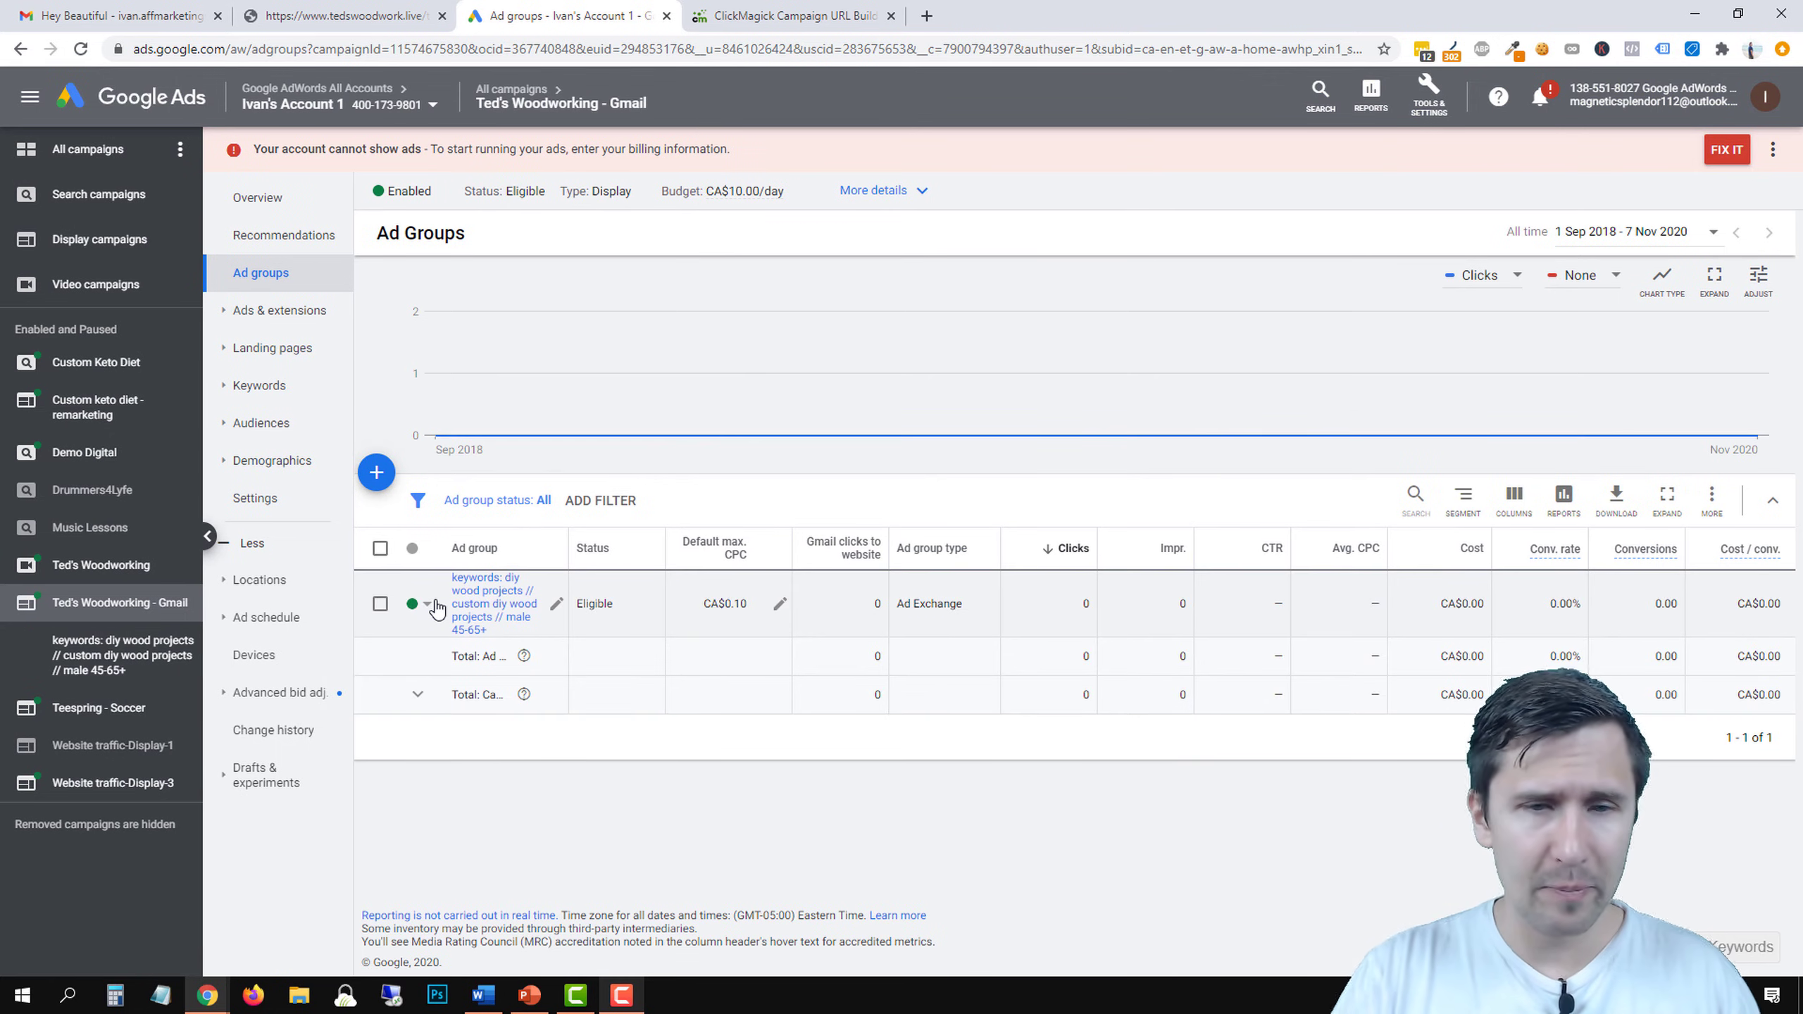
Open the new campaign's ad group and copy its "Free 40 Woodworking Plans" ad.
{"action": "left_click", "coordinate": [99, 653]}
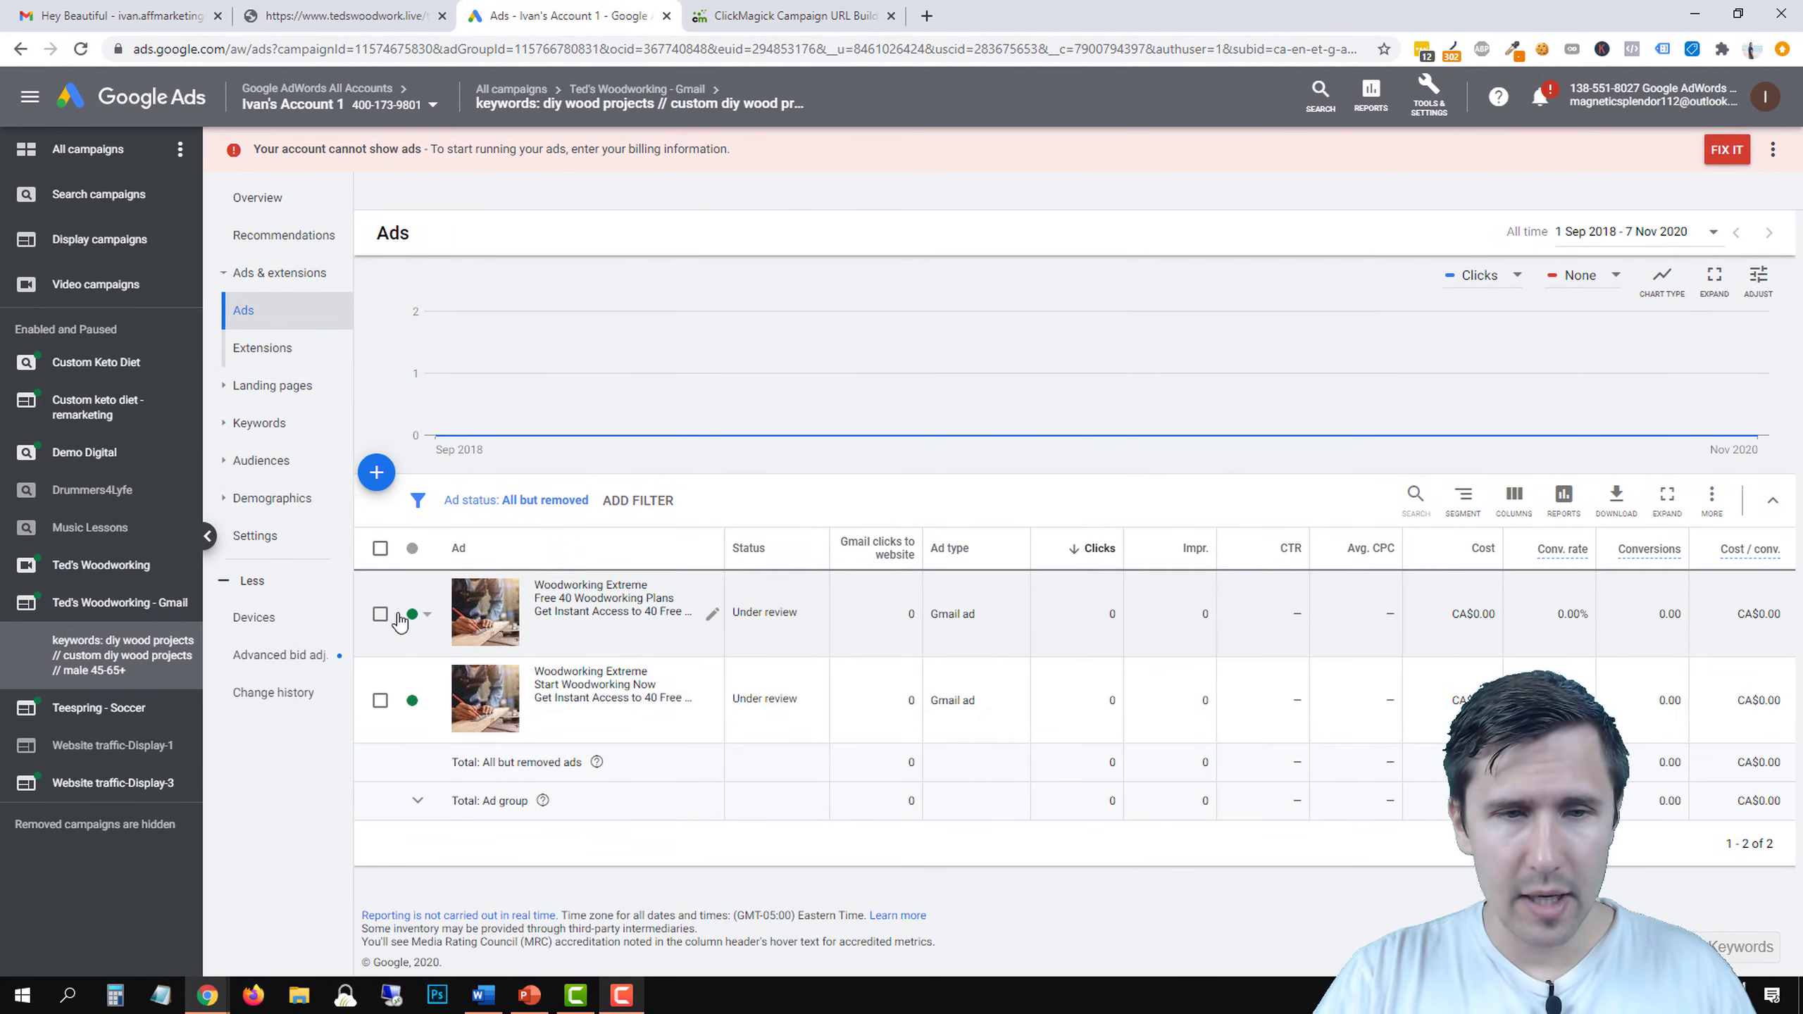
{"action": "left_click", "coordinate": [381, 614]}
{"action": "left_click", "coordinate": [481, 500]}
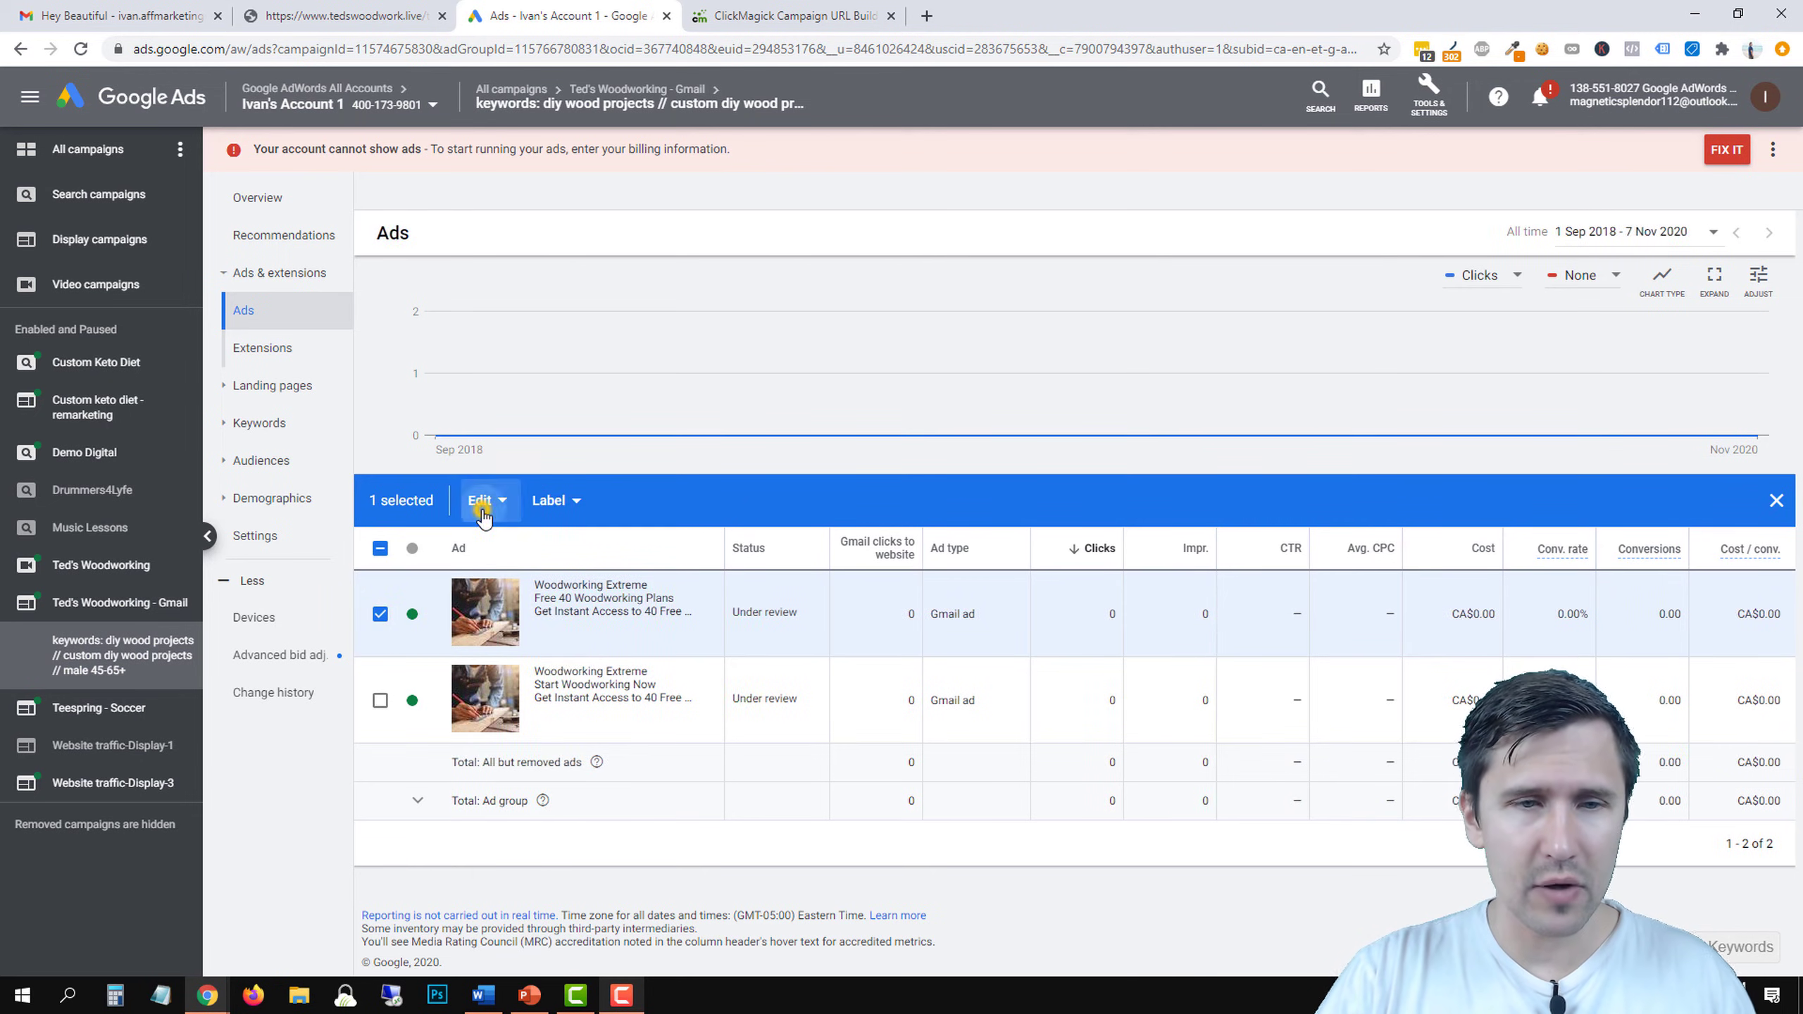
{"action": "left_click", "coordinate": [420, 545]}
{"action": "left_click", "coordinate": [1775, 501]}
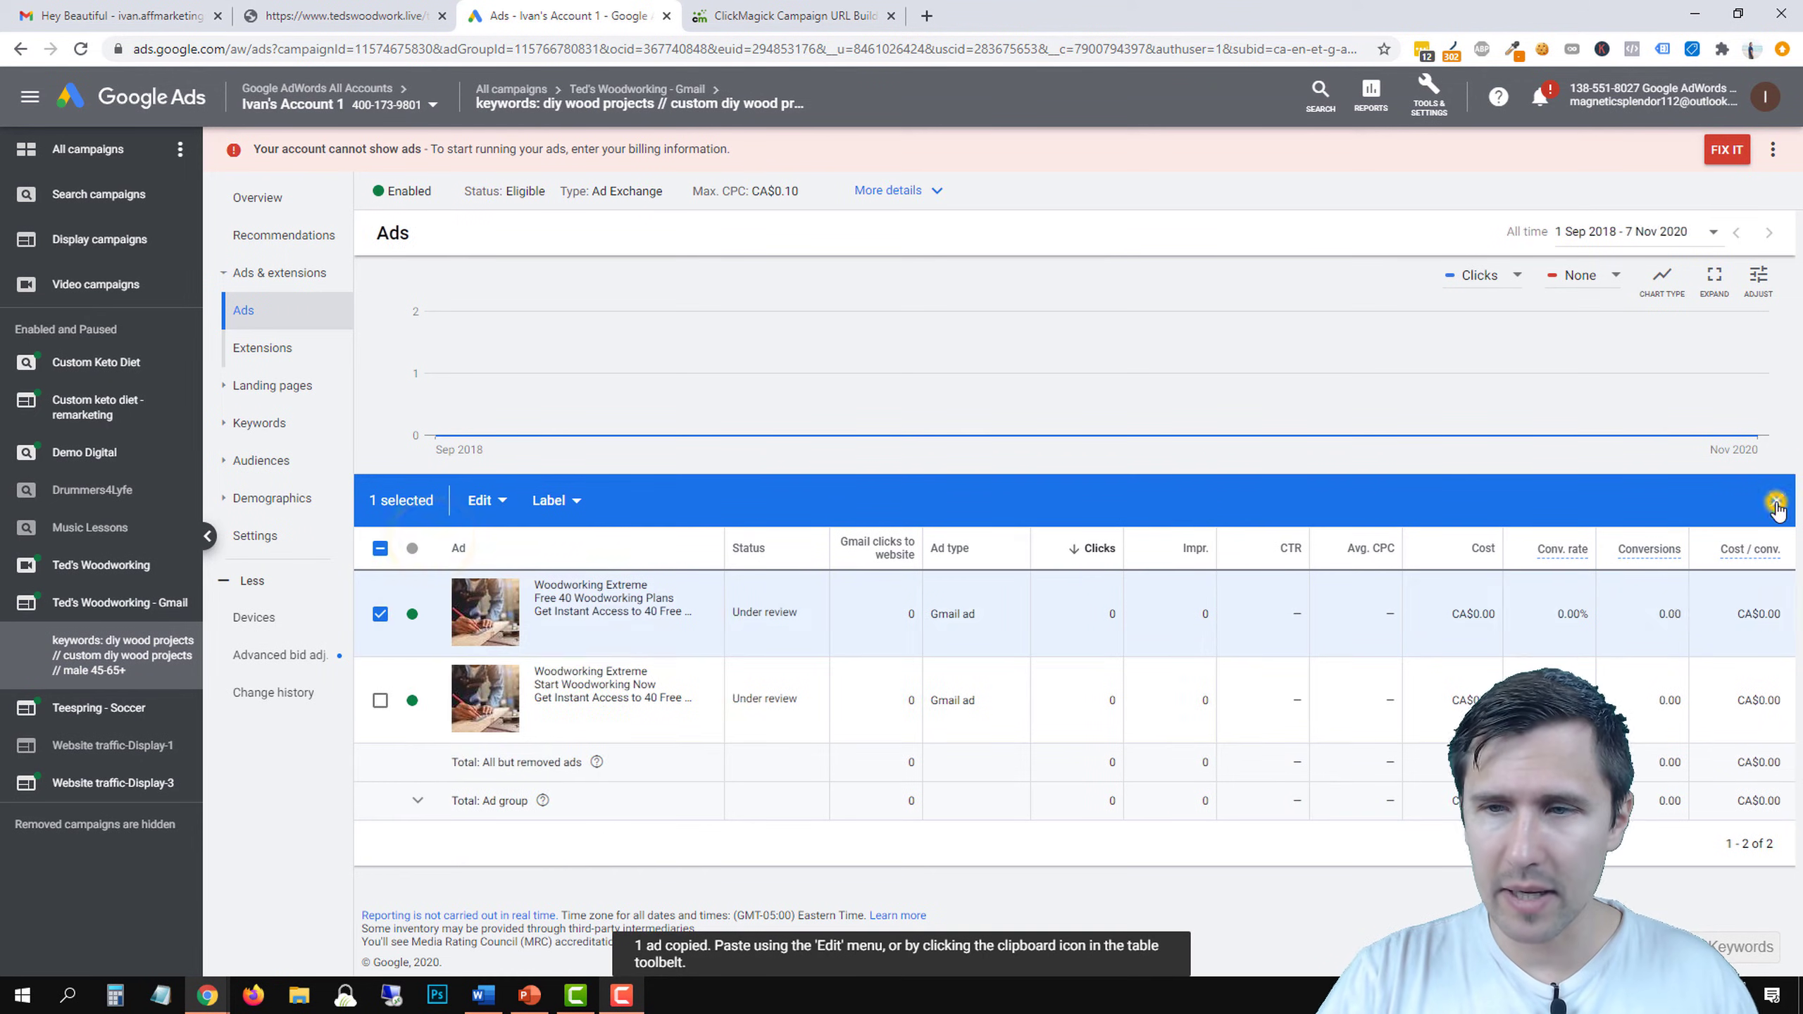
Paste the copied ad into the existing ad group of the "Ted's Woodworking - Gmail" campaign.
{"action": "left_click", "coordinate": [1711, 495]}
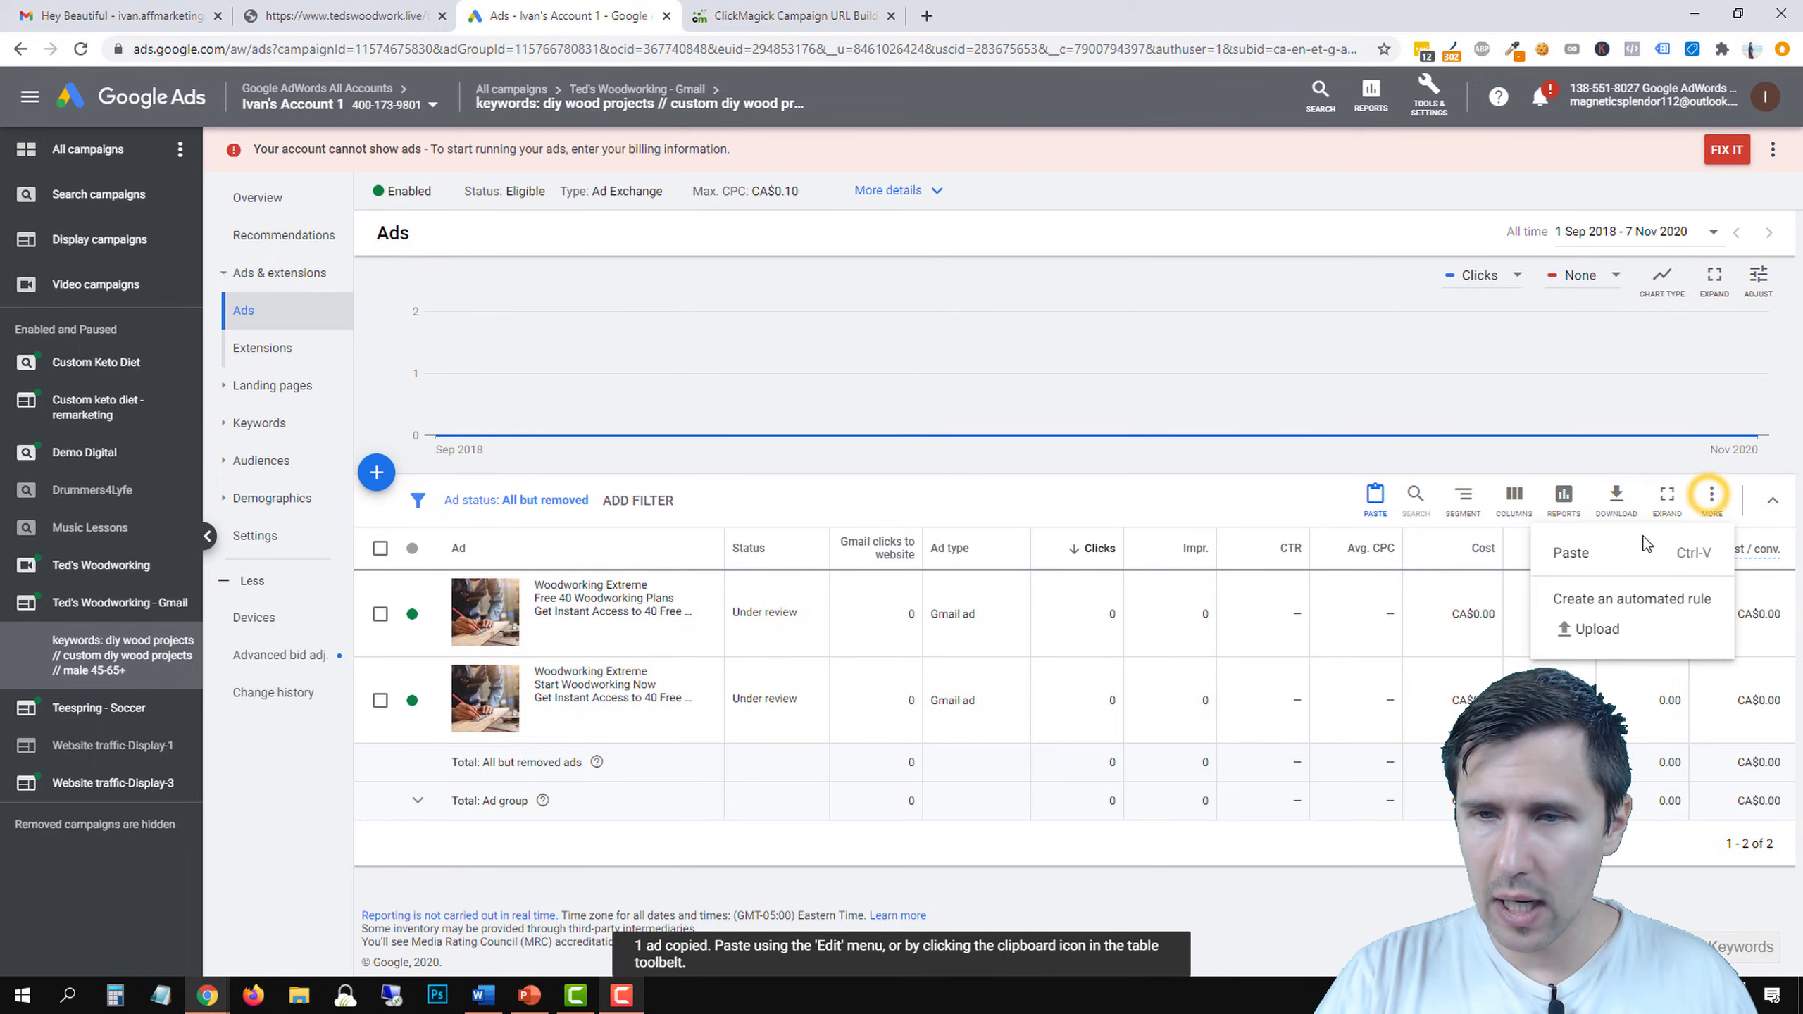
{"action": "left_click", "coordinate": [1608, 555]}
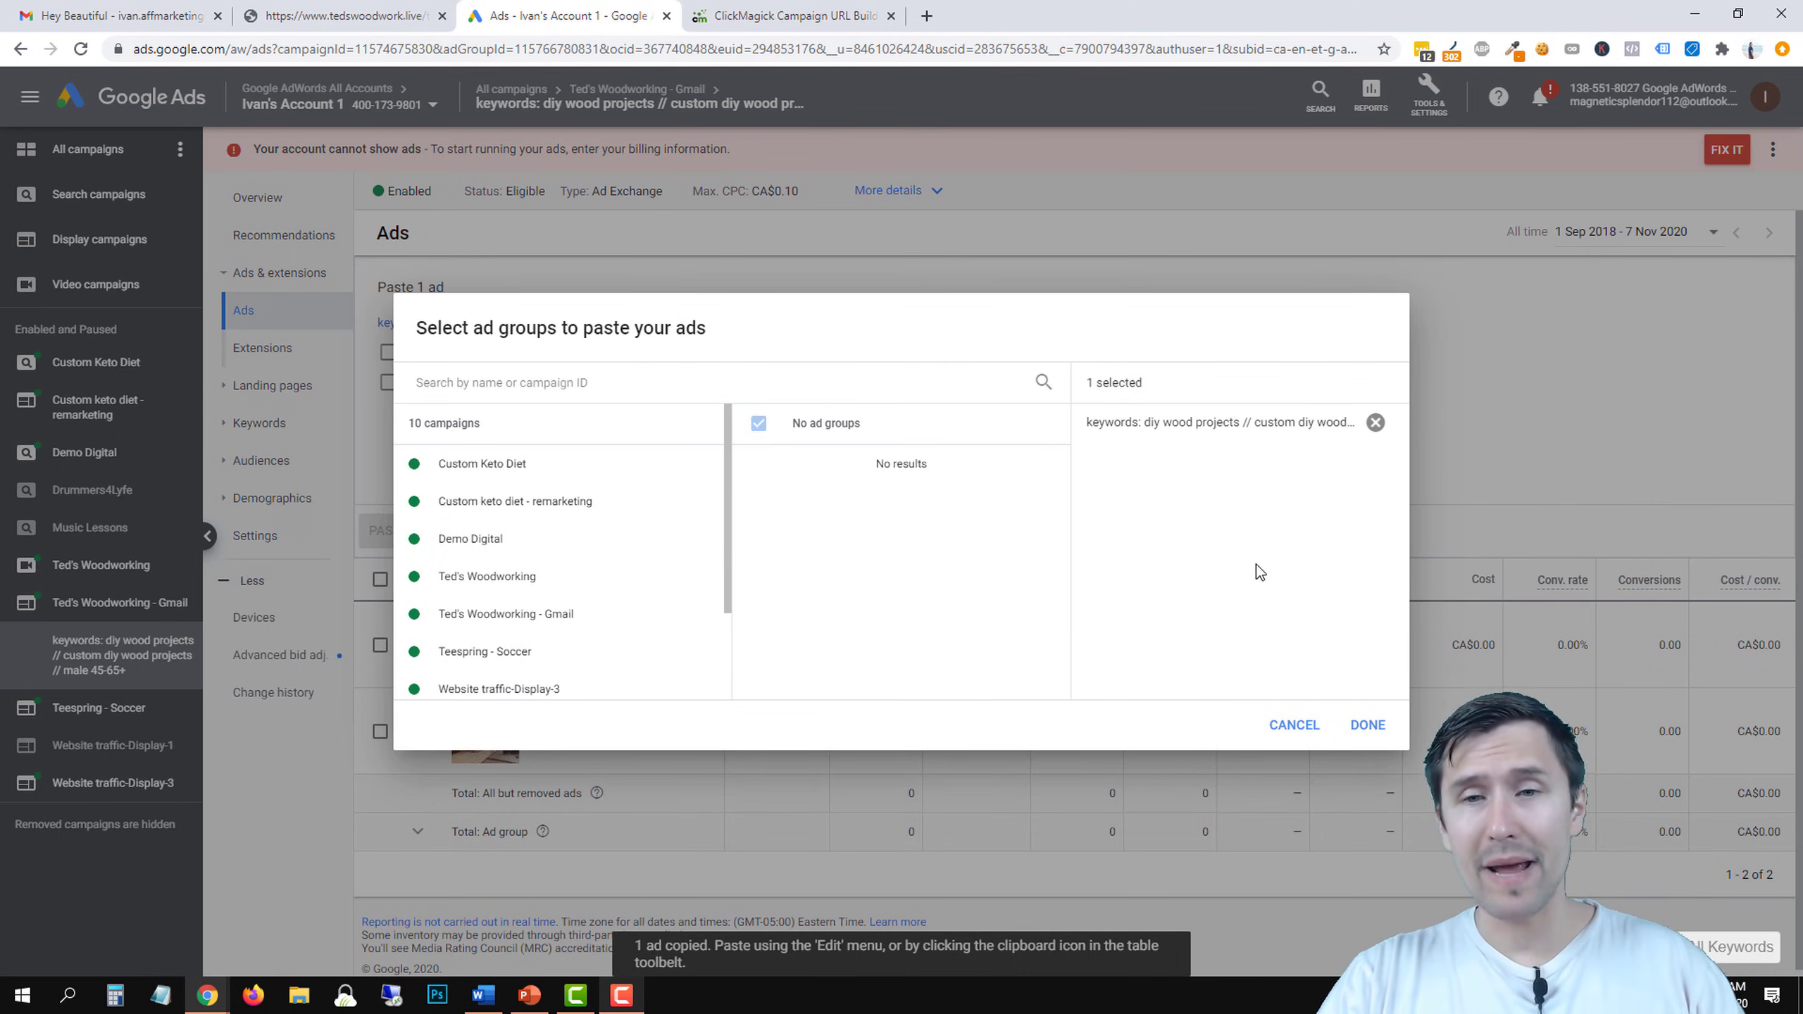
{"action": "scroll", "coordinate": [568, 526], "scroll_direction": "down", "scroll_amount": 2}
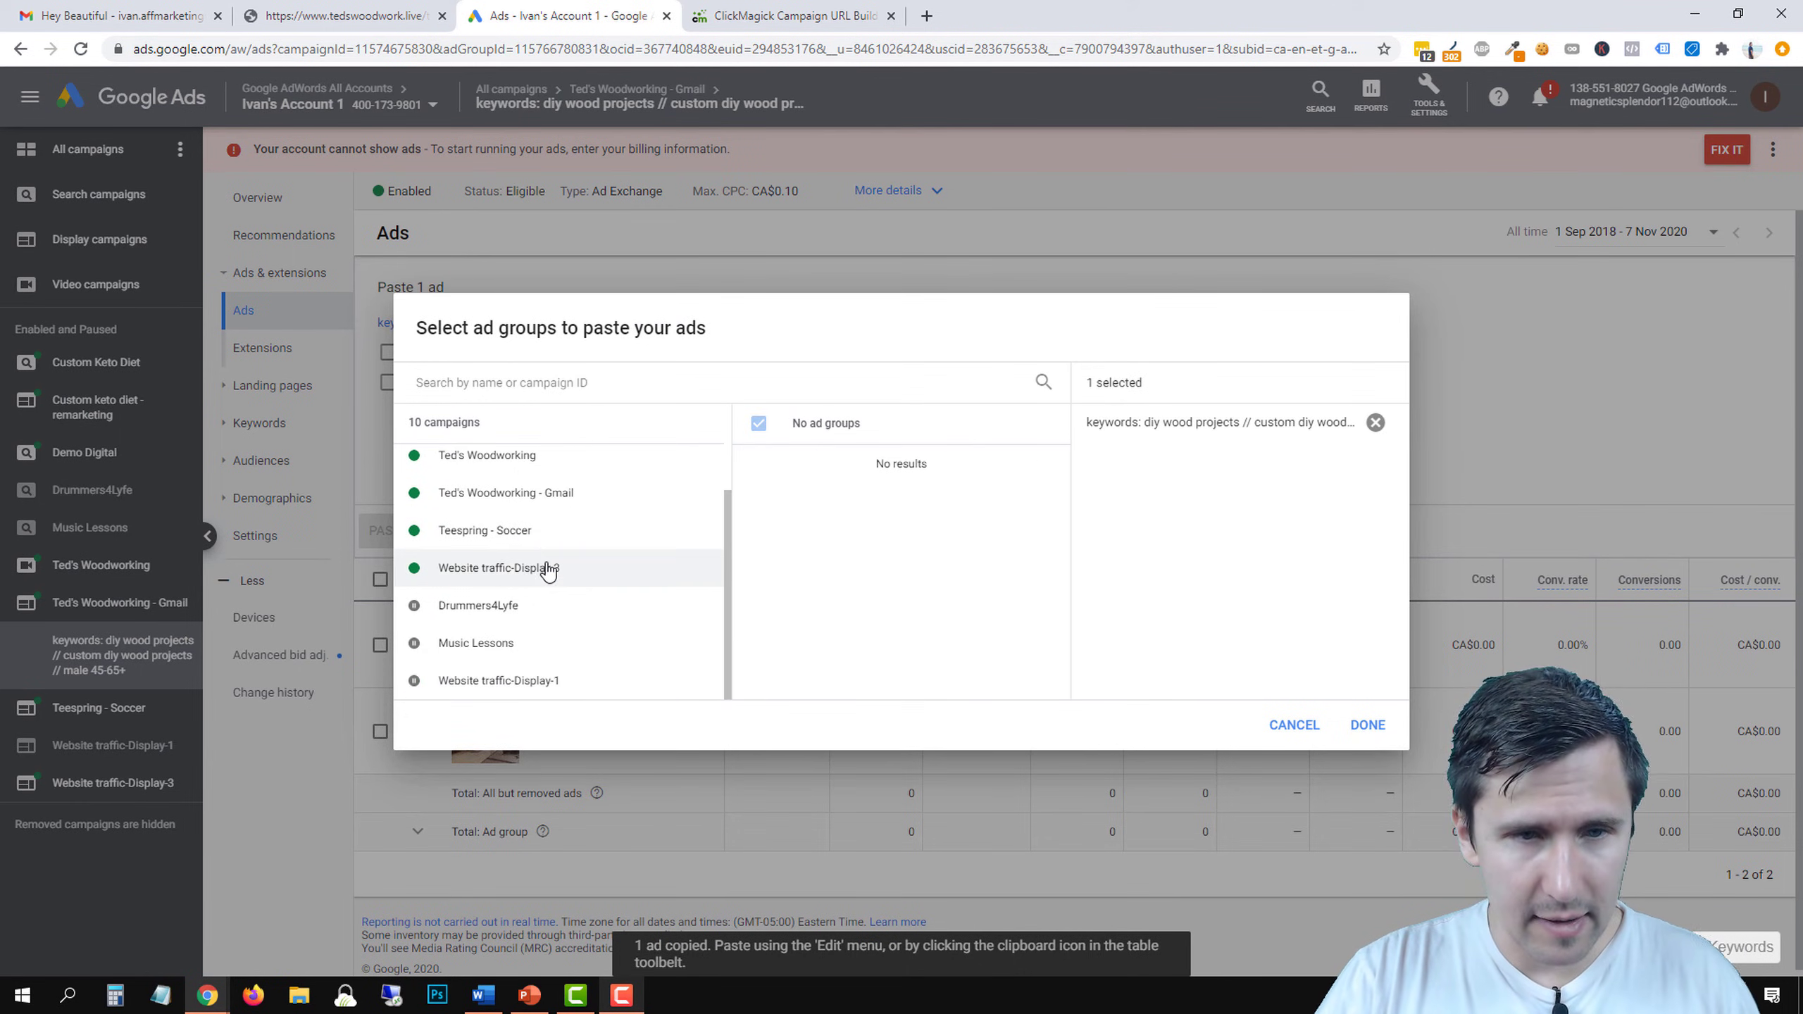
{"action": "left_click", "coordinate": [532, 501]}
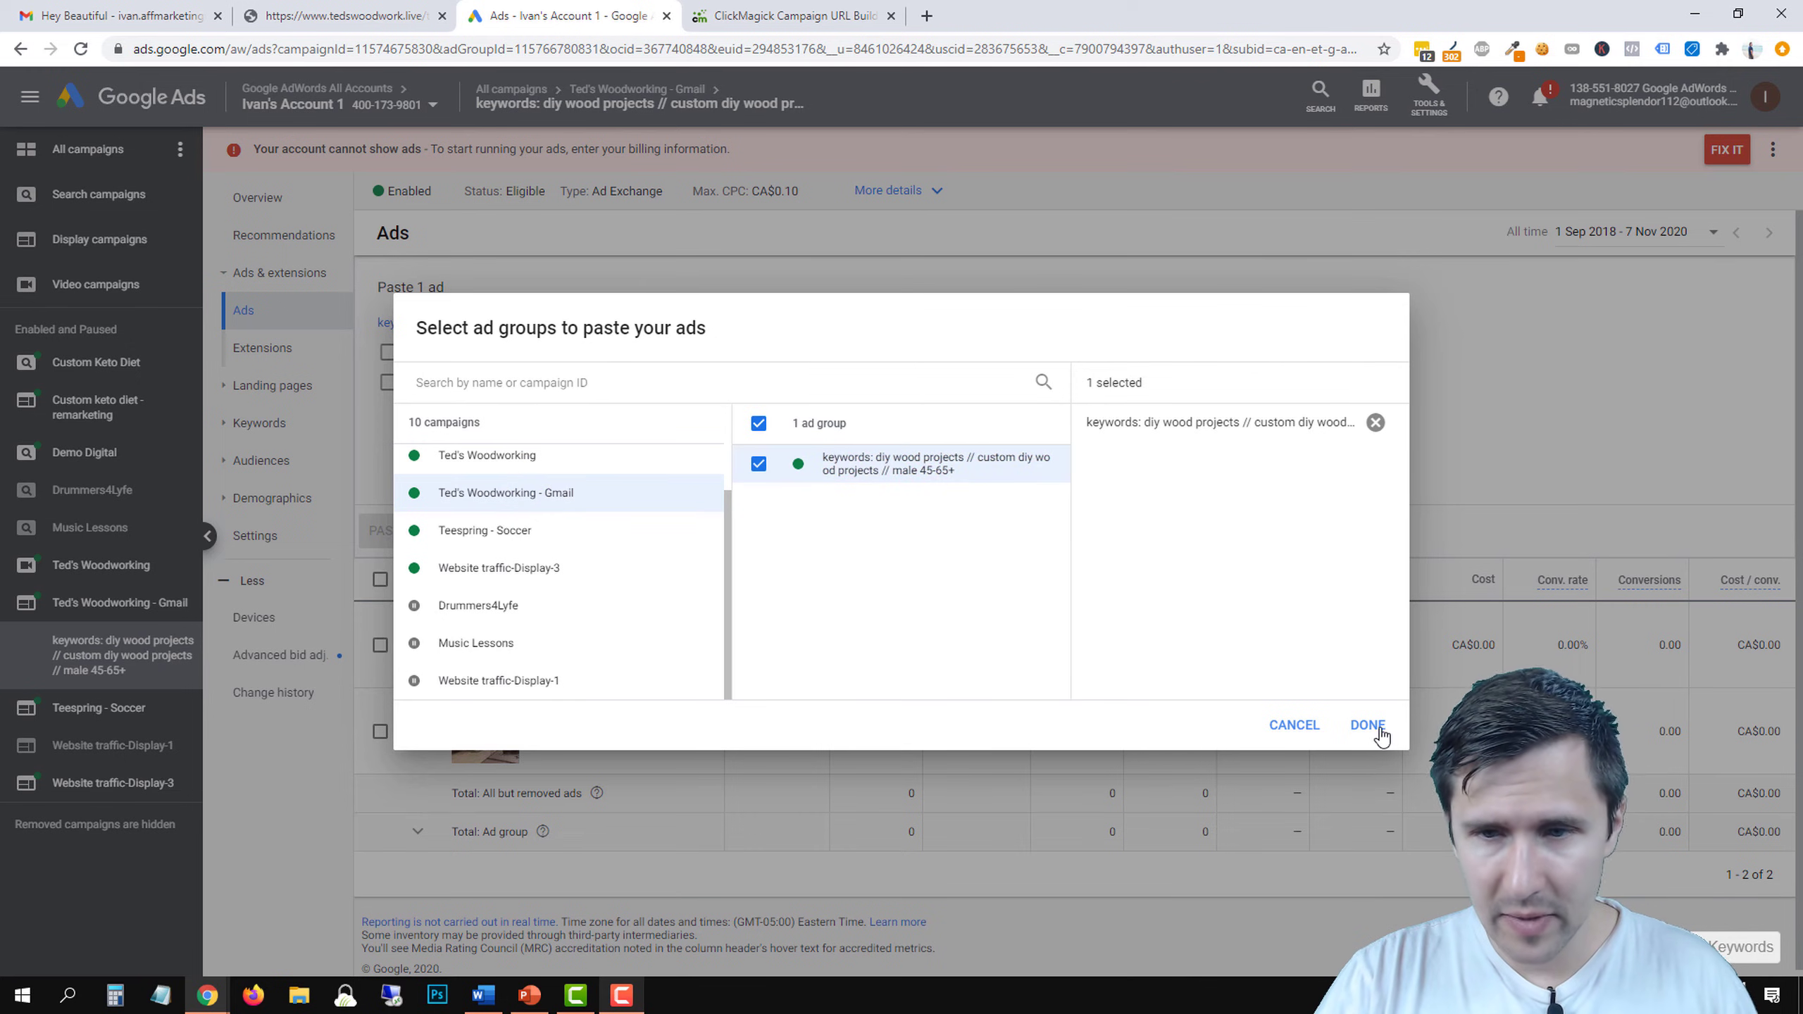
{"action": "left_click", "coordinate": [1367, 725]}
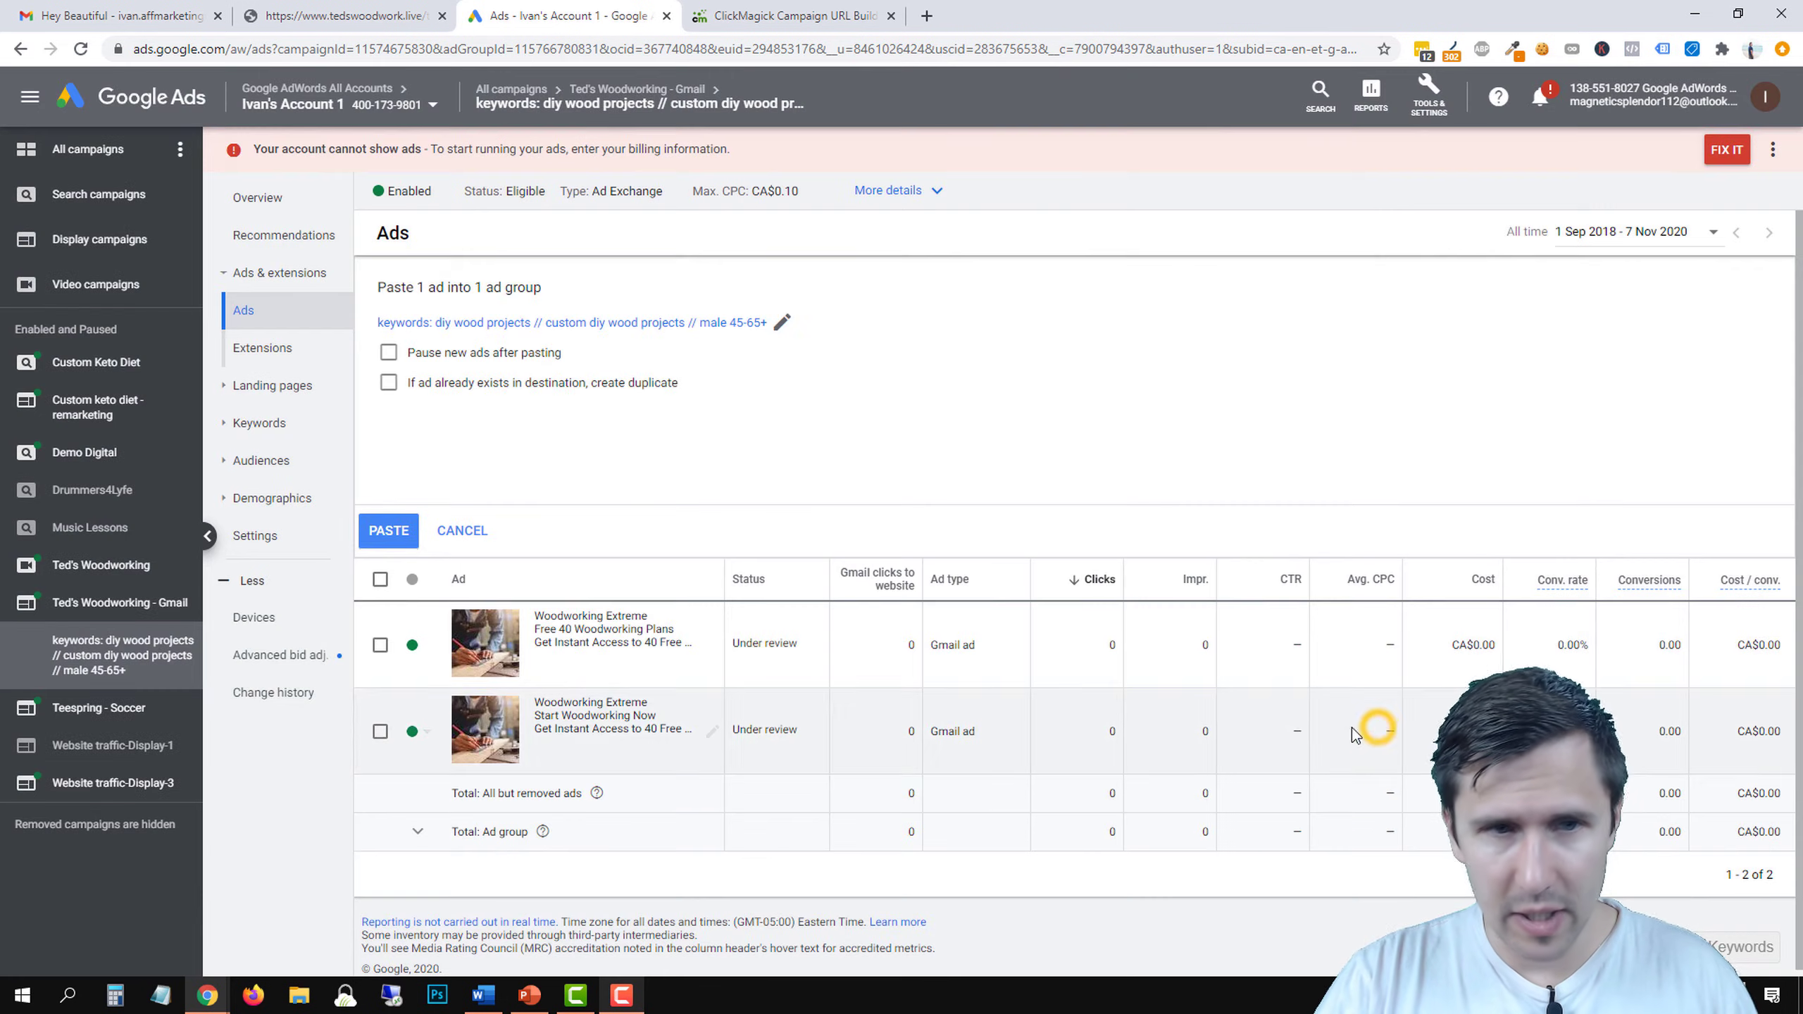
{"action": "left_click", "coordinate": [376, 537]}
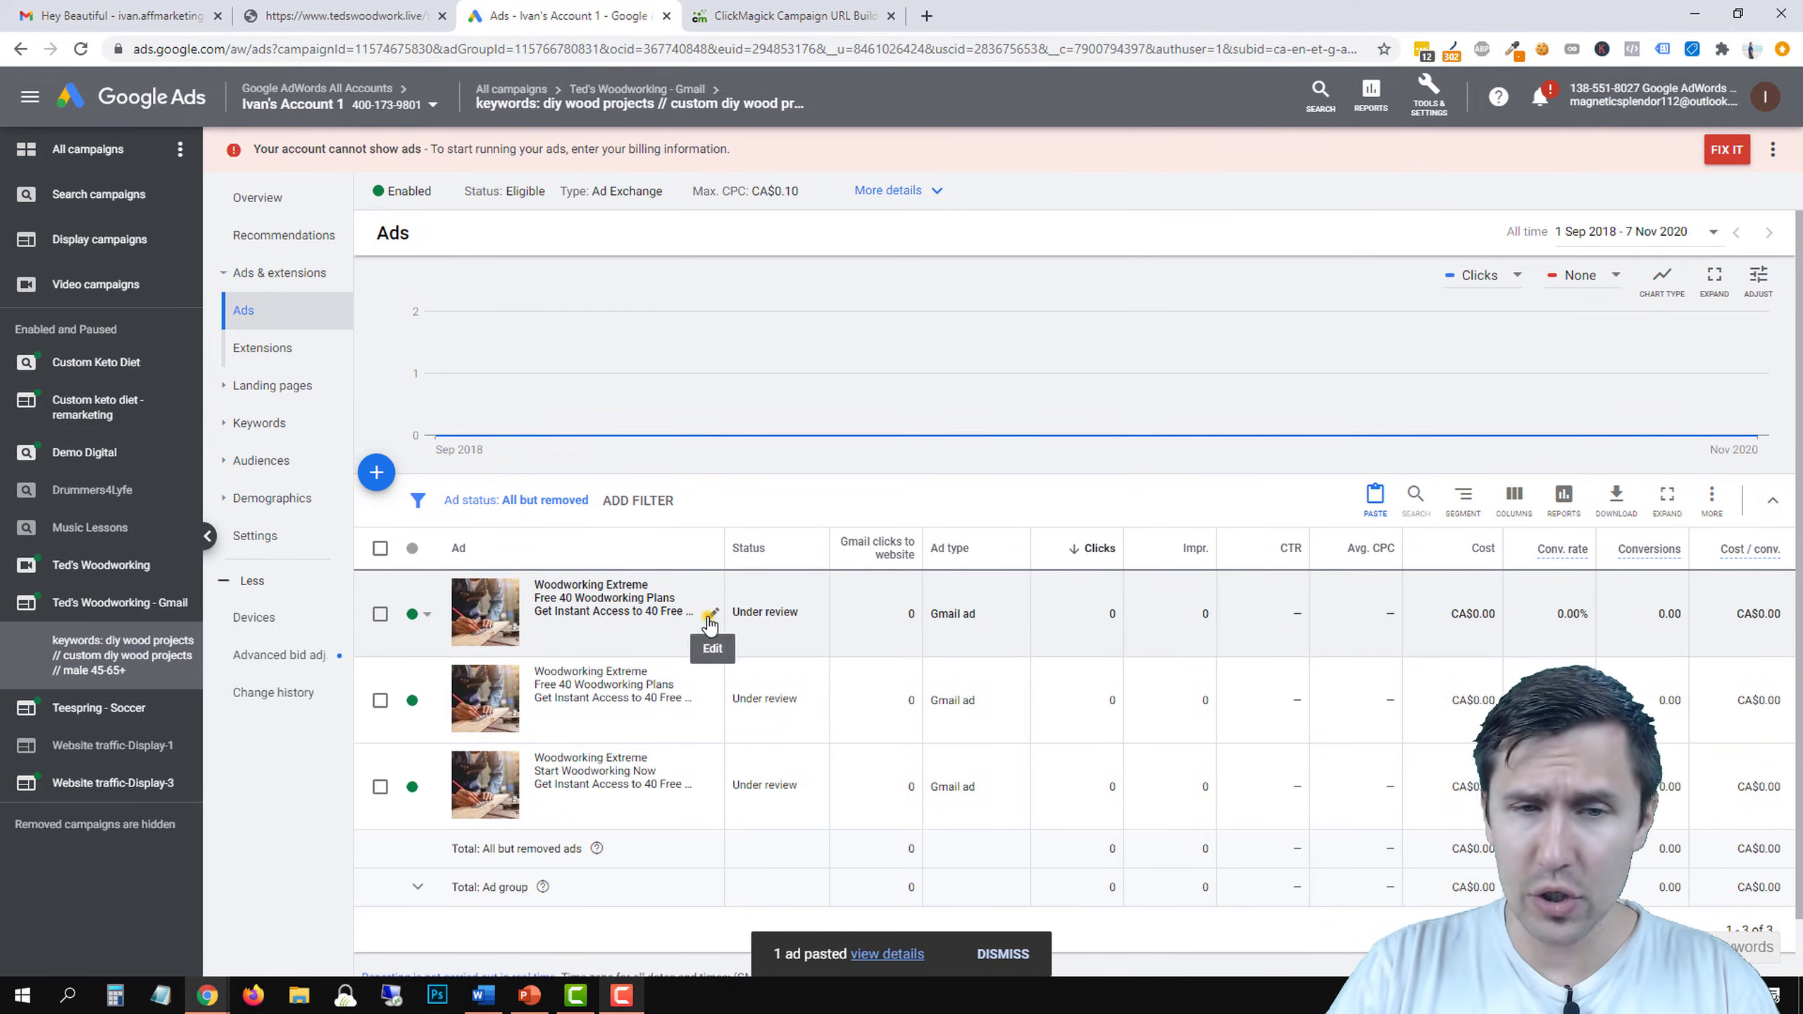
Change the business name of the first listed "Free 40 Woodworking Plans" ad to "Woodworking Extremes" and save it as a new ad.
{"action": "left_click", "coordinate": [711, 615]}
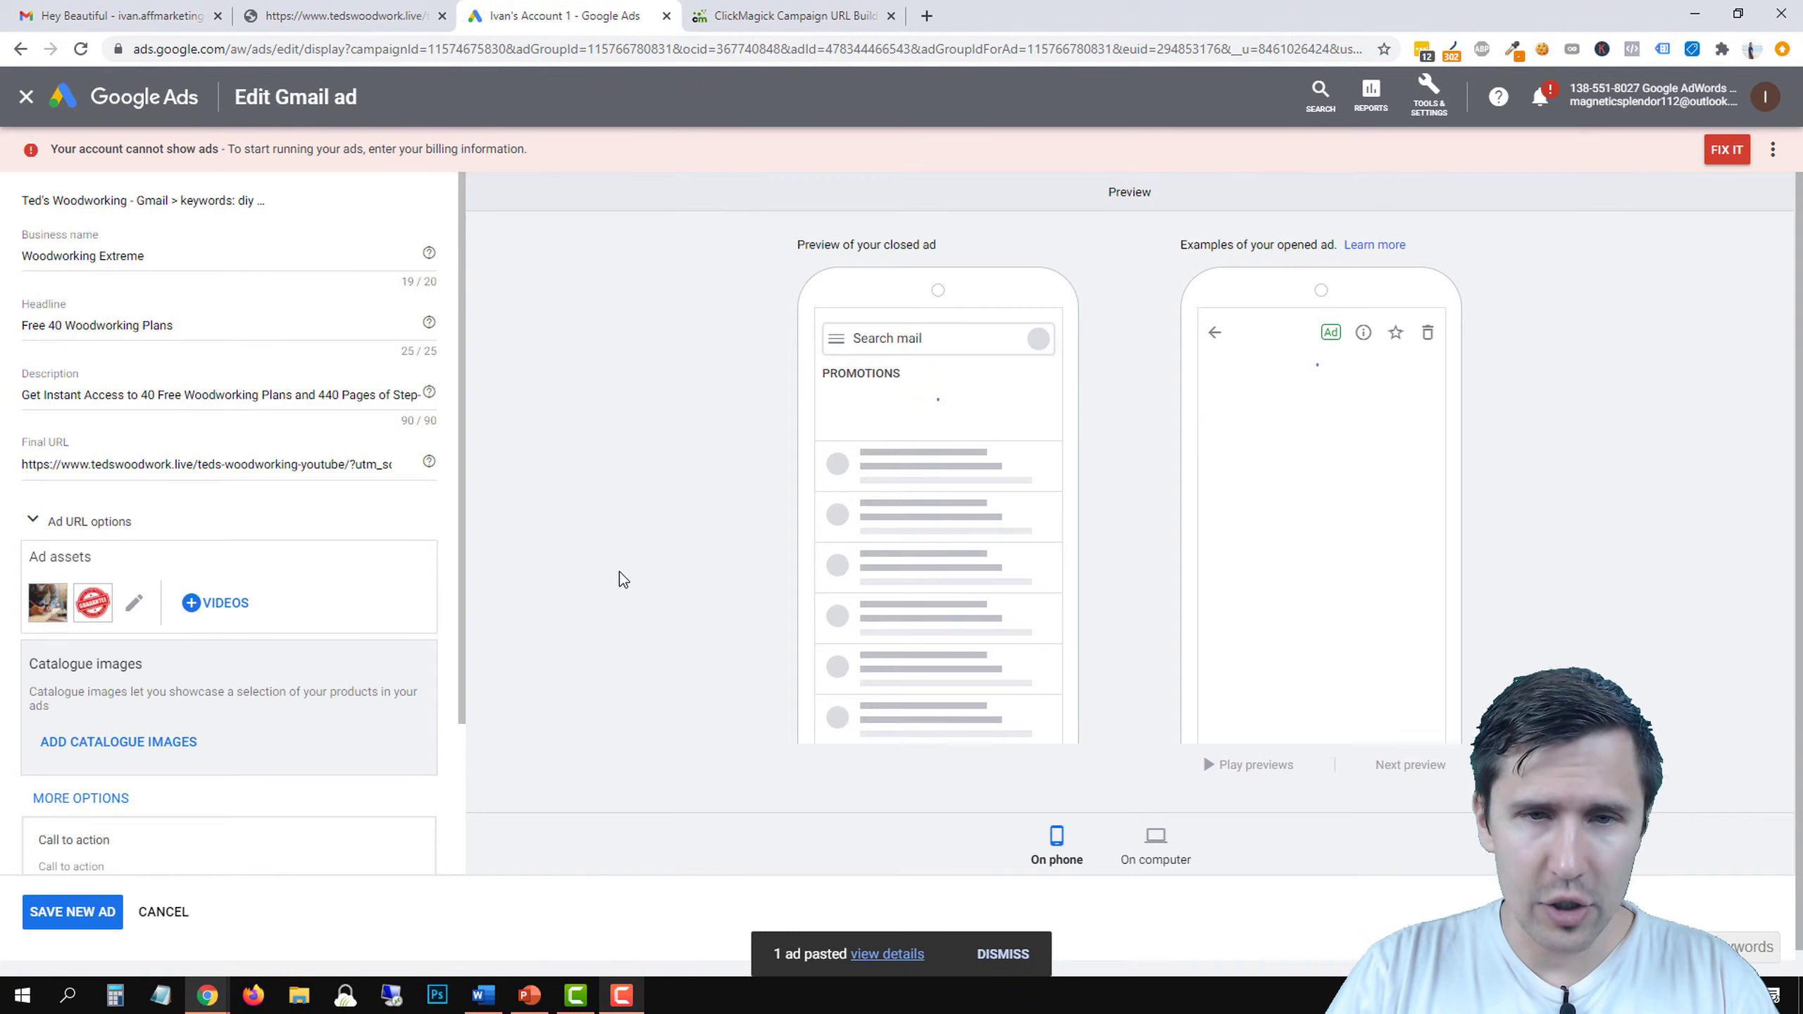
{"action": "left_click", "coordinate": [164, 255]}
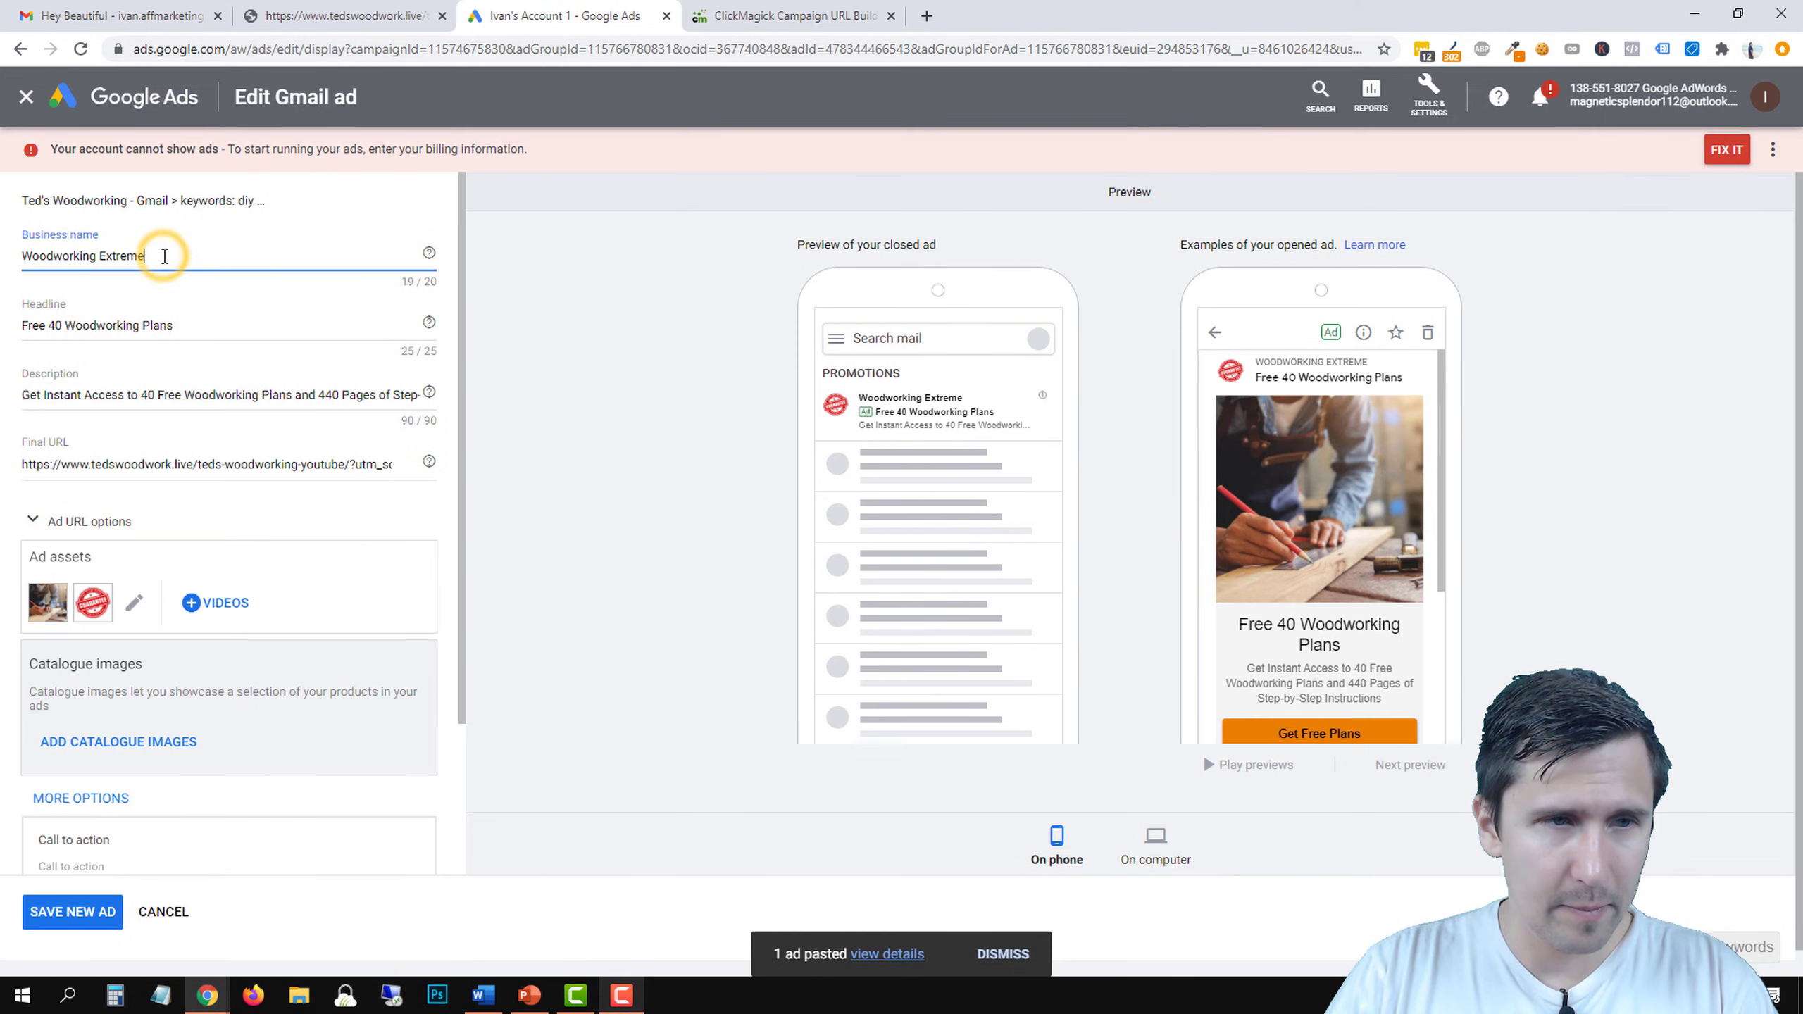
{"action": "type", "text": "s"}
{"action": "left_click", "coordinate": [83, 920]}
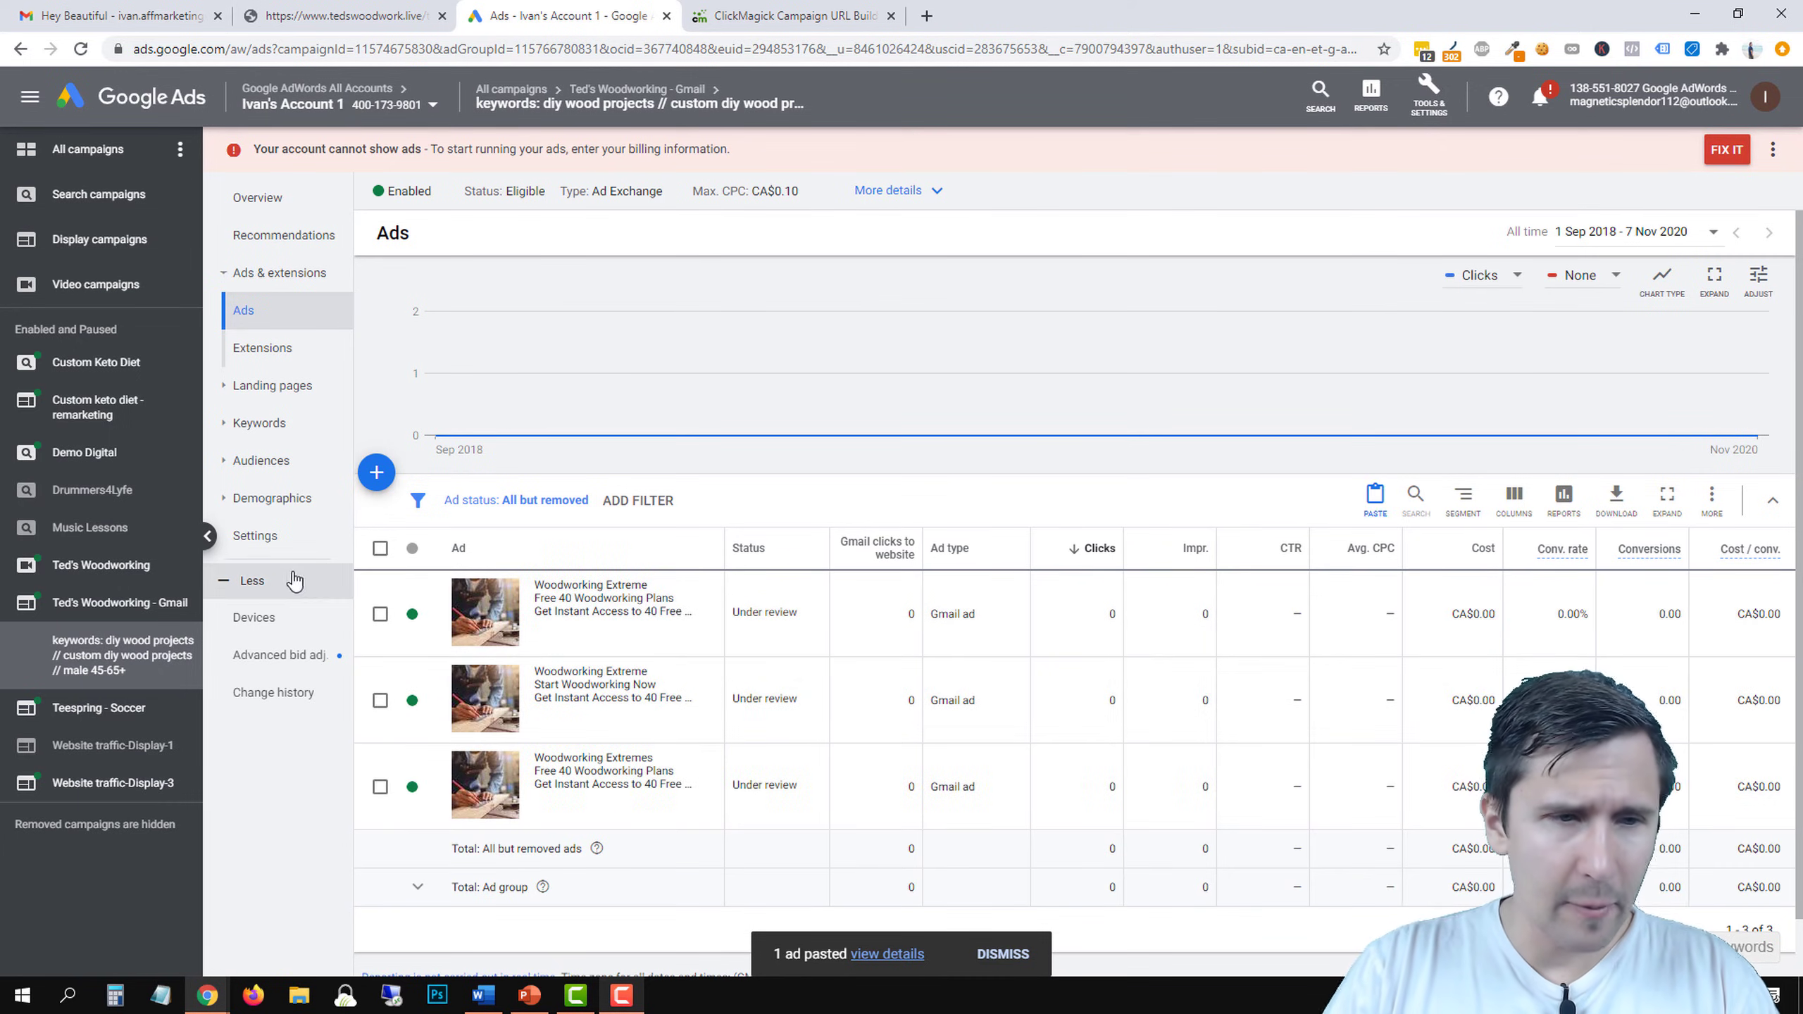
Go to the "Ted's Woodworking - Gmail" campaign's ad groups and copy its only ad group.
{"action": "left_click", "coordinate": [74, 602]}
{"action": "left_click", "coordinate": [263, 283]}
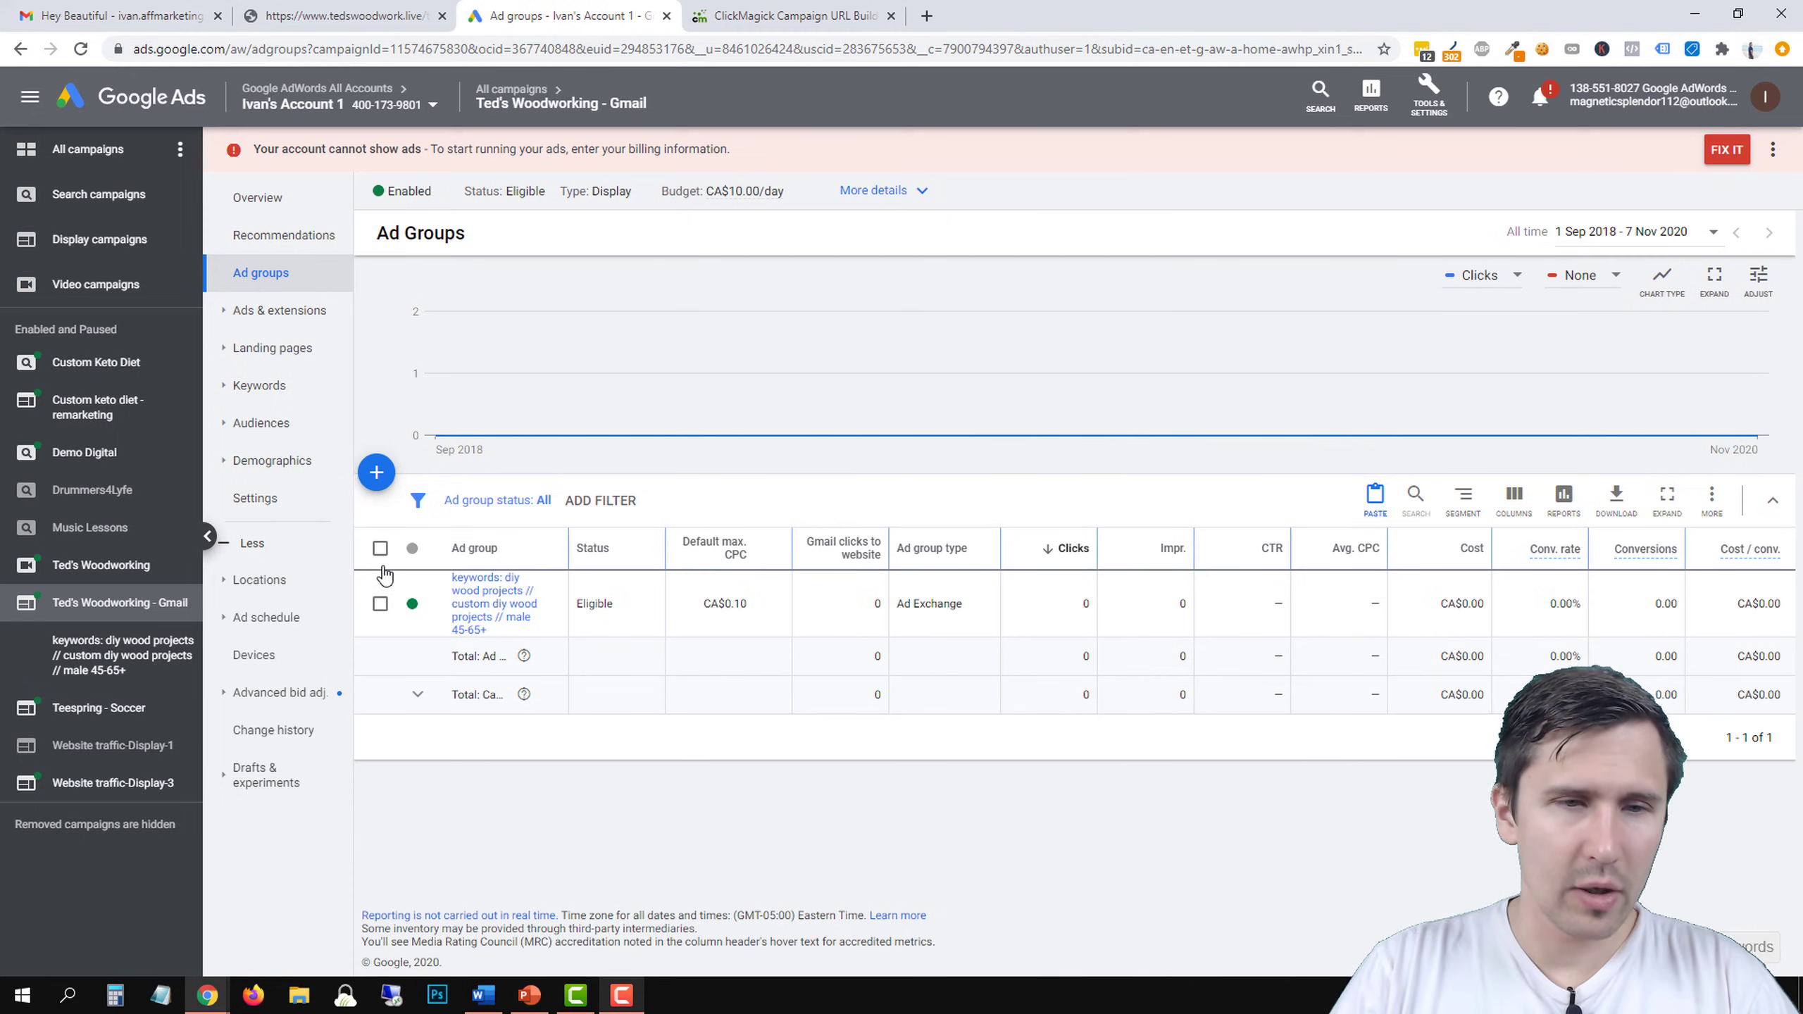
{"action": "left_click", "coordinate": [479, 501]}
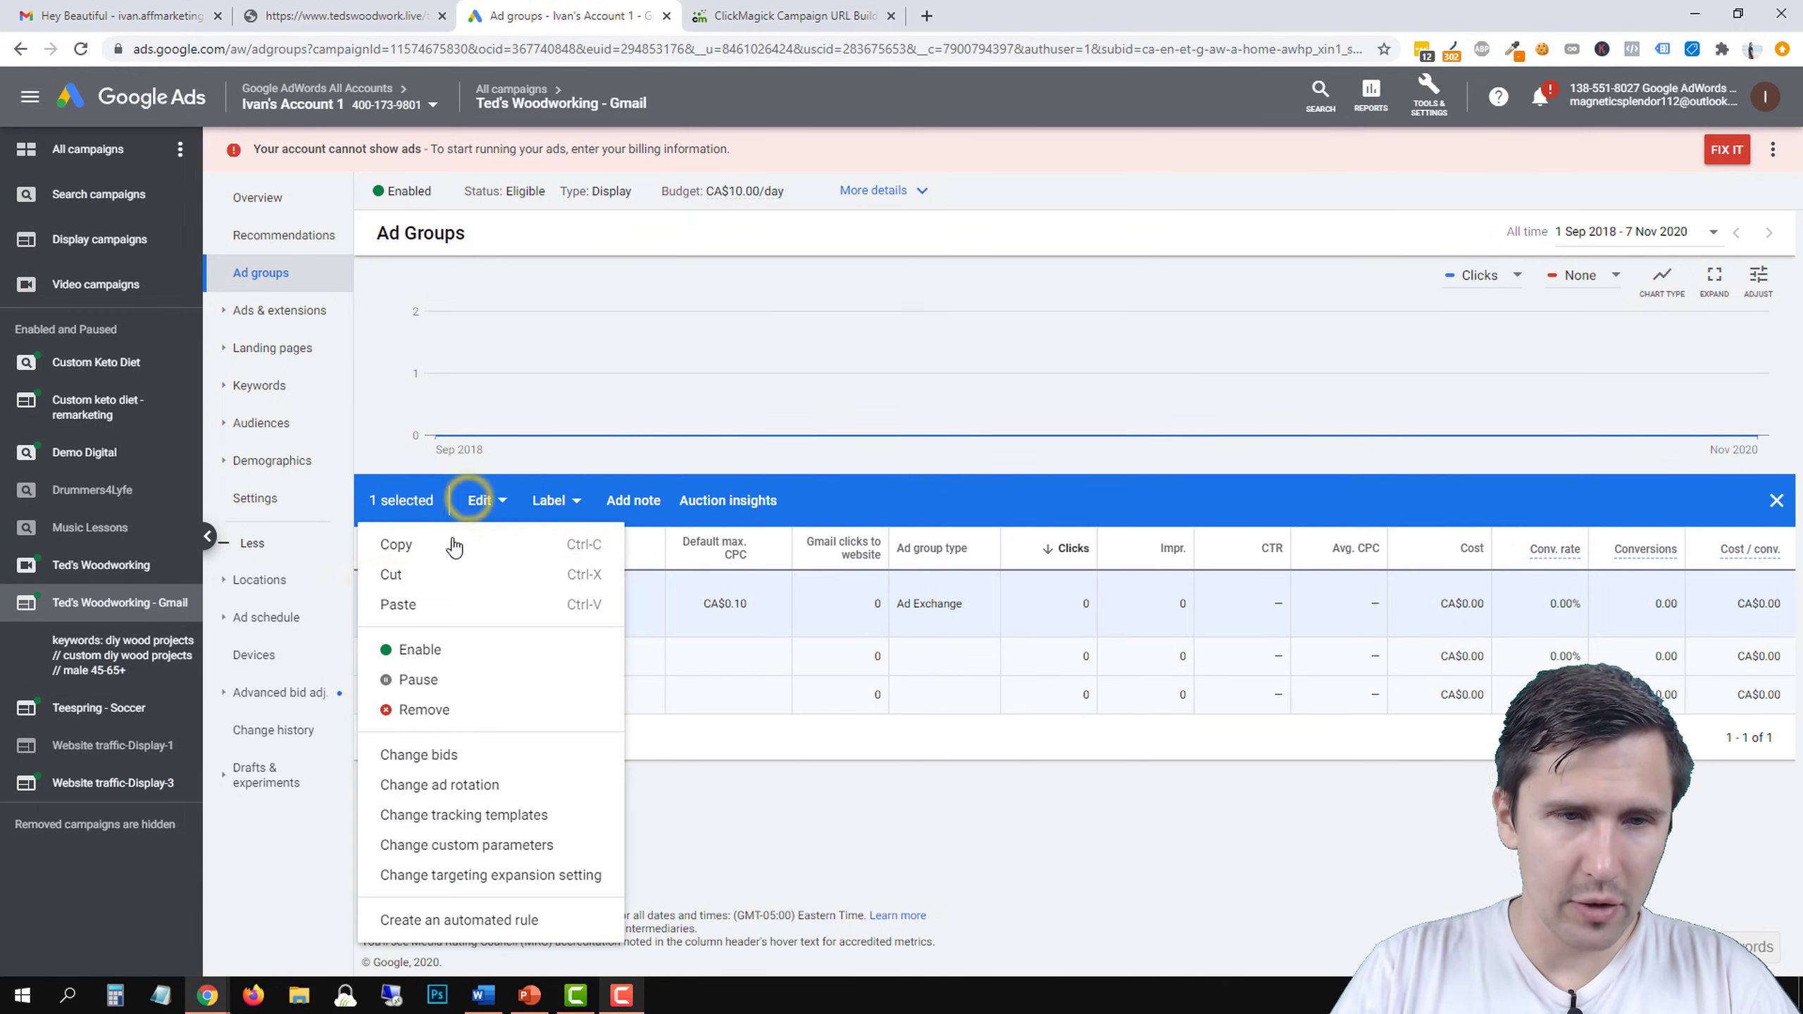
{"action": "left_click", "coordinate": [460, 537]}
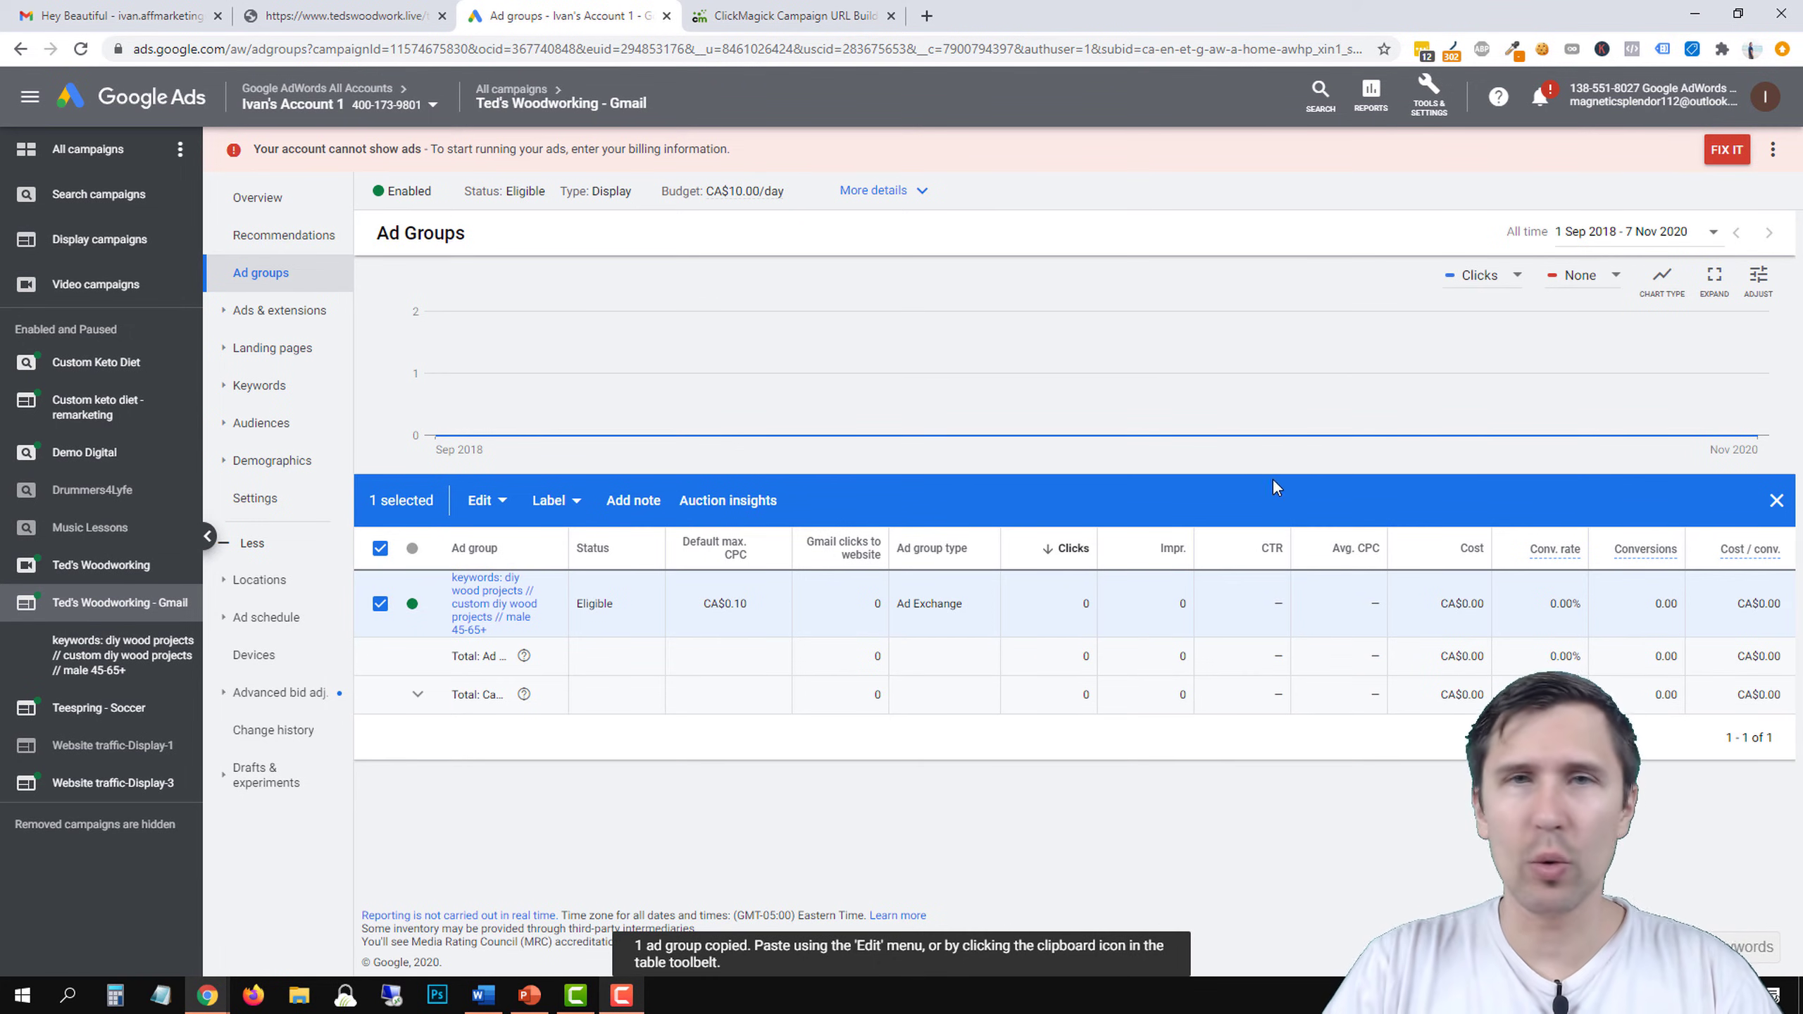
{"action": "left_click", "coordinate": [1772, 504]}
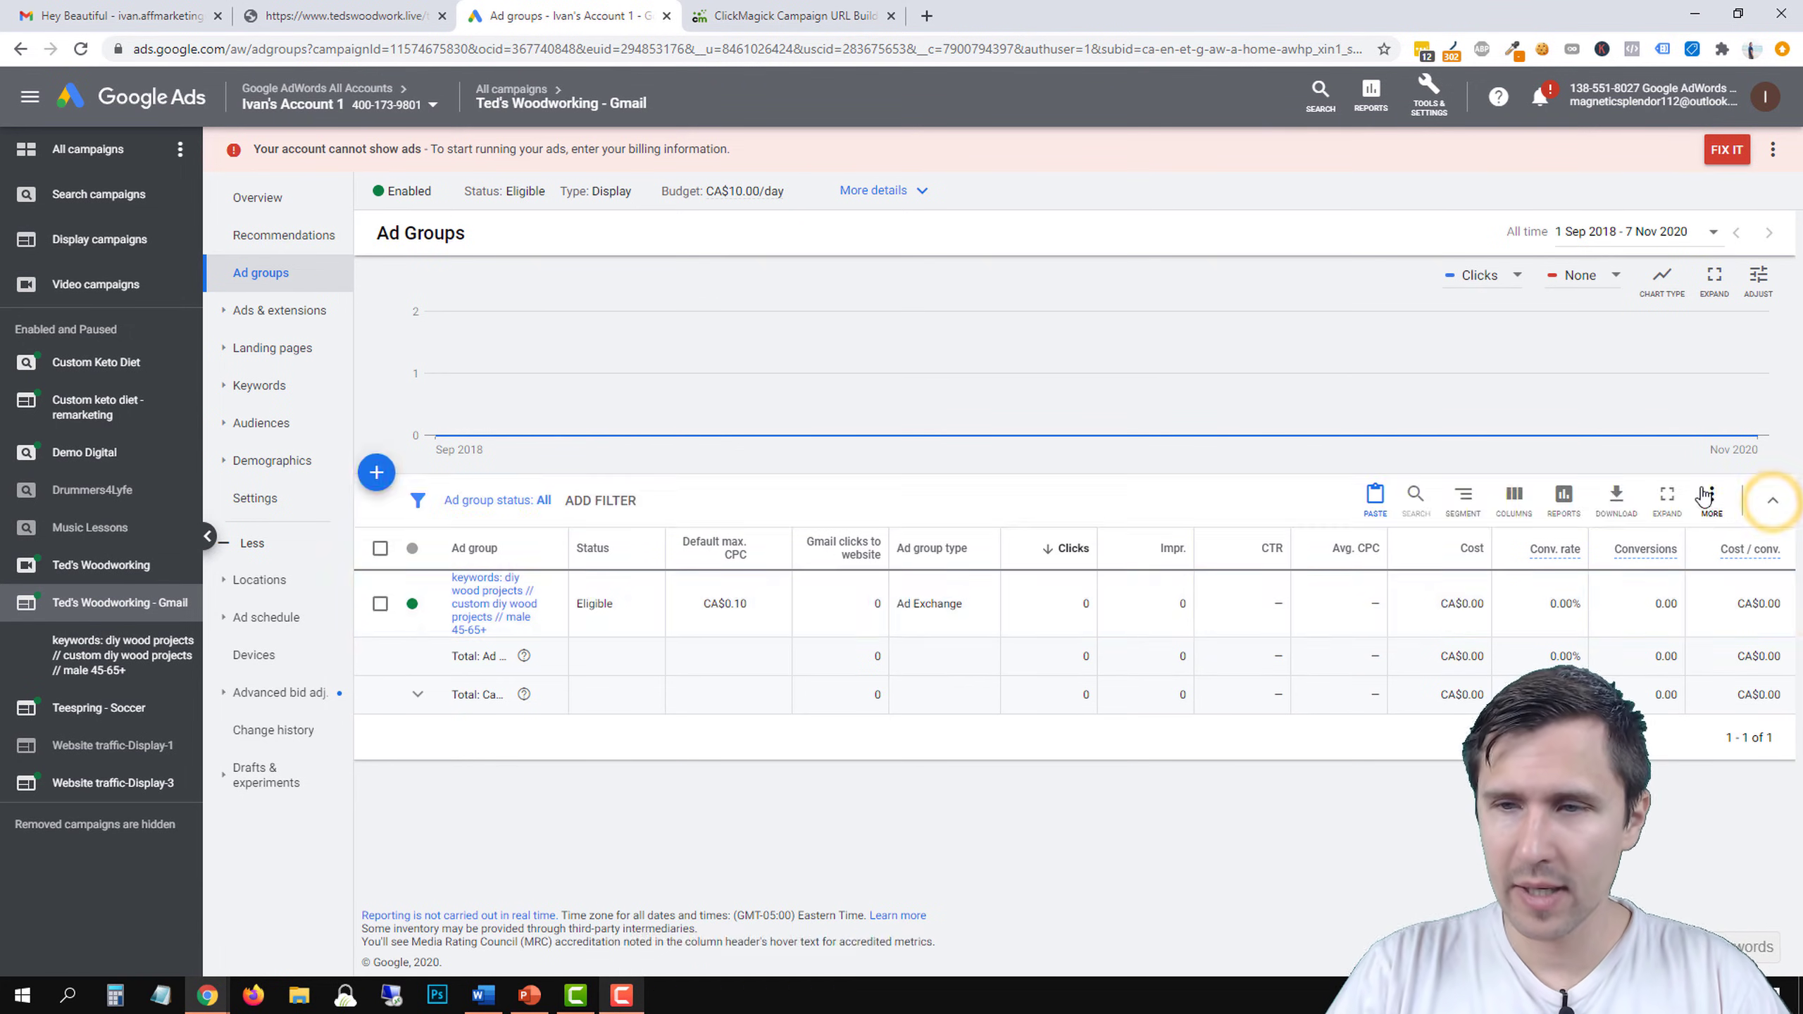
Paste the copied ad group into the "Ted's Woodworking - Gmail" campaign without pausing it.
{"action": "key", "text": "ctrl+v"}
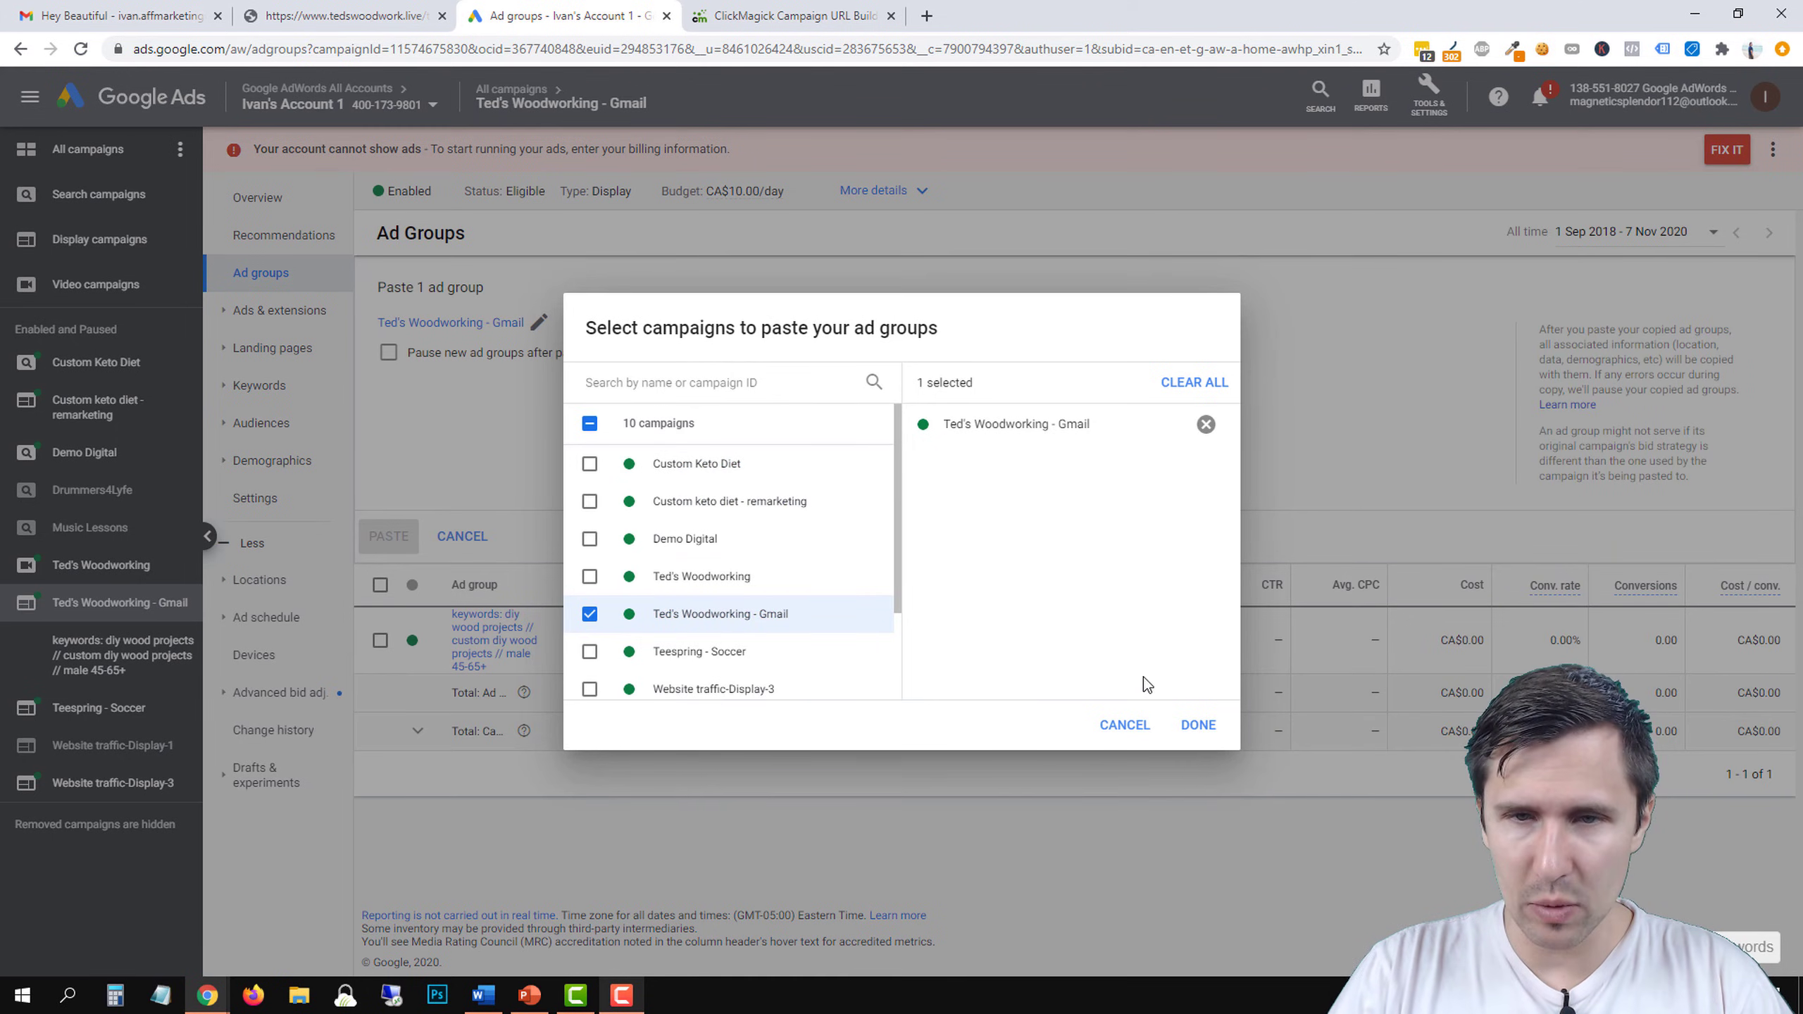
{"action": "left_click", "coordinate": [1210, 732]}
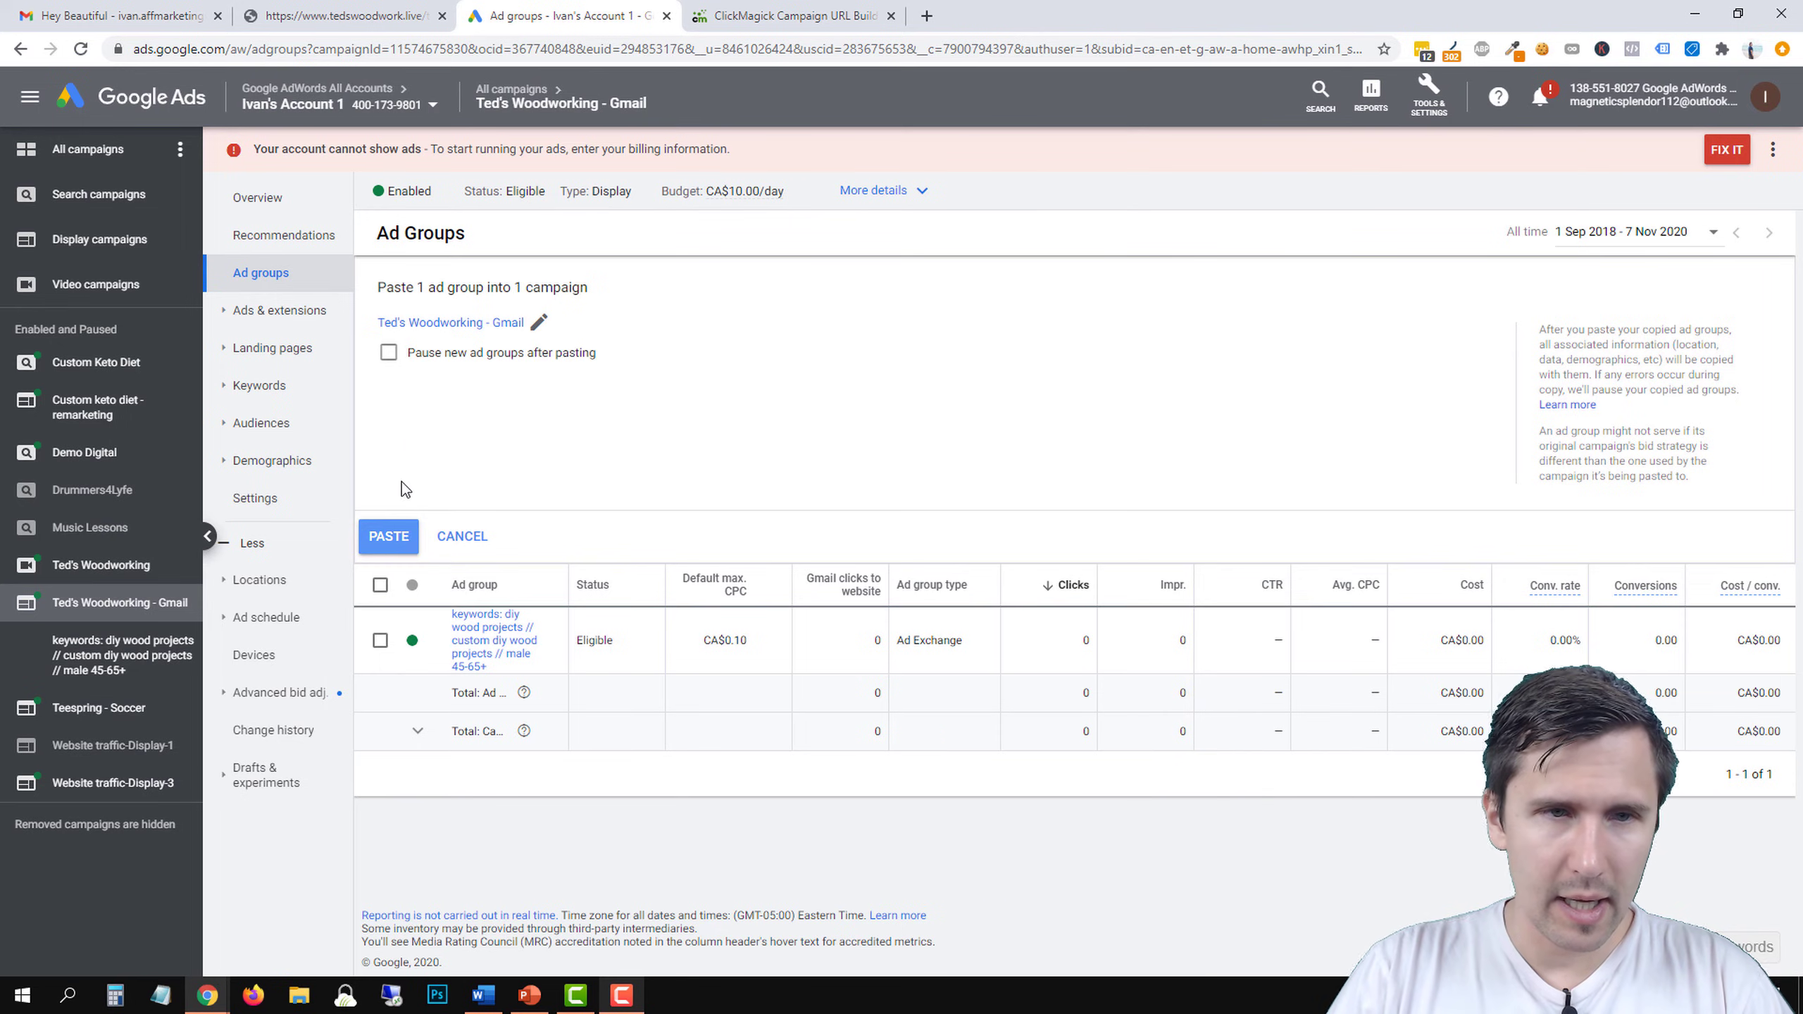
{"action": "left_click_drag", "start_coordinate": [446, 293], "coordinate": [585, 289]}
{"action": "left_click", "coordinate": [557, 287]}
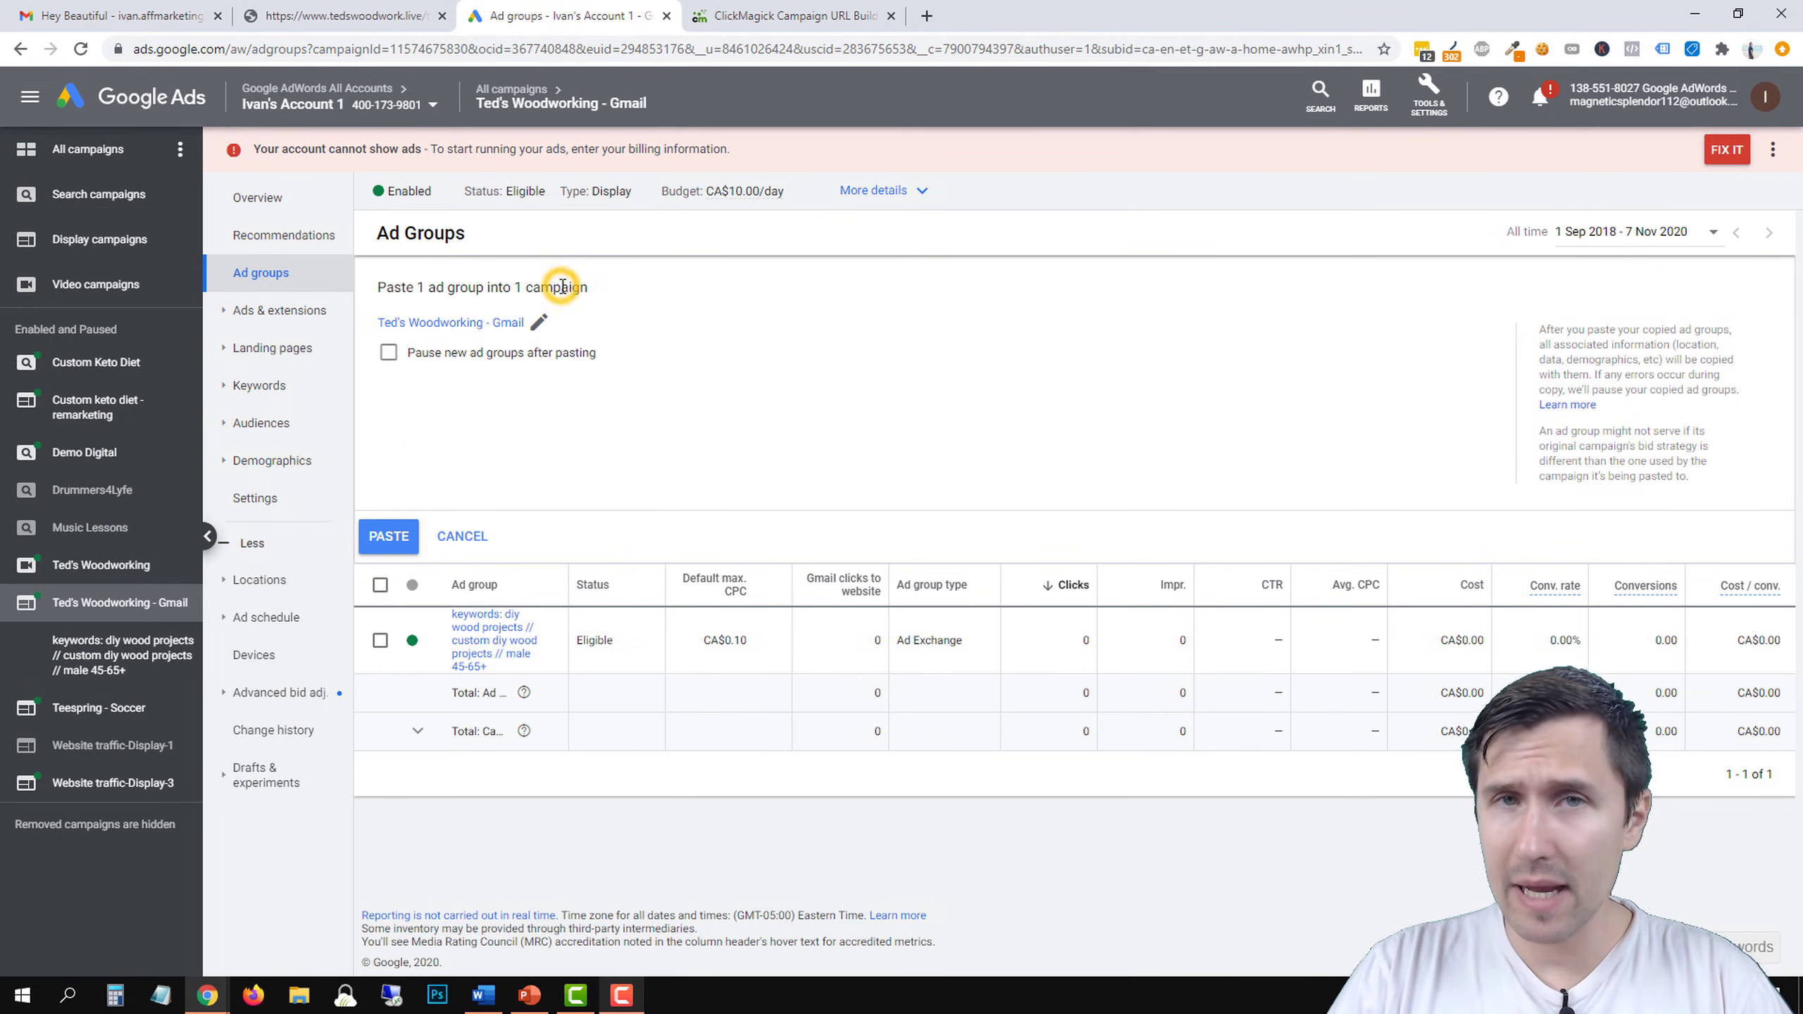
{"action": "left_click", "coordinate": [389, 534]}
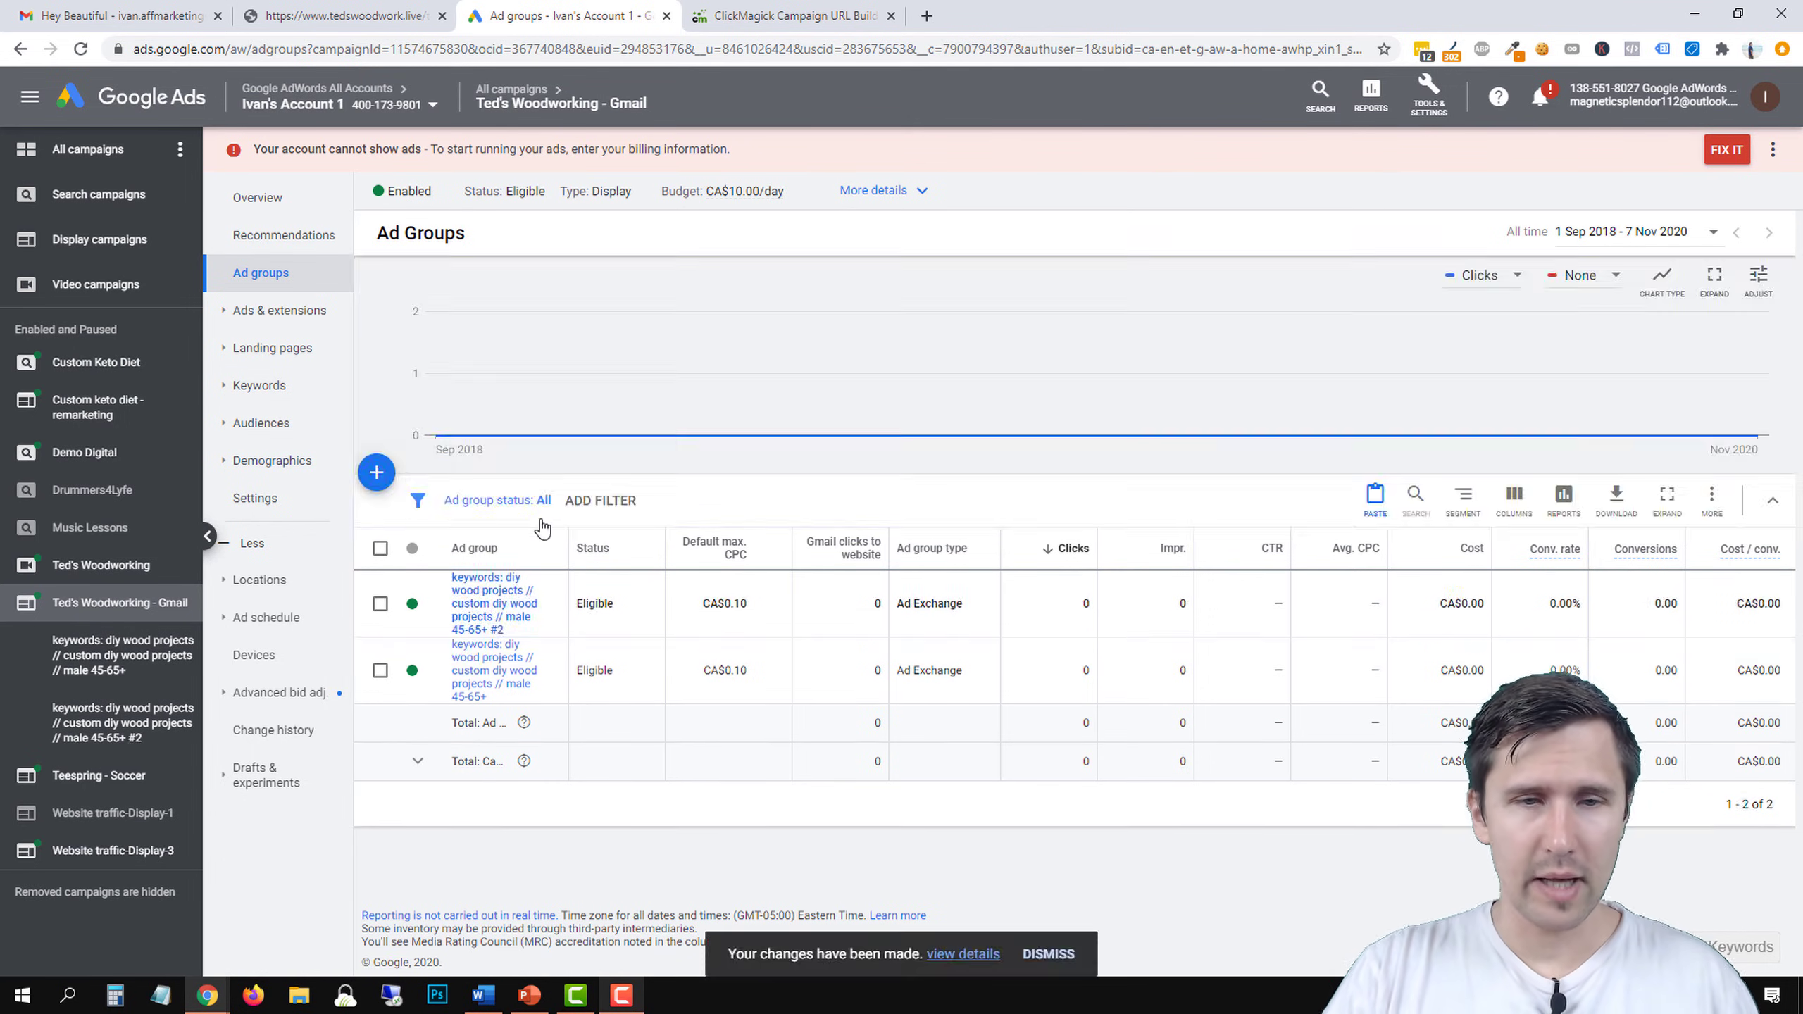
Rename the duplicated #2 ad group to "keywords: diy wood projects // custom diy wood projects // female 45-65+".
{"action": "left_click", "coordinate": [556, 605]}
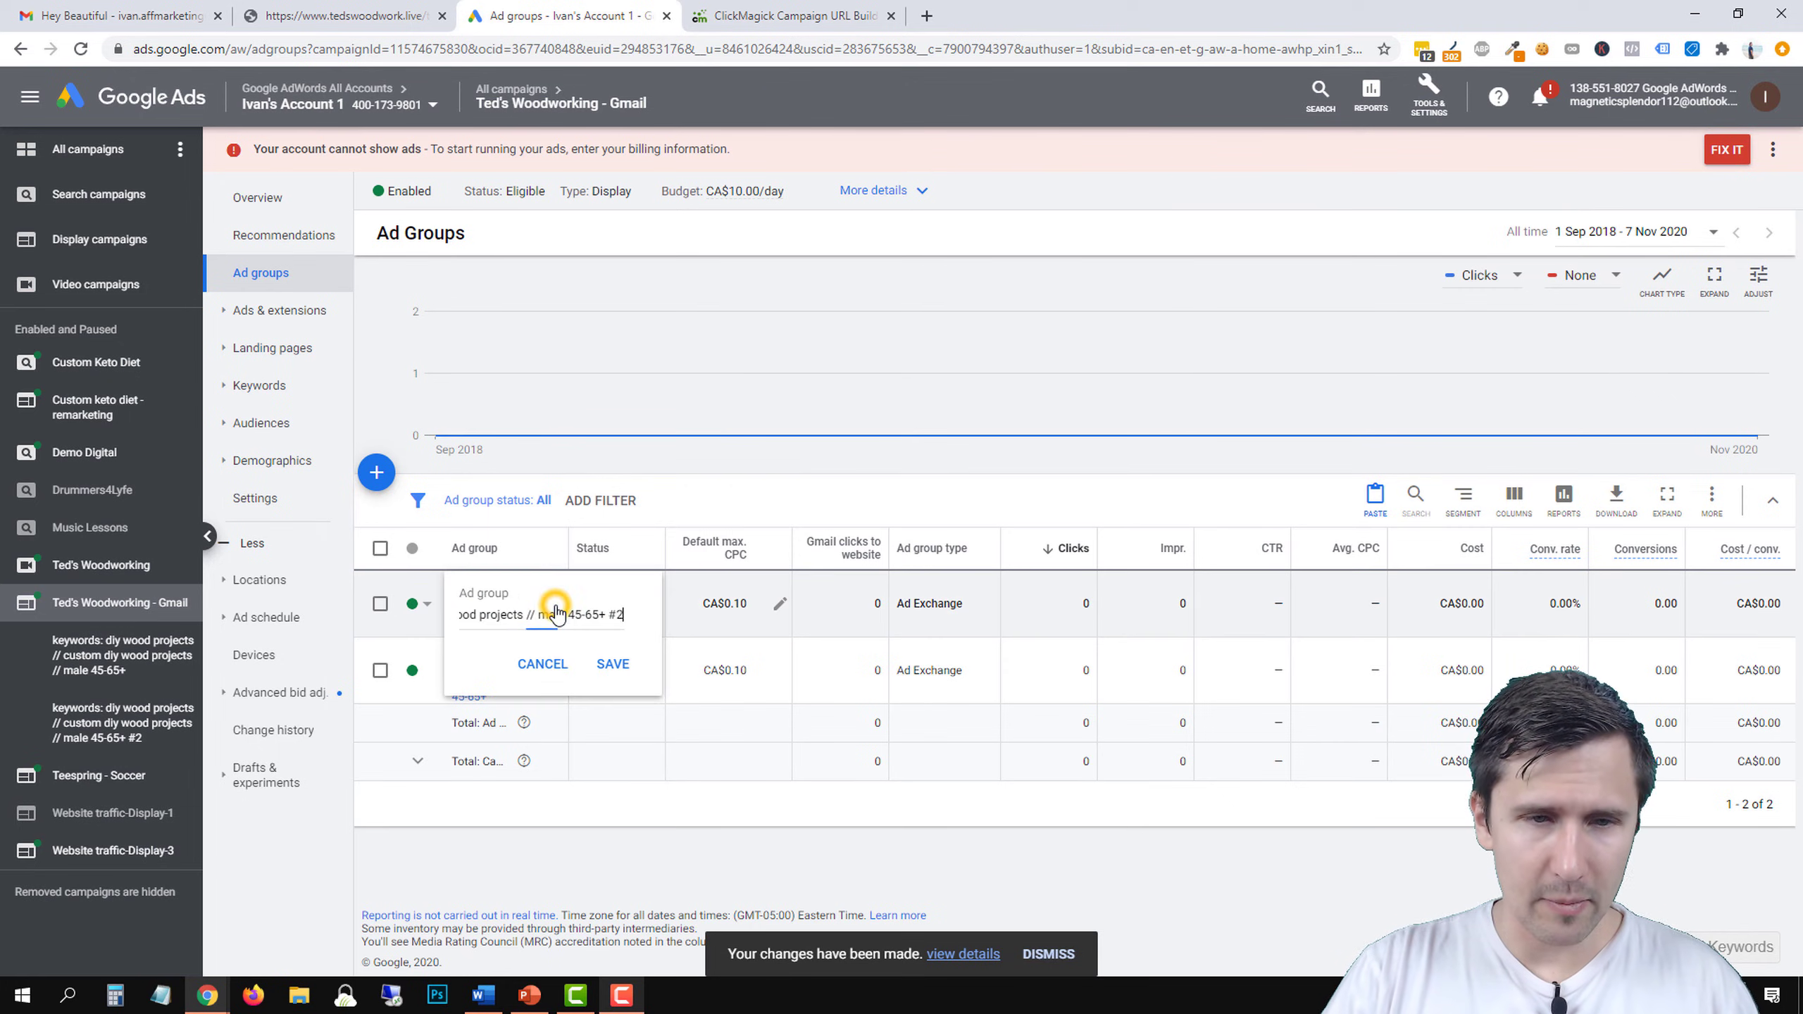
{"action": "left_click_drag", "start_coordinate": [616, 616], "coordinate": [624, 614]}
{"action": "left_click", "coordinate": [625, 618]}
{"action": "key", "text": "BackSpace"}
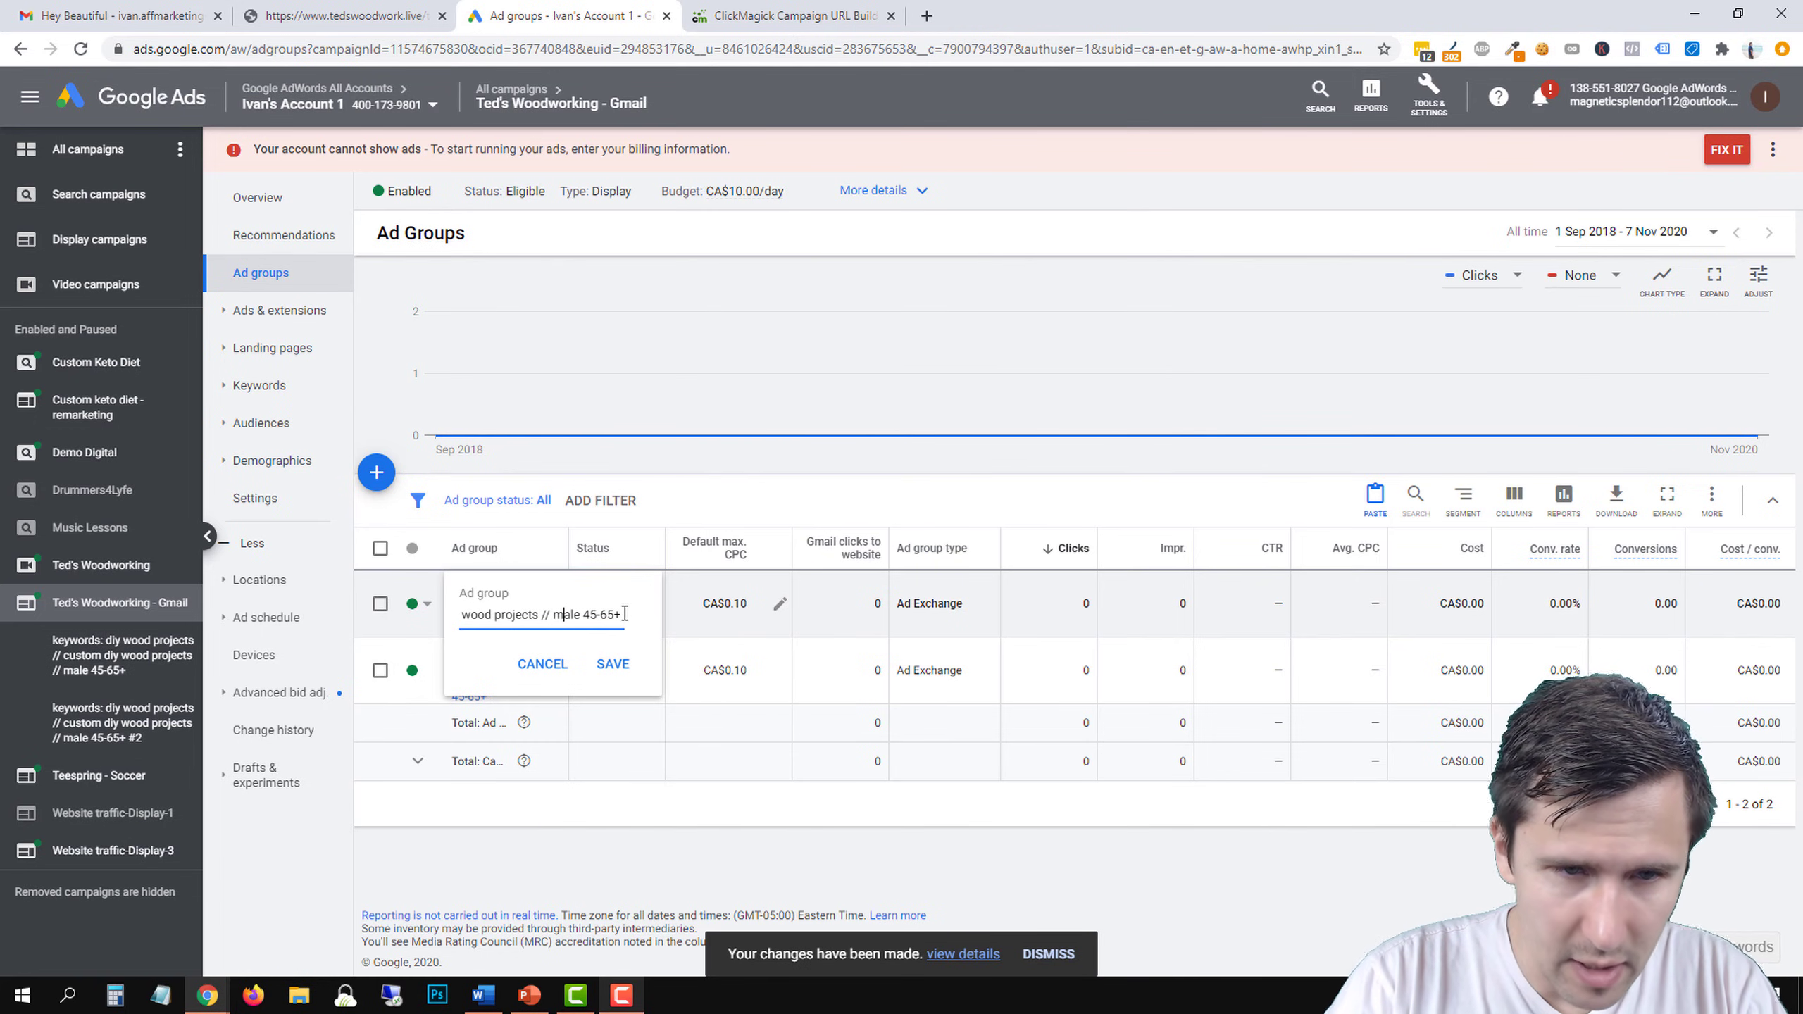
{"action": "left_click", "coordinate": [612, 664]}
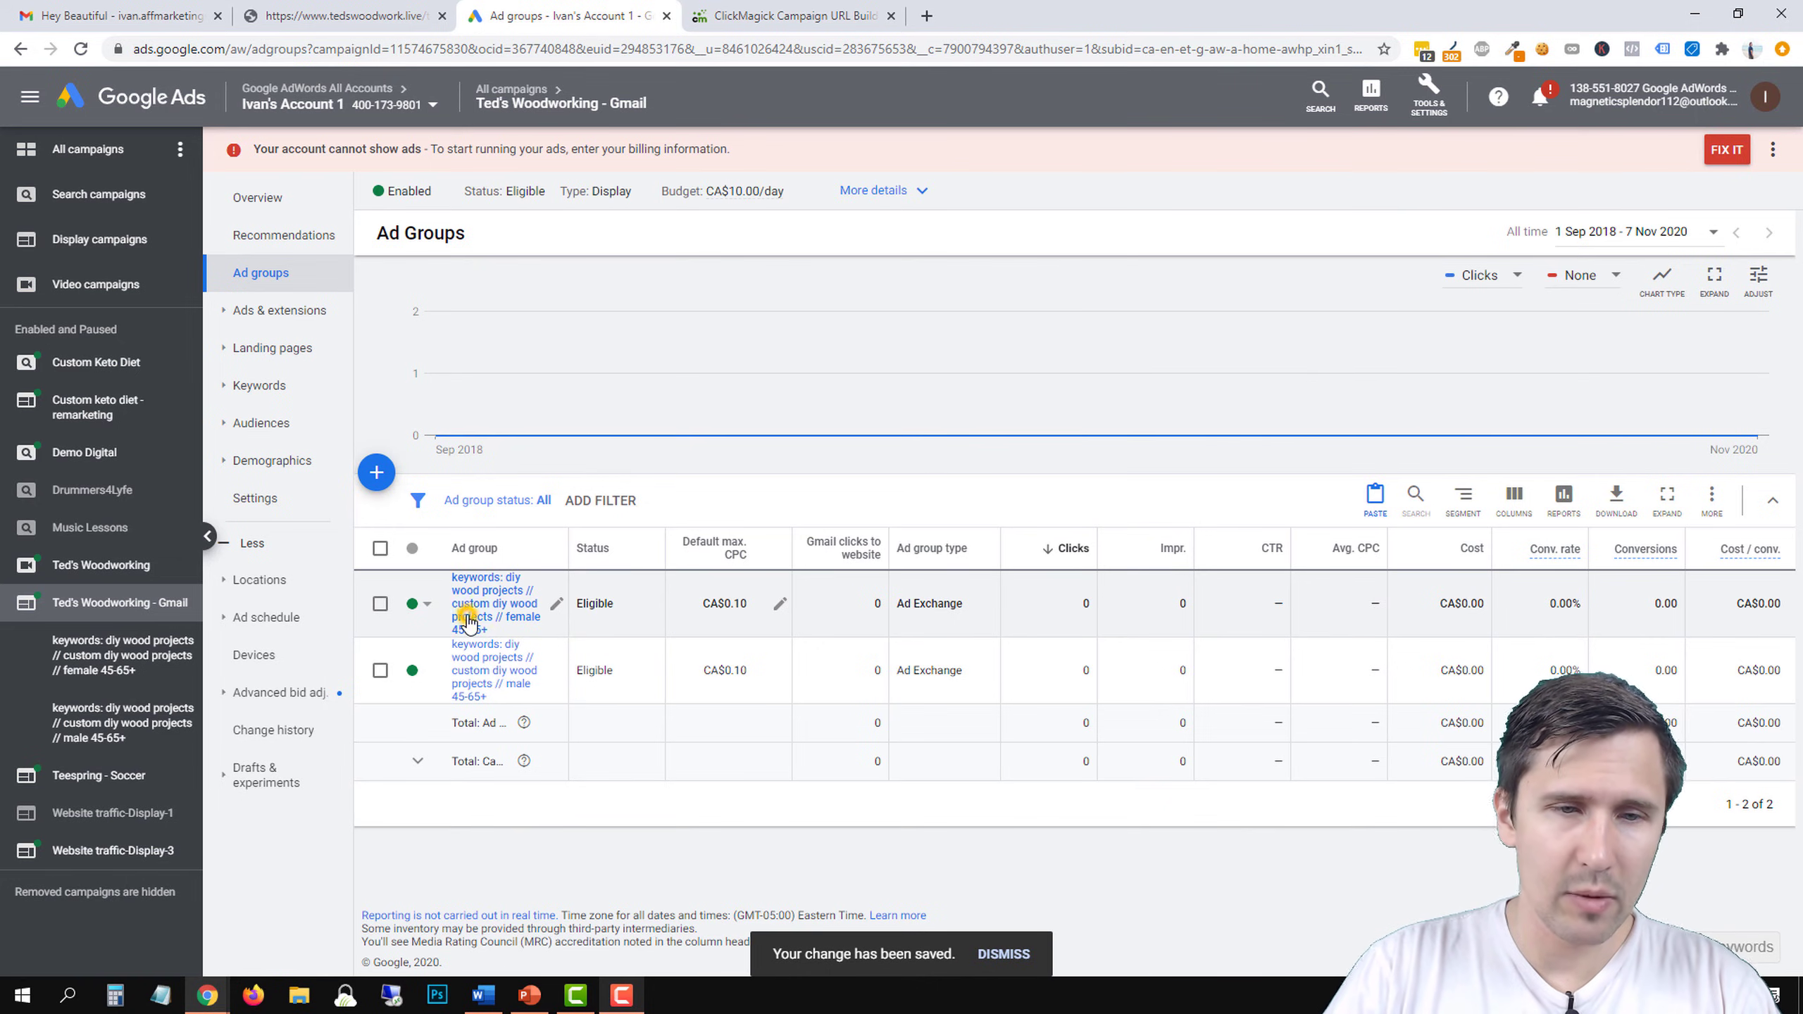
In the female 45-65+ ad group's gender demographics, enable Female and exclude Male from the ad group.
{"action": "left_click", "coordinate": [468, 619]}
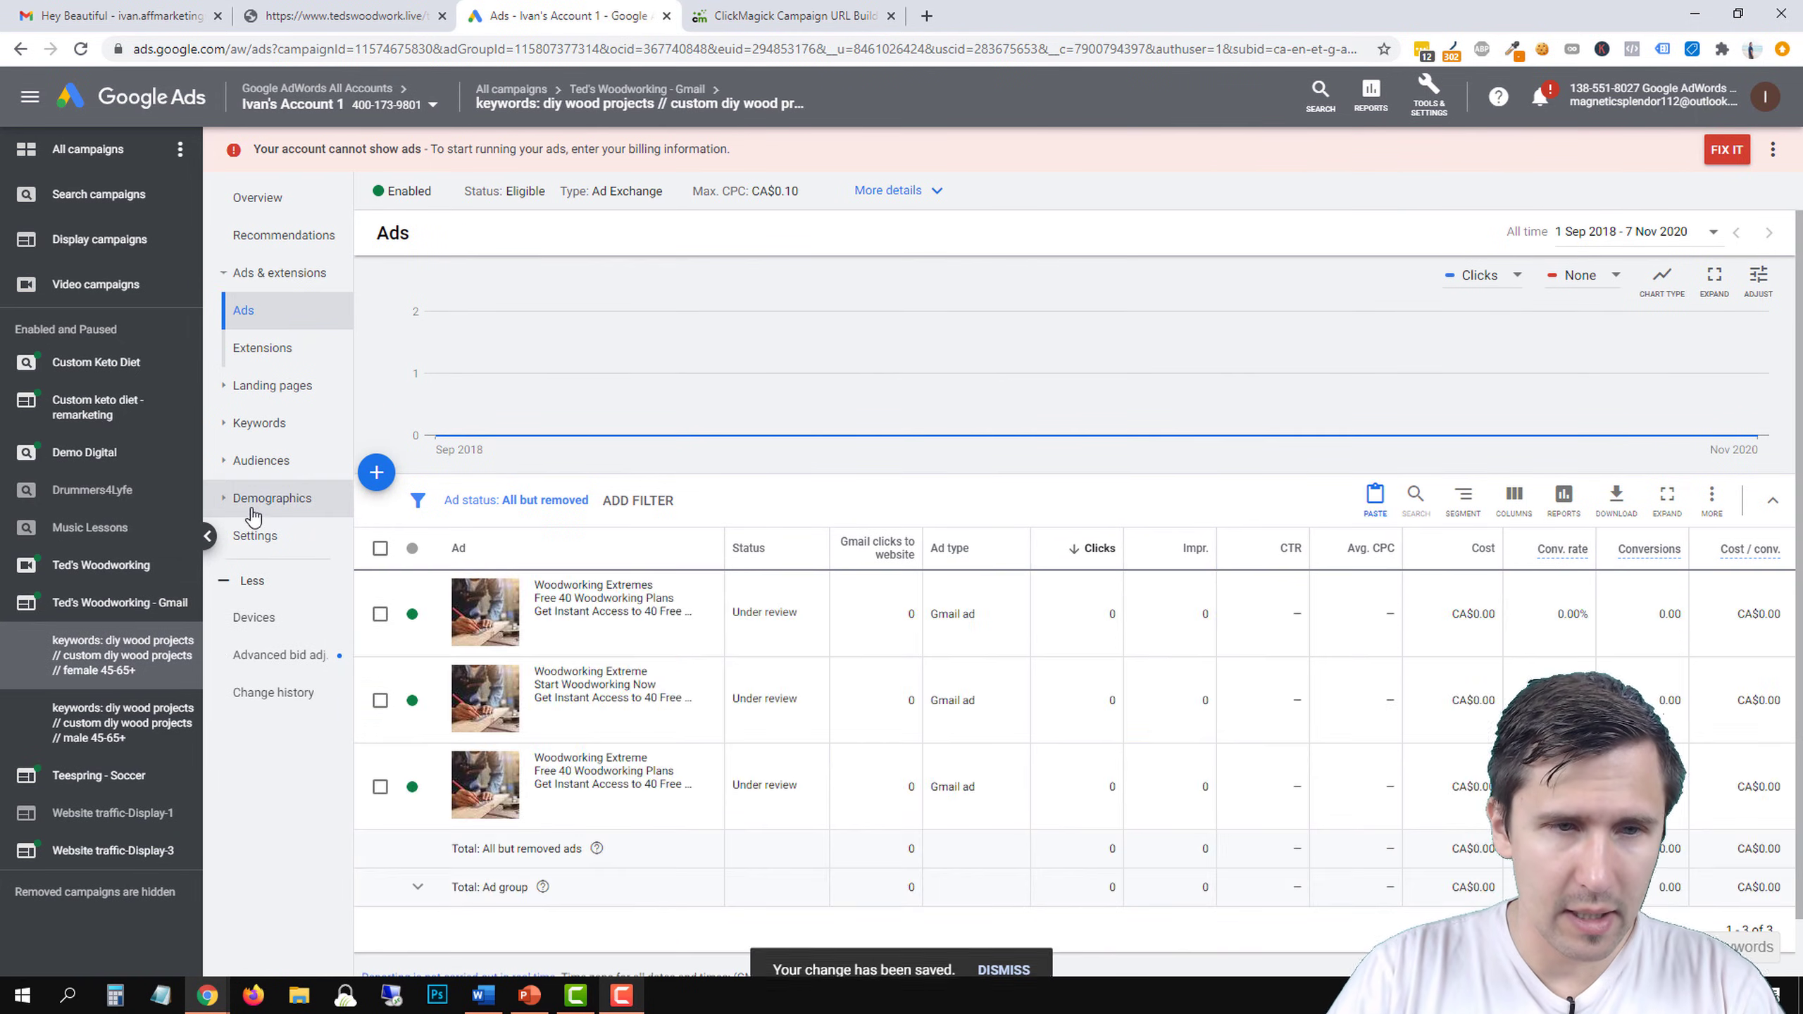
{"action": "left_click", "coordinate": [253, 508]}
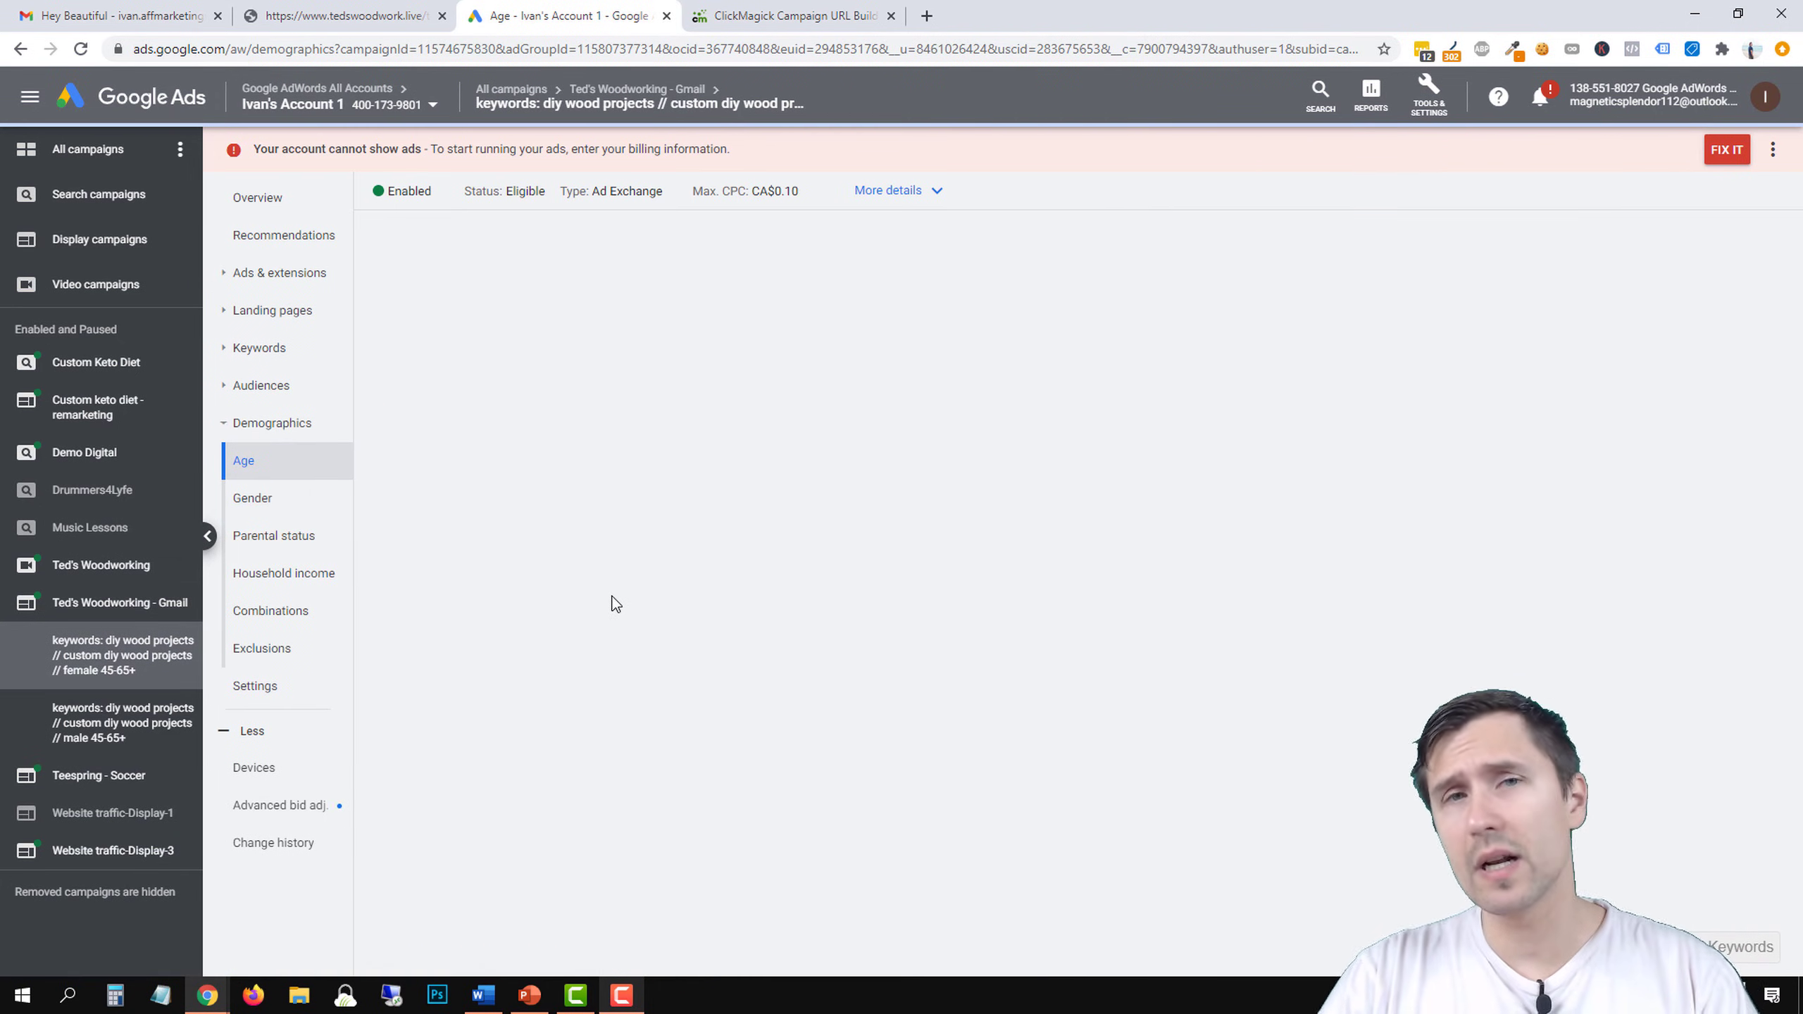
{"action": "left_click", "coordinate": [275, 512]}
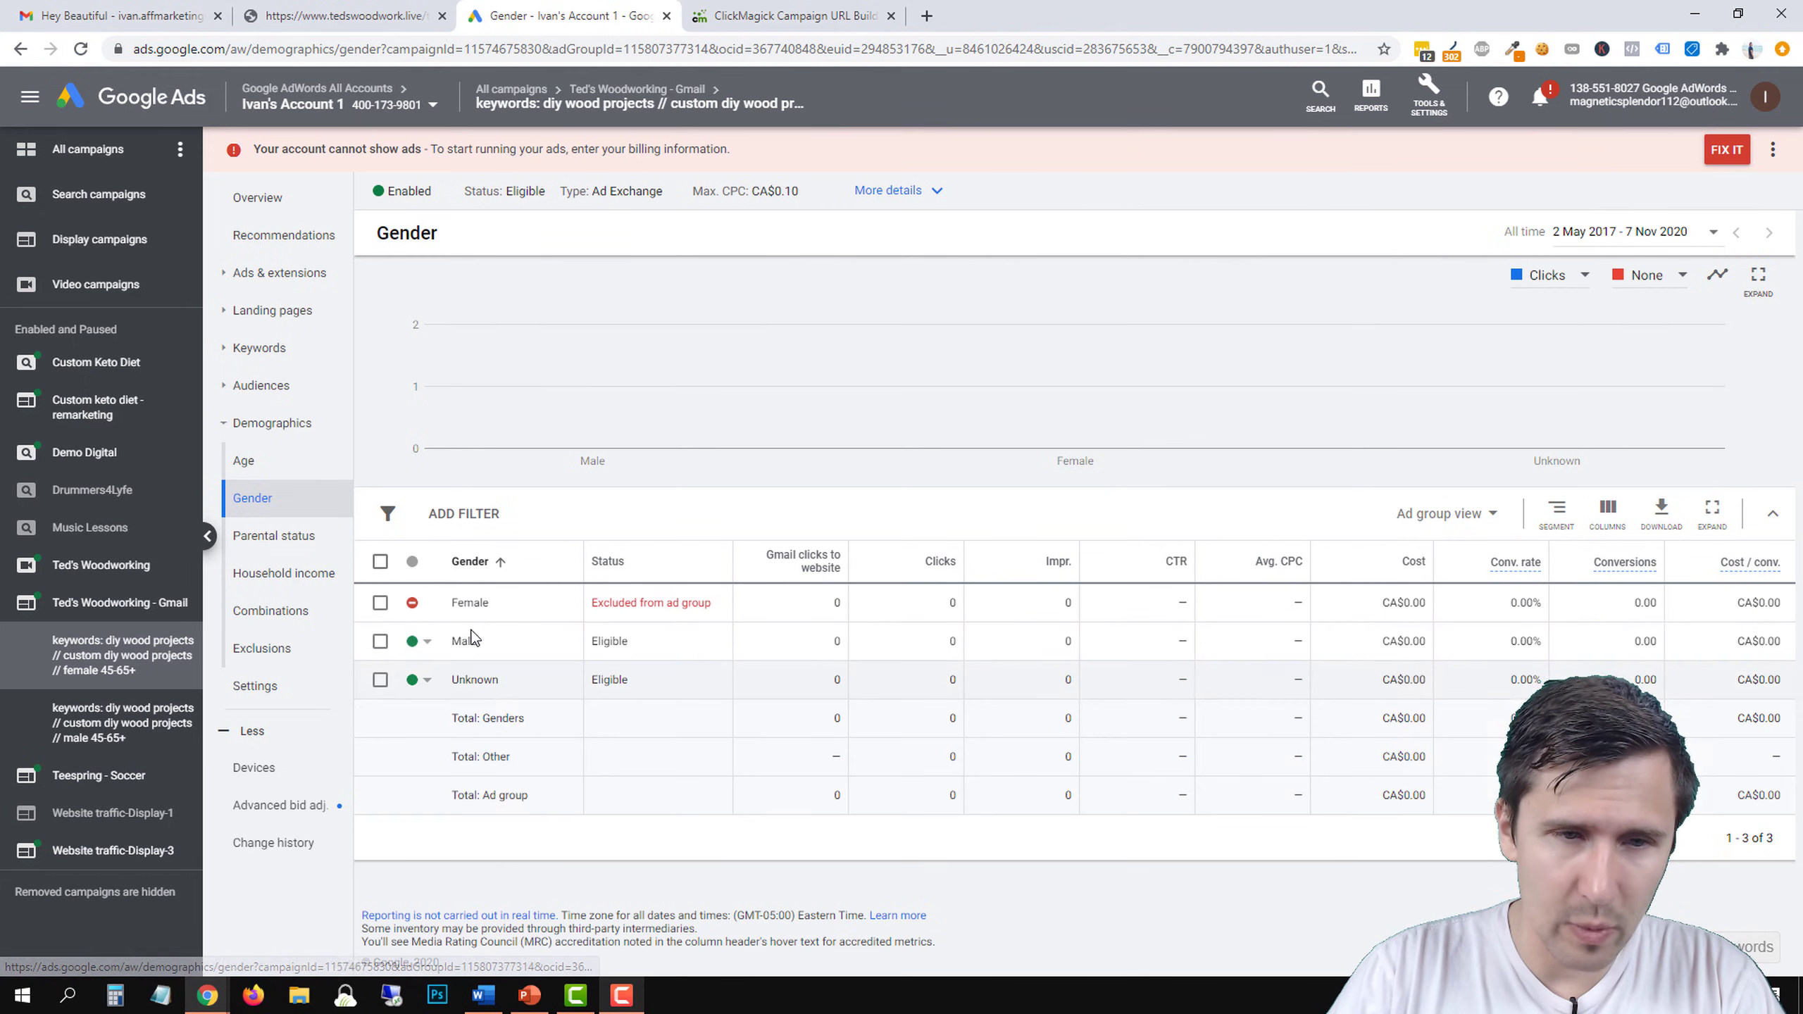
{"action": "left_click", "coordinate": [413, 605]}
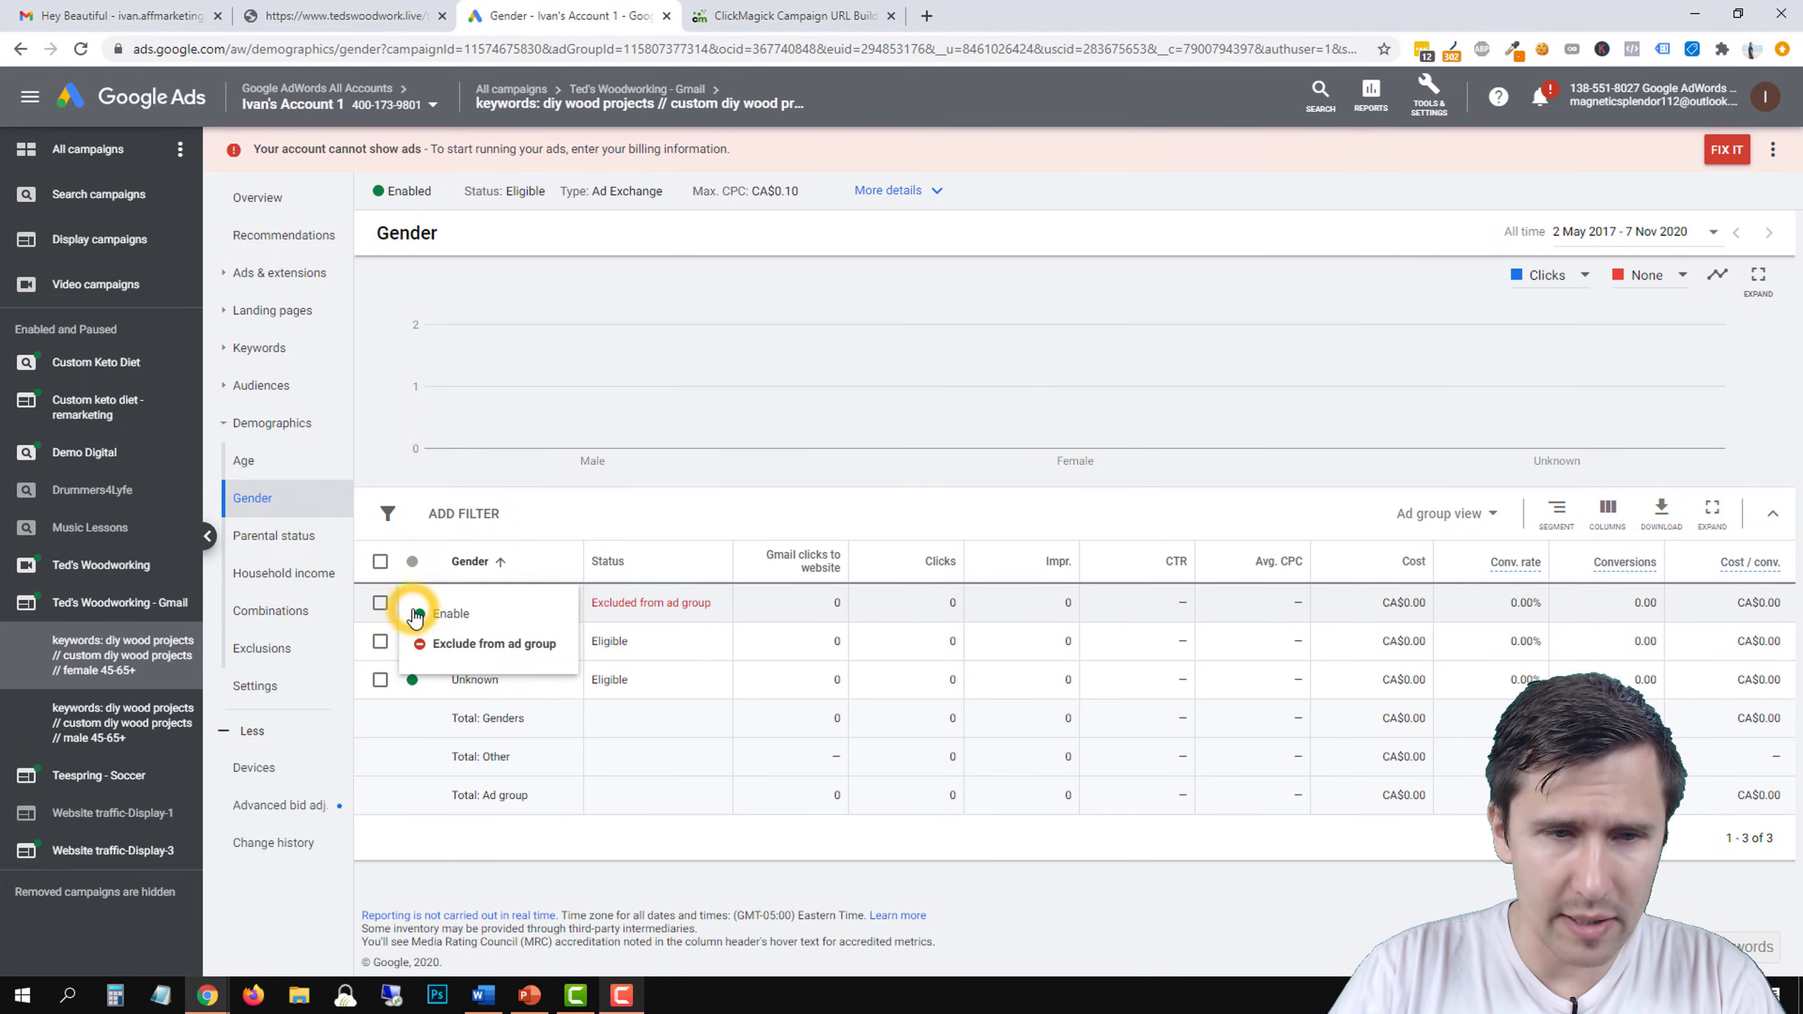
{"action": "left_click", "coordinate": [456, 611]}
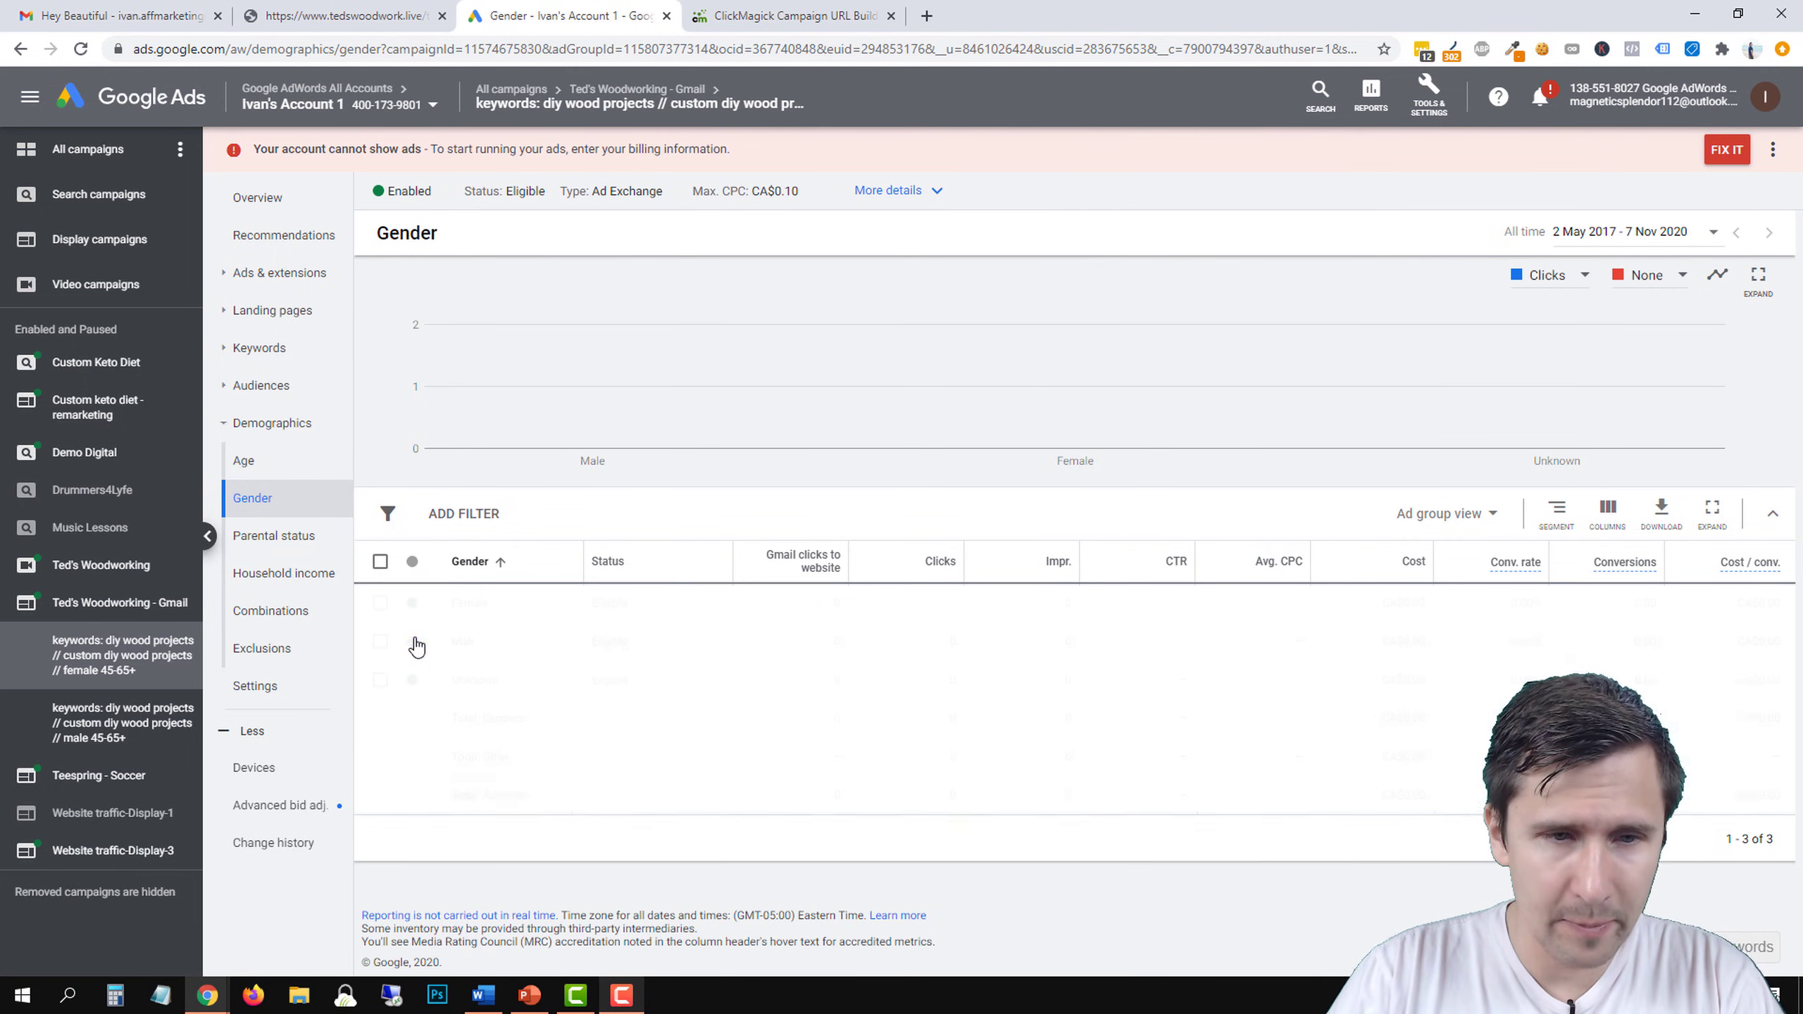
{"action": "left_click", "coordinate": [412, 641]}
{"action": "left_click", "coordinate": [436, 684]}
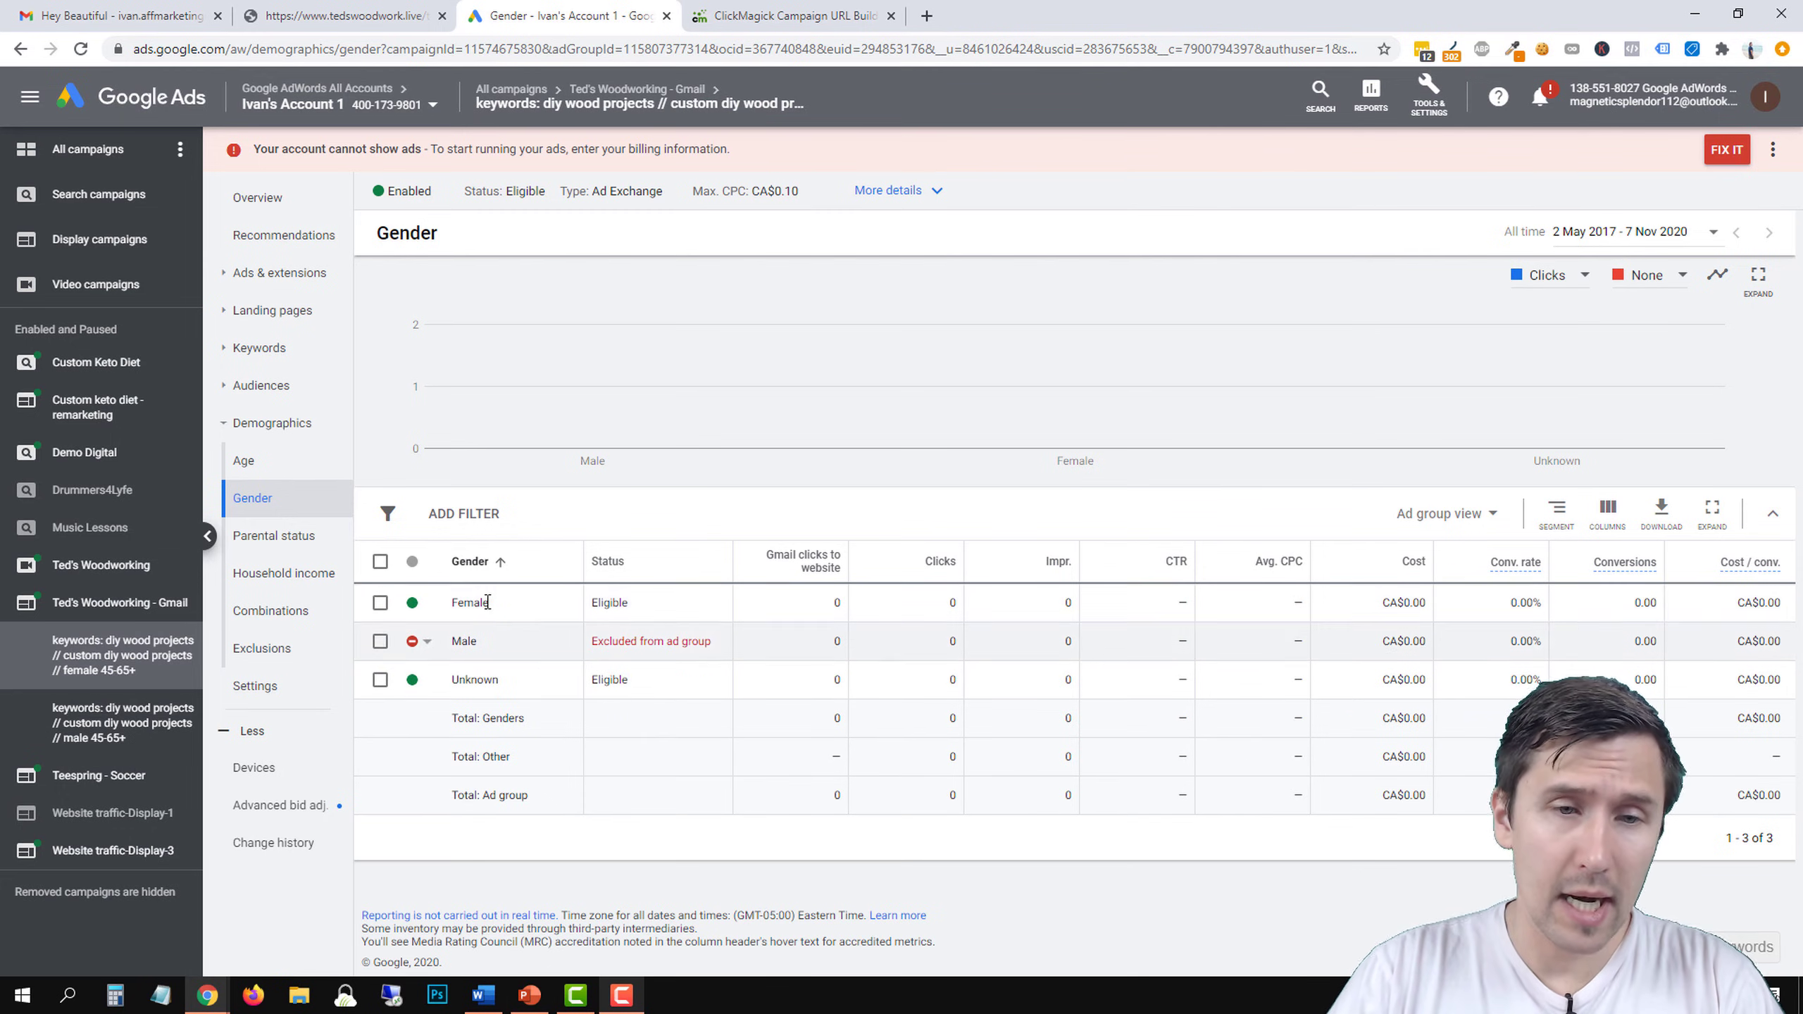
Review the female ad group's audience editor, including the browsable audience categories and the Targeting (recommended) setting, and save it without edits.
{"action": "left_click", "coordinate": [260, 385]}
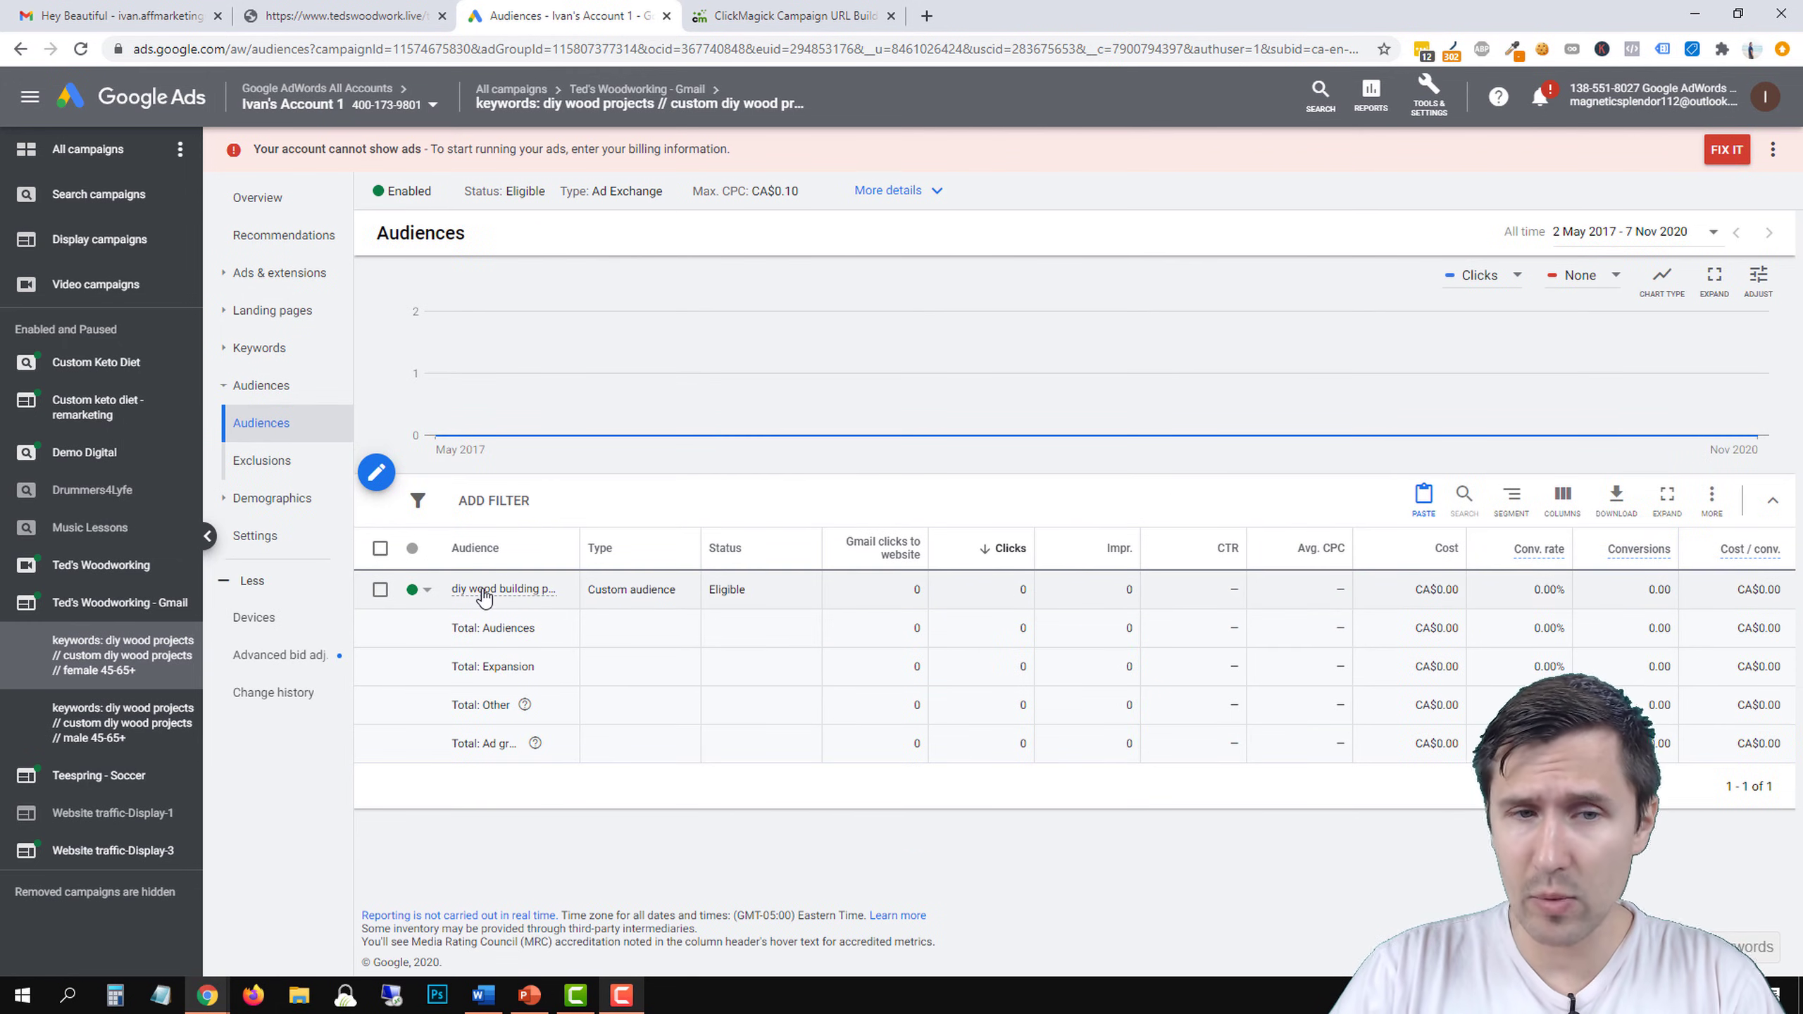
{"action": "mouse_move", "coordinate": [485, 596]}
{"action": "left_click", "coordinate": [378, 476]}
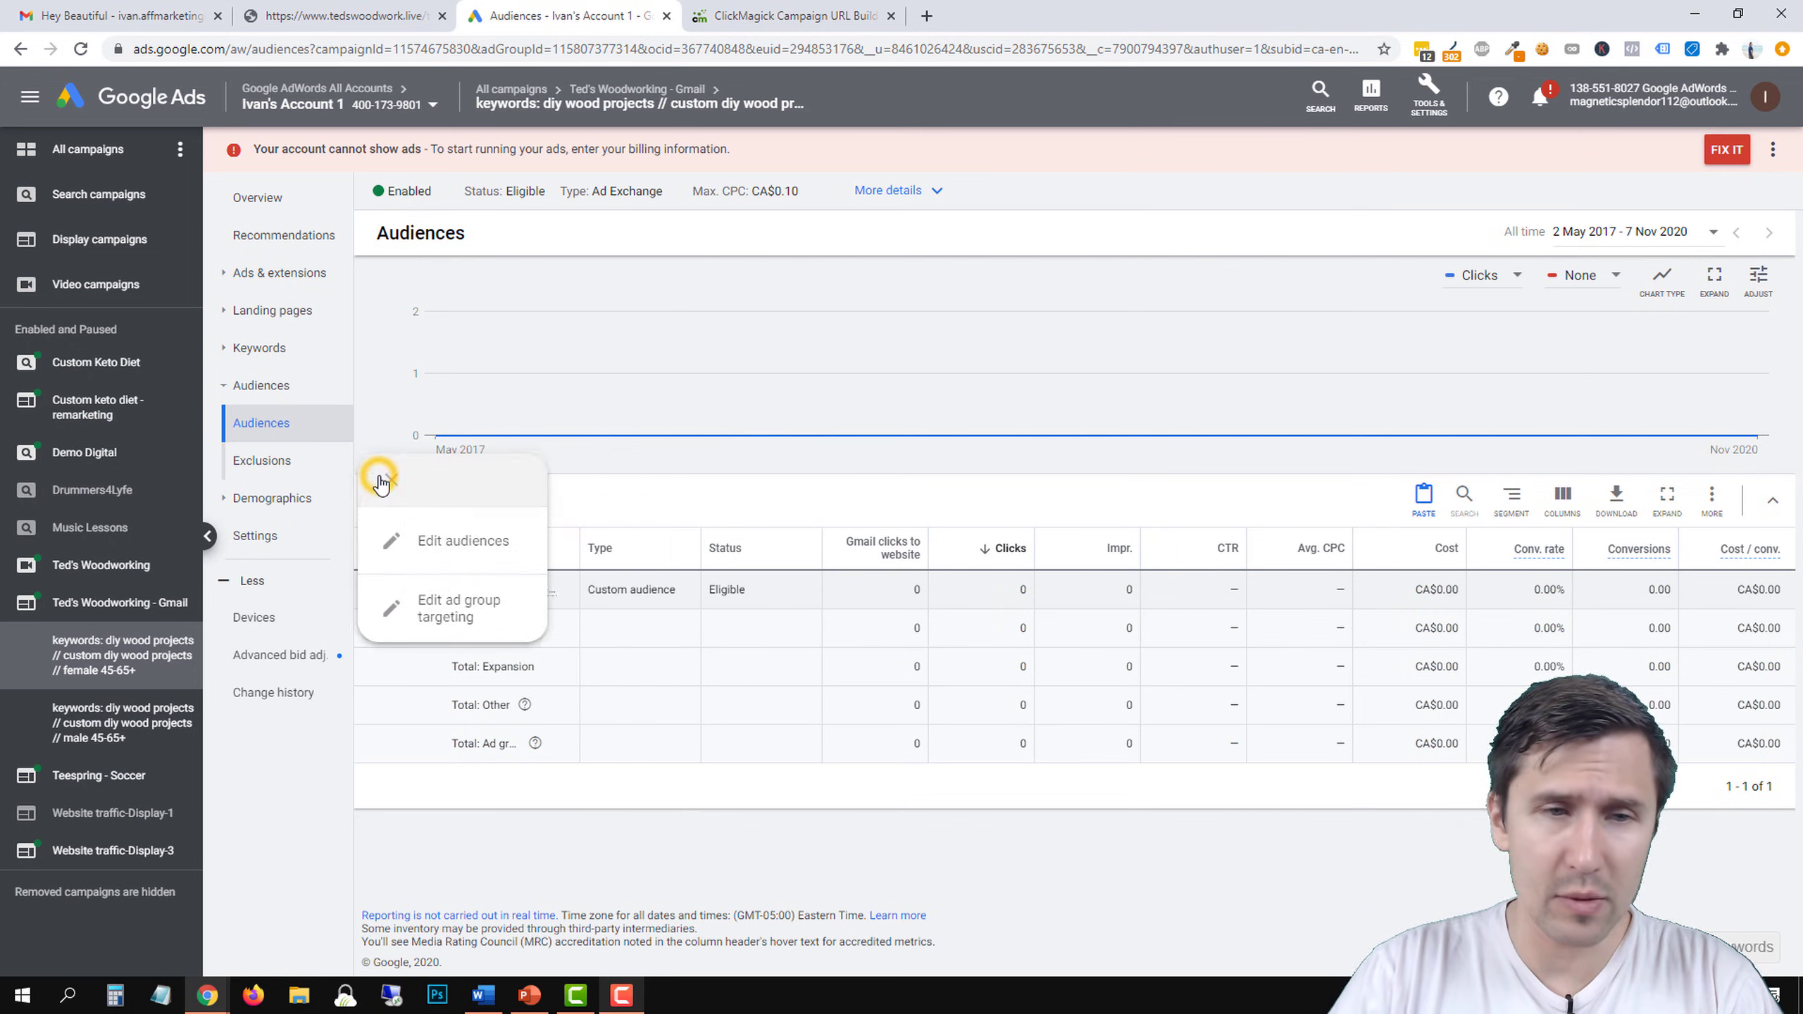
{"action": "left_click", "coordinate": [482, 541]}
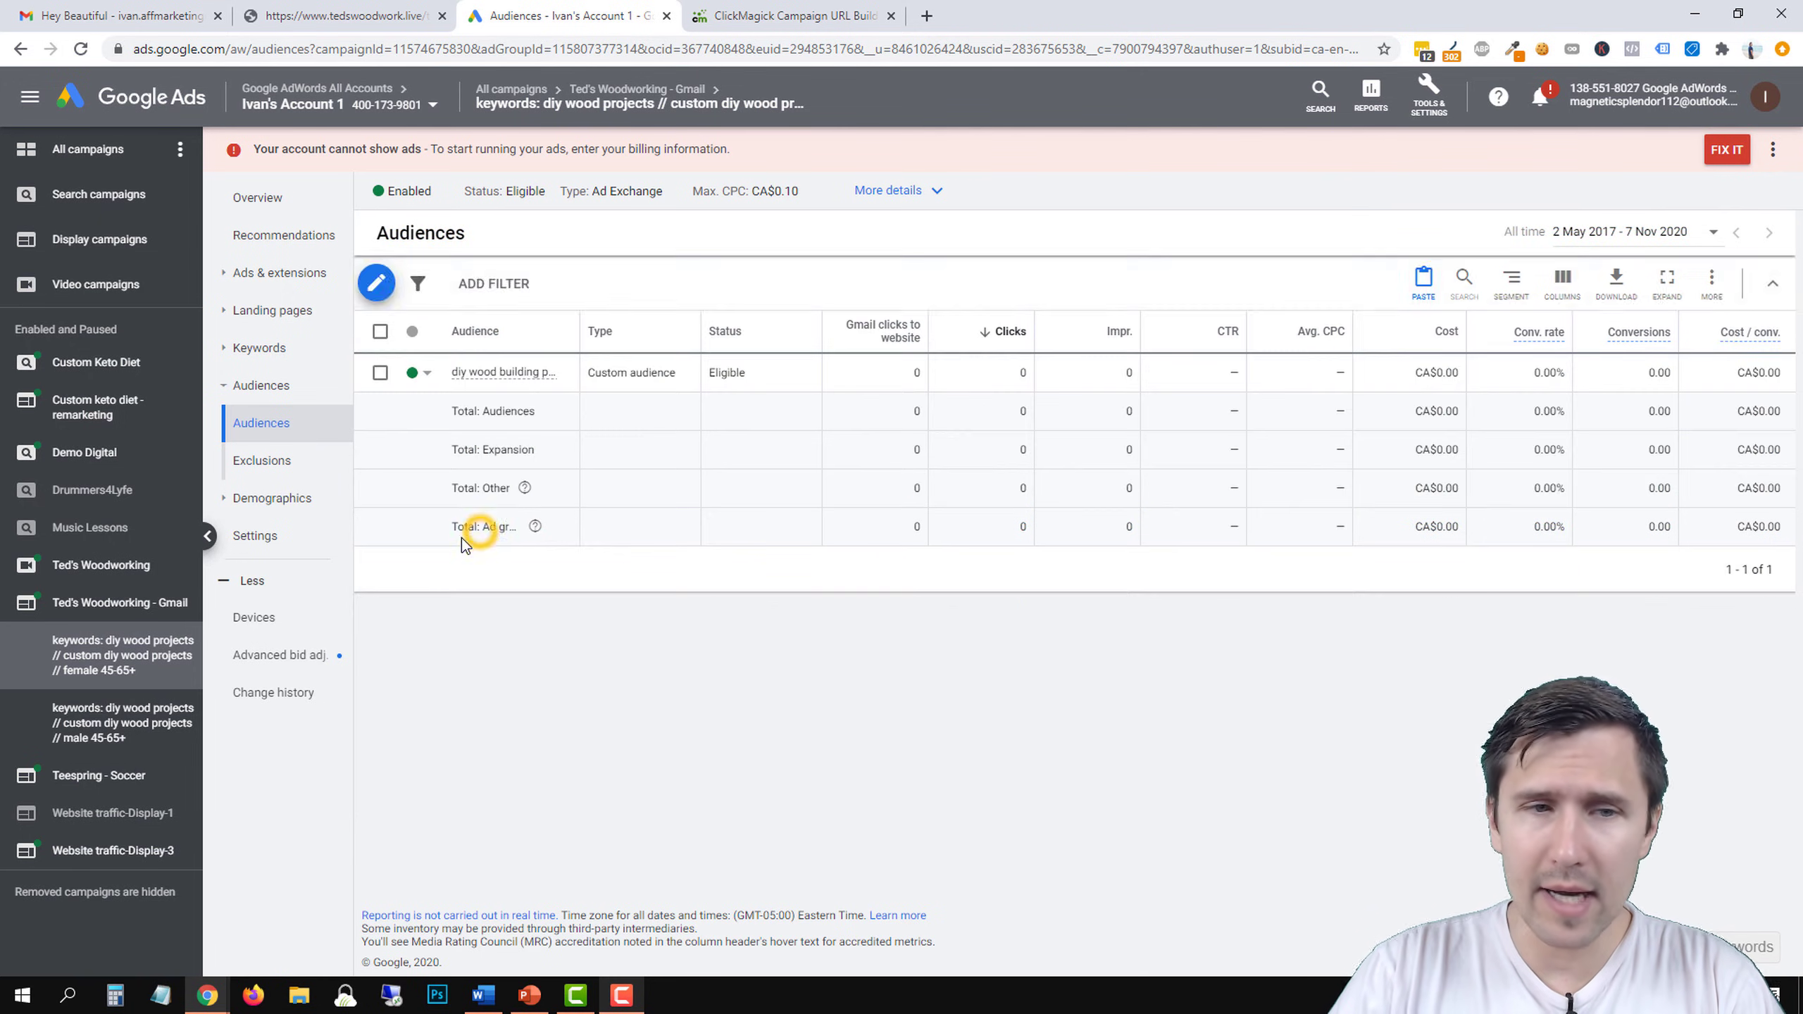
{"action": "scroll", "coordinate": [422, 637], "scroll_direction": "down", "scroll_amount": 2}
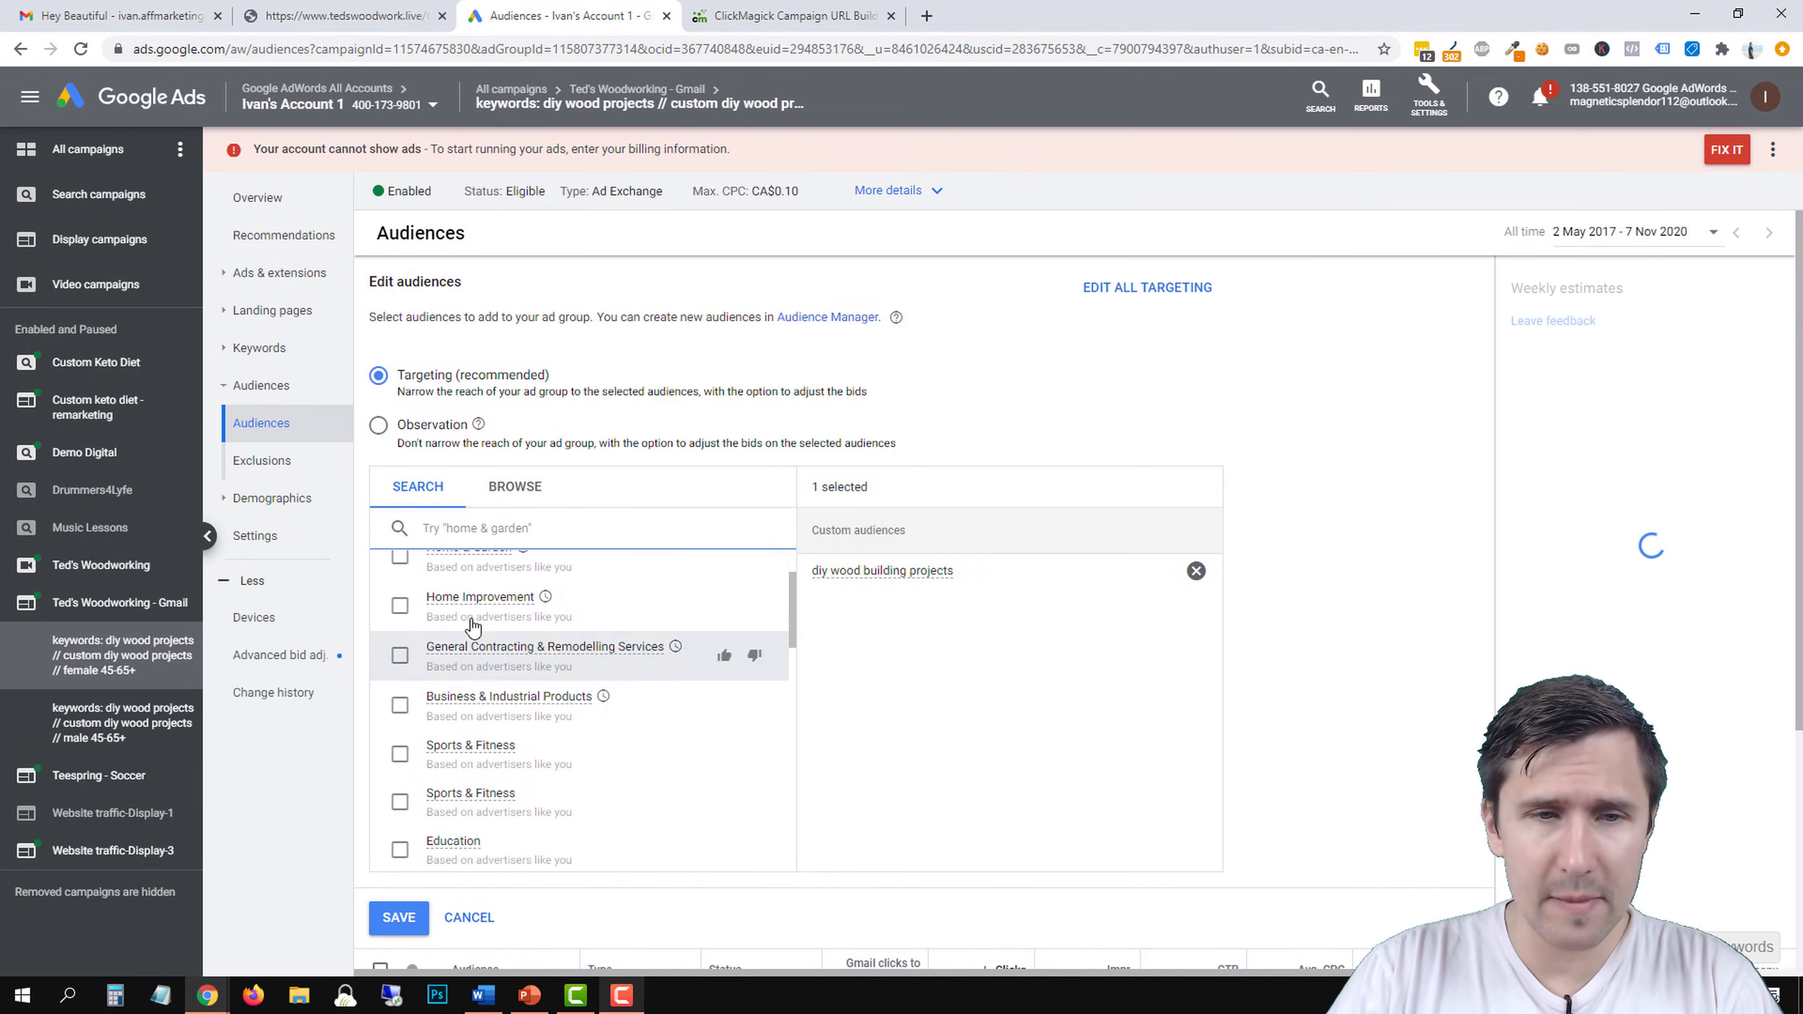
{"action": "scroll", "coordinate": [411, 589], "scroll_direction": "up", "scroll_amount": 2}
{"action": "left_click", "coordinate": [506, 487]}
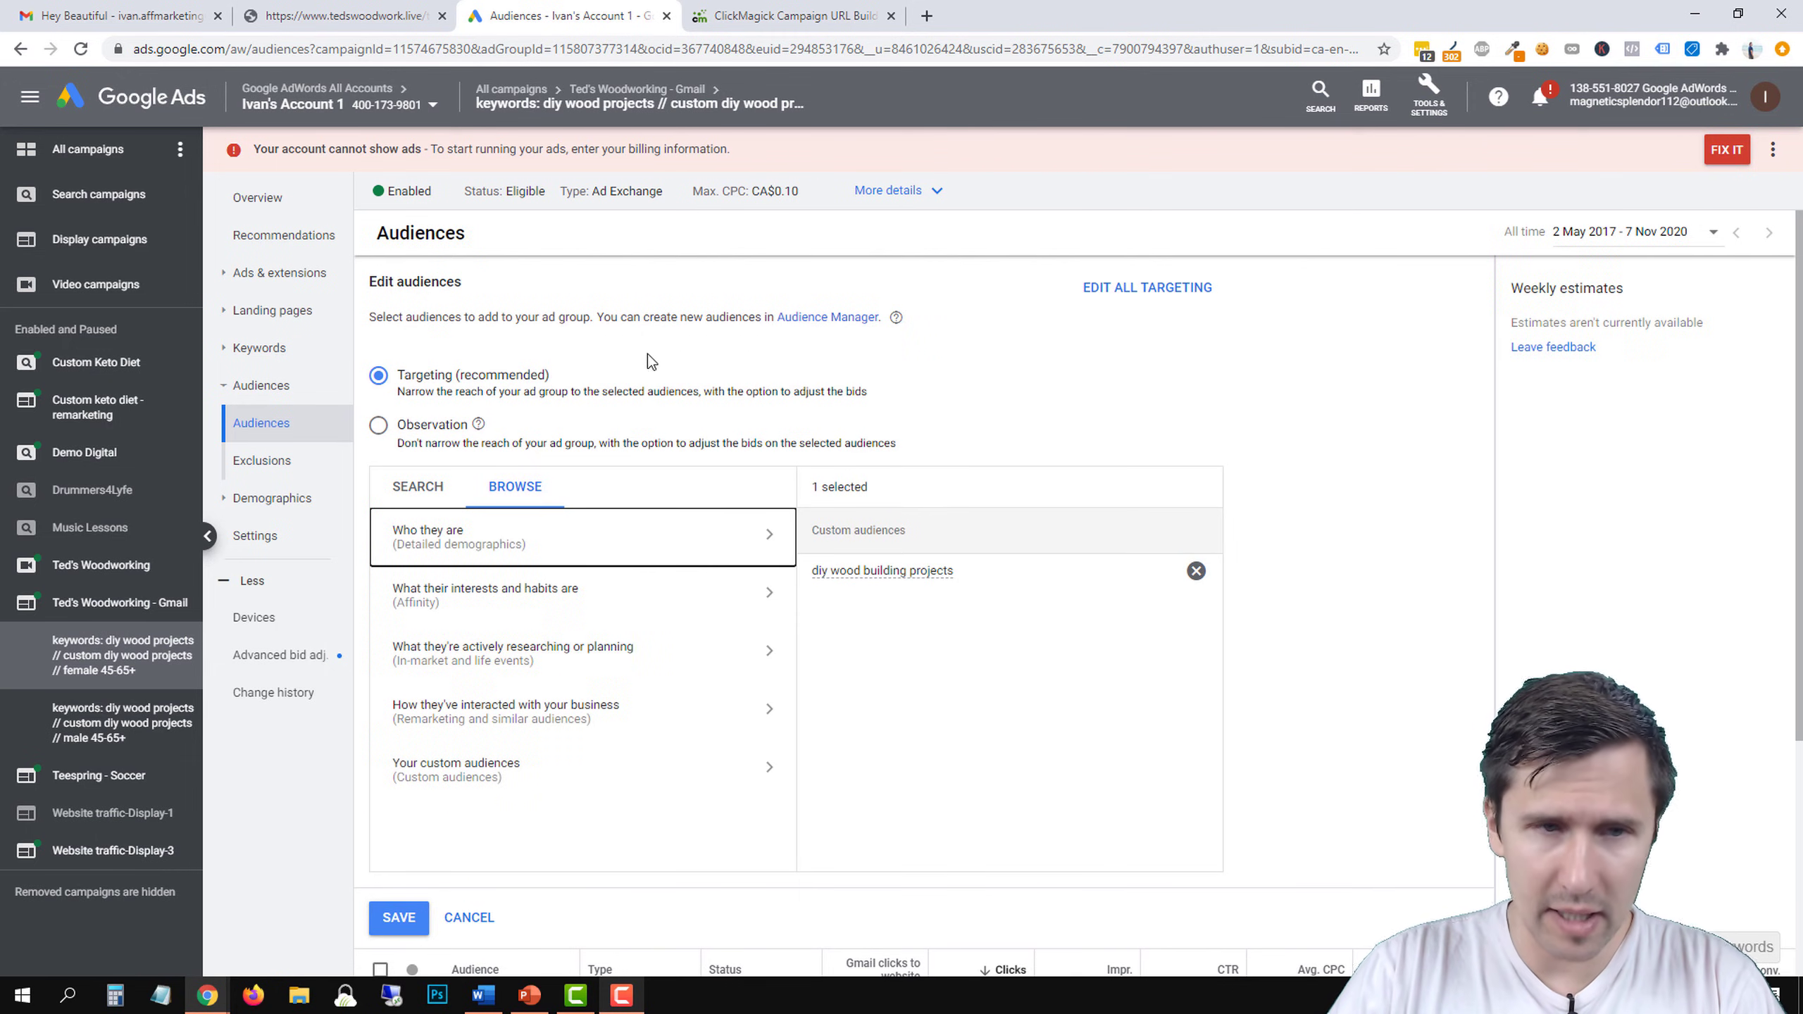
{"action": "left_click_drag", "start_coordinate": [412, 374], "coordinate": [533, 393]}
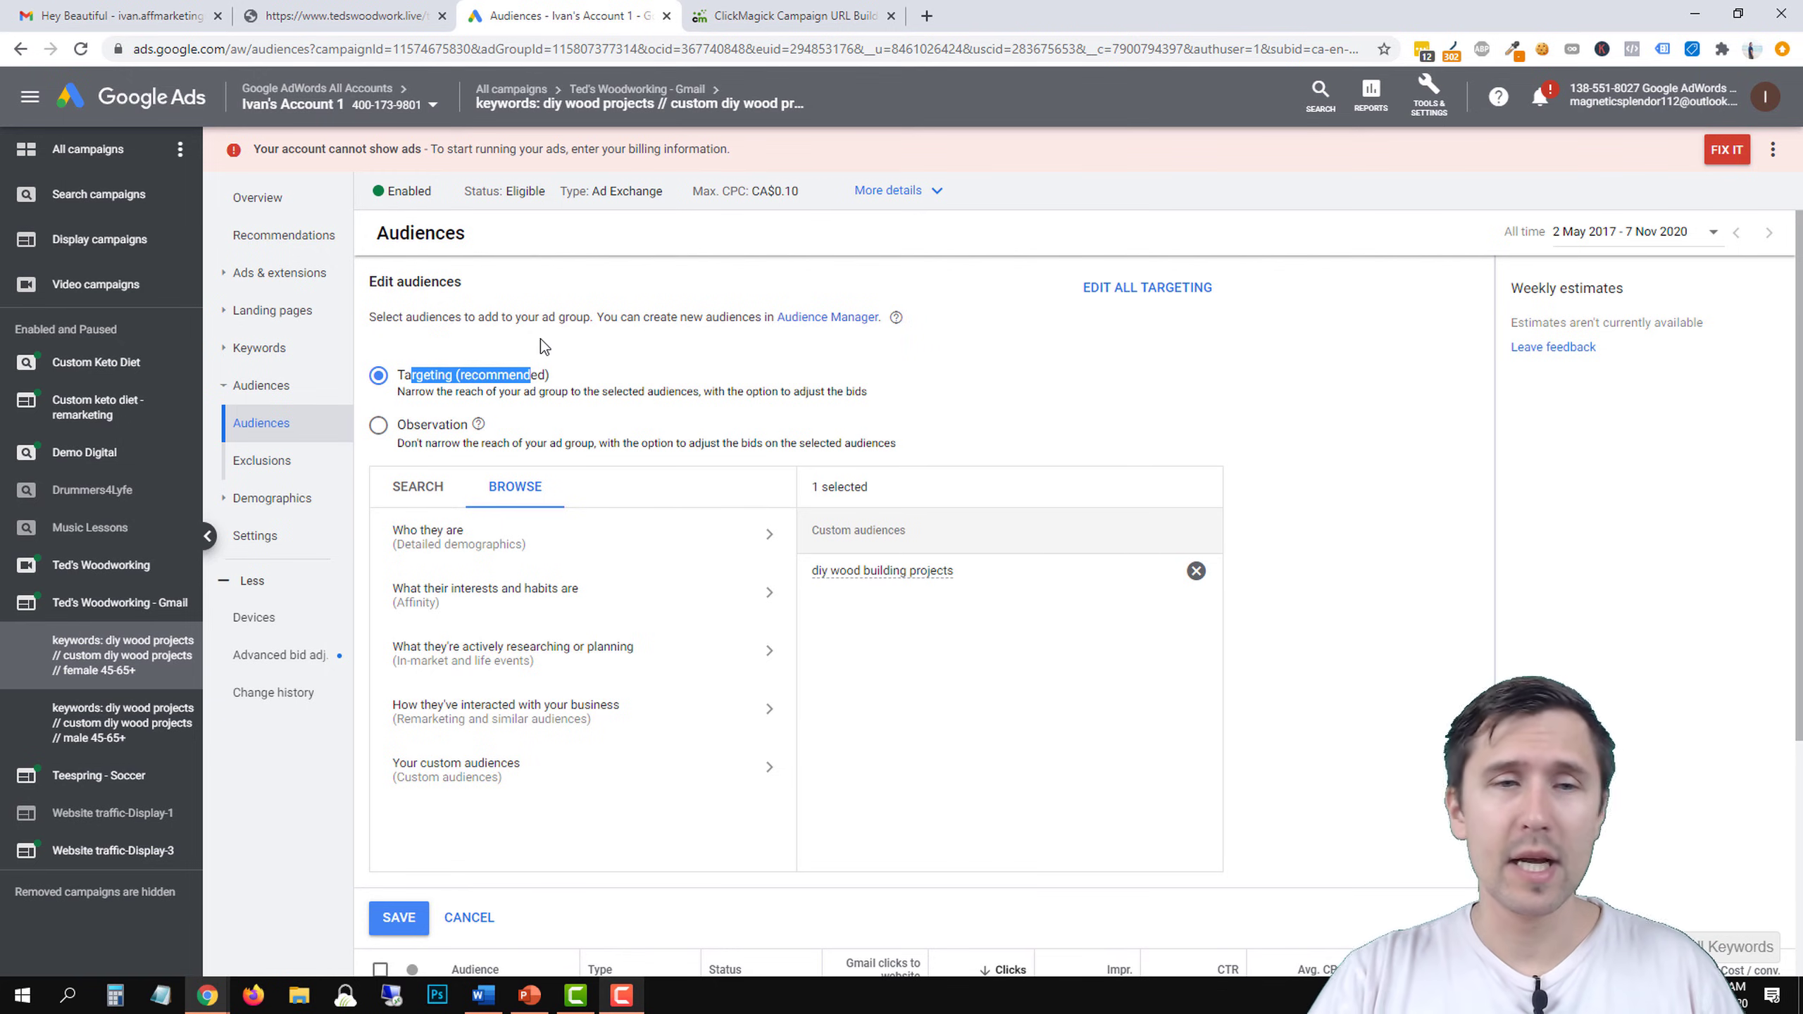
{"action": "left_click_drag", "start_coordinate": [398, 374], "coordinate": [540, 380]}
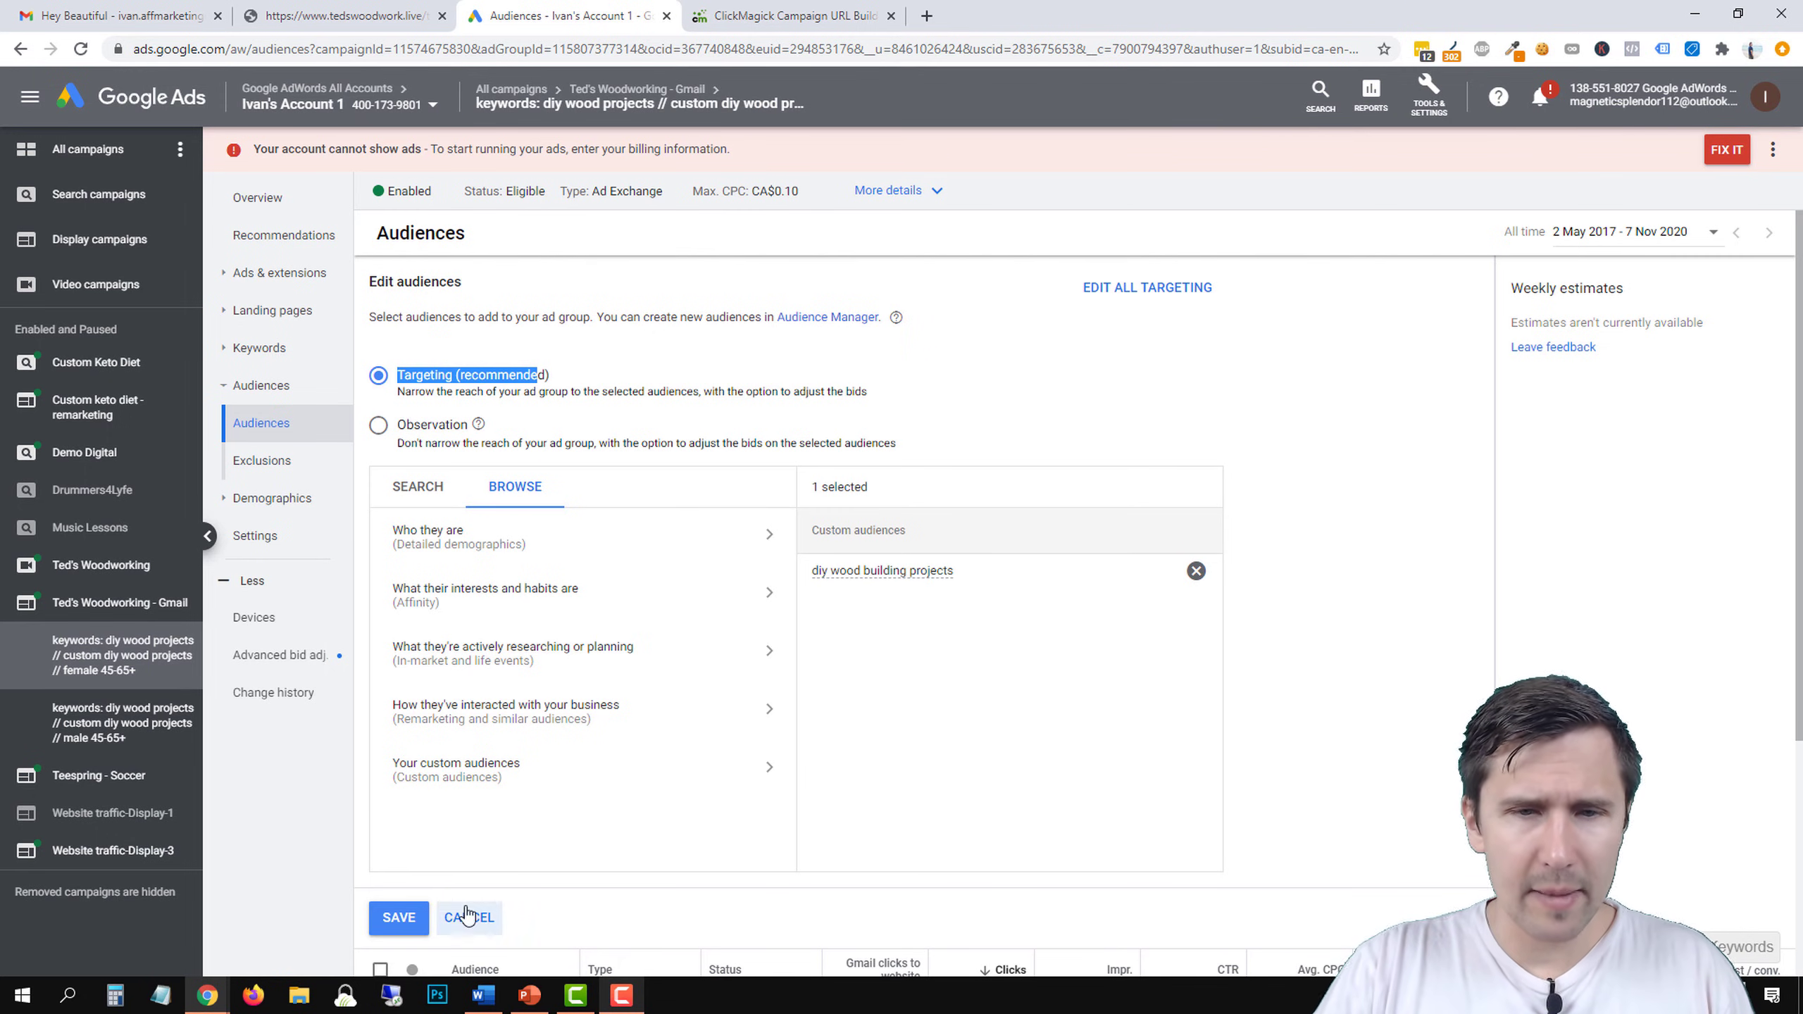
{"action": "left_click", "coordinate": [400, 918]}
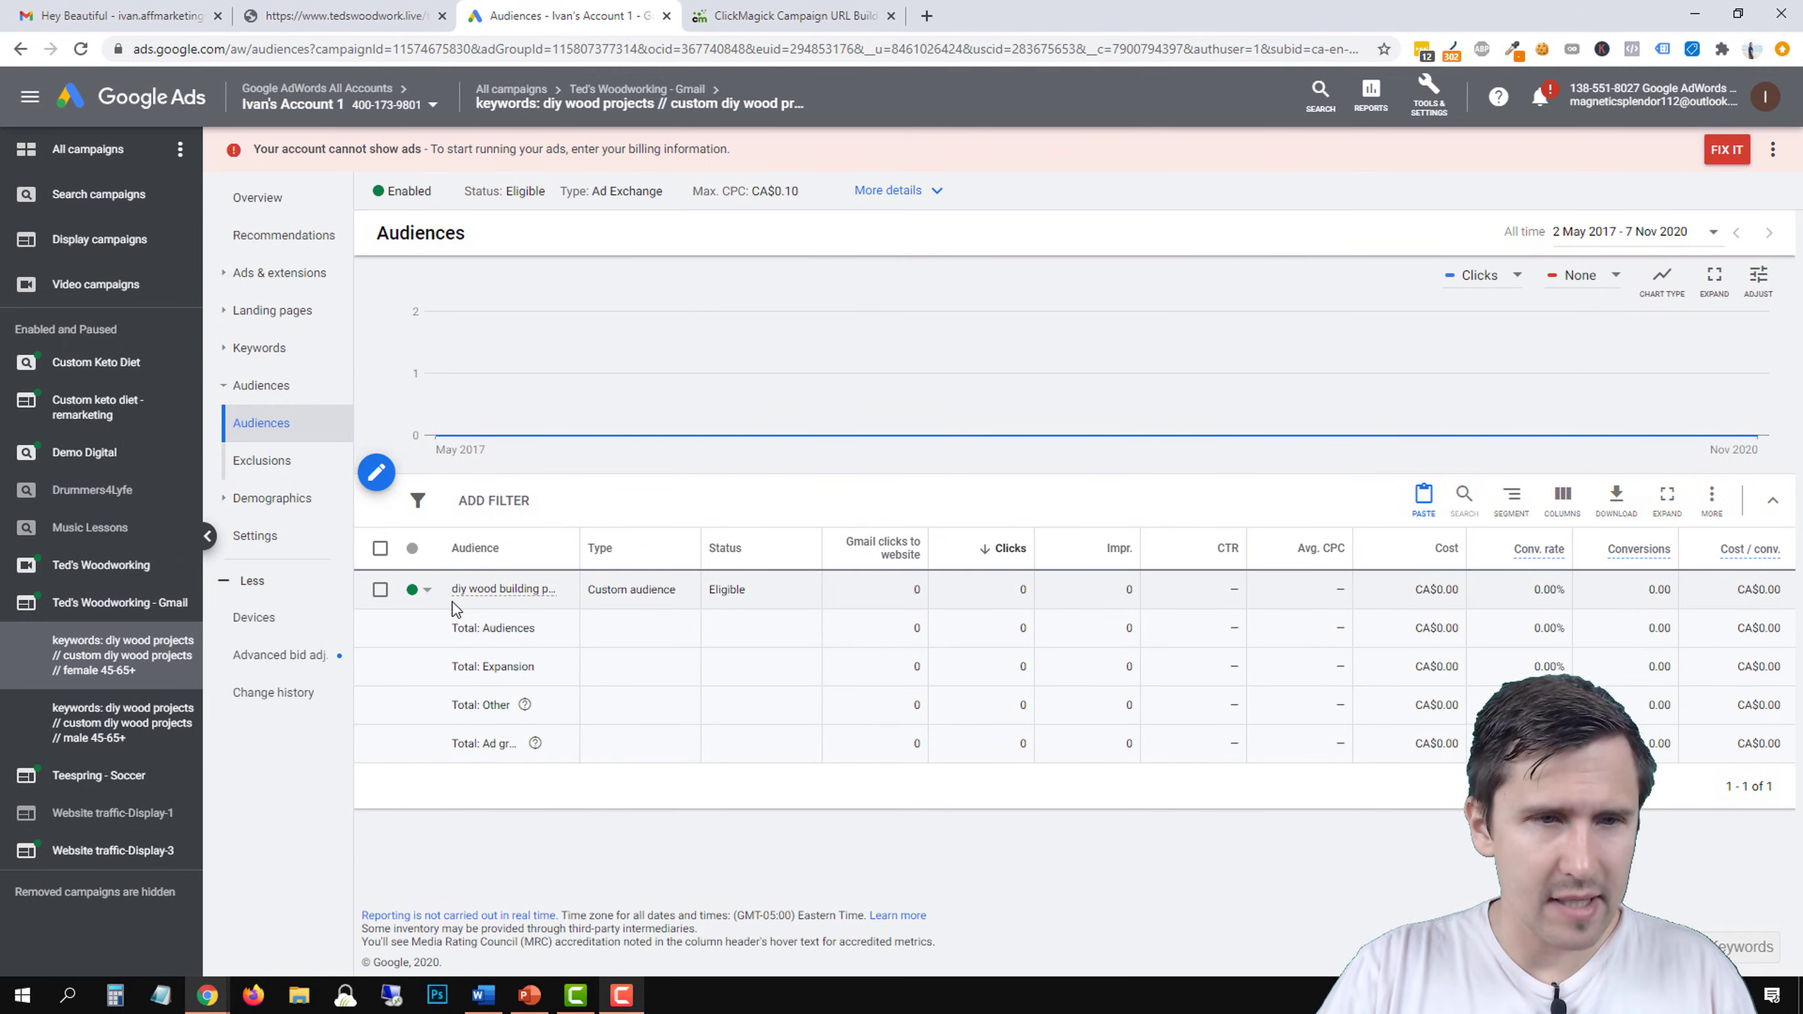
Examine the female ad group's display keywords, the bulk edit options and the form for adding keywords, and cancel without changes.
{"action": "left_click", "coordinate": [280, 348]}
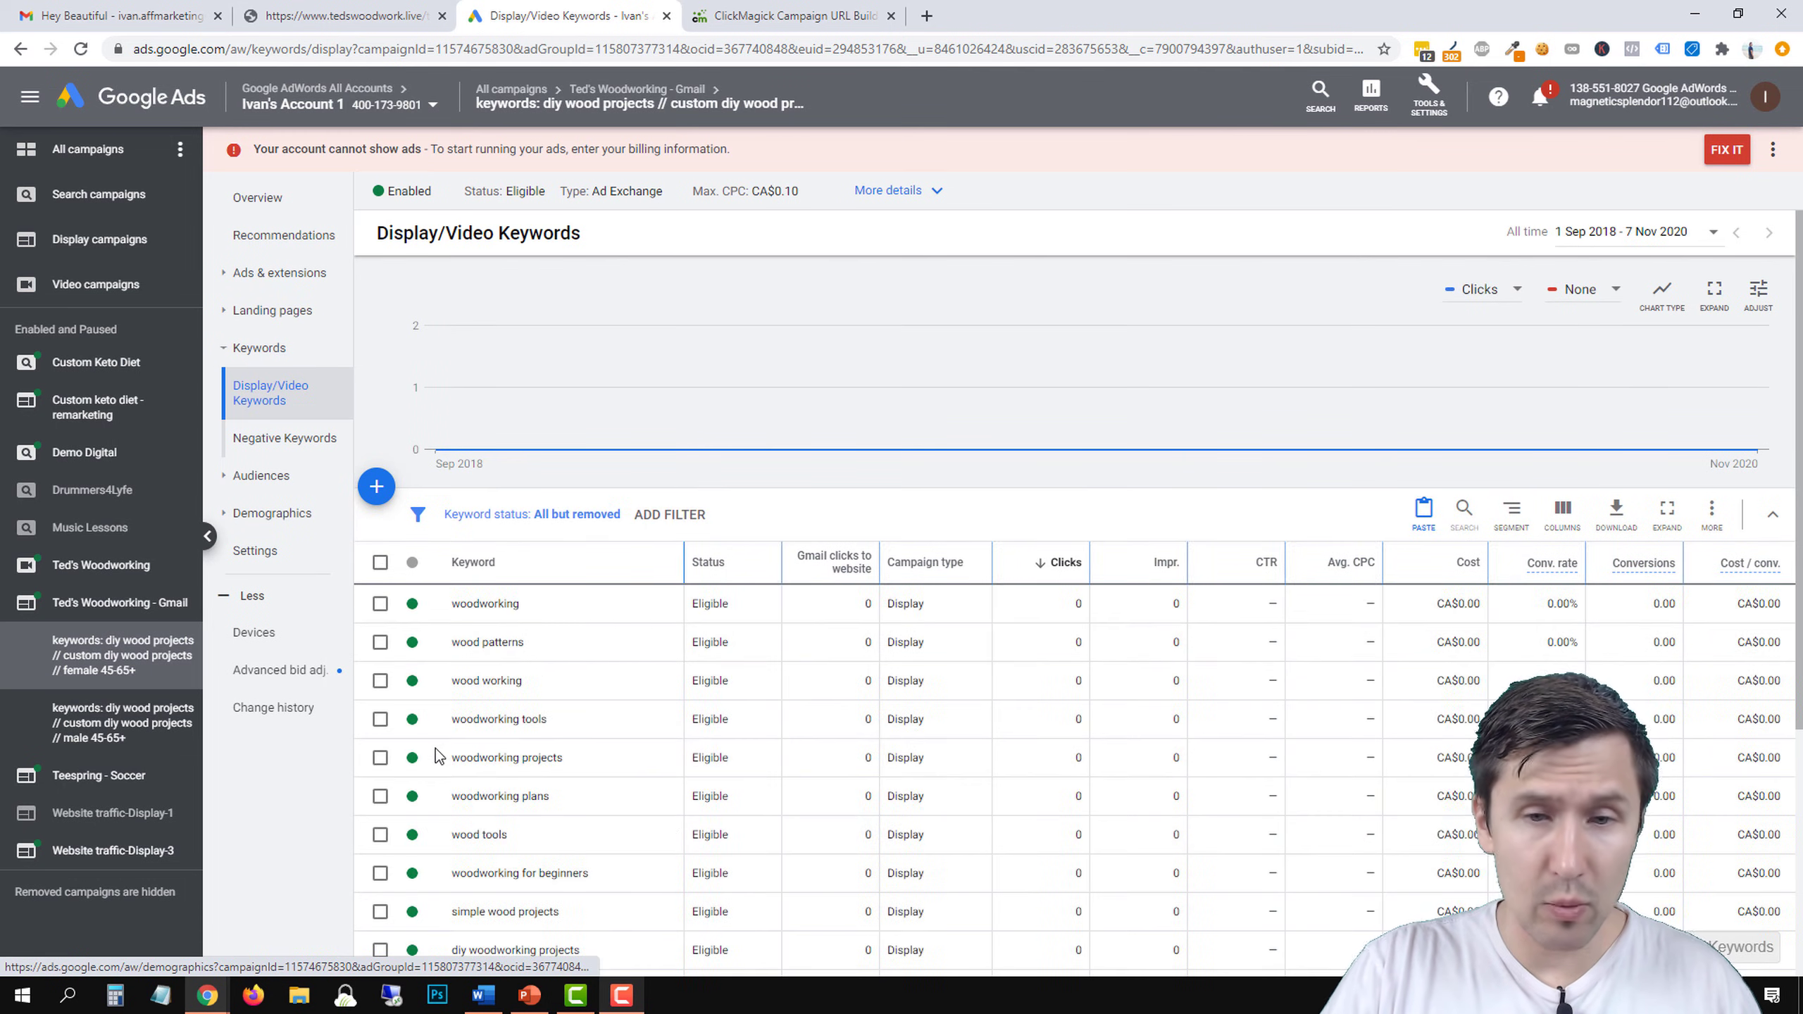
{"action": "scroll", "coordinate": [442, 594], "scroll_direction": "down", "scroll_amount": 1}
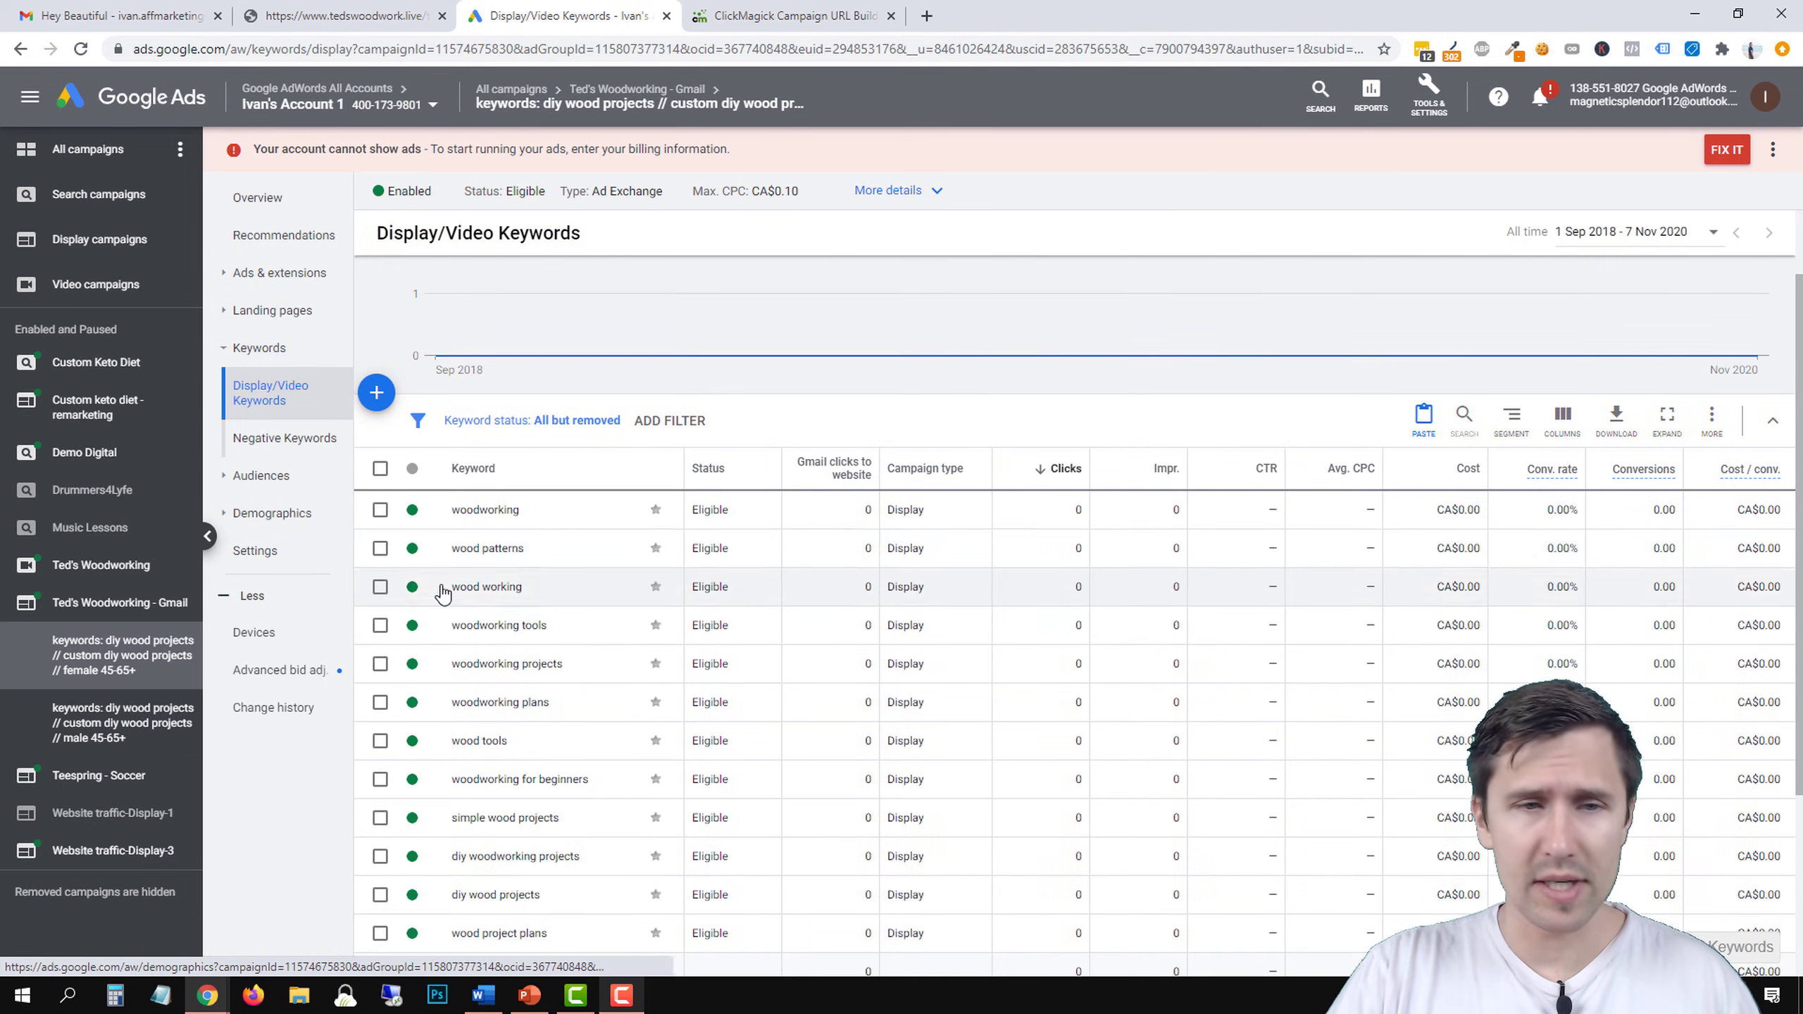
{"action": "left_click", "coordinate": [379, 468]}
{"action": "left_click", "coordinate": [512, 421]}
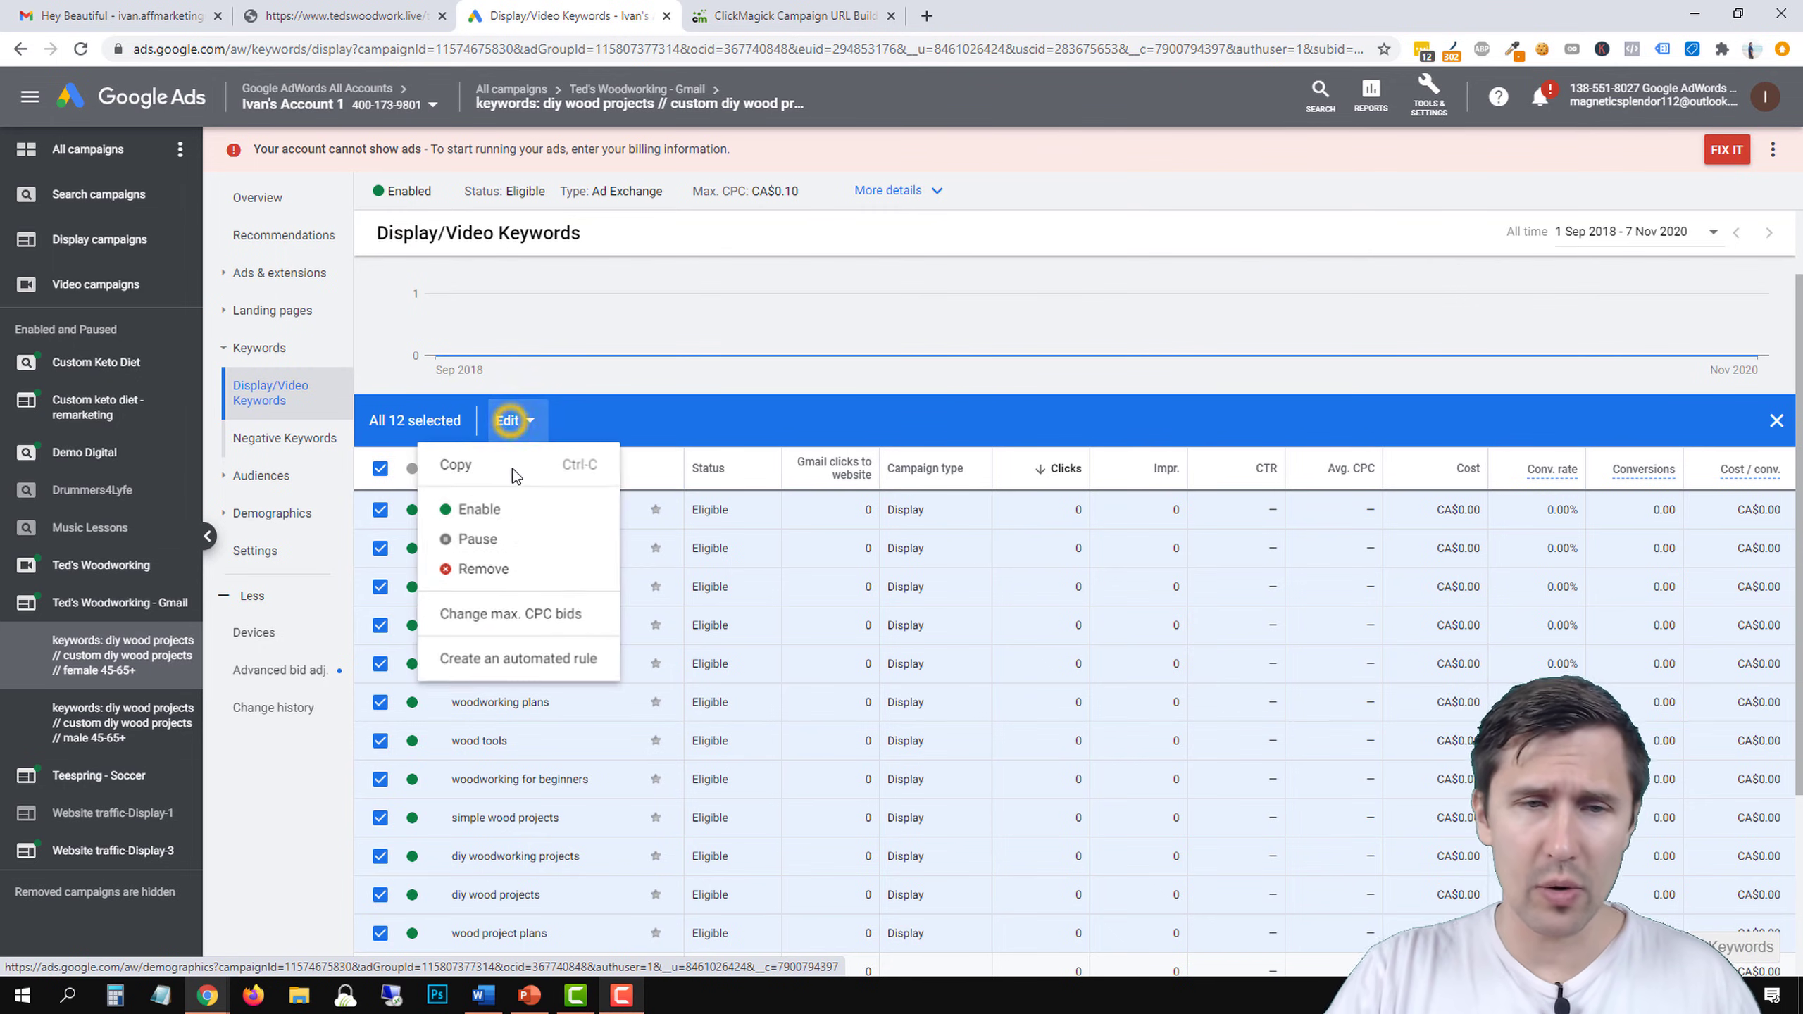
{"action": "left_click", "coordinate": [512, 421]}
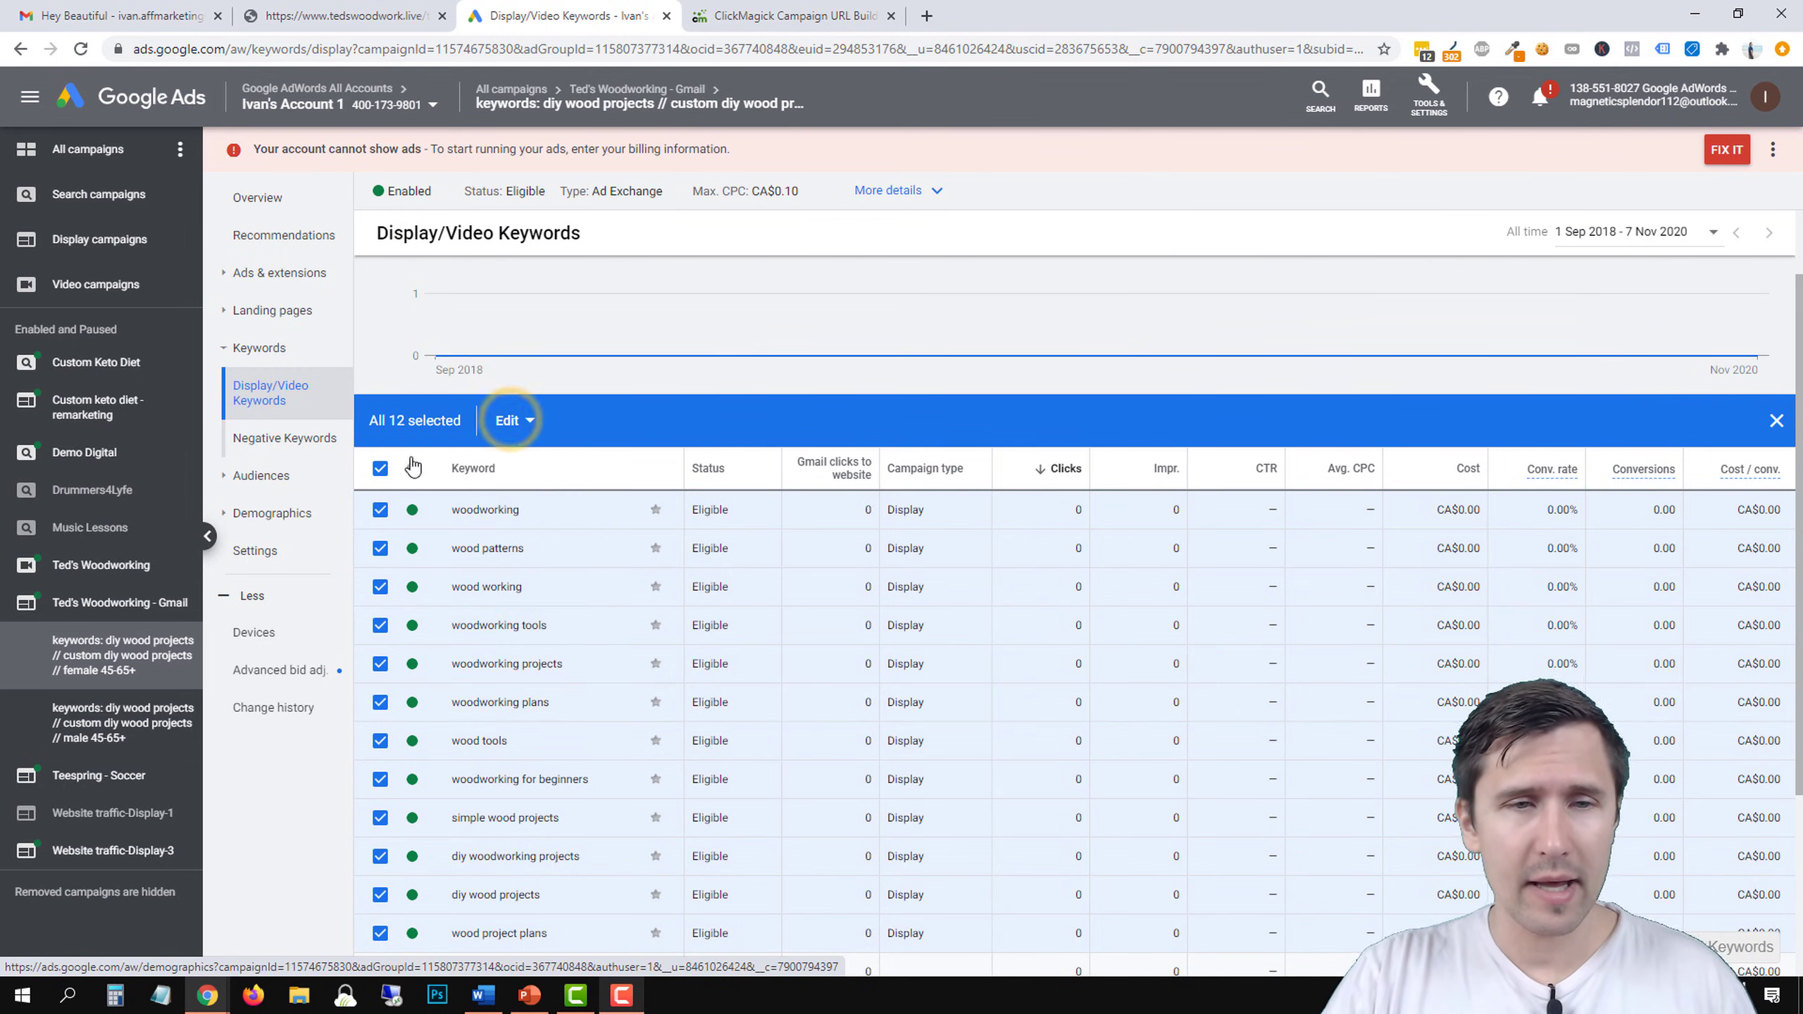
{"action": "left_click", "coordinate": [380, 469]}
{"action": "left_click", "coordinate": [383, 396]}
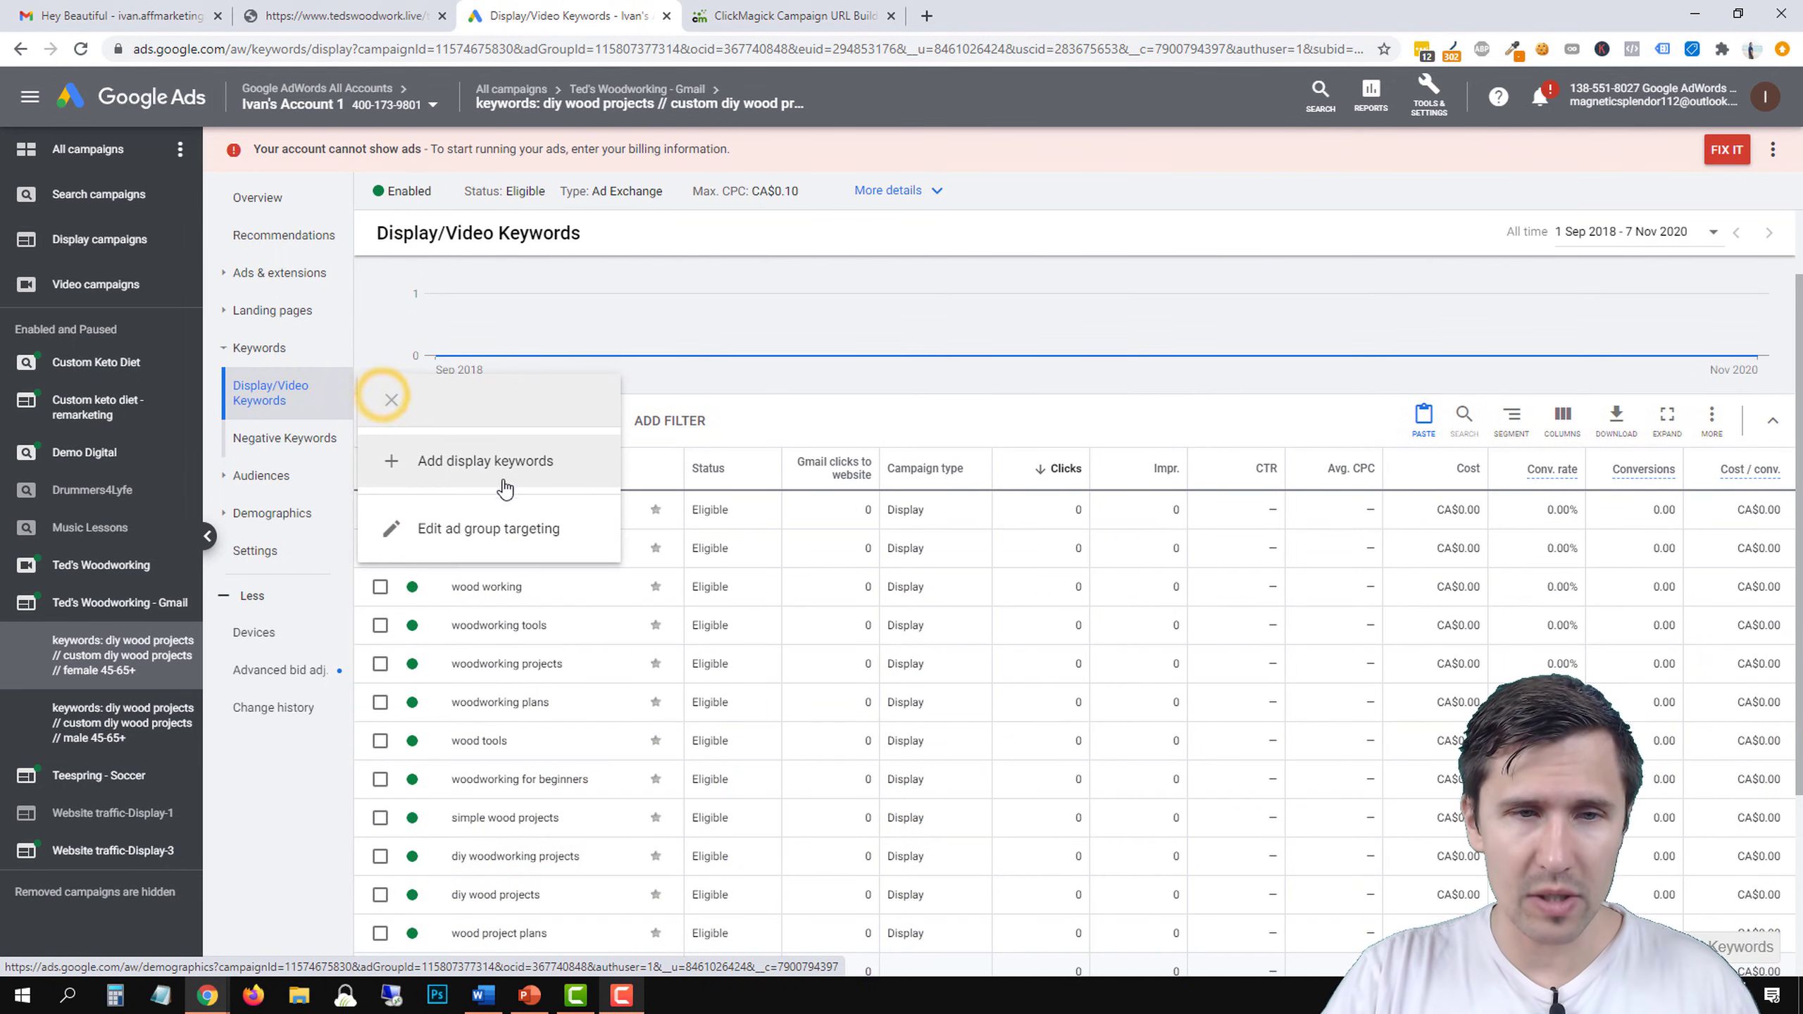
{"action": "left_click", "coordinate": [451, 463]}
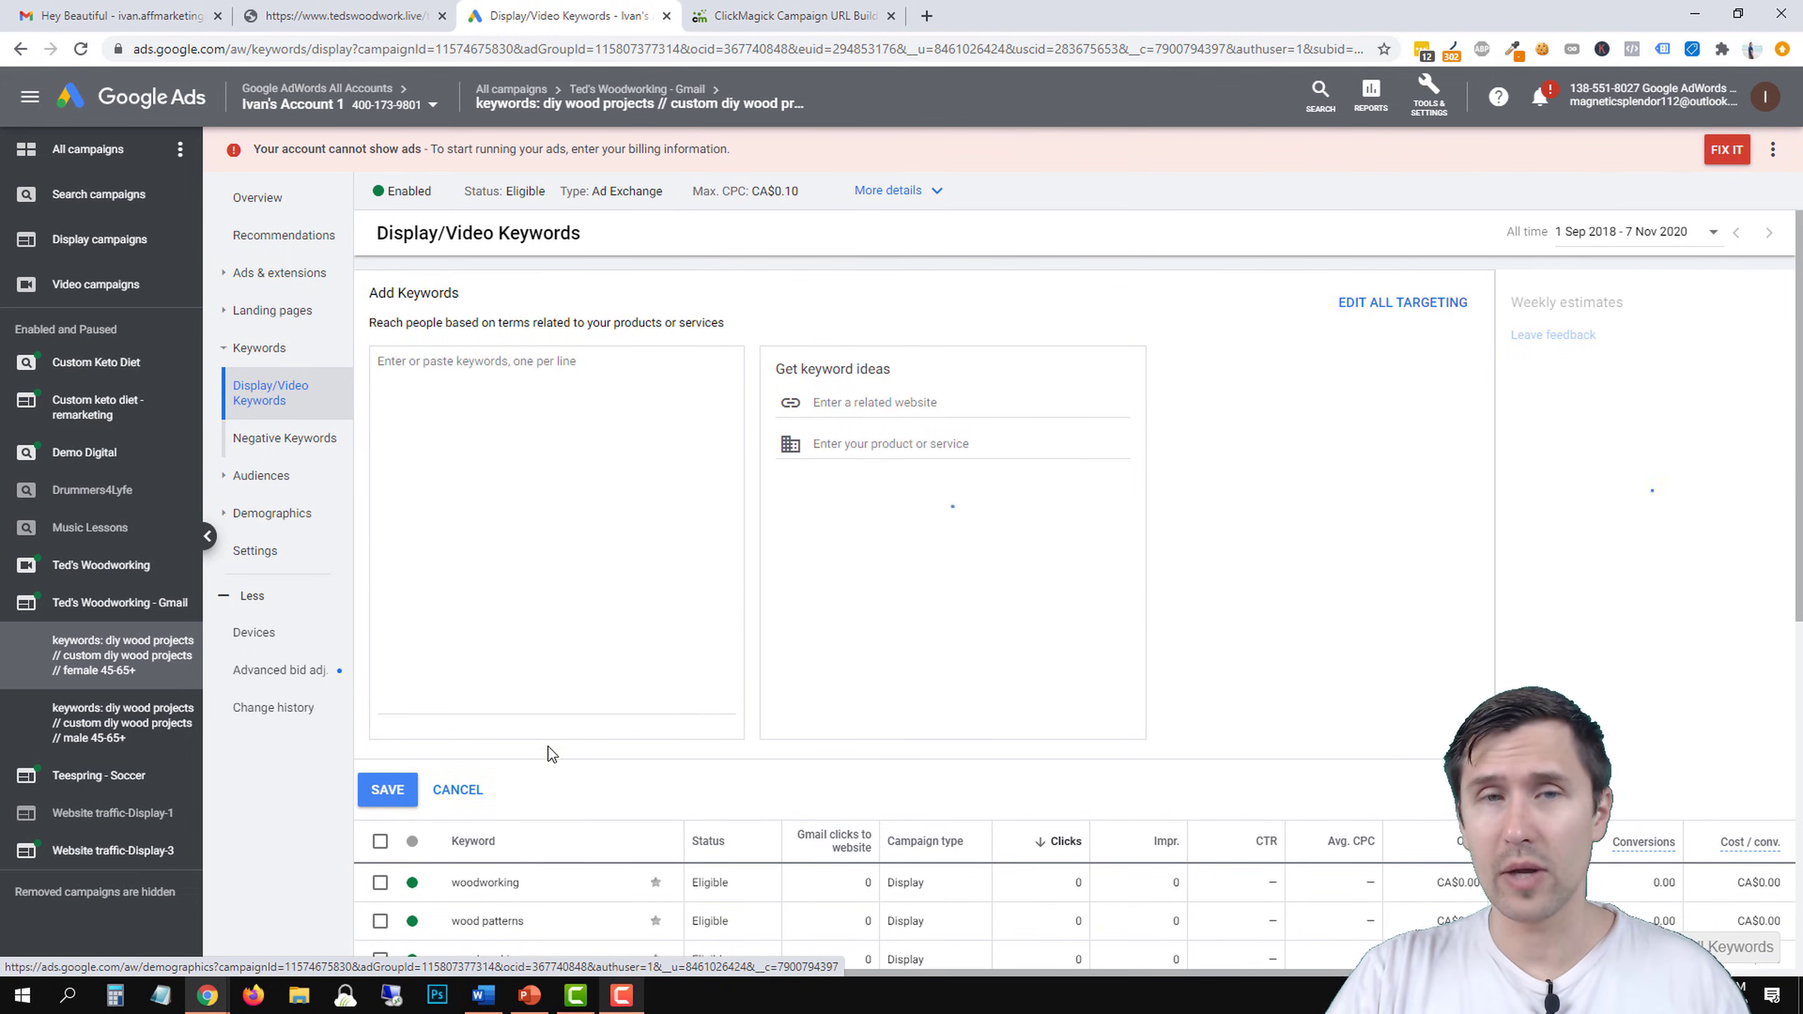
{"action": "left_click", "coordinate": [467, 786]}
Return to the ad groups list of the "Ted's Woodworking - Gmail" campaign.
{"action": "left_click", "coordinate": [162, 600]}
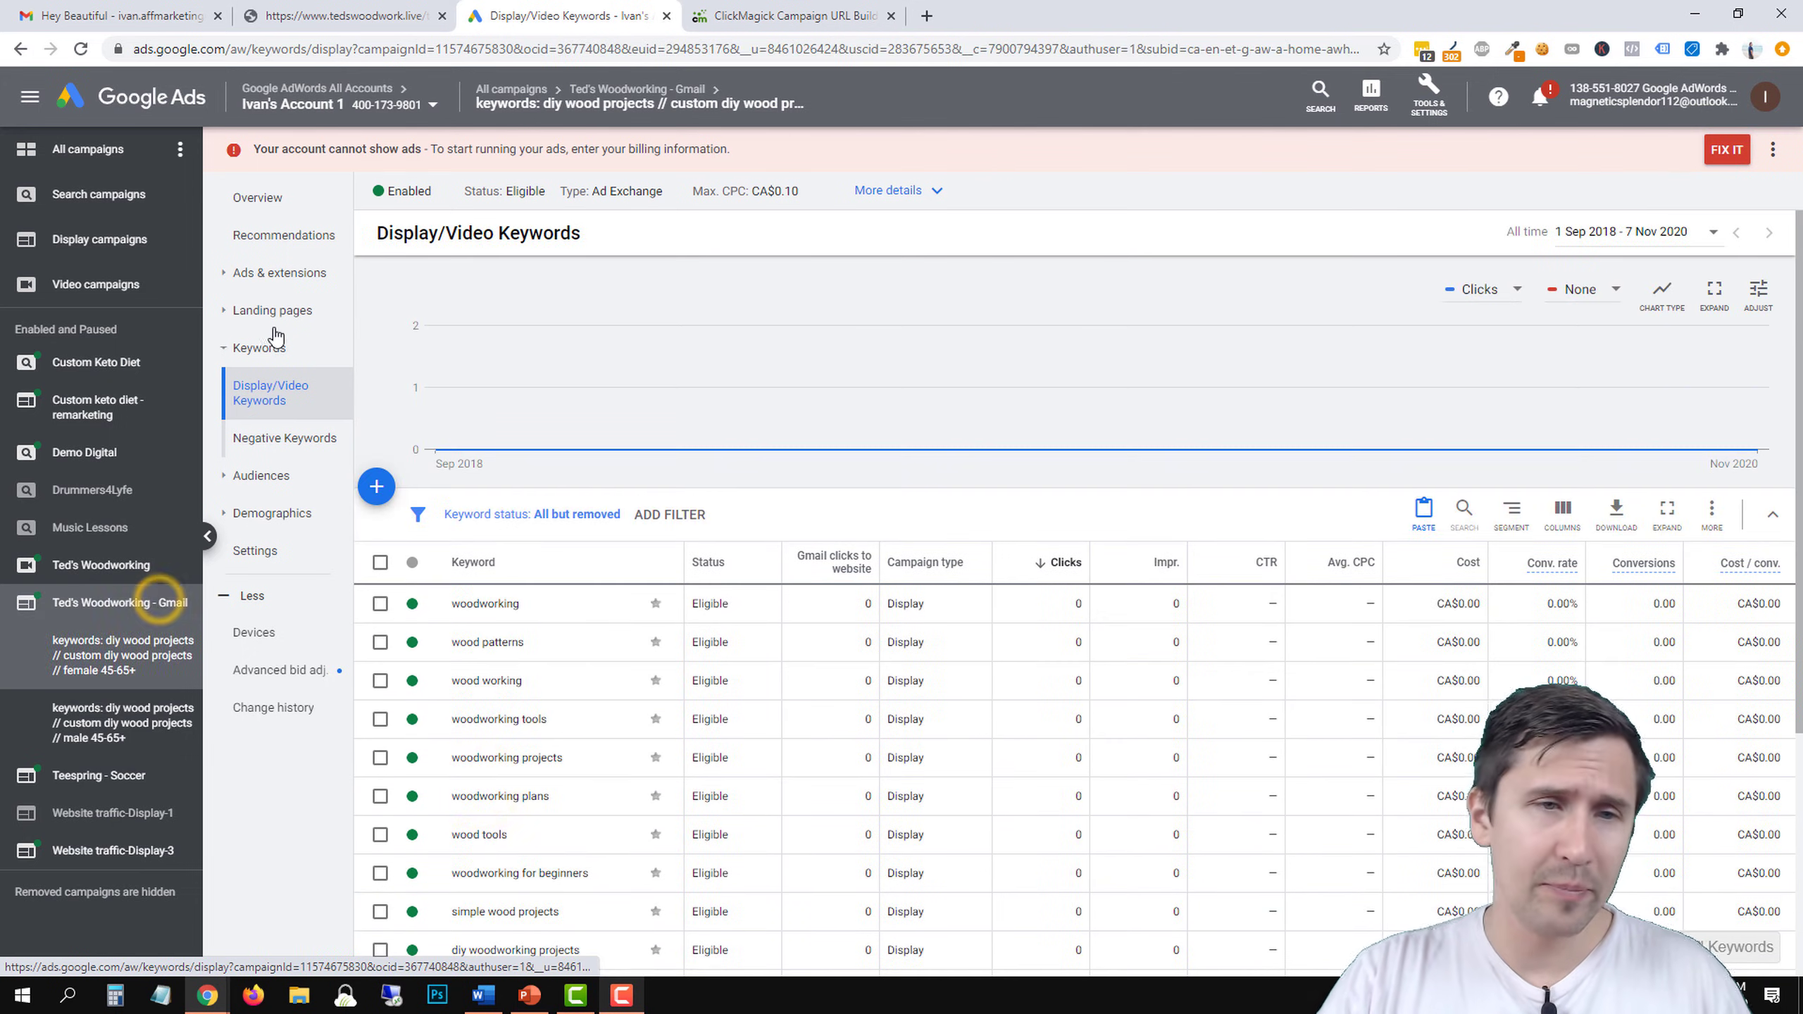
{"action": "left_click", "coordinate": [273, 279]}
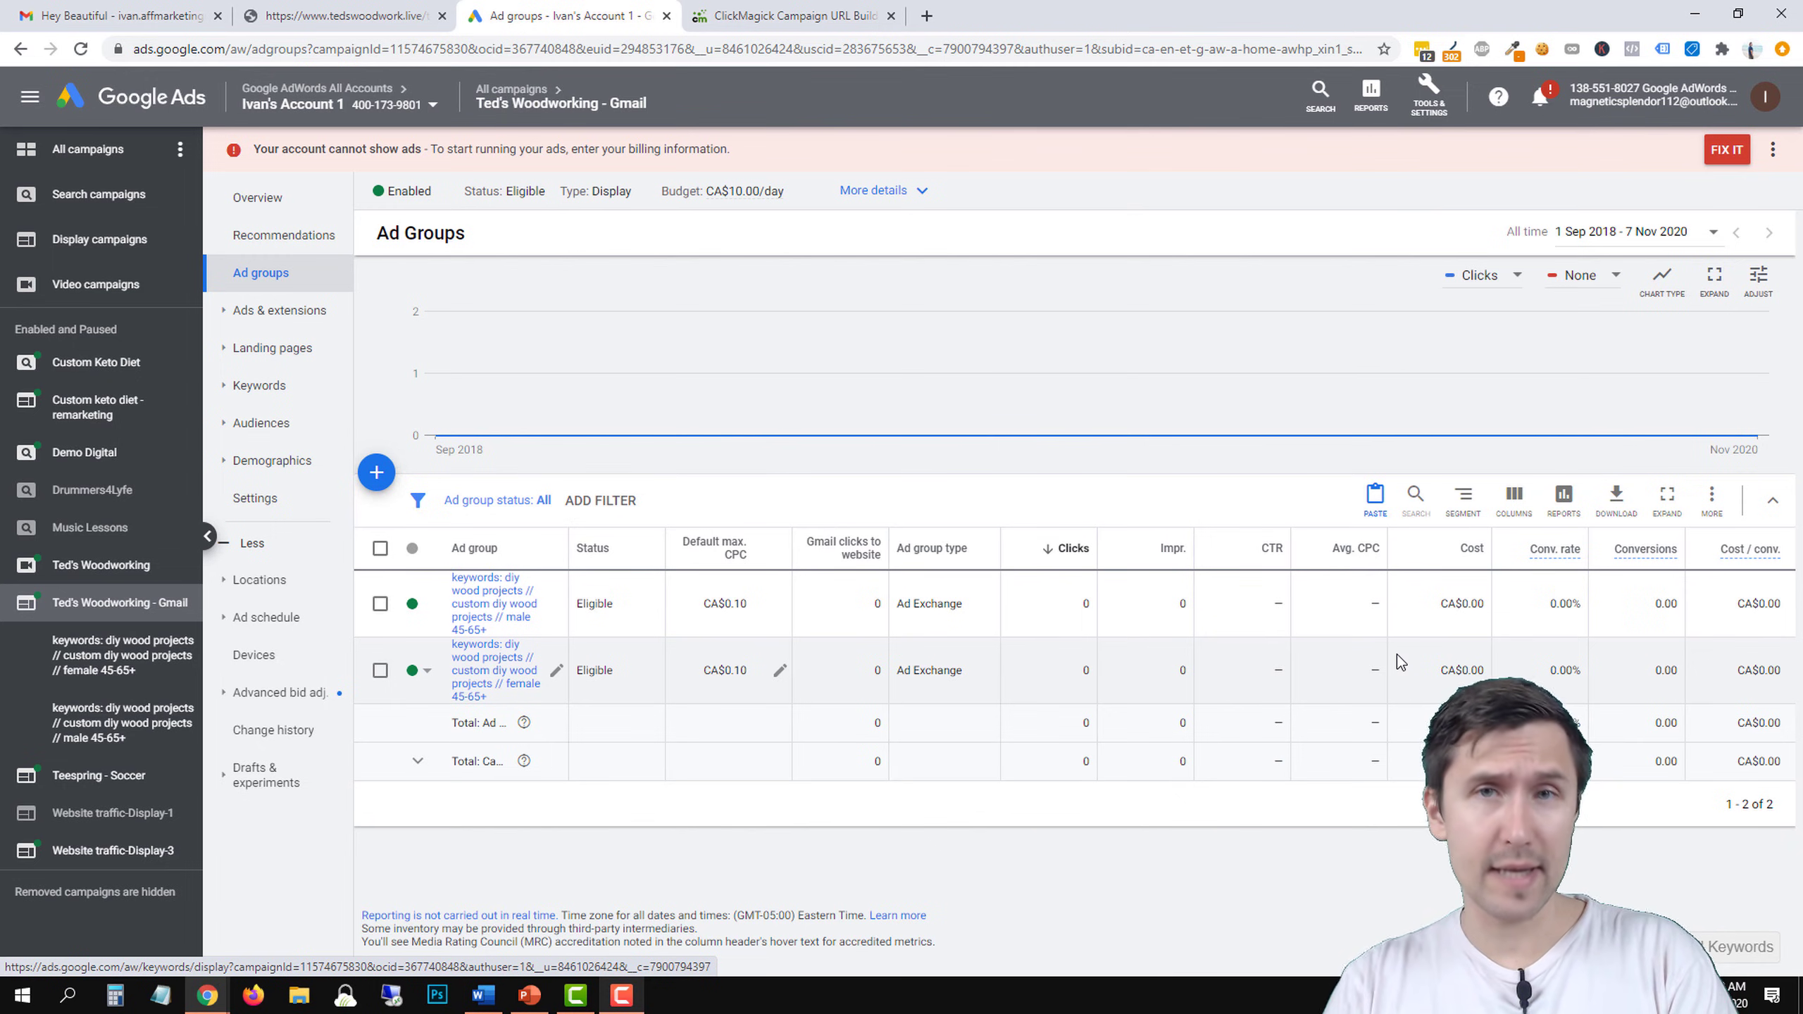
{"action": "mouse_move", "coordinate": [1532, 556]}
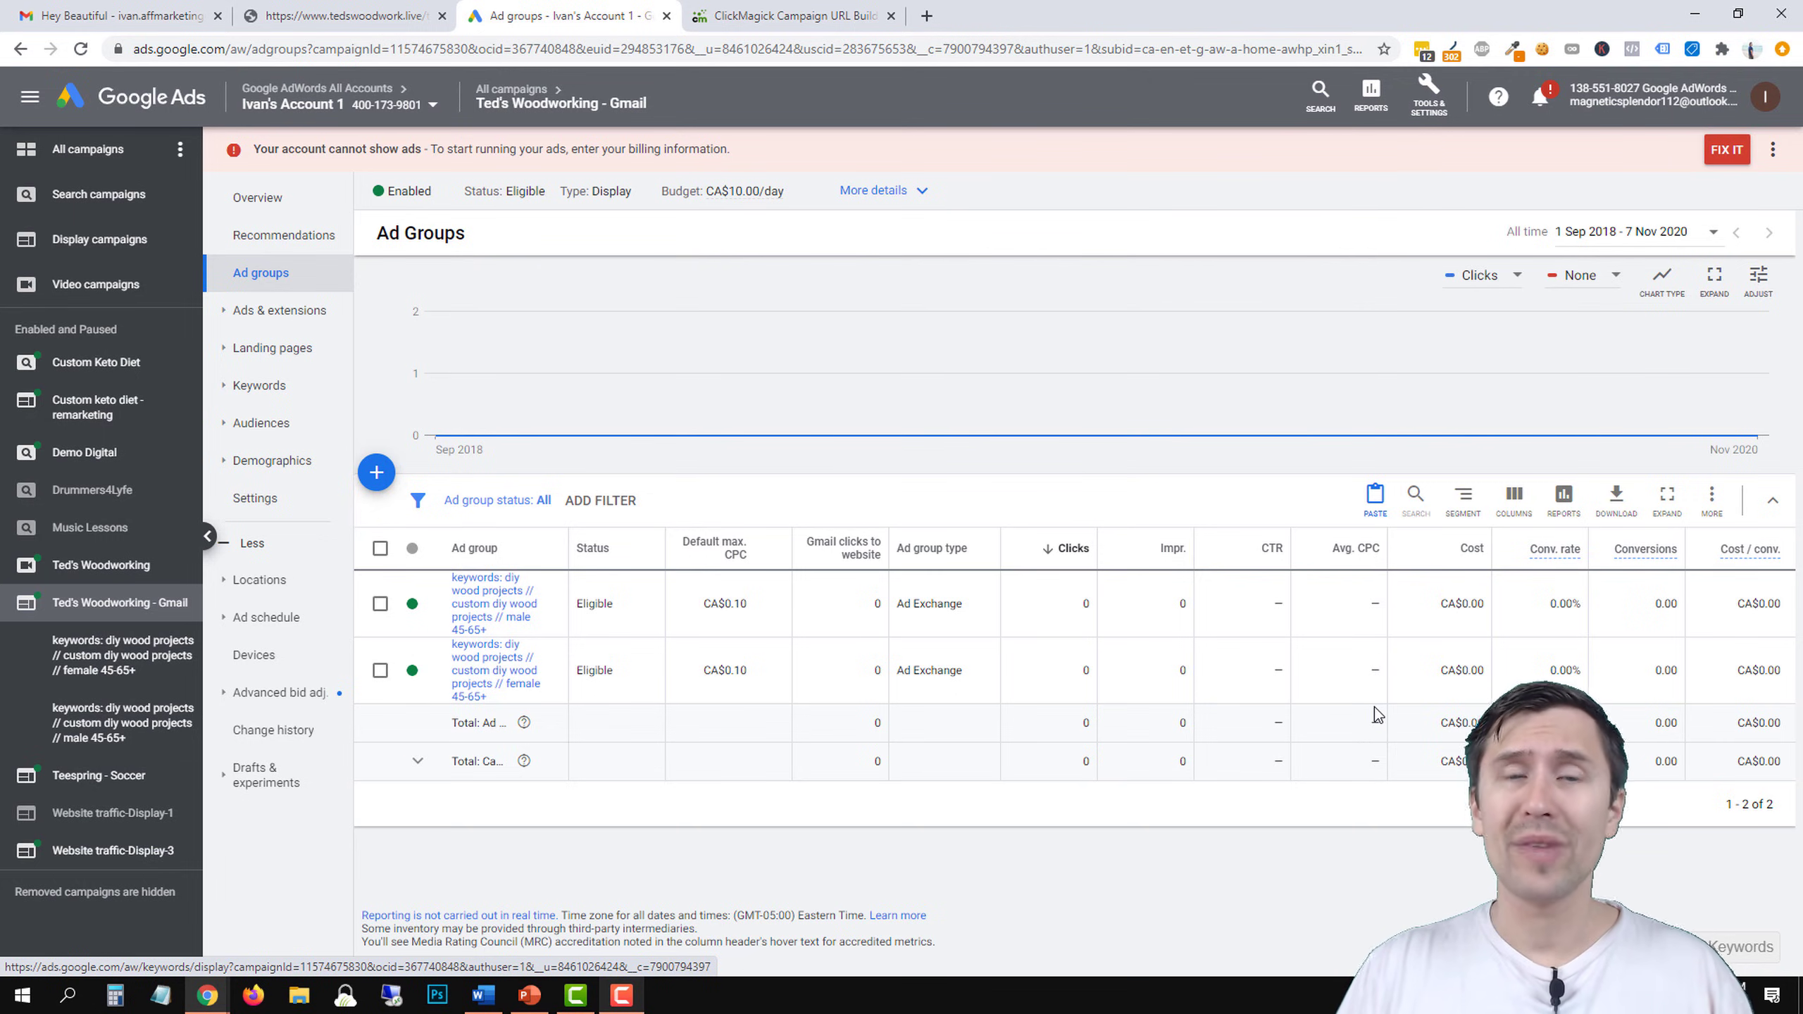
Switch to ClickMagick to look over the Campaign URL Builder and the Campaigns dashboard, and return to the Google Ads ad groups.
{"action": "left_click", "coordinate": [792, 15]}
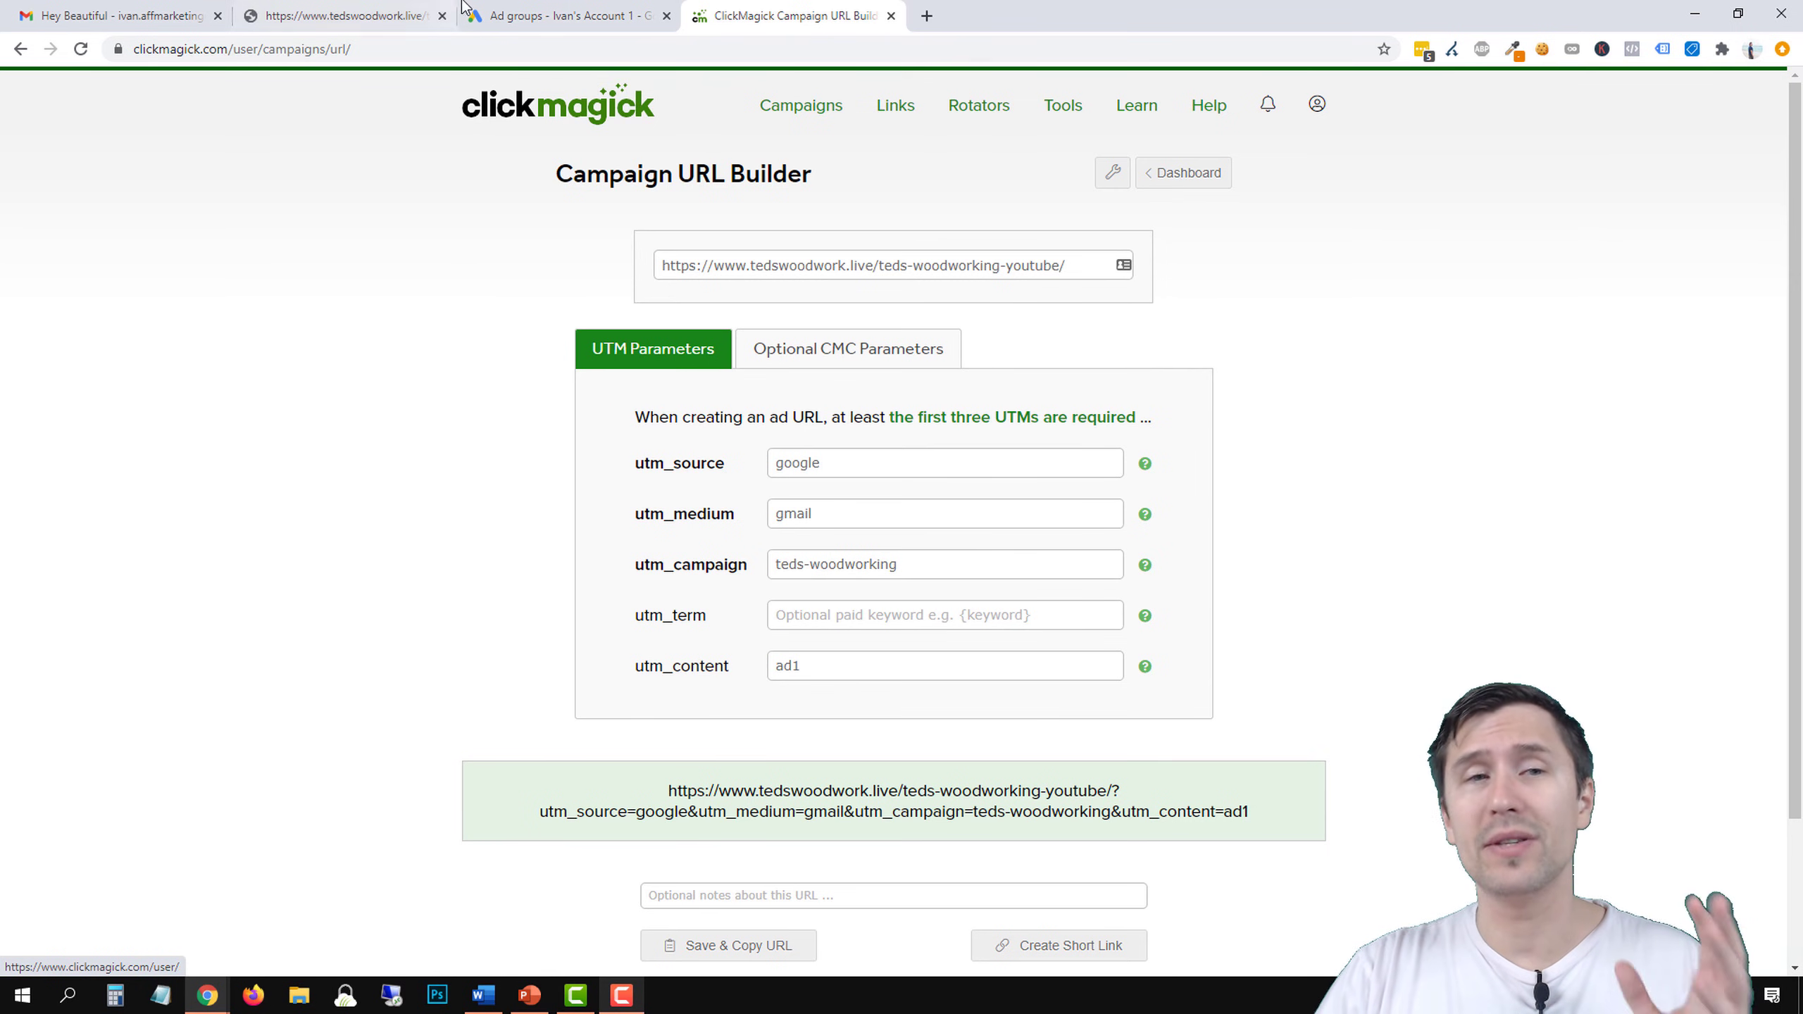
{"action": "left_click", "coordinate": [522, 16]}
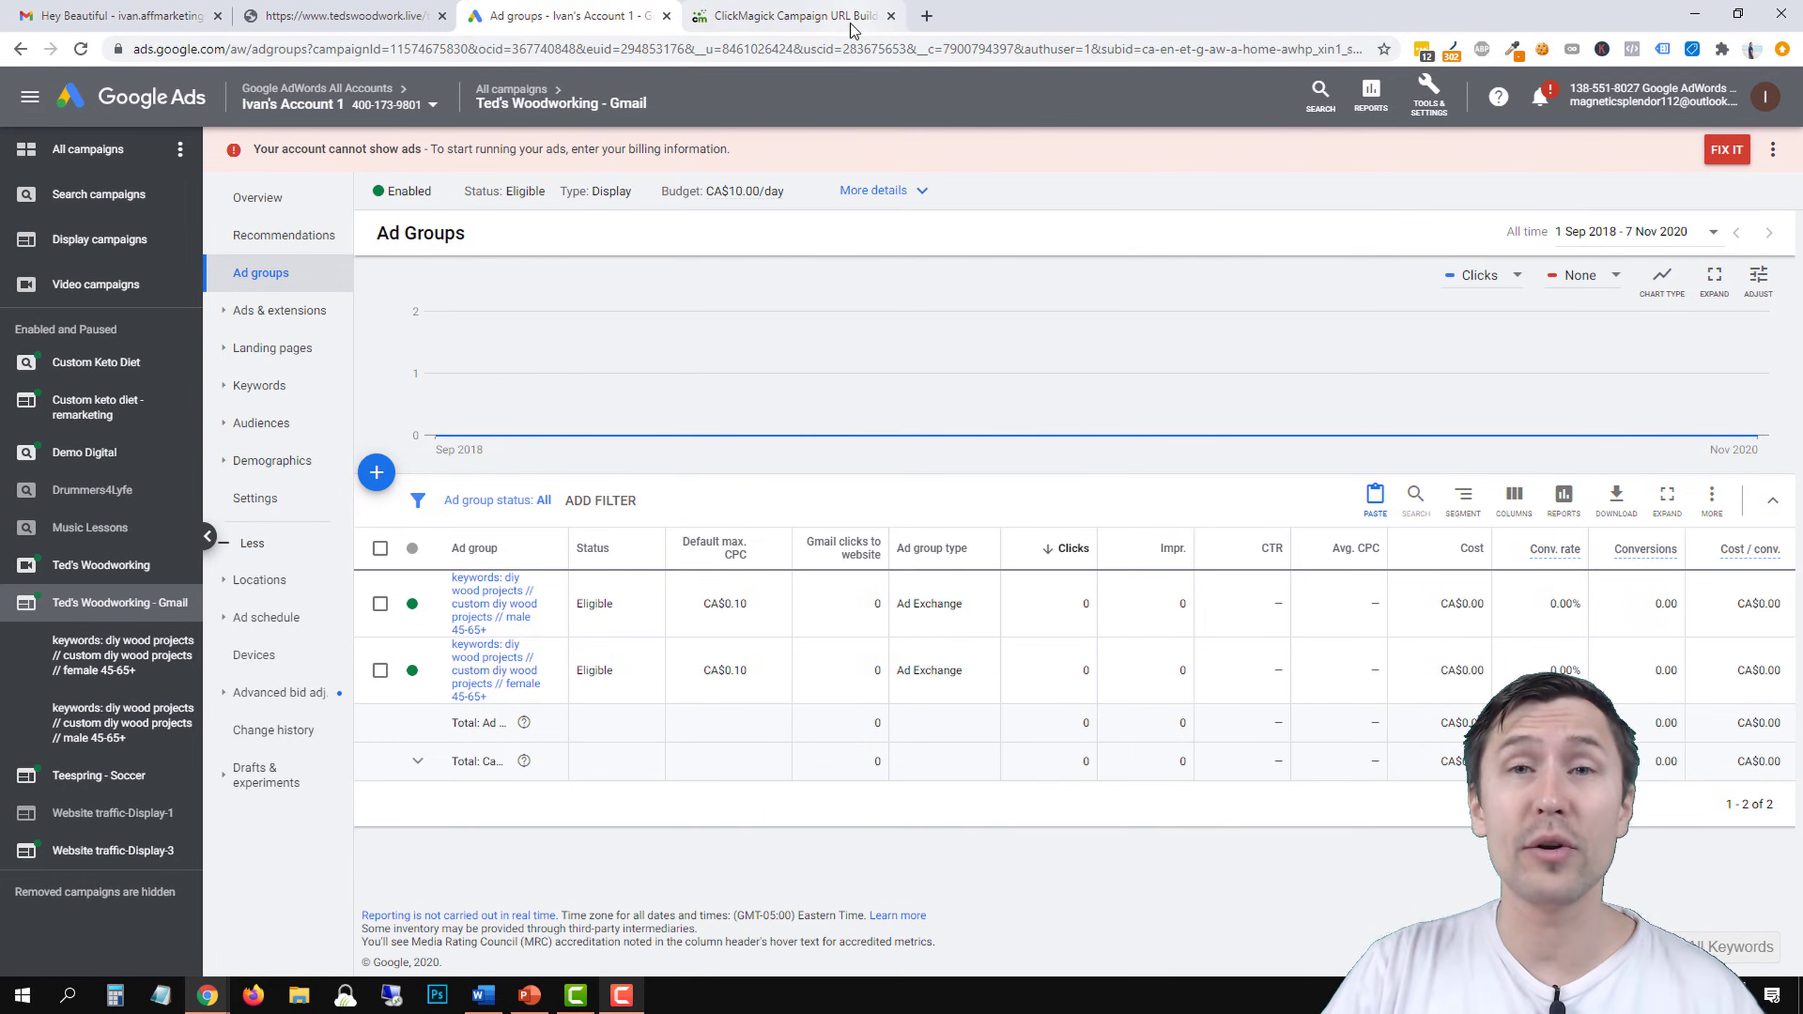
{"action": "left_click", "coordinate": [821, 7]}
{"action": "left_click", "coordinate": [1172, 172]}
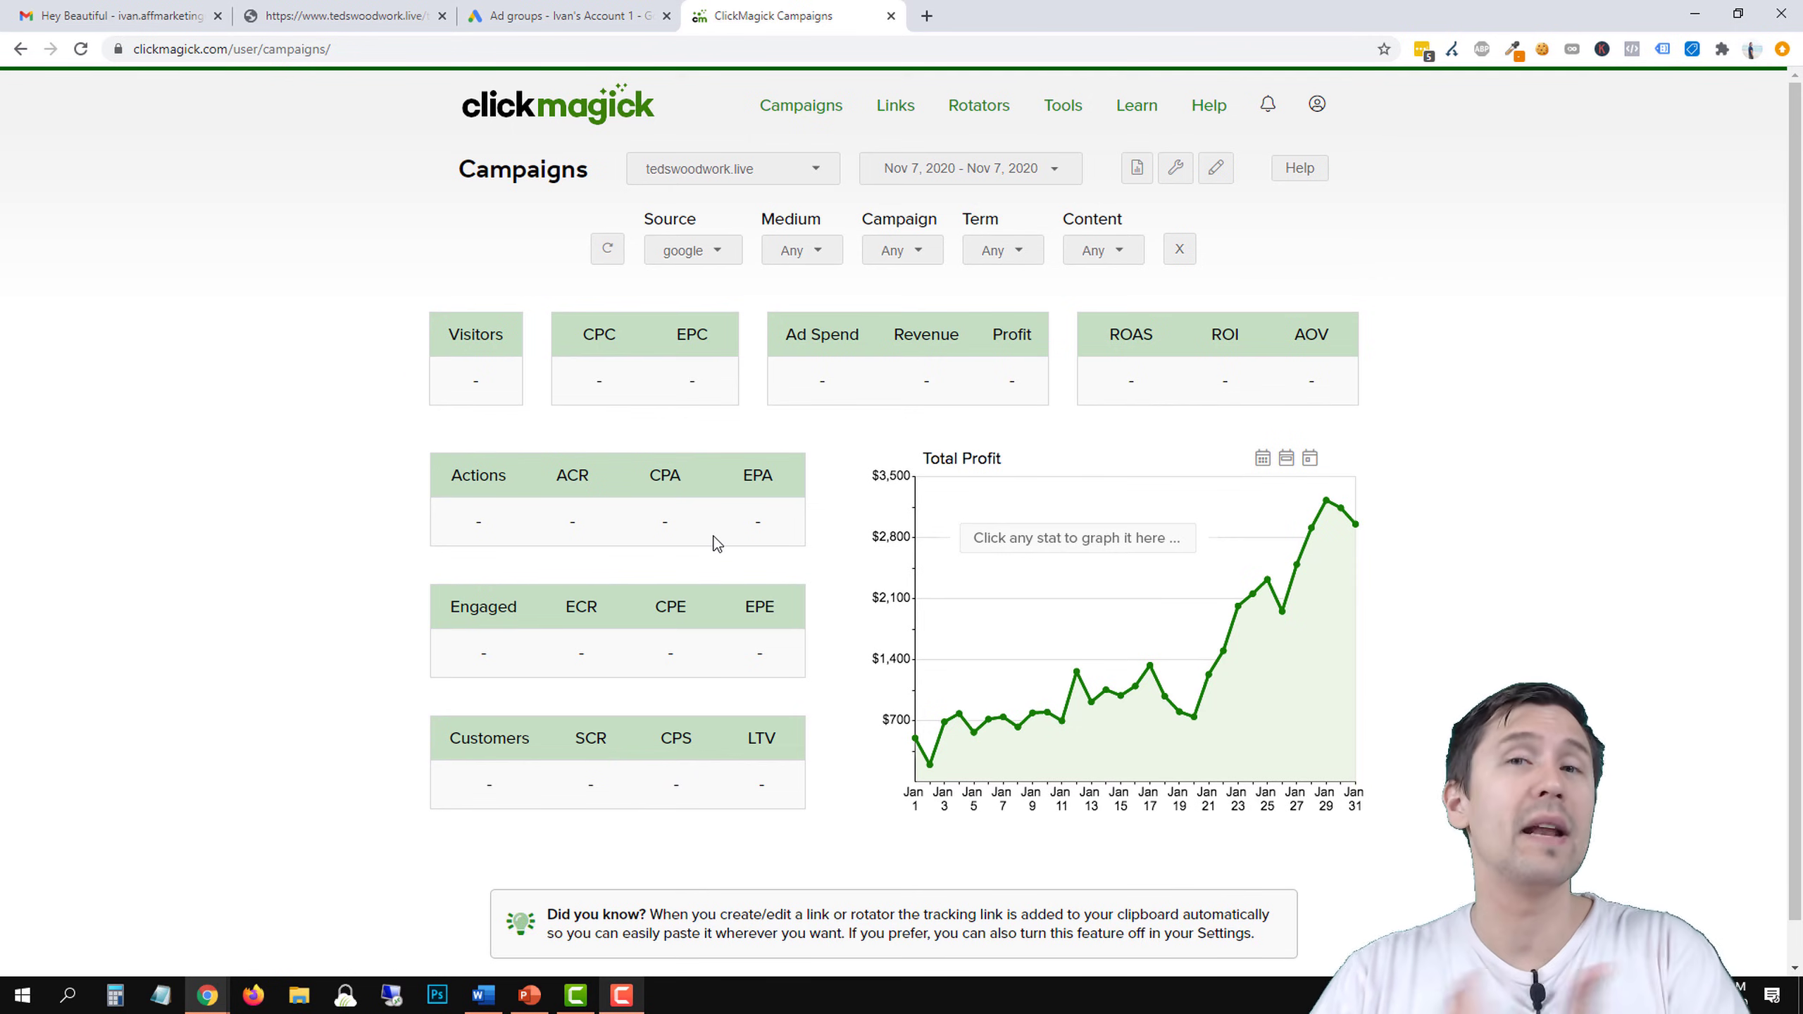
{"action": "left_click", "coordinate": [555, 5]}
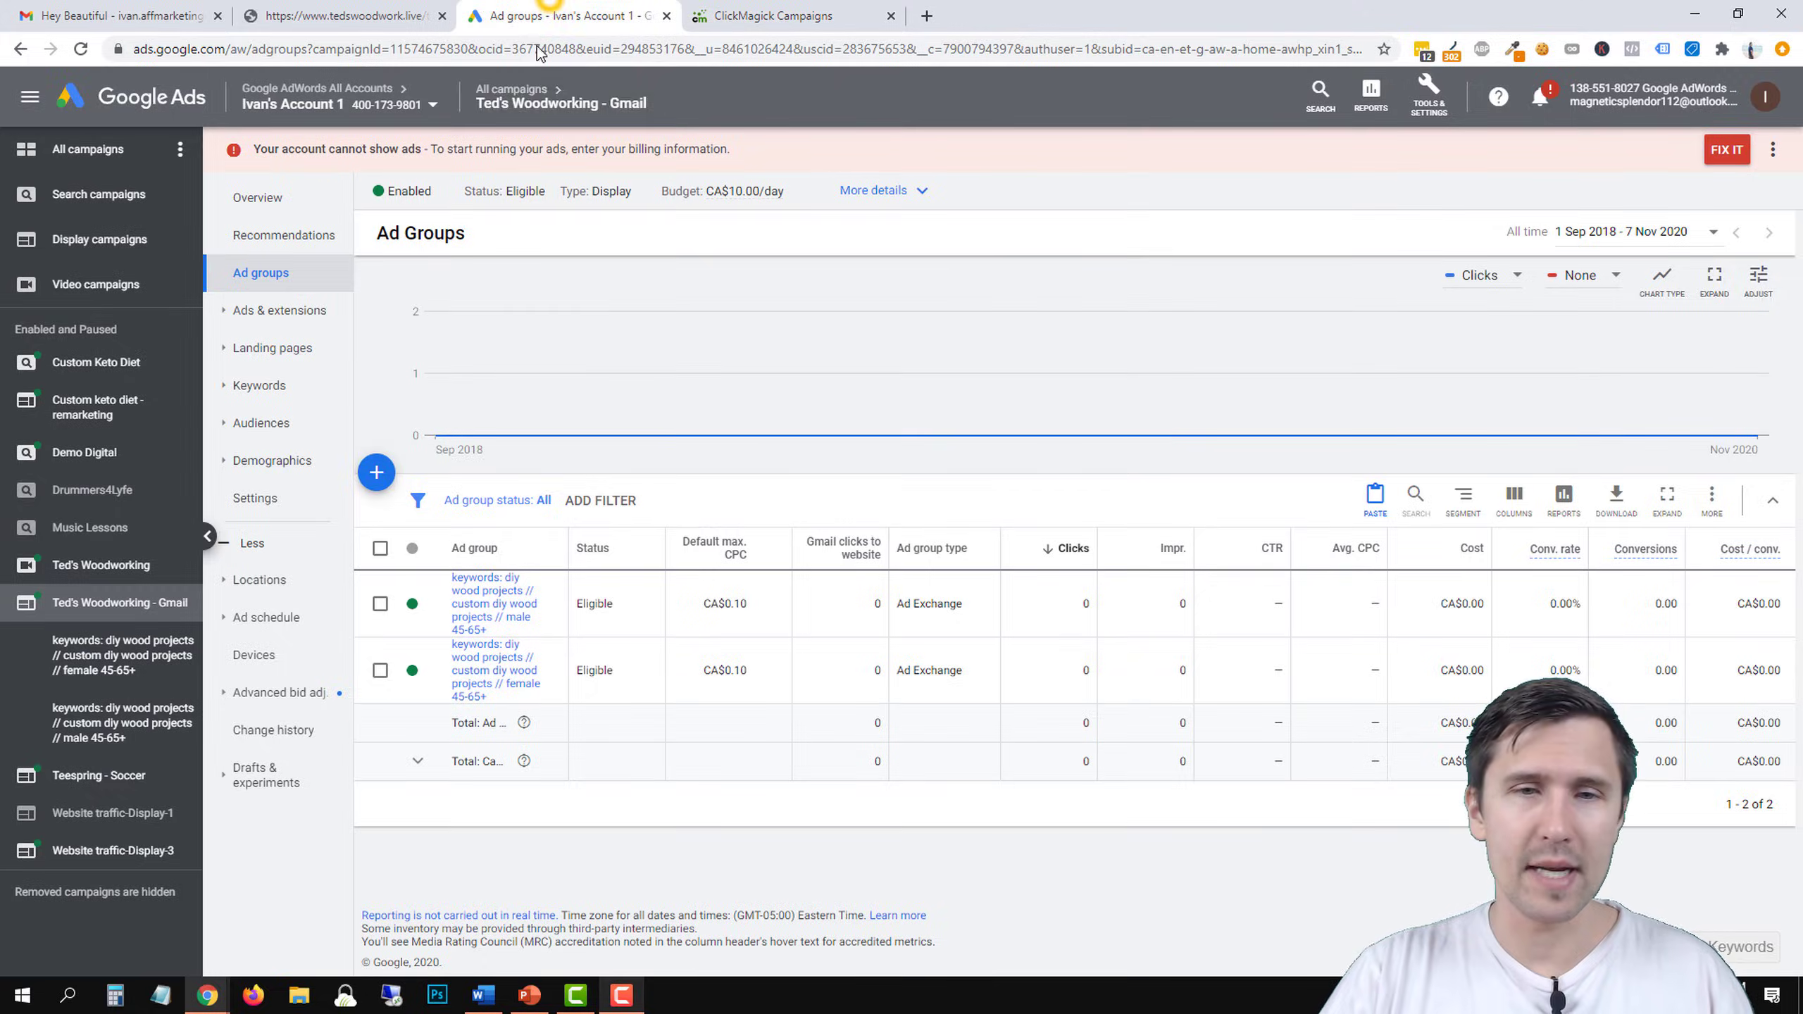
{"action": "mouse_move", "coordinate": [754, 545]}
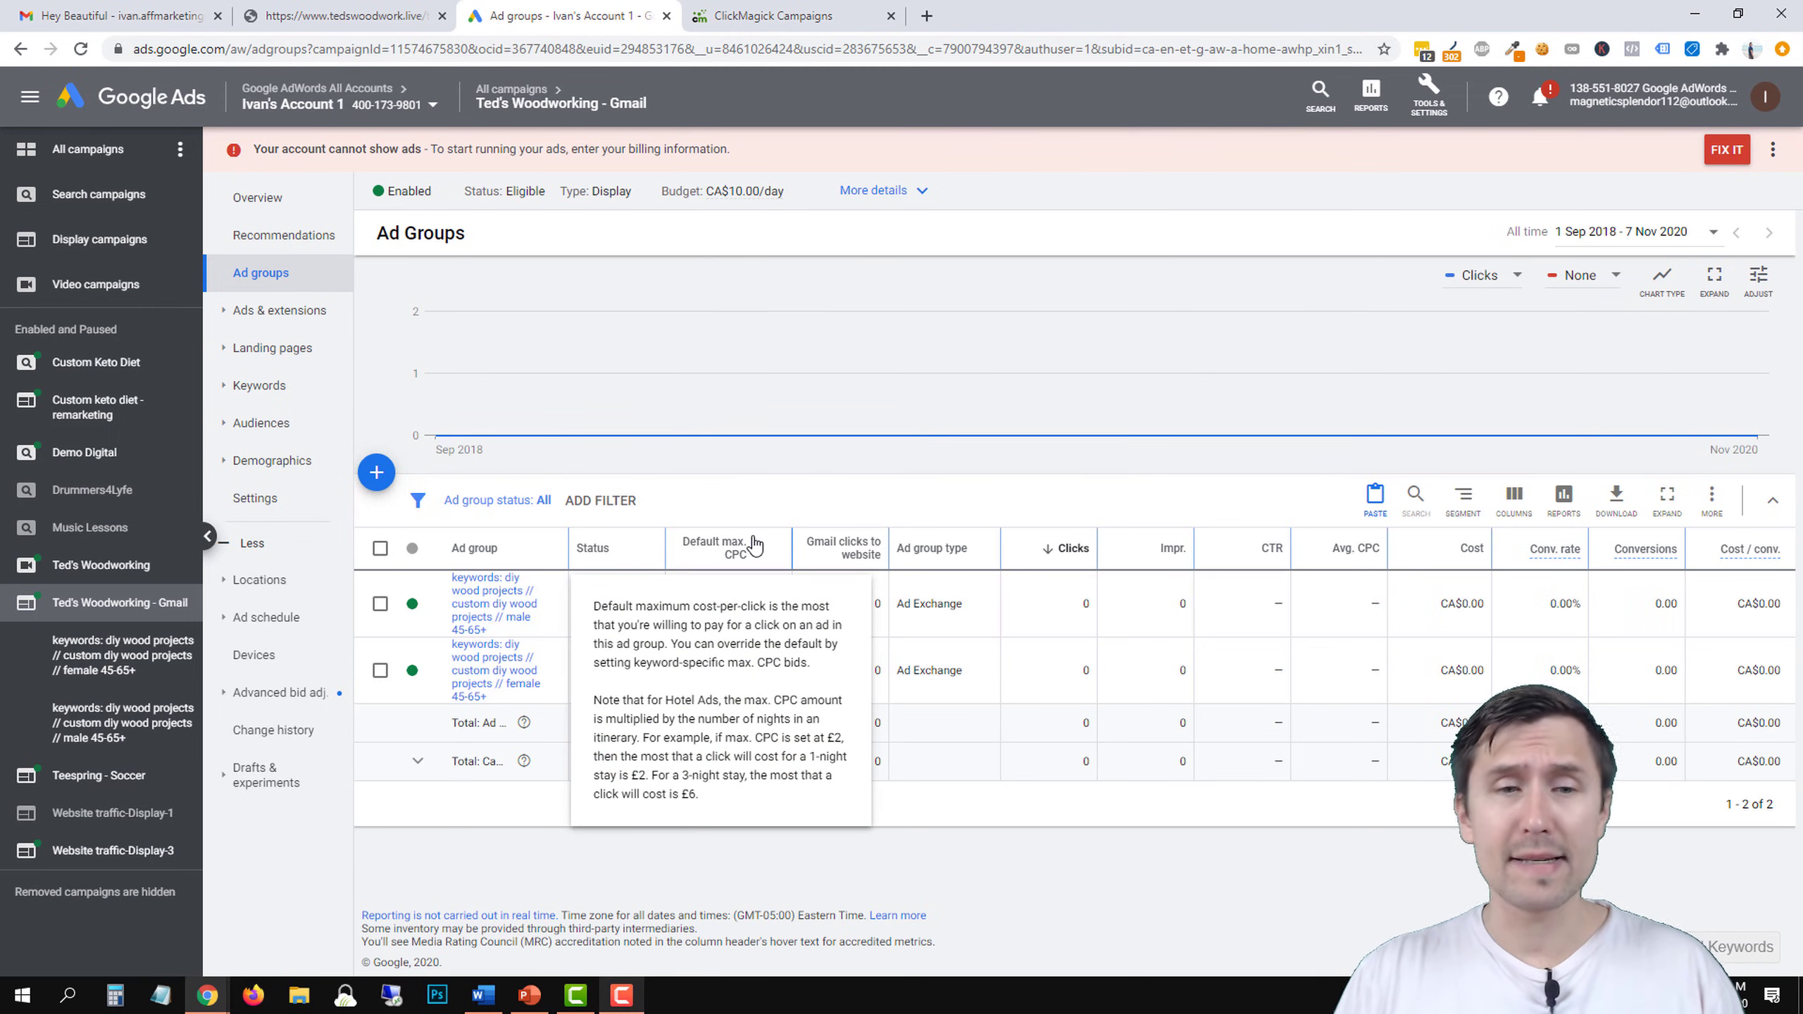